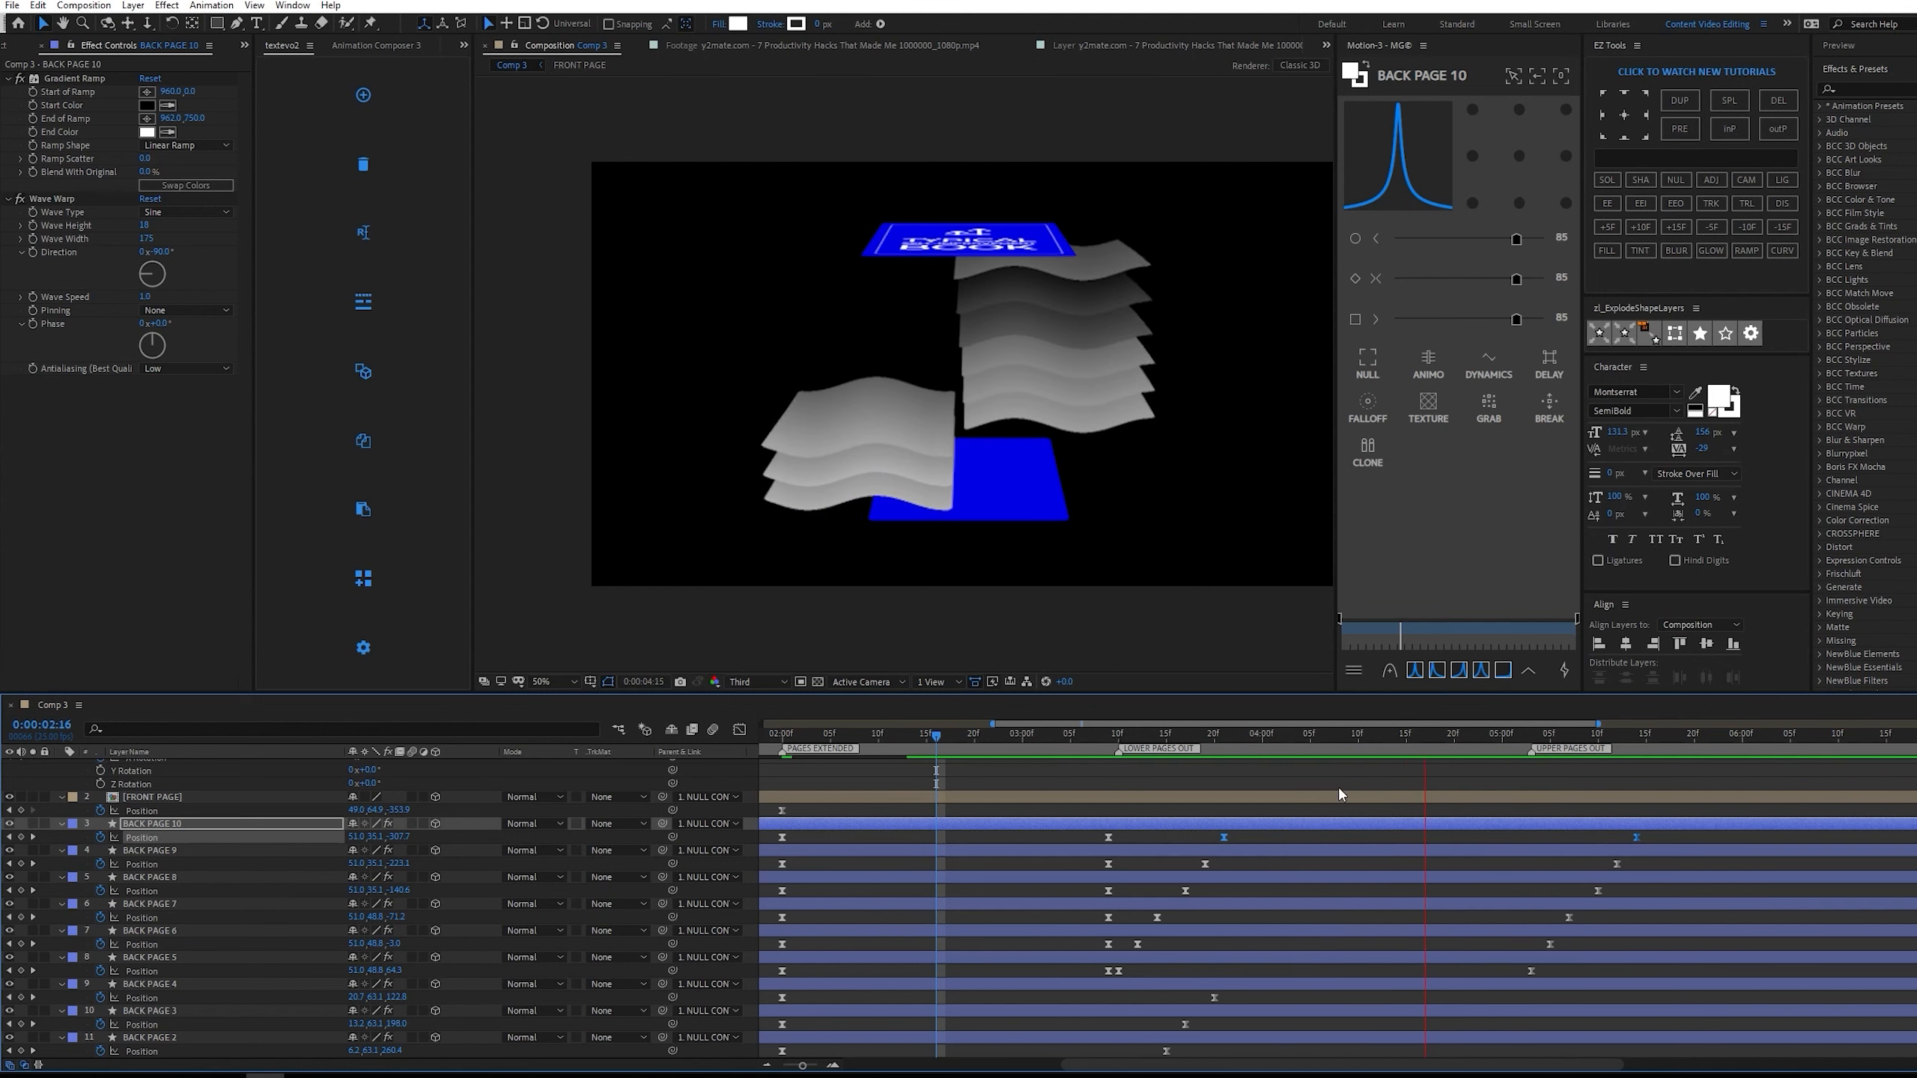
Play back the page animation and the reference footage from the PAGES EXTENDED marker through the UPPER PAGES OUT marker.
key(space)
key(minus)
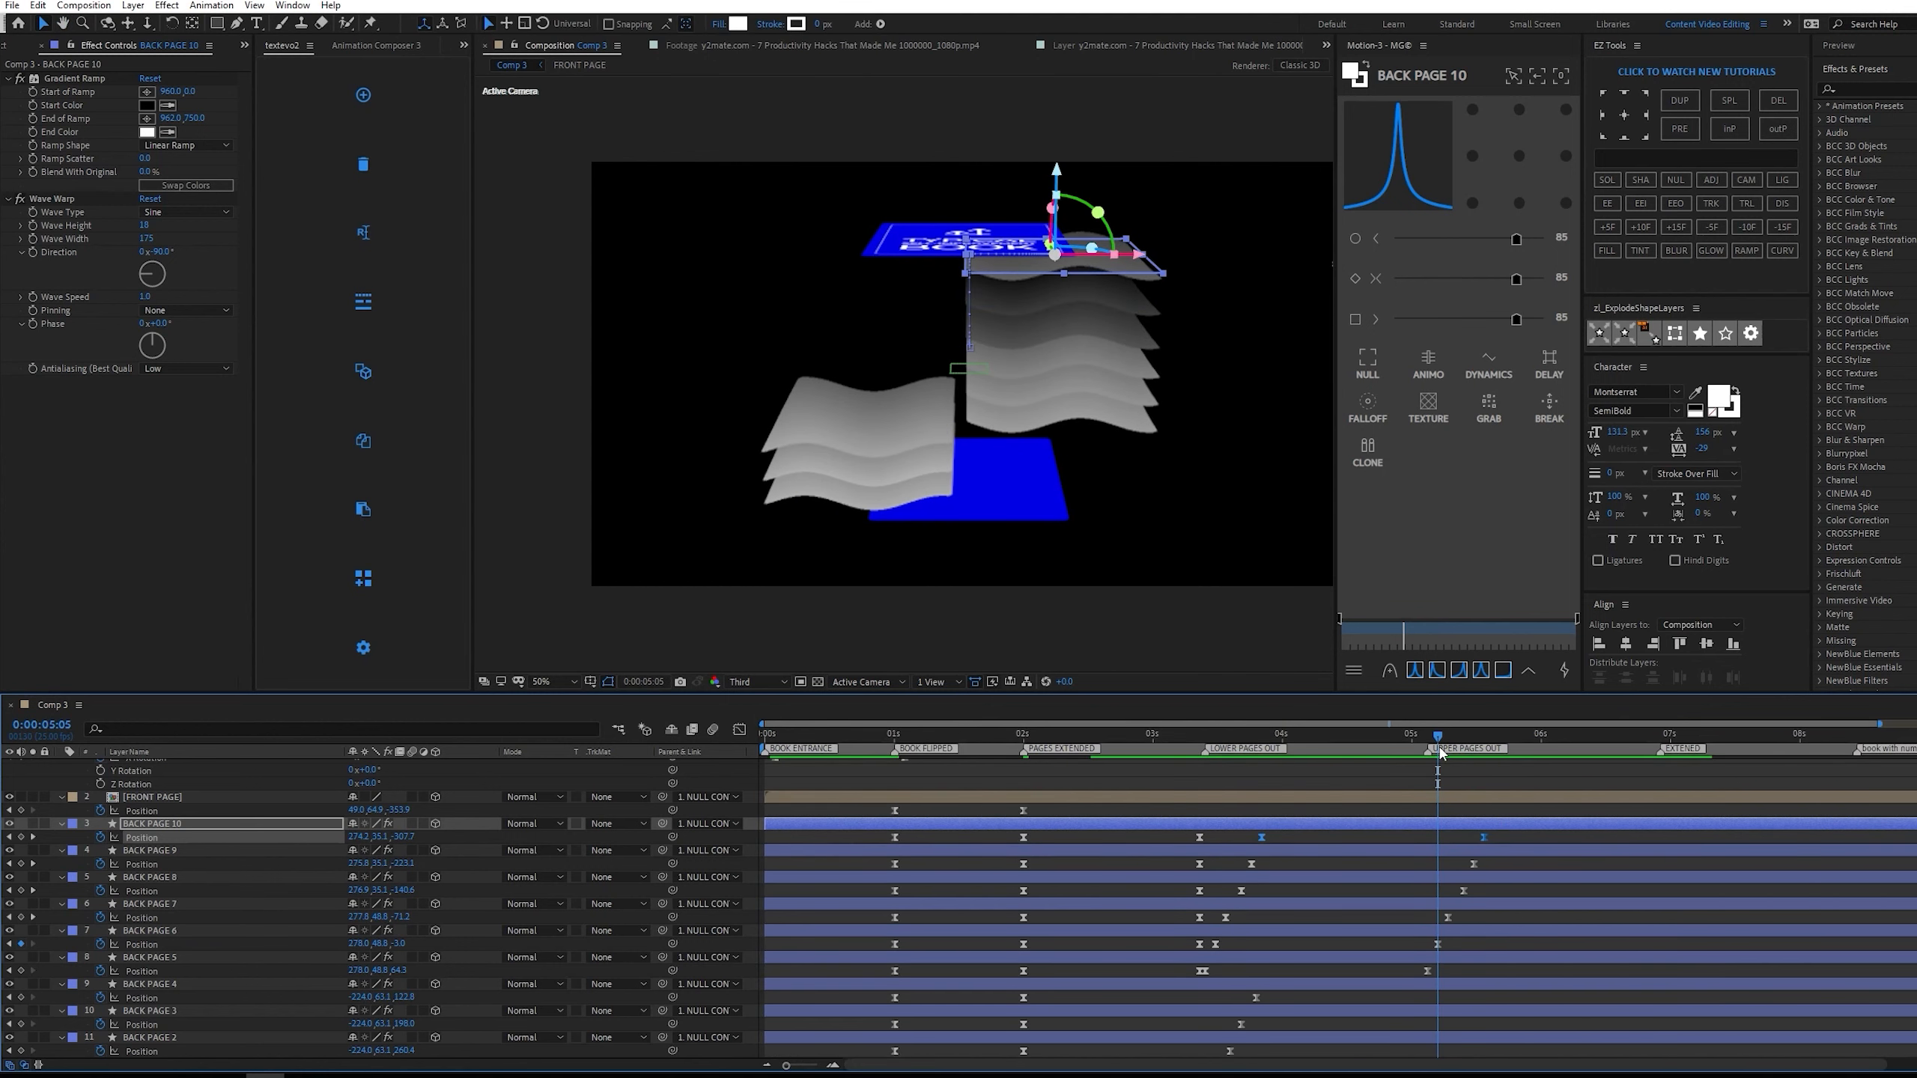
drag(1440, 751, 1427, 742)
scroll(209, 998, up, 2)
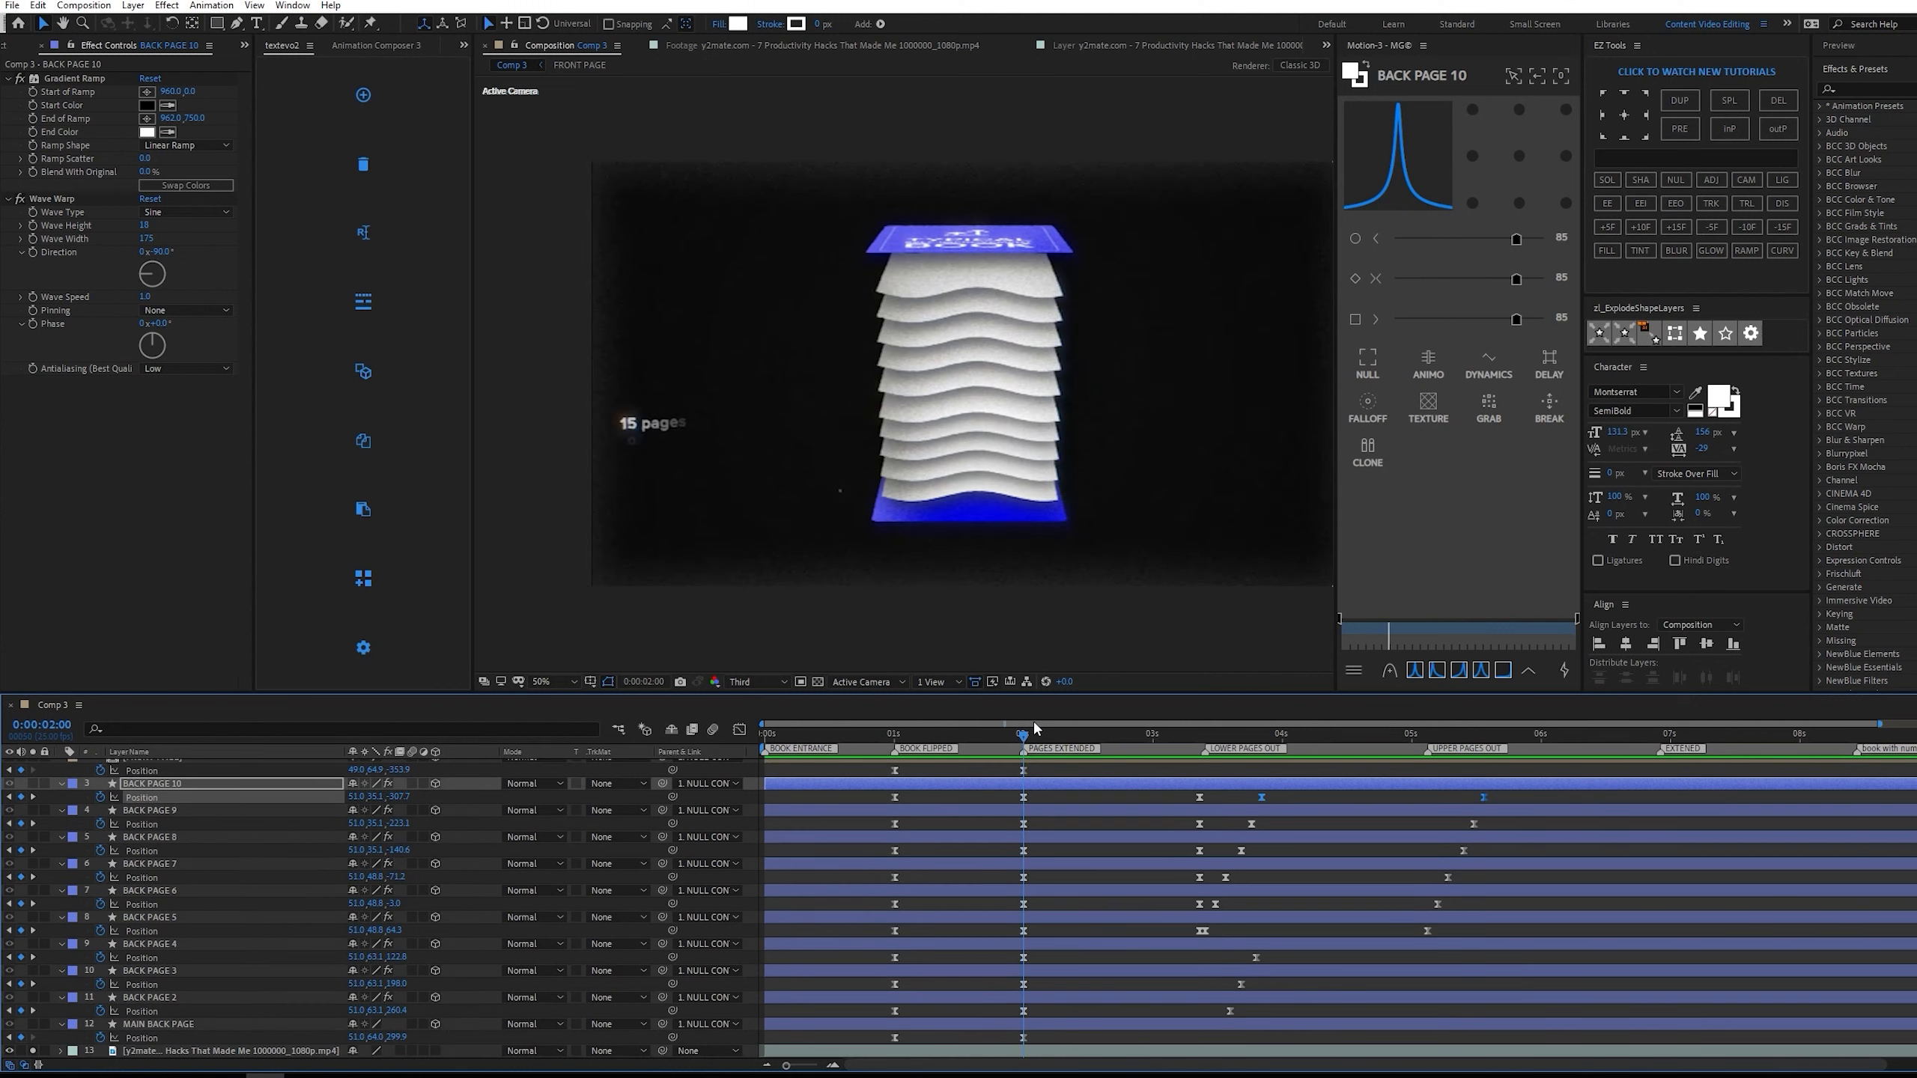
key(space)
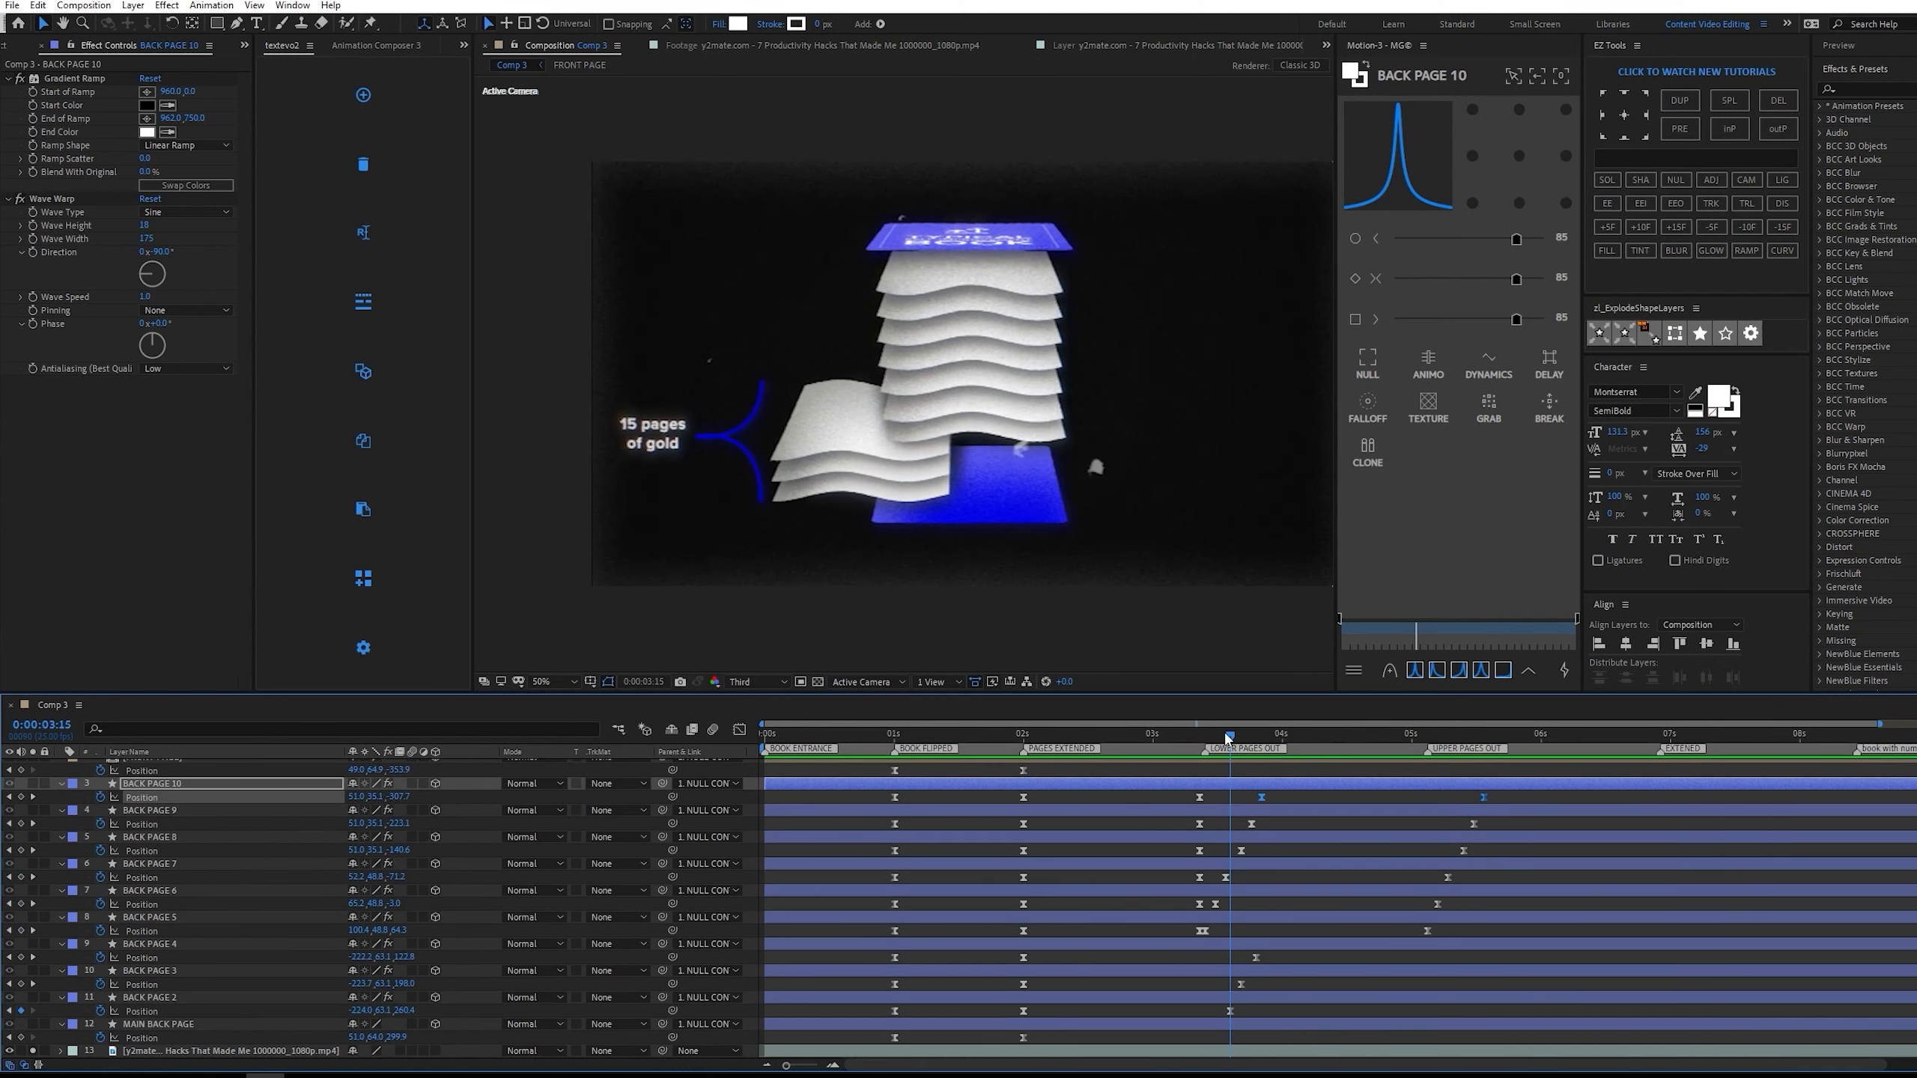
key(space)
drag(1073, 743, 1031, 744)
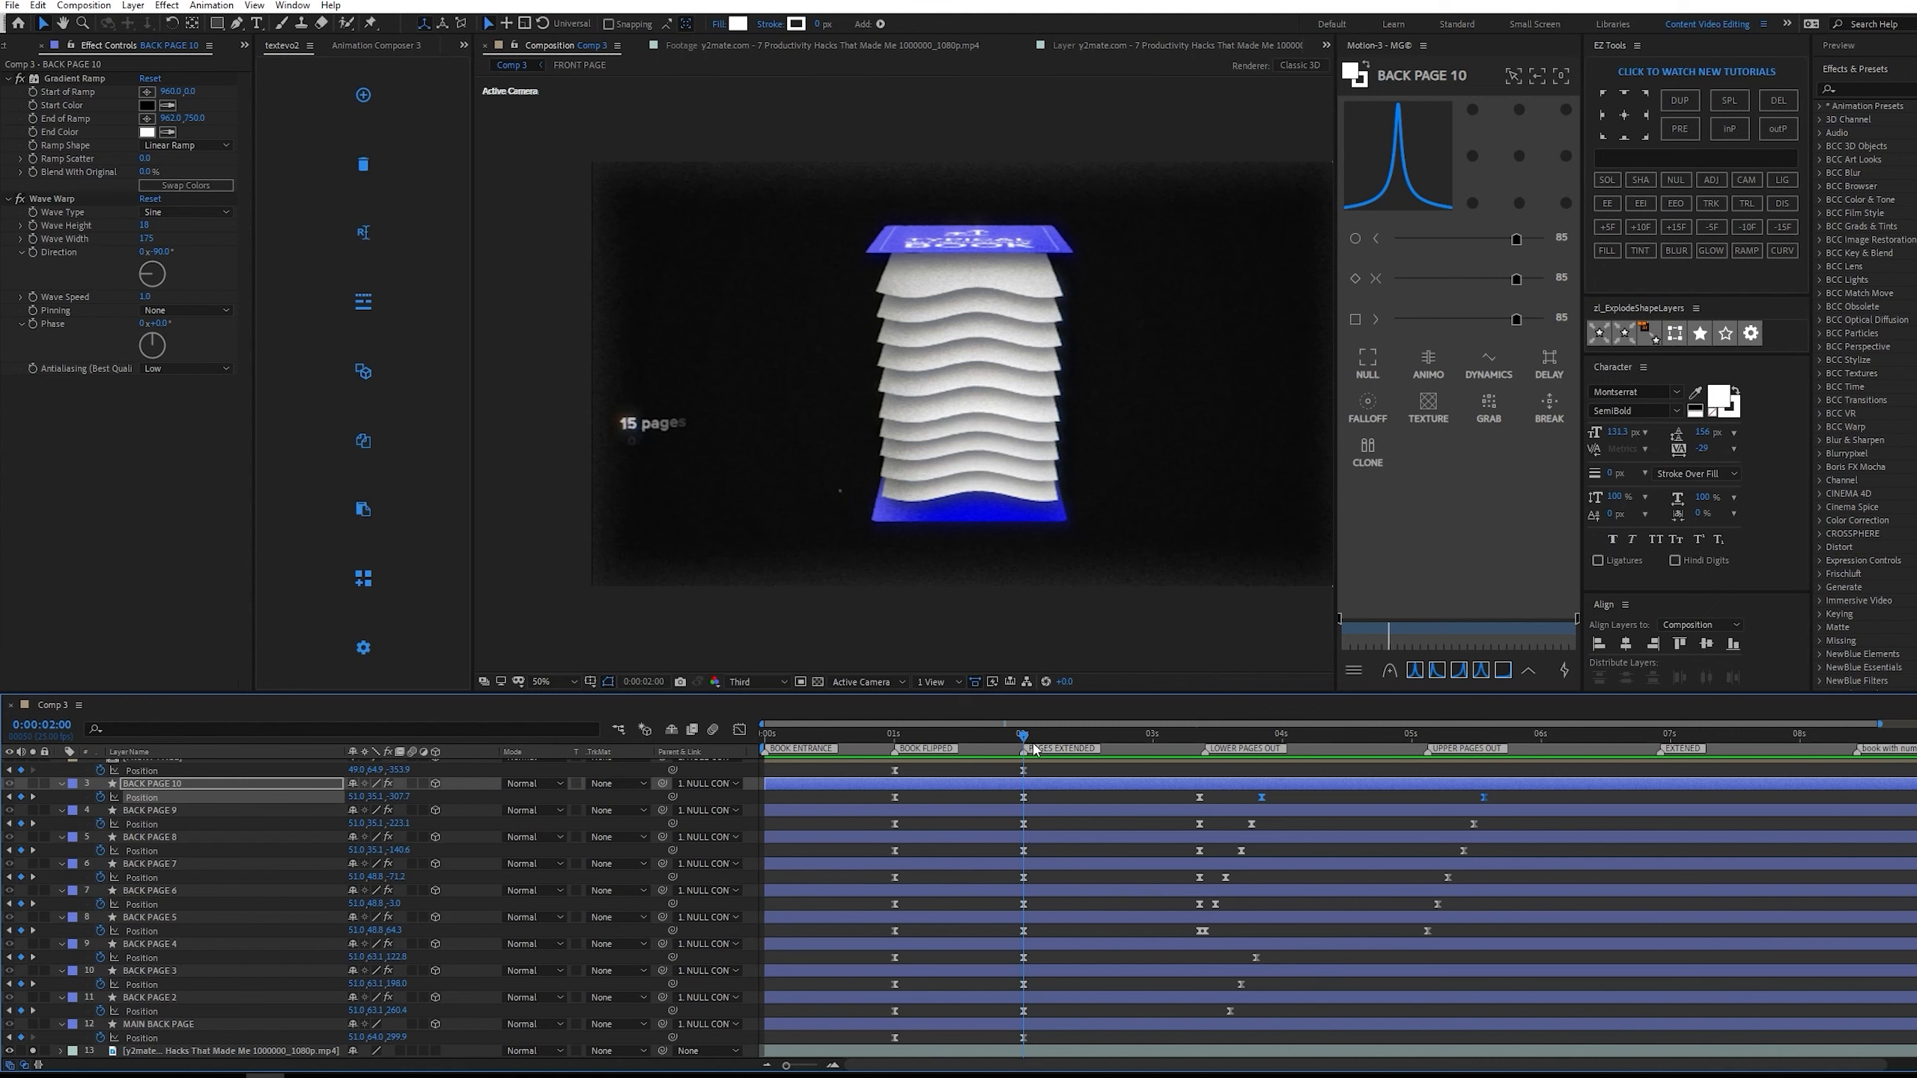
At 0:00:03:00, trace the upper branch of the reference's blue bracket as a new shape layer with the Pen tool.
click(1068, 772)
scroll(705, 400, up, 1)
drag(837, 518, 1098, 446)
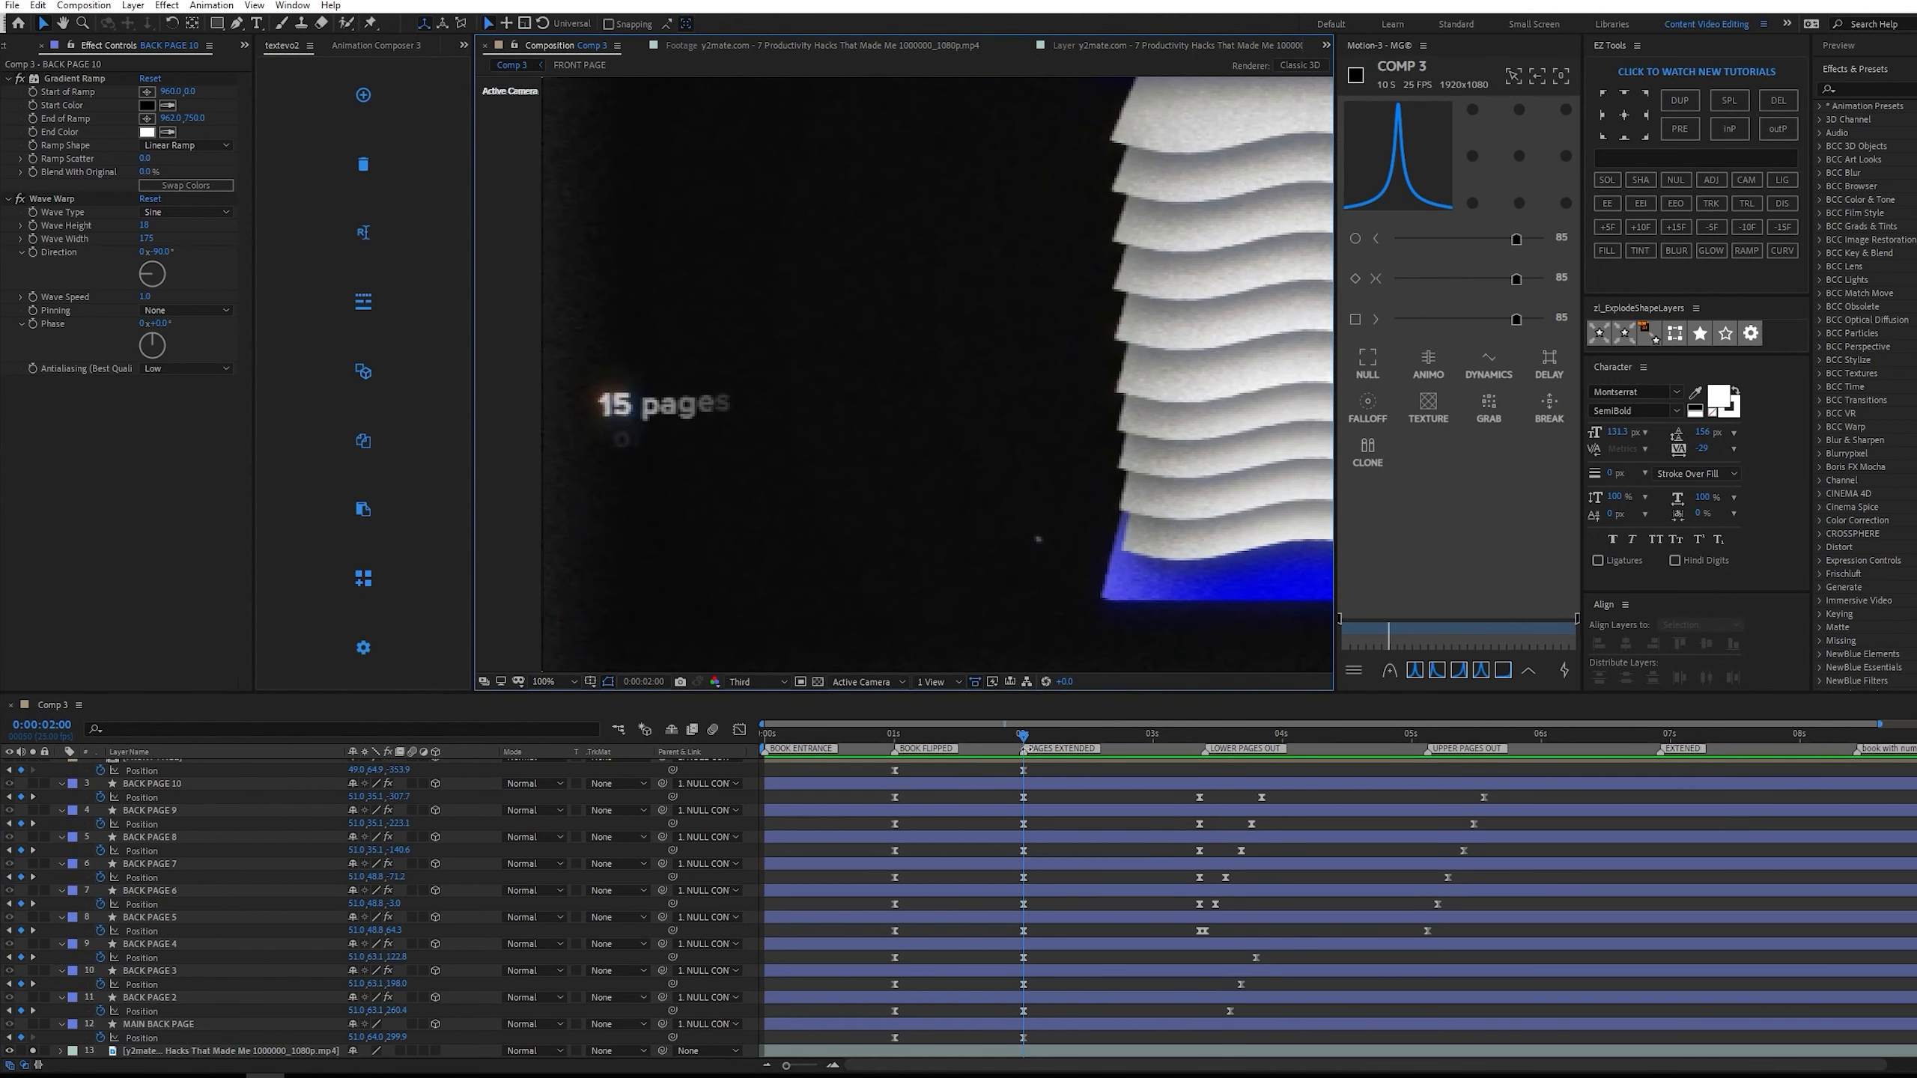
mouse_move(1174, 743)
mouse_down()
mouse_move(1211, 736)
mouse_move(1119, 727)
mouse_move(1157, 731)
mouse_up()
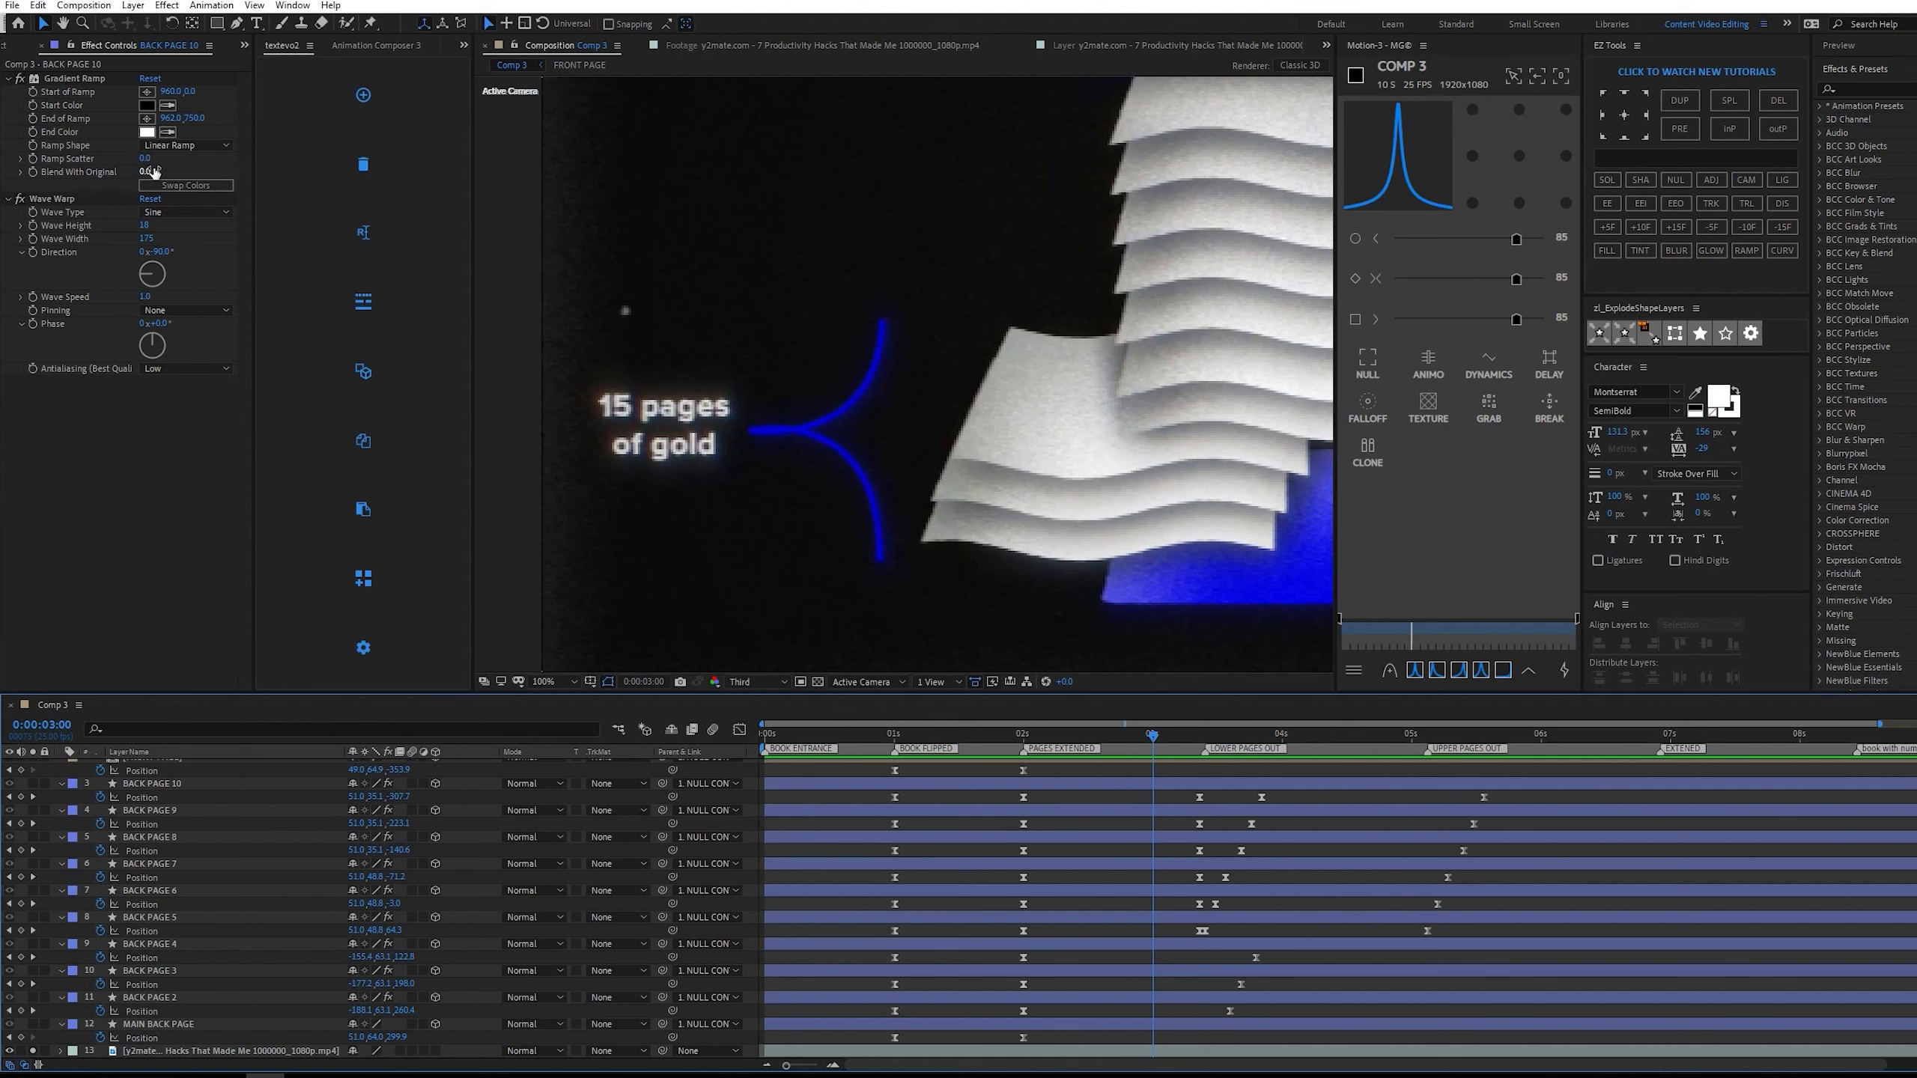
click(236, 23)
scroll(826, 322, up, 2)
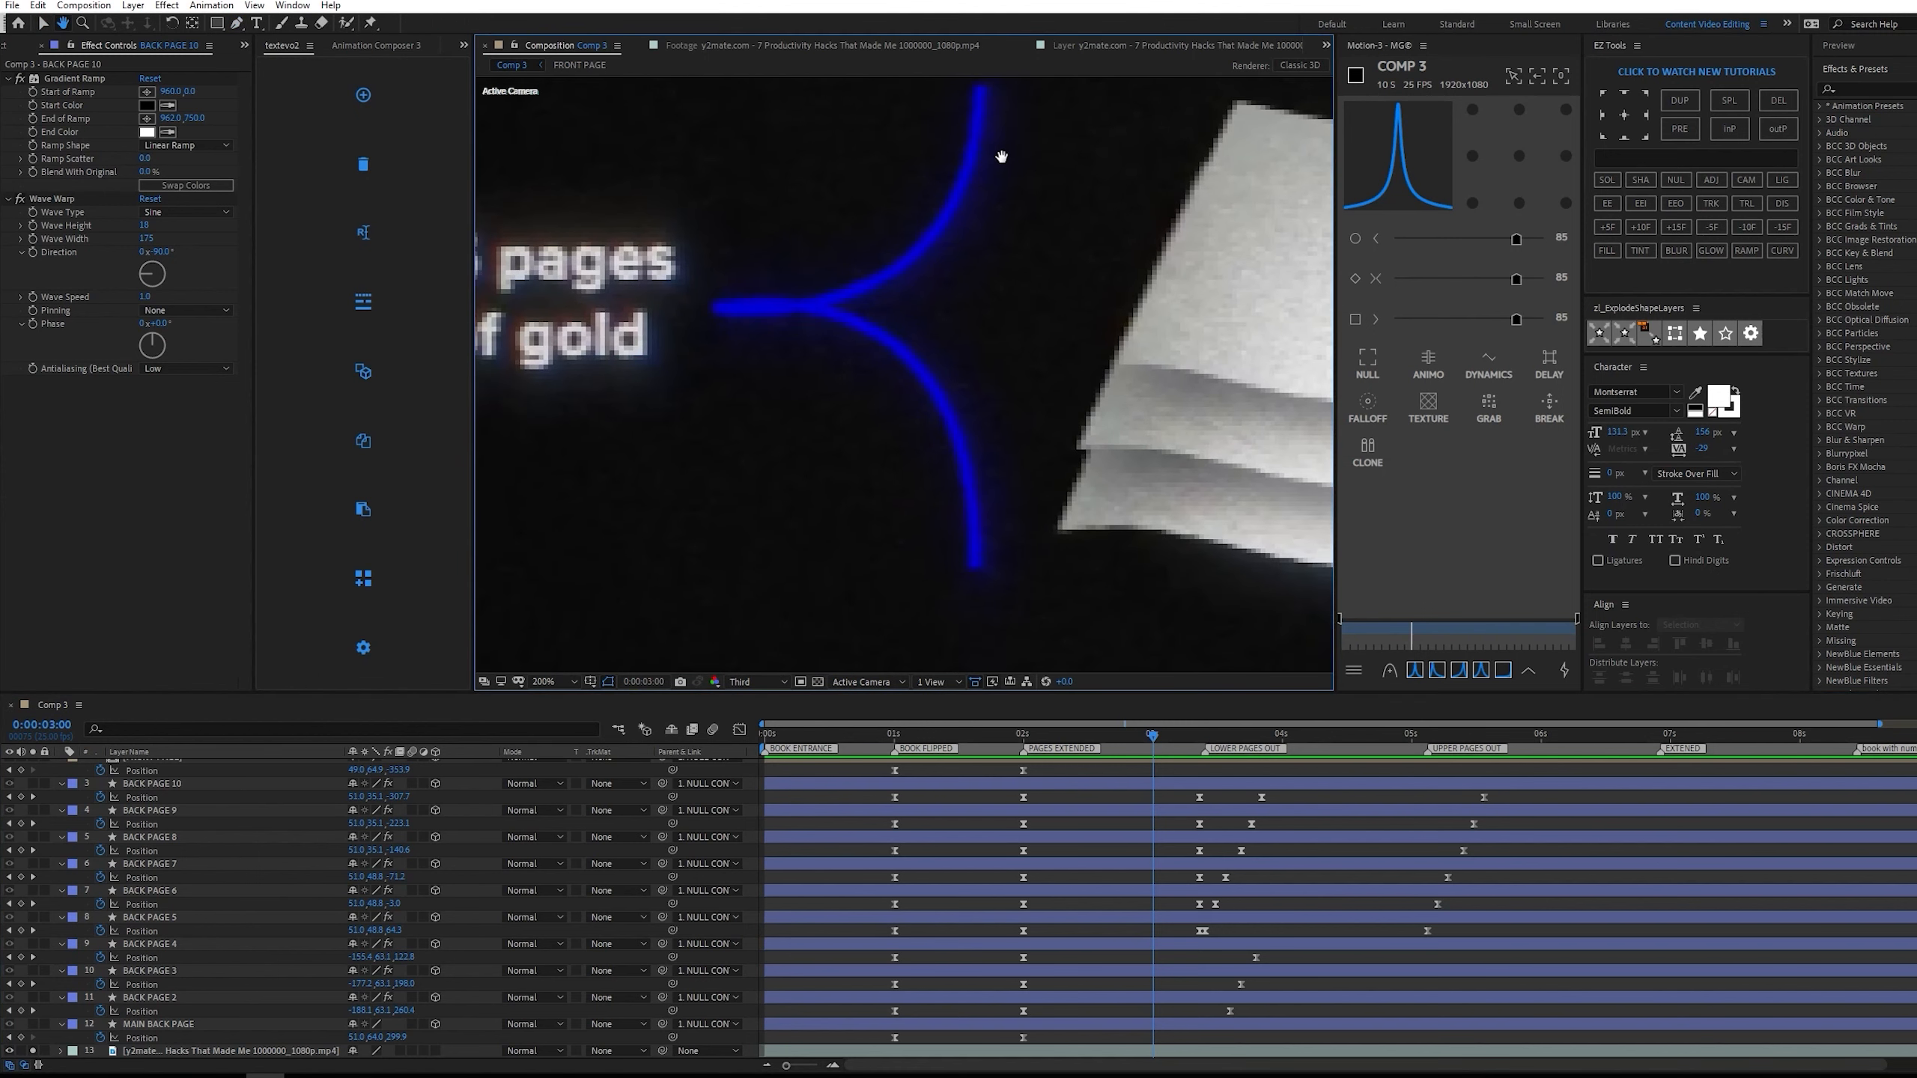
drag(981, 140, 970, 174)
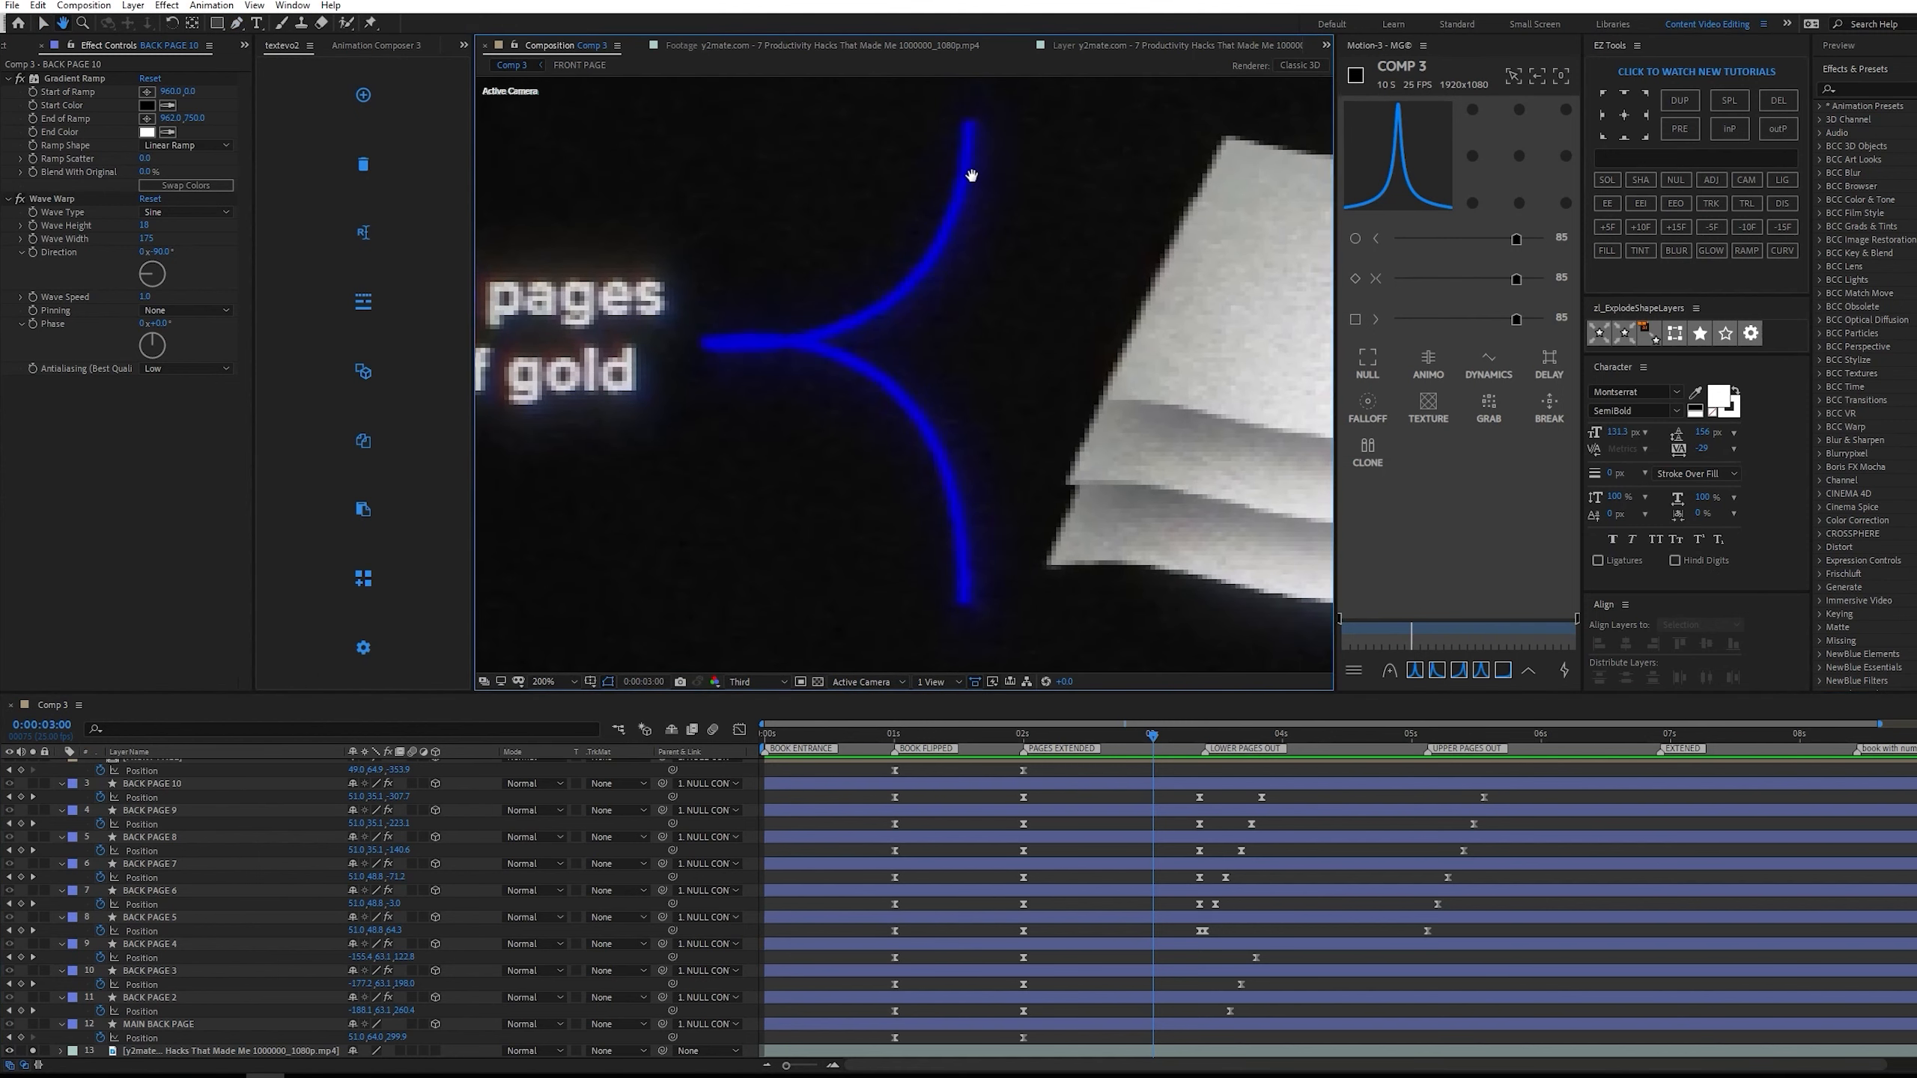
click(973, 122)
click(723, 348)
drag(710, 349, 571, 347)
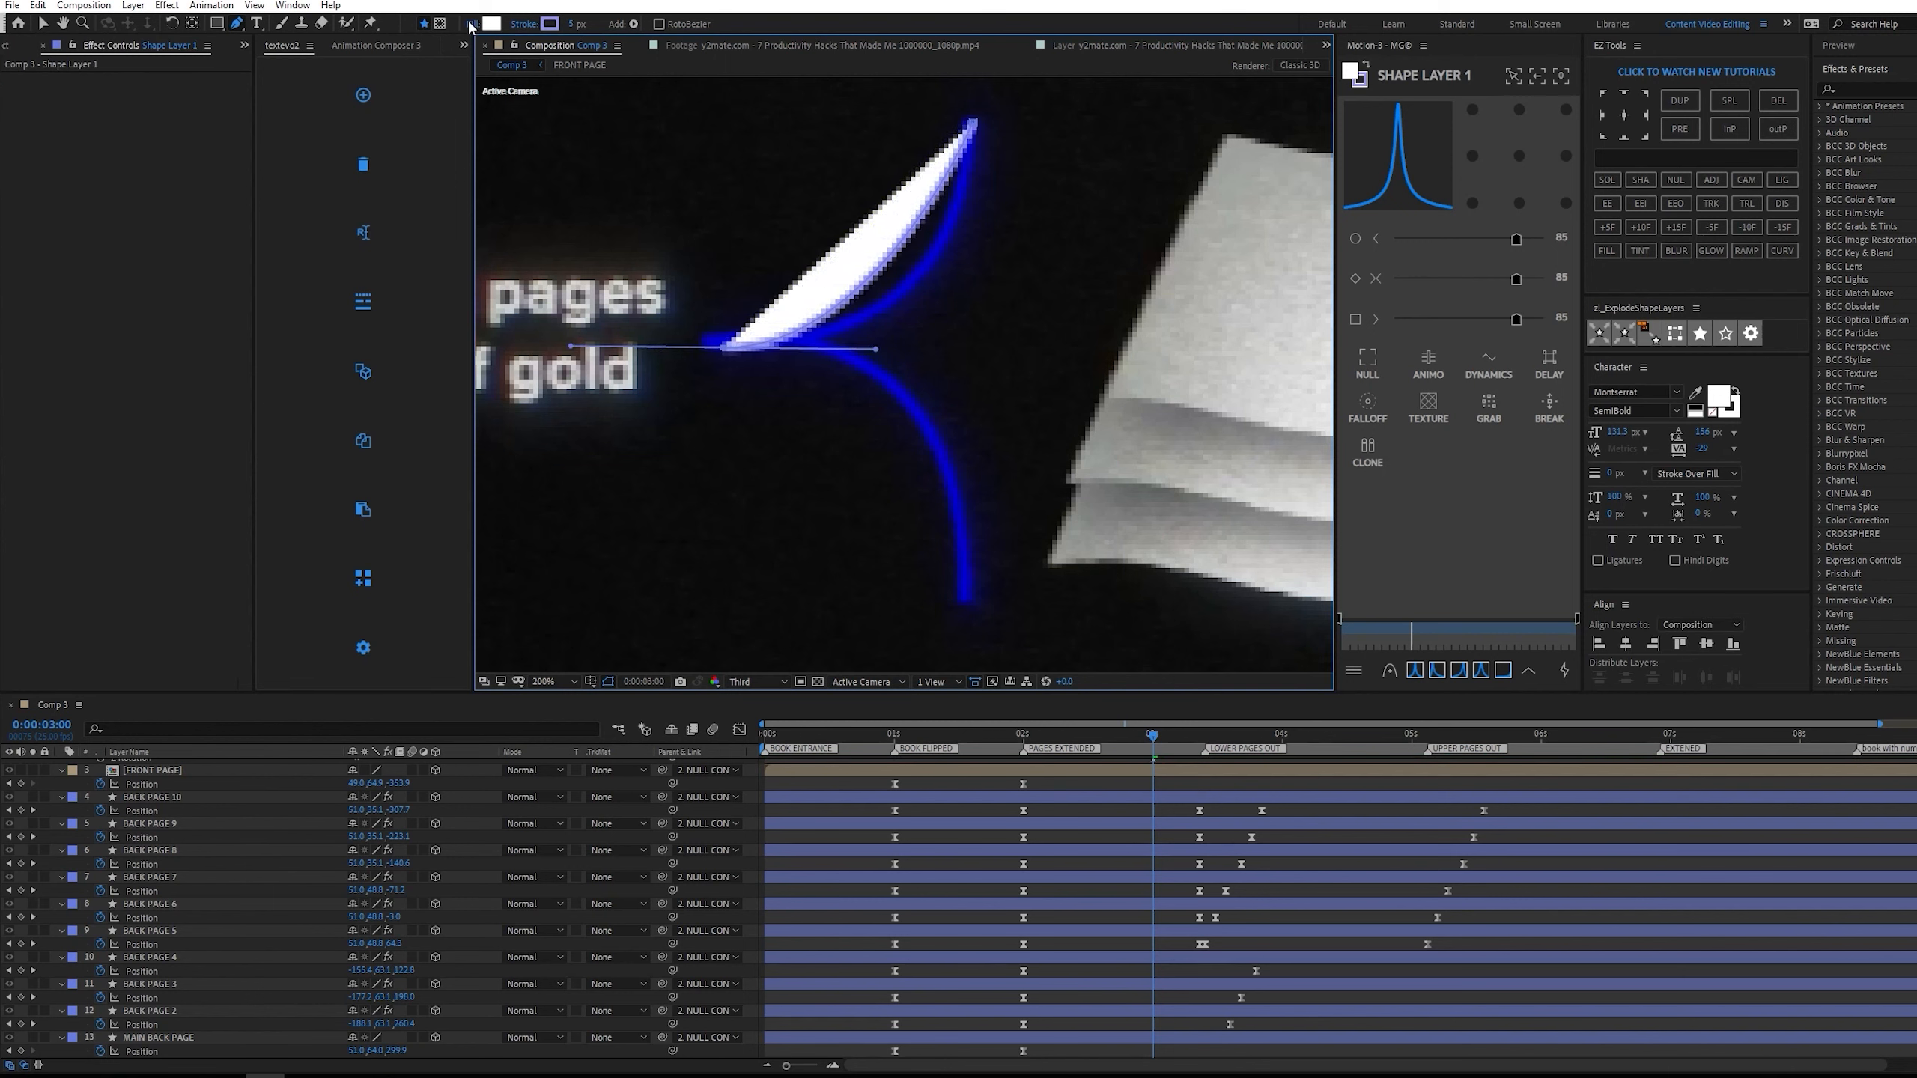
Set the fill of the traced curve to None, leaving only the stroke.
click(470, 28)
click(1276, 498)
click(1327, 579)
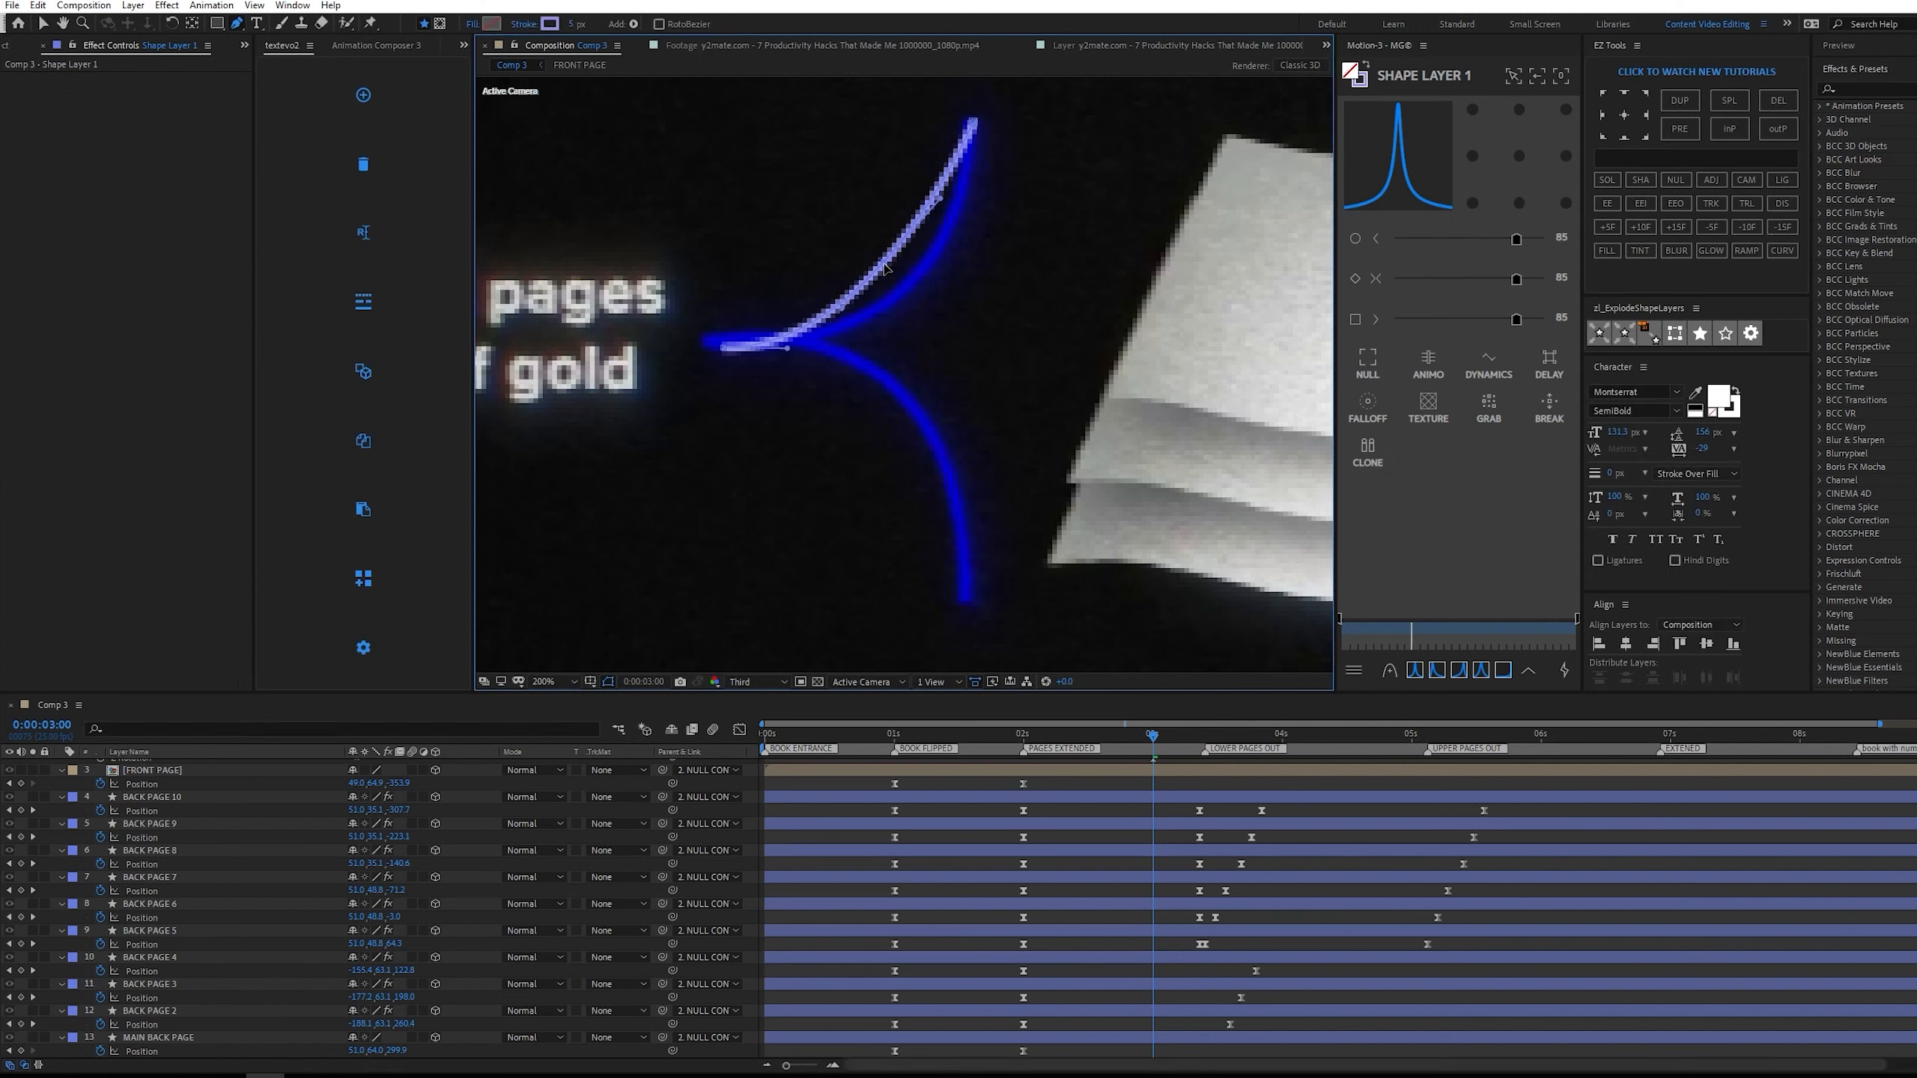
Add a bend point to the upper curve and move its end point to match the reference bracket.
drag(885, 266, 907, 287)
key(v)
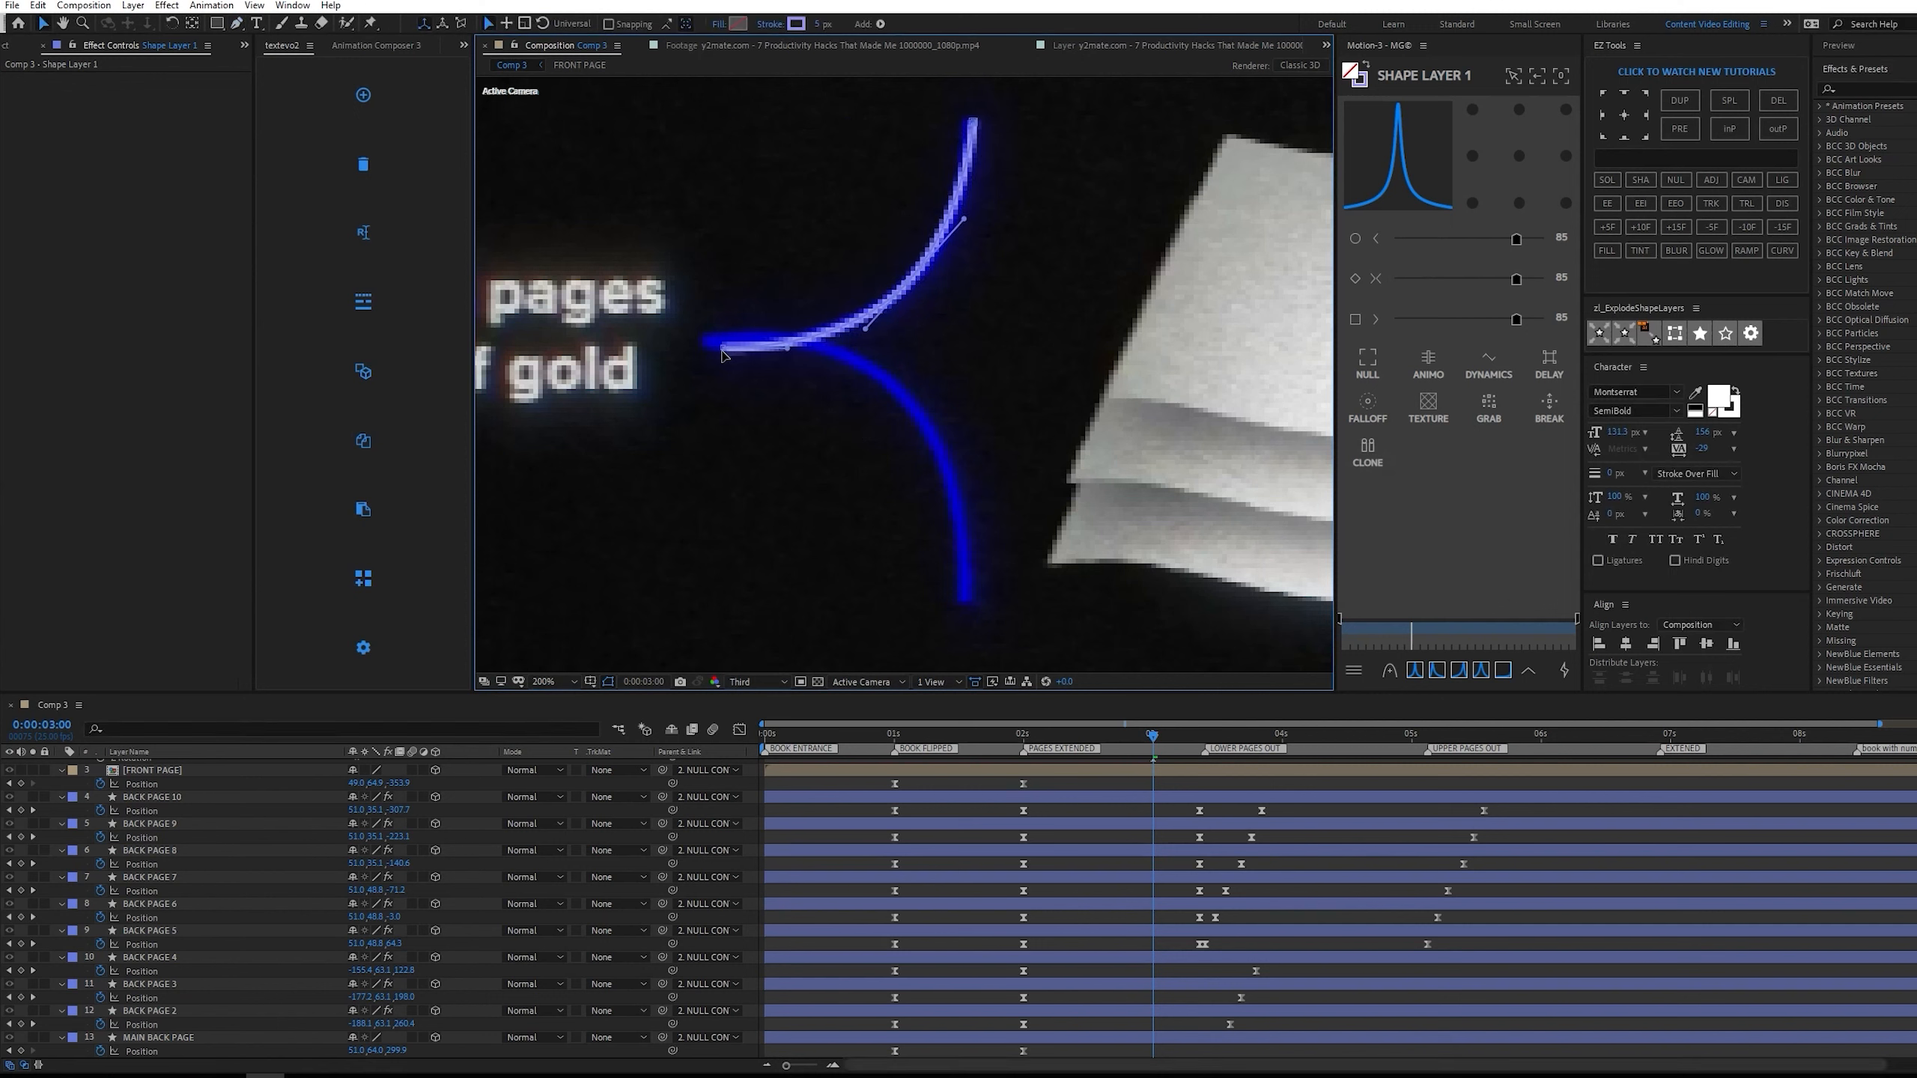
drag(723, 349, 712, 344)
double_click(732, 339)
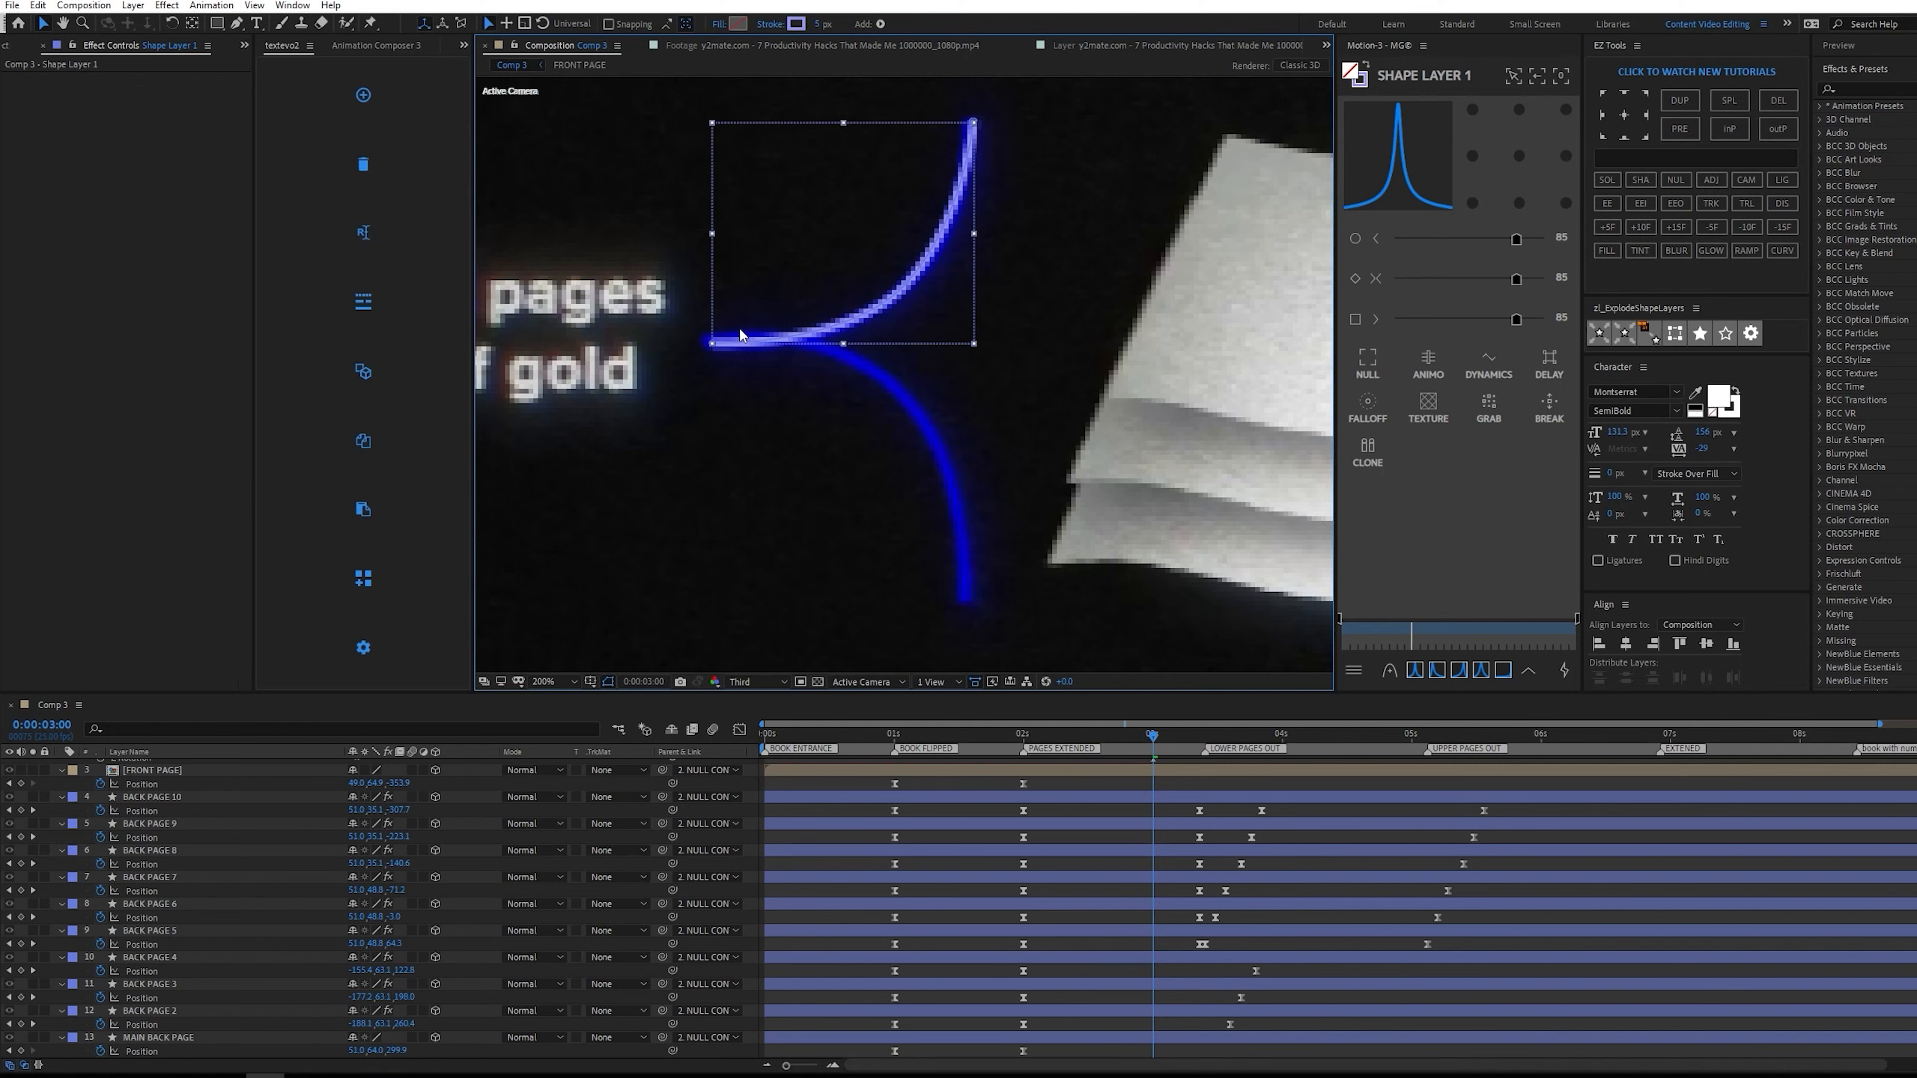
Trace the bracket's lower branch with the Pen tool on the same shape layer, from the stem to the reference's lower tip.
click(1172, 785)
scroll(1174, 785, up, 3)
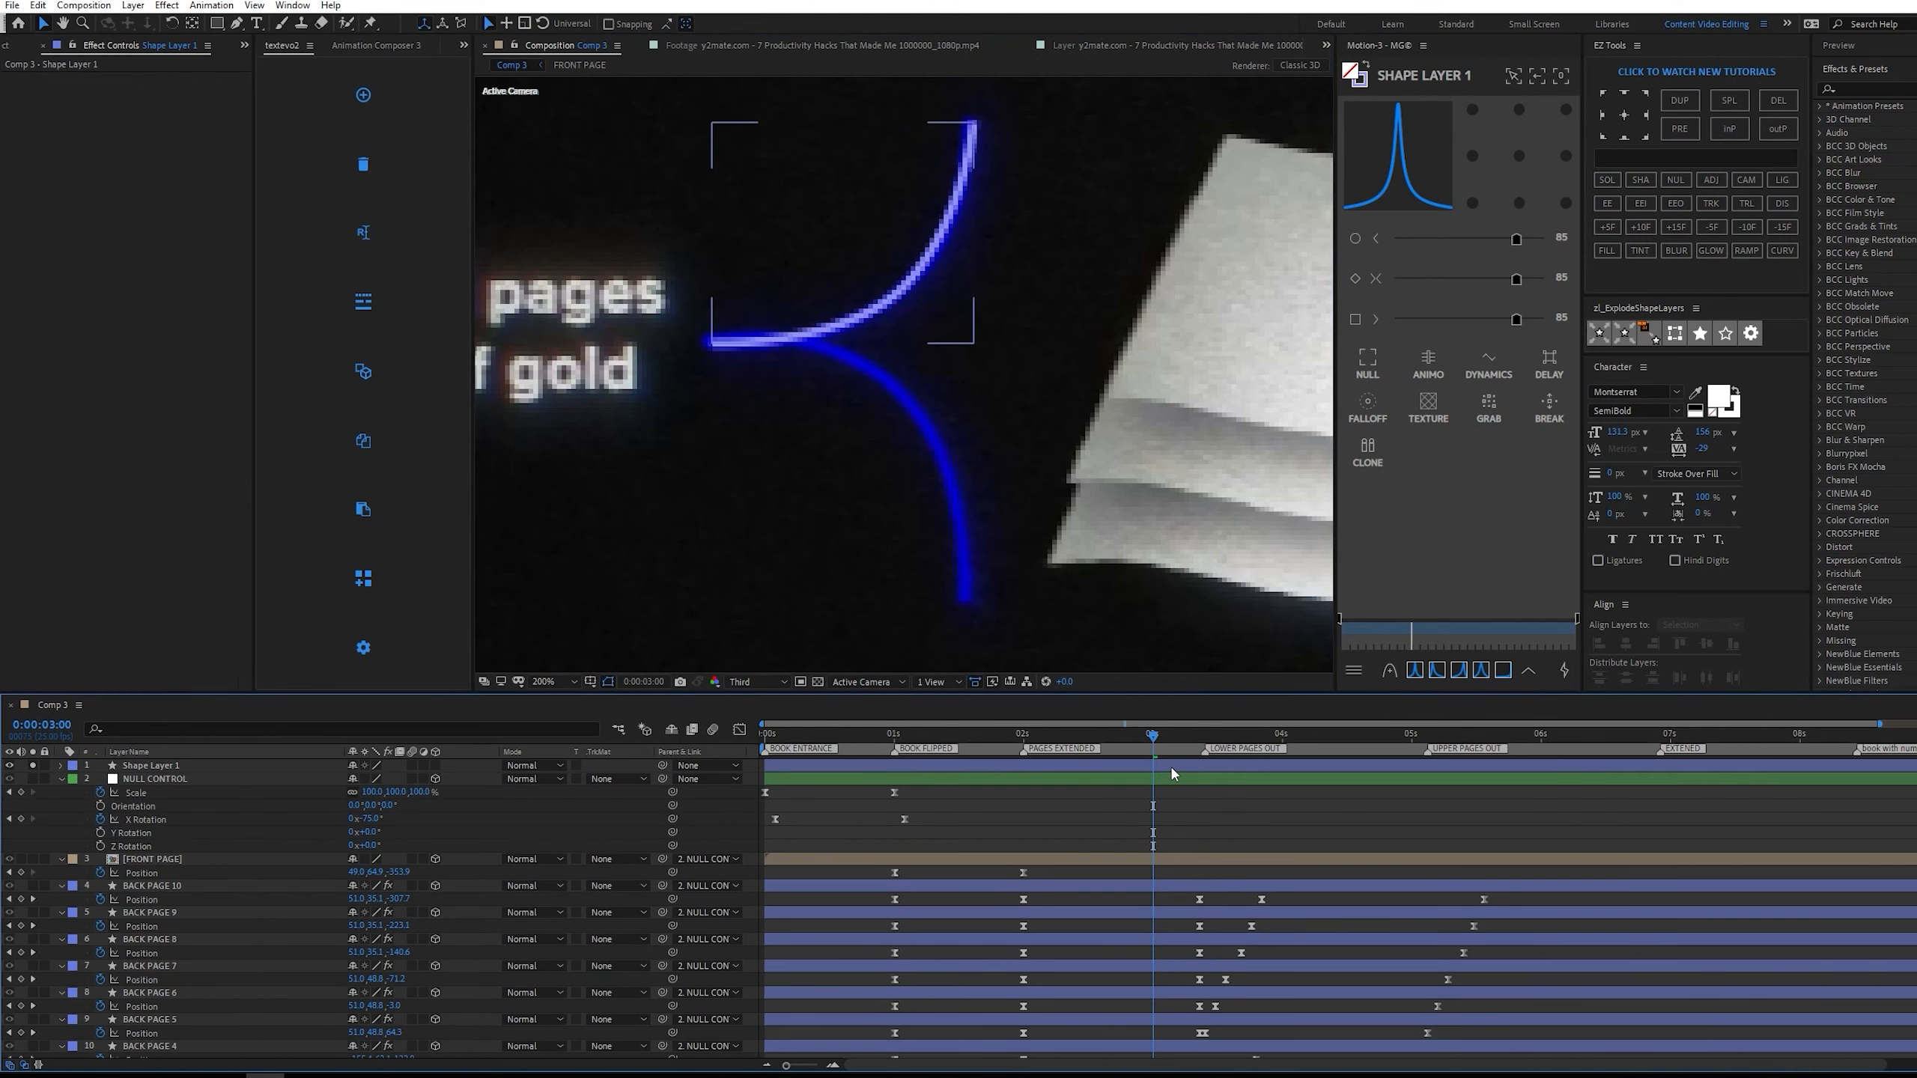
click(1171, 767)
key(space)
key(g)
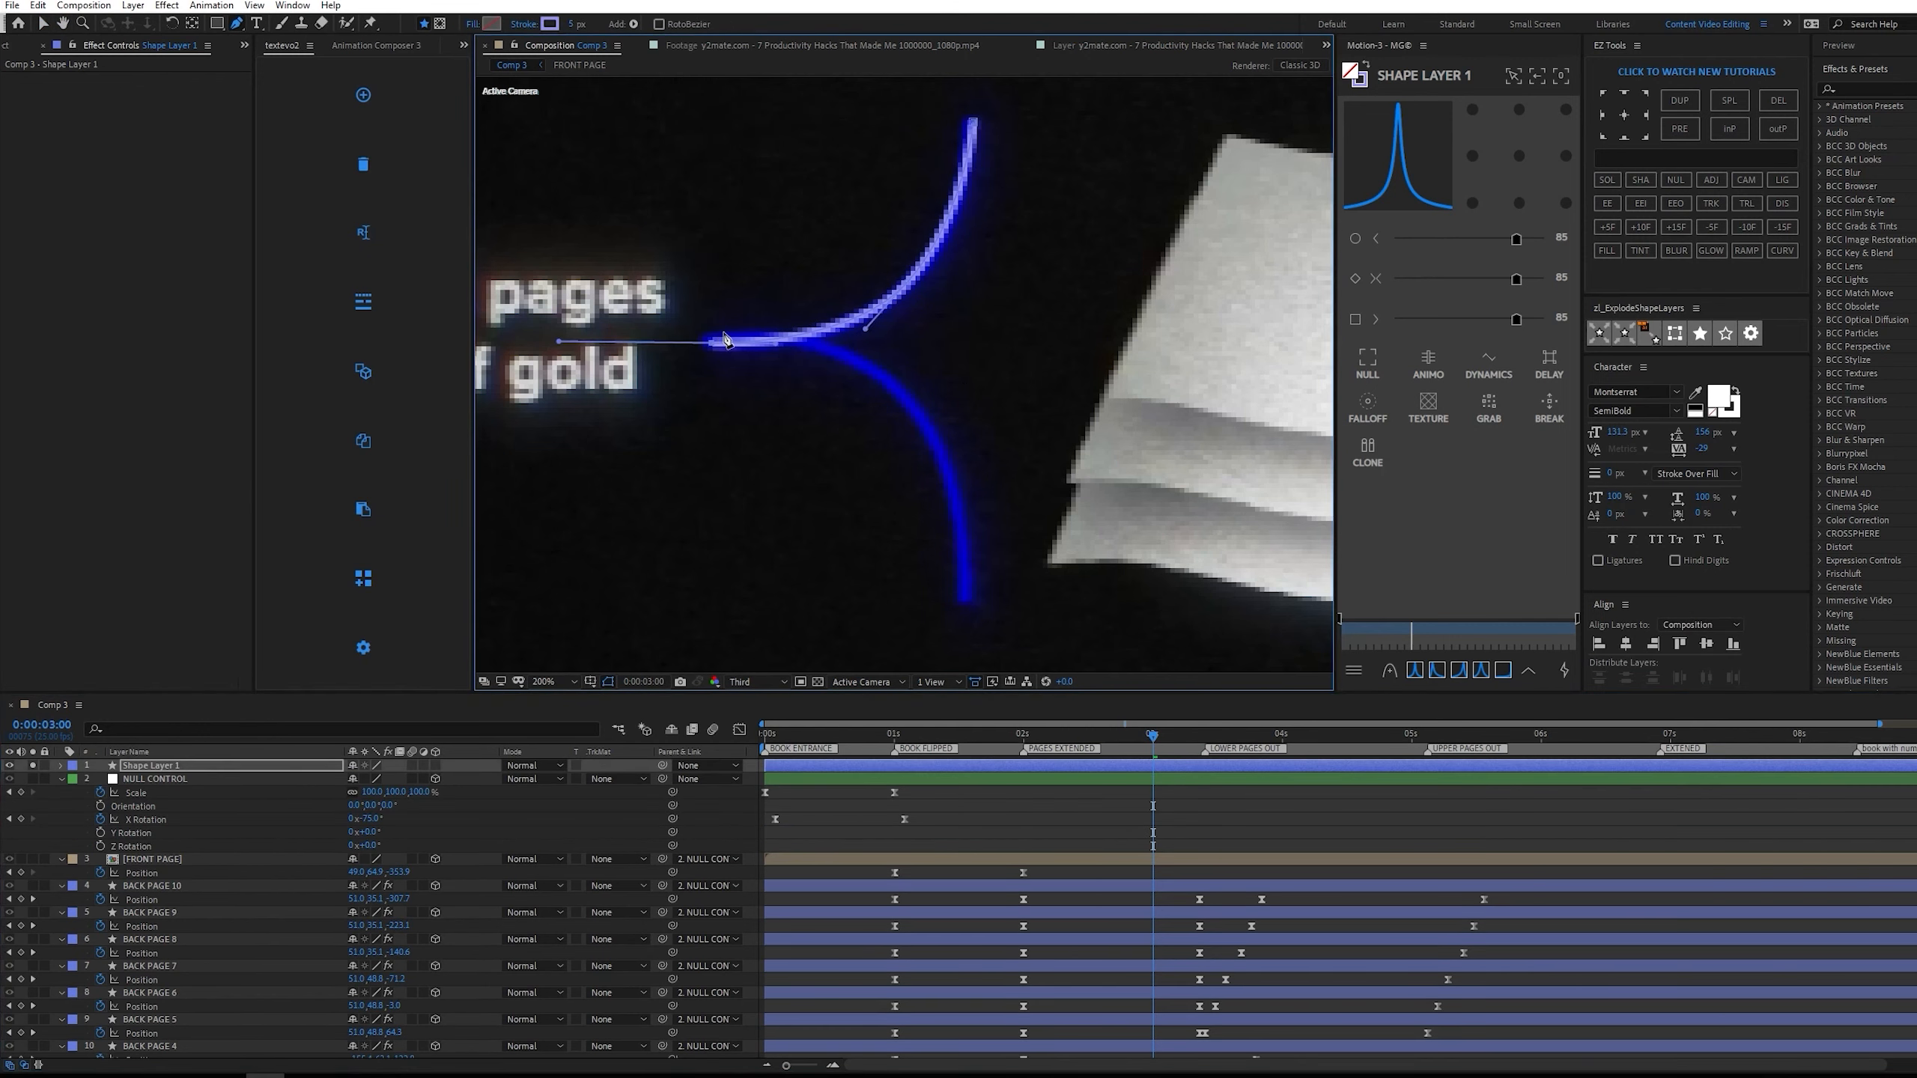
mouse_move(718, 326)
mouse_down()
mouse_move(951, 353)
mouse_move(806, 346)
mouse_up()
mouse_move(968, 572)
mouse_down()
mouse_move(957, 633)
mouse_move(976, 689)
mouse_up()
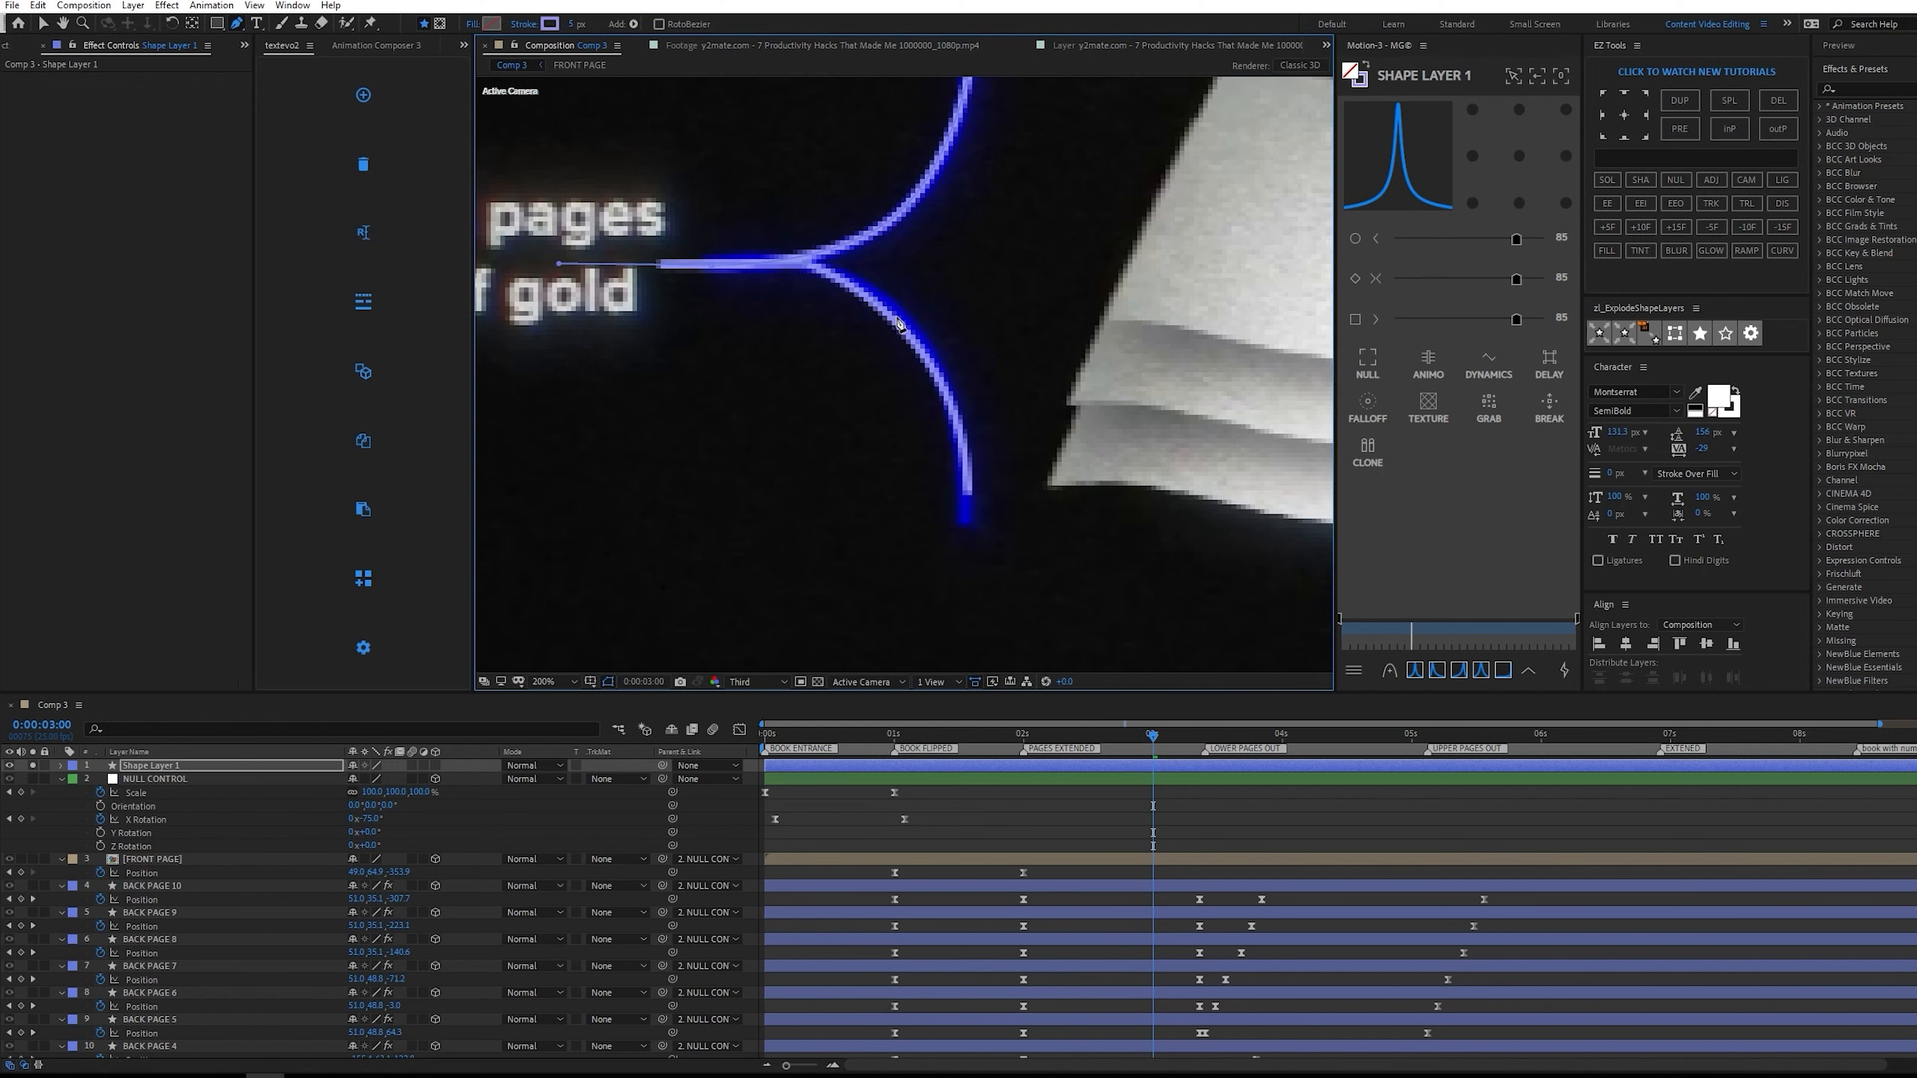
drag(899, 322, 921, 355)
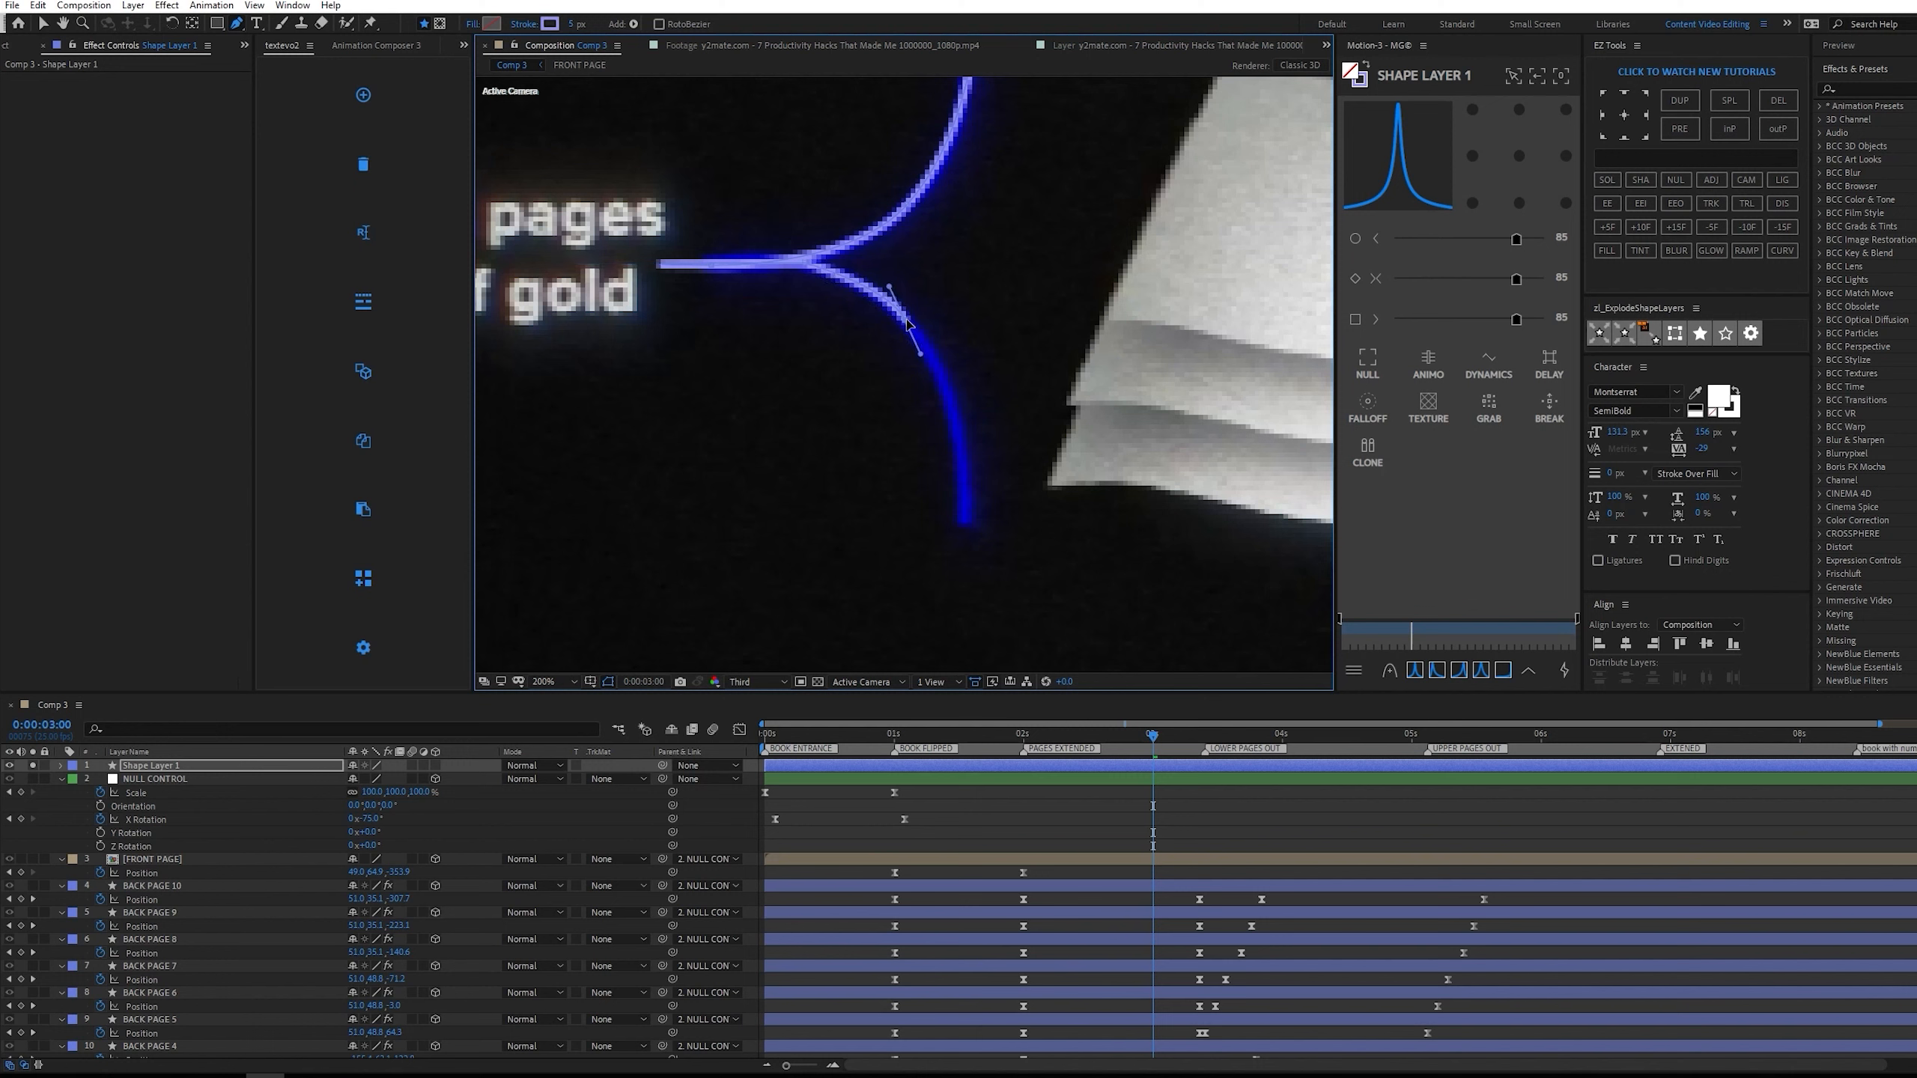
mouse_move(970, 526)
mouse_down()
mouse_move(963, 659)
mouse_move(963, 627)
mouse_up()
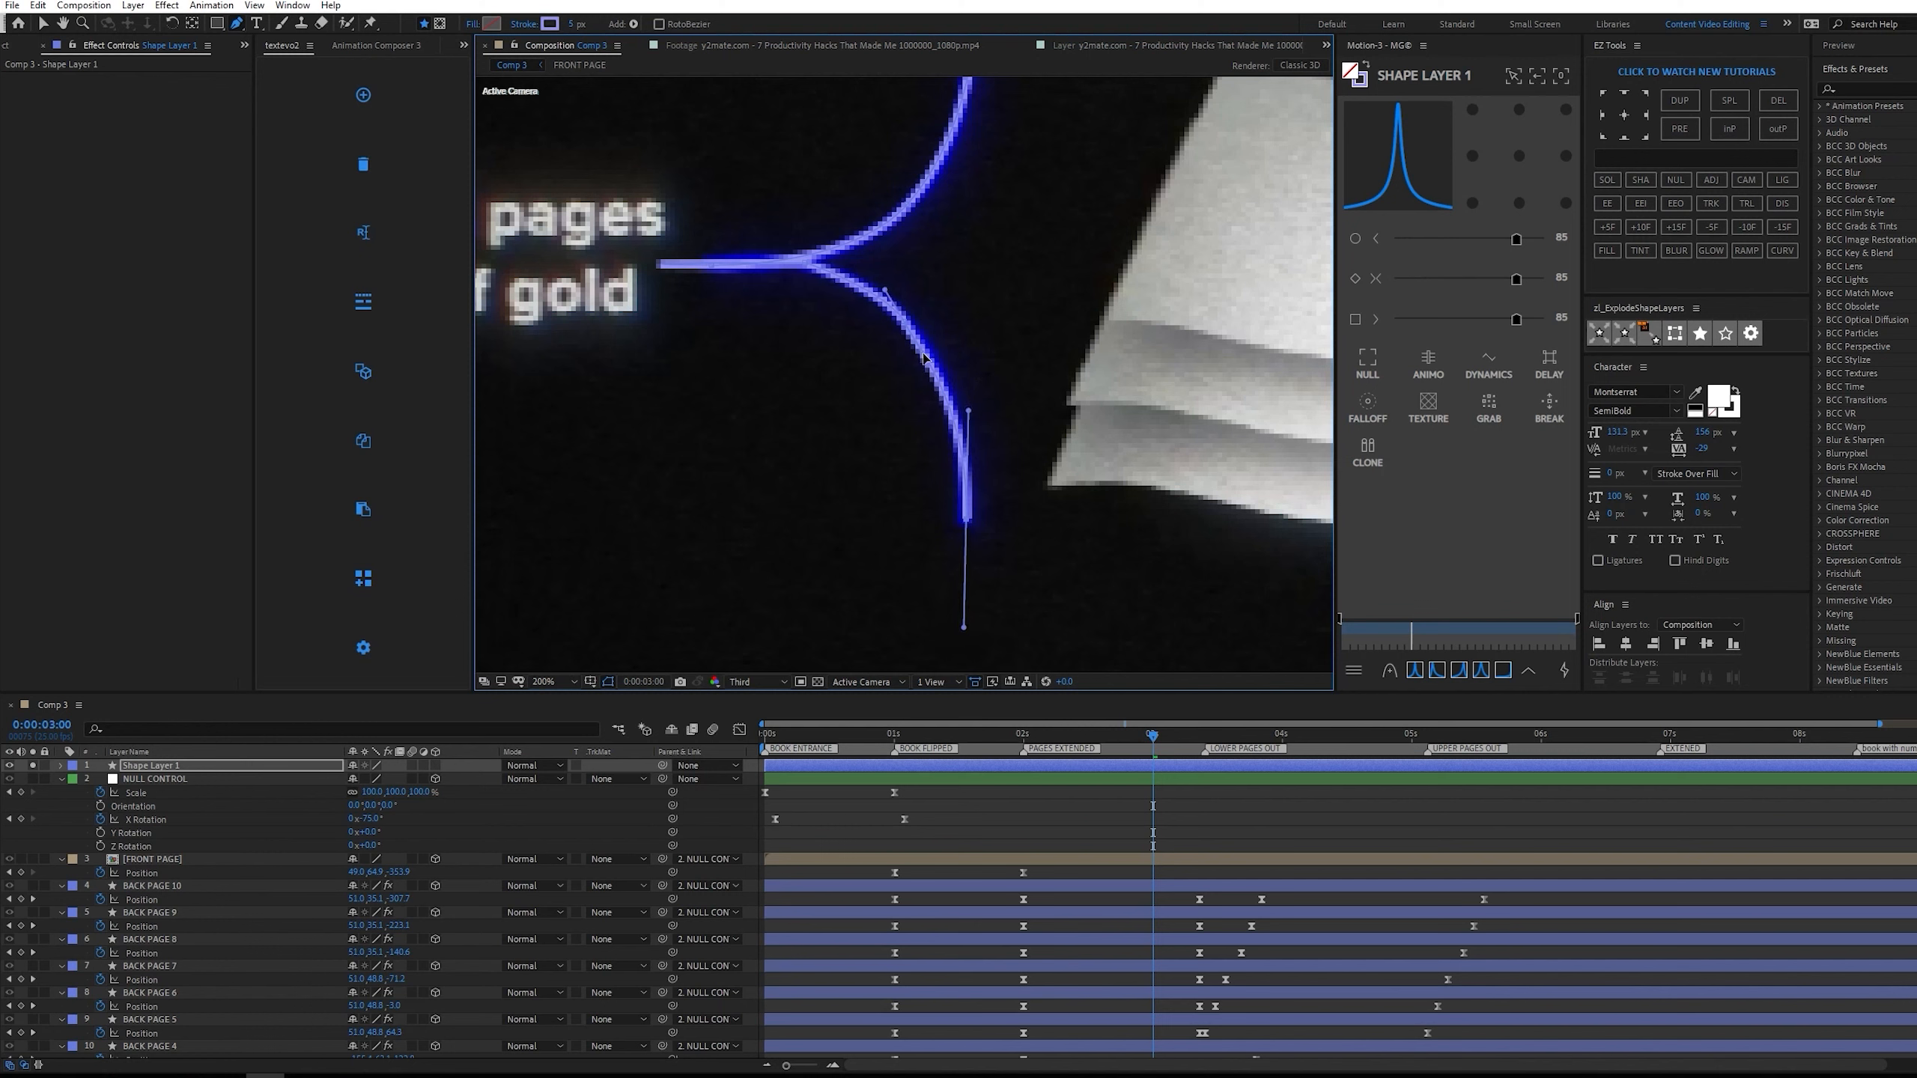
Set the preview resolution to Full and fine-tune the bracket's path points against the reference.
scroll(921, 363, up, 1)
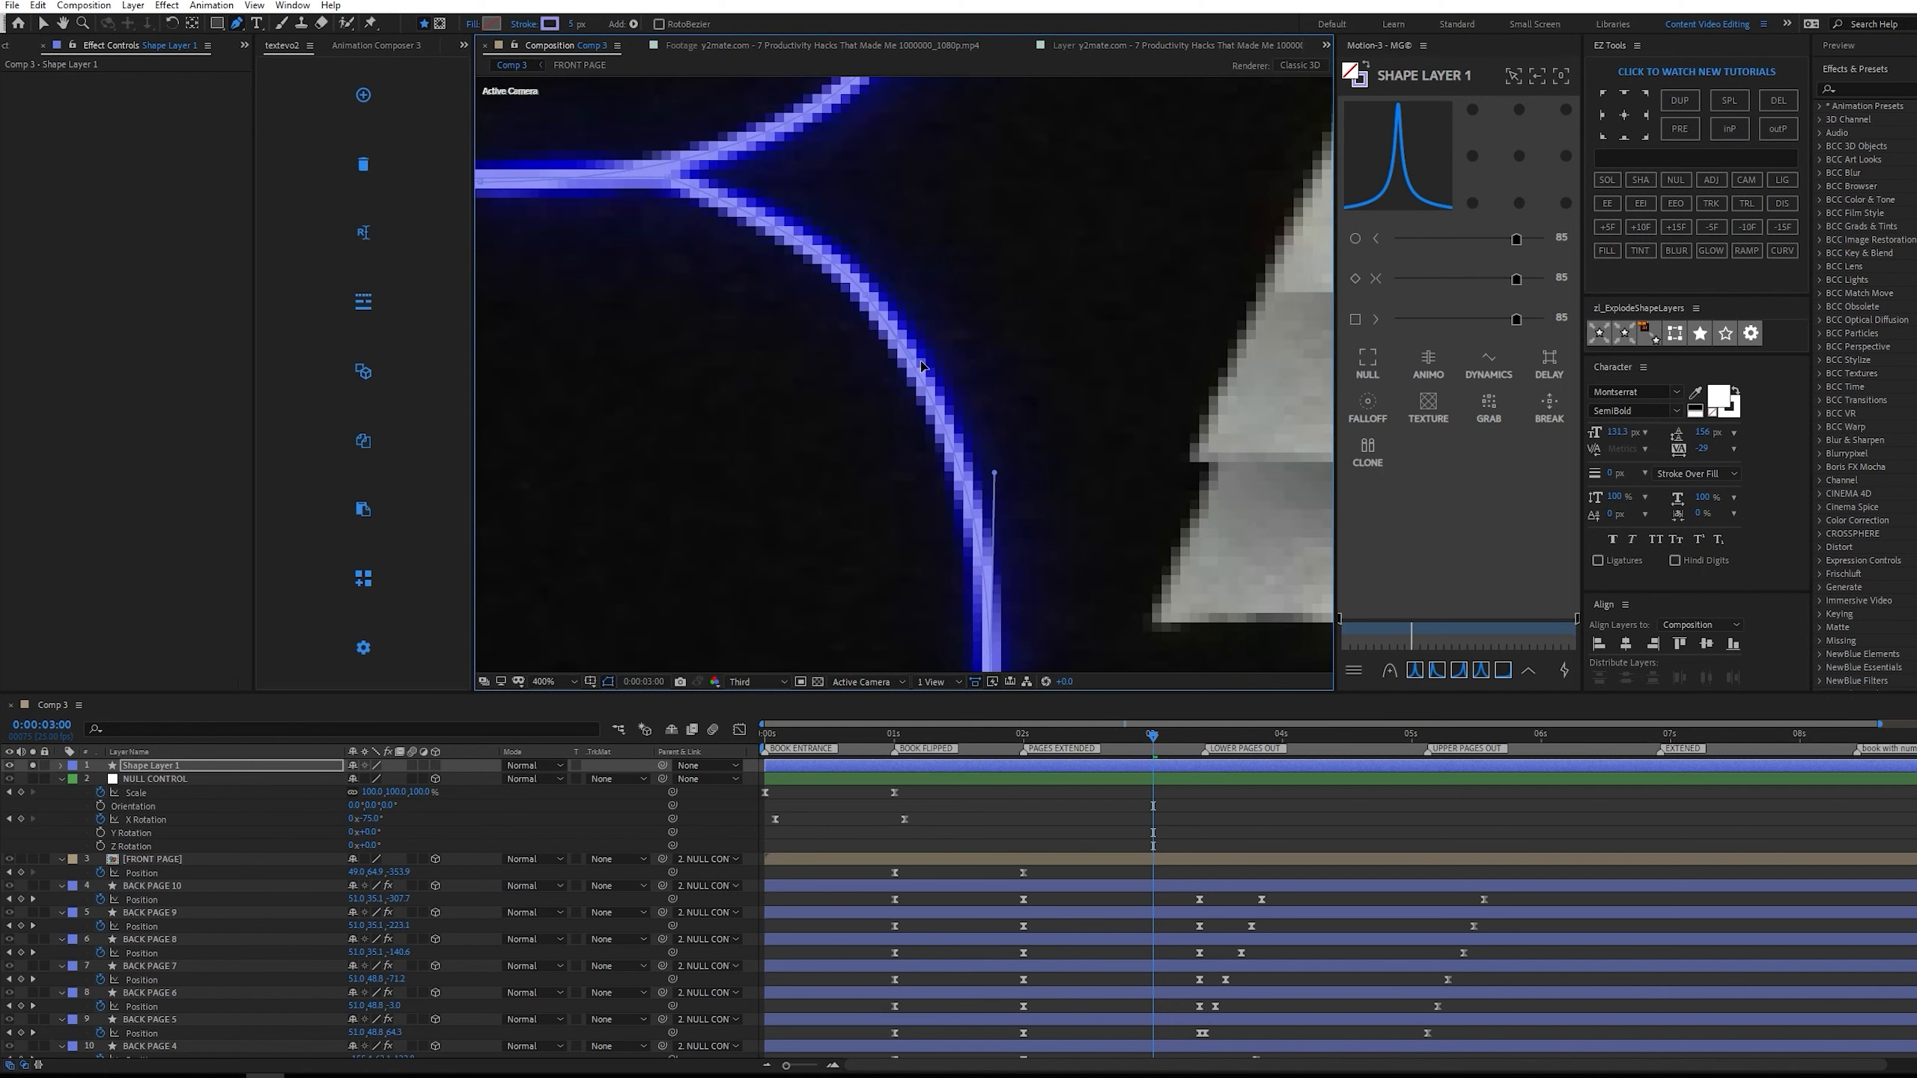
click(759, 682)
click(754, 714)
scroll(936, 475, down, 1)
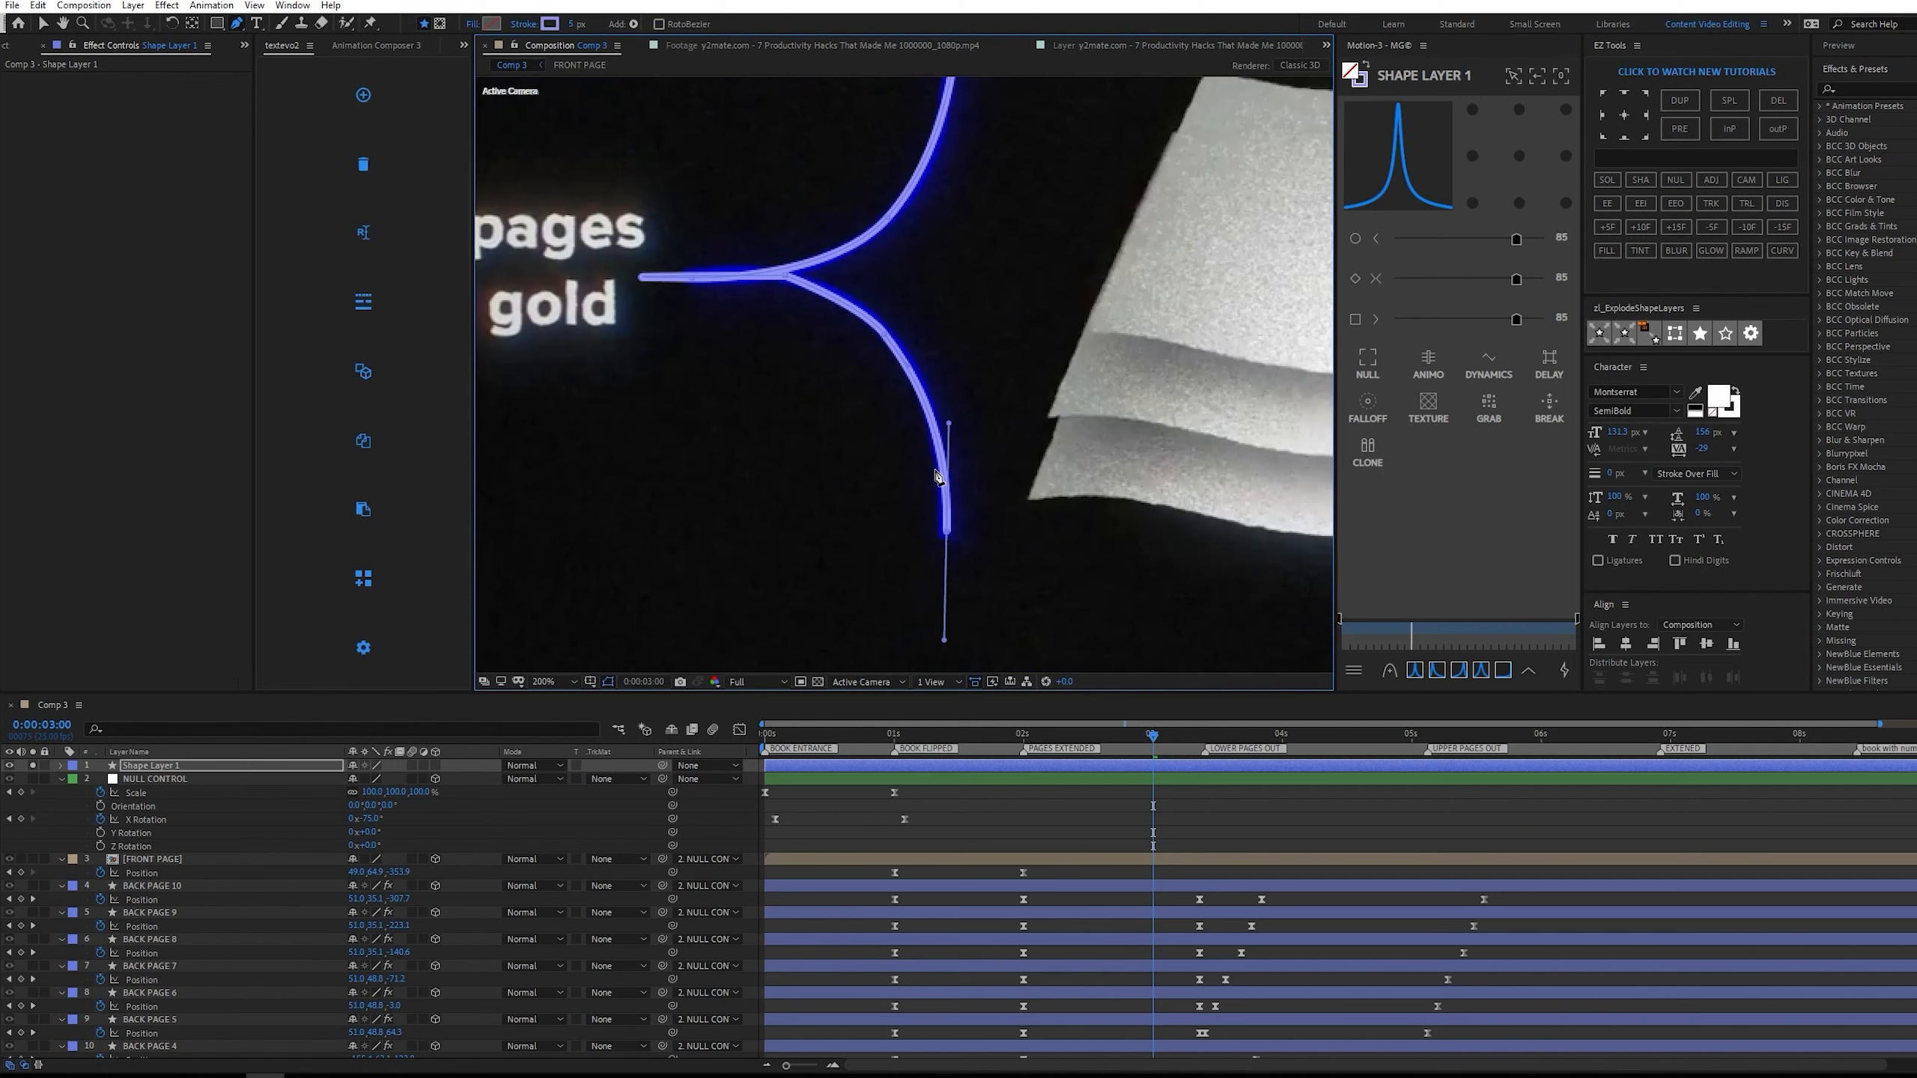
scroll(925, 374, up, 1)
click(831, 310)
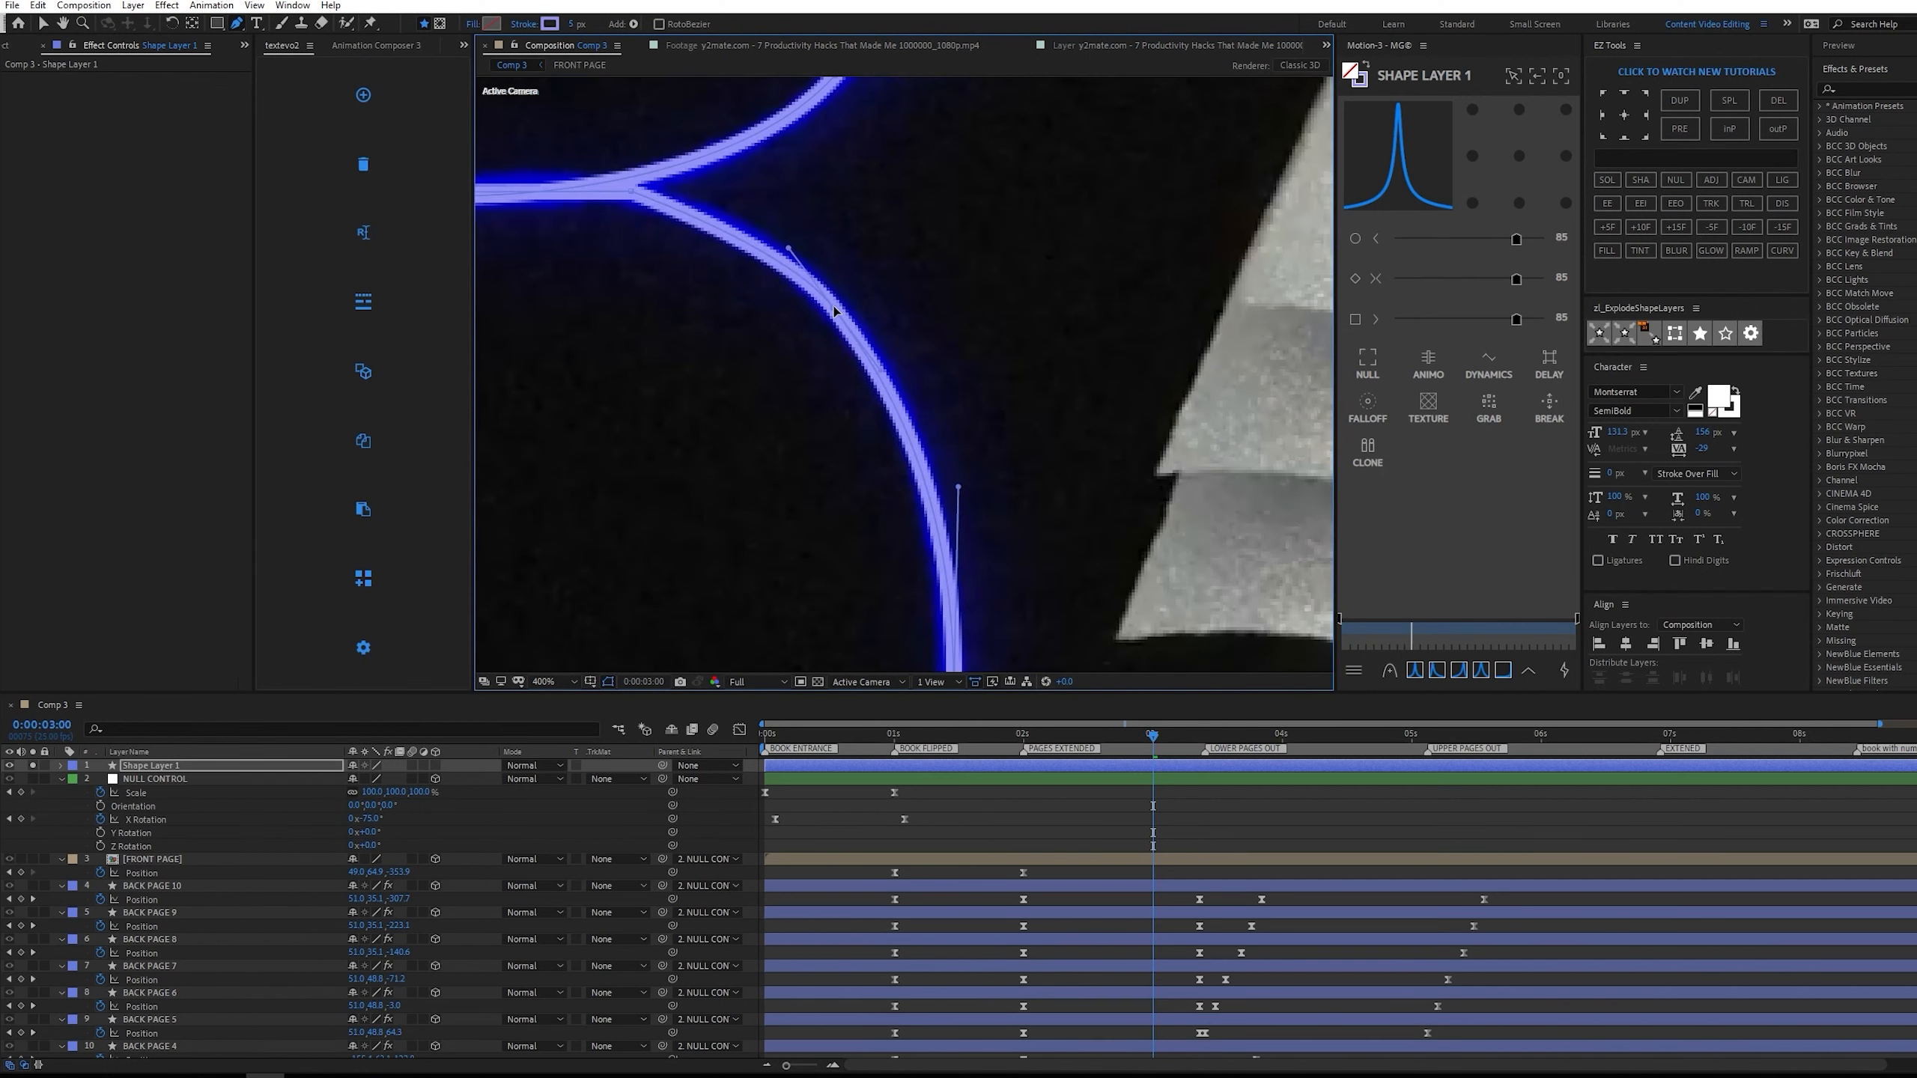
drag(915, 282, 1167, 284)
click(697, 199)
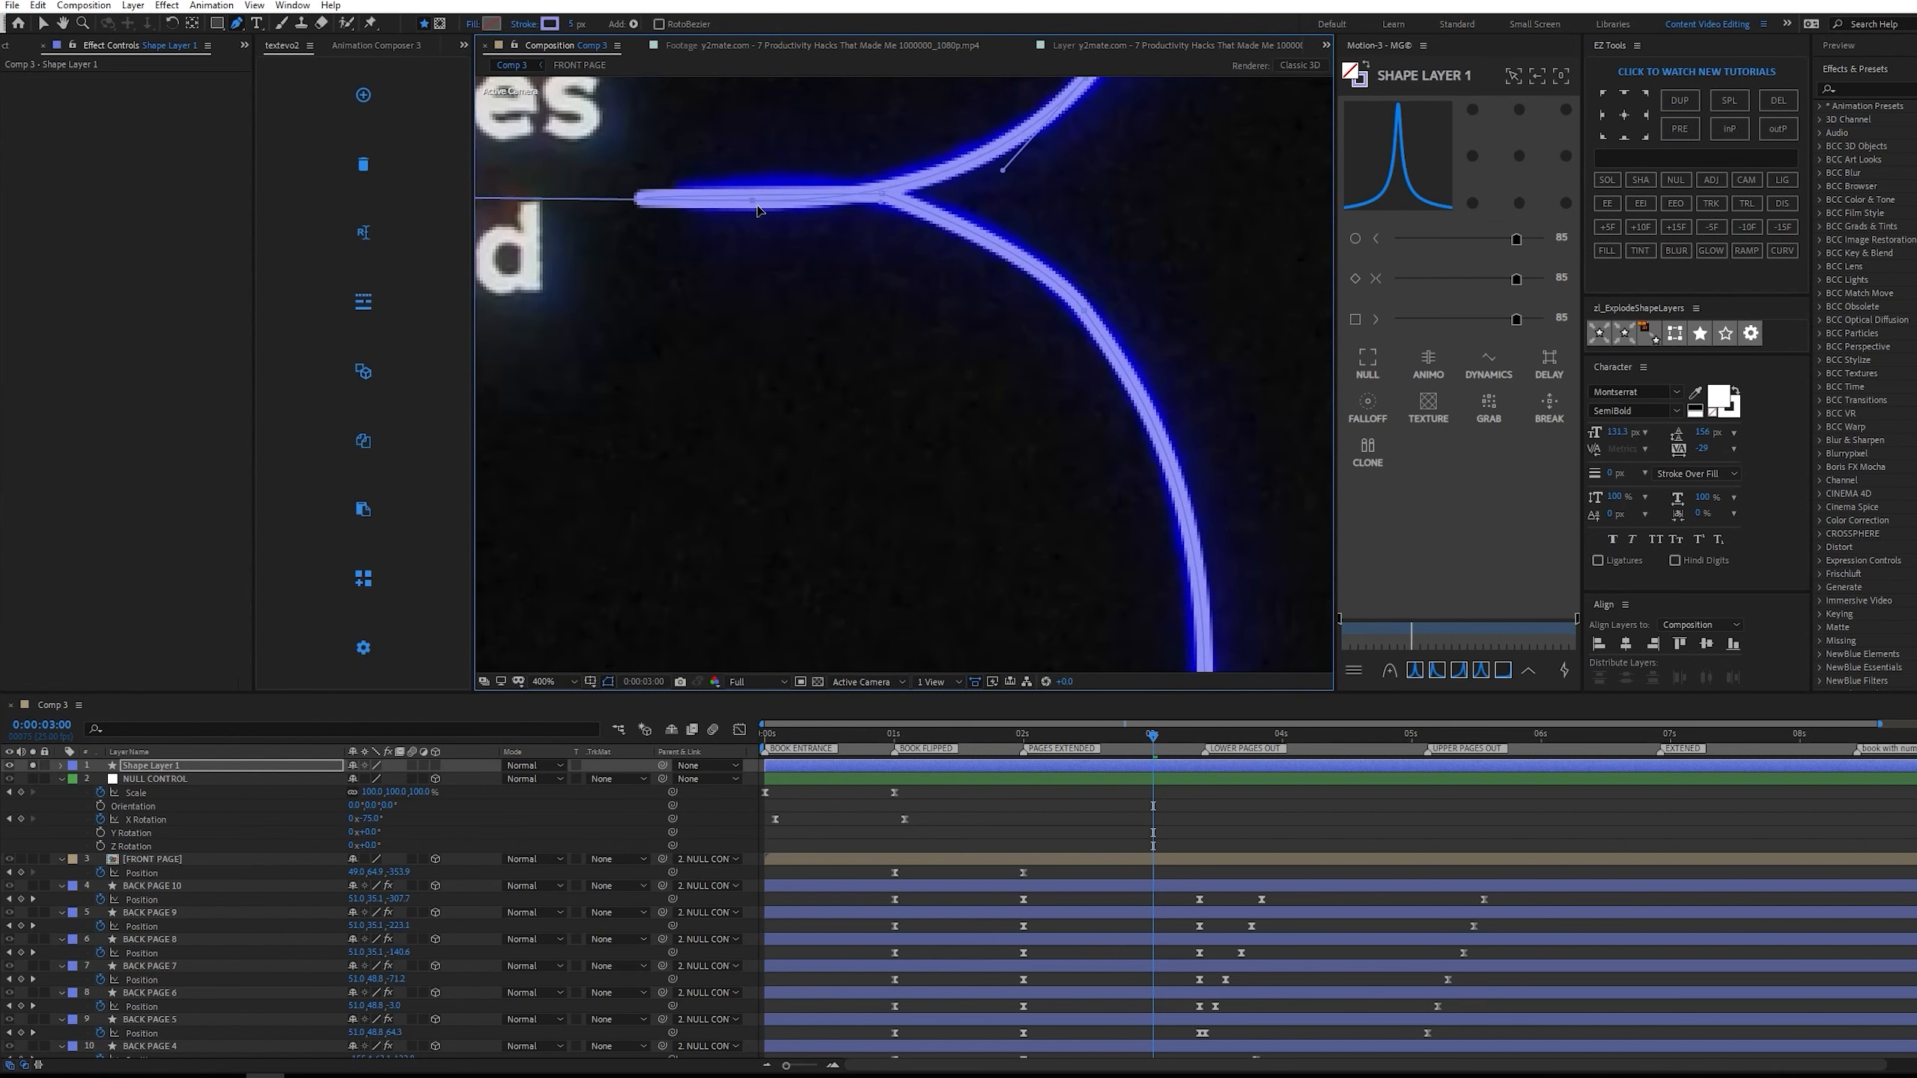
drag(1060, 198, 896, 280)
drag(826, 179, 820, 183)
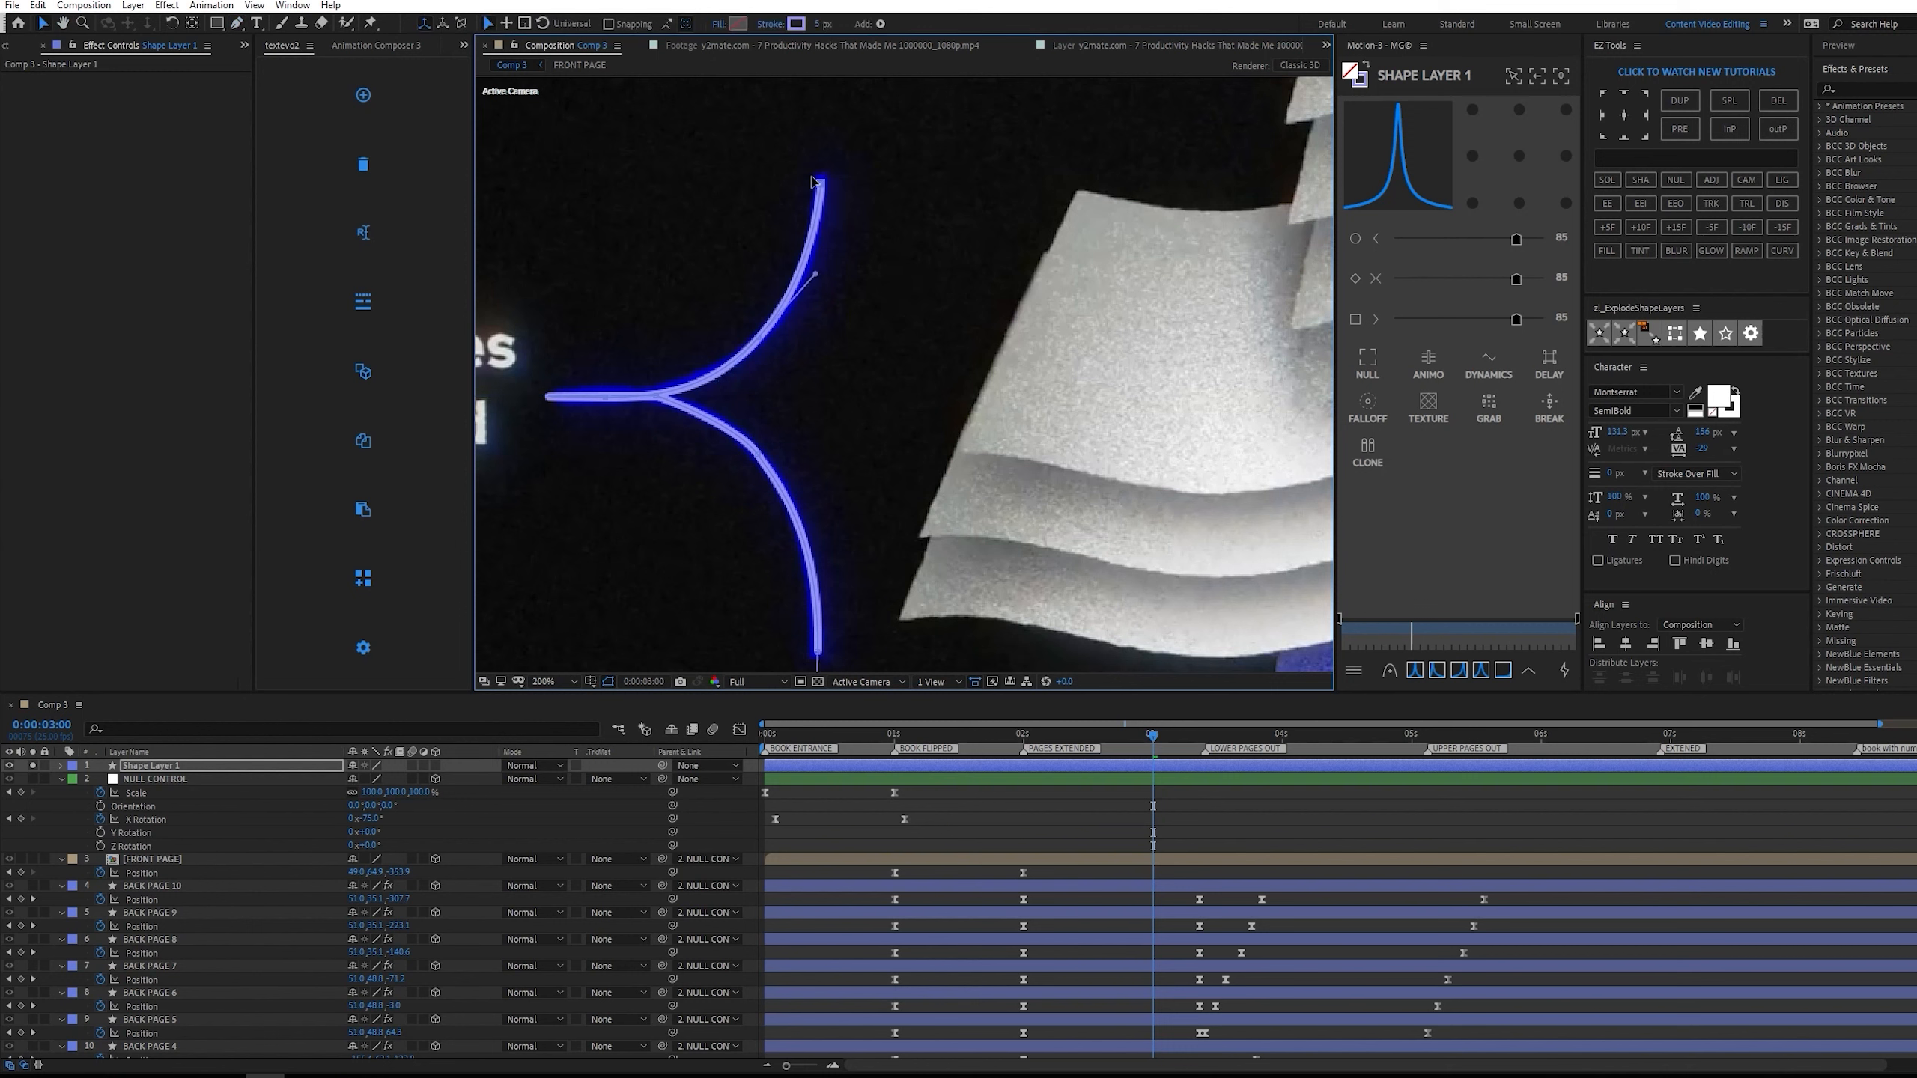
Set the bracket's stroke width to 7.5 px.
drag(818, 26, 886, 30)
click(829, 24)
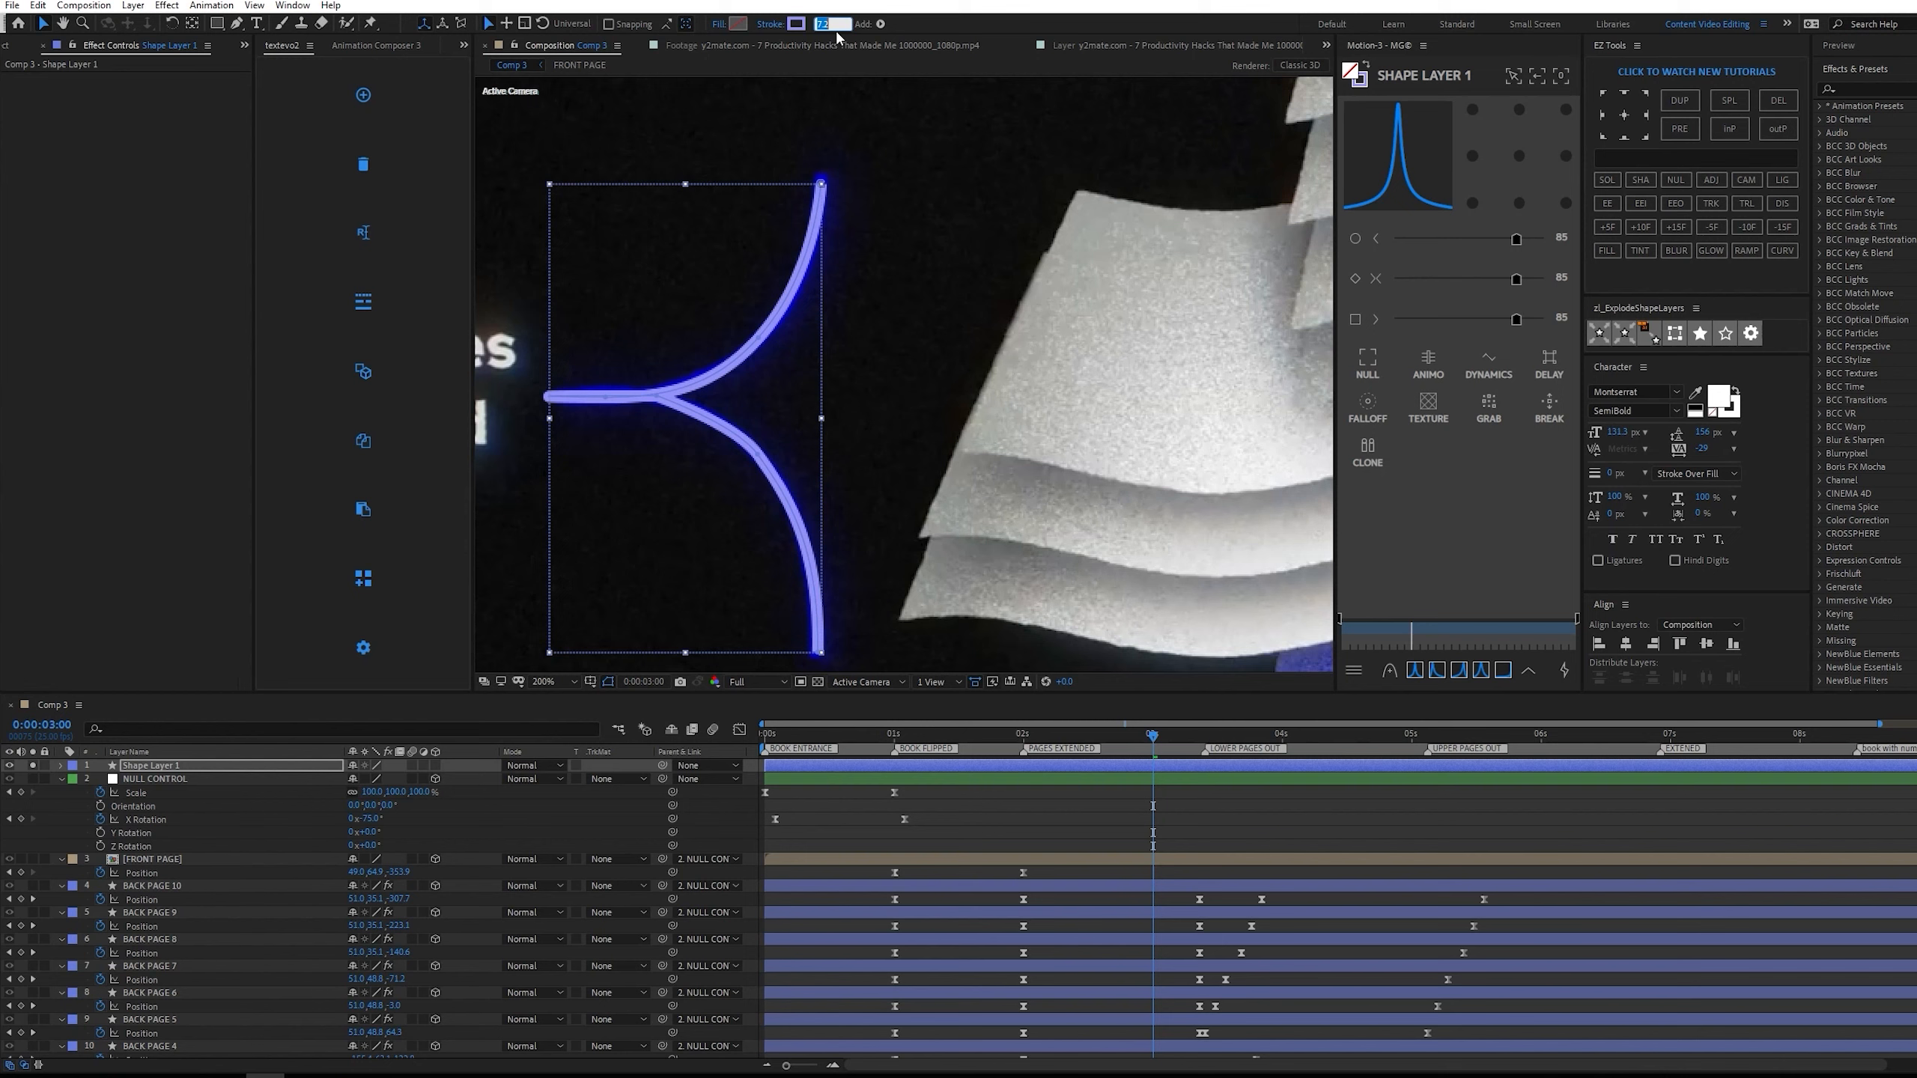
text(7.5)
click(638, 252)
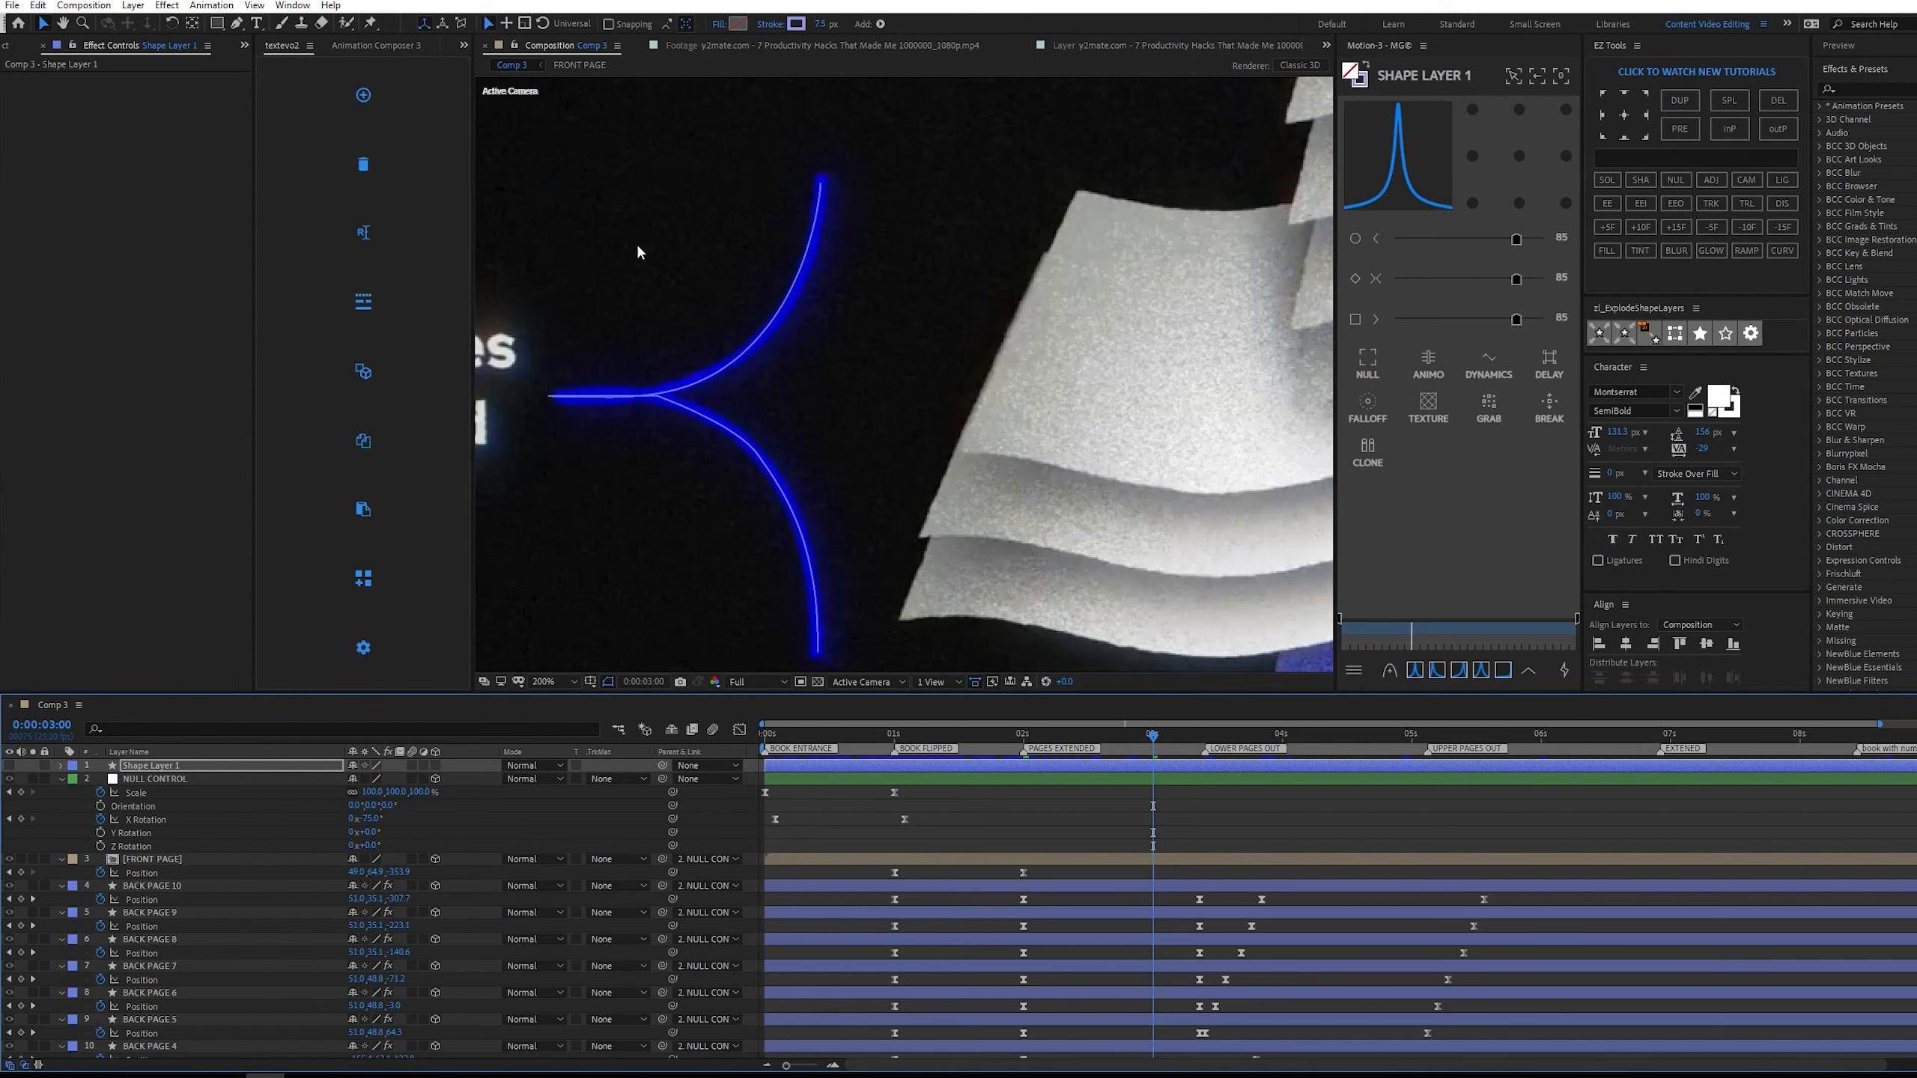
Set the bracket's stroke colour to the deep blue sampled from the reference footage.
click(796, 24)
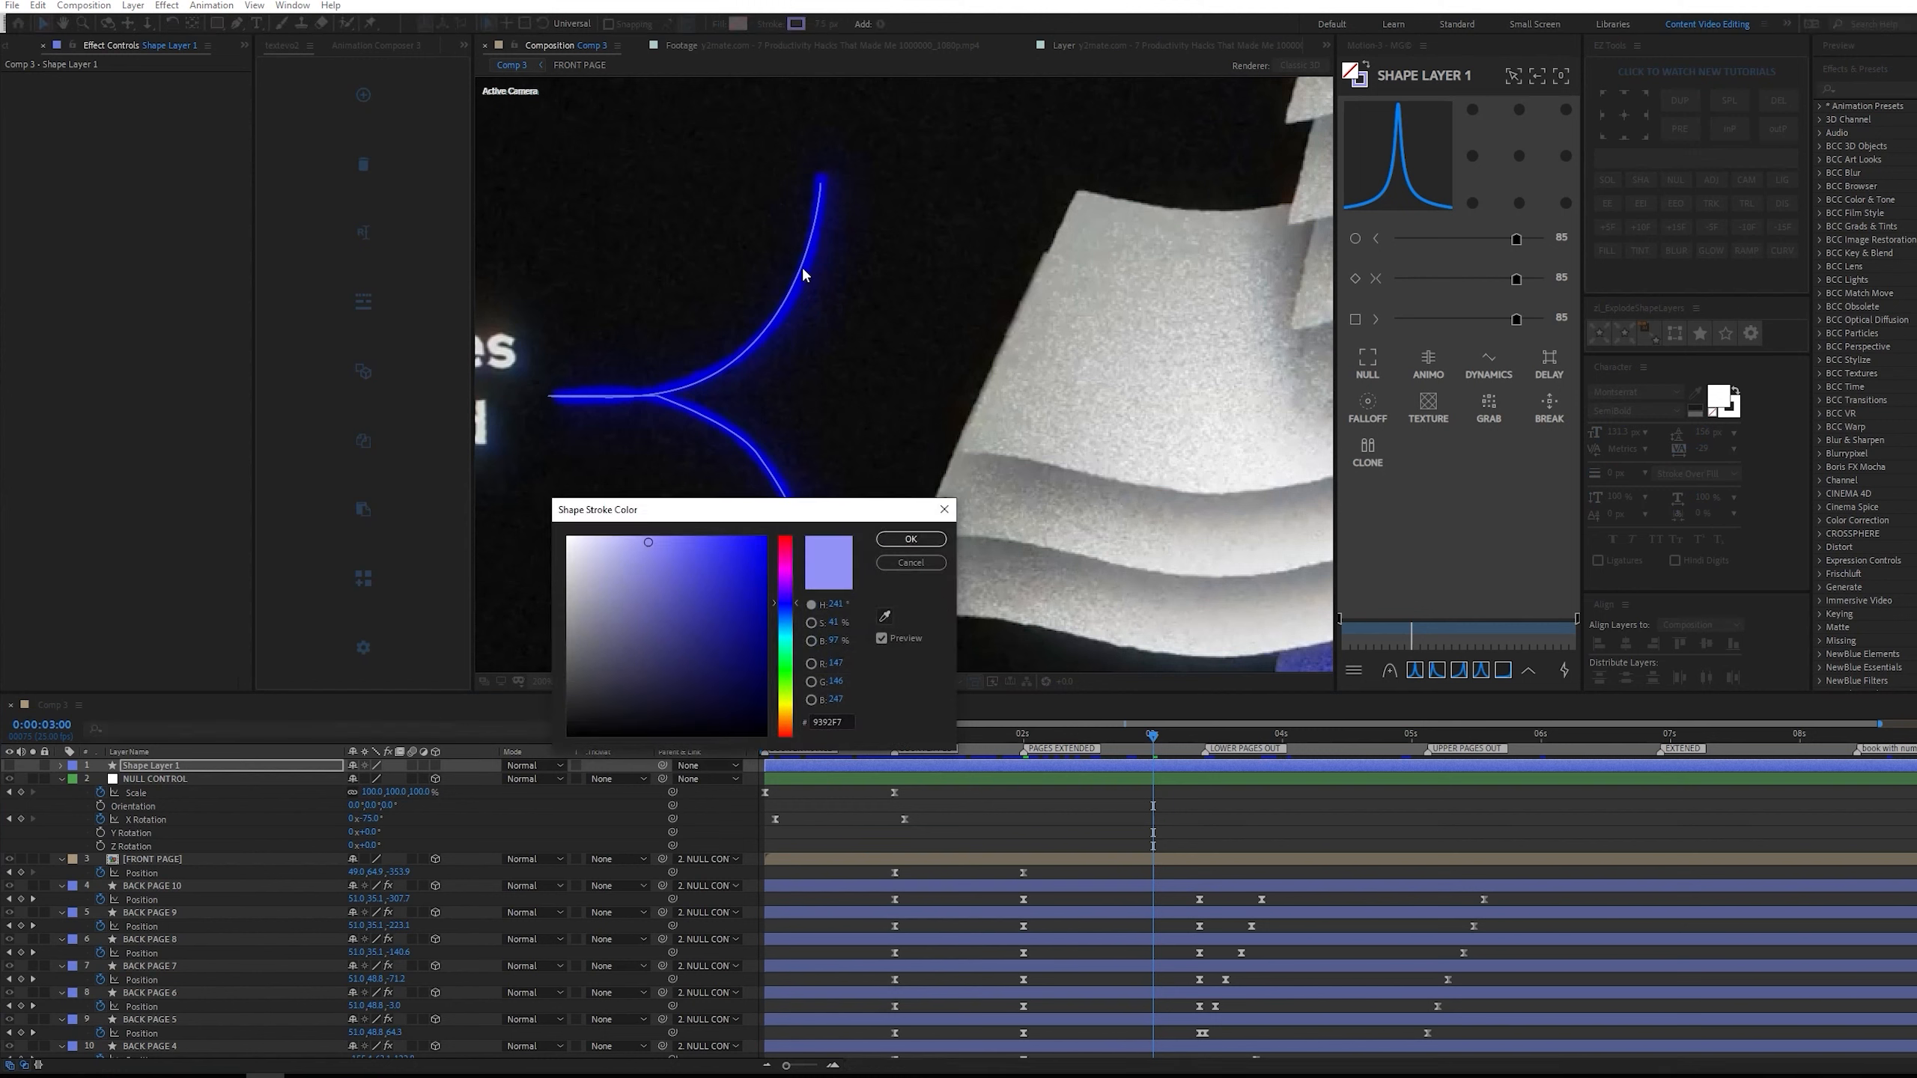
click(884, 617)
key(Return)
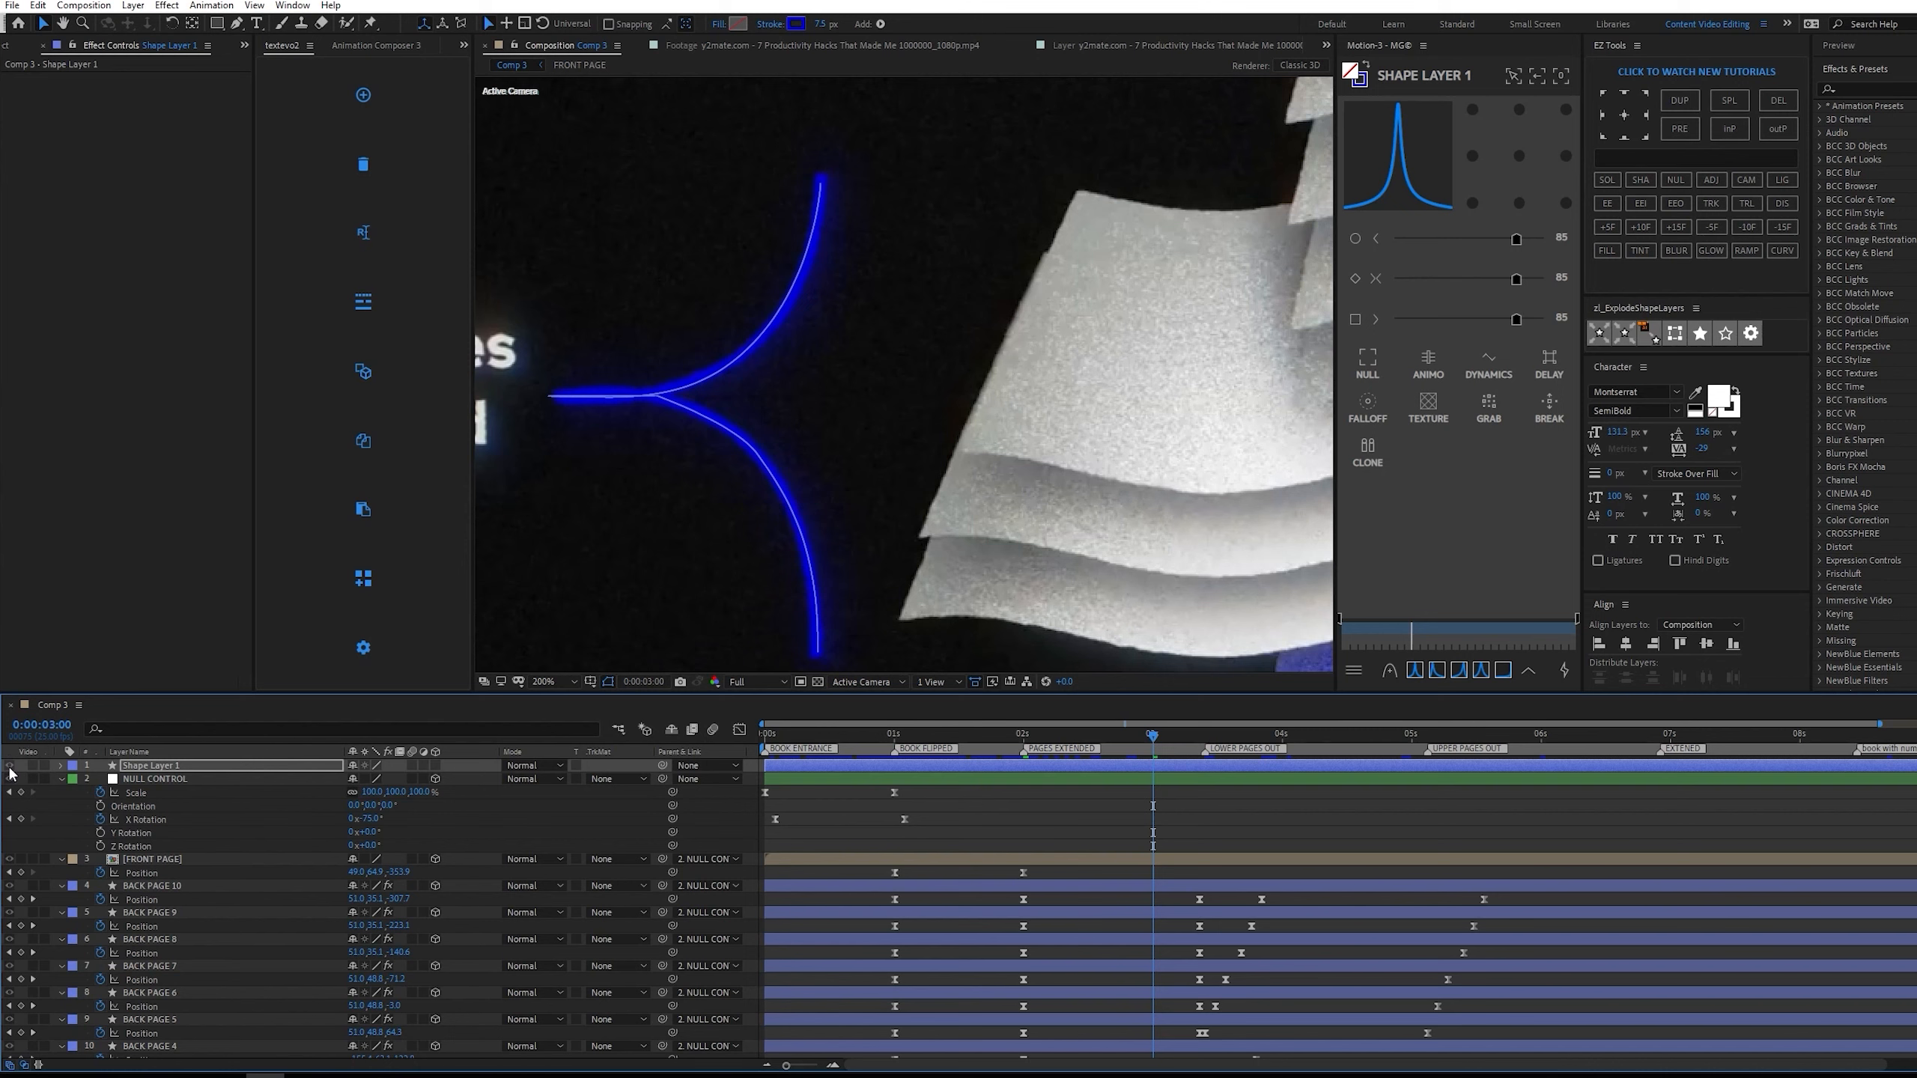
click(33, 767)
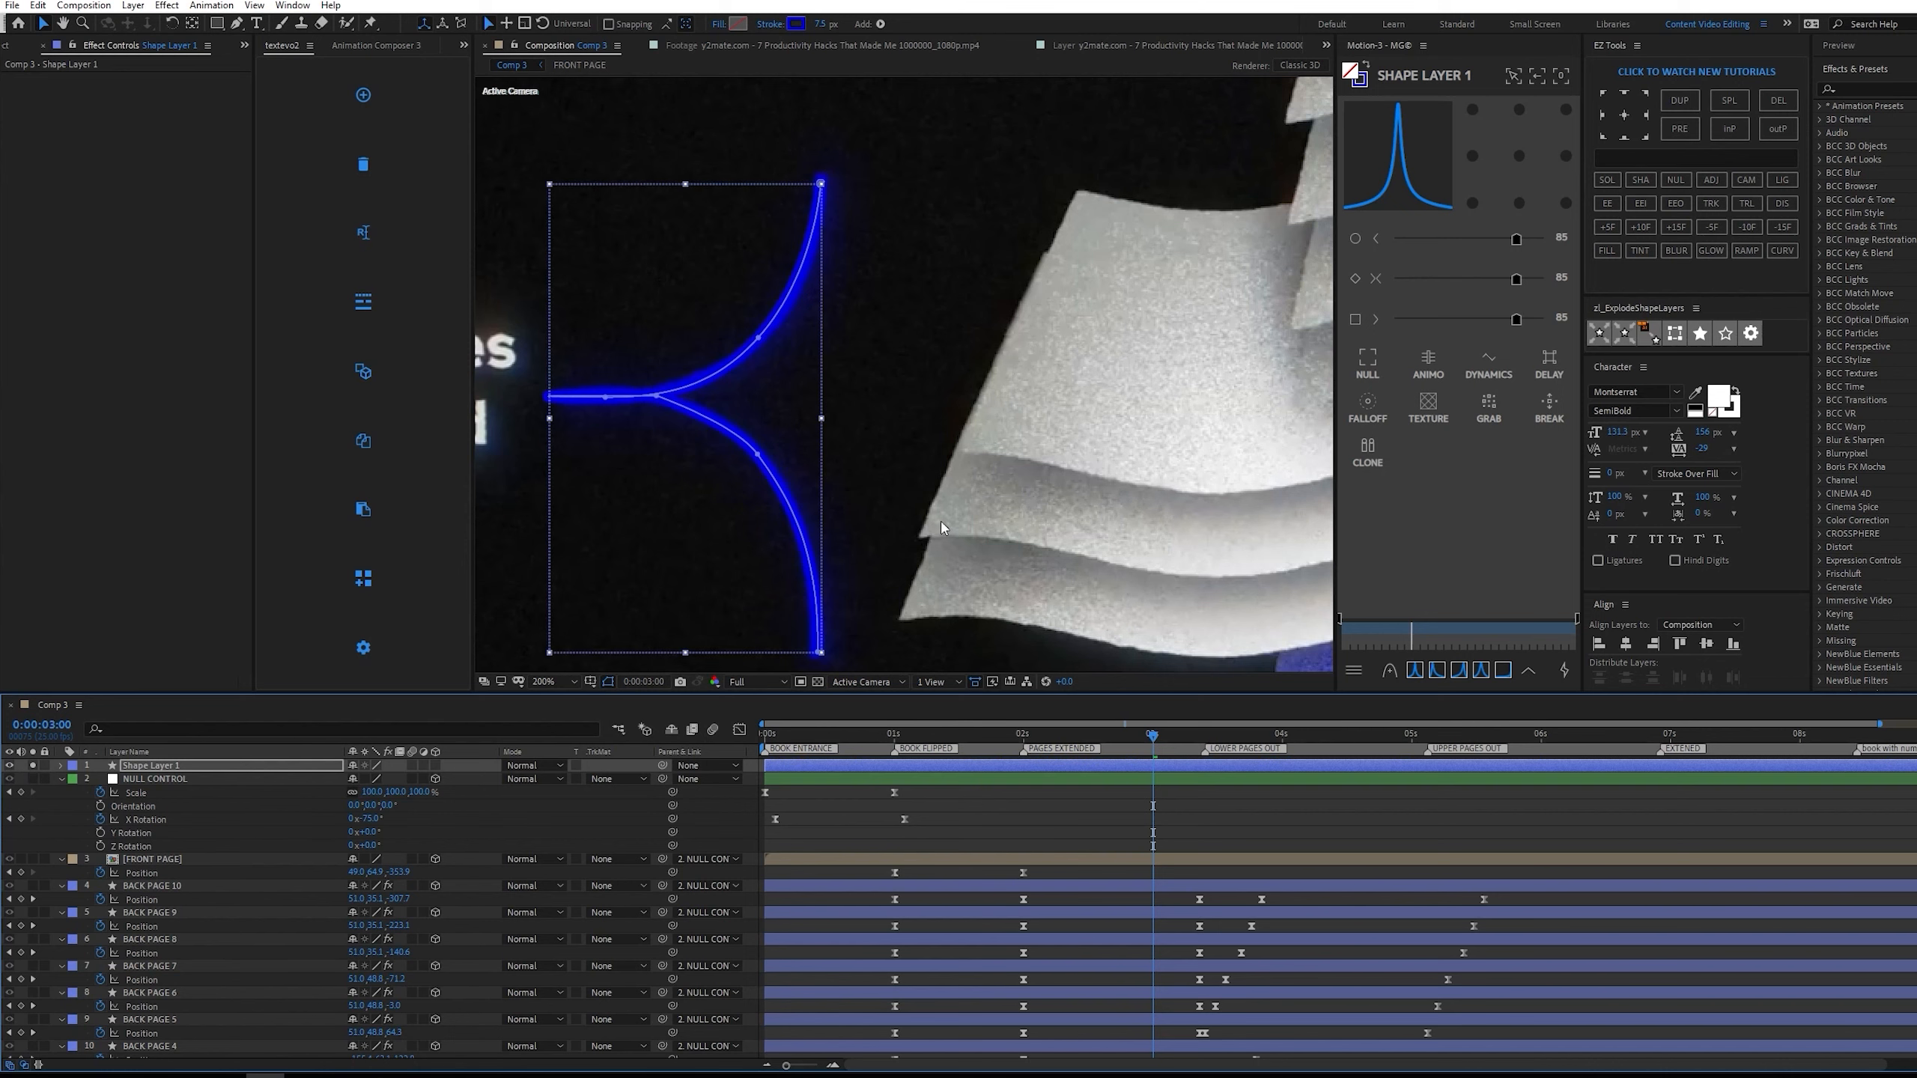
Add a Trim Paths operator to the bracket's shape layer at 0:00:02:00.
scroll(886, 522, down, 1)
drag(1109, 735, 1024, 745)
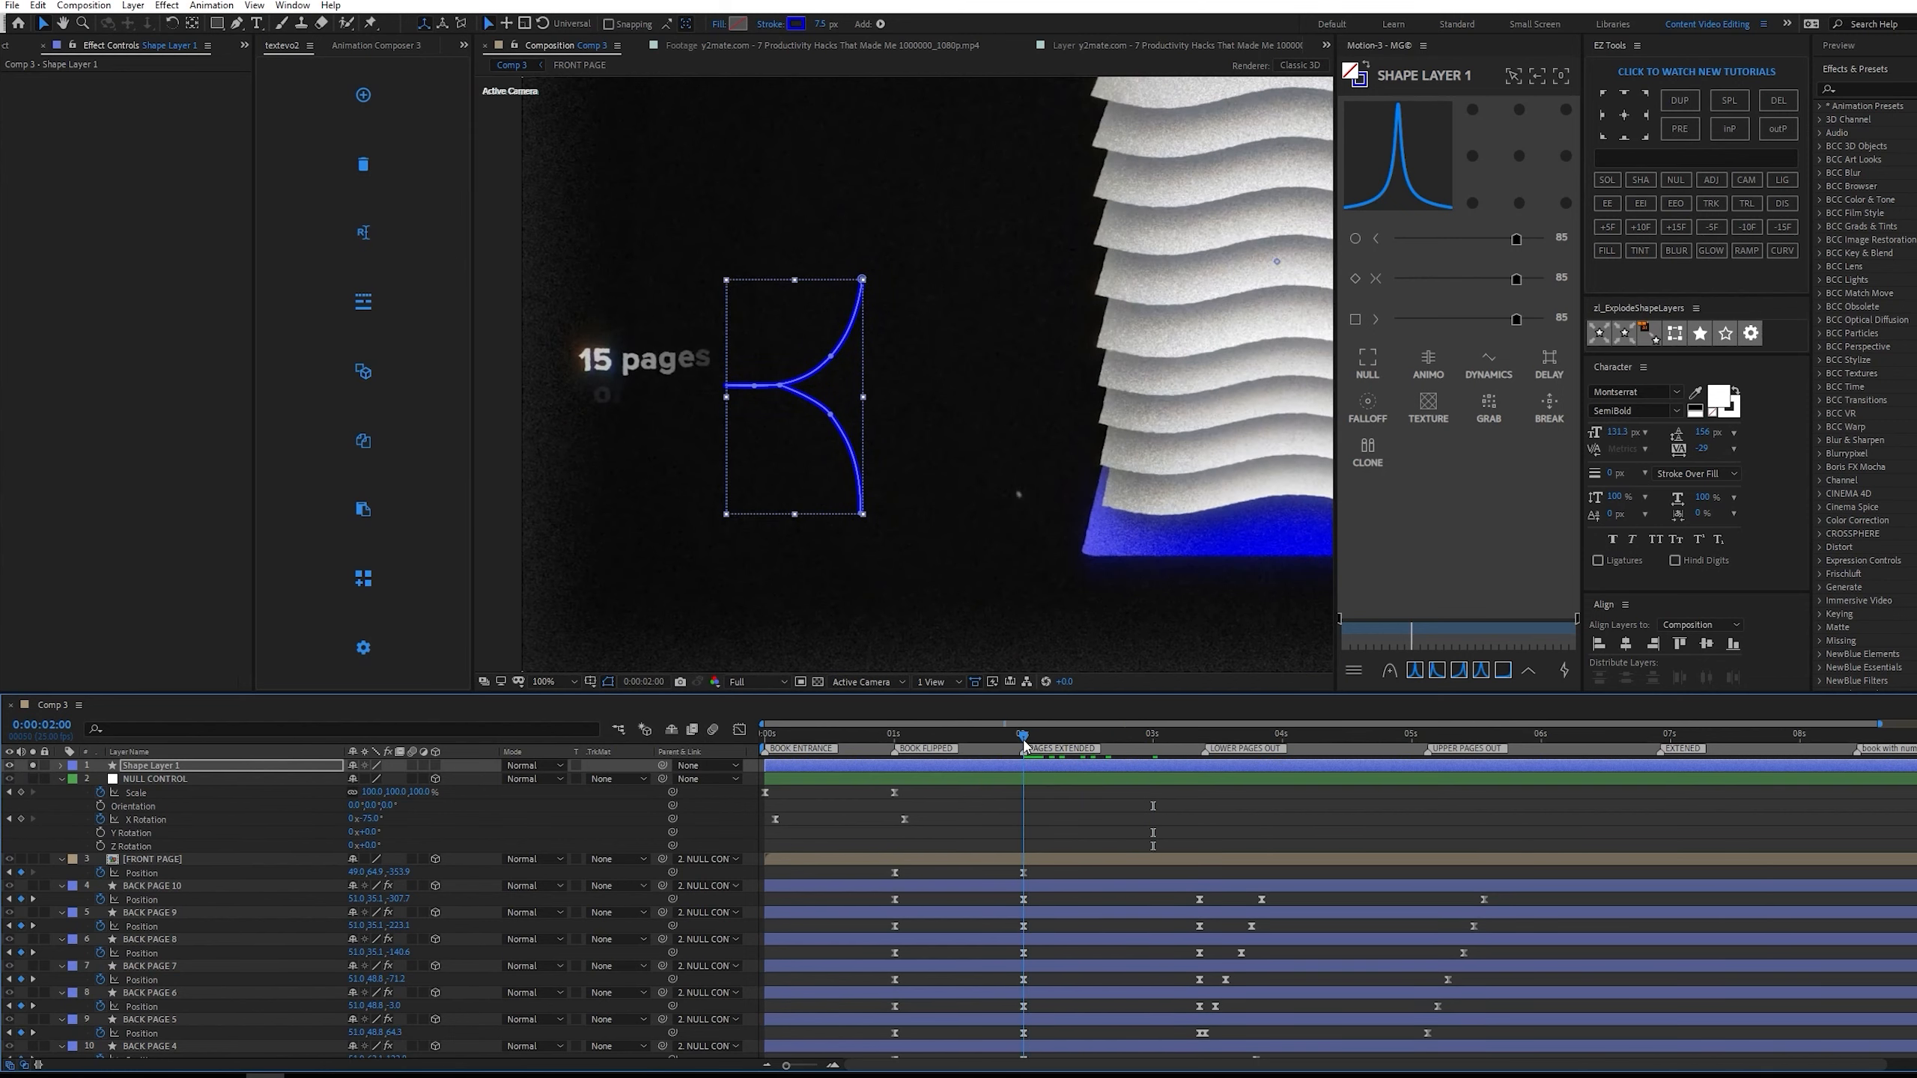
key(F2)
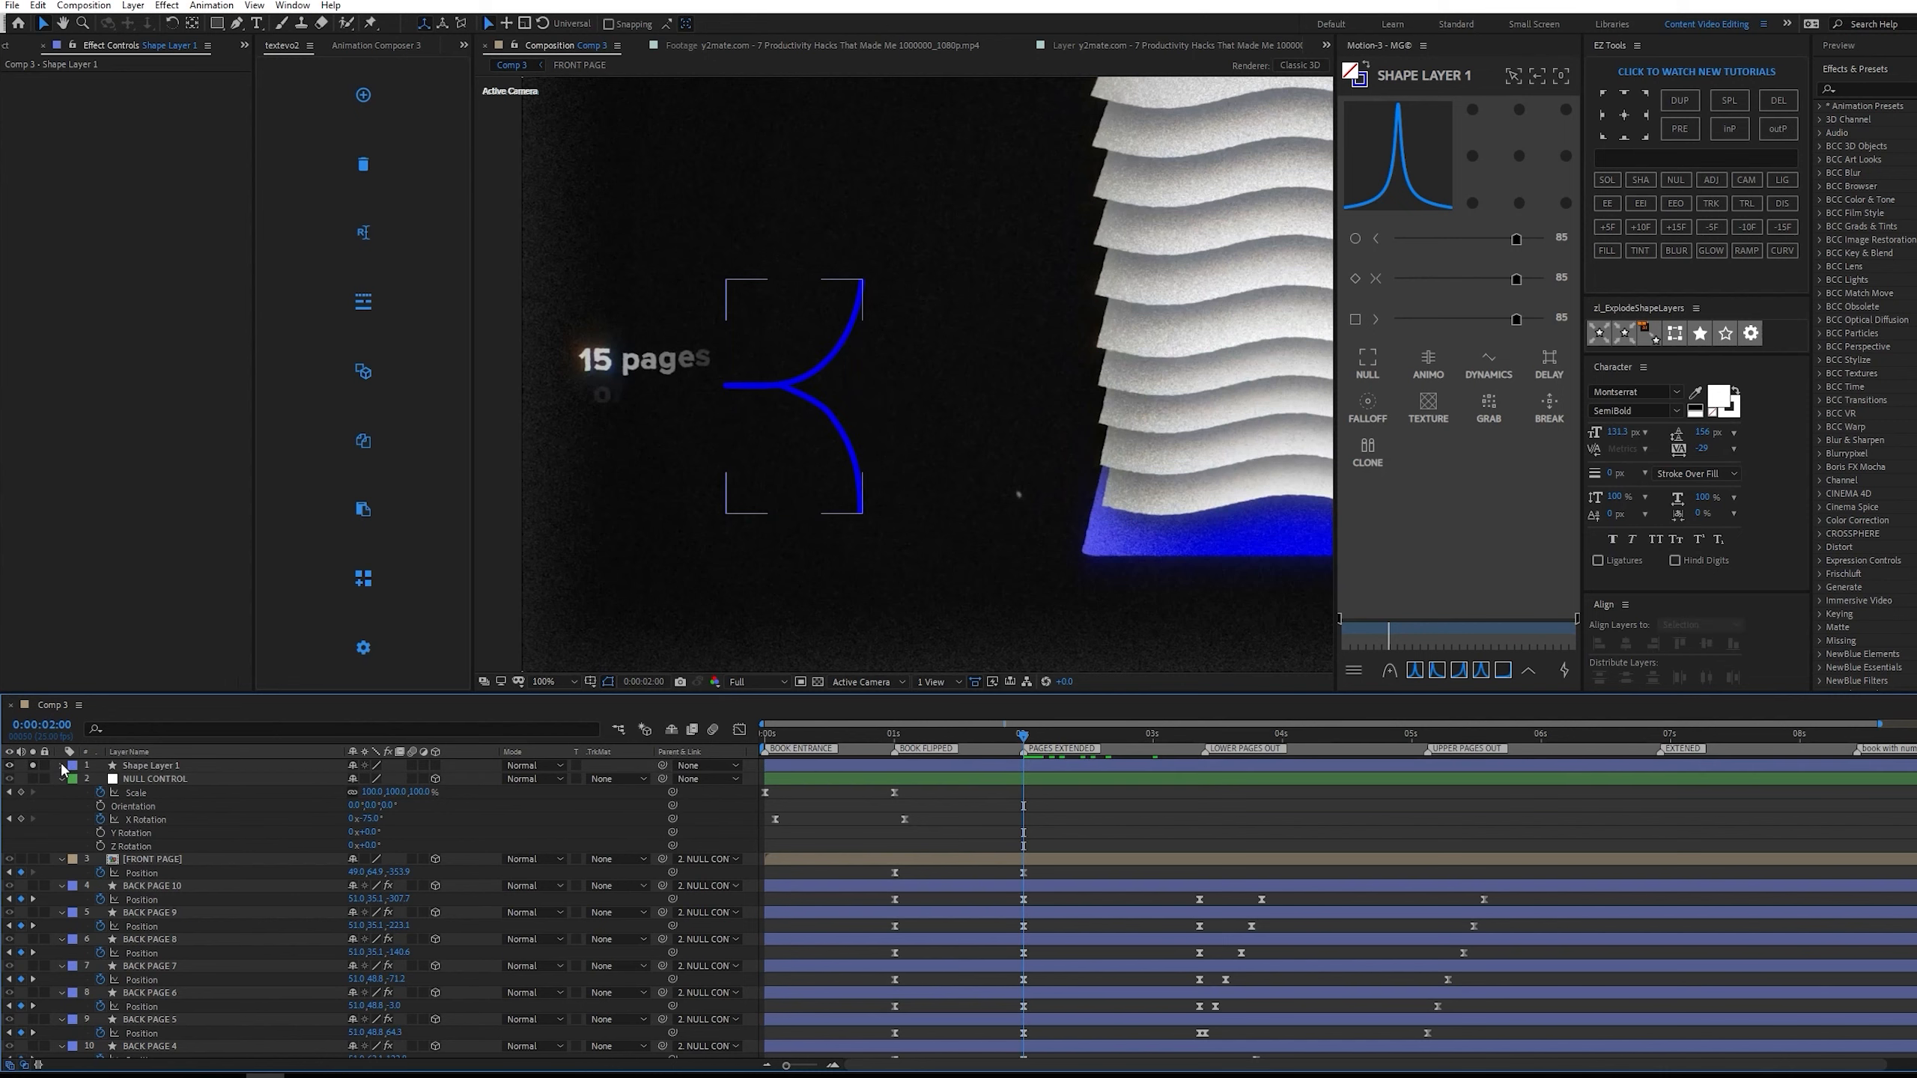
click(61, 767)
click(74, 780)
click(491, 778)
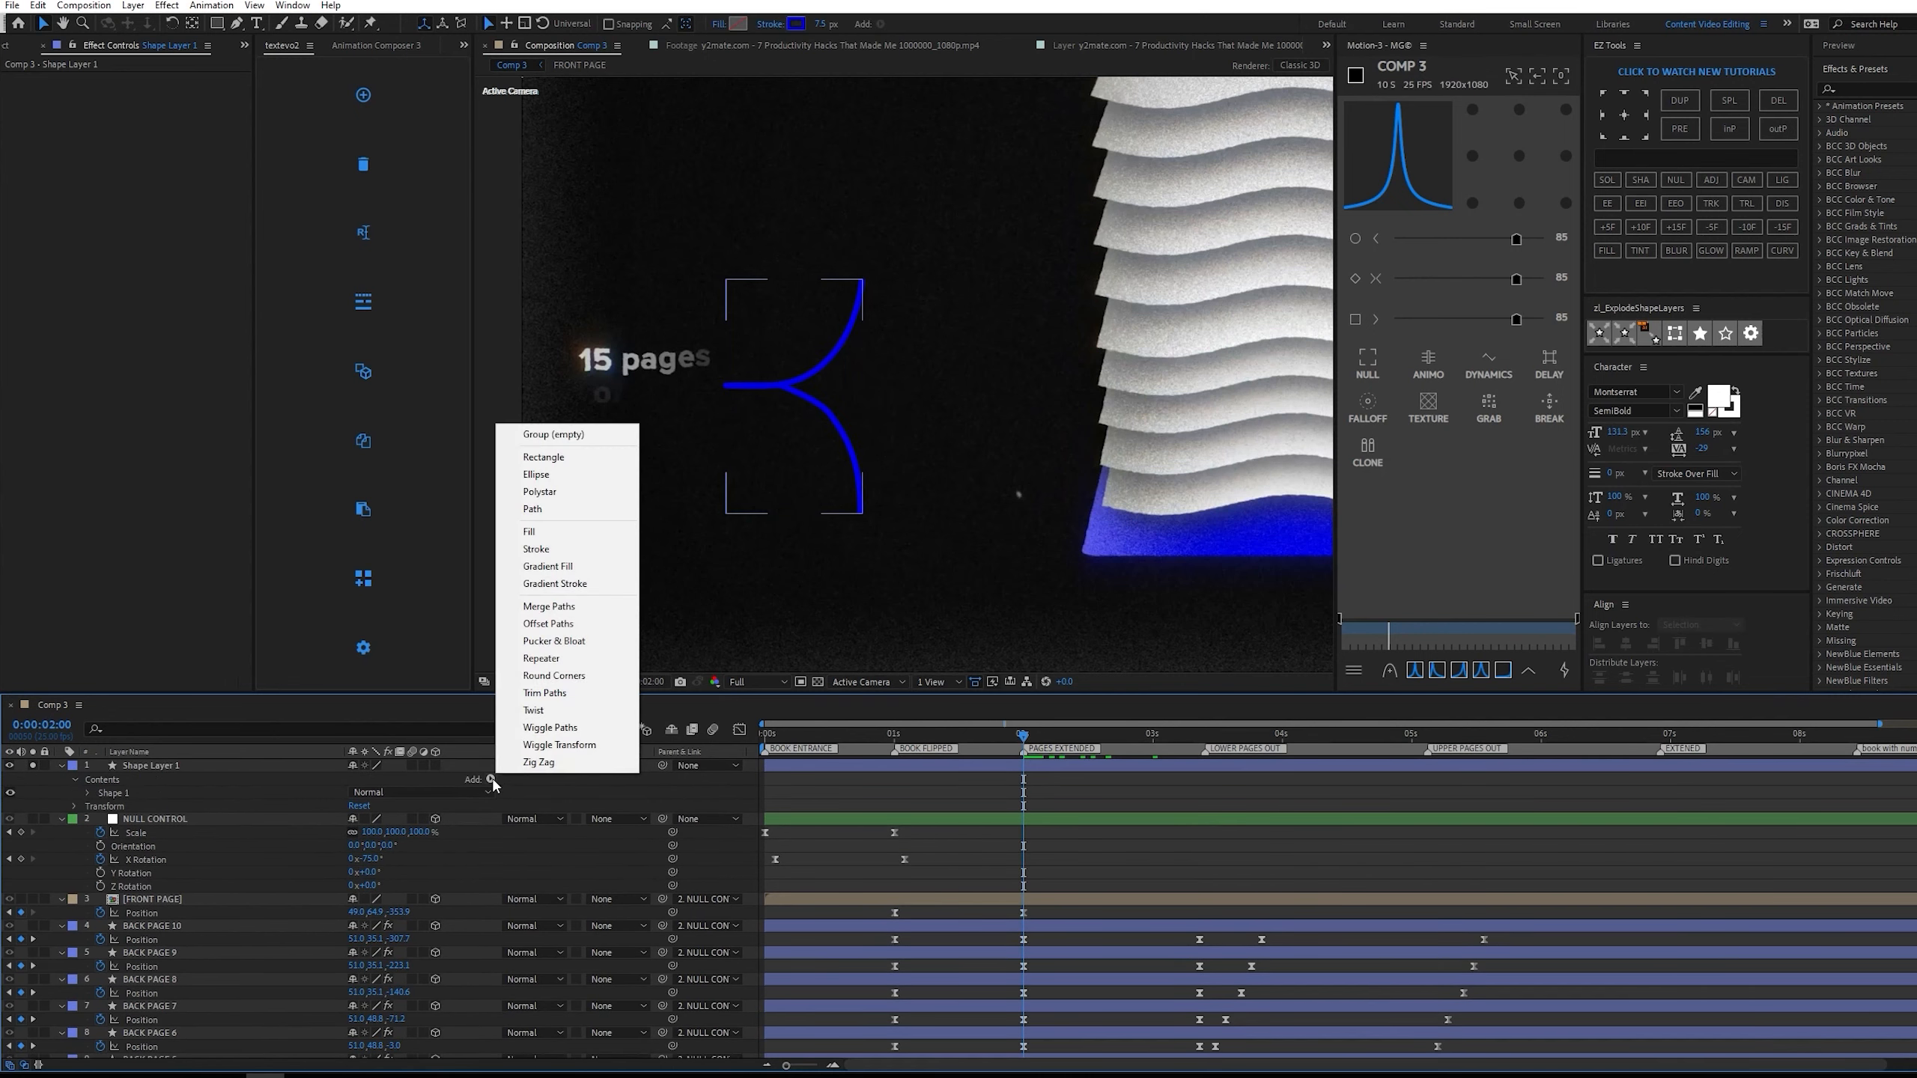
click(567, 697)
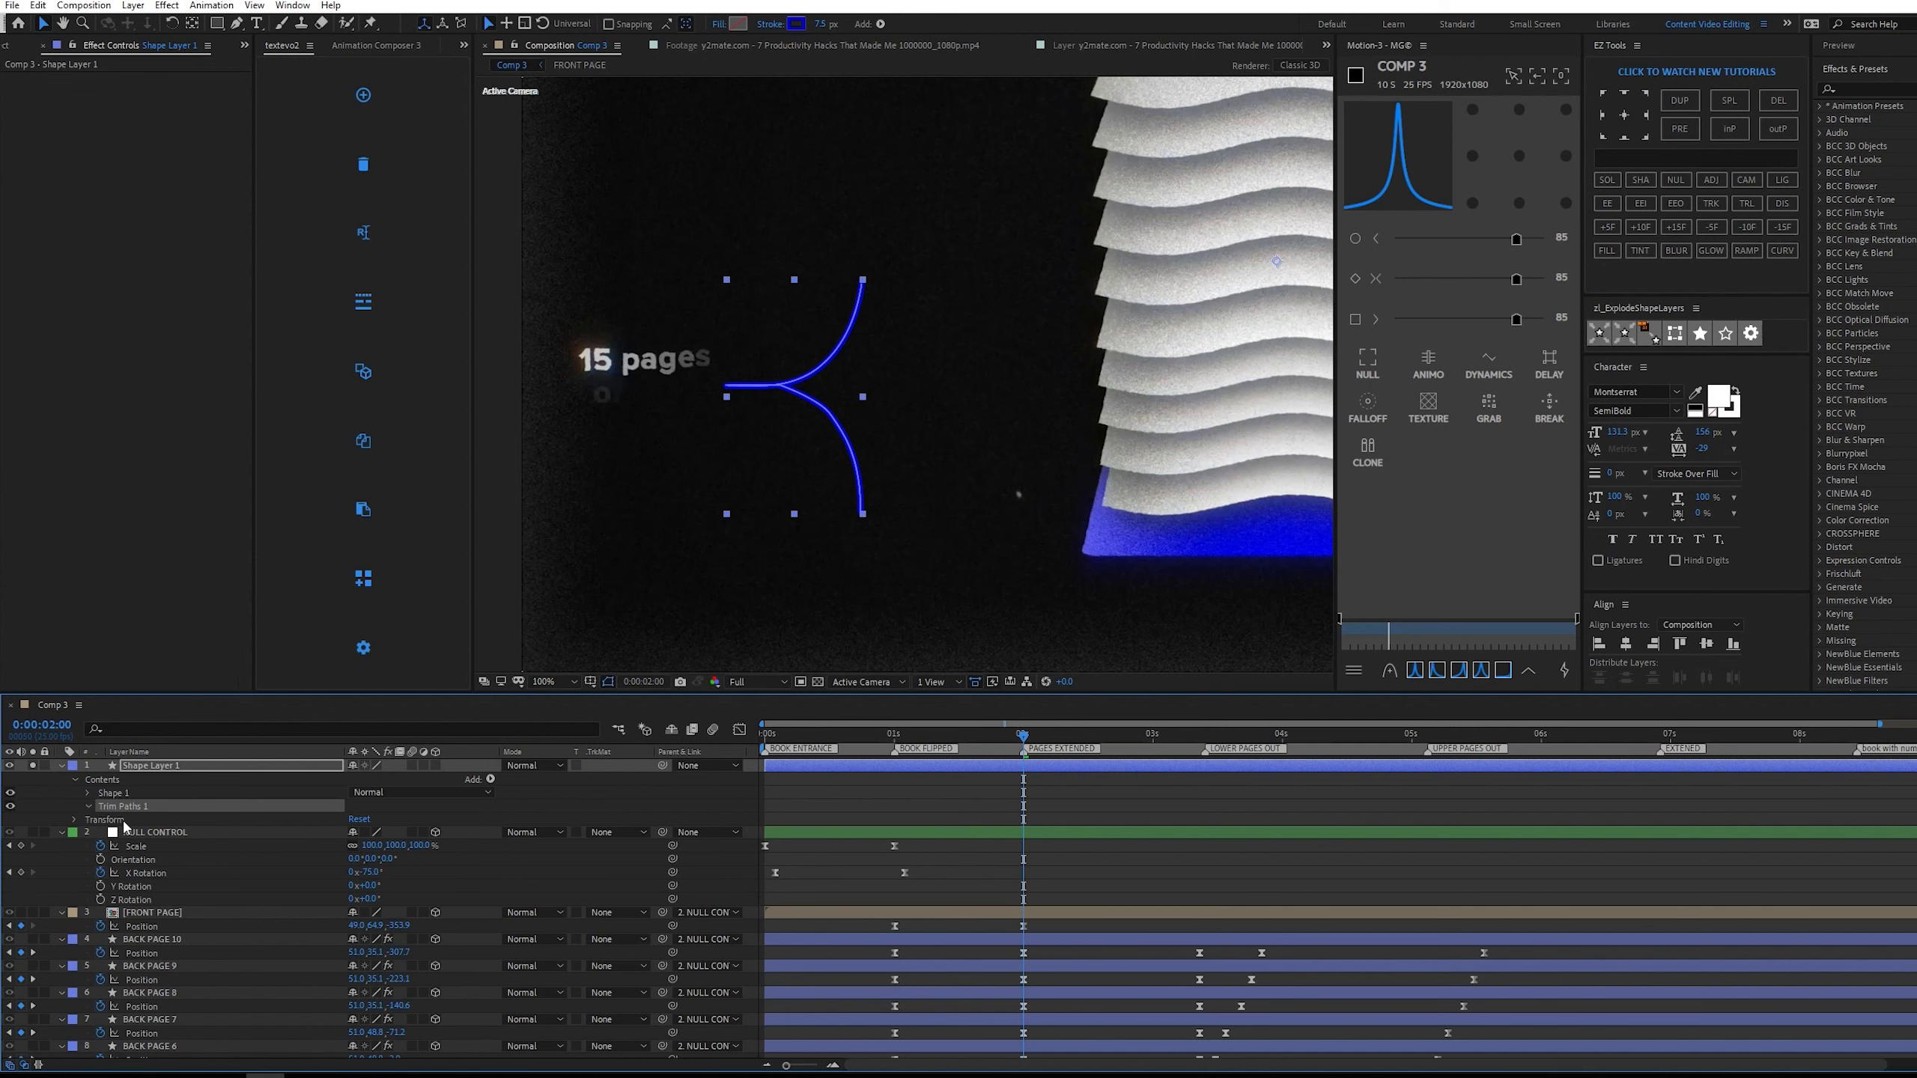
Keyframe the Trim Paths End from 0% at 0:00:02:00 to 100% at 0:00:03:00 and preview the reveal.
click(128, 832)
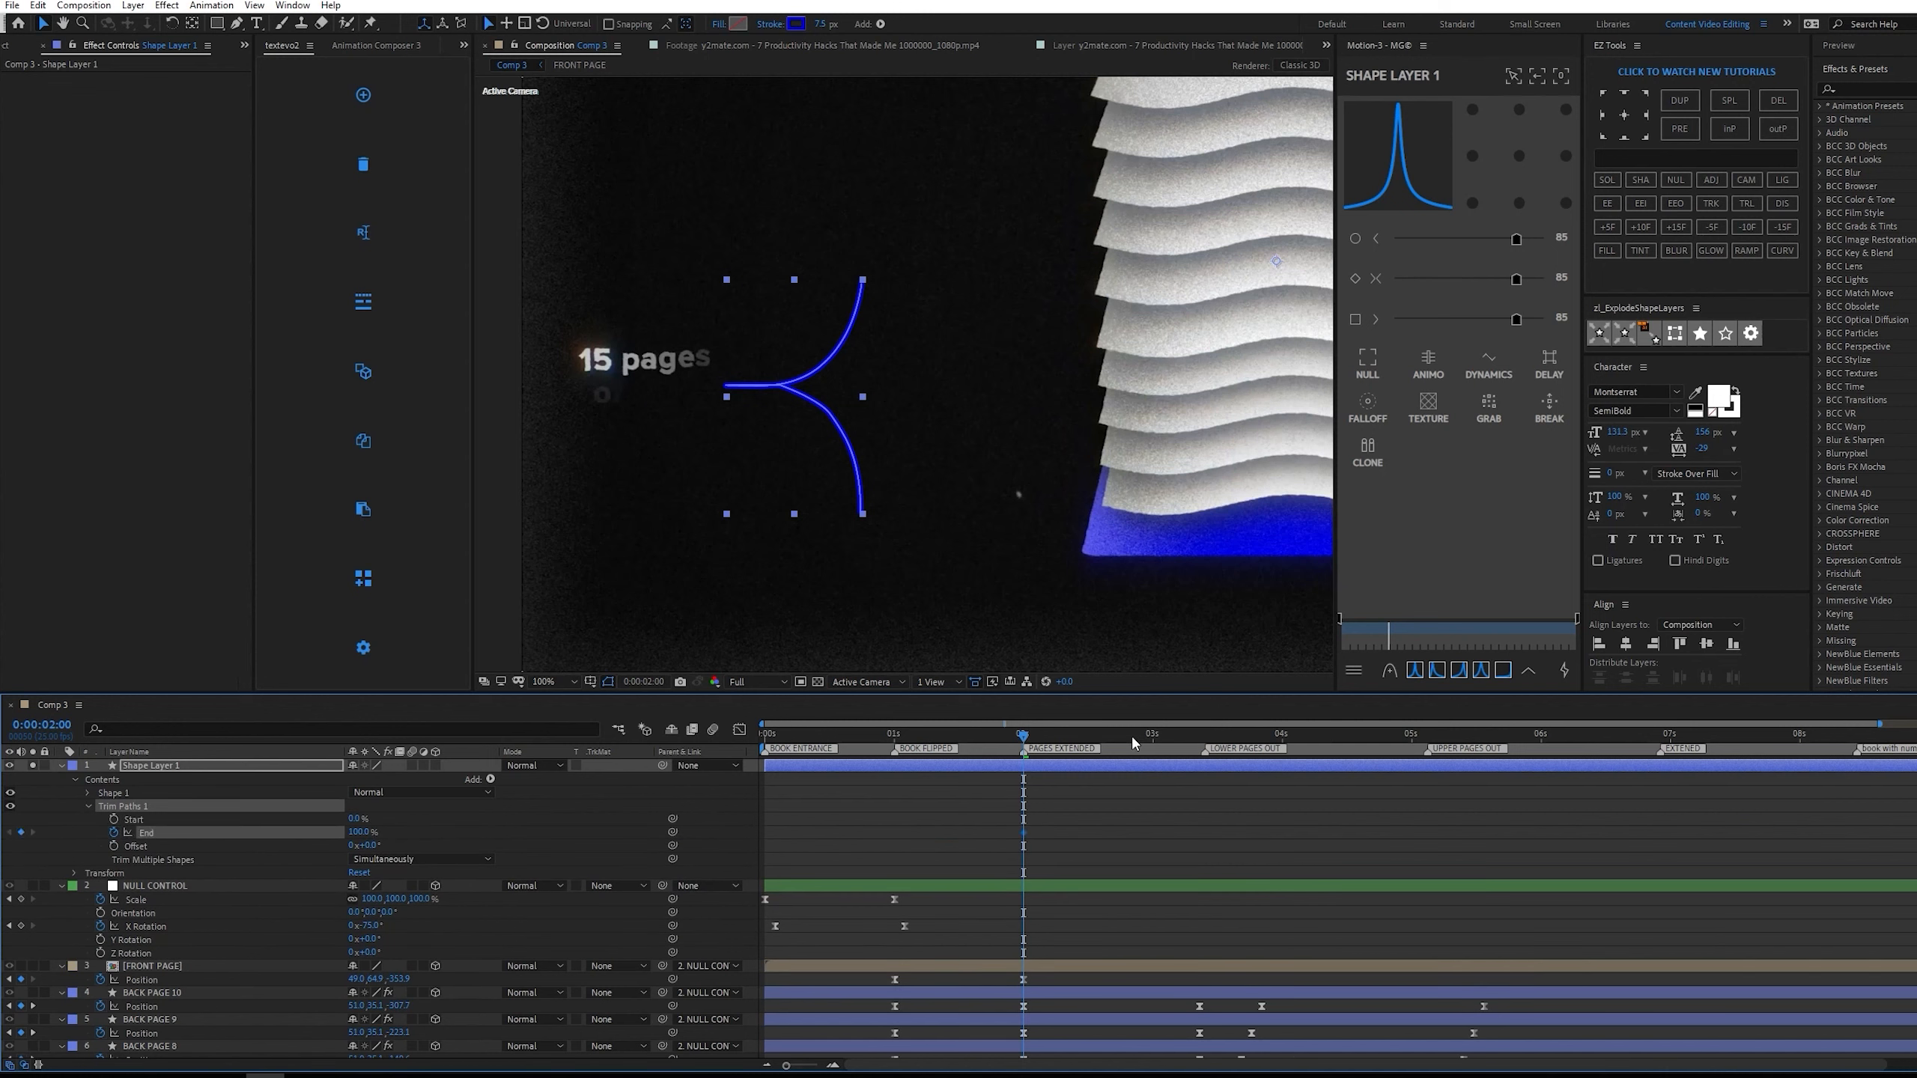
click(1152, 735)
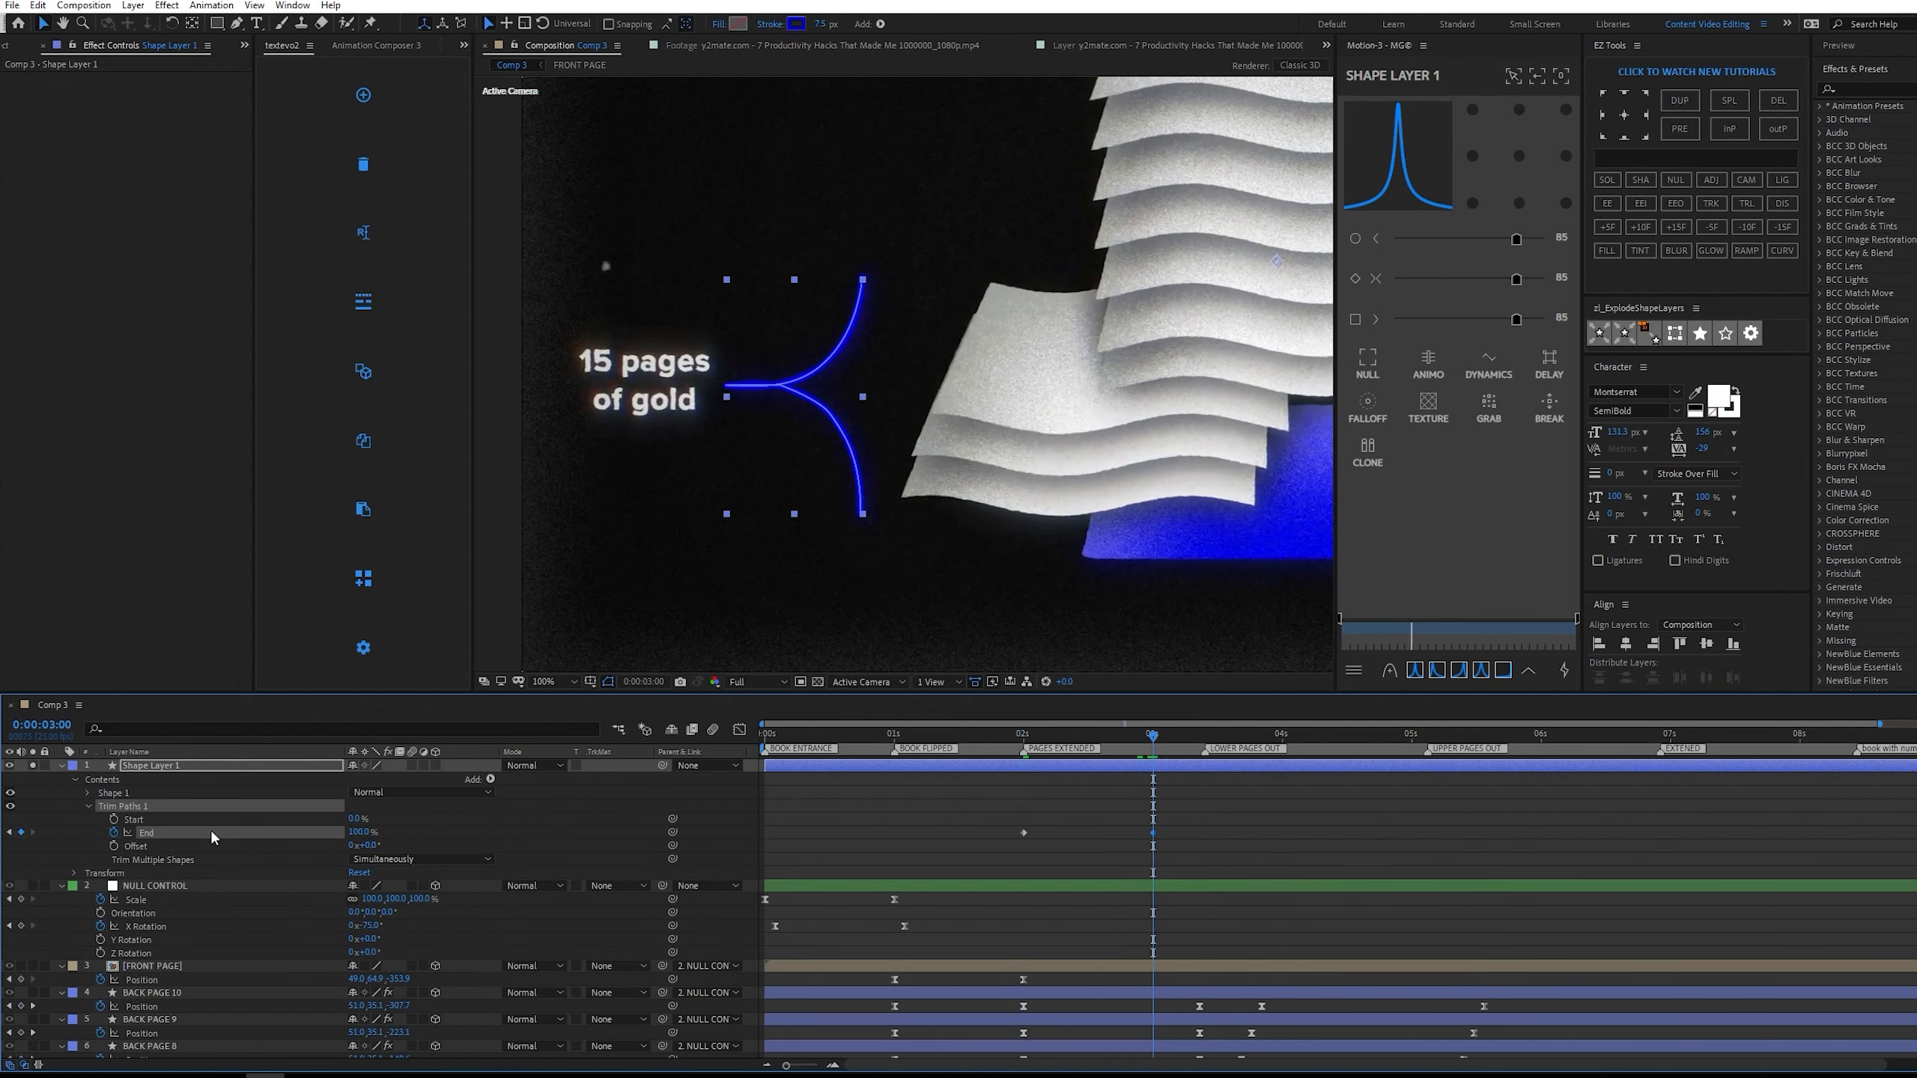
key(j)
click(1070, 799)
drag(361, 832, 328, 832)
key(space)
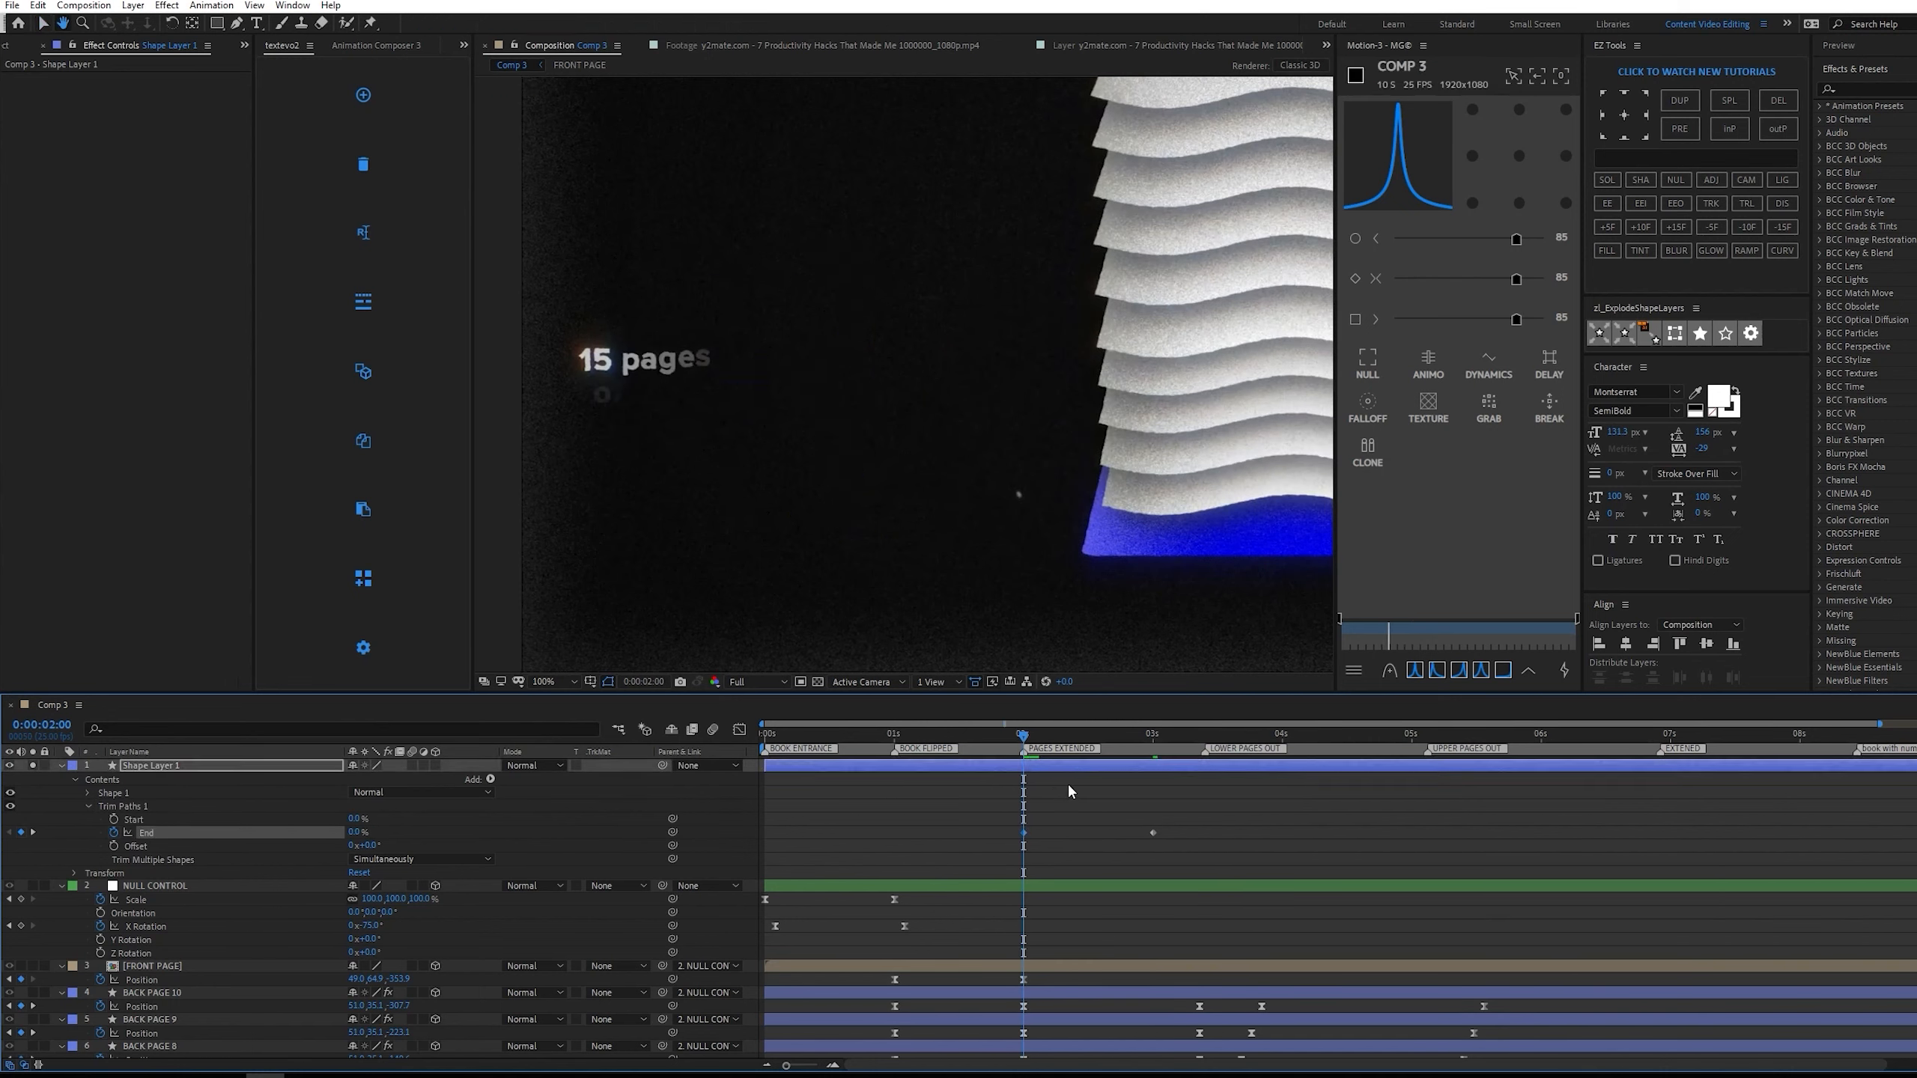
key(space)
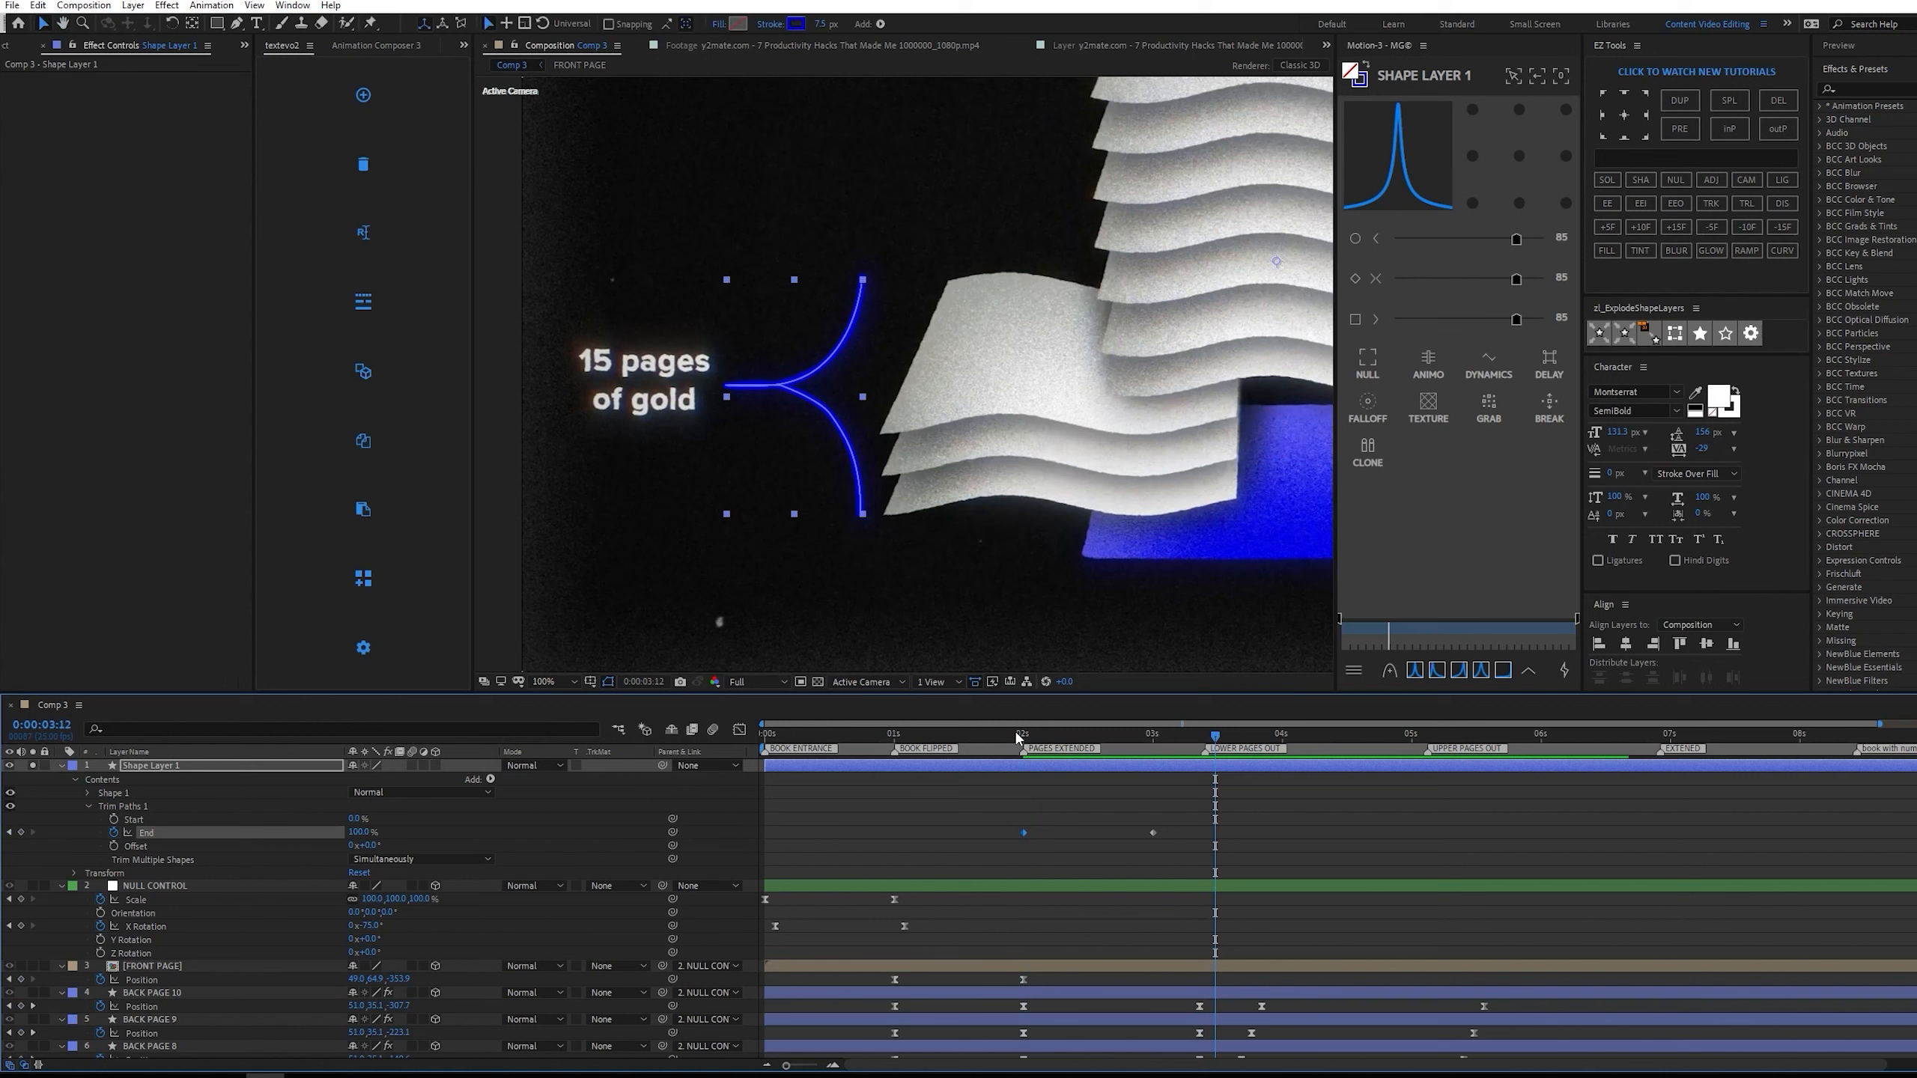
Take the reference footage out of solo and preview the bracket's Trim Paths reveal alone from just before 0:00:02:00.
click(1014, 736)
scroll(108, 898, down, 5)
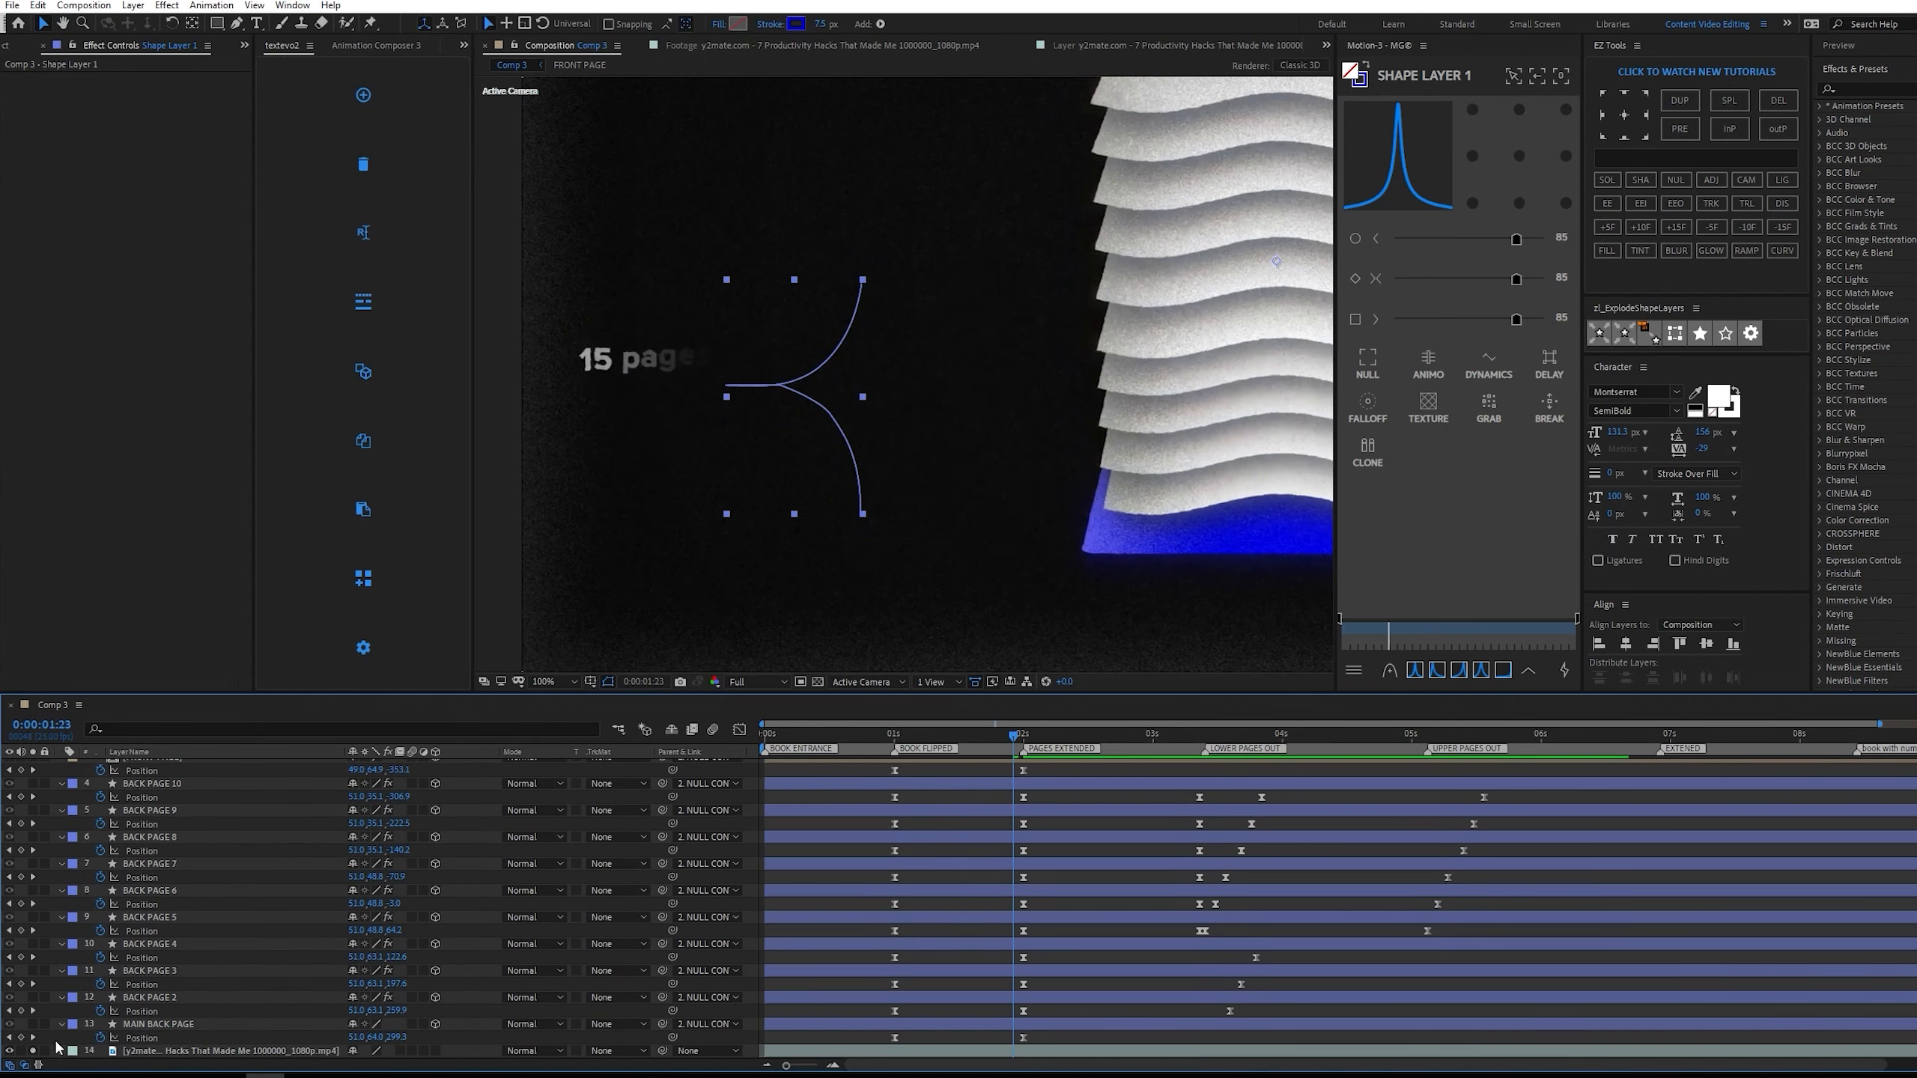
scroll(1075, 872, up, 5)
key(space)
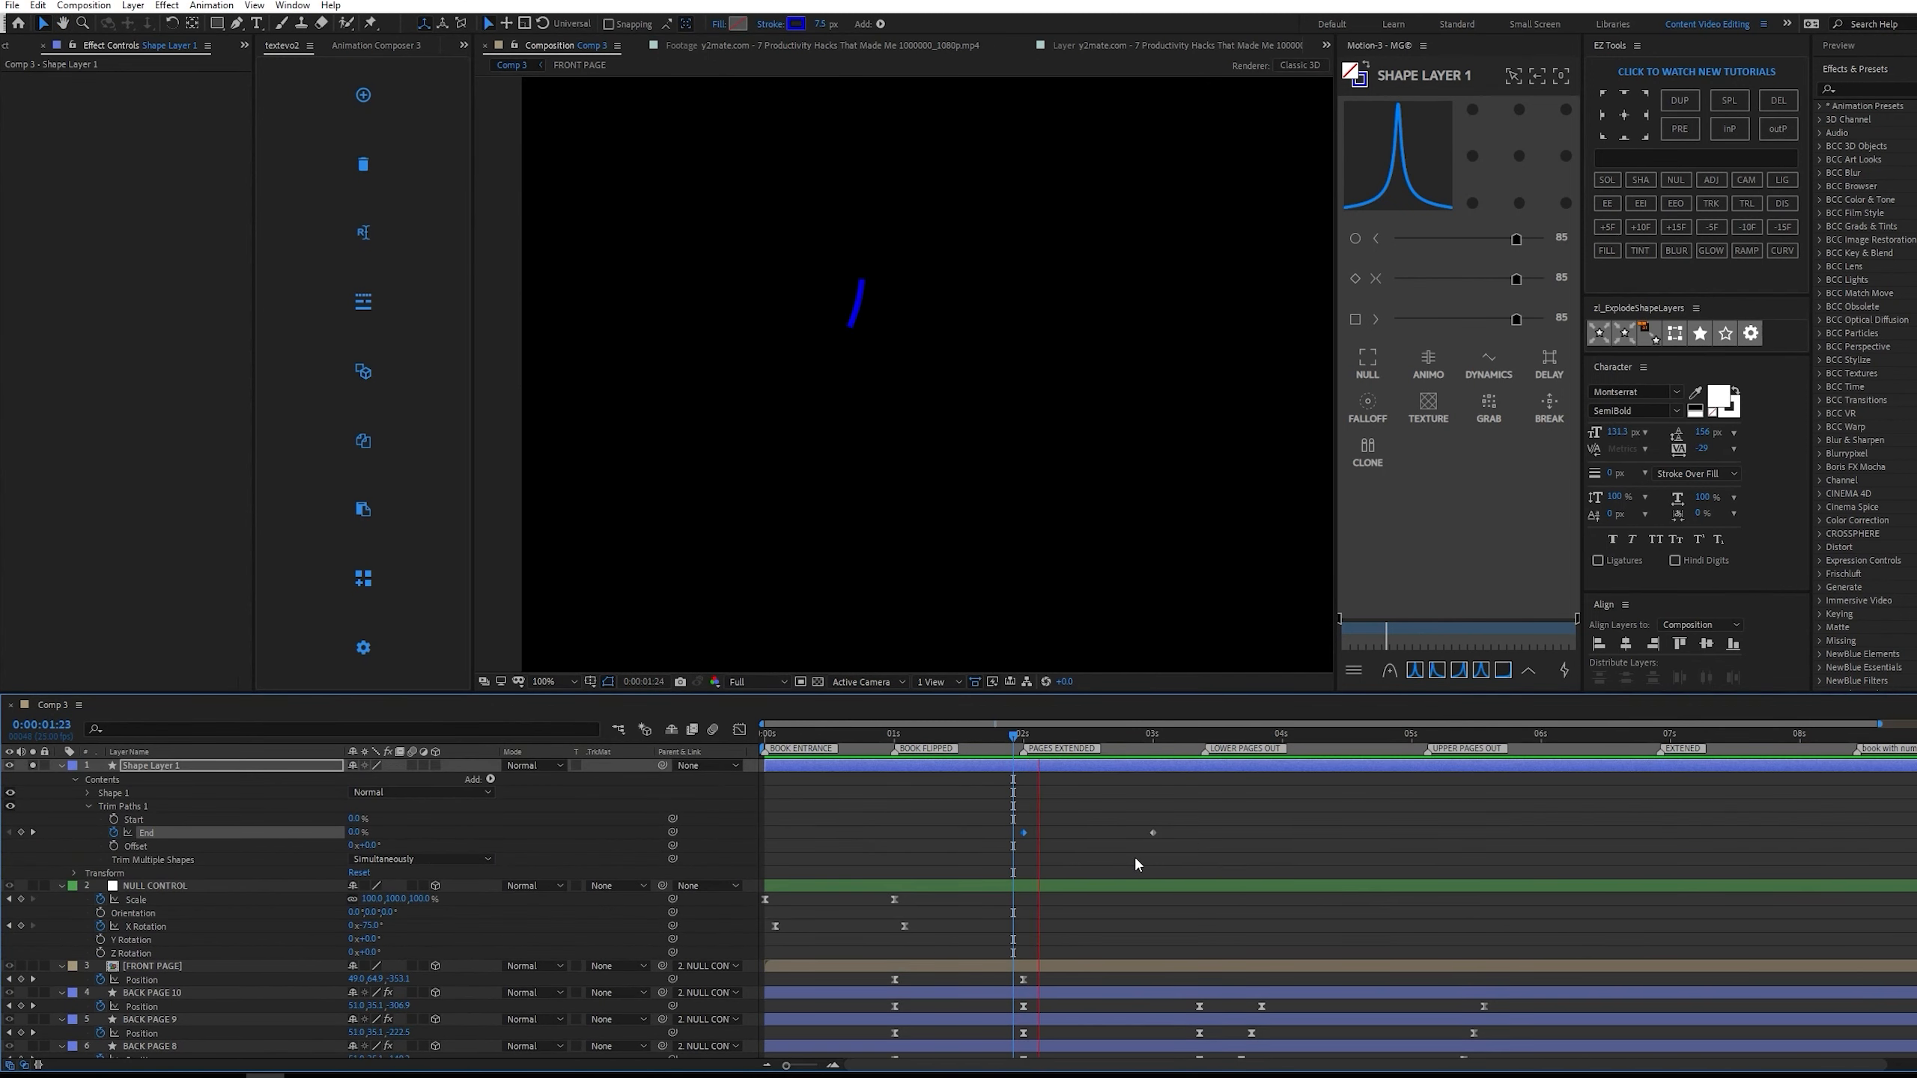
click(1165, 848)
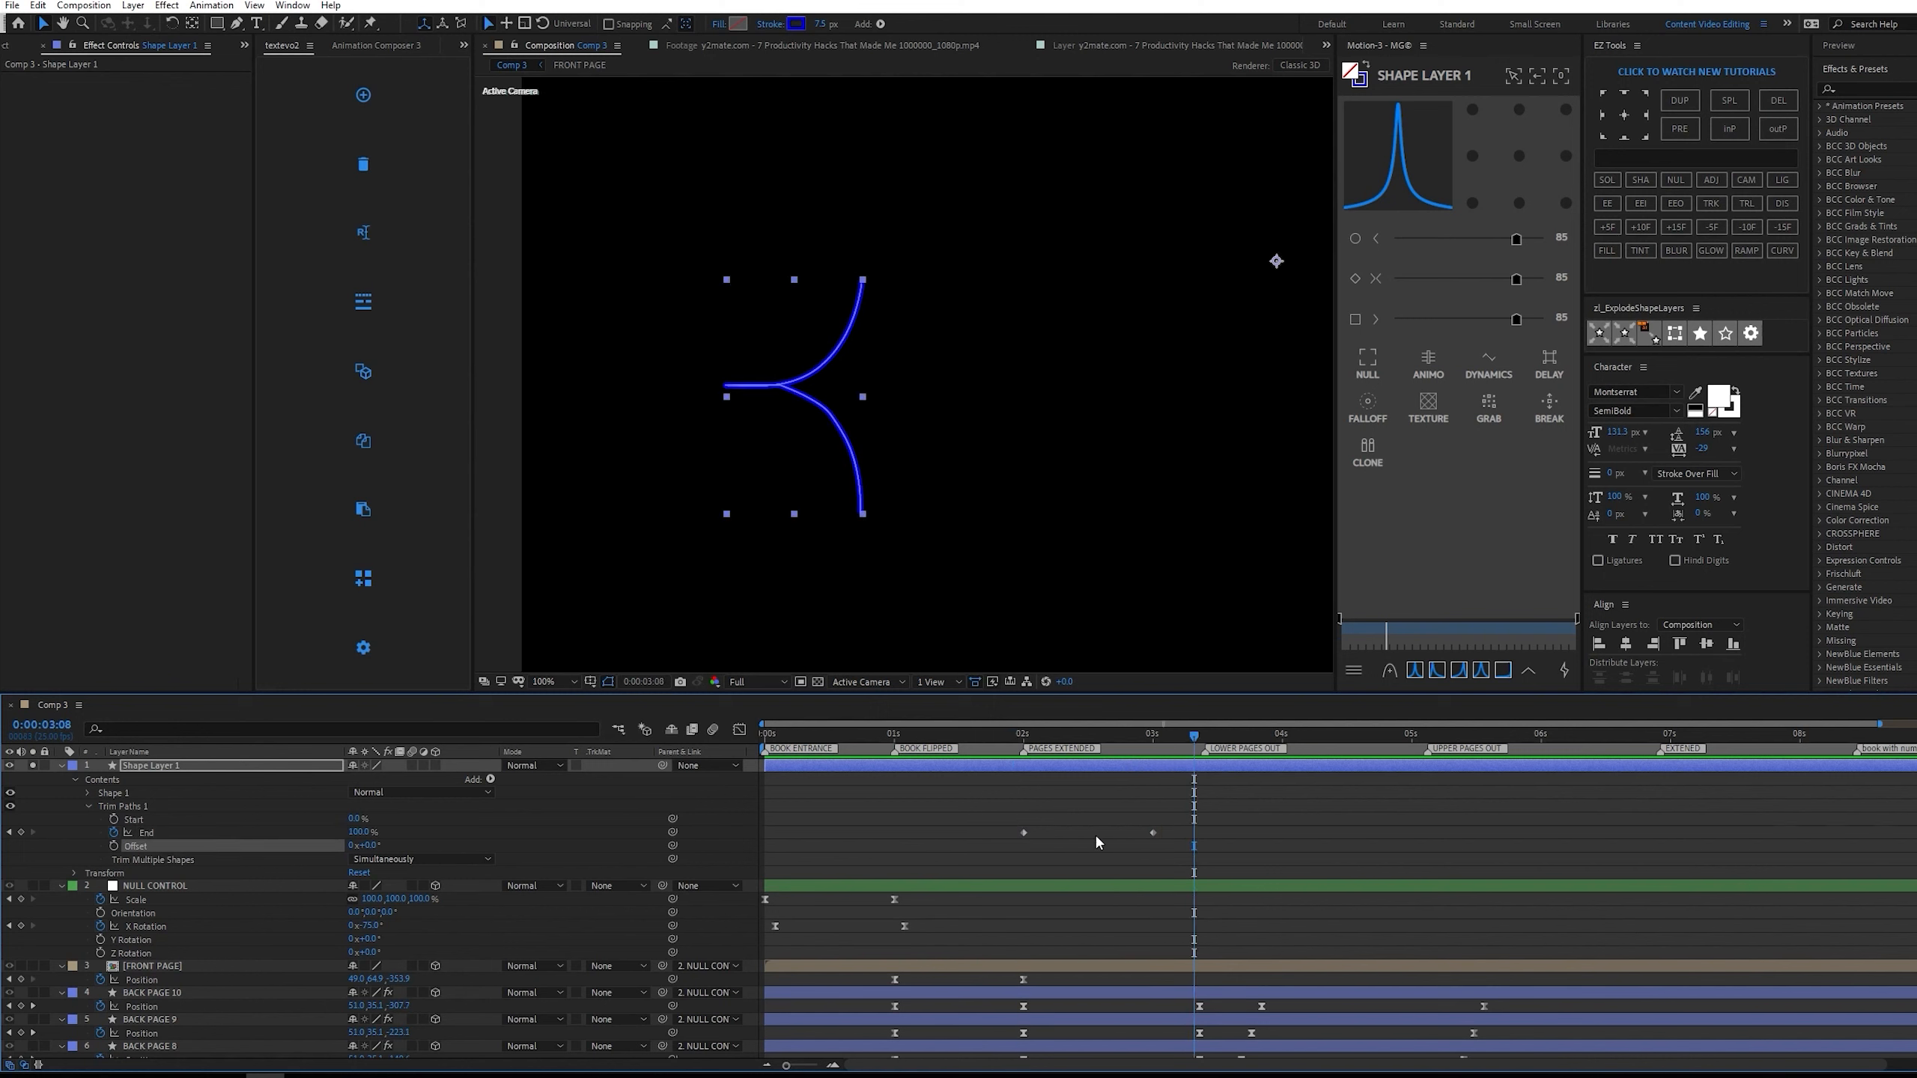
Easy-ease both Trim Paths End keyframes, sharpen their speed curve to 80 influence, and preview the bracket drawing on.
drag(1214, 812, 950, 867)
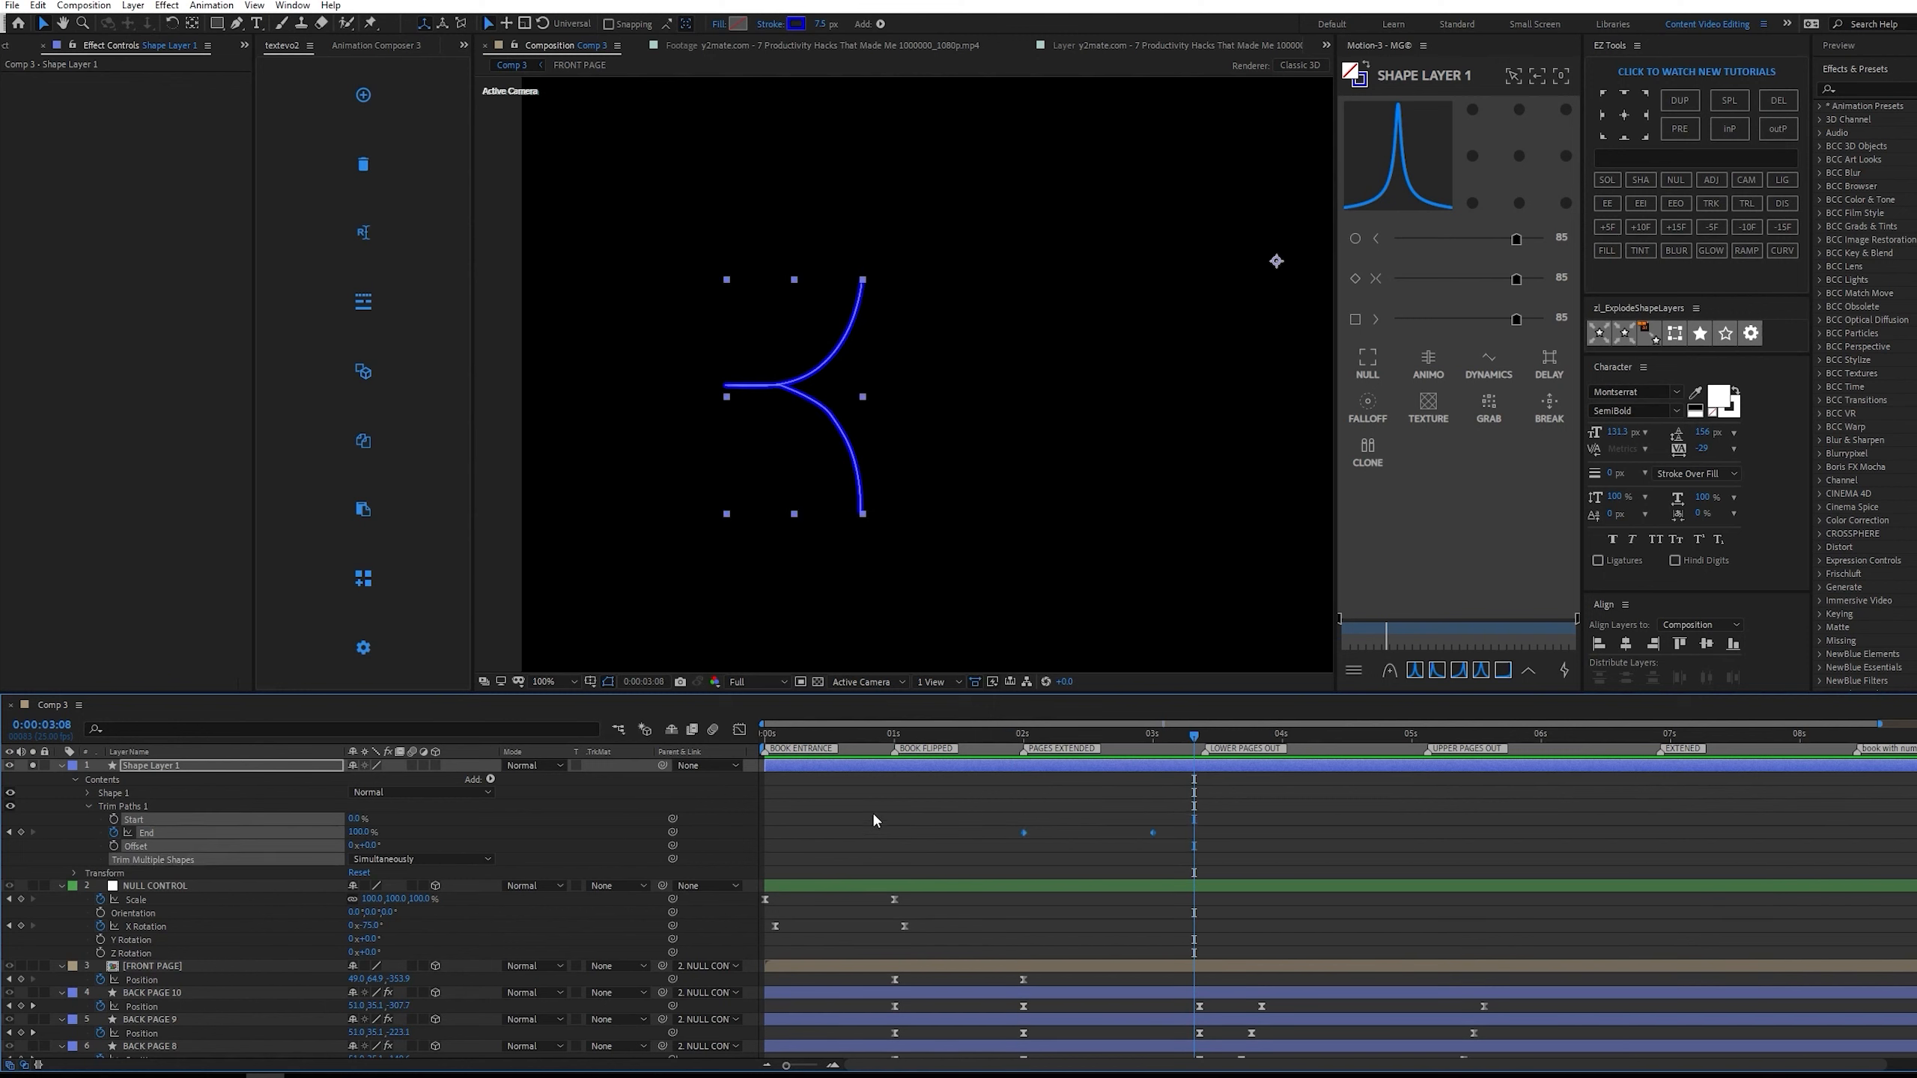
key(F9)
drag(1317, 874, 826, 1006)
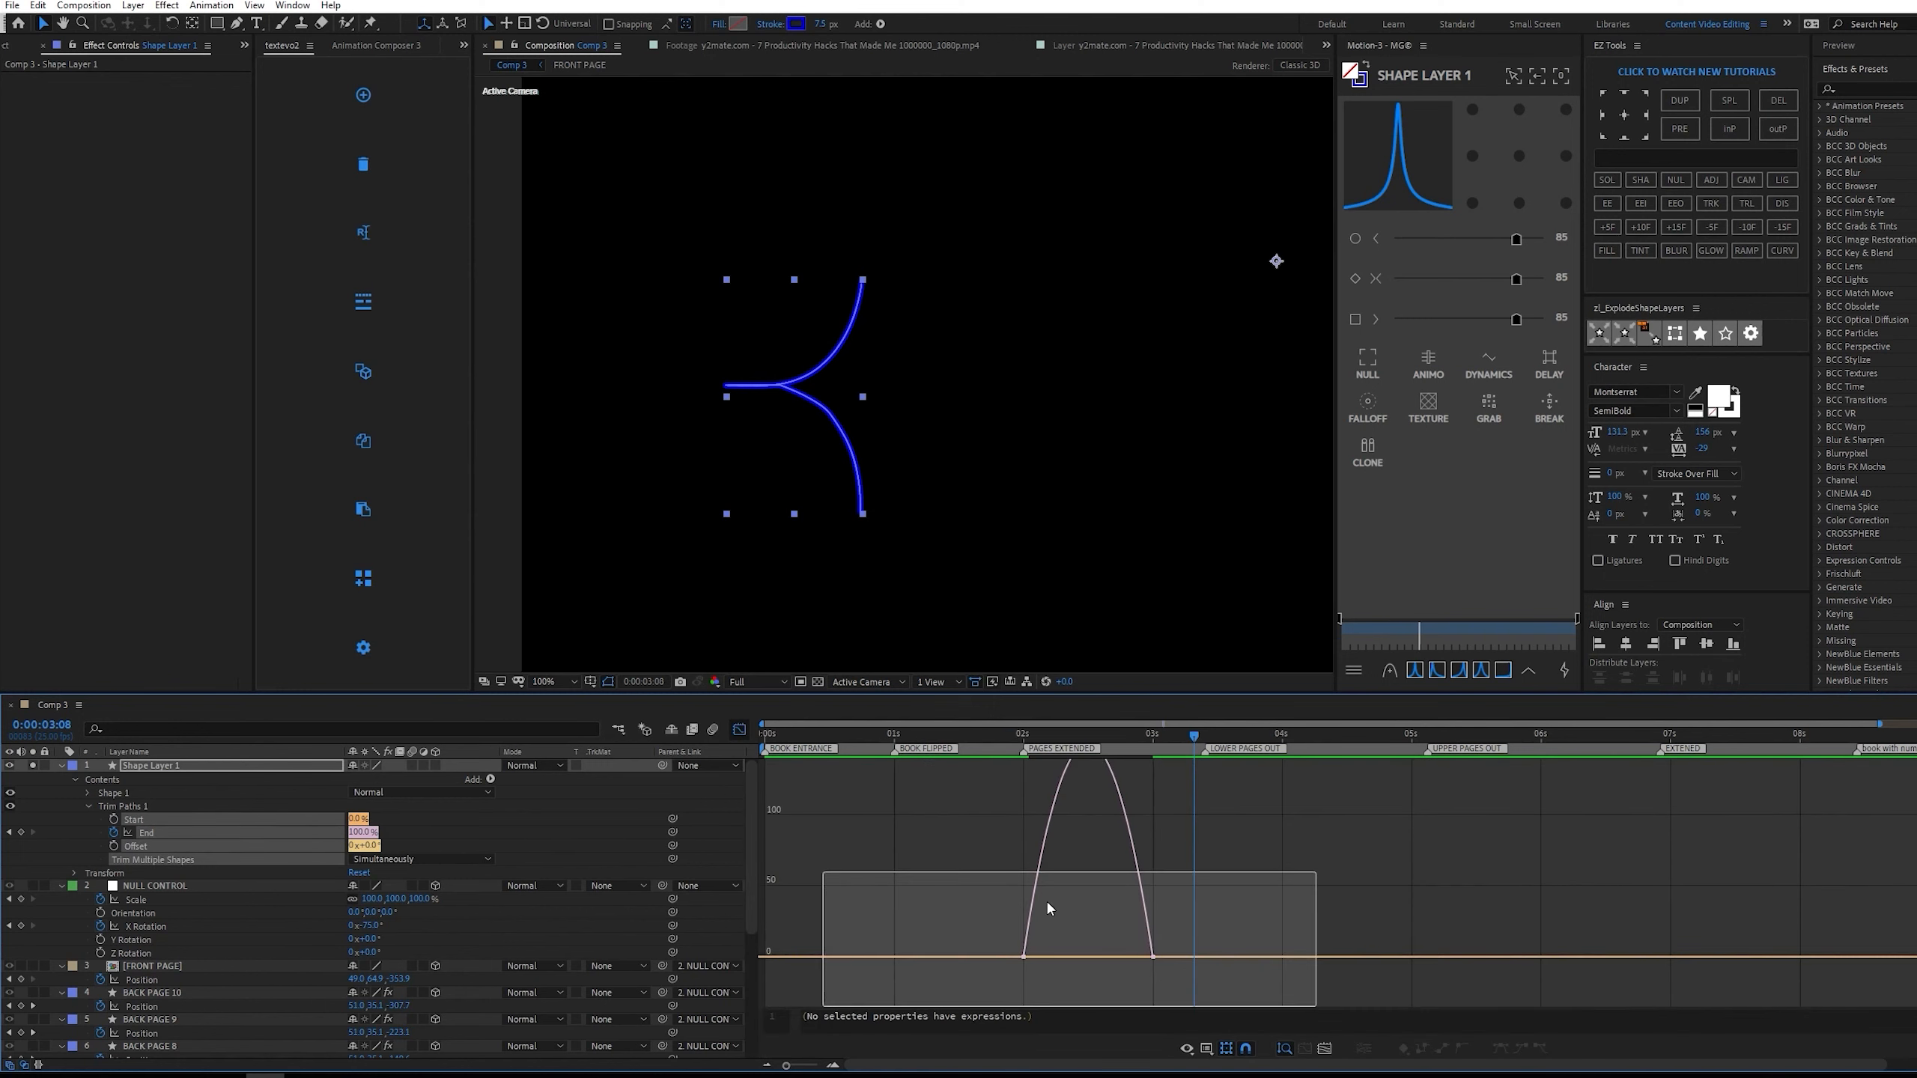
click(1415, 671)
drag(1193, 734, 1029, 734)
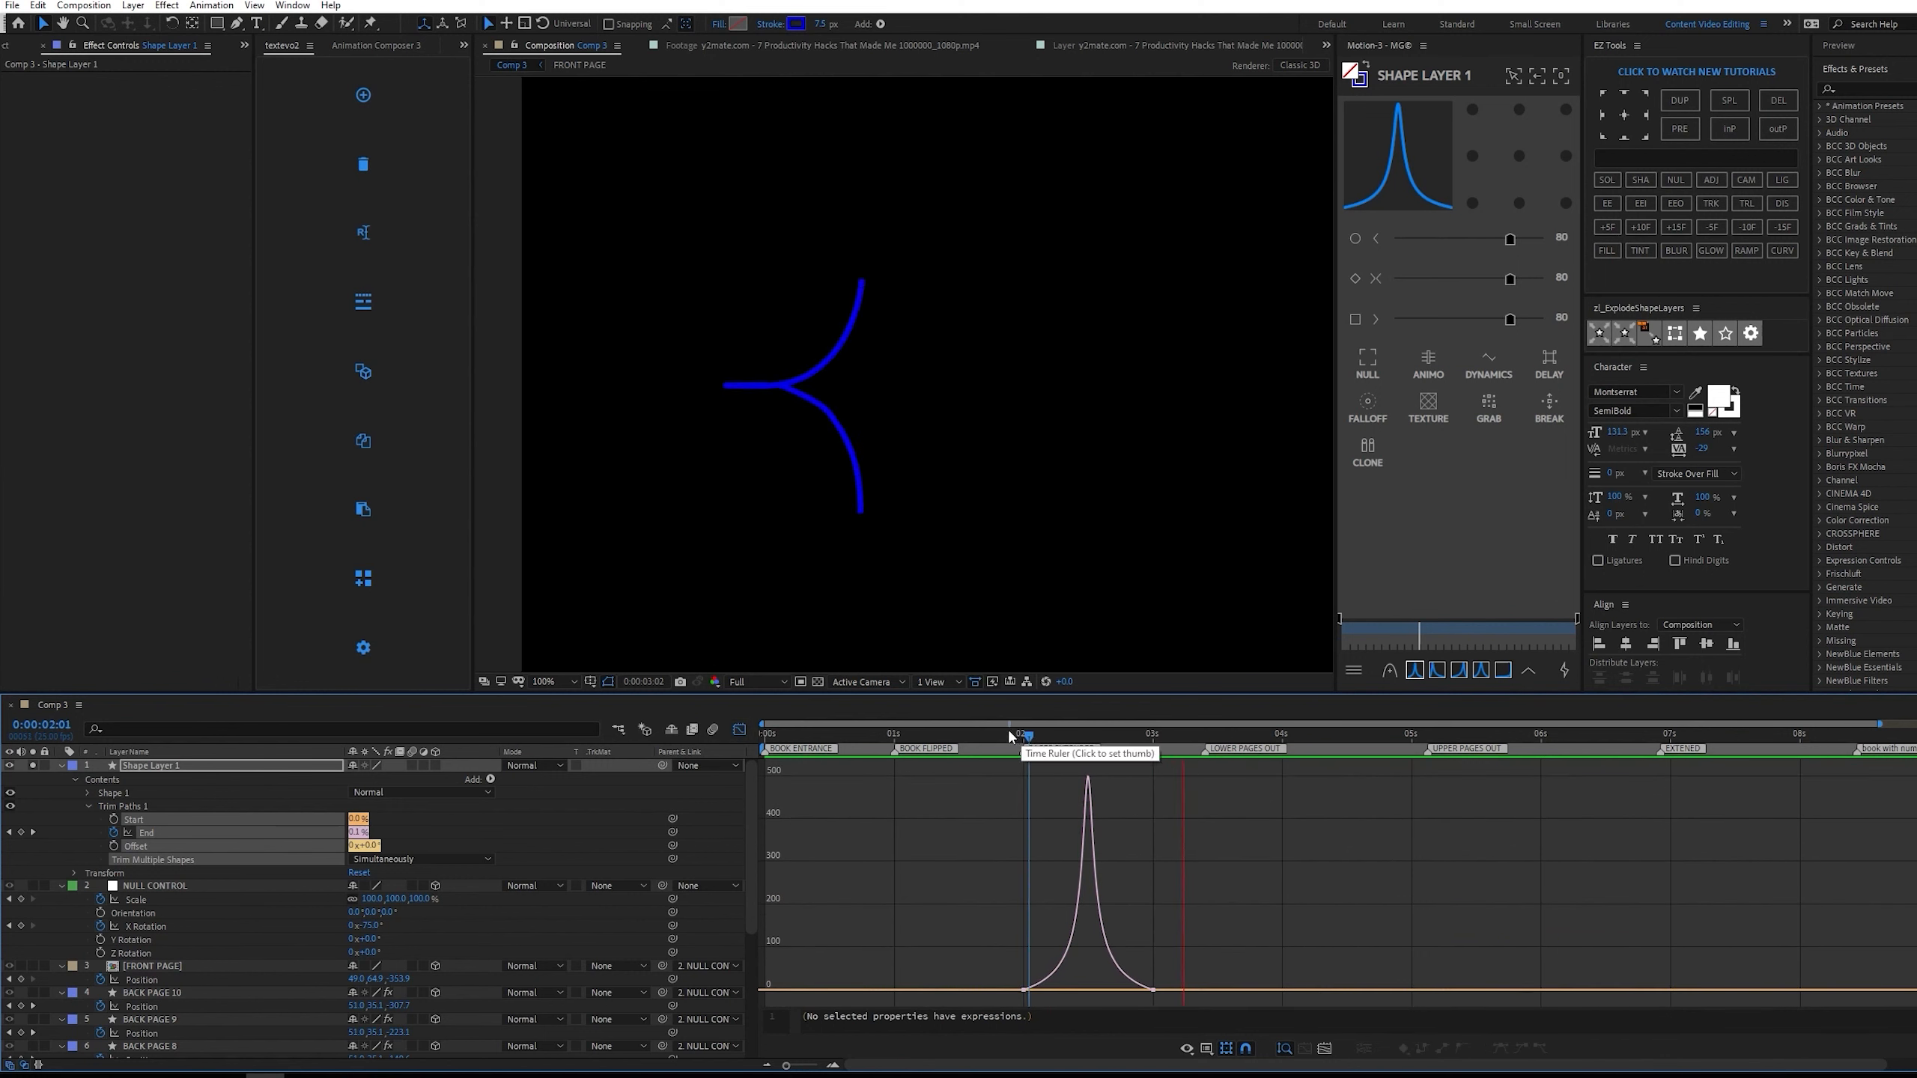
key(space)
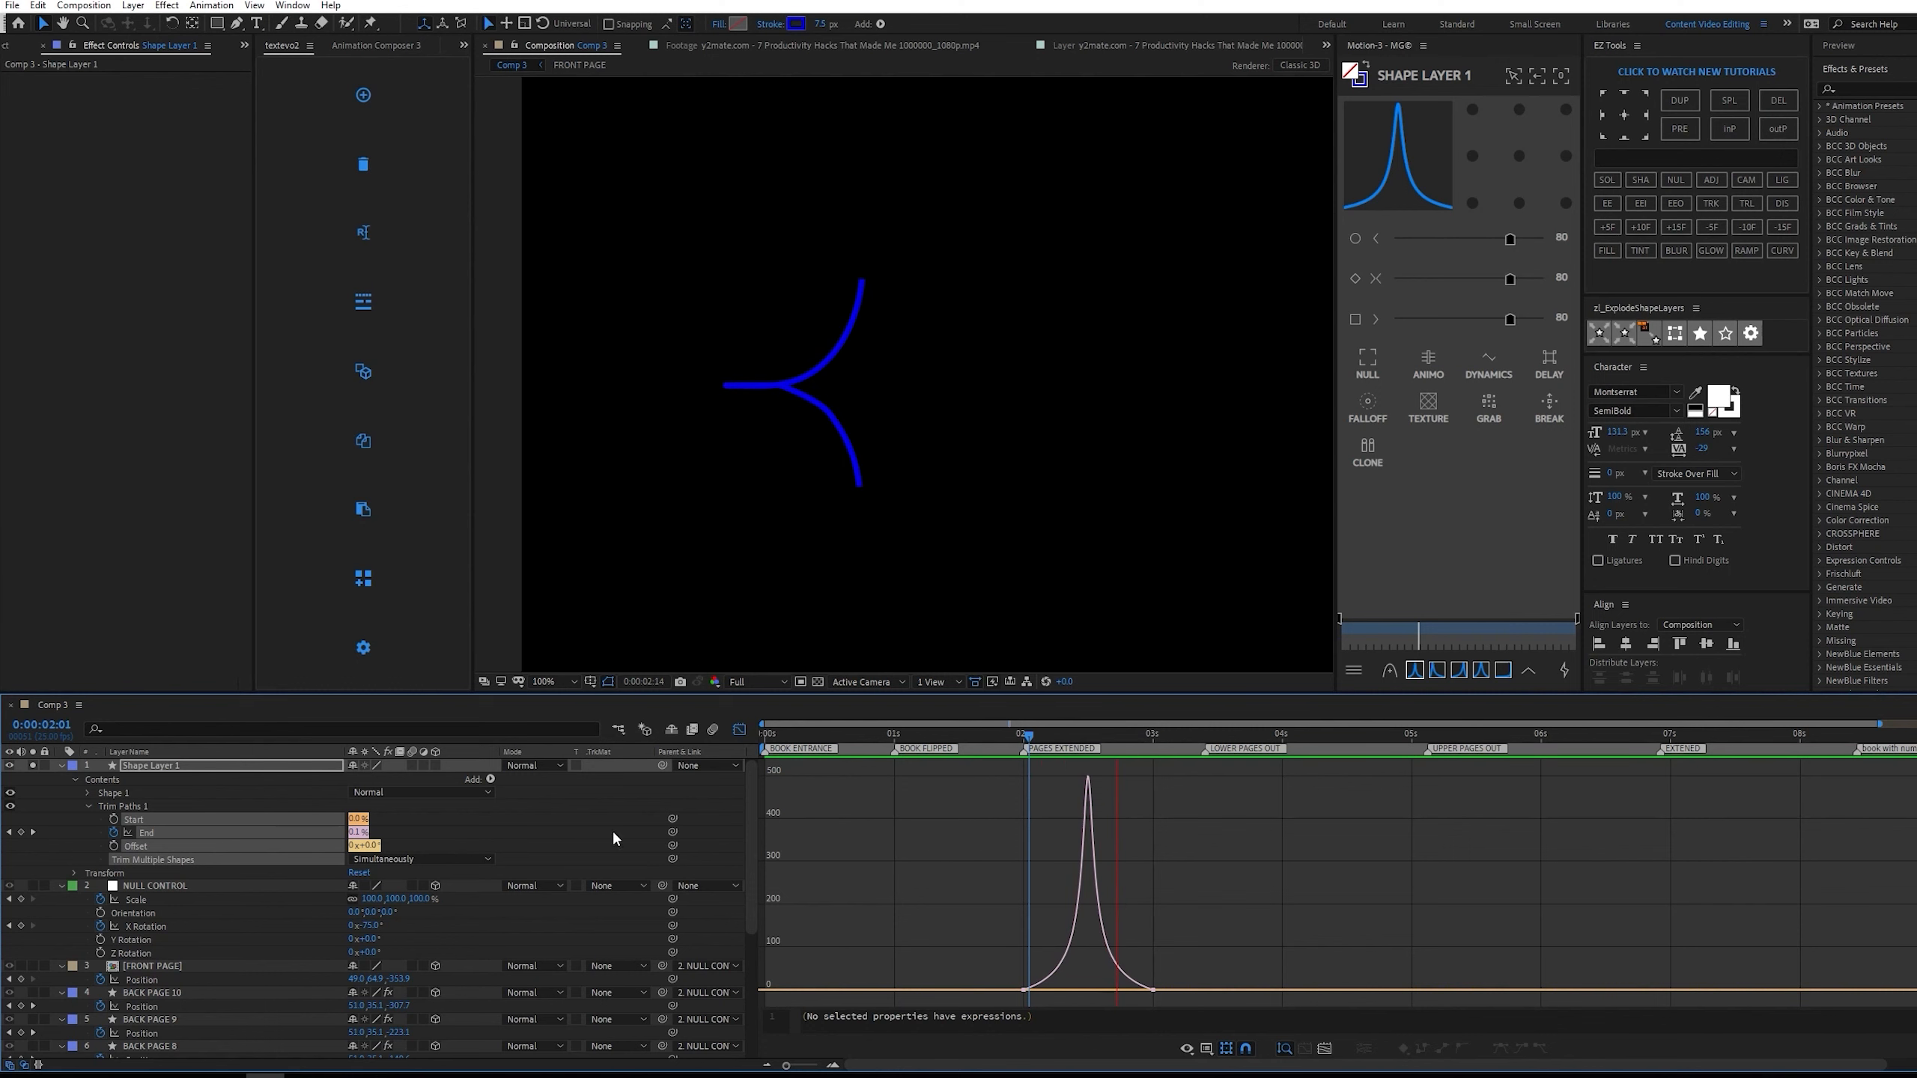
key(space)
Show the reference footage with the other layers again, check the bracket's timing around 0:00:02:23, and save the project.
scroll(676, 556, down, 2)
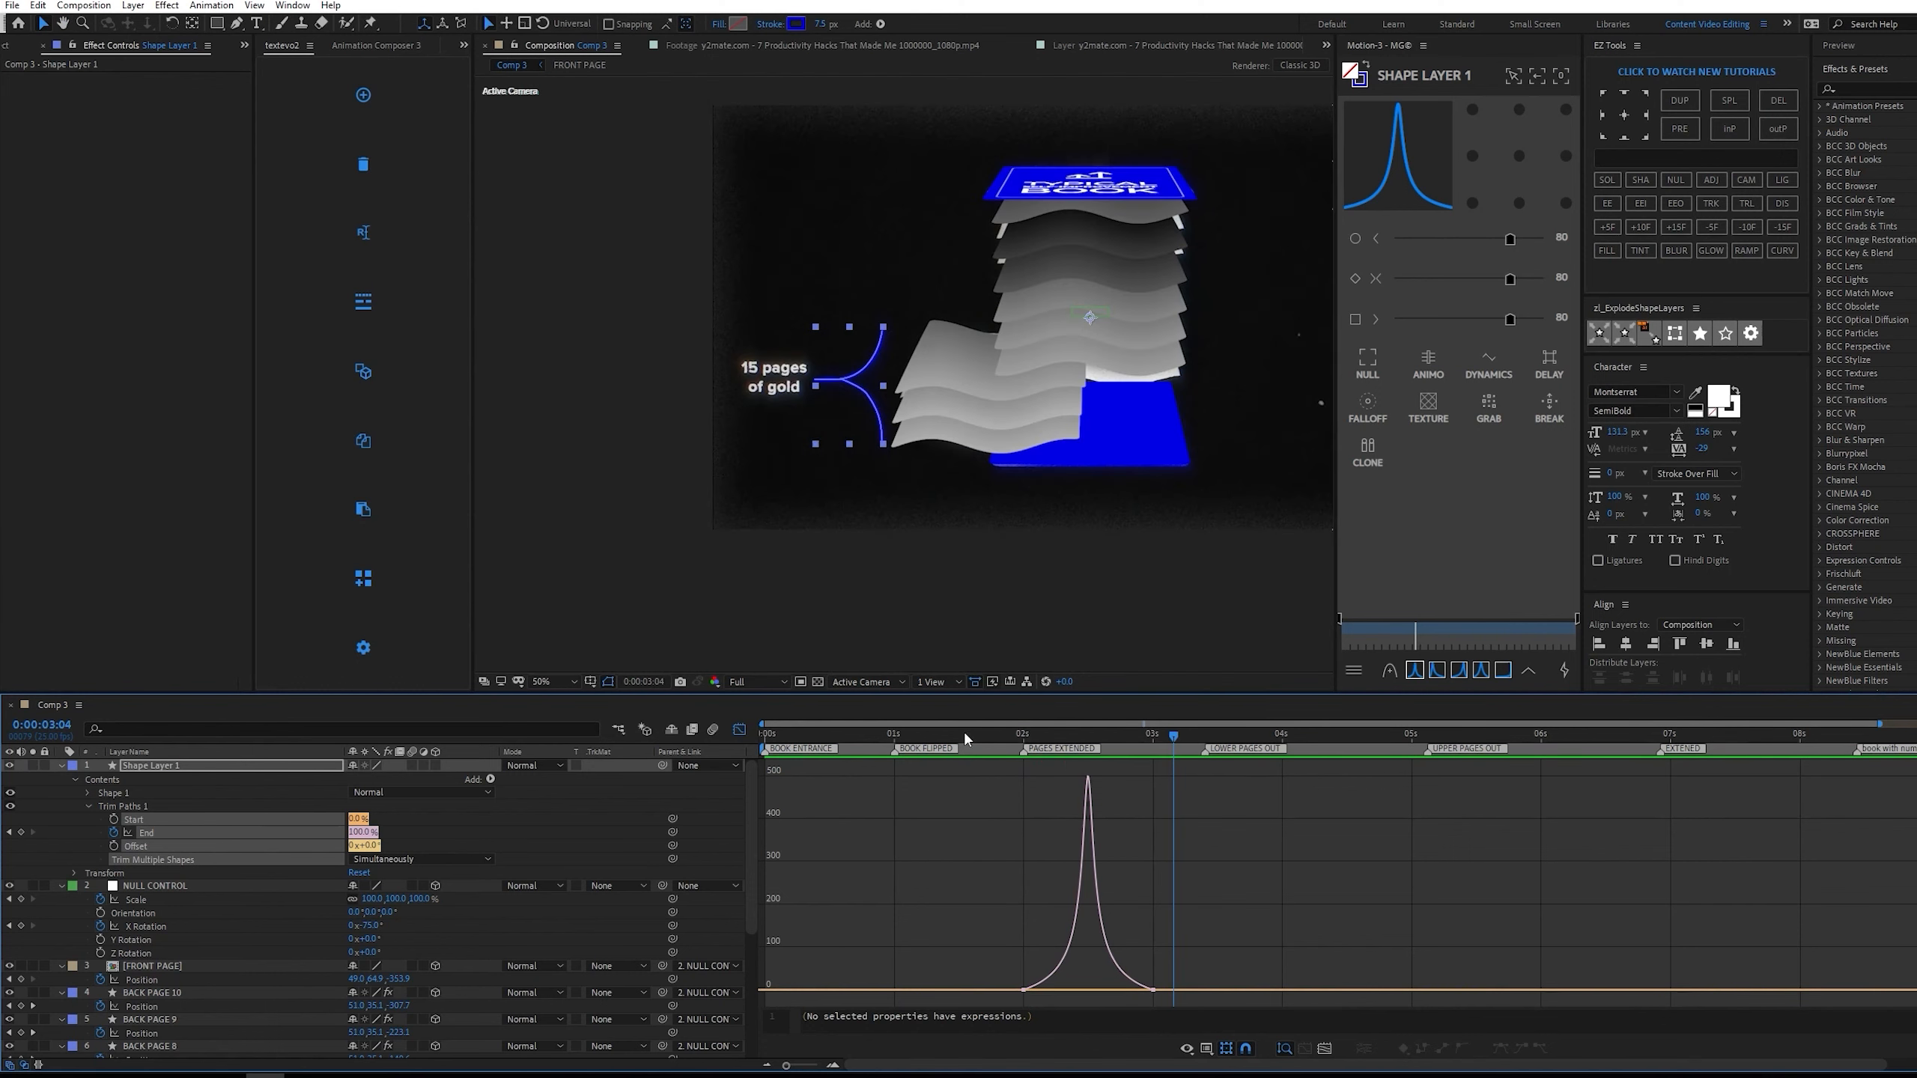
scroll(181, 855, down, 6)
scroll(255, 860, up, 6)
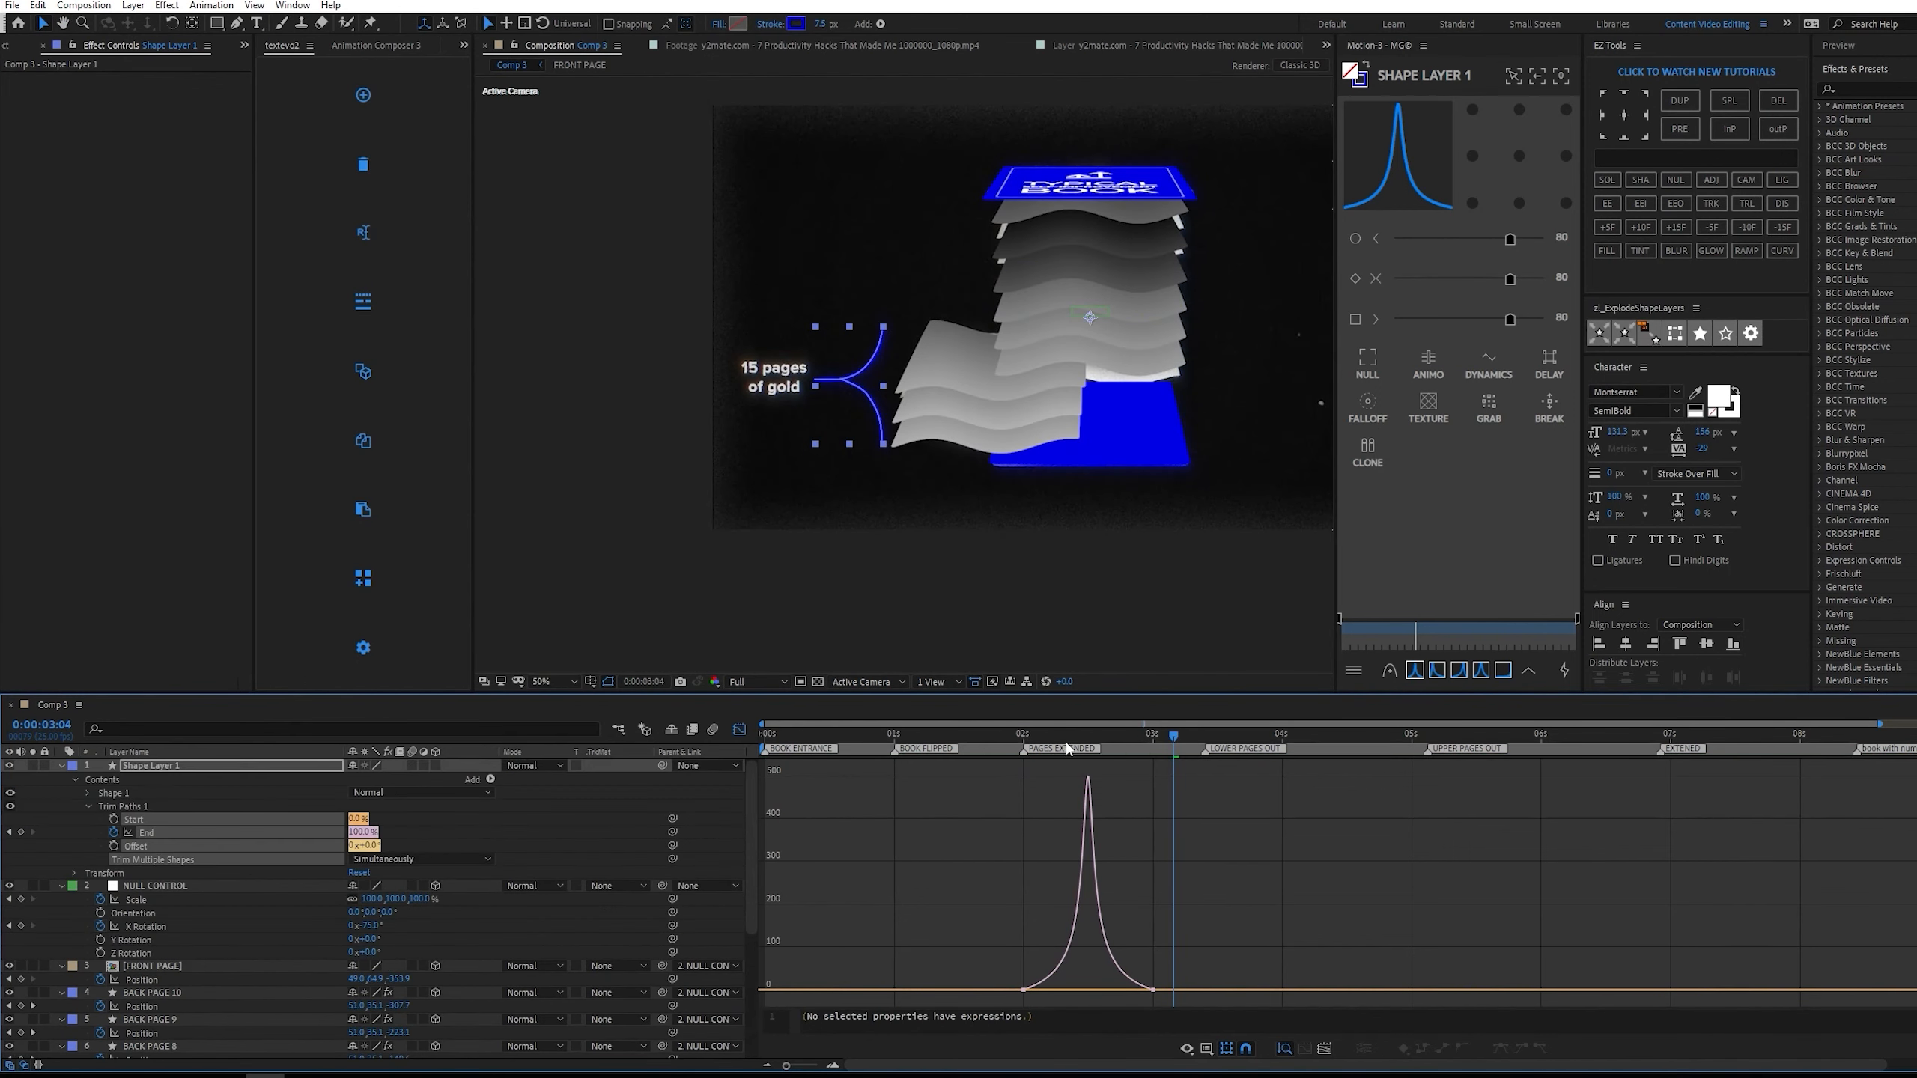
scroll(149, 1030, down, 4)
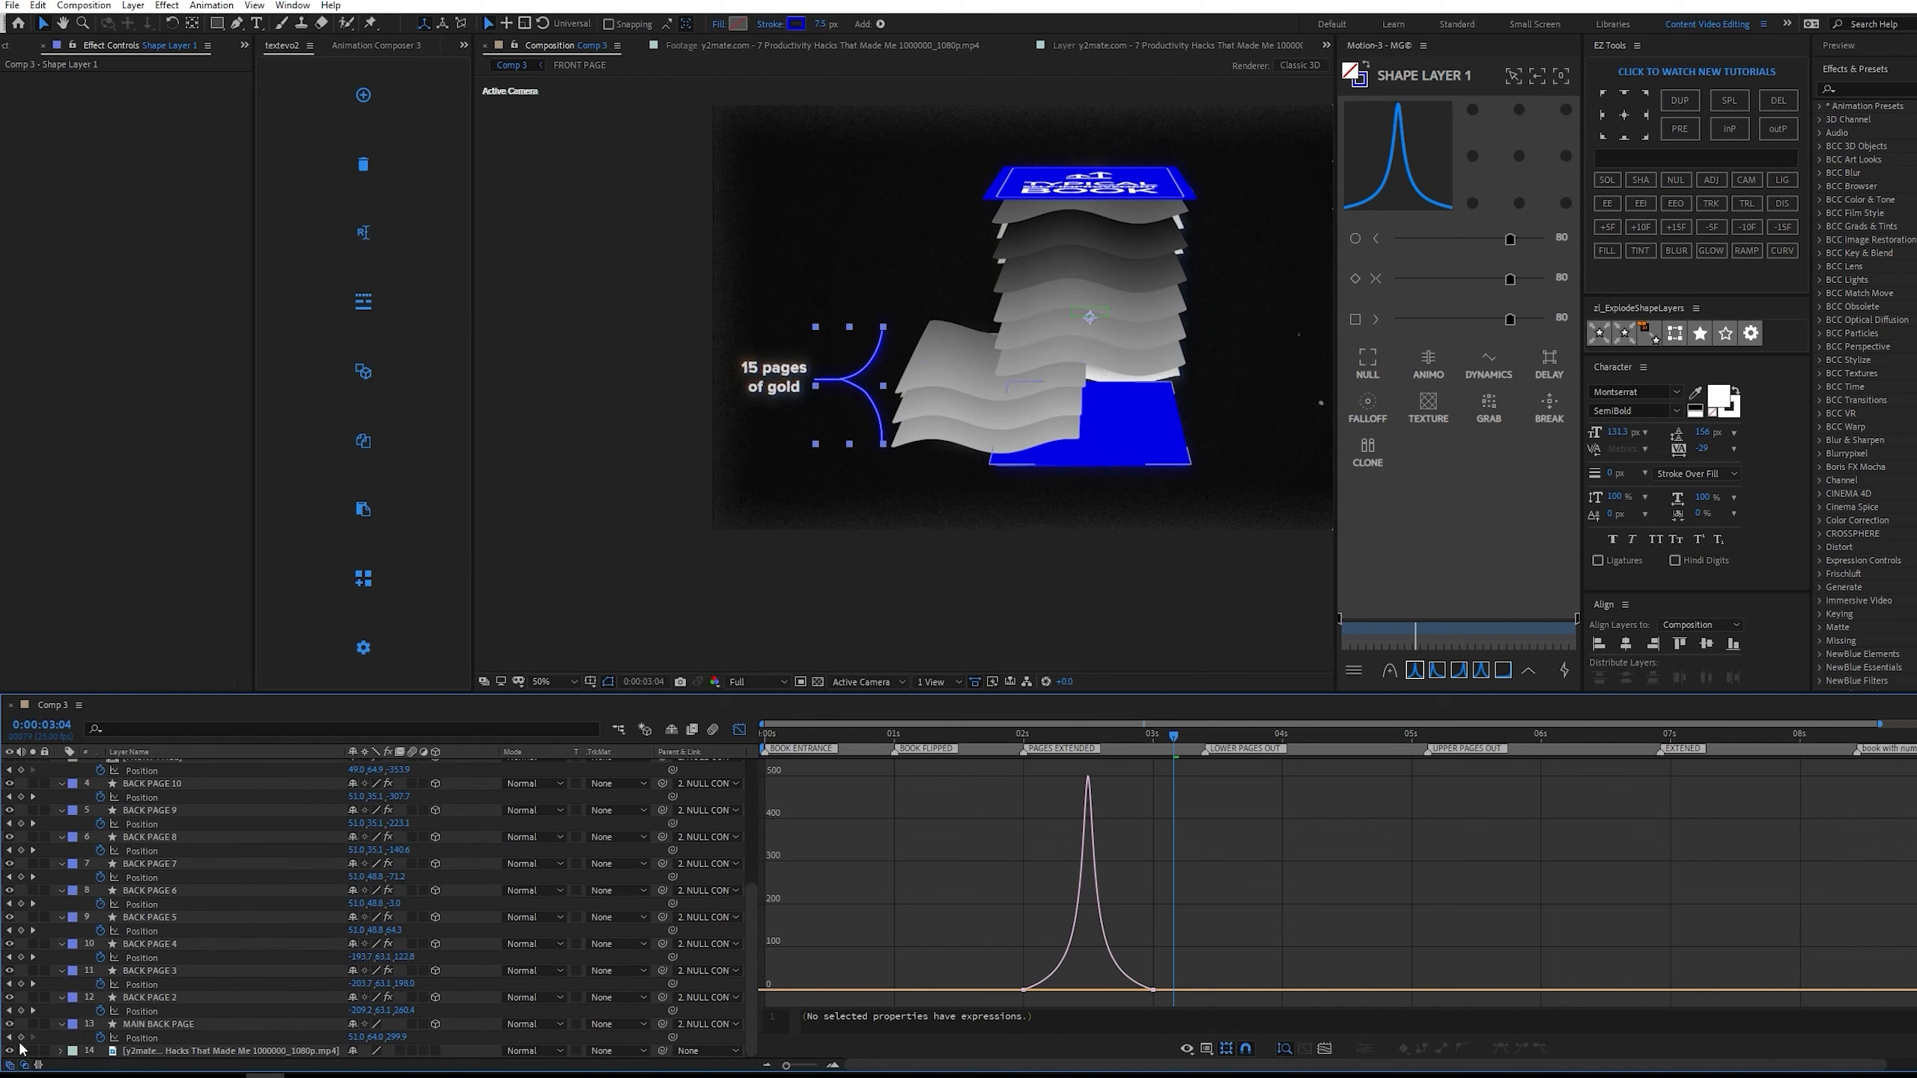
drag(1091, 737, 1144, 736)
key(ctrl+s)
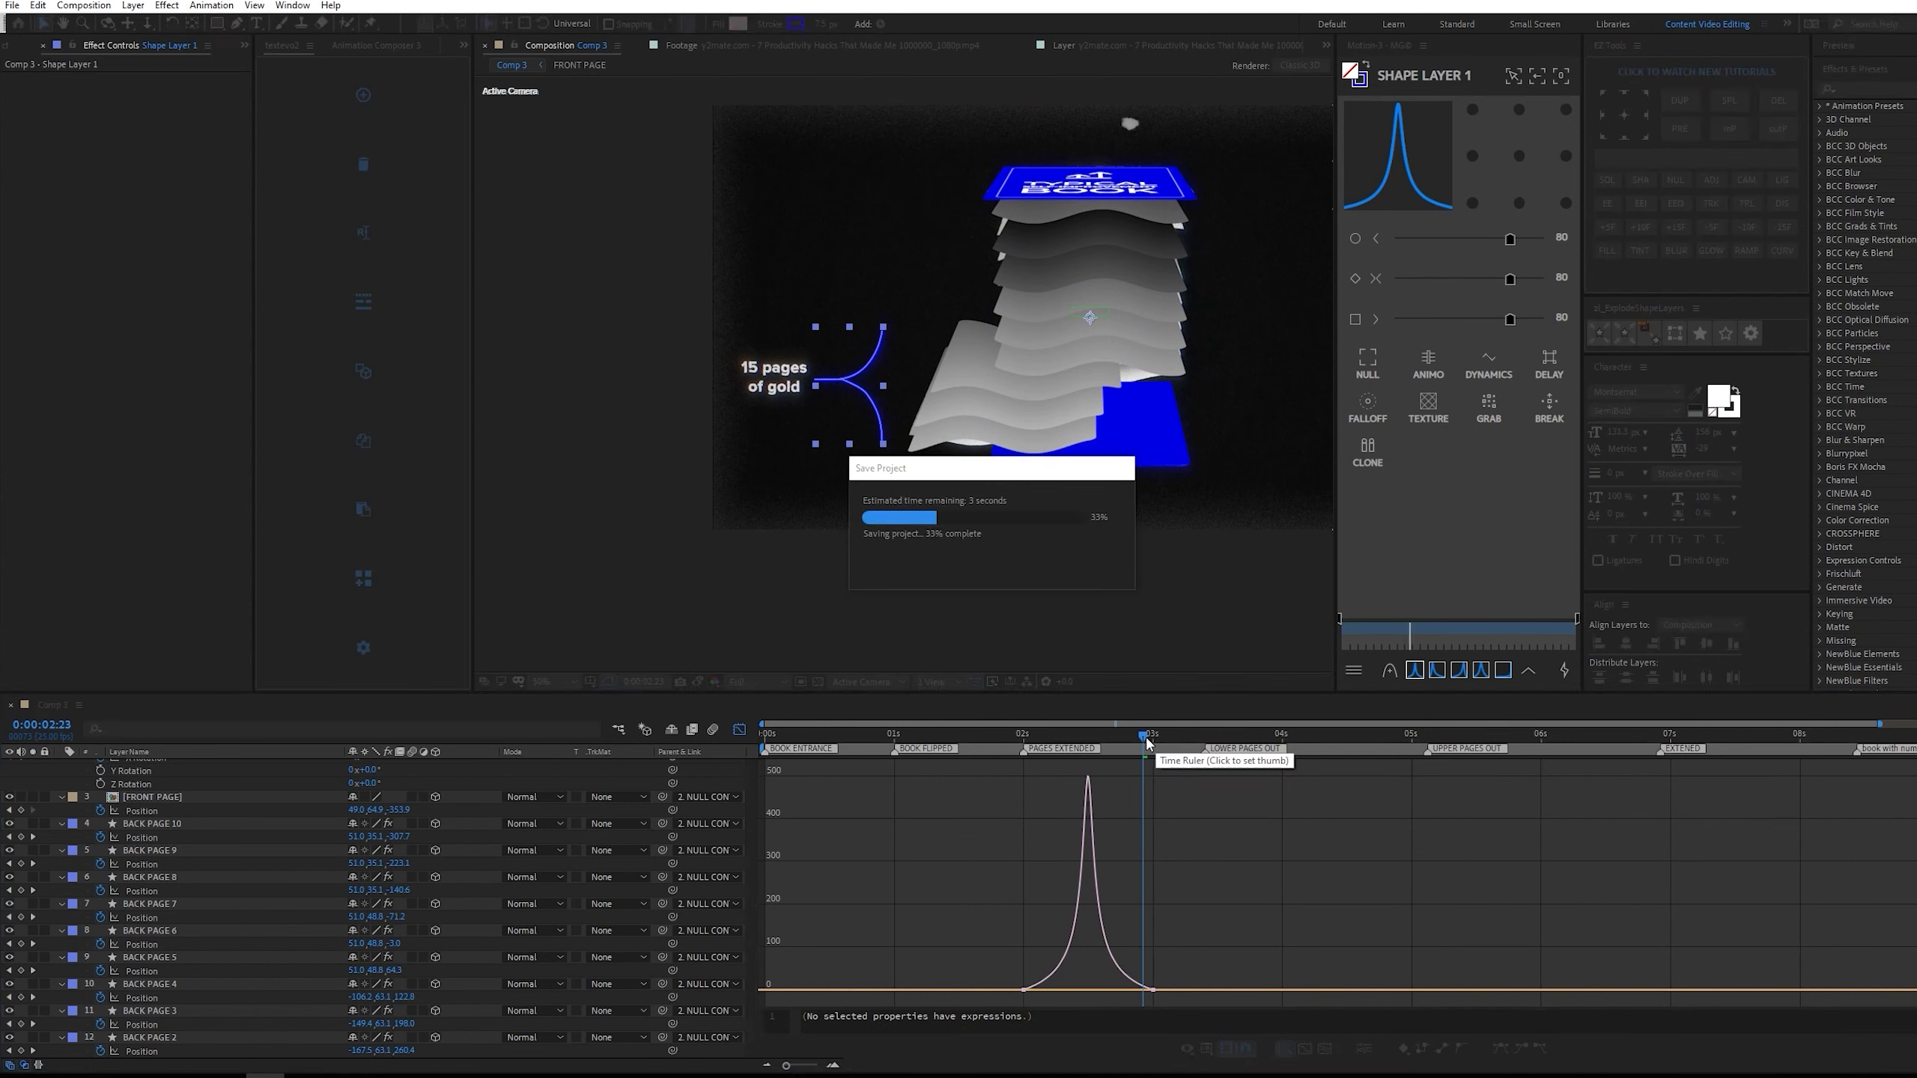
Return from the graph editor to the layer bars and set the current time to 0:00:03:00, where the reference label shows.
click(987, 725)
drag(984, 725, 973, 719)
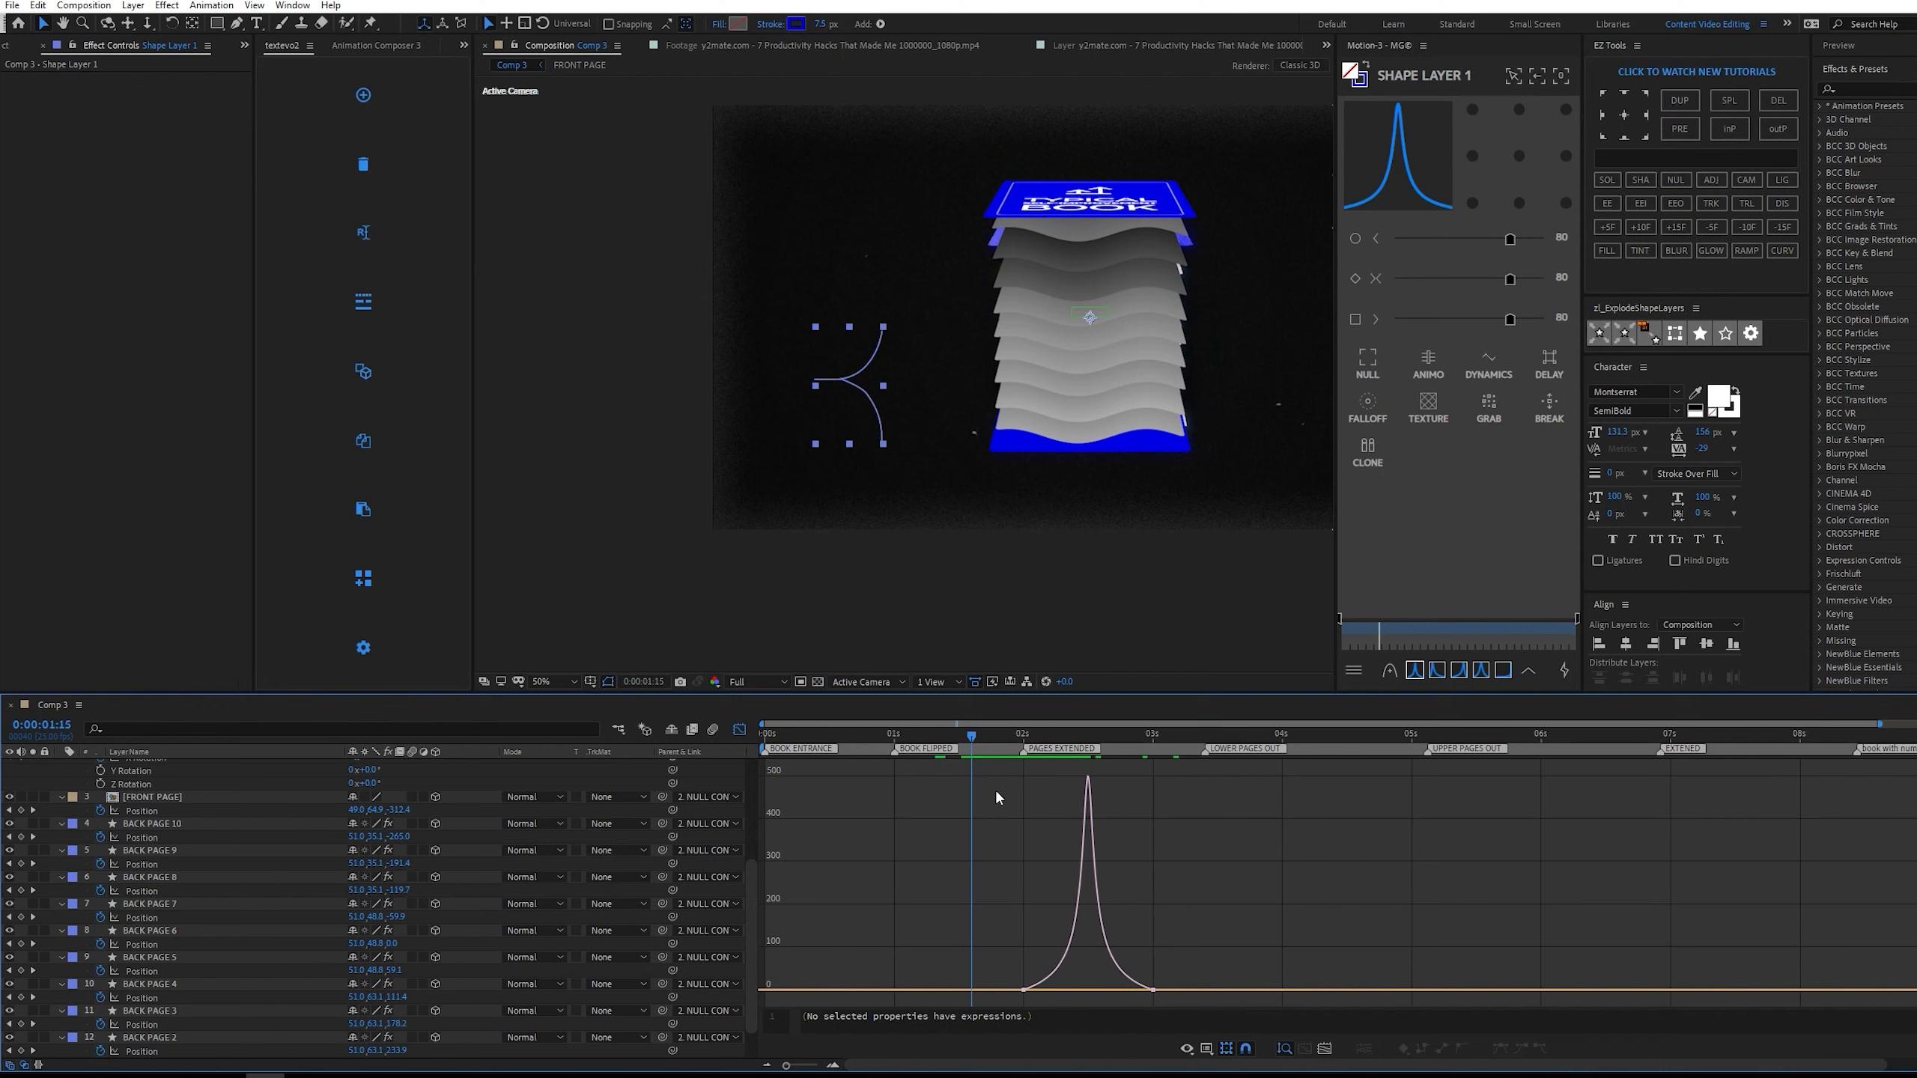
click(739, 731)
click(1031, 776)
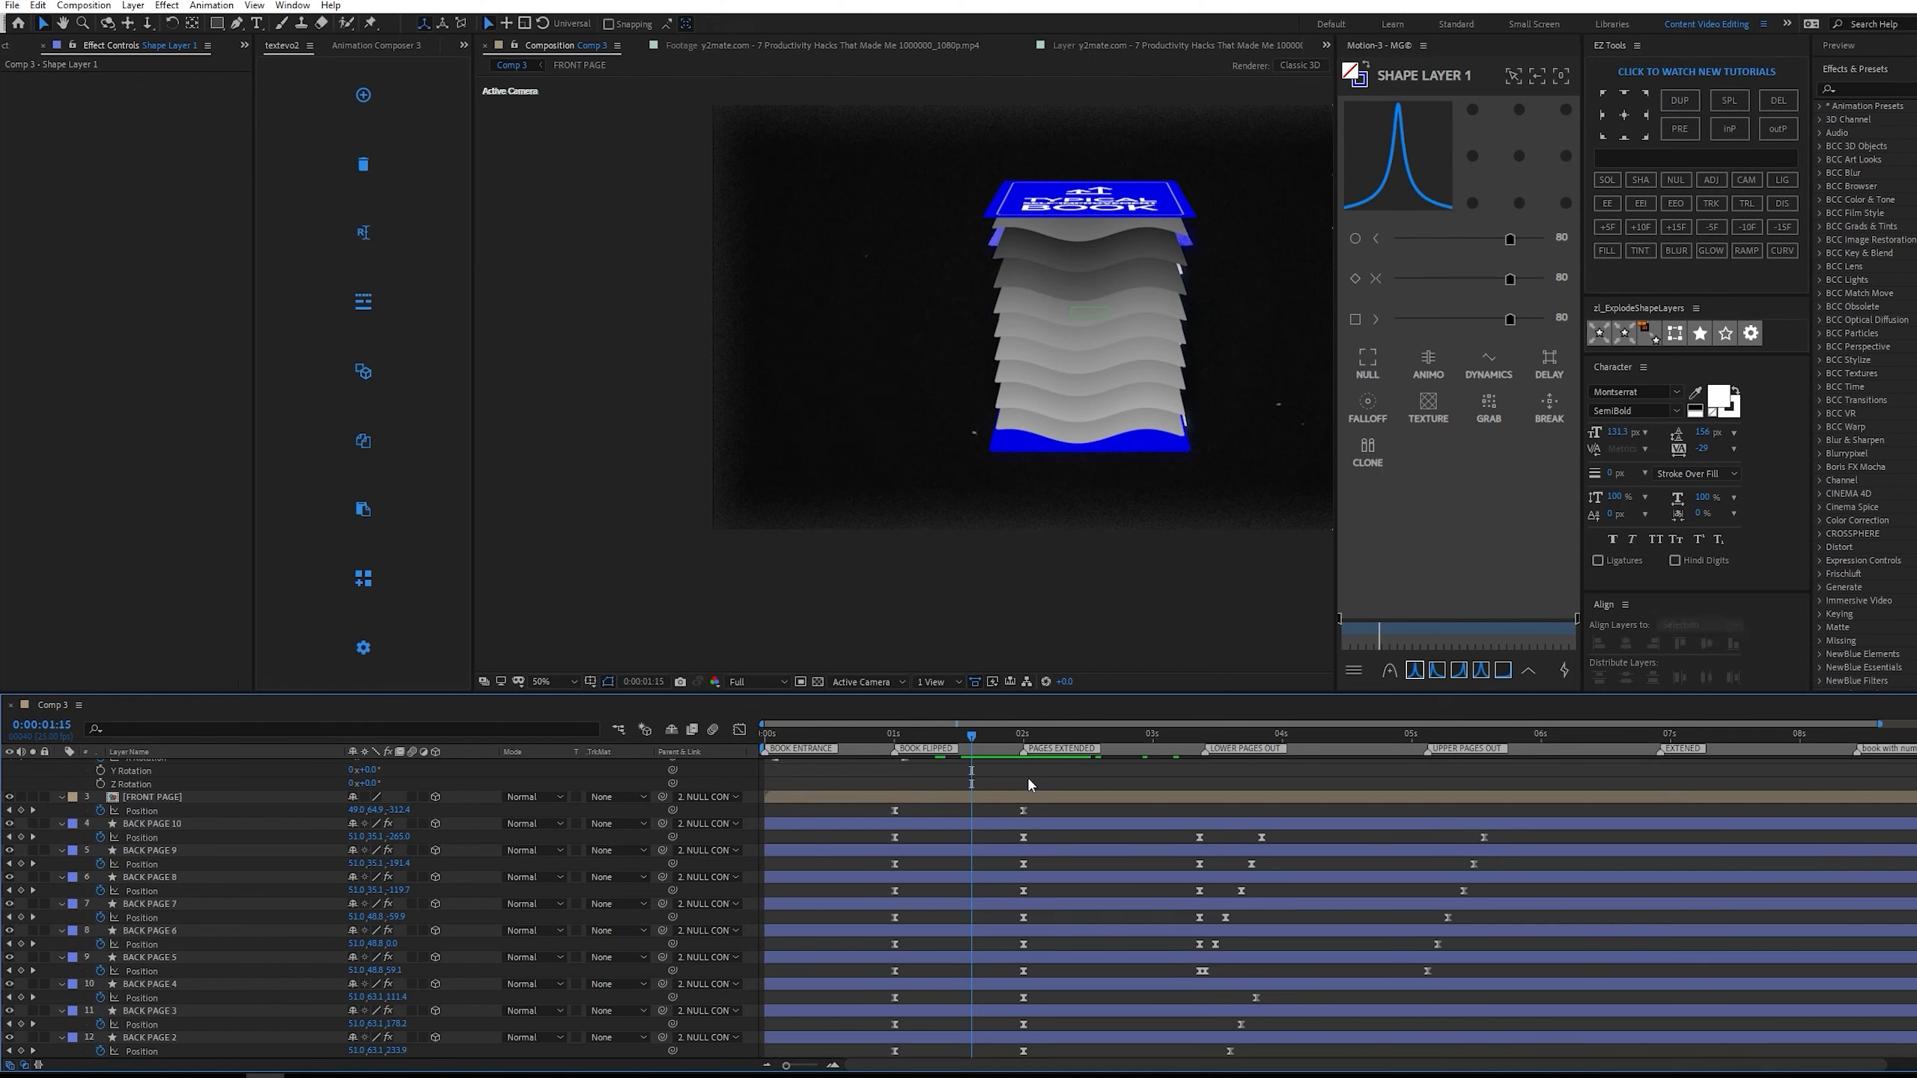
drag(991, 736, 1138, 734)
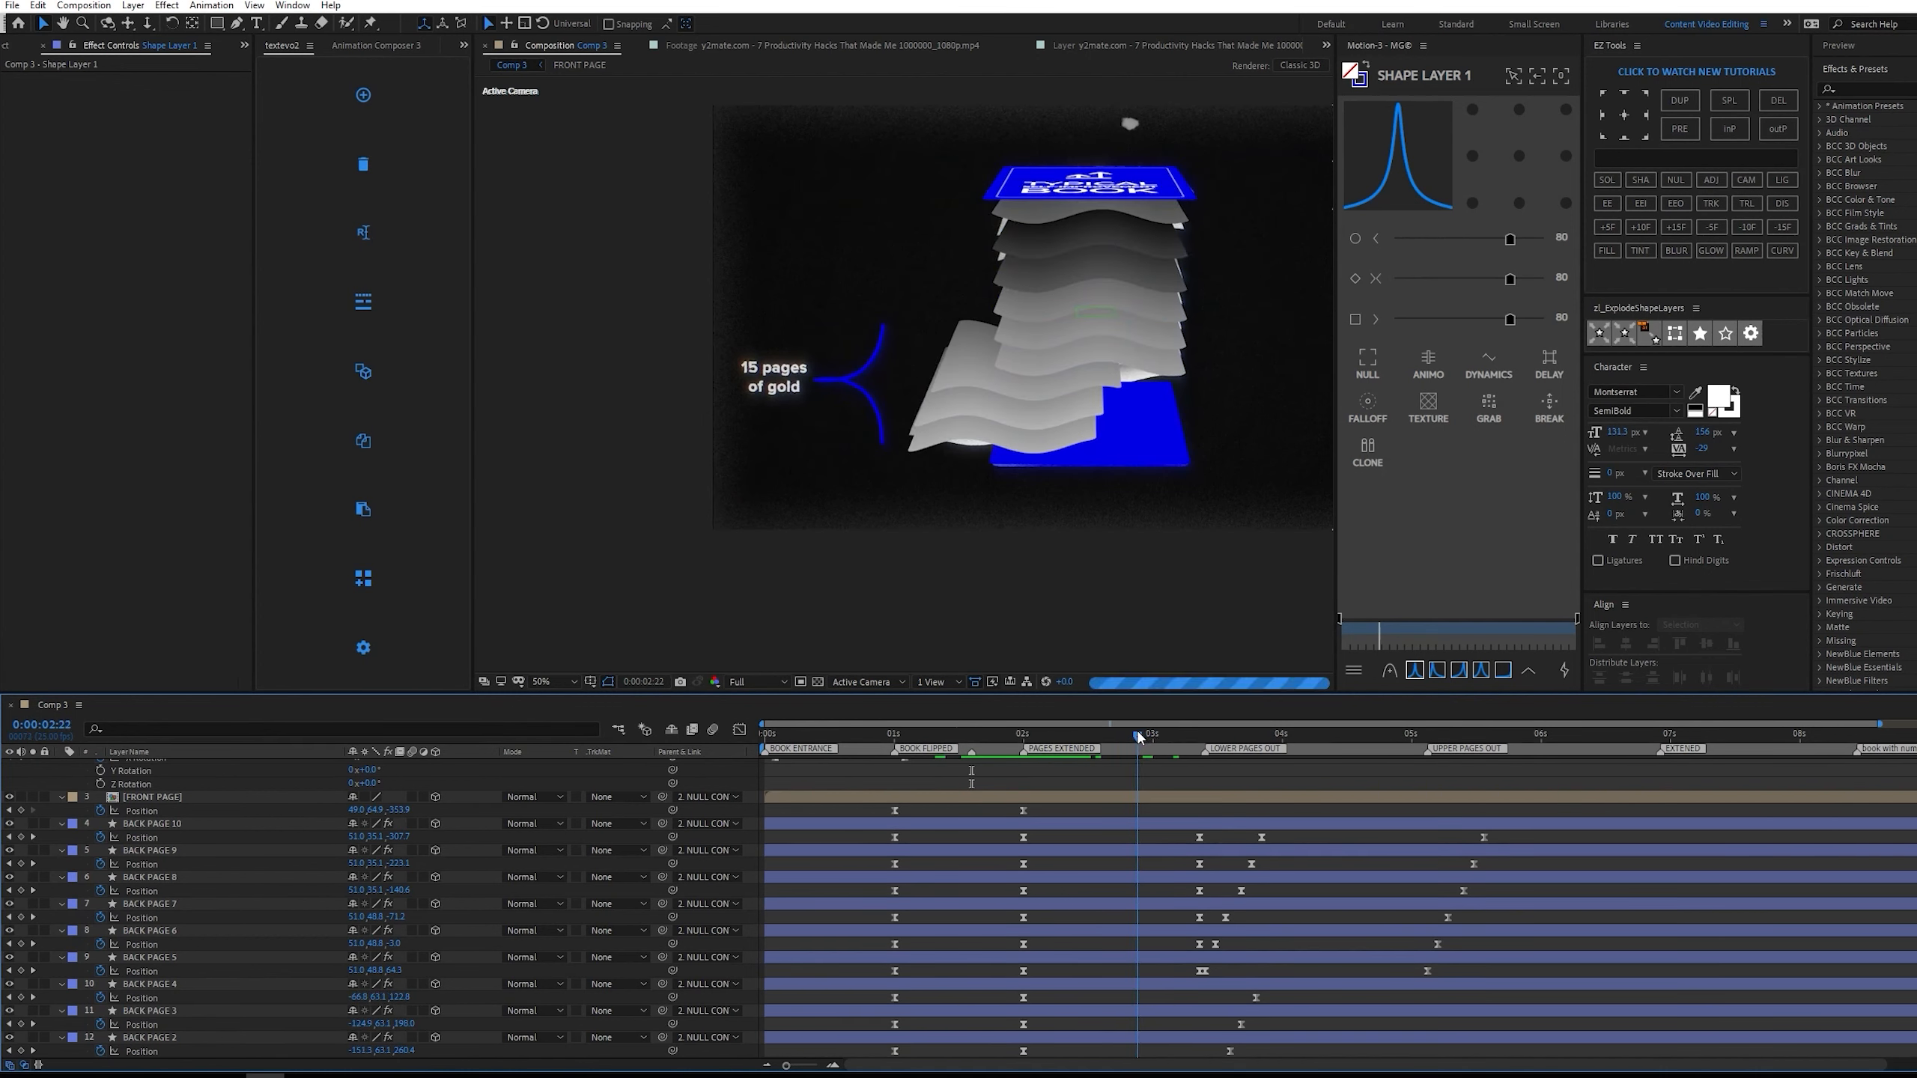
drag(969, 731, 1151, 736)
Add a text layer reading "15 pages of gold" near the reference label.
scroll(743, 393, up, 2)
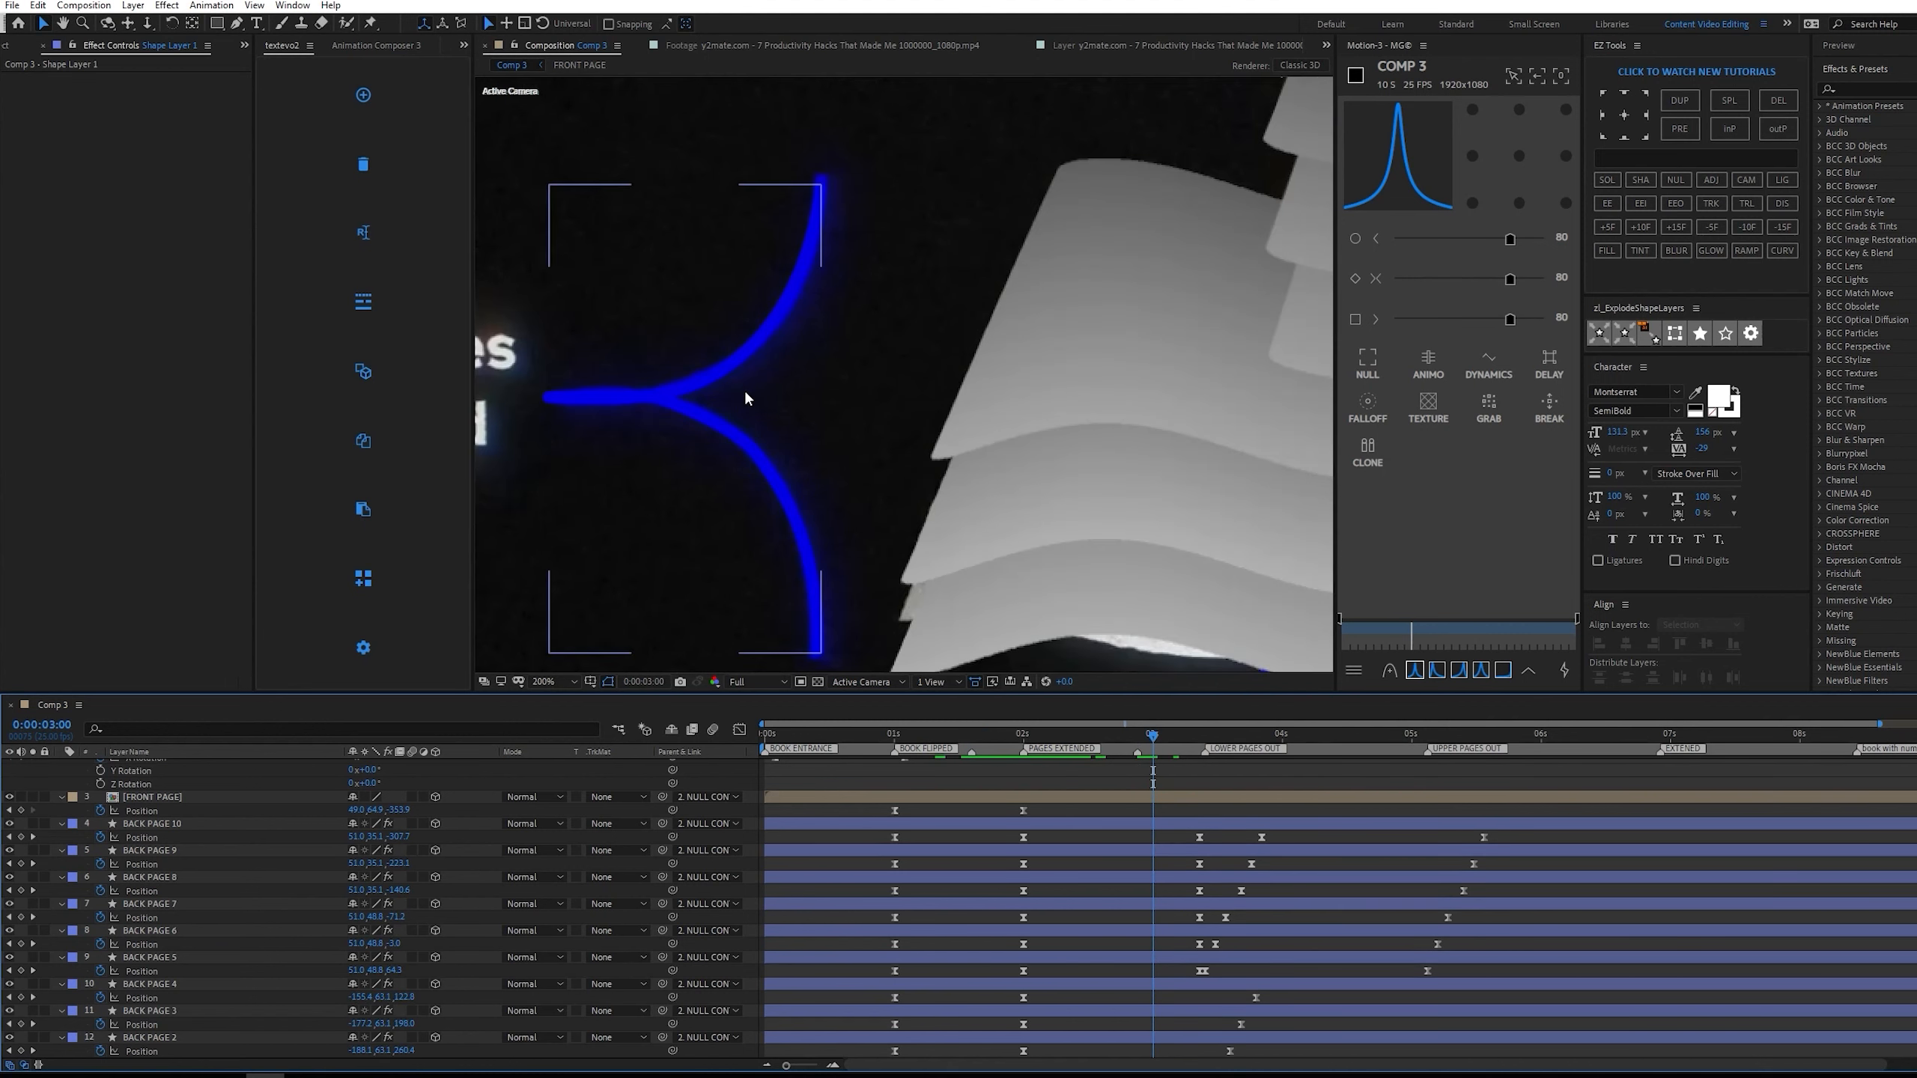
drag(747, 392, 1254, 402)
key(ctrl+t)
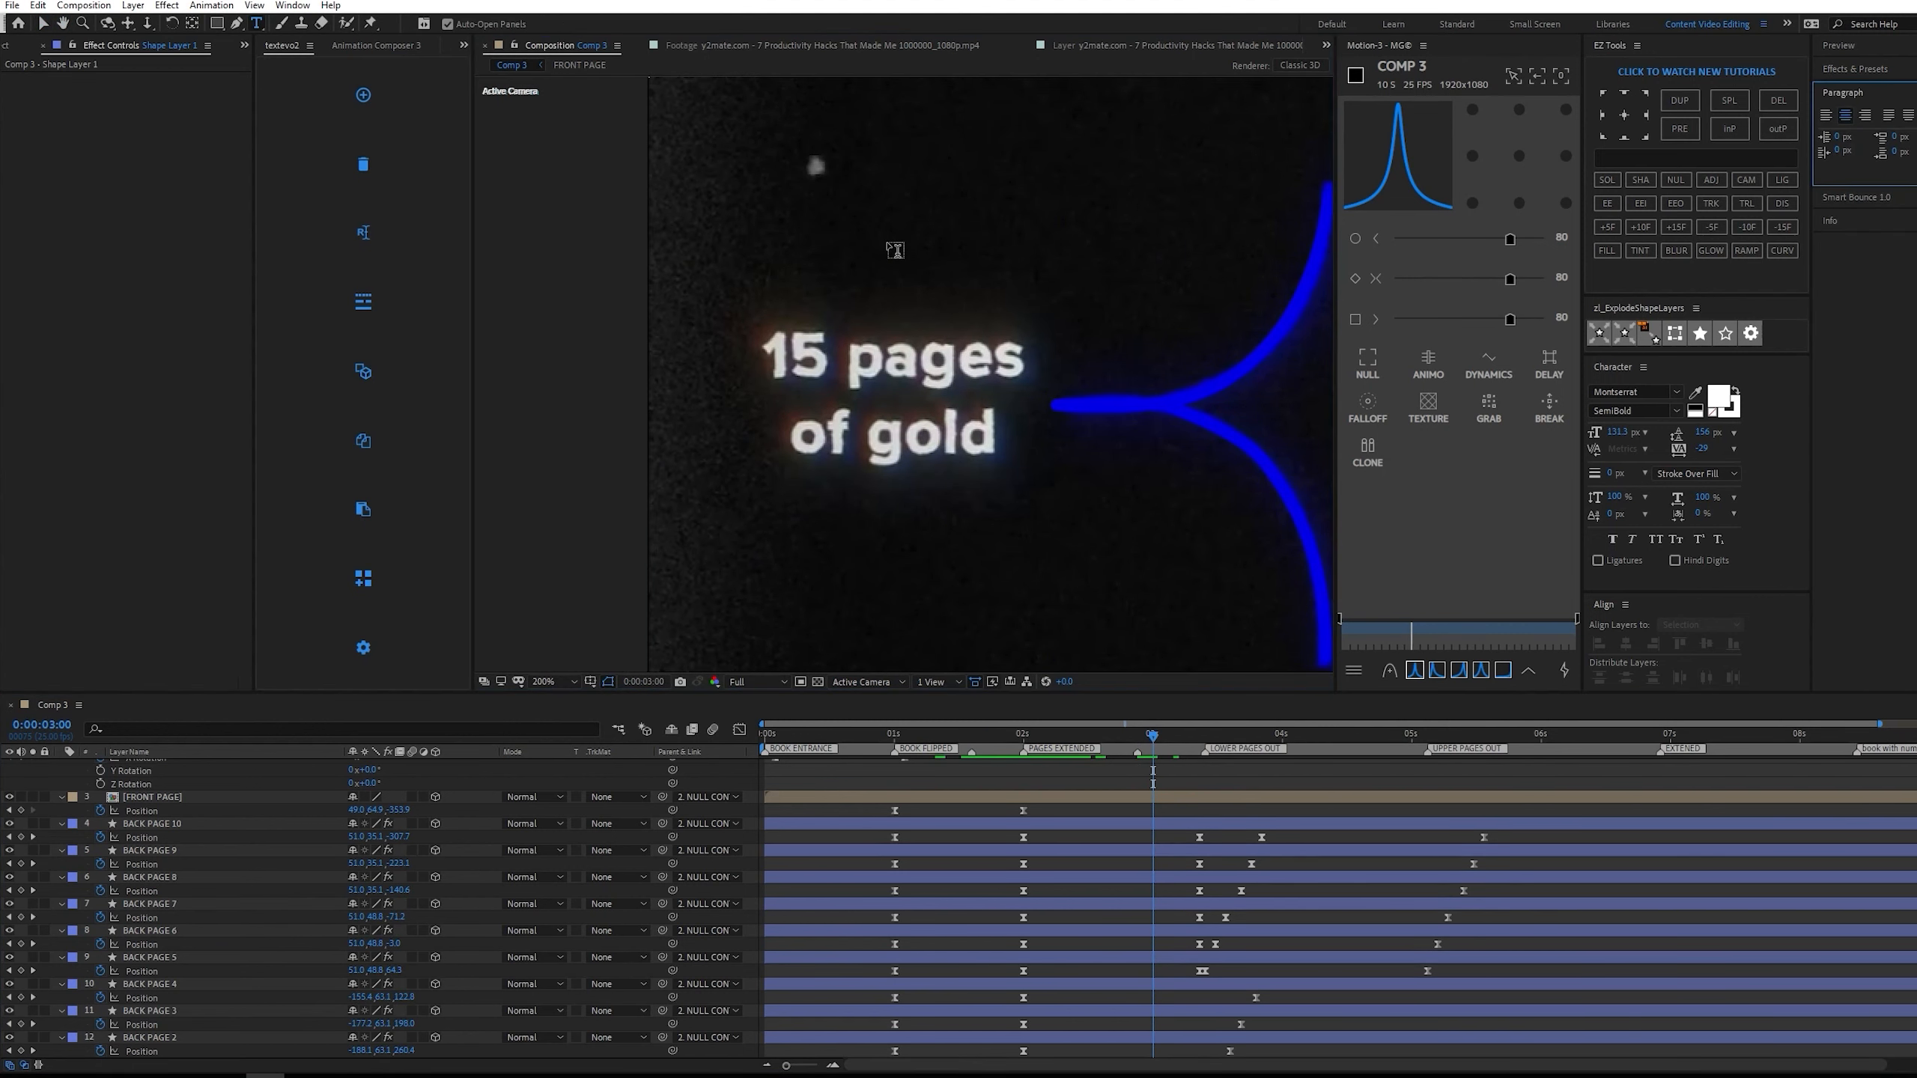
click(887, 246)
text(15)
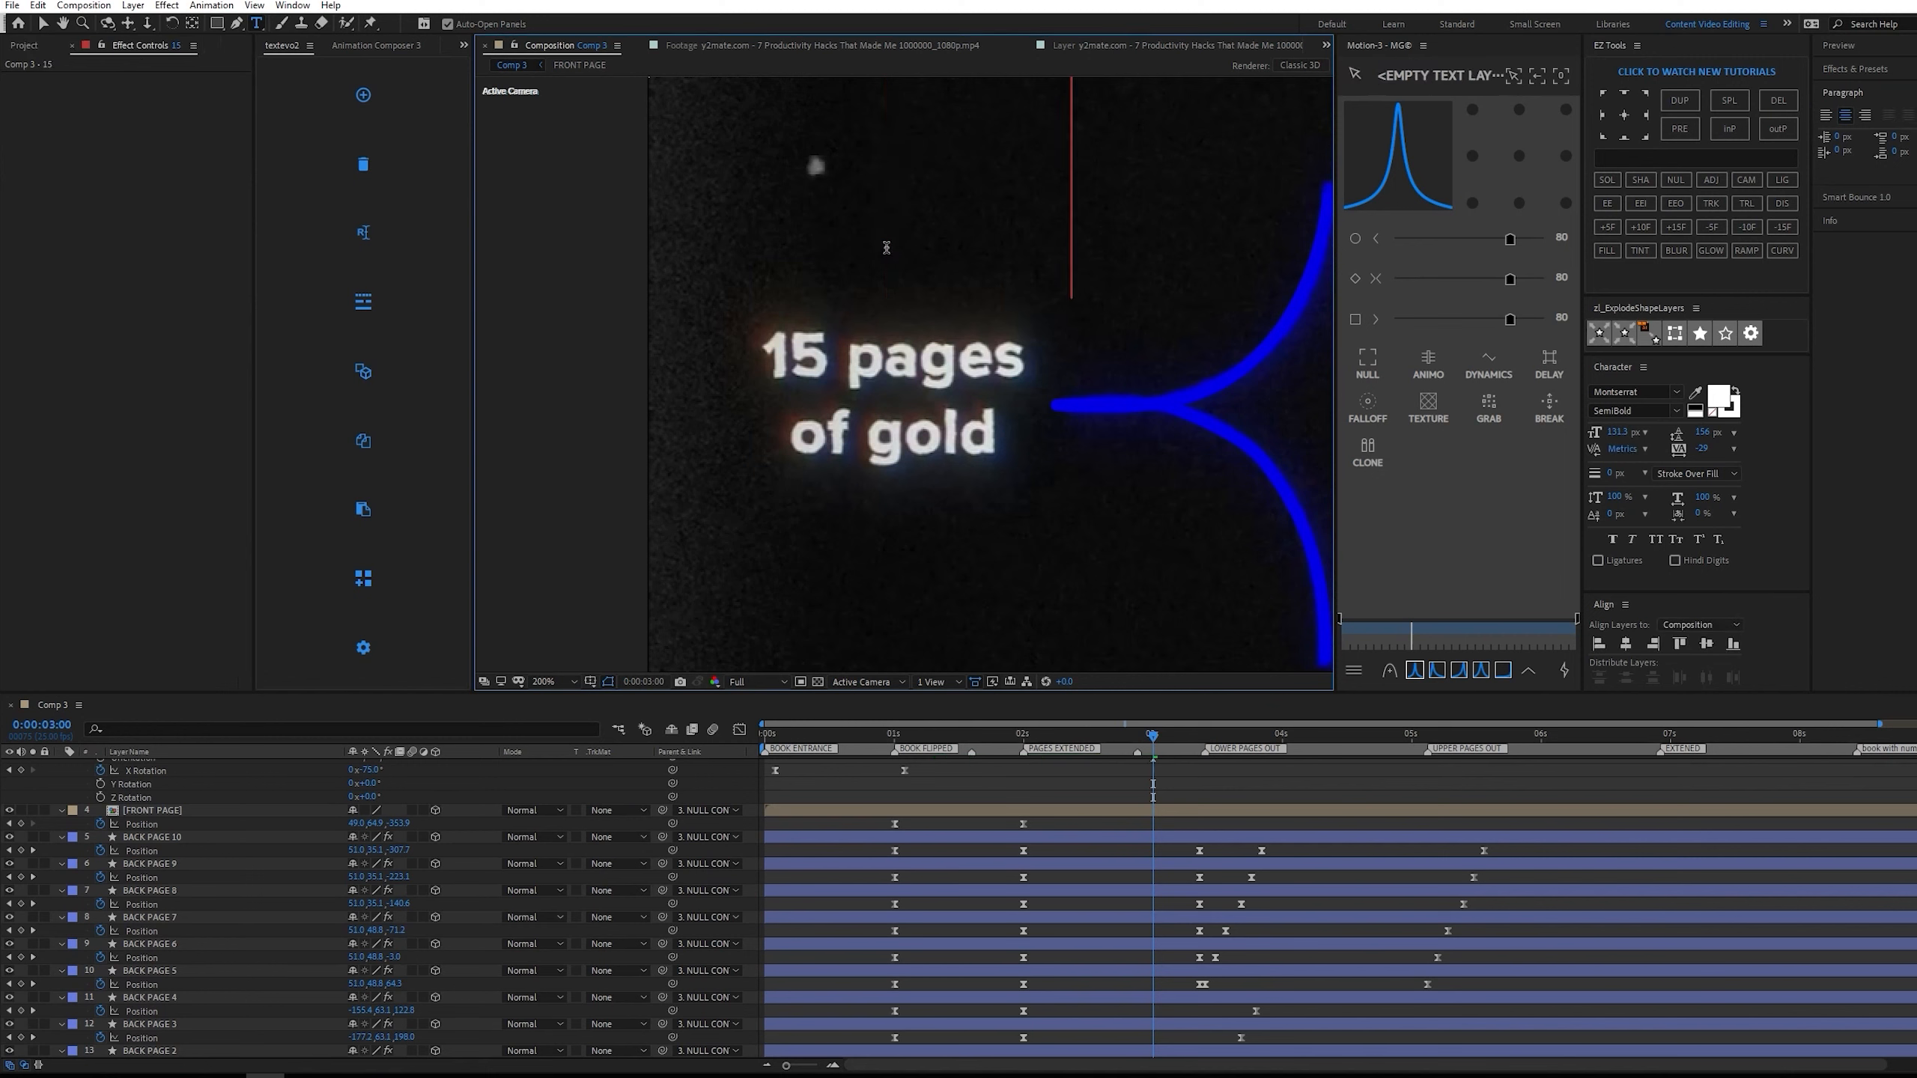
text( pages of)
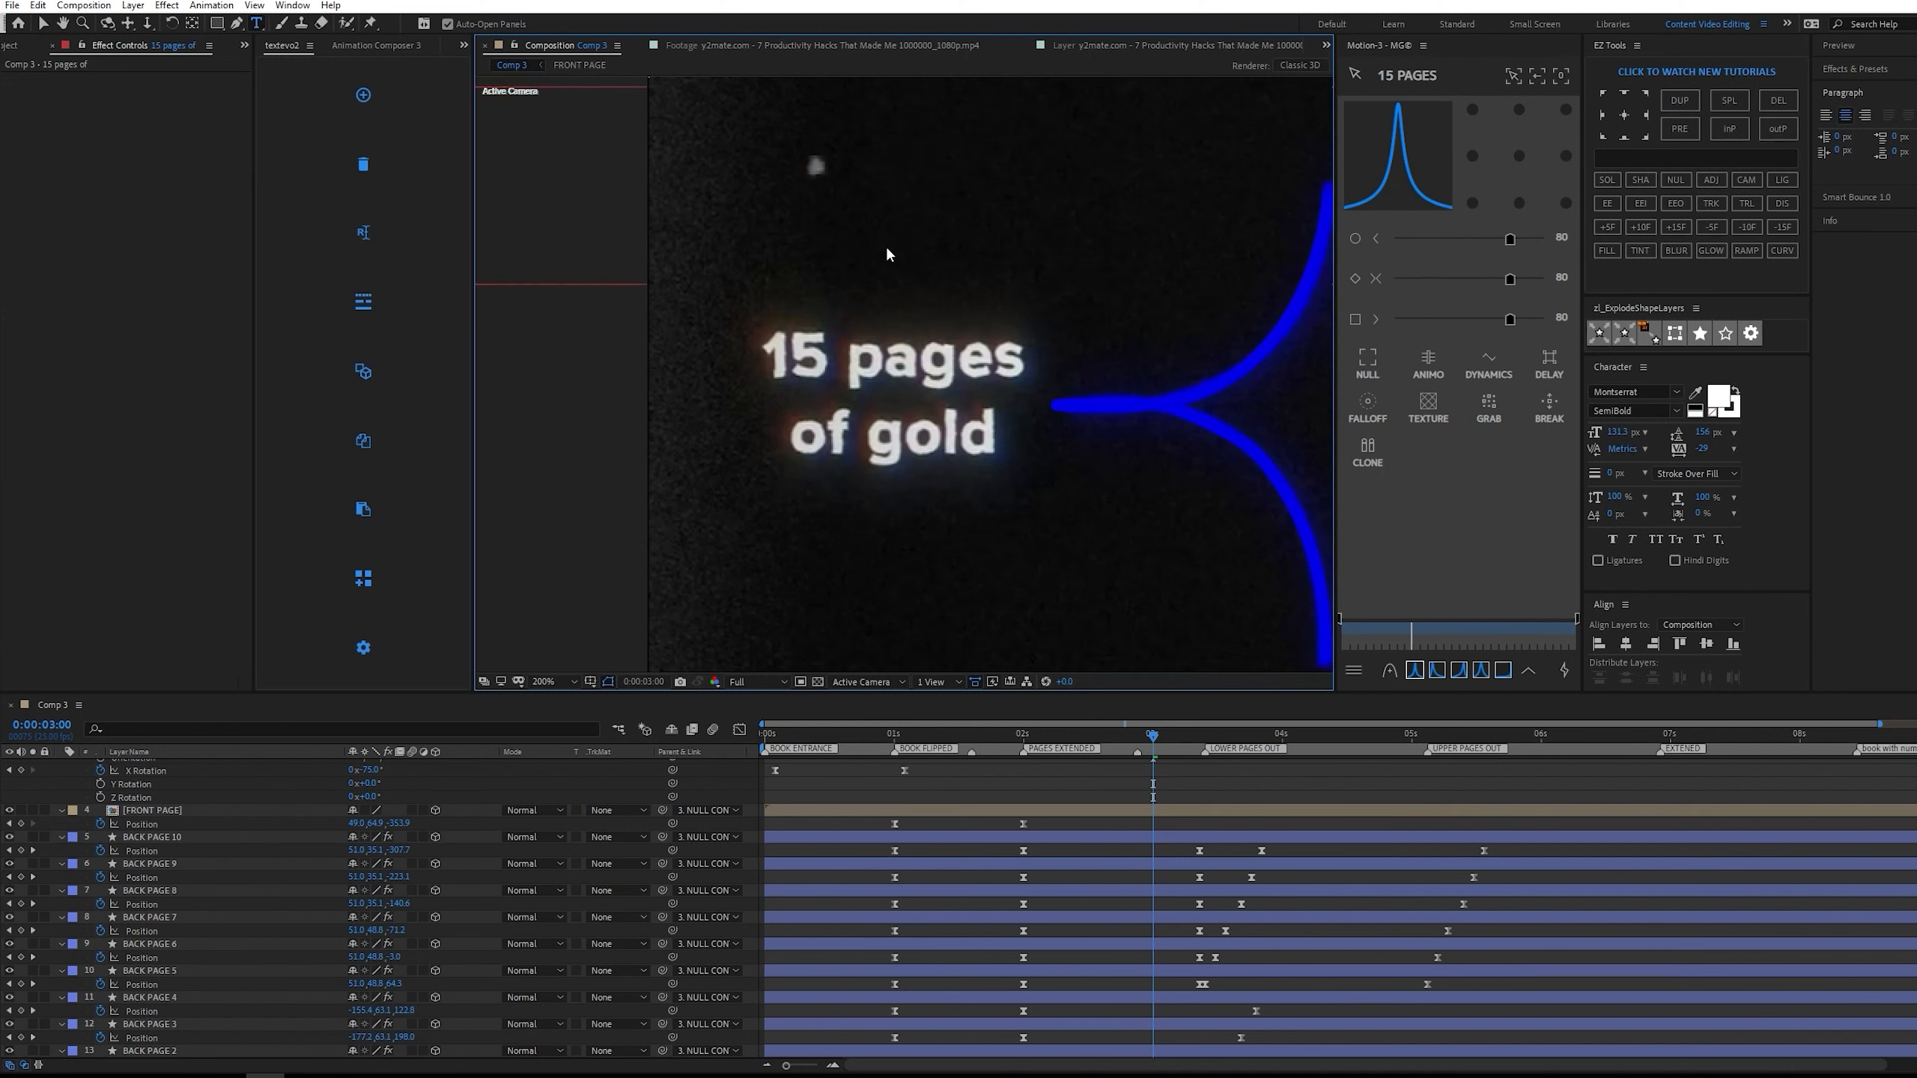
key(Escape)
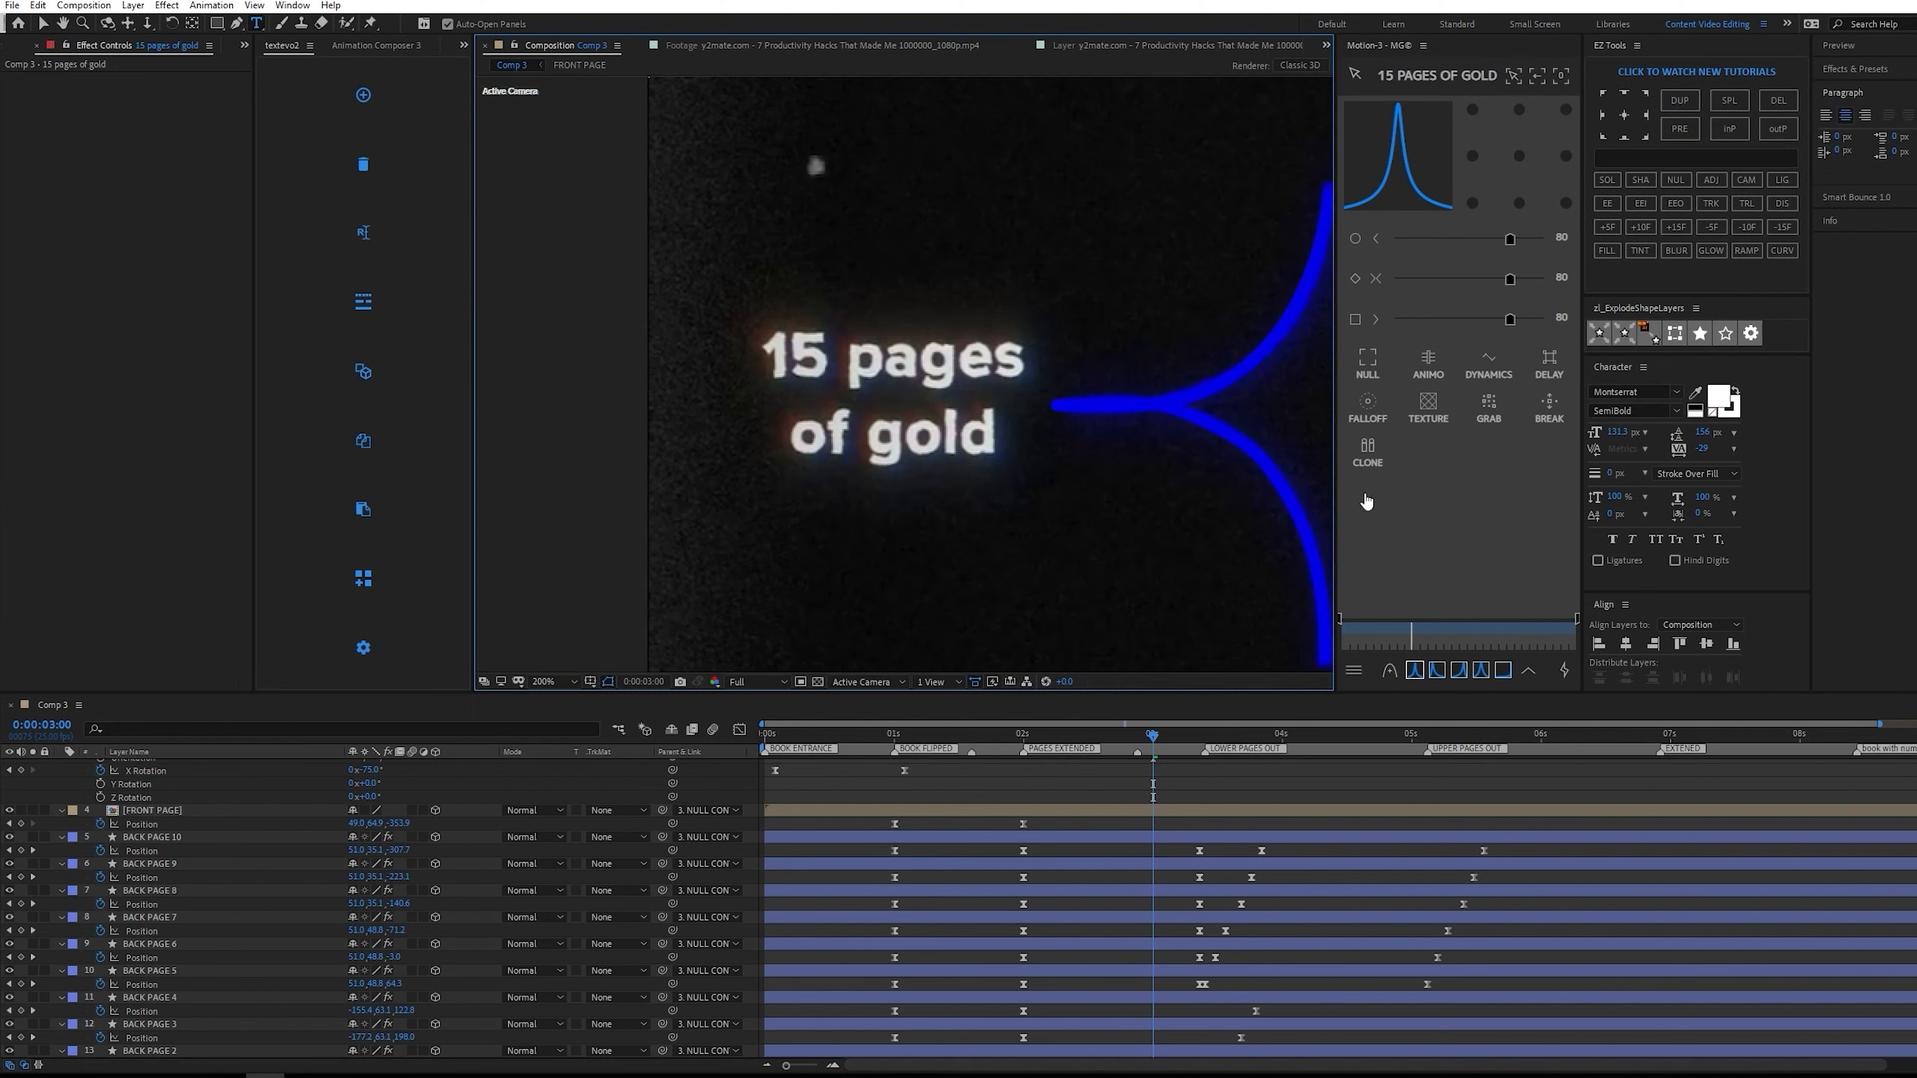
Break the new text into two lines, "15 pages" and "of gold".
scroll(1009, 463, down, 4)
key(v)
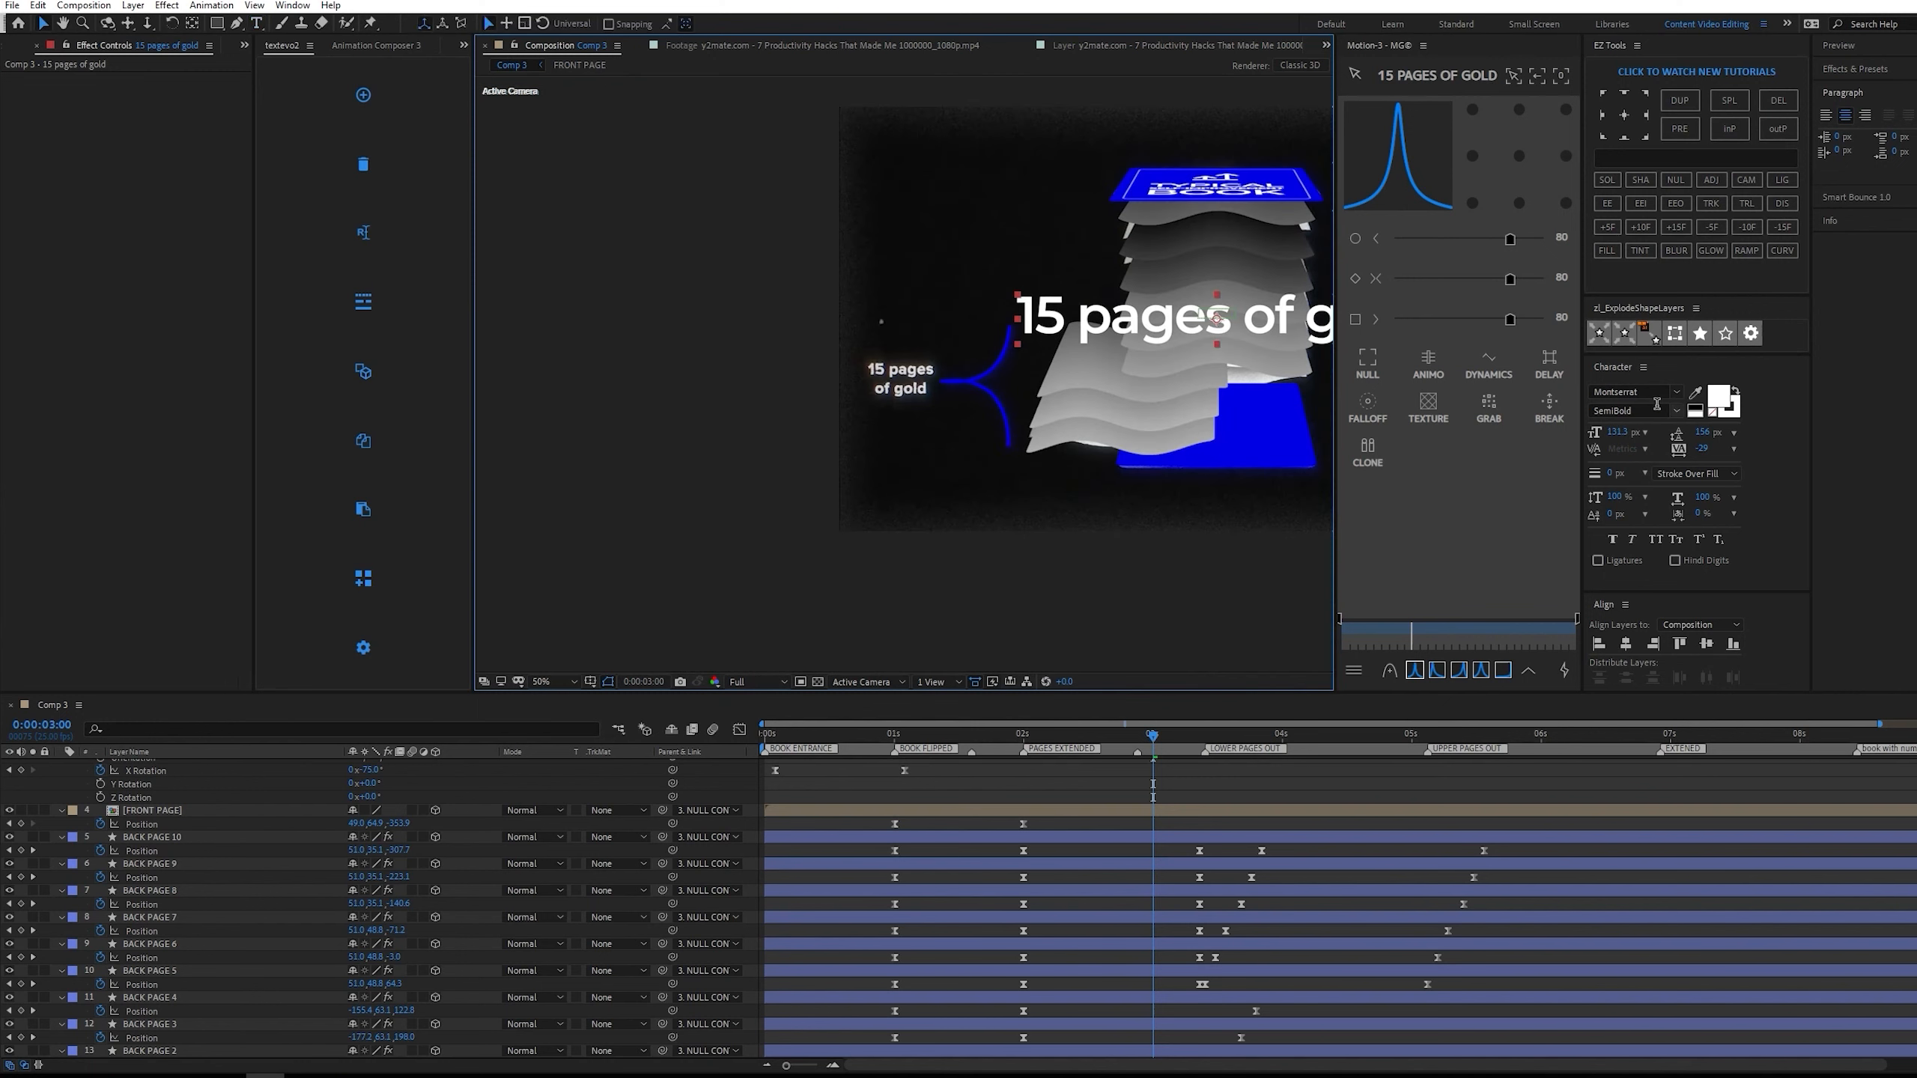
double_click(1243, 322)
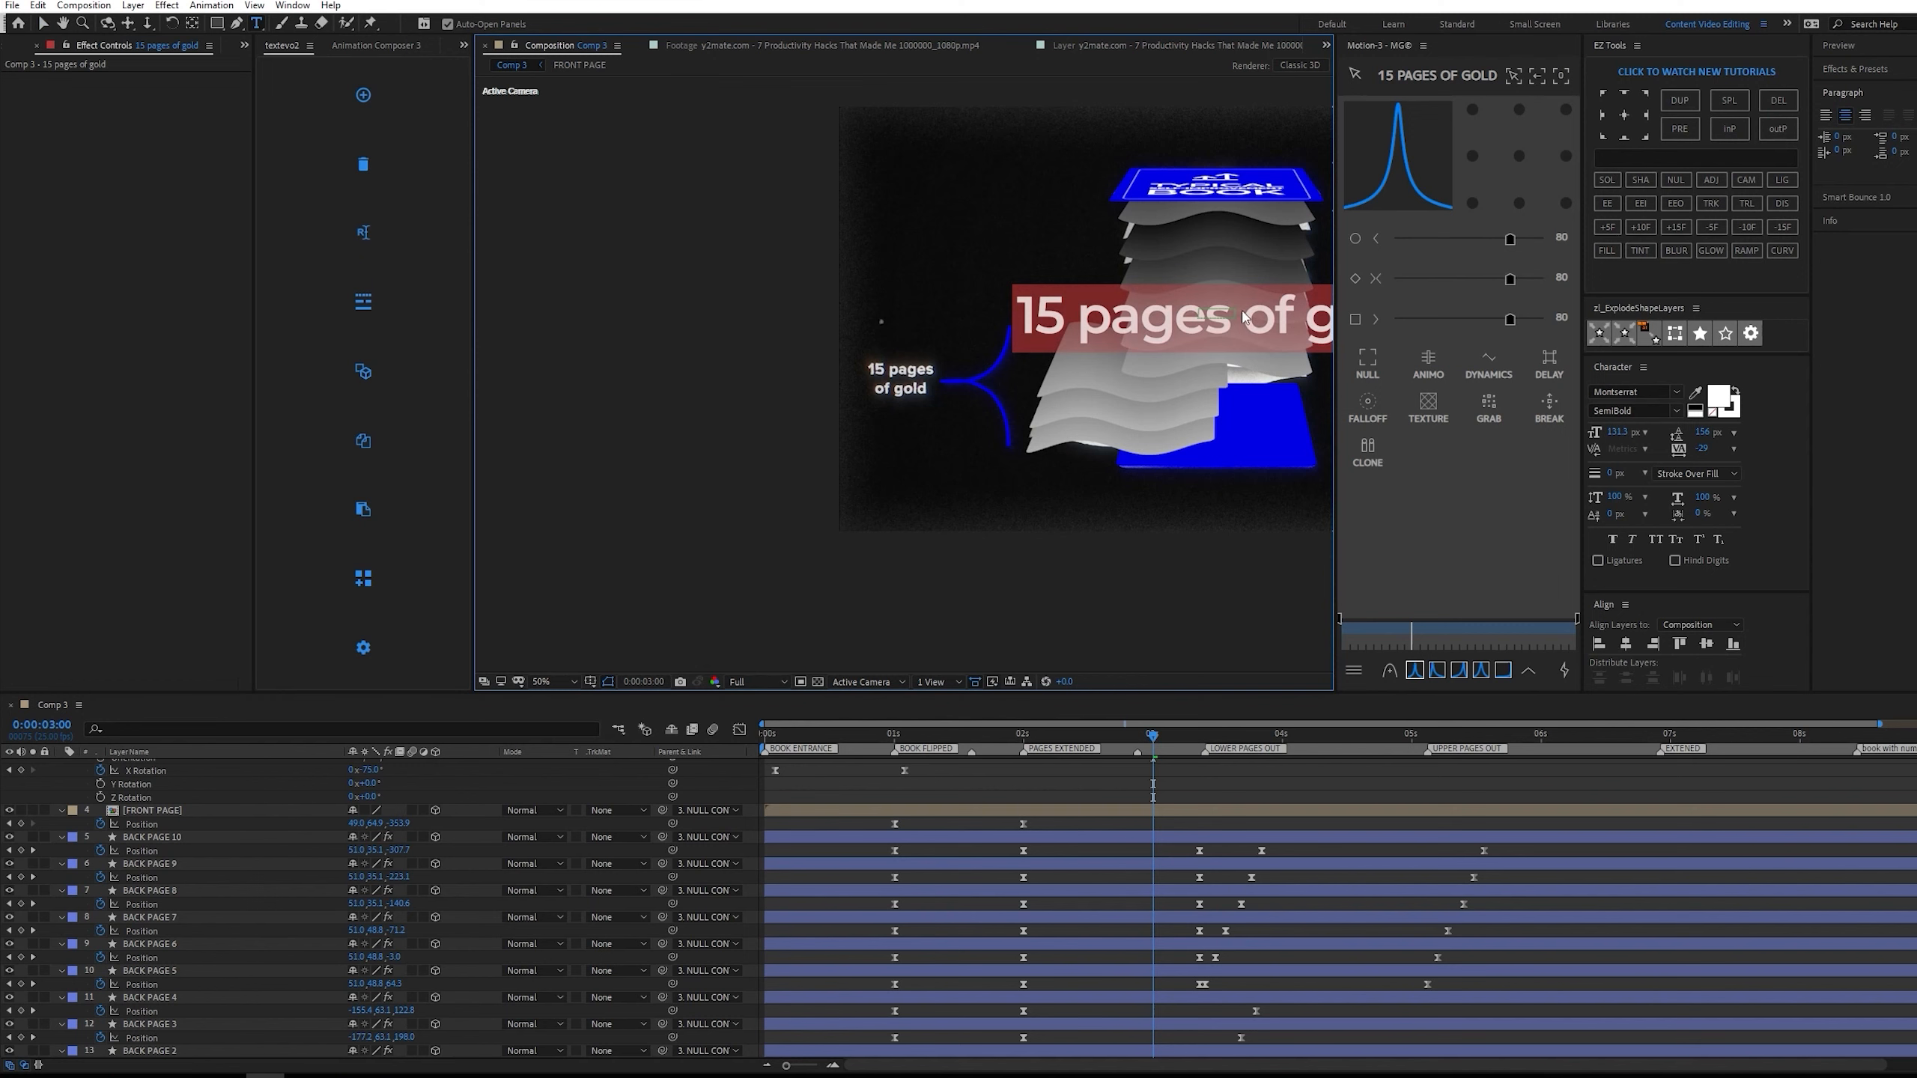
click(1243, 311)
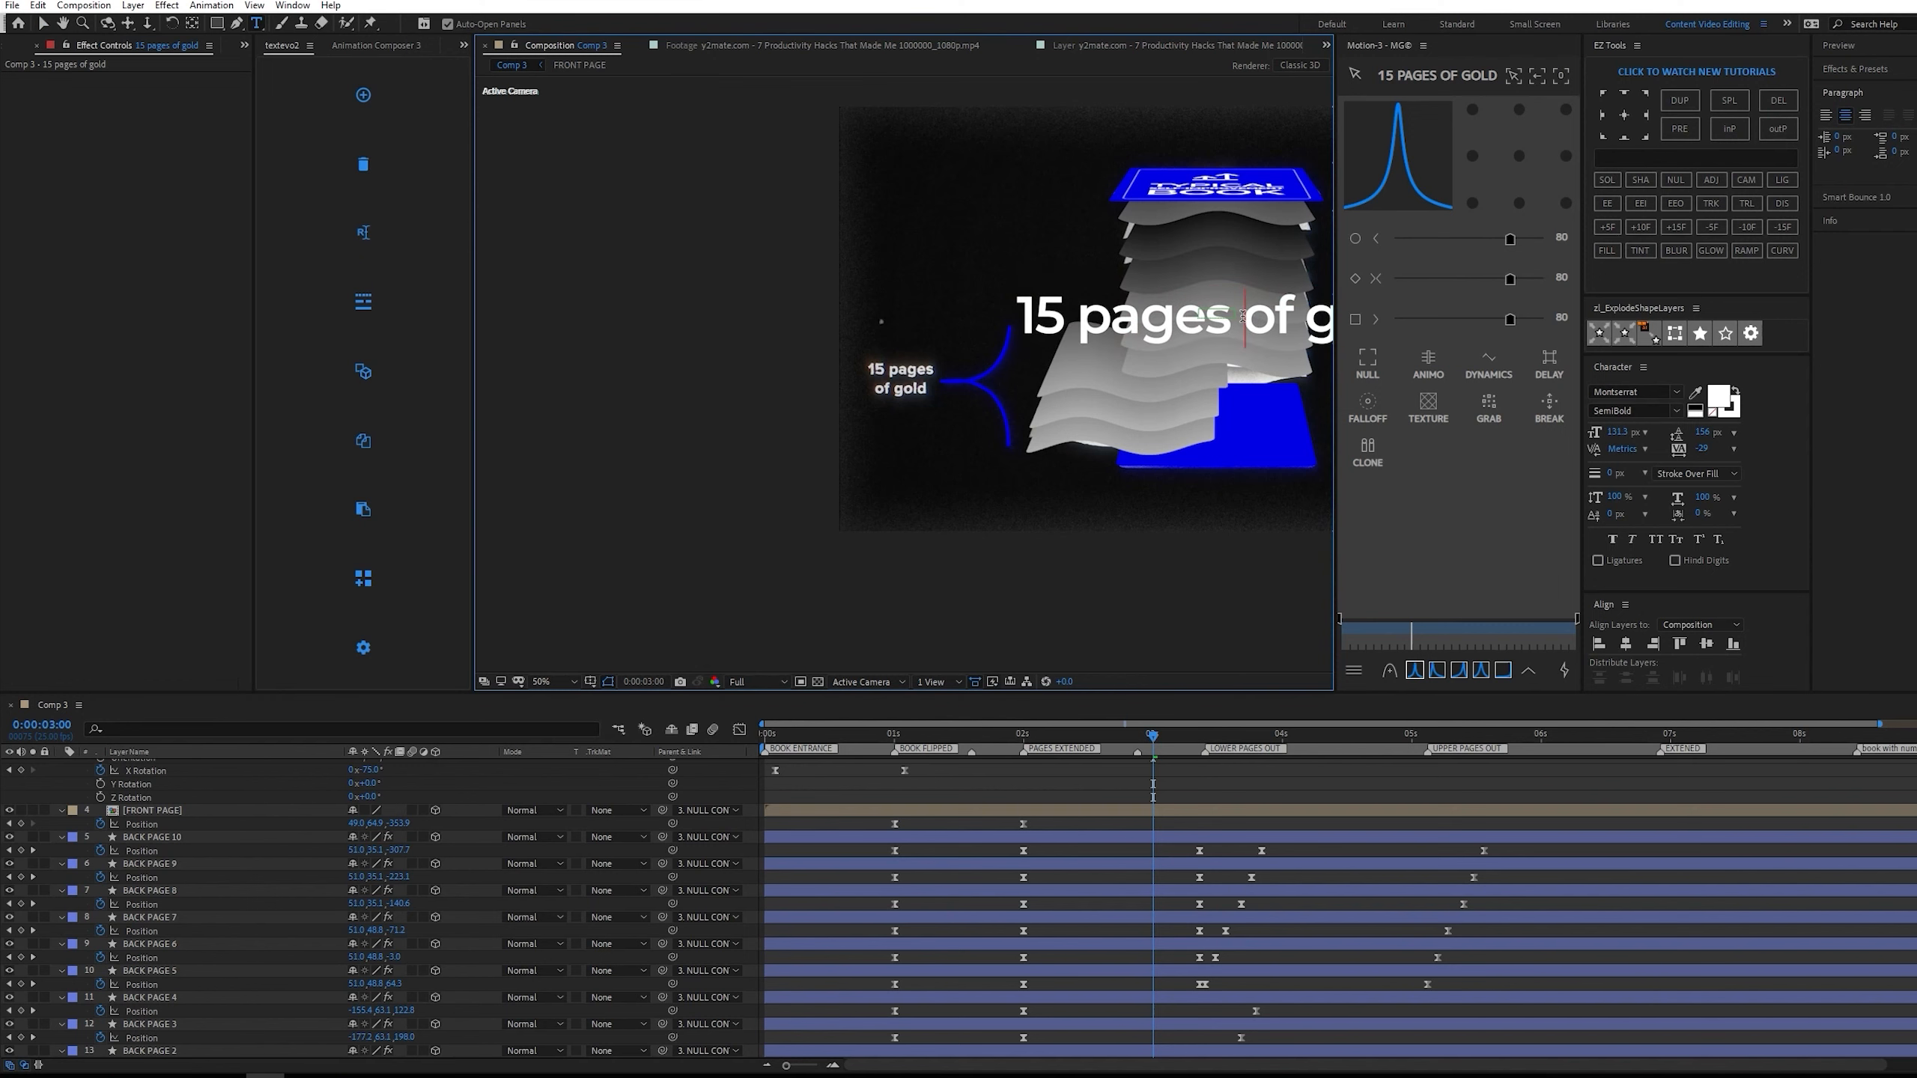
key(Return)
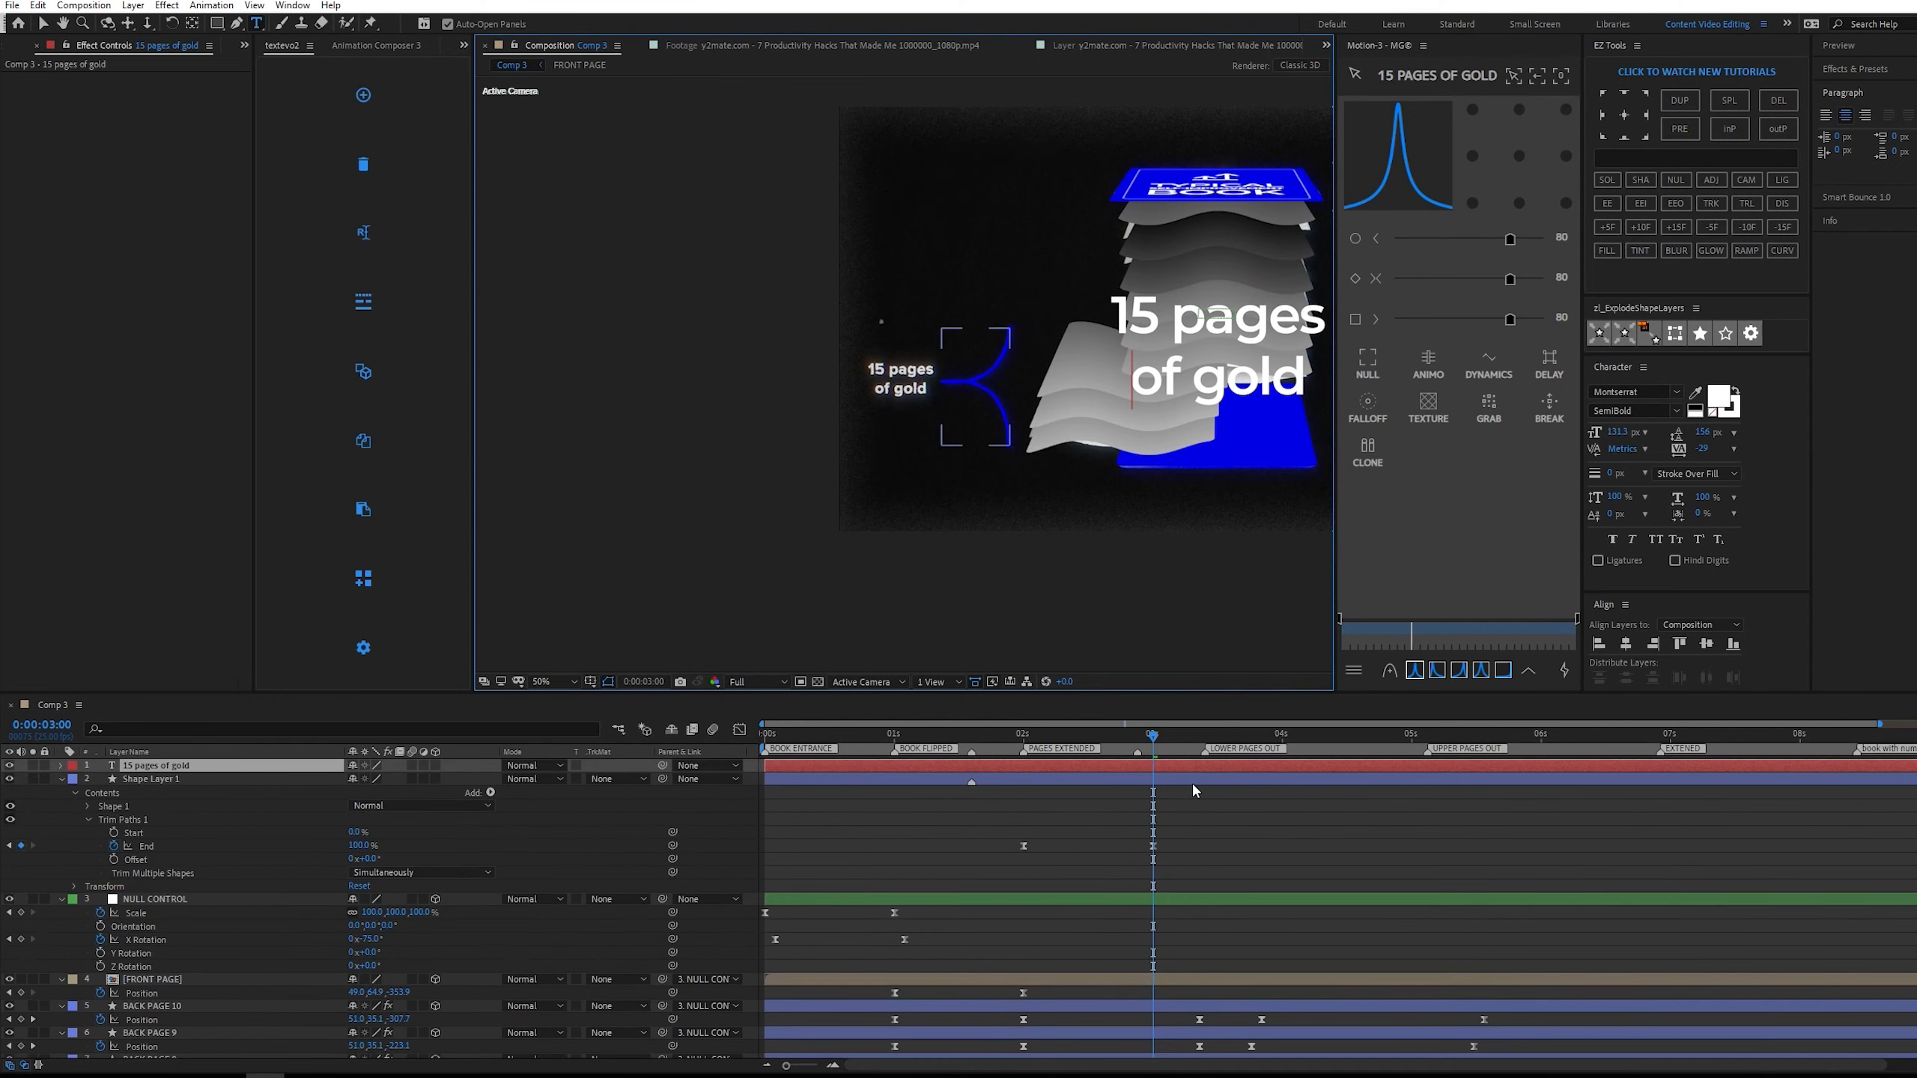
Tighten the leading of the two-line text to 131 px.
click(1189, 769)
drag(1705, 433, 857, 416)
scroll(1079, 374, up, 1)
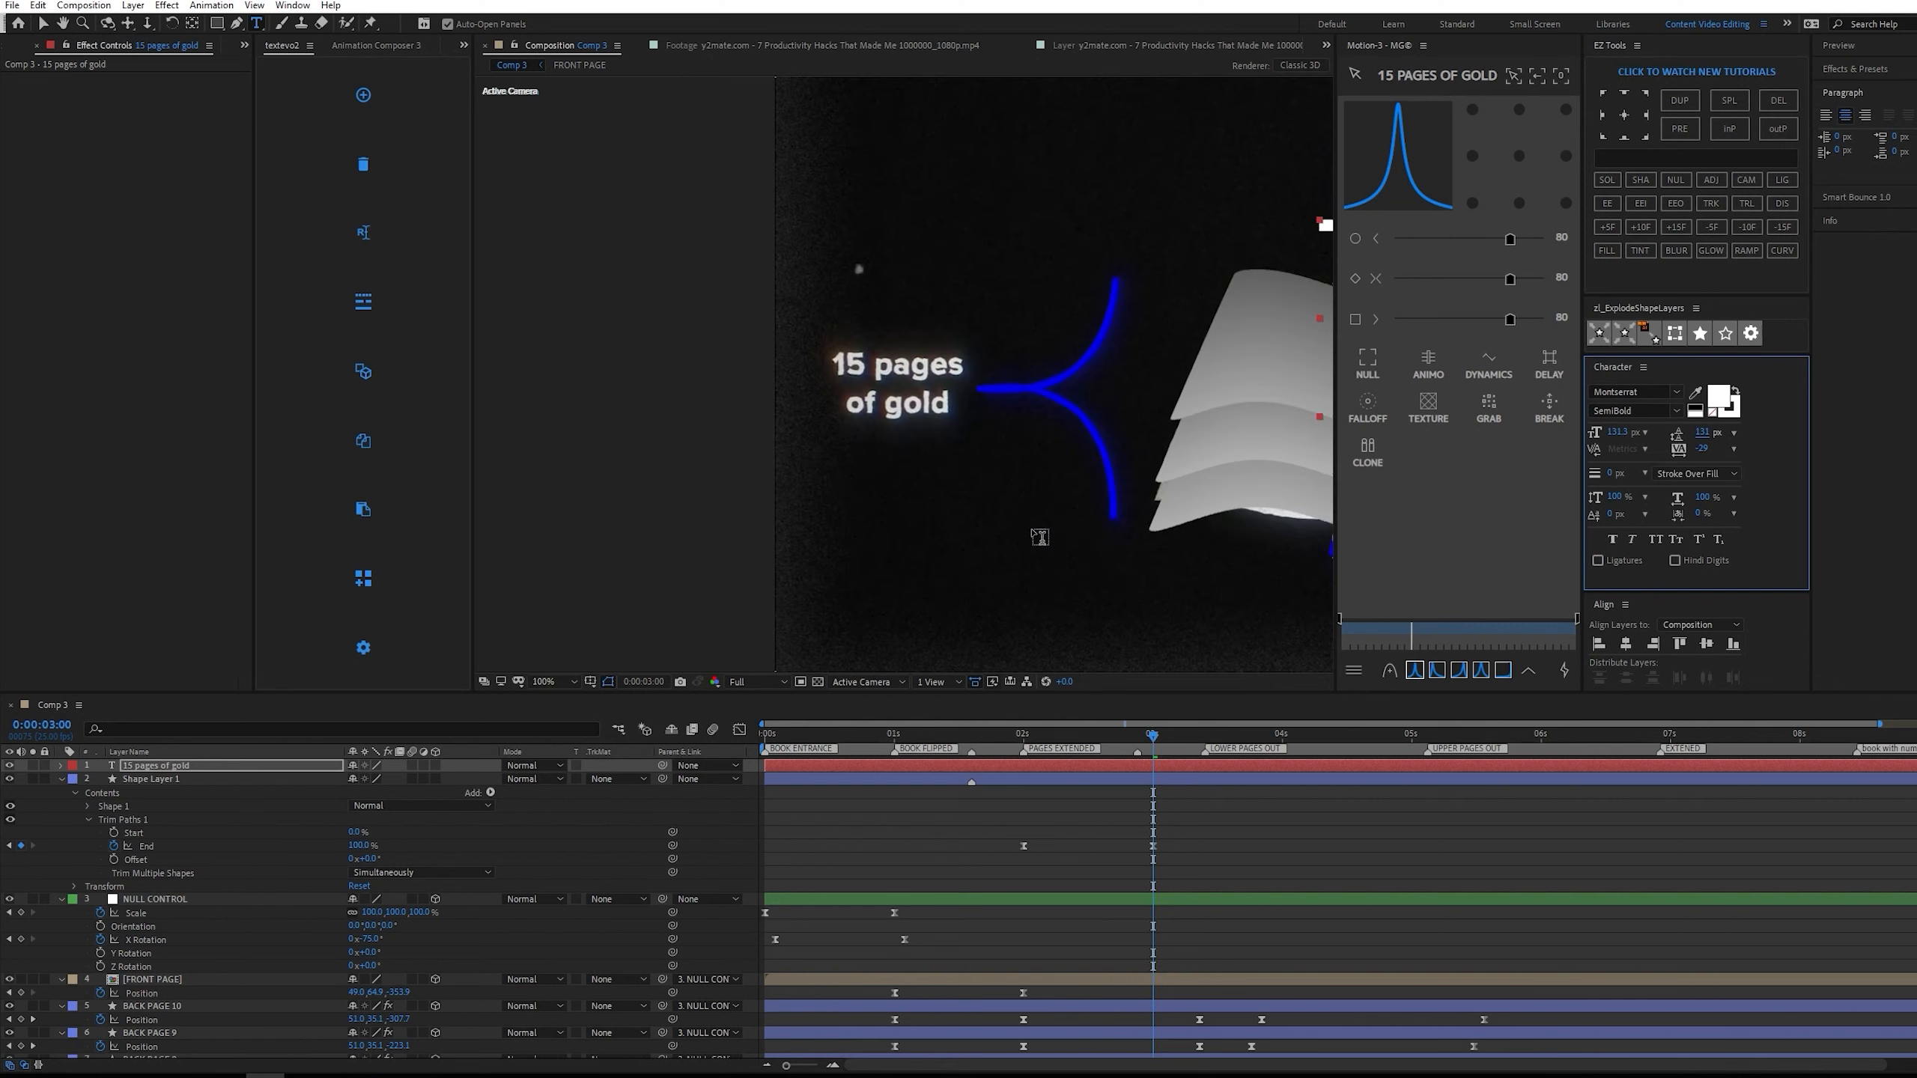
drag(1100, 459, 943, 426)
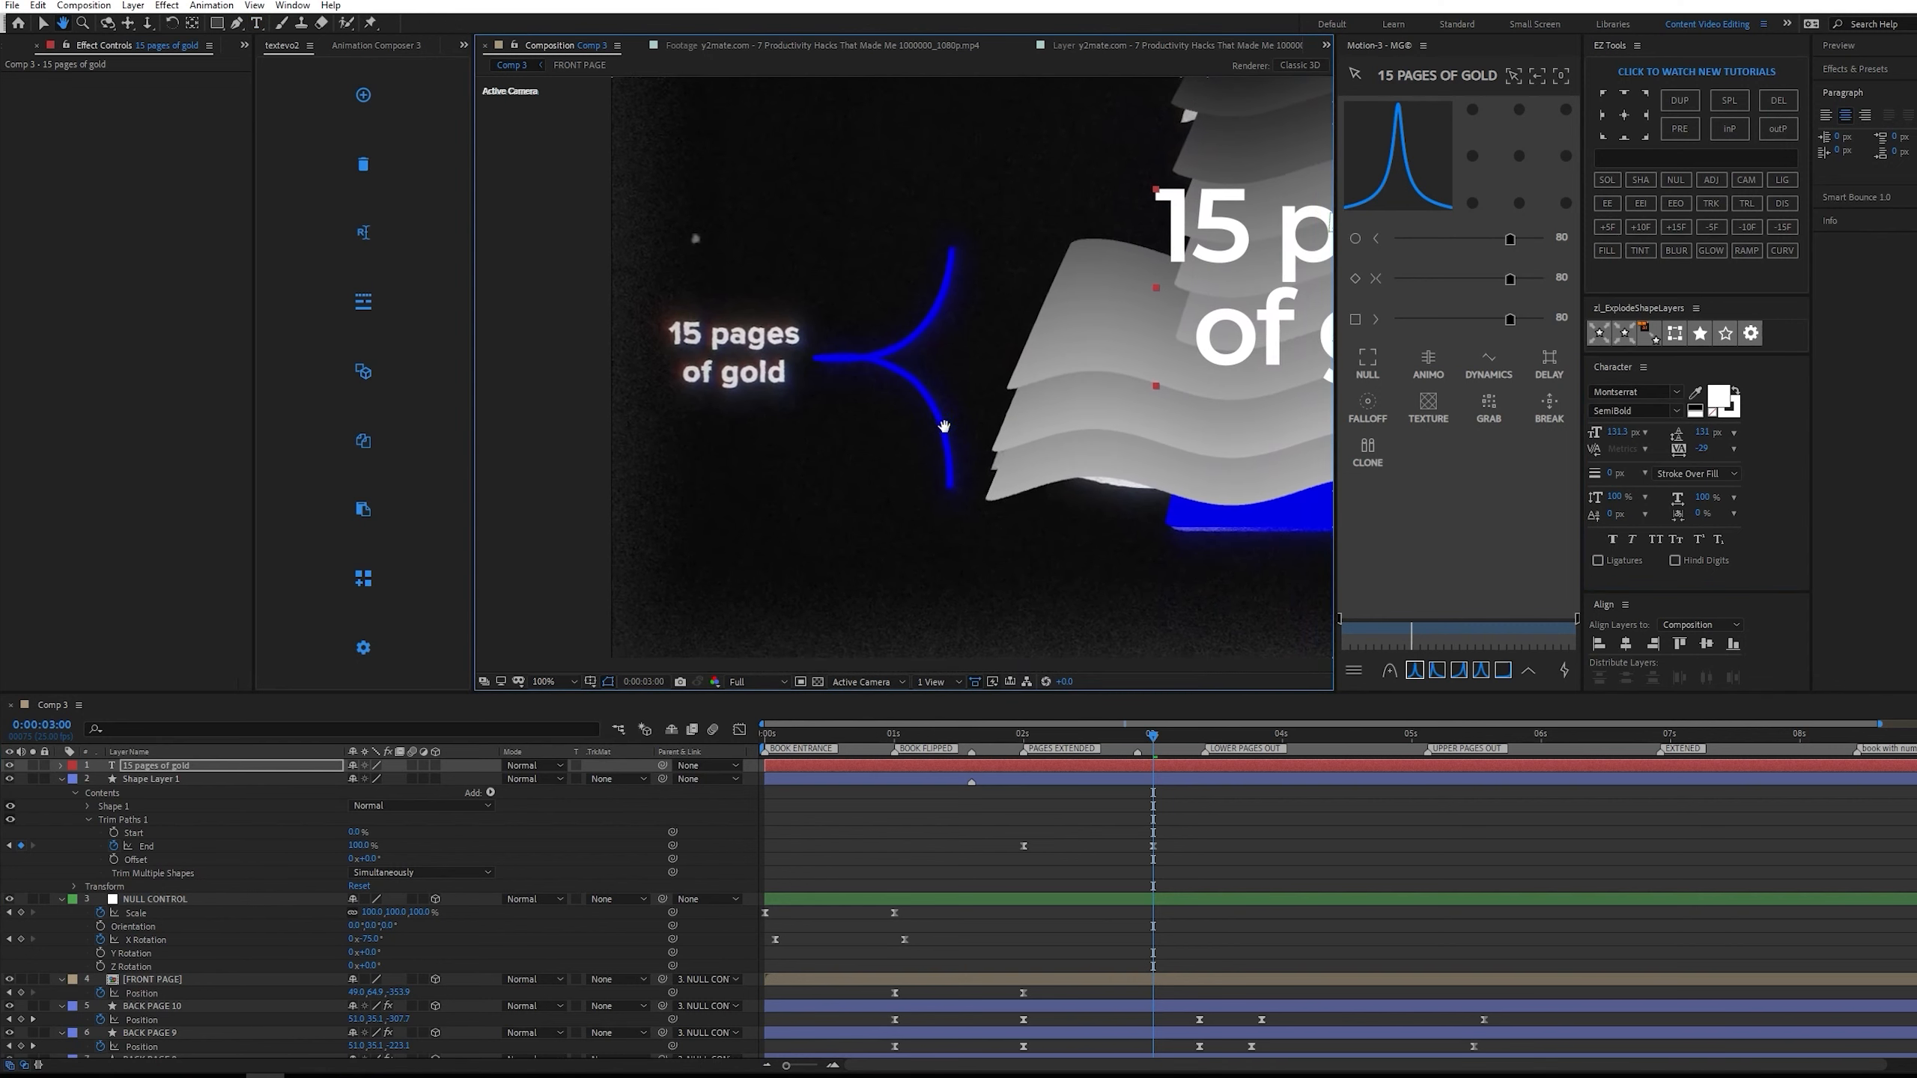
Scale the "15 pages of gold" text layer down to 41%.
click(1171, 768)
key(s)
drag(395, 779, 763, 552)
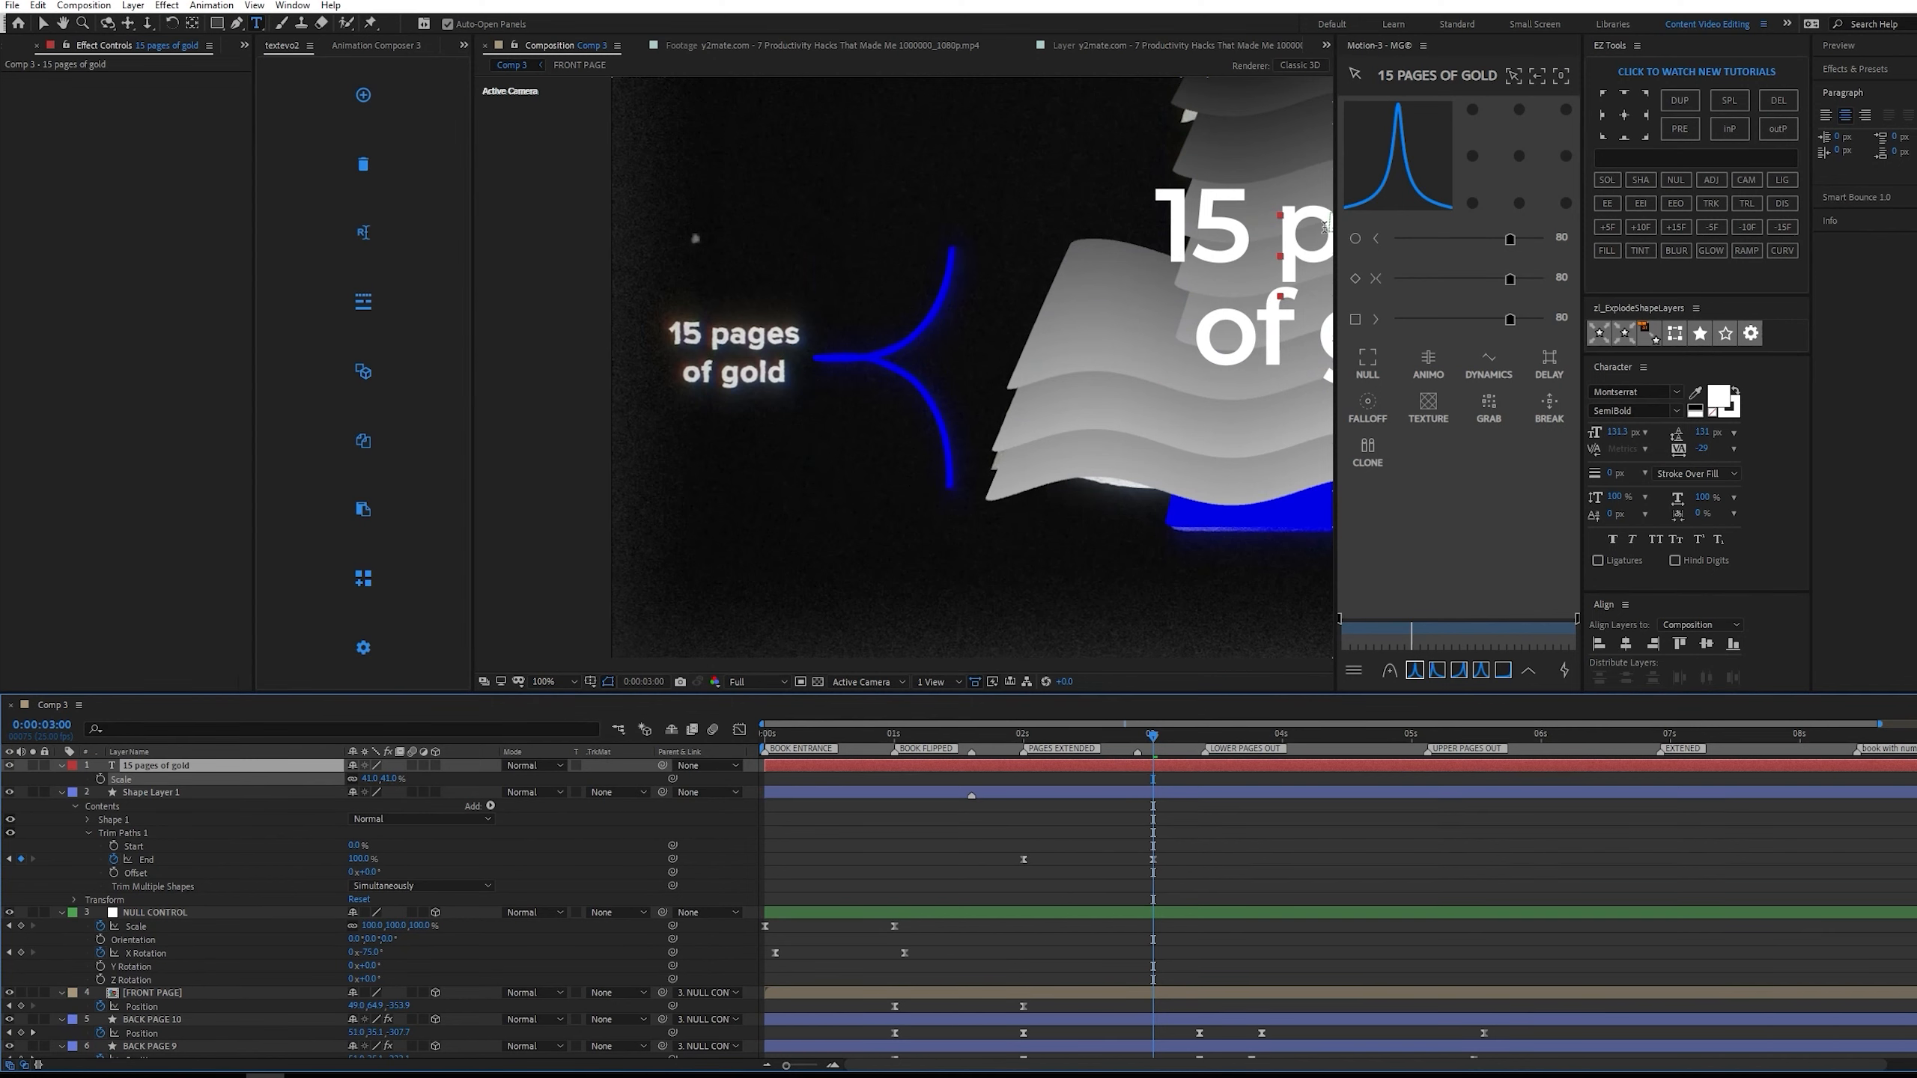
Lower the preview resolution to Third and move the text onto the reference label beside the bracket.
key(v)
click(755, 681)
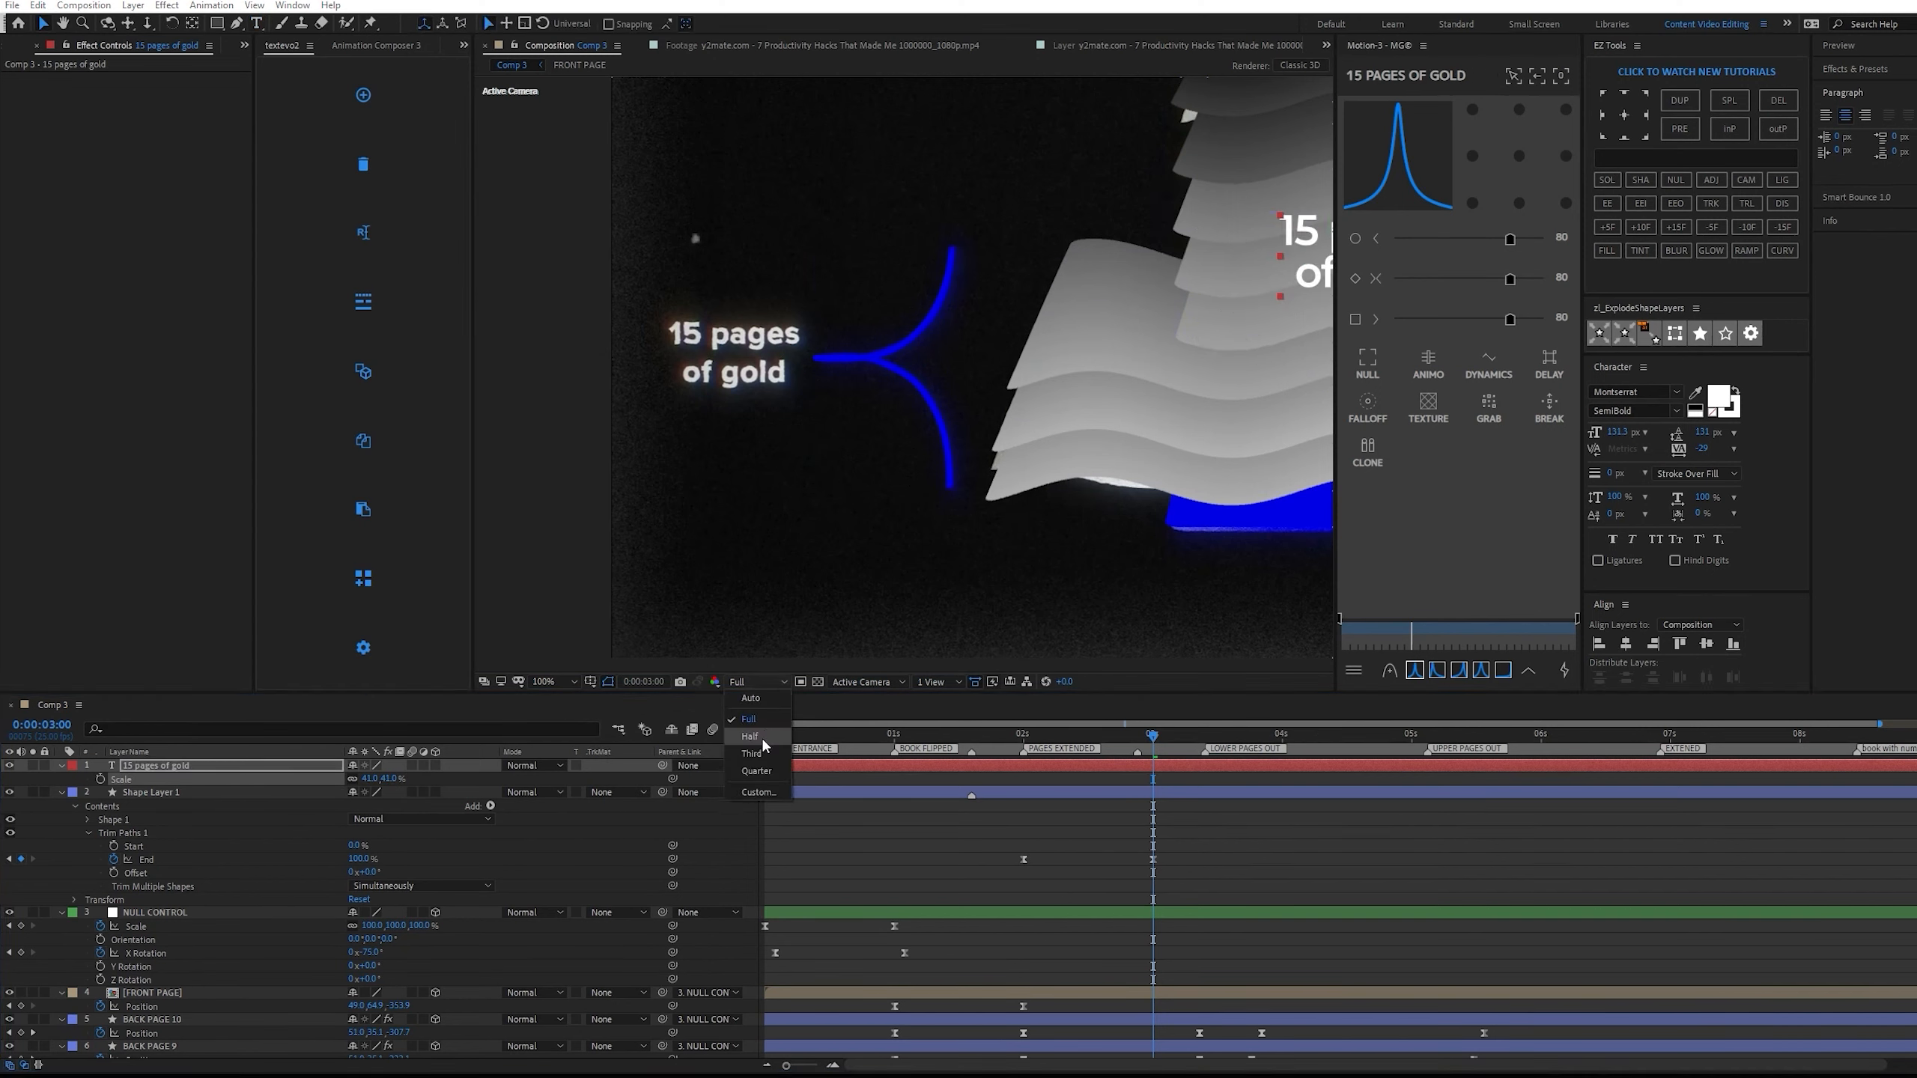
click(755, 746)
drag(1312, 260, 689, 345)
scroll(734, 364, up, 1)
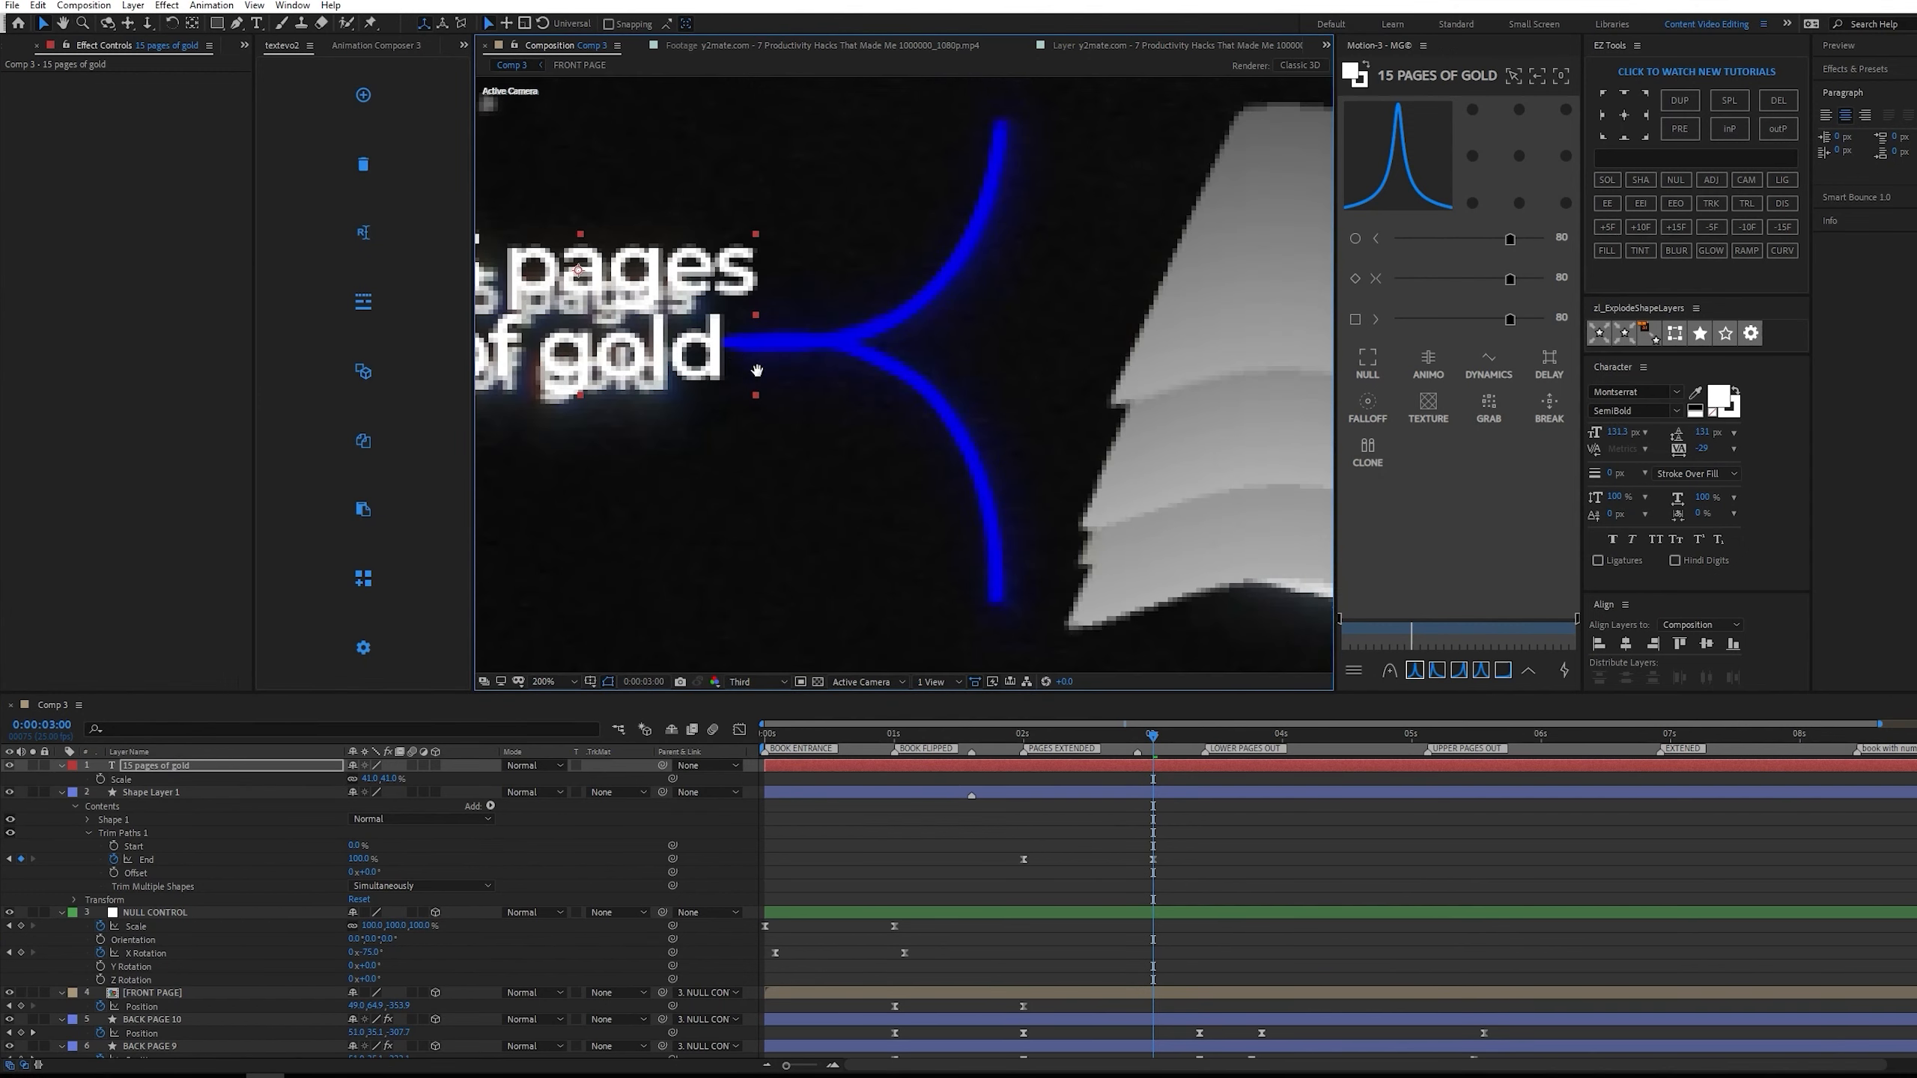
Refine the text layer's scale to 32.2% and align it over the reference lettering.
drag(641, 416, 992, 454)
click(396, 778)
text(27)
key(Return)
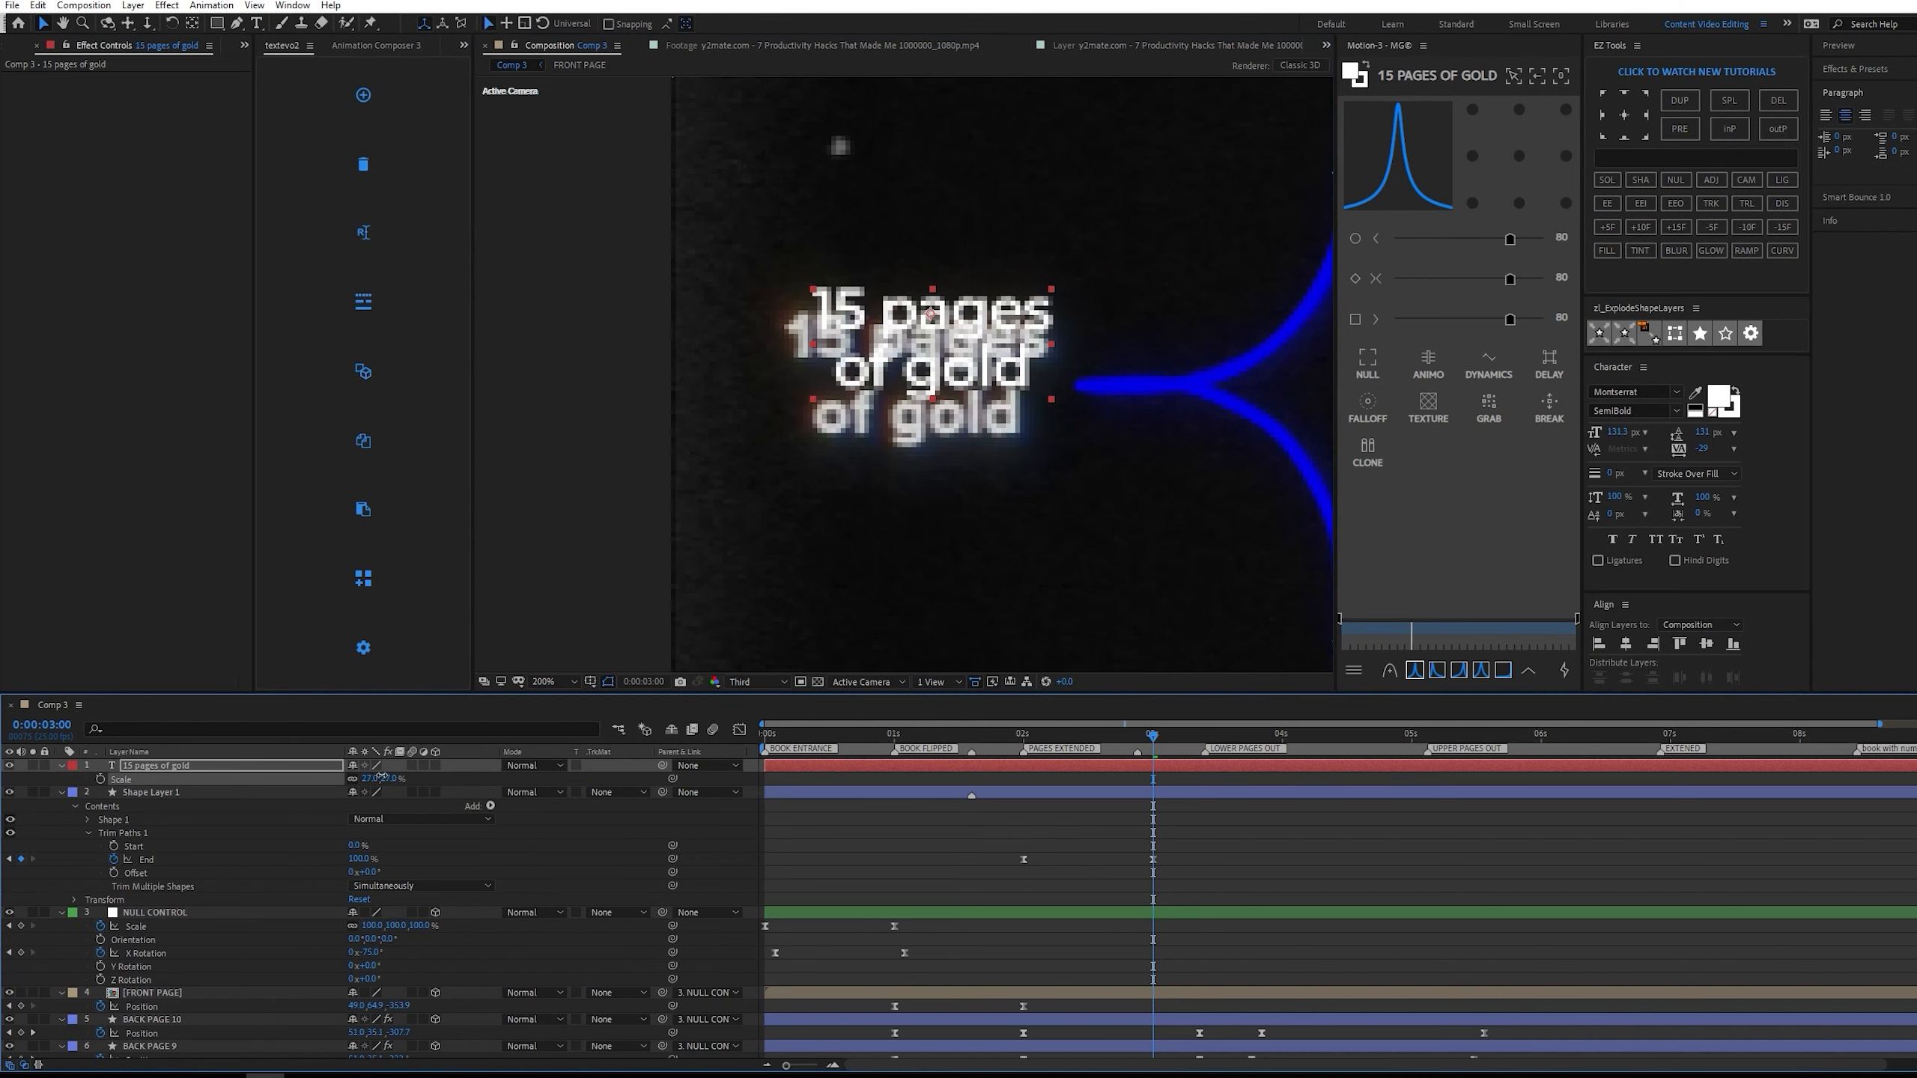
drag(920, 406, 925, 402)
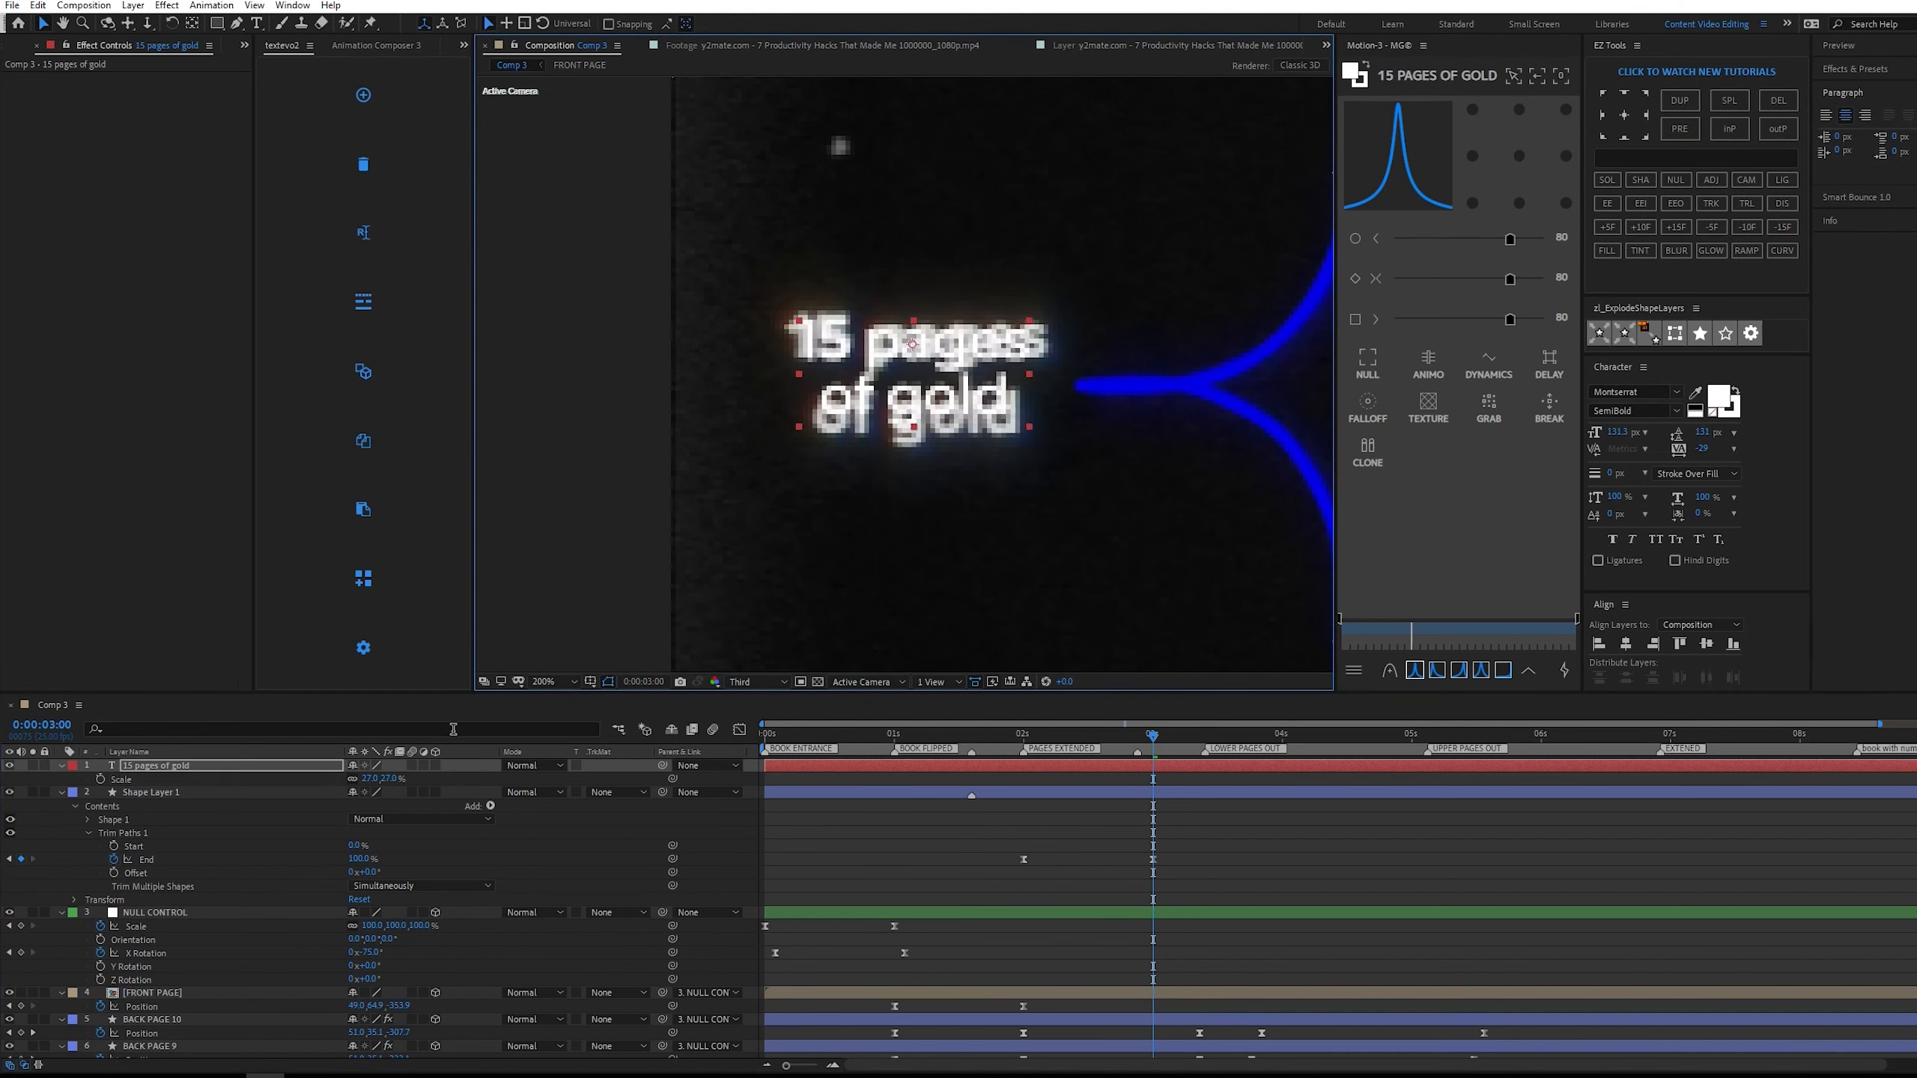
drag(390, 780, 429, 771)
drag(950, 427, 953, 425)
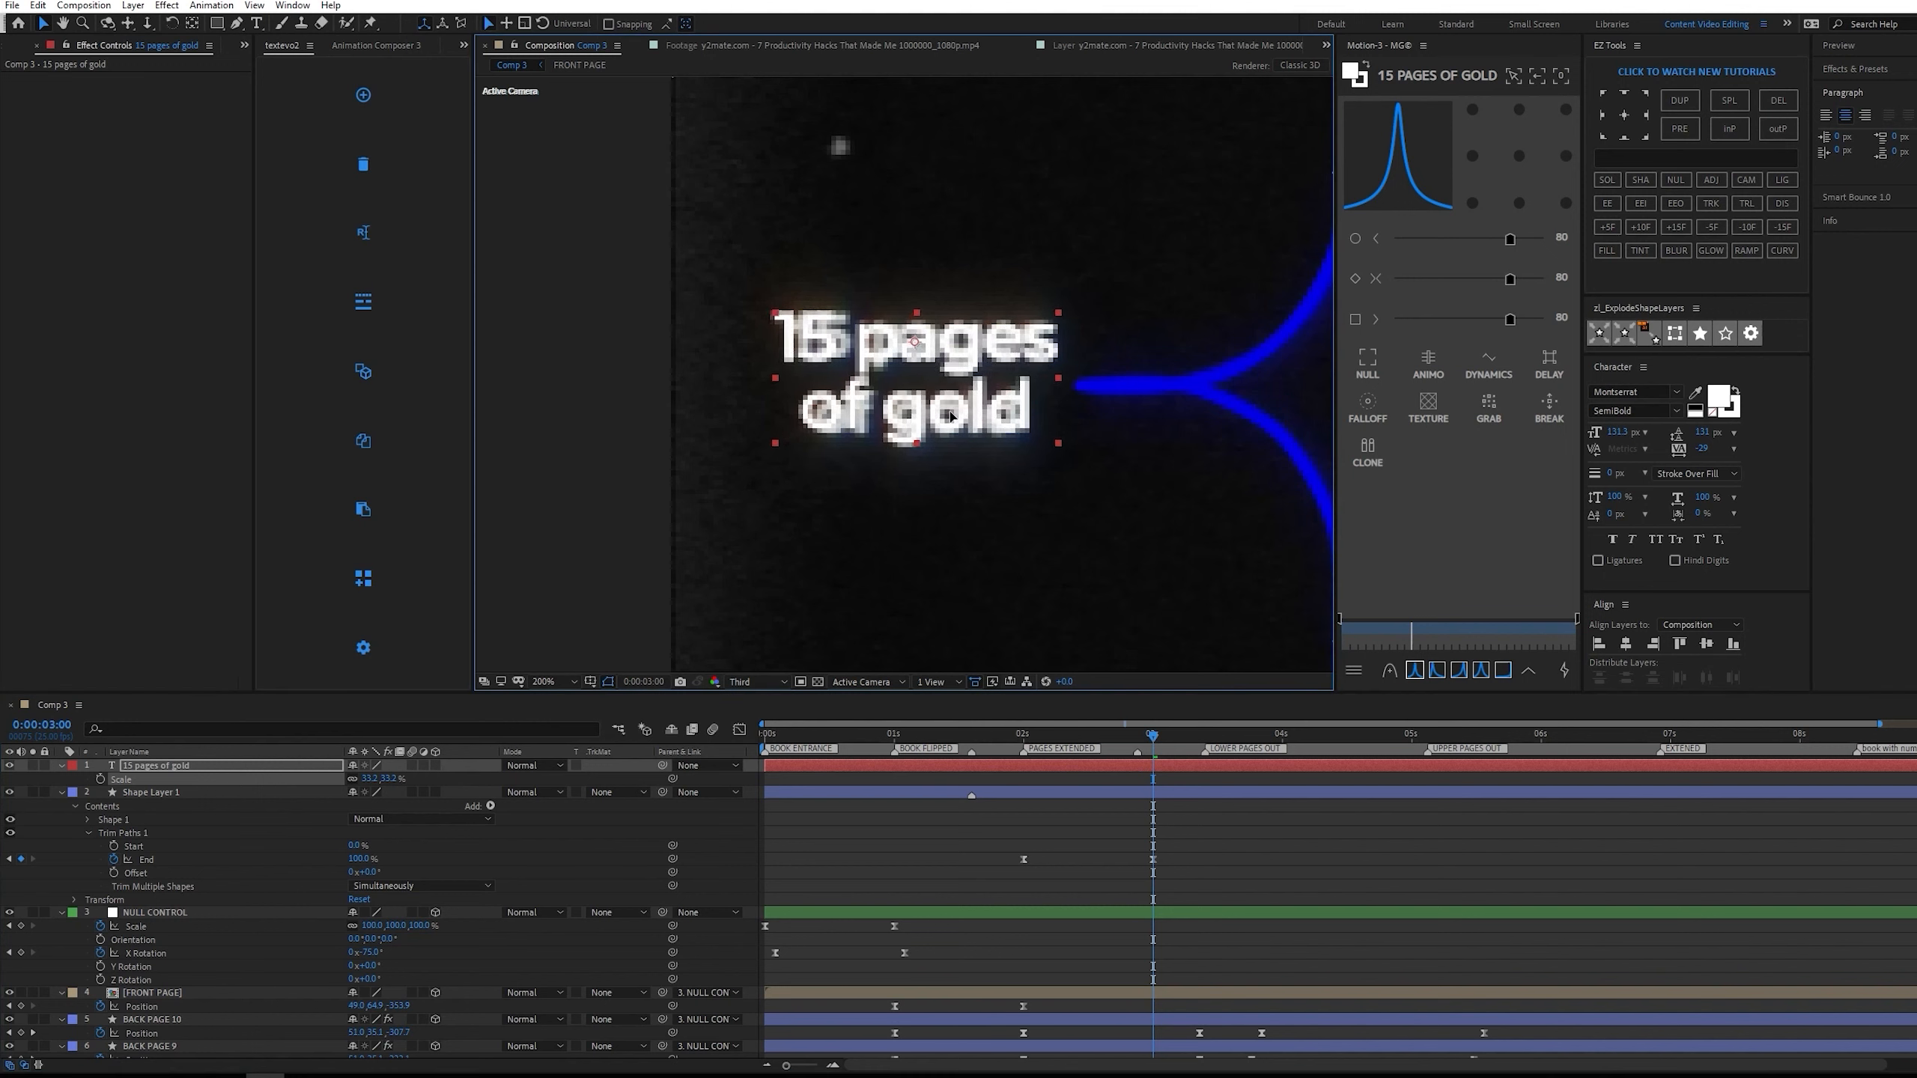
drag(385, 783, 374, 779)
Change the text's Montserrat font style to ExtraBold and deselect the layer.
click(1675, 411)
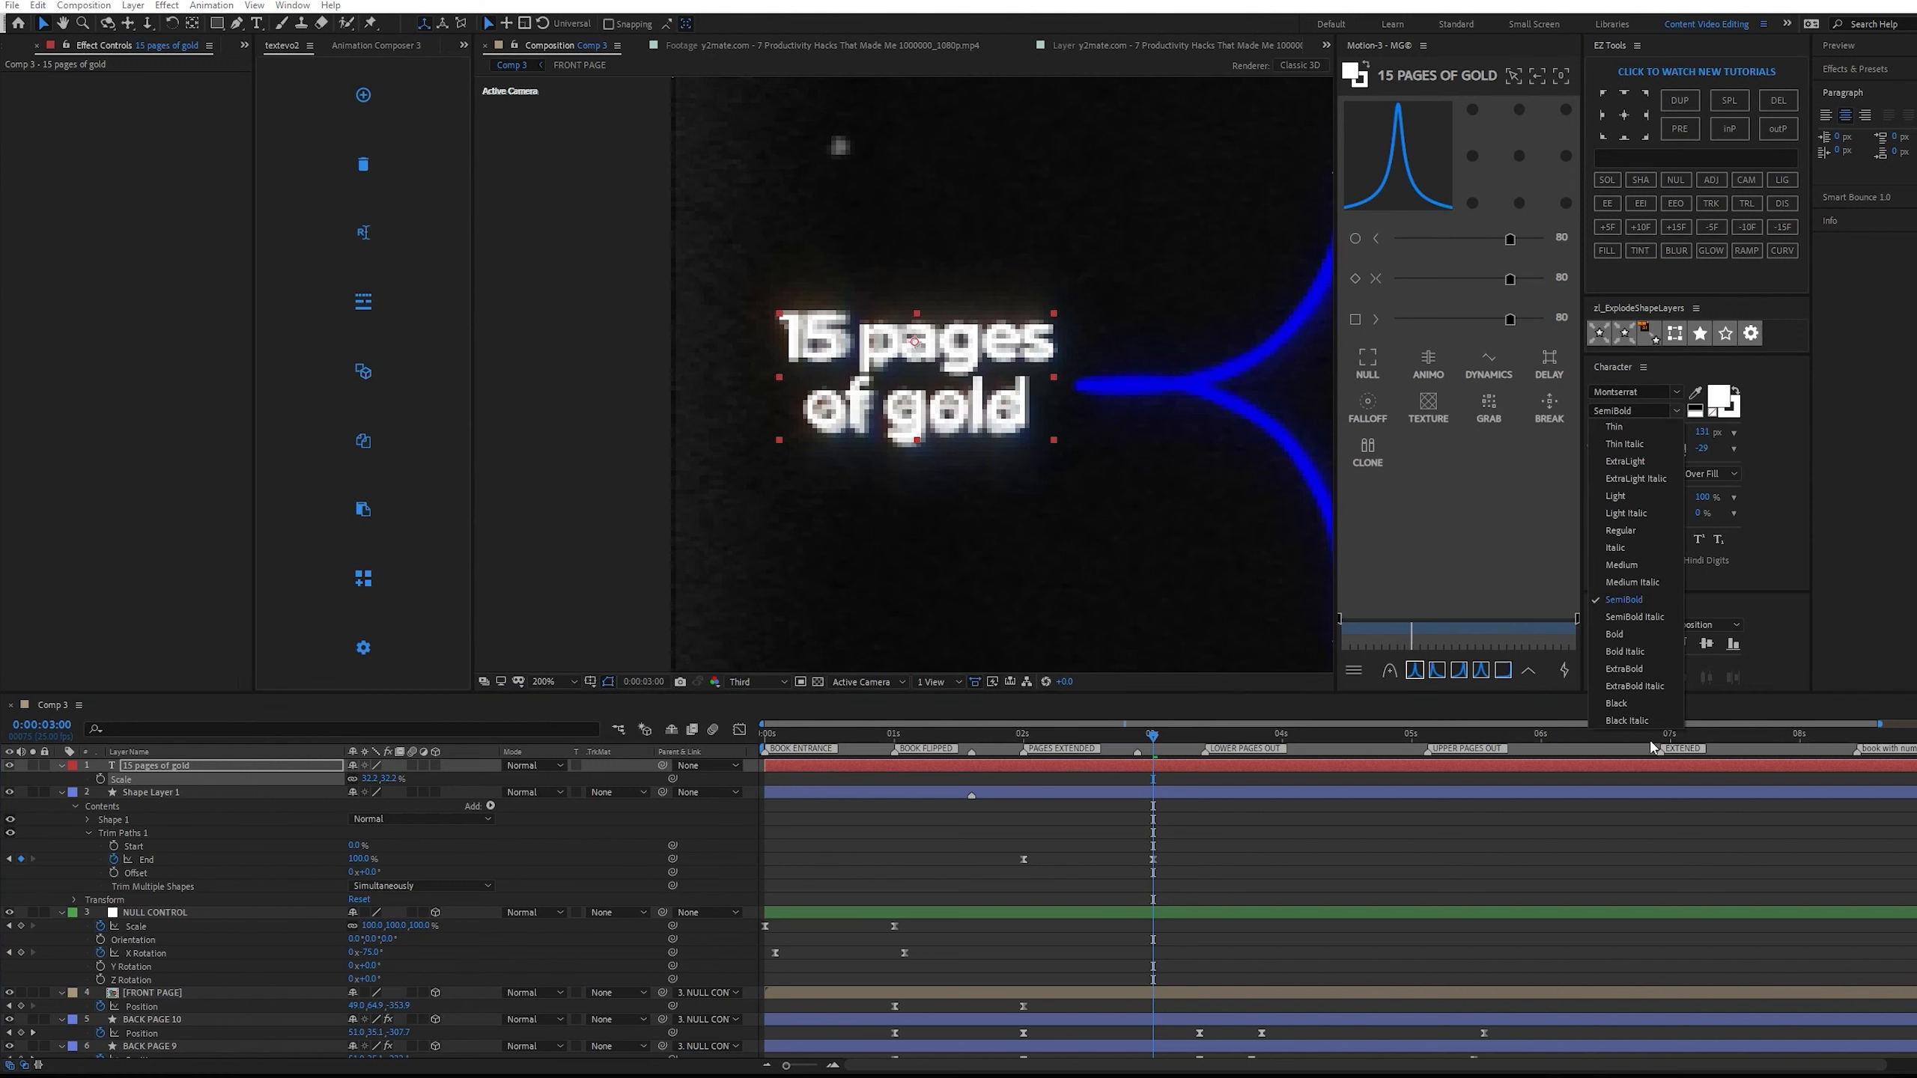
click(1642, 669)
click(1147, 830)
click(183, 810)
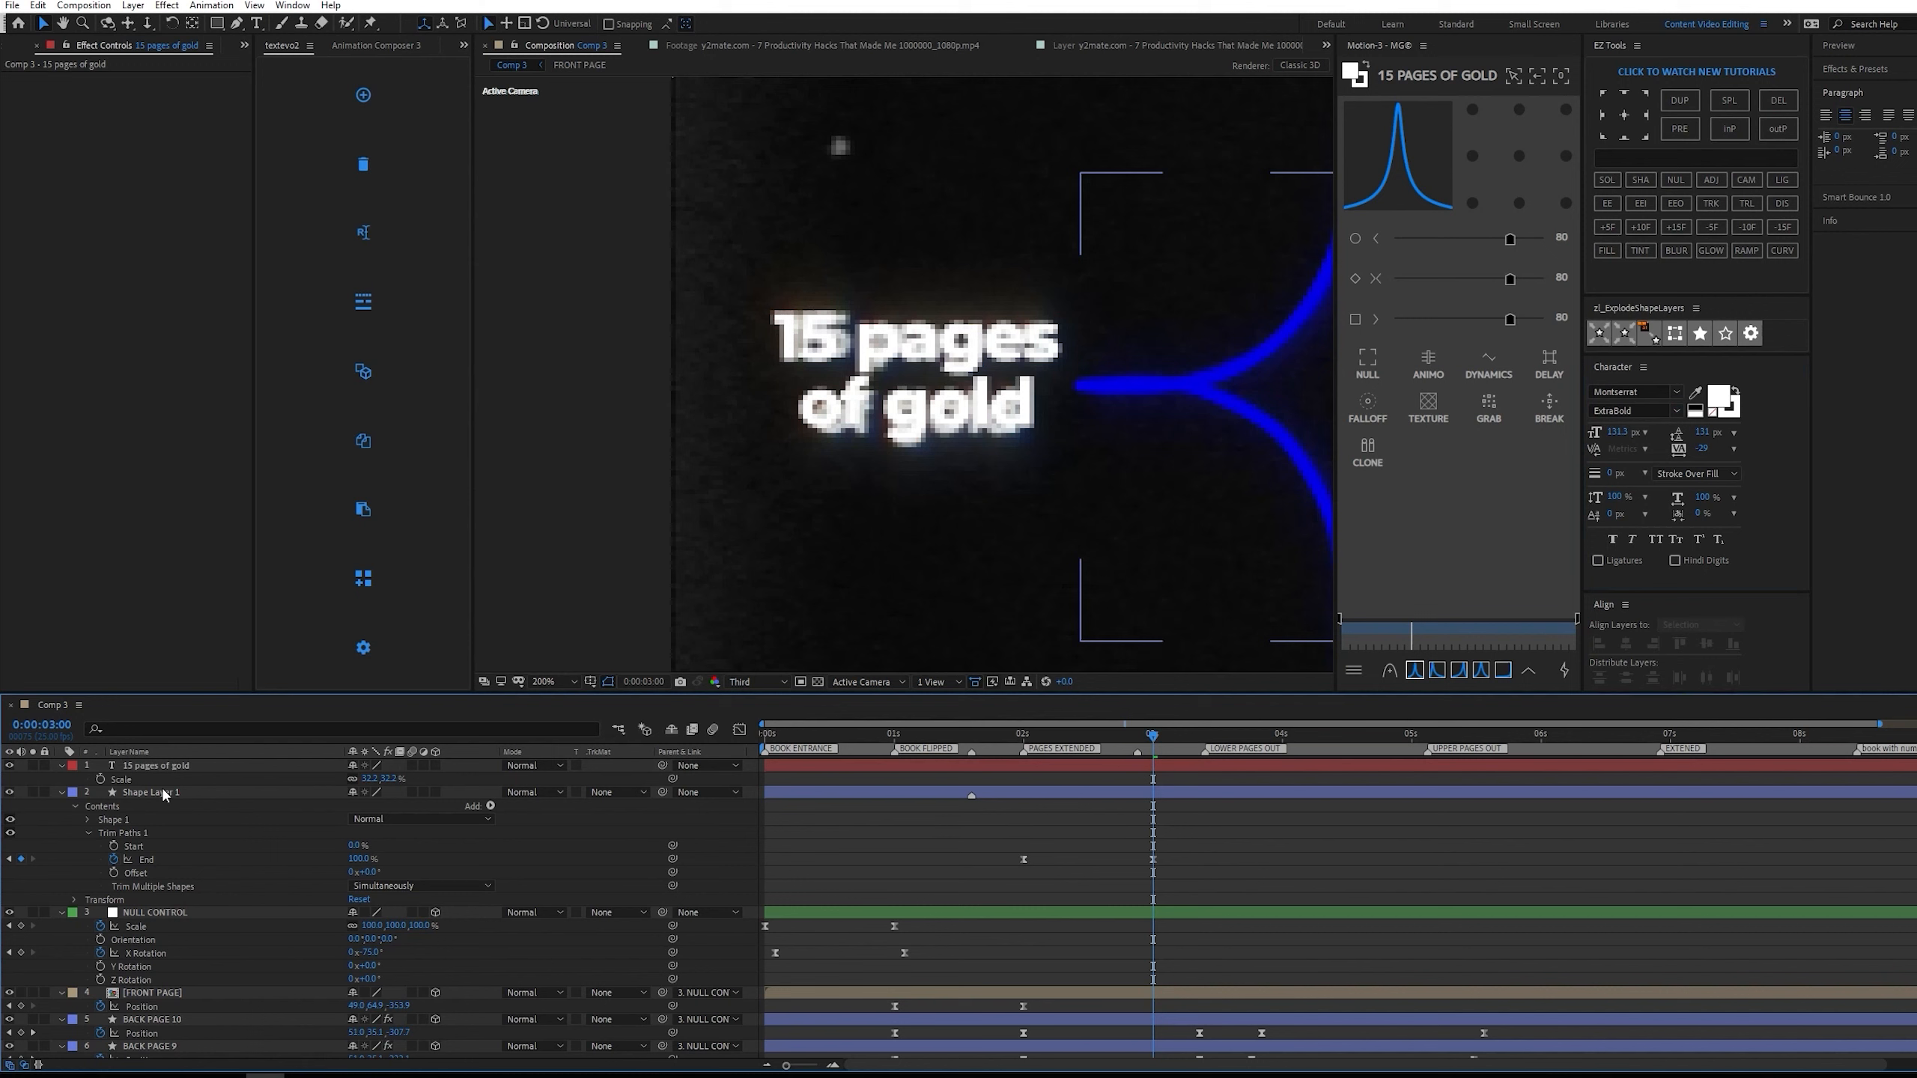
Apply the TextEvo animation to the "15 pages of gold" text layer with its first keyframe at 0:00:01:15.
click(974, 734)
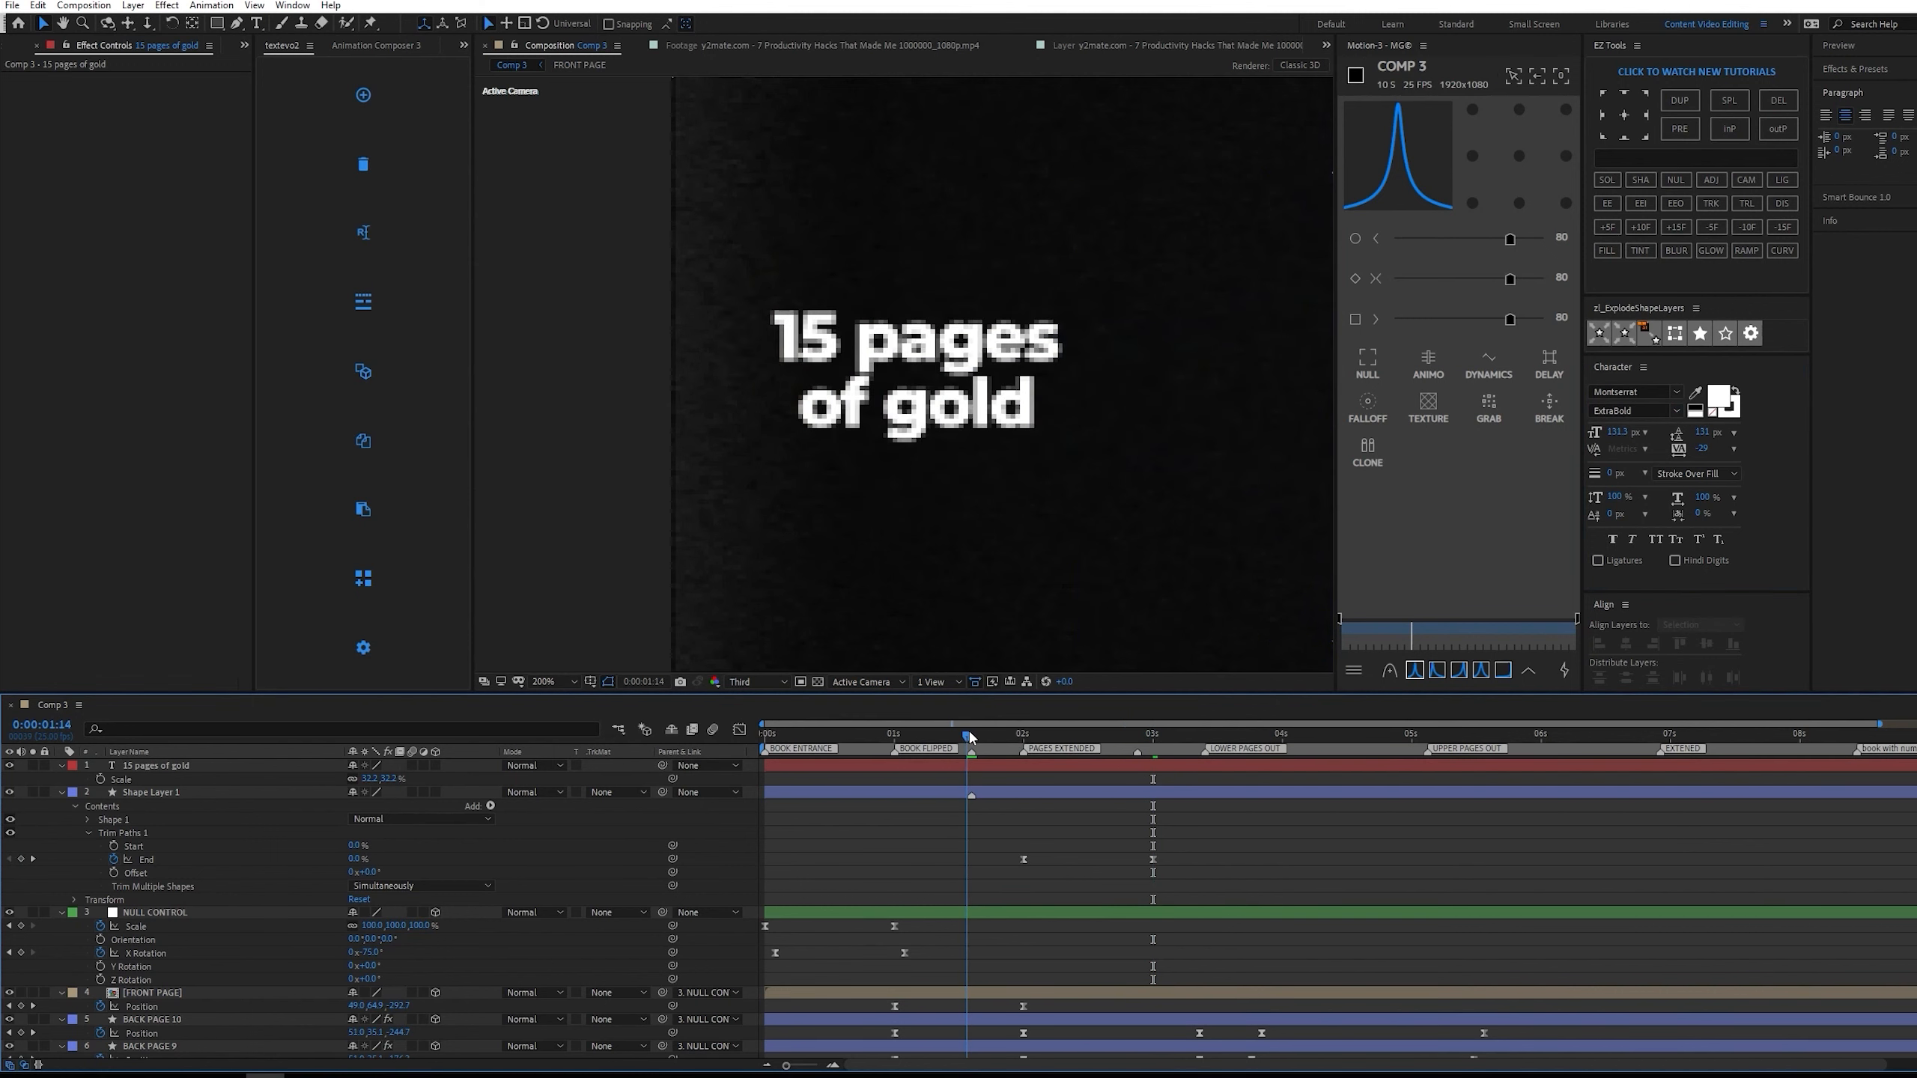
click(993, 762)
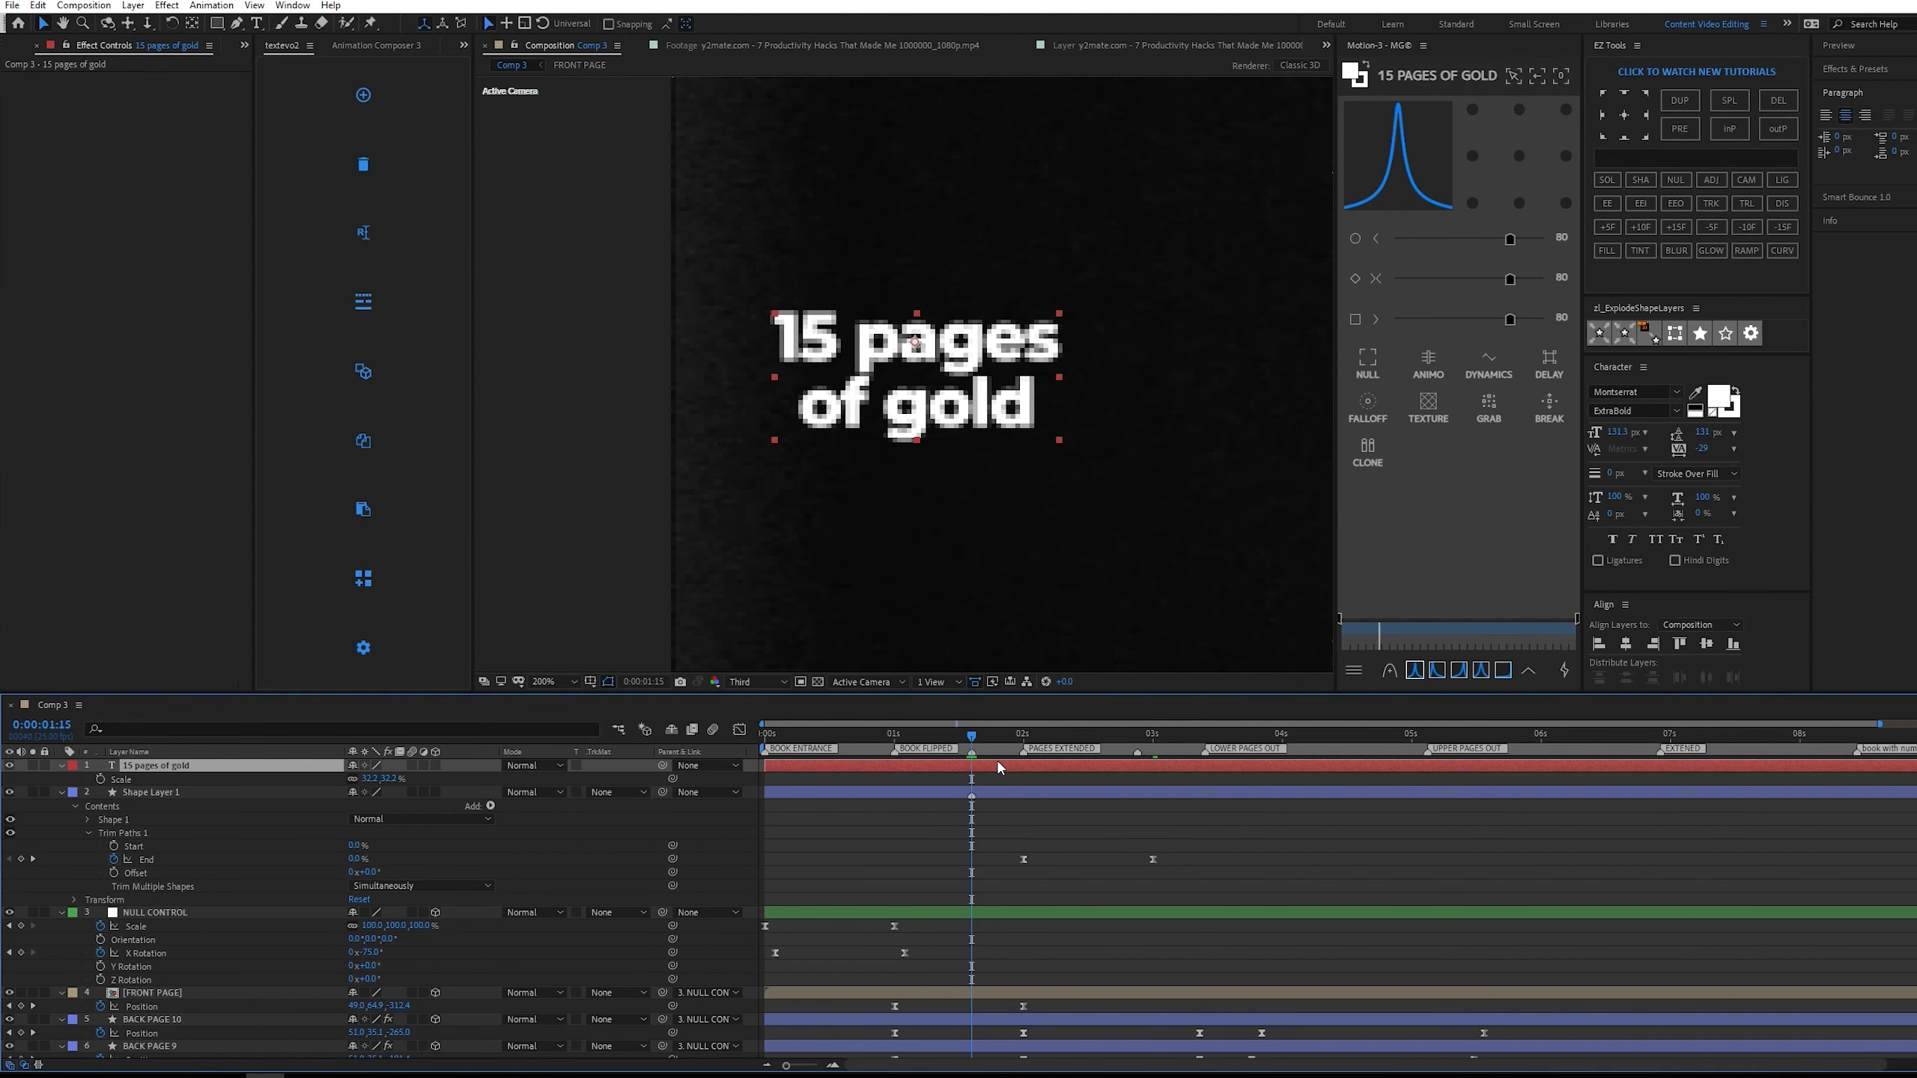
mouse_move(979, 739)
mouse_down()
mouse_move(1132, 726)
mouse_move(972, 731)
mouse_up()
click(9, 766)
click(8, 766)
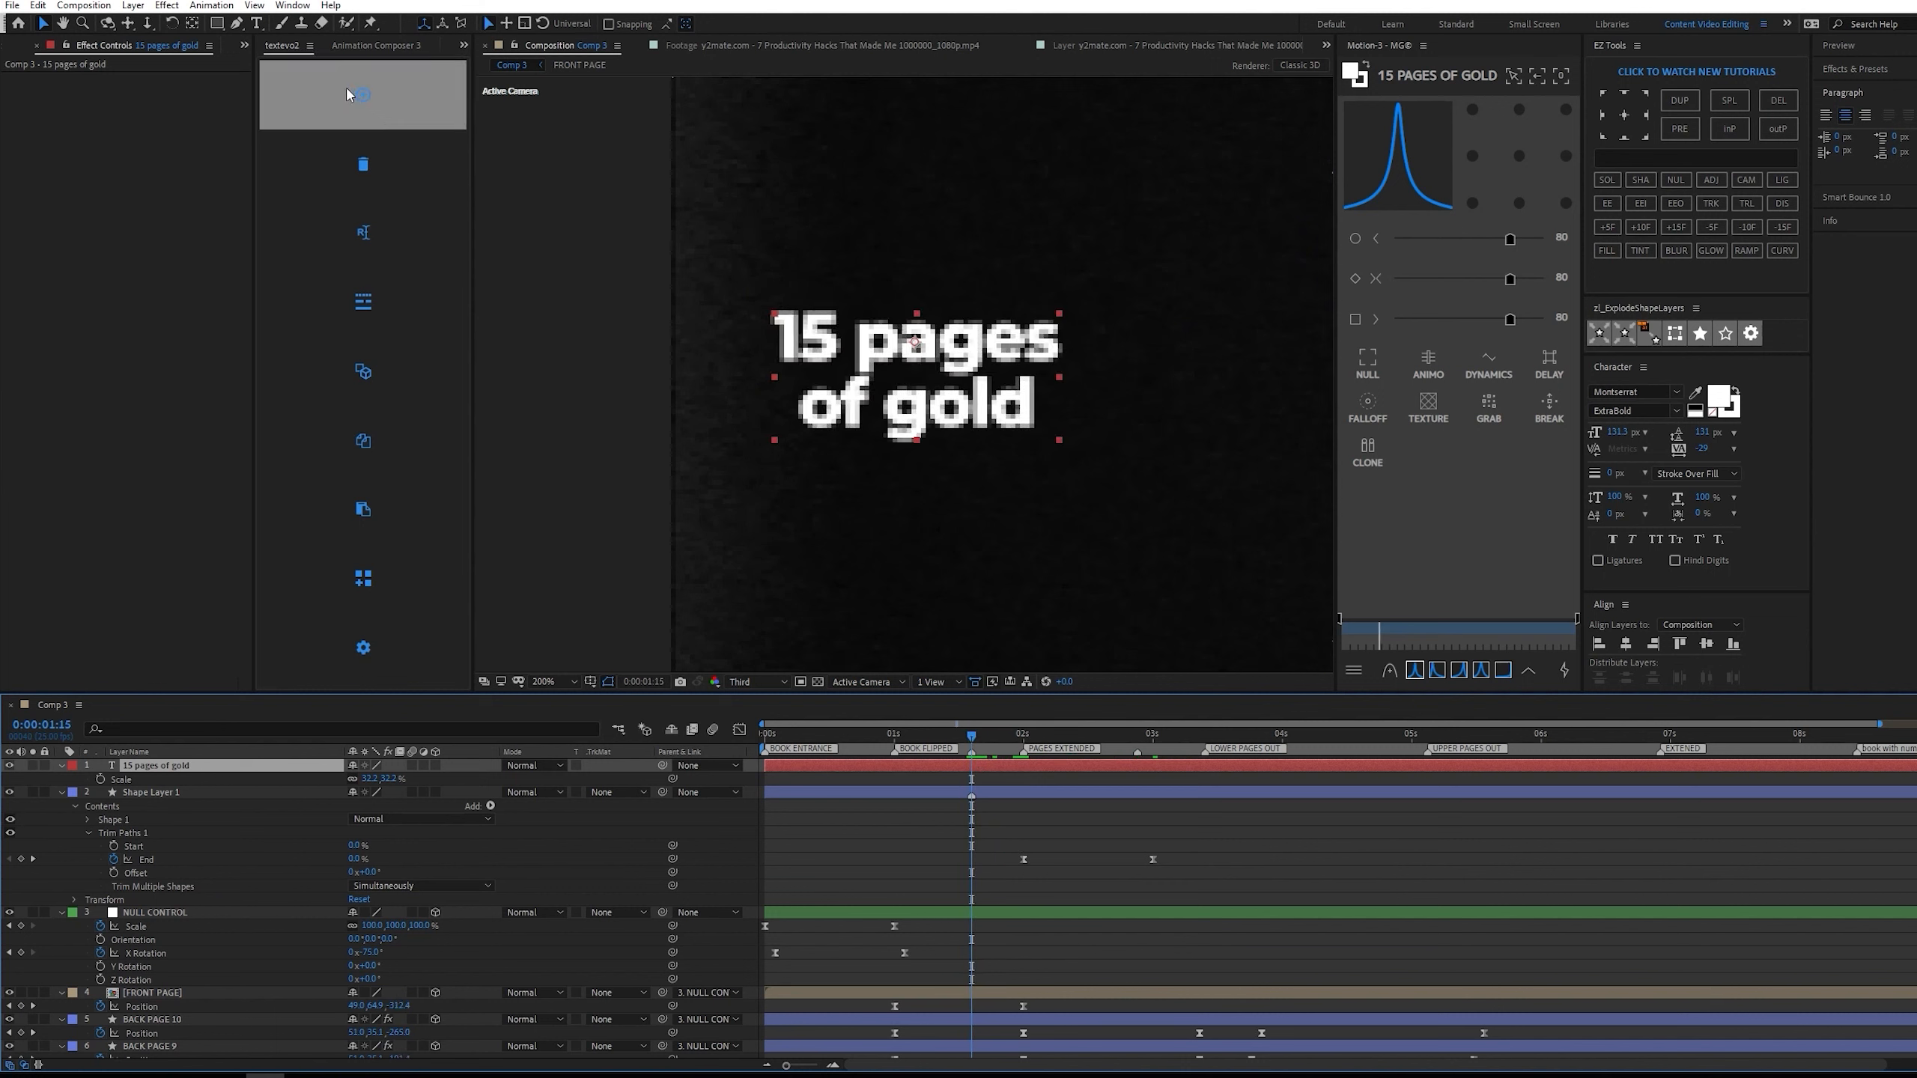
click(377, 88)
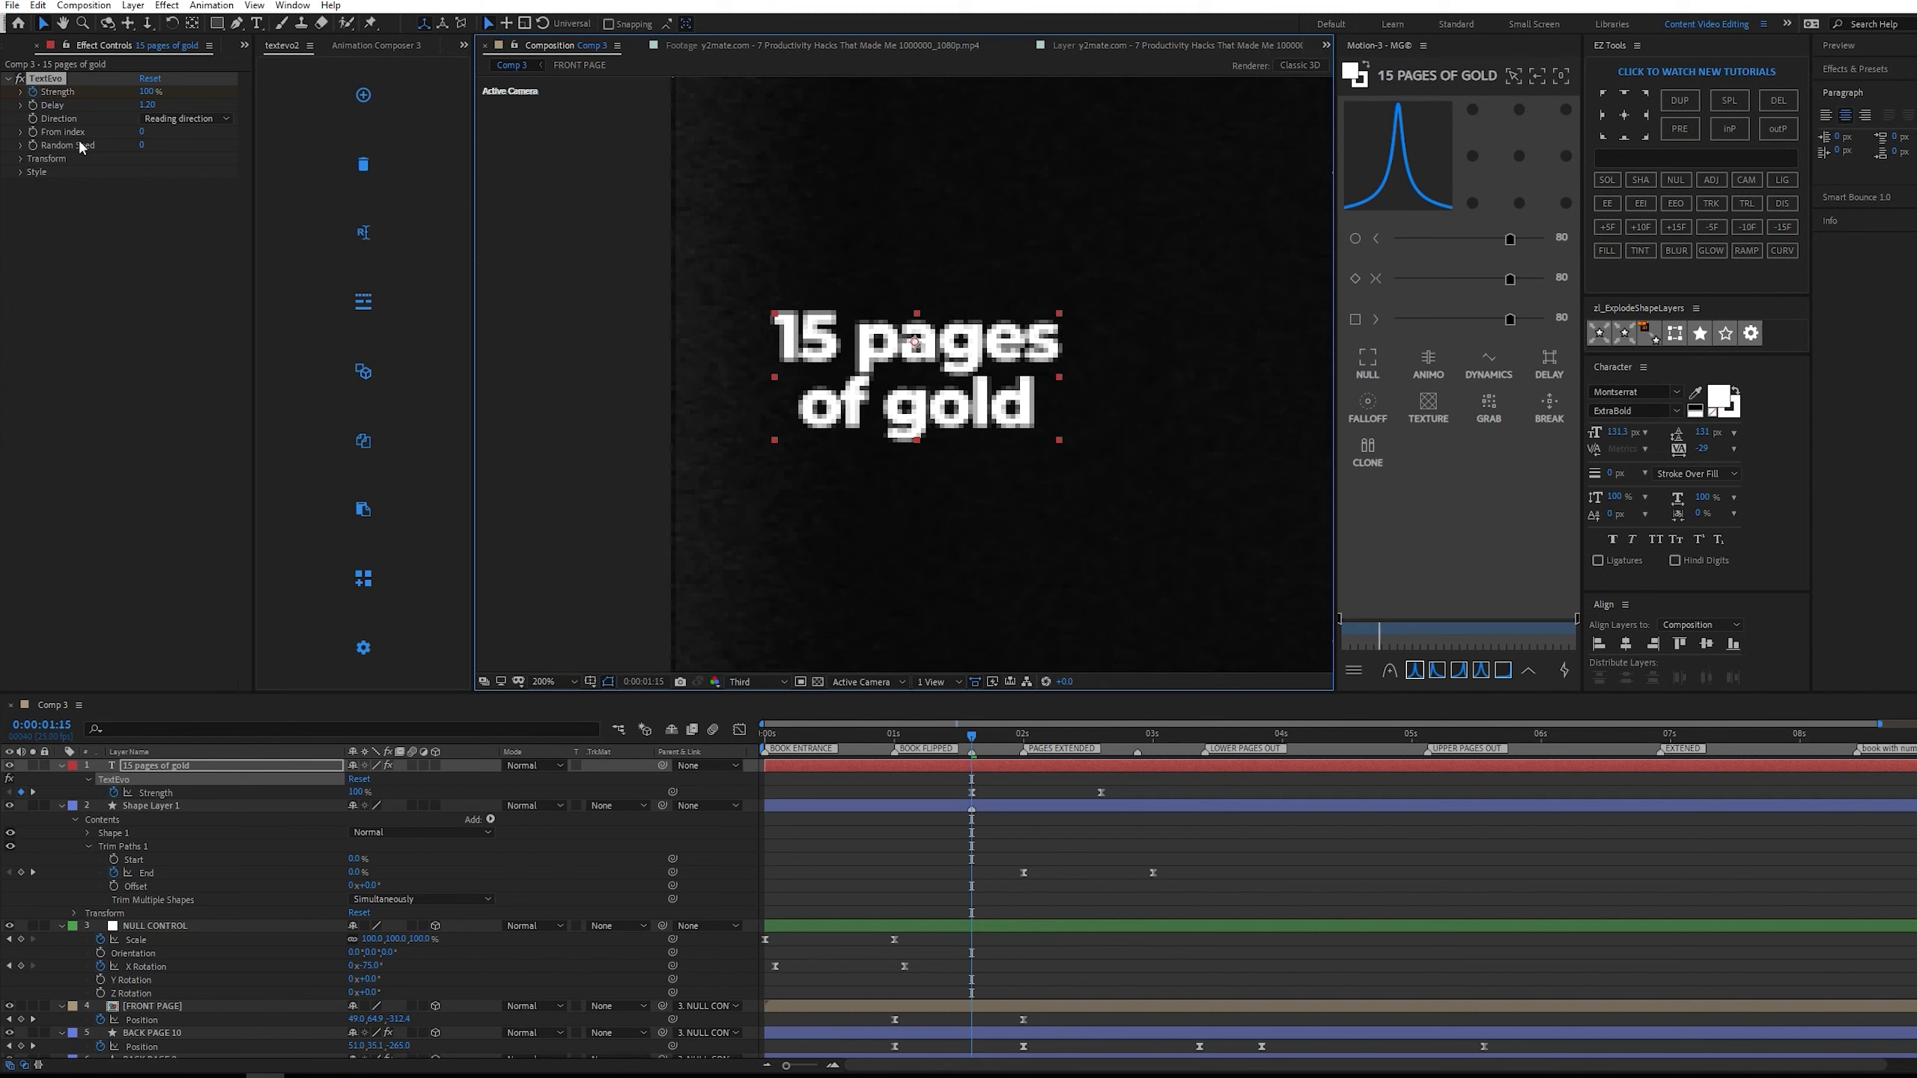
Set the TextEvo transform's anchor point Y to 40 and its opacity to 1%.
click(20, 158)
click(34, 172)
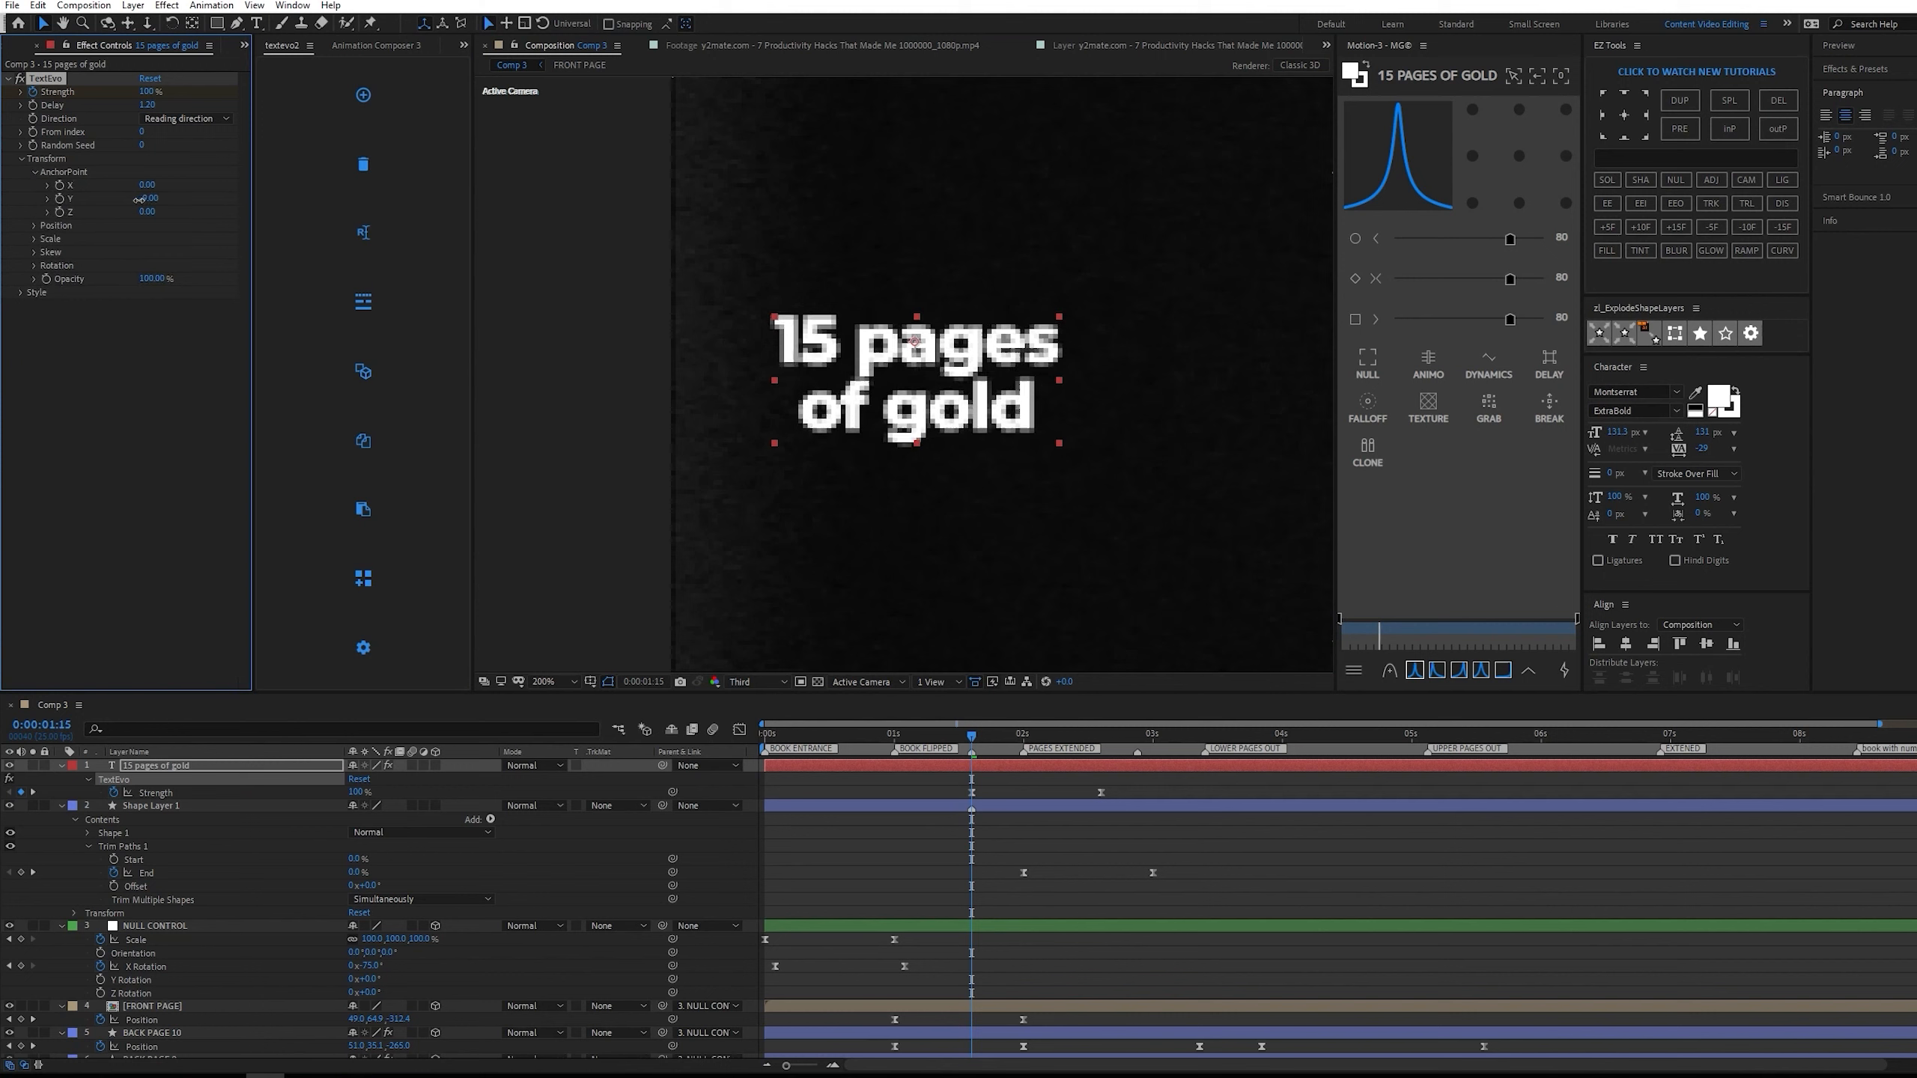
drag(146, 199, 178, 200)
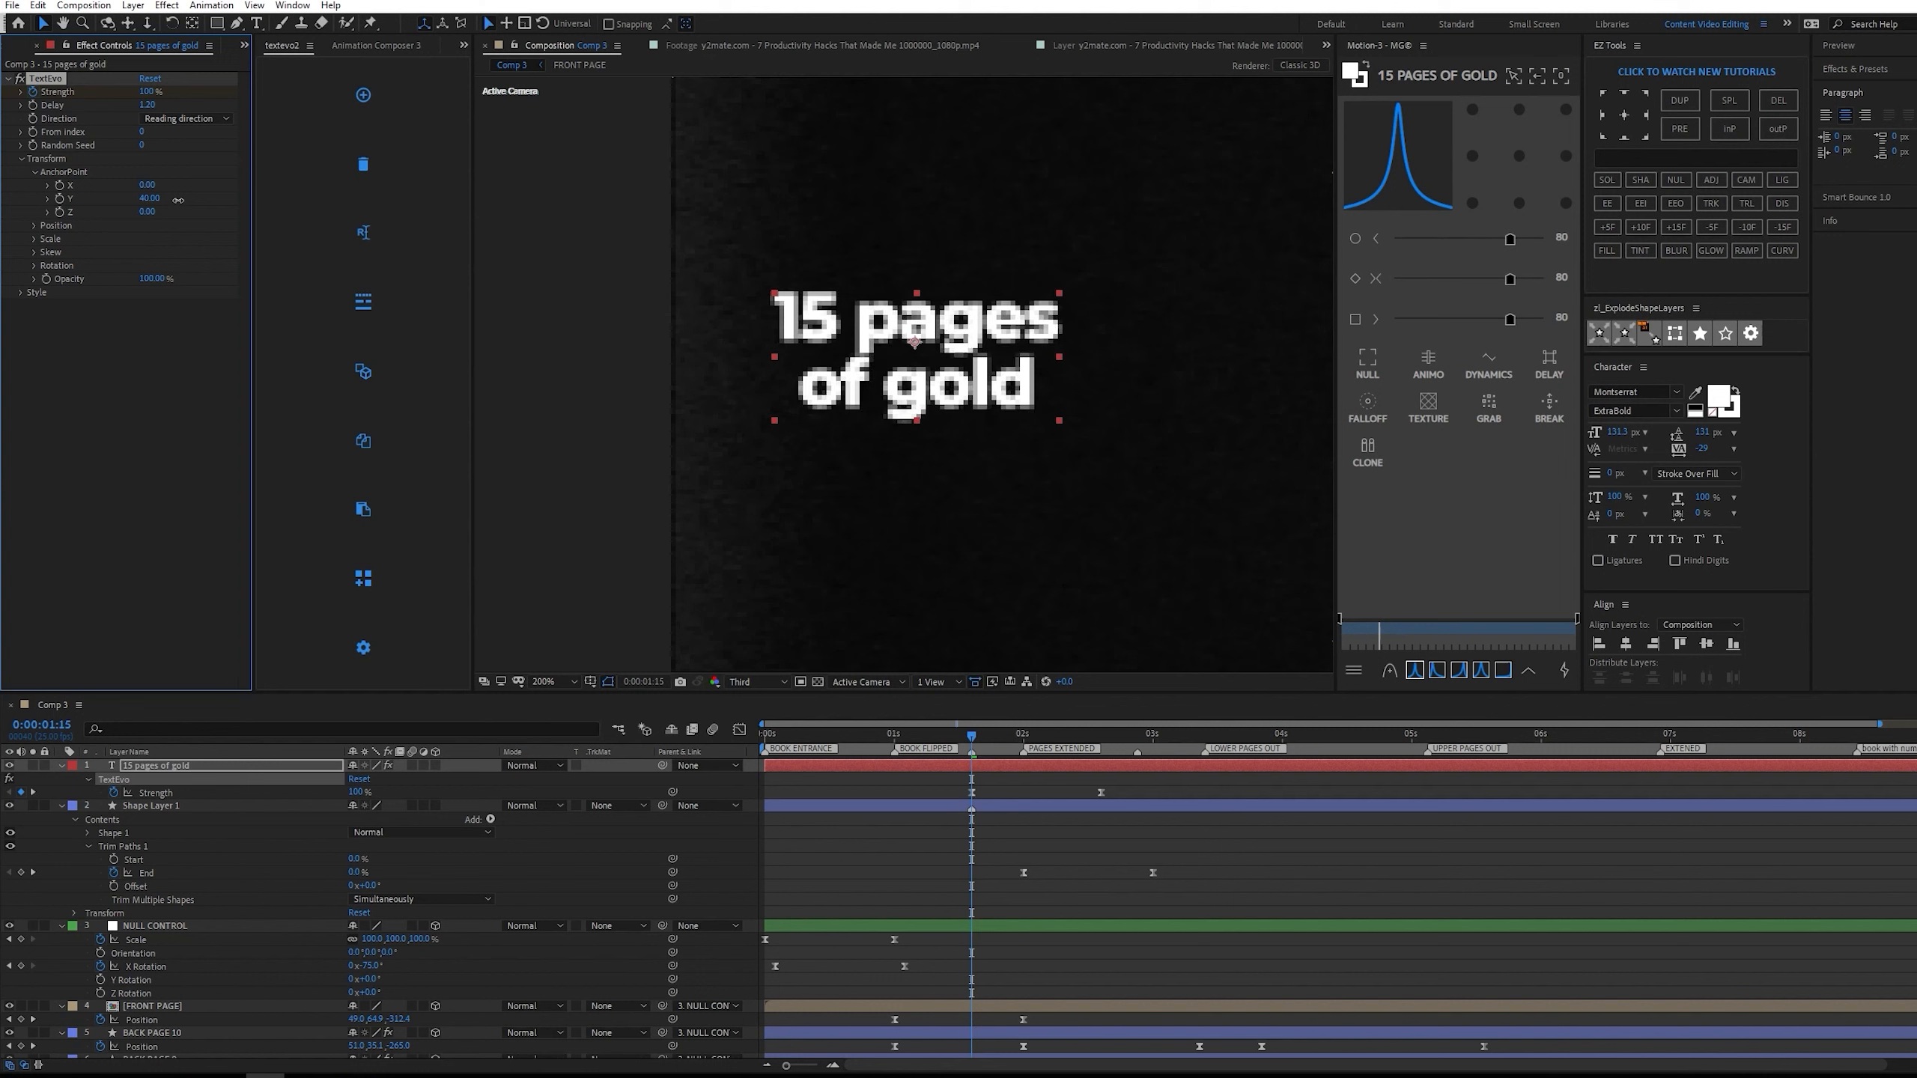
drag(83, 279, 49, 298)
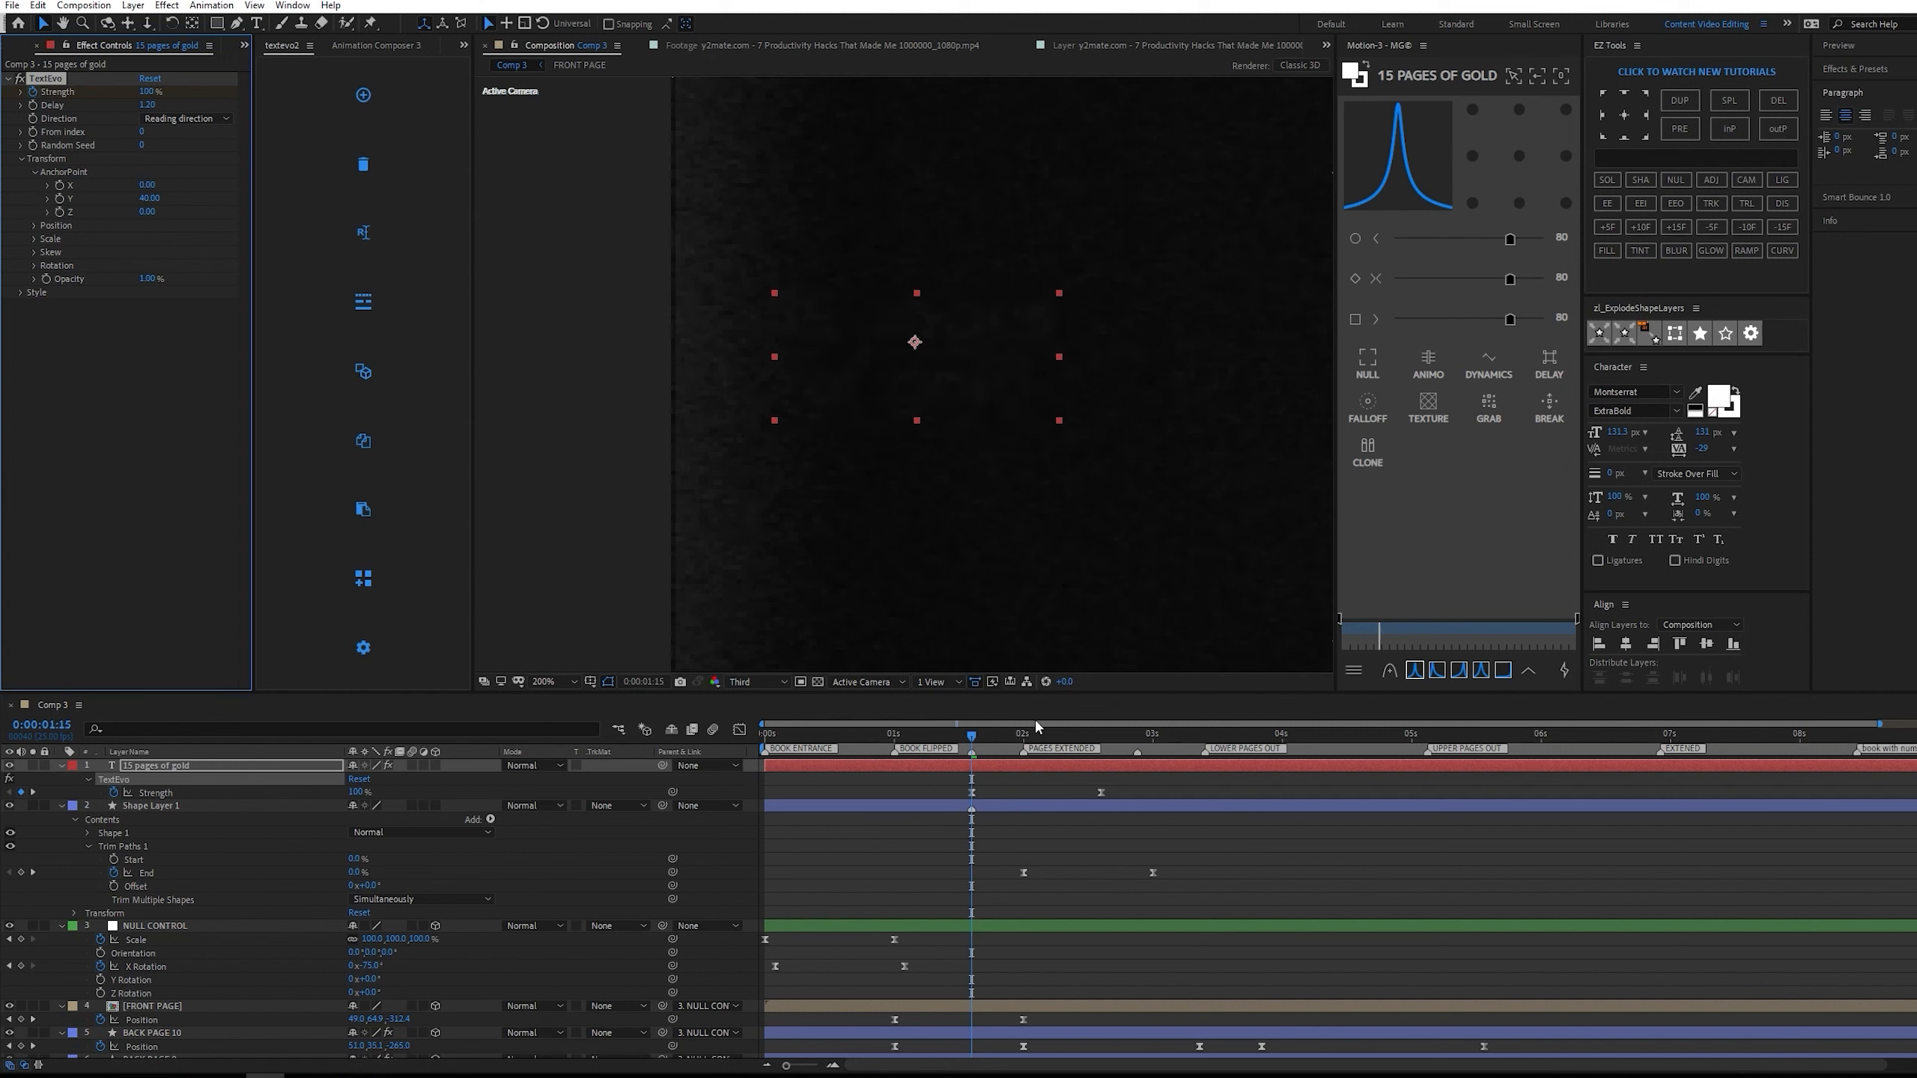
Move the text's final TextEvo Strength keyframe to just before the 3-second mark and preview the animation against the reference.
drag(1102, 792, 1137, 793)
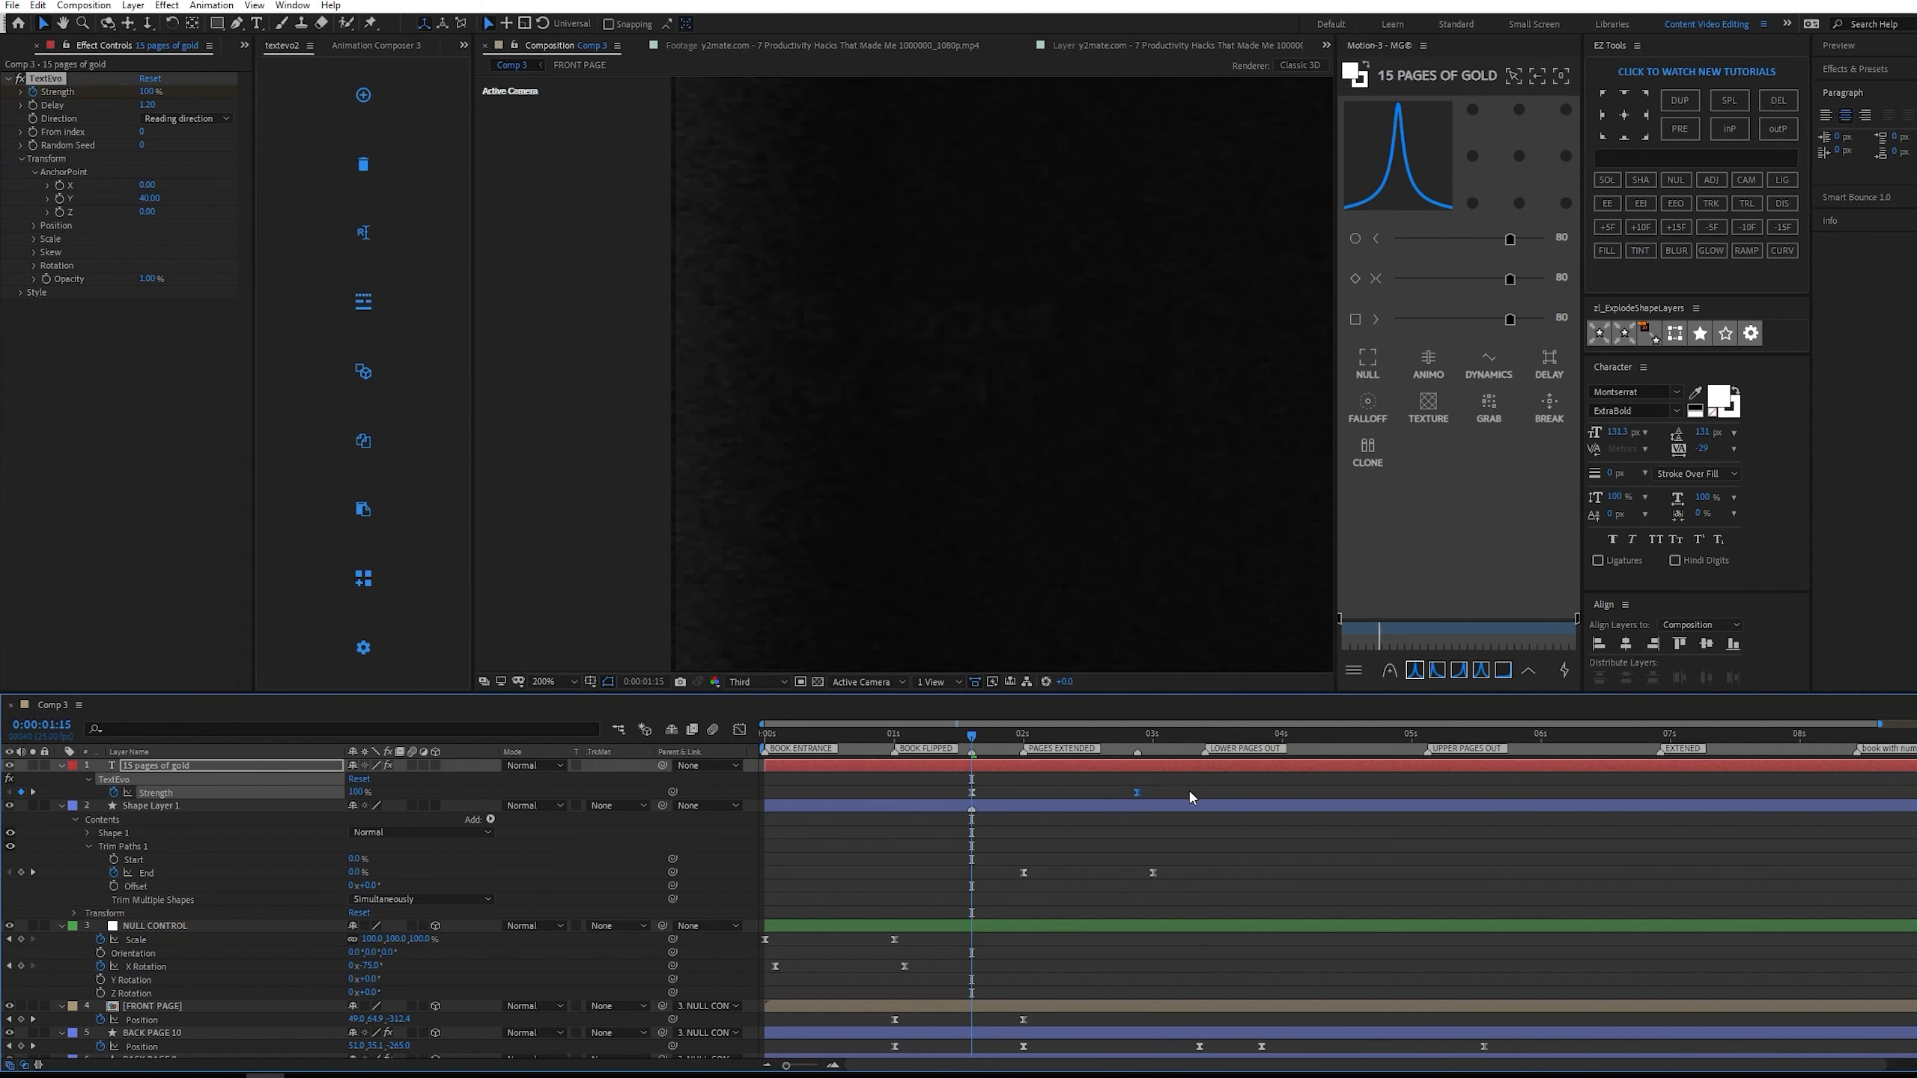
key(space)
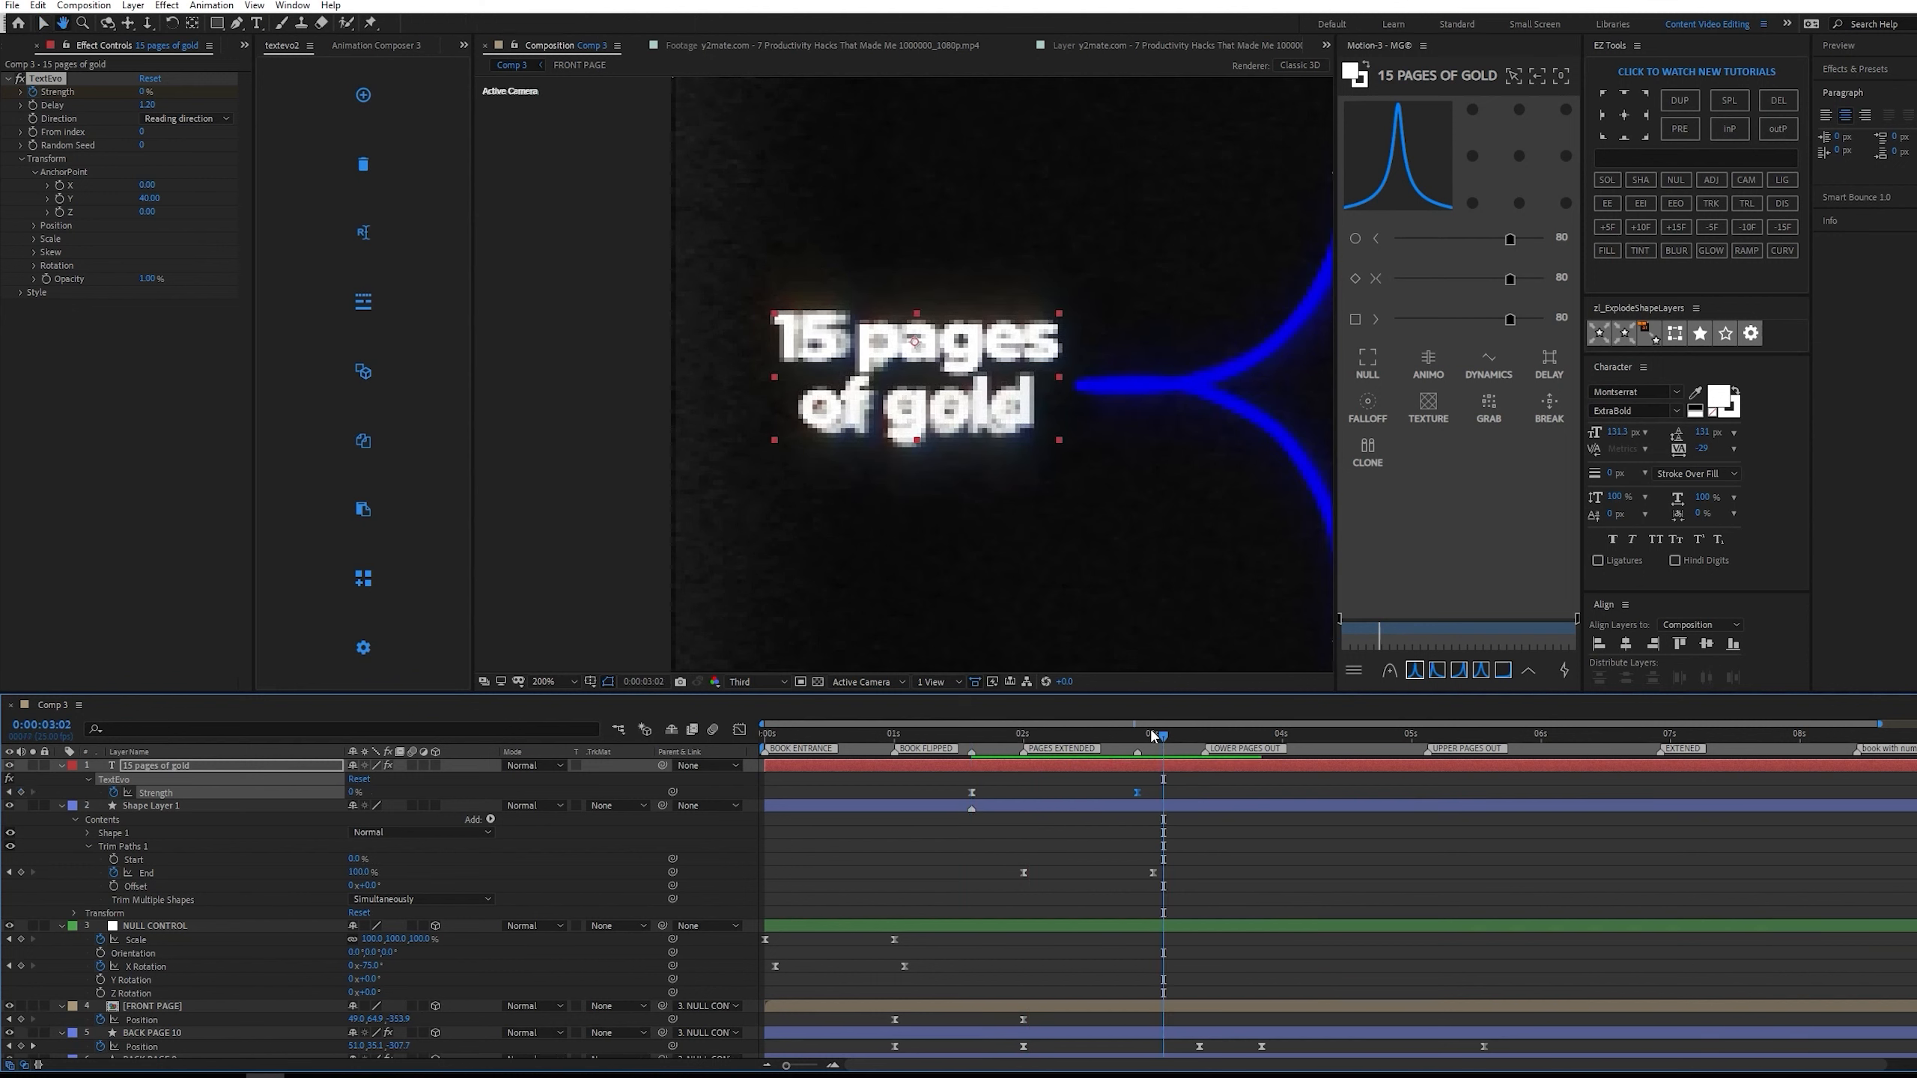
key(space)
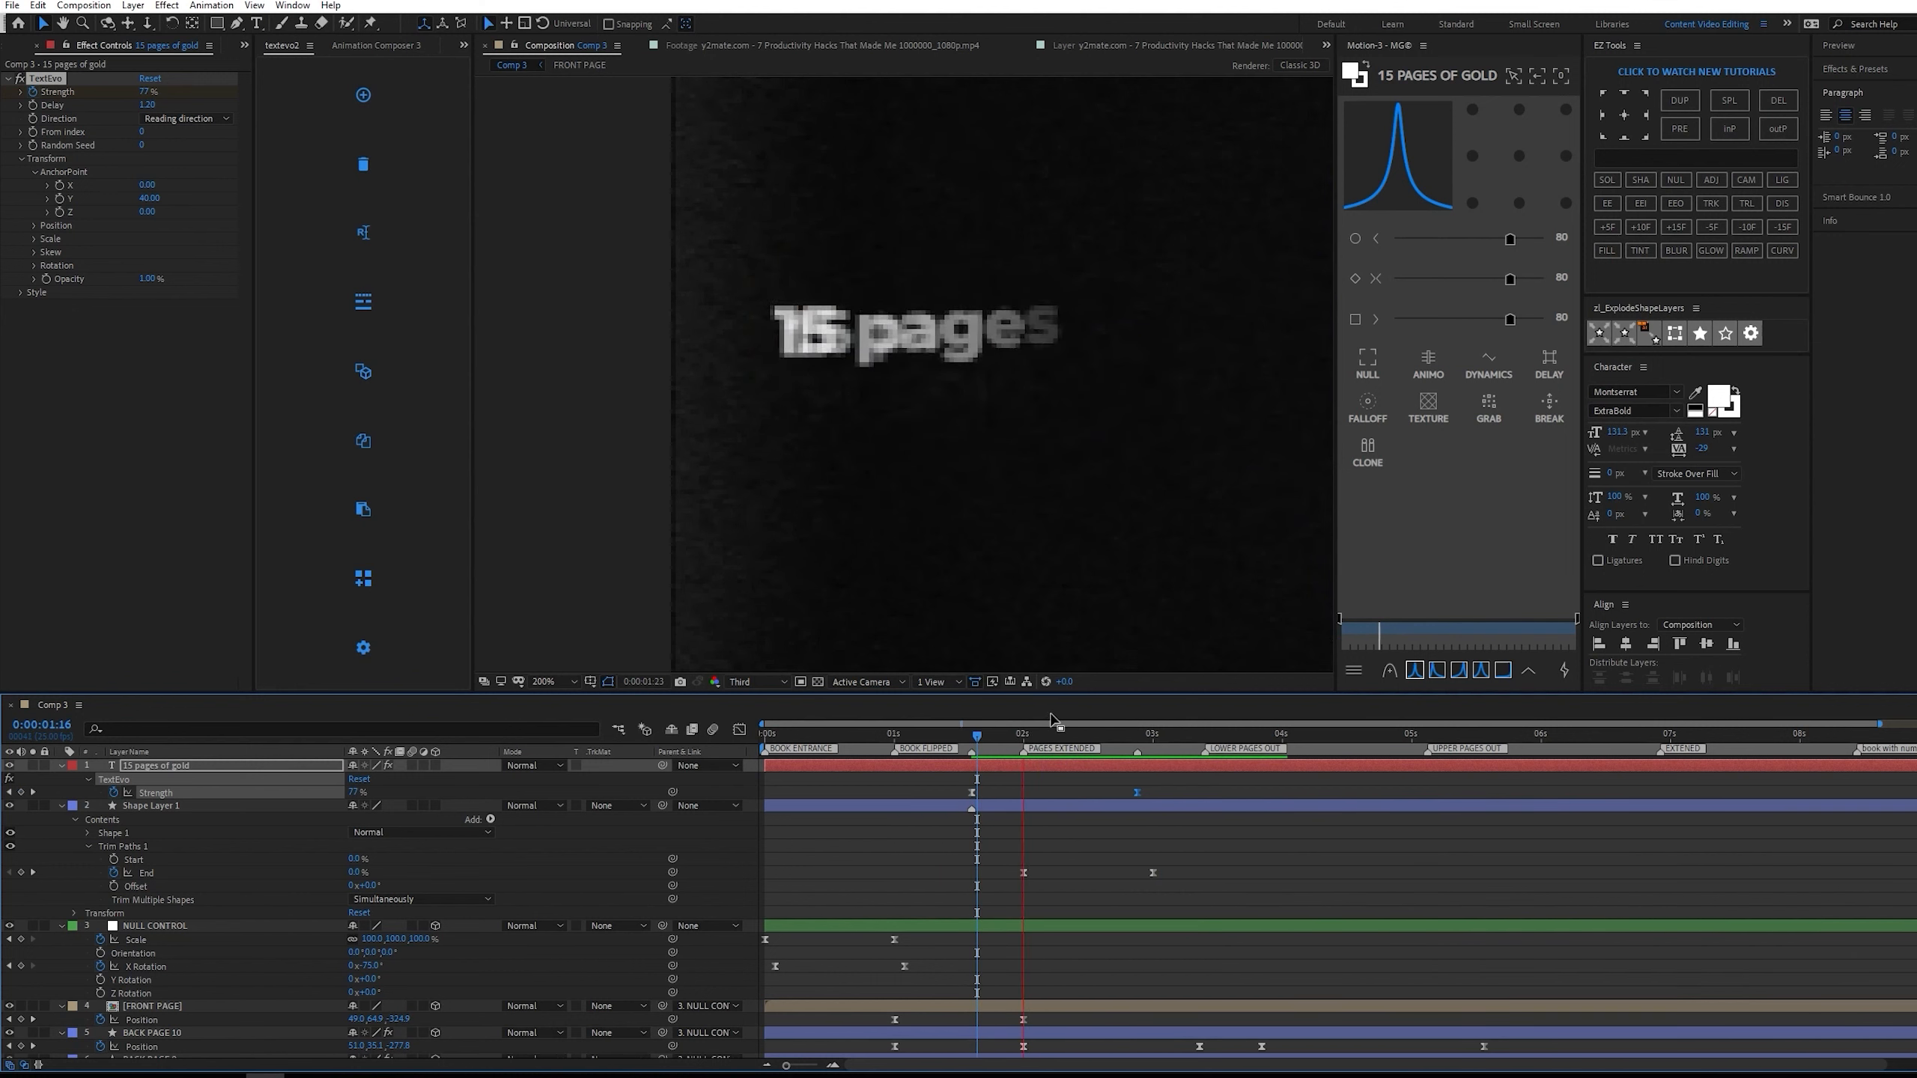
key(space)
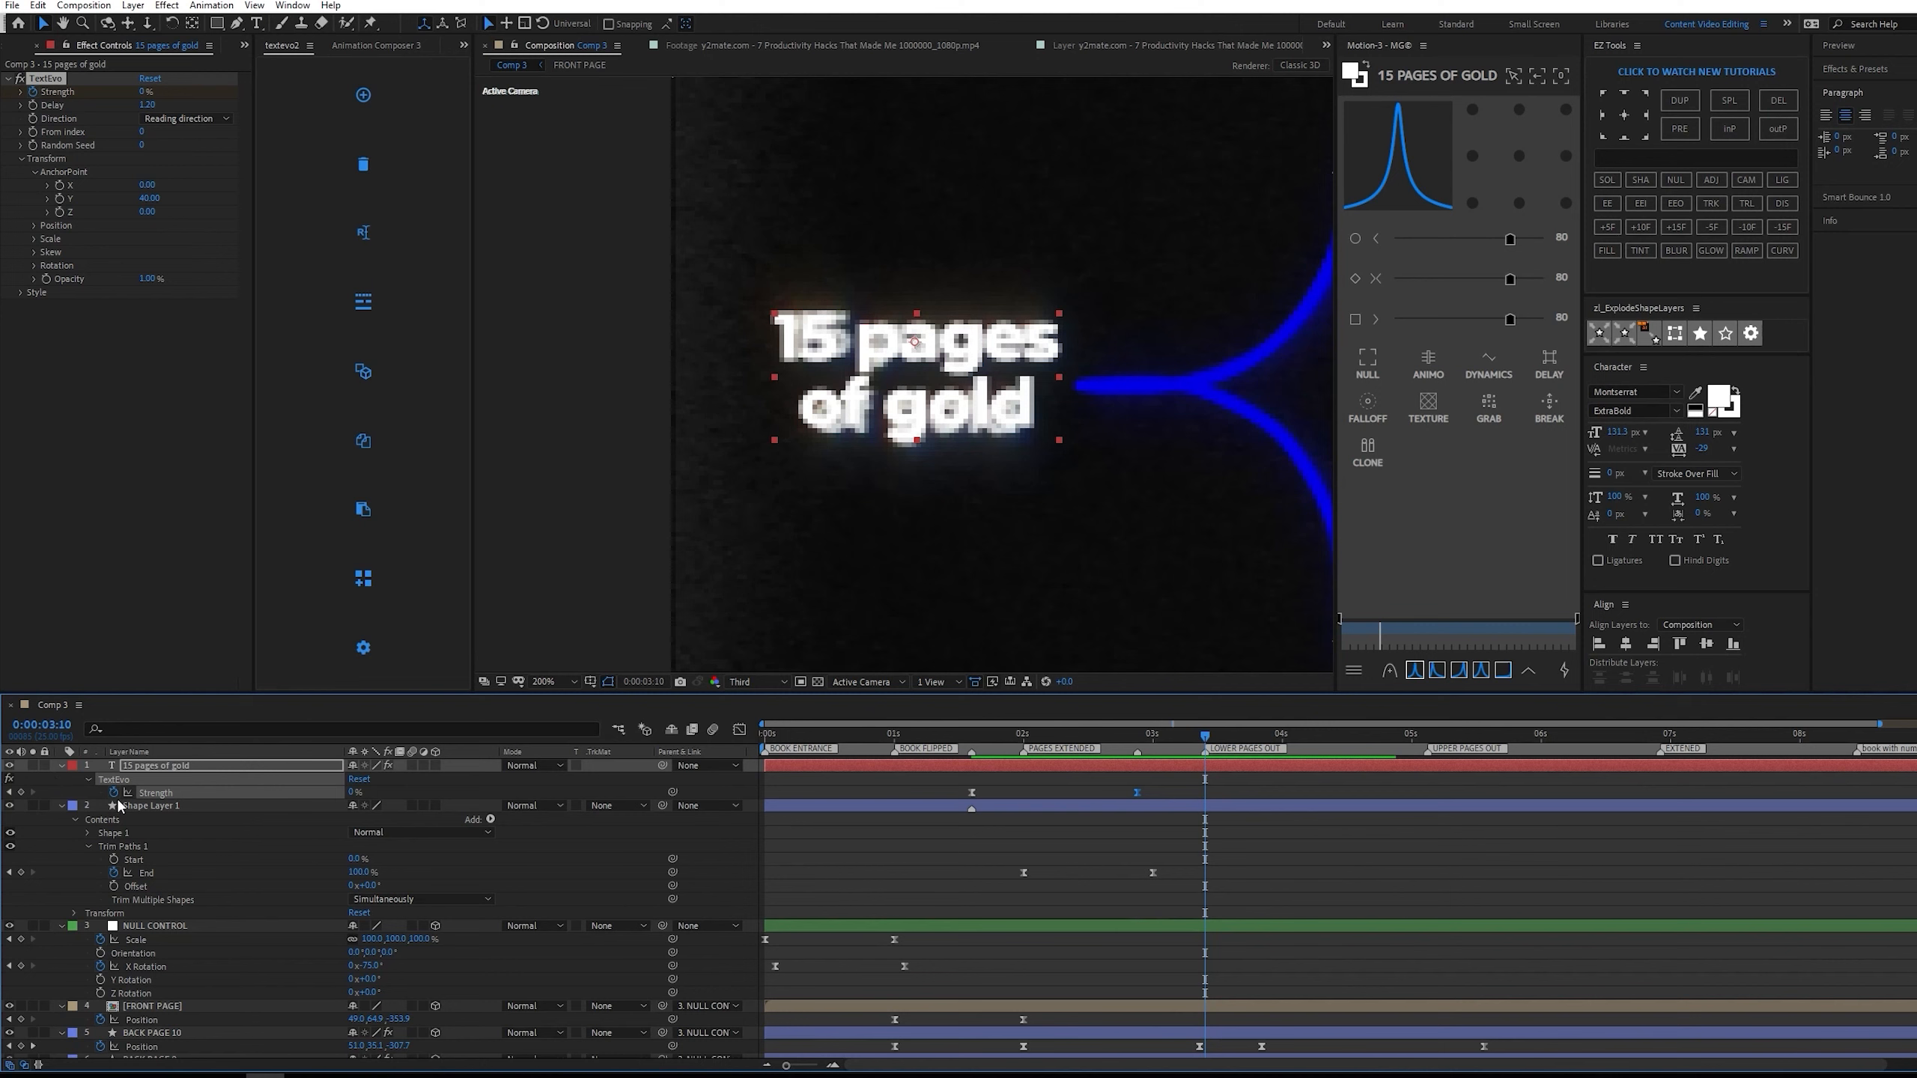
At 0:00:04:08, duplicate the blue bracket shape layer and place the copy near the reference bracket beside the upper pages.
scroll(1165, 546, down, 4)
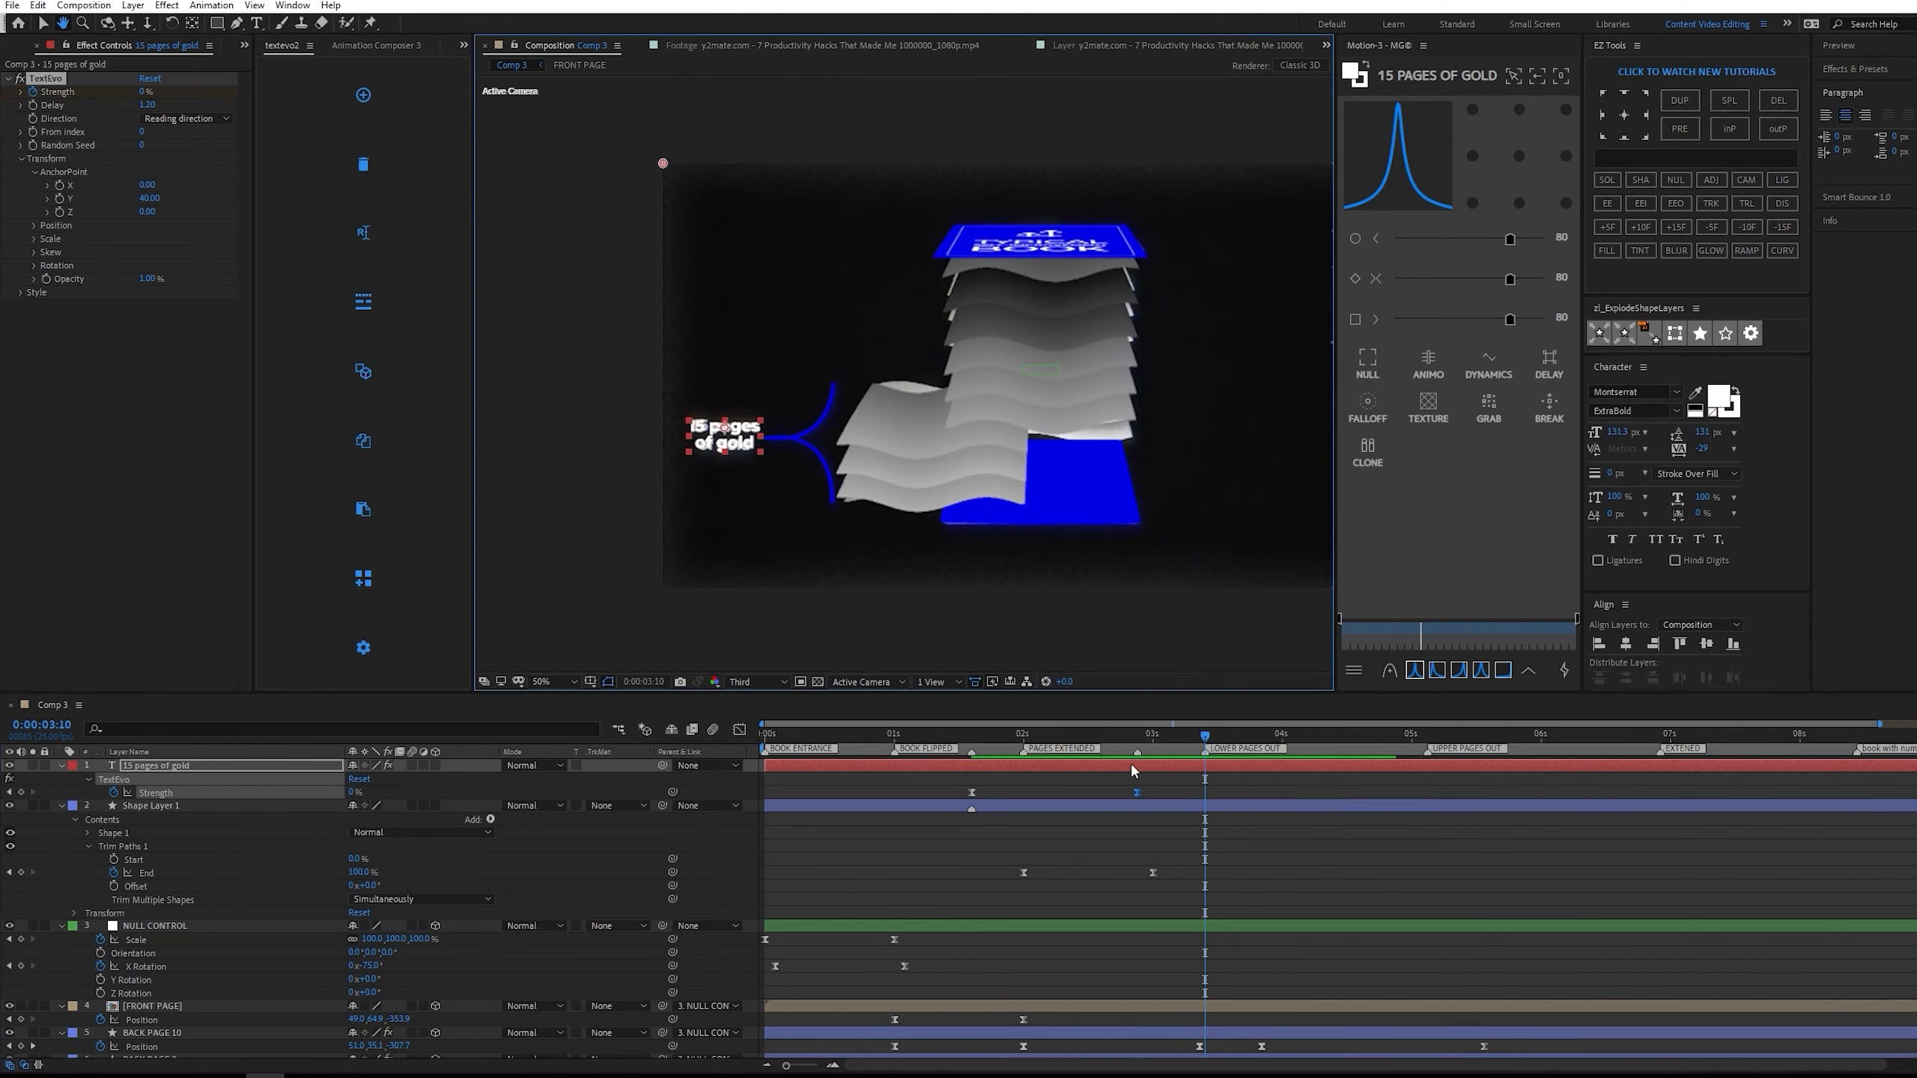
drag(1206, 738, 1479, 738)
drag(1118, 558, 947, 561)
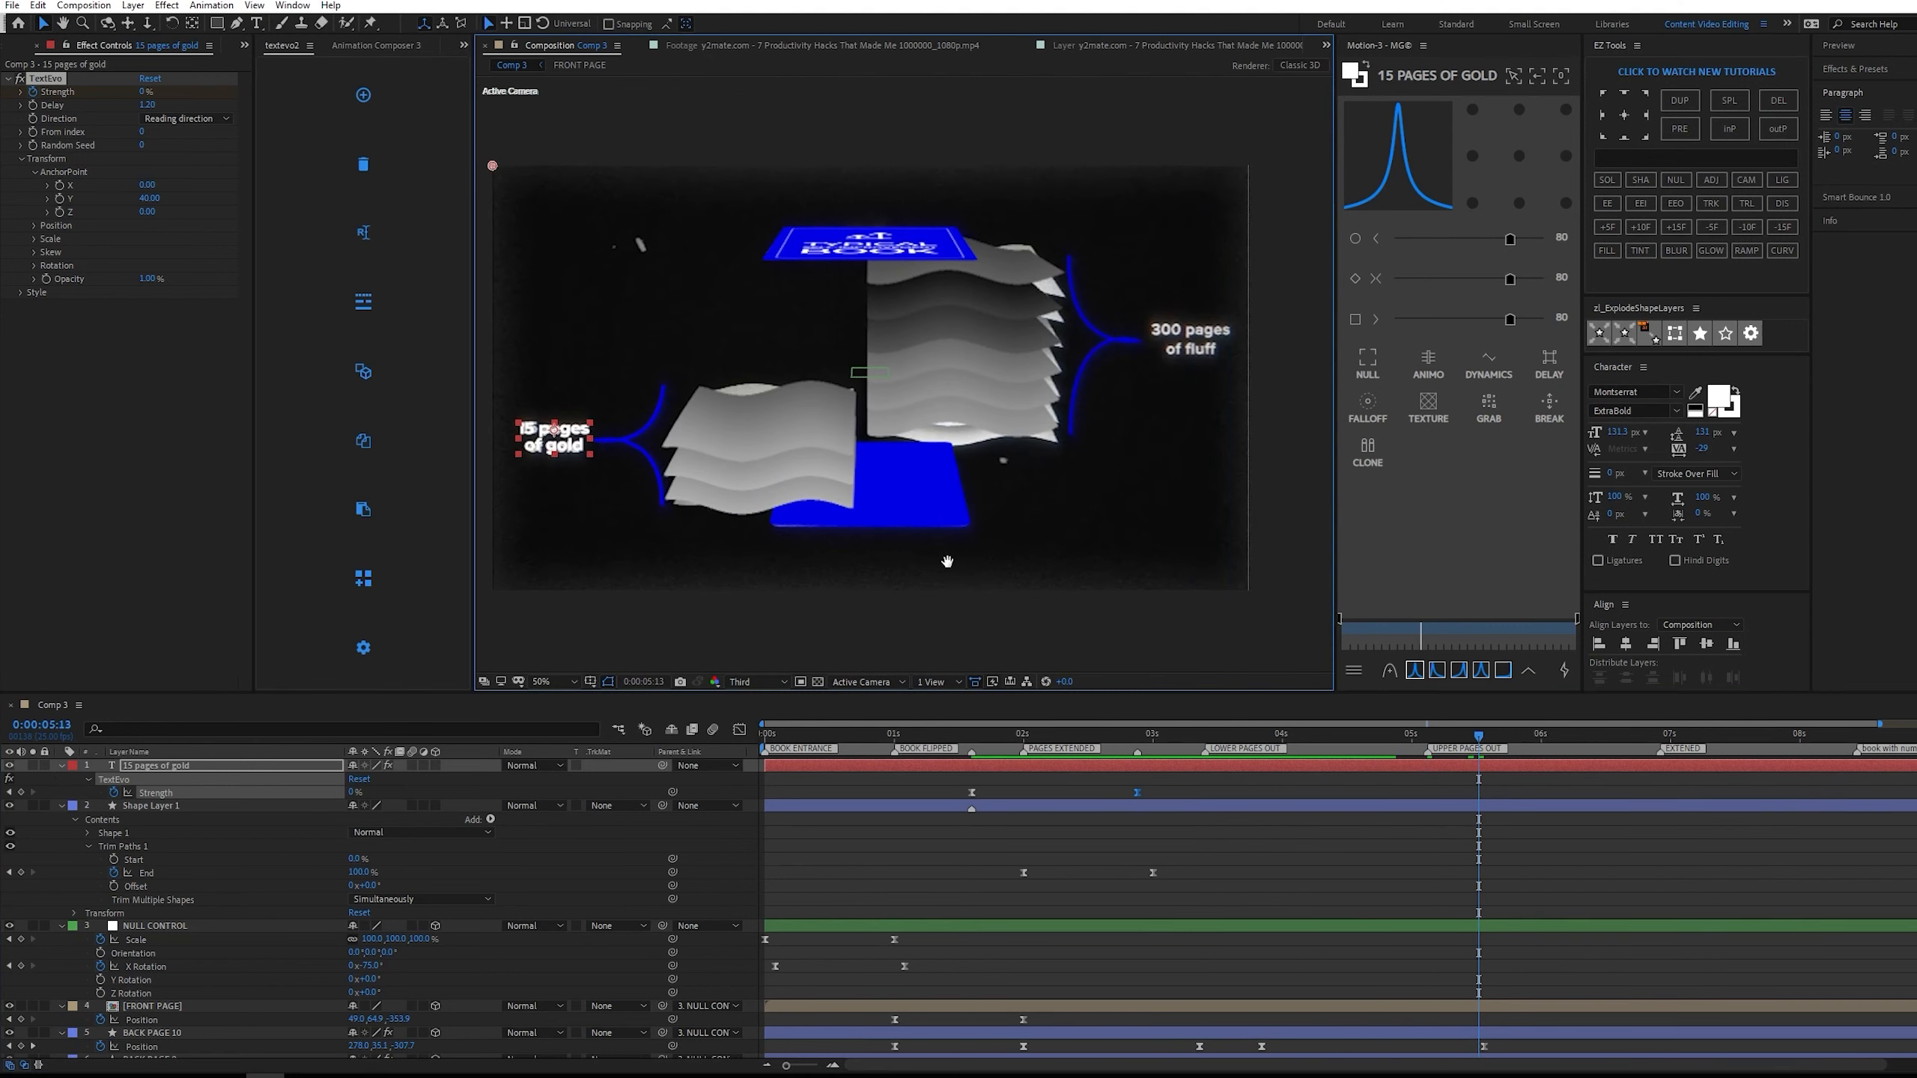
click(1226, 731)
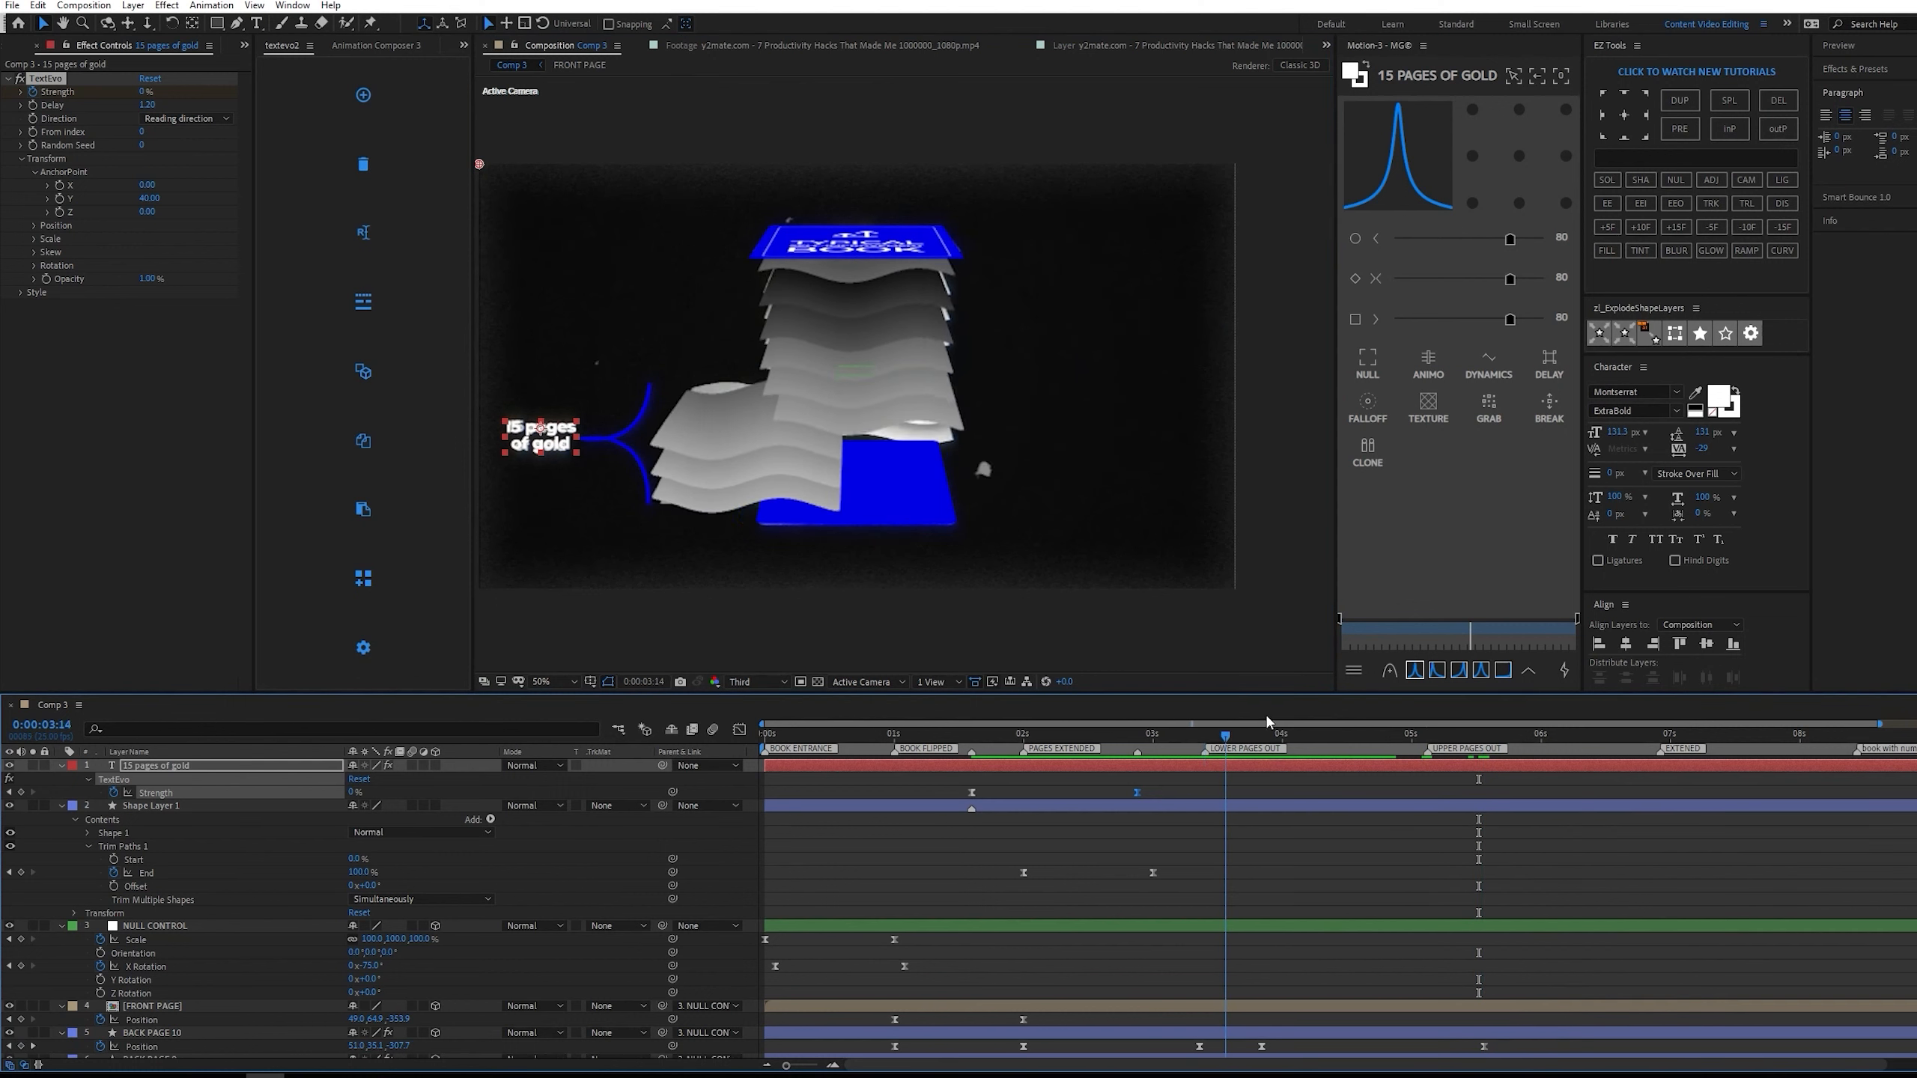
drag(1268, 723, 1325, 713)
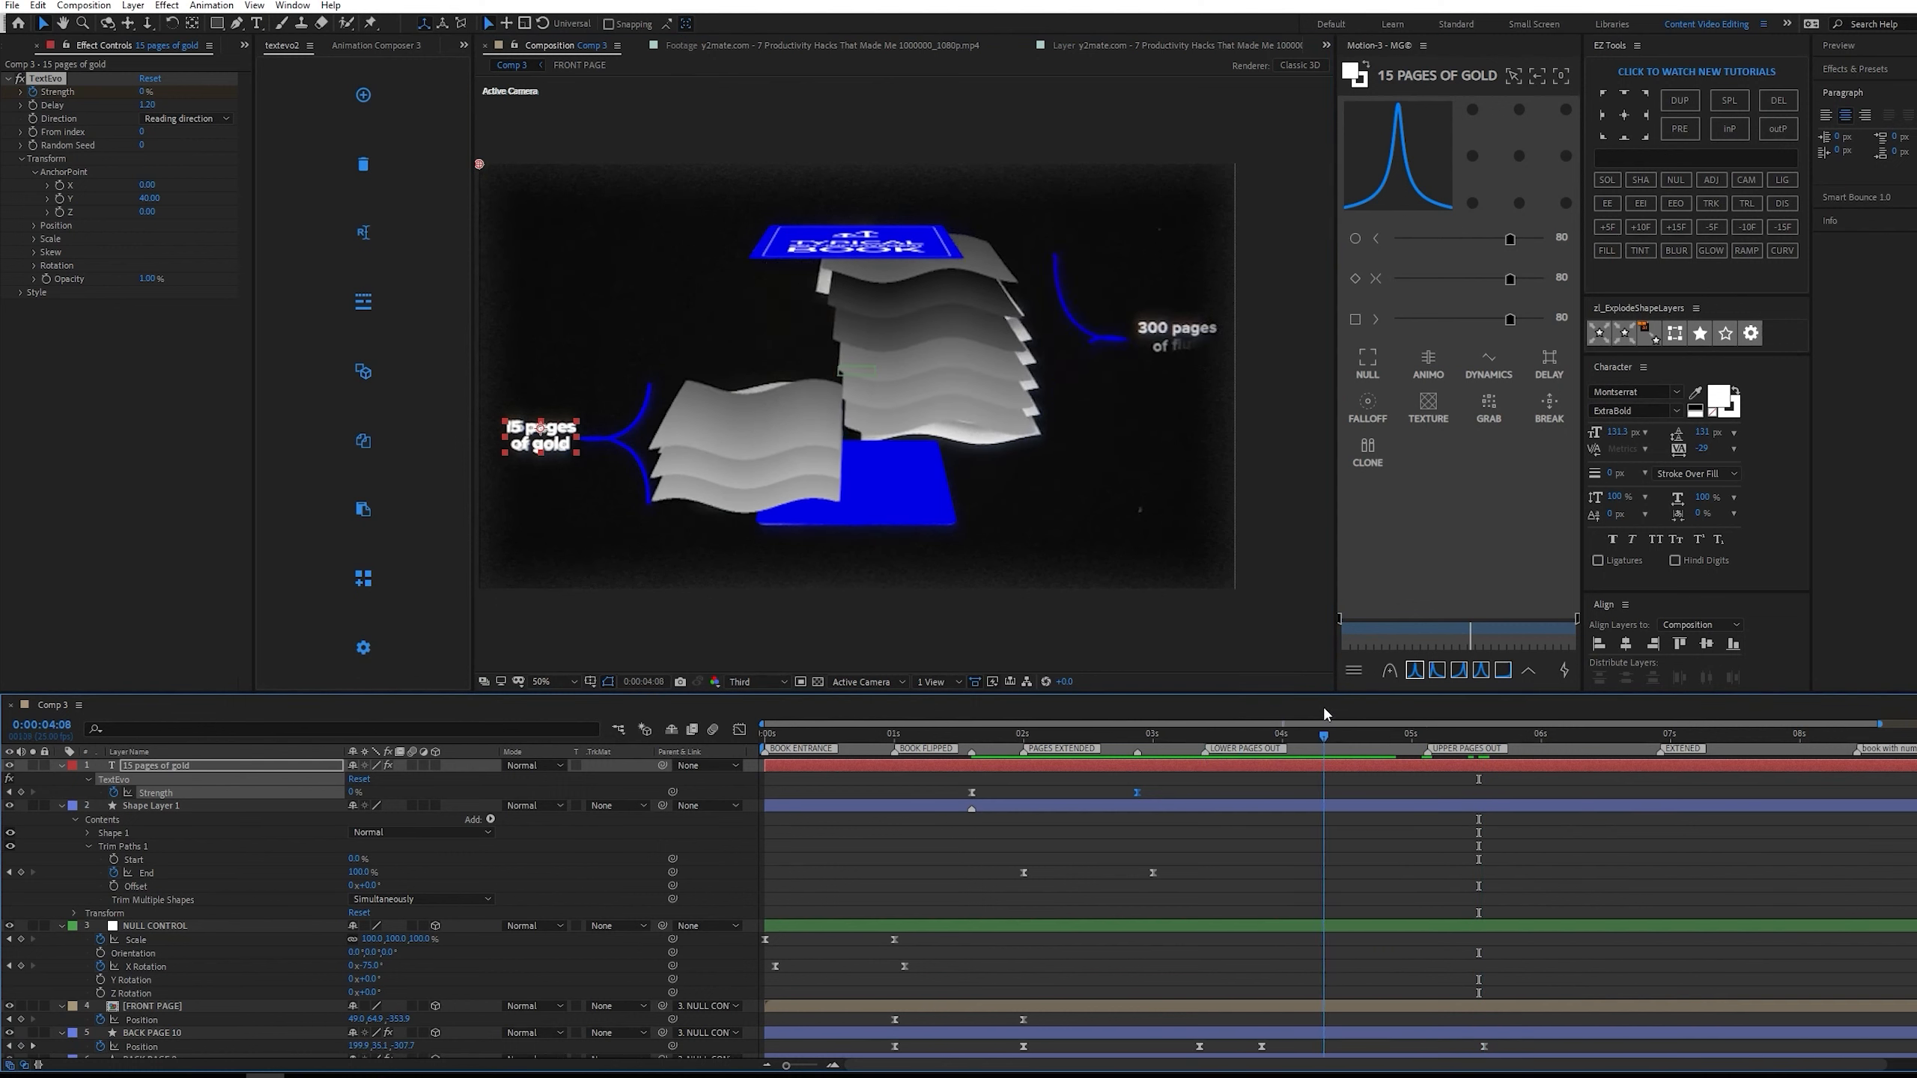
click(193, 806)
key(ctrl+alt+Home)
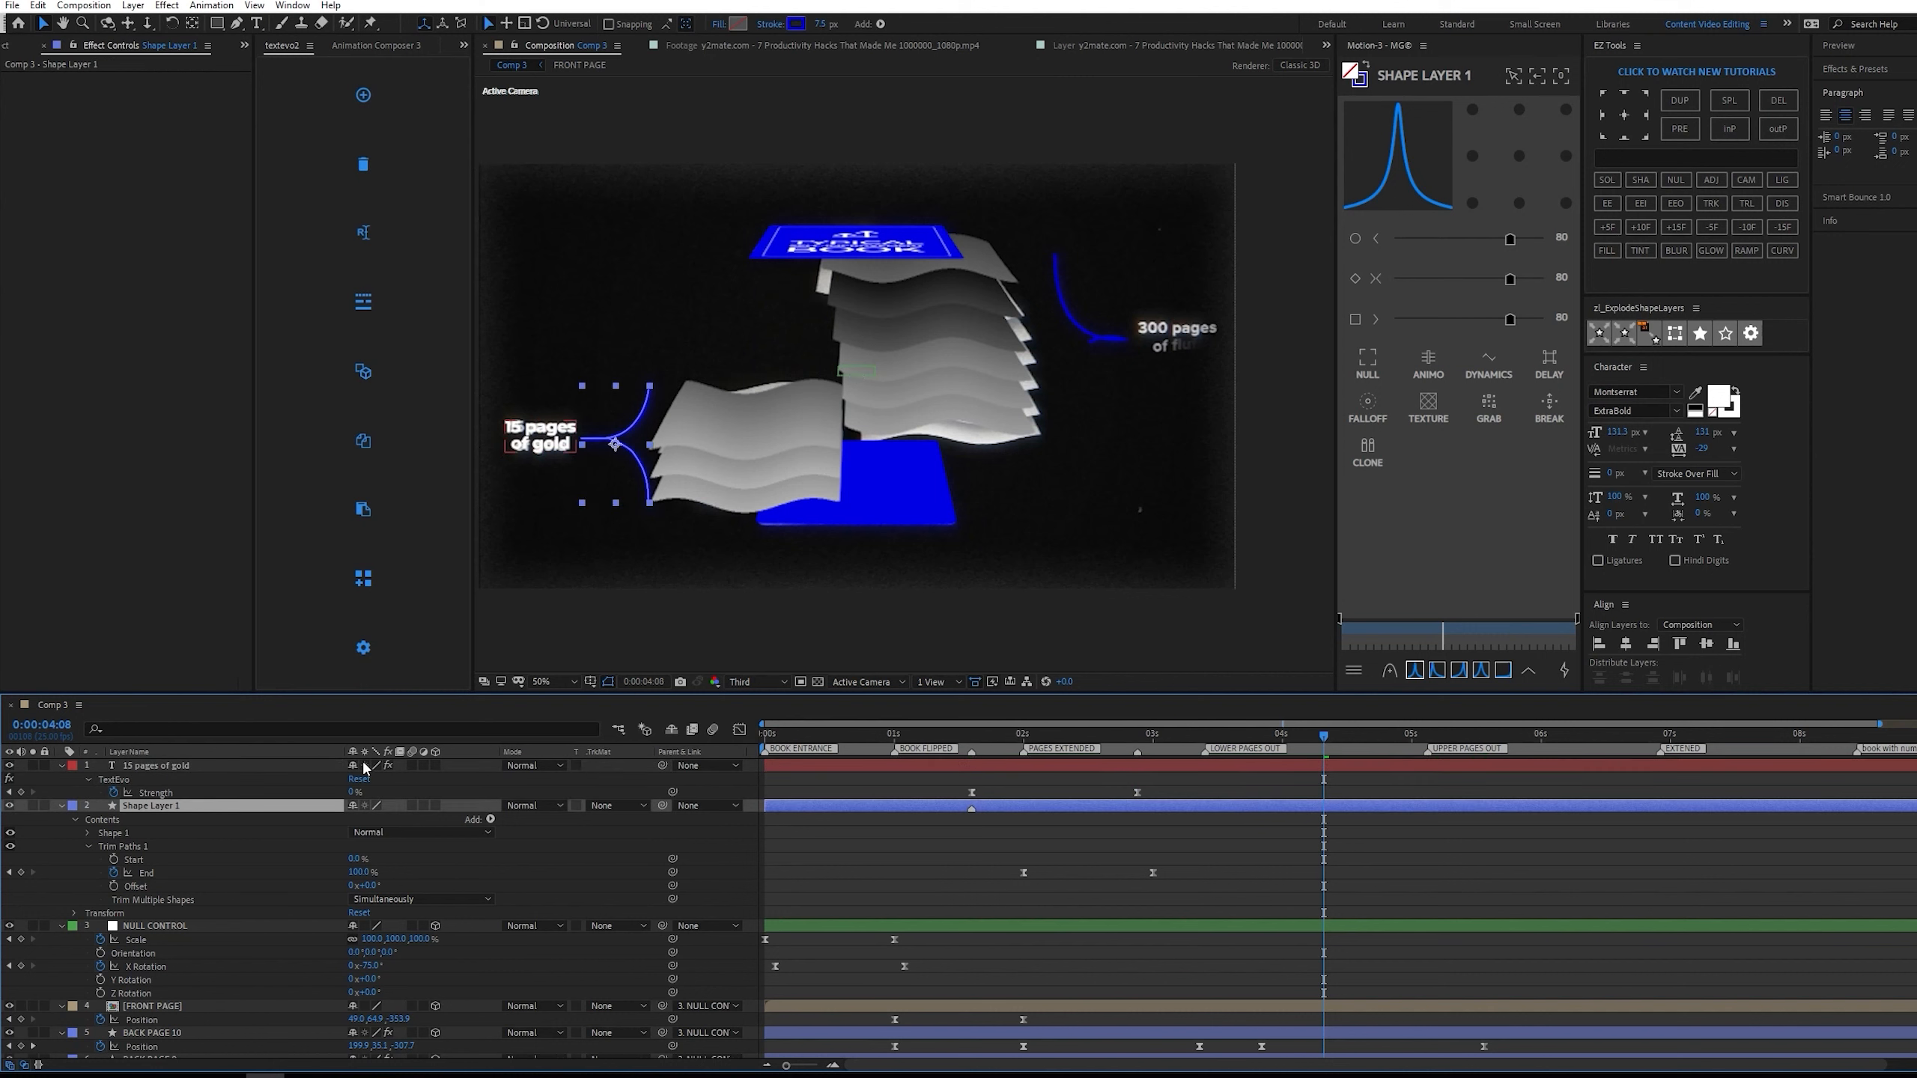
key(ctrl+d)
drag(636, 445, 1089, 371)
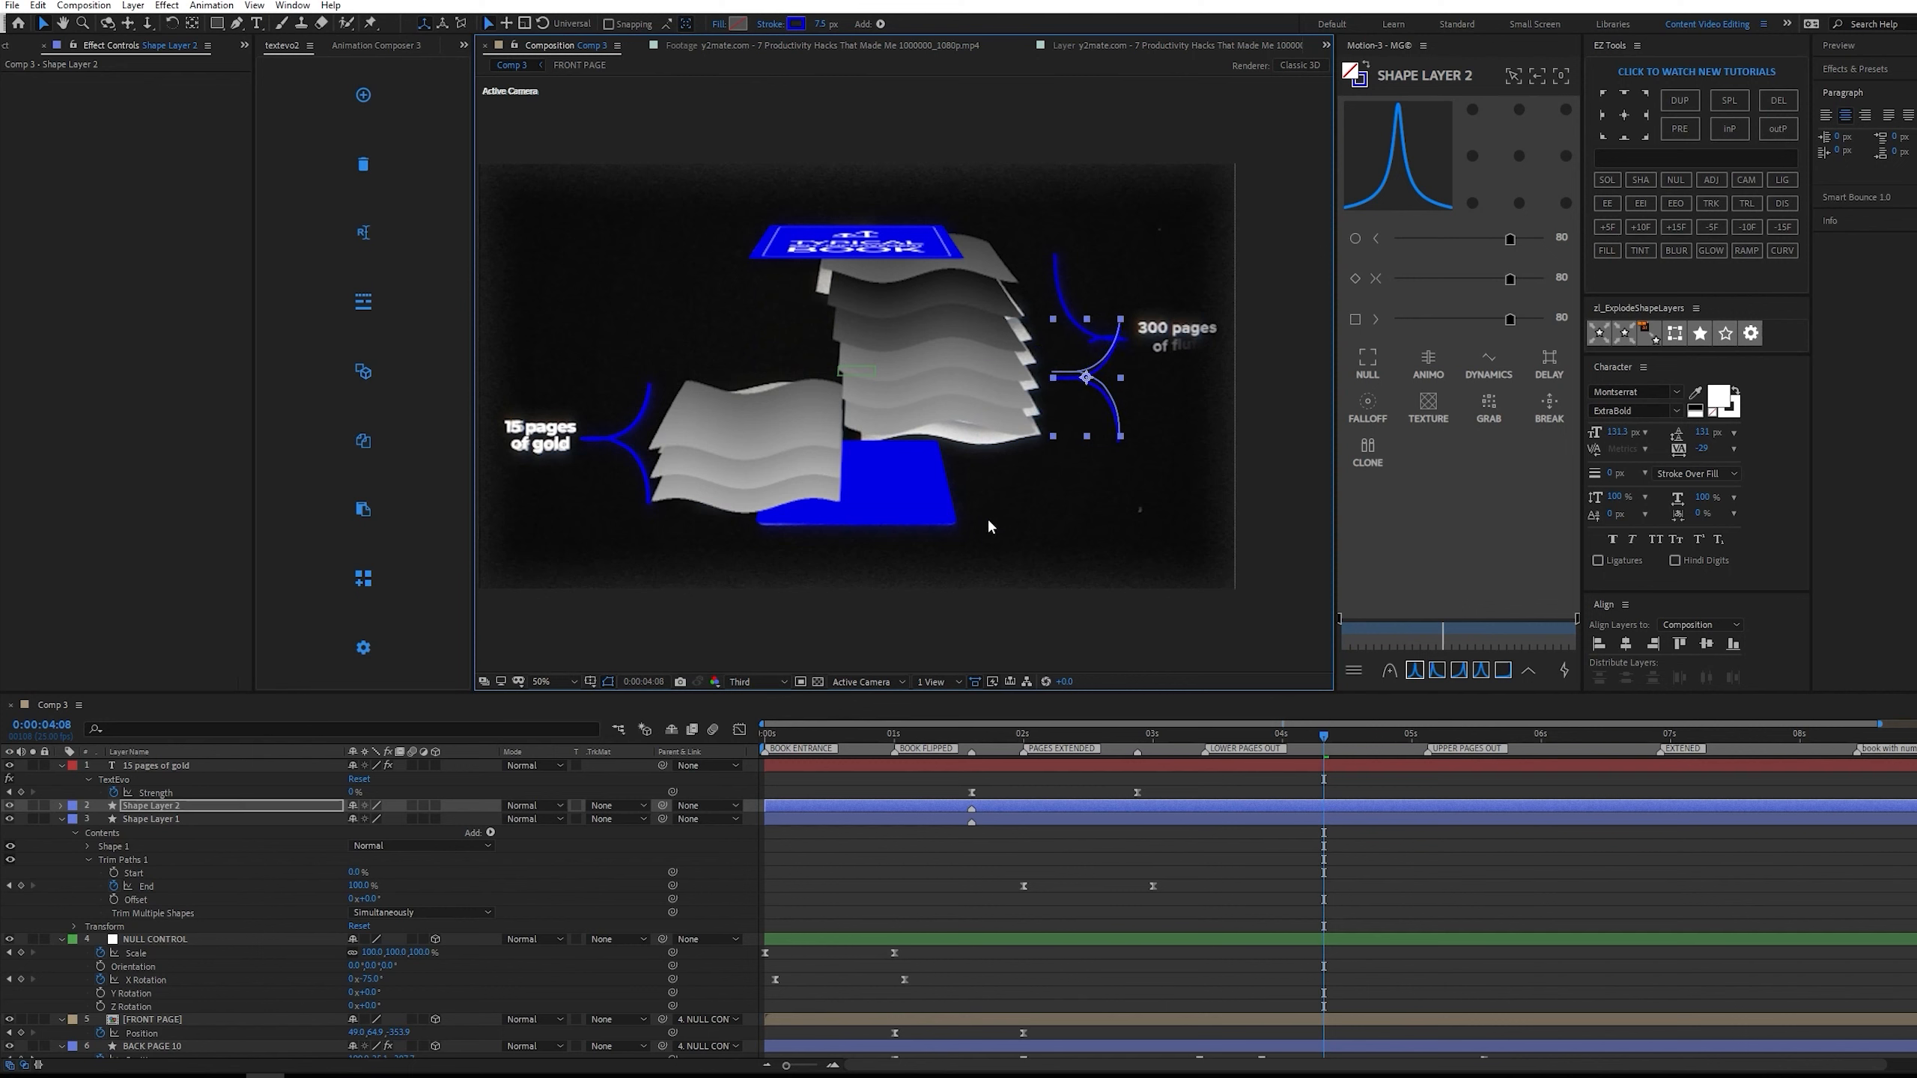
Mirror the copied bracket by unlinking its scale and setting the horizontal scale to -100%.
key(r)
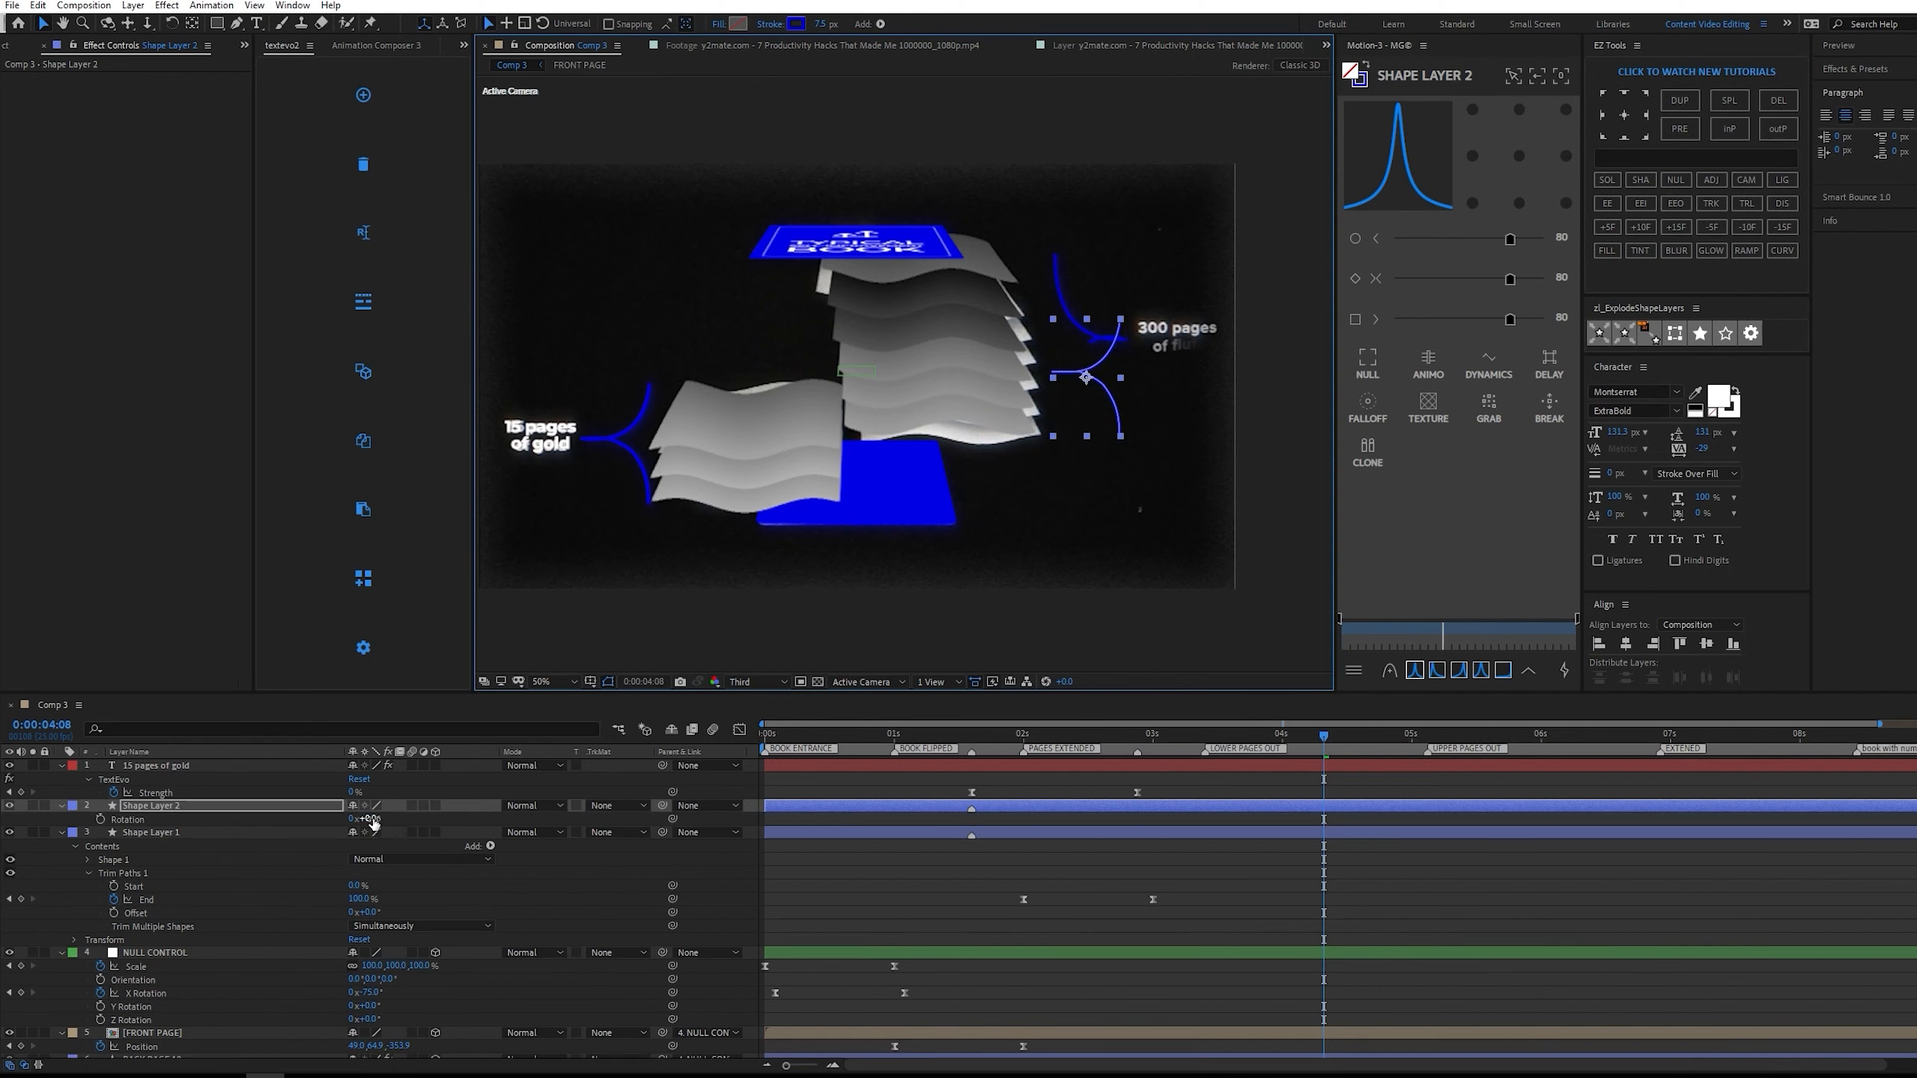
click(352, 819)
mouse_move(370, 819)
mouse_down()
mouse_move(352, 813)
mouse_move(372, 814)
mouse_up()
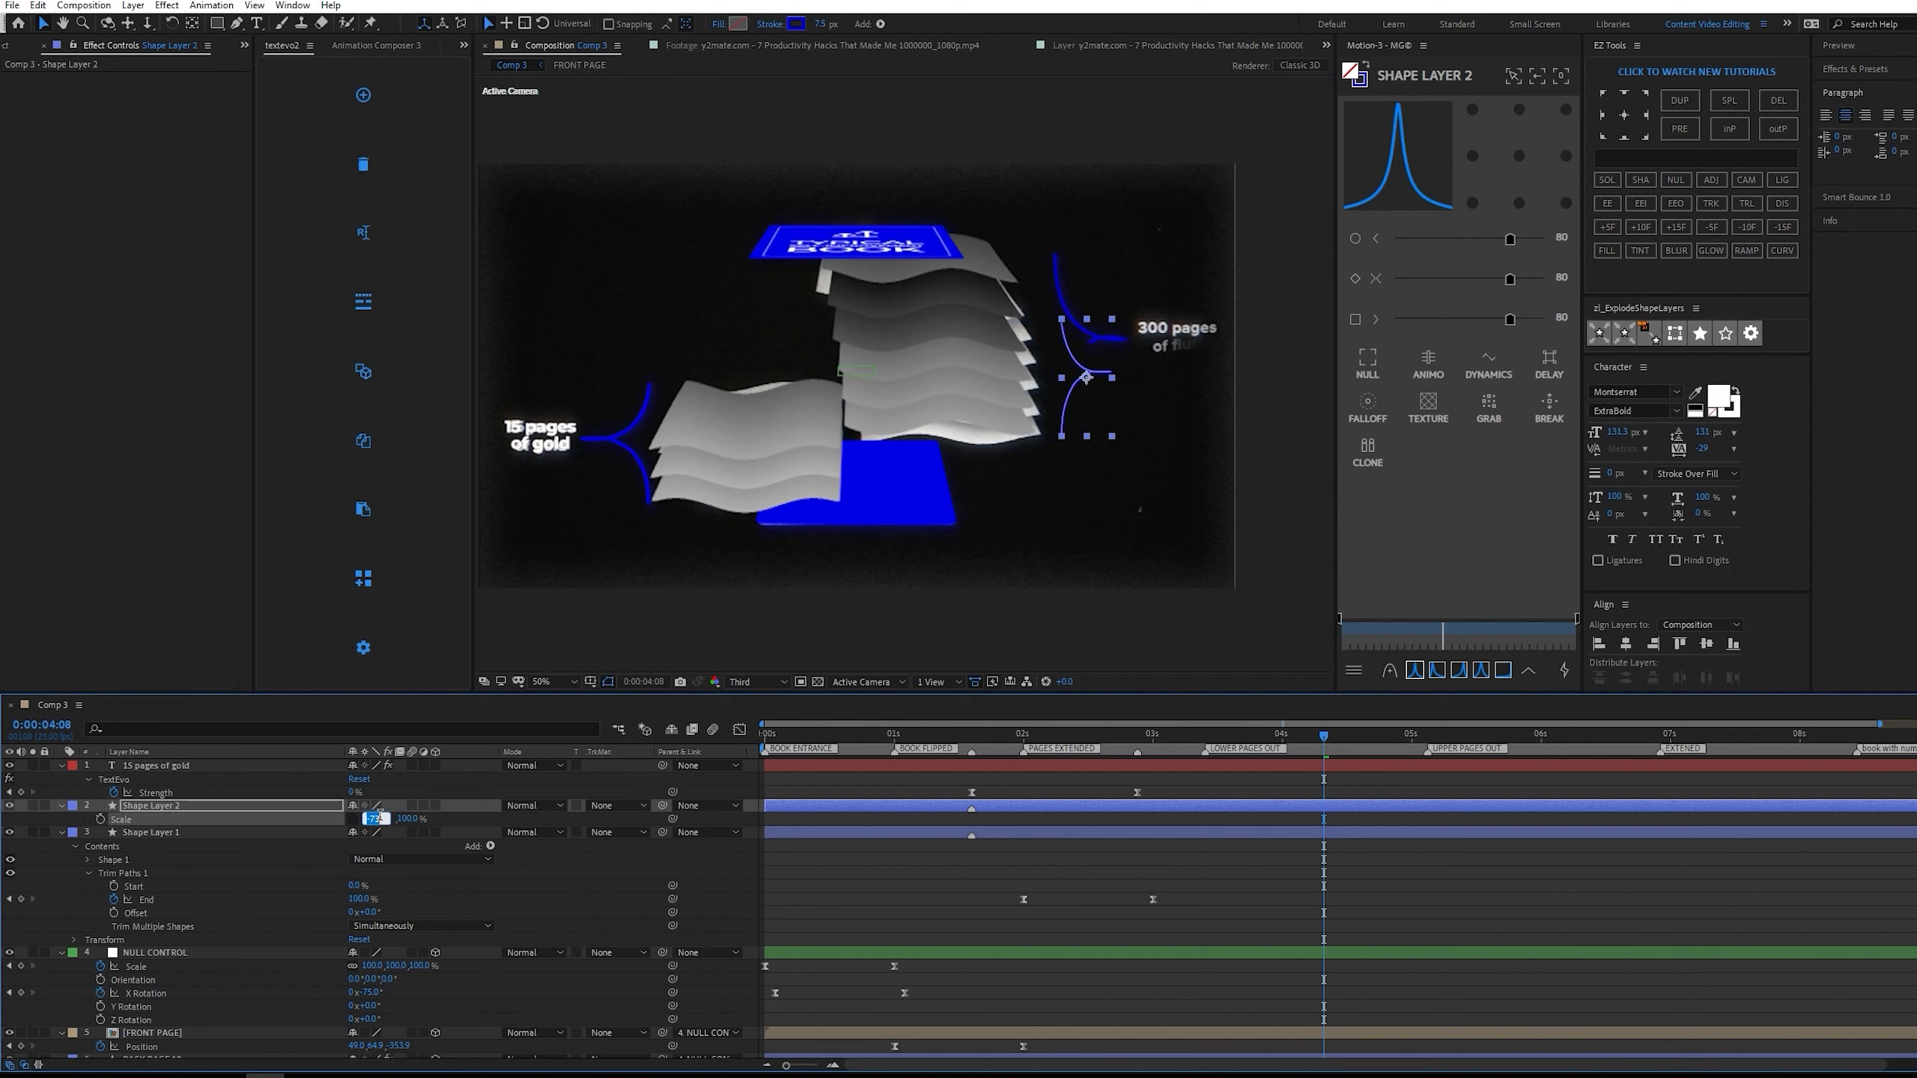
text(-100)
key(Return)
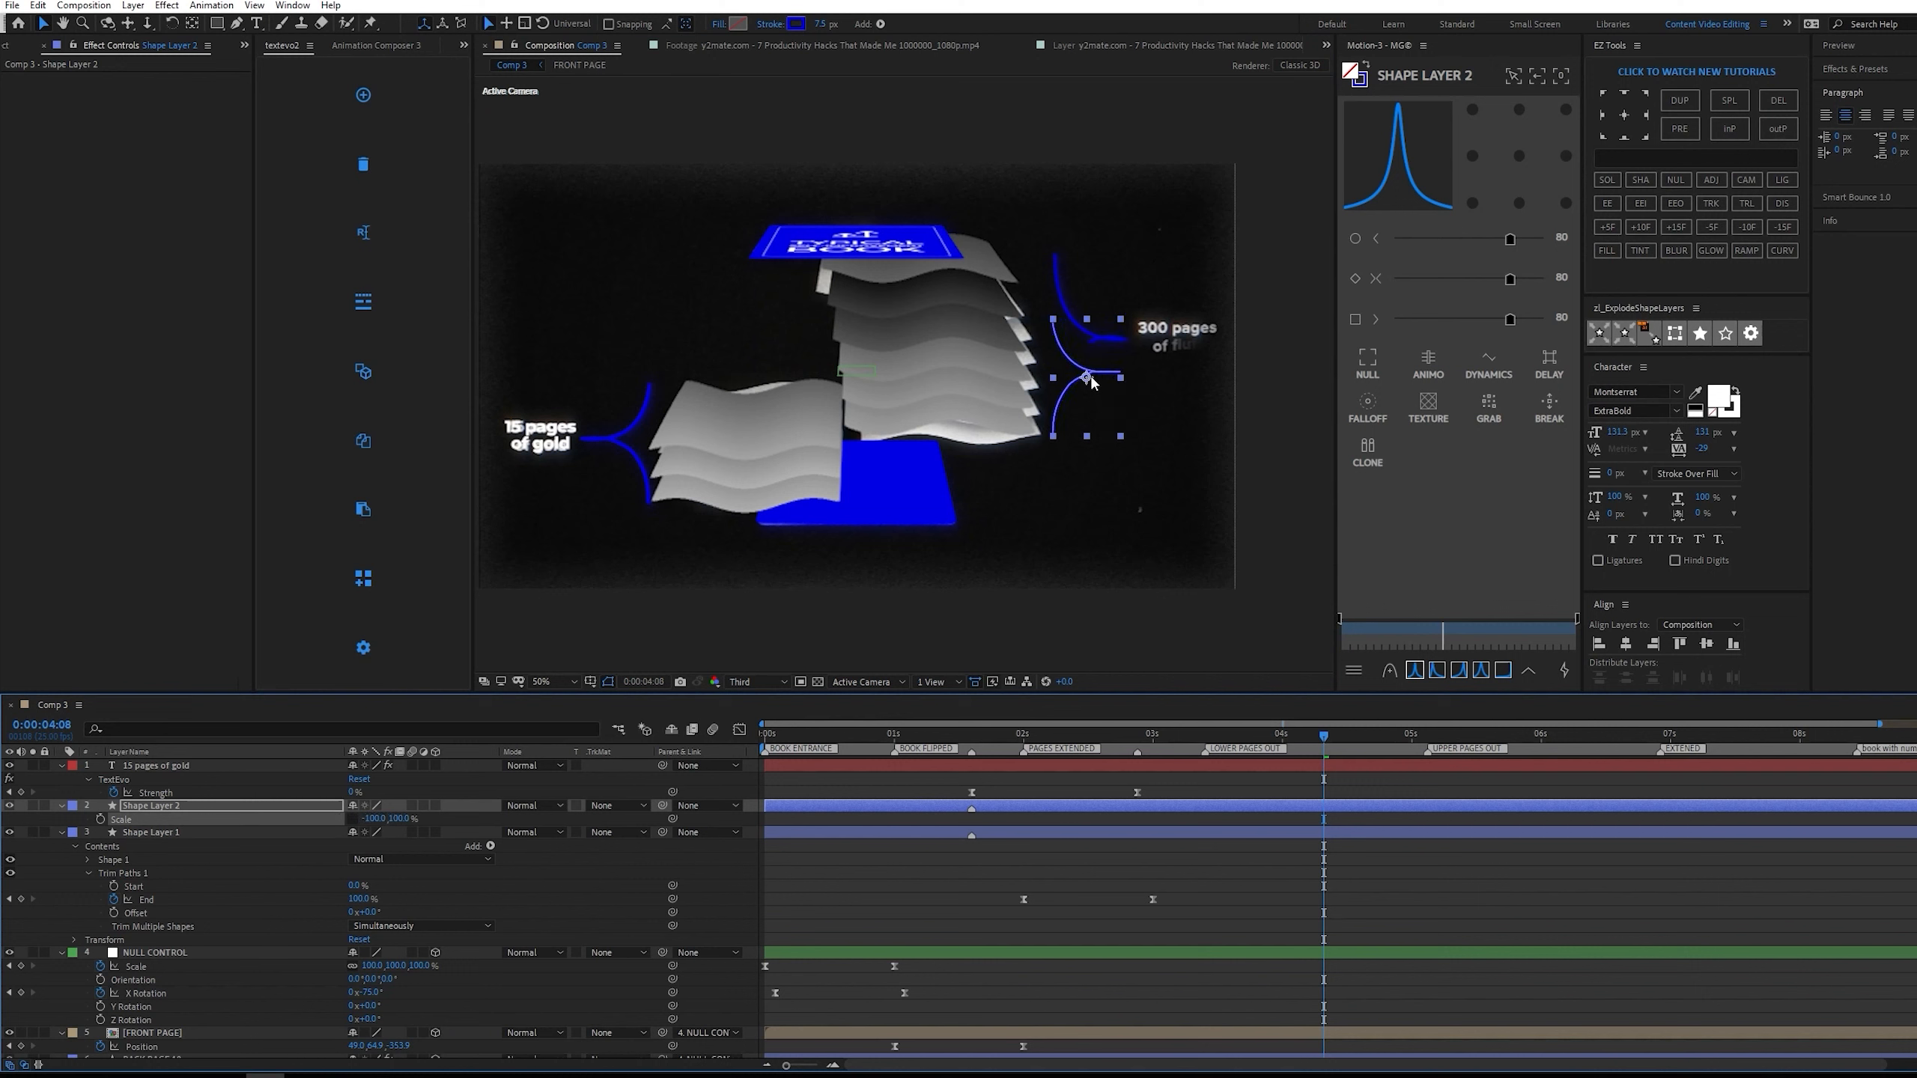
Align the mirrored bracket and its end point with the reference bracket at 0:00:05:05.
mouse_move(1092, 381)
mouse_down()
mouse_move(1092, 325)
mouse_move(1093, 346)
mouse_up()
drag(1348, 728, 1437, 728)
scroll(1072, 343, up, 2)
key(g)
key(v)
drag(1043, 534, 1046, 559)
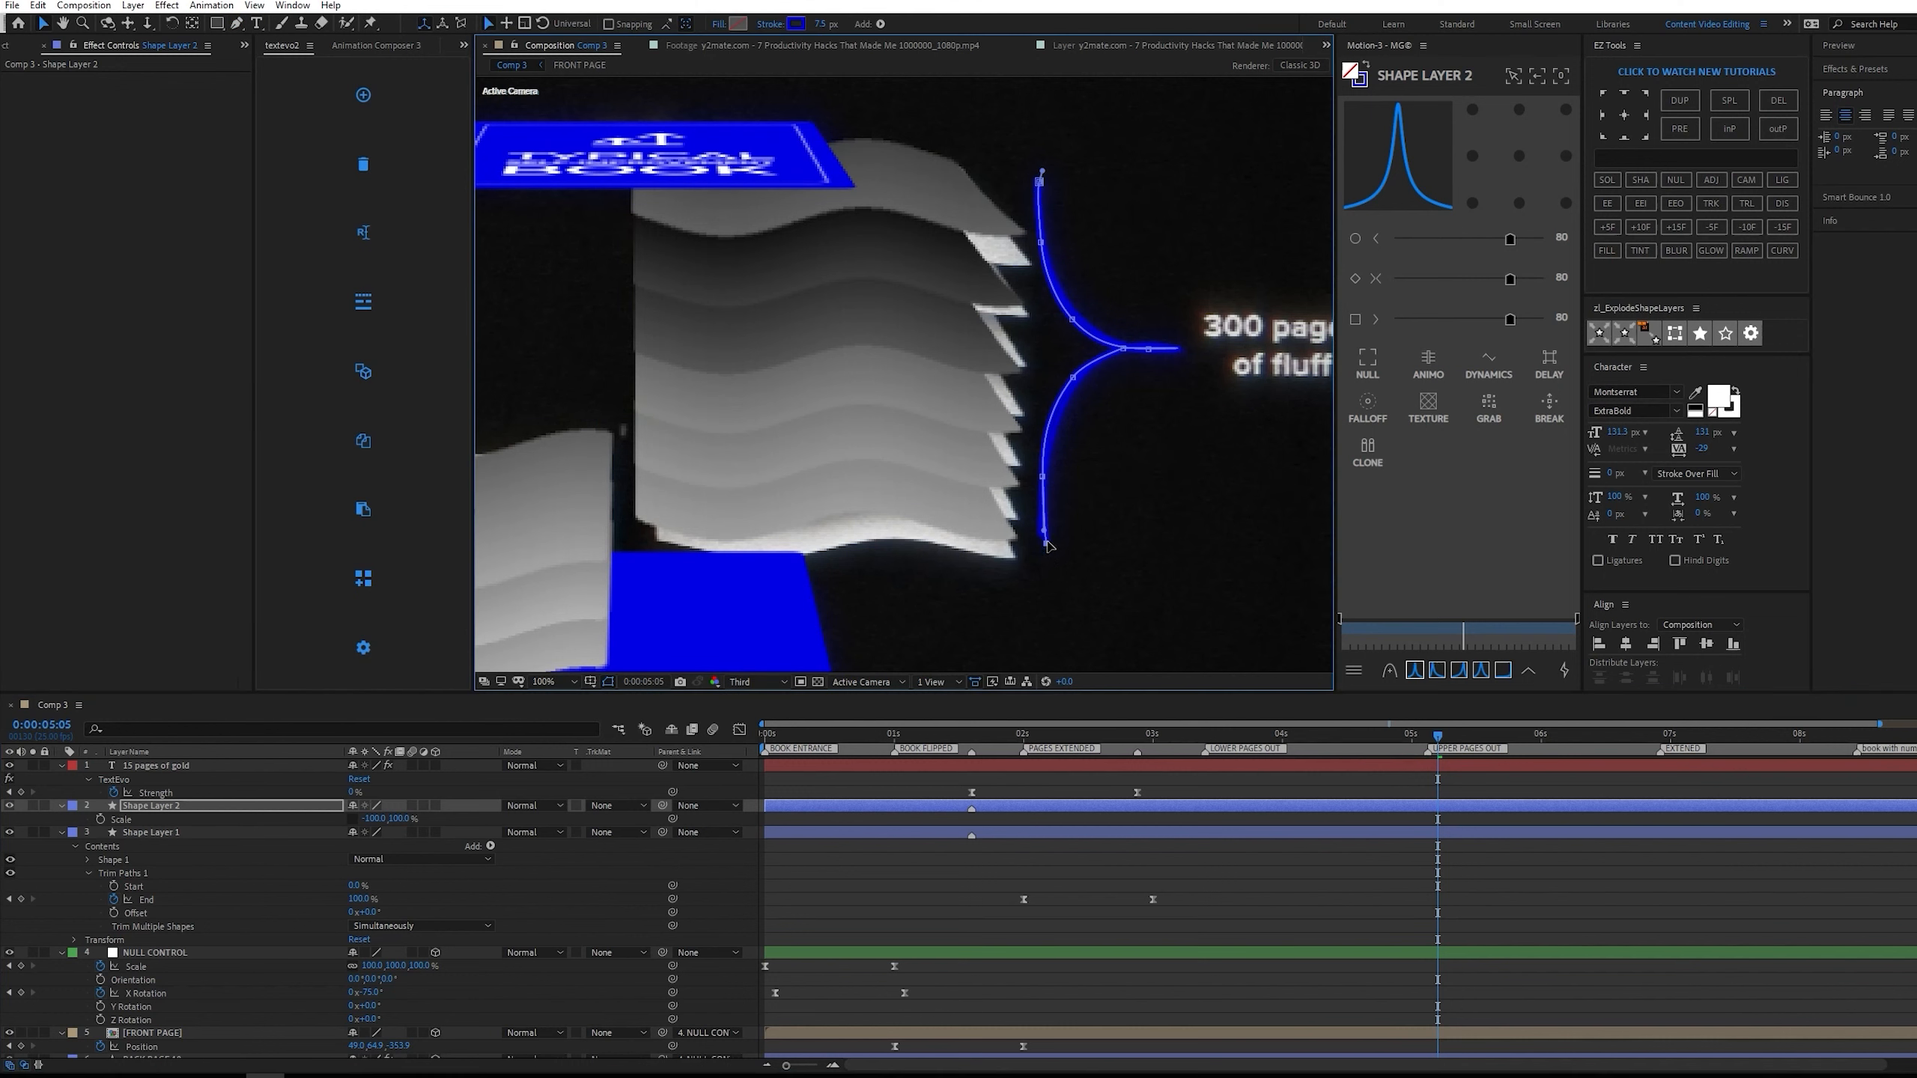
Duplicate the "15 pages of gold" text layer and place the copy over the reference label beside the mirrored bracket.
click(267, 766)
scroll(1042, 523, down, 3)
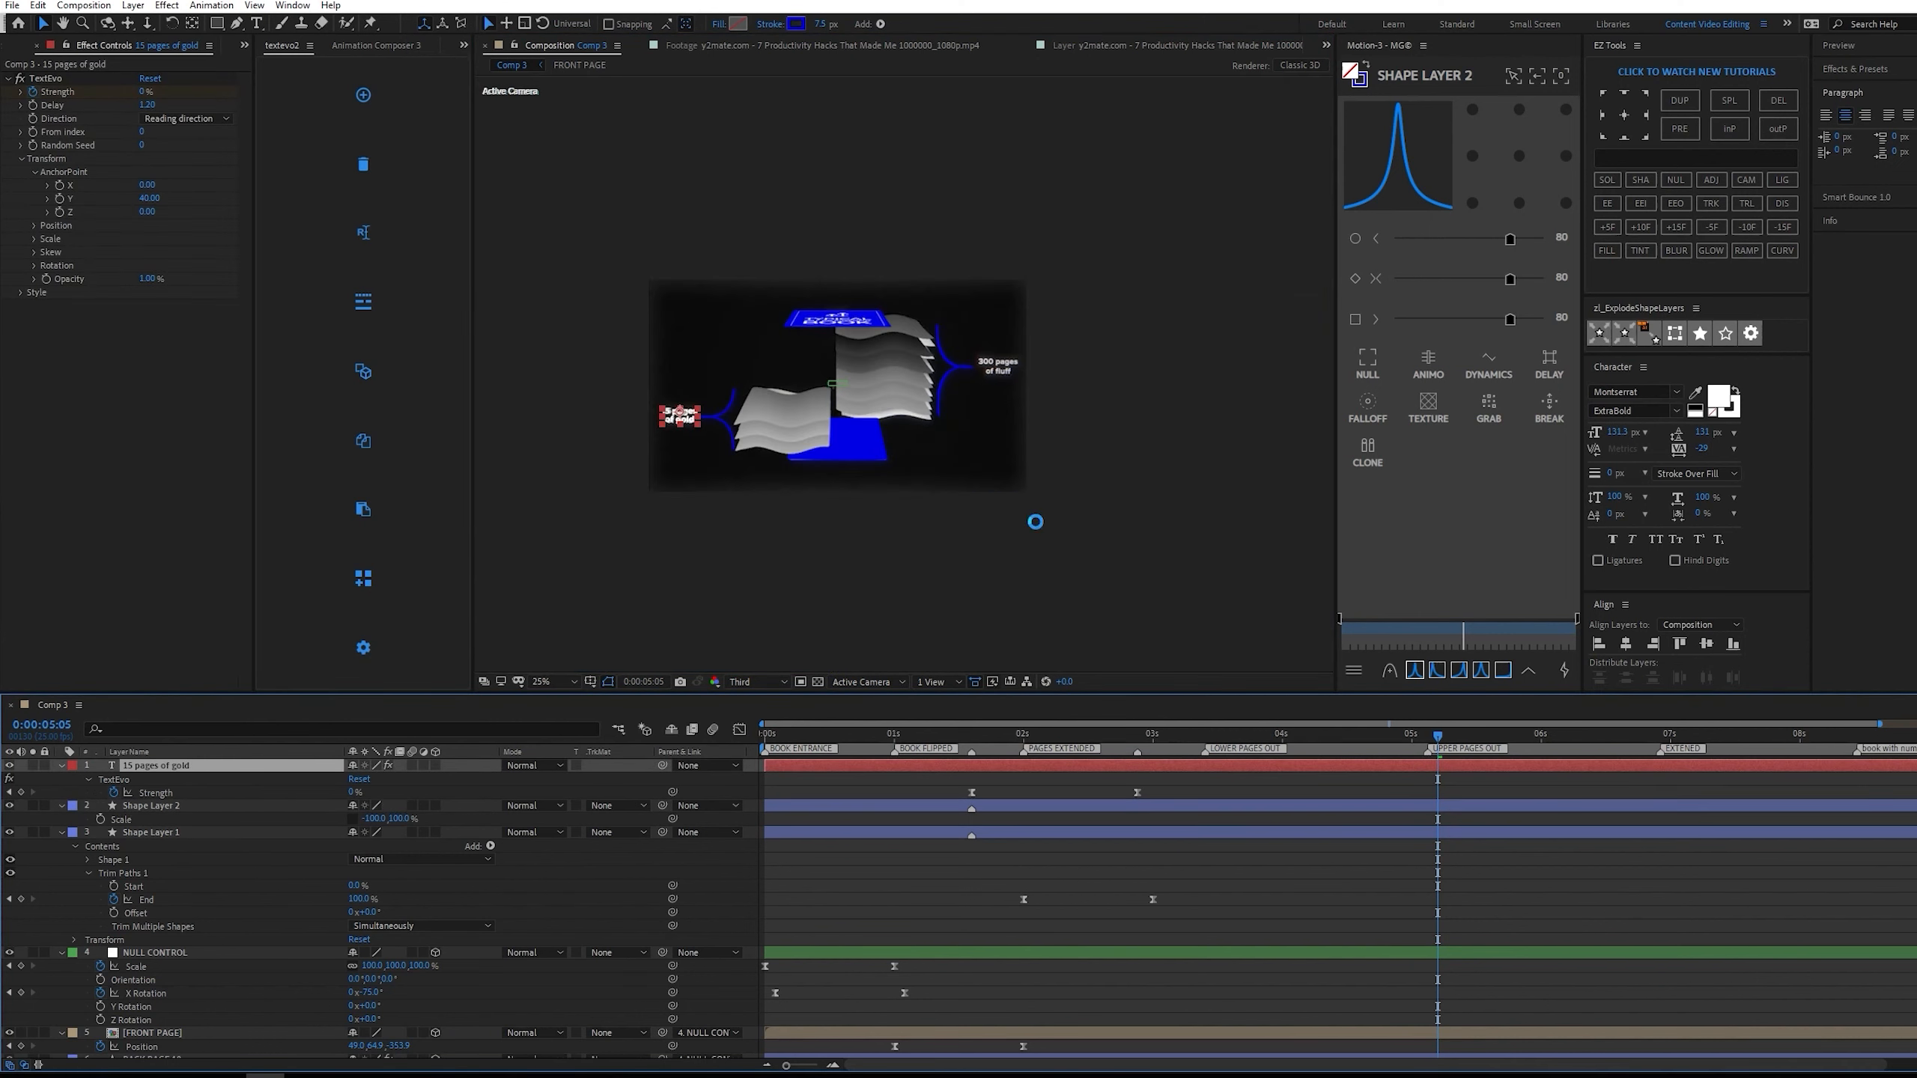
key(ctrl+d)
scroll(669, 418, up, 2)
drag(695, 417, 1274, 333)
Replace the copied text with "300 pages of fluff" on two lines, breaking after "pages".
scroll(1273, 334, up, 1)
key(space)
drag(1117, 299, 1051, 295)
double_click(1052, 294)
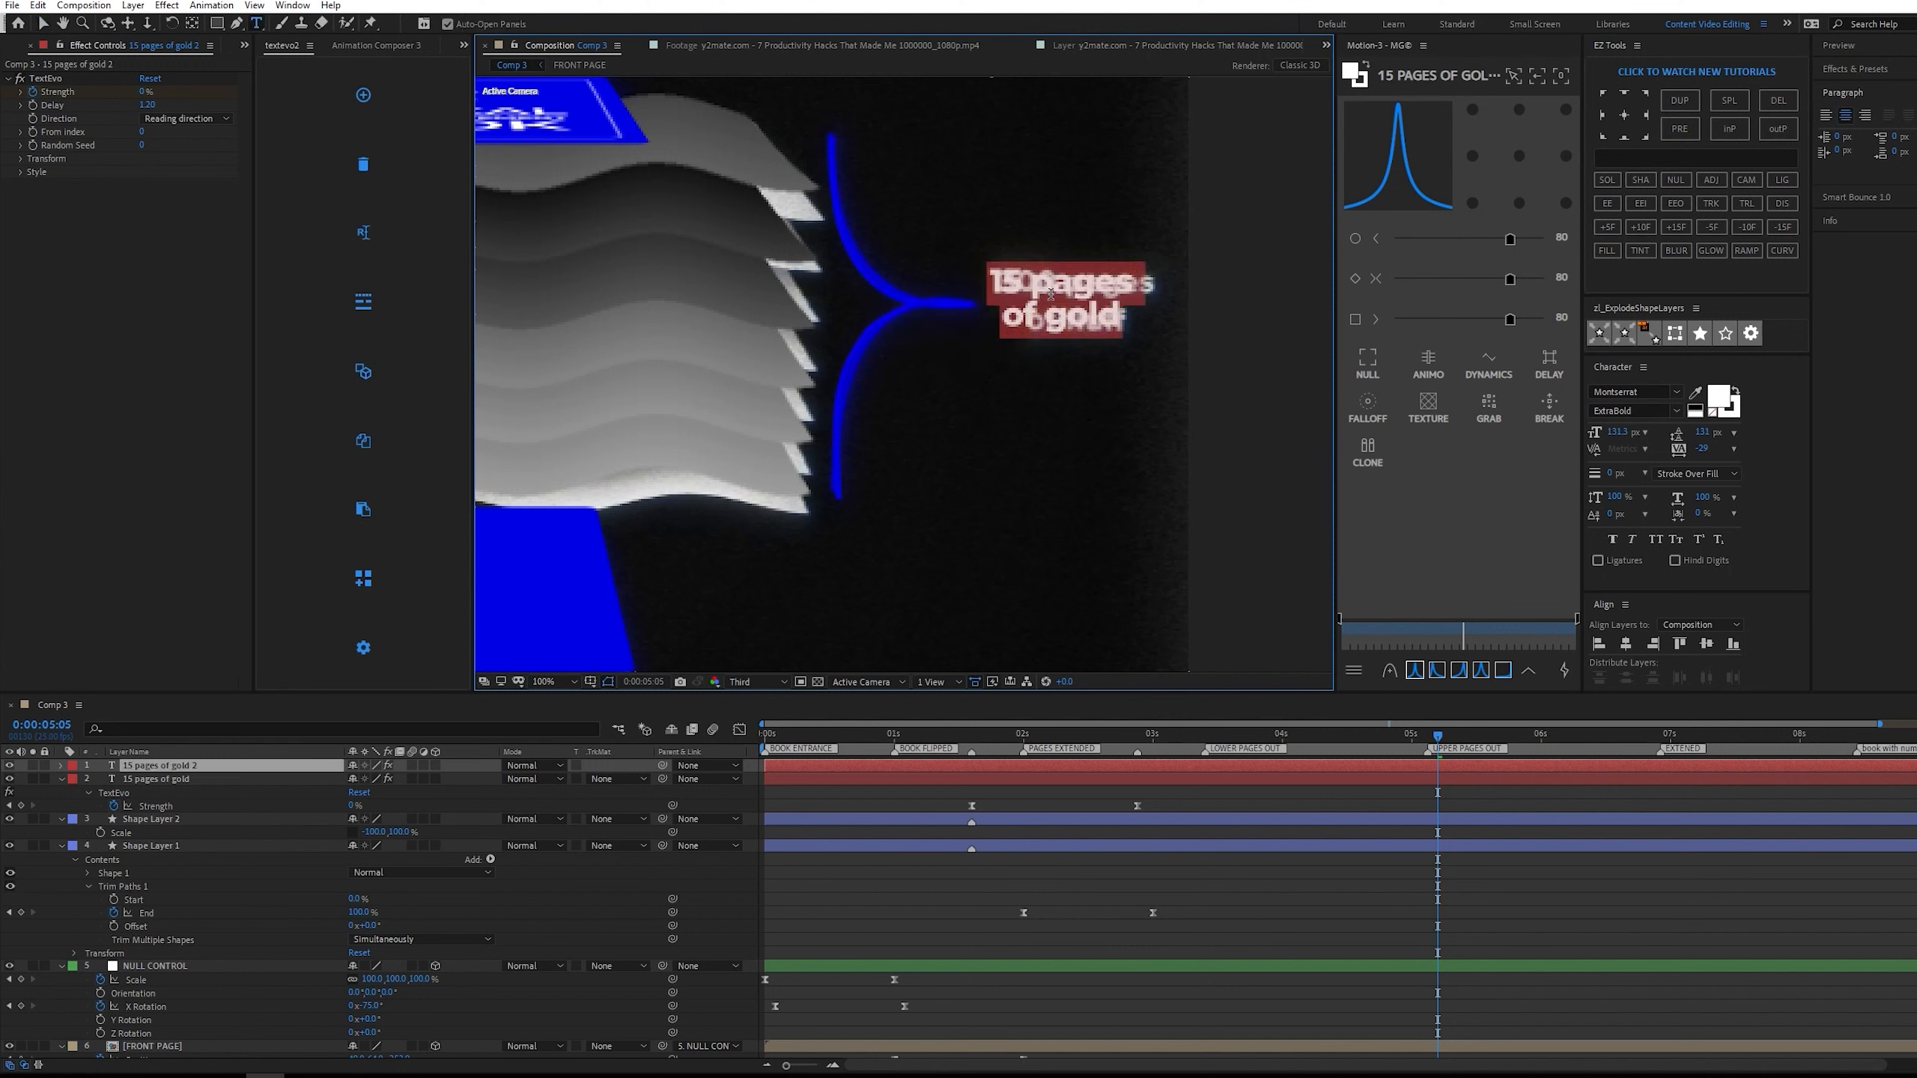
text(300 pages)
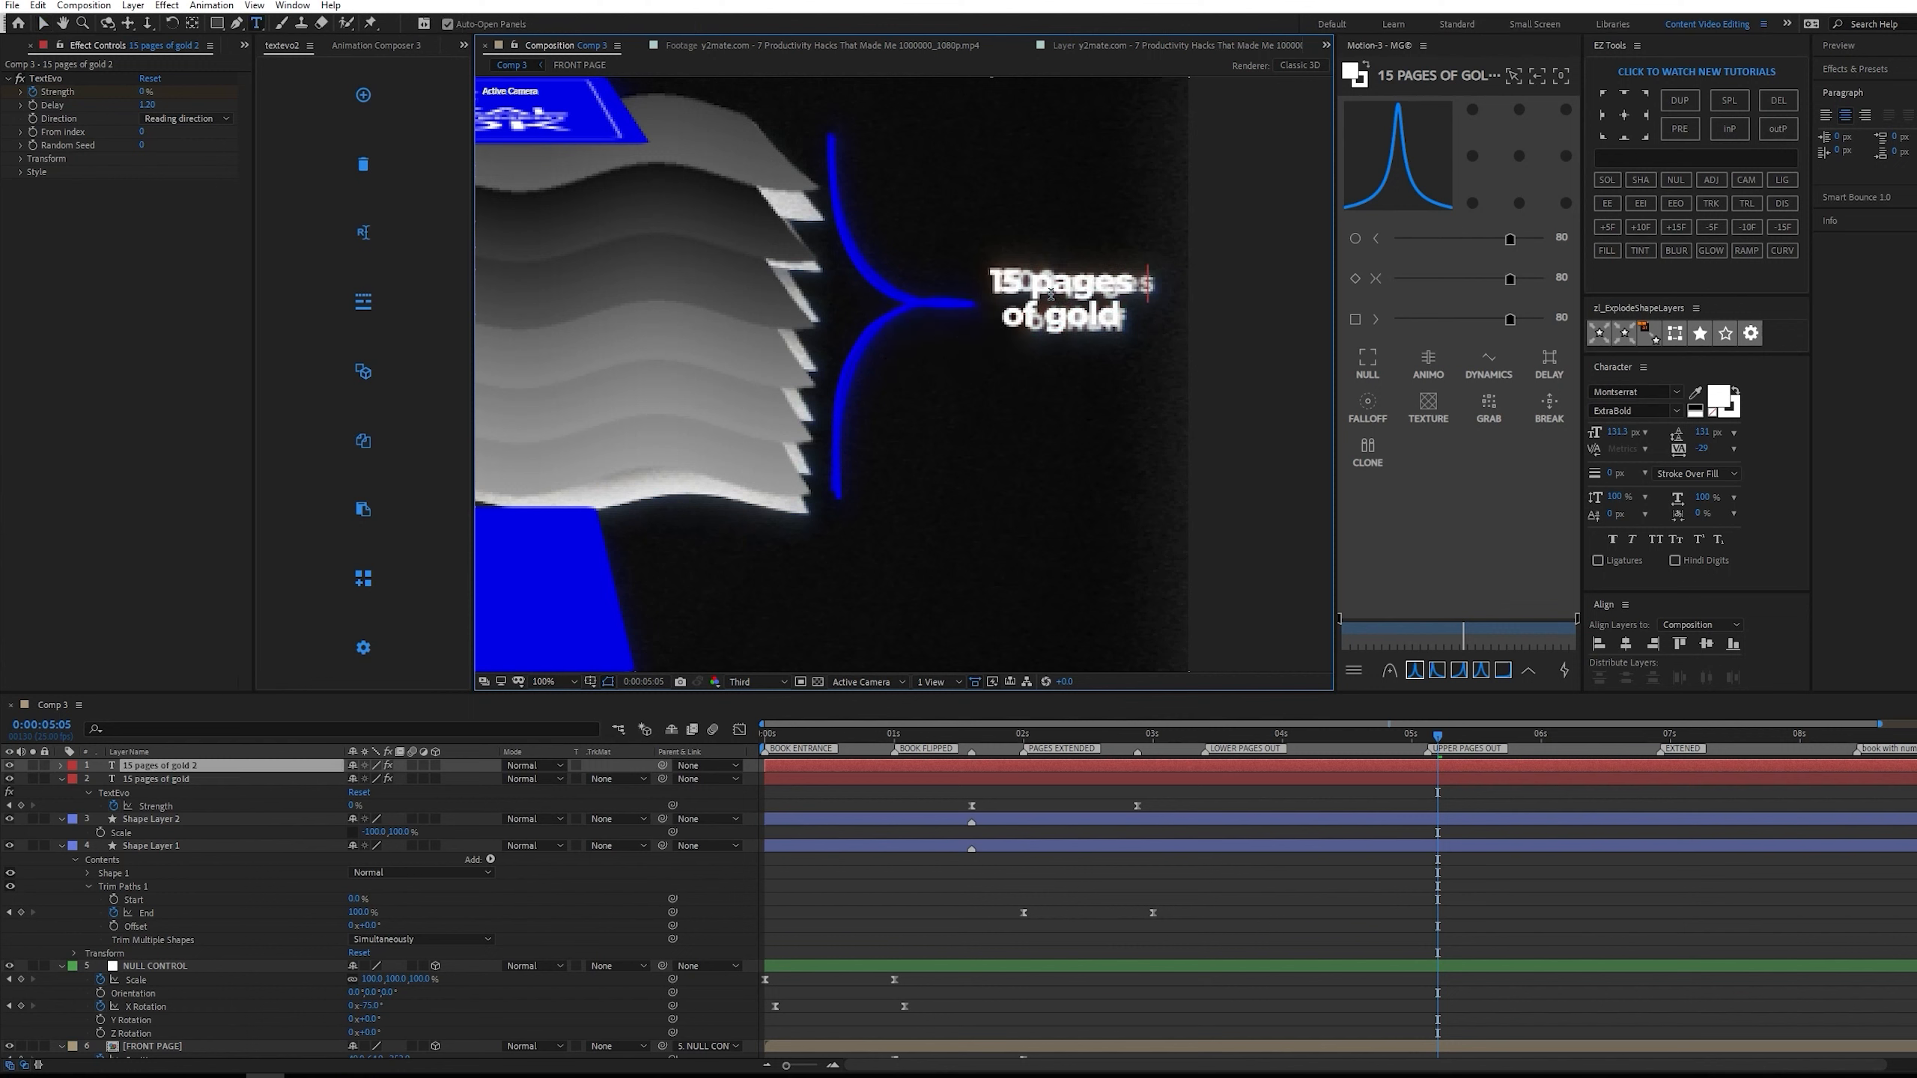
key(Return)
text(of)
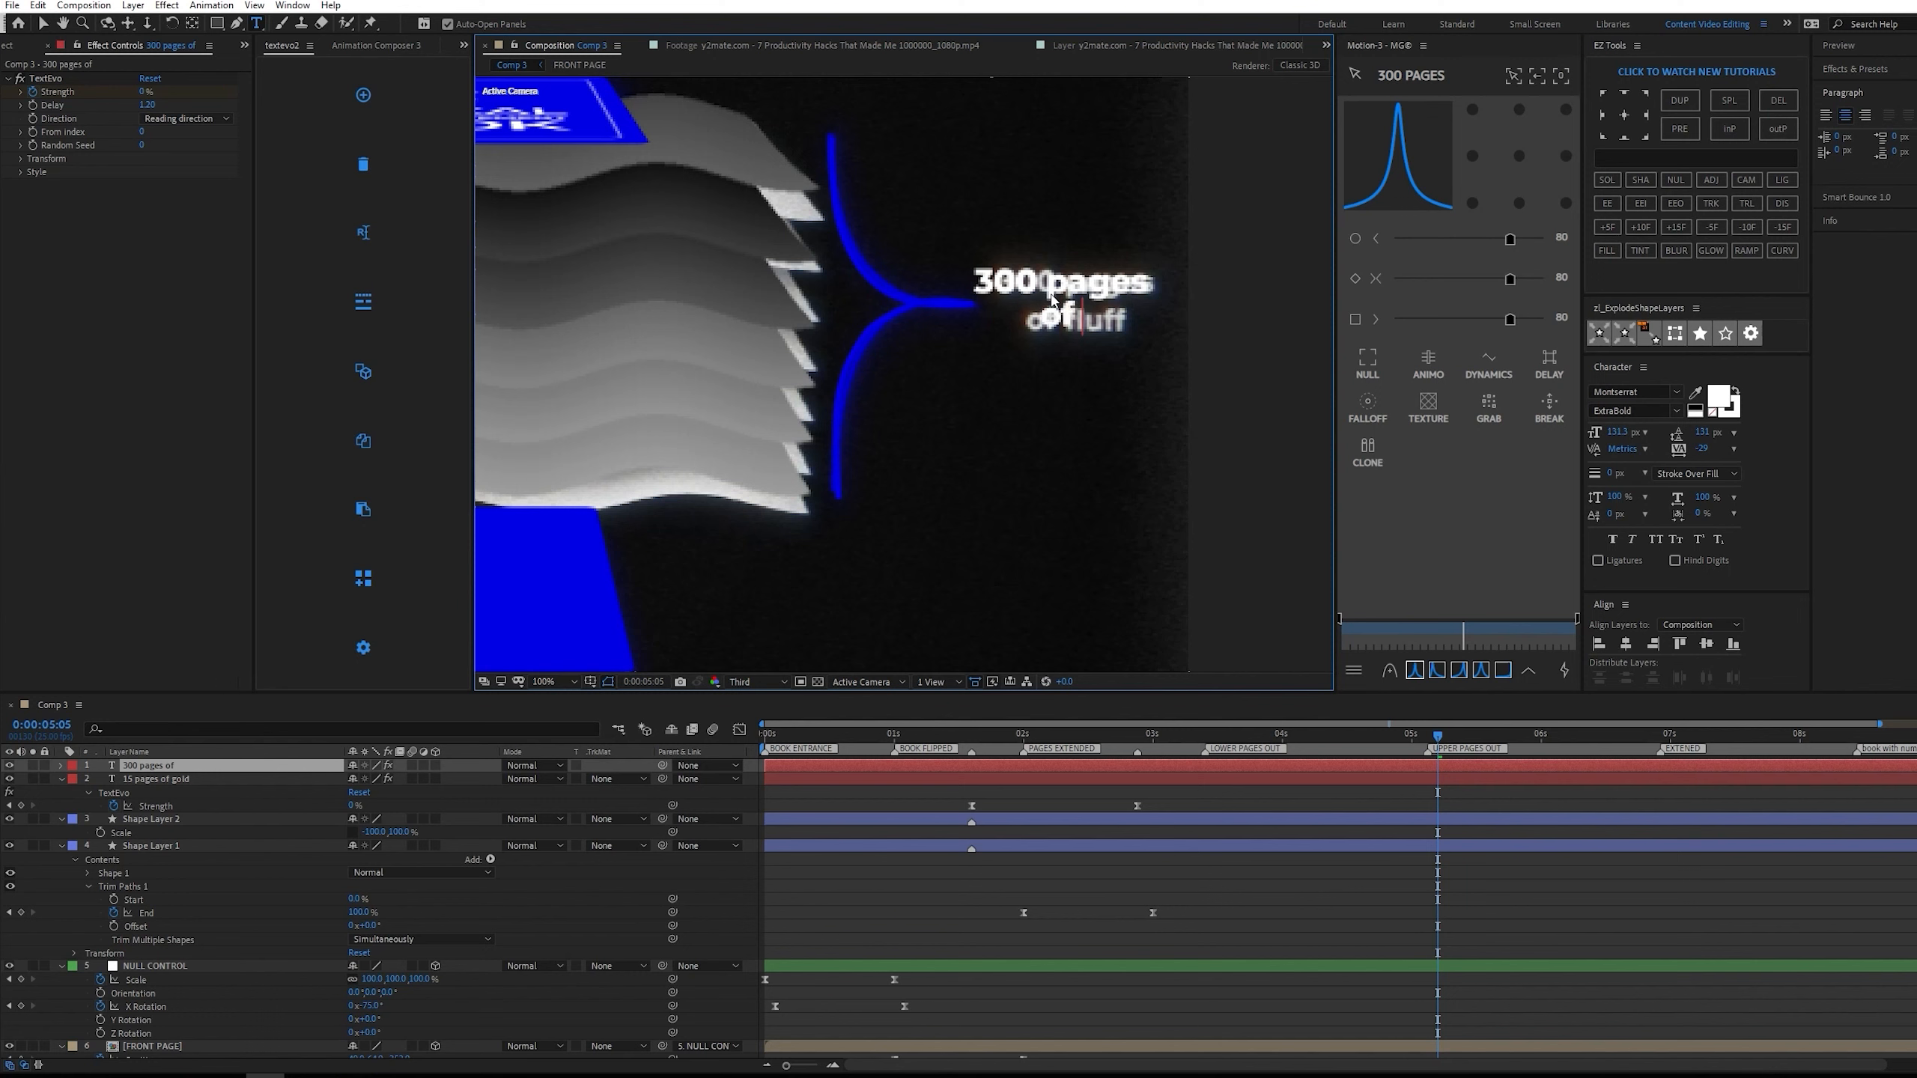
text( fluff)
key(Escape)
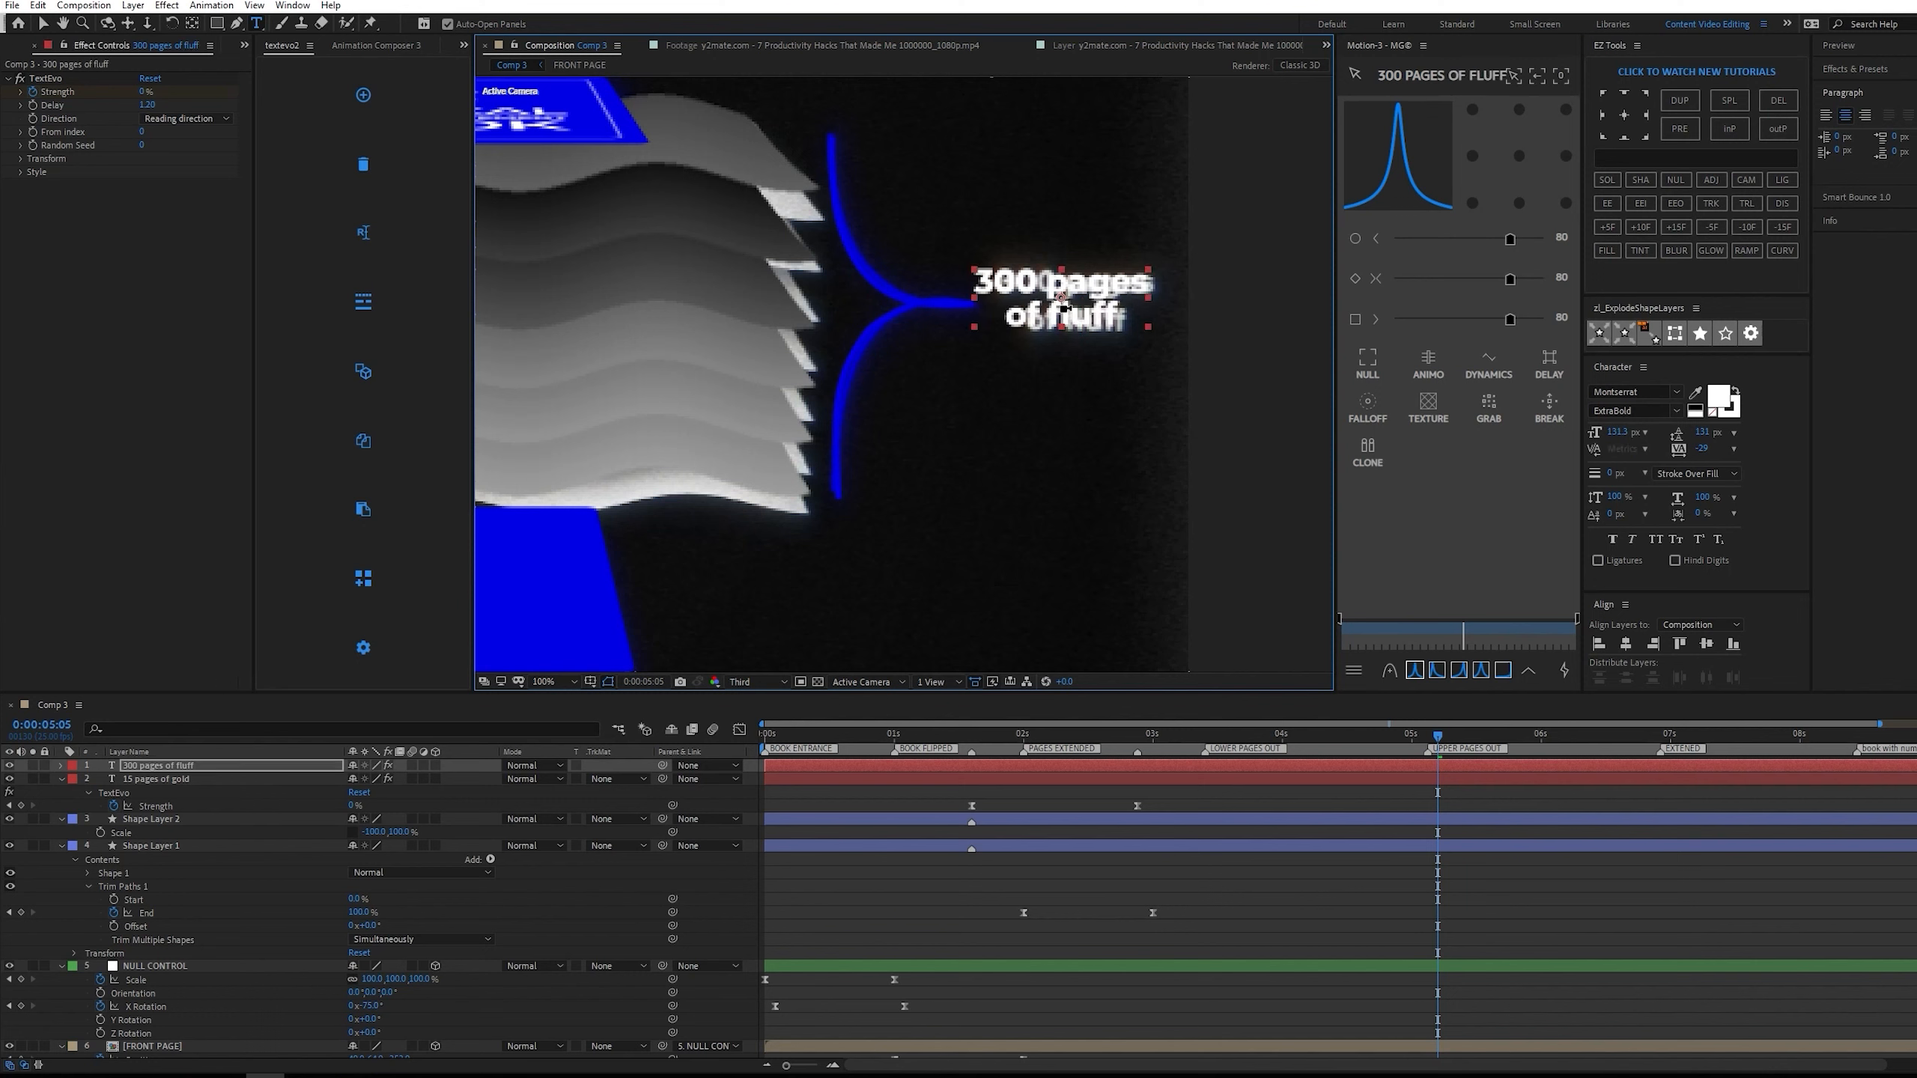
Align the "300 pages of fluff" text precisely over the reference lettering.
scroll(1062, 296, up, 1)
key(v)
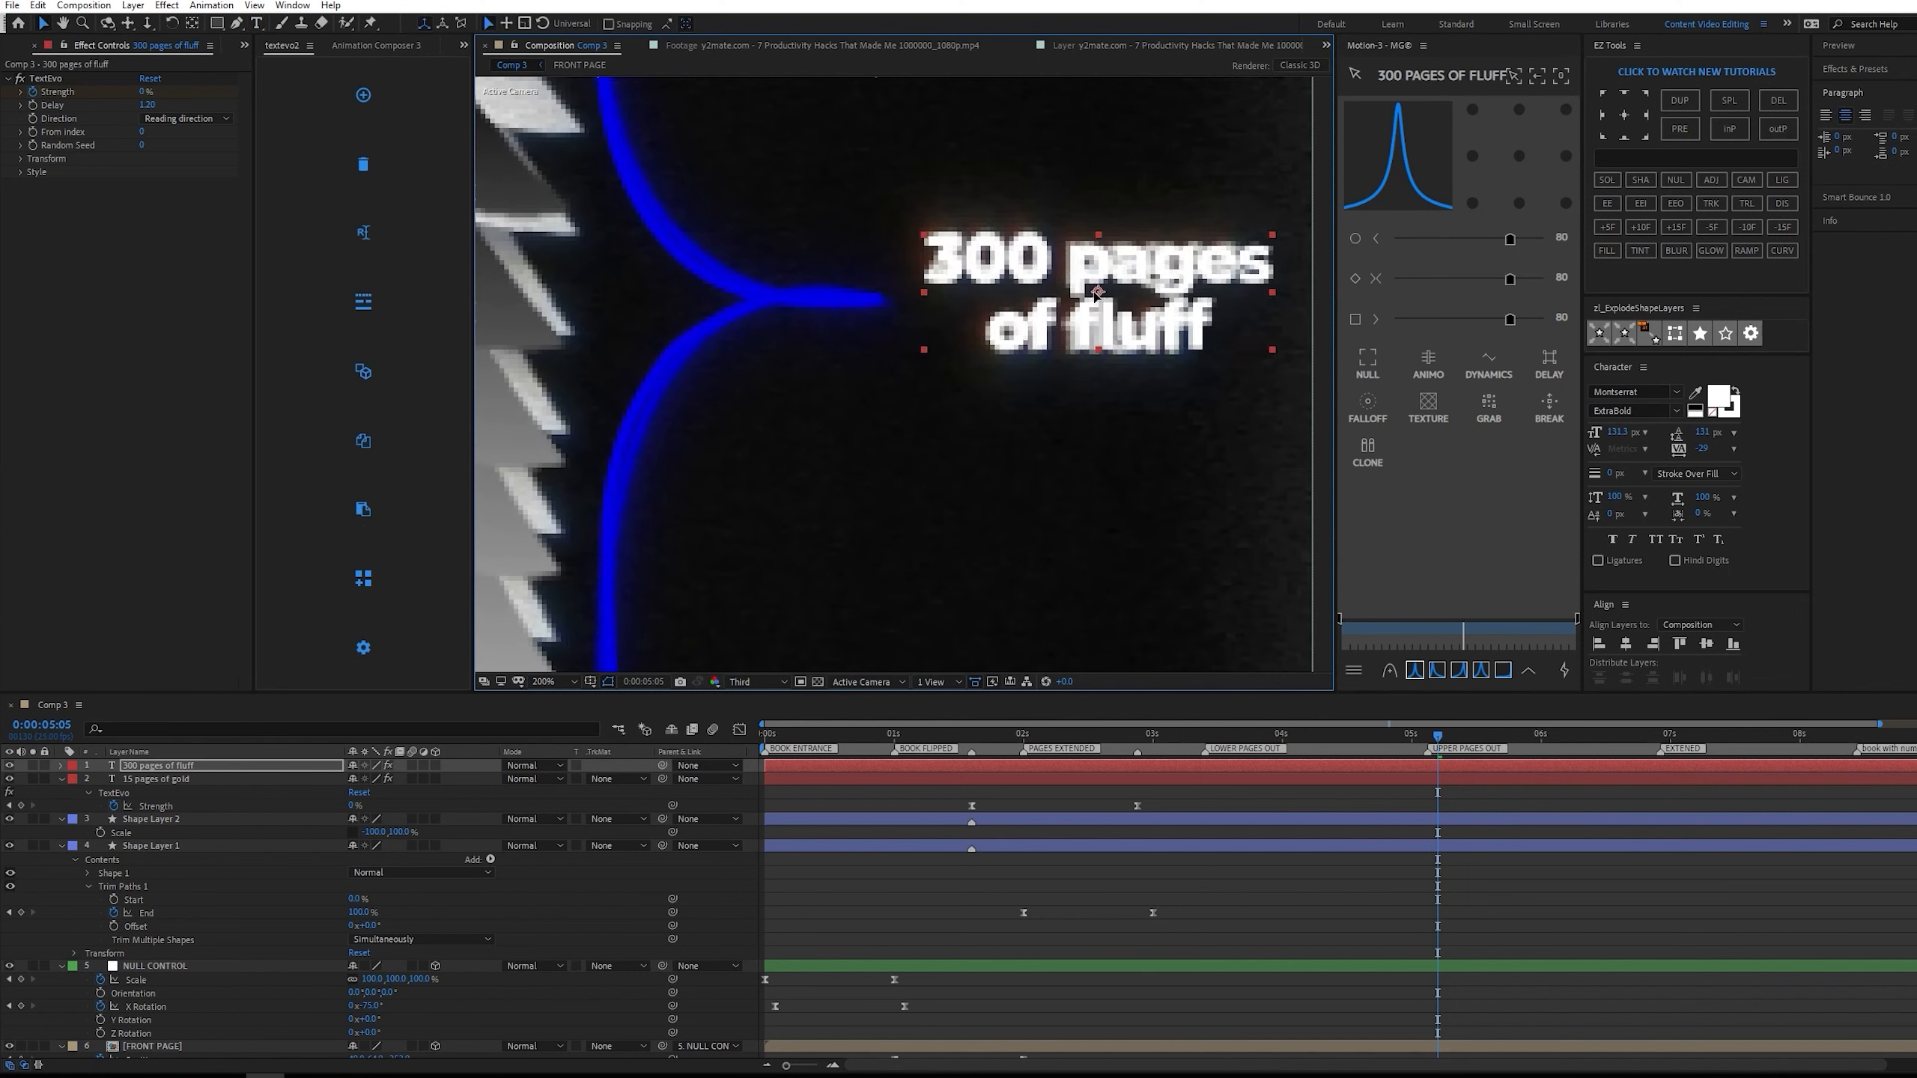
scroll(1056, 318, down, 2)
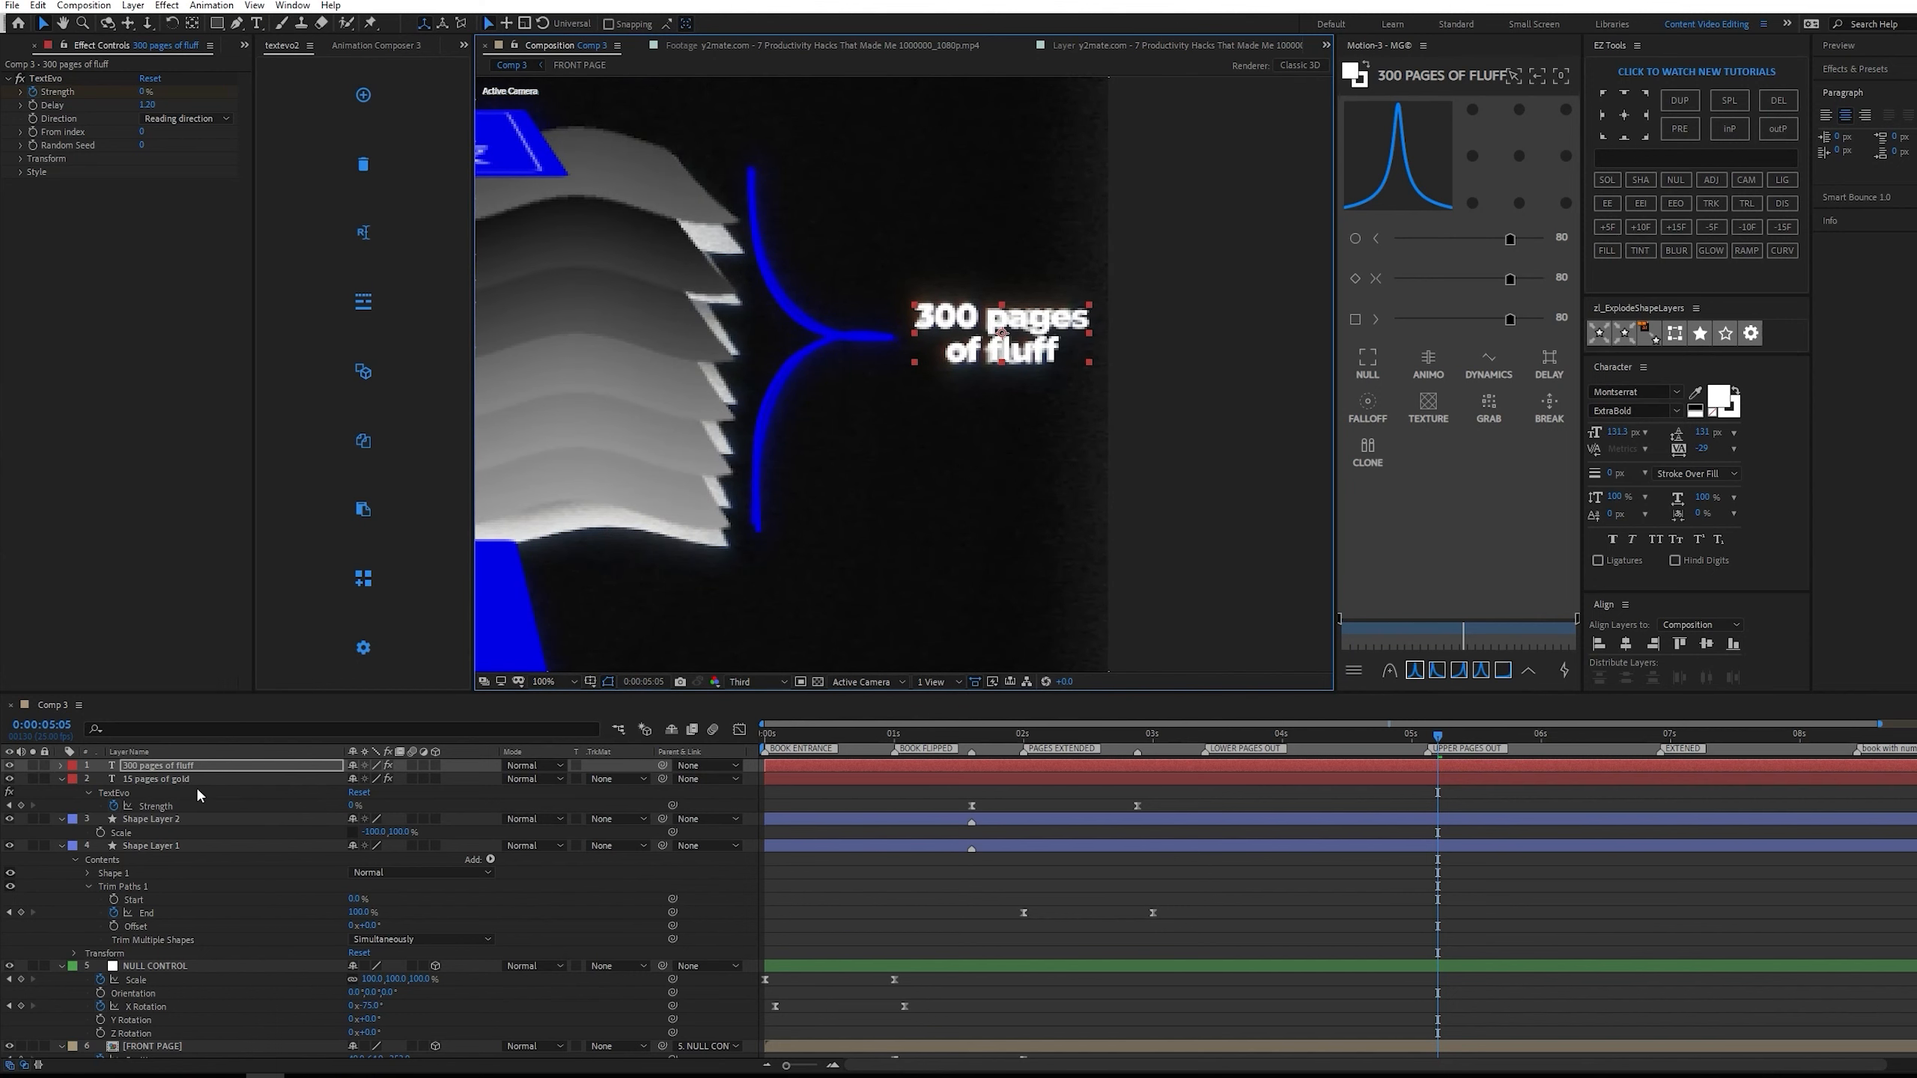
Move the mirrored bracket's layer directly below the "300 pages of fluff" layer, reveal both layers' keyframes and shift both layers later in time.
click(197, 820)
drag(188, 801, 198, 782)
shift+click(206, 767)
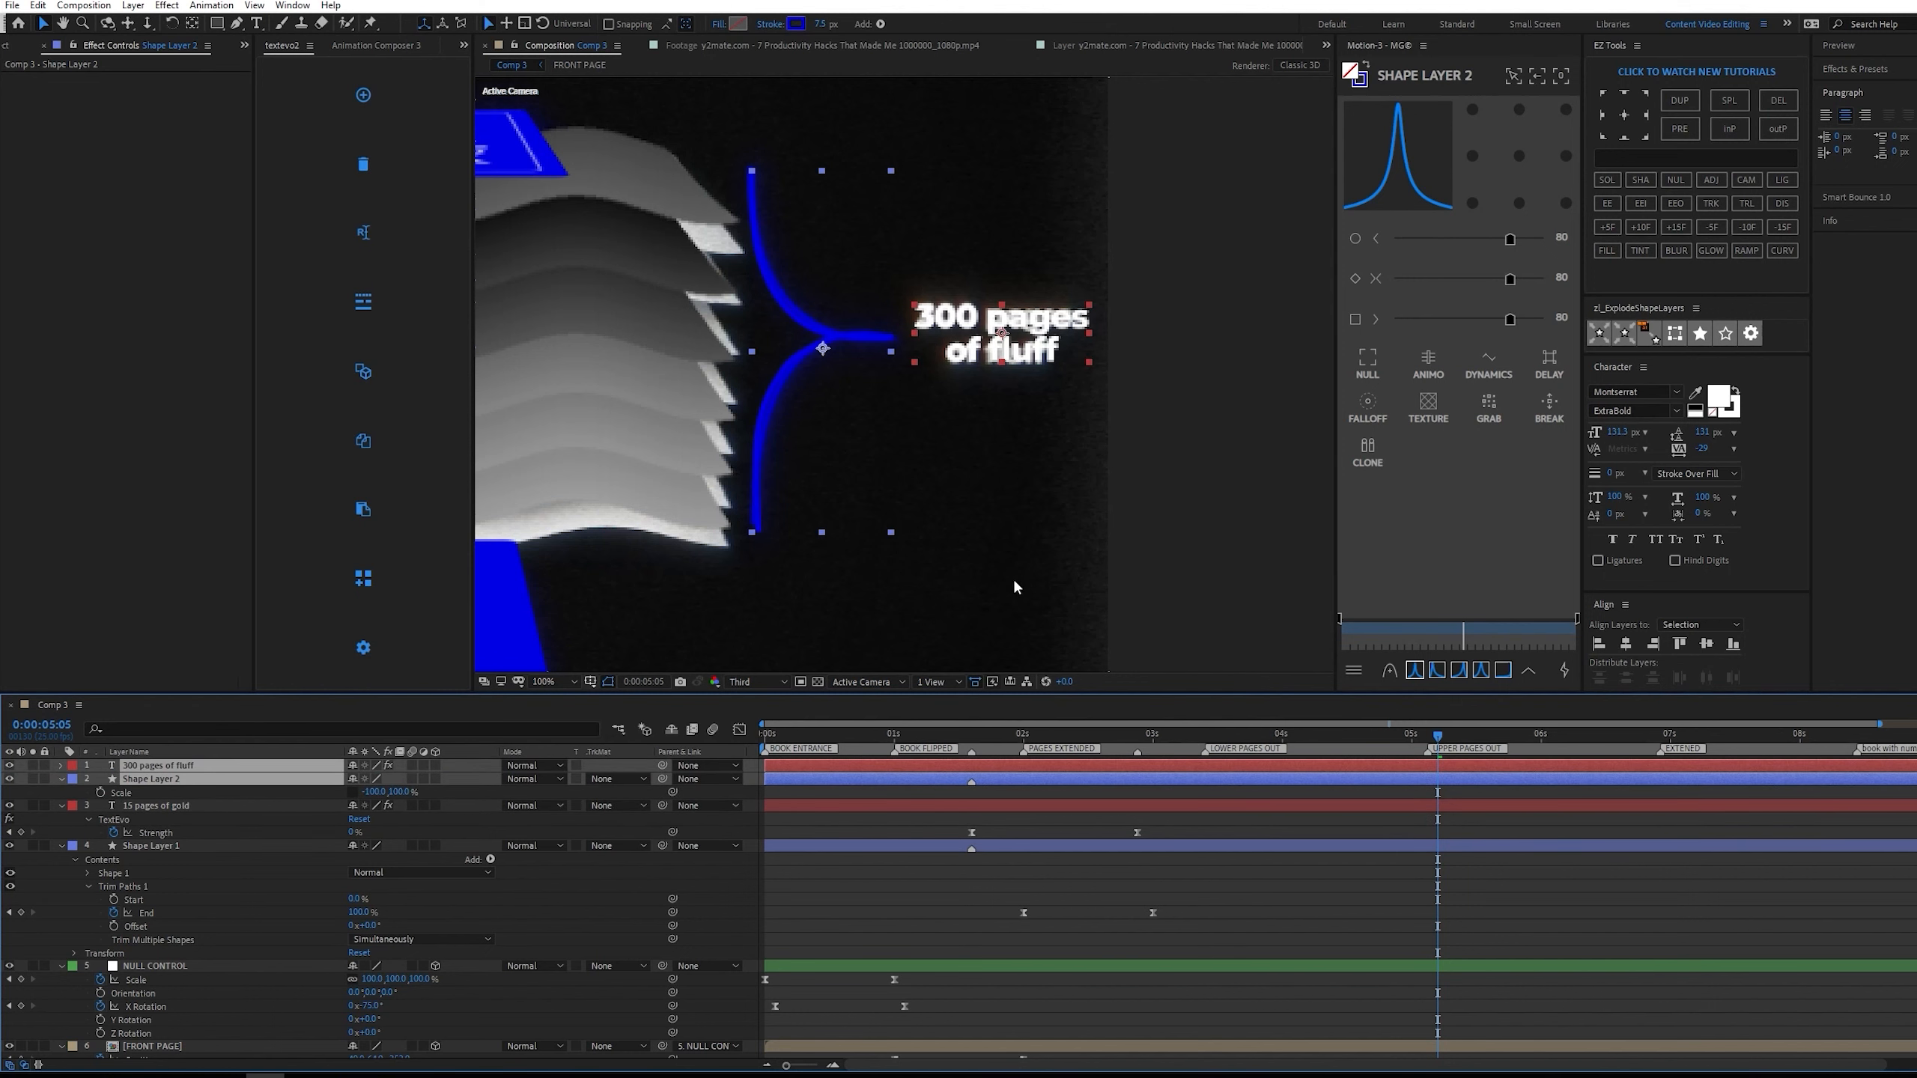
key(u)
drag(1522, 762, 1792, 723)
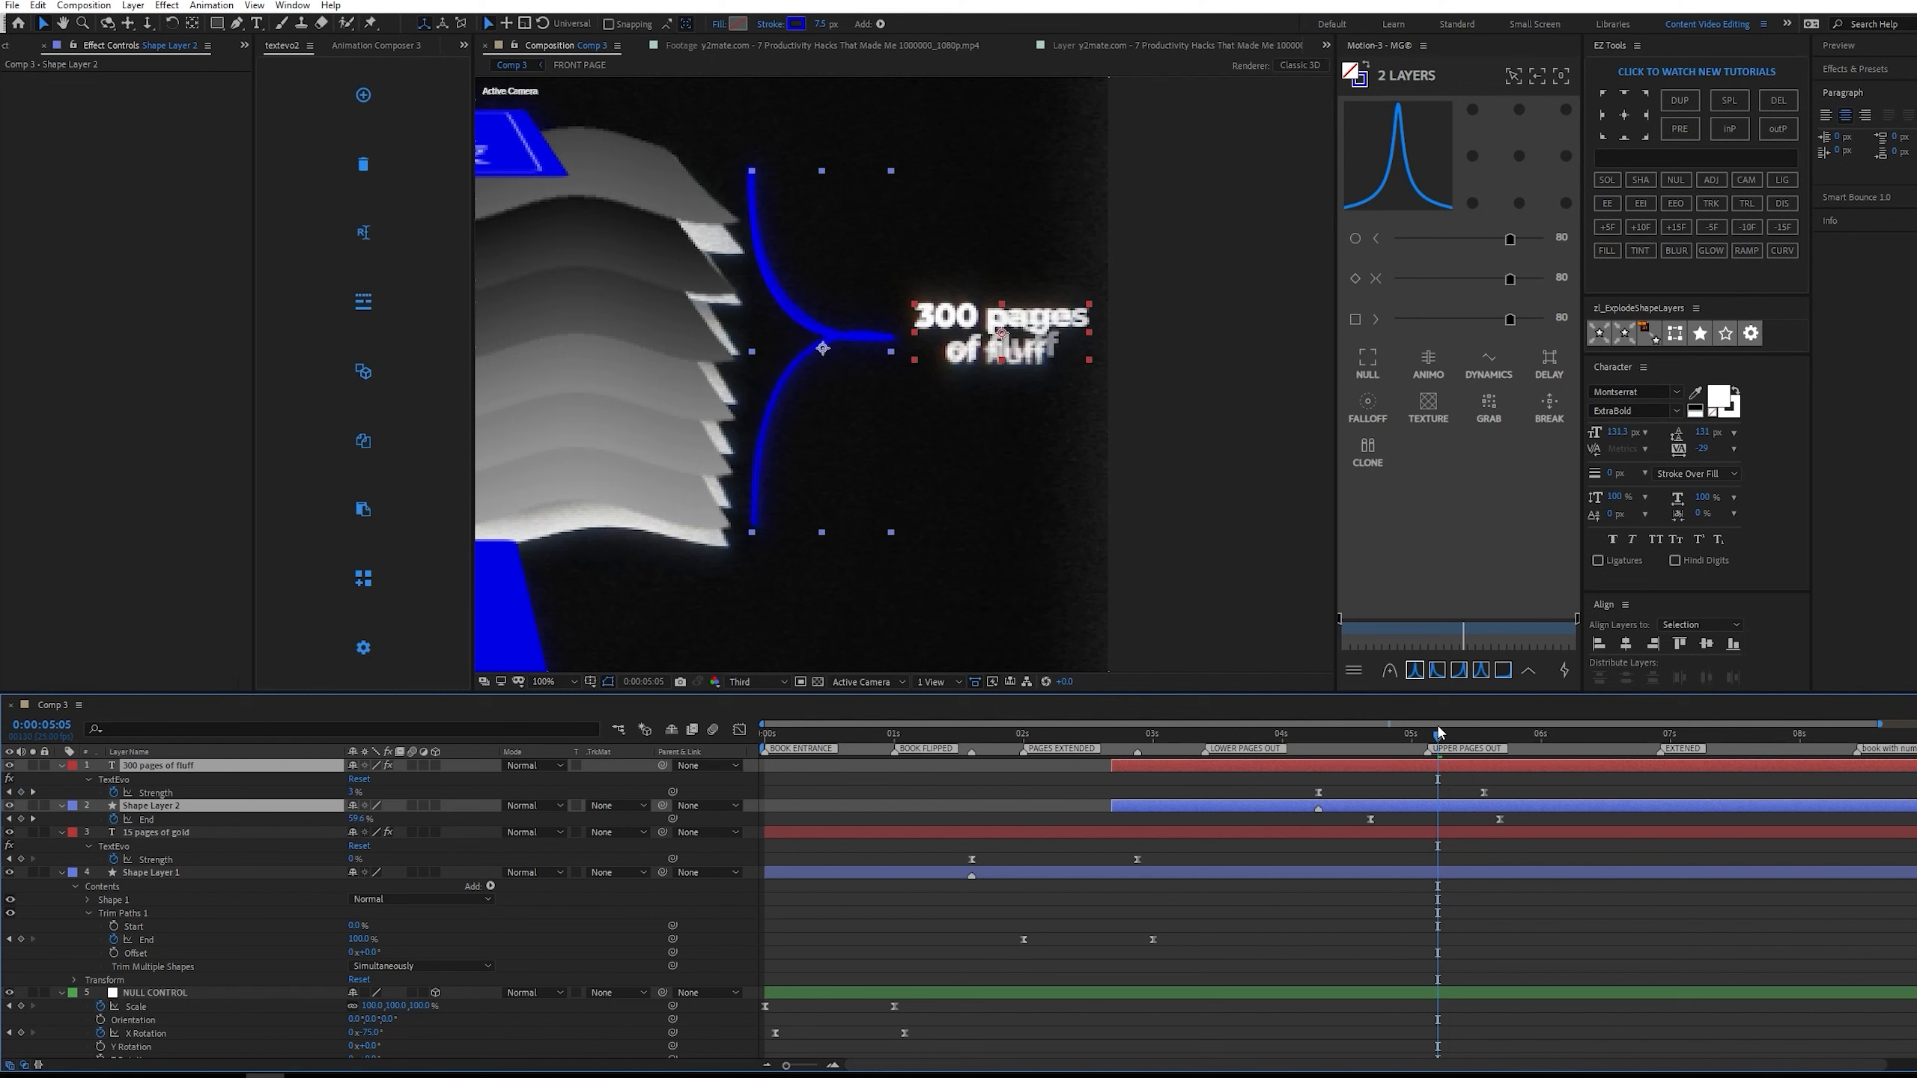
Preview the upper label's animation and shift the "300 pages of fluff" layer slightly earlier than the mirrored bracket's layer.
drag(1440, 732, 1225, 734)
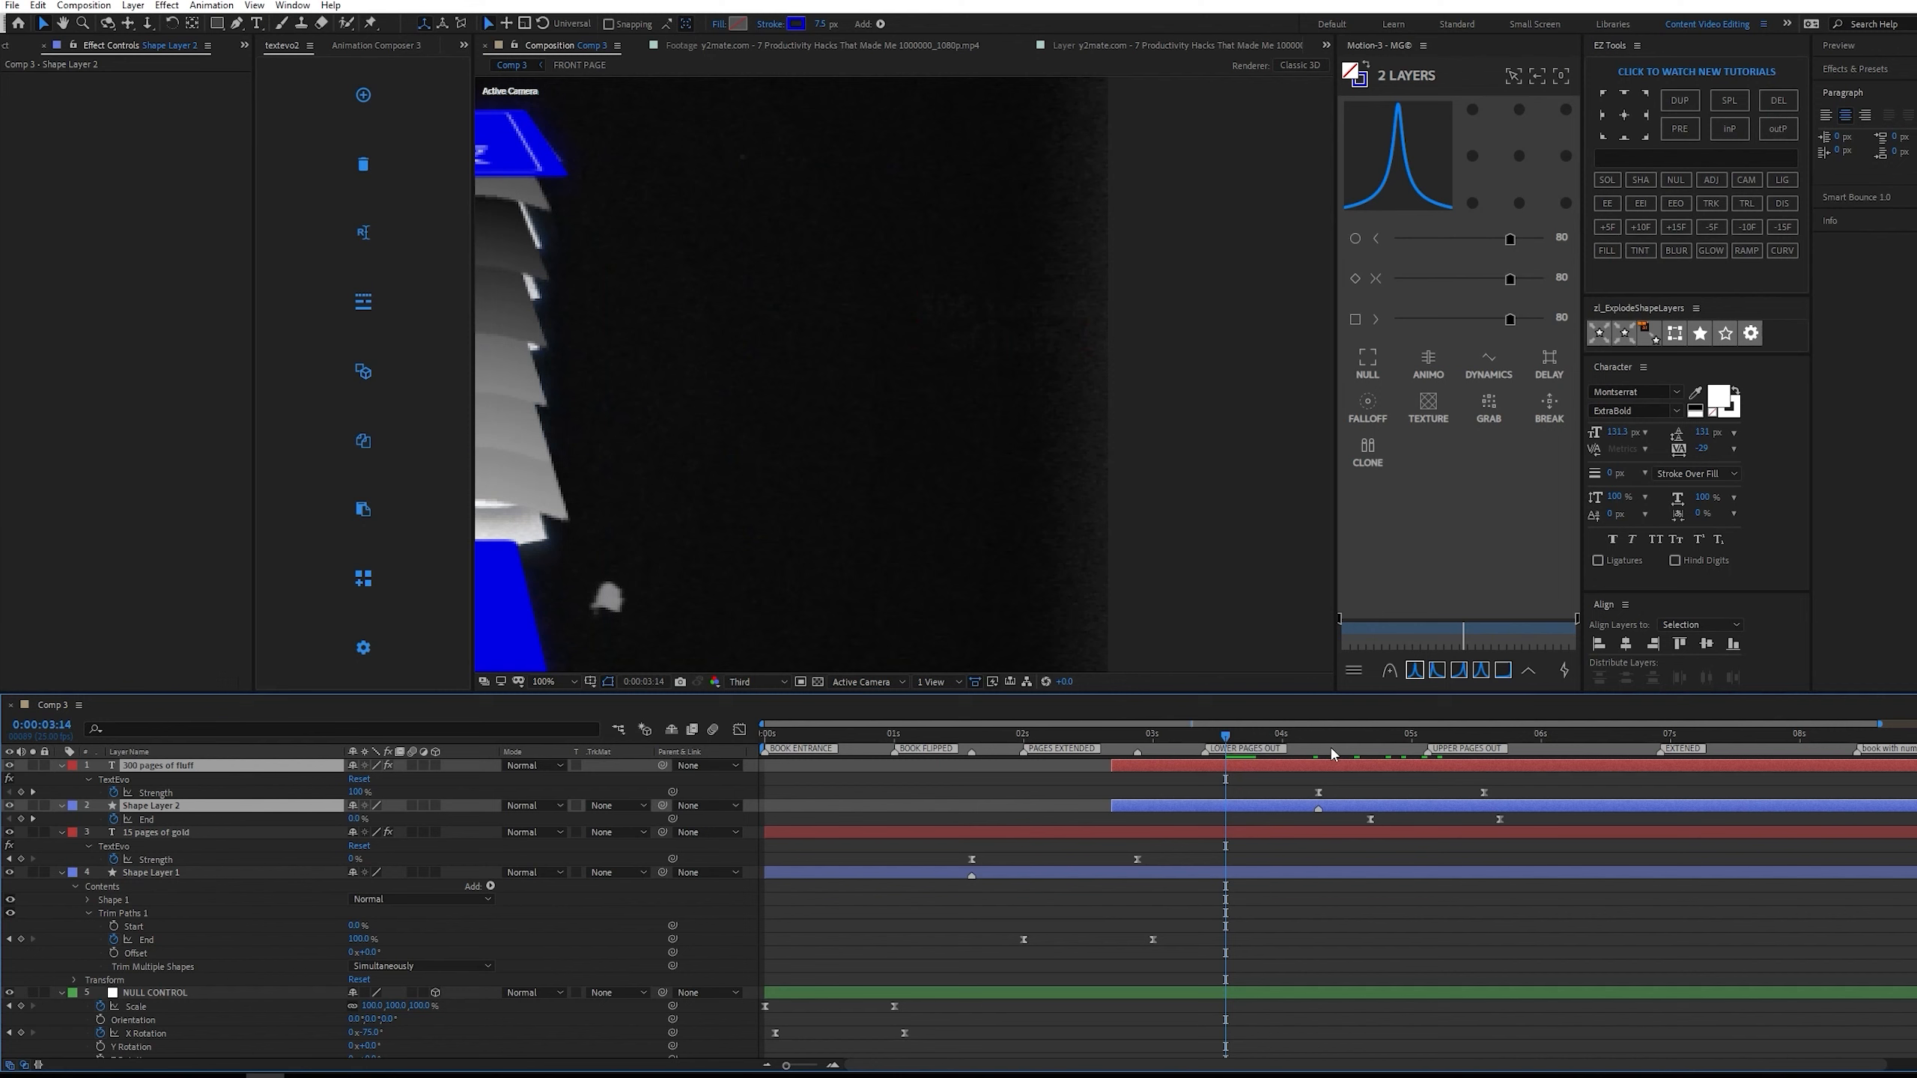
key(space)
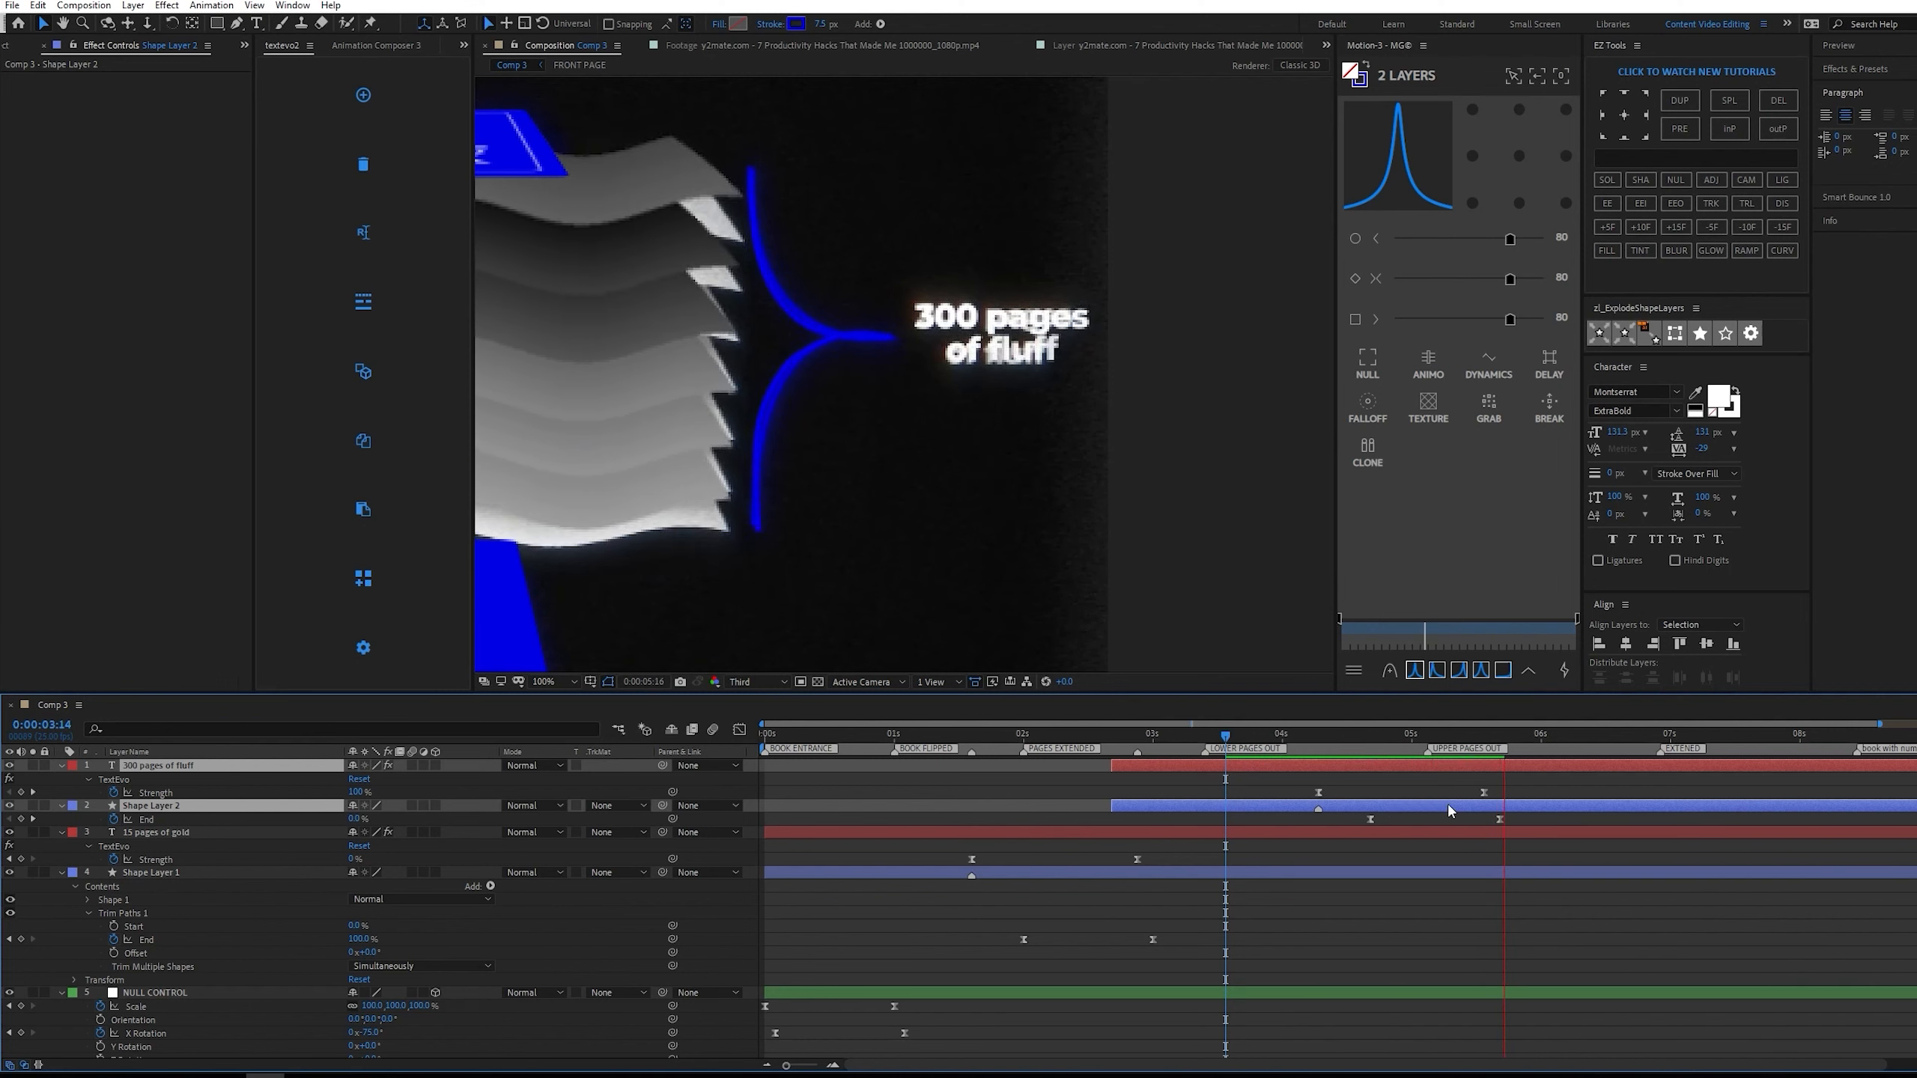
key(space)
click(1586, 791)
drag(1336, 736, 1261, 738)
Frame the whole composition and hide the reference video layer at the end of the layer stack.
scroll(917, 551, down, 1)
drag(916, 543, 1127, 498)
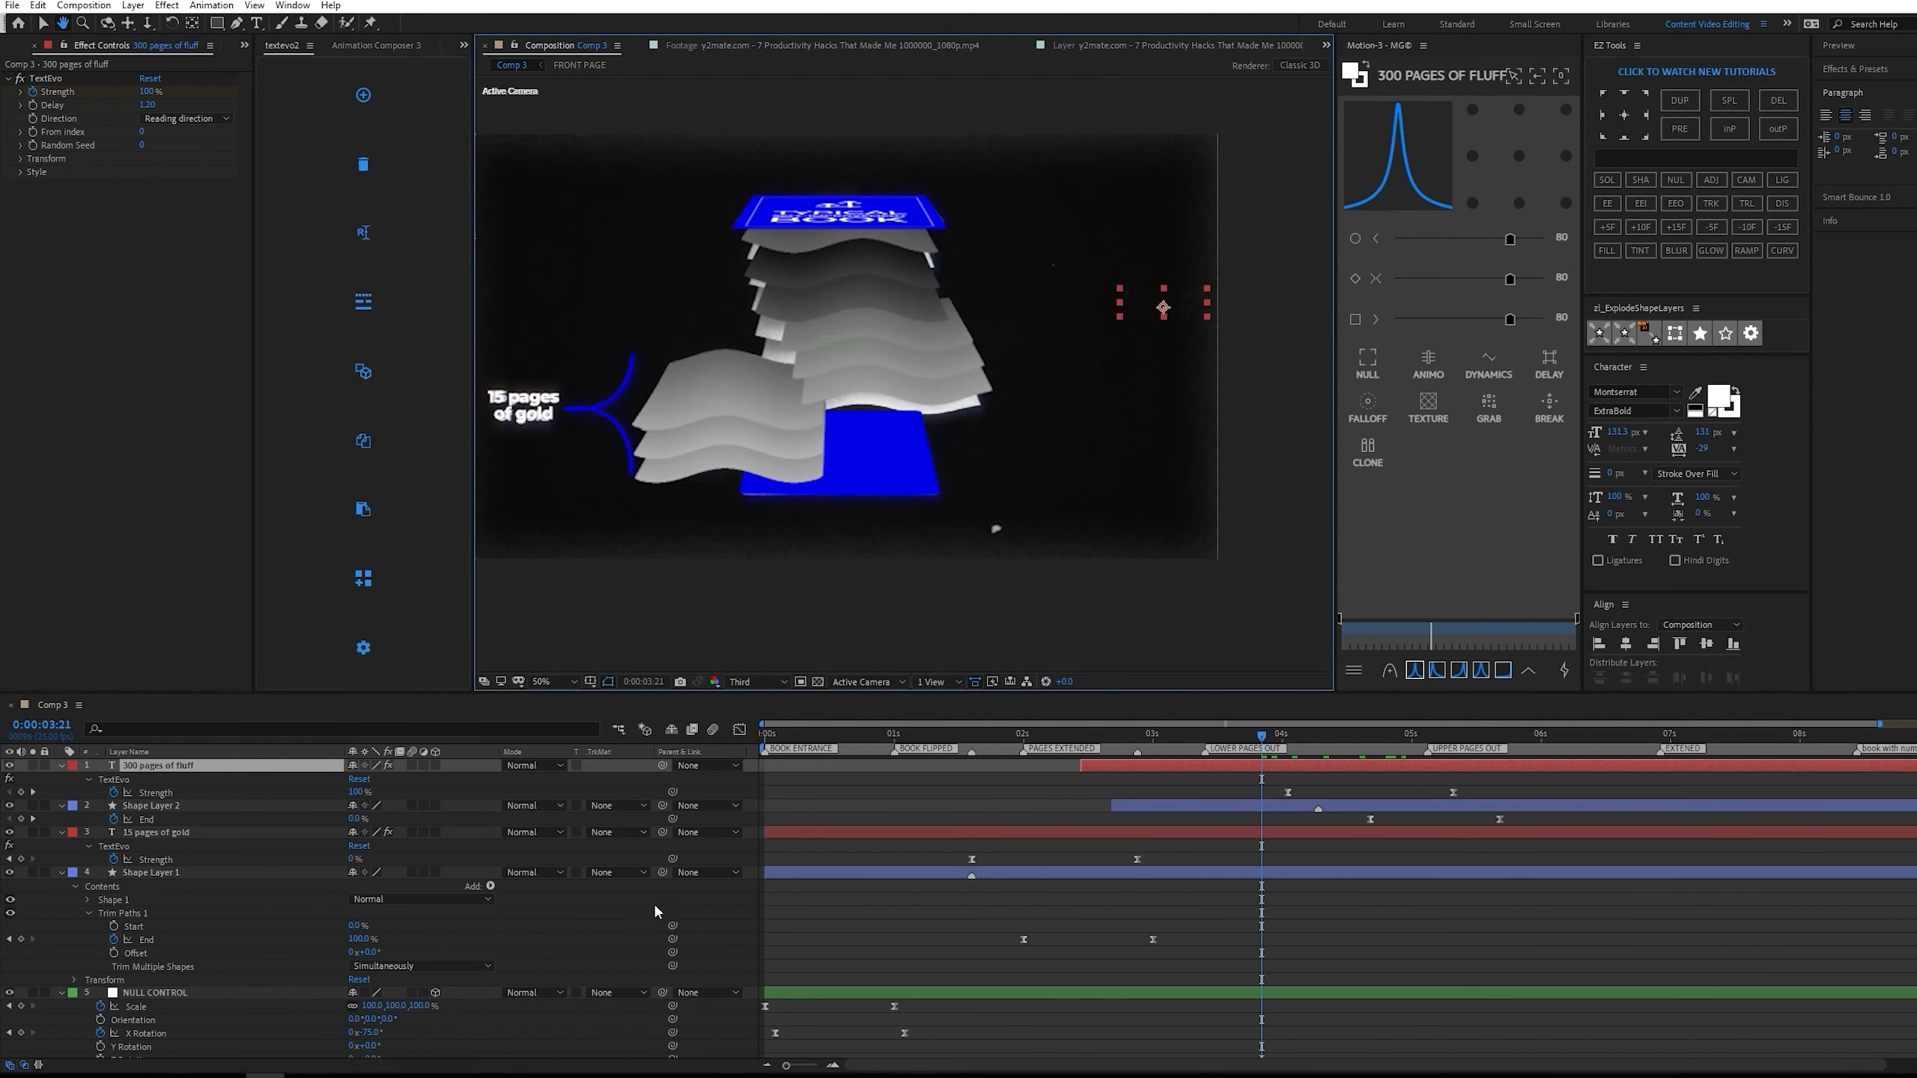
scroll(101, 978, down, 8)
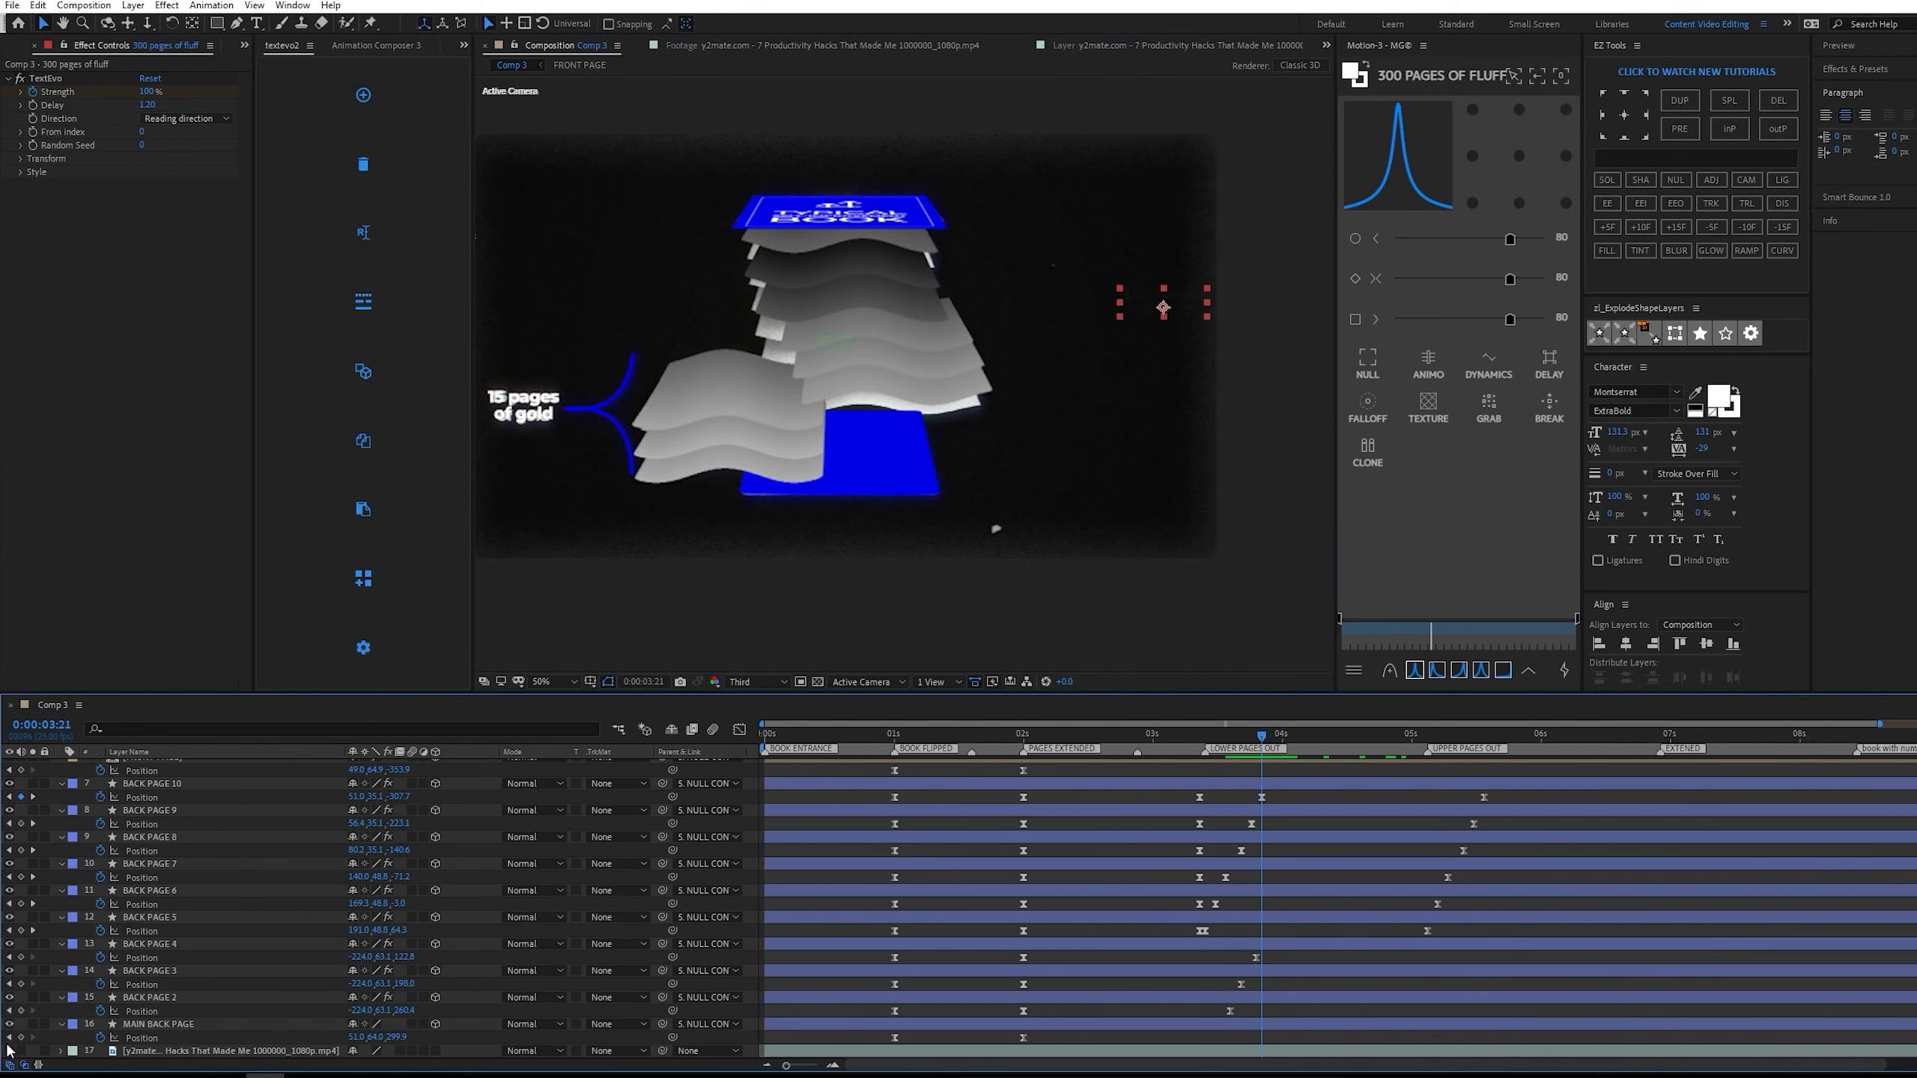
scroll(846, 555, down, 1)
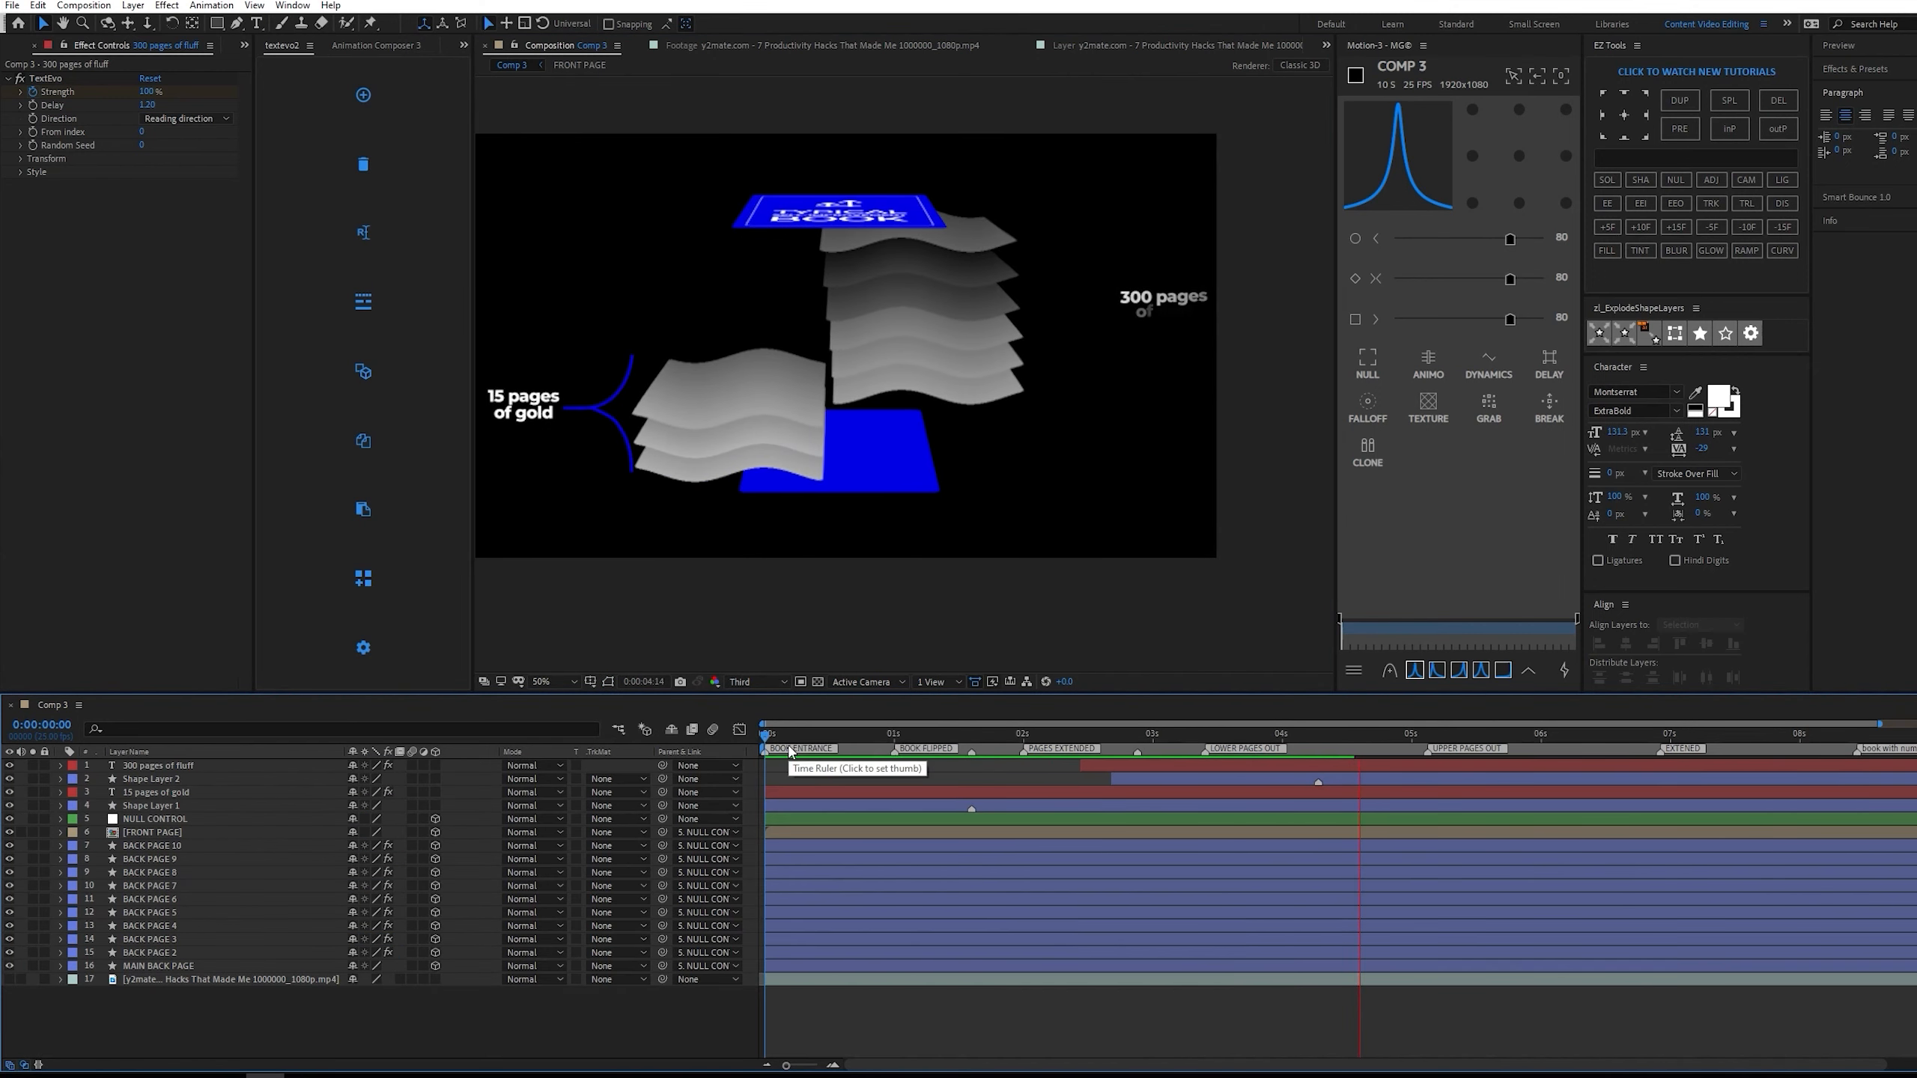
Preview the book and label animation and compare it with the soloed reference video around the four-second mark.
key(space)
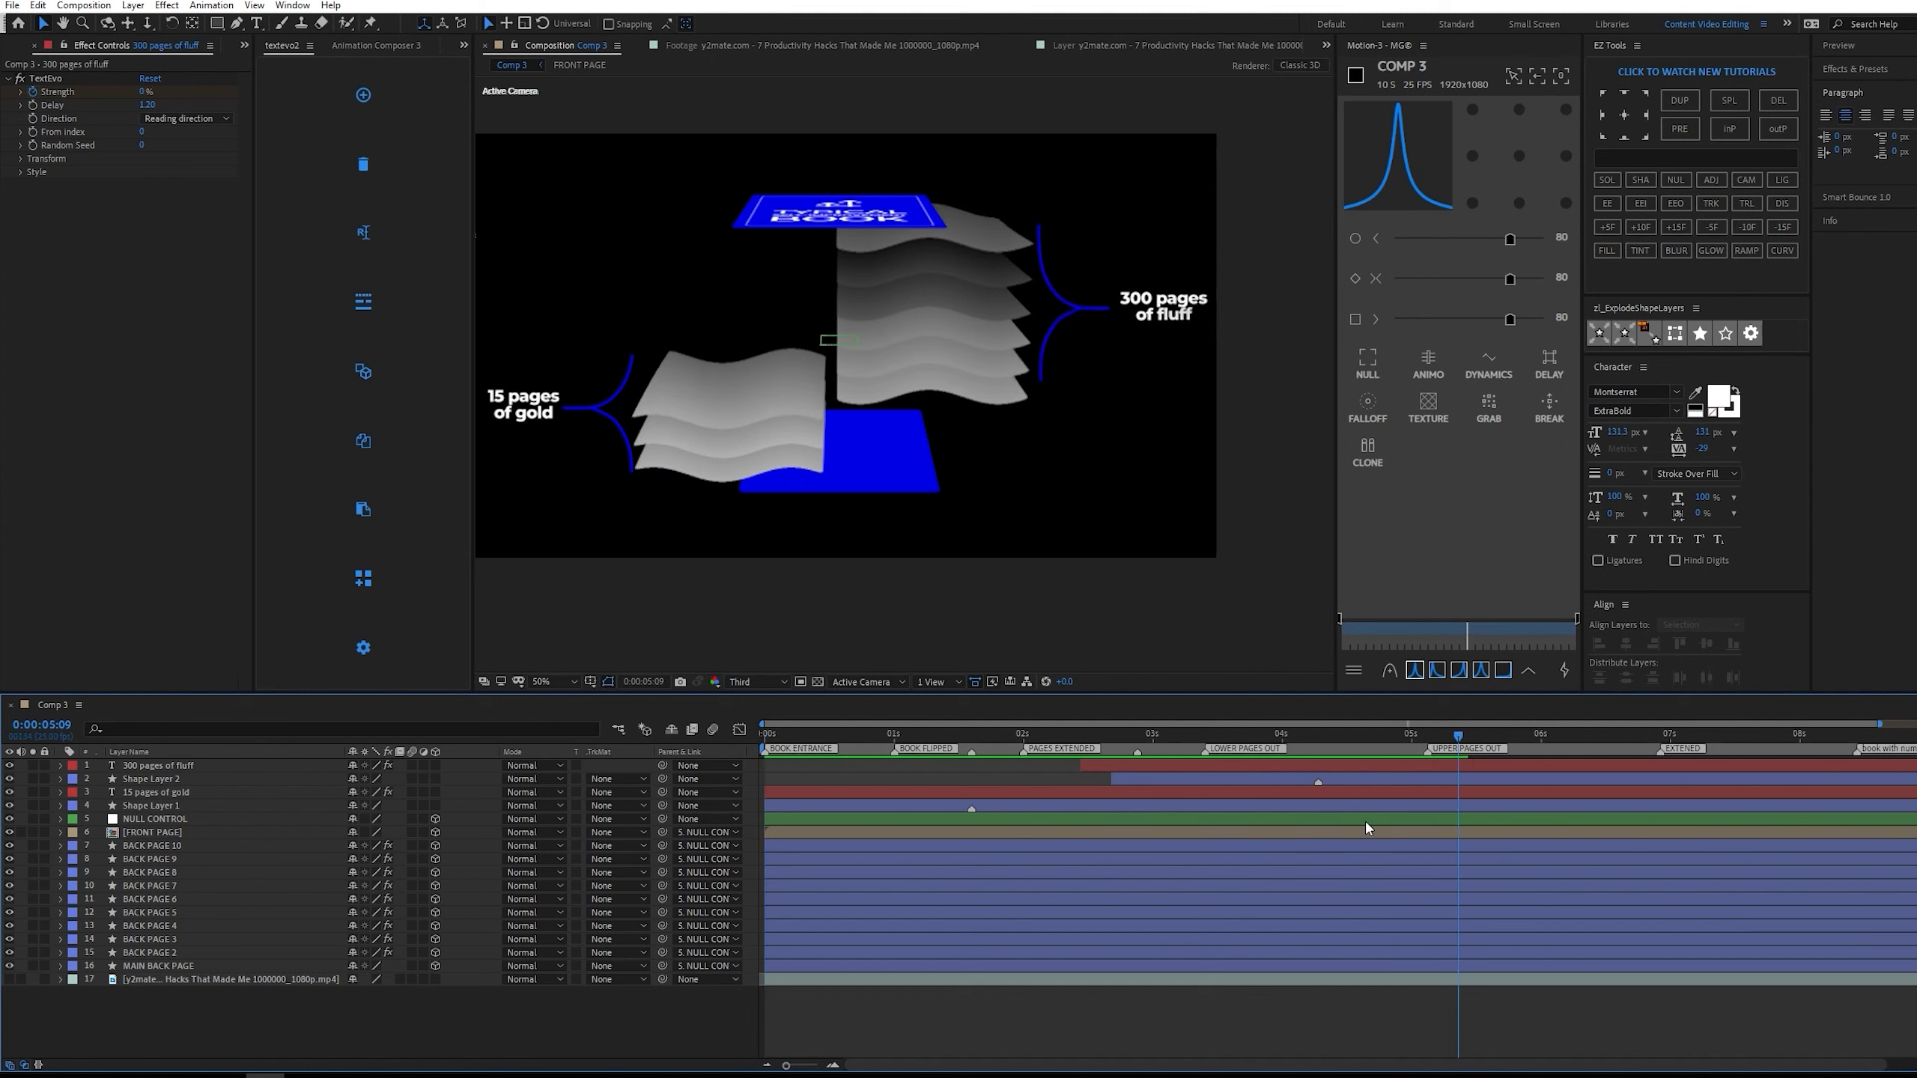
drag(1453, 744, 1329, 725)
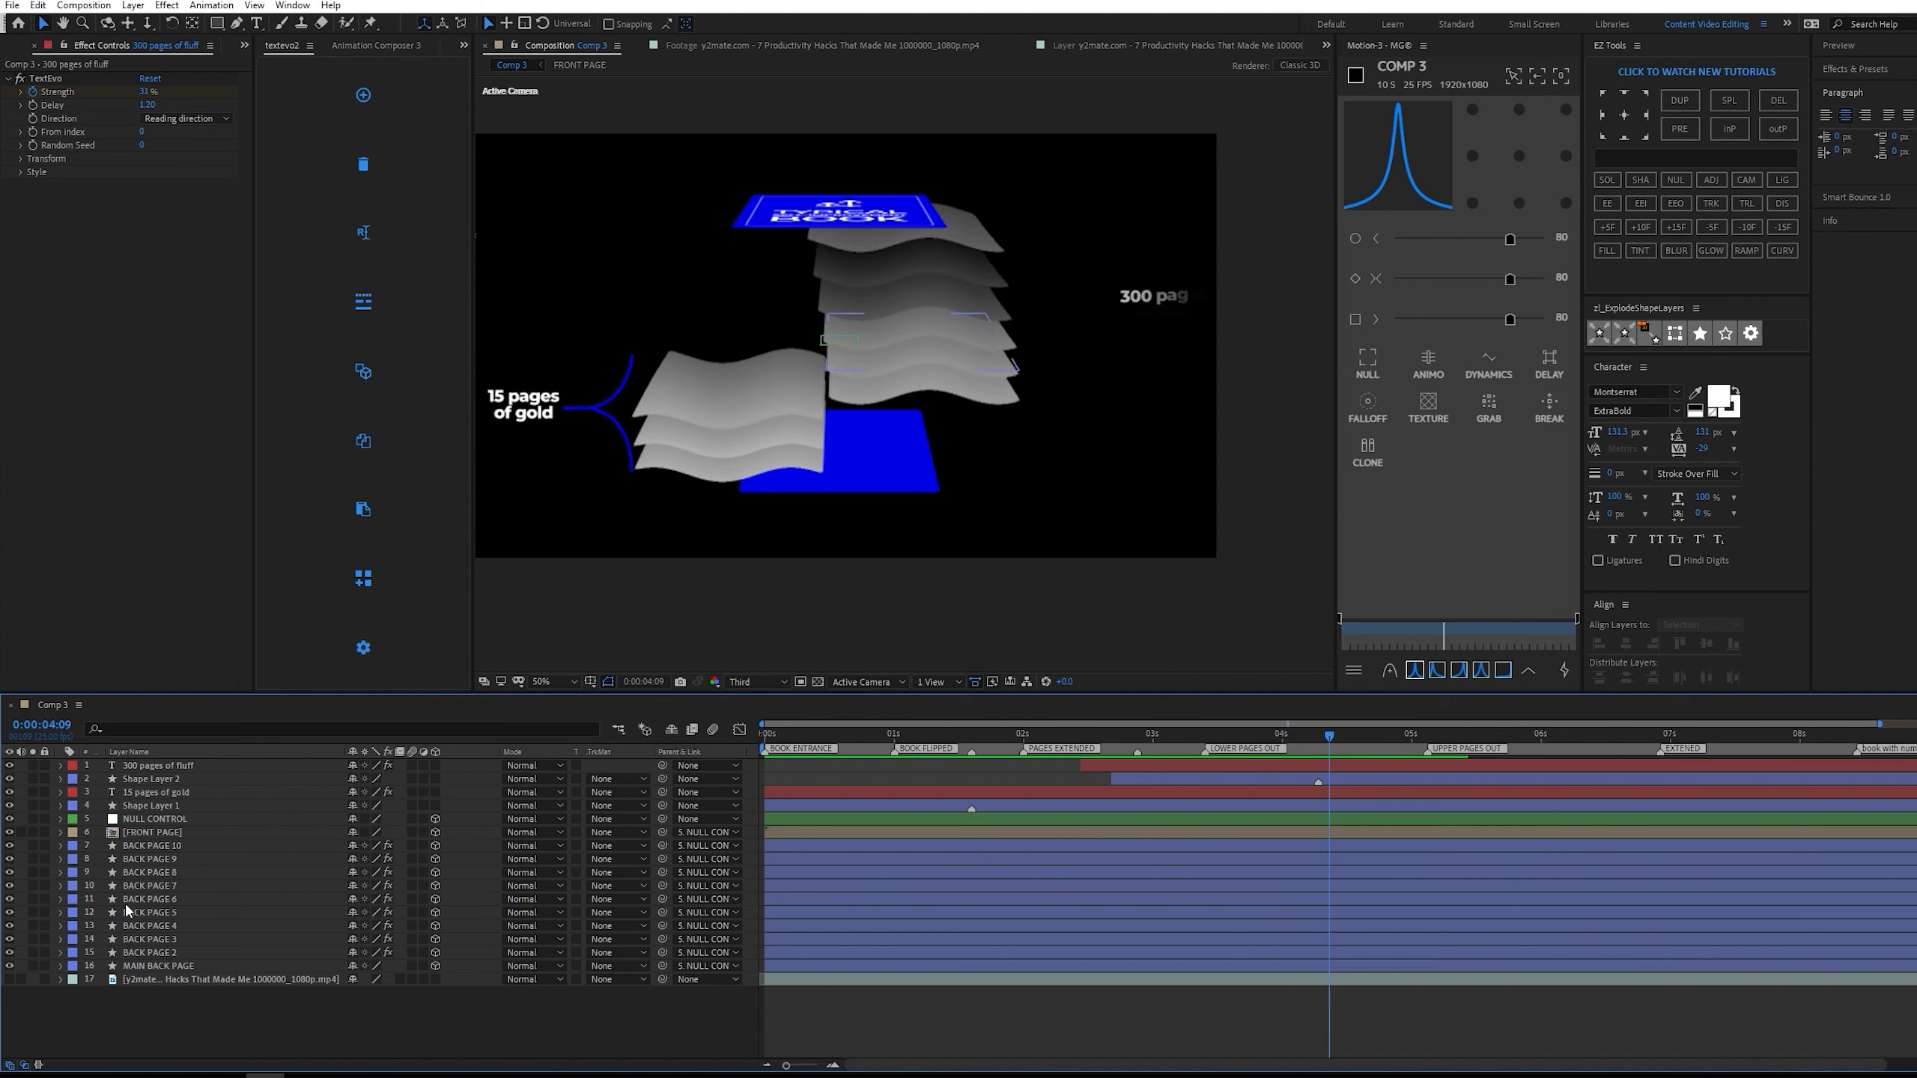
click(9, 980)
click(32, 980)
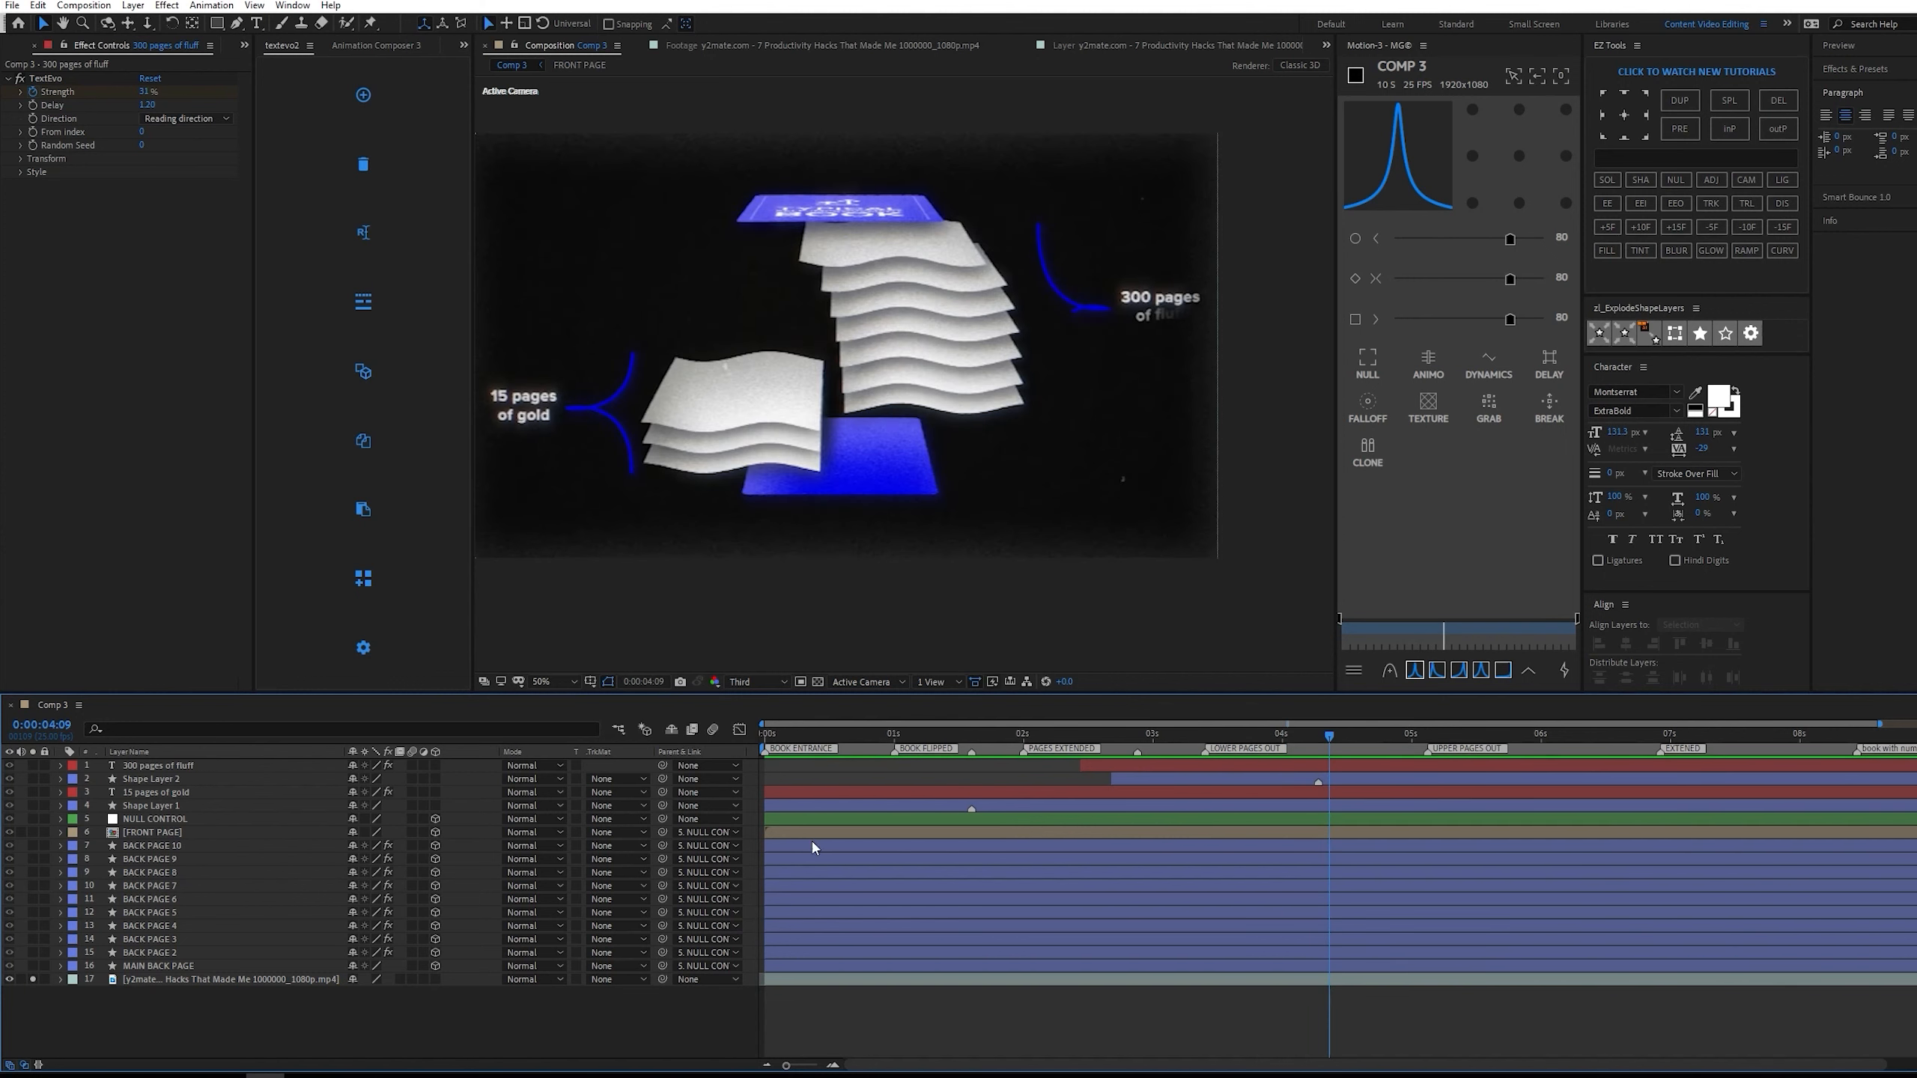
key(space)
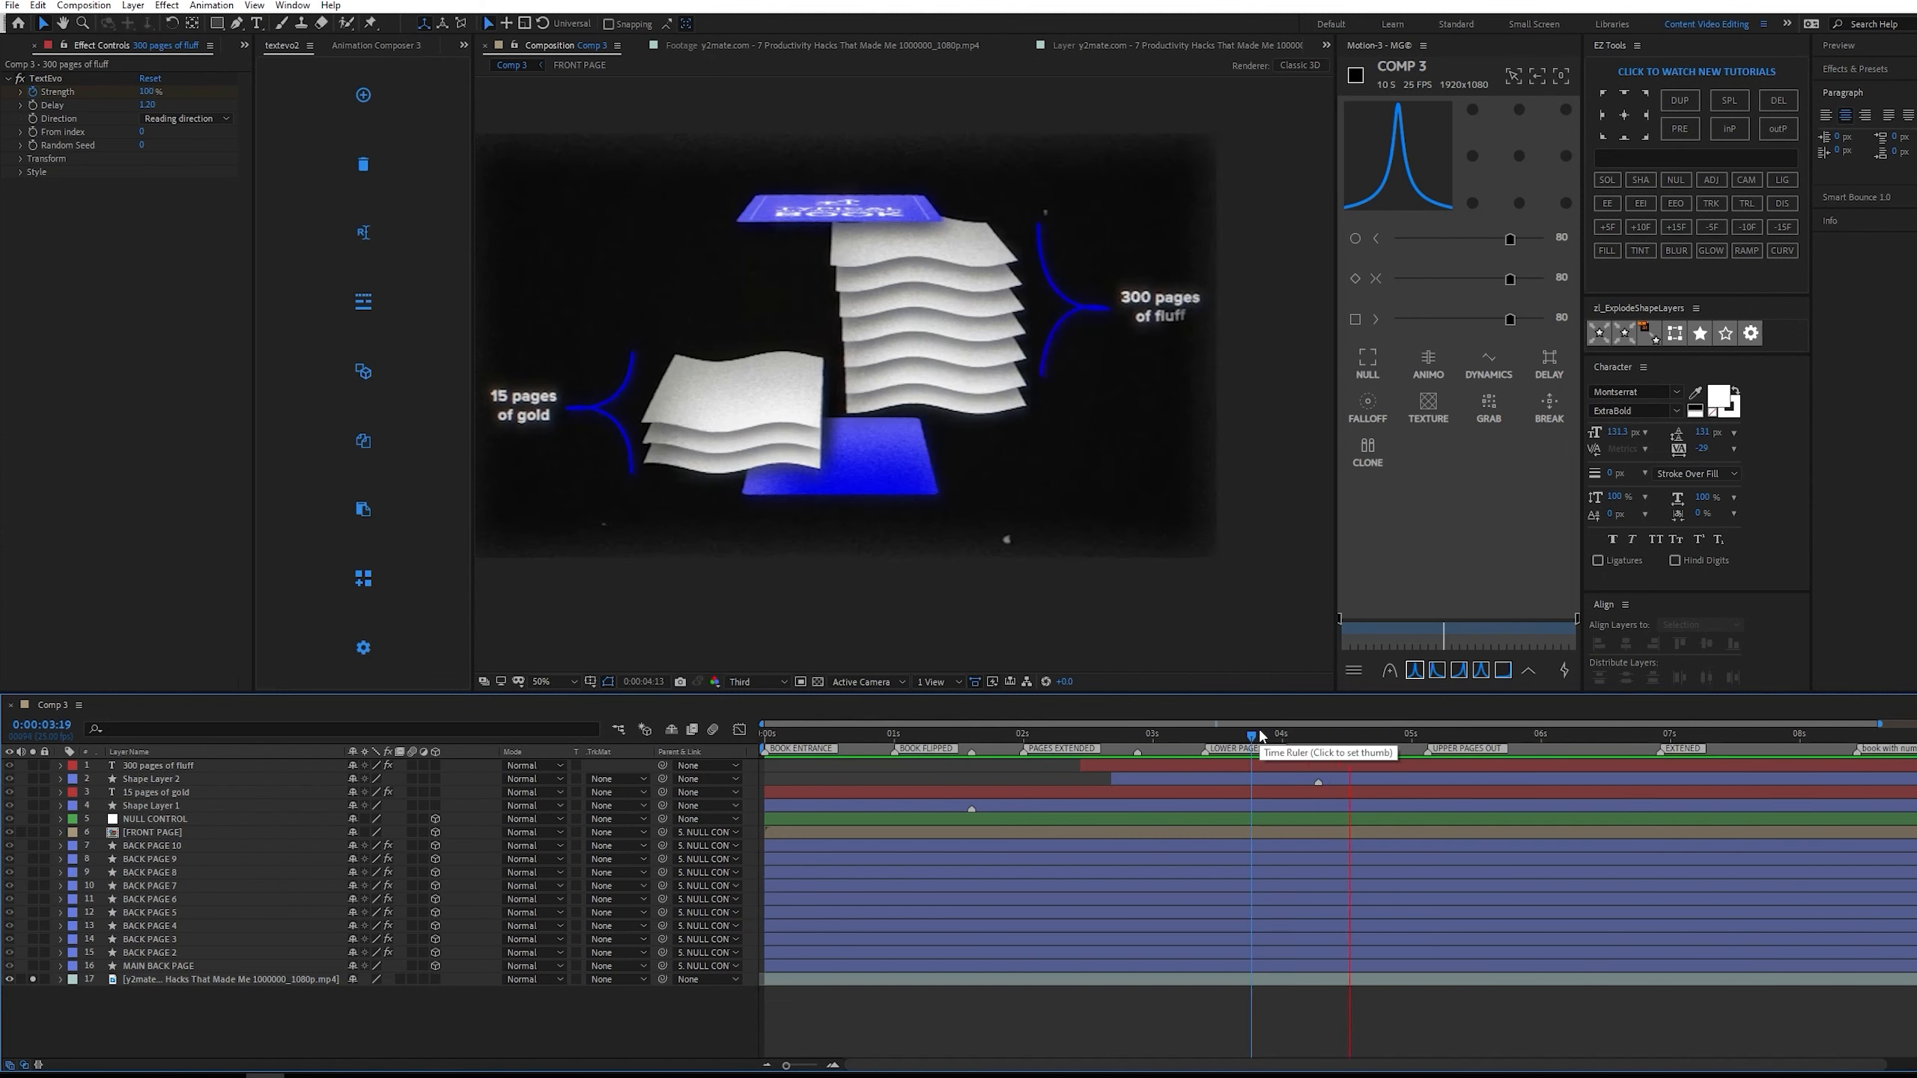
click(32, 979)
click(9, 980)
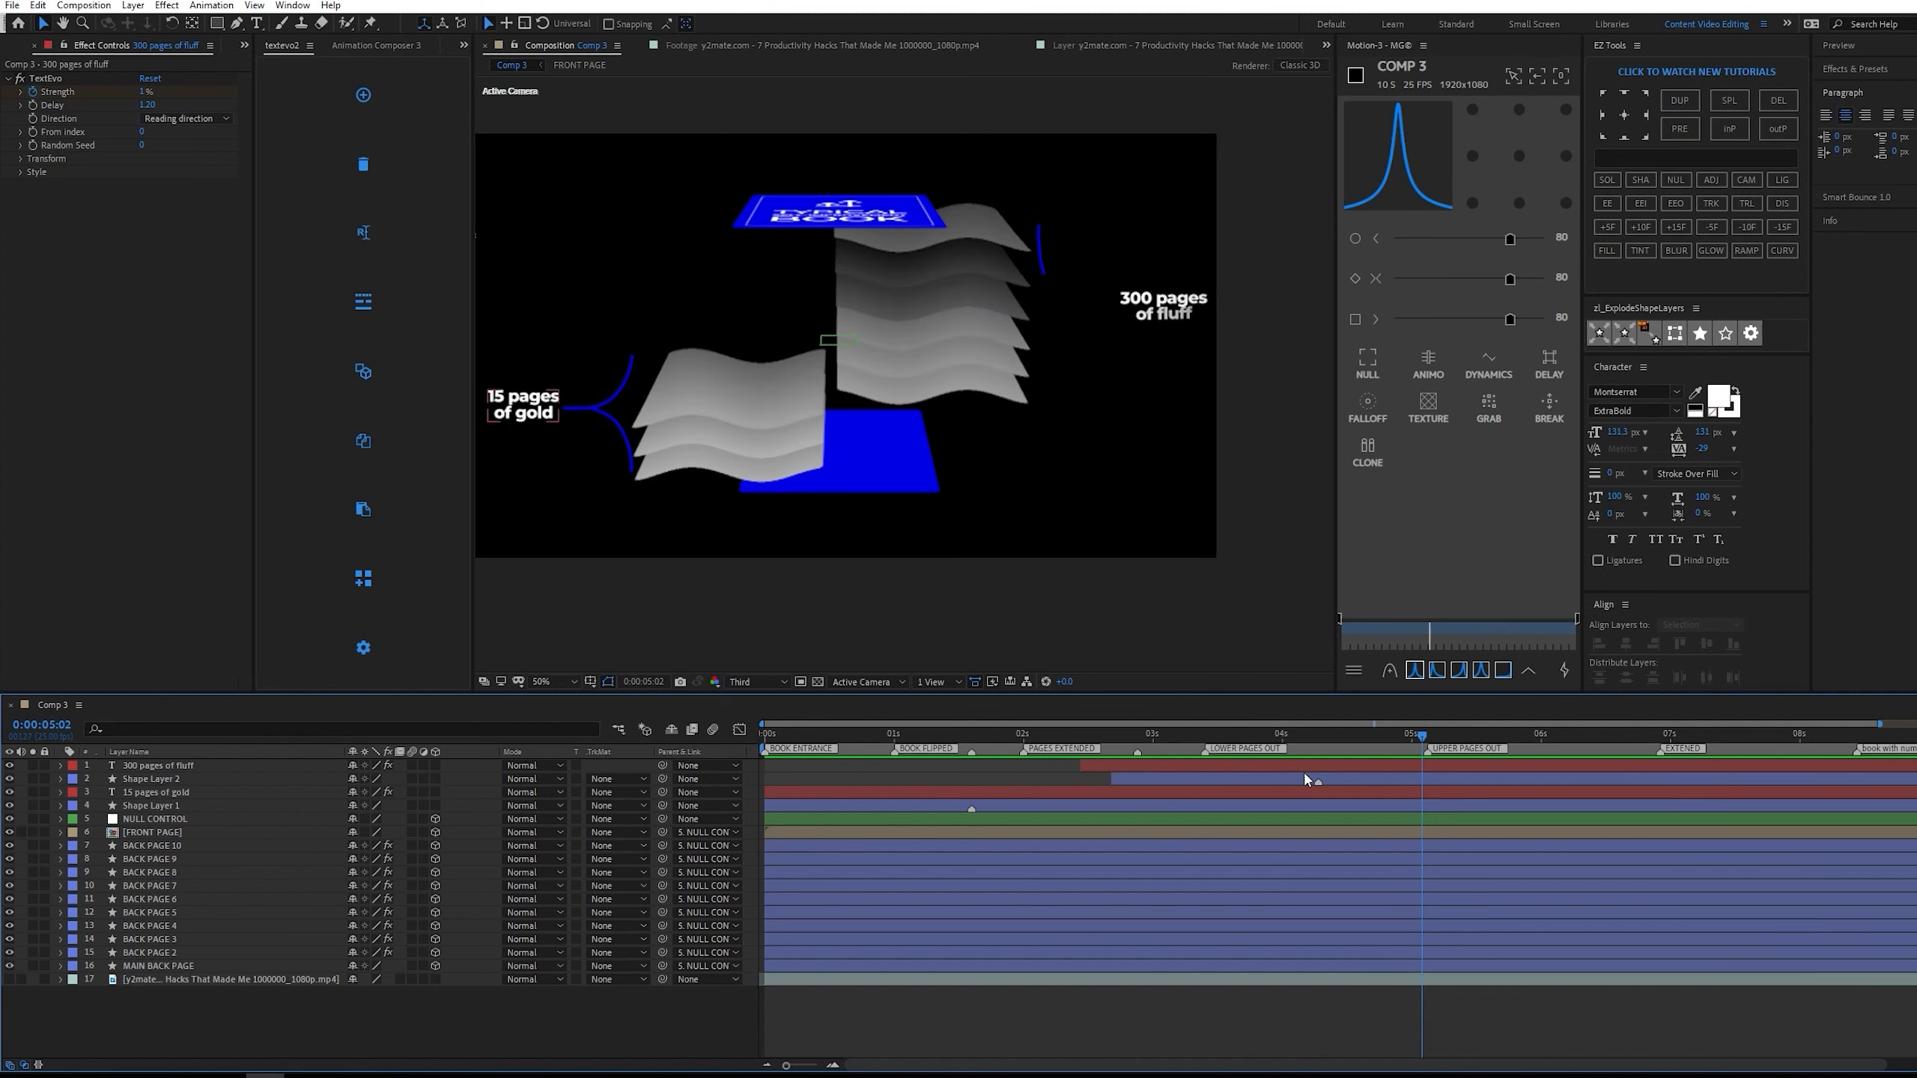
drag(1424, 737, 1327, 719)
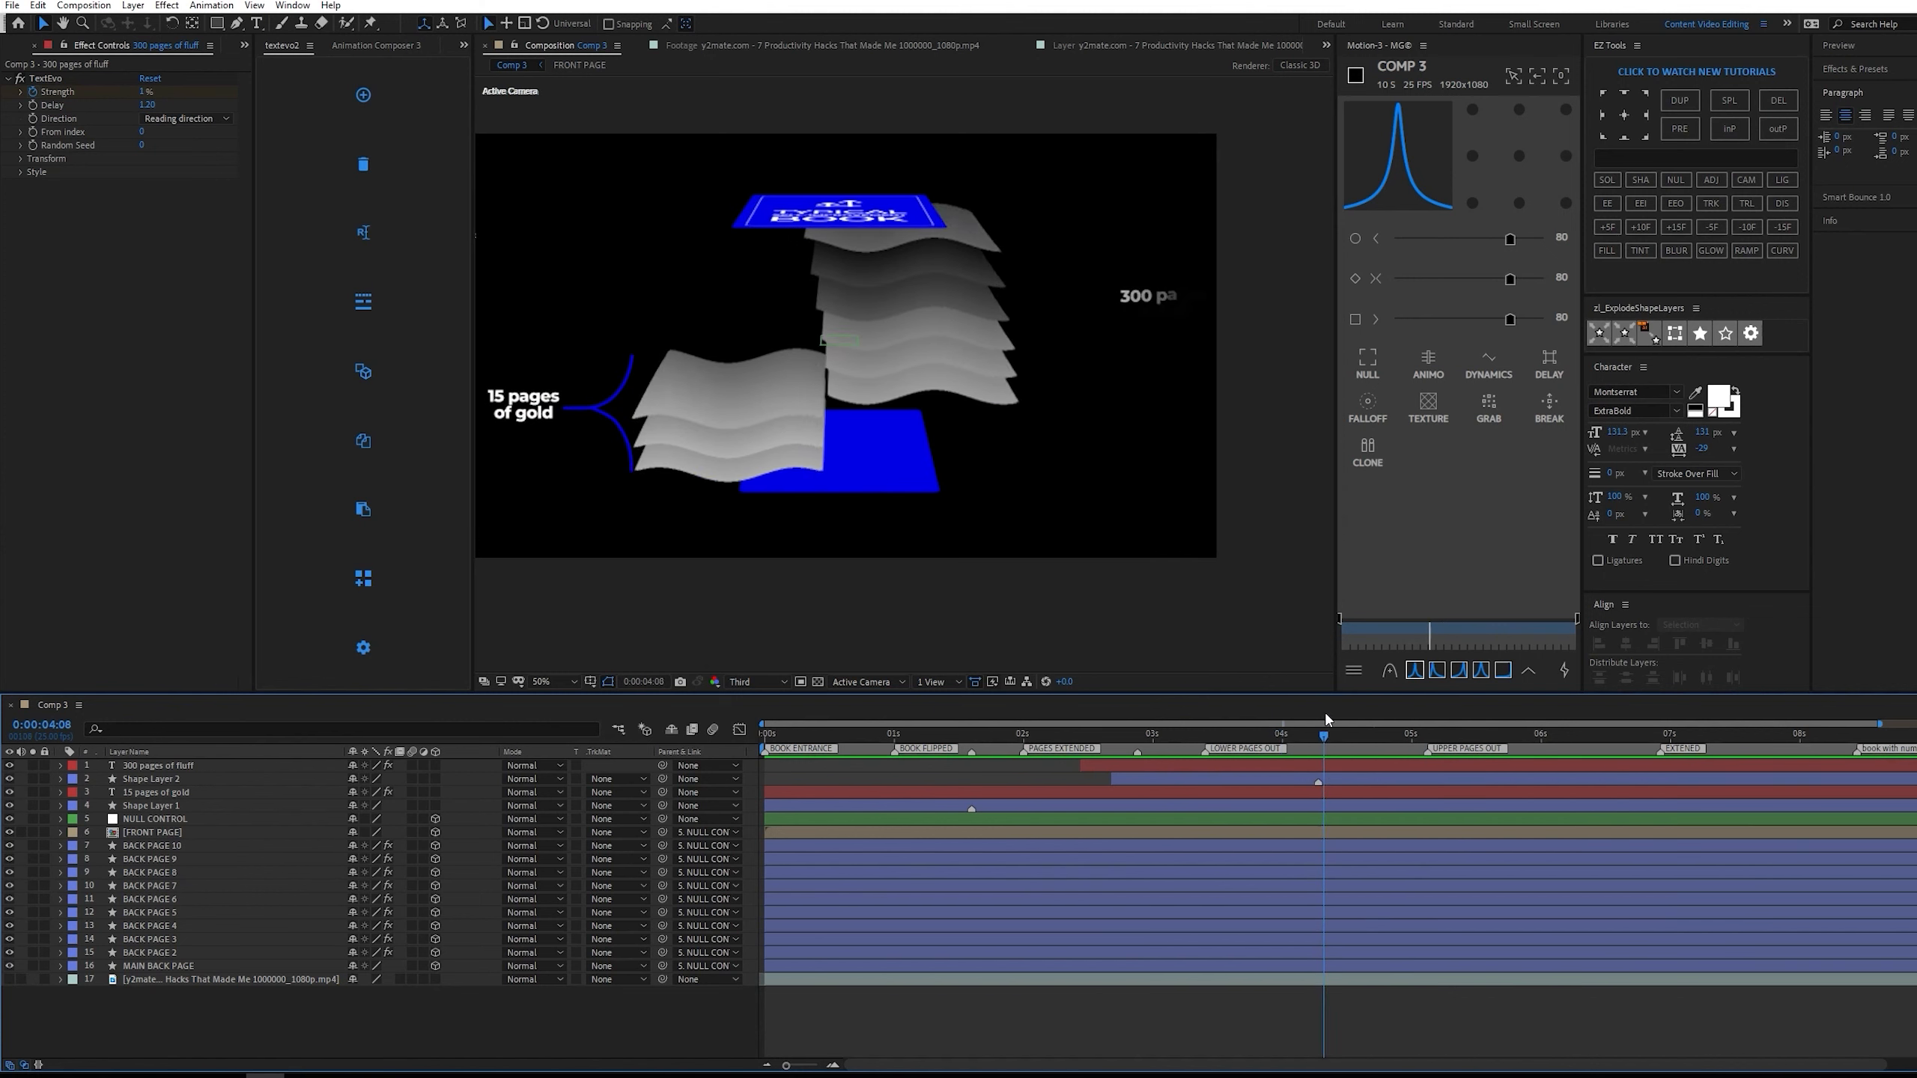
Shift the mirrored bracket's Shape Layer 2 about one second earlier and the lower bracket's Shape Layer 1 about half a second later.
click(178, 779)
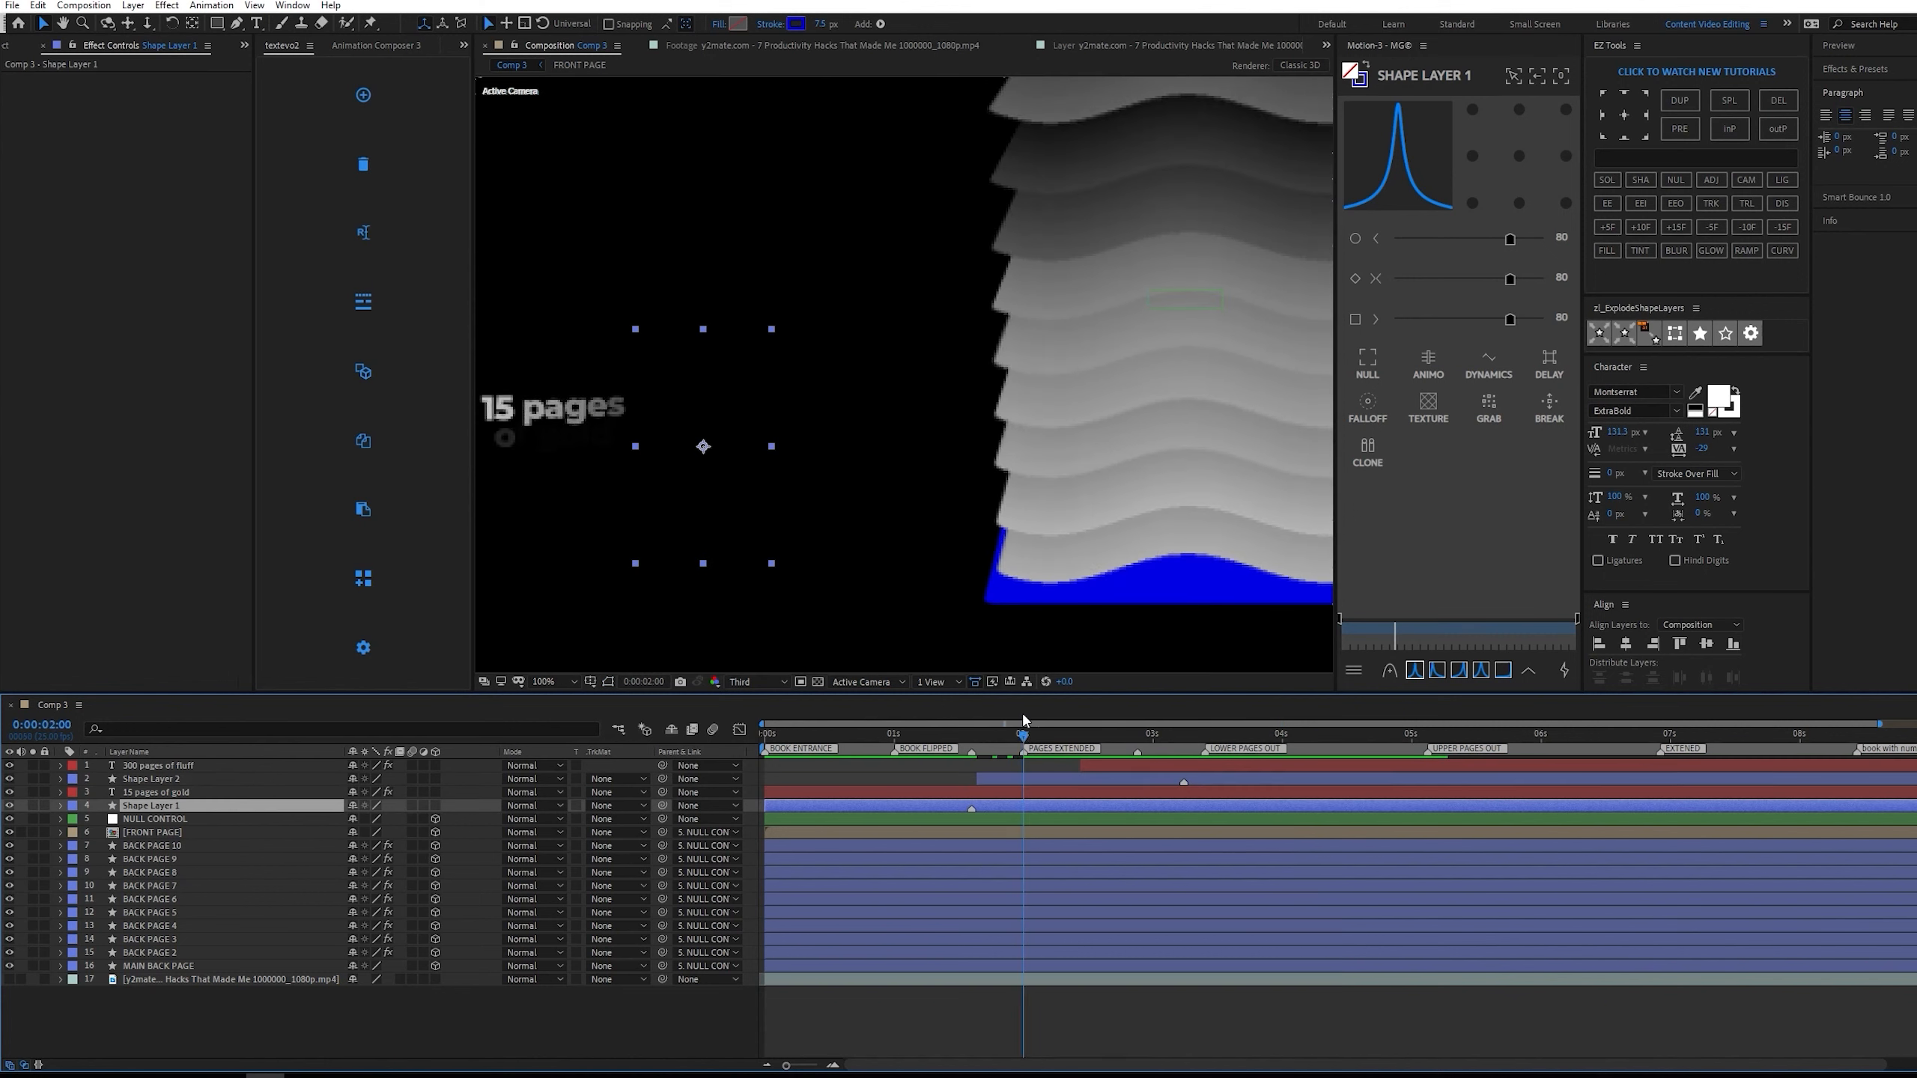
drag(1022, 717, 1171, 723)
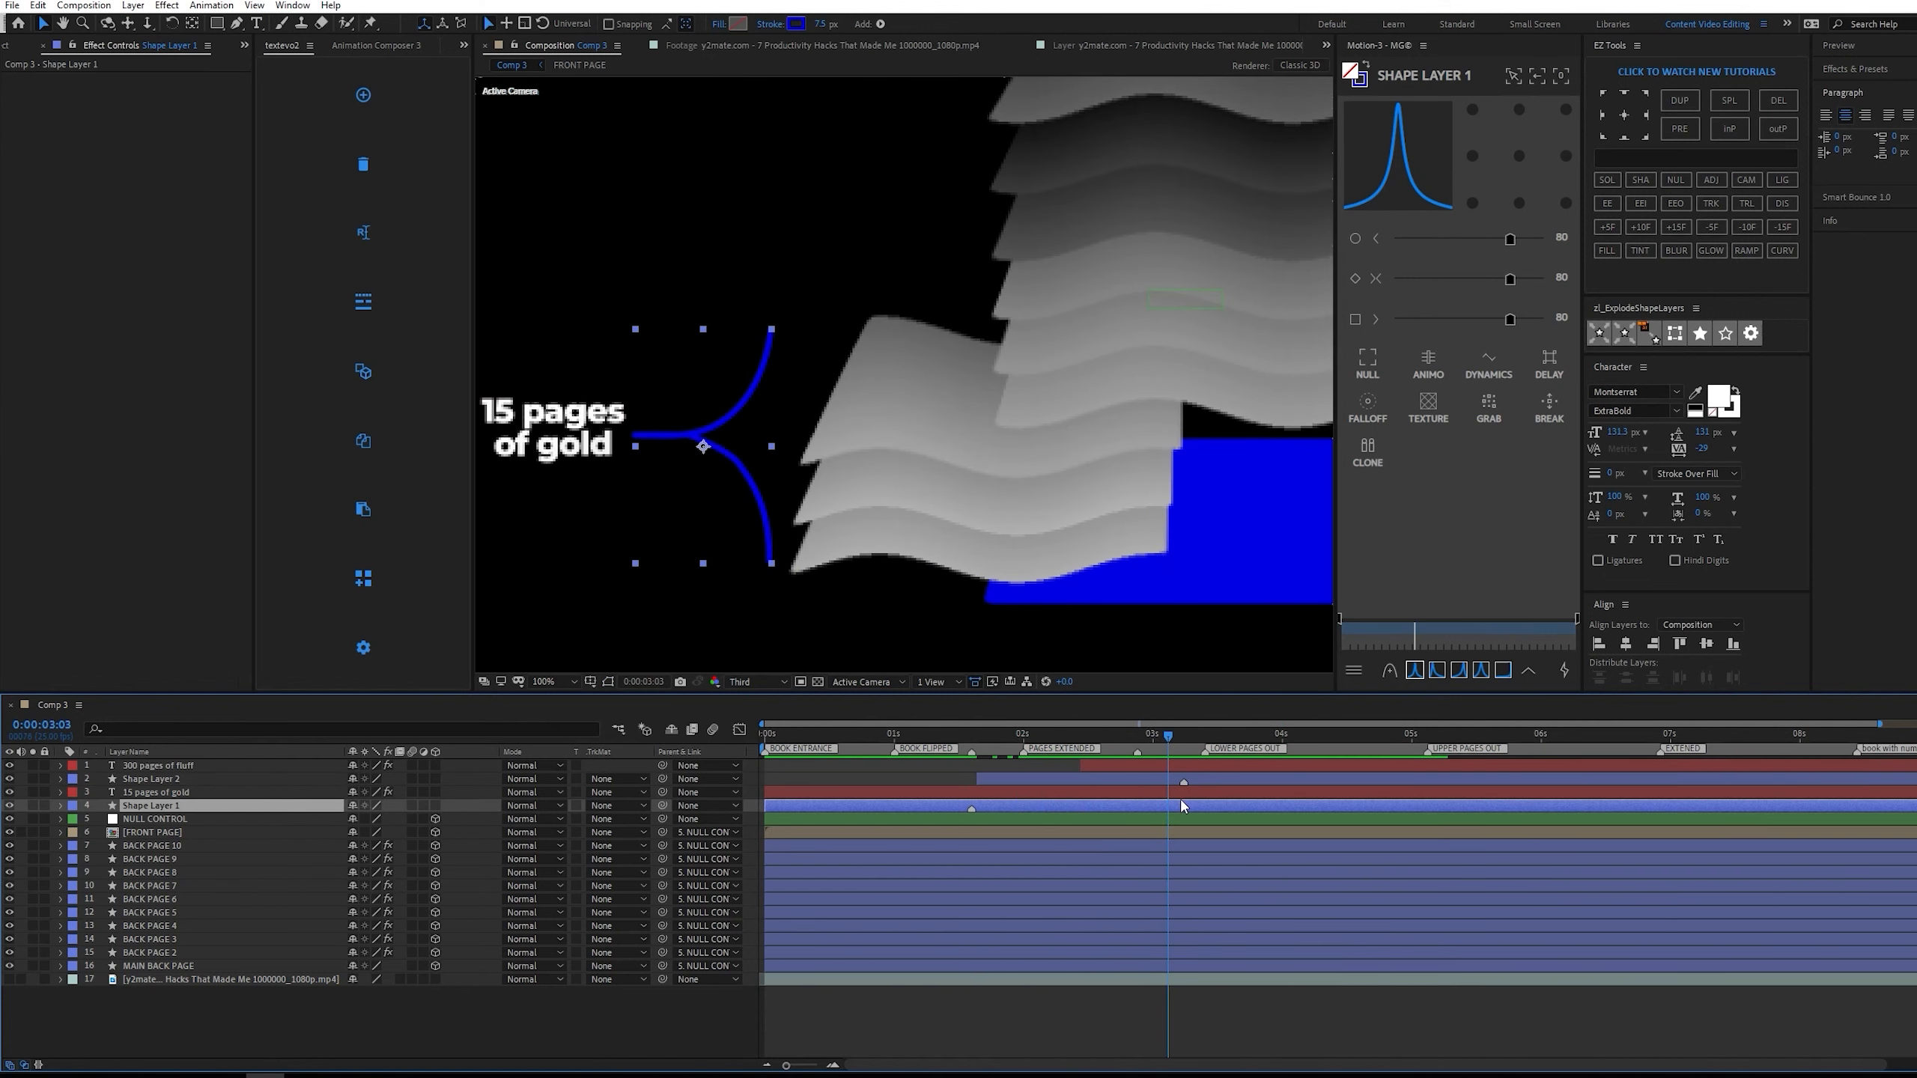
drag(1225, 806, 1282, 806)
mouse_move(1156, 732)
mouse_down()
mouse_move(1101, 739)
mouse_move(1169, 729)
mouse_up()
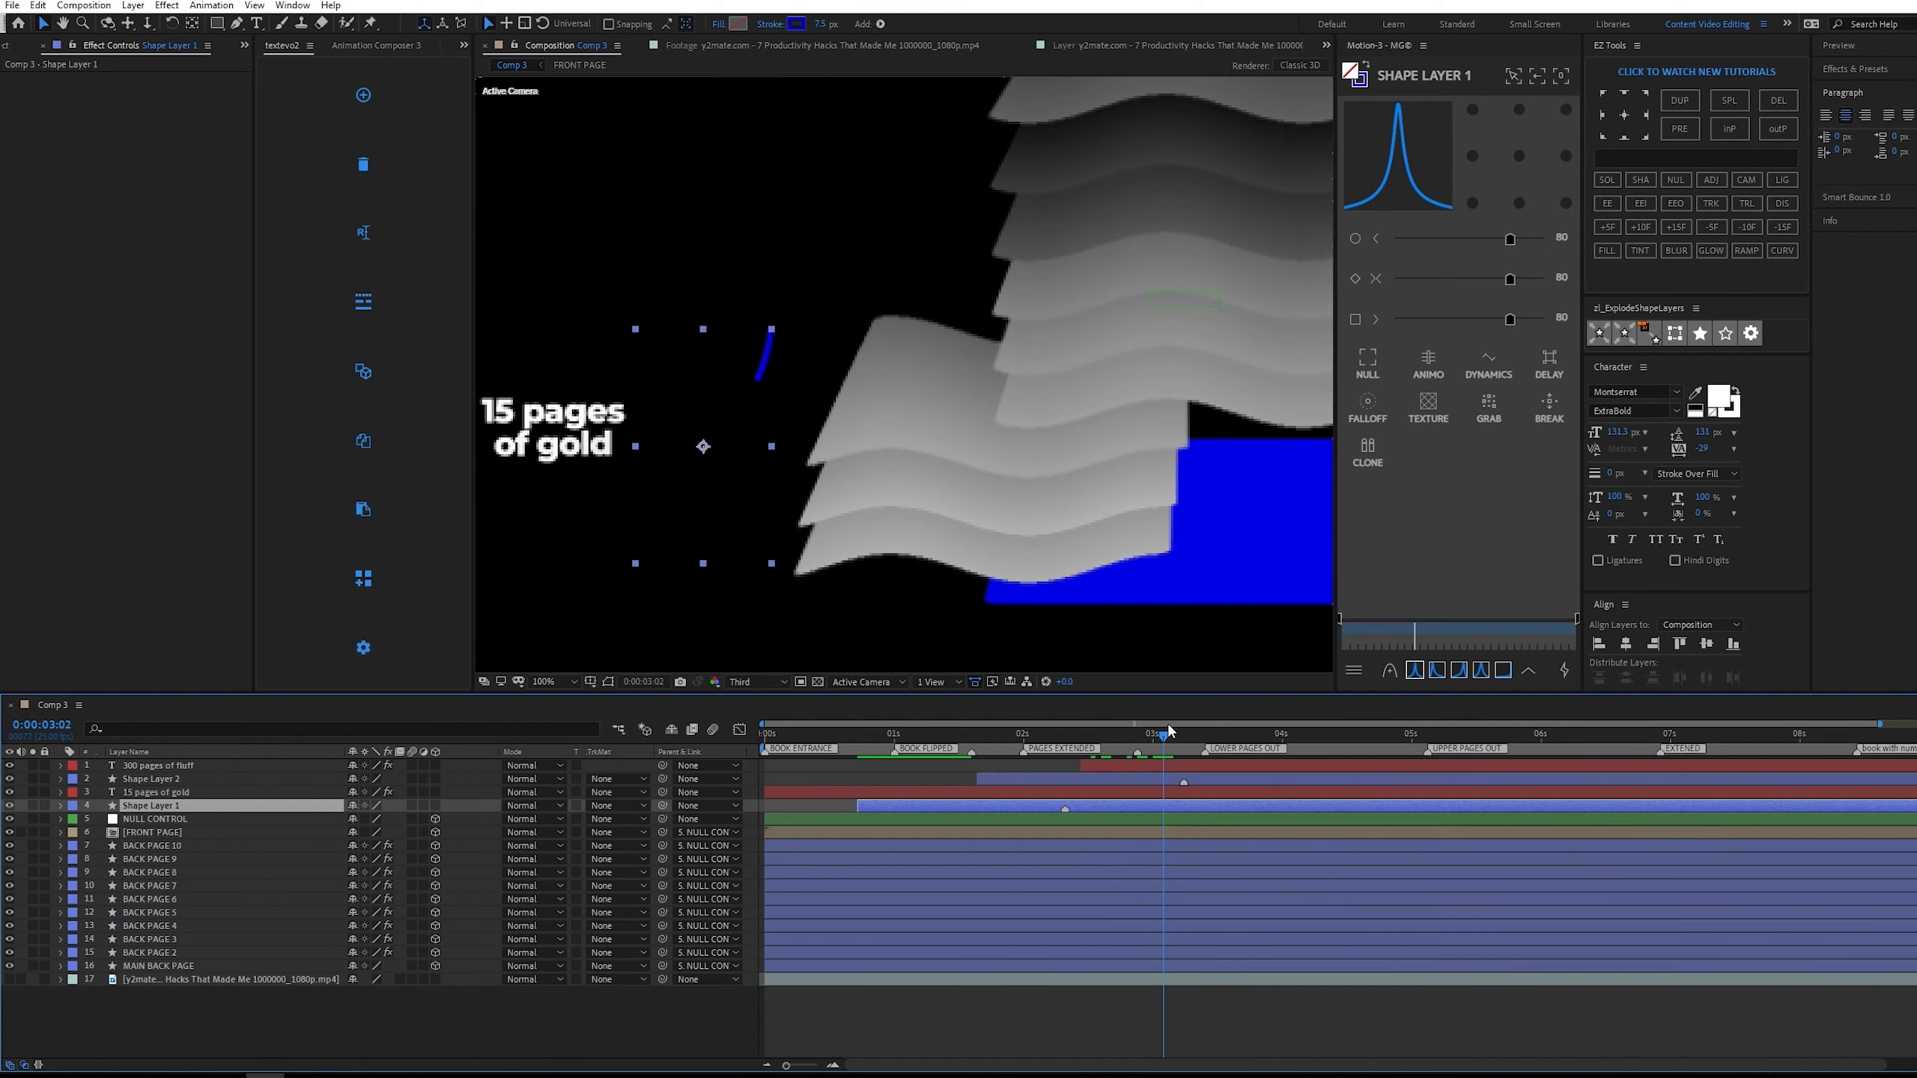
drag(1187, 803, 1172, 800)
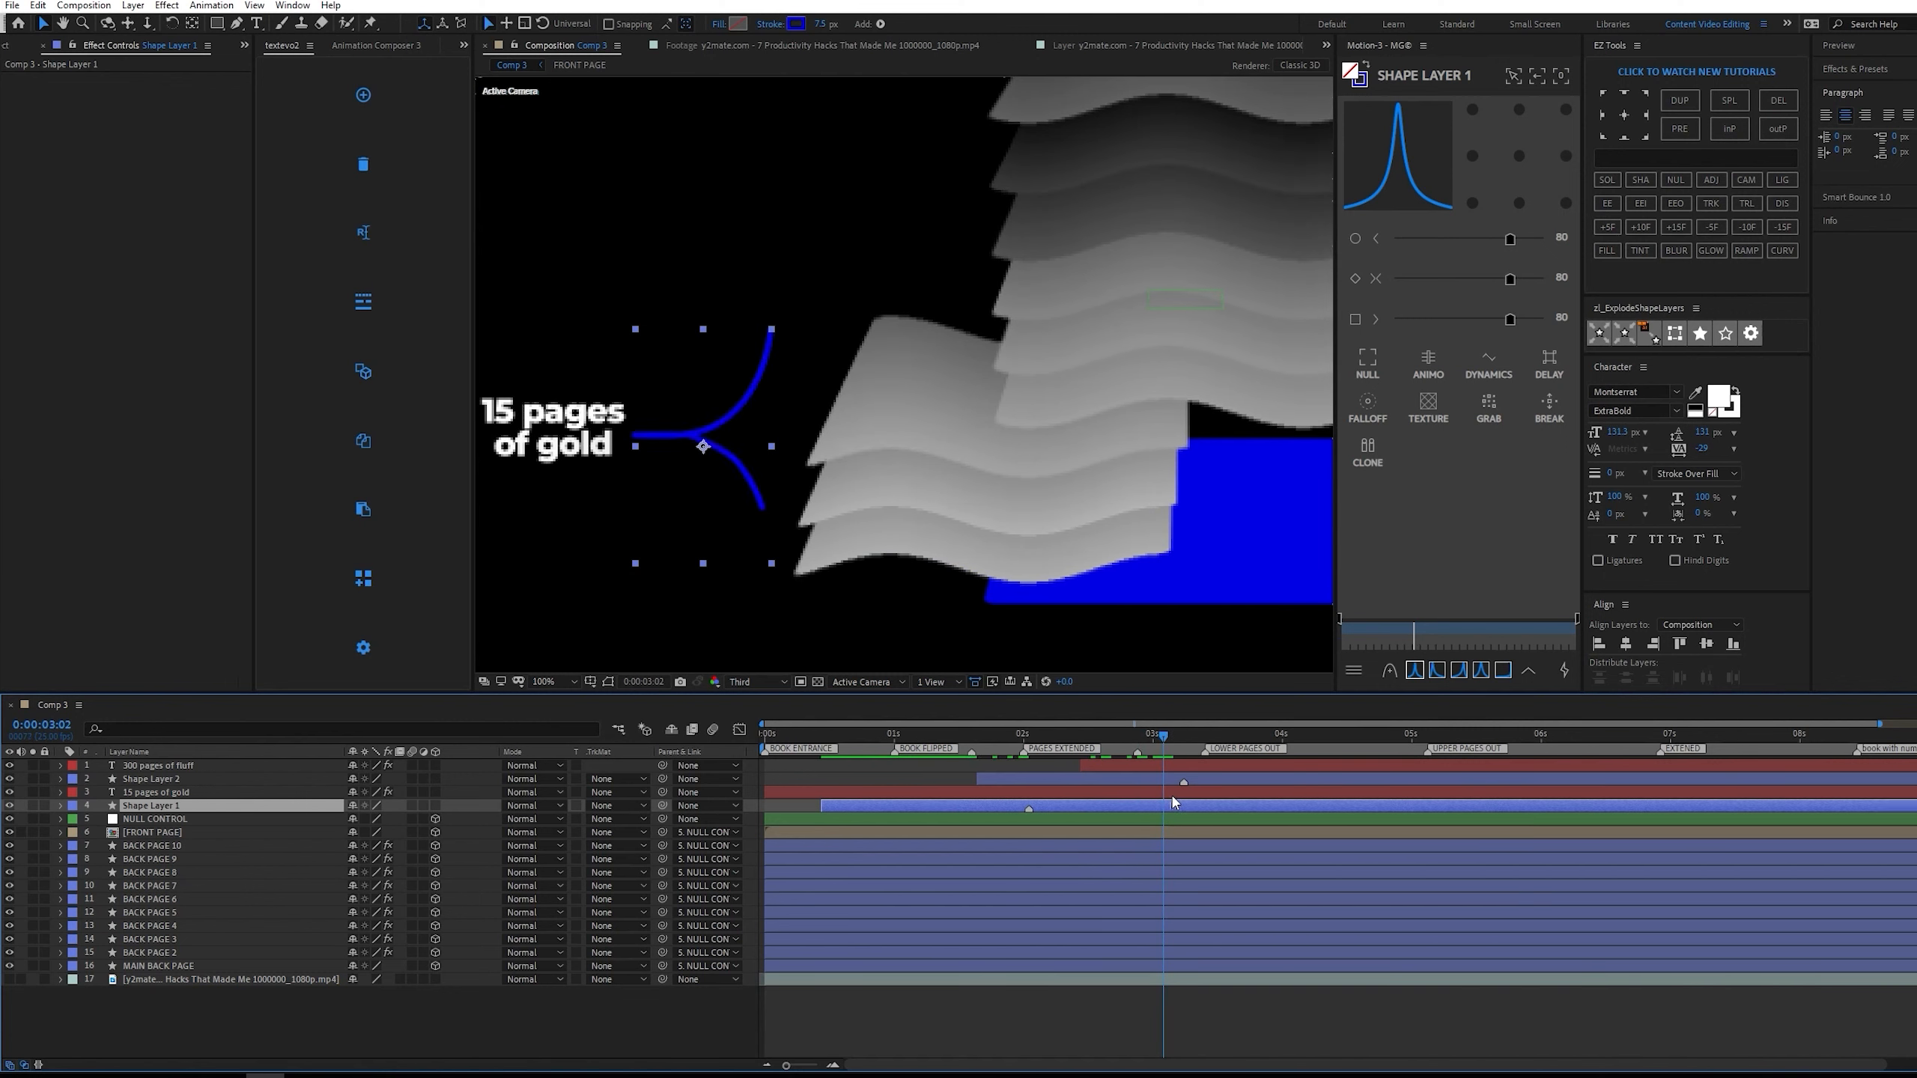
click(1115, 734)
key(space)
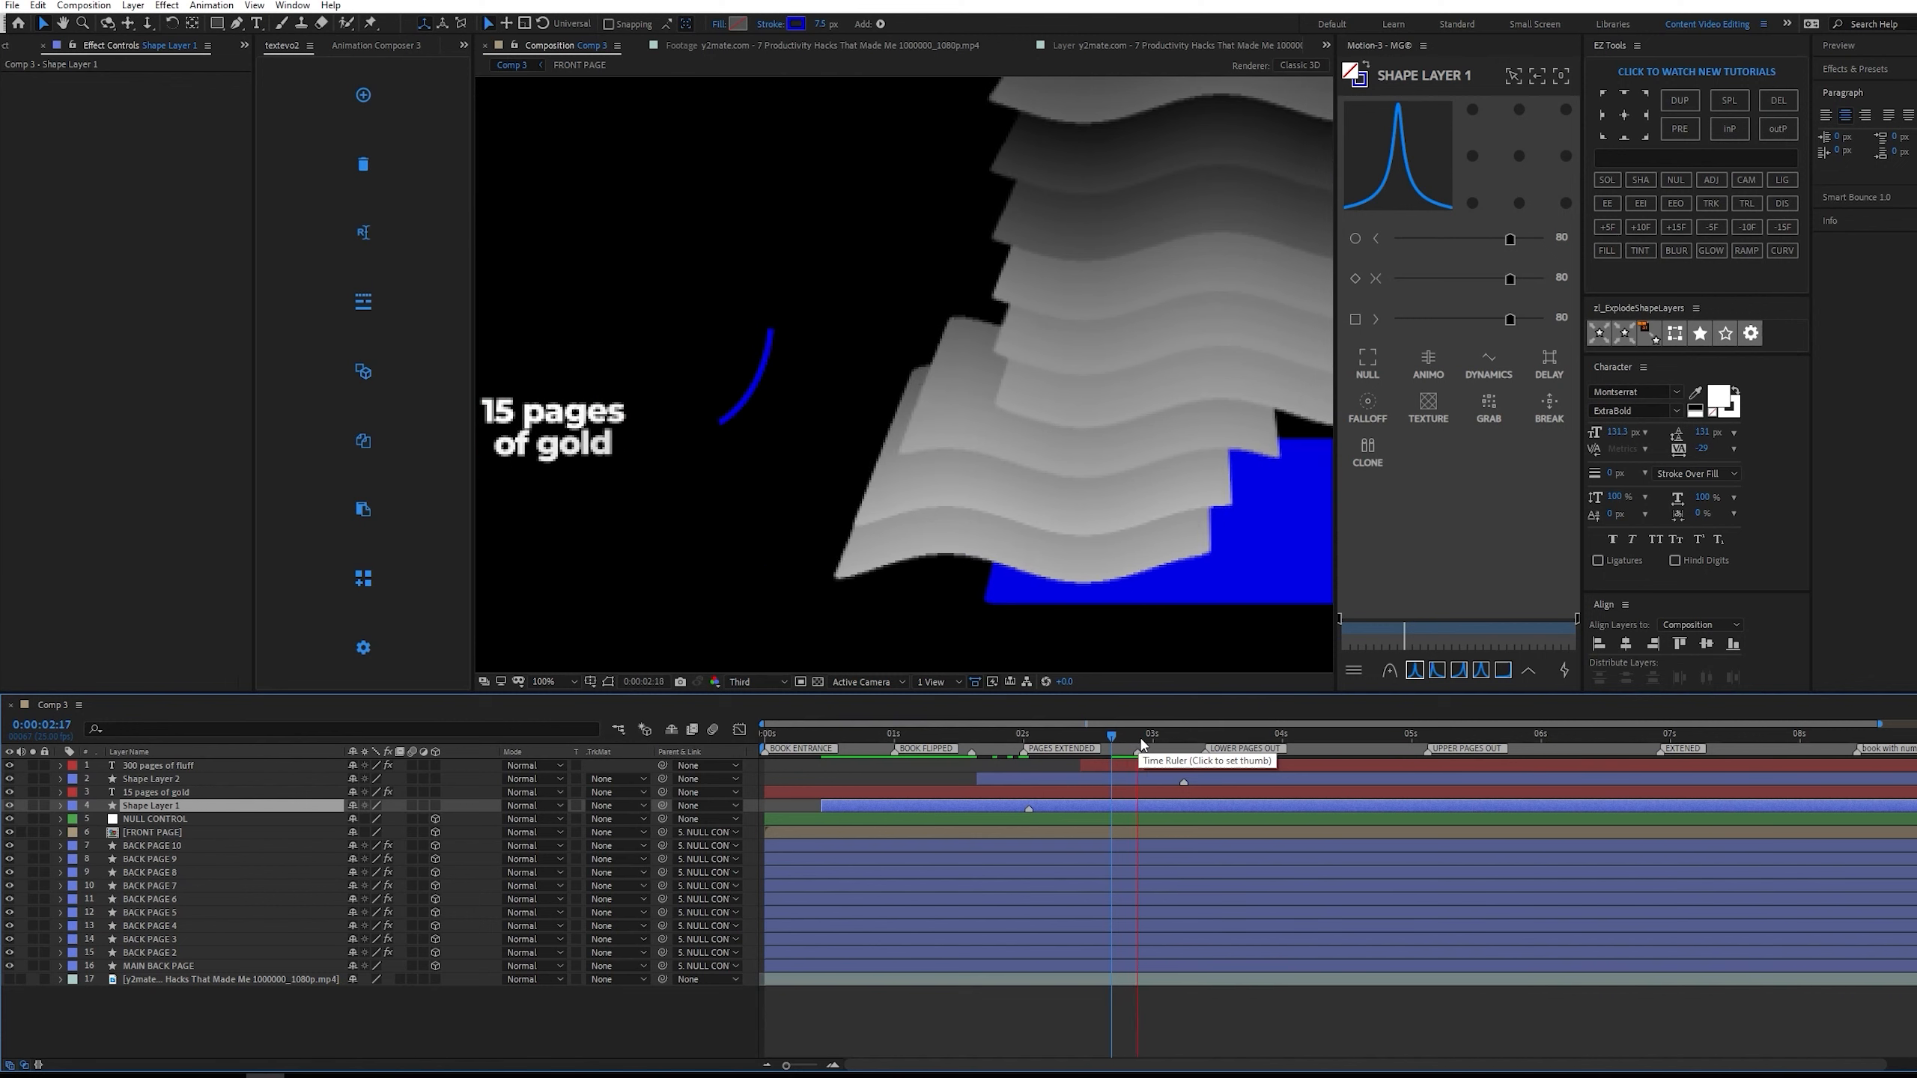
scroll(1029, 575, down, 2)
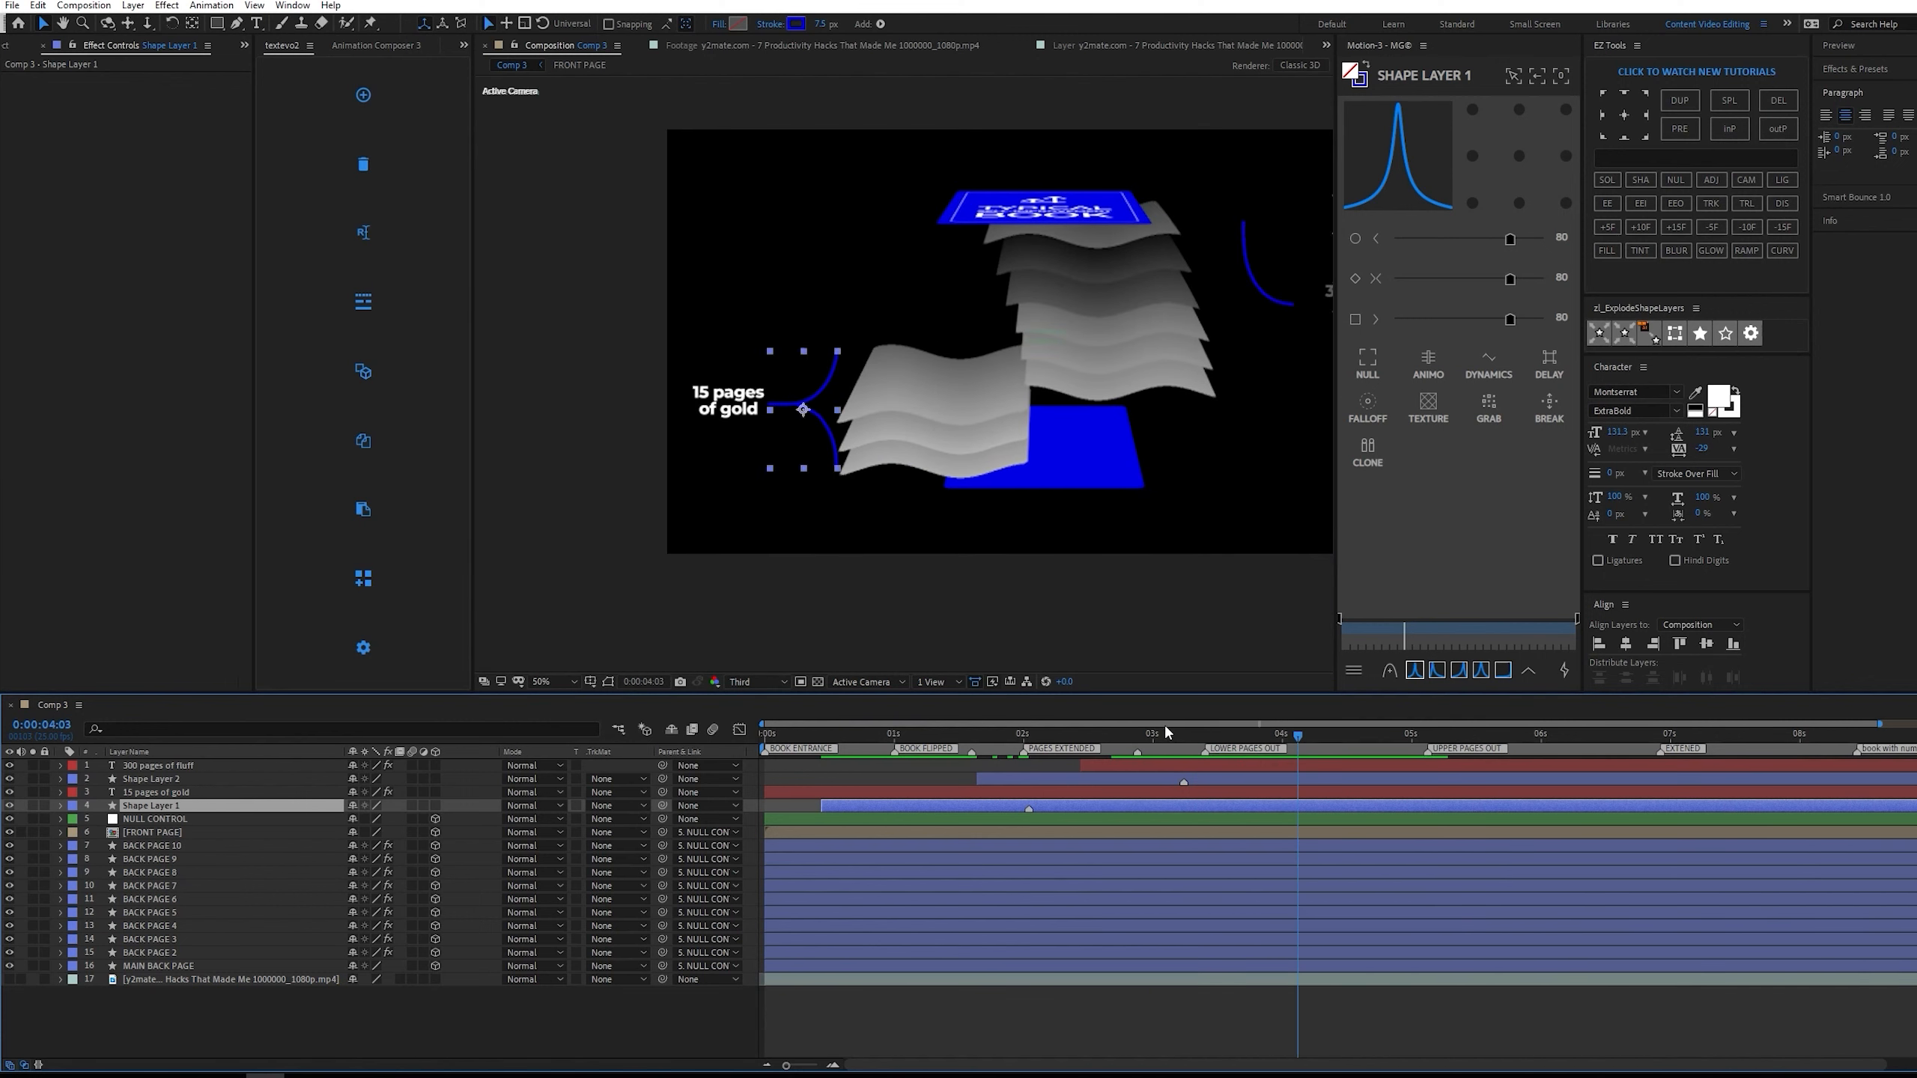
Nudge the lower bracket and the "15 pages of gold" text slightly downward, and preview the animation.
scroll(801, 410, up, 2)
drag(712, 441, 709, 456)
drag(564, 423, 560, 435)
scroll(1150, 395, down, 2)
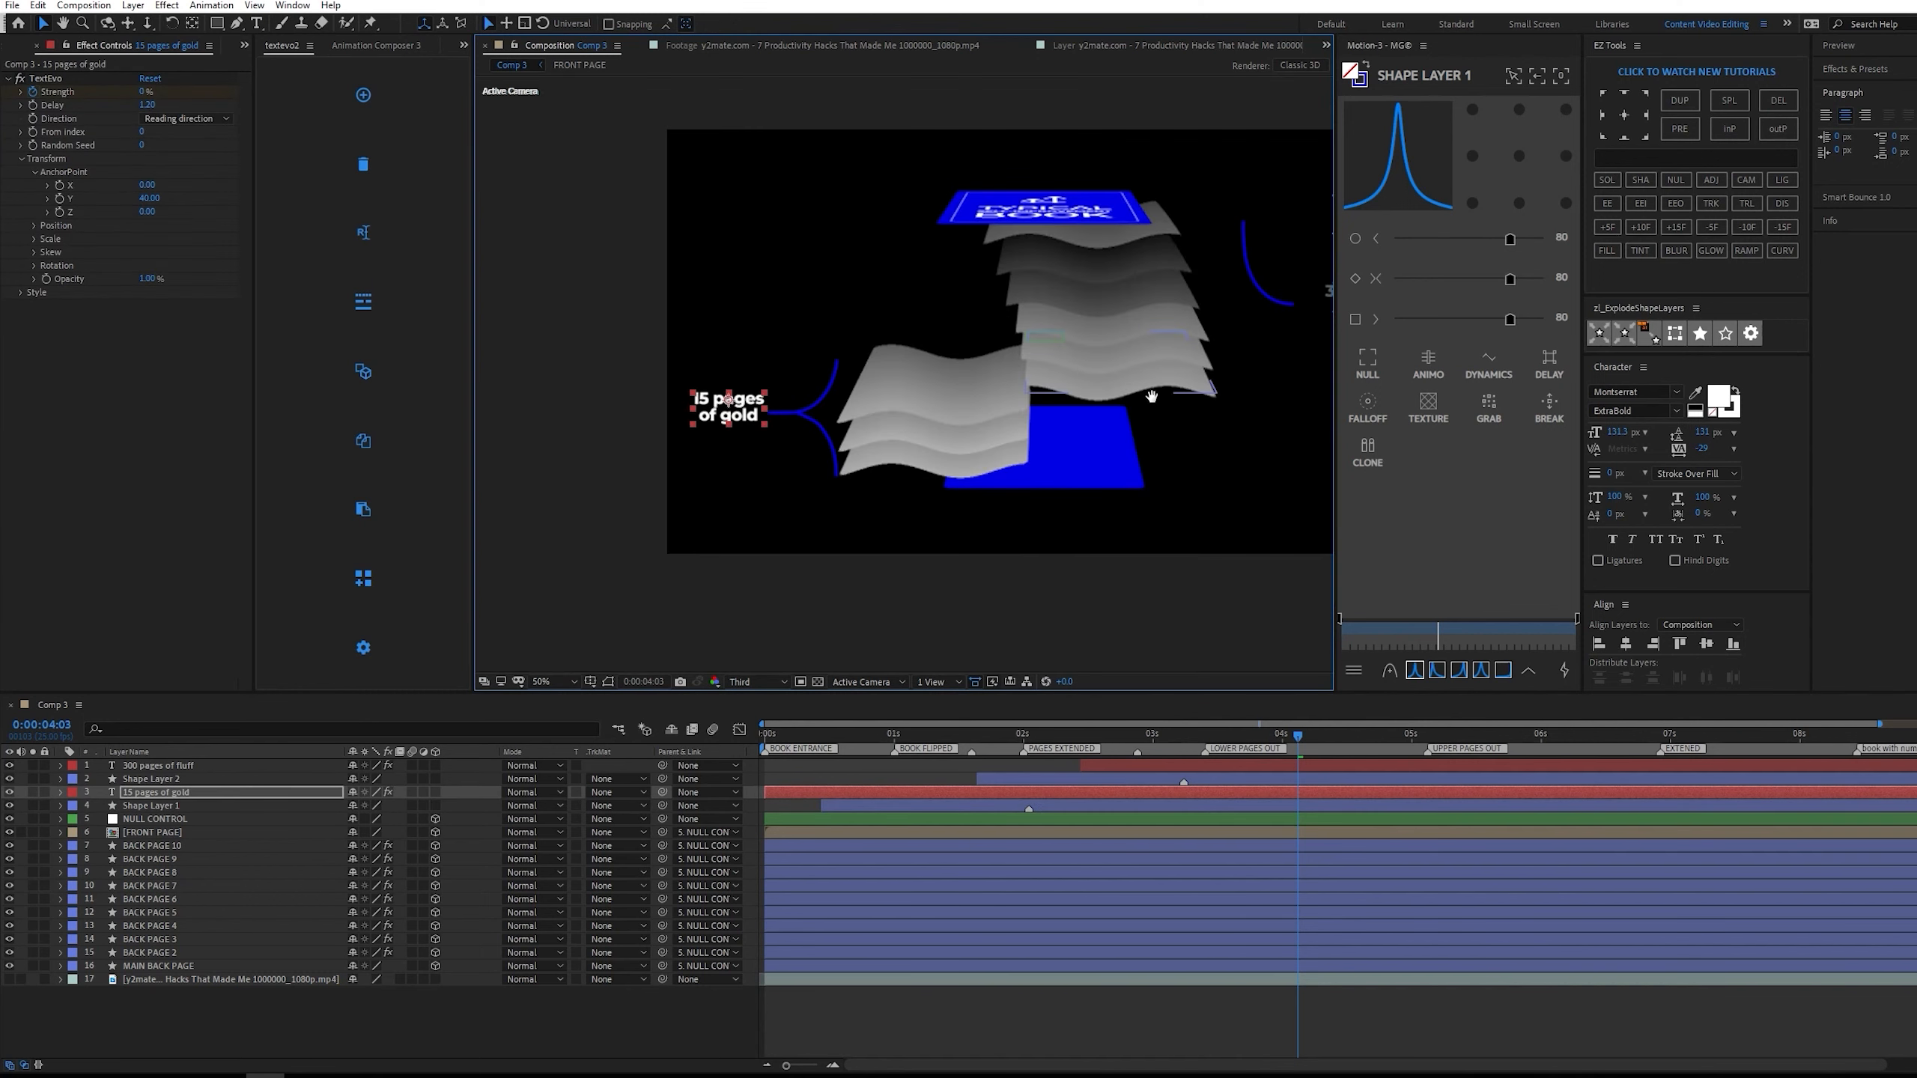
drag(1346, 738, 924, 733)
key(space)
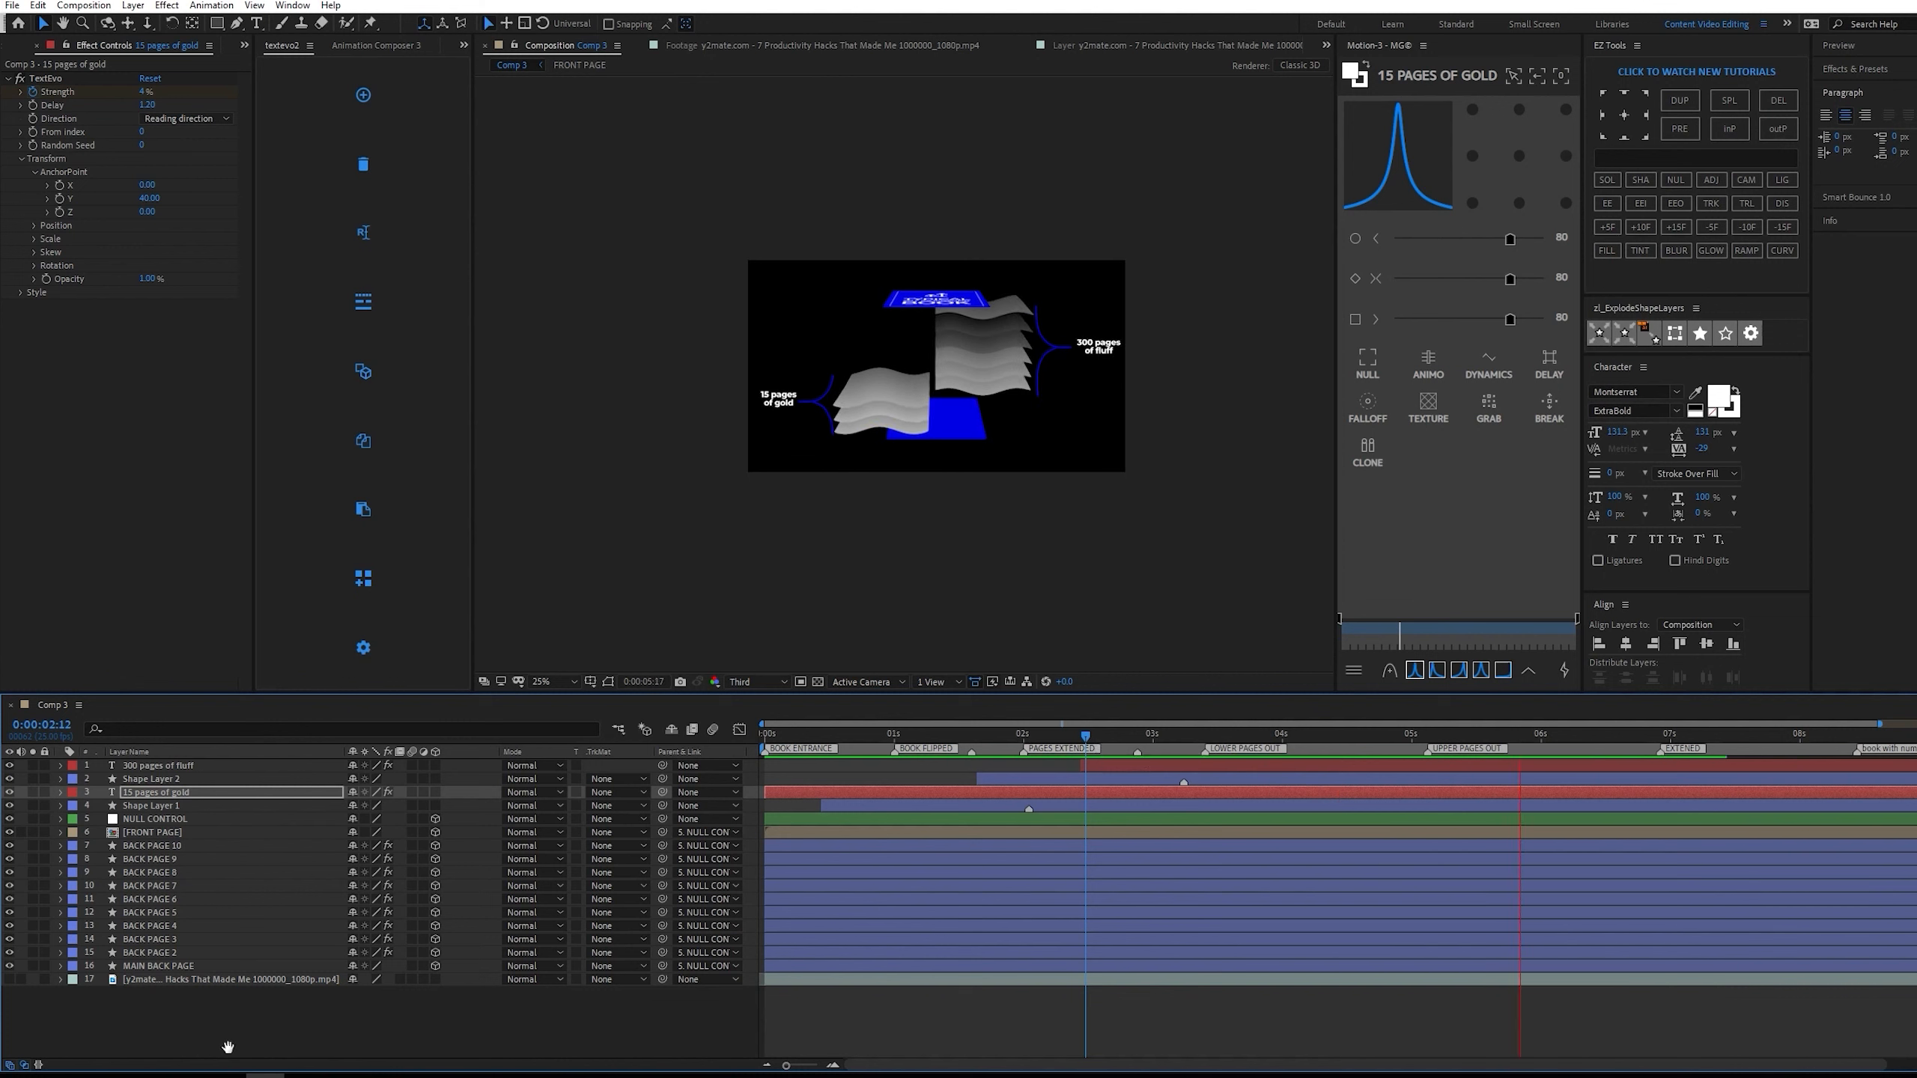
Solo the reference video layer and add a composition marker at 0:00:06:06, midway through the pages' return.
key(space)
click(32, 980)
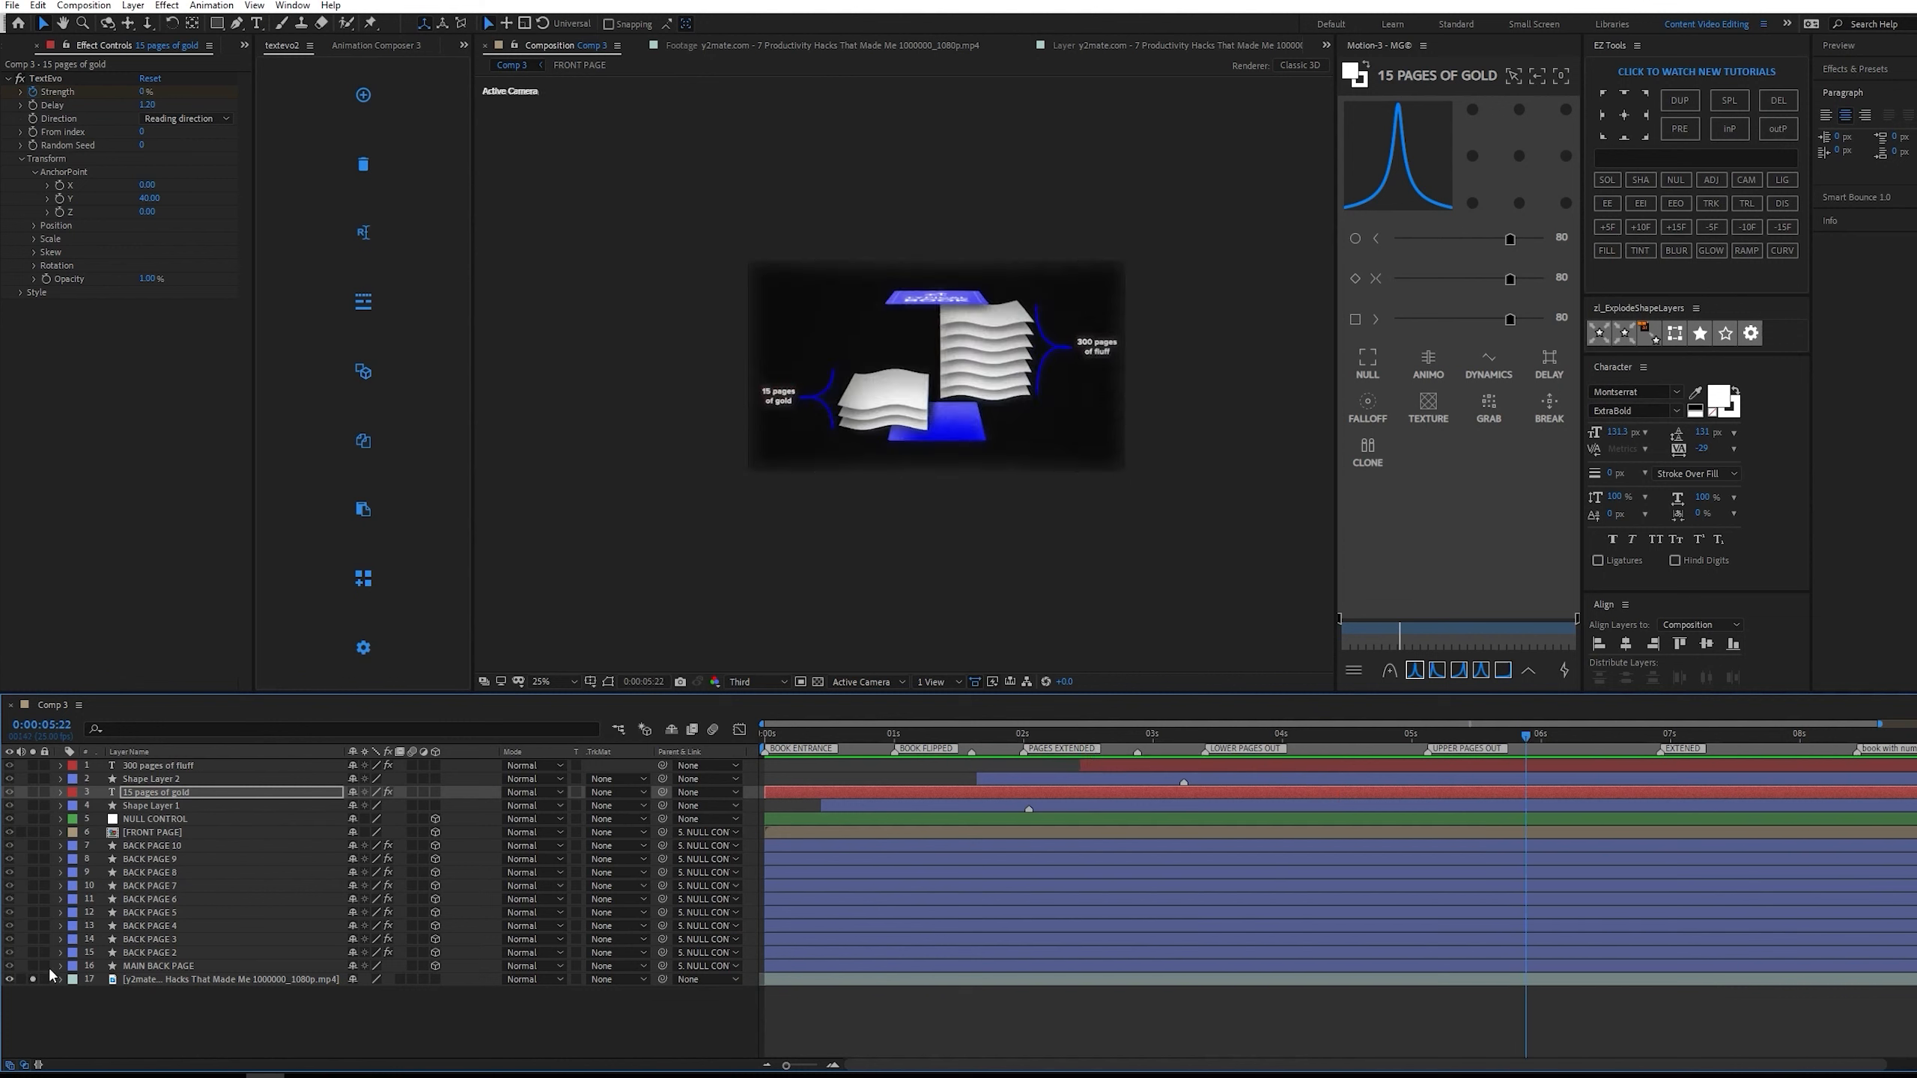
drag(1491, 735, 1566, 690)
click(1662, 1022)
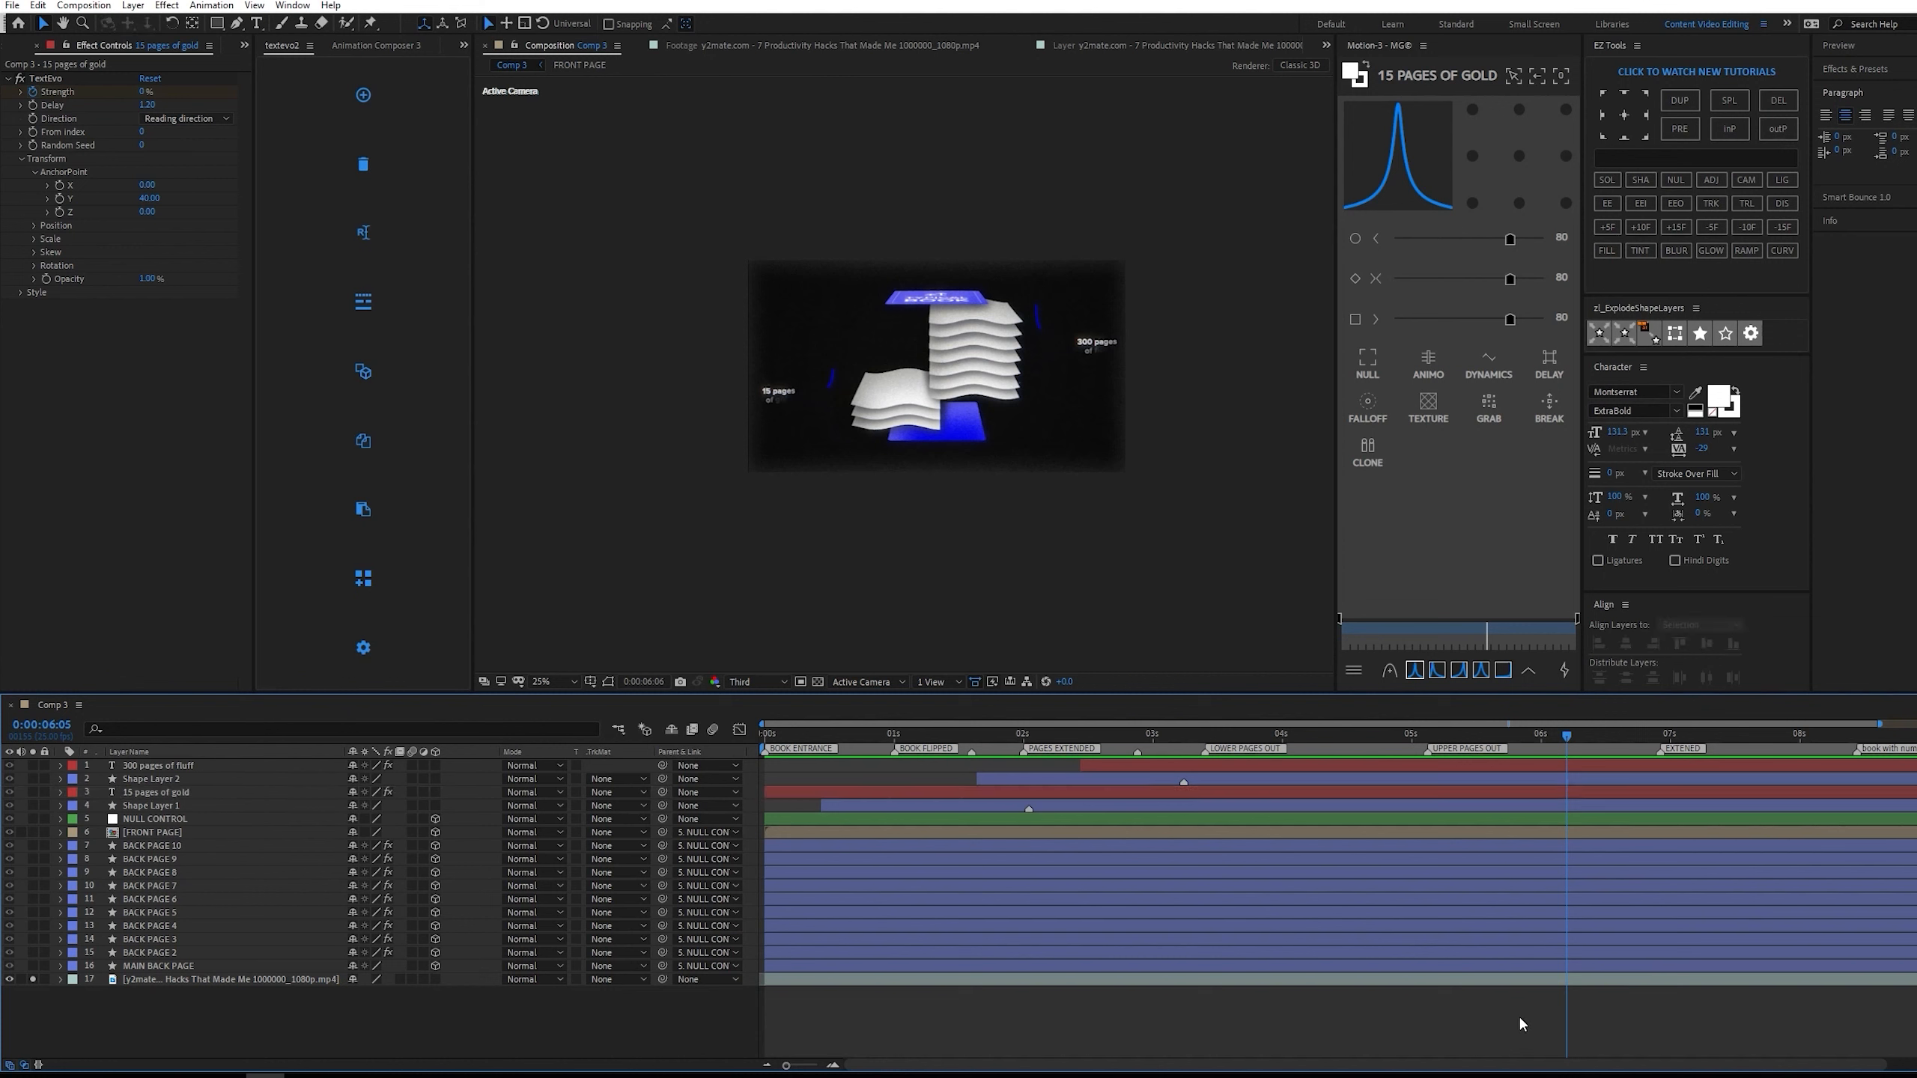
key(Page_Down)
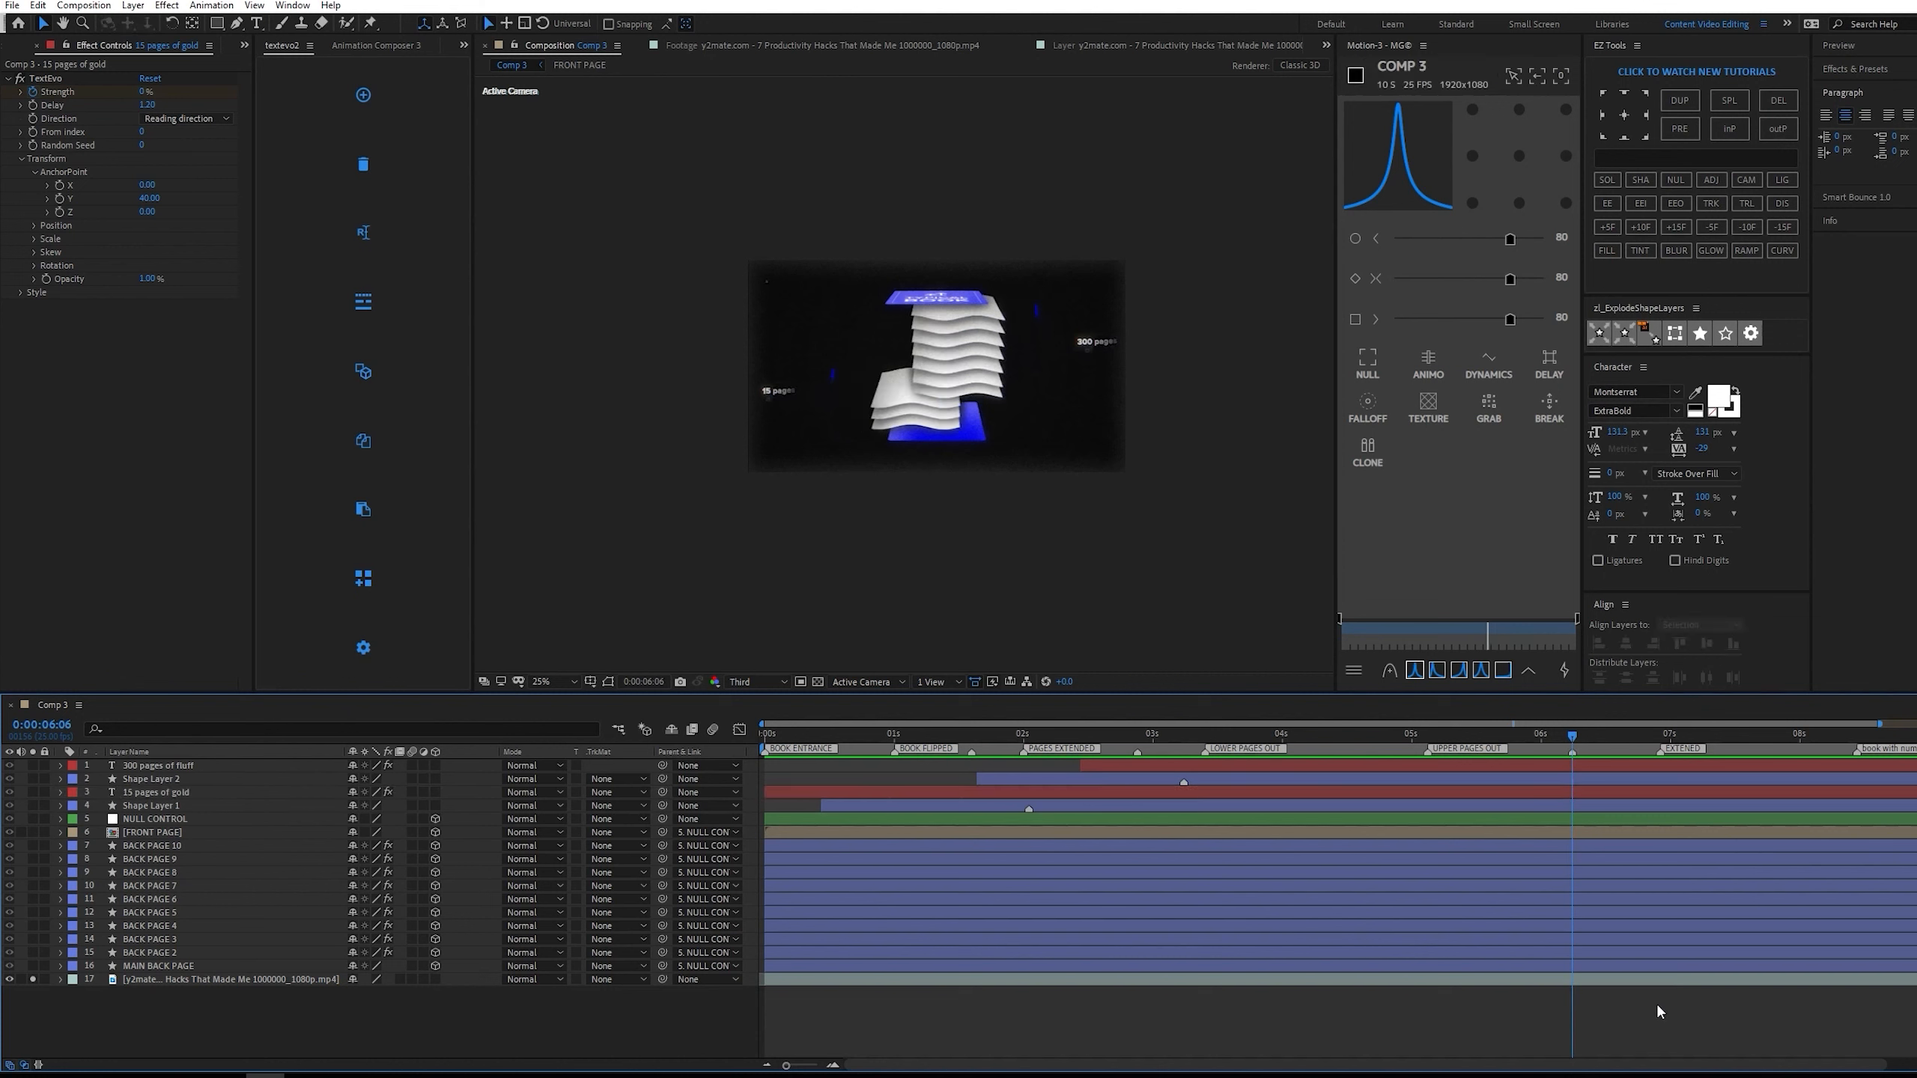
Reveal the position of BACK PAGE 10 through BACK PAGE 2 and give each page a position keyframe at 0:00:05:14.
key(shift+Page_Up)
key(shift+Page_Up)
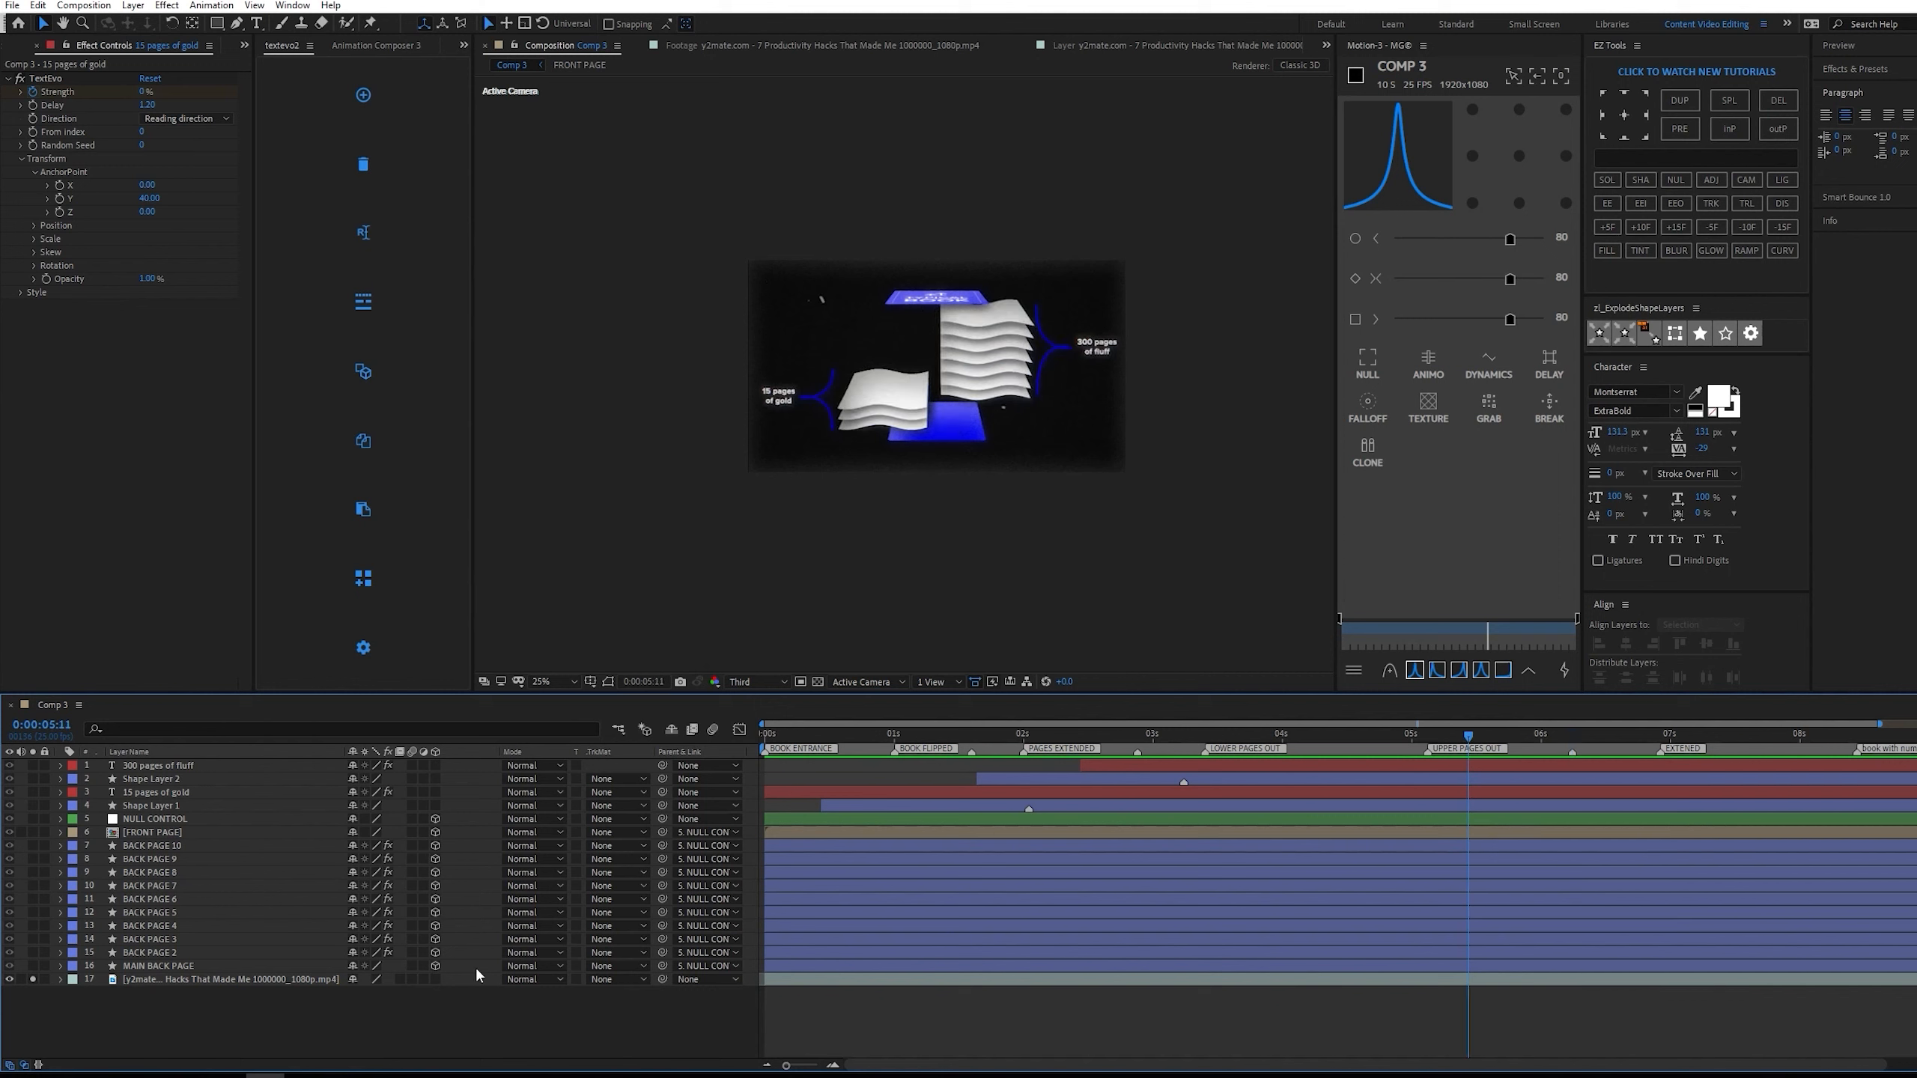
click(182, 844)
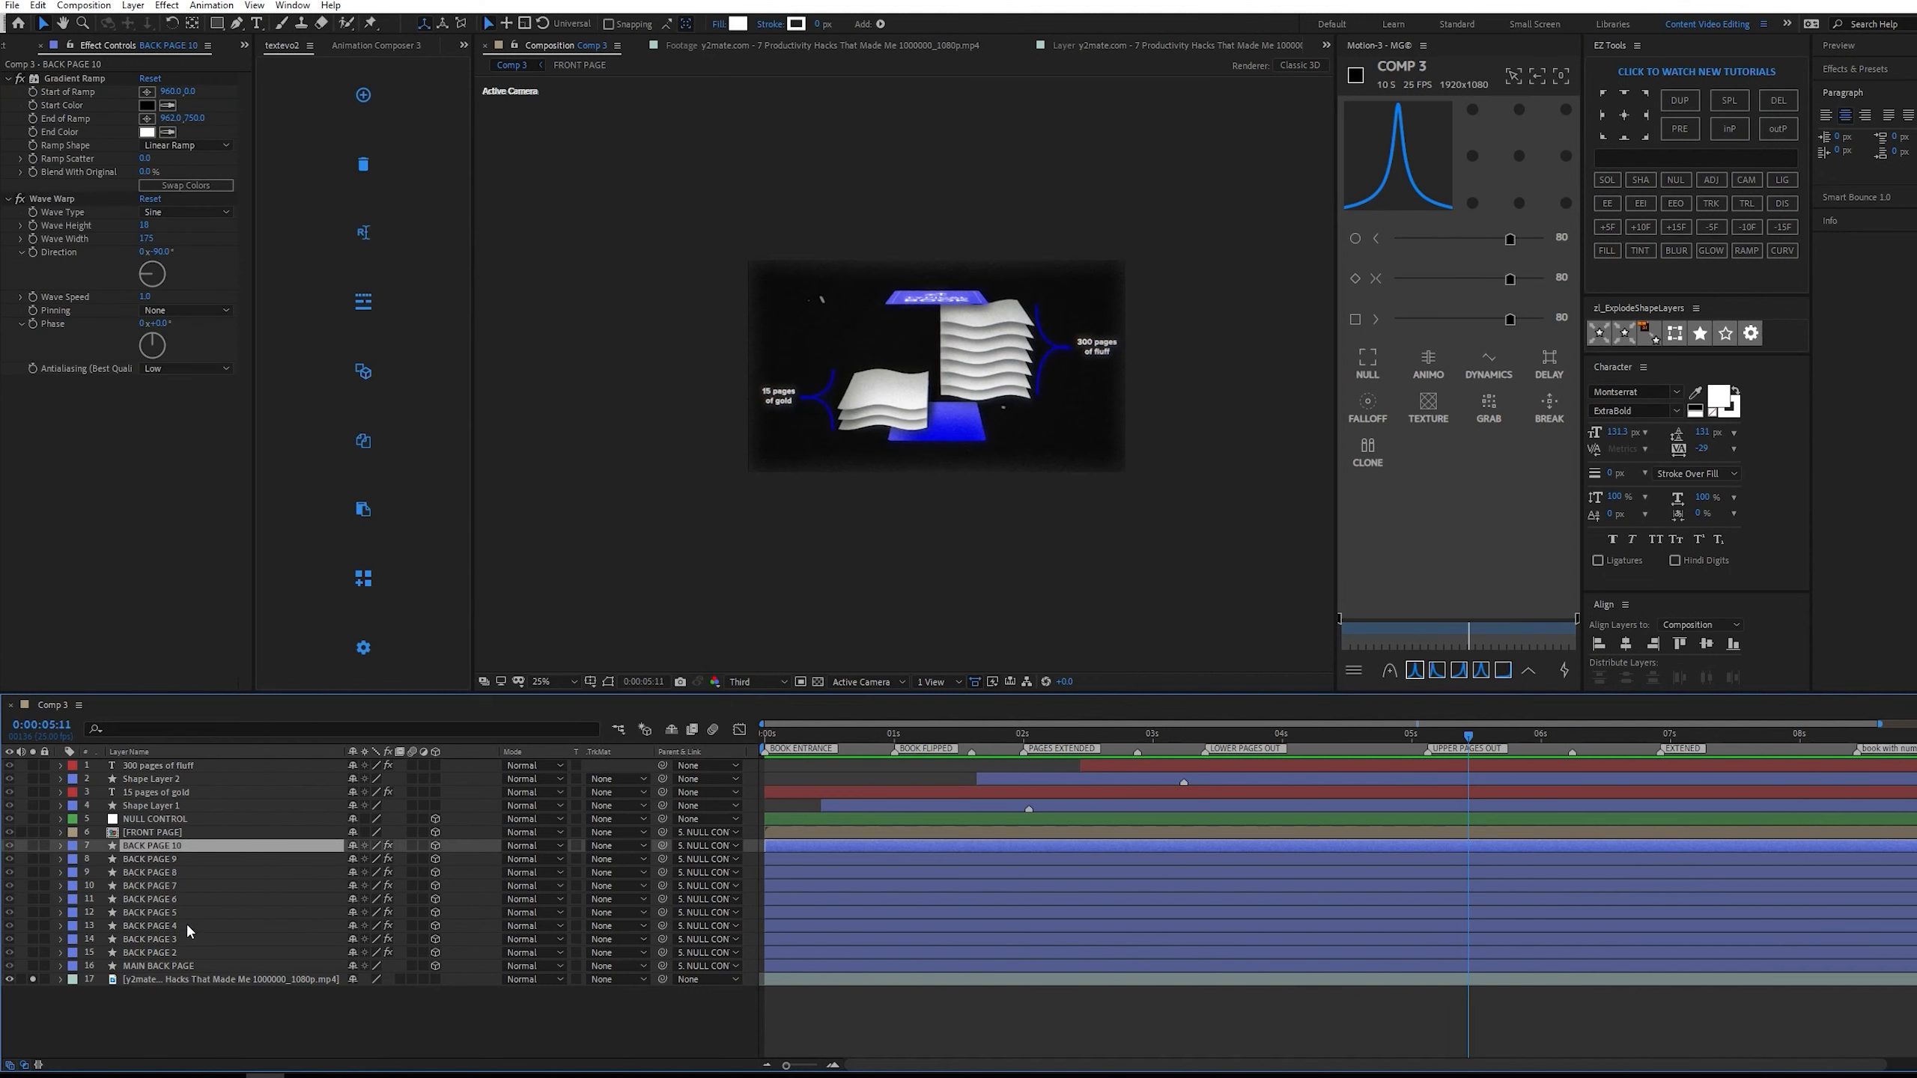
shift+click(194, 947)
key(p)
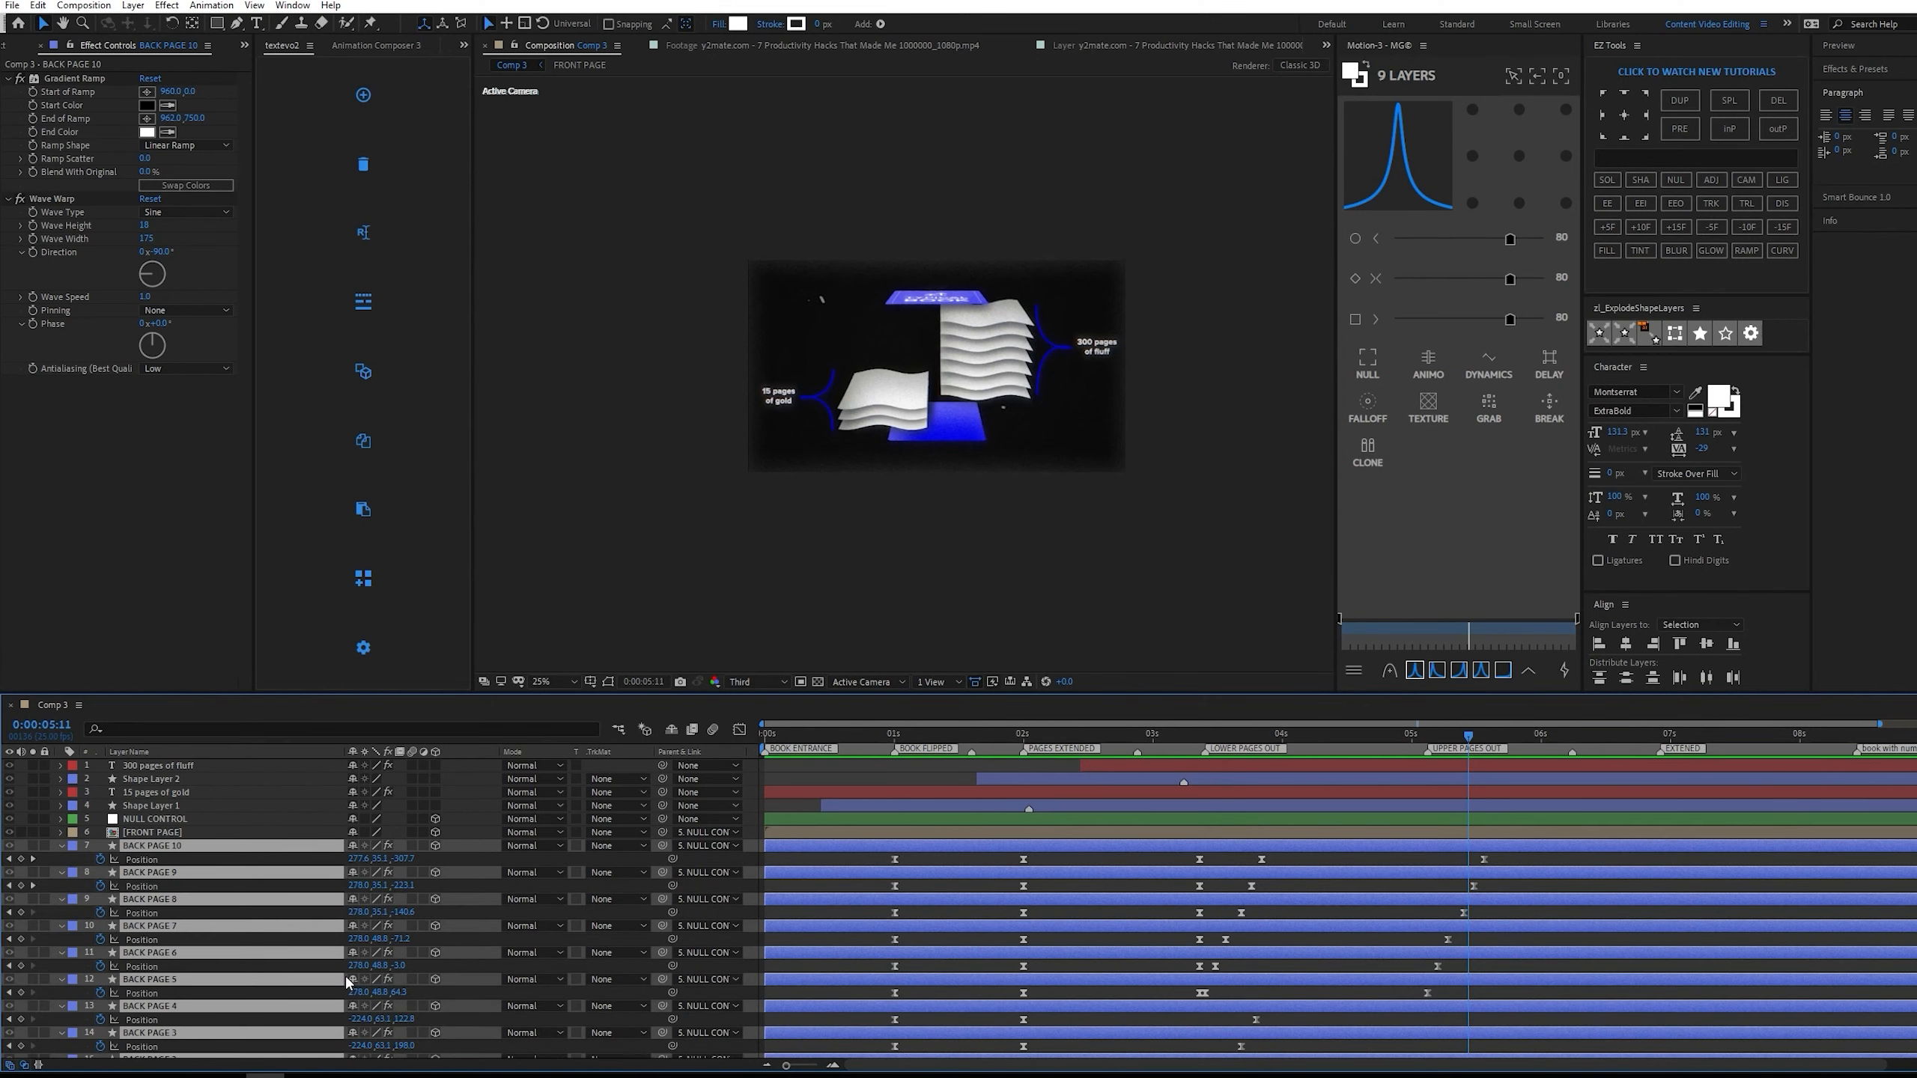
click(32, 859)
click(20, 887)
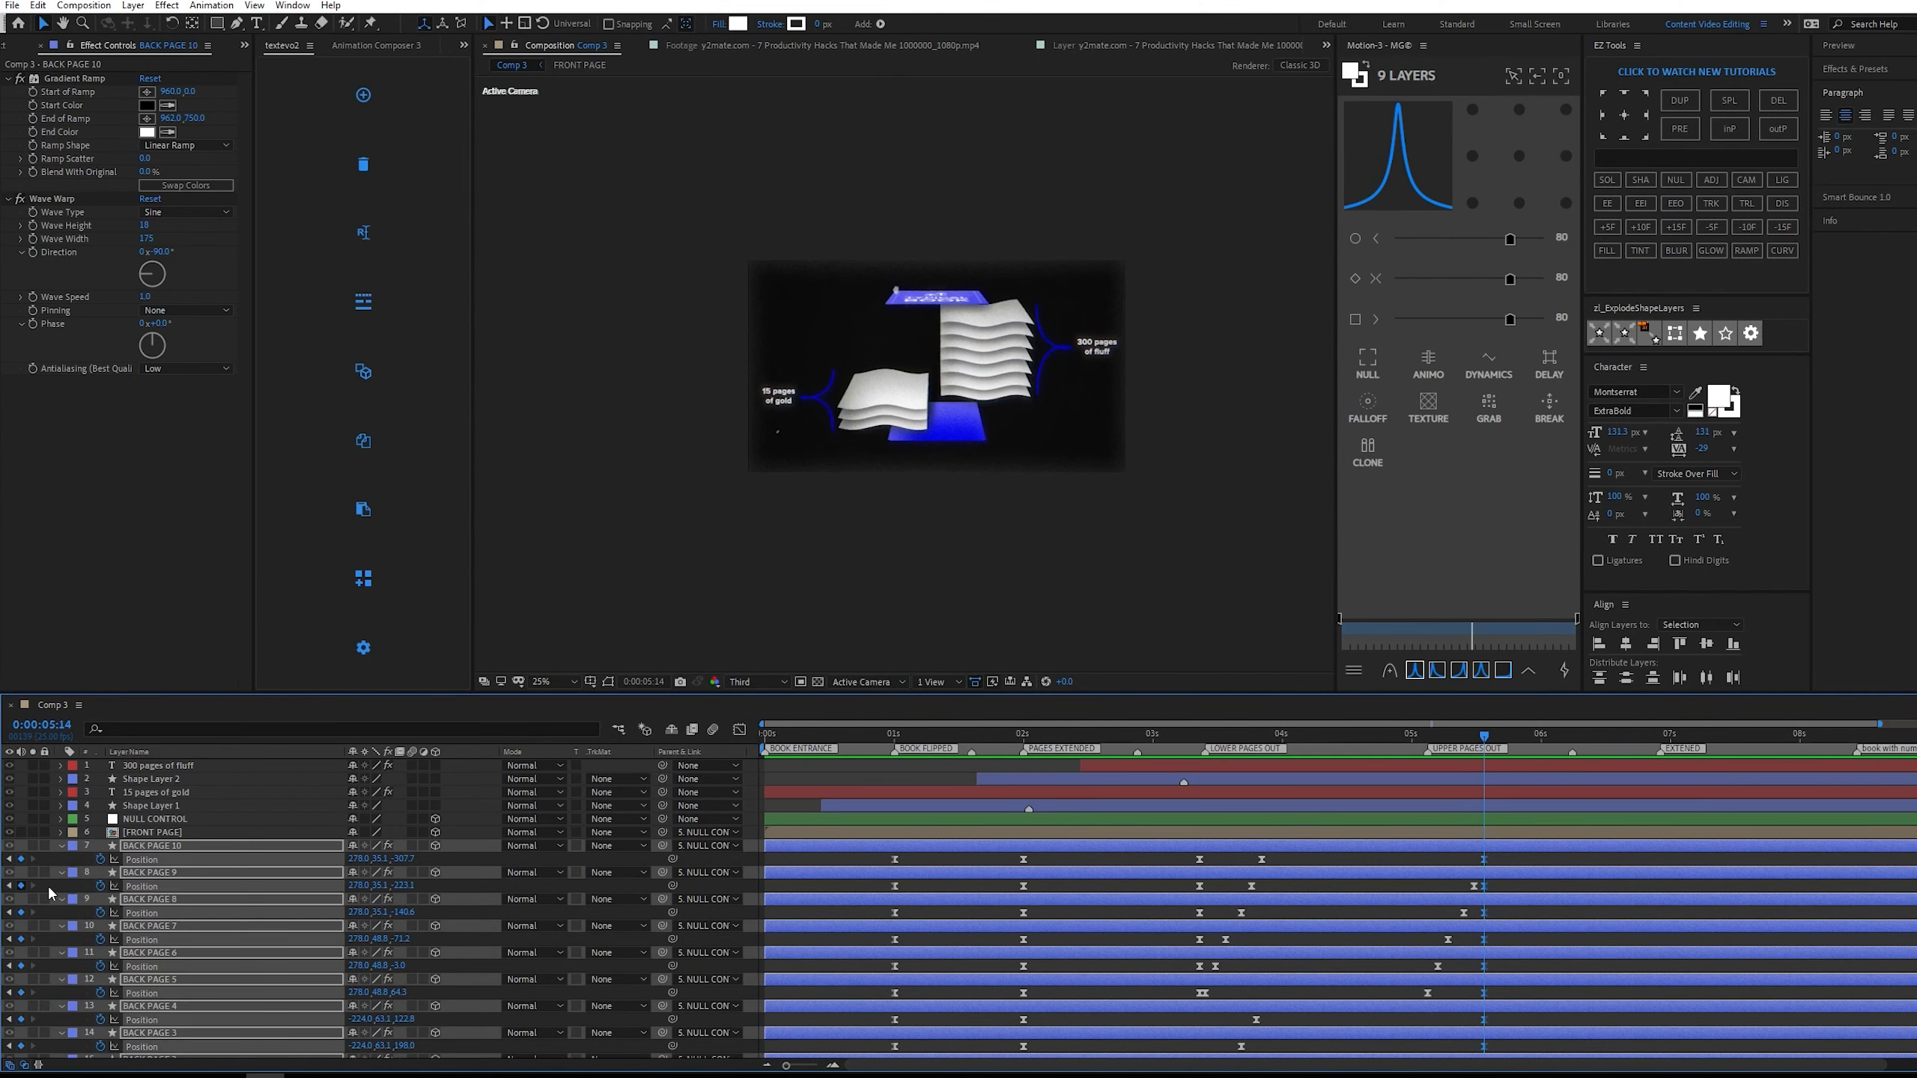
Try pasting BACK PAGE 10's position keyframe from the BOOK FLIPPED marker at 0:00:06:23, and undo the paste.
key(space)
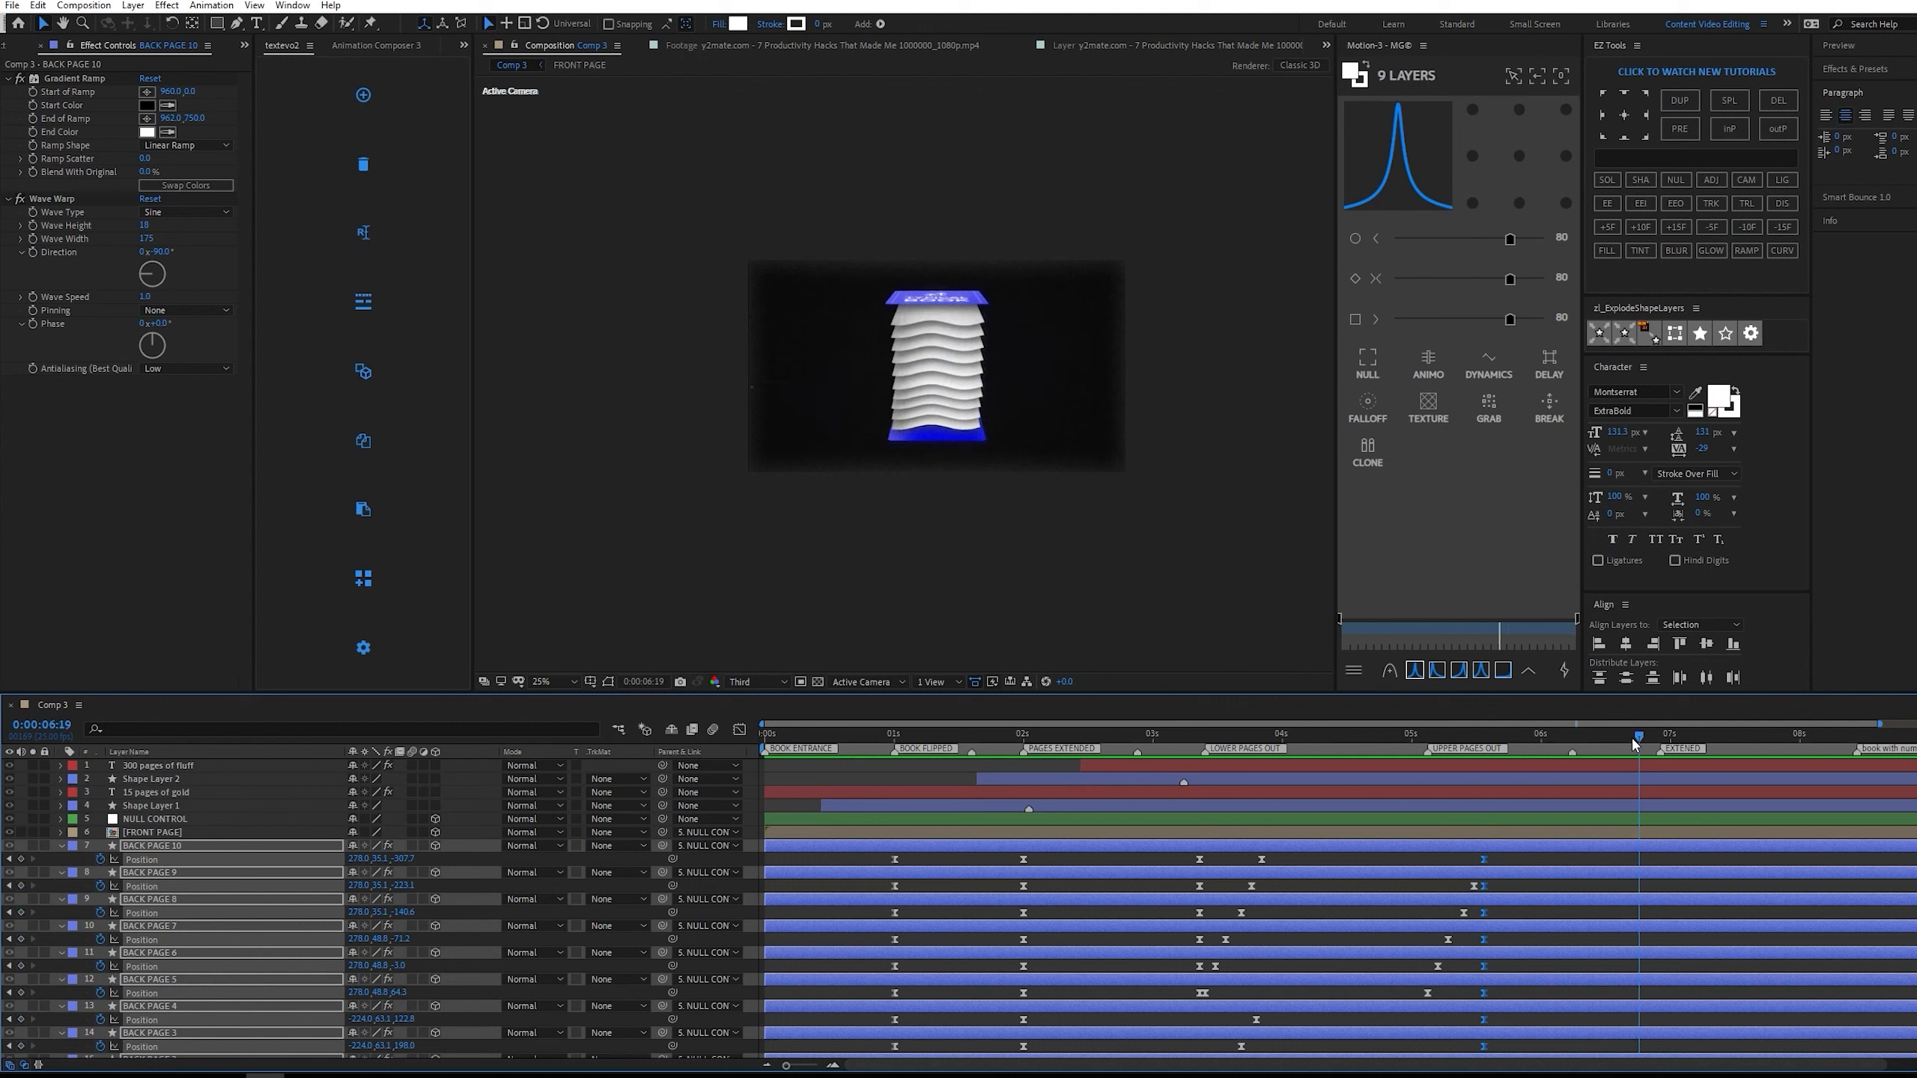
click(1666, 737)
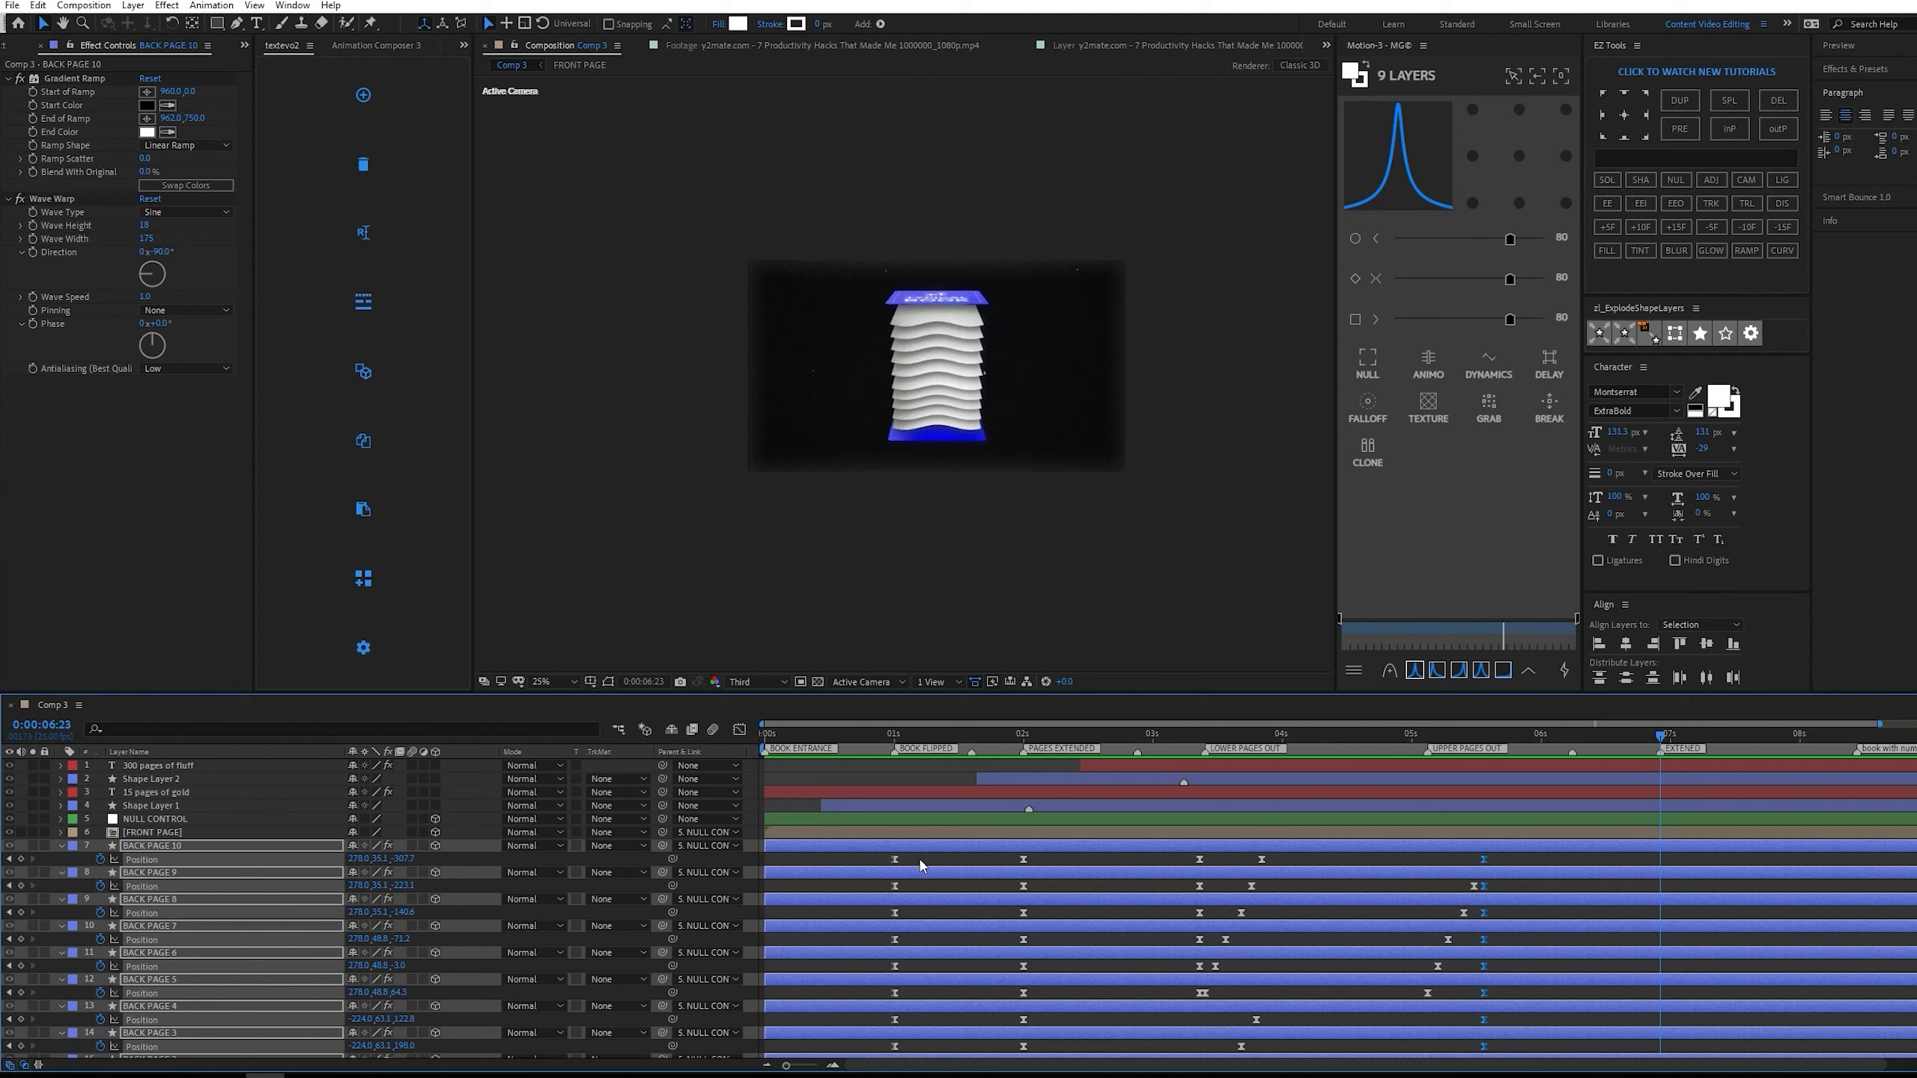
drag(922, 855, 875, 863)
key(ctrl+c)
key(ctrl+v)
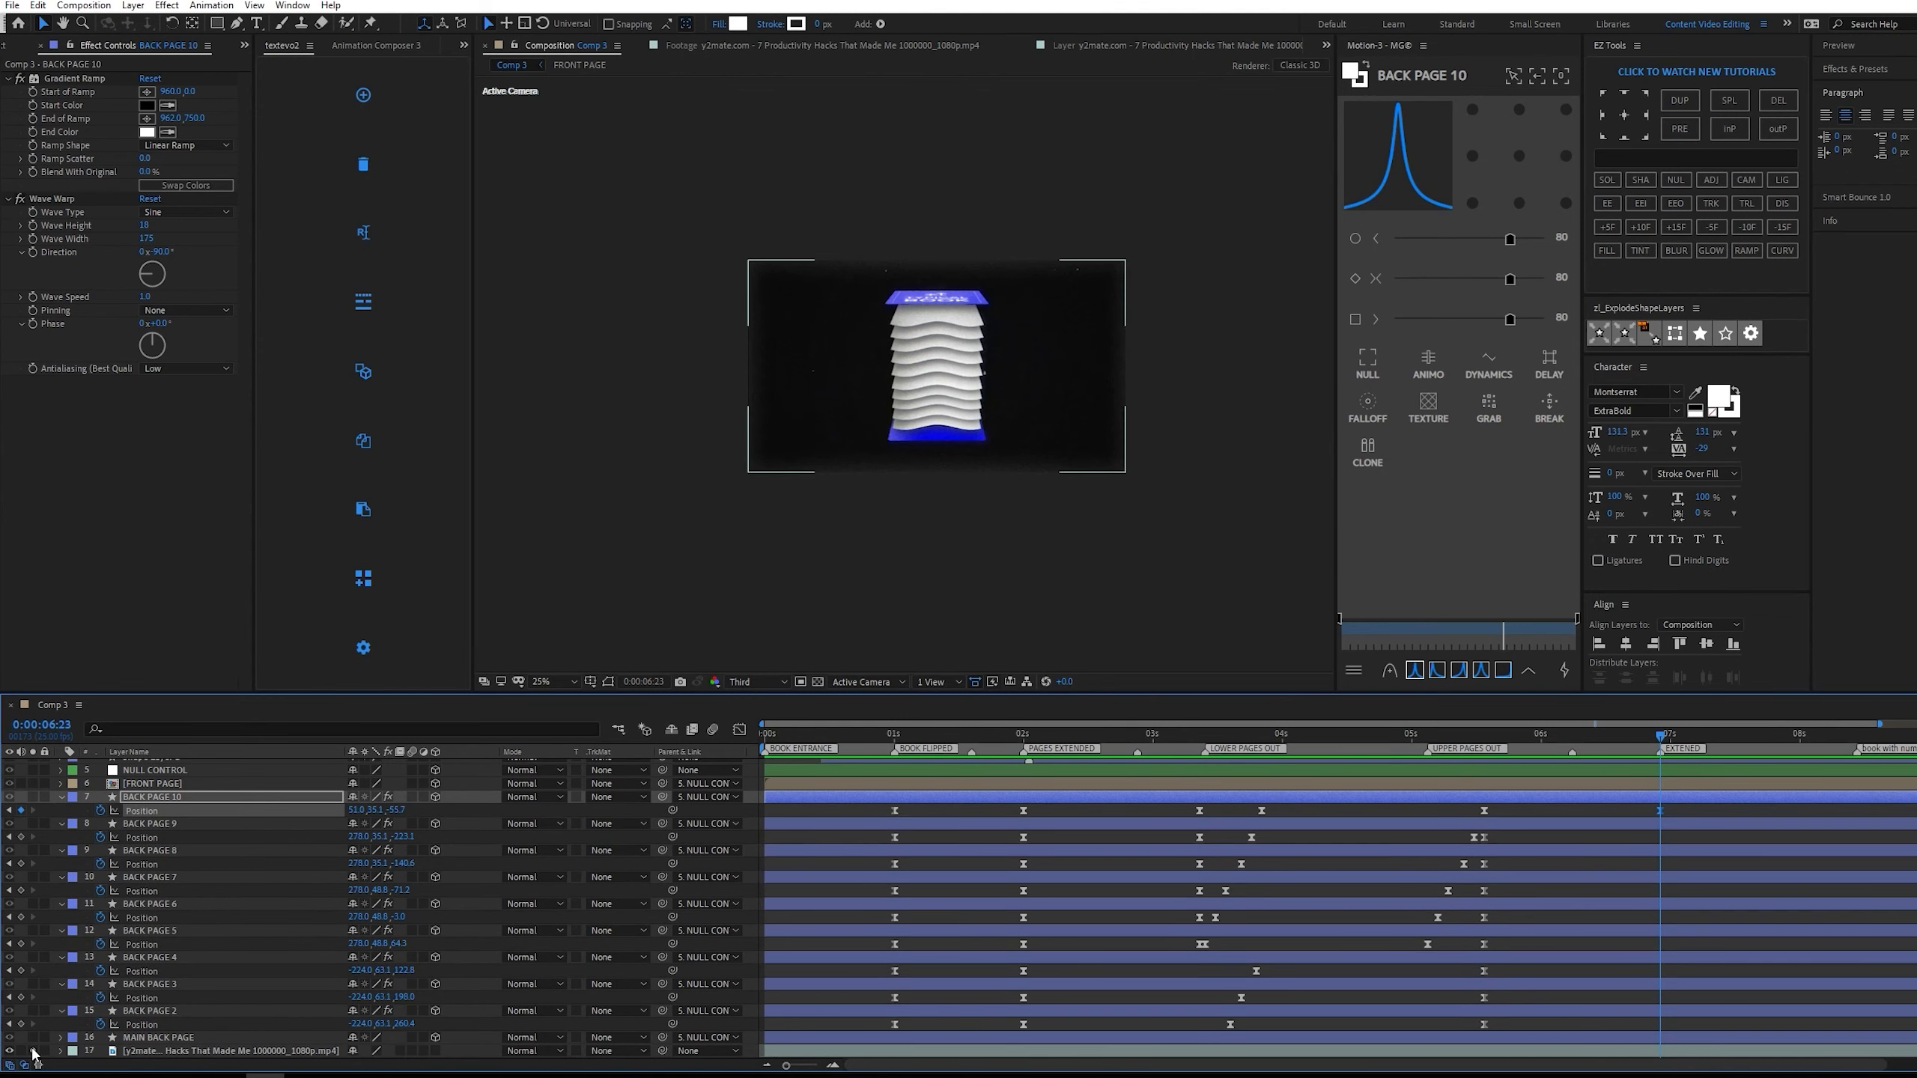
scroll(176, 940, up, 3)
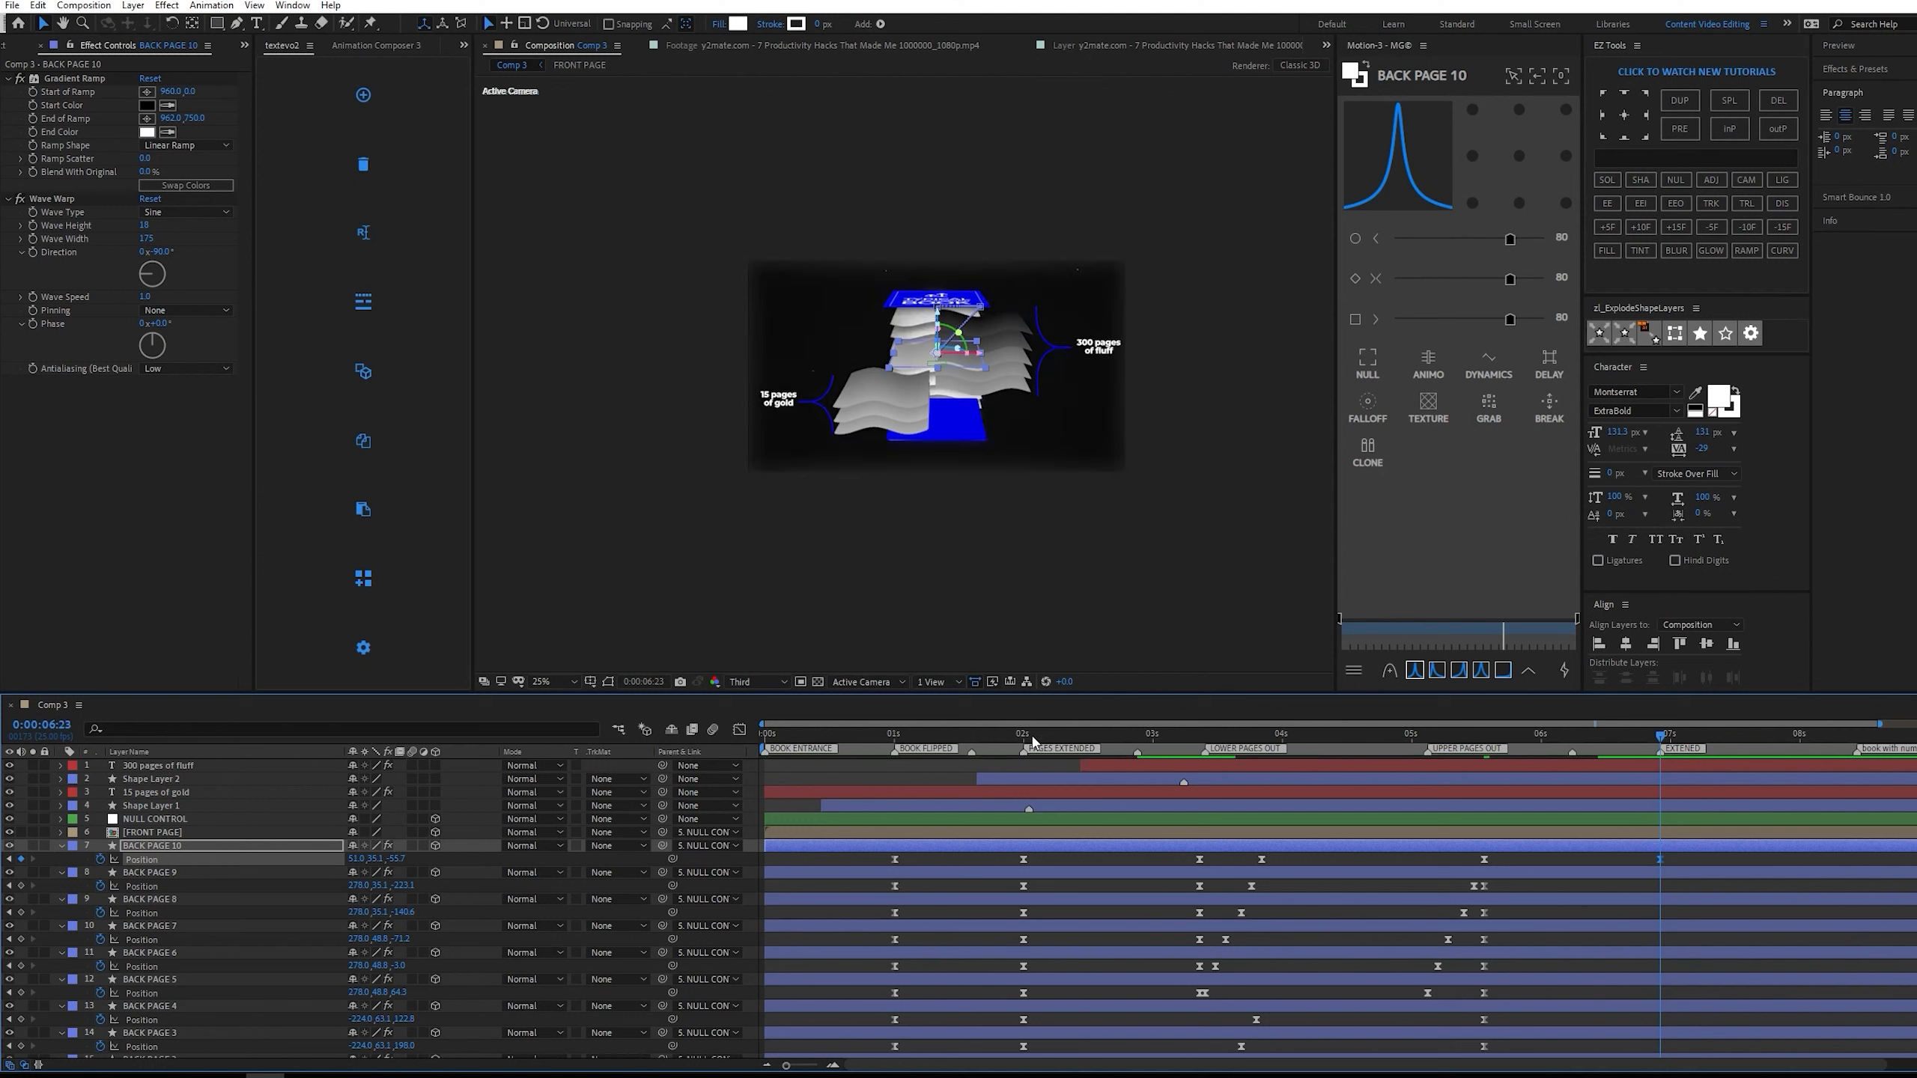
click(1024, 860)
key(ctrl+z)
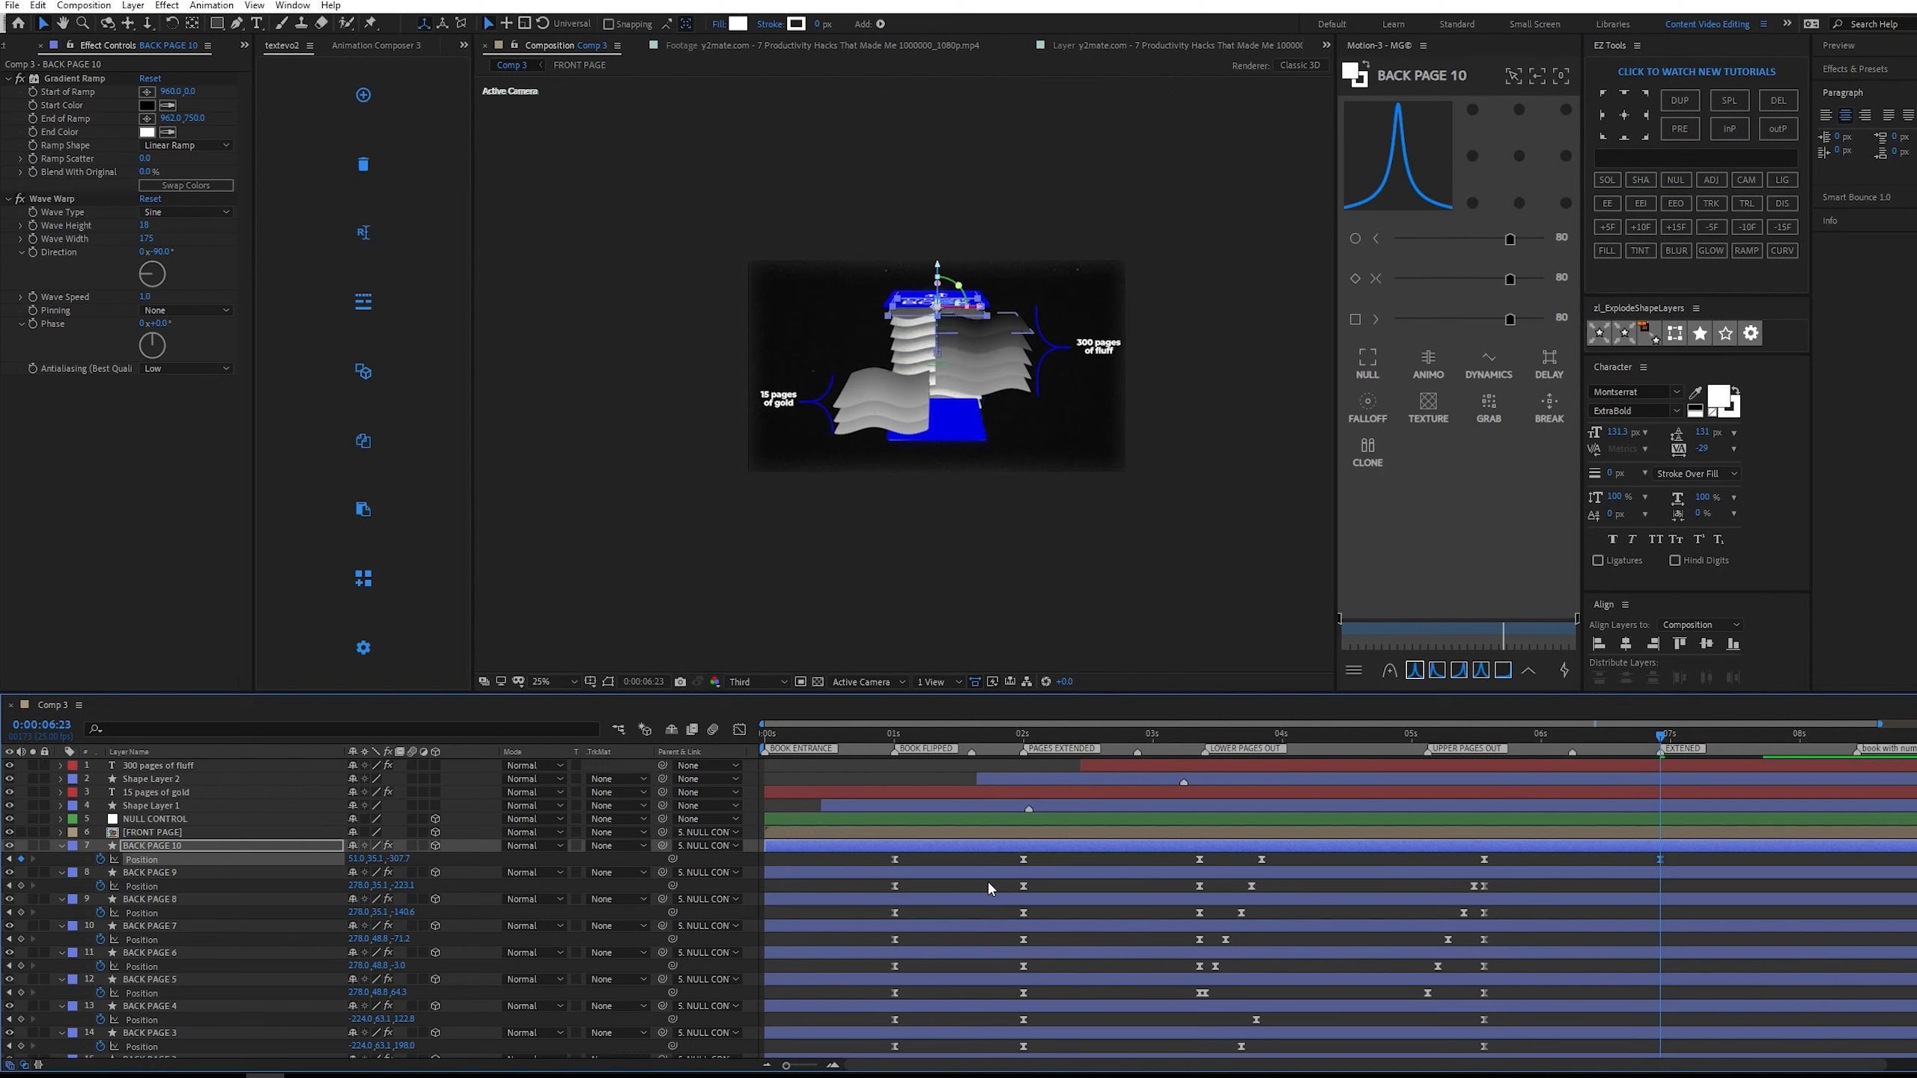
key(ctrl+z)
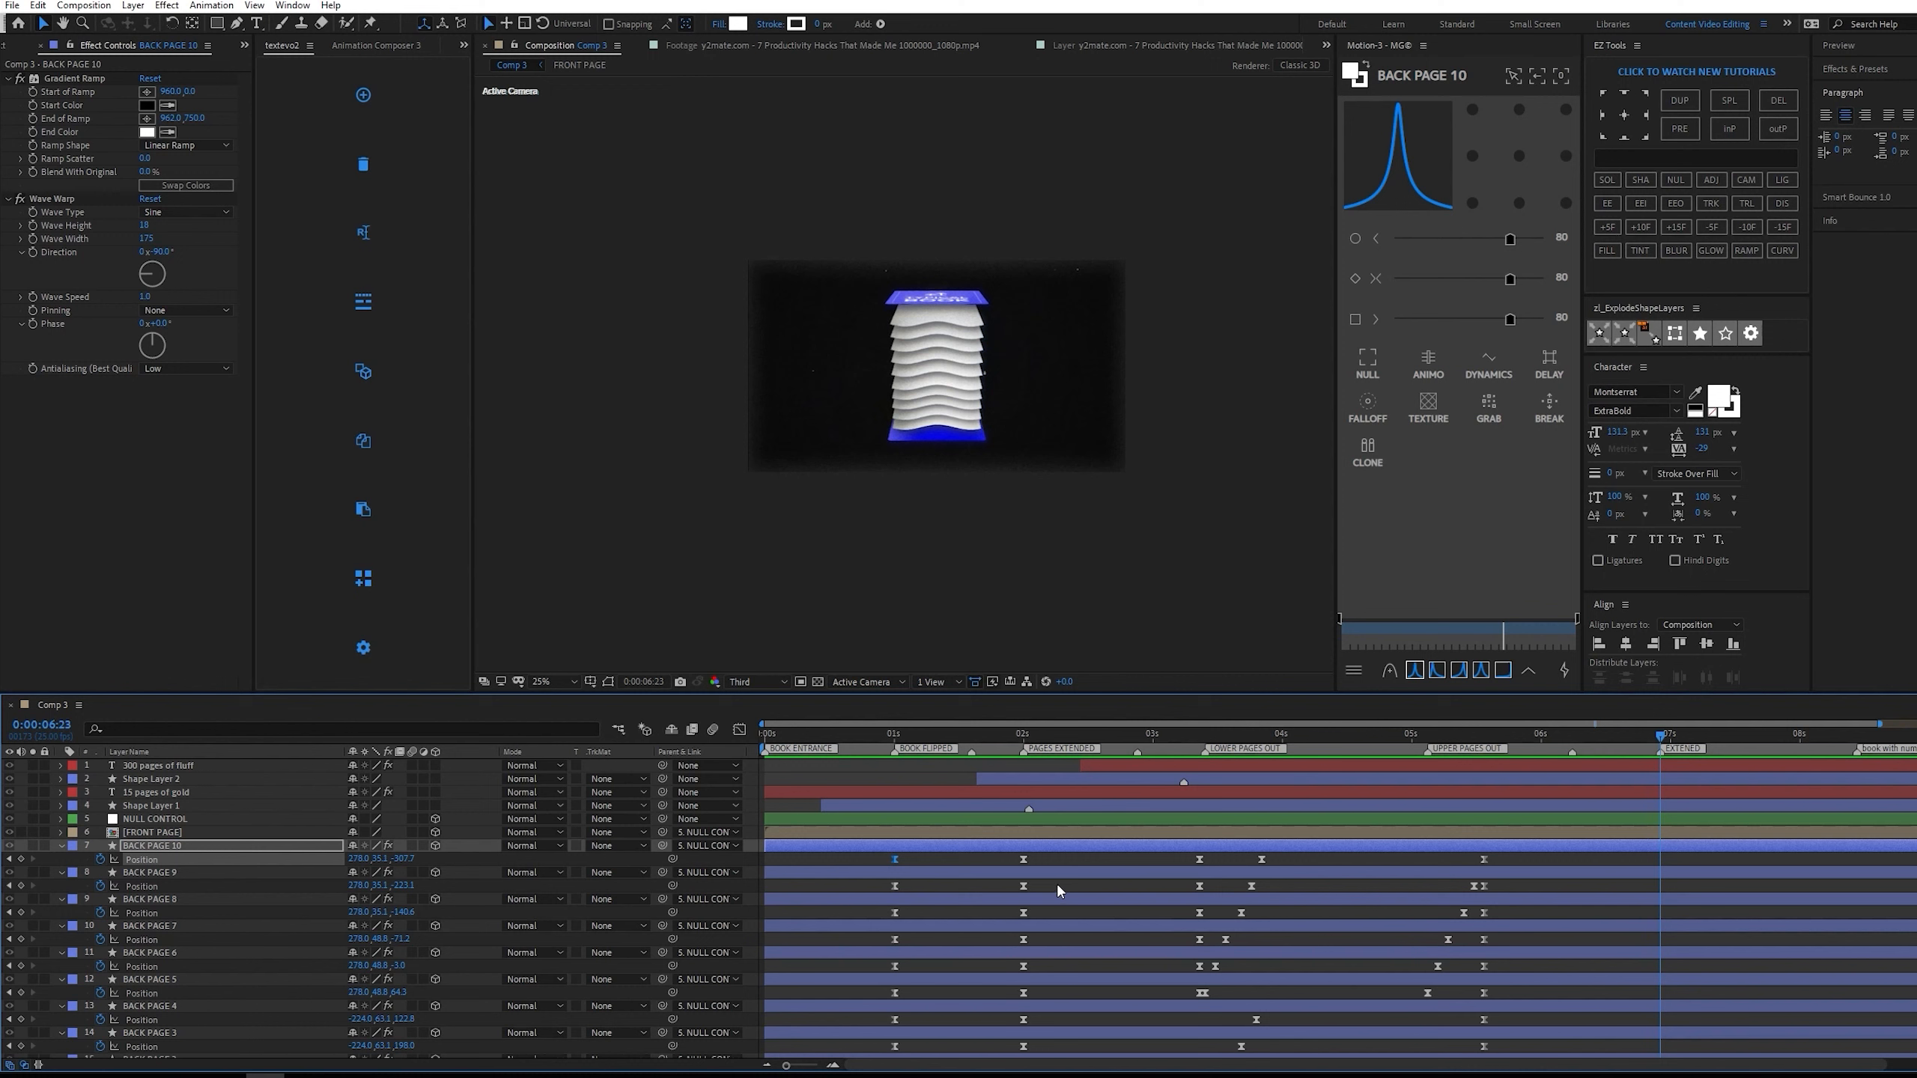
Copy BACK PAGE 10's position keyframe from the PAGES EXTENDED marker to 0:00:06:23.
click(1024, 859)
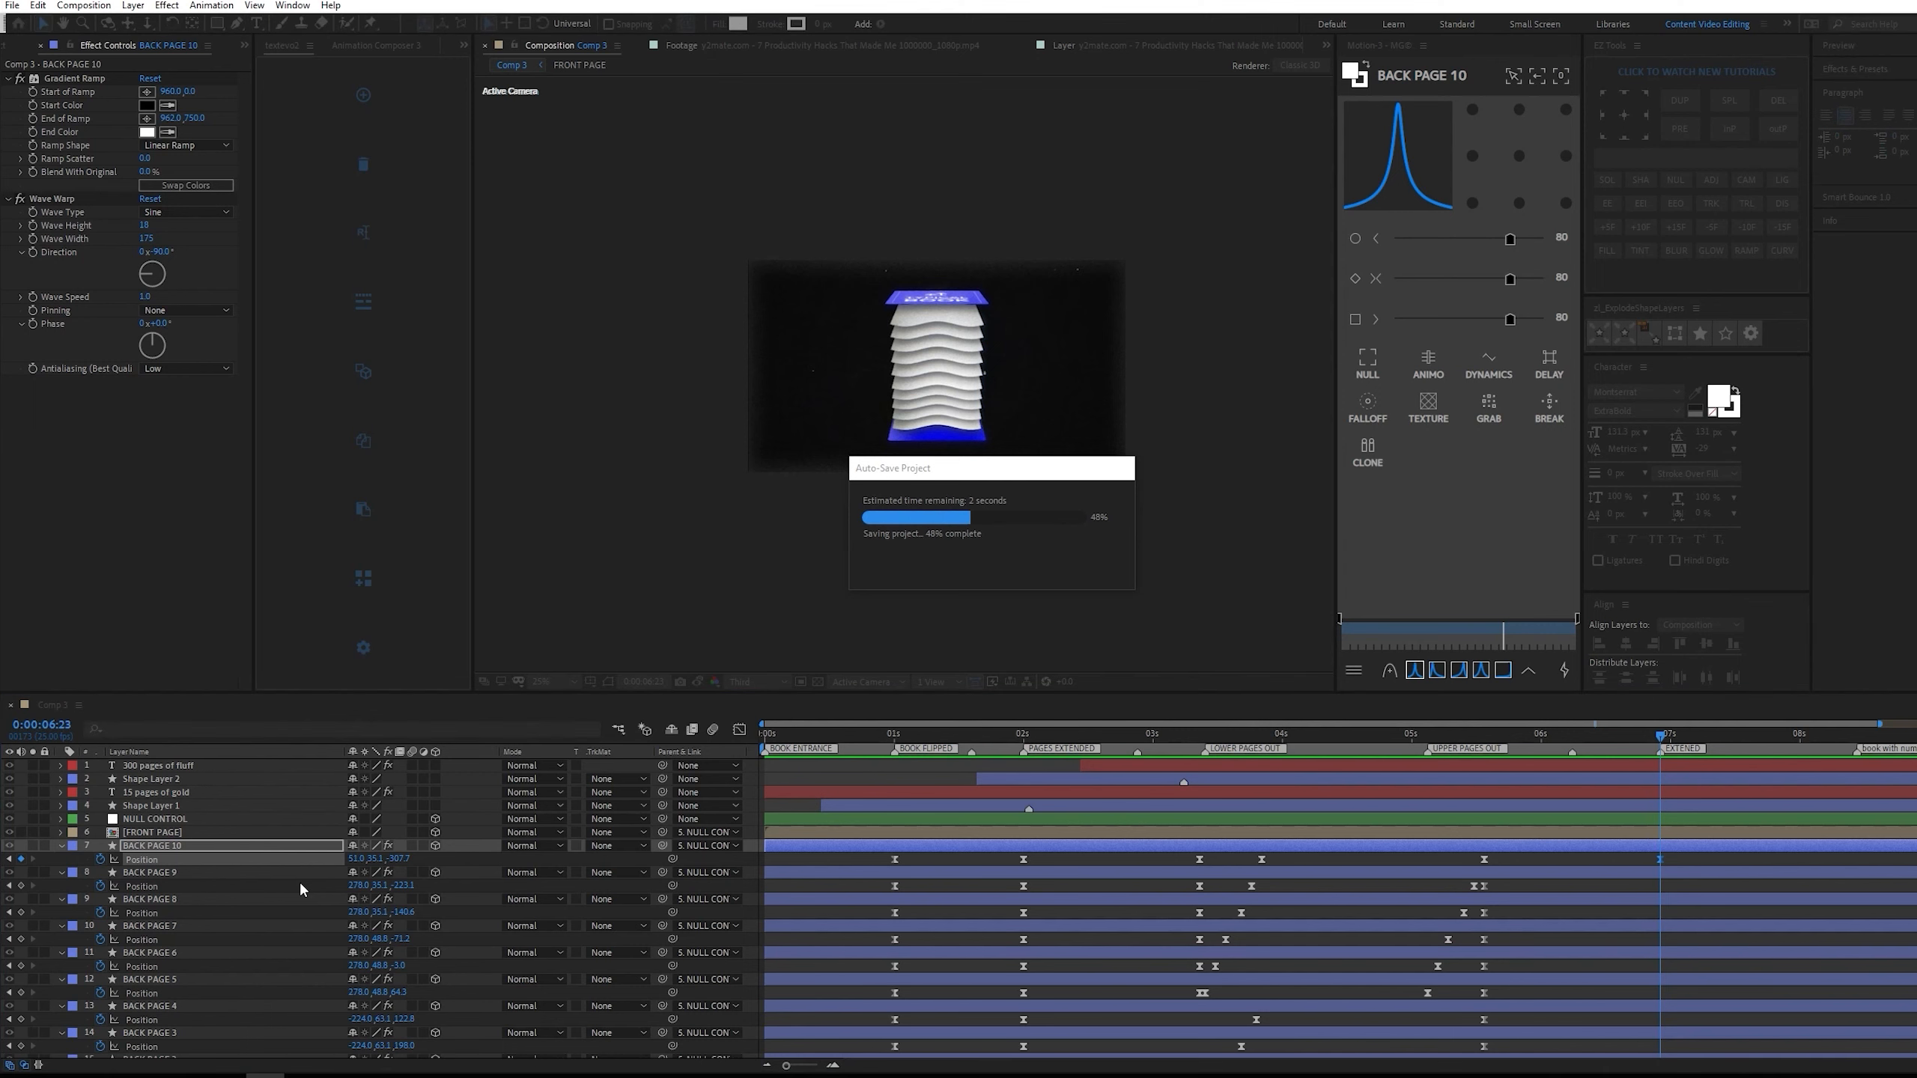
scroll(300, 882, down, 3)
click(1636, 827)
click(1684, 811)
click(1673, 799)
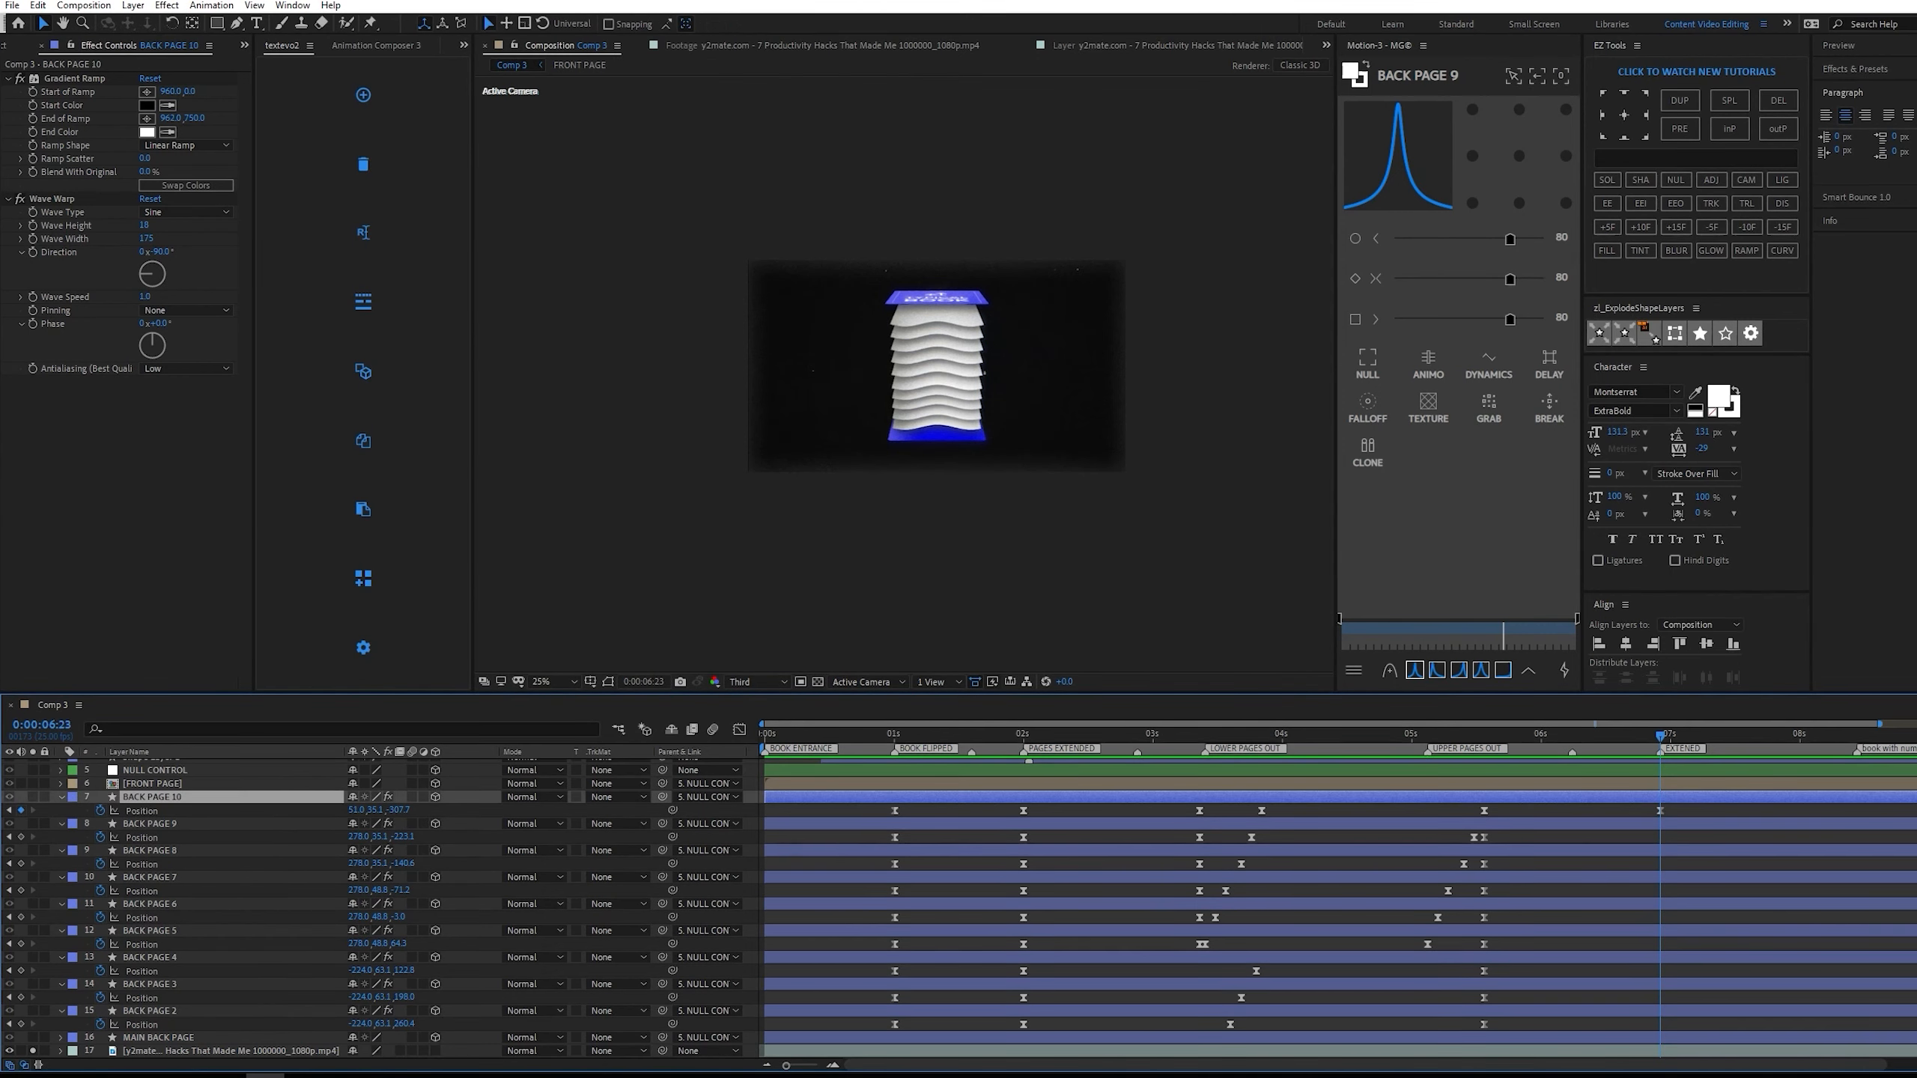
Try setting the X position of BACK PAGE 10 through BACK PAGE 2 to 51 together, and undo it.
shift+click(233, 1012)
click(367, 1024)
text(5)
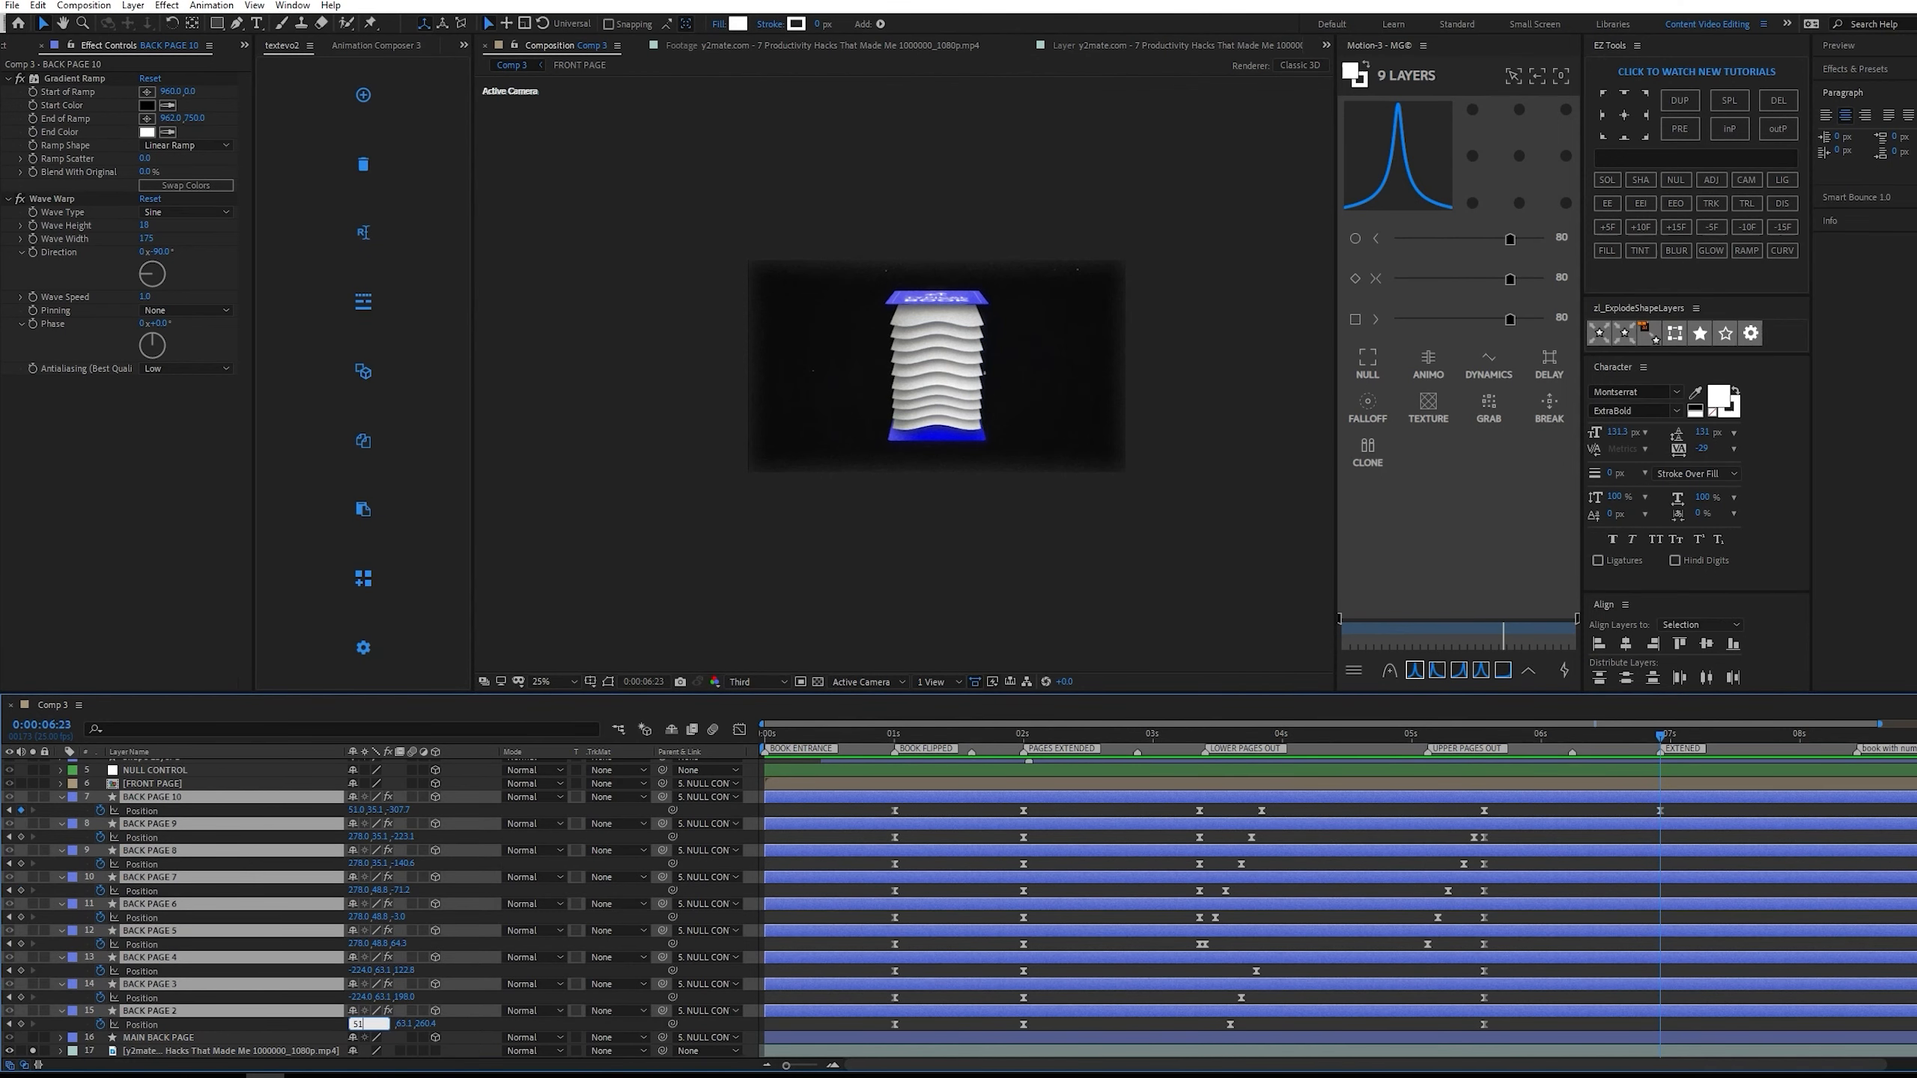
text(1)
key(Return)
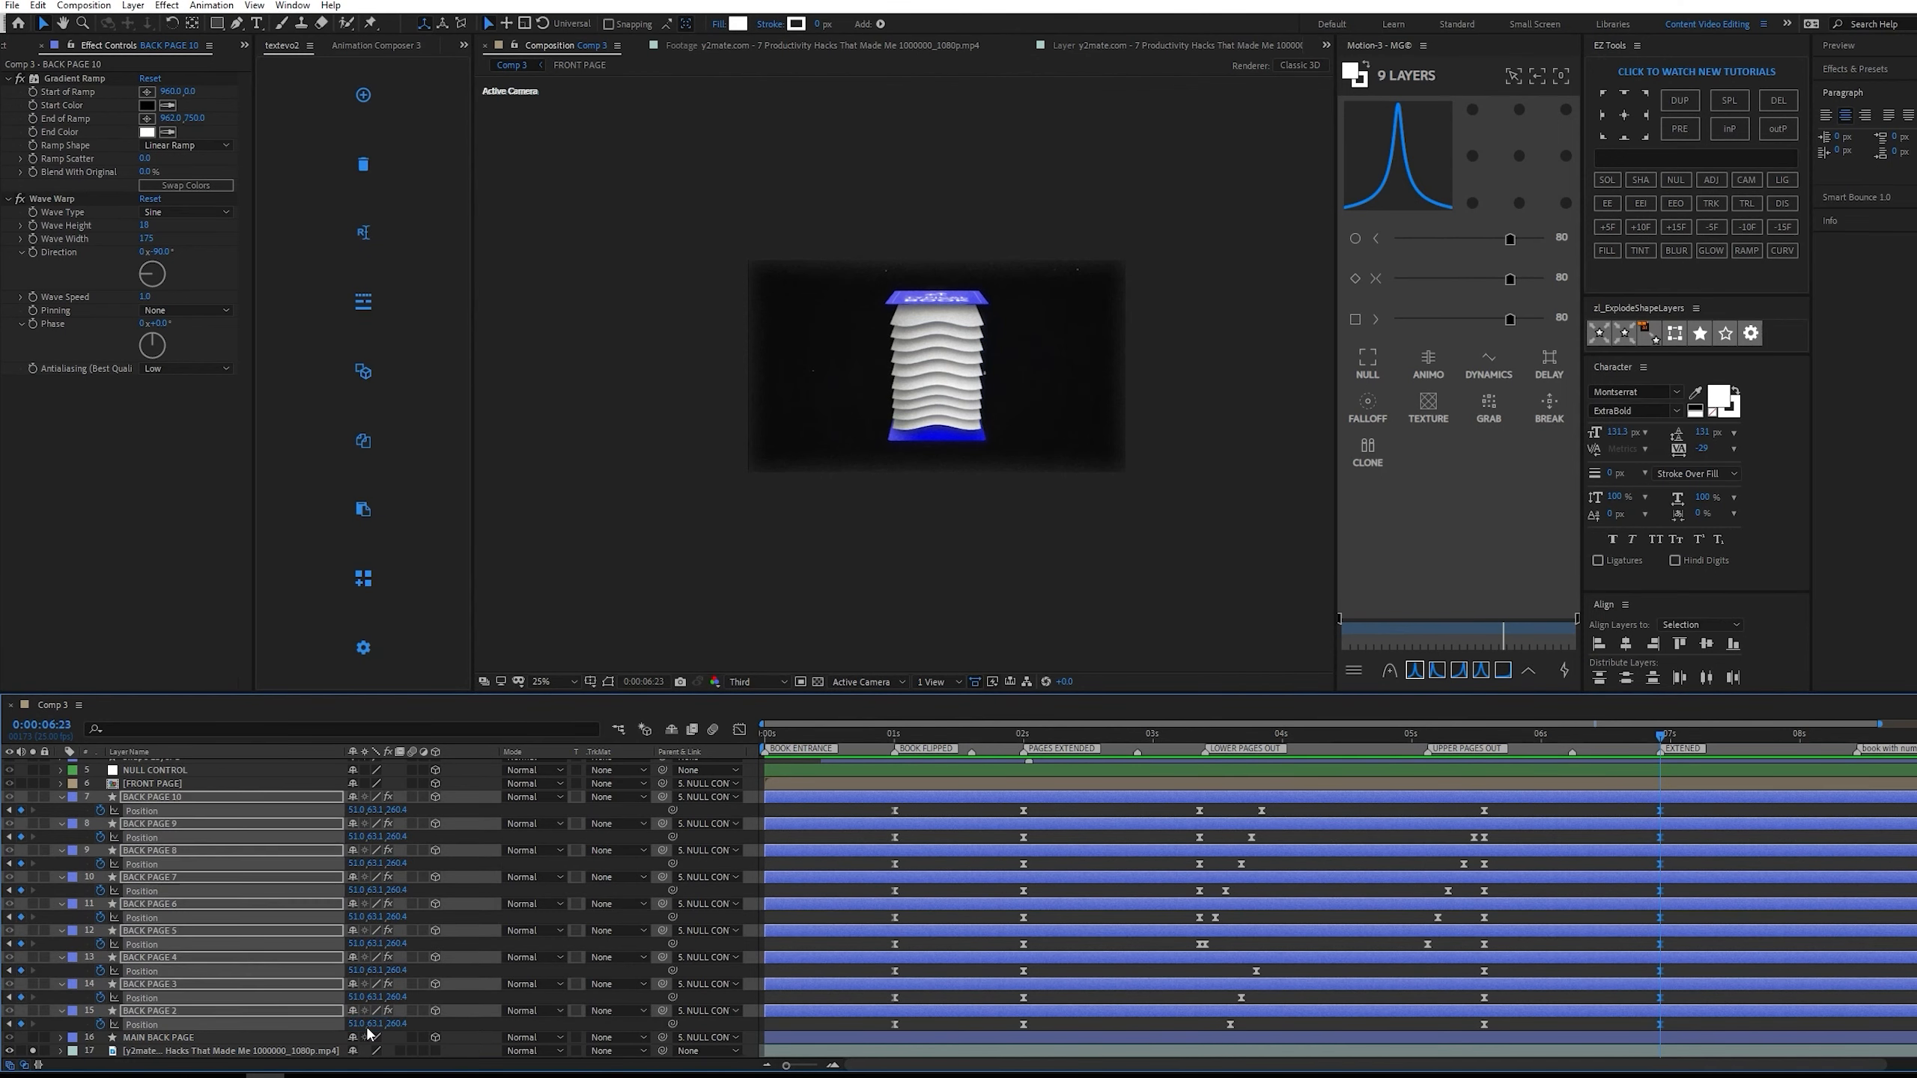
click(33, 797)
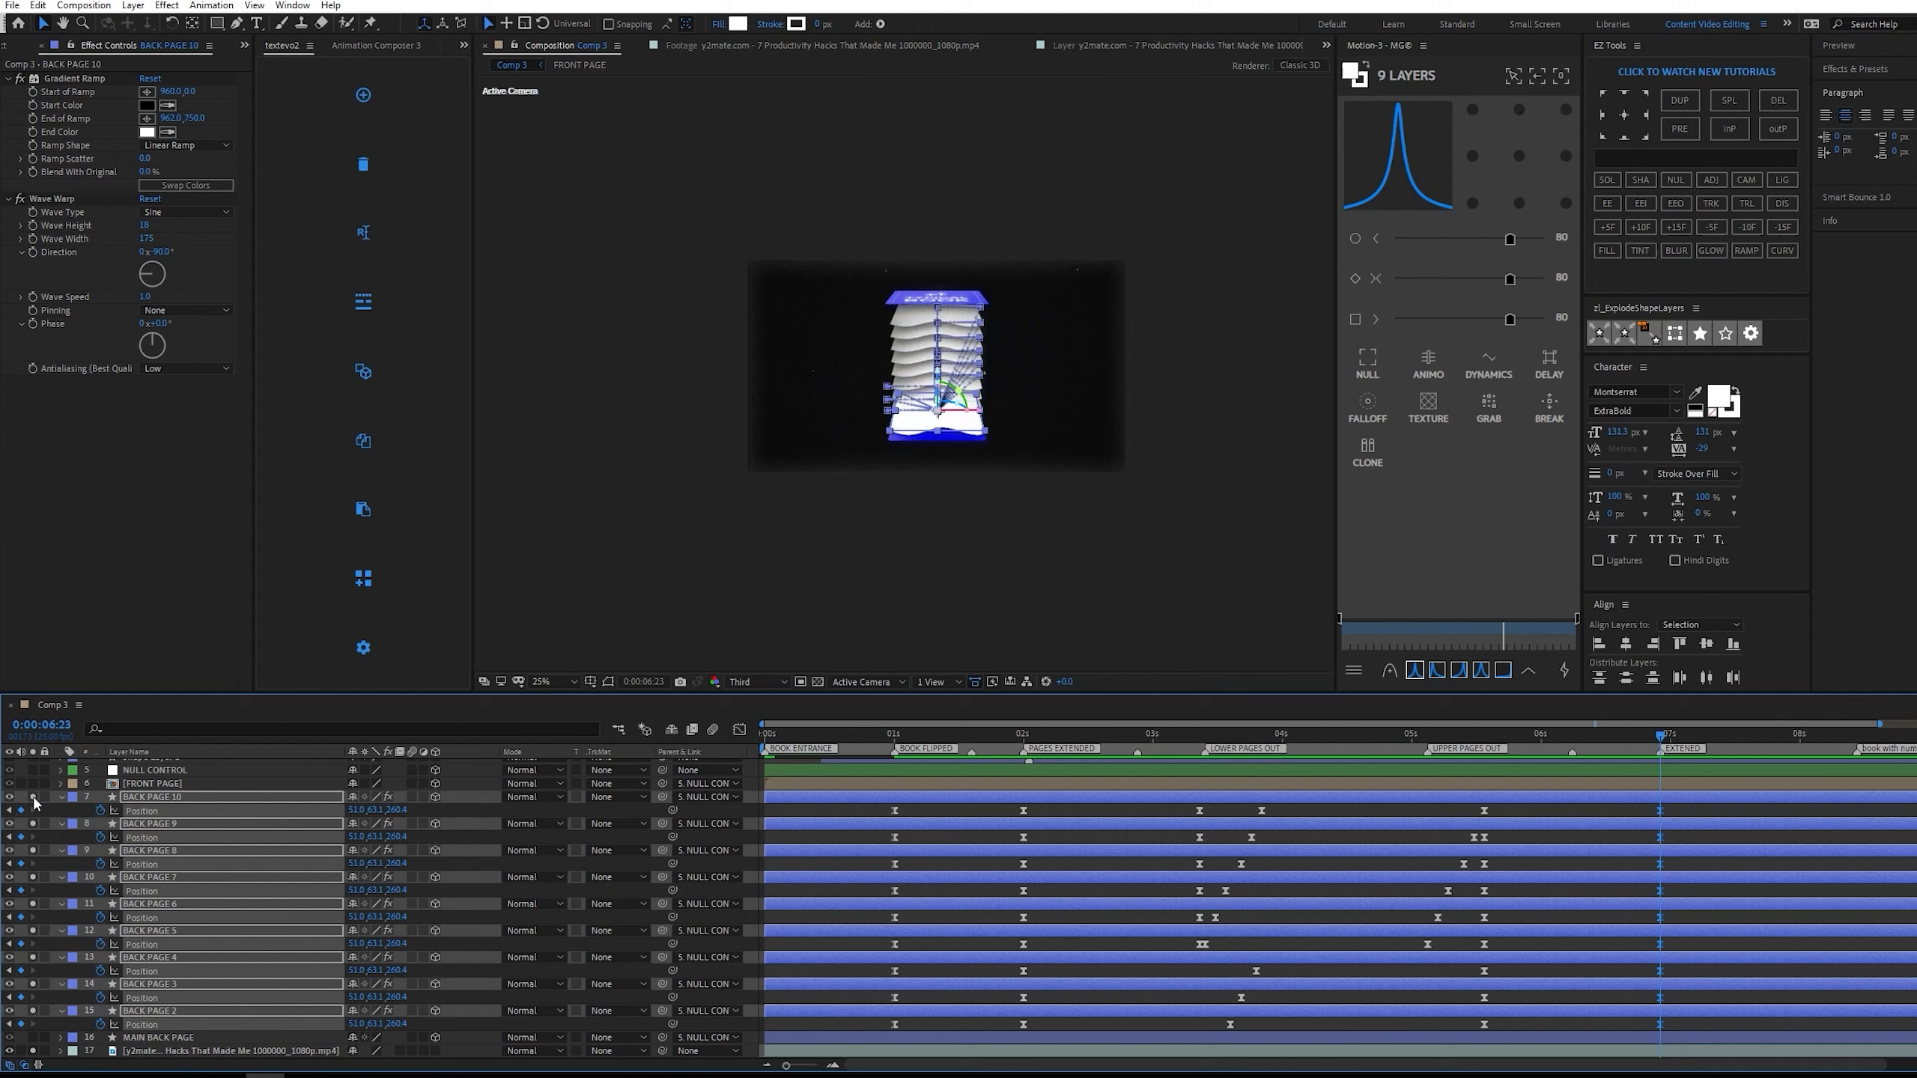
key(ctrl+z)
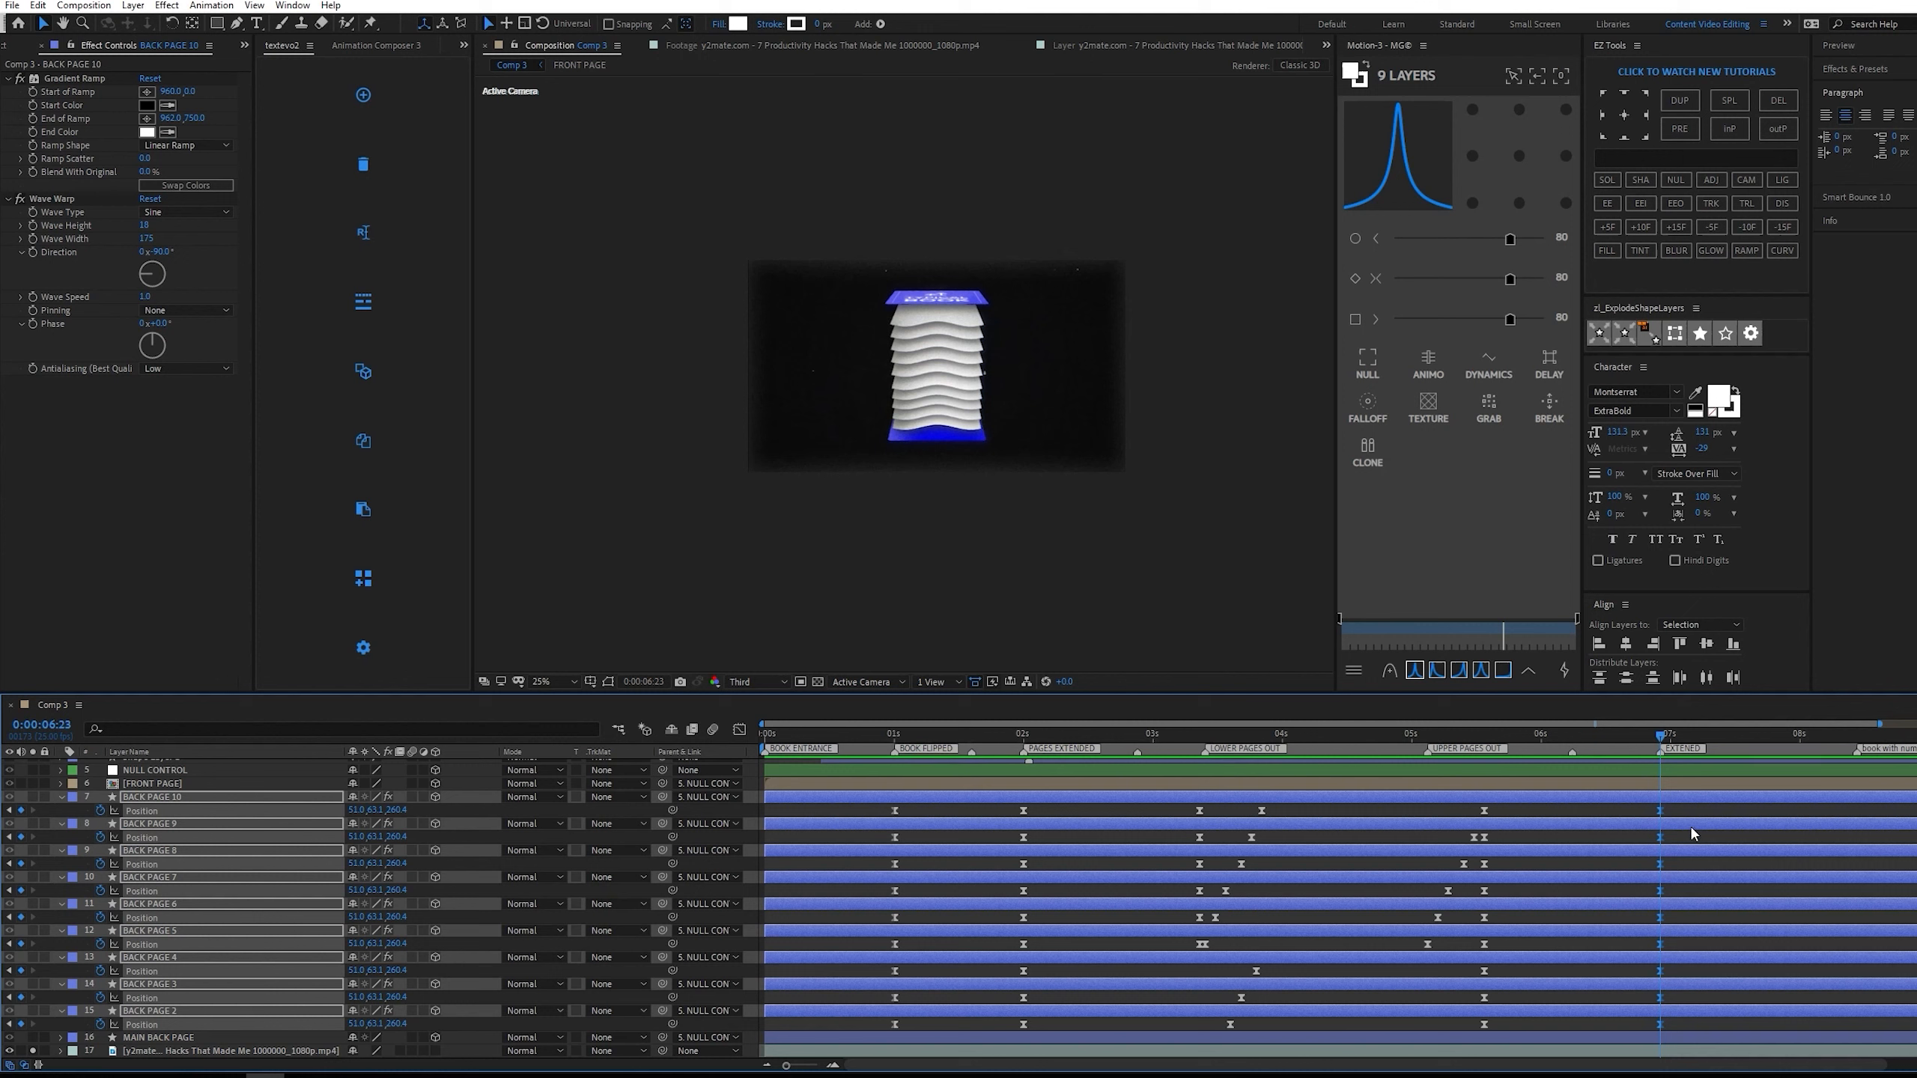
key(ctrl+z)
click(1156, 808)
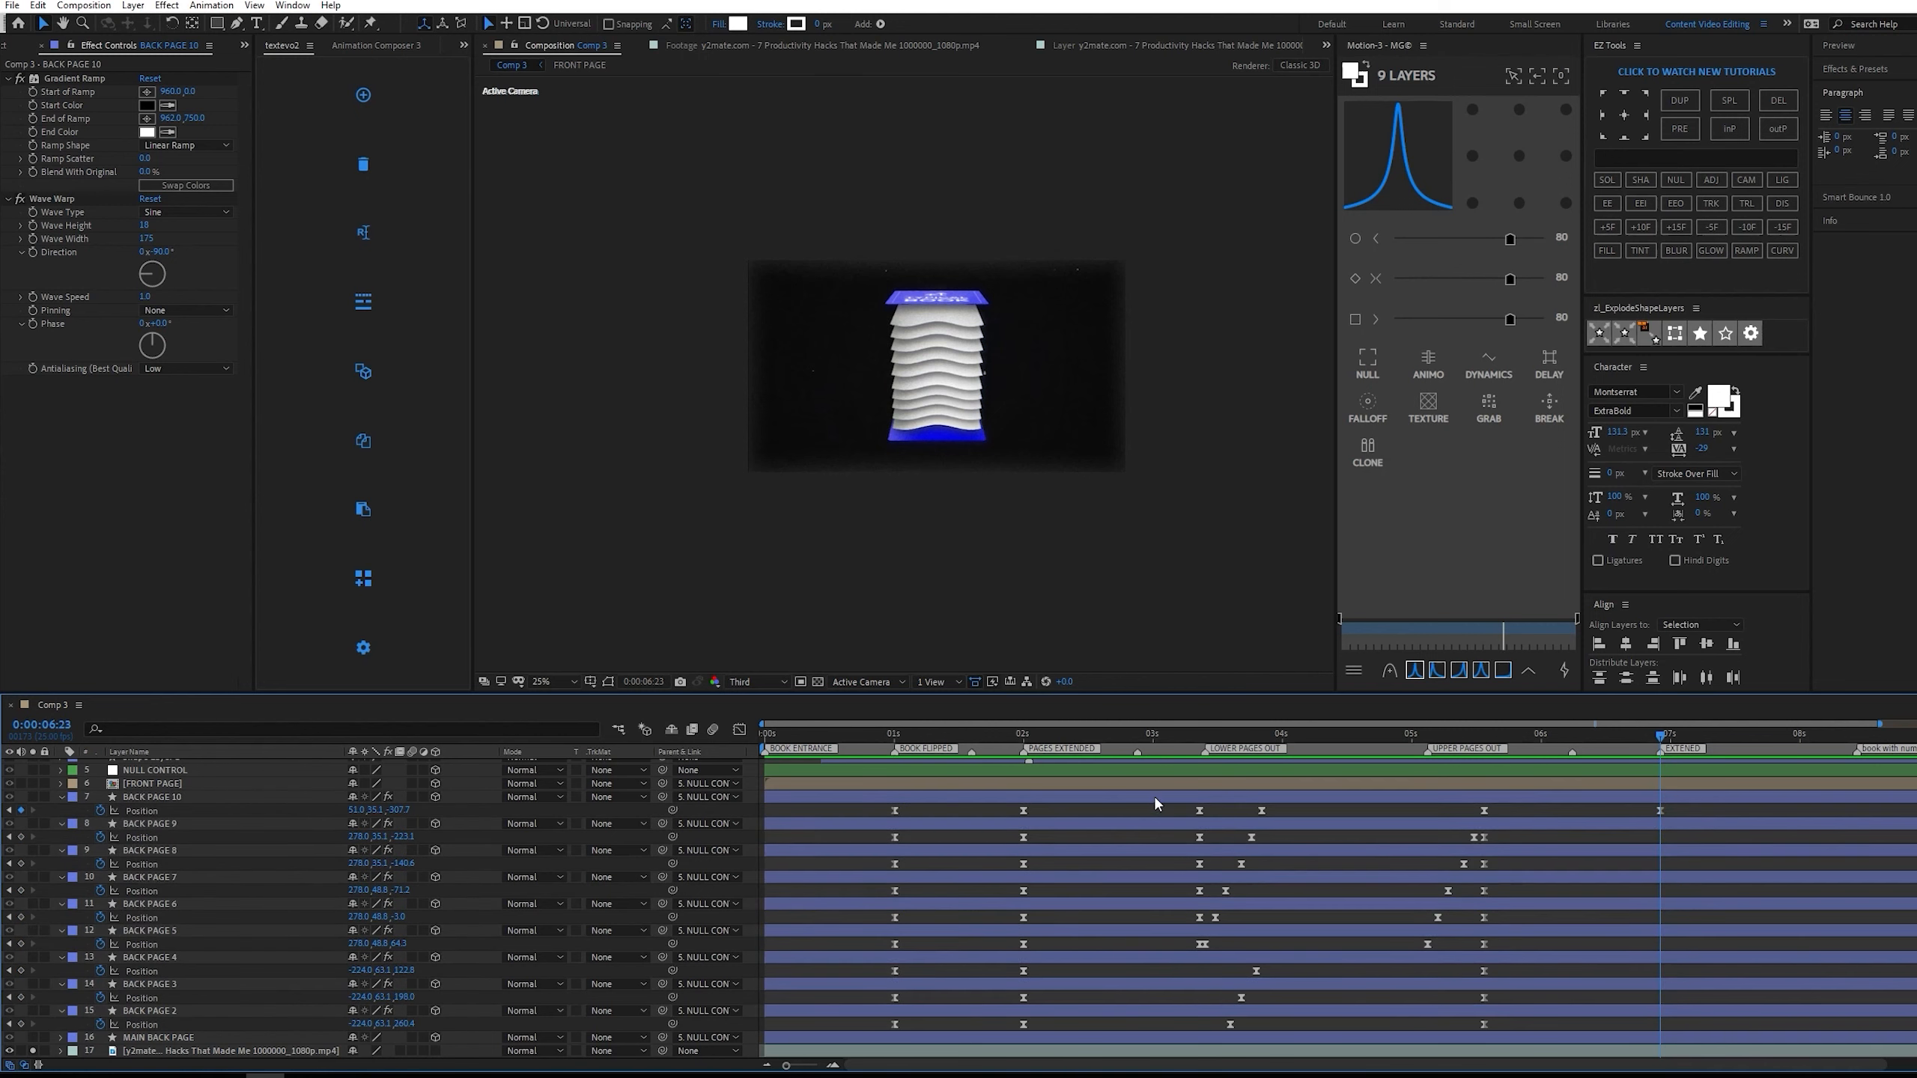
Set BACK PAGE 9's X position to 51 at 0:00:06:23.
click(358, 836)
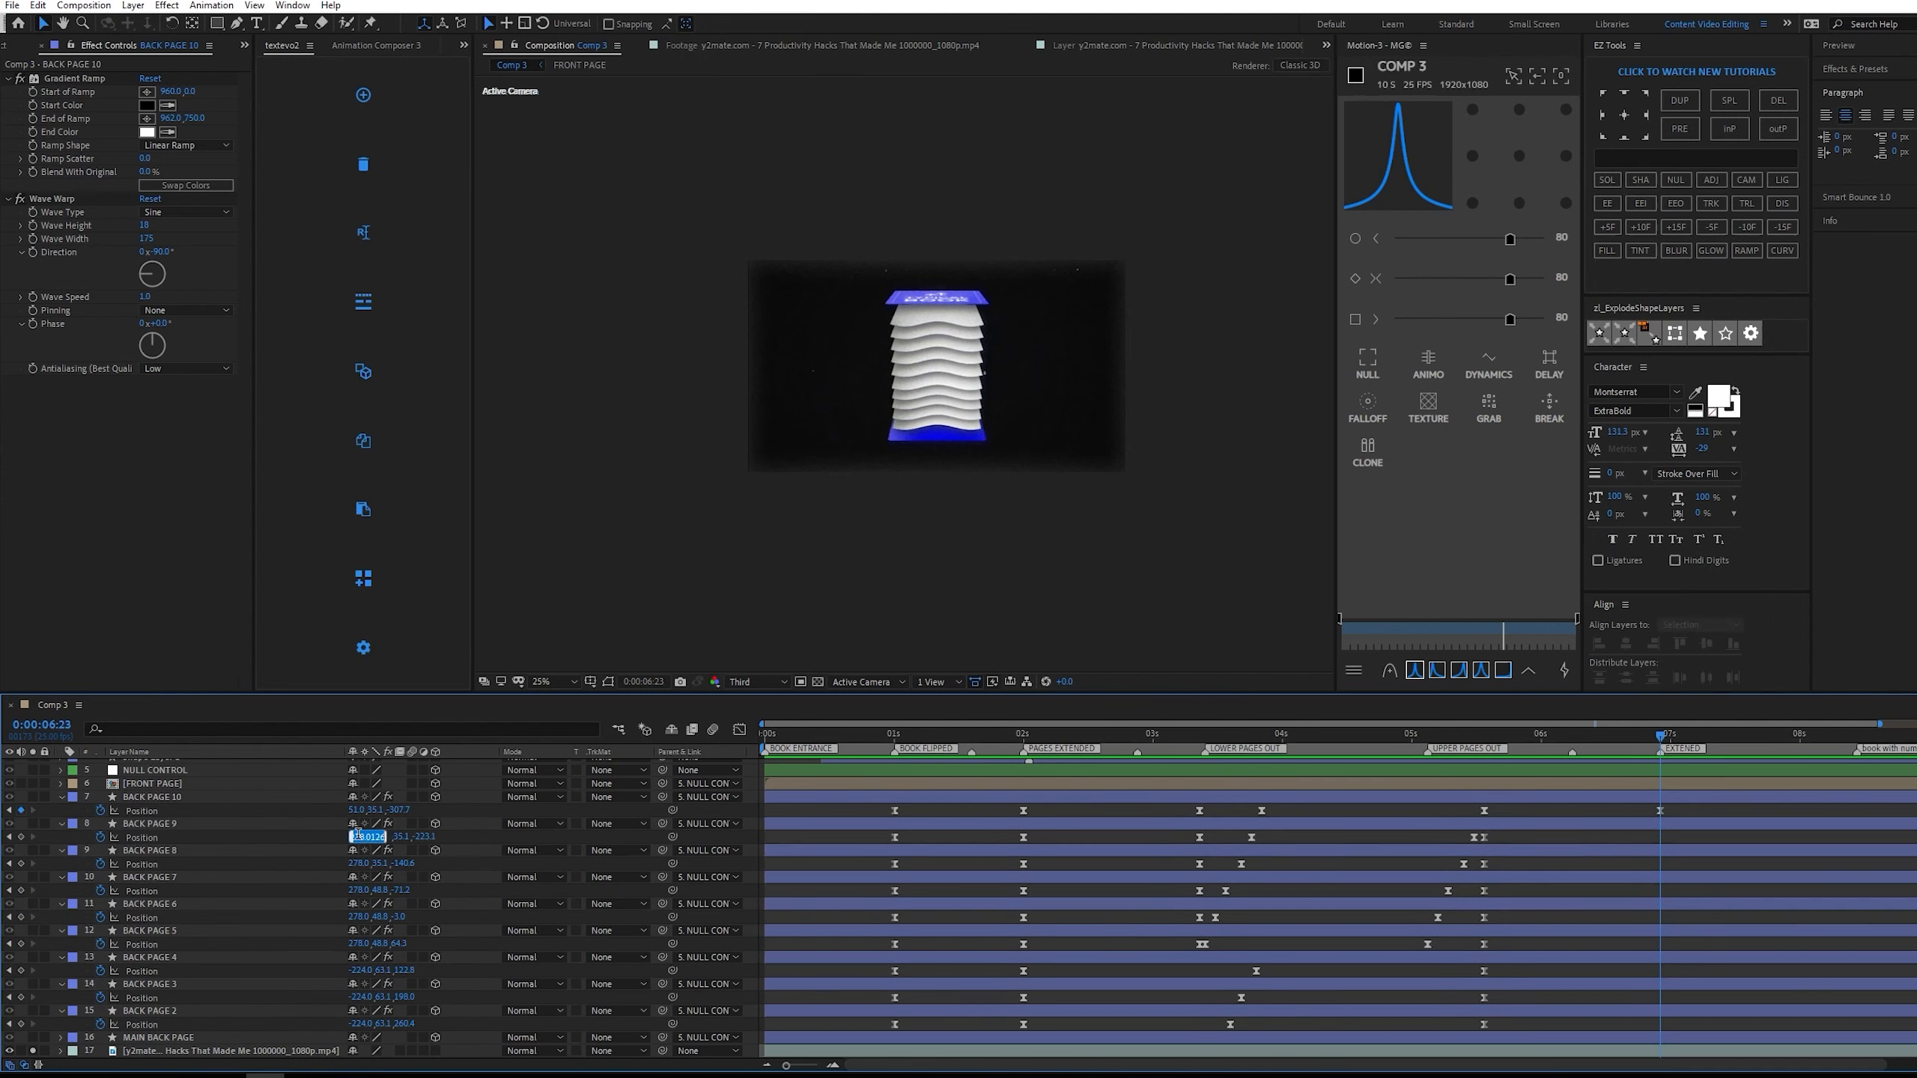
text(51)
key(Return)
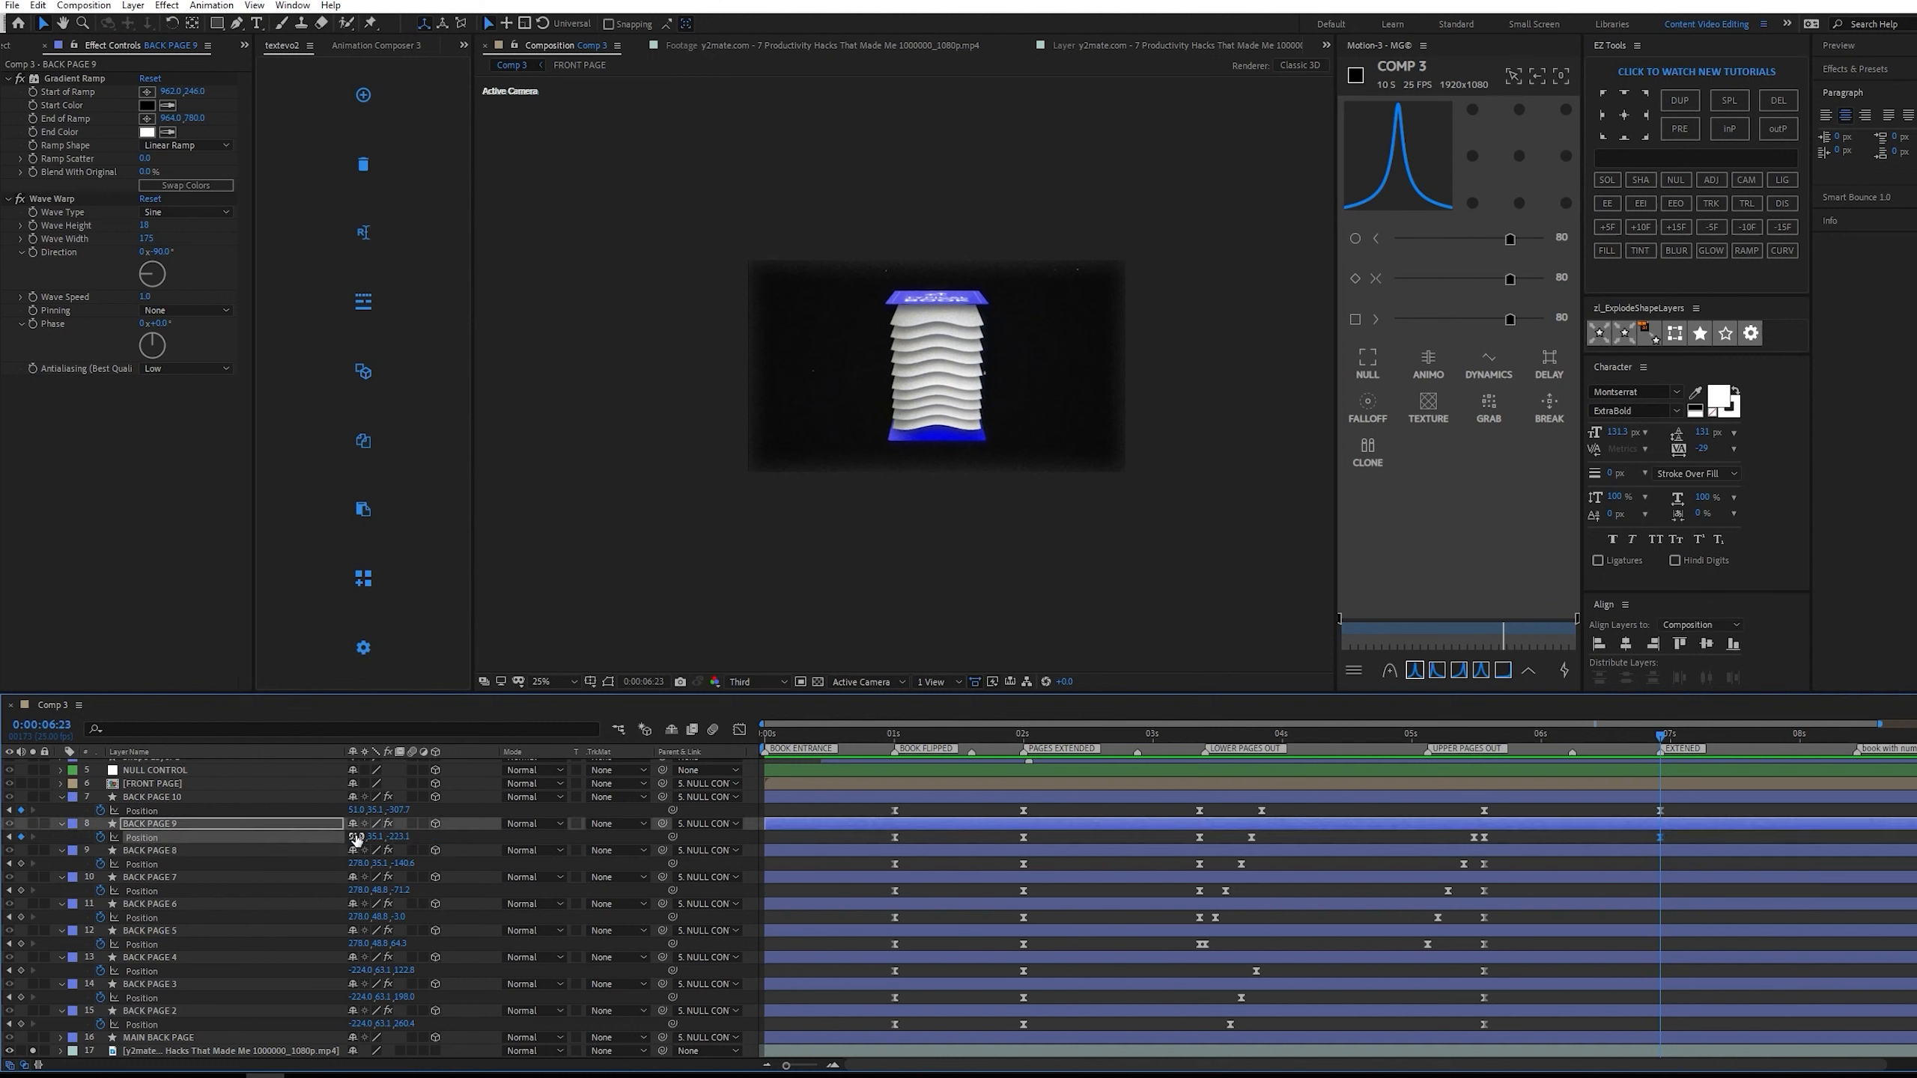
Solo the back page layers and set the X position of BACK PAGE 8, 7, 6 and 5 to 51 at 0:00:06:23.
drag(32, 797, 32, 1011)
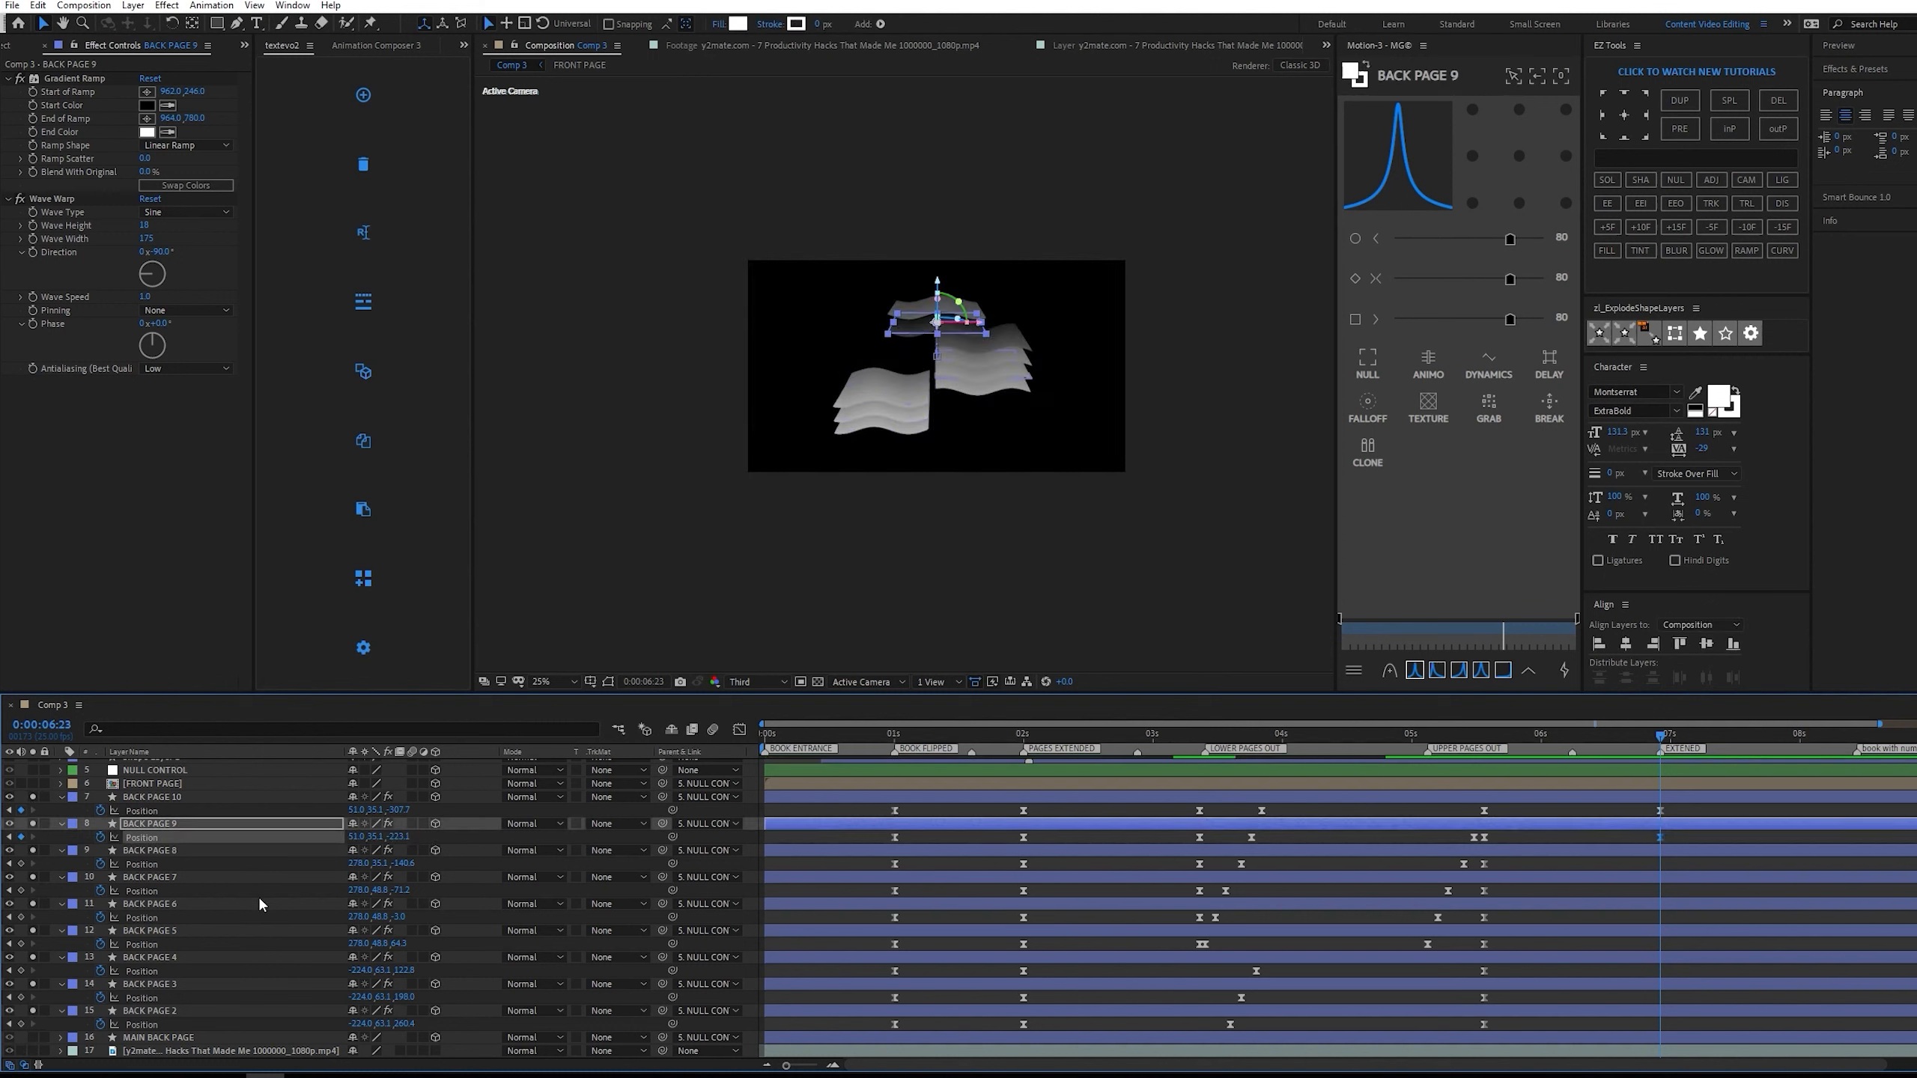
click(359, 864)
text(51)
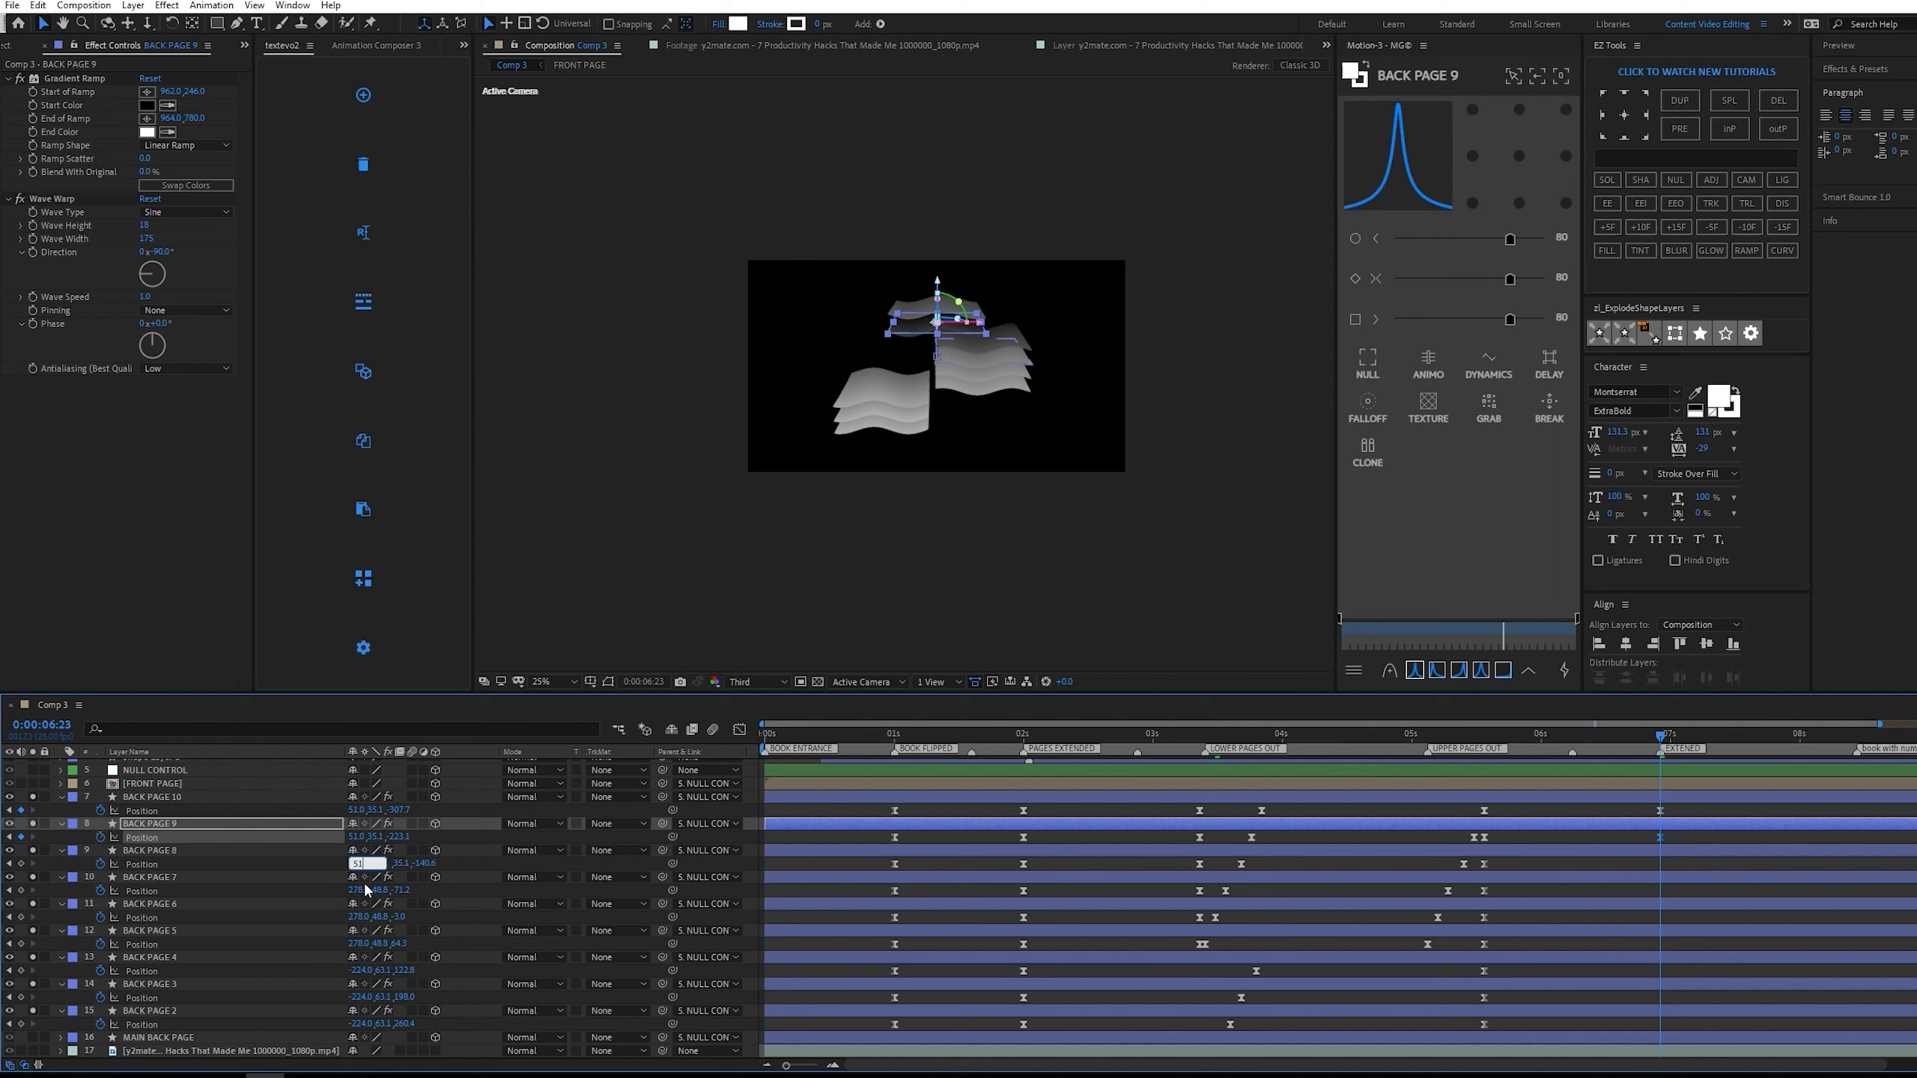
click(359, 891)
text(51)
click(358, 917)
text(51)
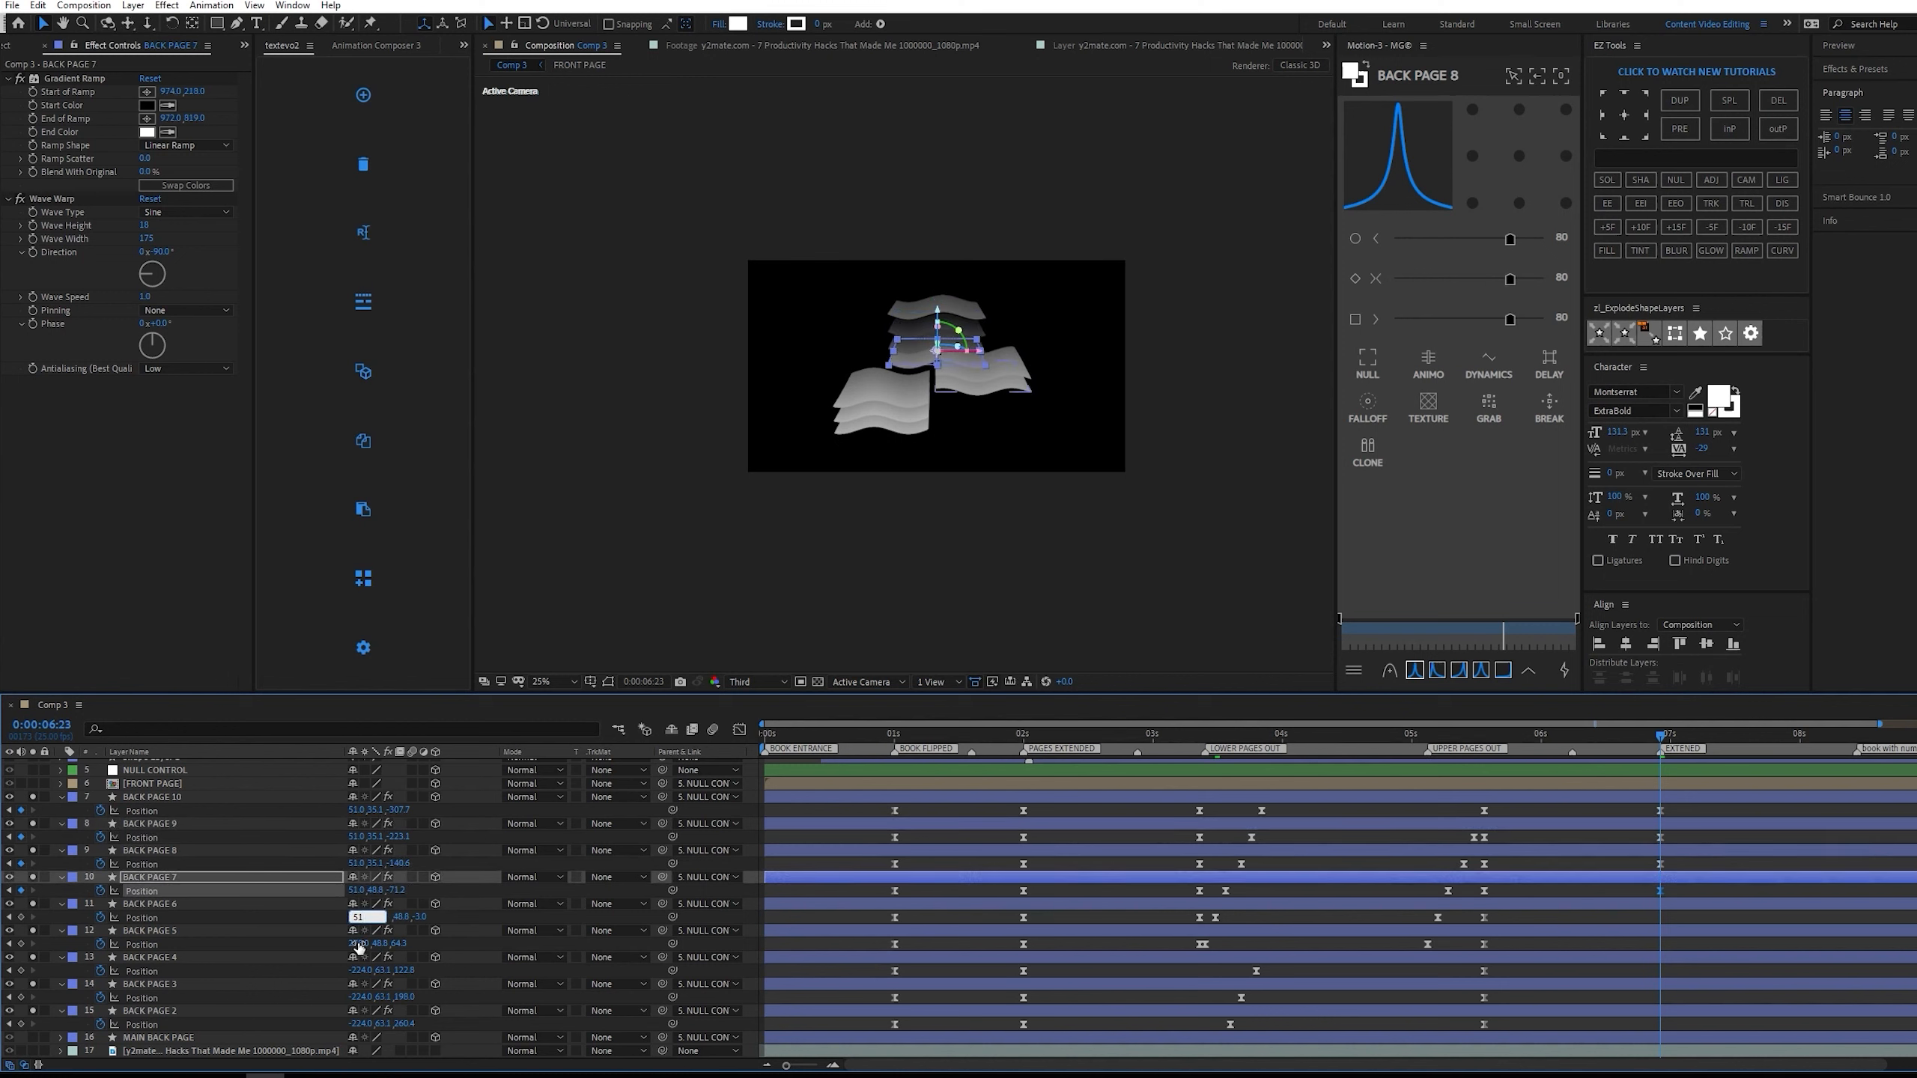
click(359, 943)
Set the X position of BACK PAGE 4, 3 and 2 to 51 at 0:00:06:23.
text(51)
click(358, 970)
text(51)
key(Return)
click(359, 997)
text(51)
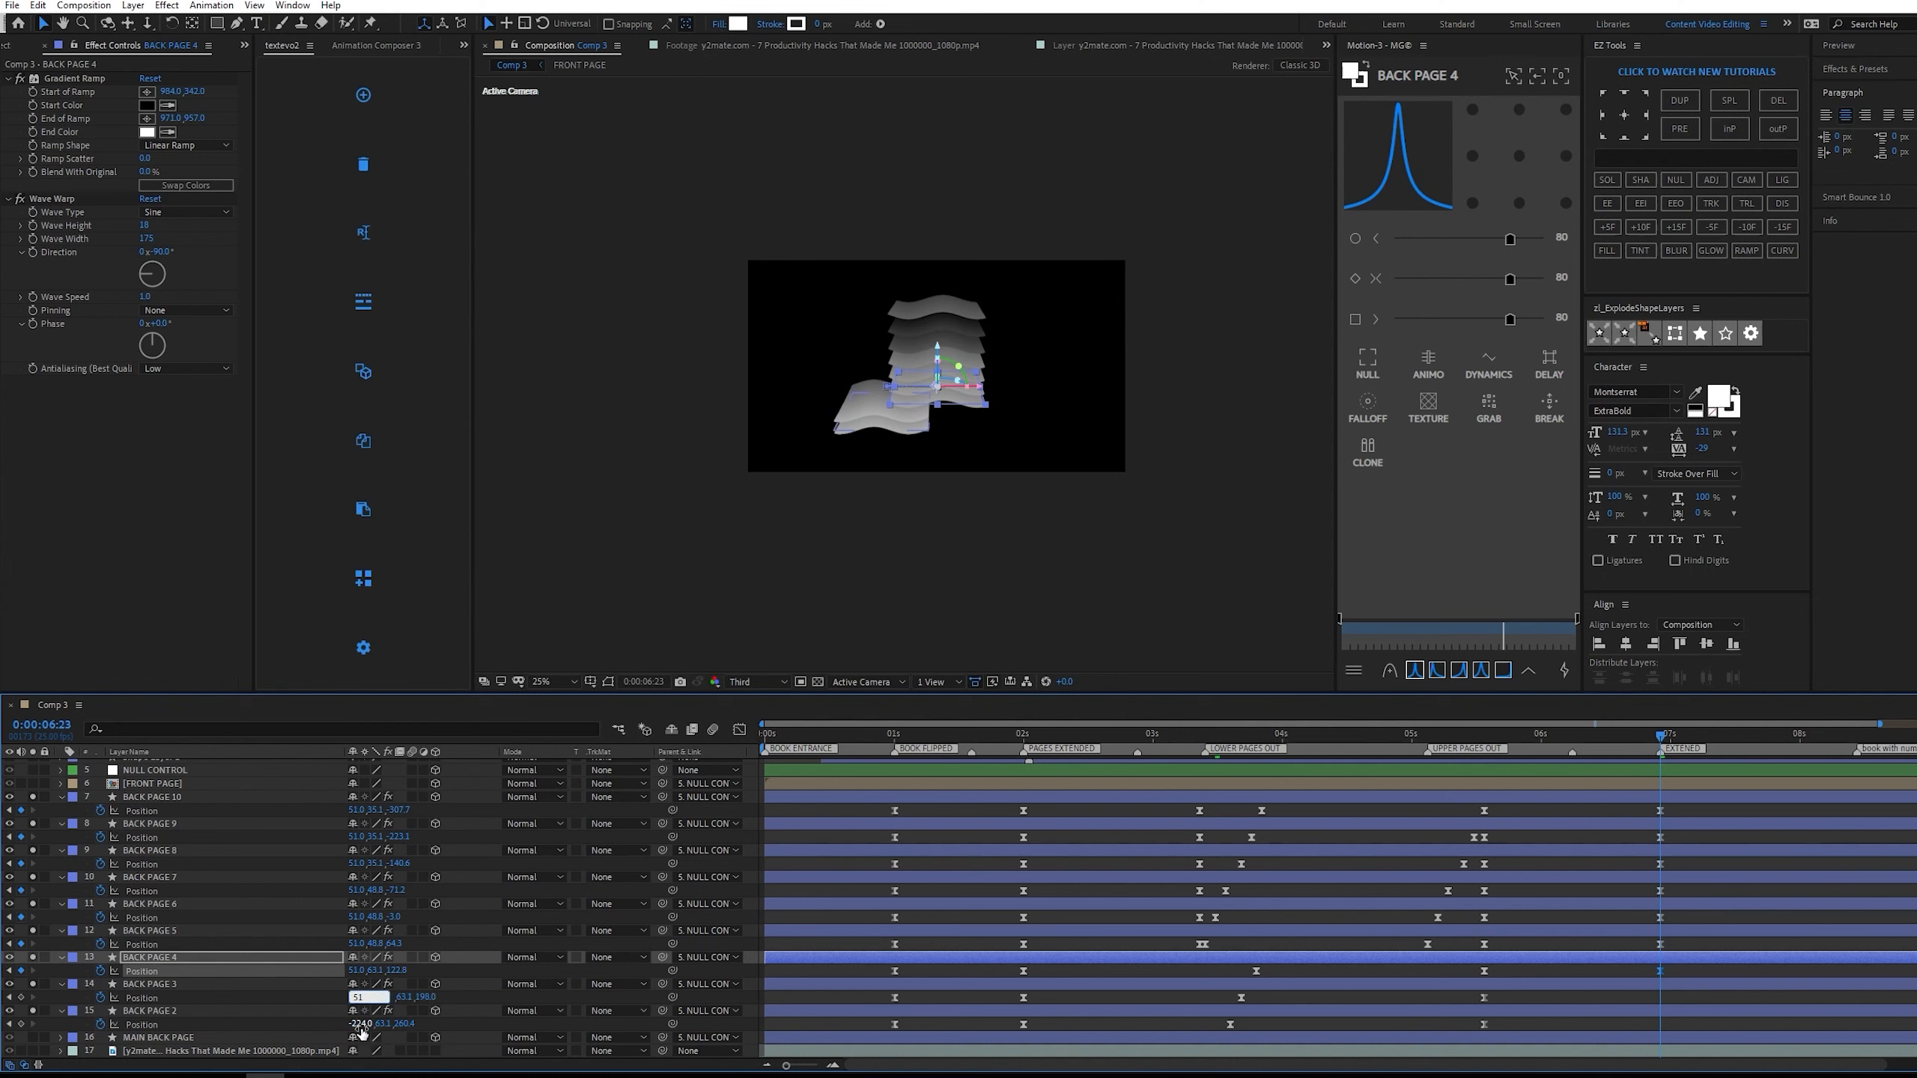
click(359, 1024)
text(51)
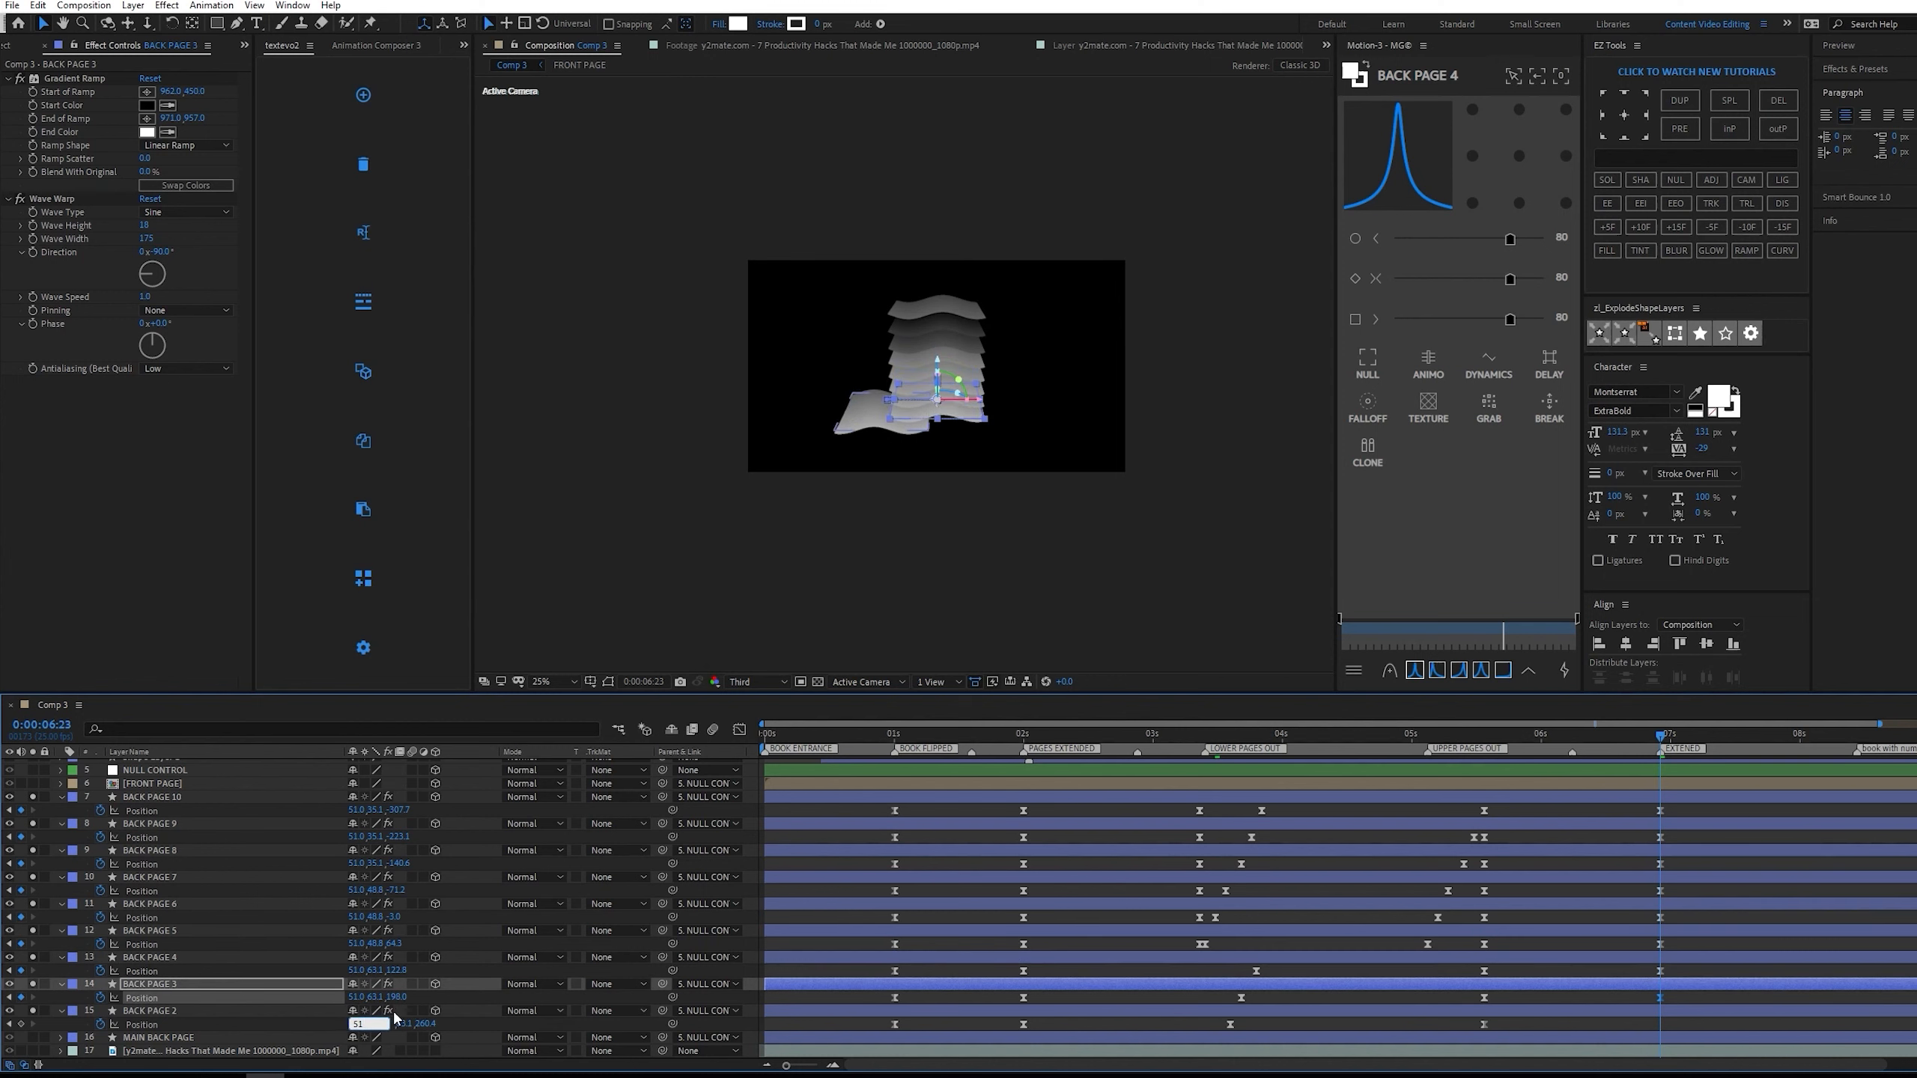
click(204, 1038)
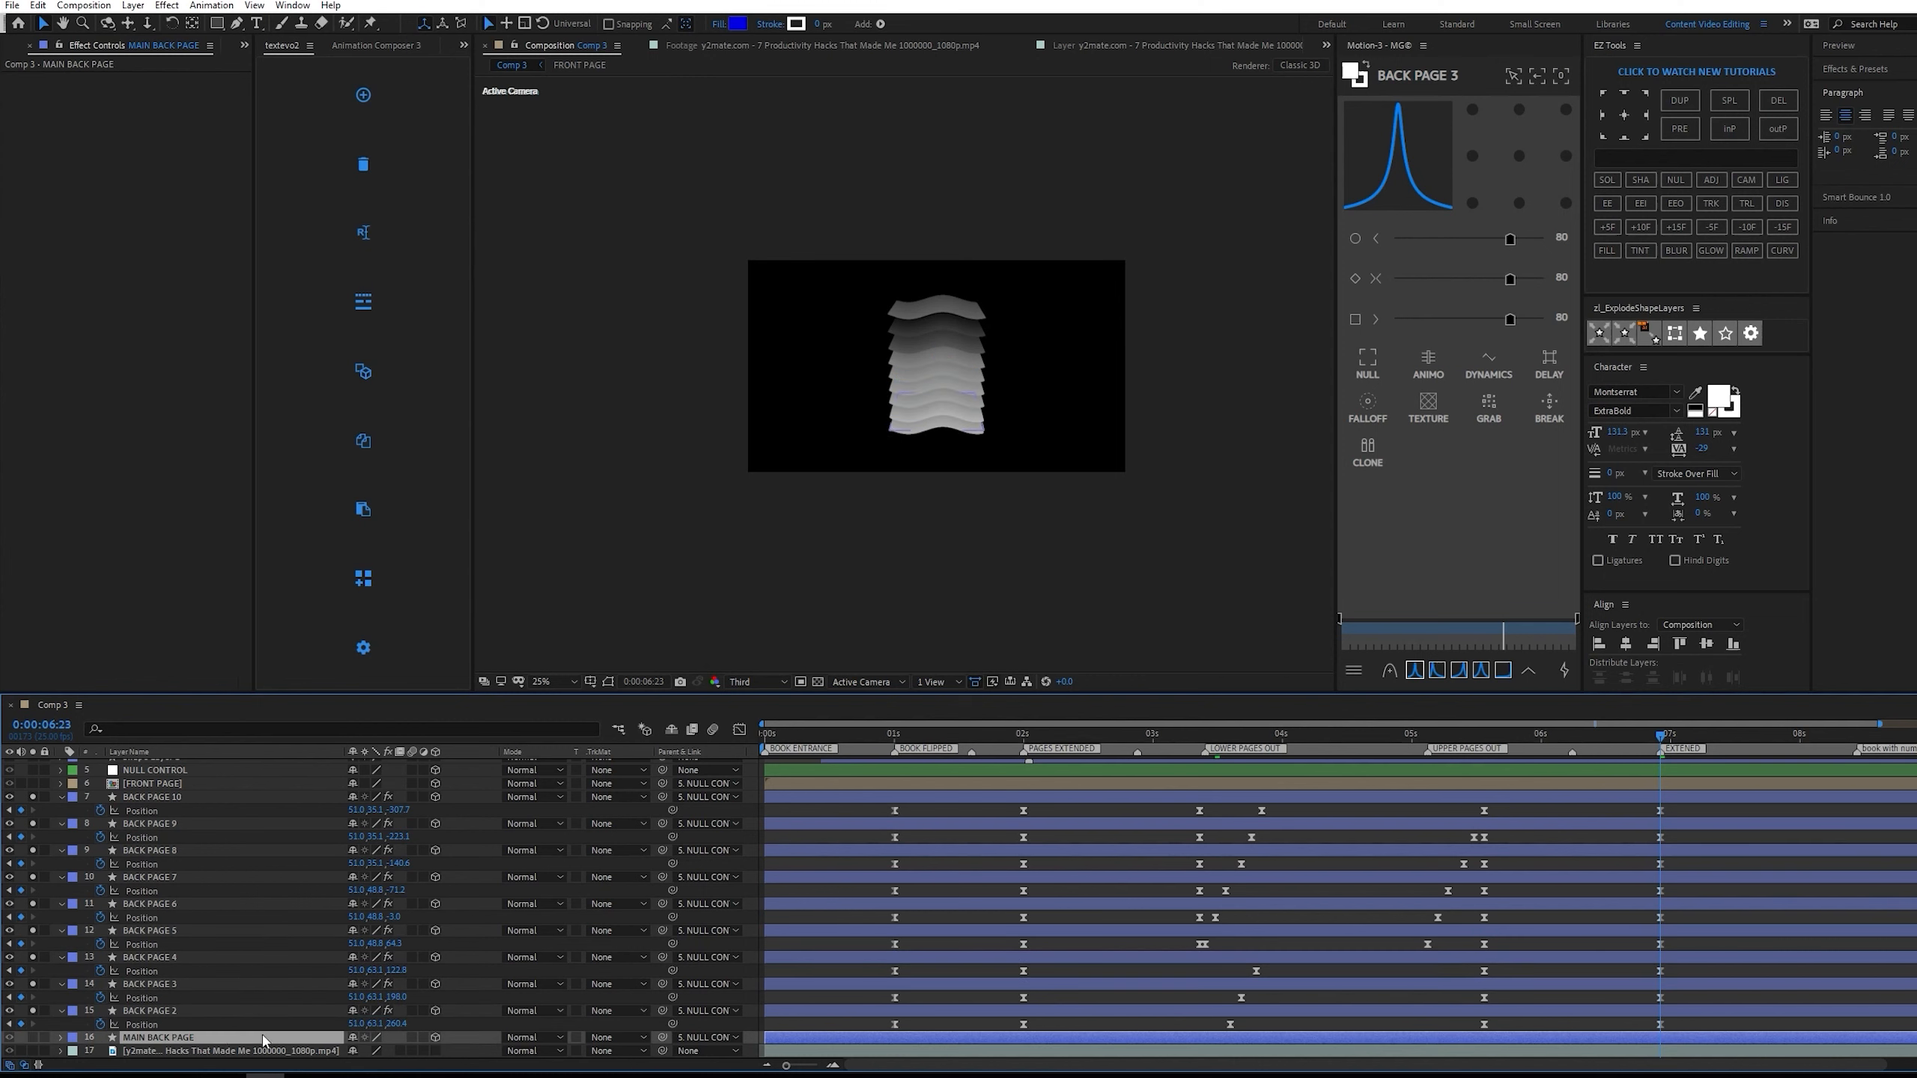
Apply Motion easing to the nine back pages' position keyframes at 0:00:05:14 and 0:00:06:23, and save the project.
drag(1662, 737, 1487, 745)
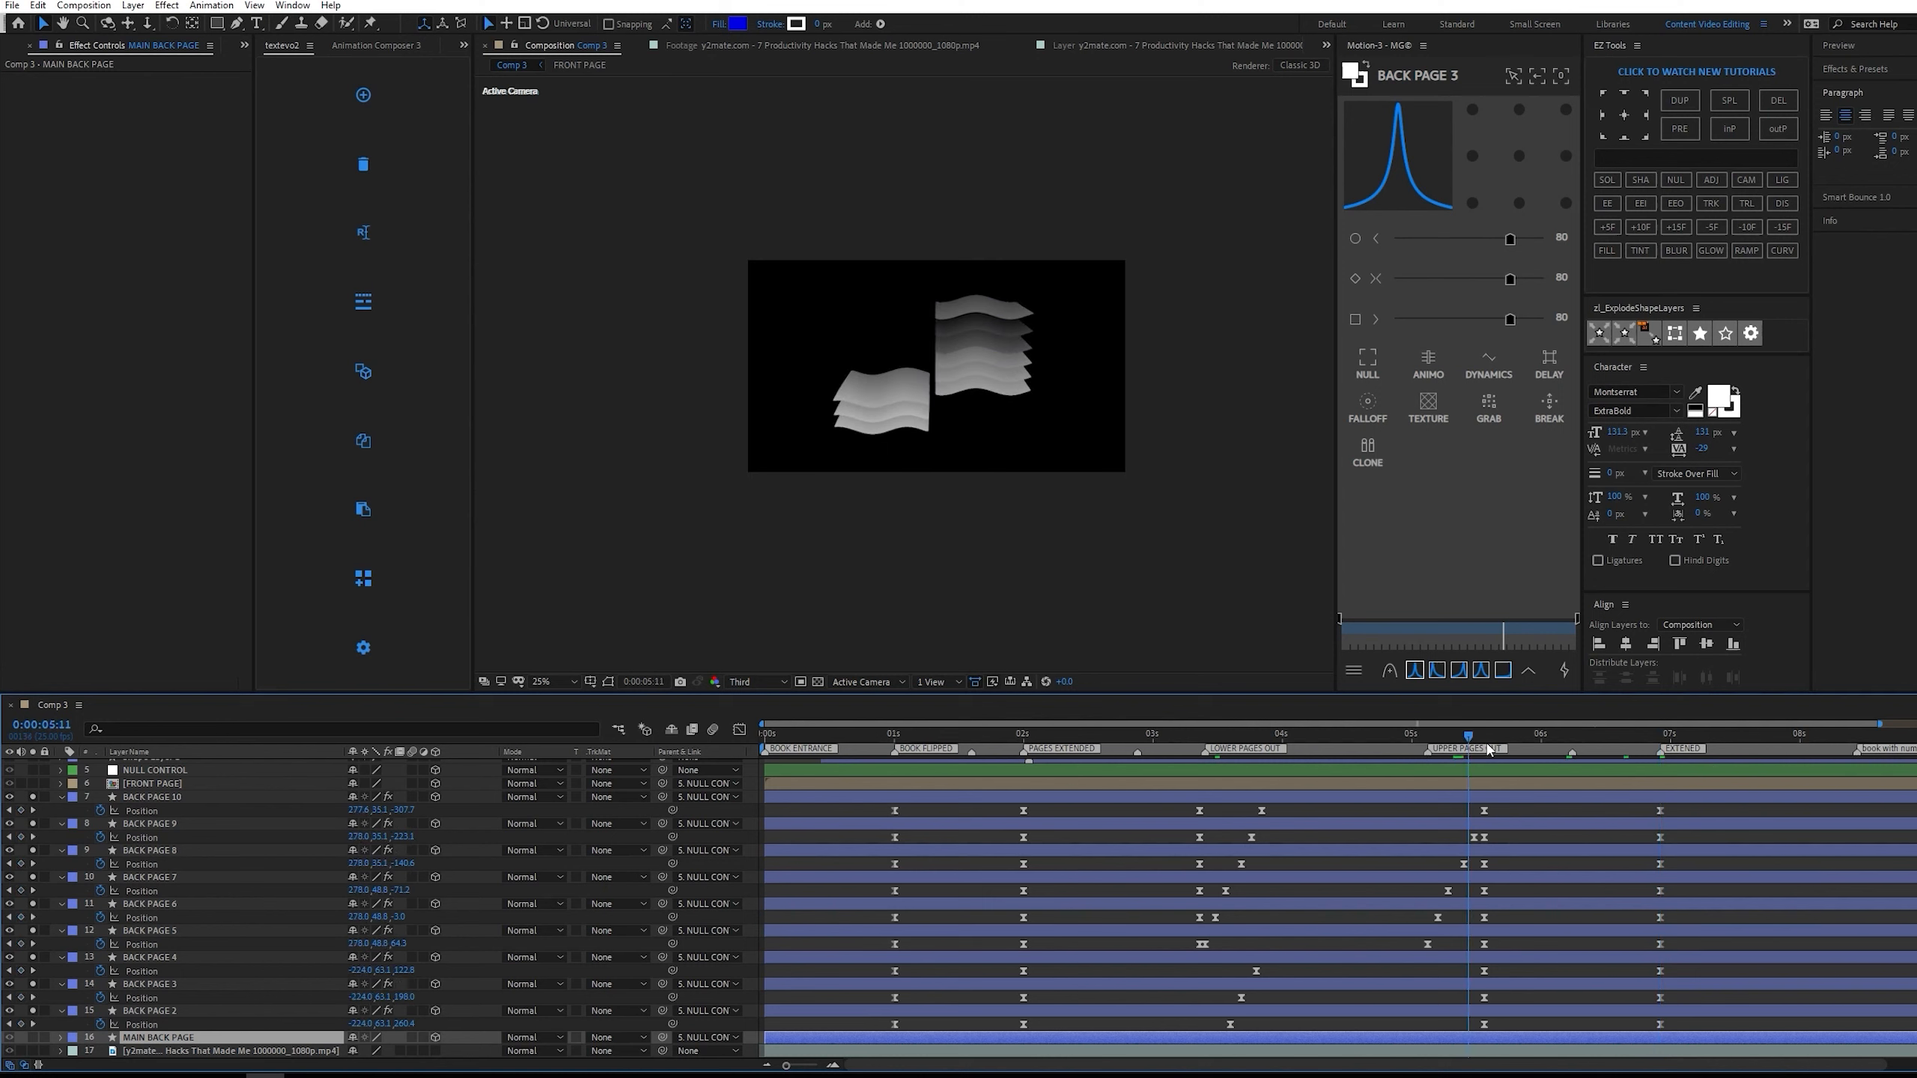
drag(1690, 812, 1474, 1059)
click(1417, 670)
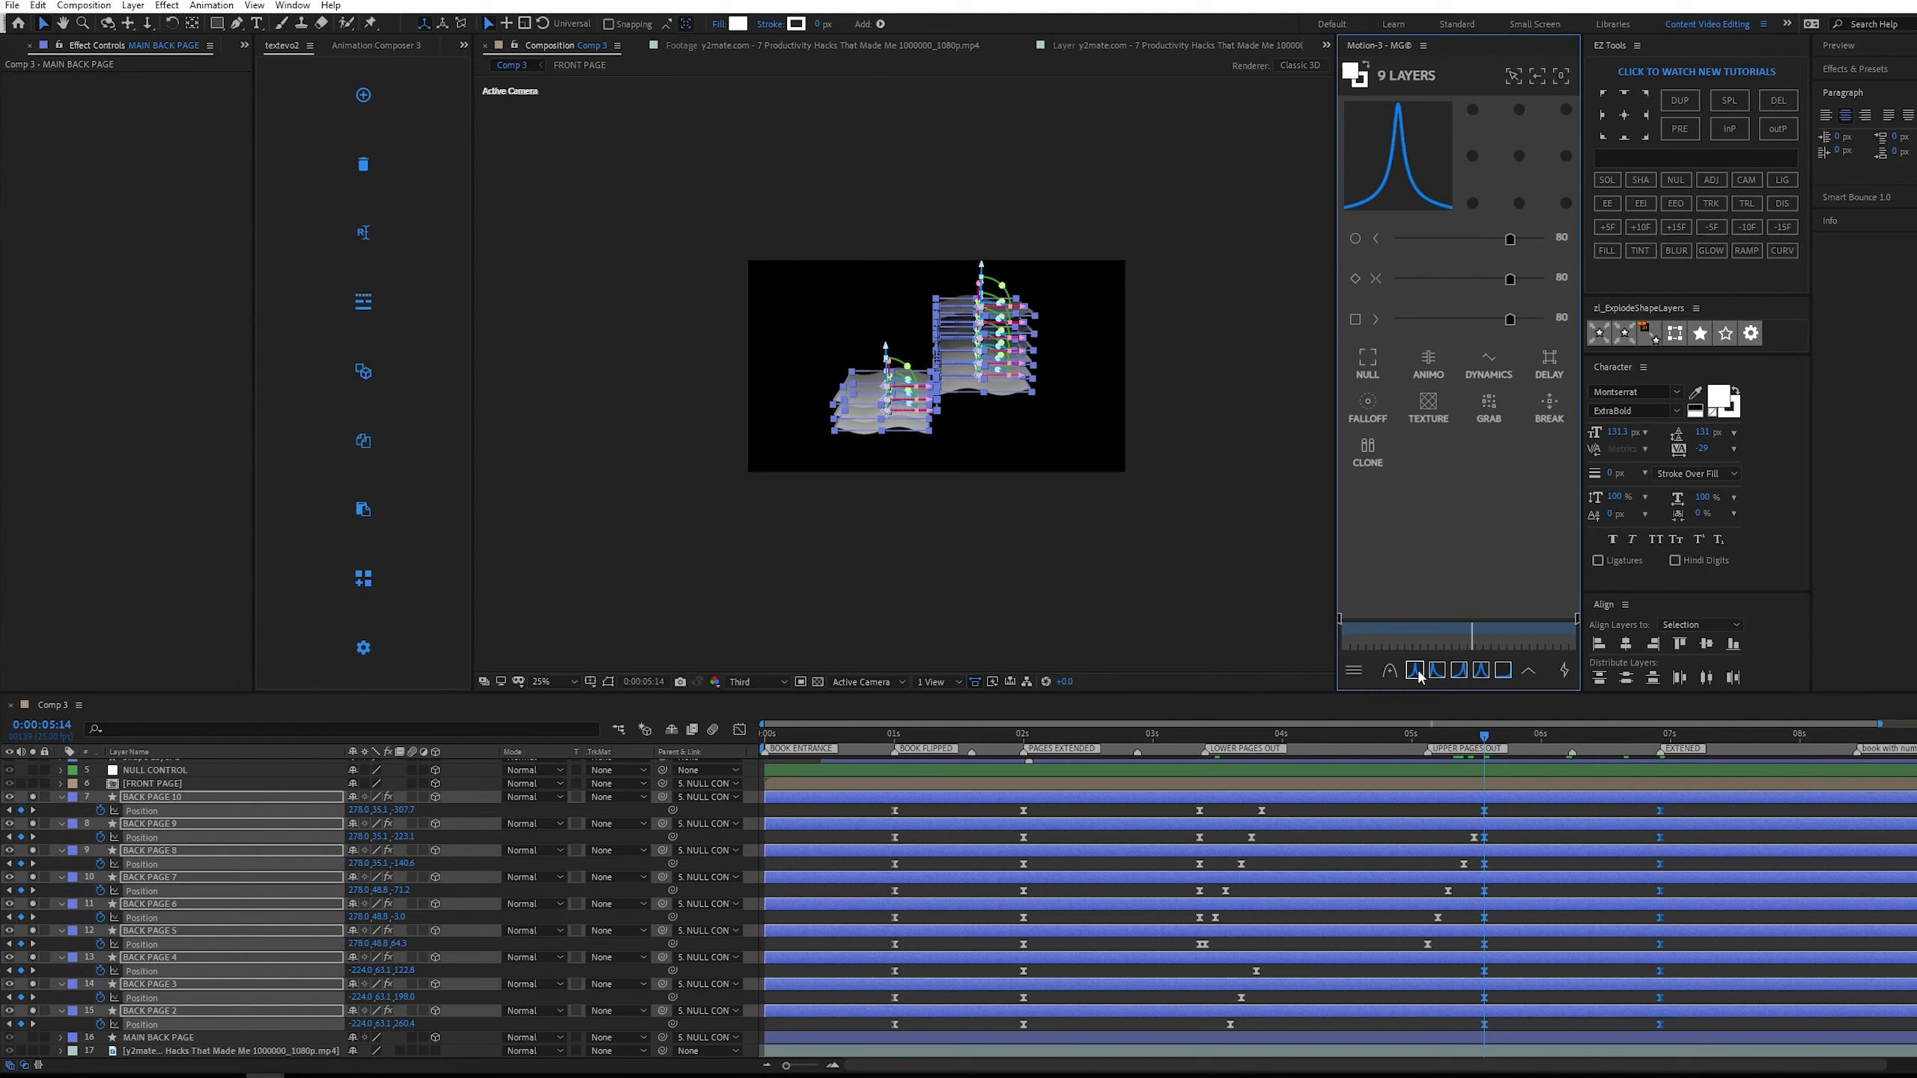
click(1496, 759)
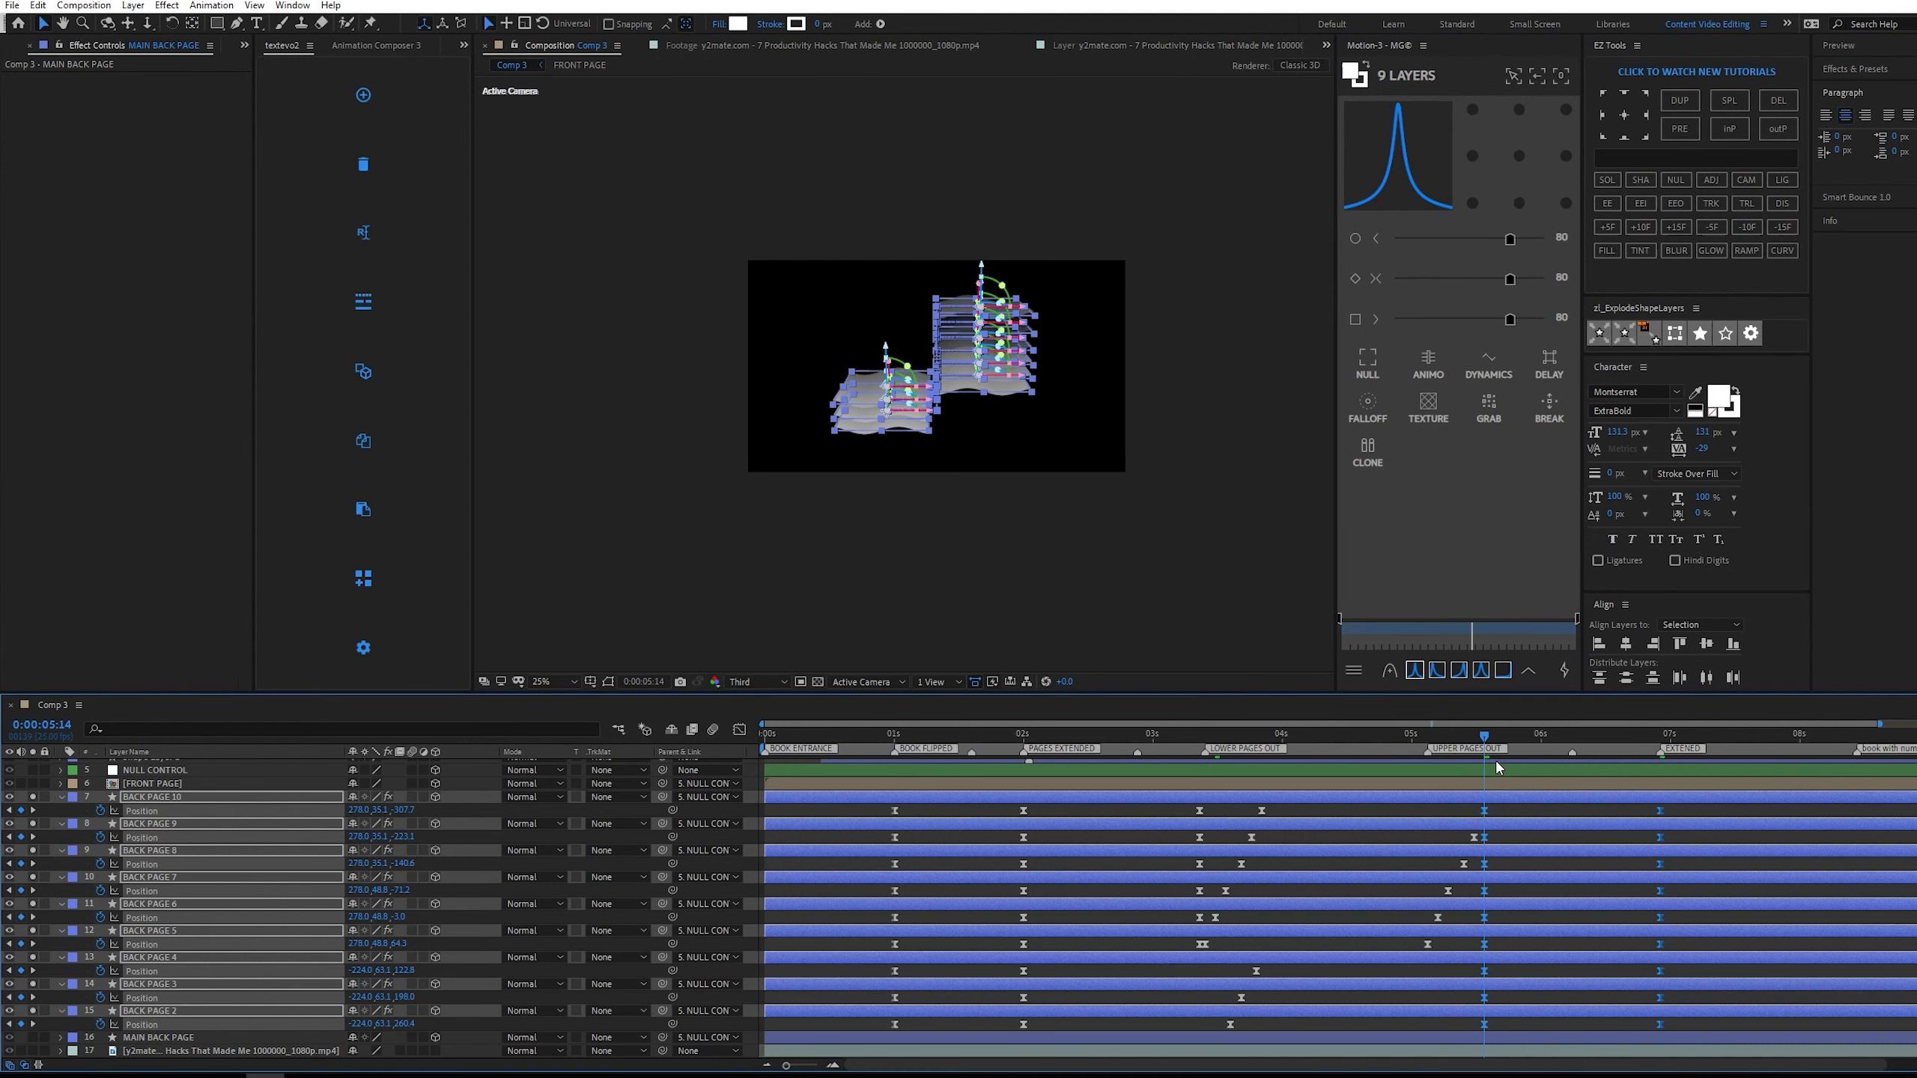
key(ctrl+s)
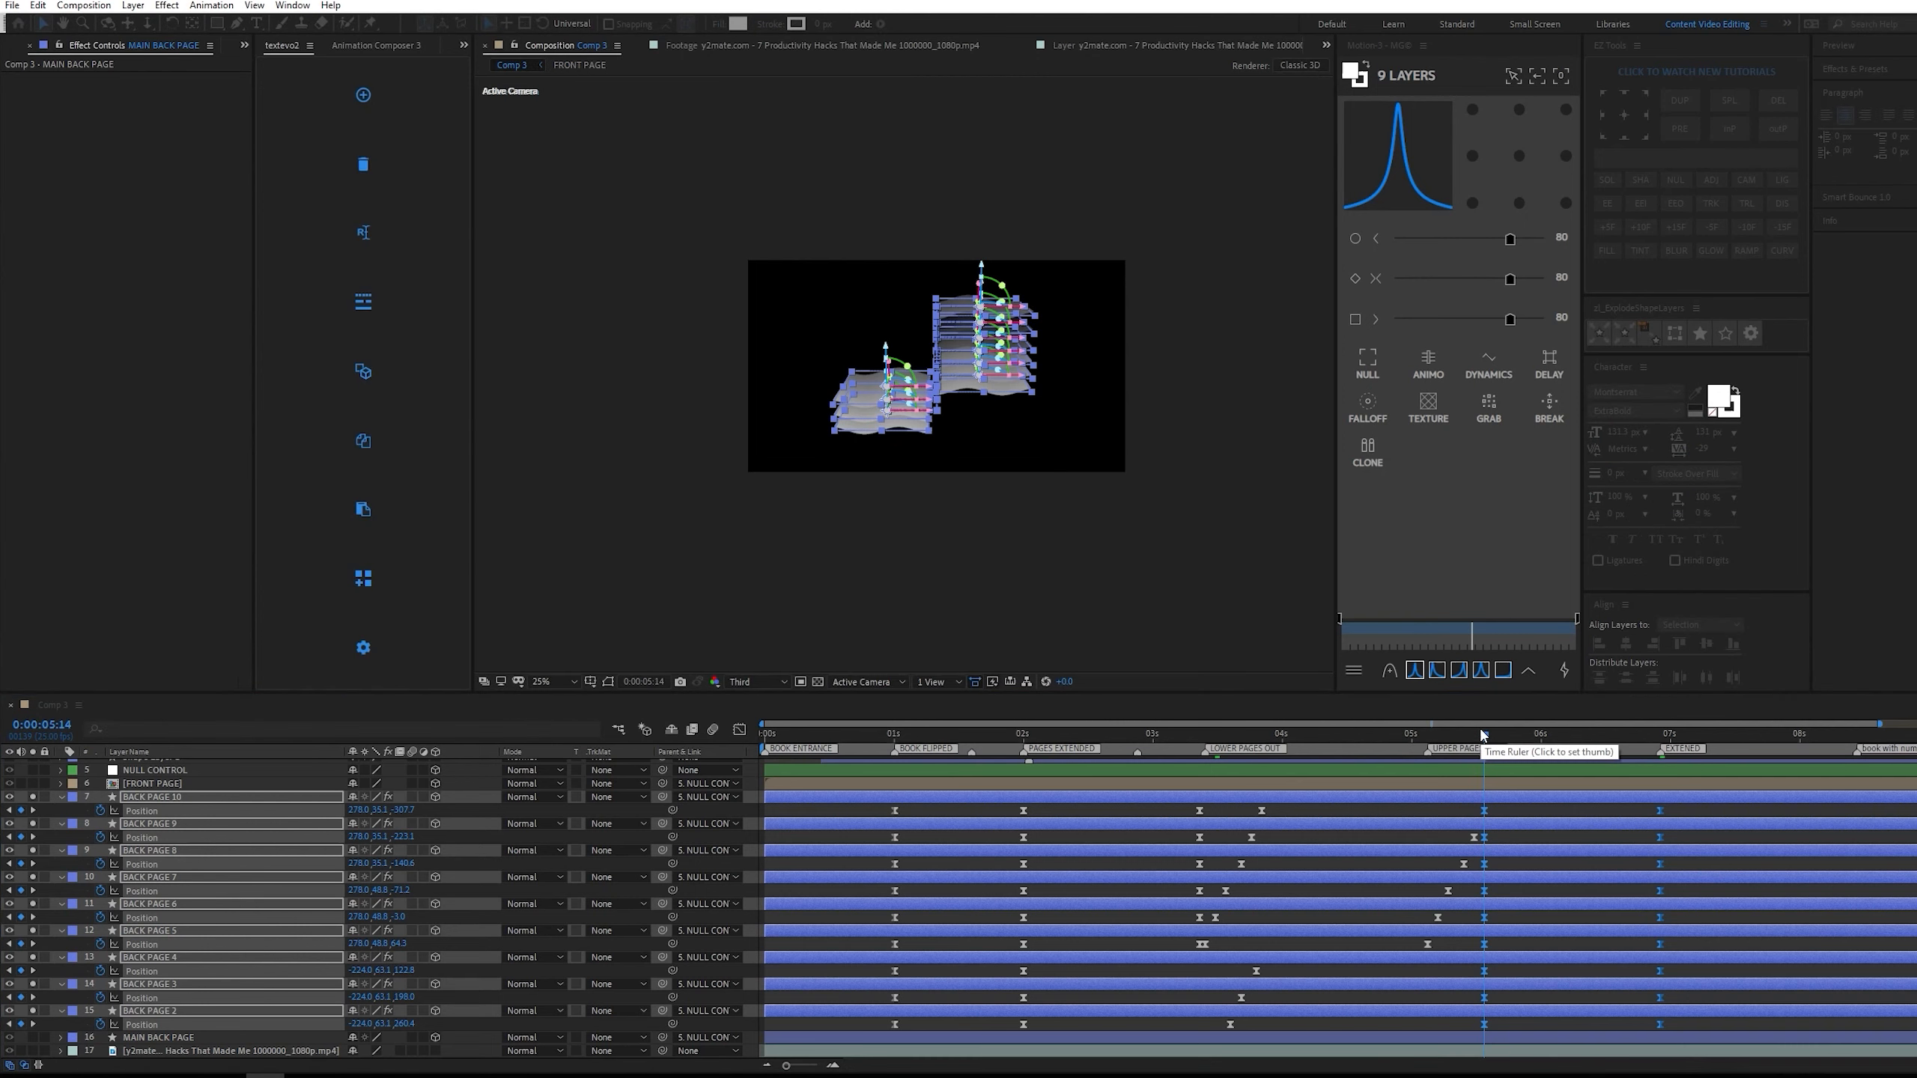
Preview the back pages' return to the stack and compare it with the soloed reference video.
key(space)
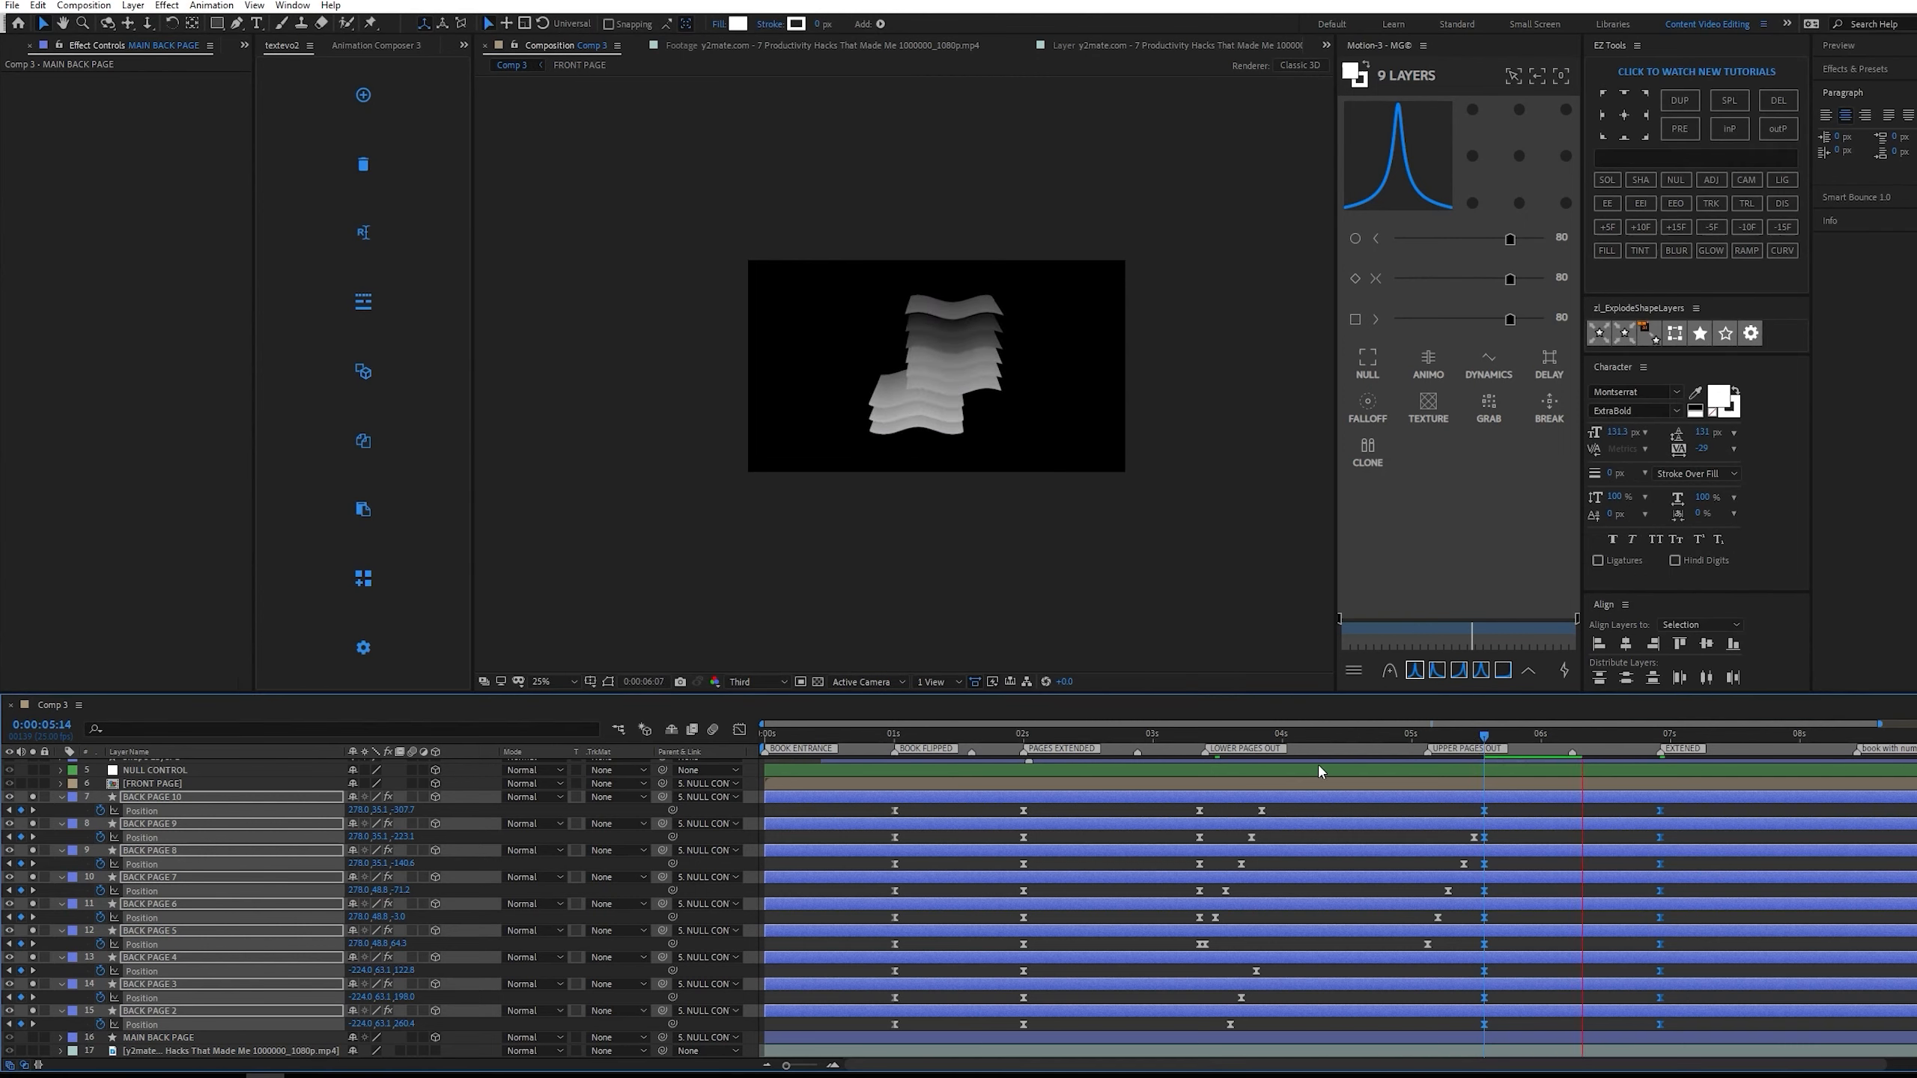
click(32, 1050)
key(space)
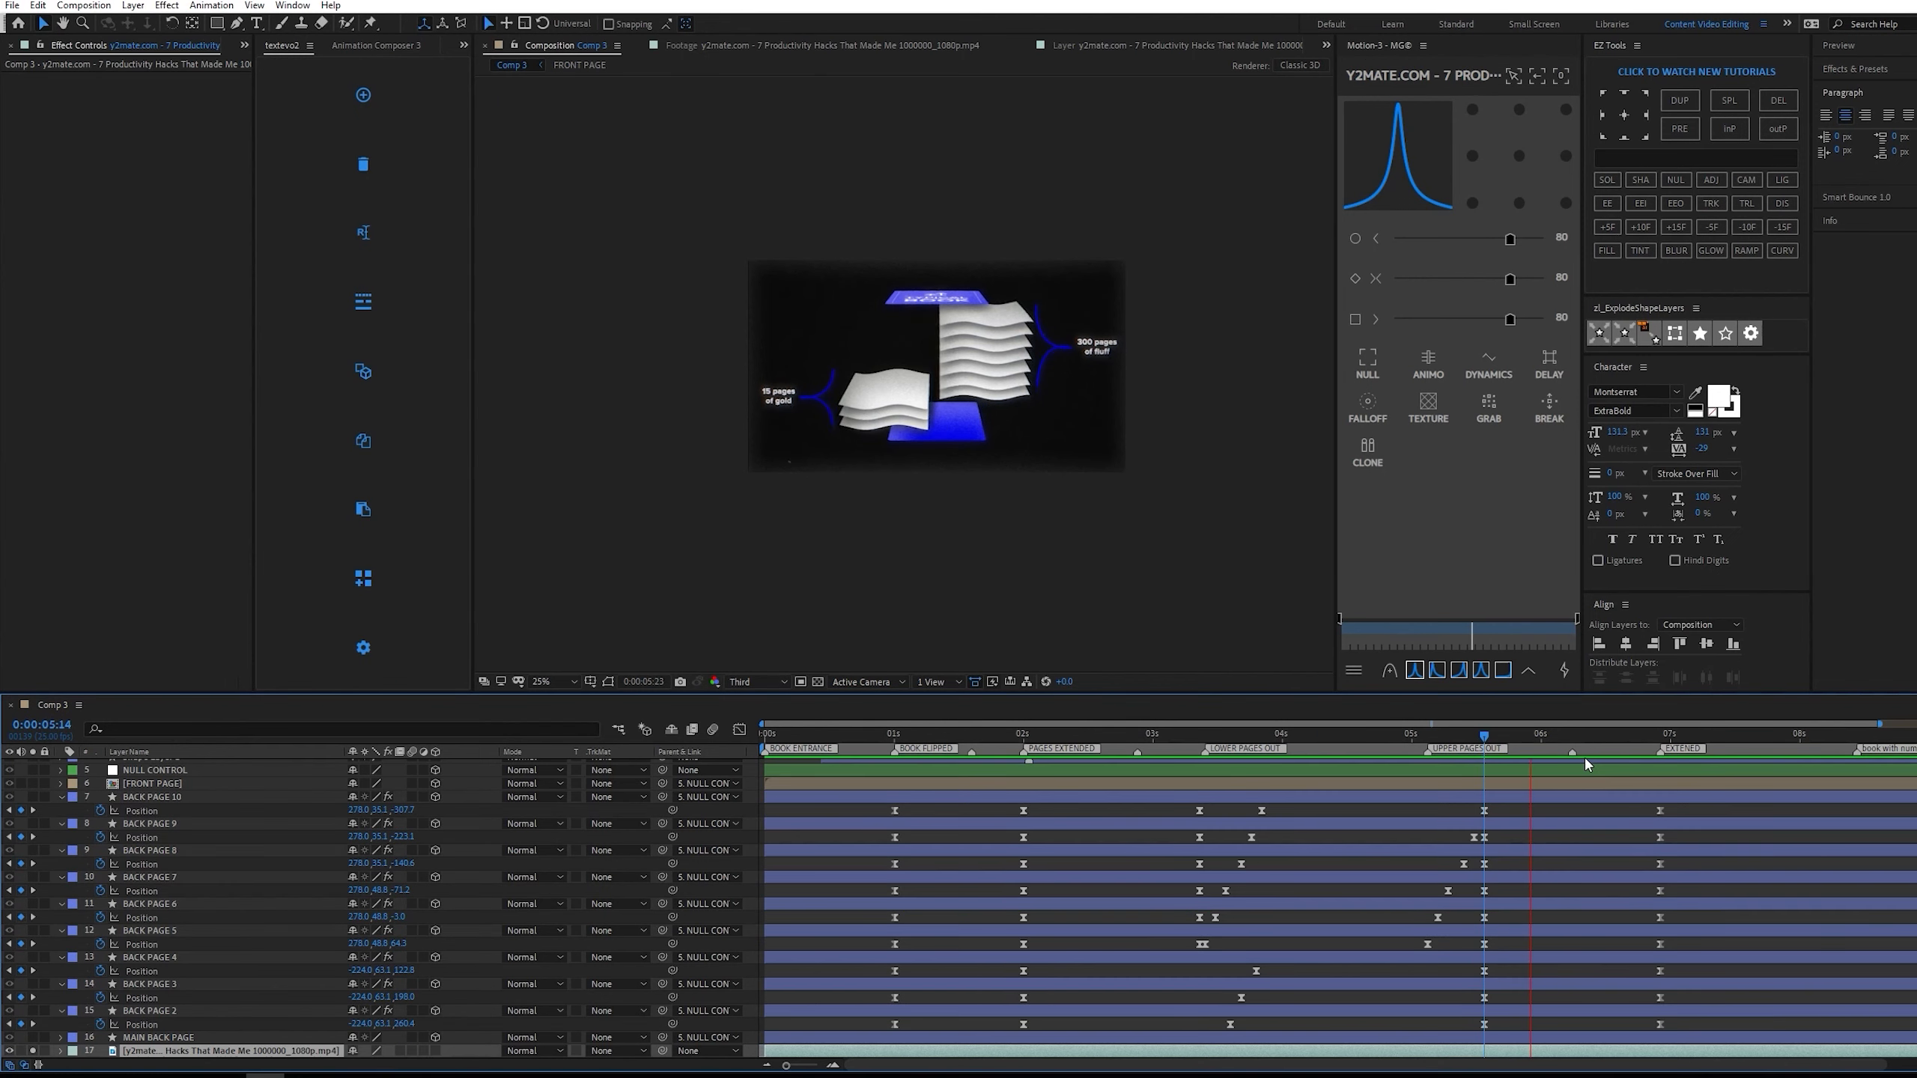
click(1493, 729)
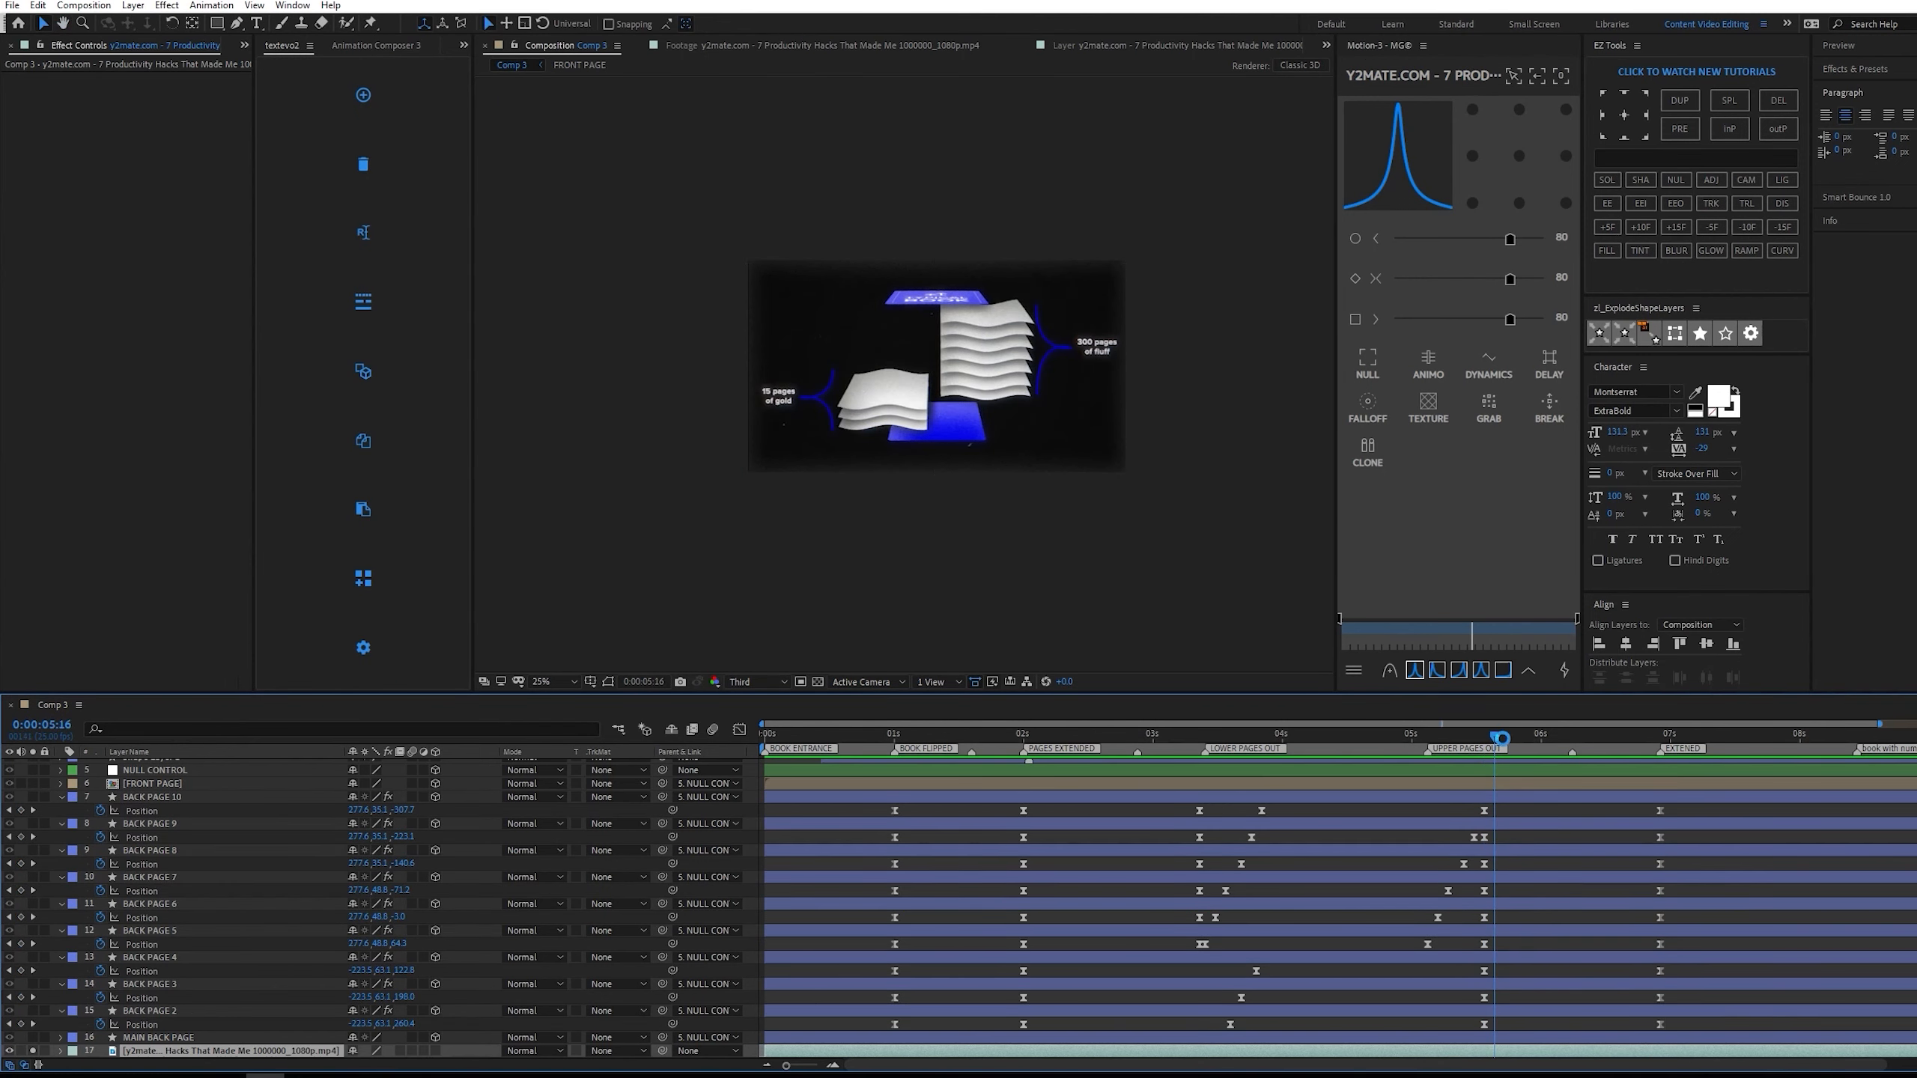
key(space)
key(space)
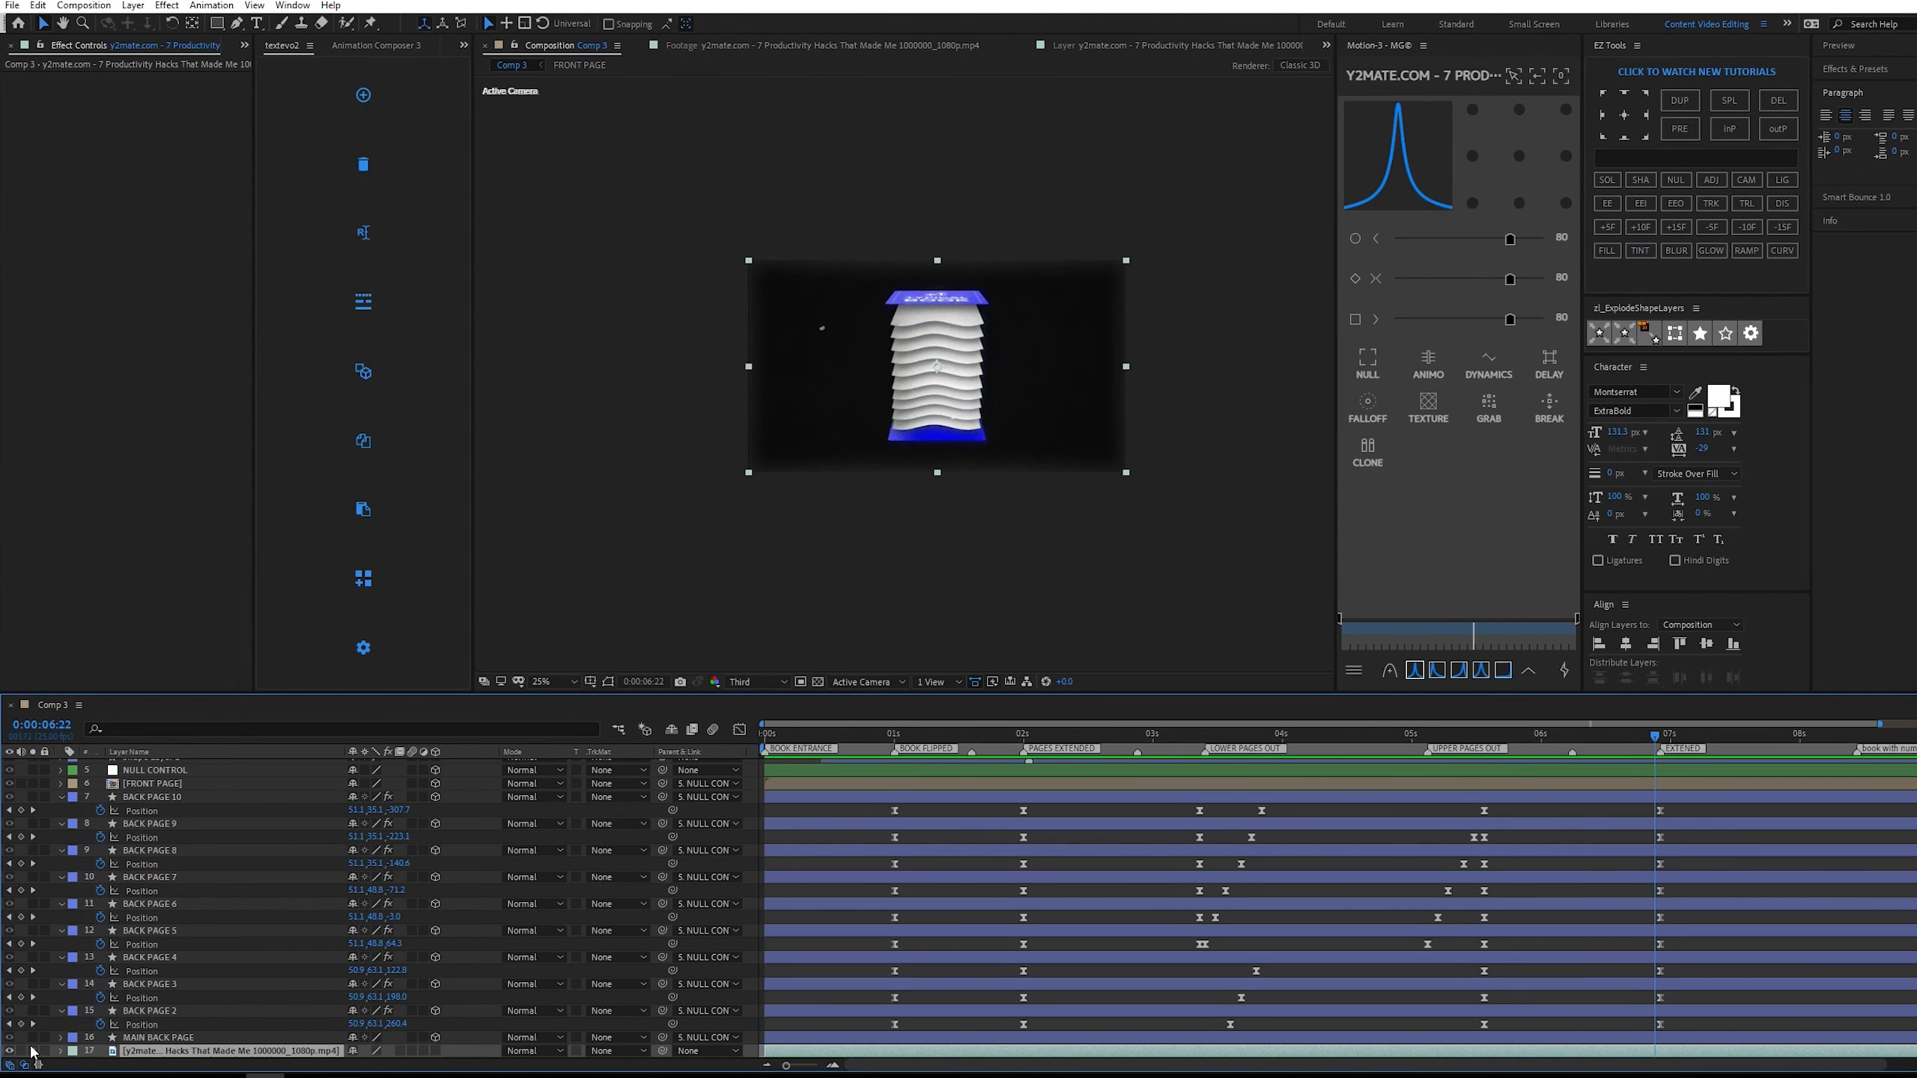
Unsolo and hide the reference video, and preview the full book animation from 0:00:05:16.
click(32, 1051)
click(10, 1051)
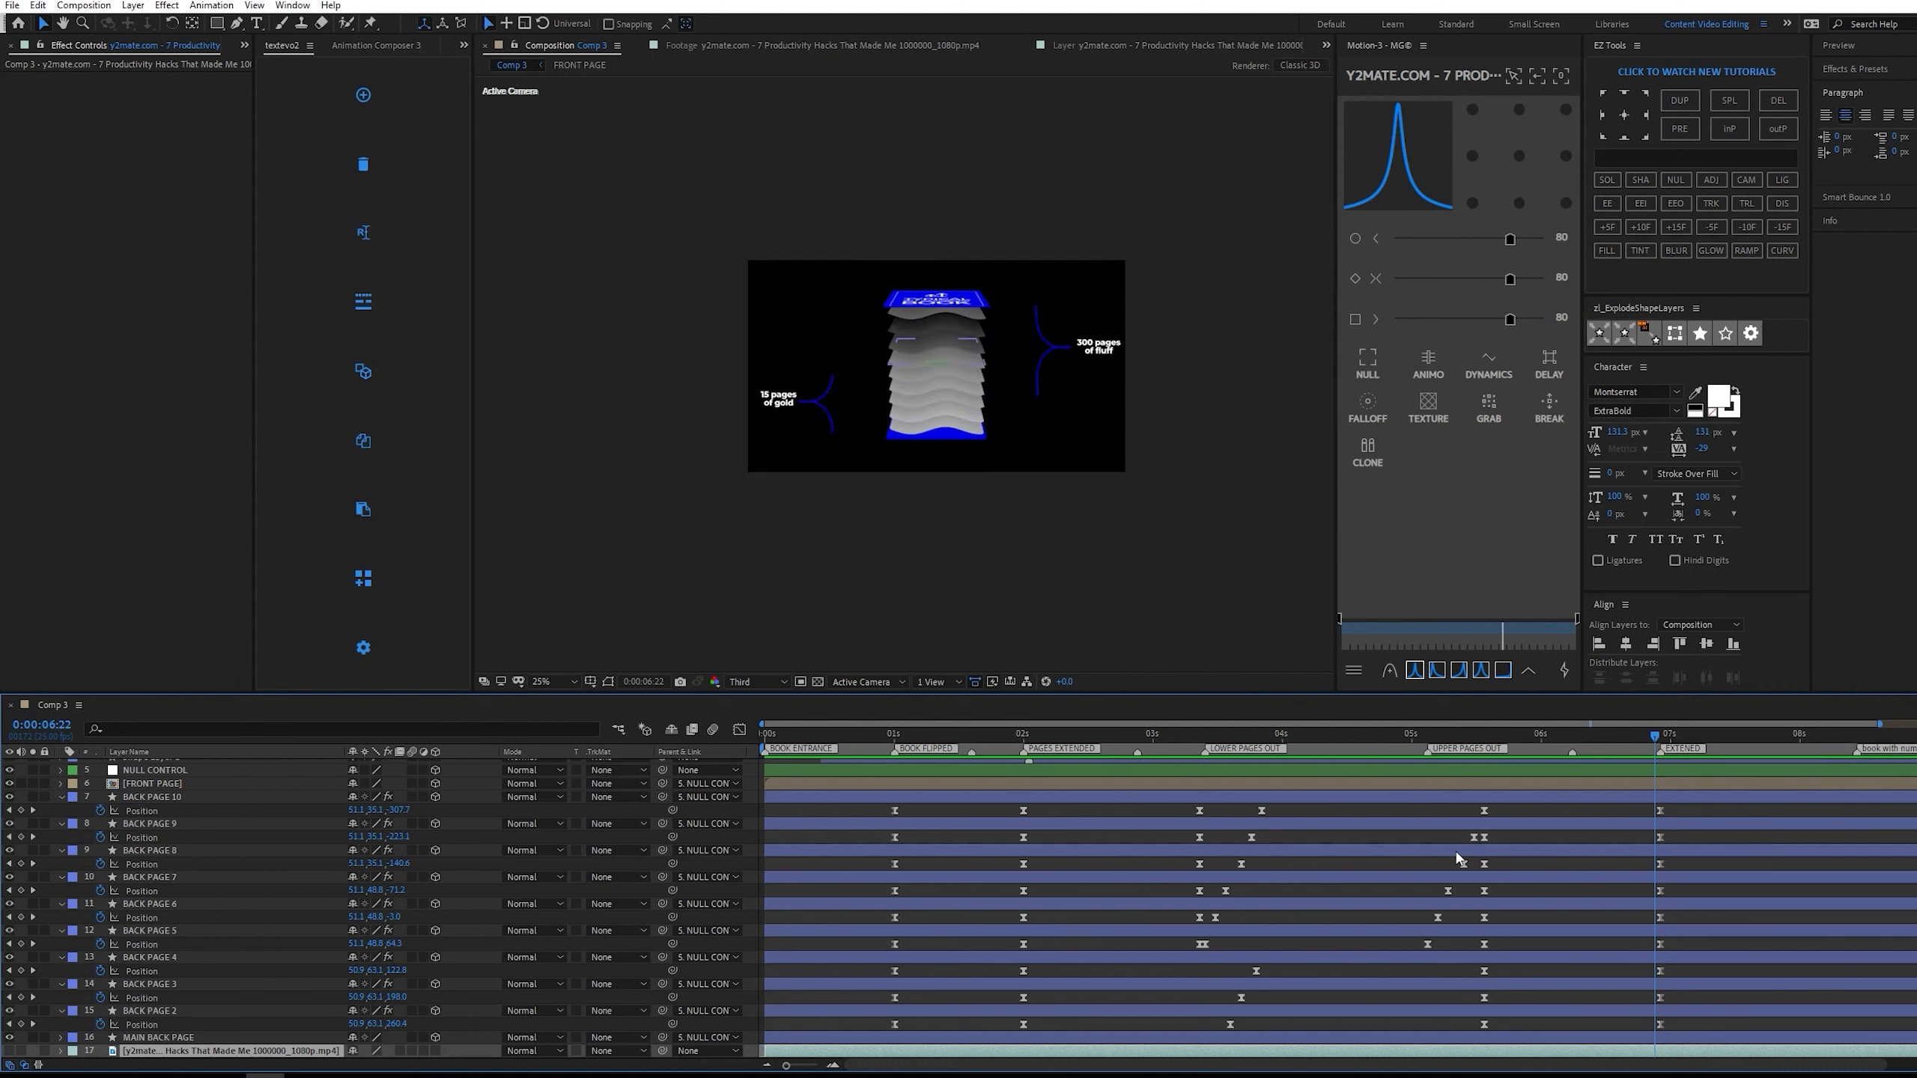
click(1494, 731)
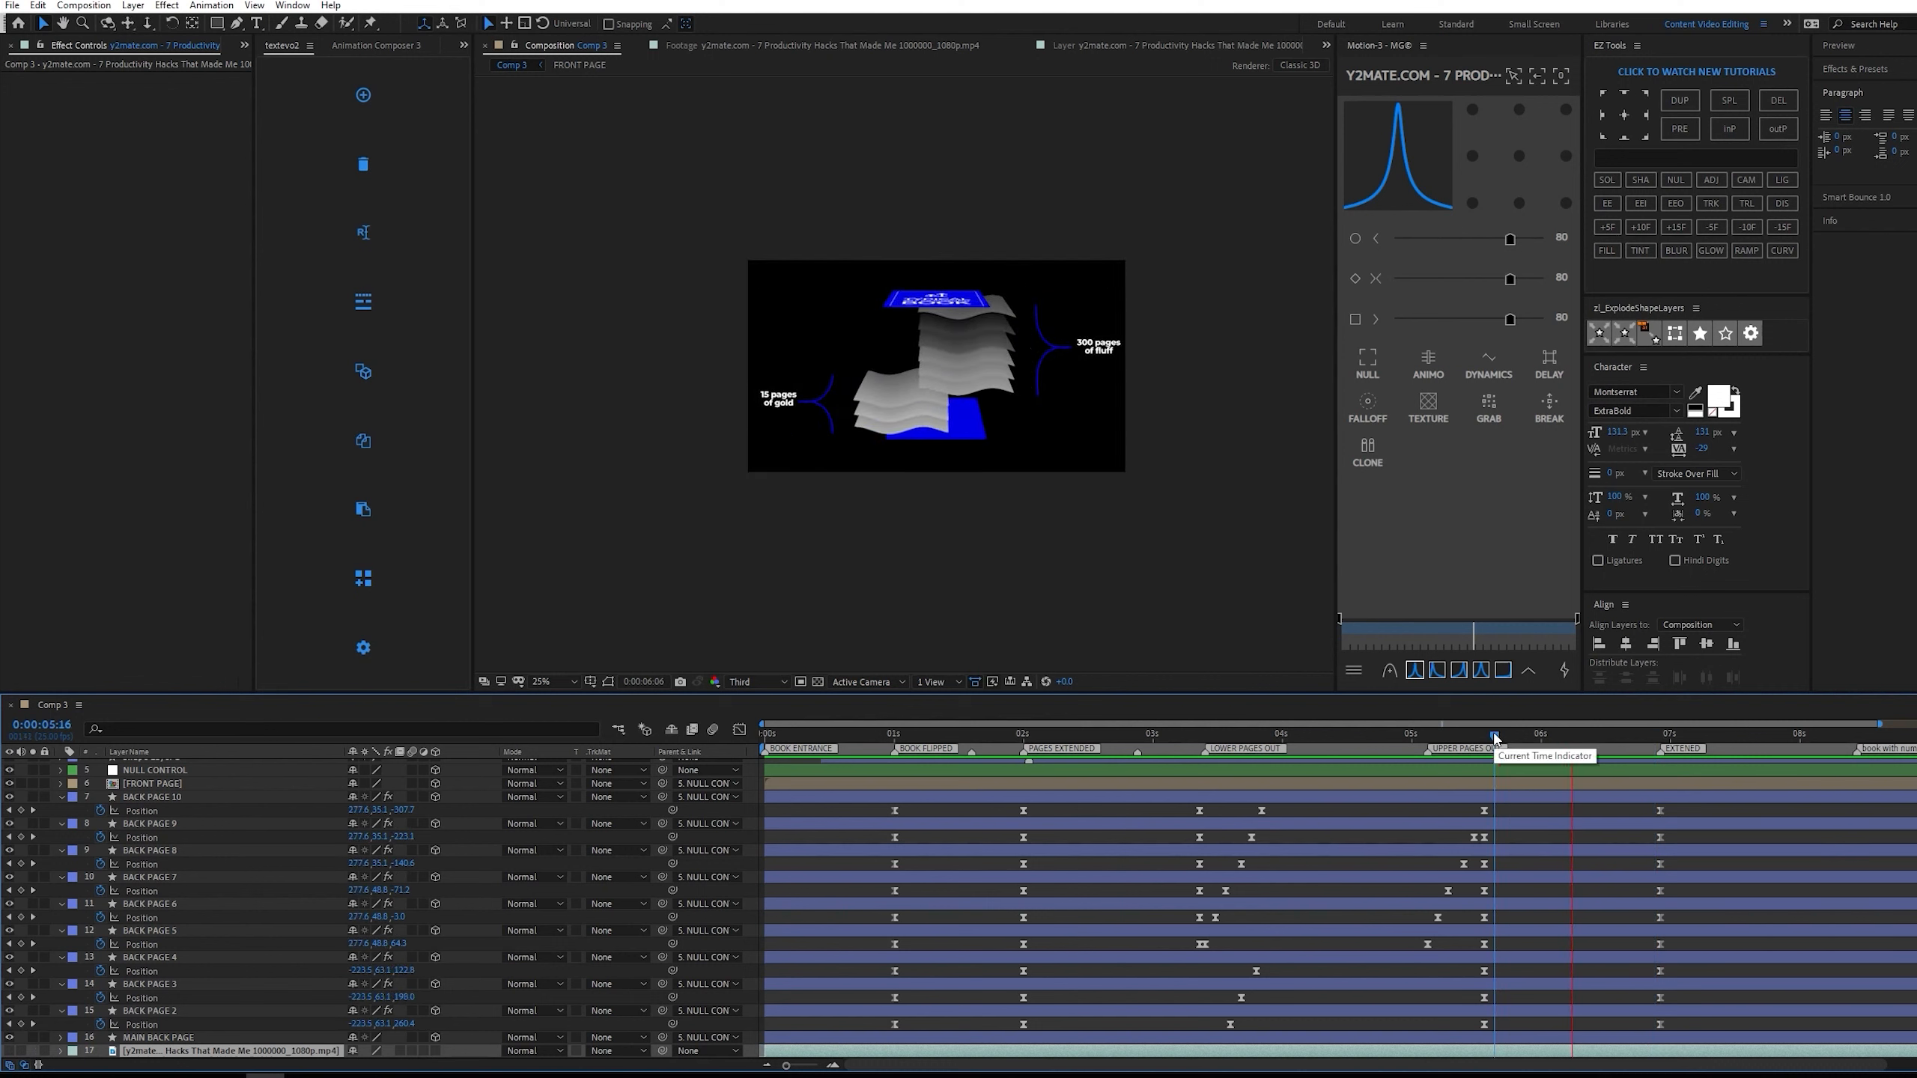
key(space)
Increase the easing of the nine back pages' return keyframes to 90 in Motion, with their speed curves shown.
click(1686, 814)
drag(1477, 909, 1479, 1033)
click(740, 729)
drag(1447, 927, 1564, 986)
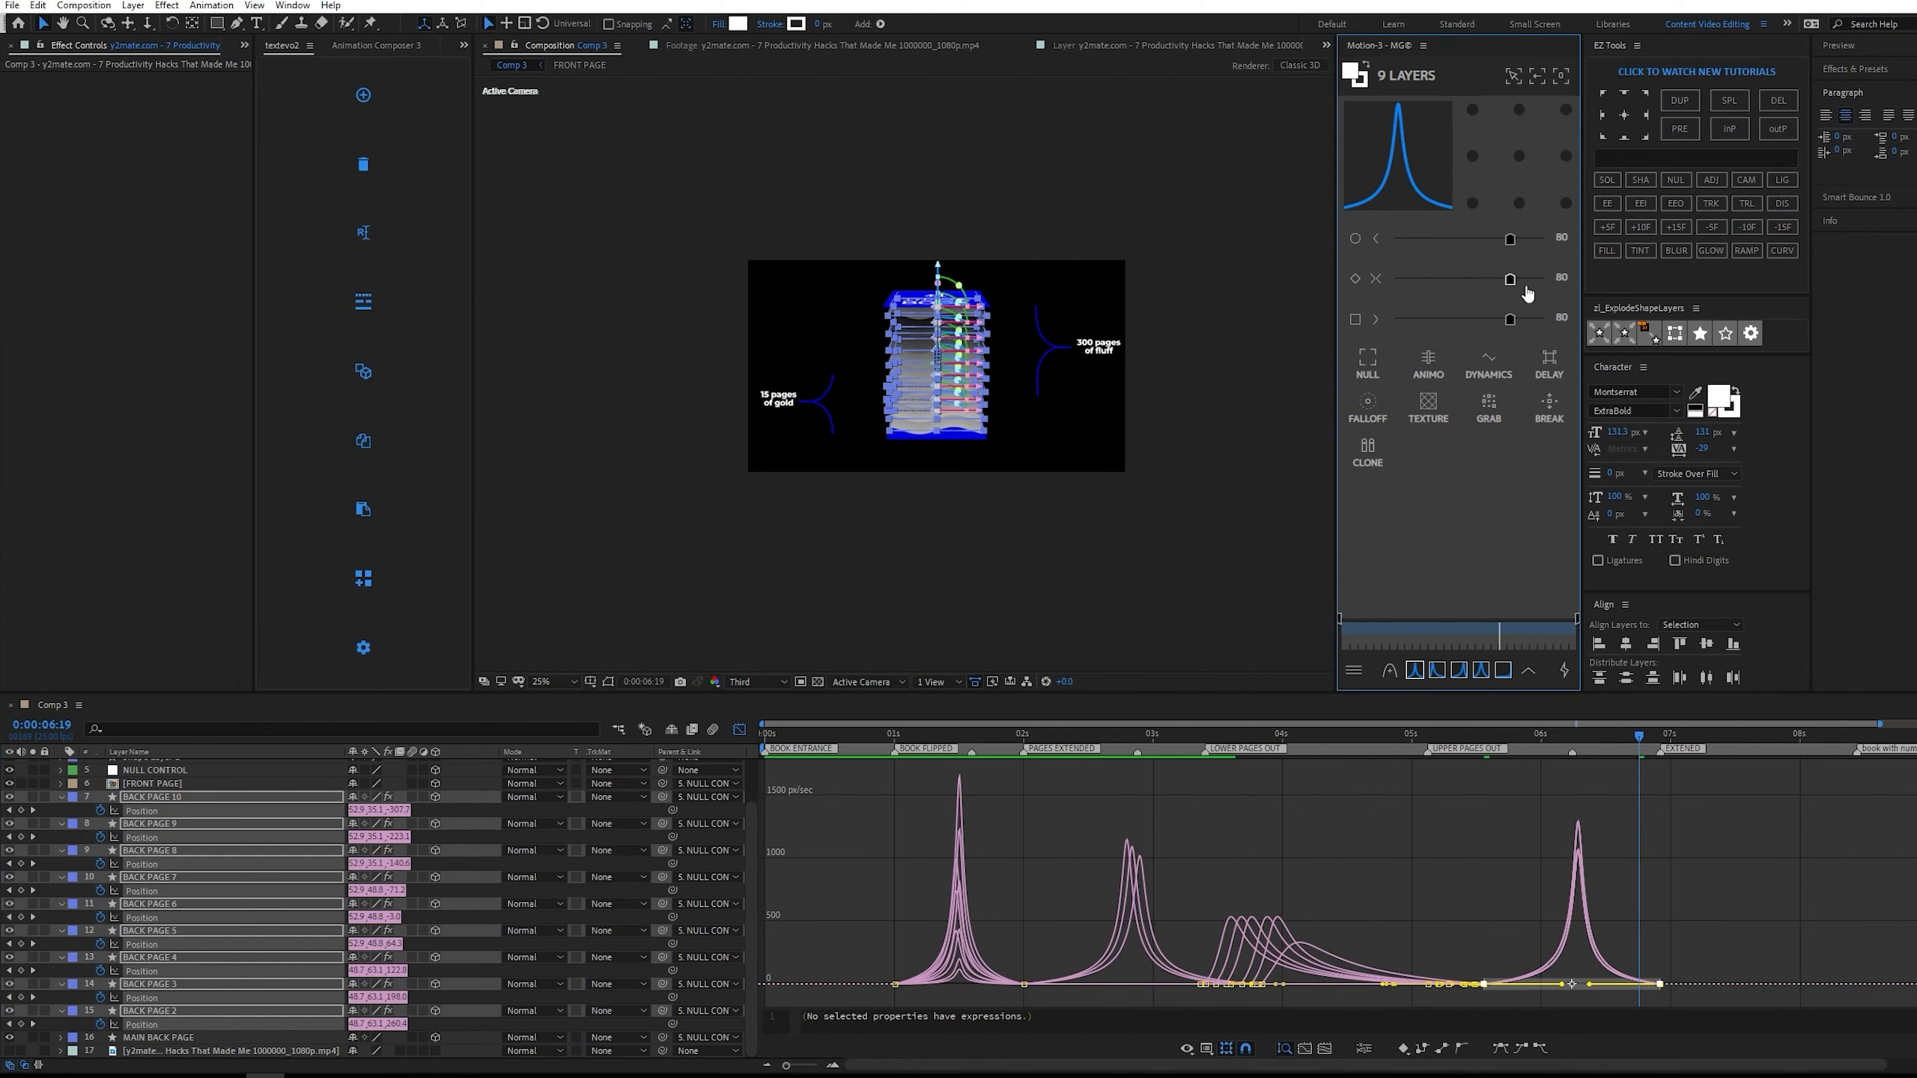
drag(1514, 280, 1528, 280)
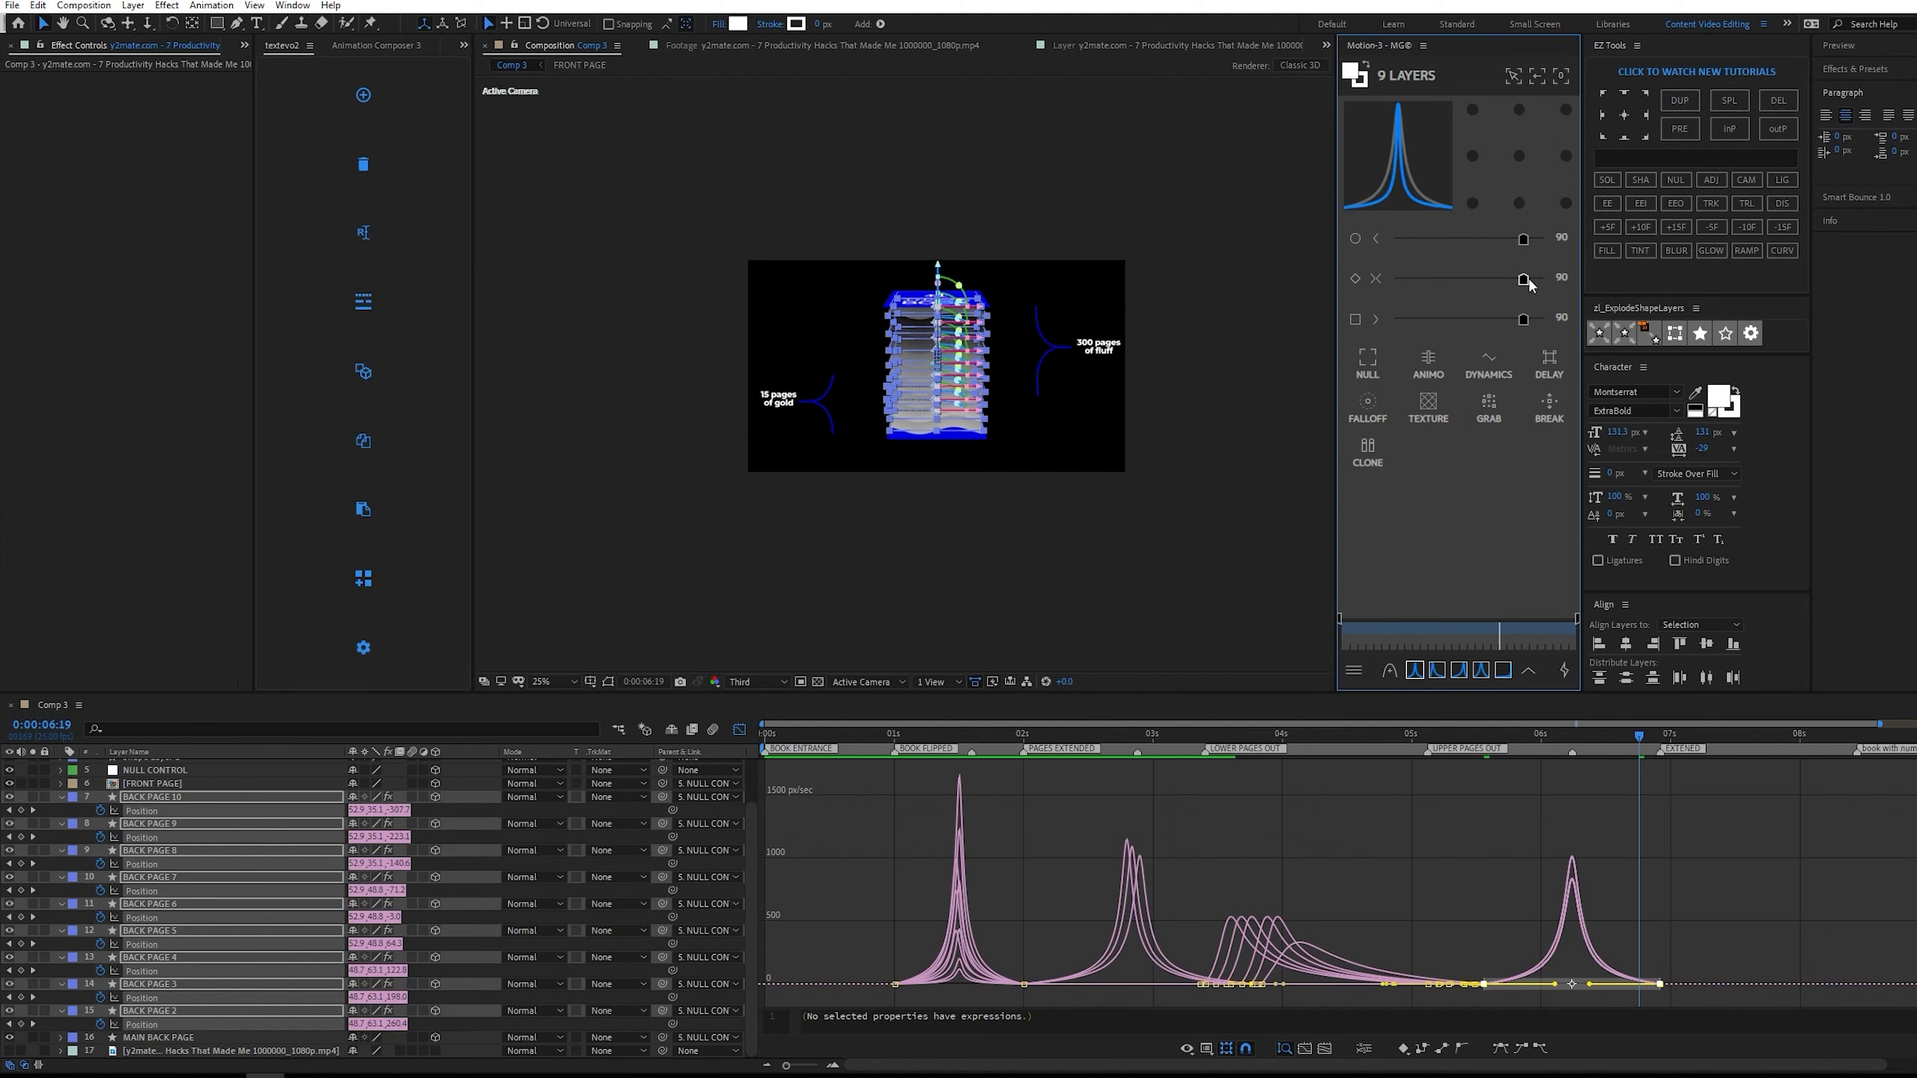
click(1302, 1010)
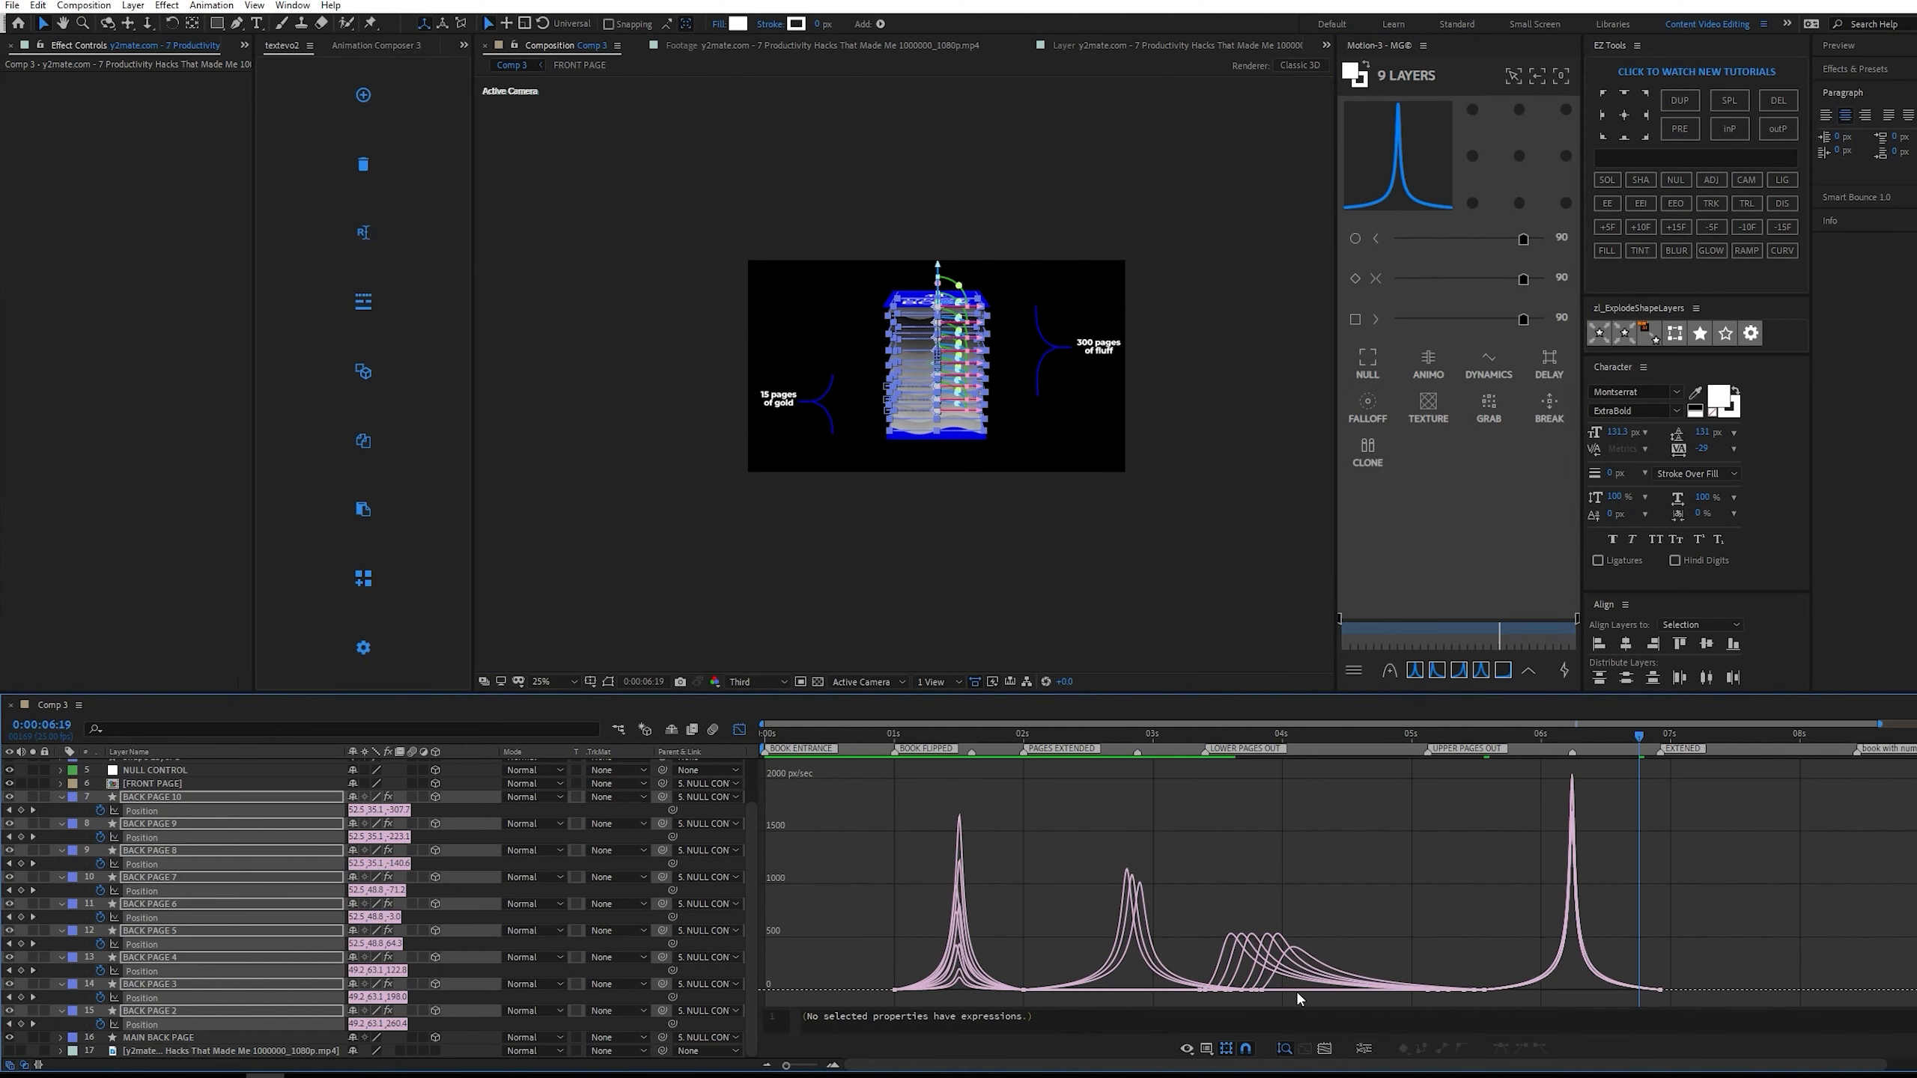
Try shortening the speed handle before the 0:00:05:14 keyframe, preview the return from 0:00:06:00, and go back to the keyframe view.
click(1317, 963)
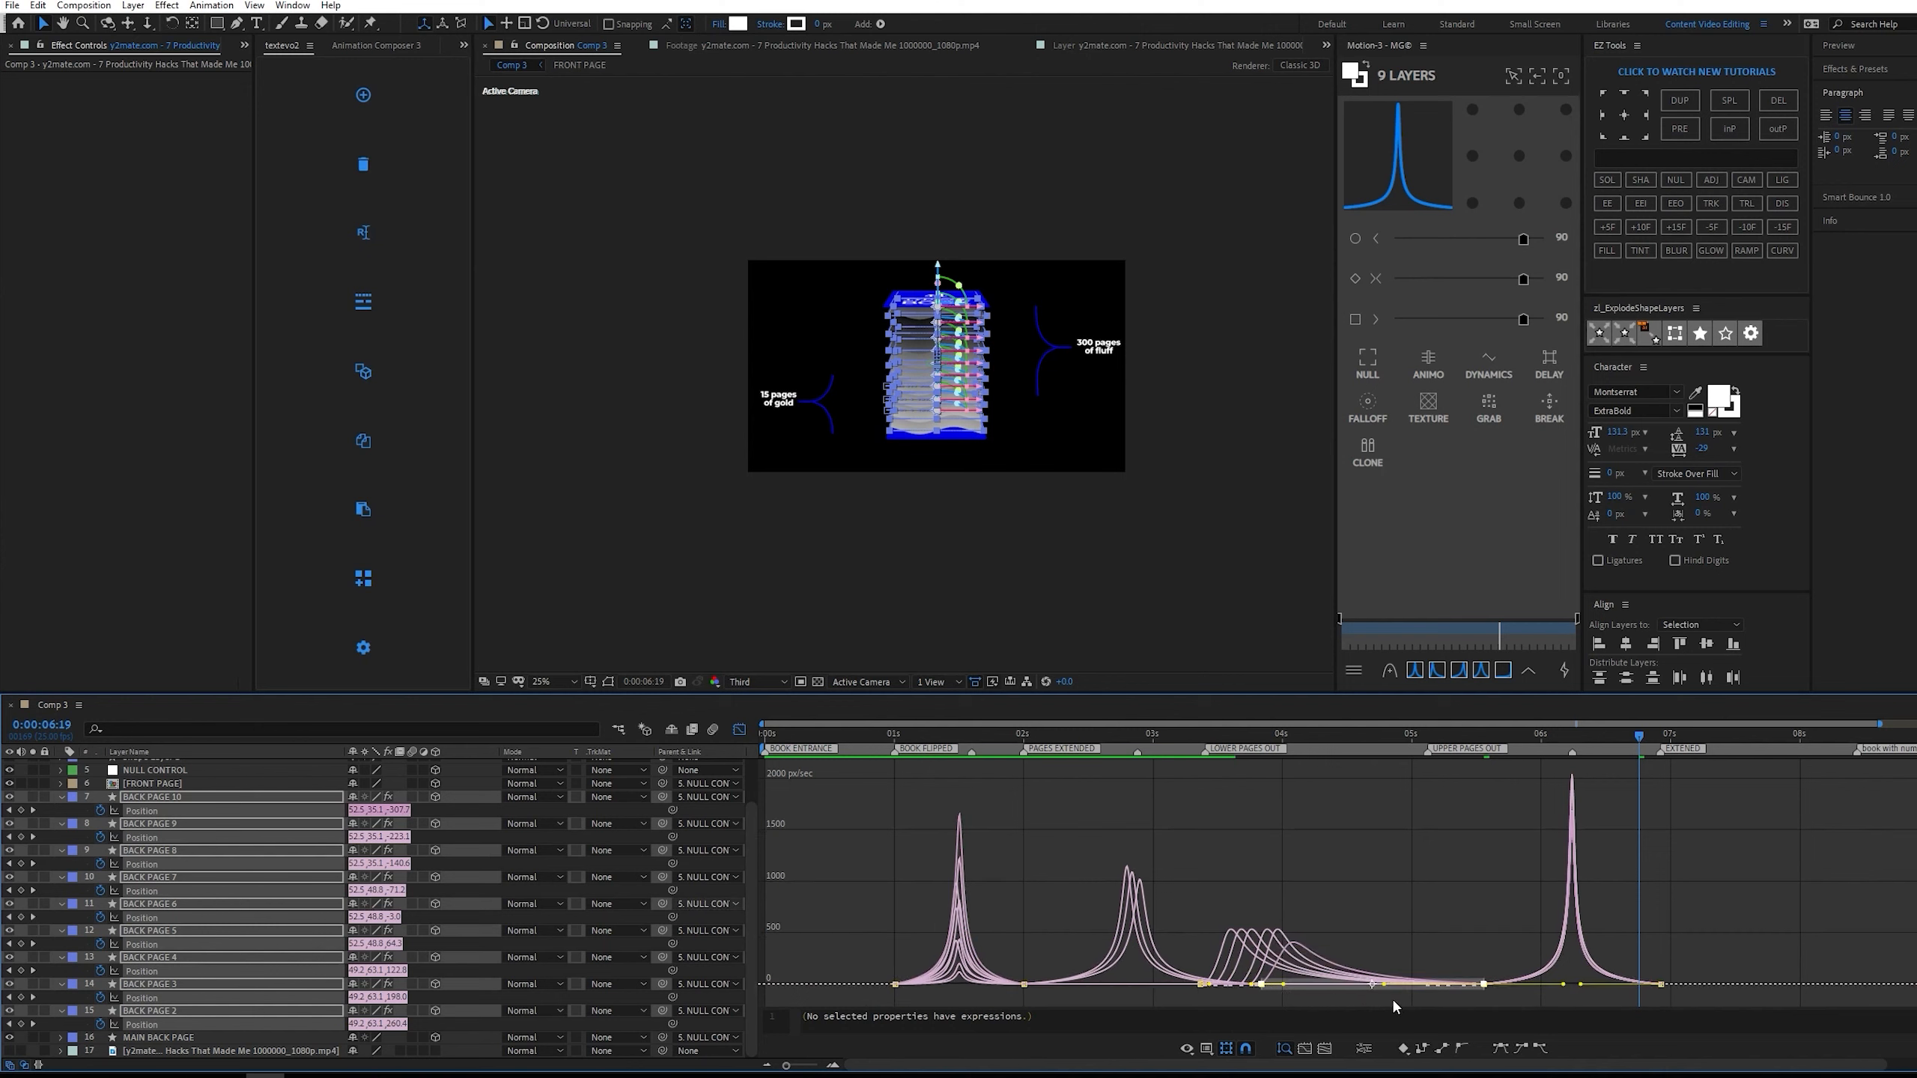
drag(1378, 990, 1332, 991)
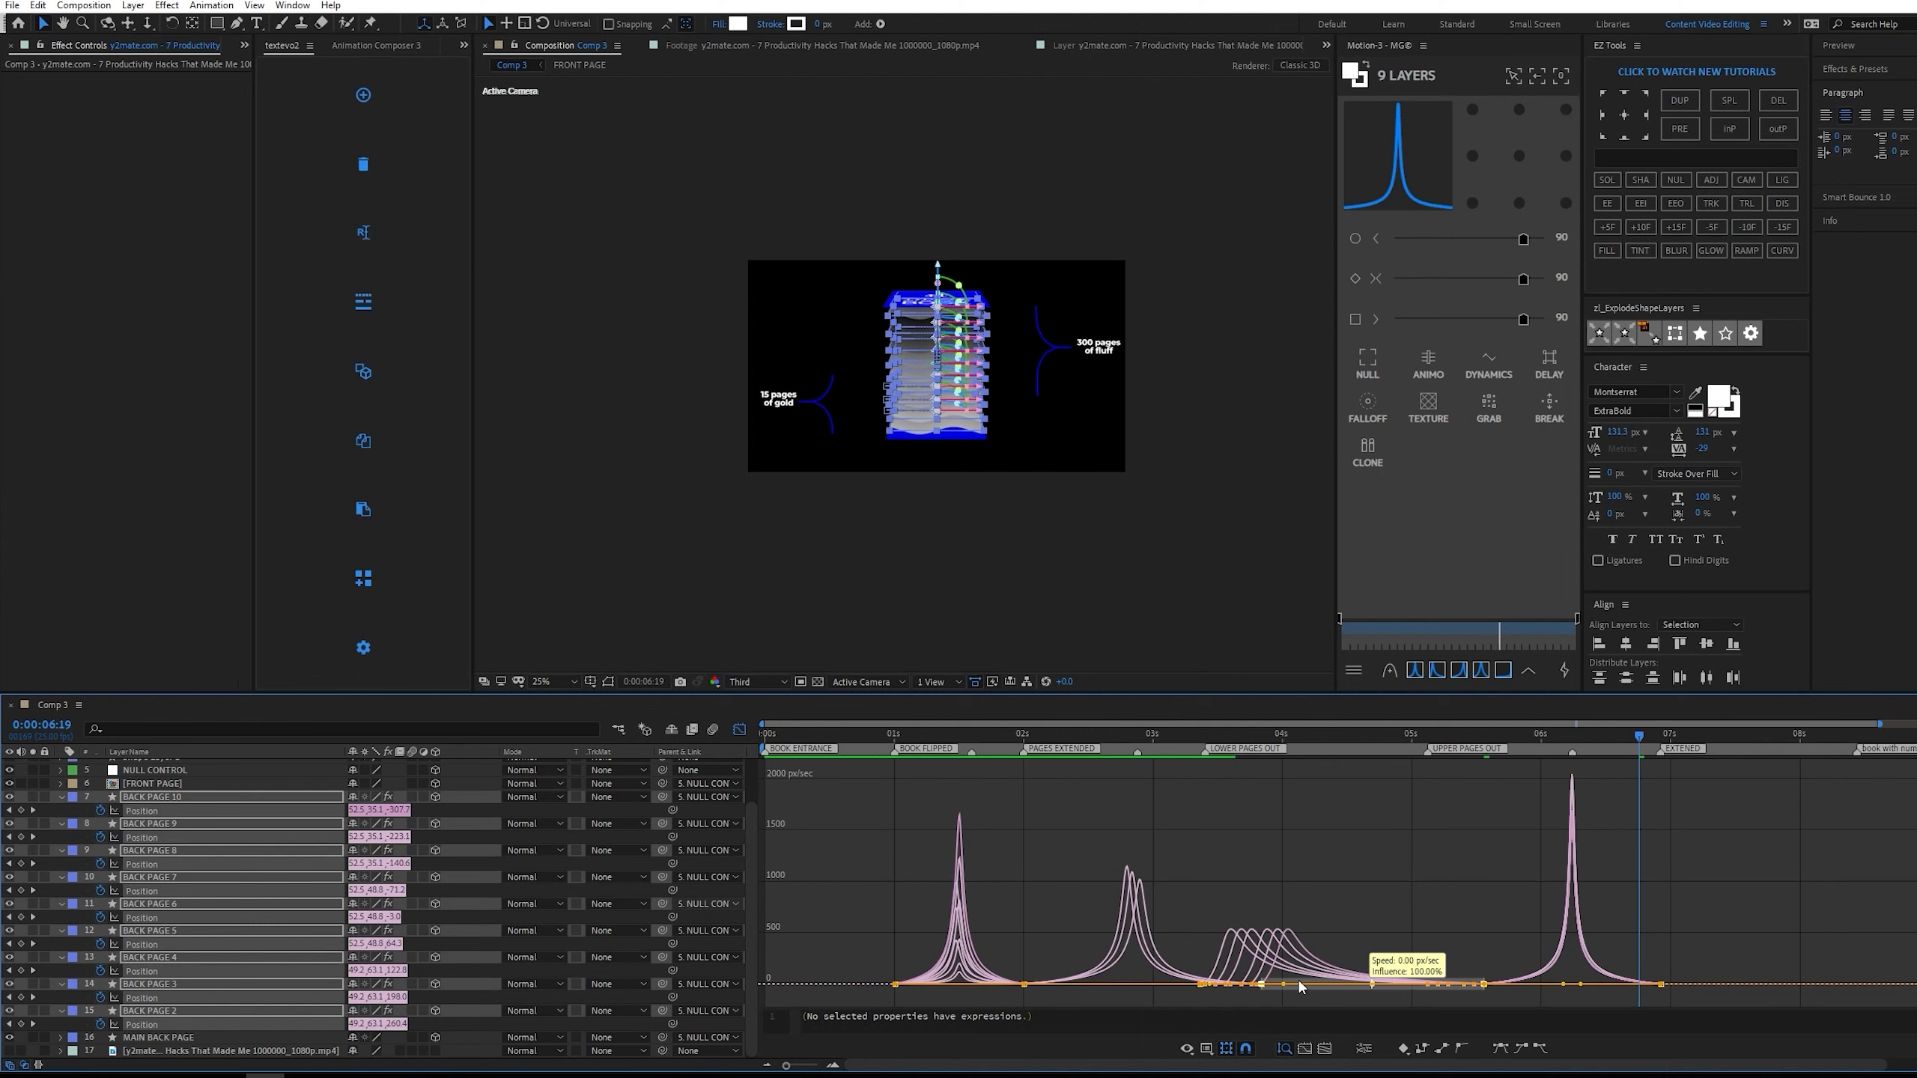
click(1541, 731)
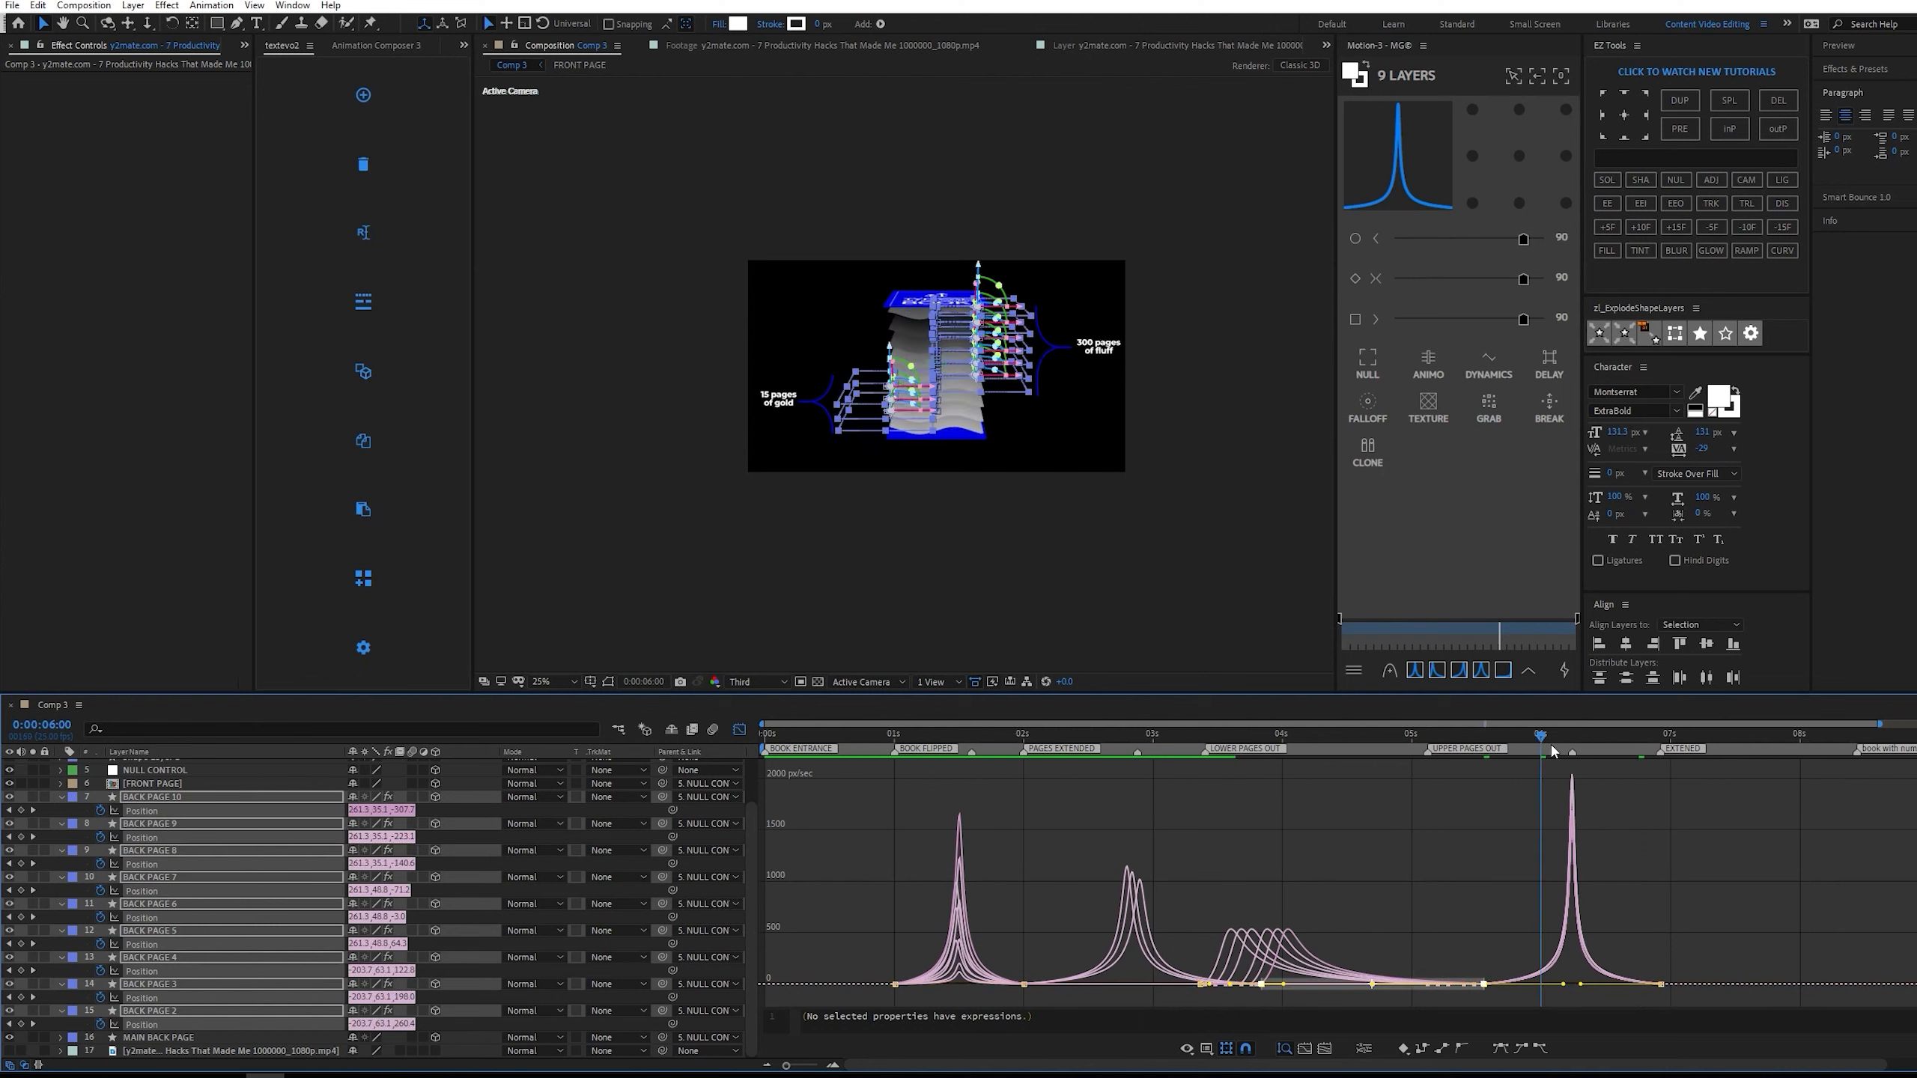
key(space)
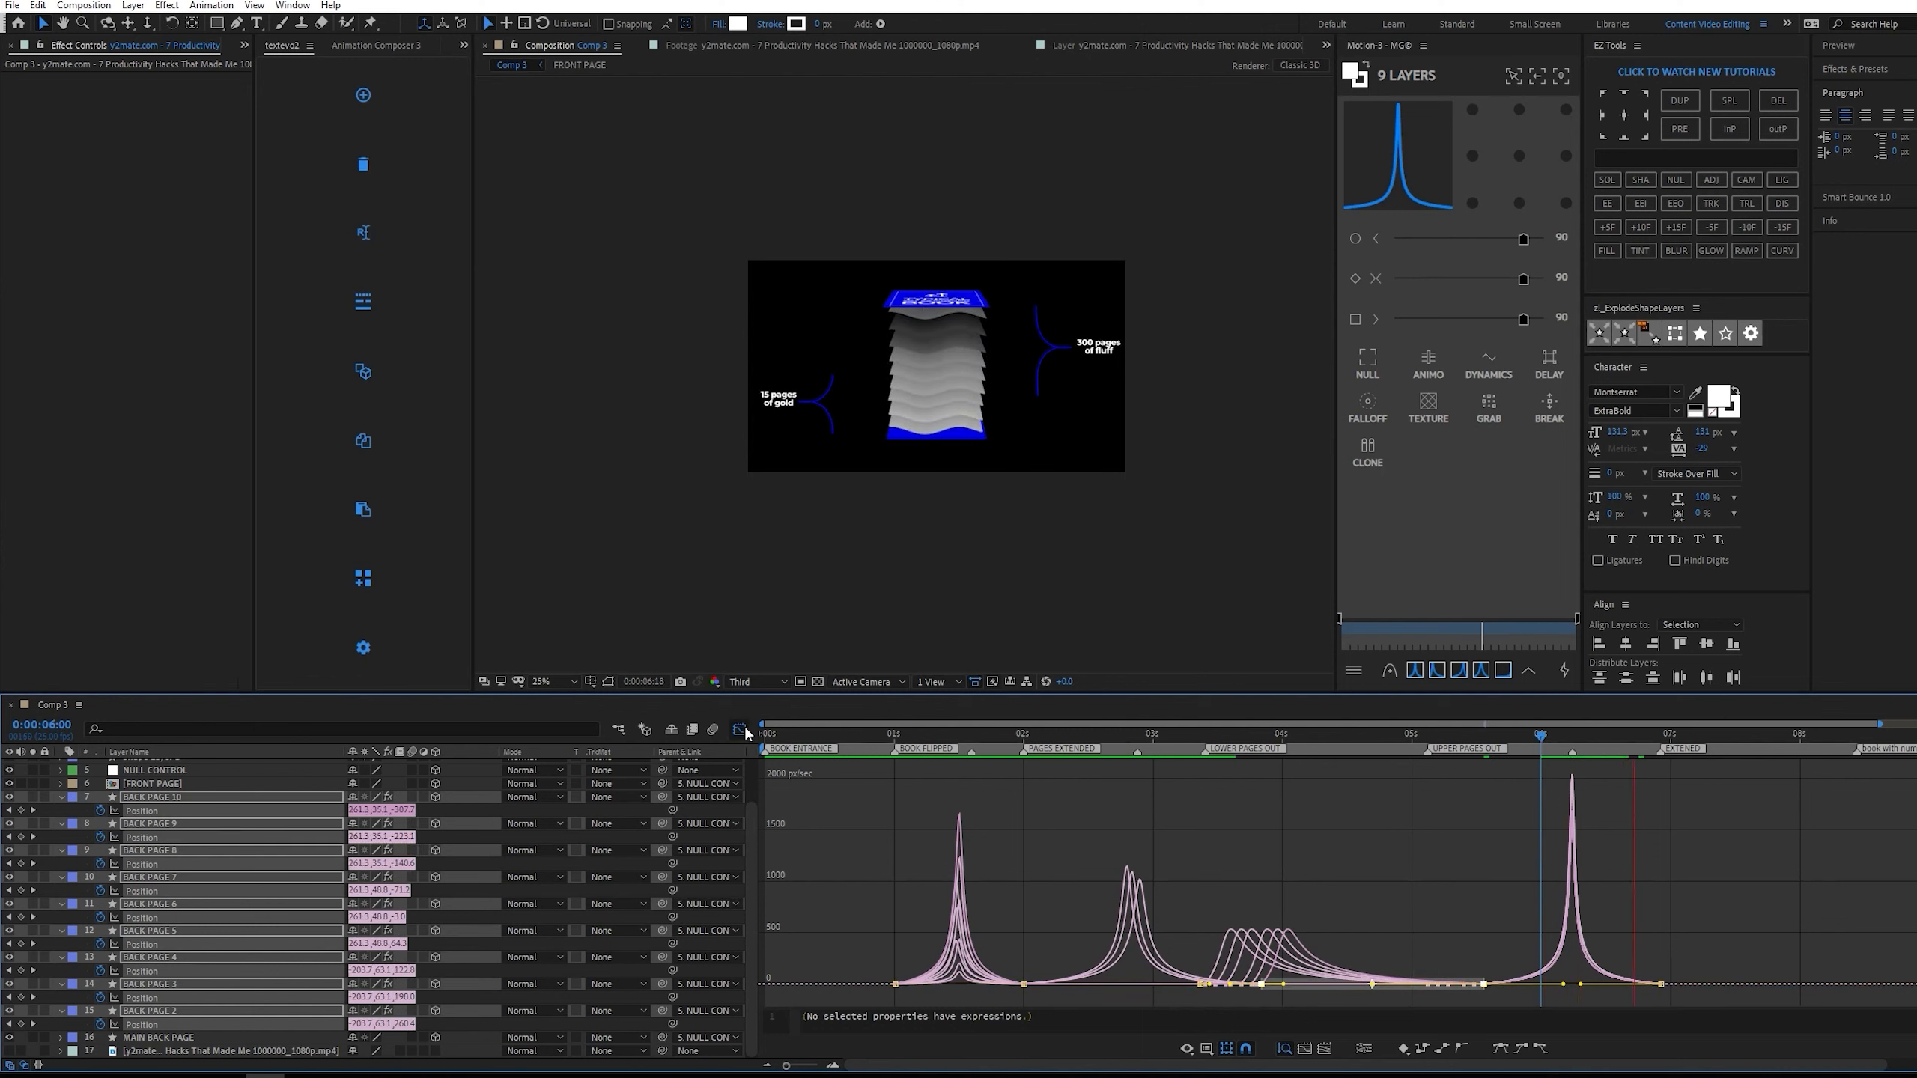
click(740, 730)
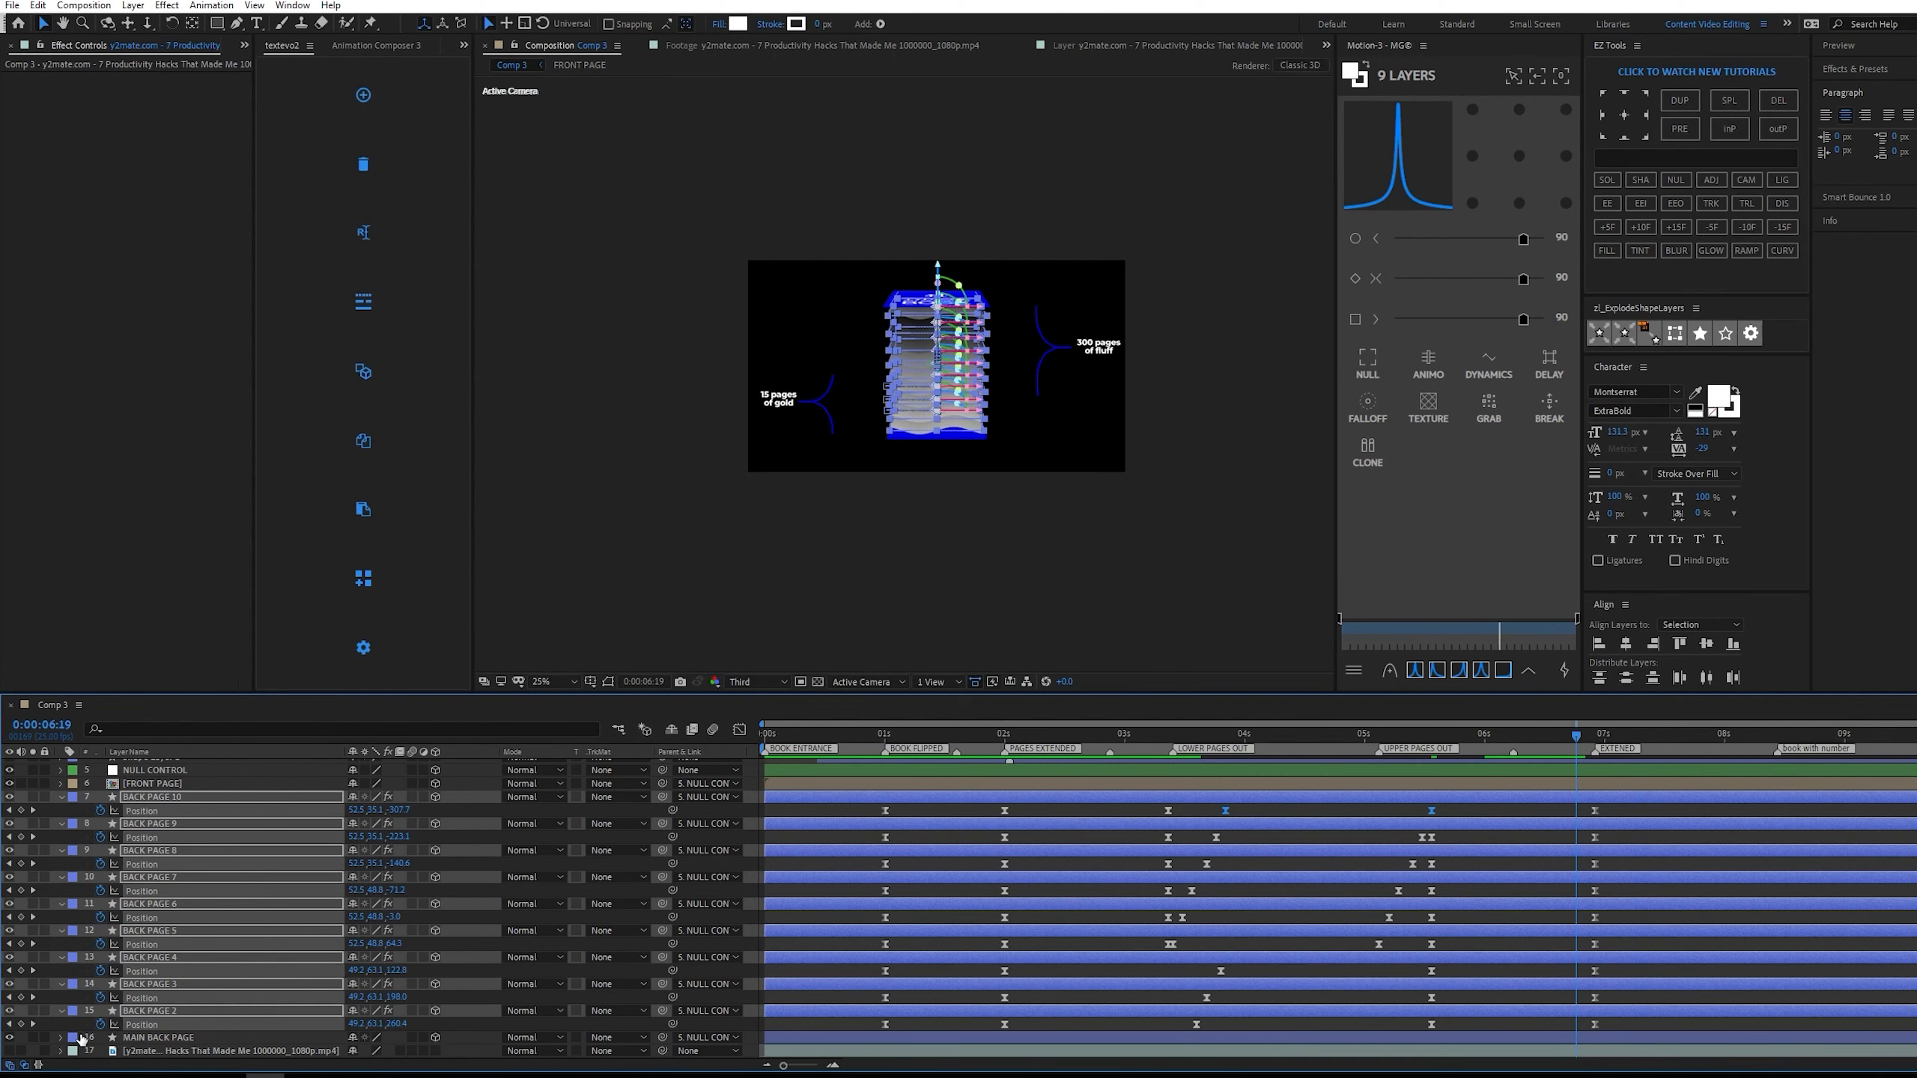
Review the next move in the soloed reference video, set the time to the book-with-number marker at 0:00:08:11, and hide the reference.
click(32, 1050)
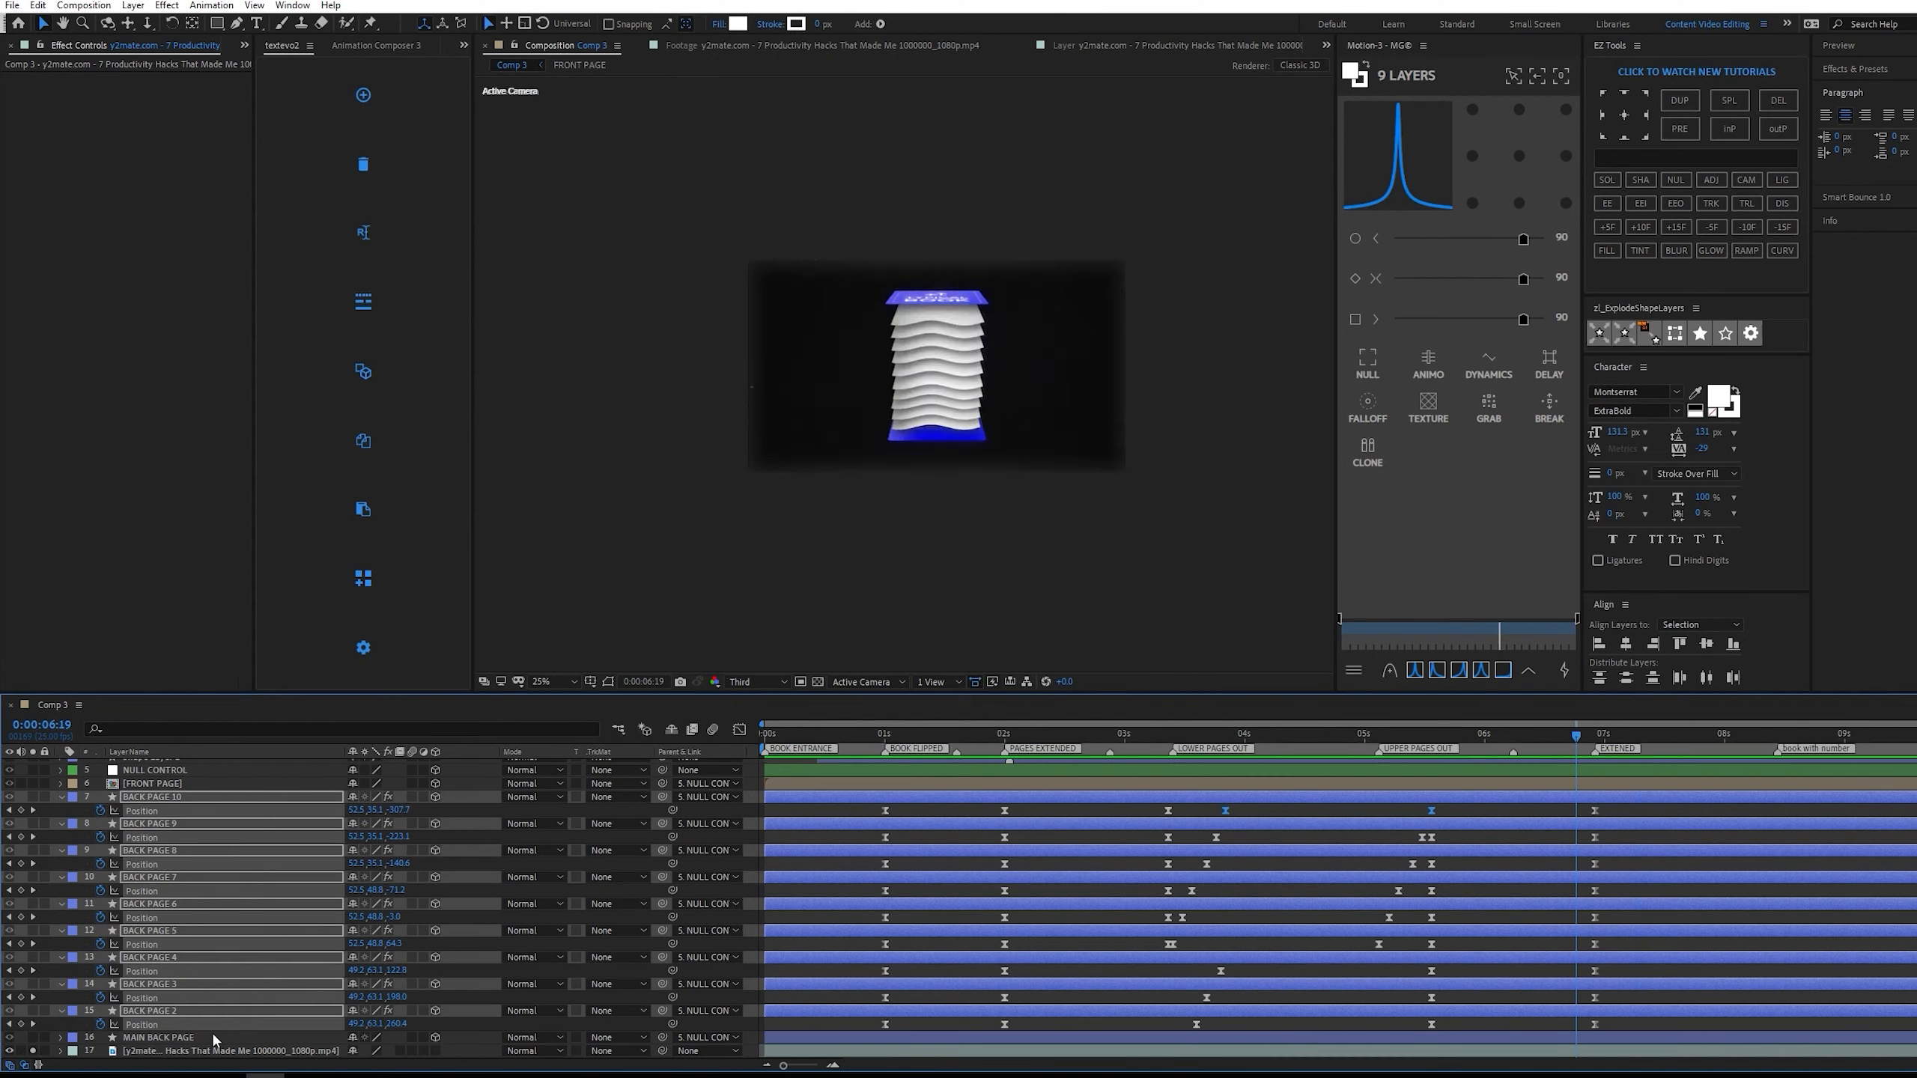
key(space)
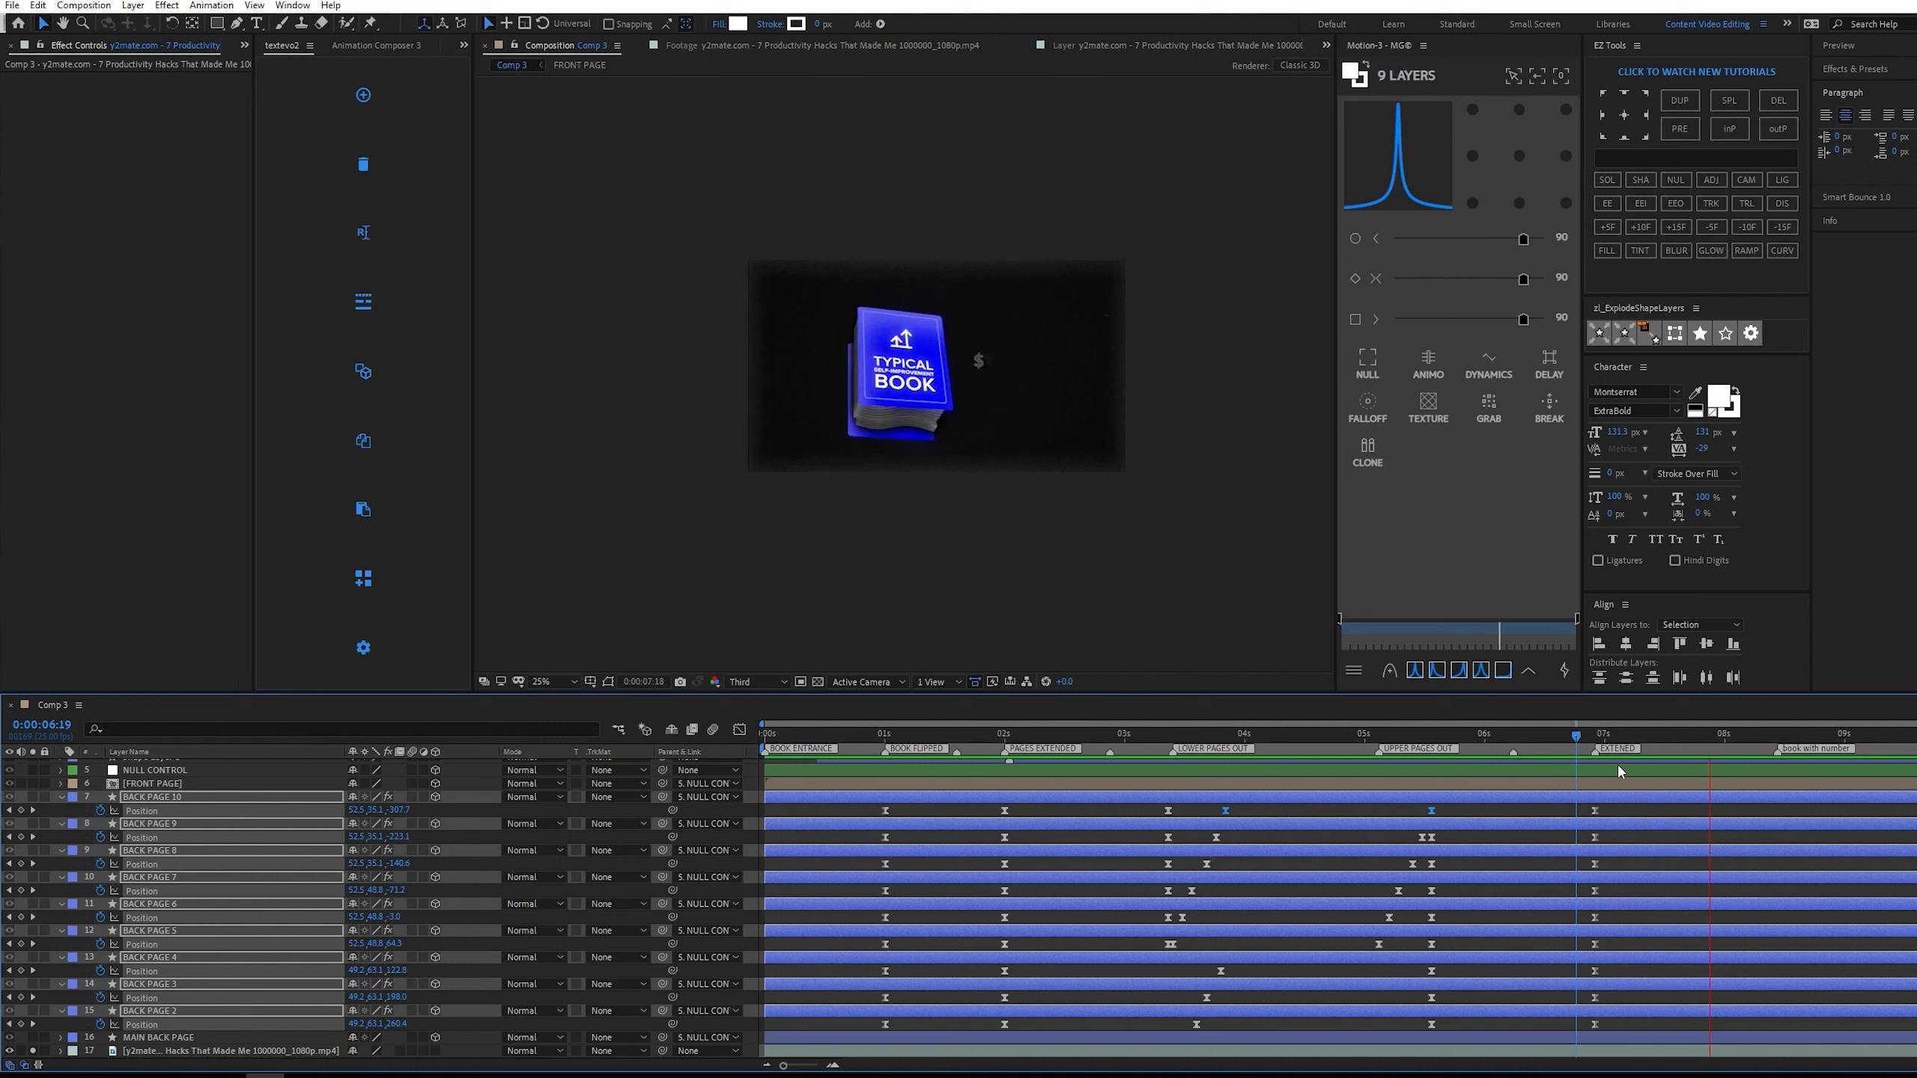
drag(1605, 728, 1779, 682)
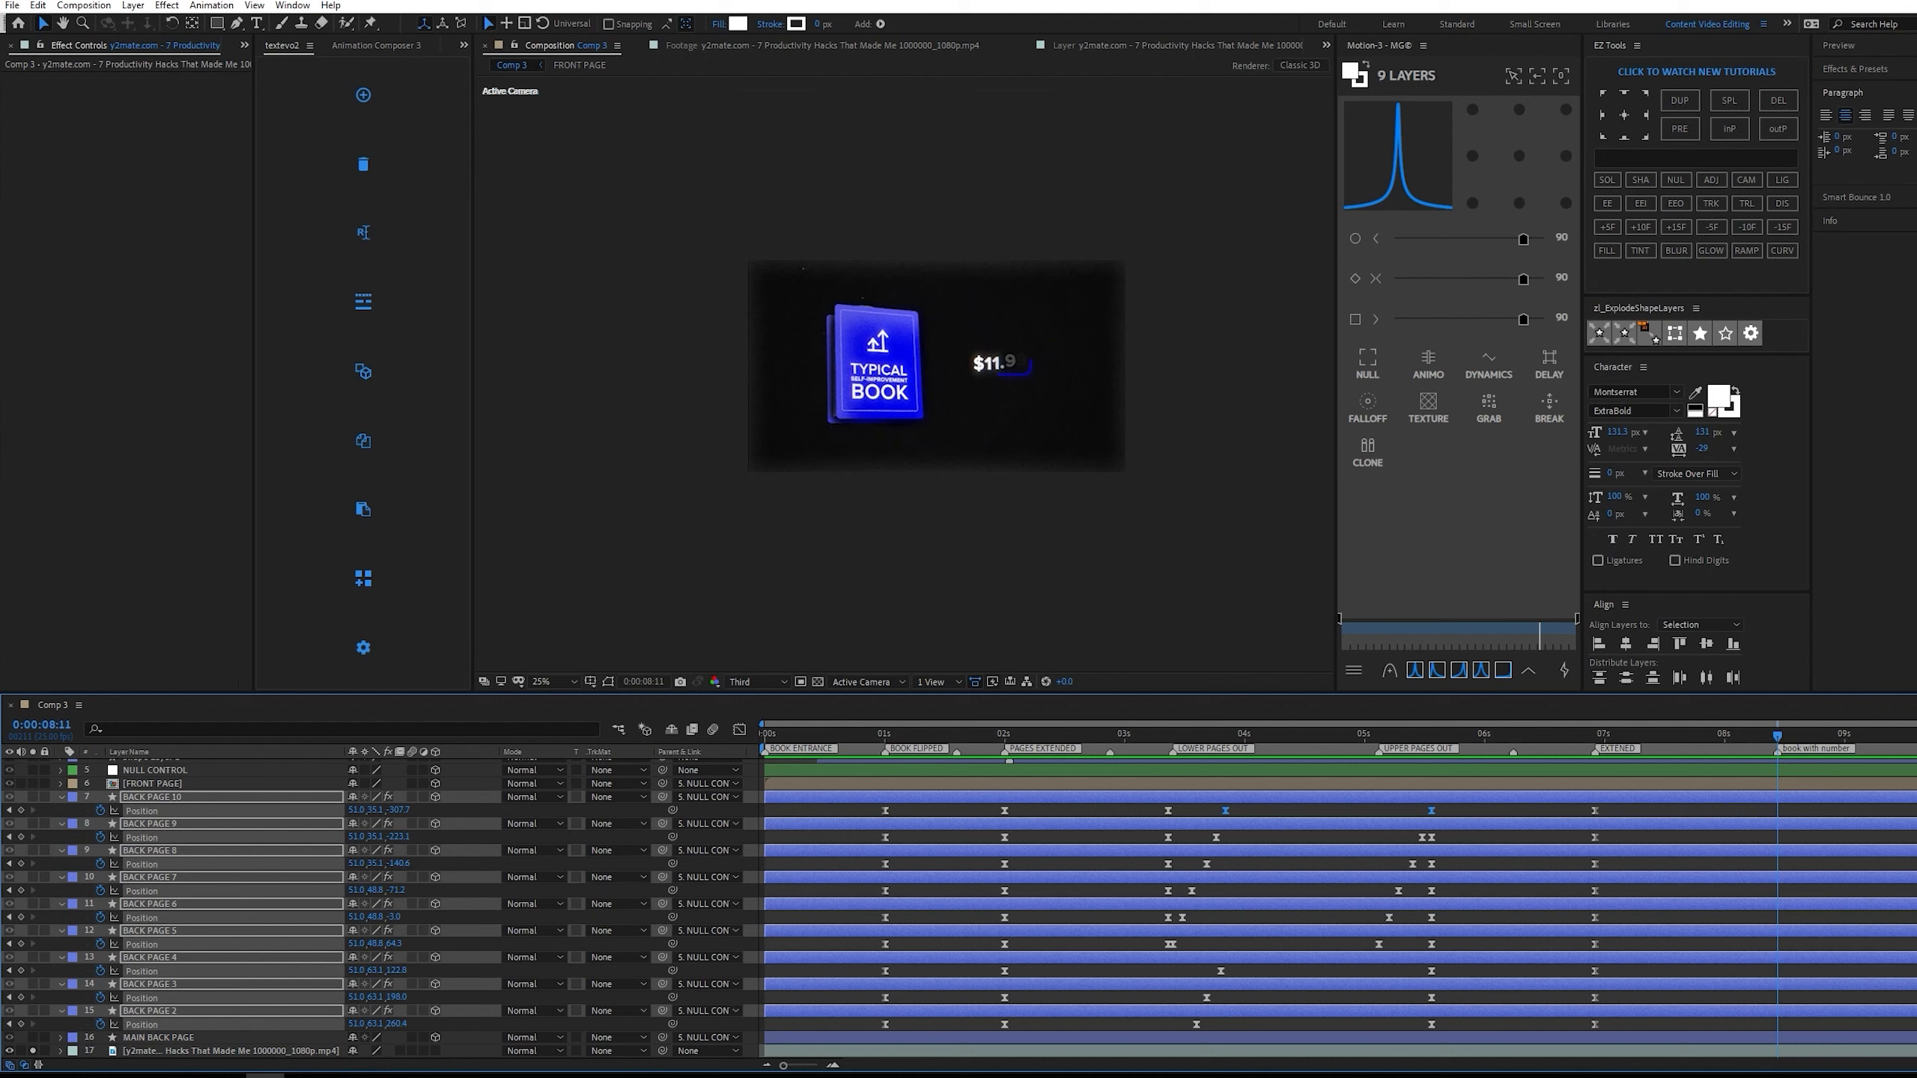
click(10, 1050)
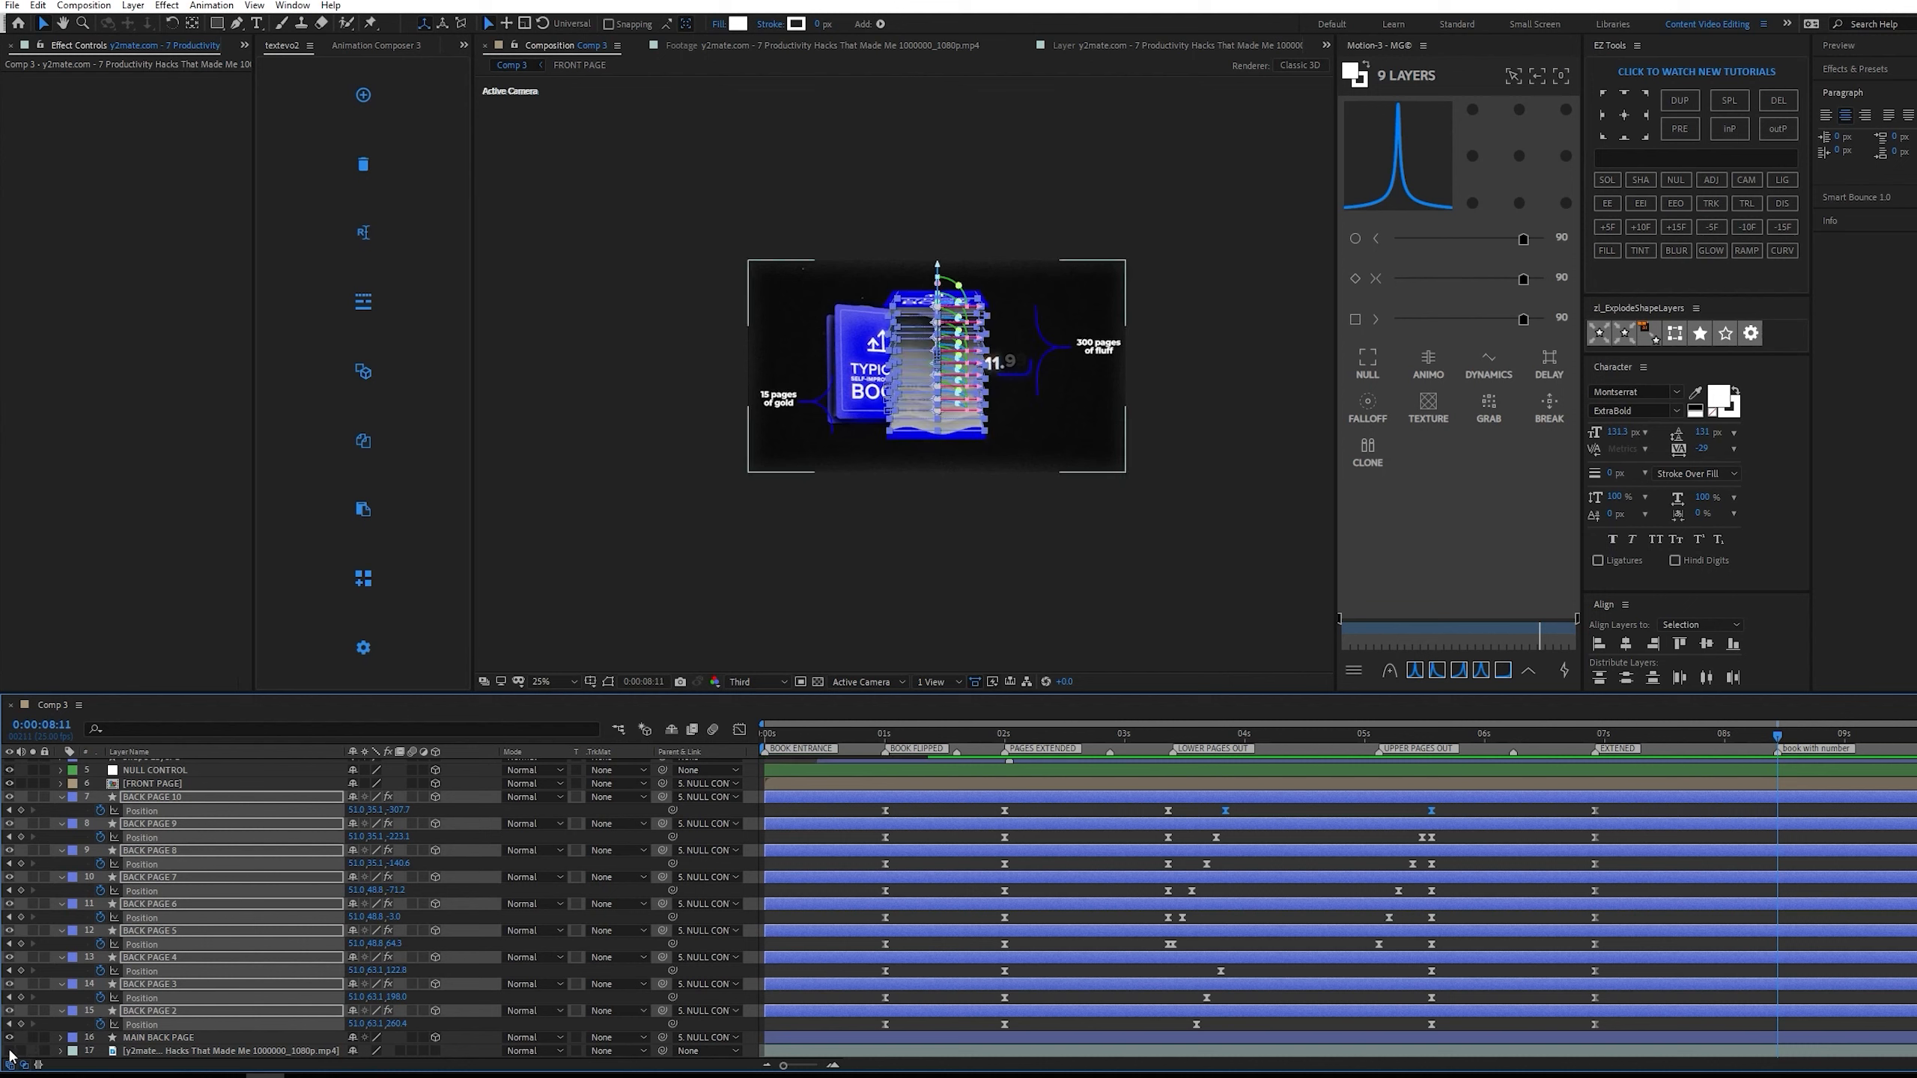
Try pasting BACK PAGE 10's BOOK FLIPPED position keyframe at 0:00:08:11, and undo the paste.
drag(922, 806, 853, 817)
key(ctrl+c)
key(ctrl+v)
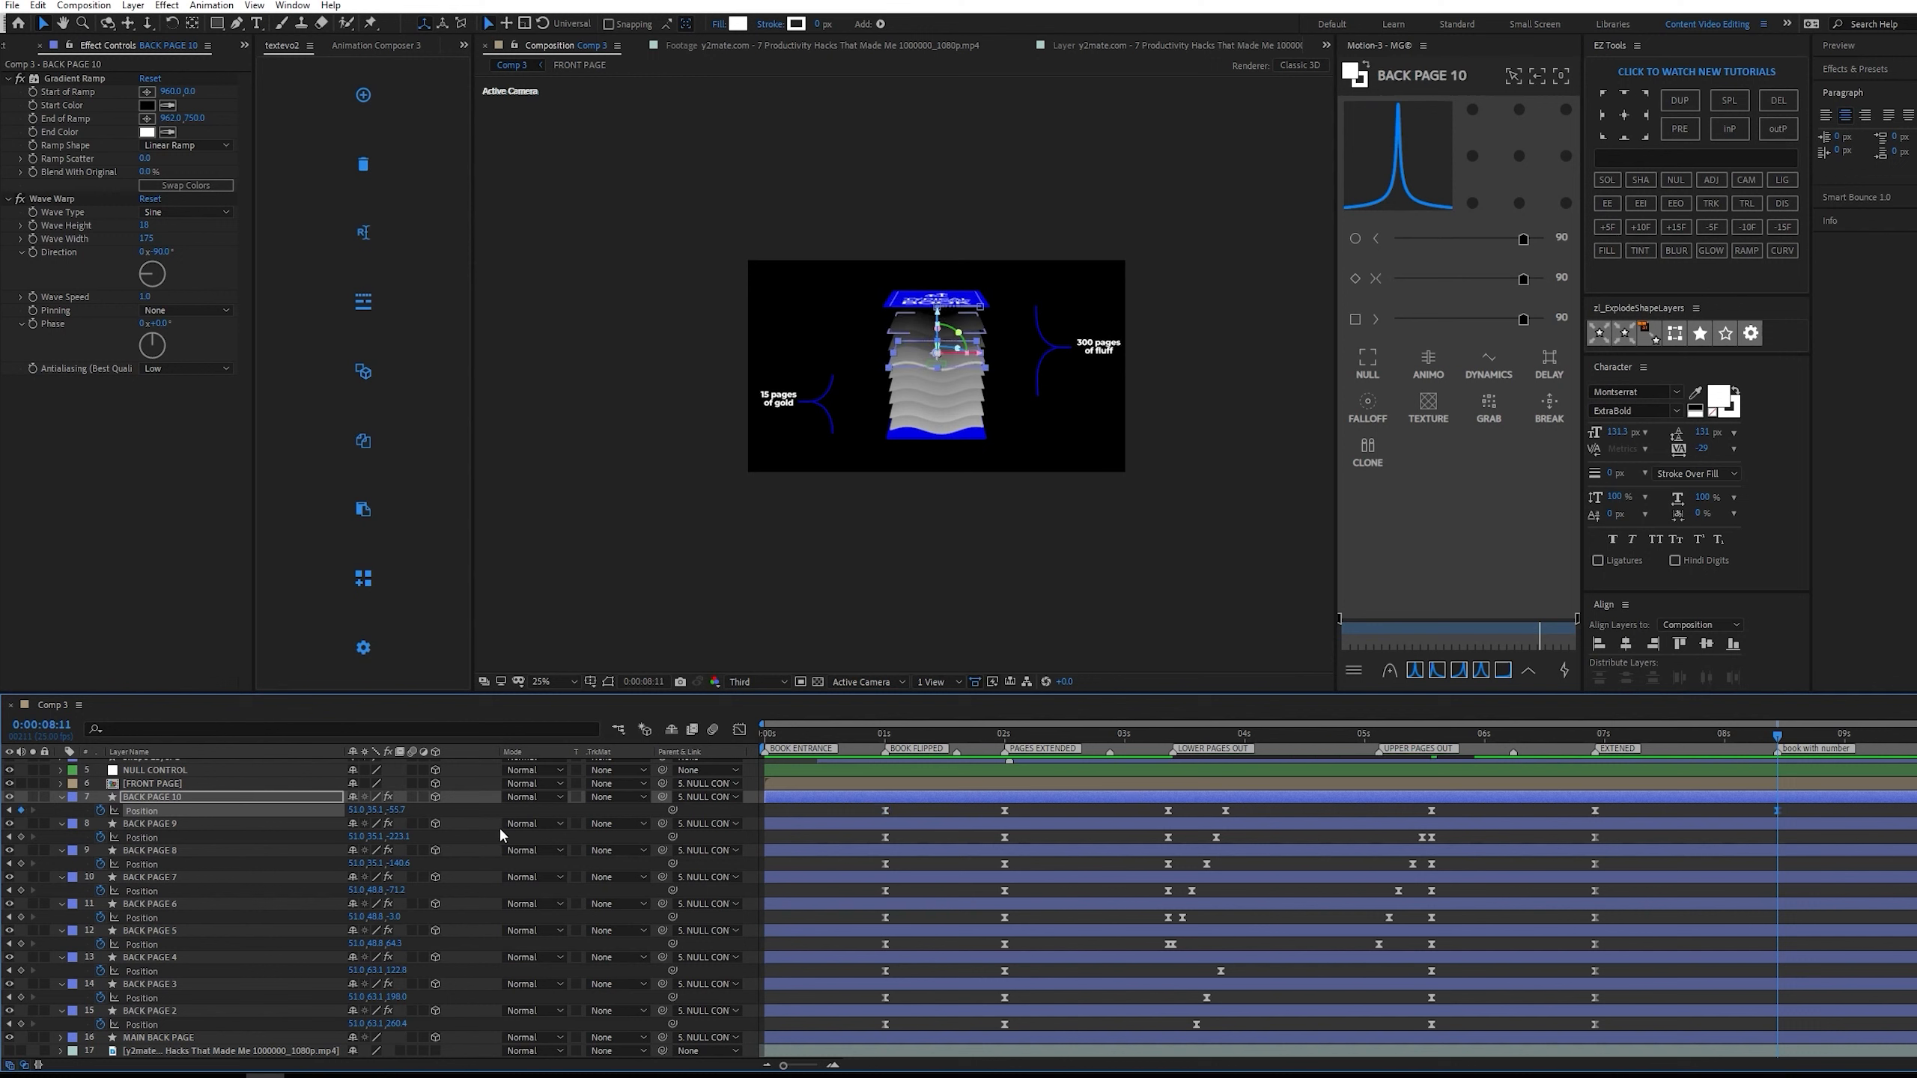
key(ctrl+z)
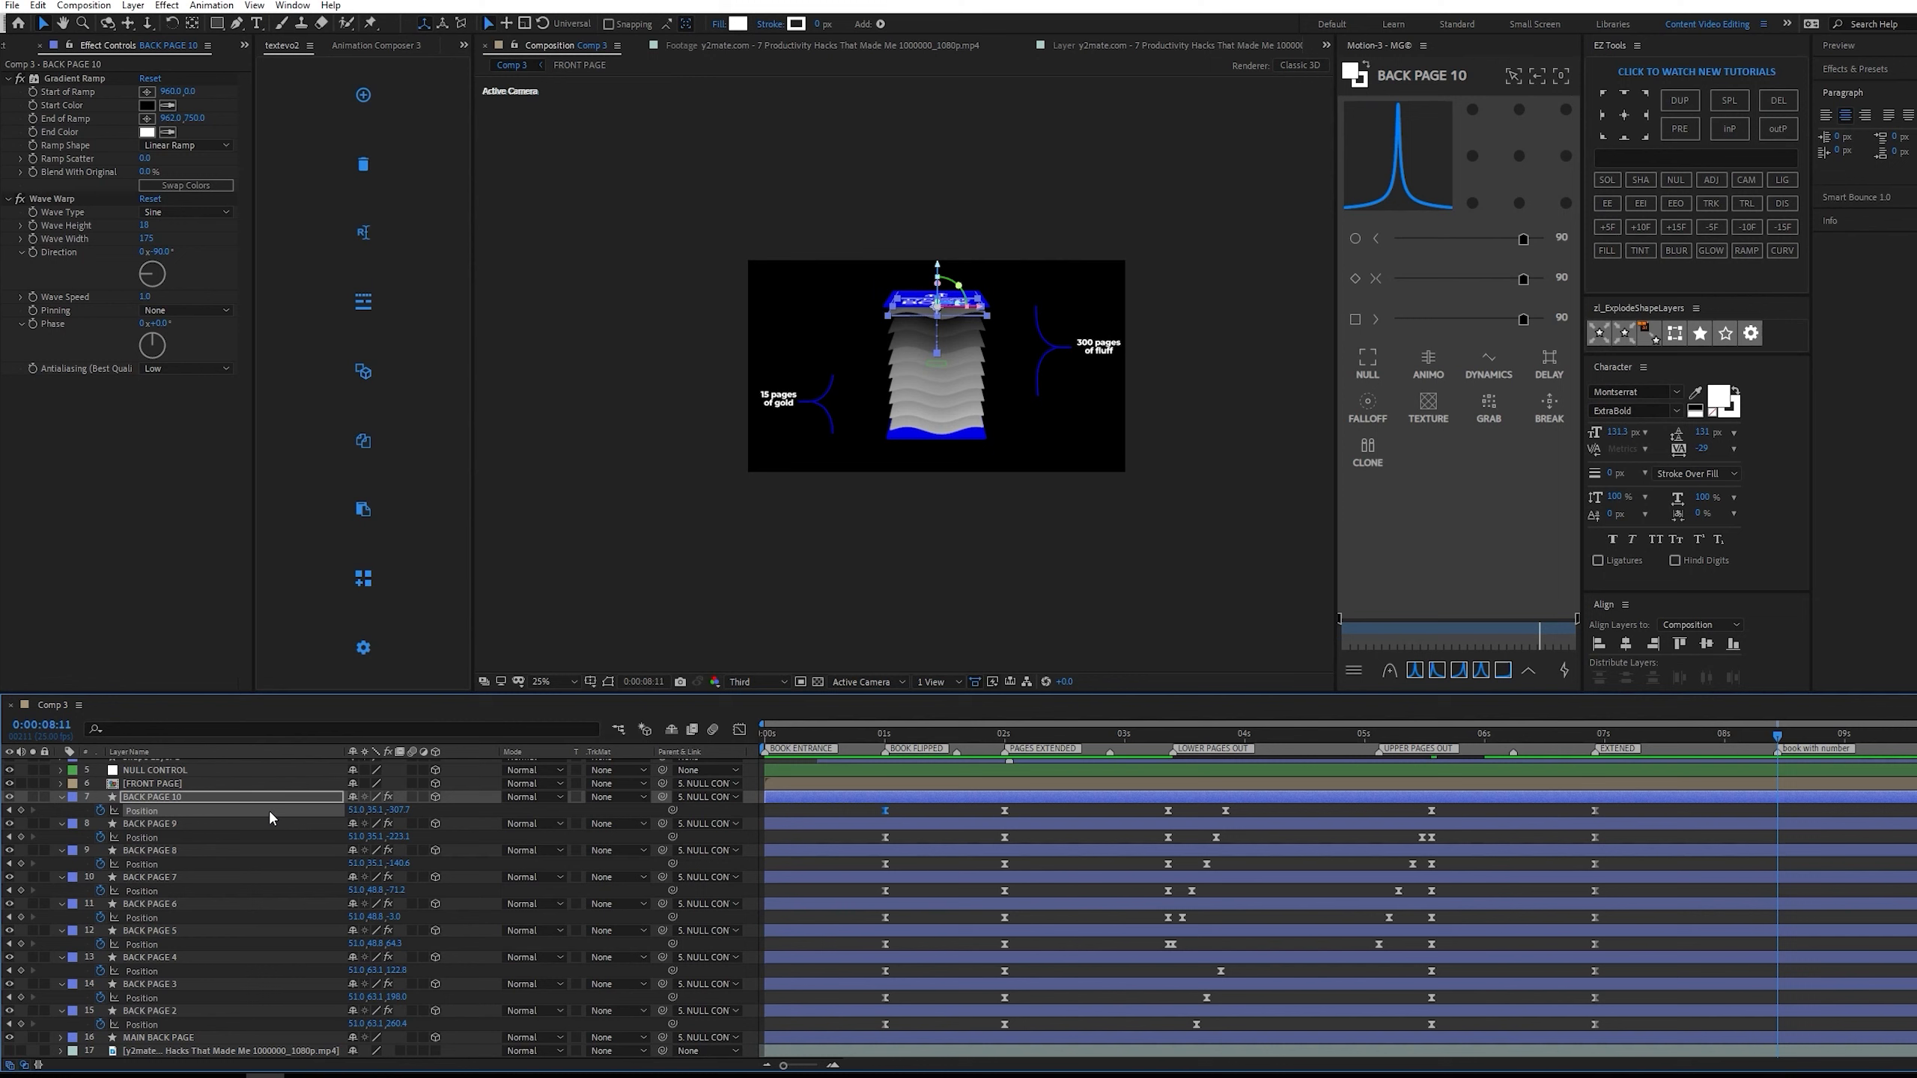
Copy the BOOK FLIPPED position keyframes of BACK PAGE 10 and BACK PAGE 9 to 0:00:08:11 on their own layers.
drag(867, 805, 928, 822)
key(ctrl+c)
key(ctrl+v)
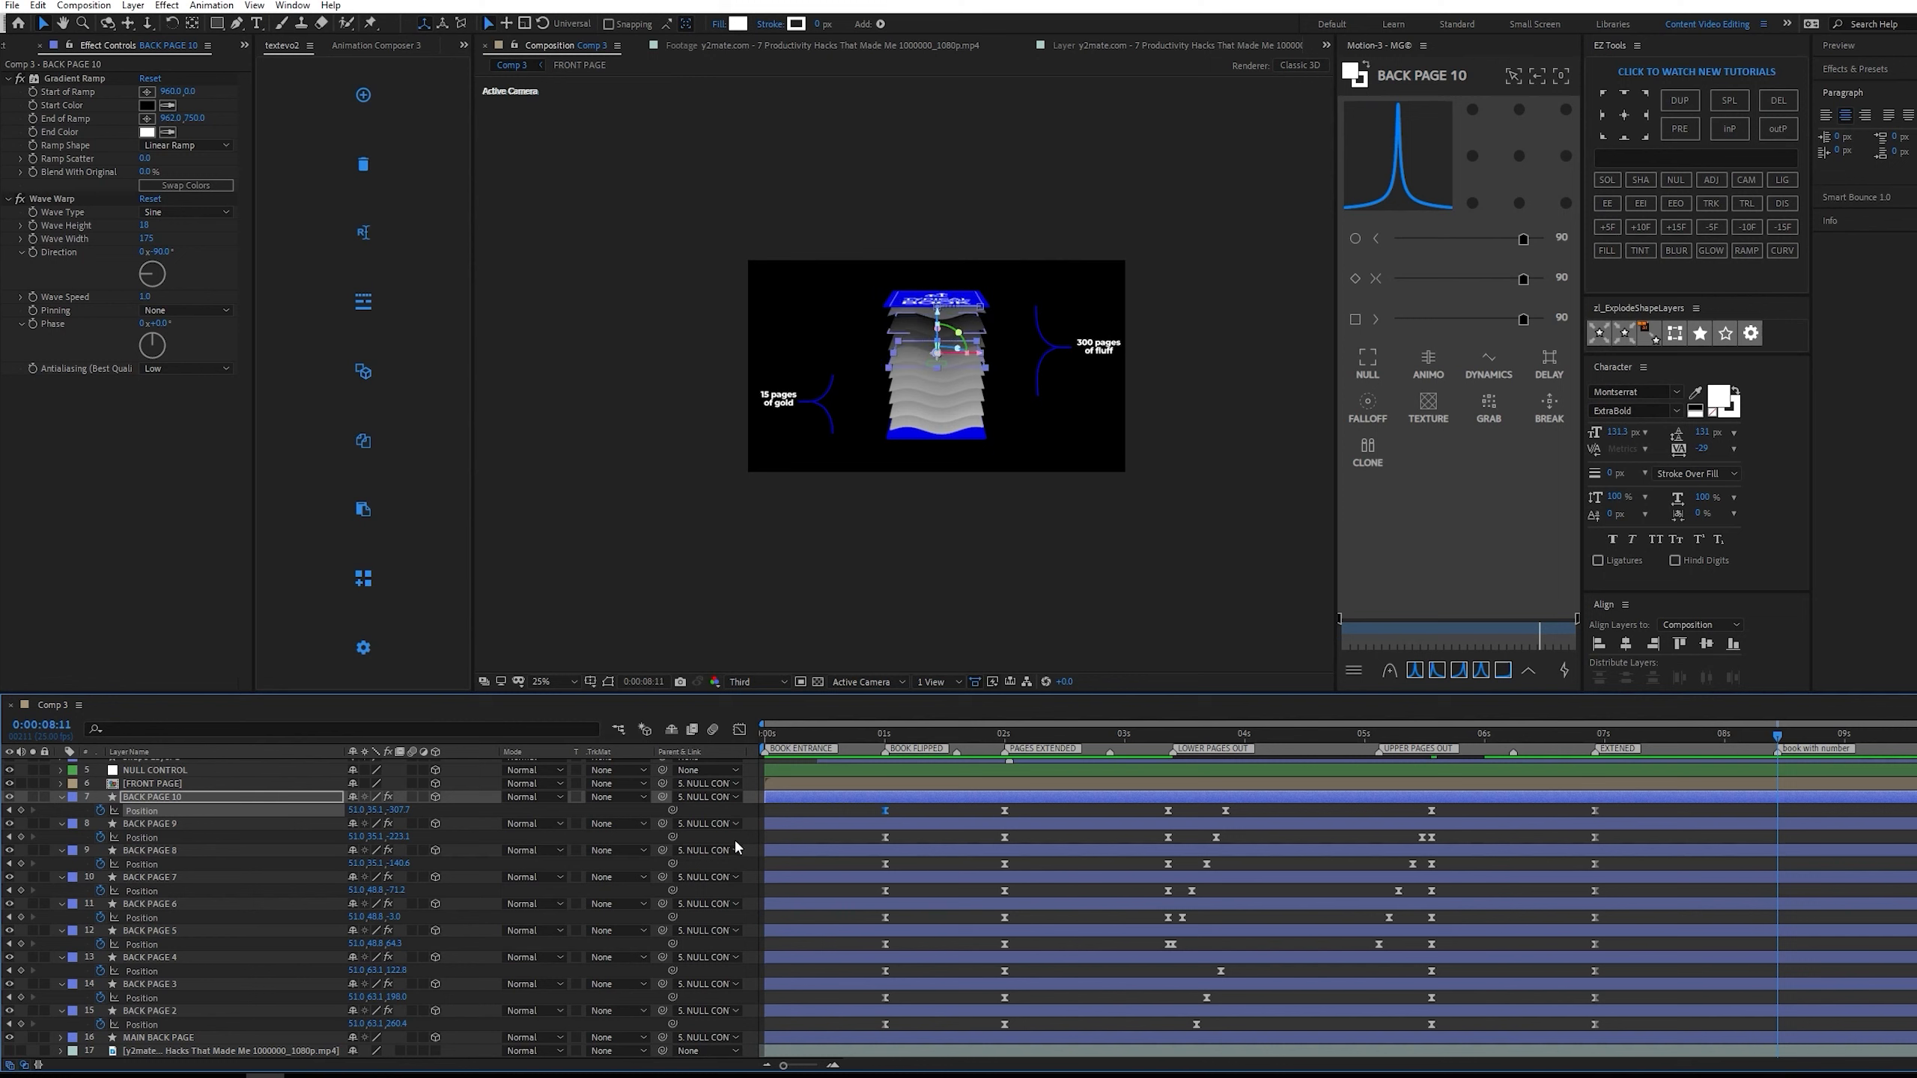
click(856, 825)
key(ctrl+v)
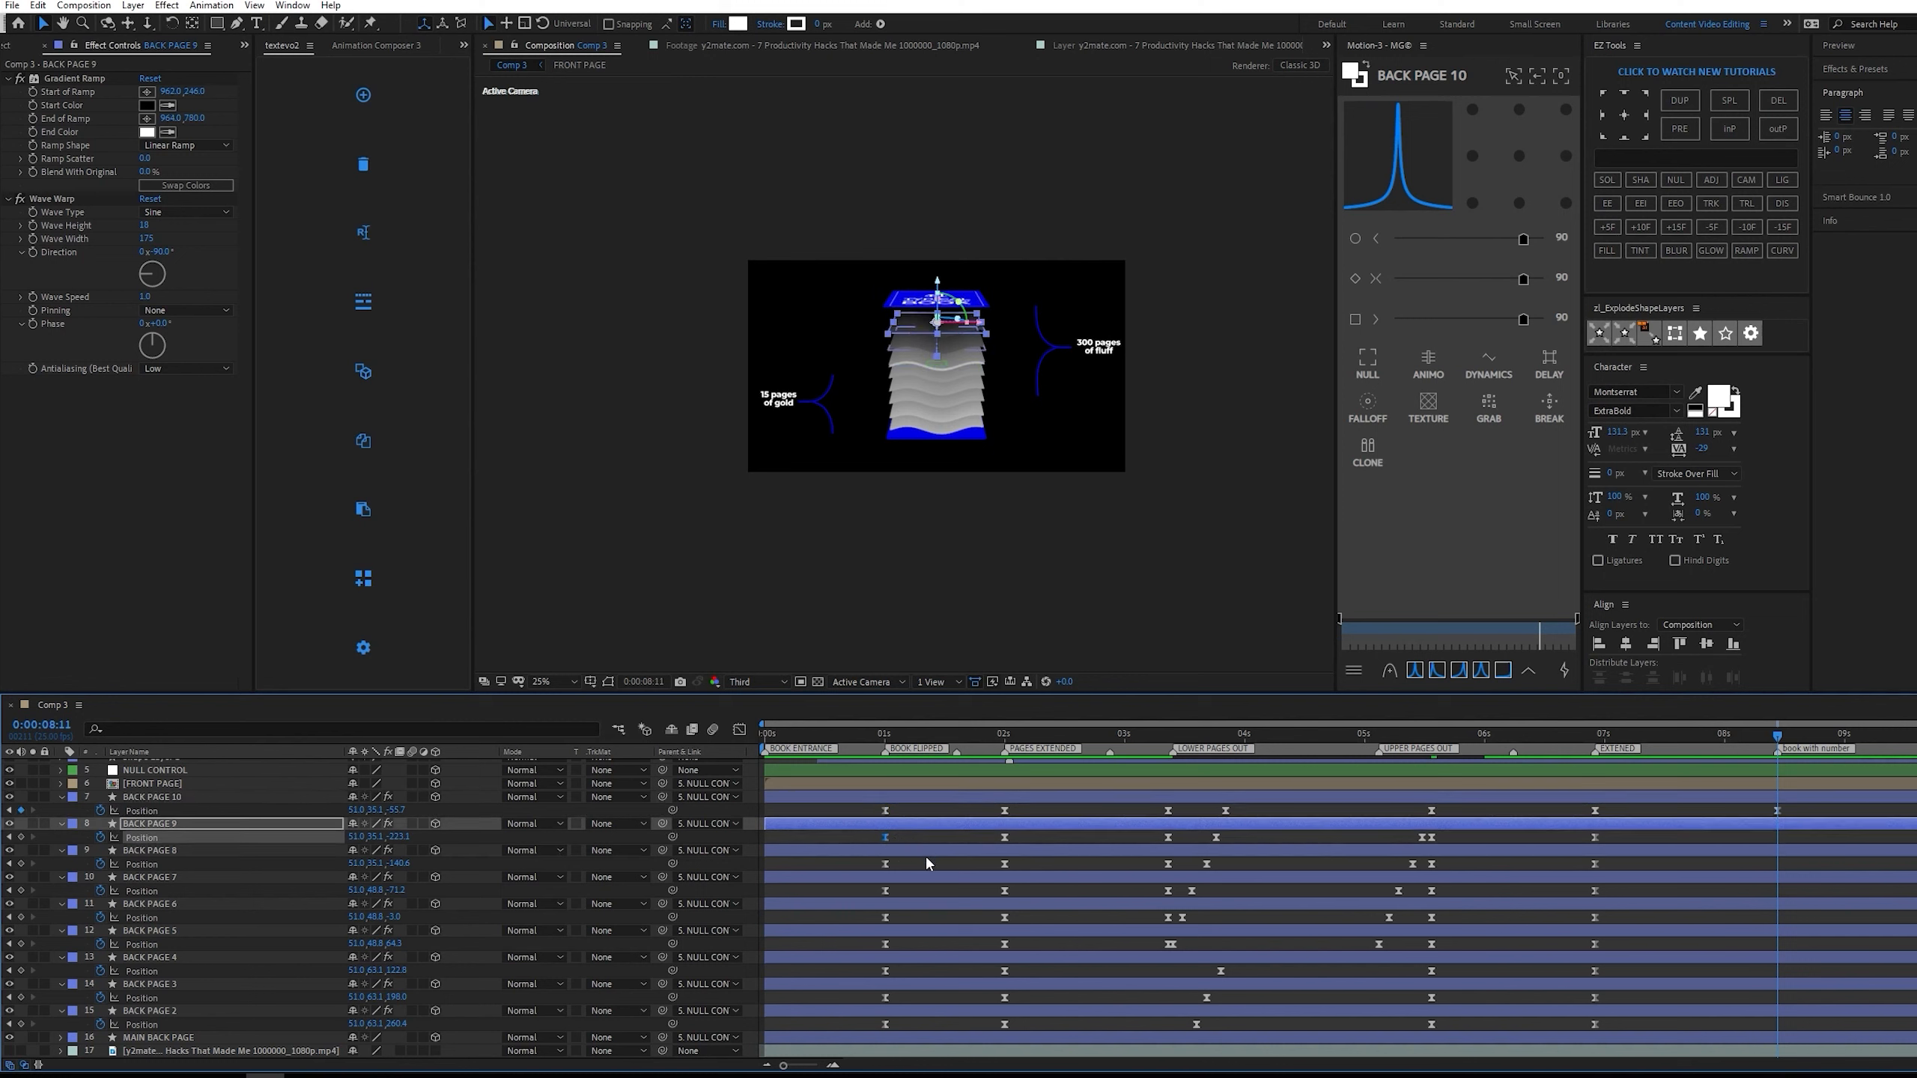
Copy the BOOK FLIPPED position keyframes of BACK PAGE 8, 7 and 6 to 0:00:08:11 on their own layers.
click(862, 853)
key(ctrl+v)
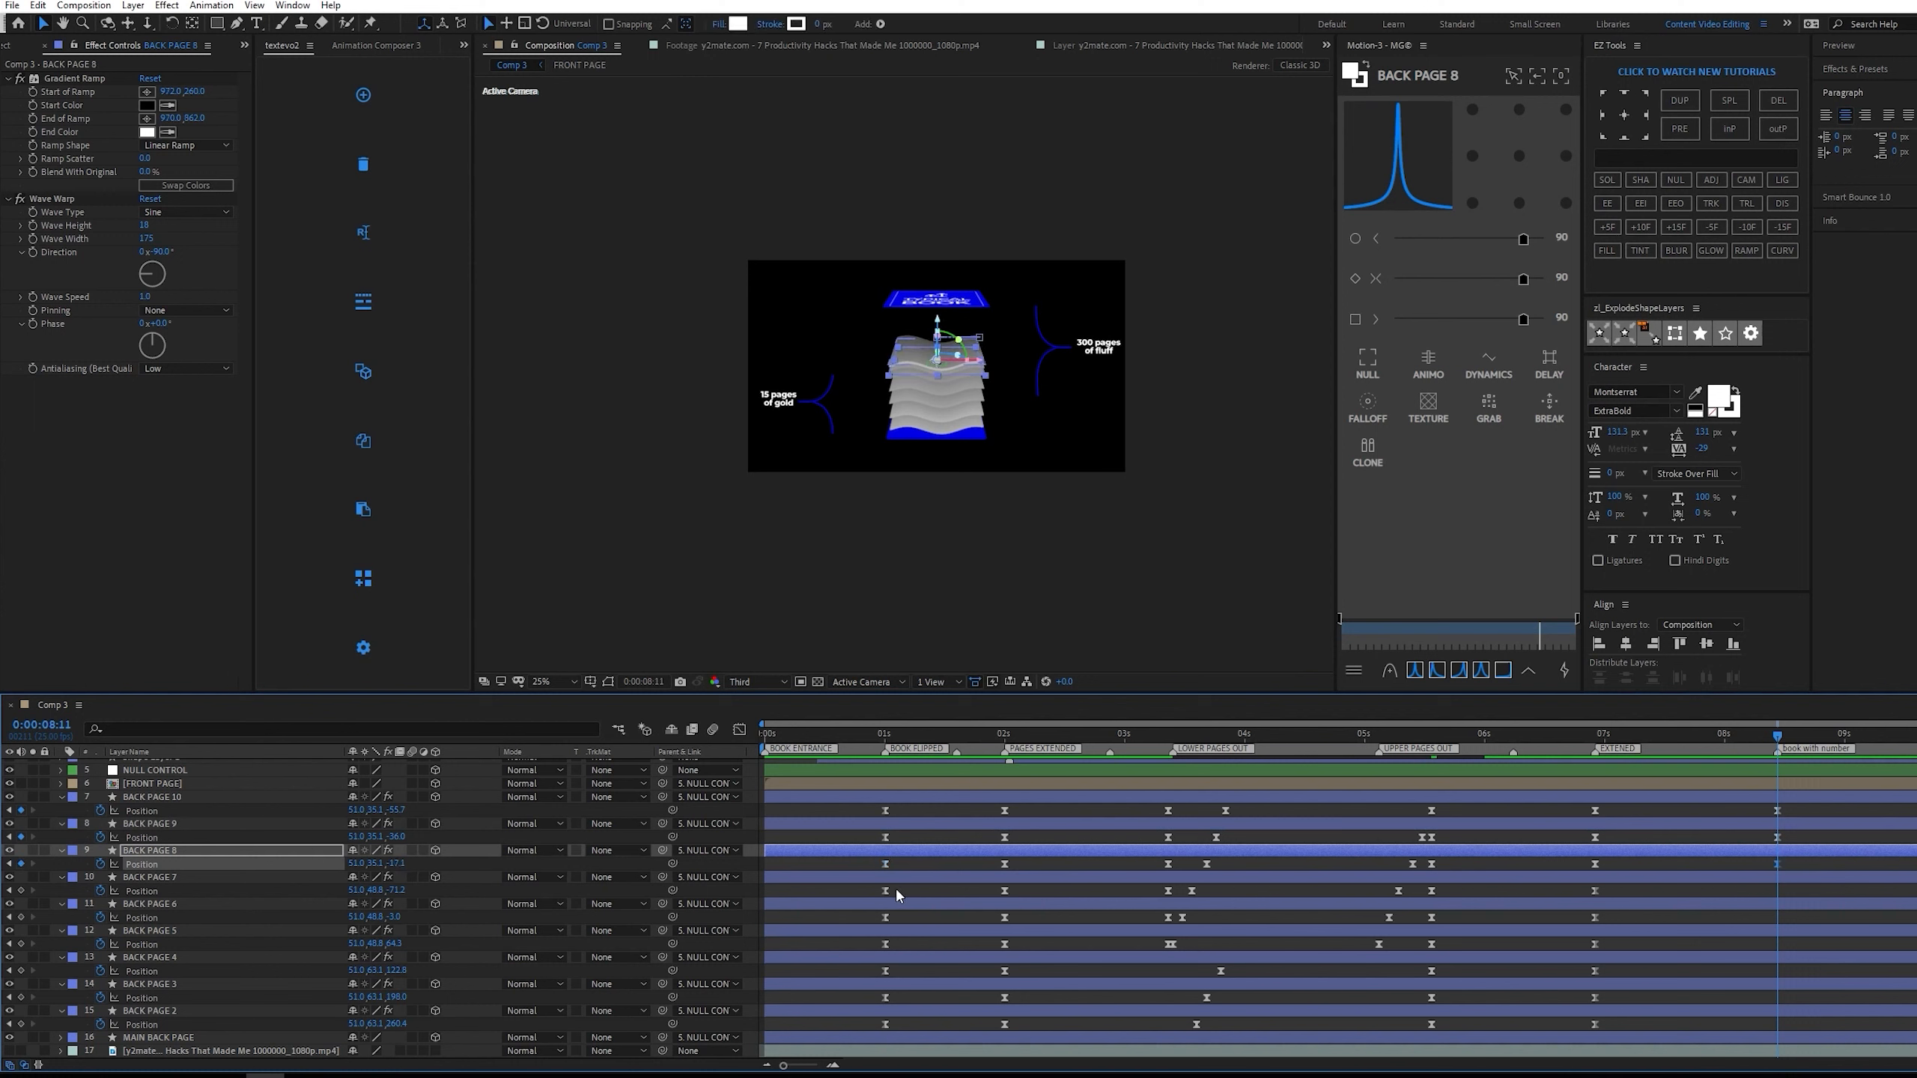
click(886, 892)
key(ctrl+v)
click(915, 904)
key(ctrl+v)
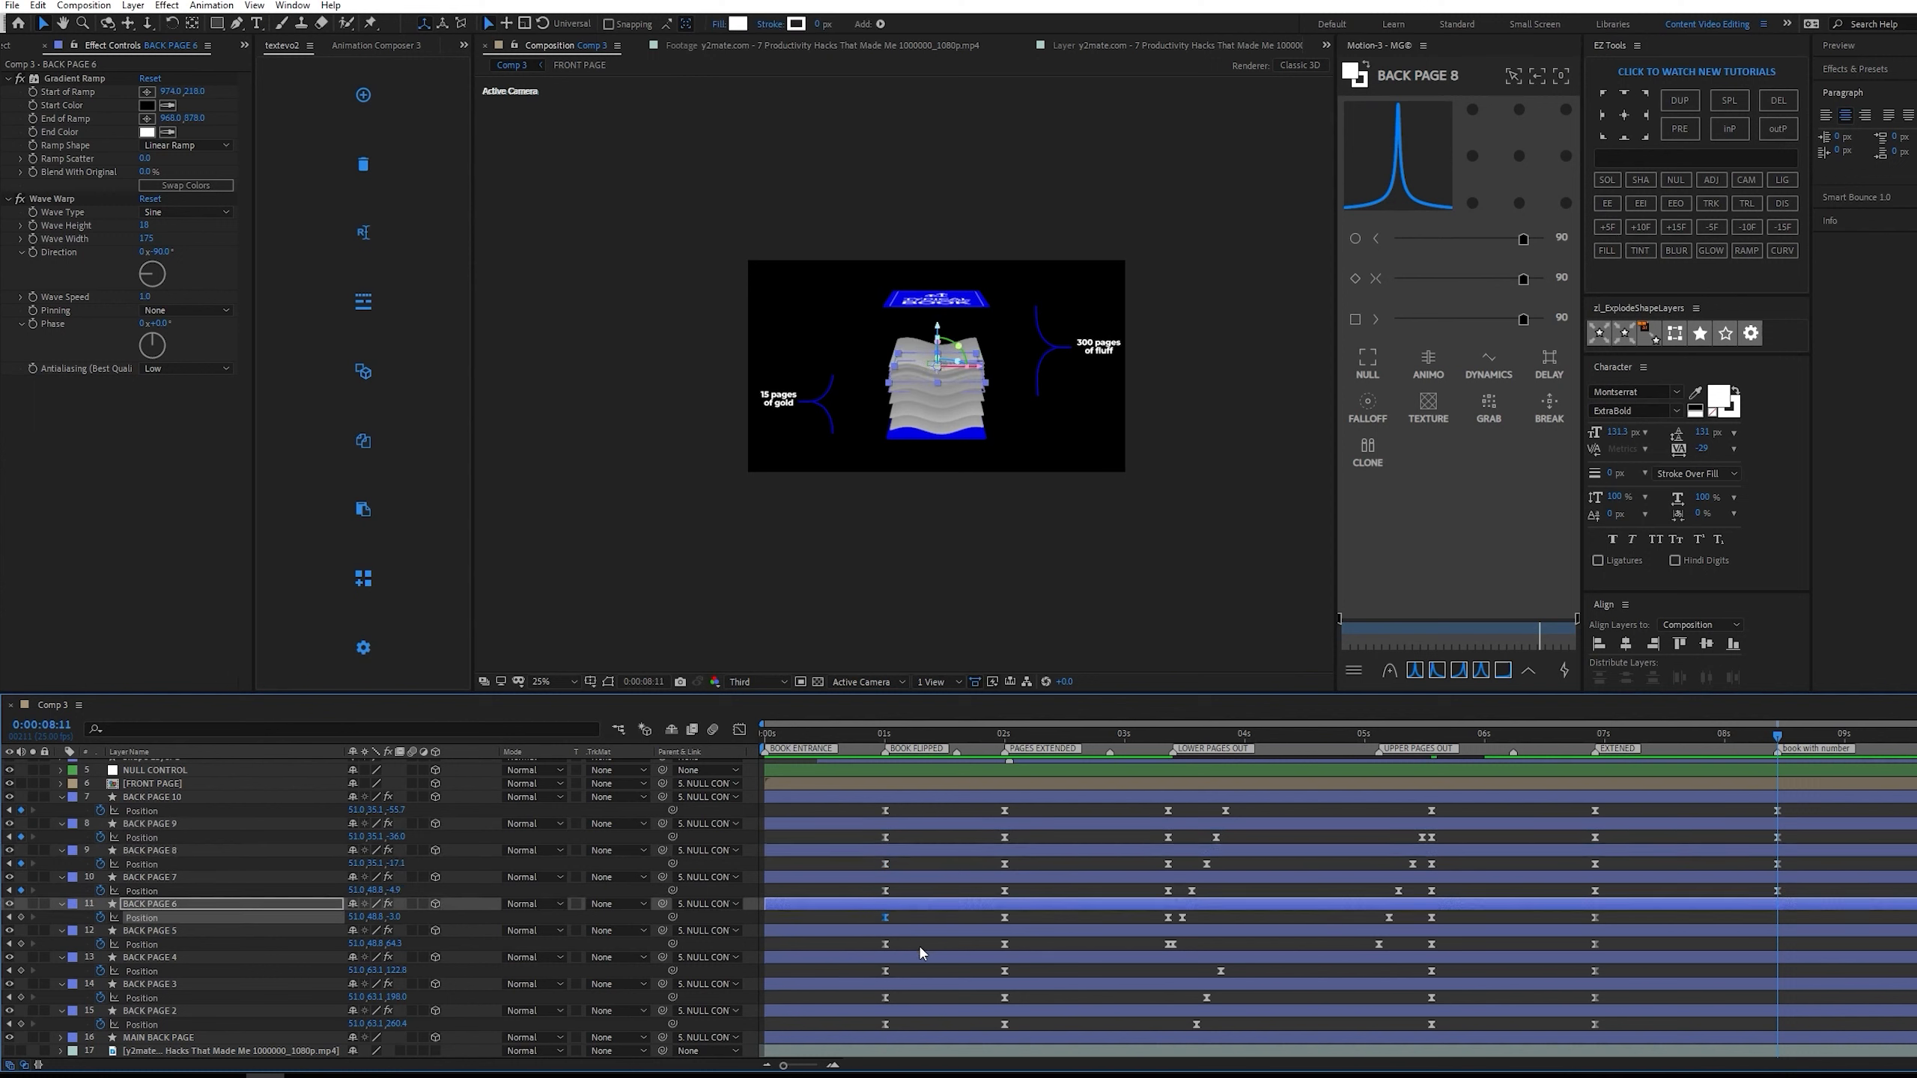
Copy the BOOK FLIPPED position keyframes of BACK PAGE 5, 4, 3 and 2 to 0:00:08:11 on their own layers.
drag(921, 945, 870, 1020)
key(ctrl+v)
click(883, 970)
key(ctrl+v)
key(ctrl+v)
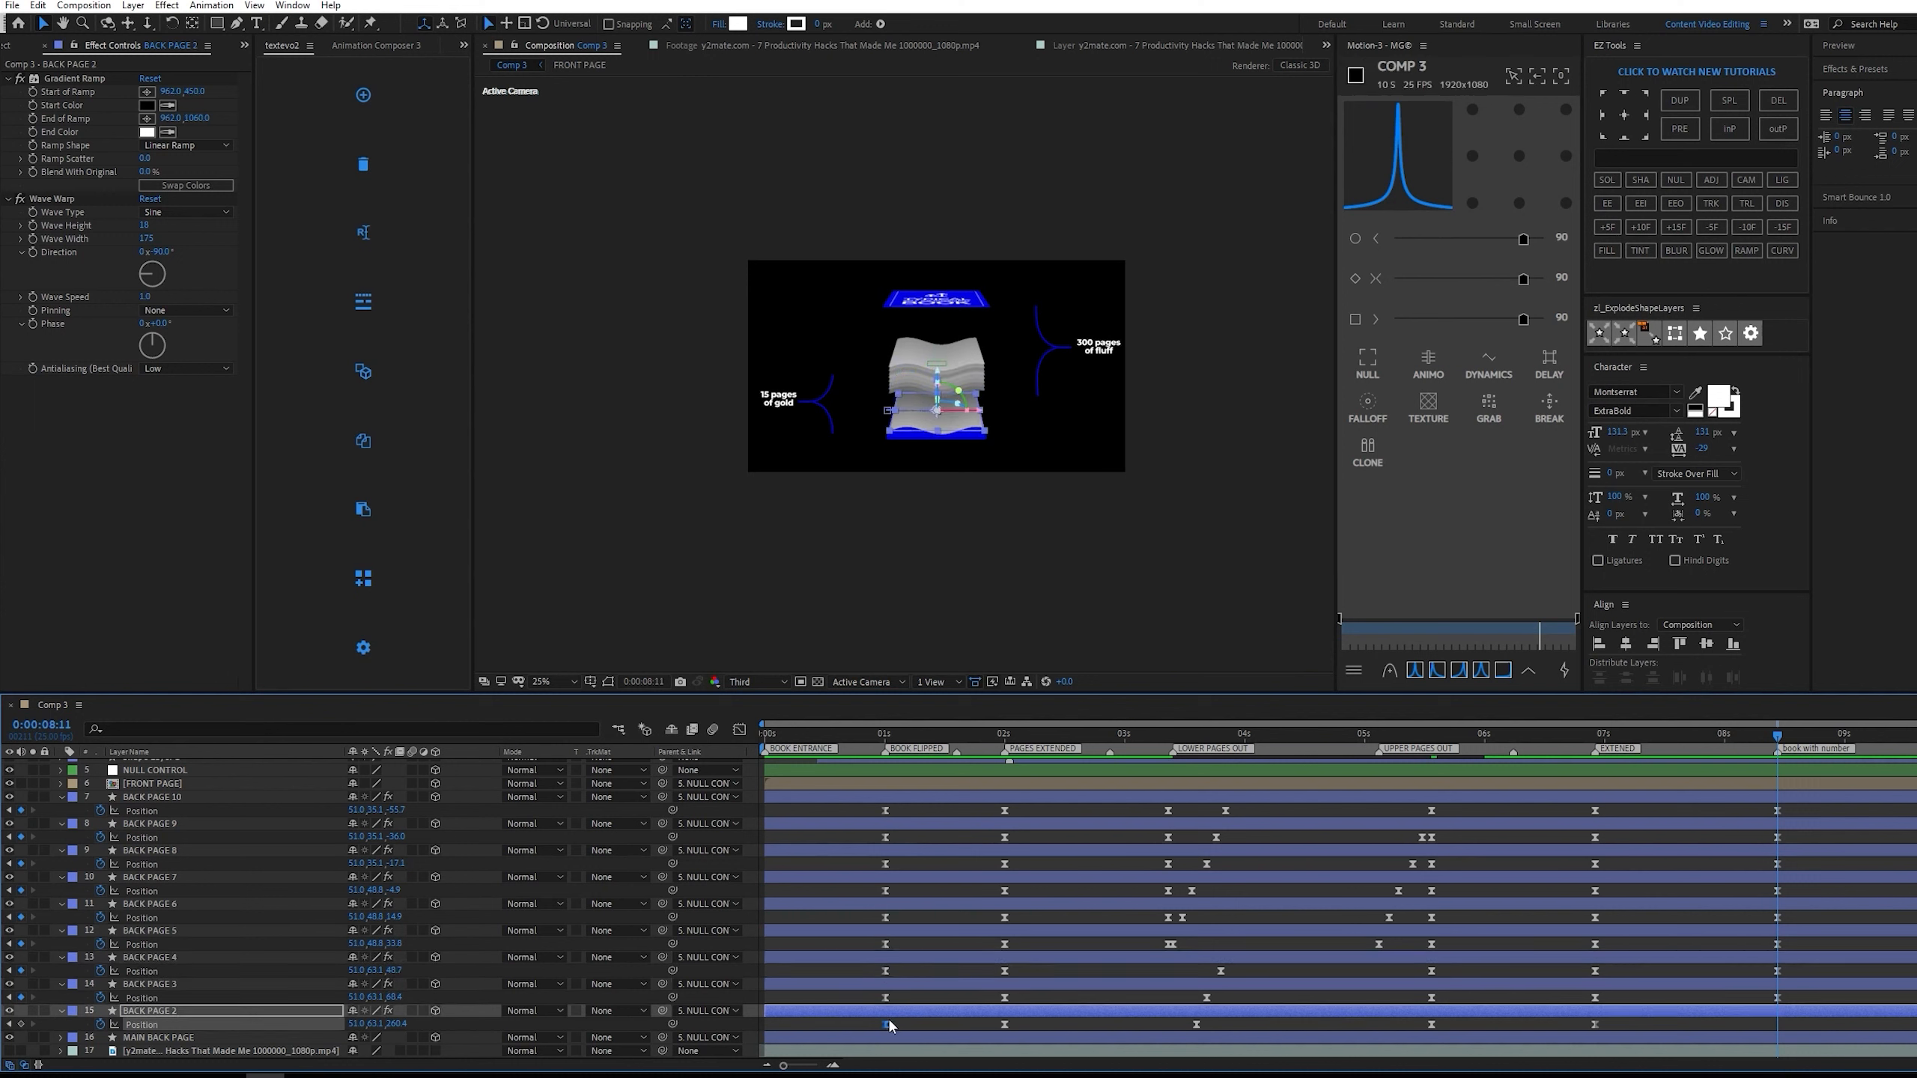
key(ctrl+v)
Add position keyframes to FRONT PAGE and MAIN BACK PAGE and place them at the EXTENDED marker, 0:00:06:23.
click(1648, 786)
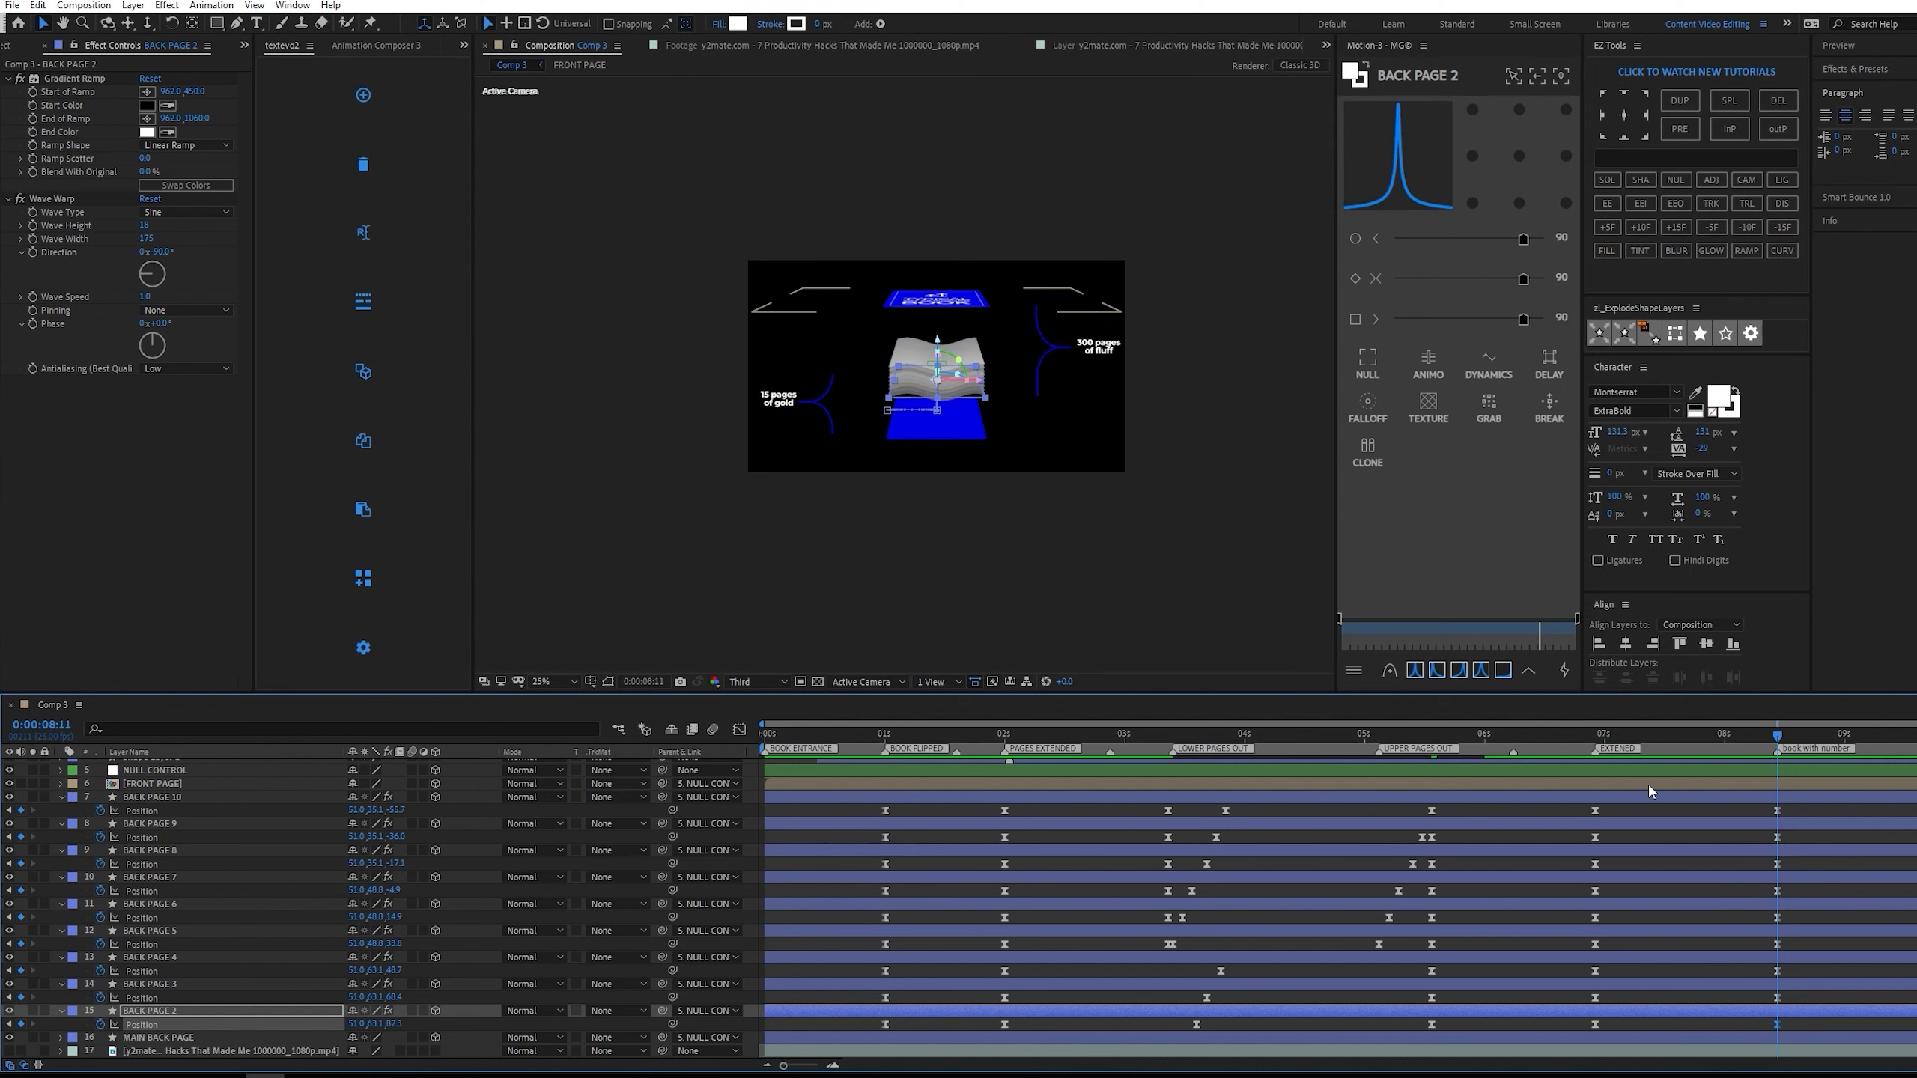
ctrl+click(262, 1040)
key(p)
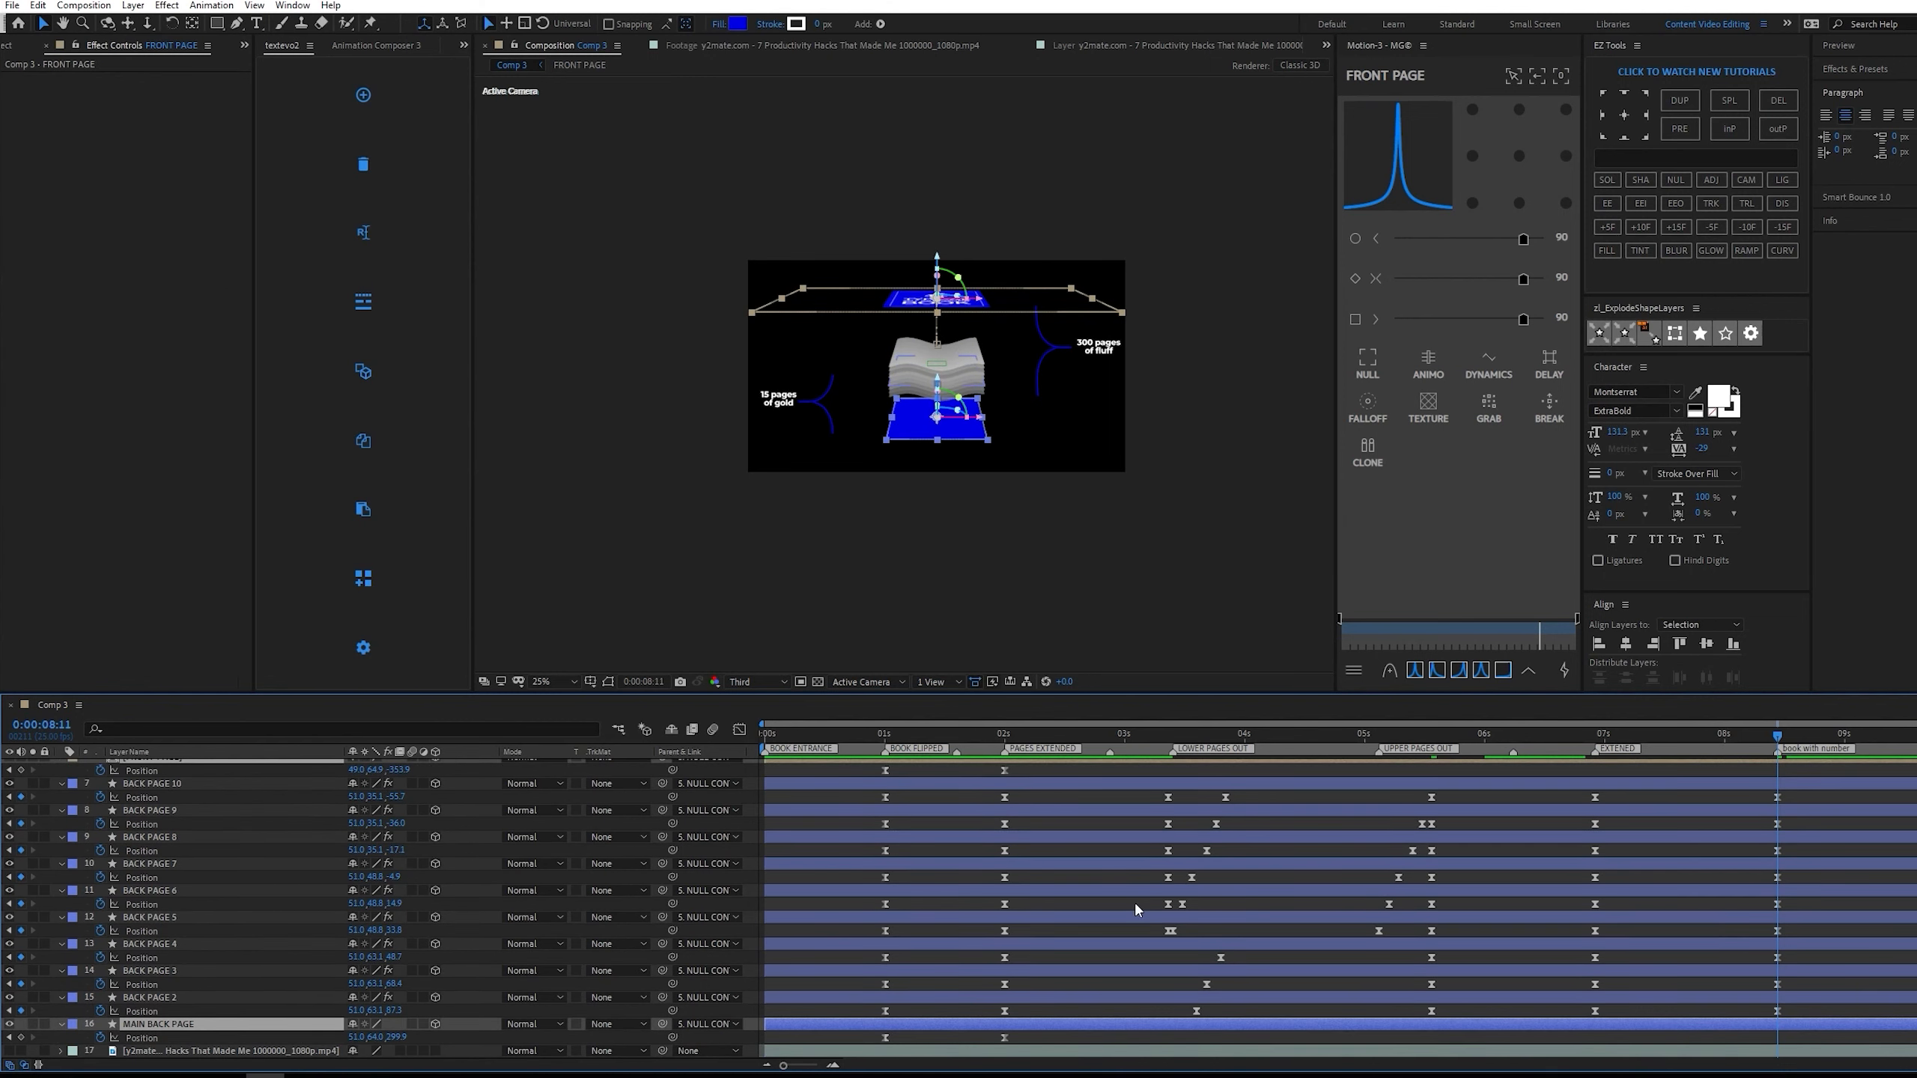
scroll(94, 788, up, 2)
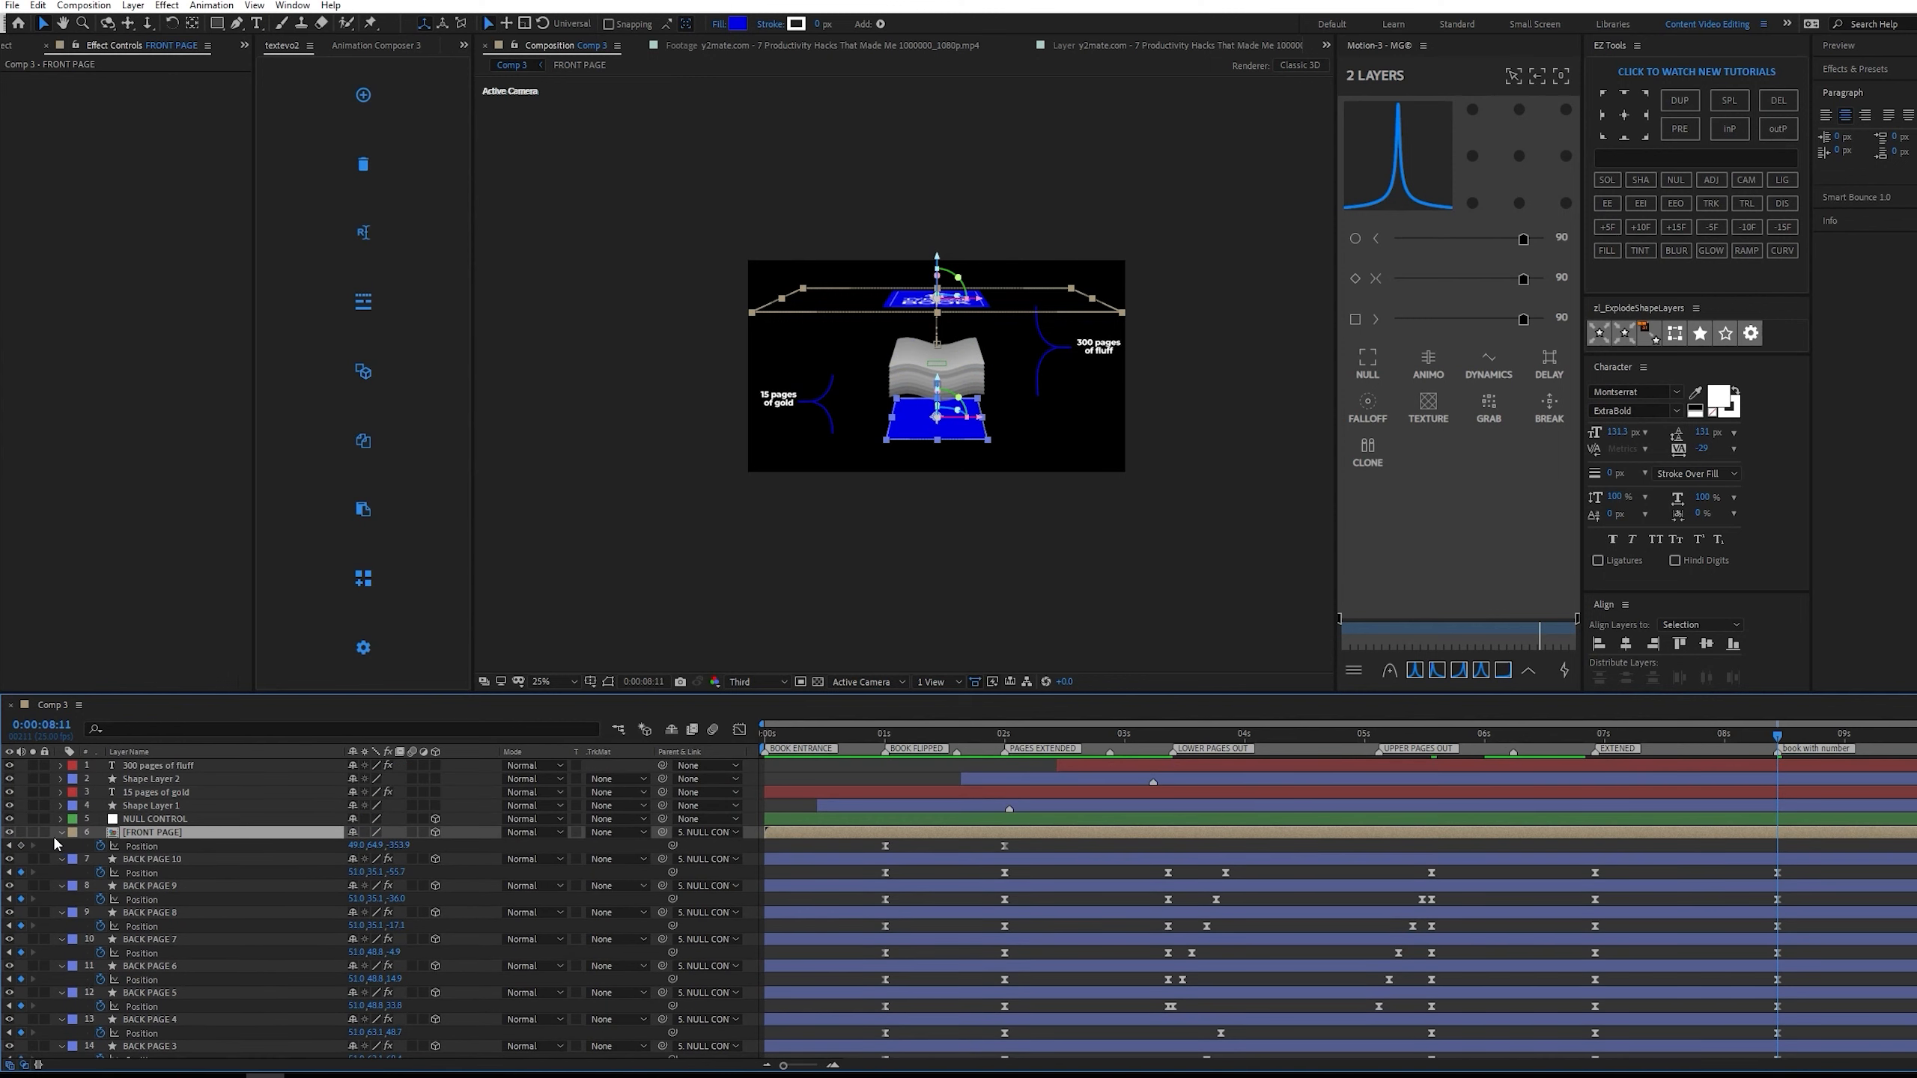
click(21, 846)
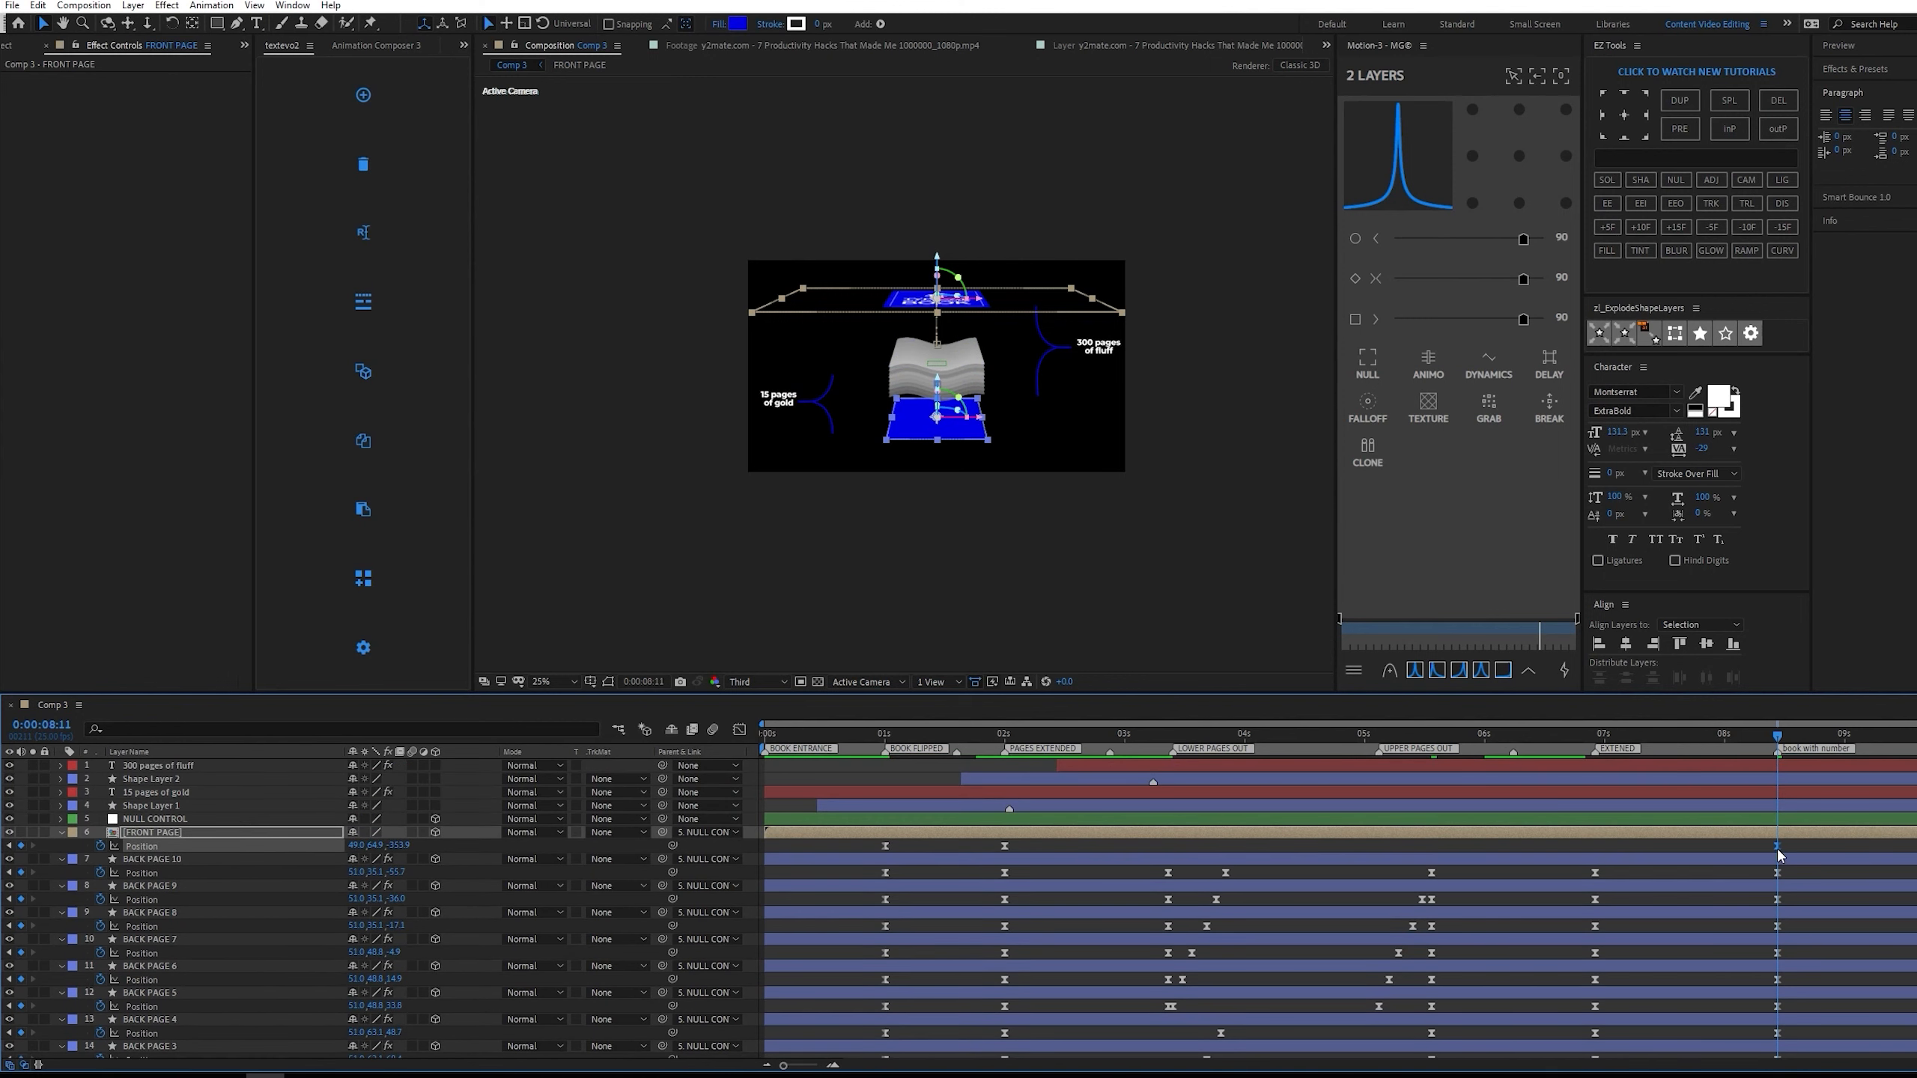
drag(1778, 846, 1589, 844)
Copy the BOOK FLIPPED position keyframes of FRONT PAGE and MAIN BACK PAGE to 0:00:08:11 on their own layers.
click(887, 846)
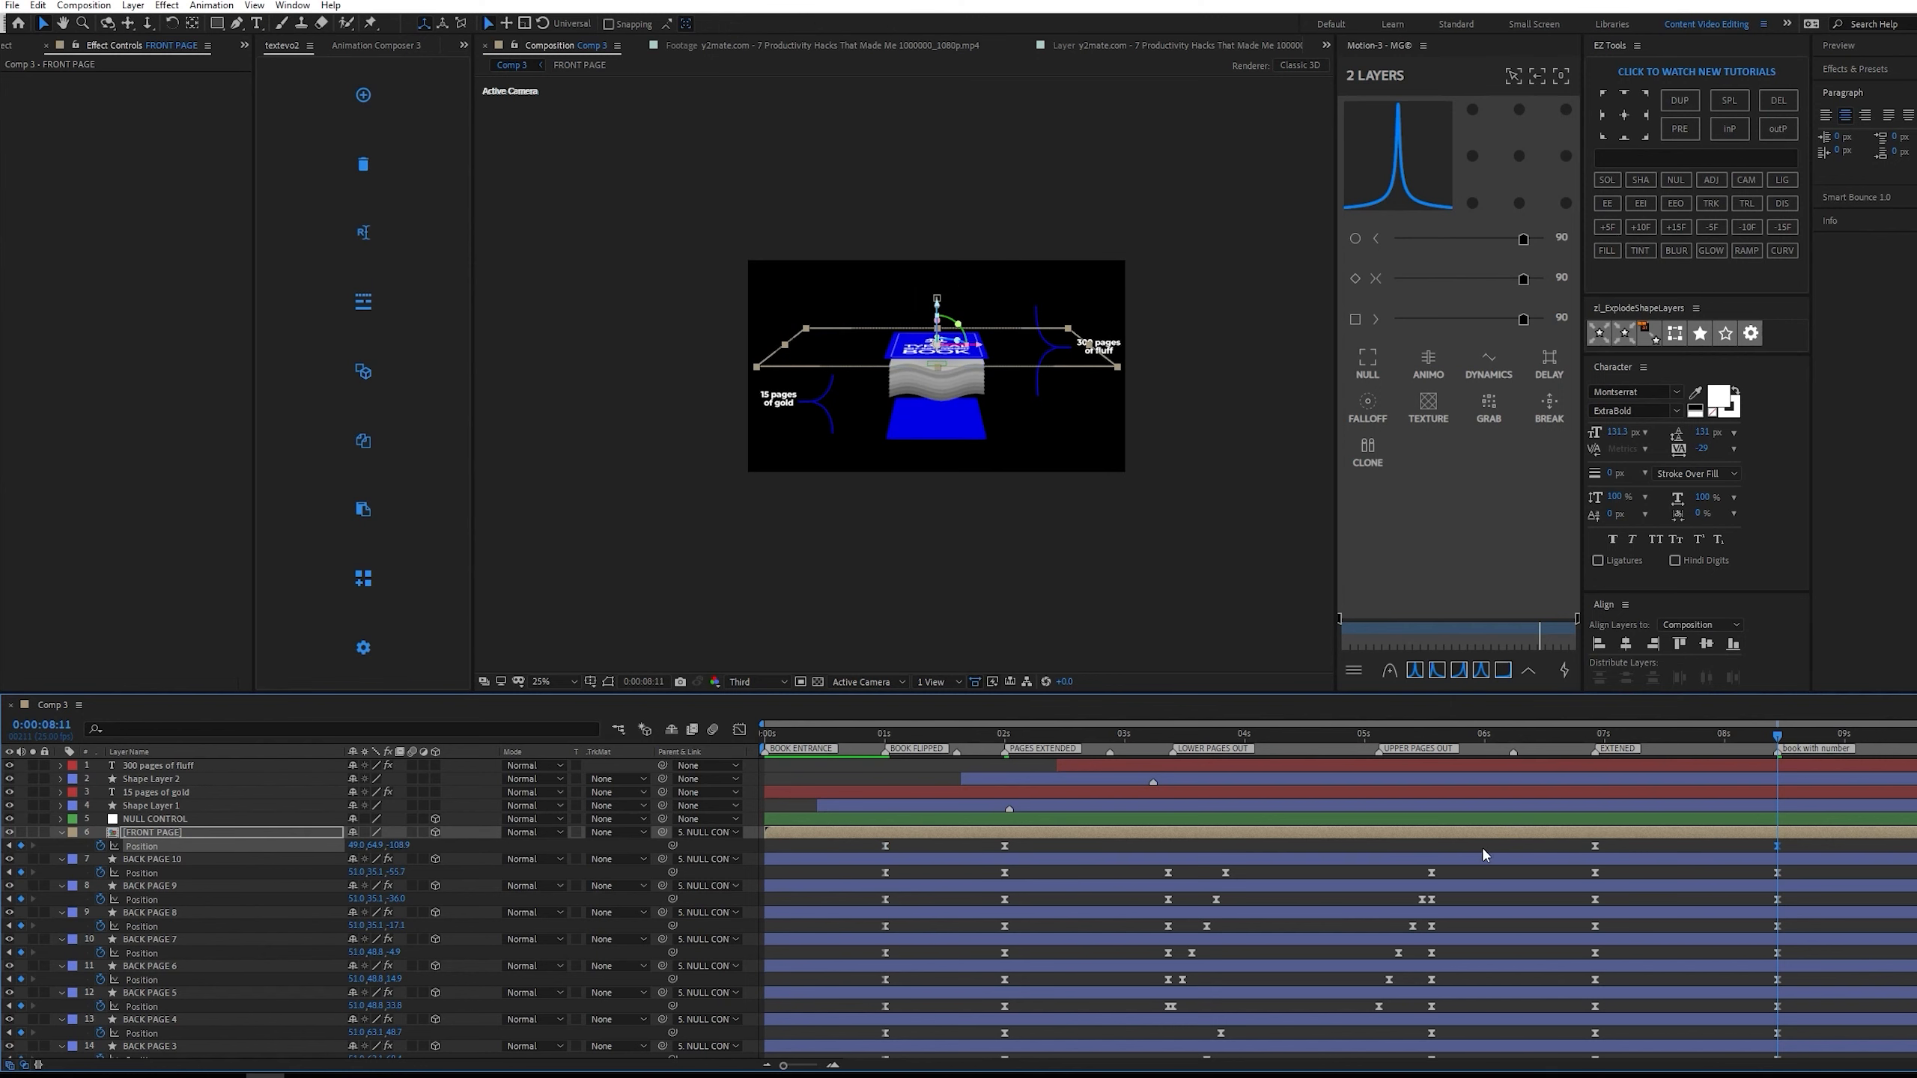
scroll(1570, 876, down, 2)
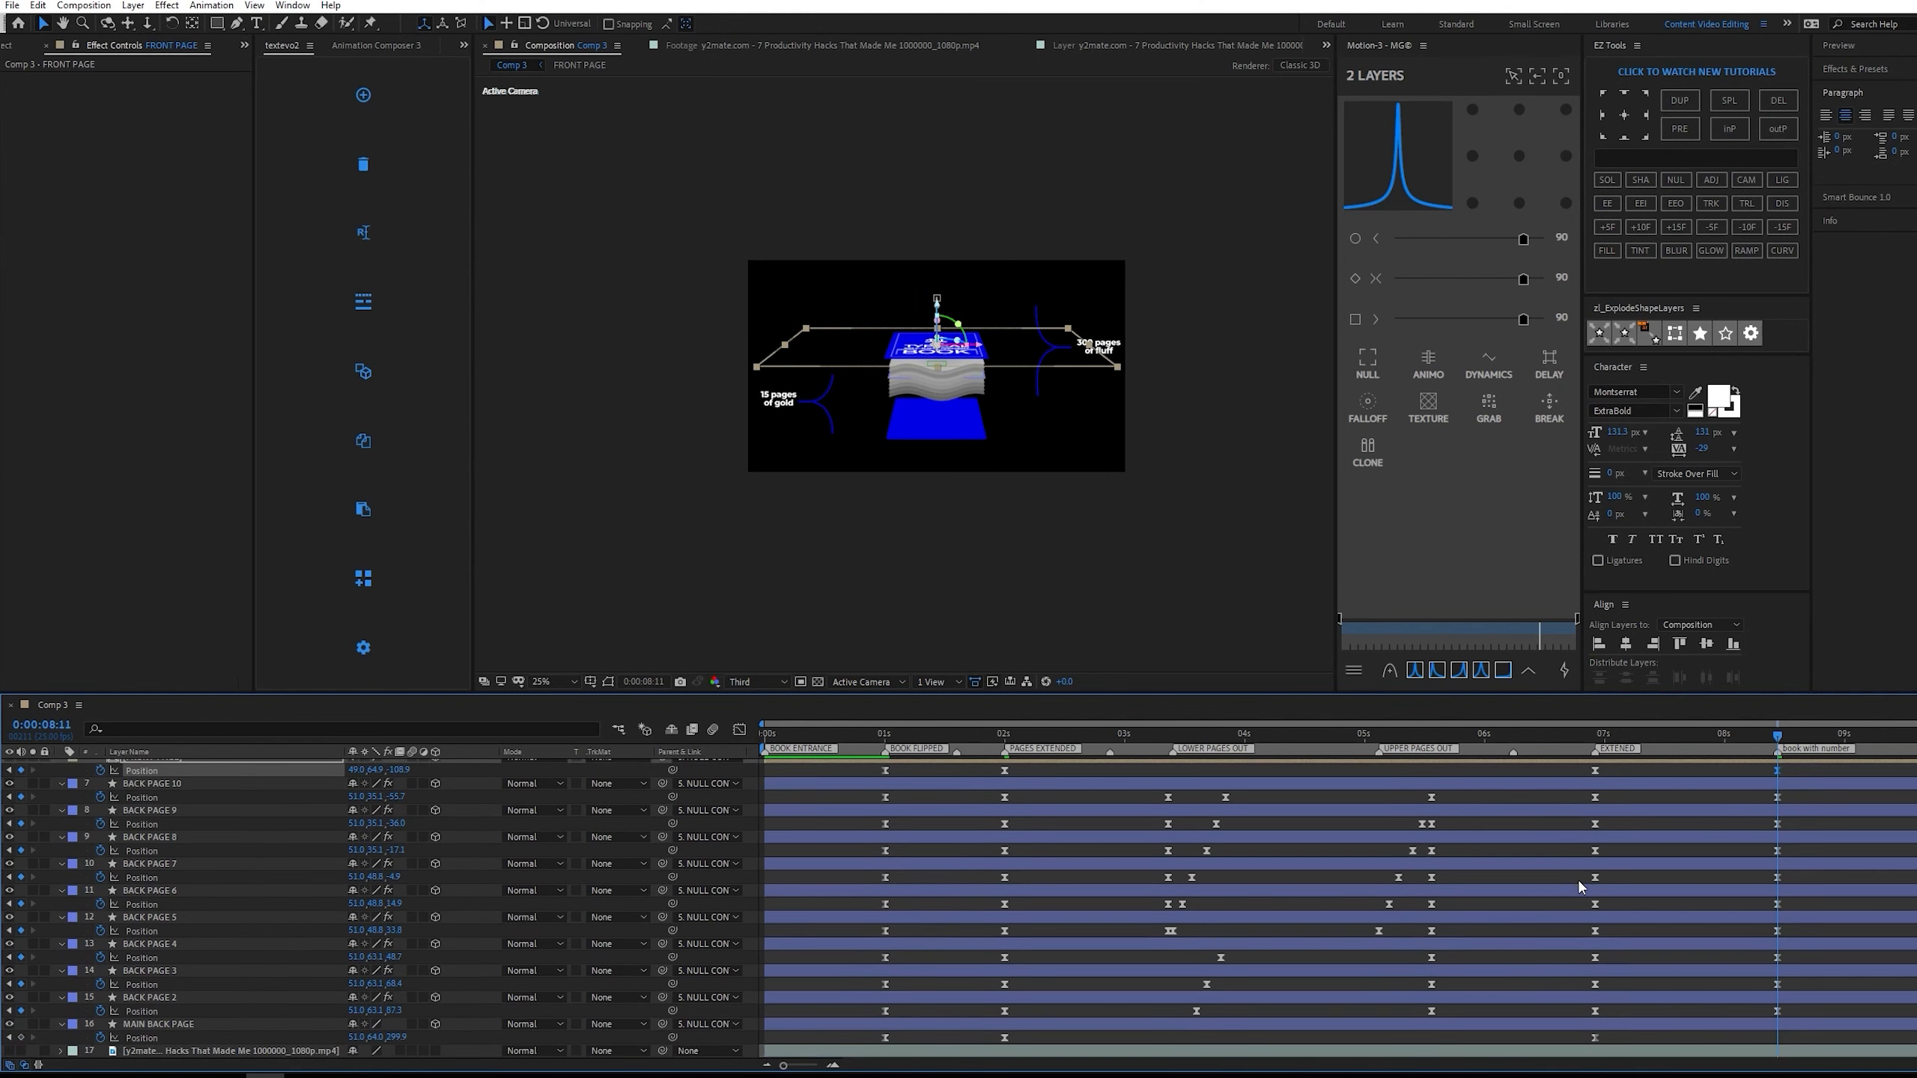
click(940, 1025)
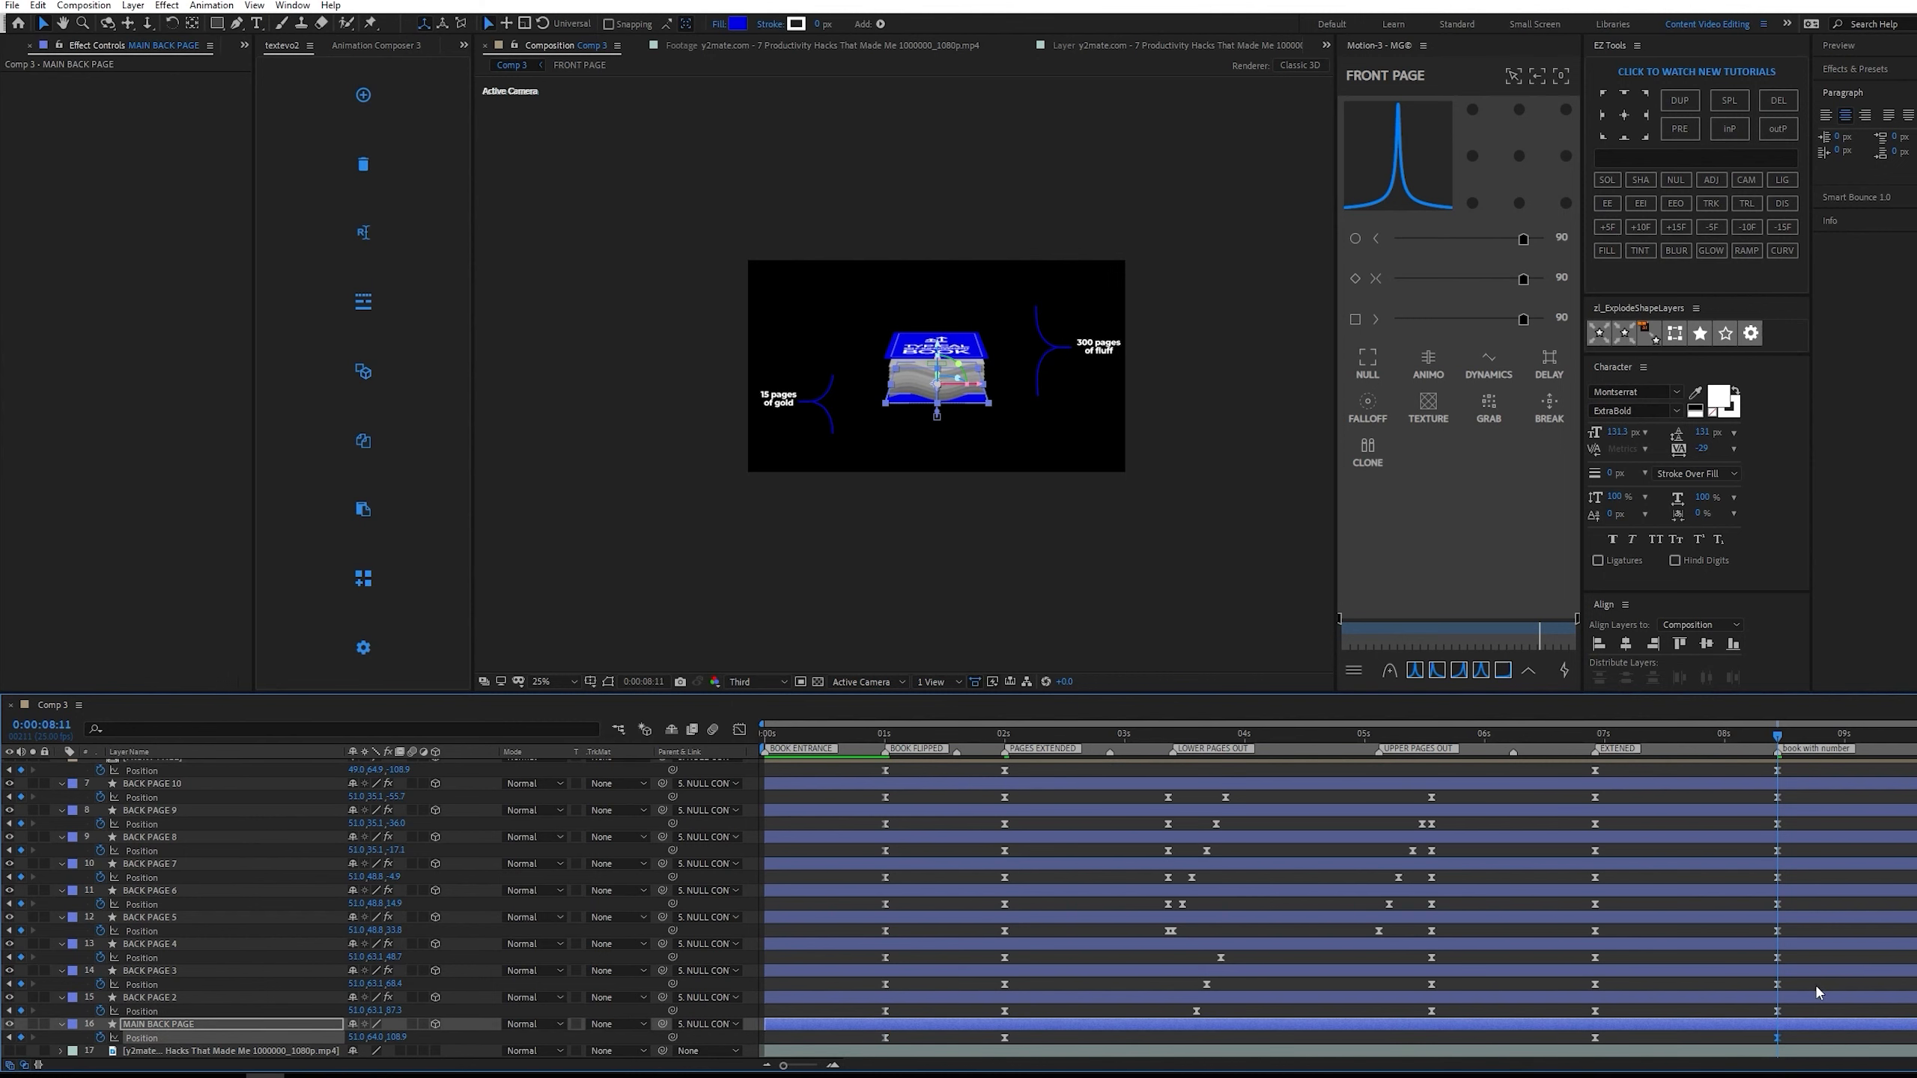
Select all page and cover position keyframes at 0:00:06:23 and 0:00:08:11 and set their Motion easing to 90.
click(1812, 1004)
key(period)
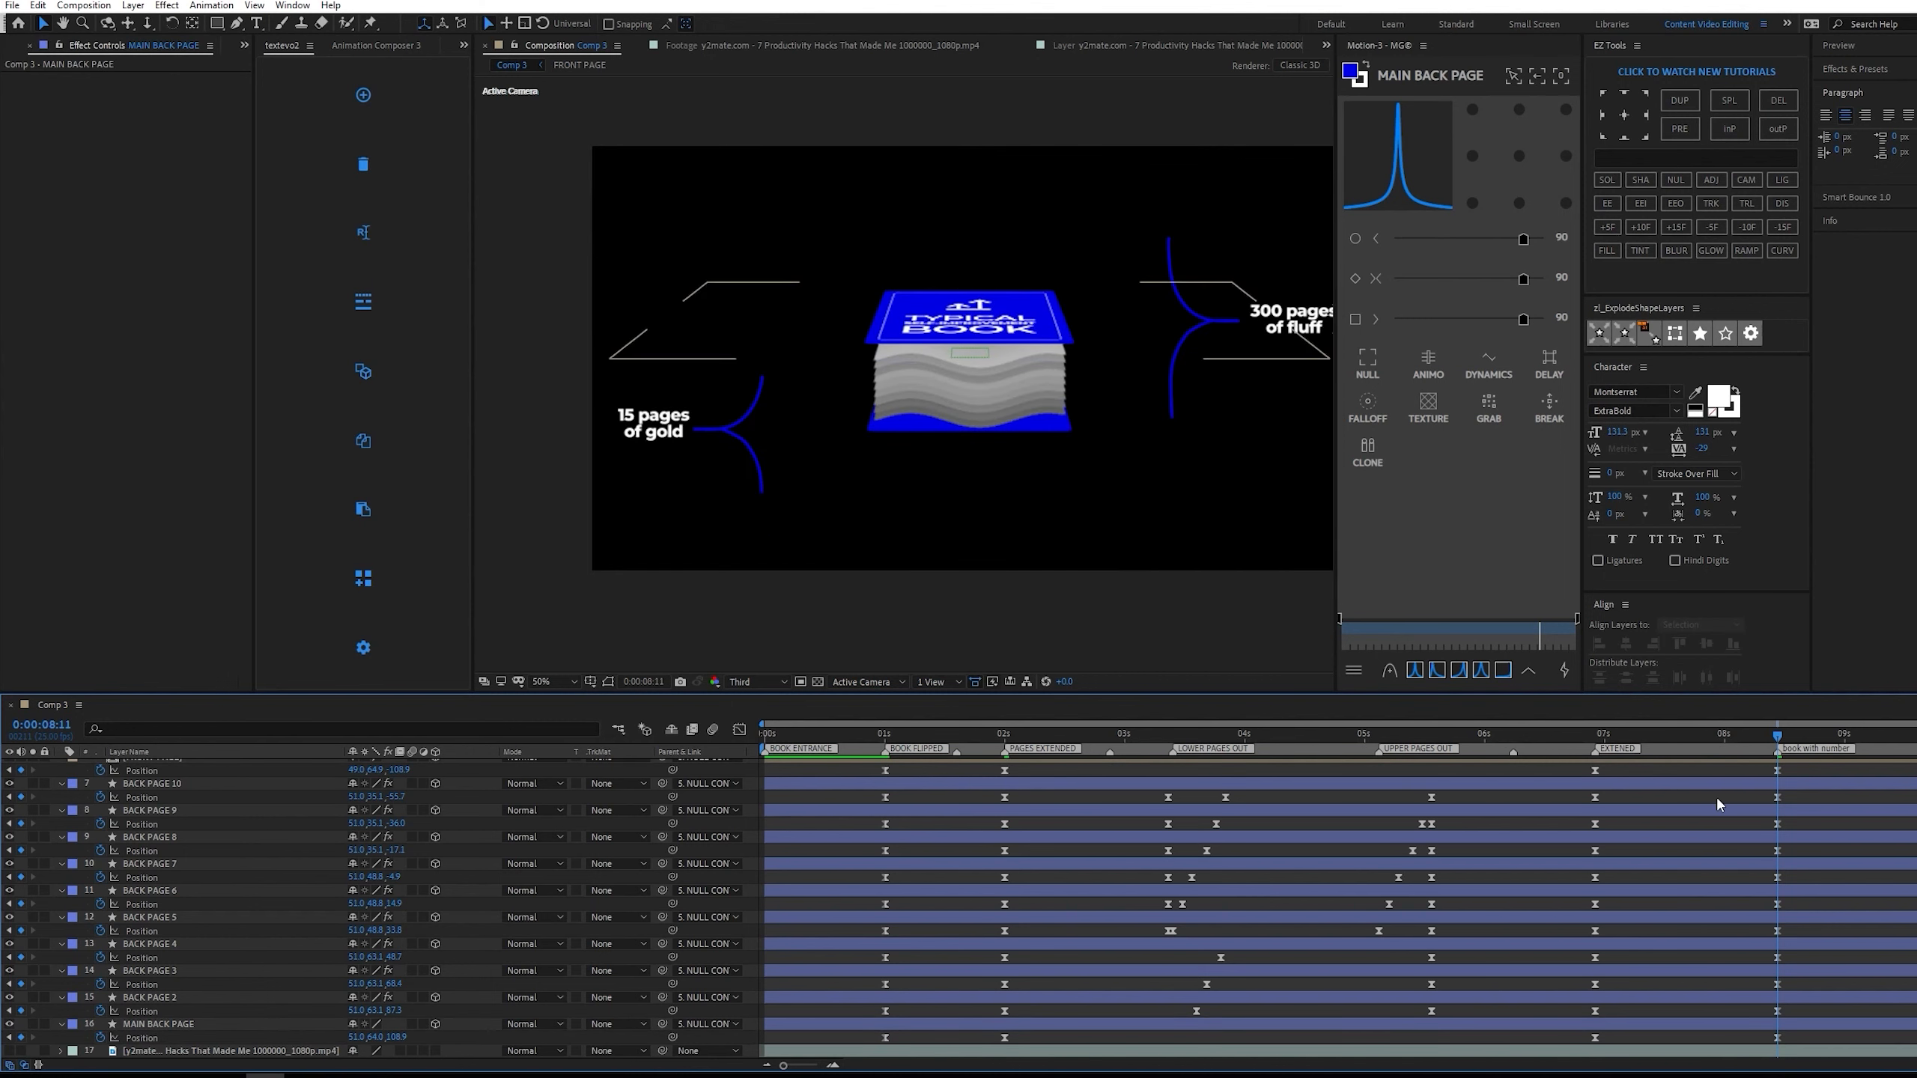
click(1595, 734)
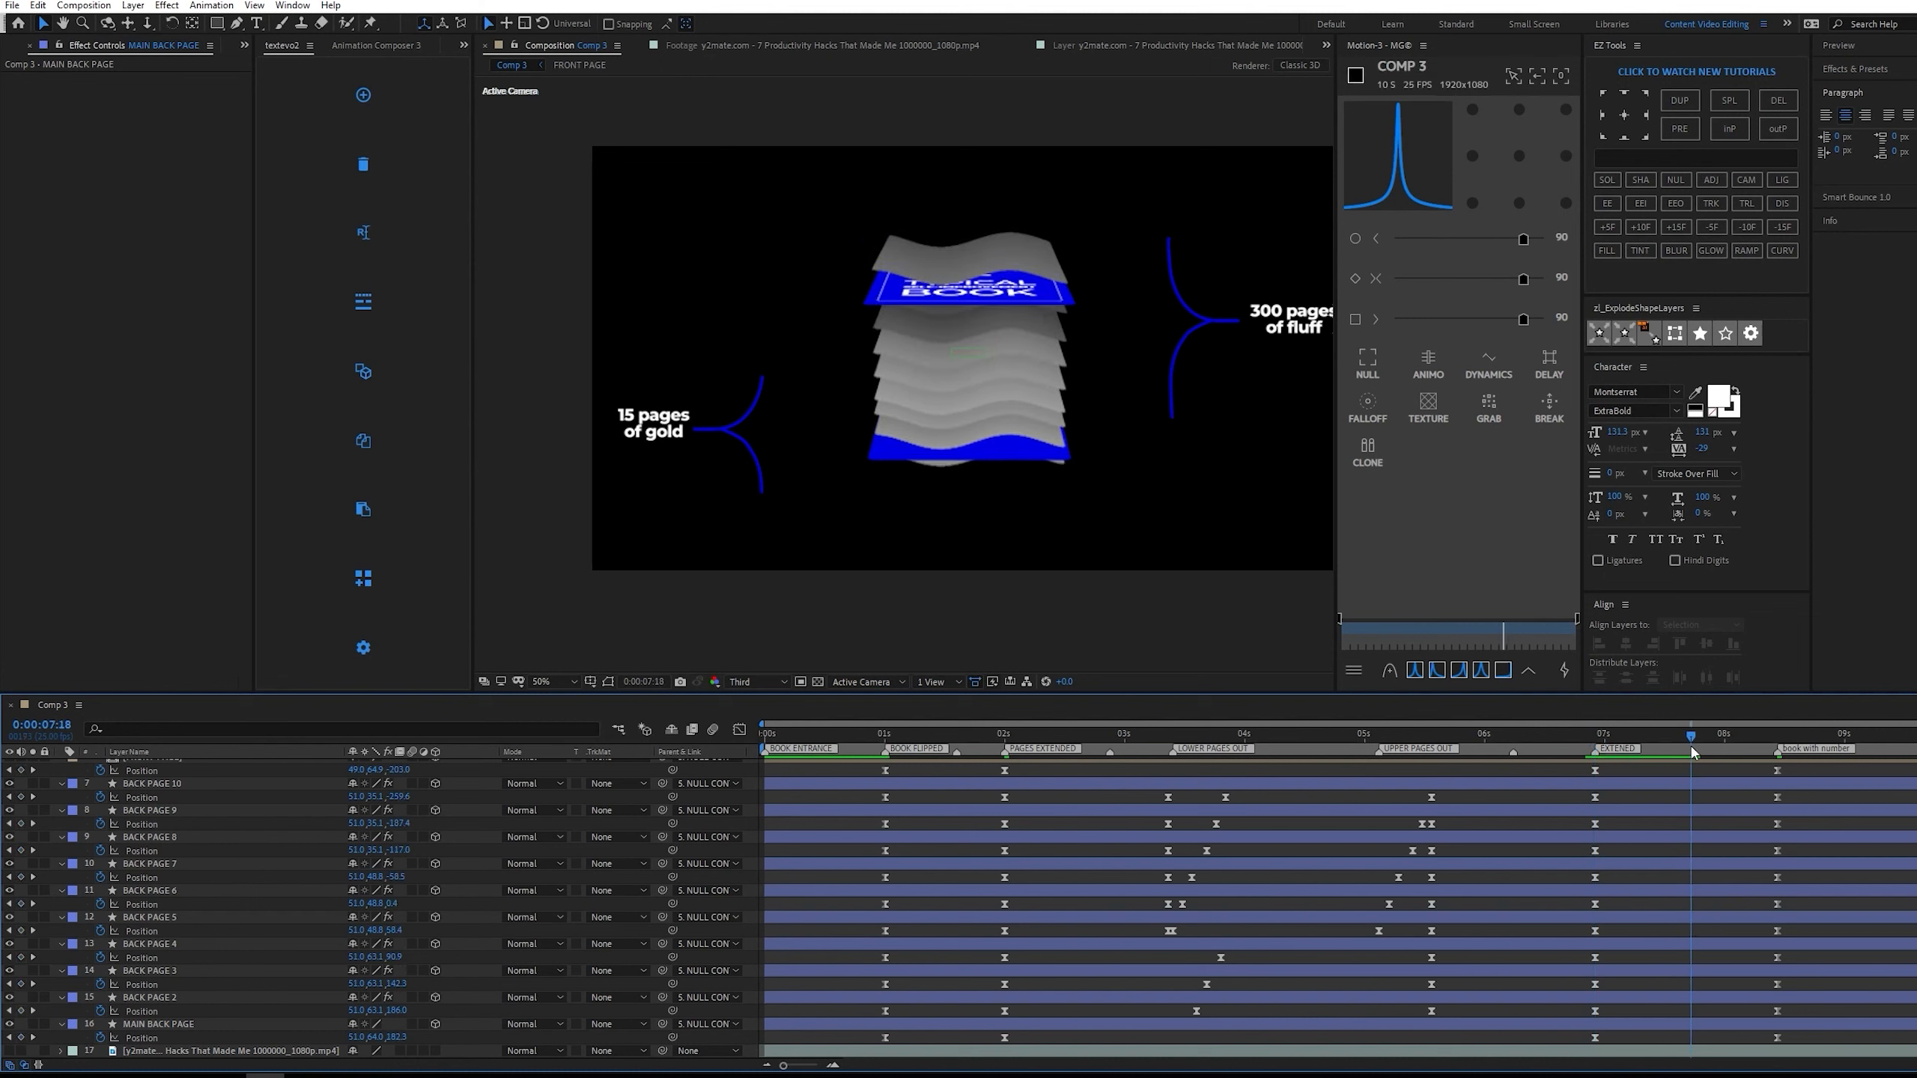
drag(1694, 753, 1594, 748)
drag(1815, 1042, 1570, 755)
scroll(1636, 867, down, 2)
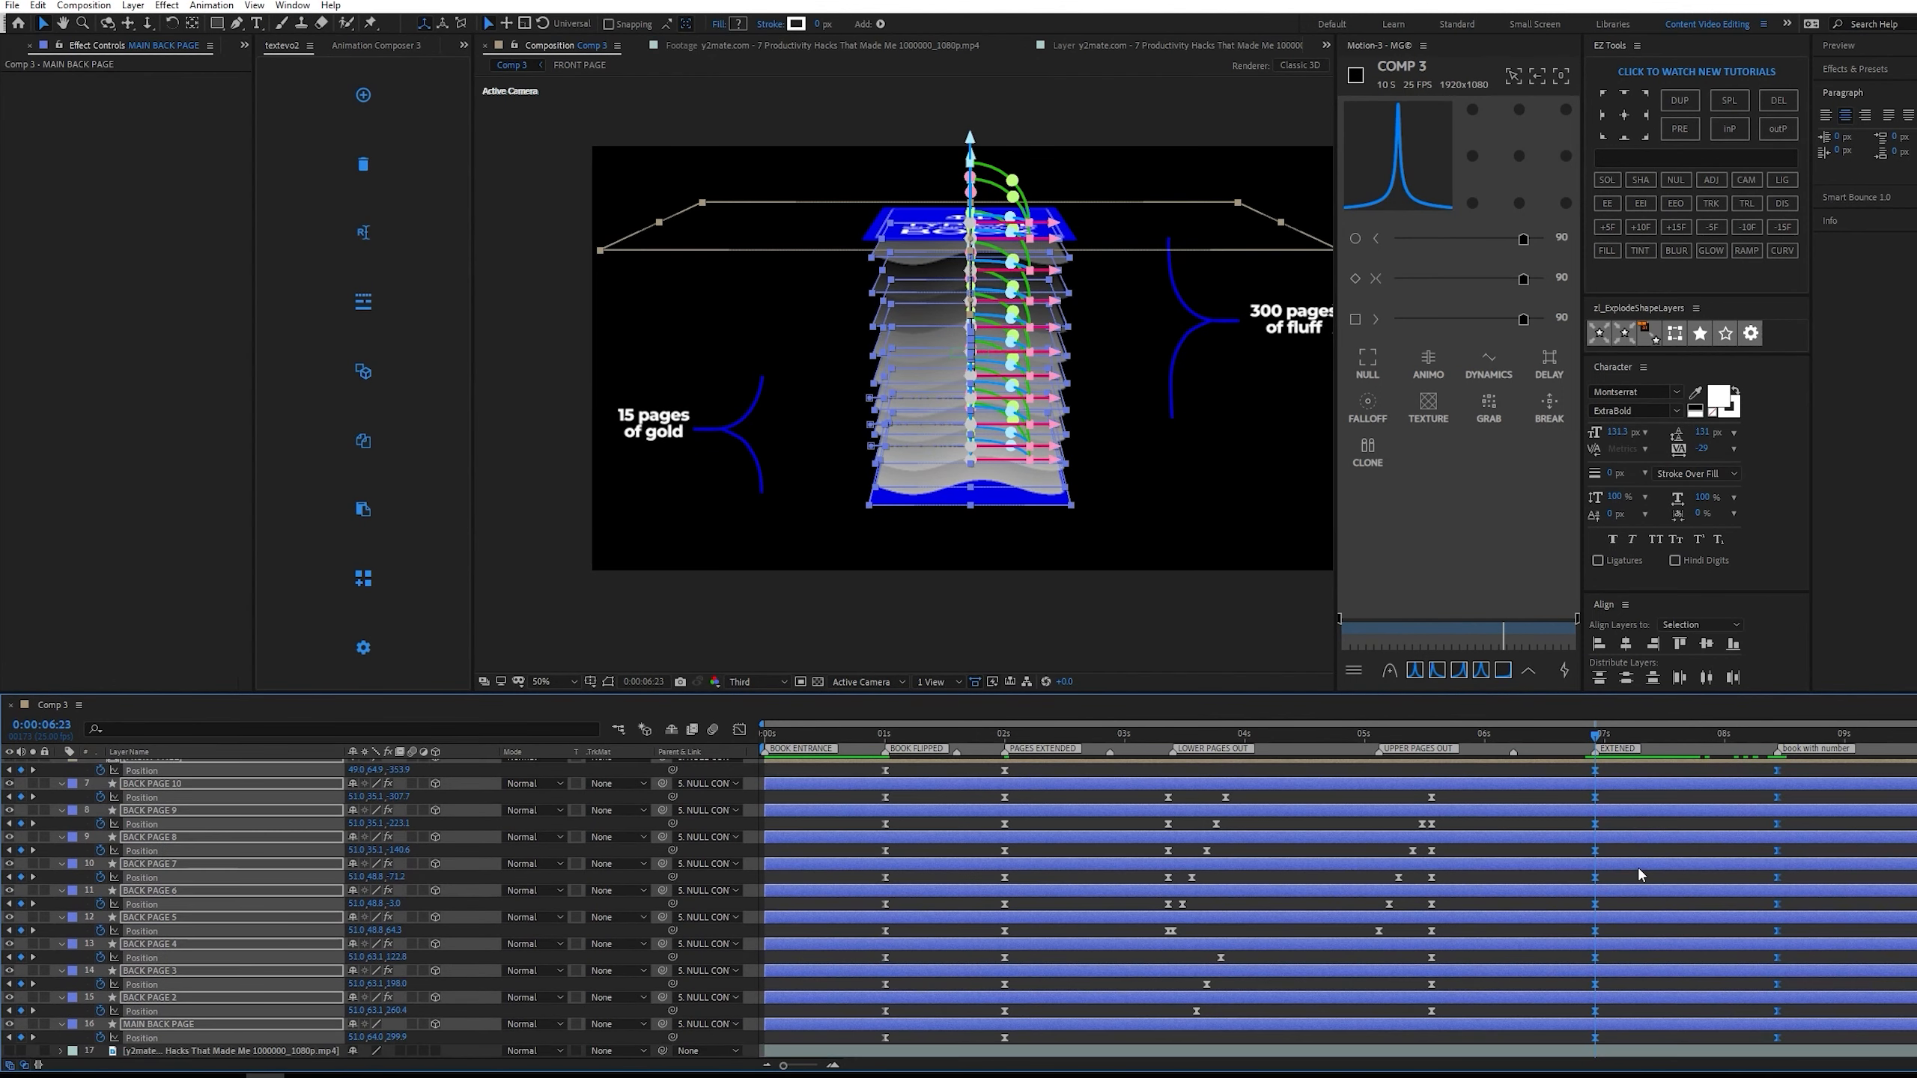
click(1436, 671)
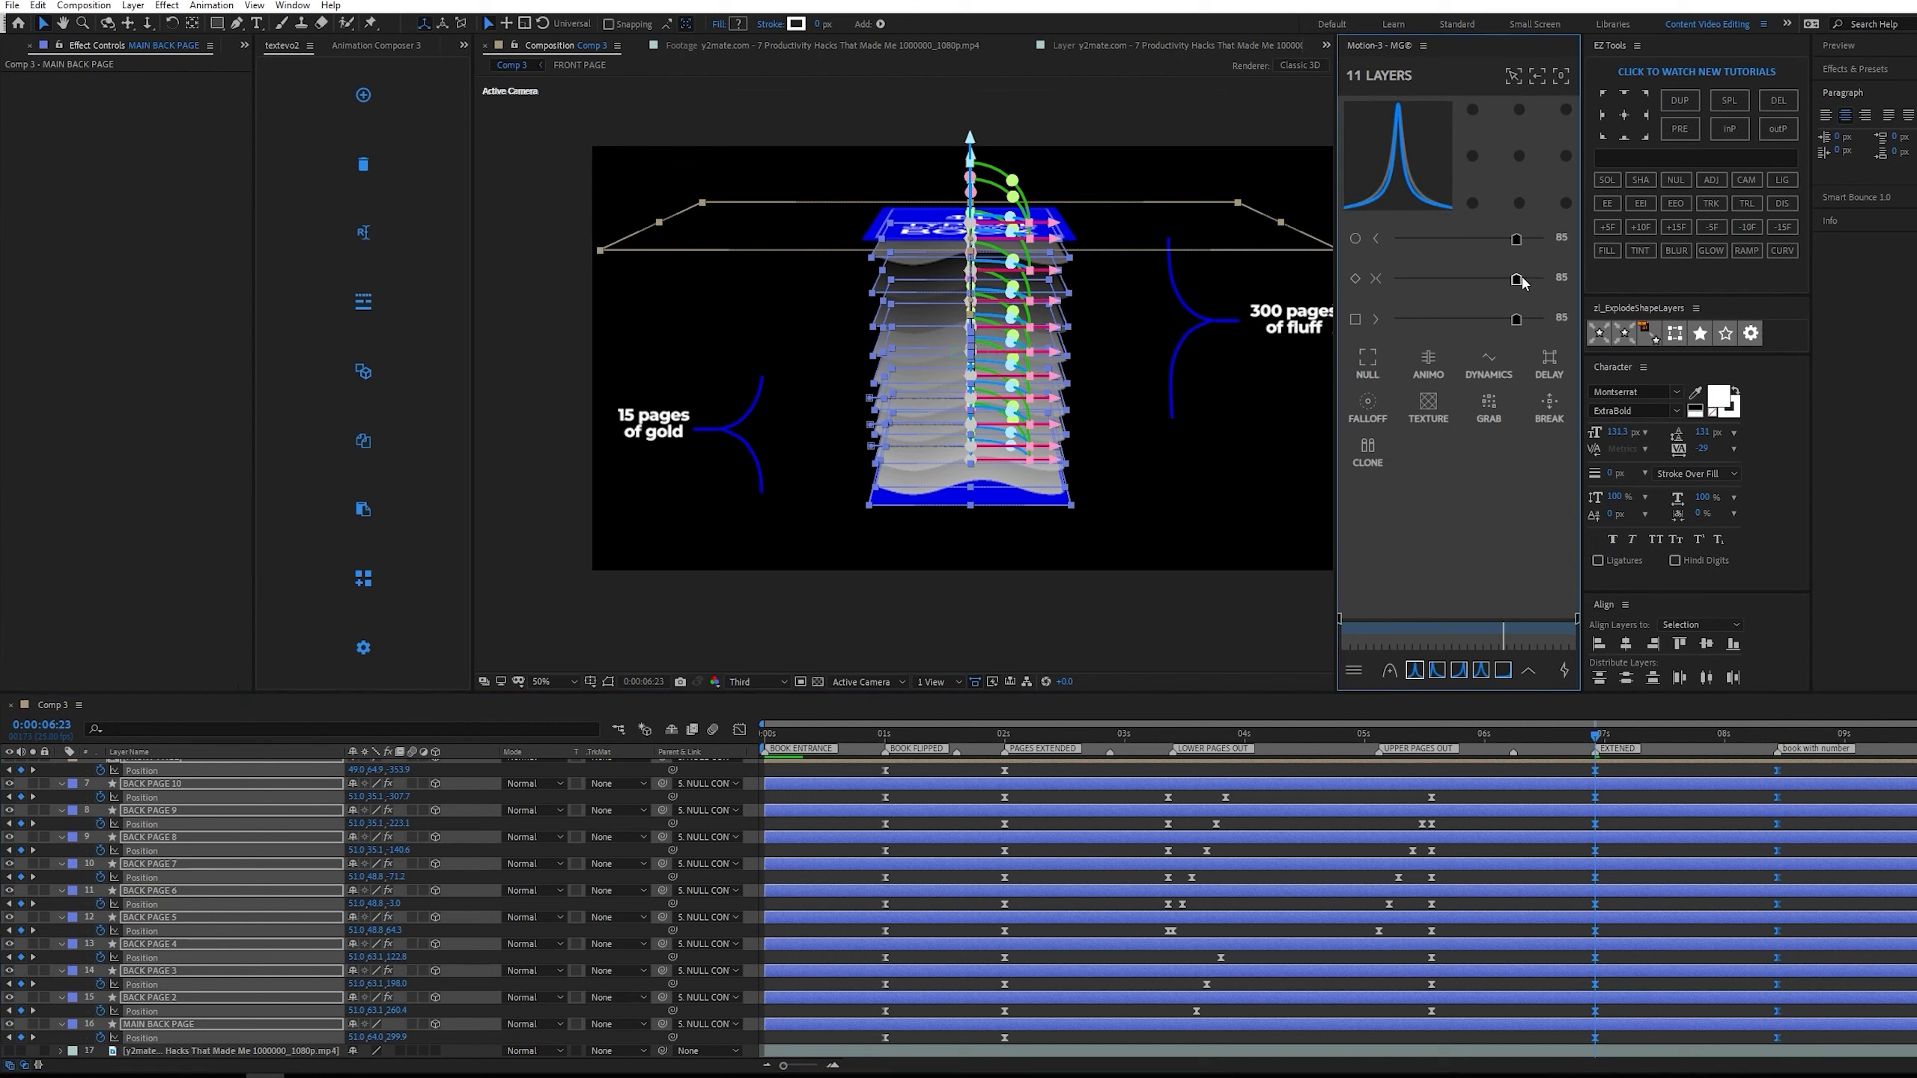
drag(1522, 281, 1526, 281)
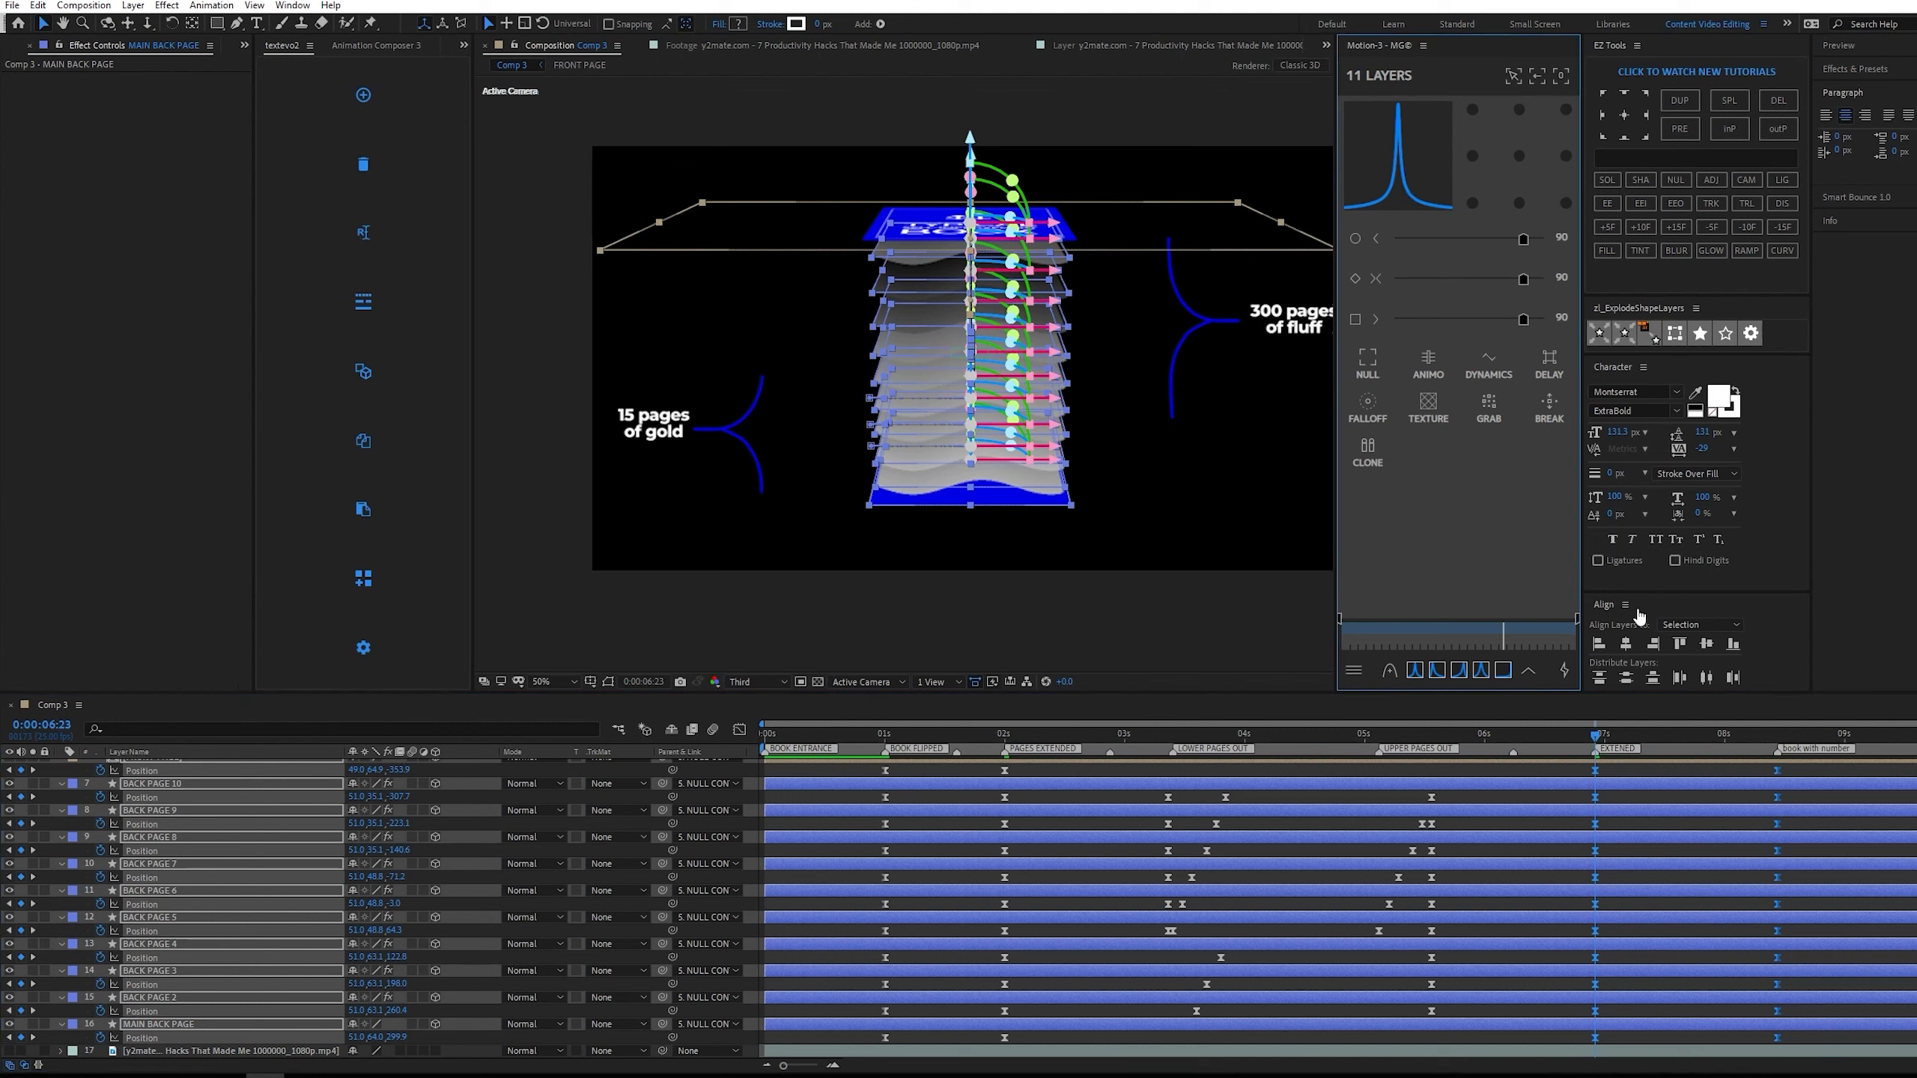
Play back the book-closing move from the EXTENDED marker to check its easing.
key(space)
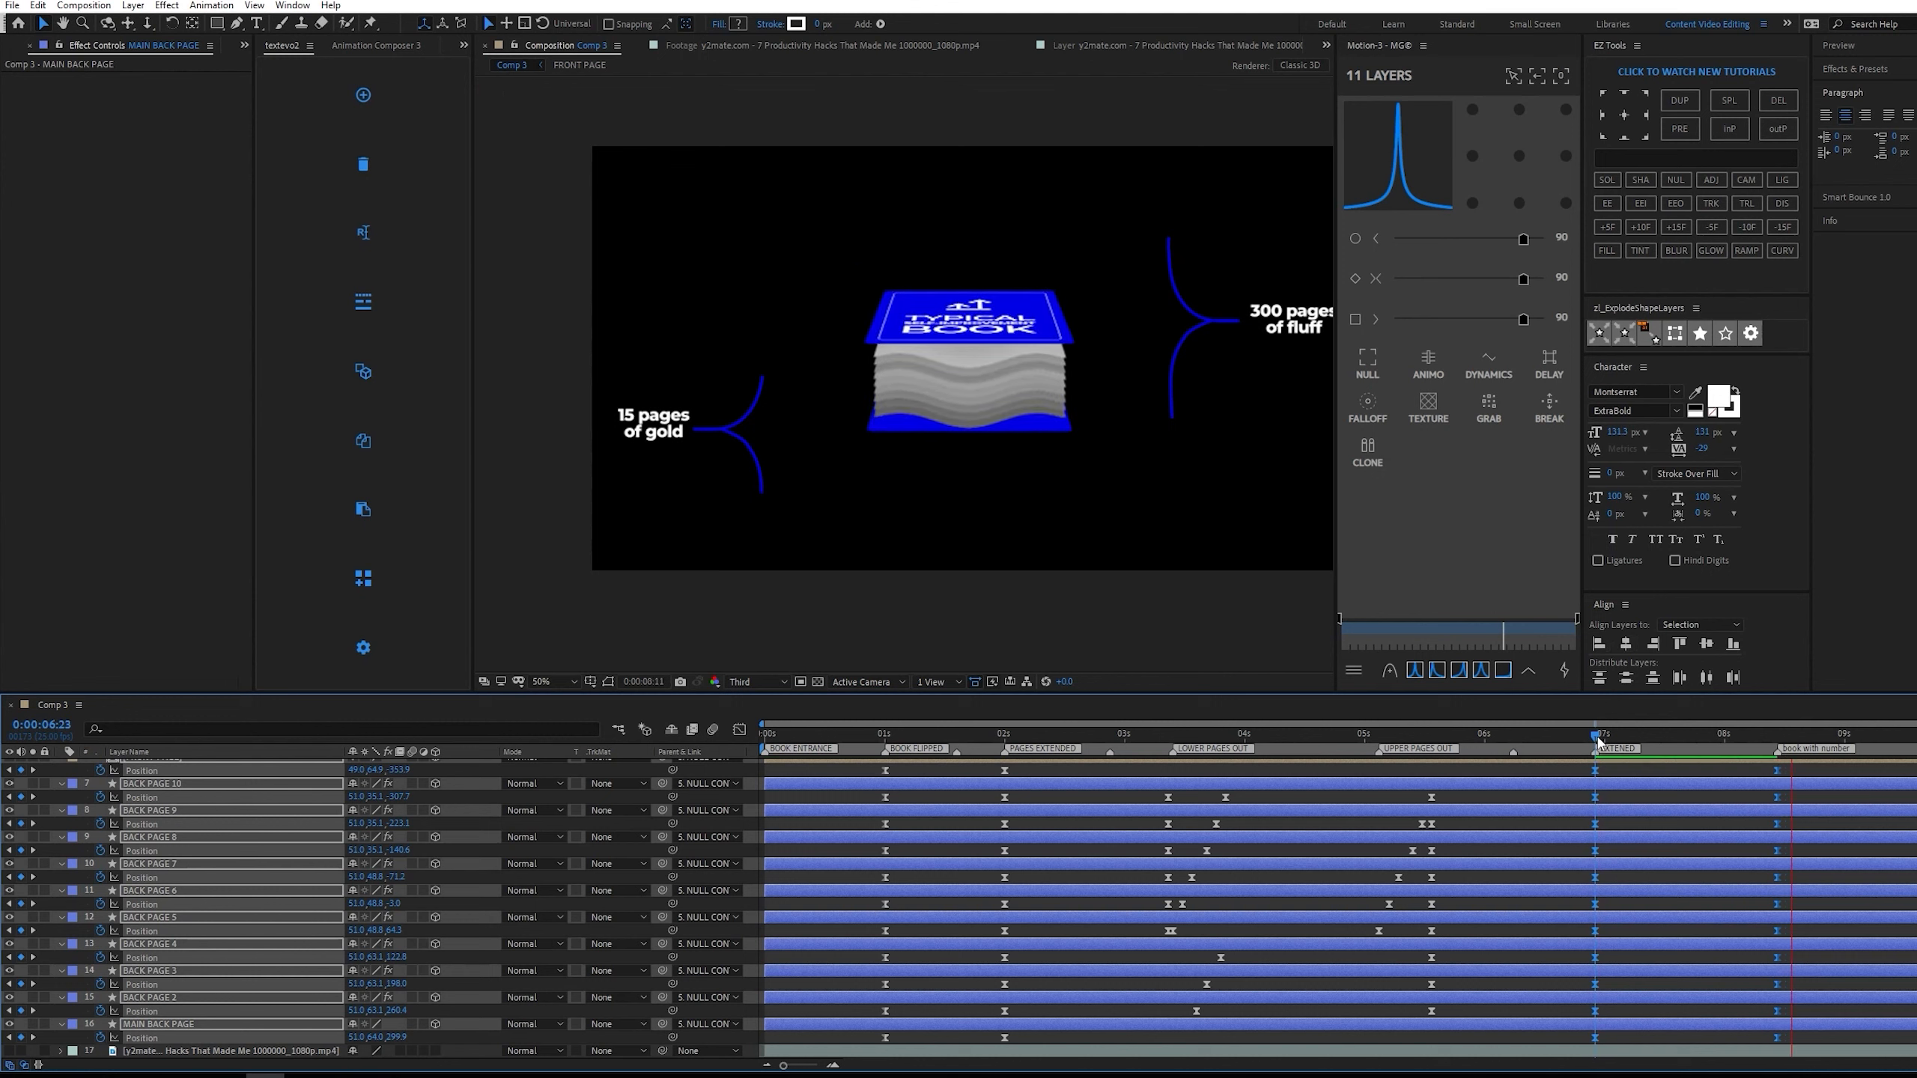
click(1598, 741)
key(space)
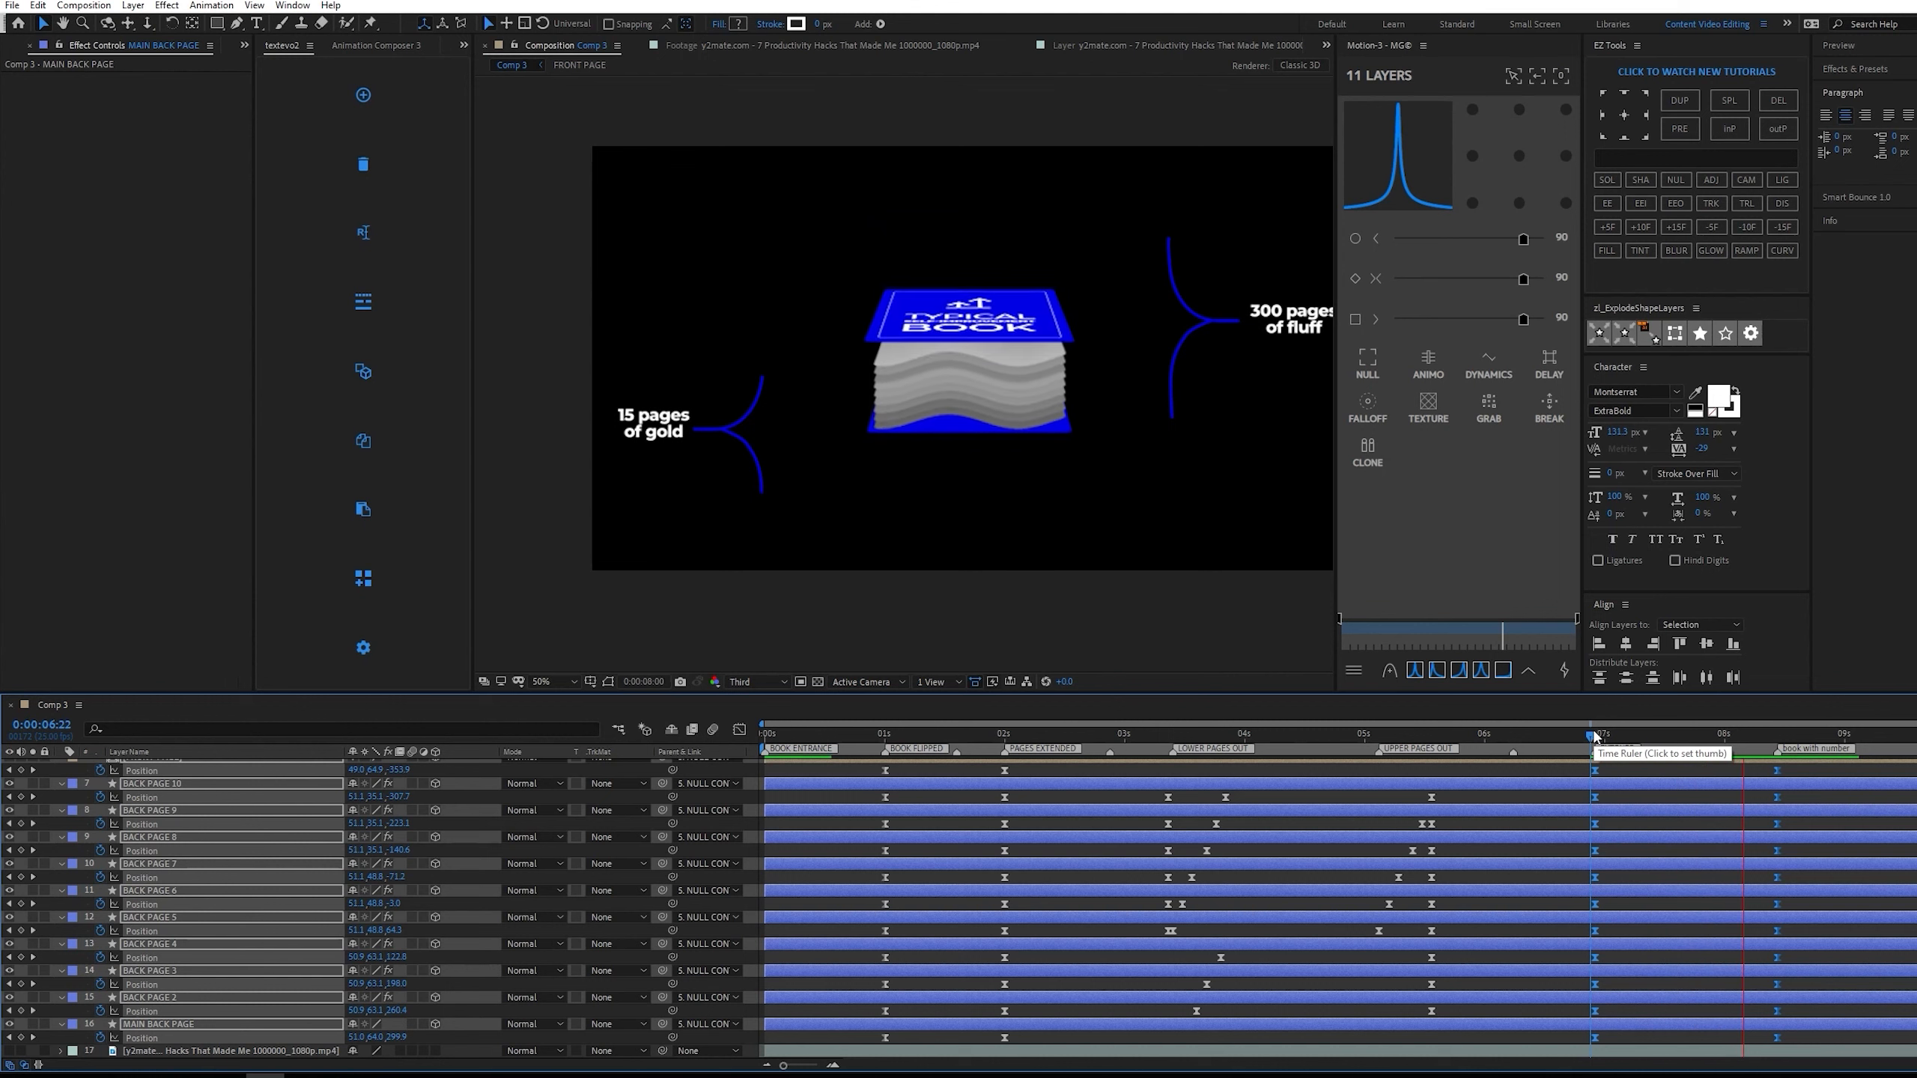
key(space)
drag(1793, 731, 1741, 732)
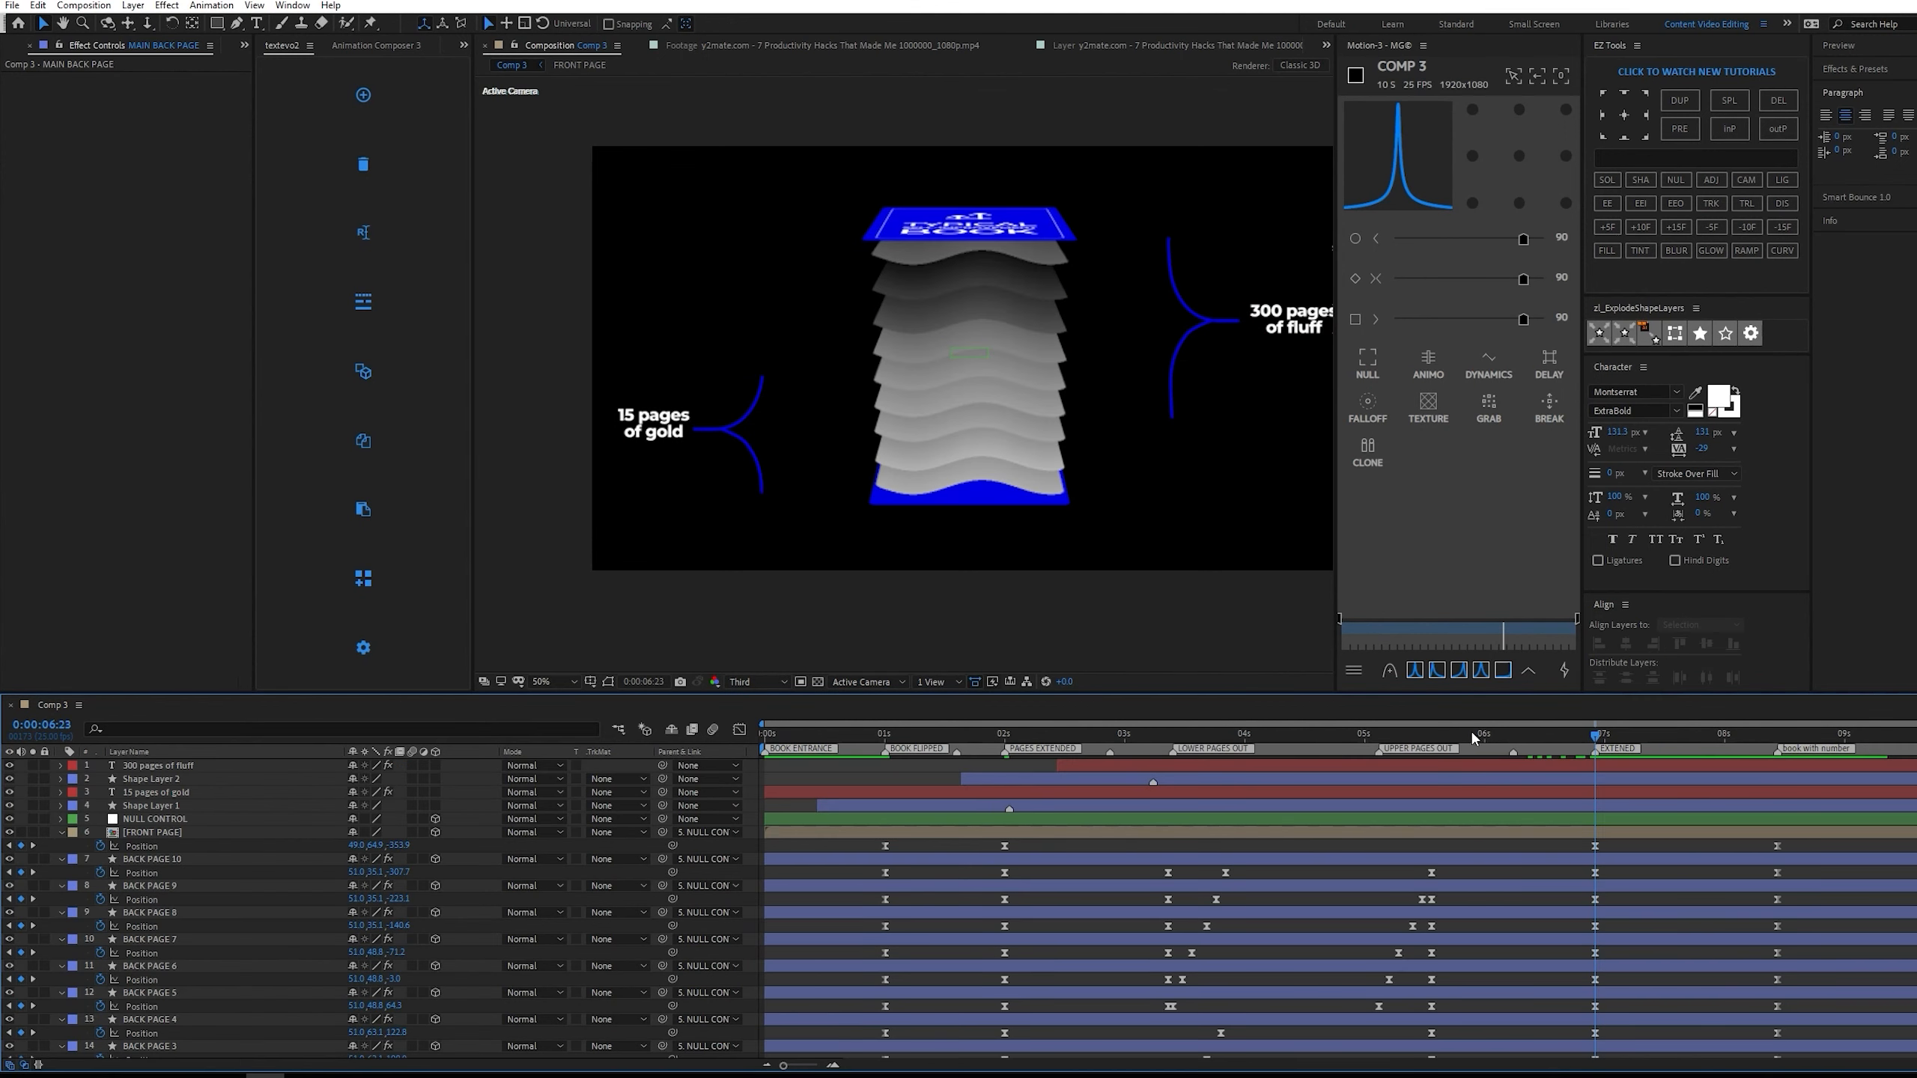
Set the time to 0:00:05:14 and reveal the keyframes of both text labels and both bracket shape layers.
drag(1477, 736, 1432, 731)
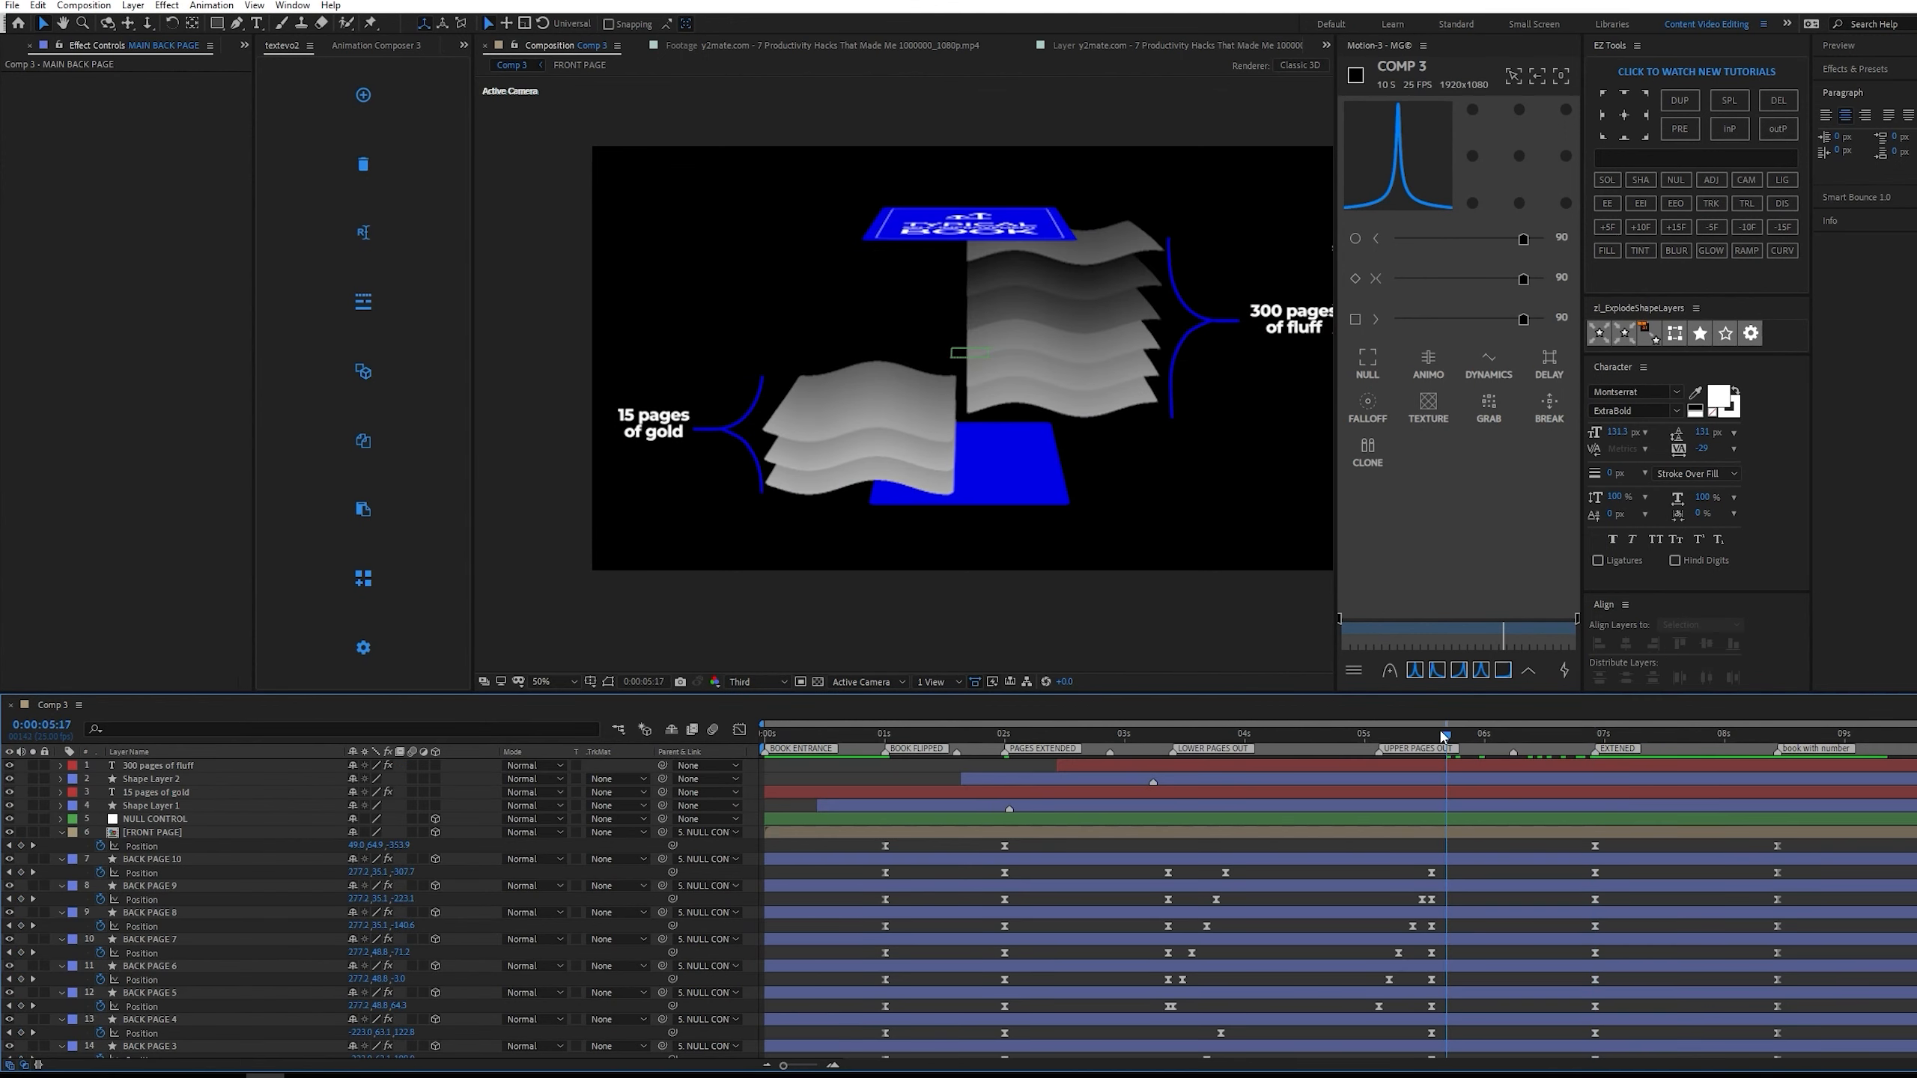
middle_click(1235, 484)
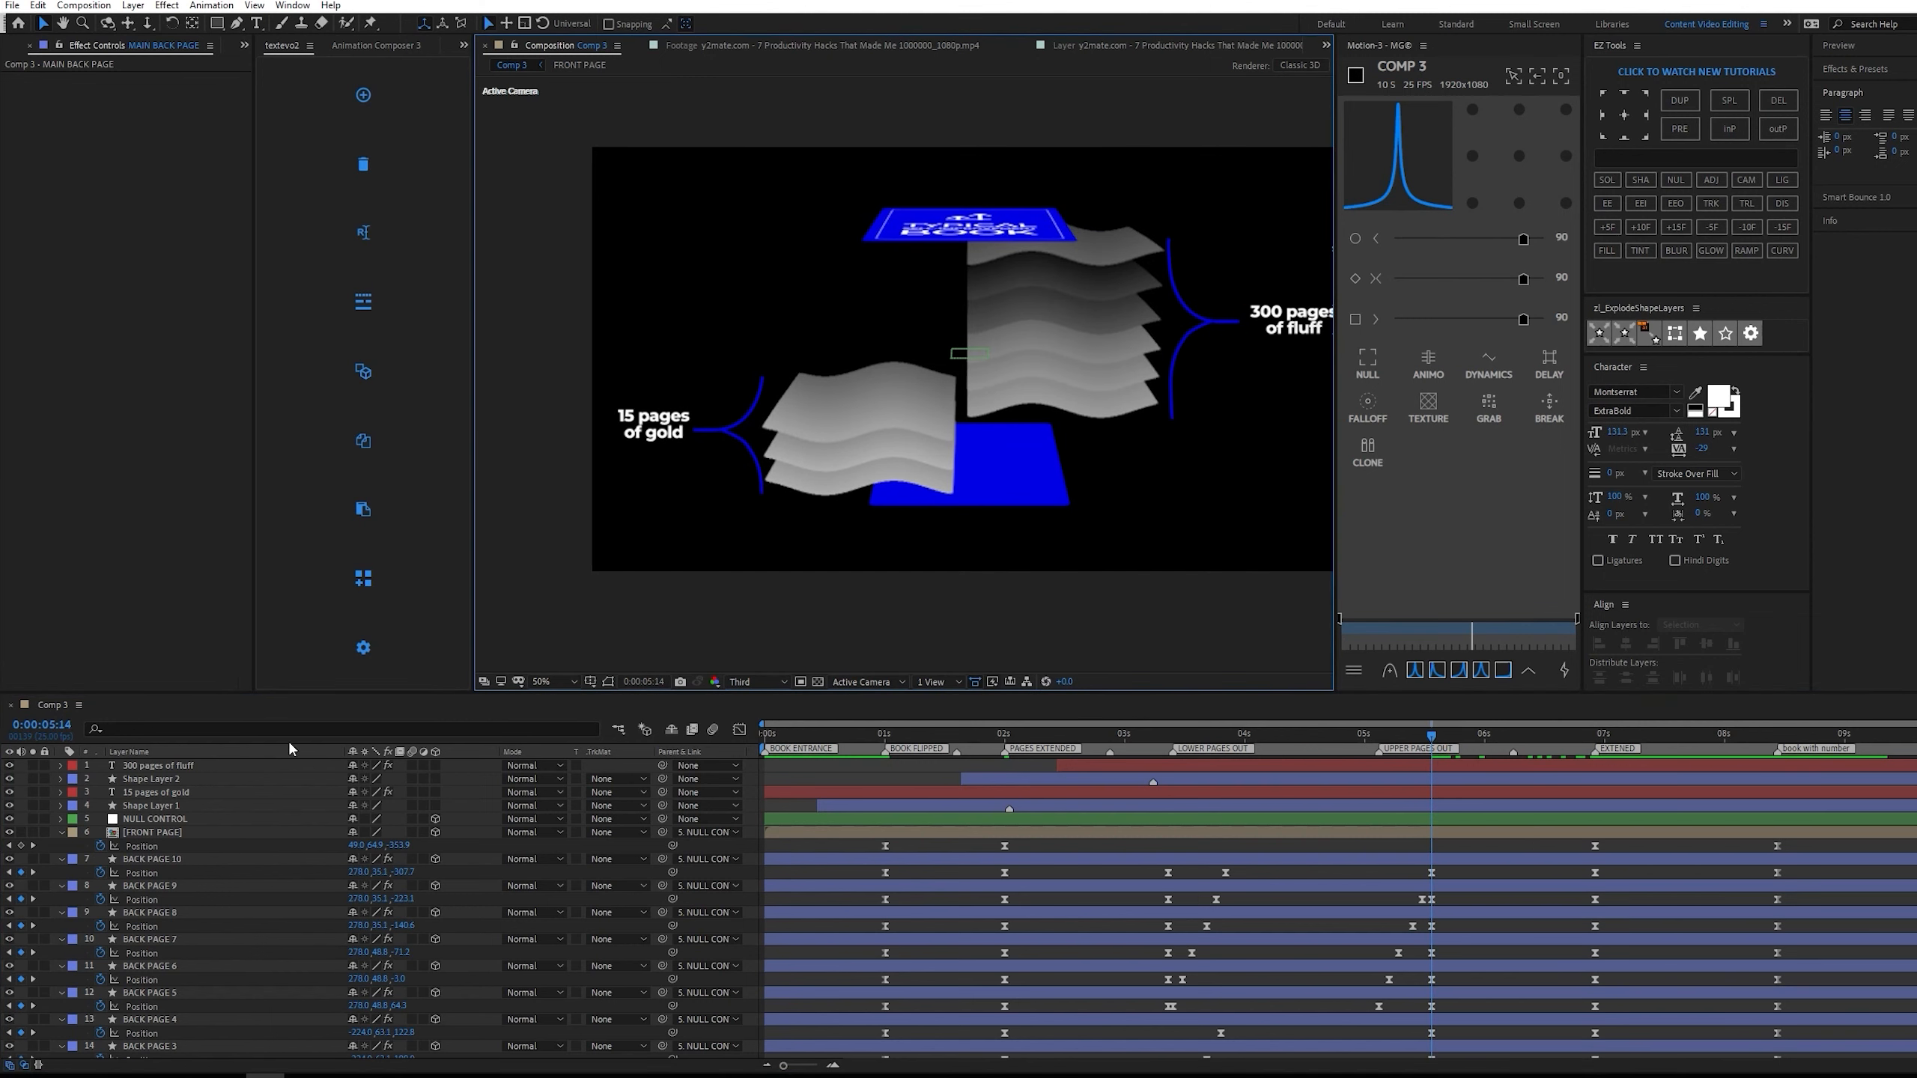
click(195, 770)
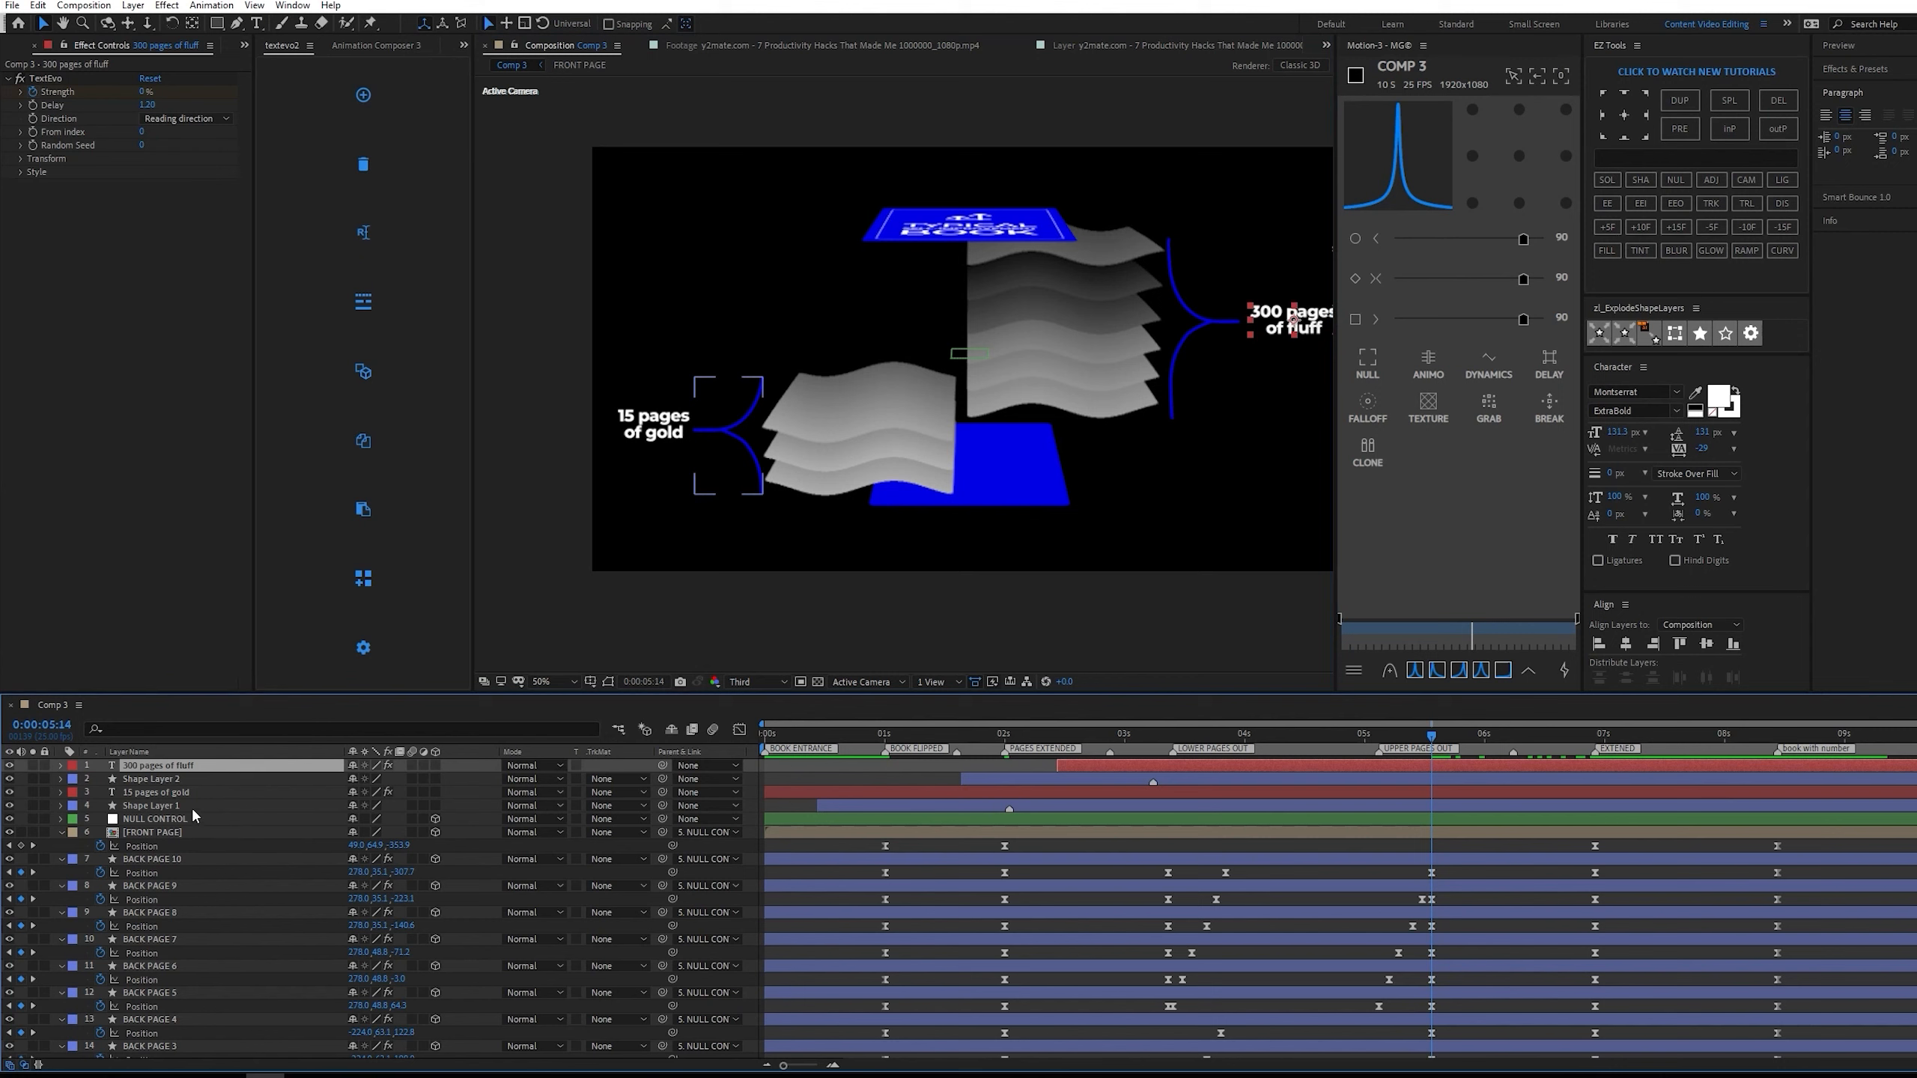
shift+click(192, 806)
key(u)
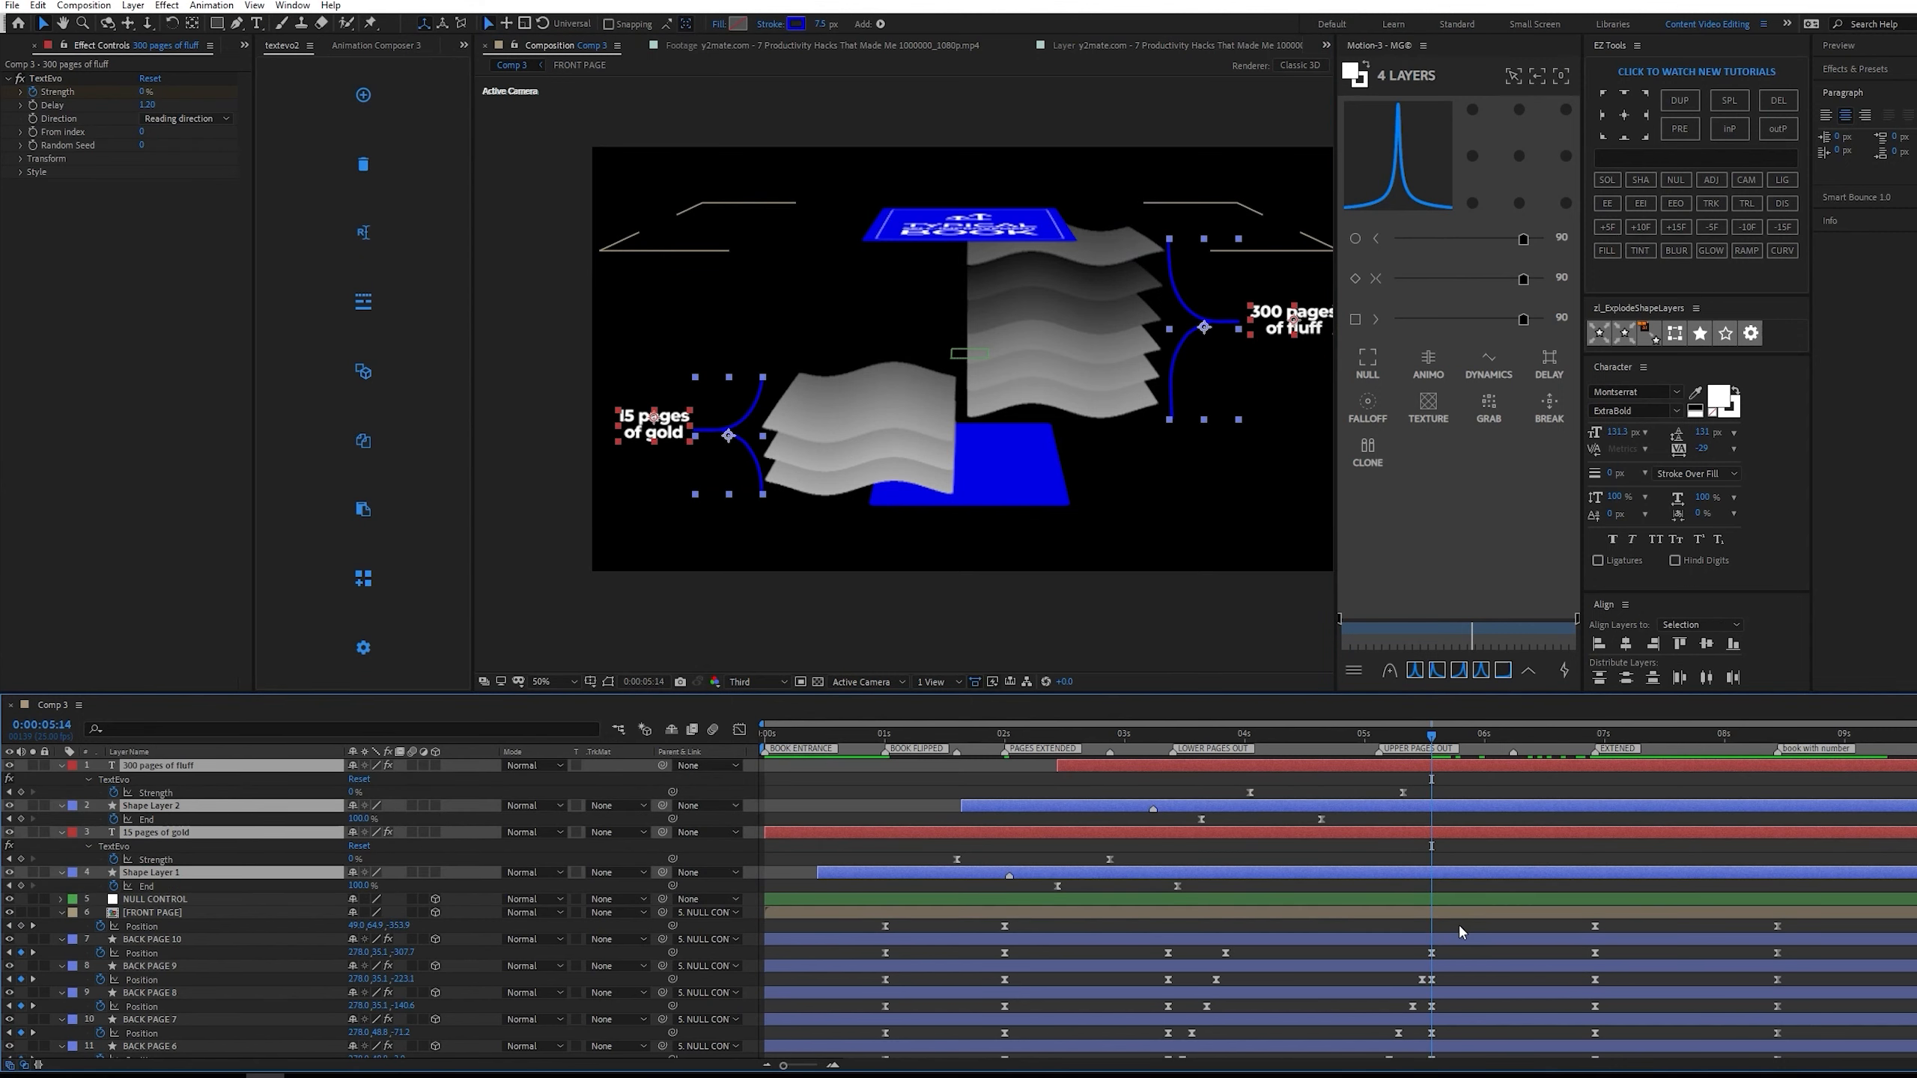
Copy the 300 pages of fluff label's Strength keyframes to 0:00:05:14, time-reverse the copies and preview the text exit.
drag(1436, 781, 1219, 787)
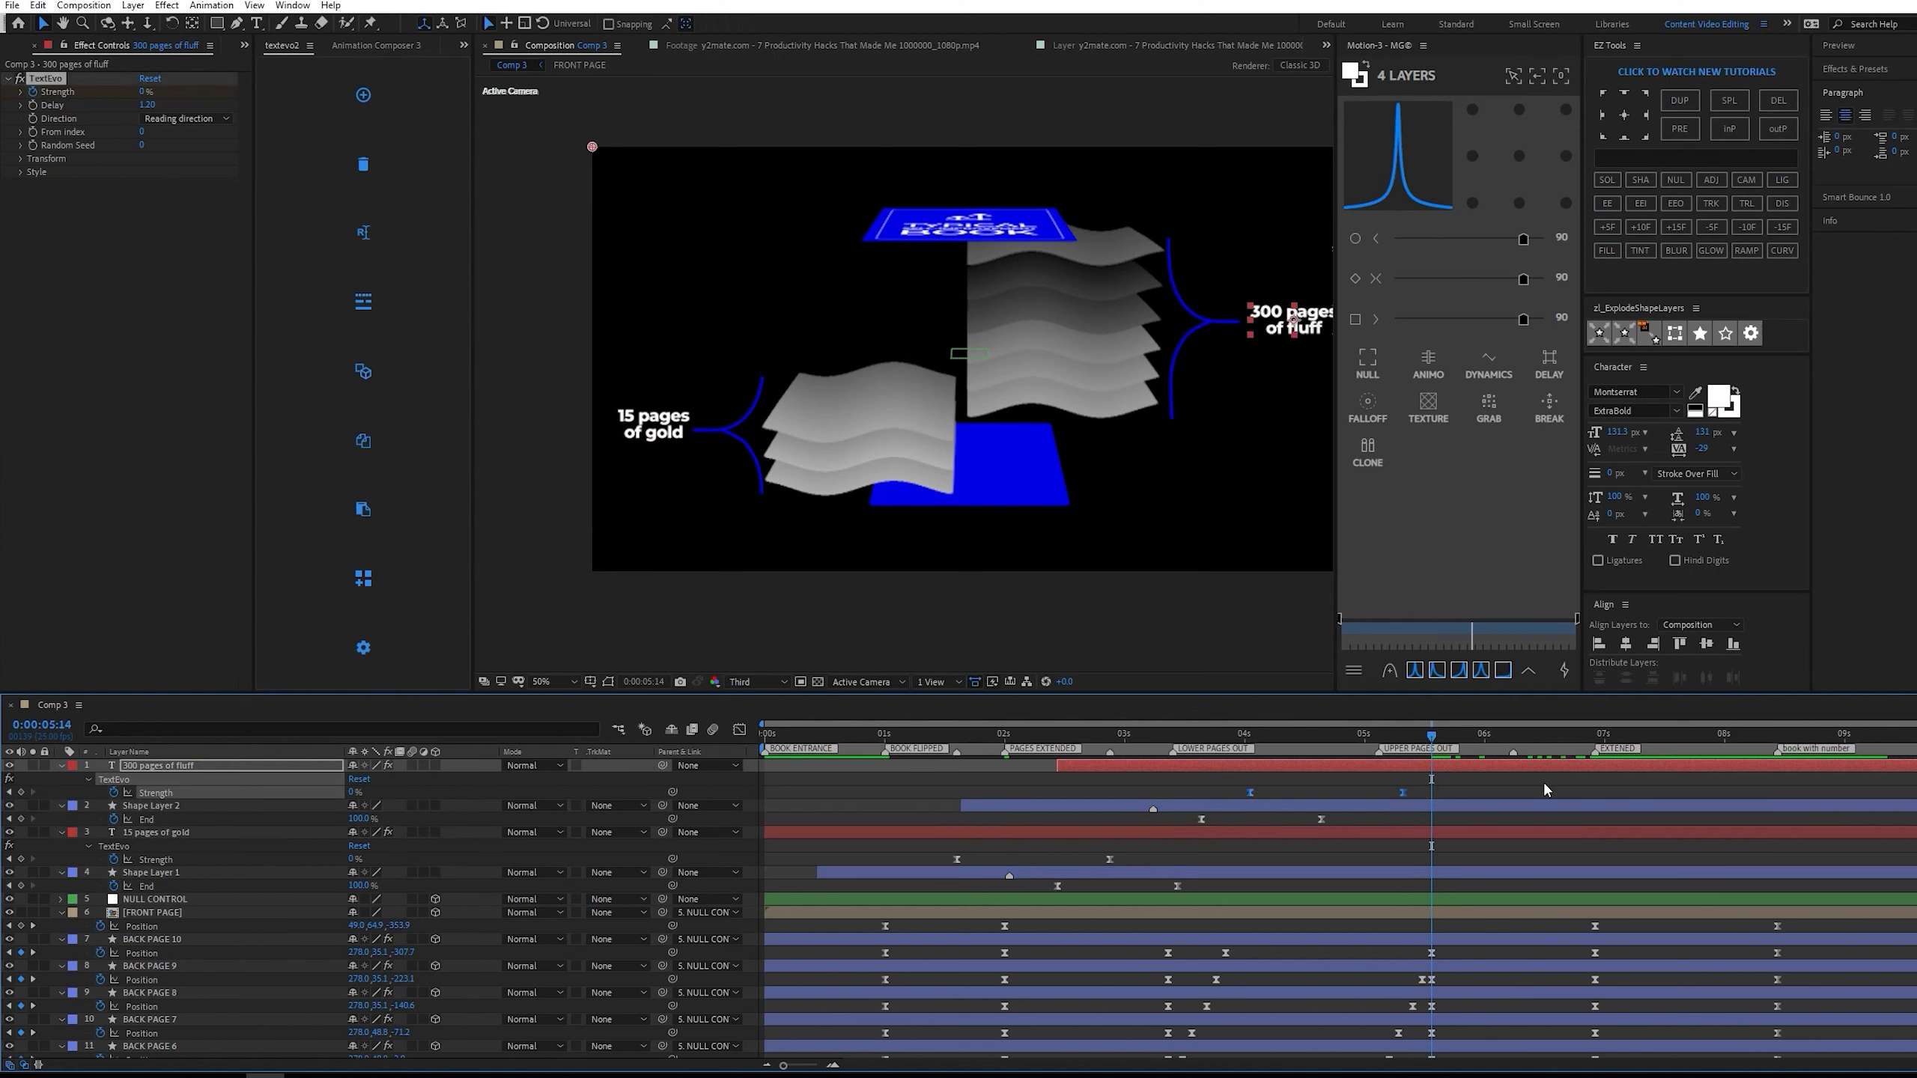
right_click(1437, 793)
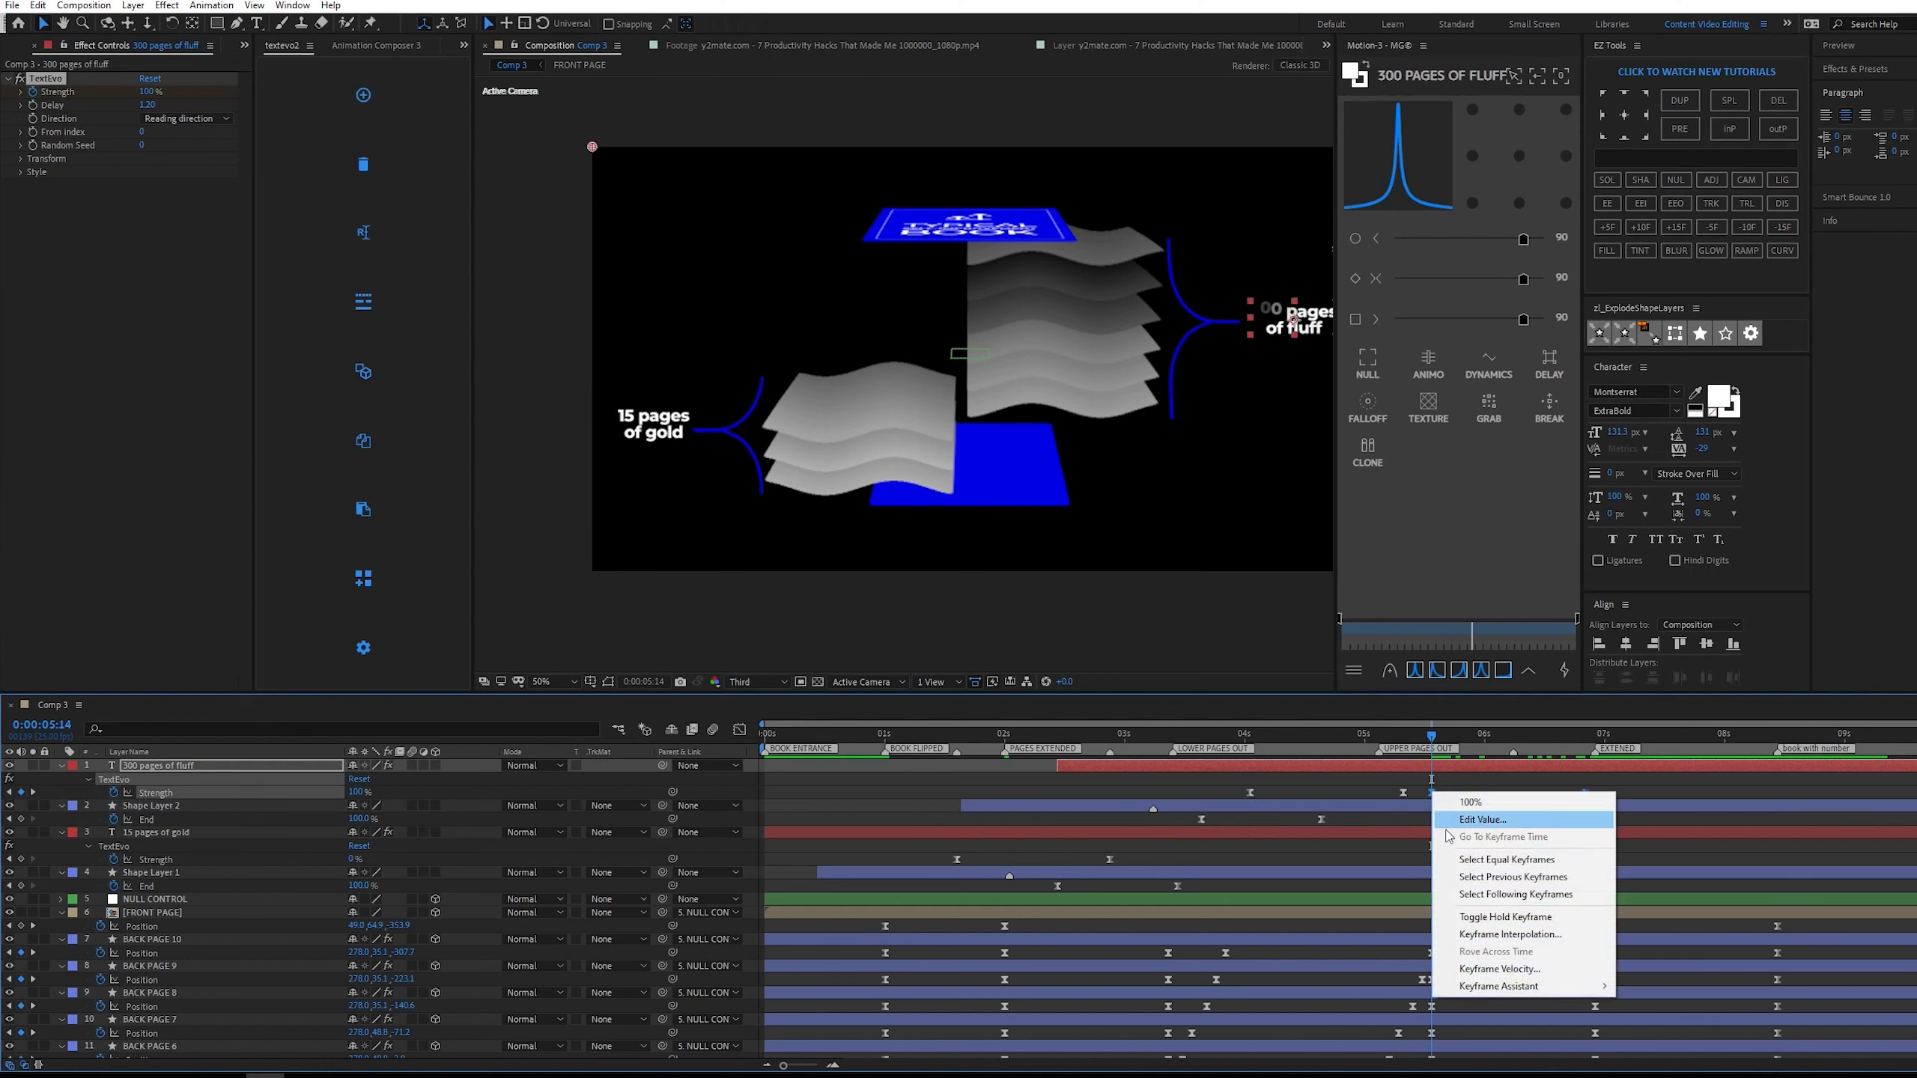
mouse_move(1542, 988)
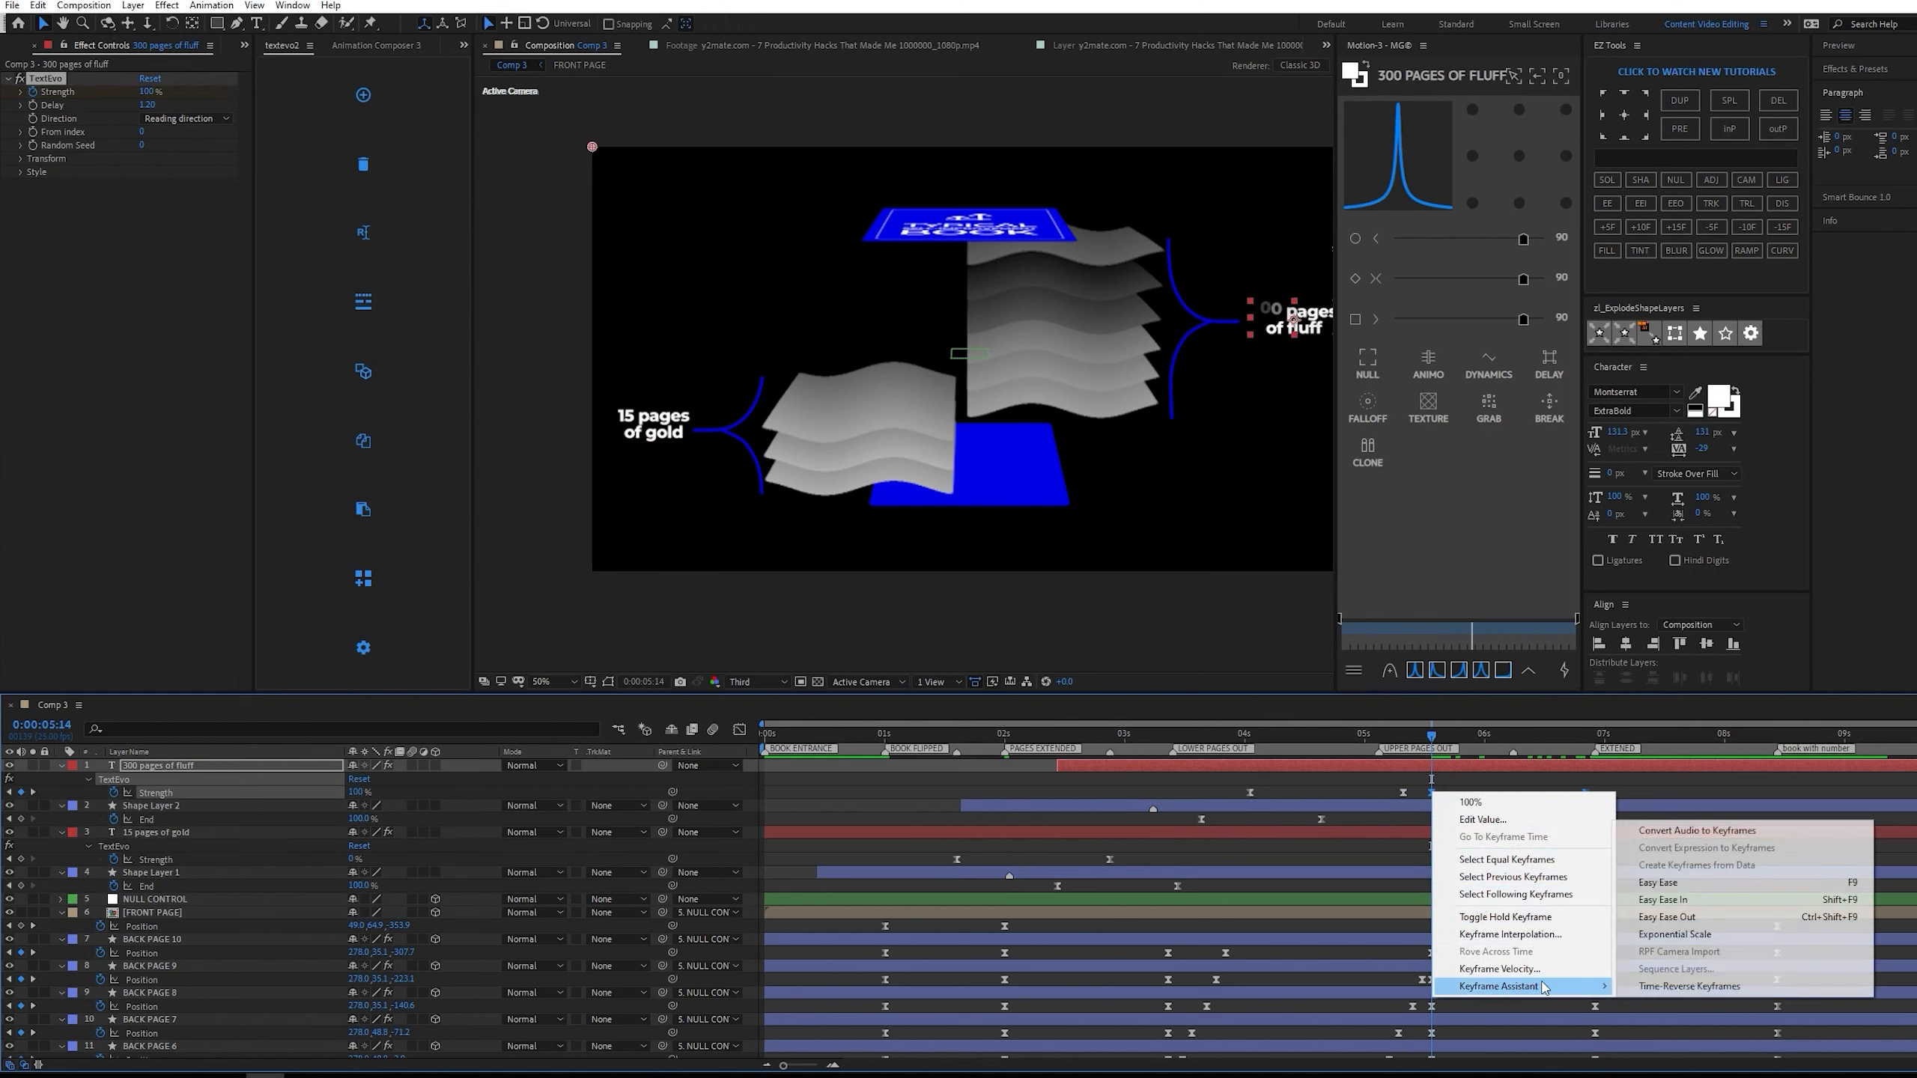
click(1689, 987)
key(space)
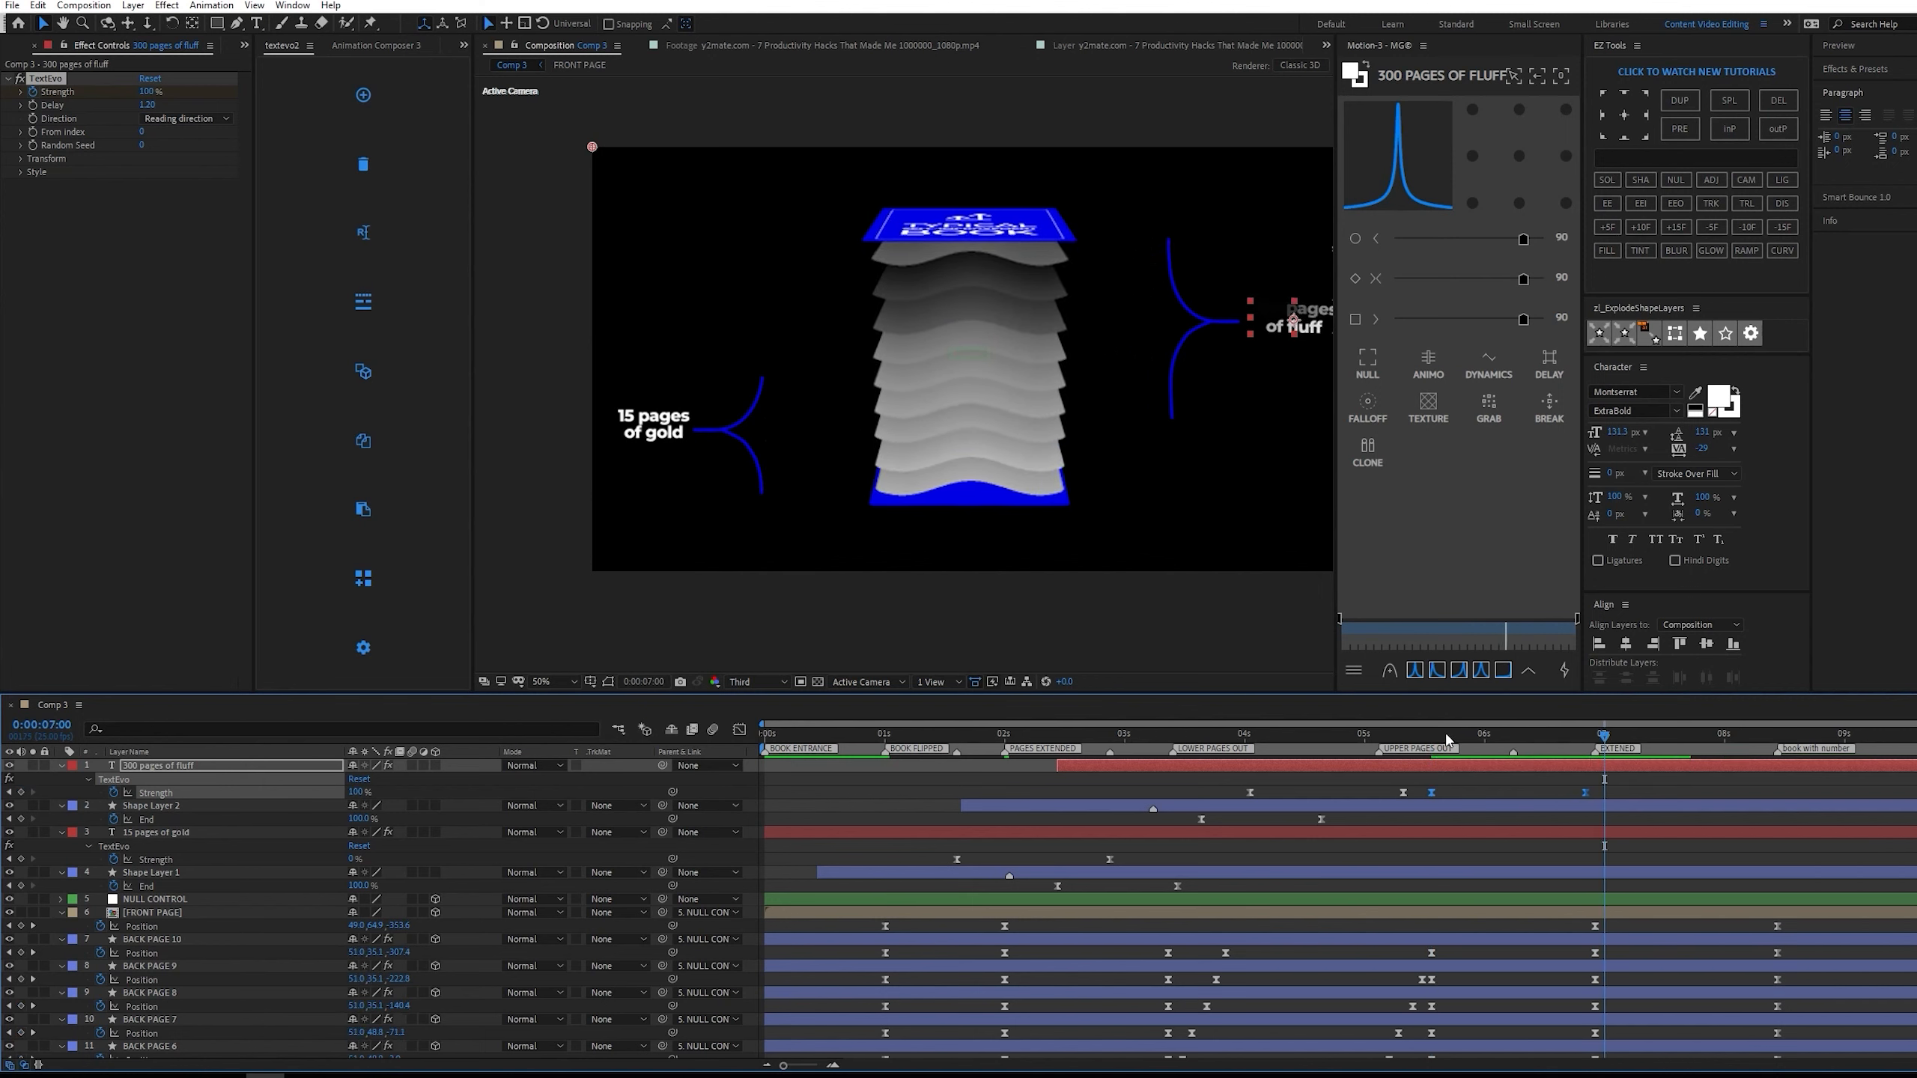
click(1443, 737)
key(space)
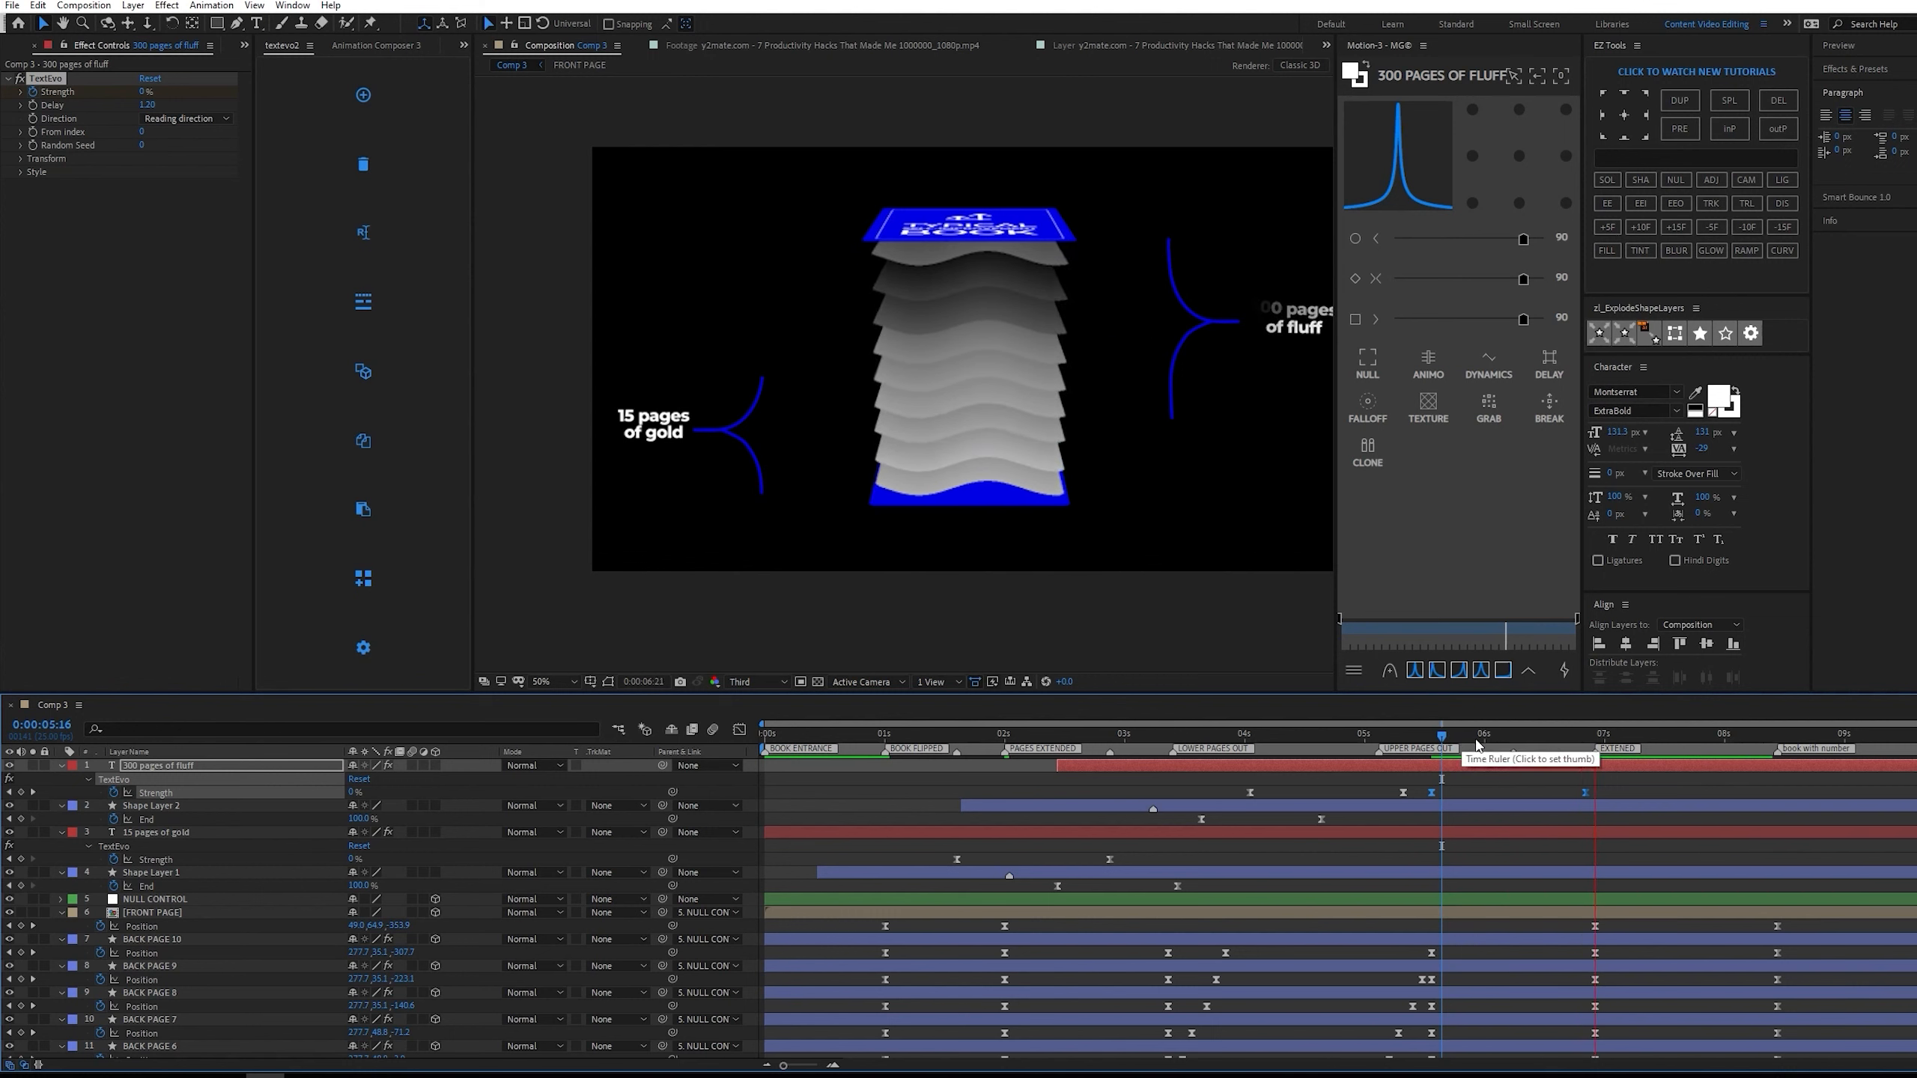
Copy Shape Layer 2's End keyframes to 0:00:05:14, time-reverse the copies and preview the bracket's exit.
click(1429, 737)
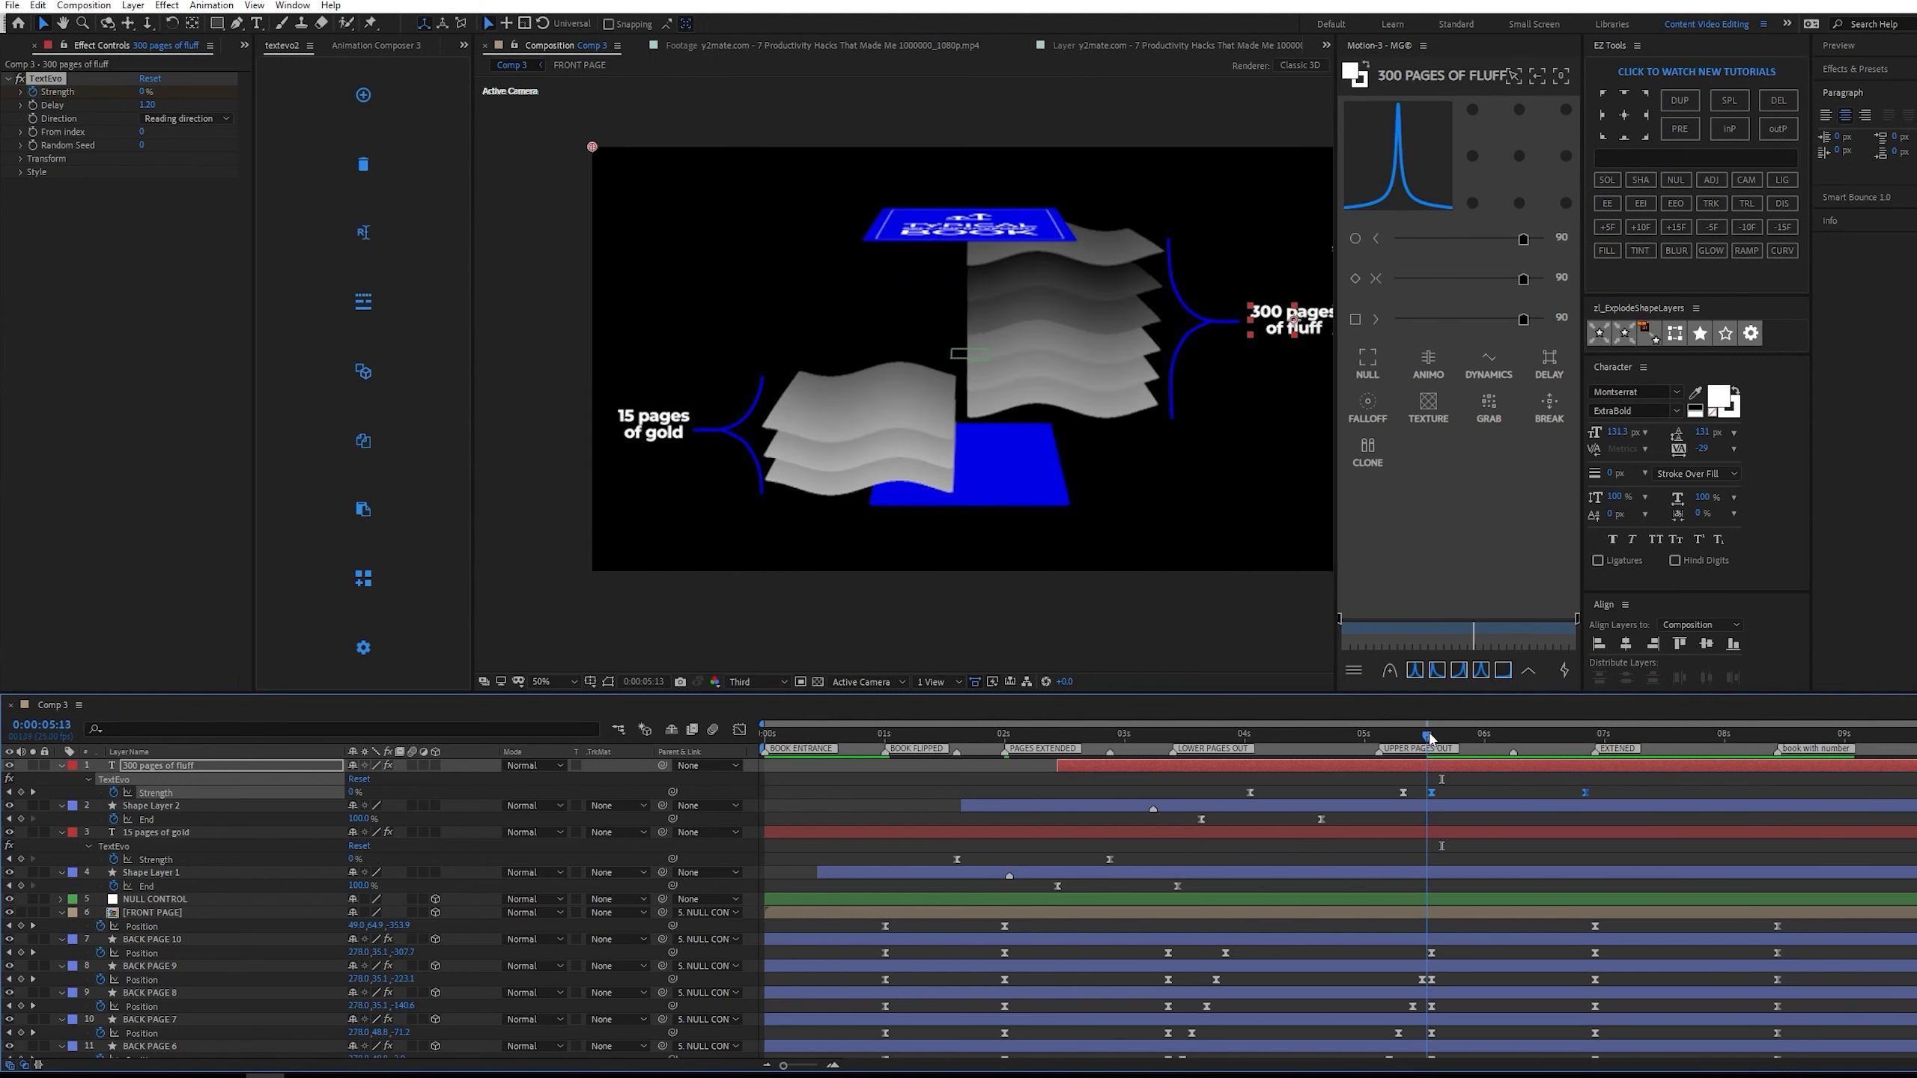
key(Page_Down)
click(1368, 817)
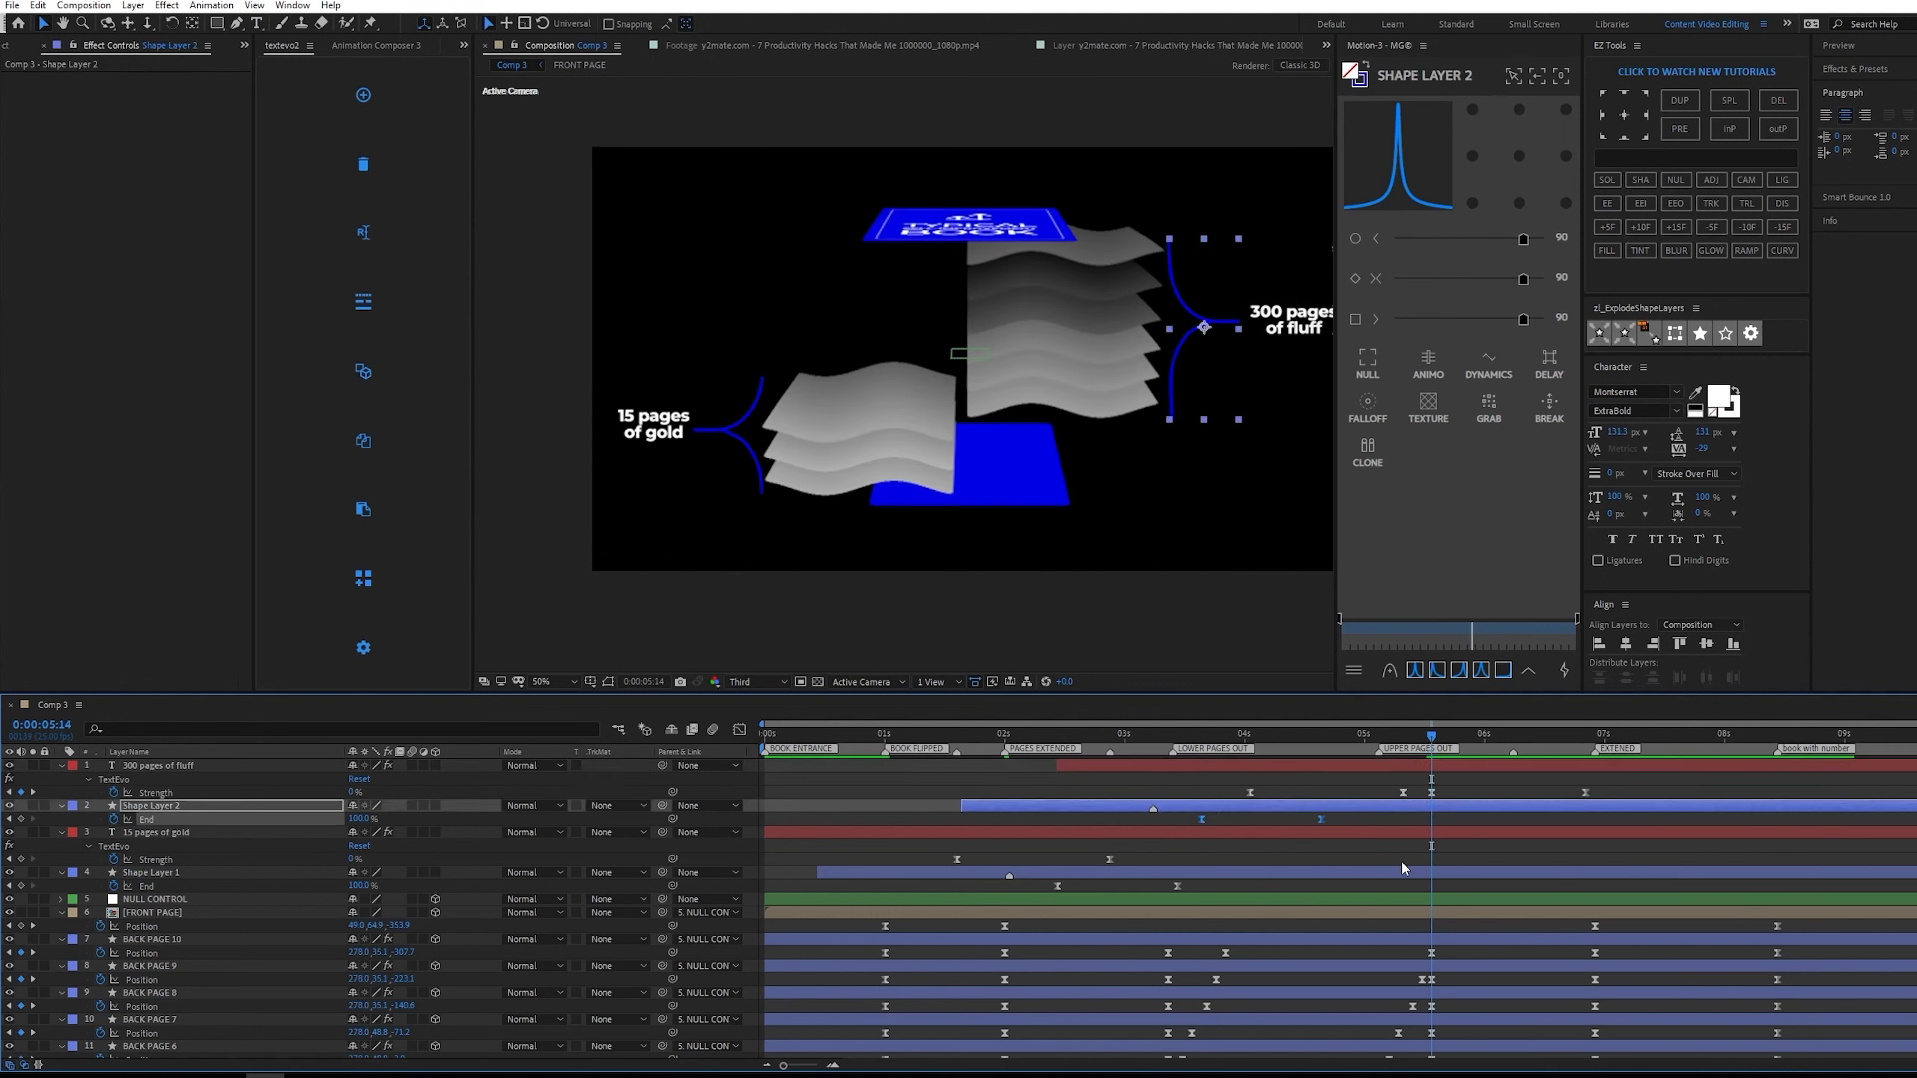
right_click(1432, 822)
mouse_move(1547, 1017)
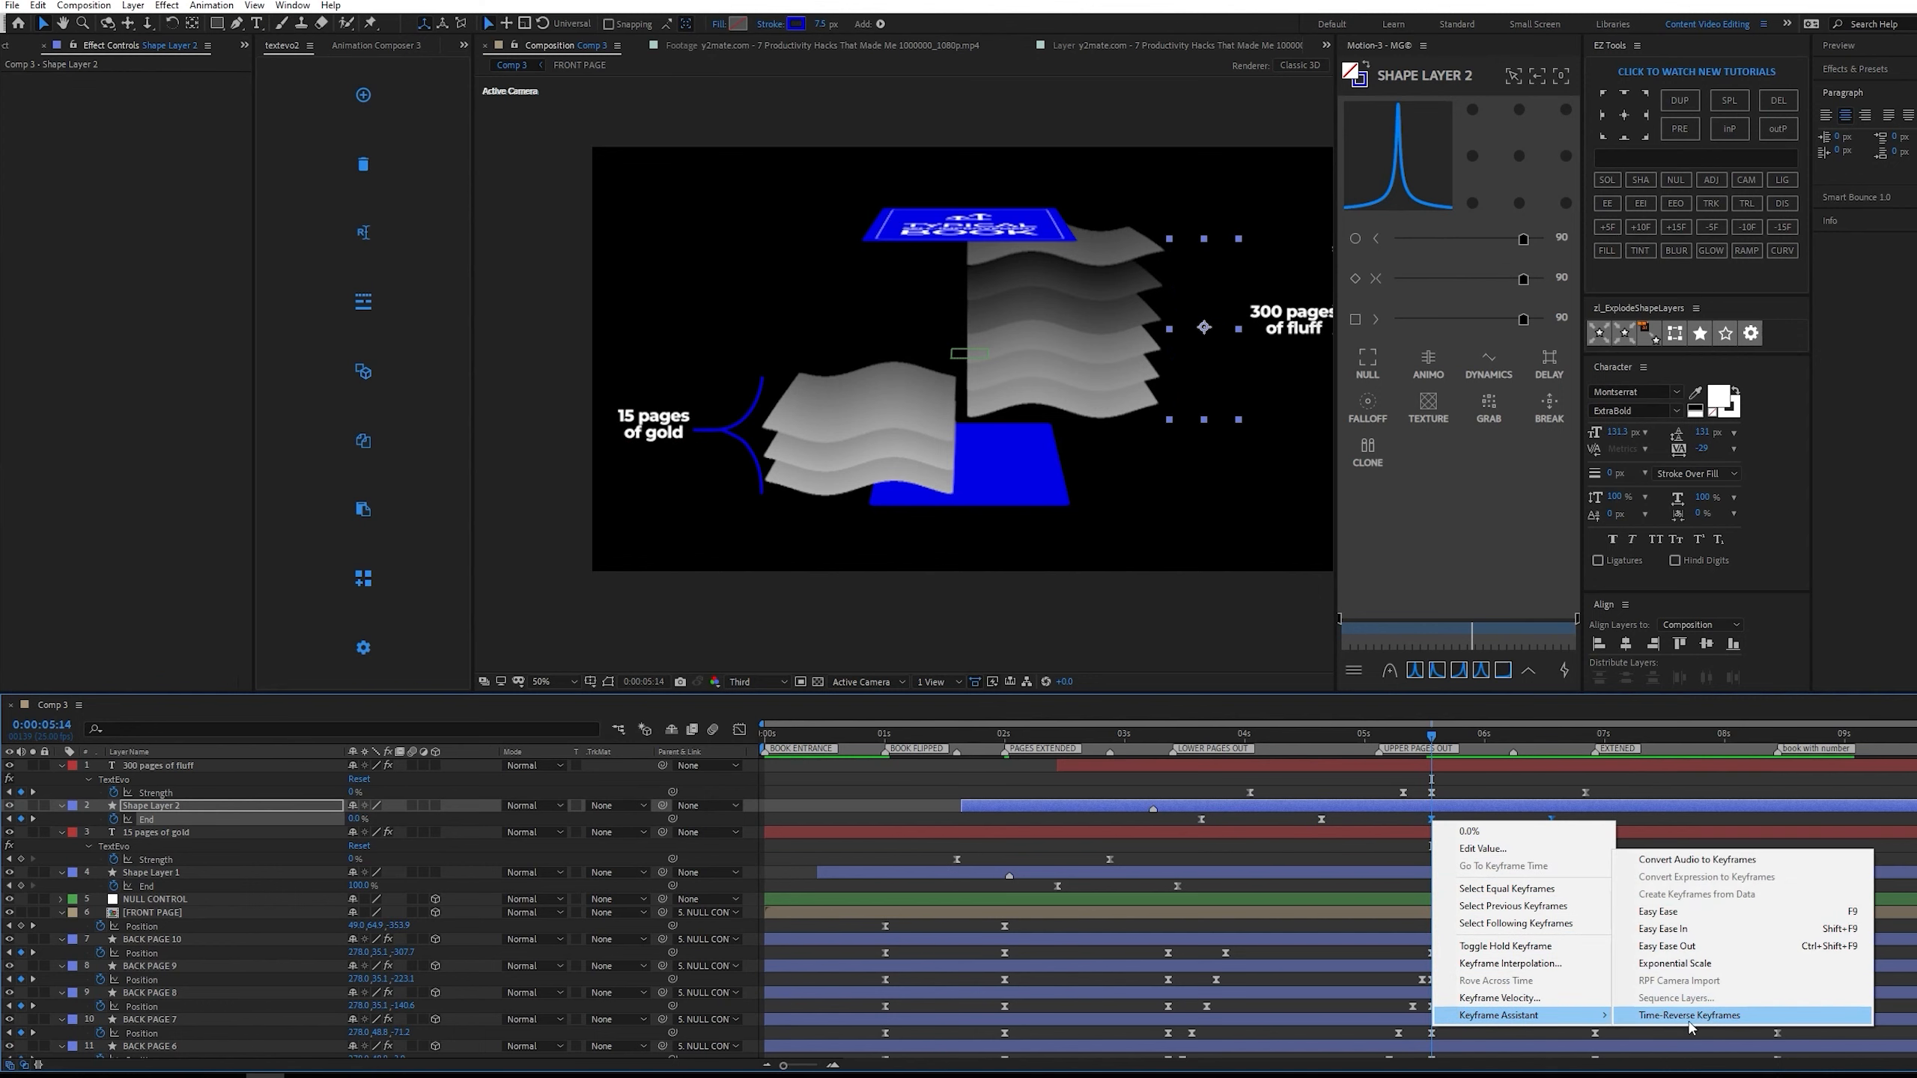
click(1736, 1017)
key(space)
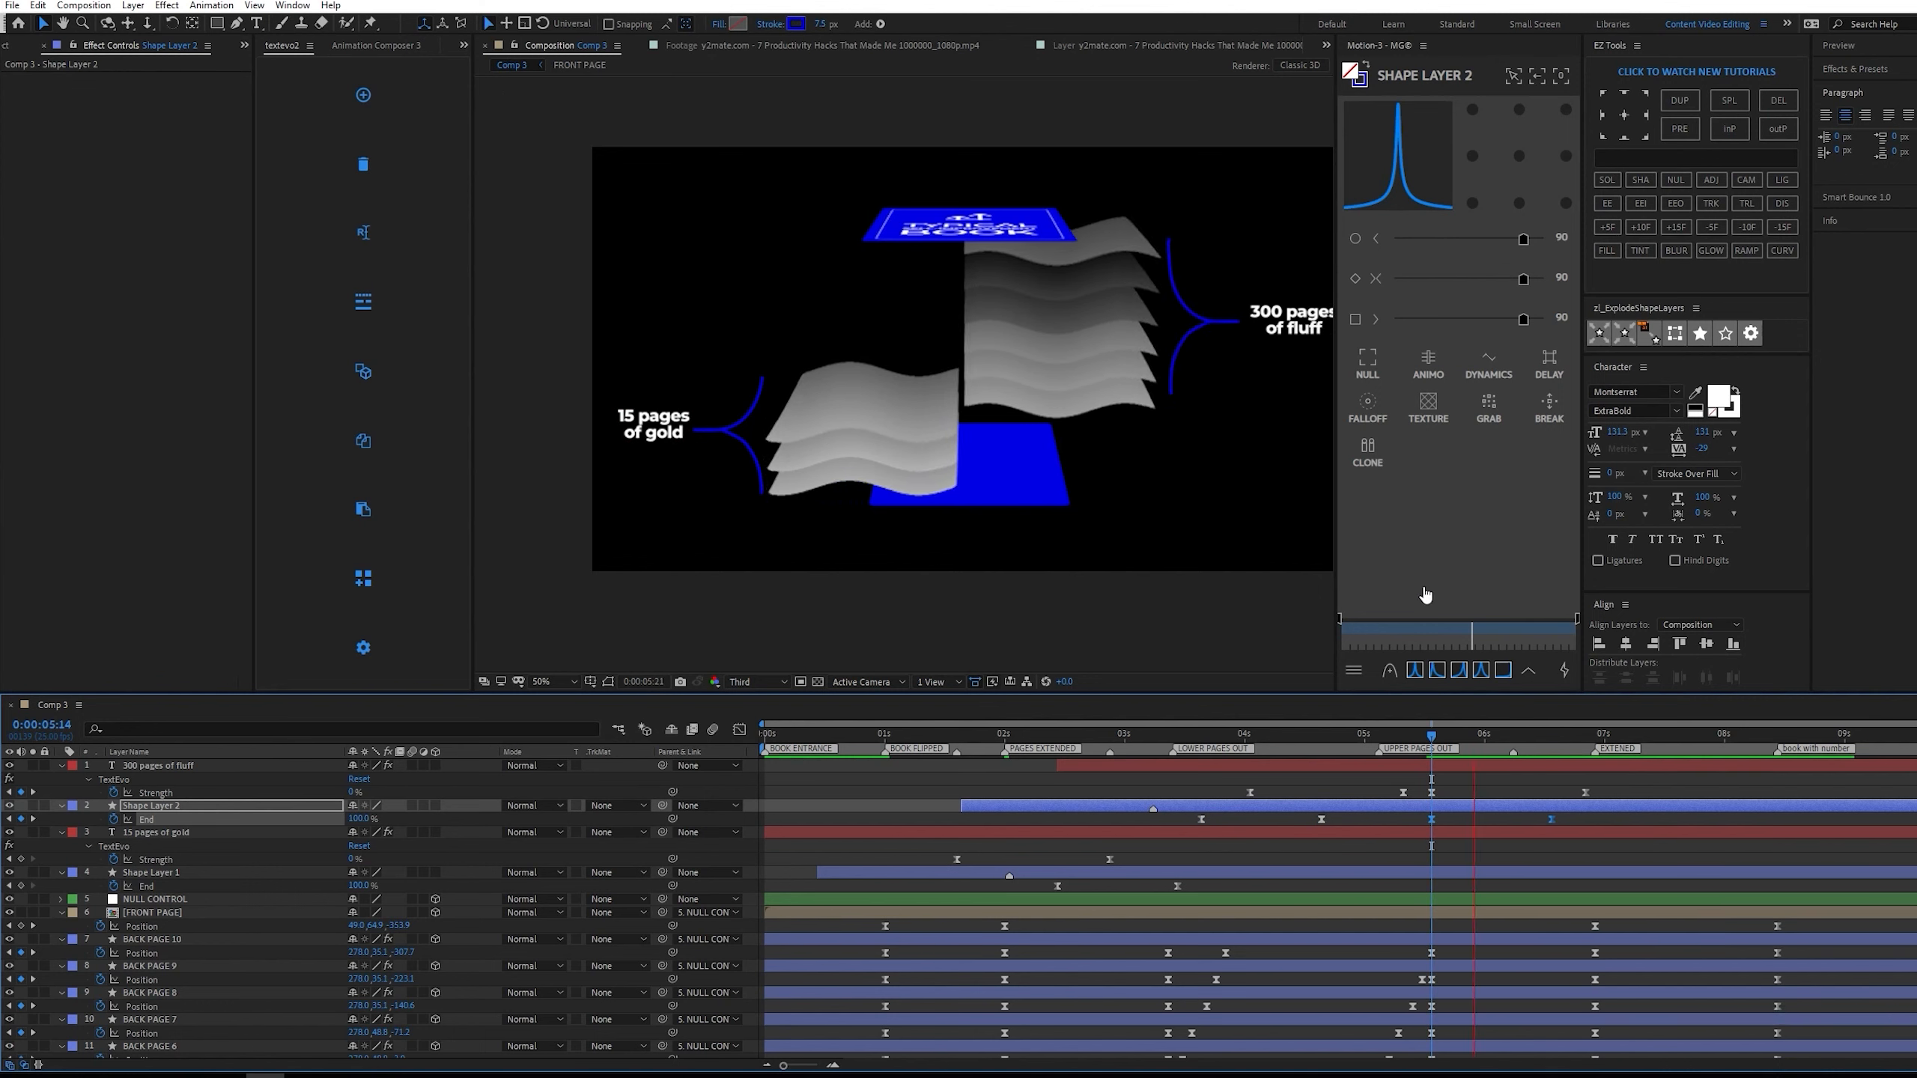
drag(1468, 737, 1427, 737)
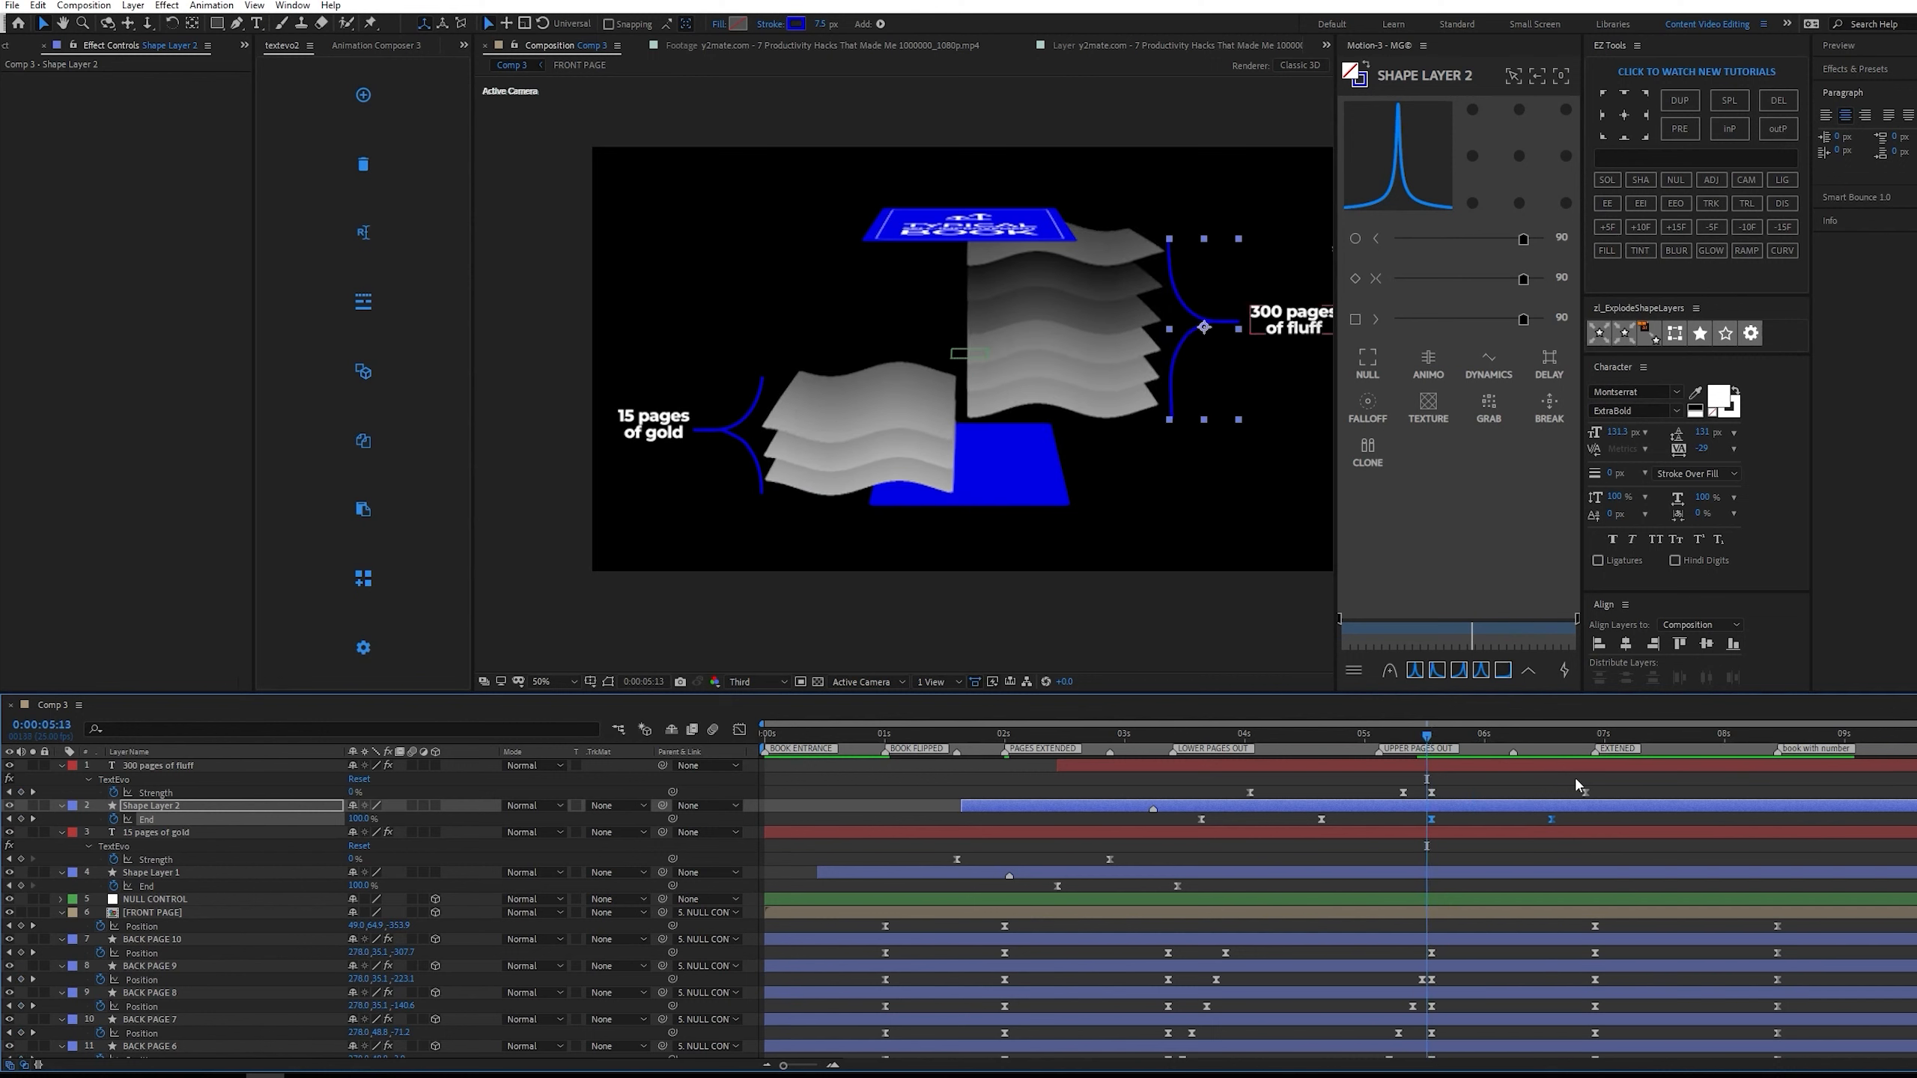
Copy the 15 pages of gold label's Strength keyframes to 0:00:05:14 and time-reverse the copies.
key(Page_Down)
drag(1177, 865, 943, 856)
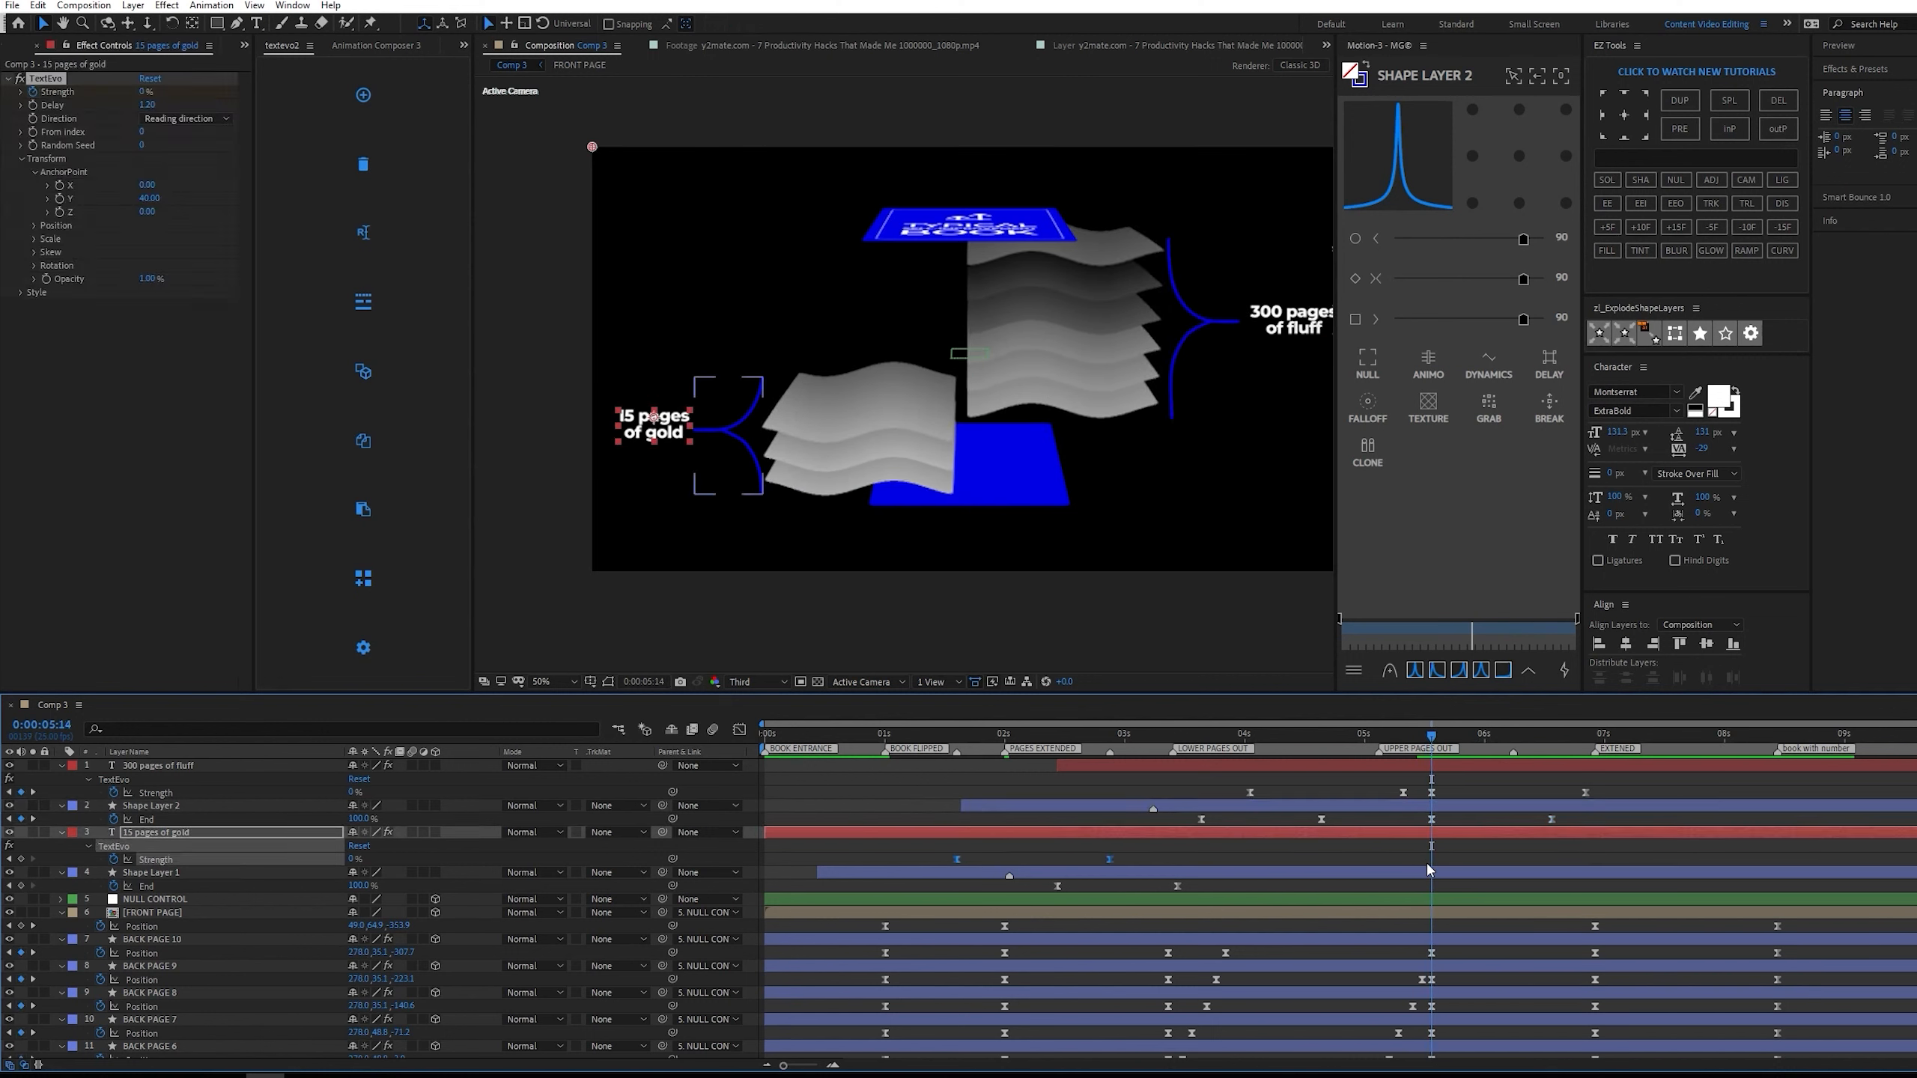
key(ctrl+c)
key(ctrl+v)
right_click(1584, 859)
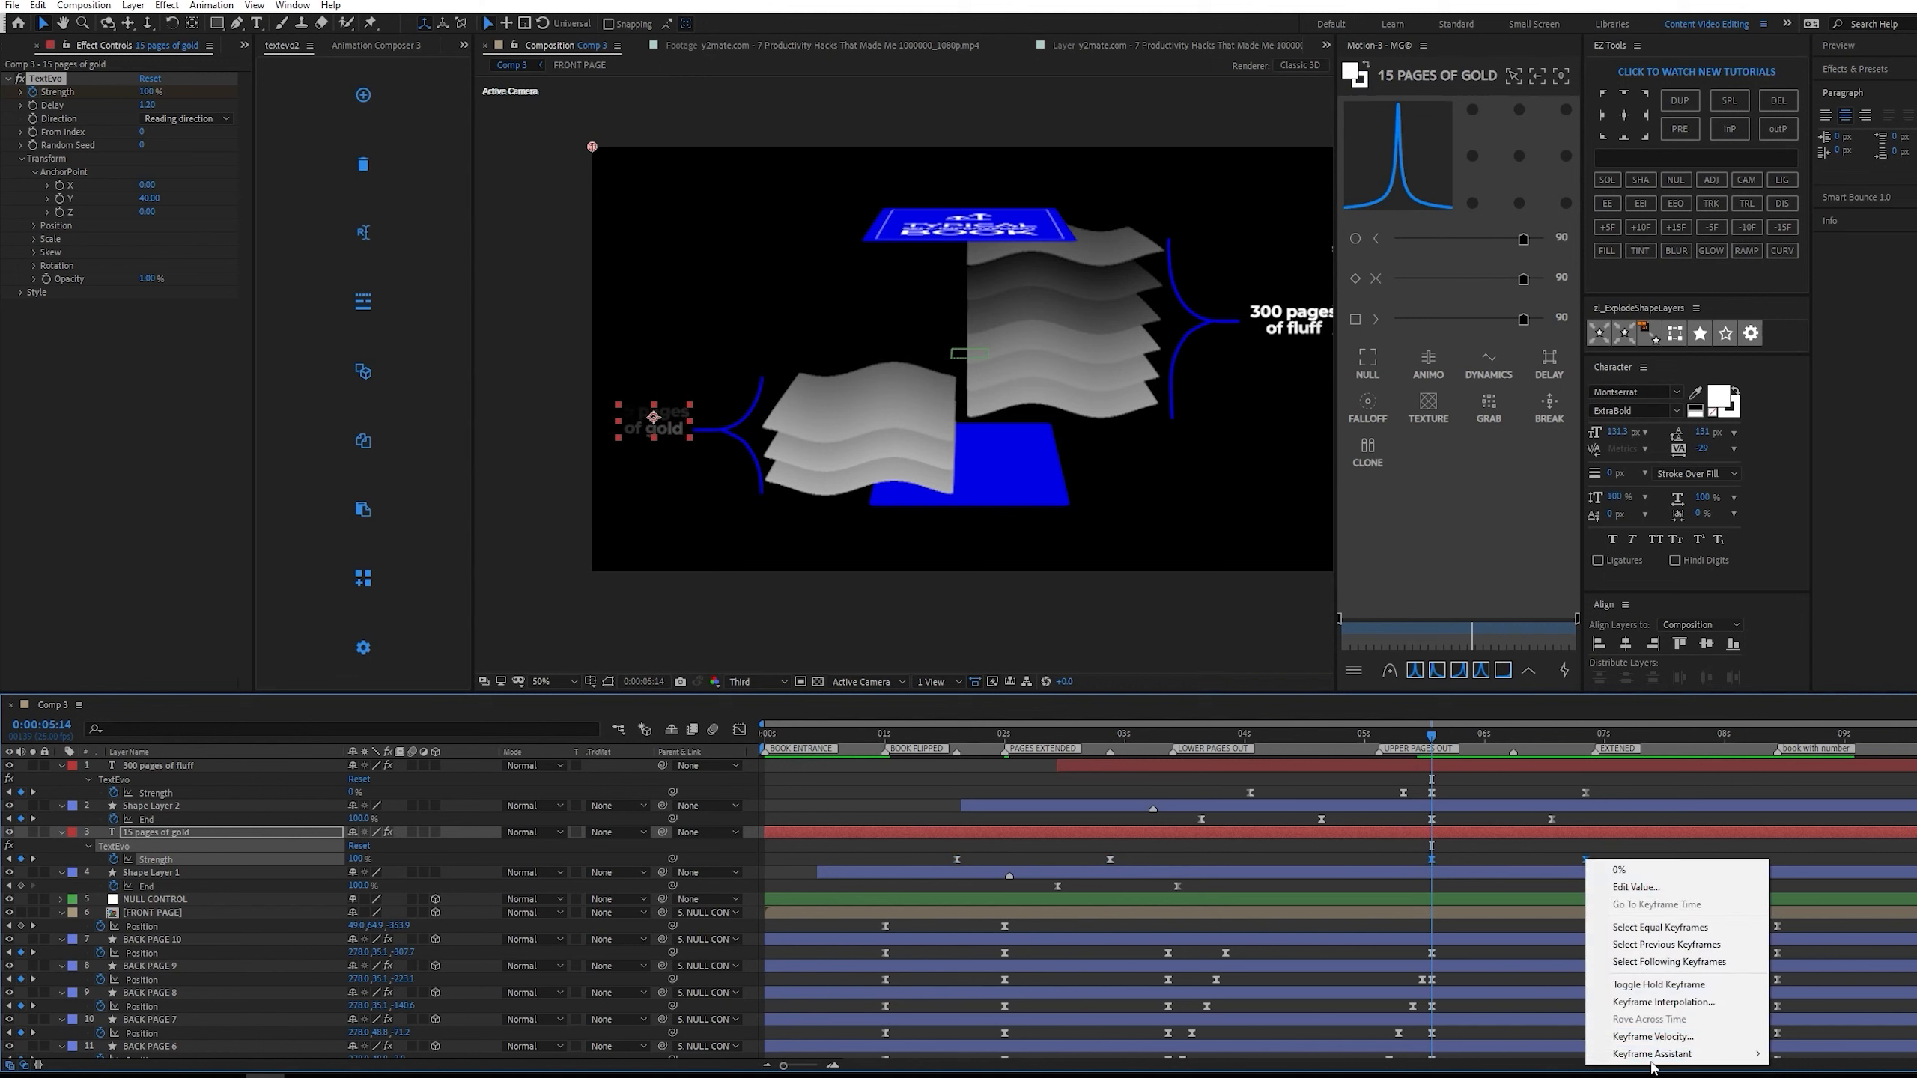
mouse_move(1656, 1055)
click(1827, 1056)
Copy Shape Layer 1's End keyframes to 0:00:05:14 and time-reverse the copies.
drag(1205, 893, 1047, 880)
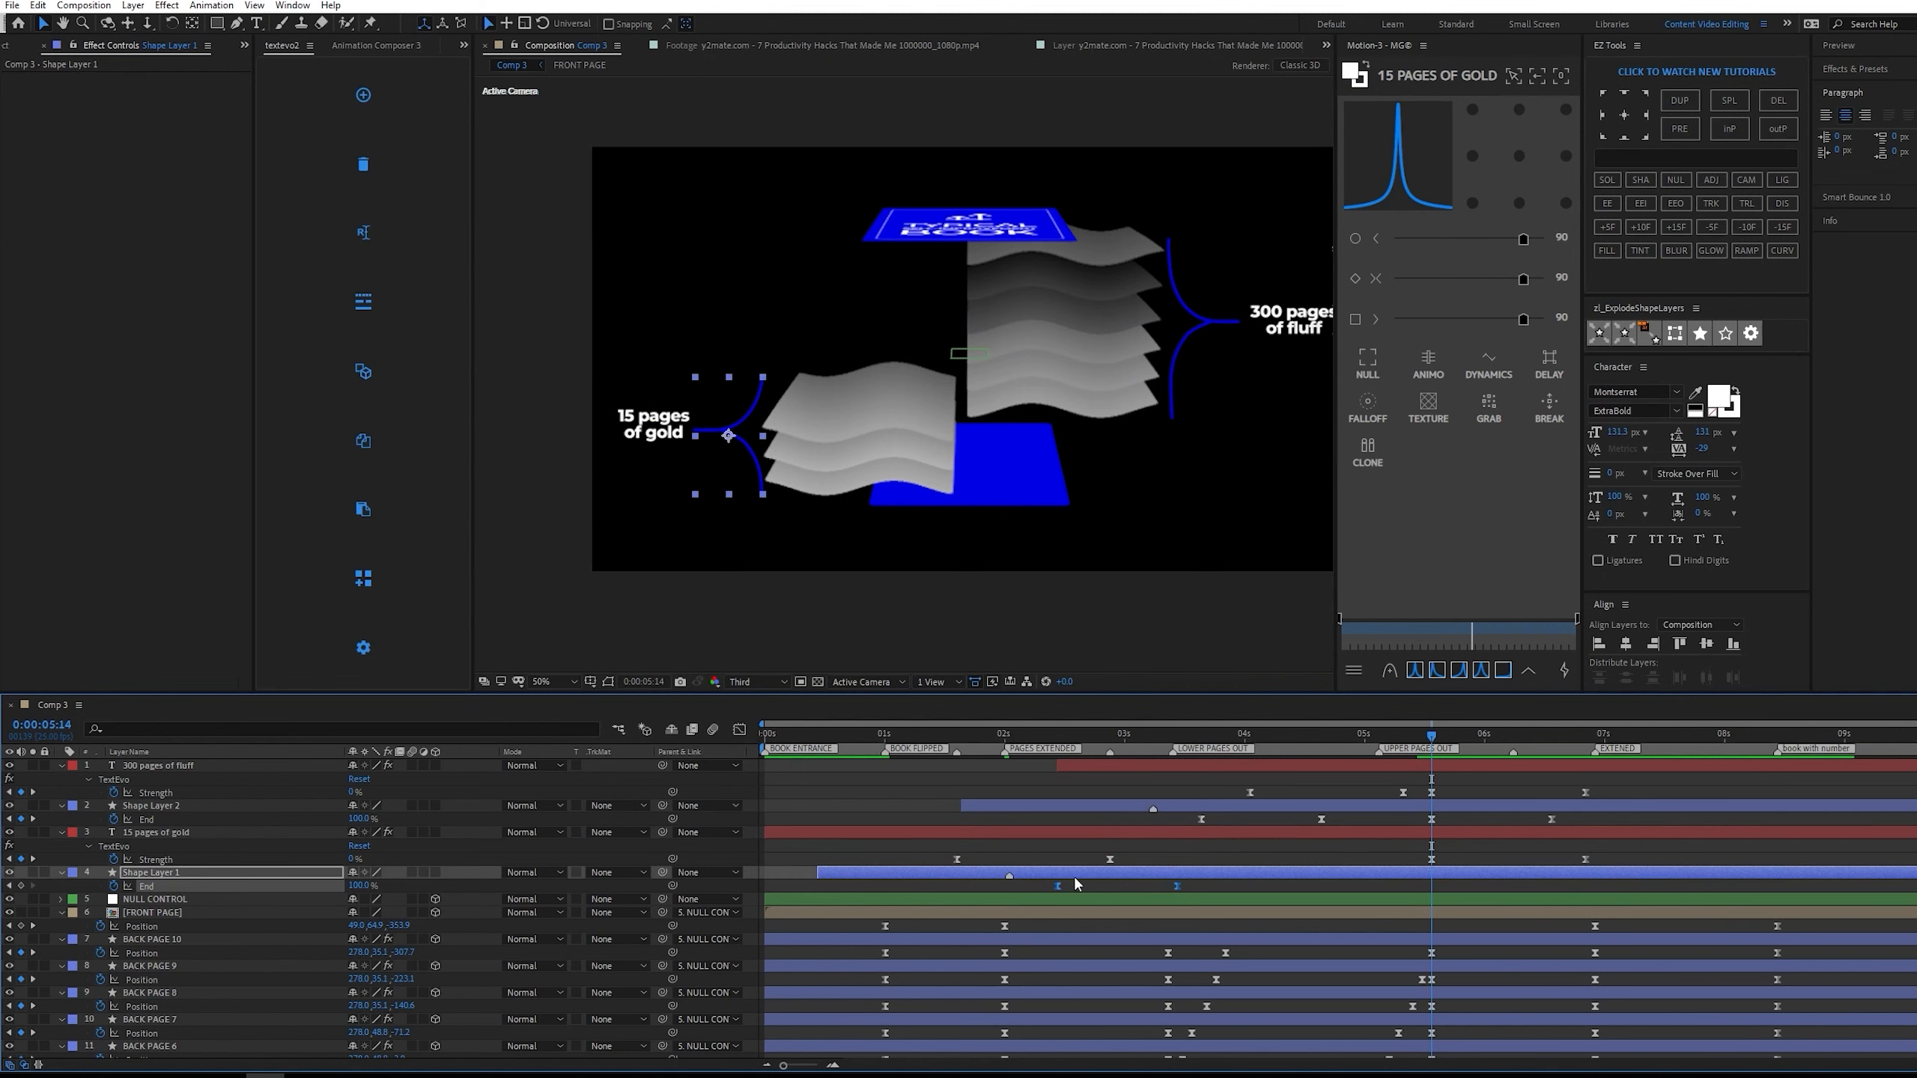
right_click(1552, 886)
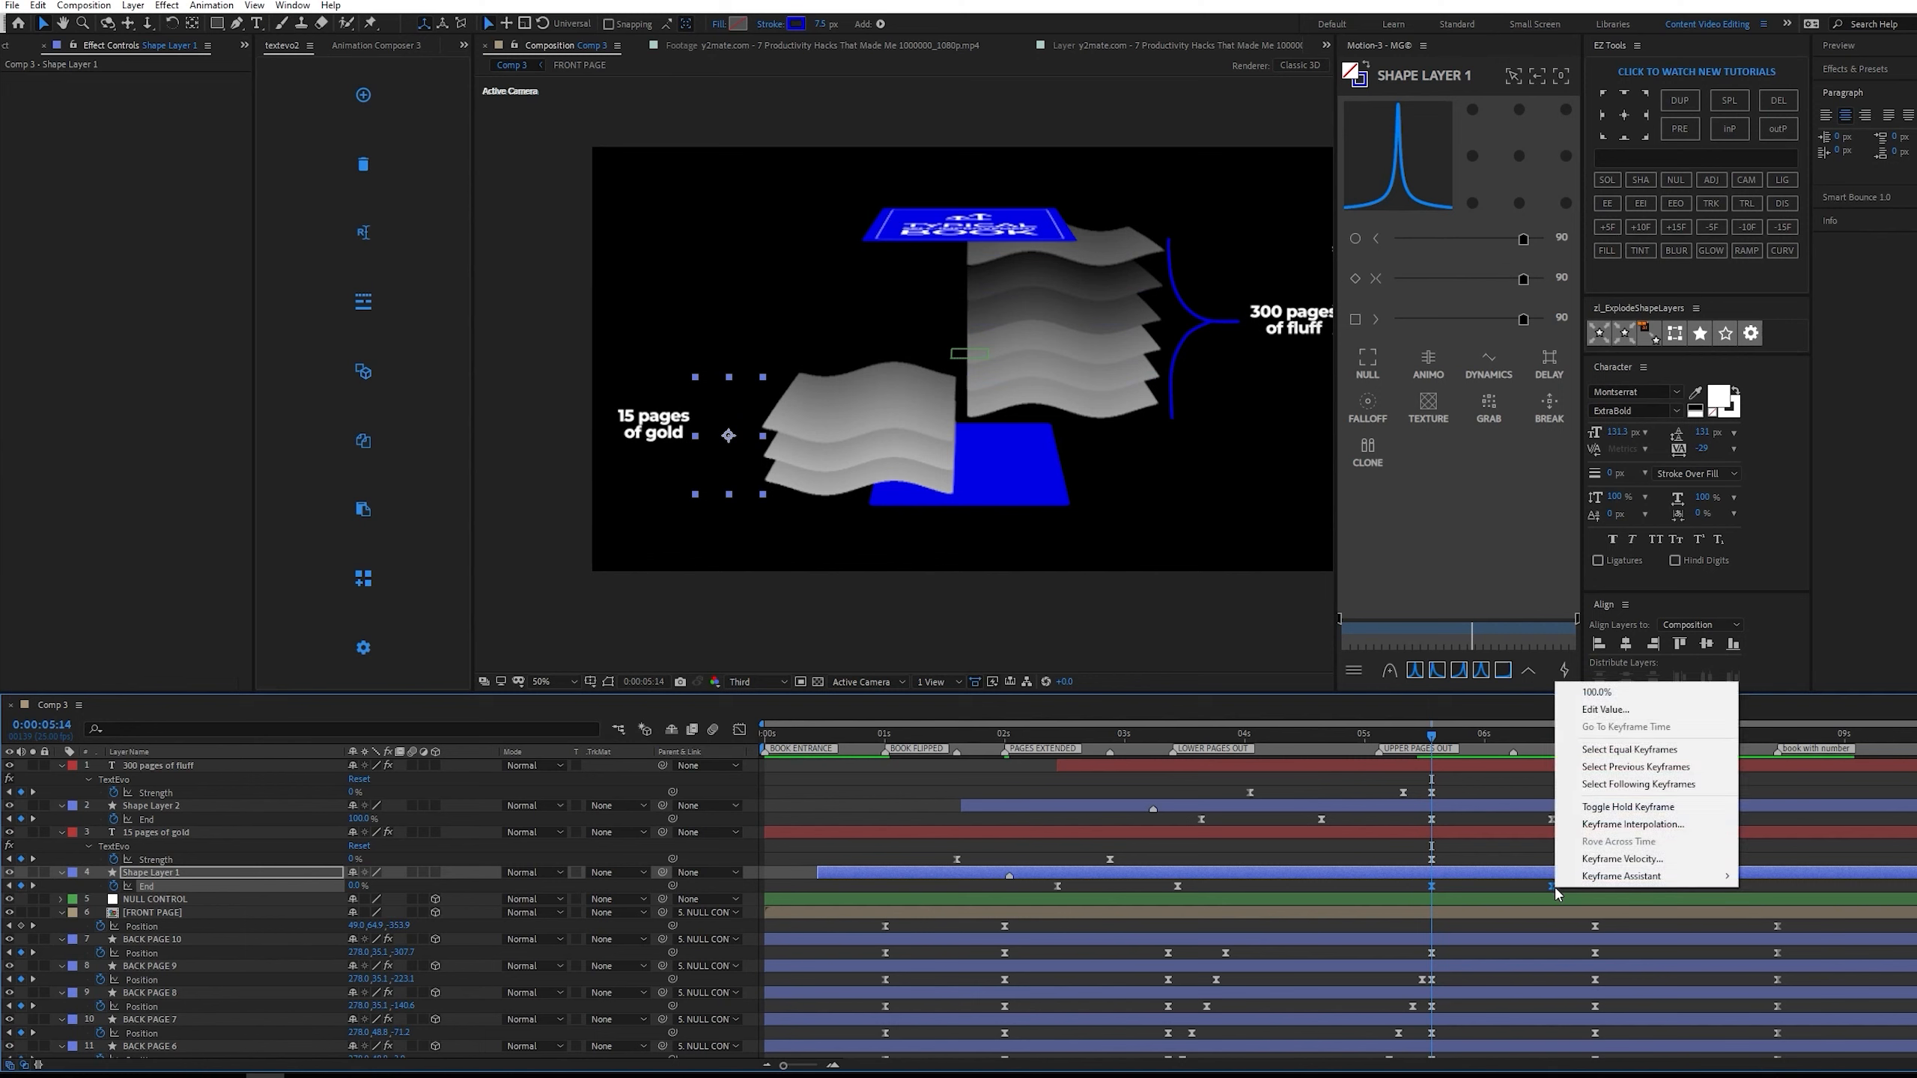
mouse_move(1660, 880)
click(1819, 1032)
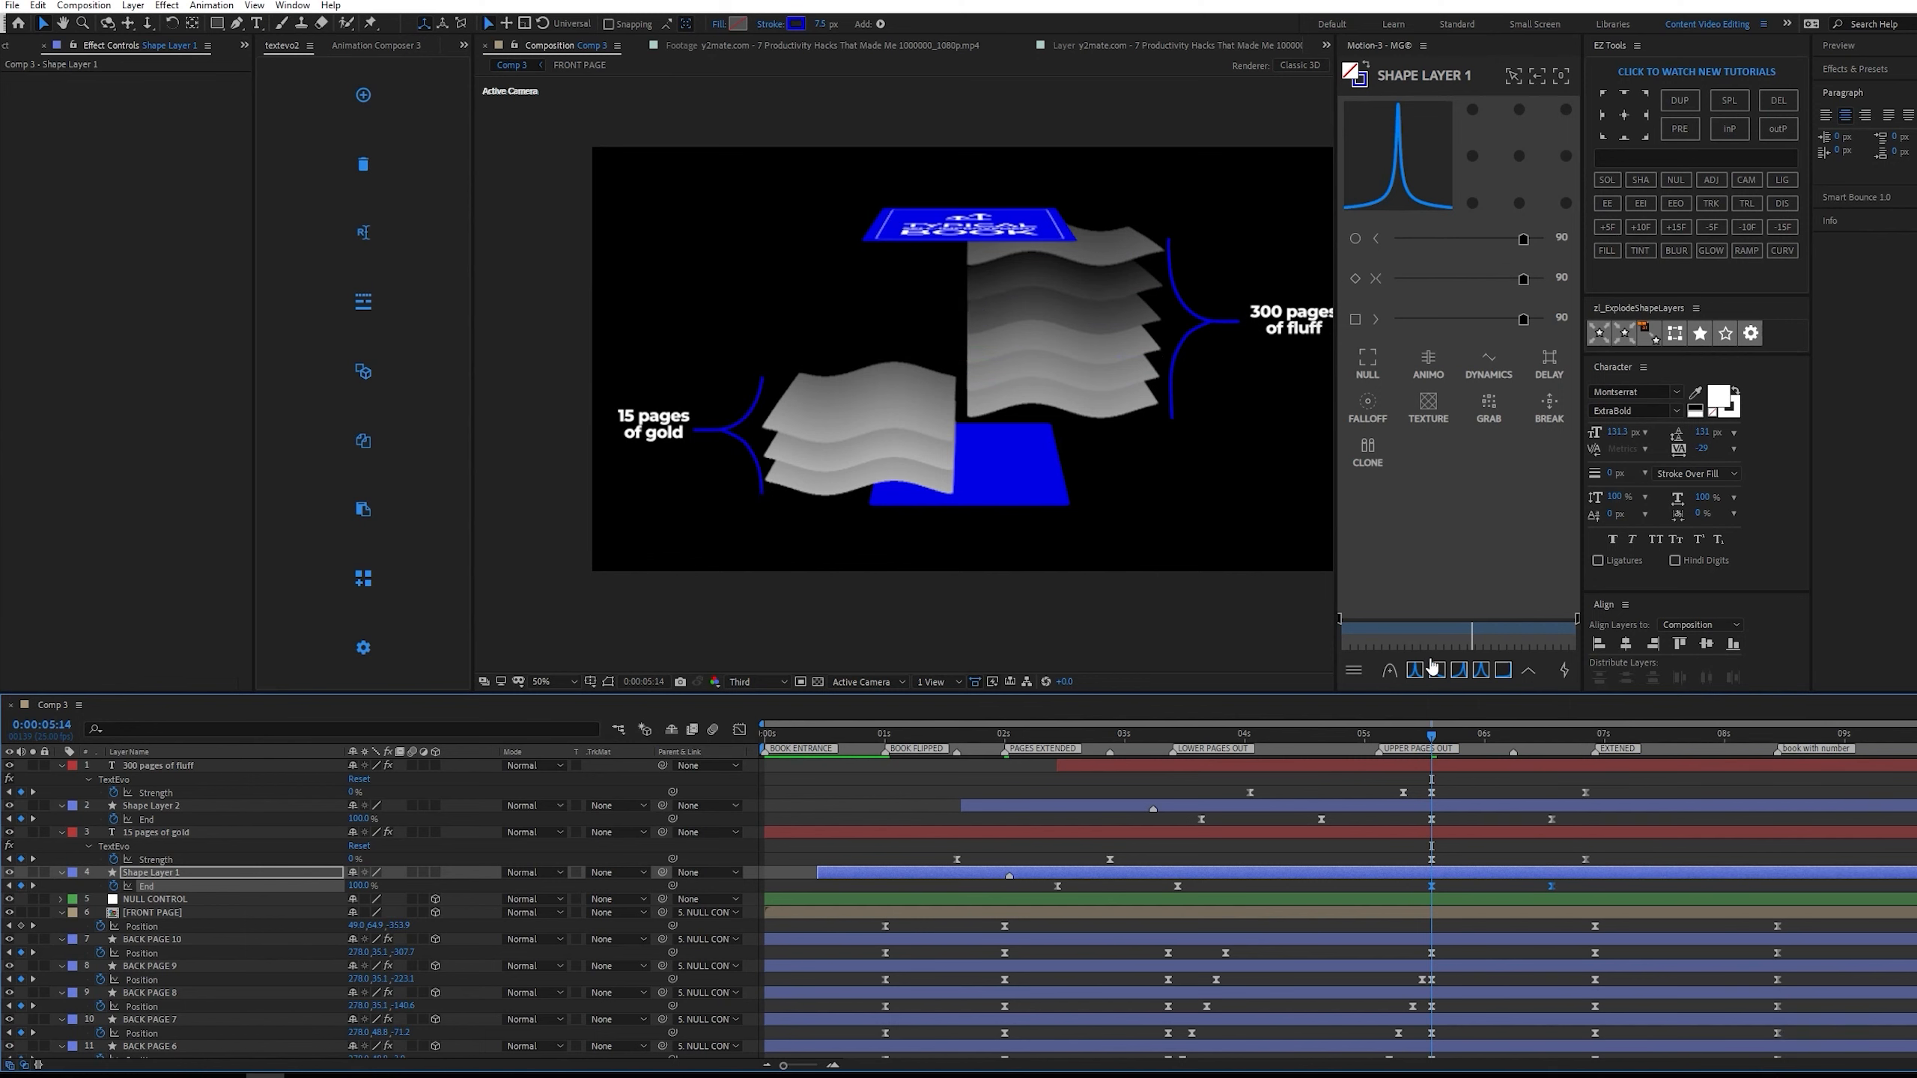
Preview the brackets' and labels' exit animation, returning to 0:00:05:14.
key(space)
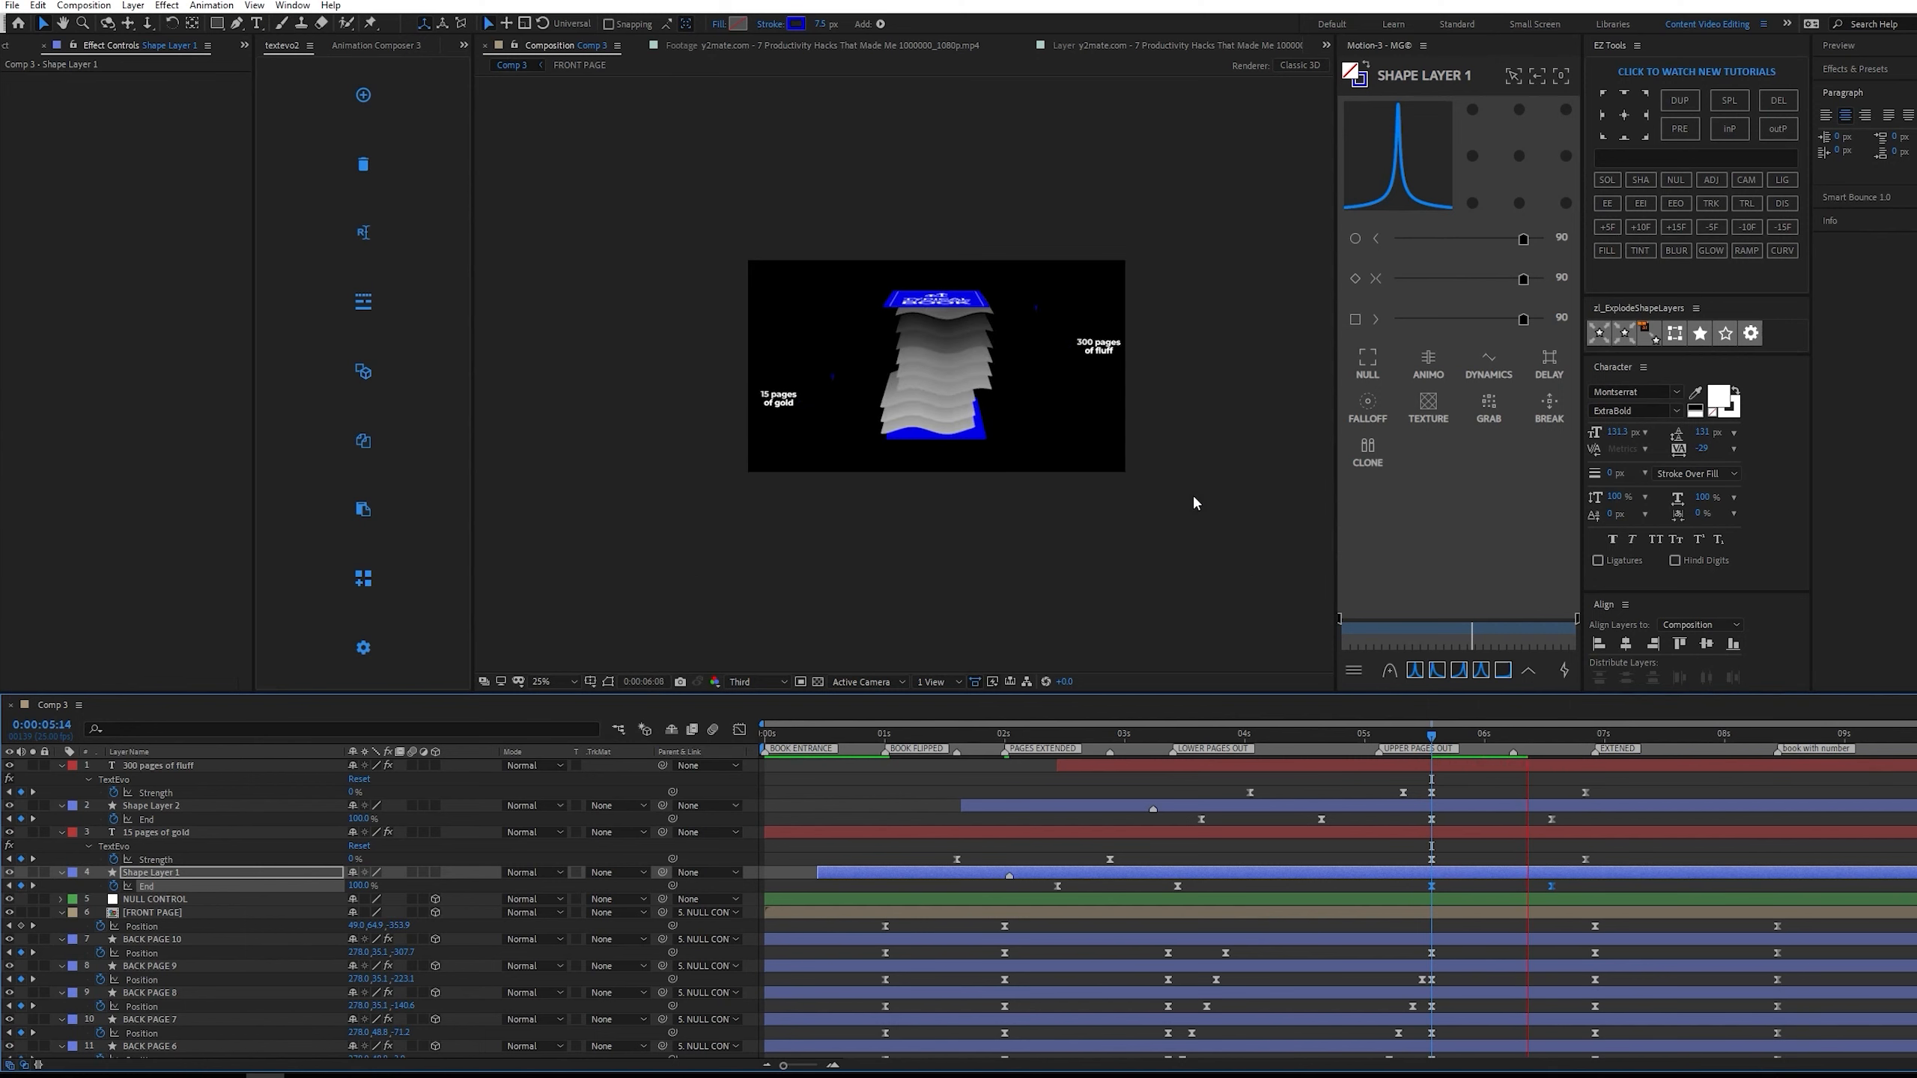
key(space)
click(1434, 744)
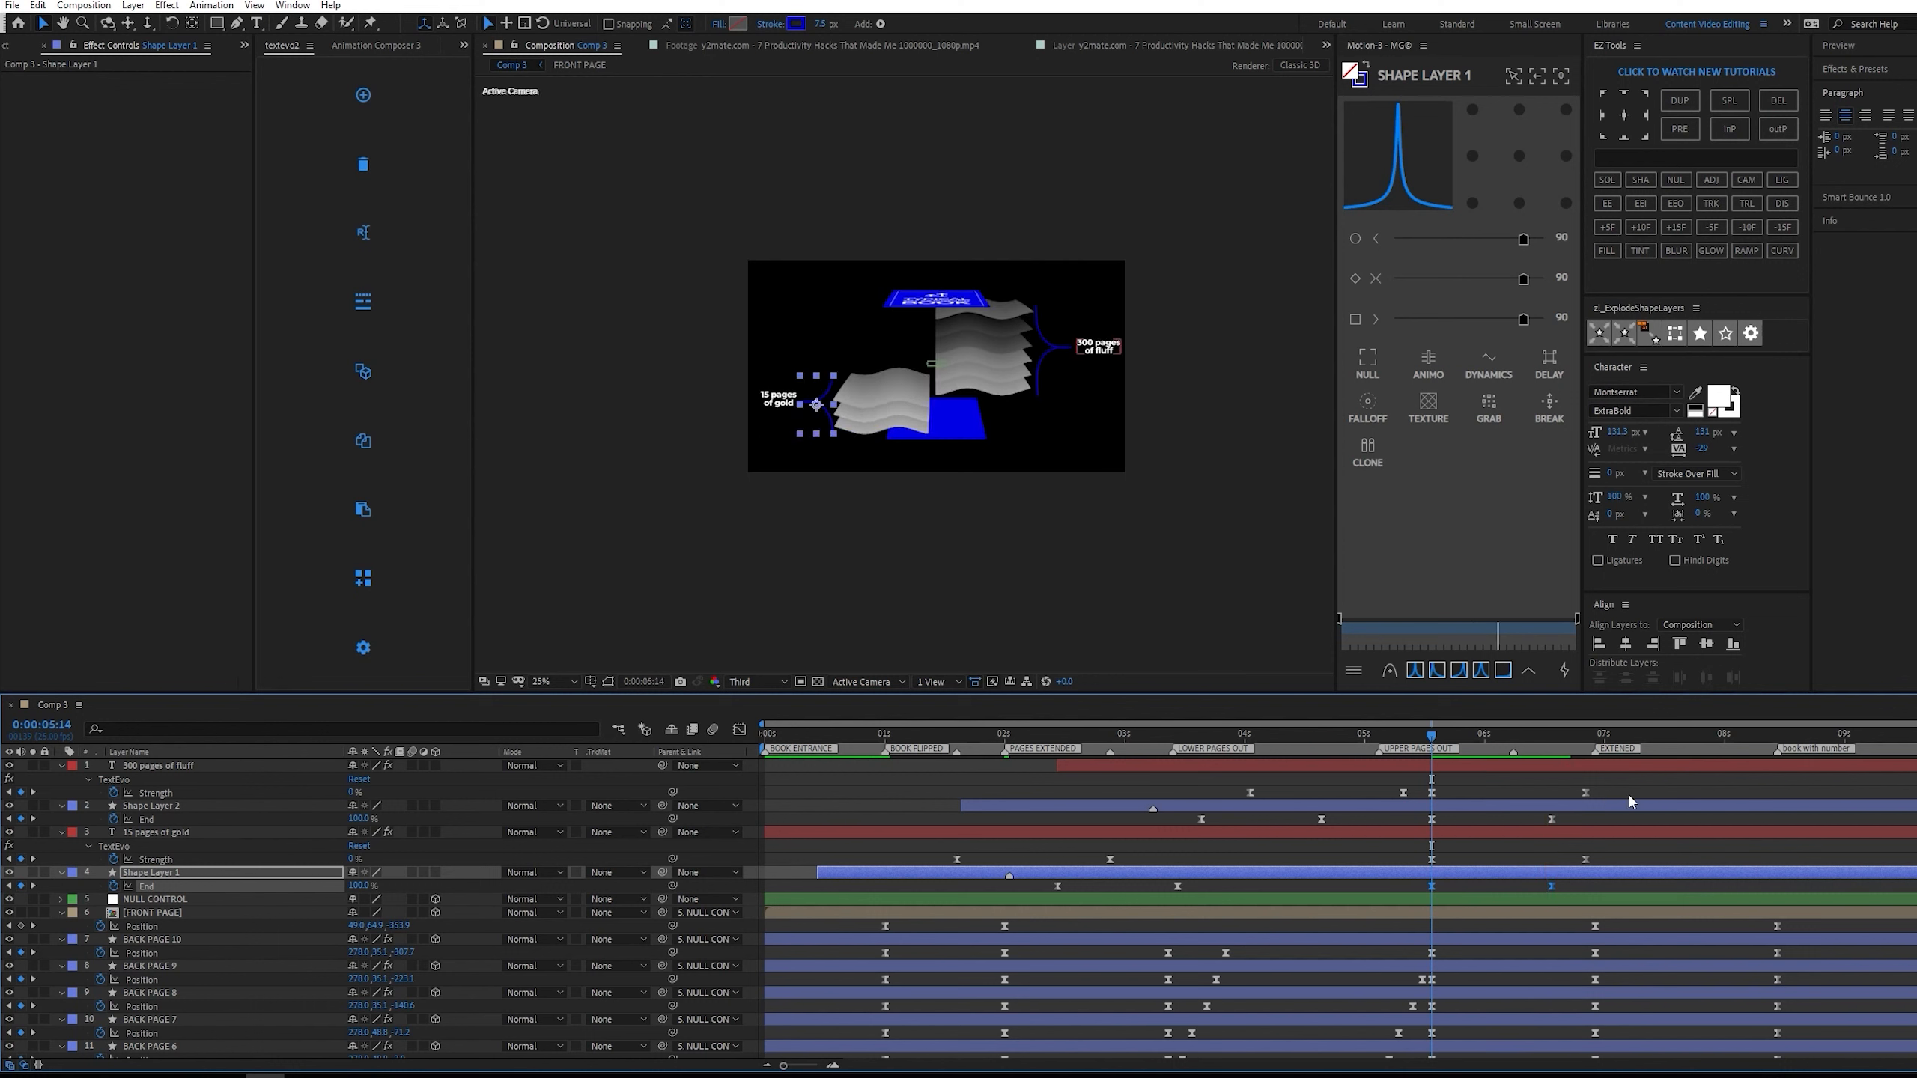
Apply the 33, 0, 100 easing preset to both labels' exit Strength keyframes and preview the text exit.
drag(1413, 801, 1650, 783)
drag(1617, 862, 1385, 861)
click(1415, 670)
click(1434, 672)
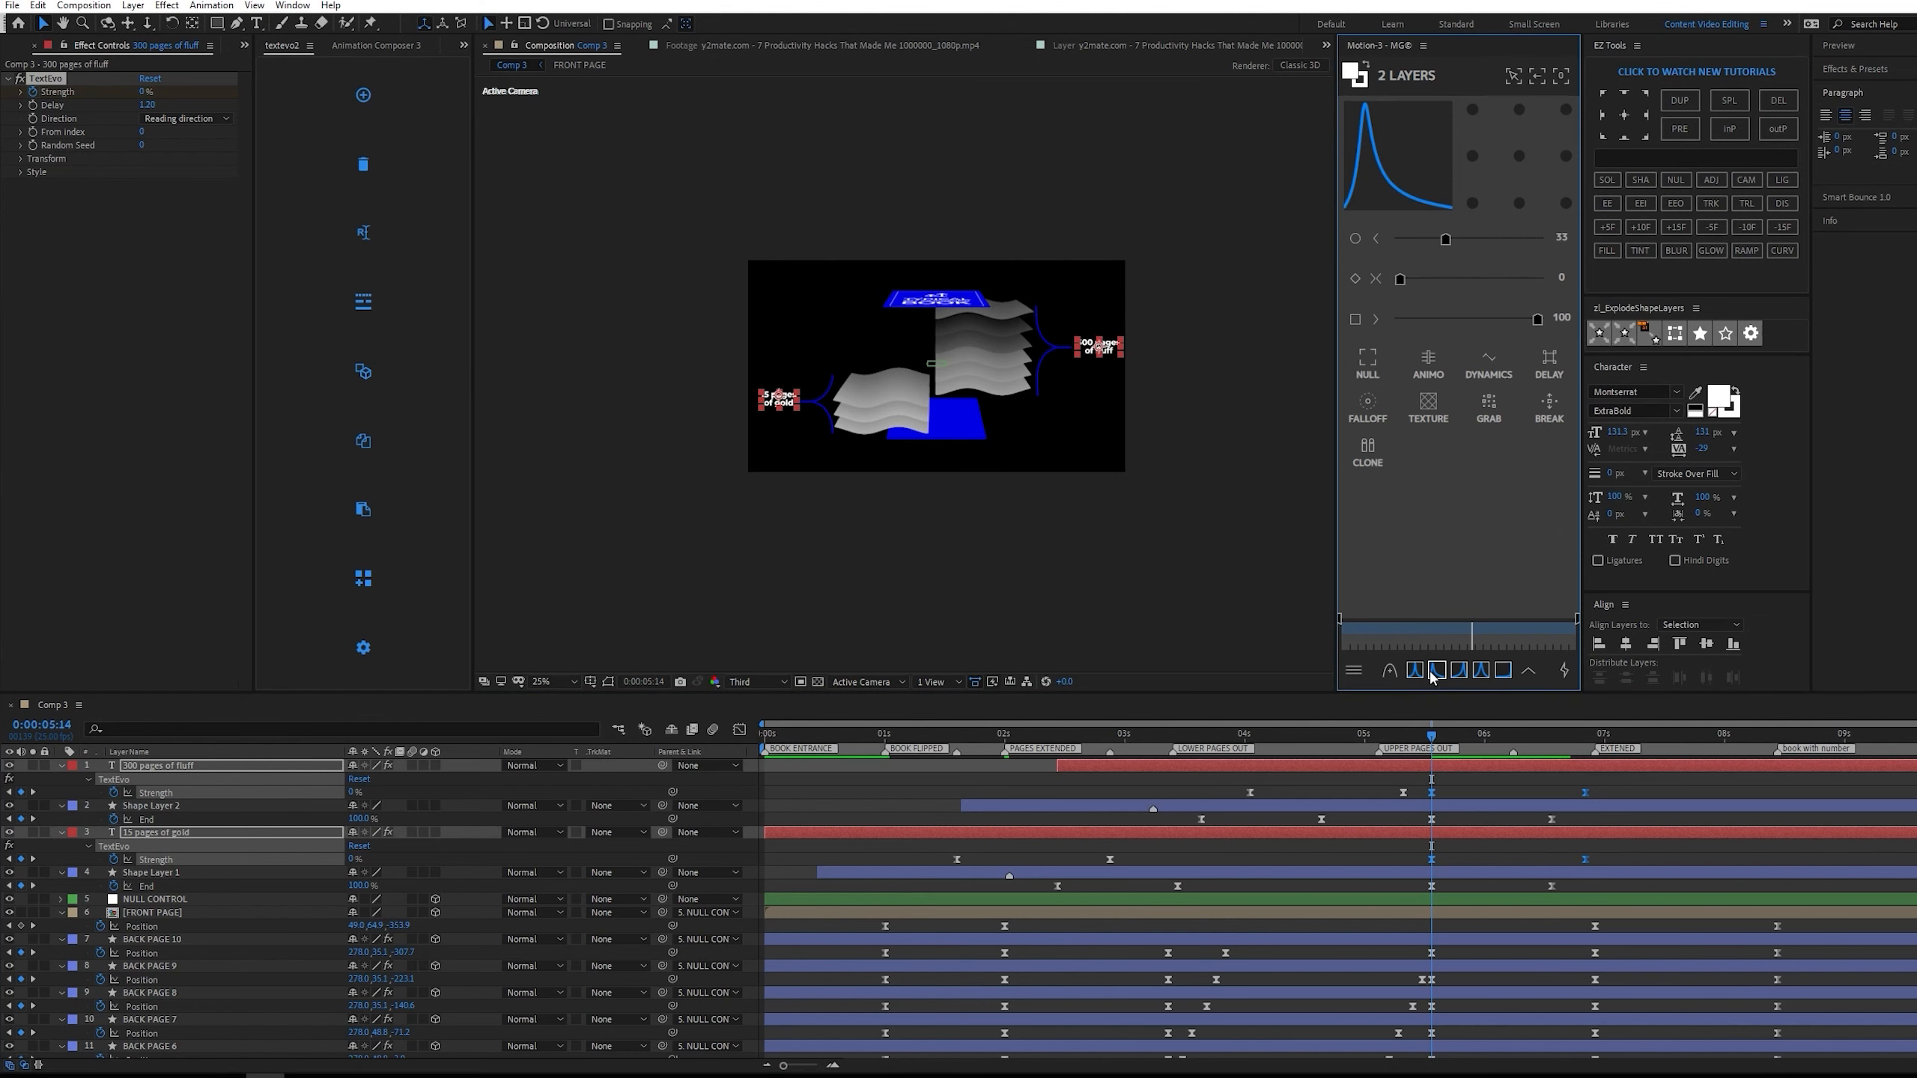
key(space)
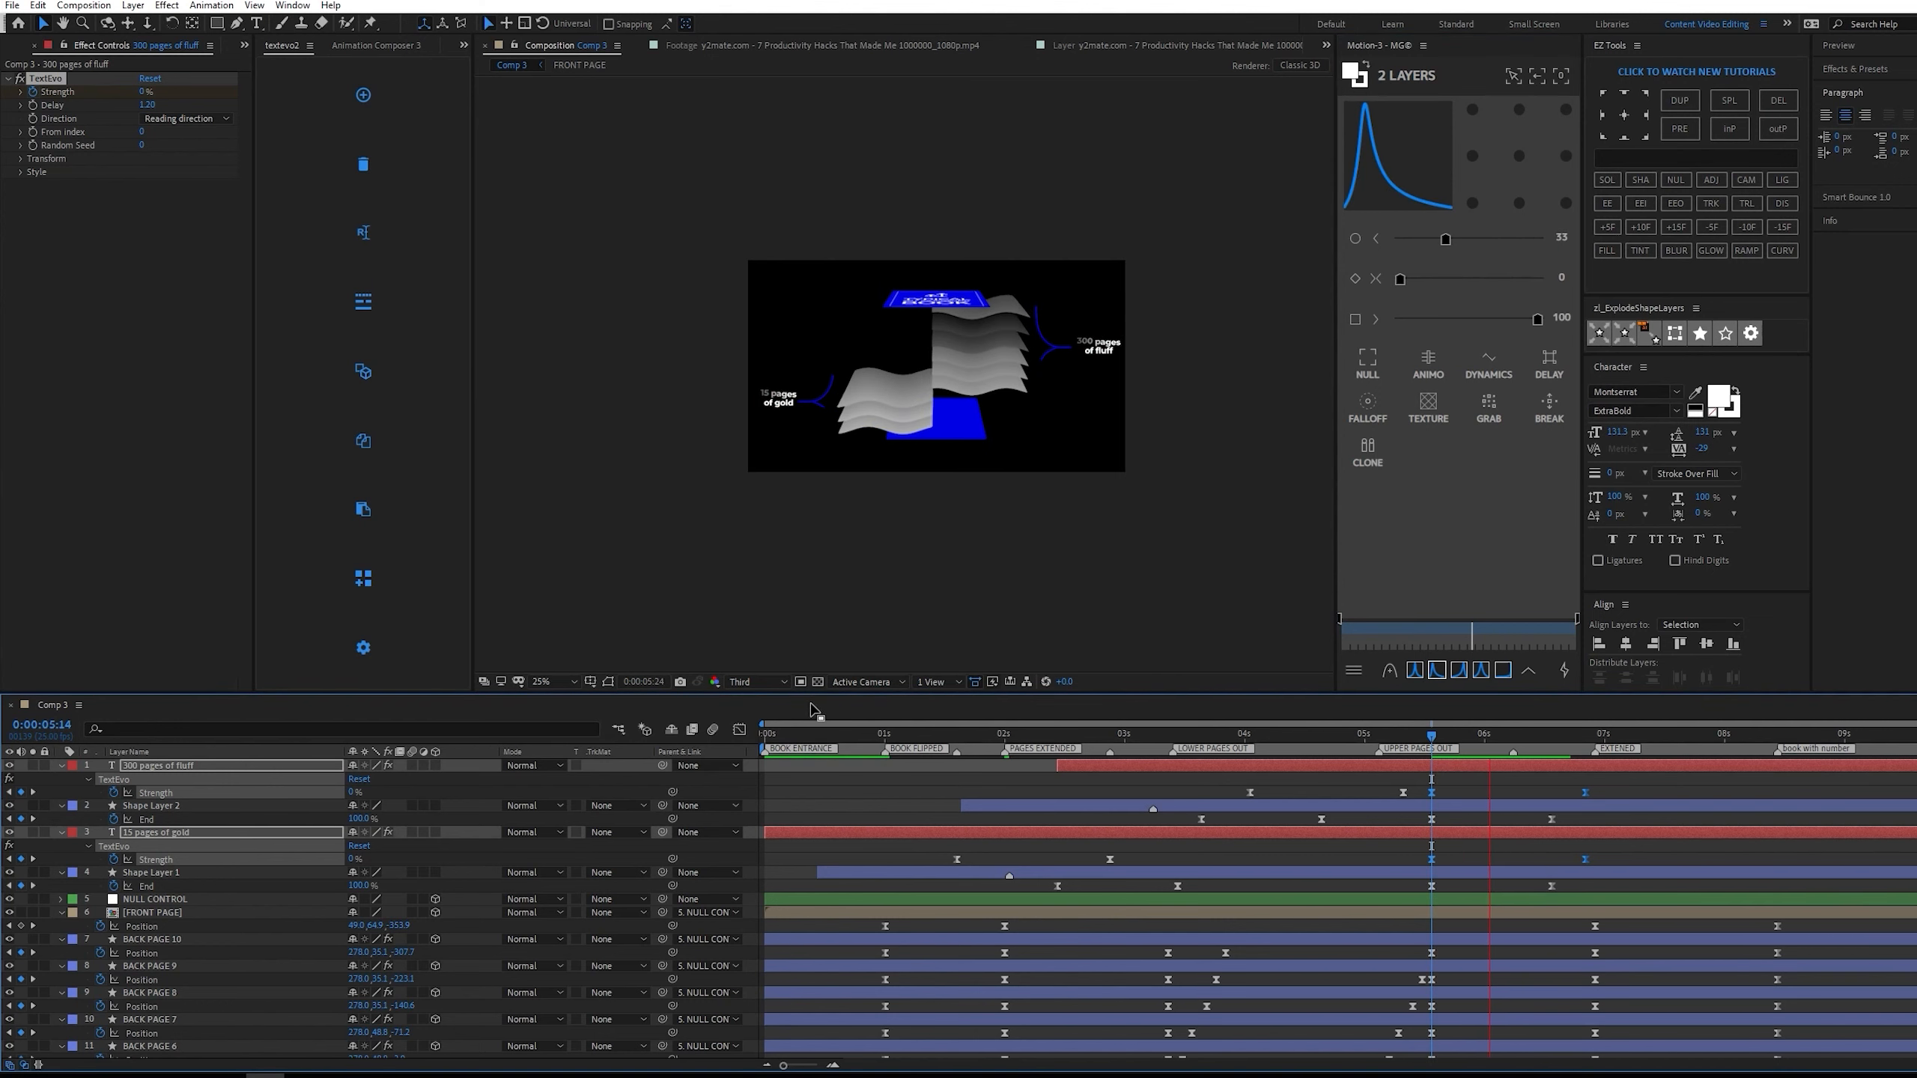
key(space)
Check the eased exit of the two labels again from 0:00:05:14.
click(739, 729)
mouse_move(1497, 916)
mouse_down()
mouse_move(1605, 869)
mouse_move(1669, 805)
mouse_up()
mouse_move(1482, 827)
mouse_down()
mouse_move(1450, 828)
mouse_move(1457, 847)
mouse_move(1456, 828)
mouse_up()
key(shift+F3)
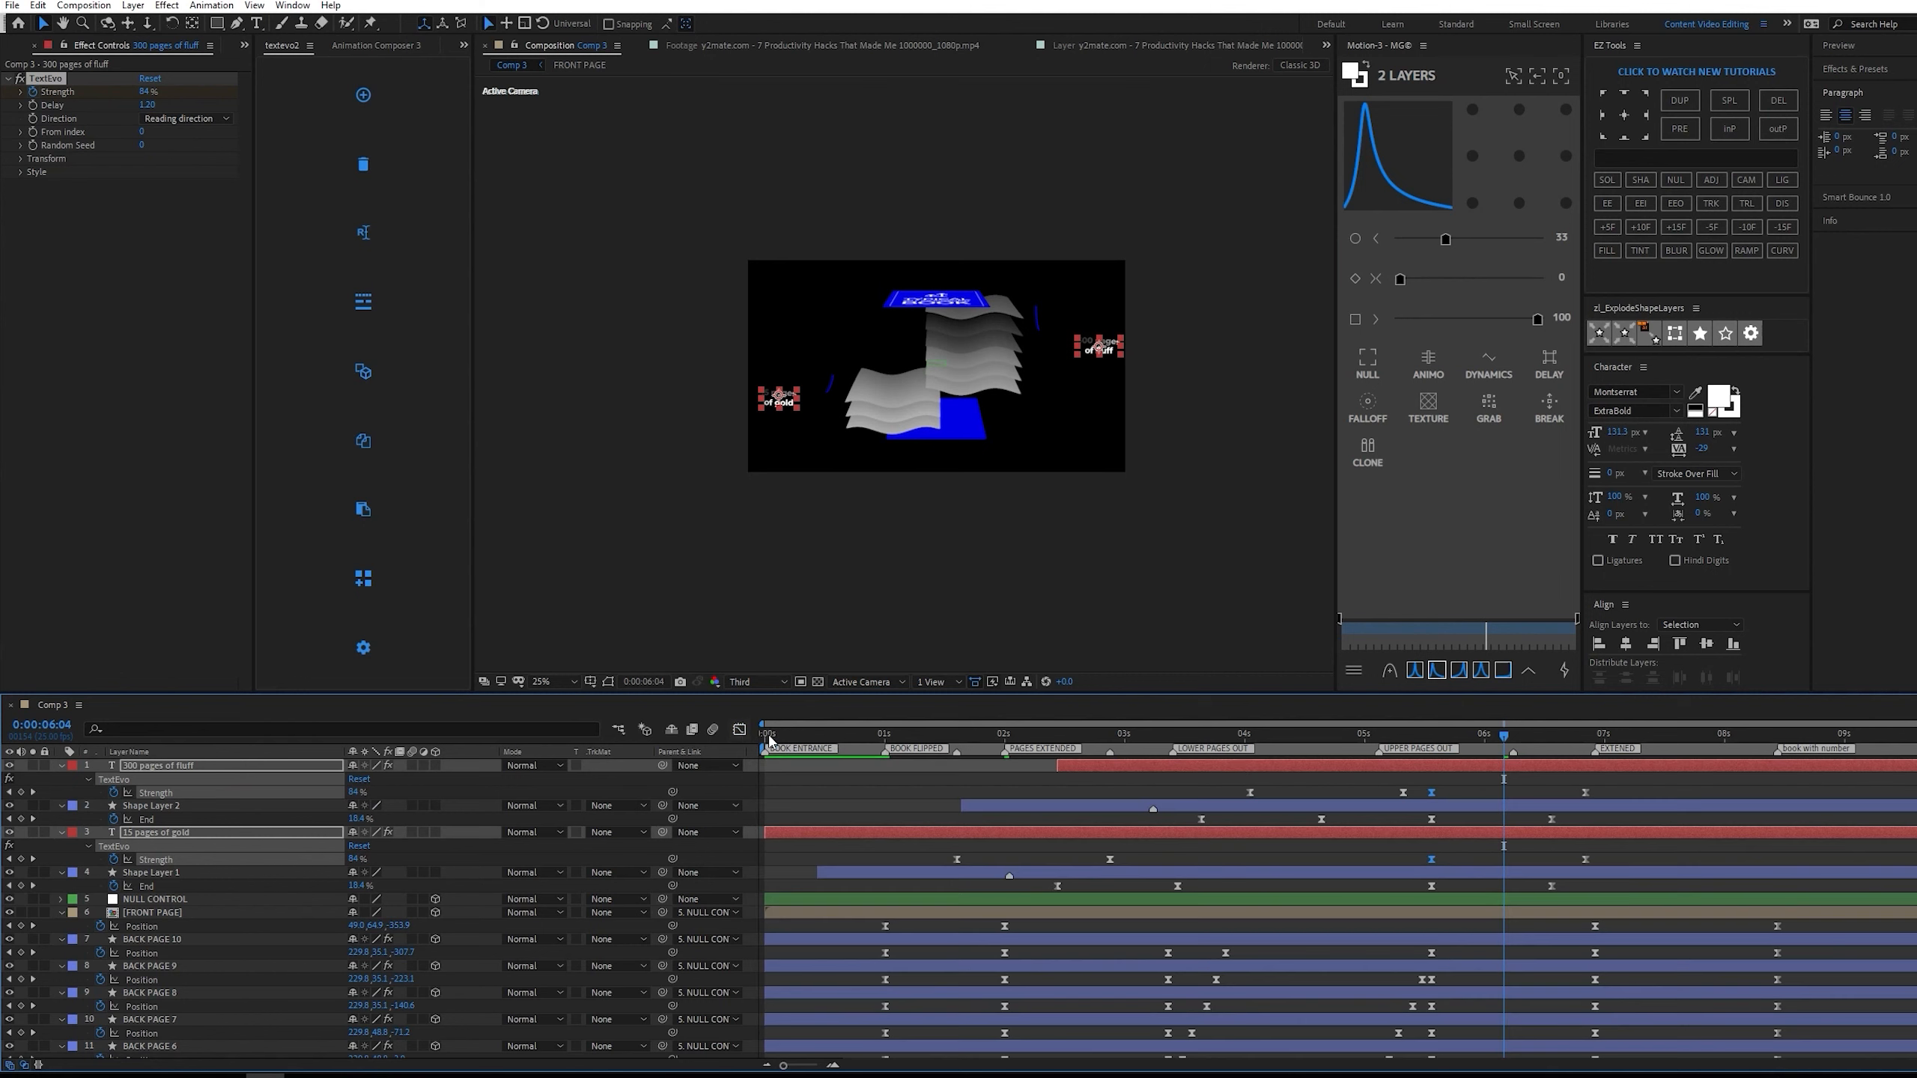
key(j)
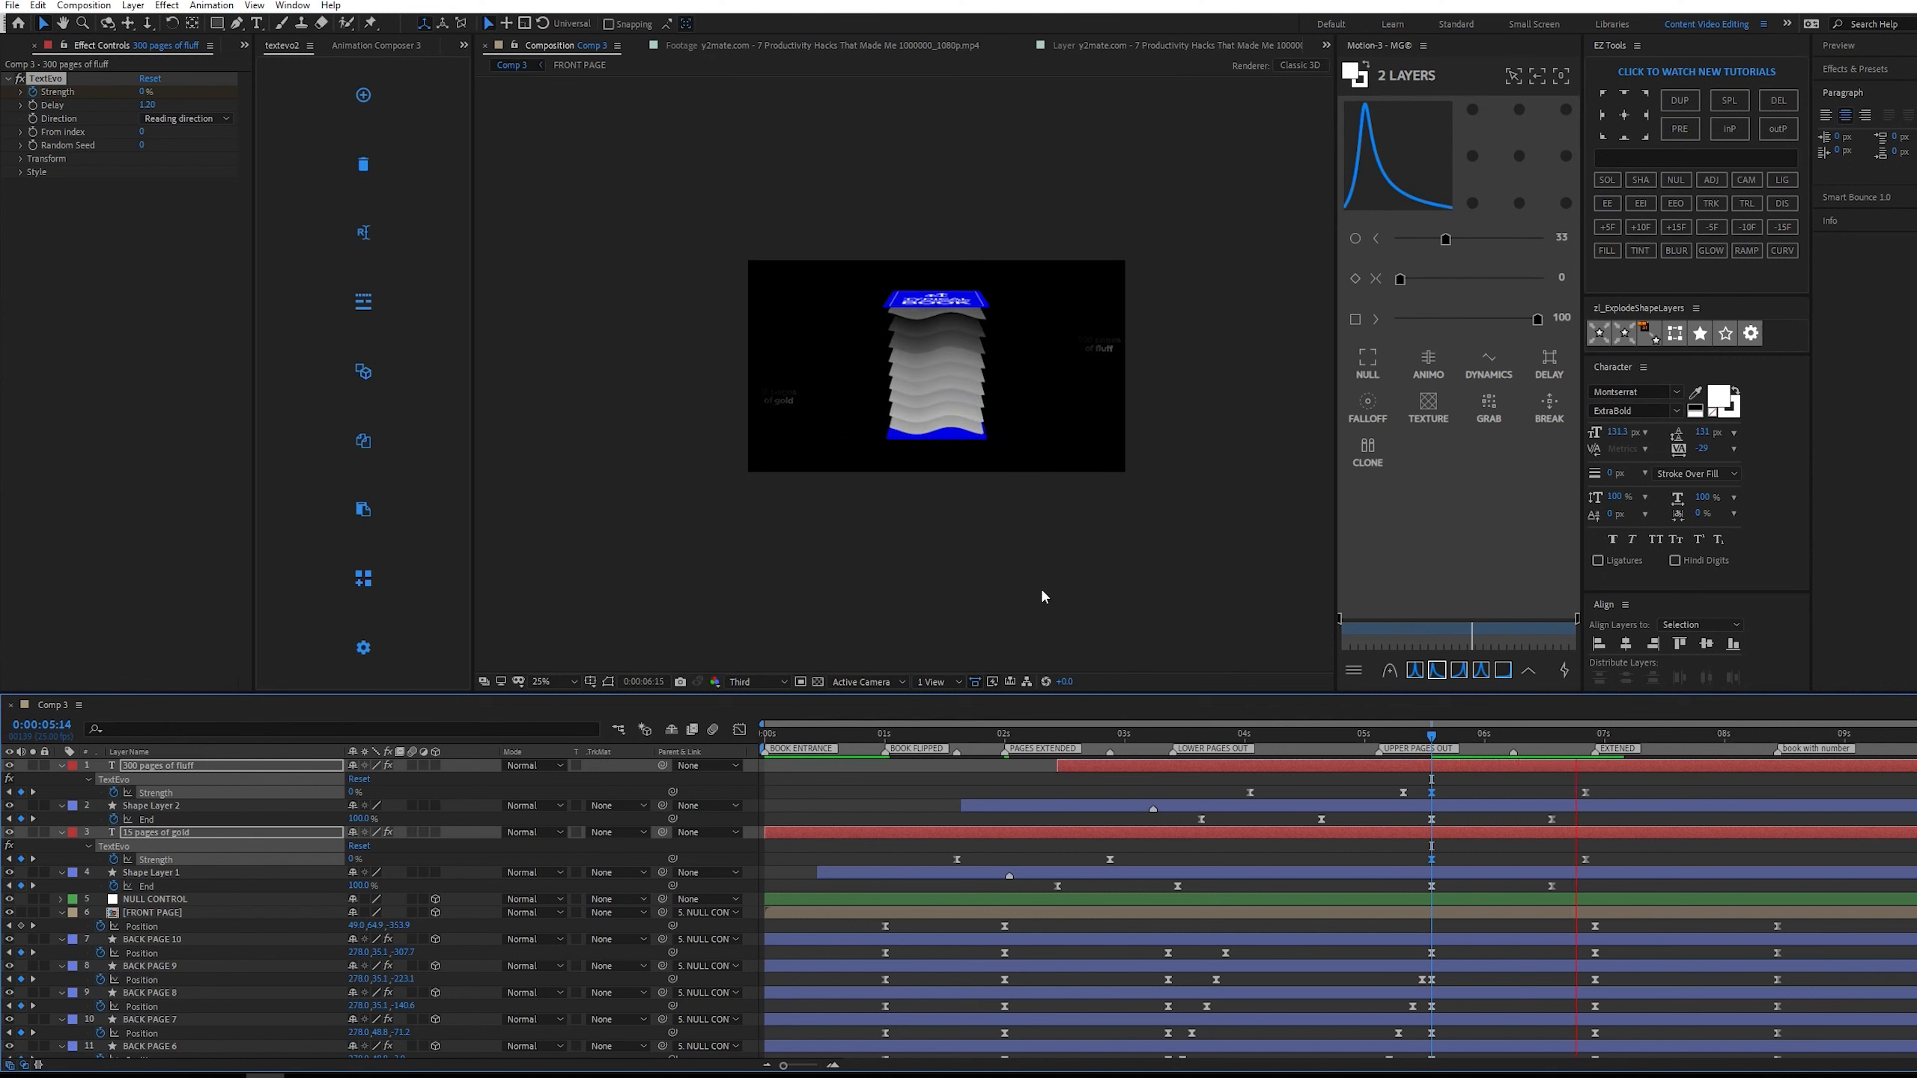
key(space)
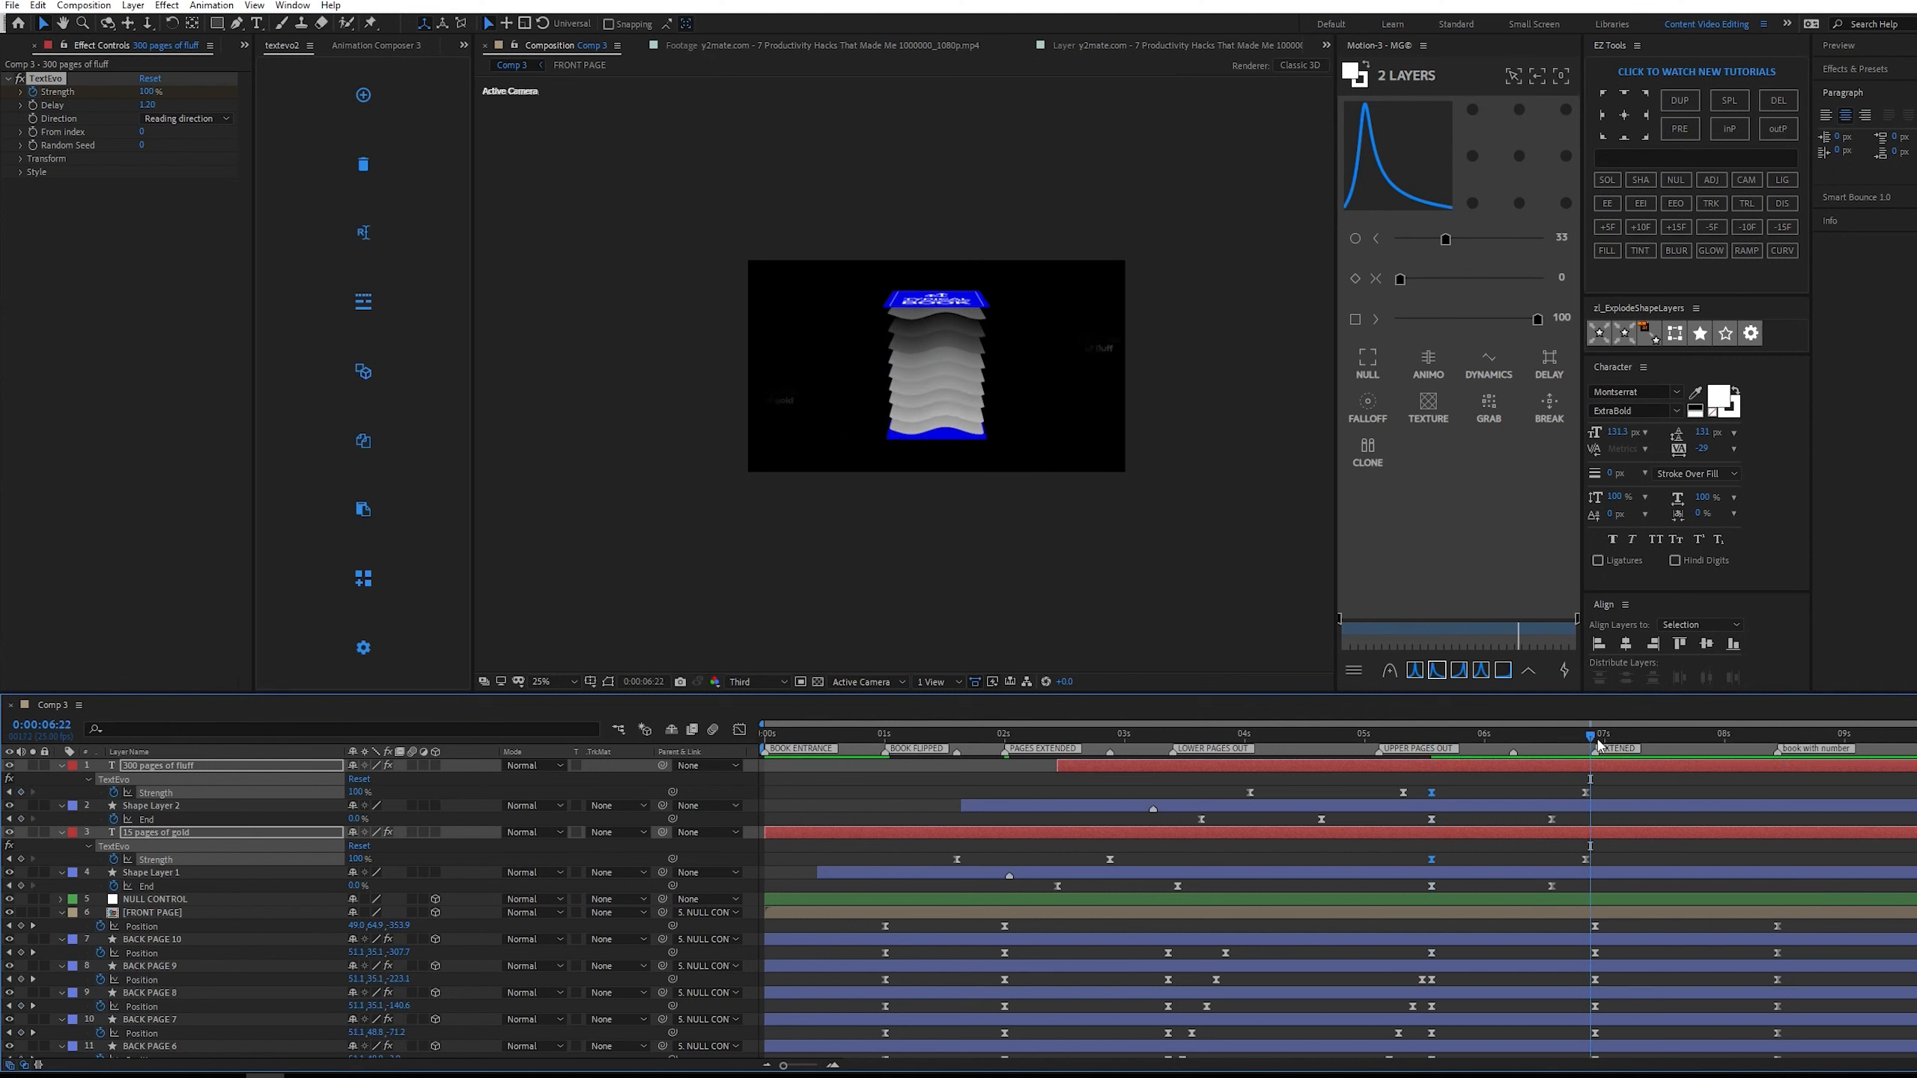
Reveal NULL CONTROL's rotation properties and review the reference footage of the upright book beside the $11.99 price.
click(1777, 901)
key(r)
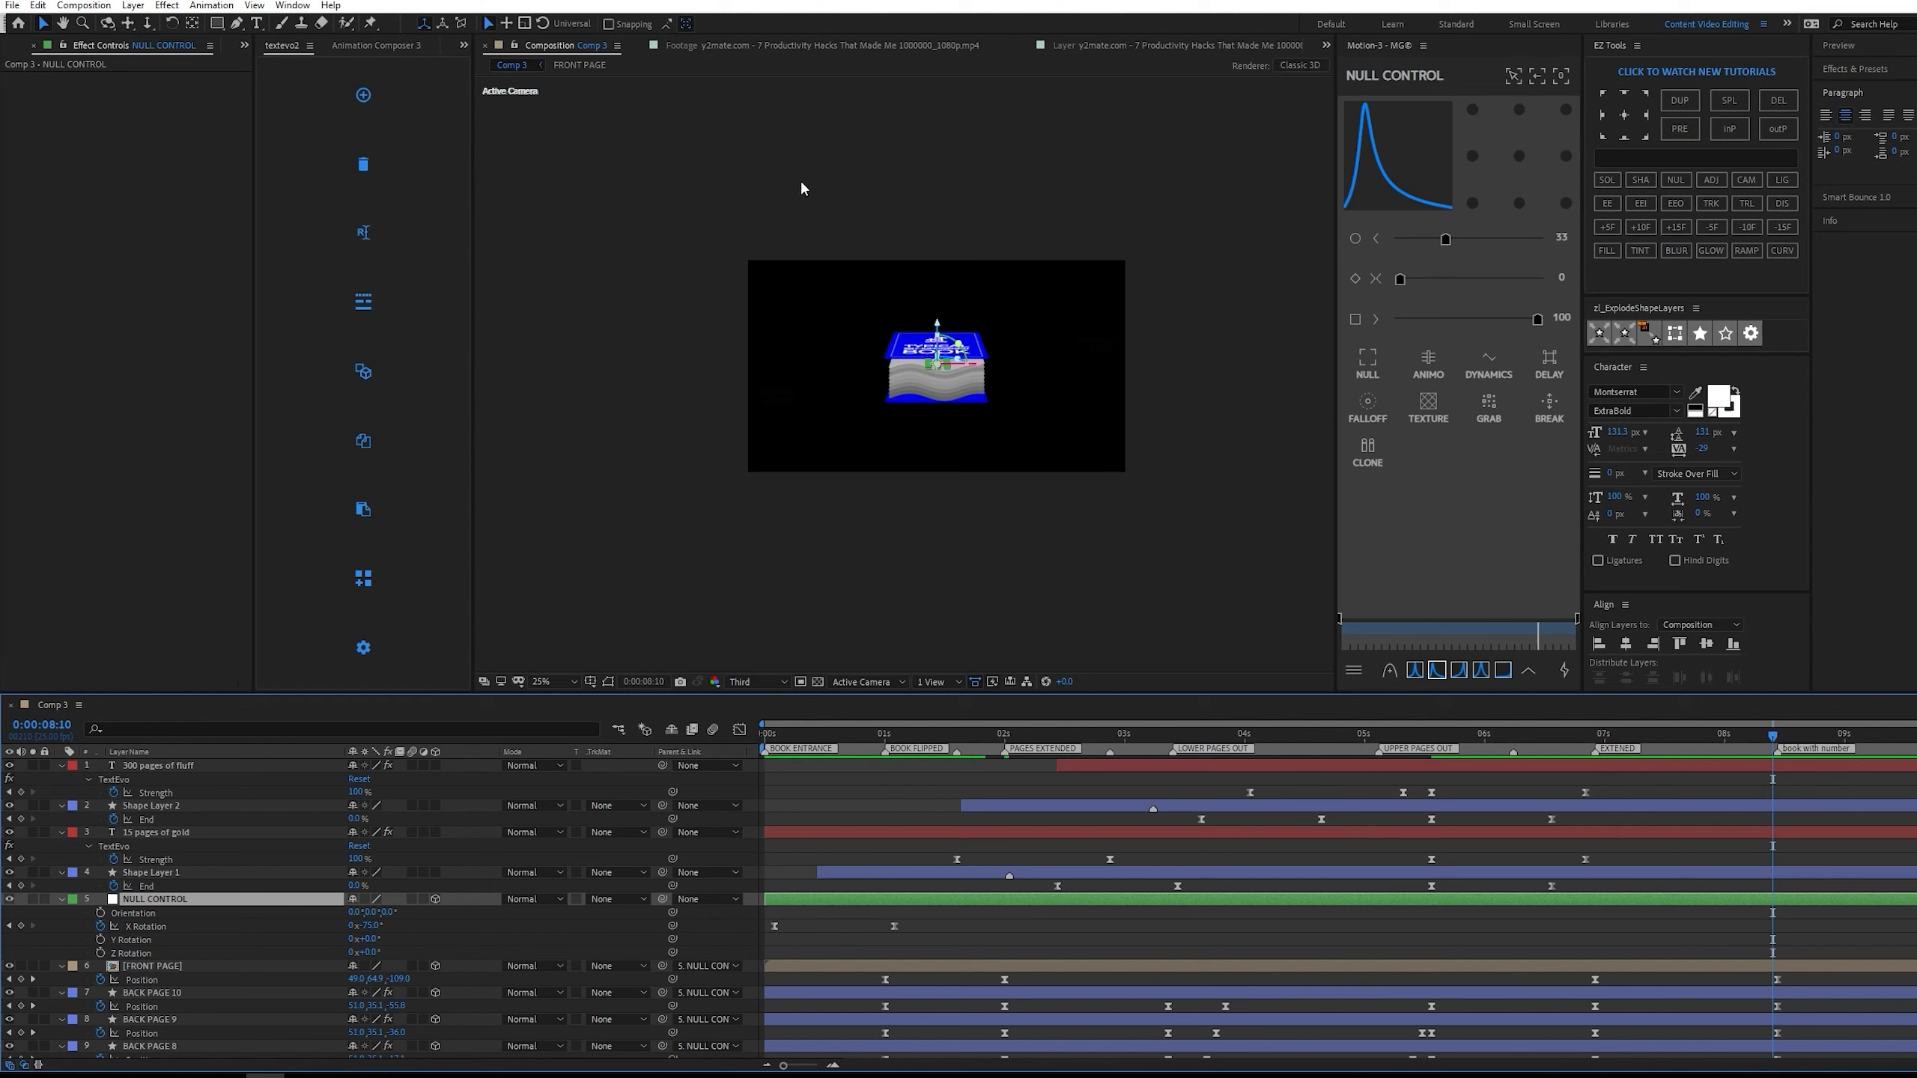
click(821, 46)
drag(594, 646, 598, 647)
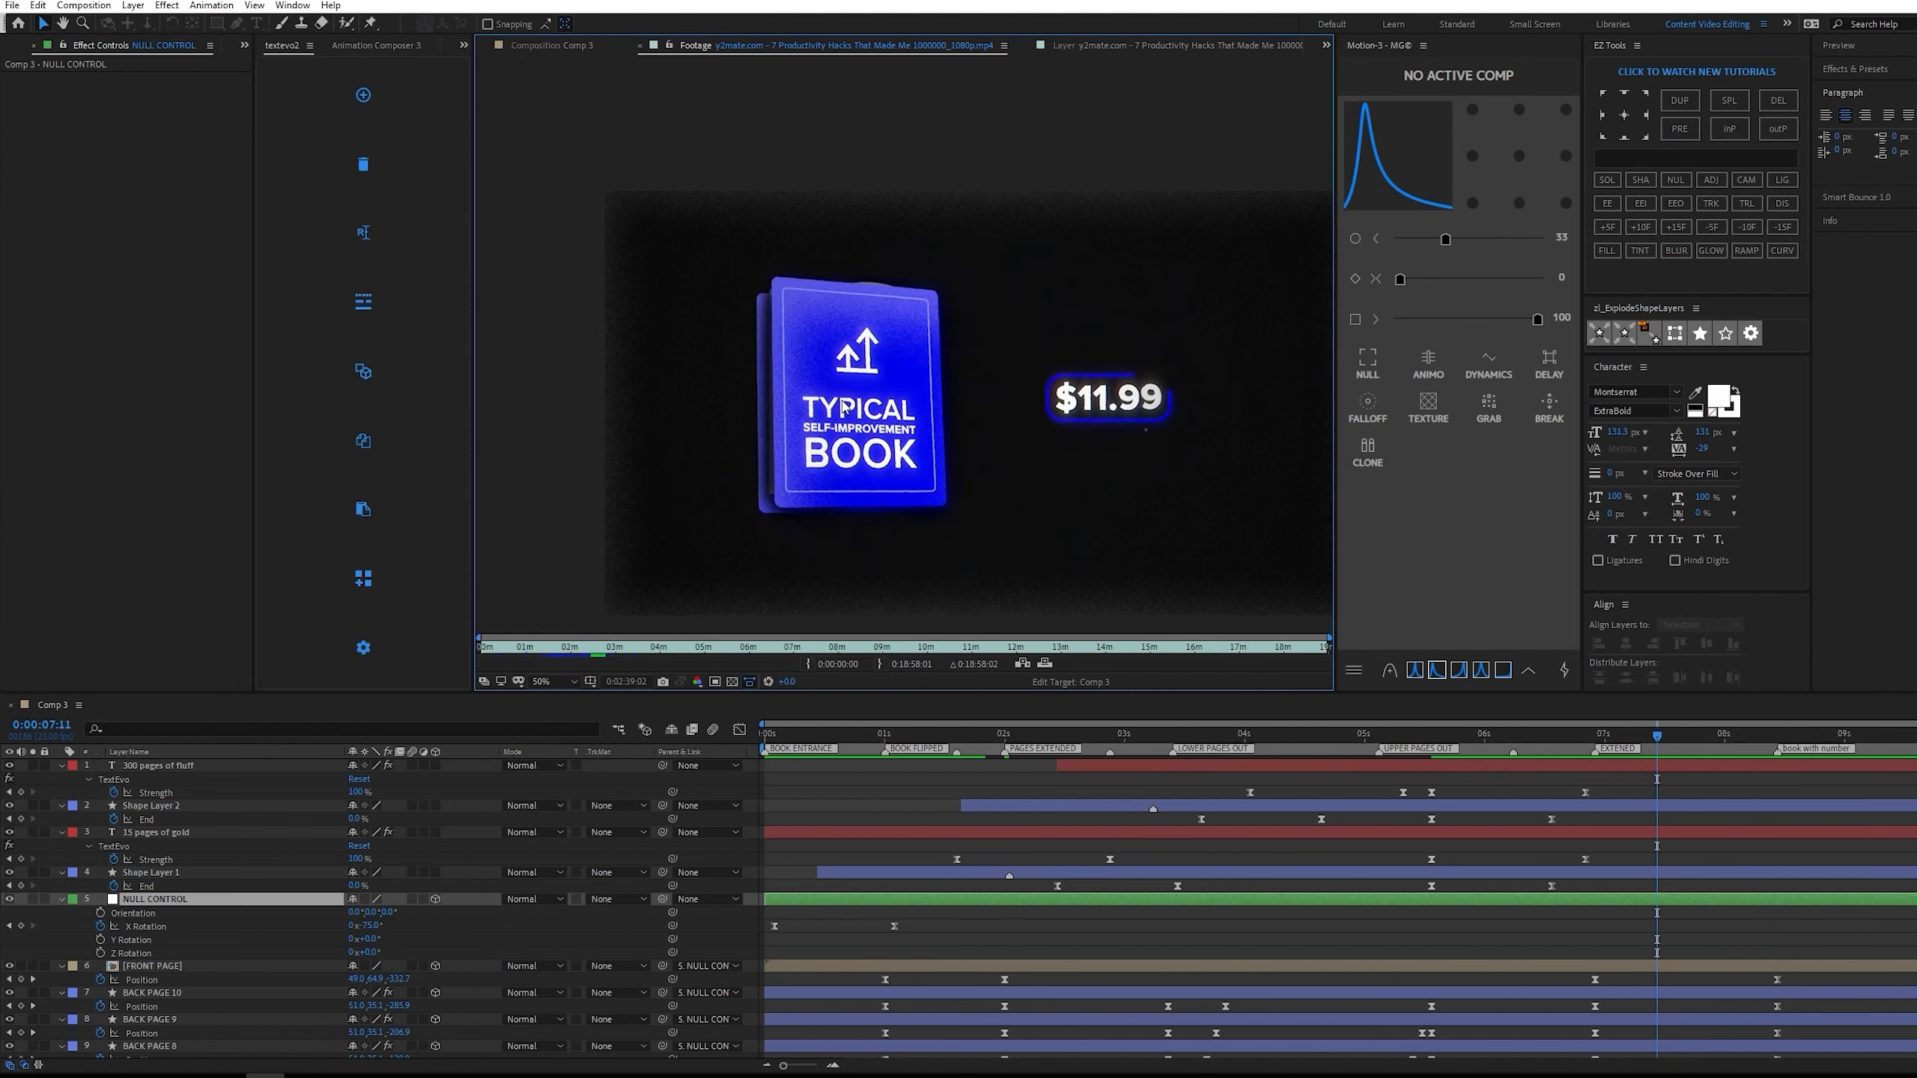
key(space)
click(574, 46)
Show the reference video layer in Comp 3 and keyframe NULL CONTROL's X, Y and Z Rotation where the book starts closing.
scroll(68, 1035, down, 5)
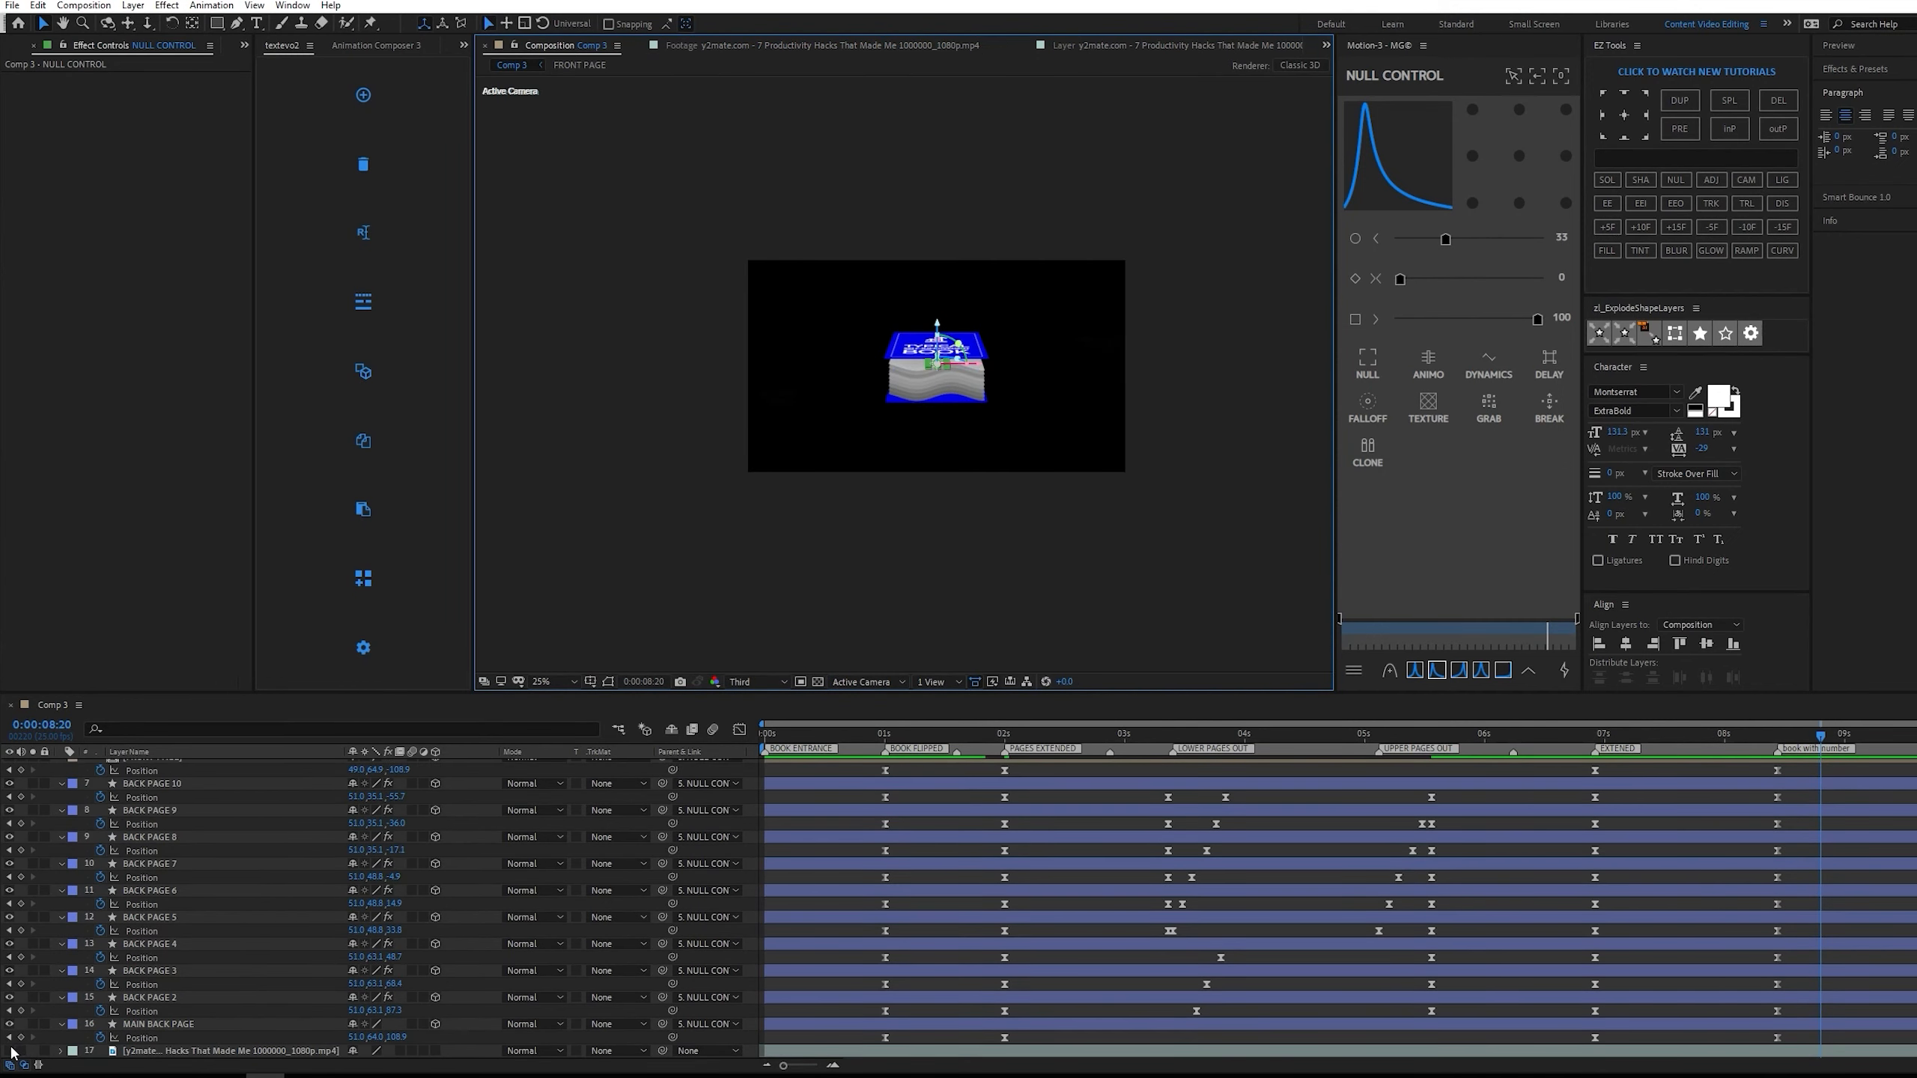
scroll(1383, 900, up, 5)
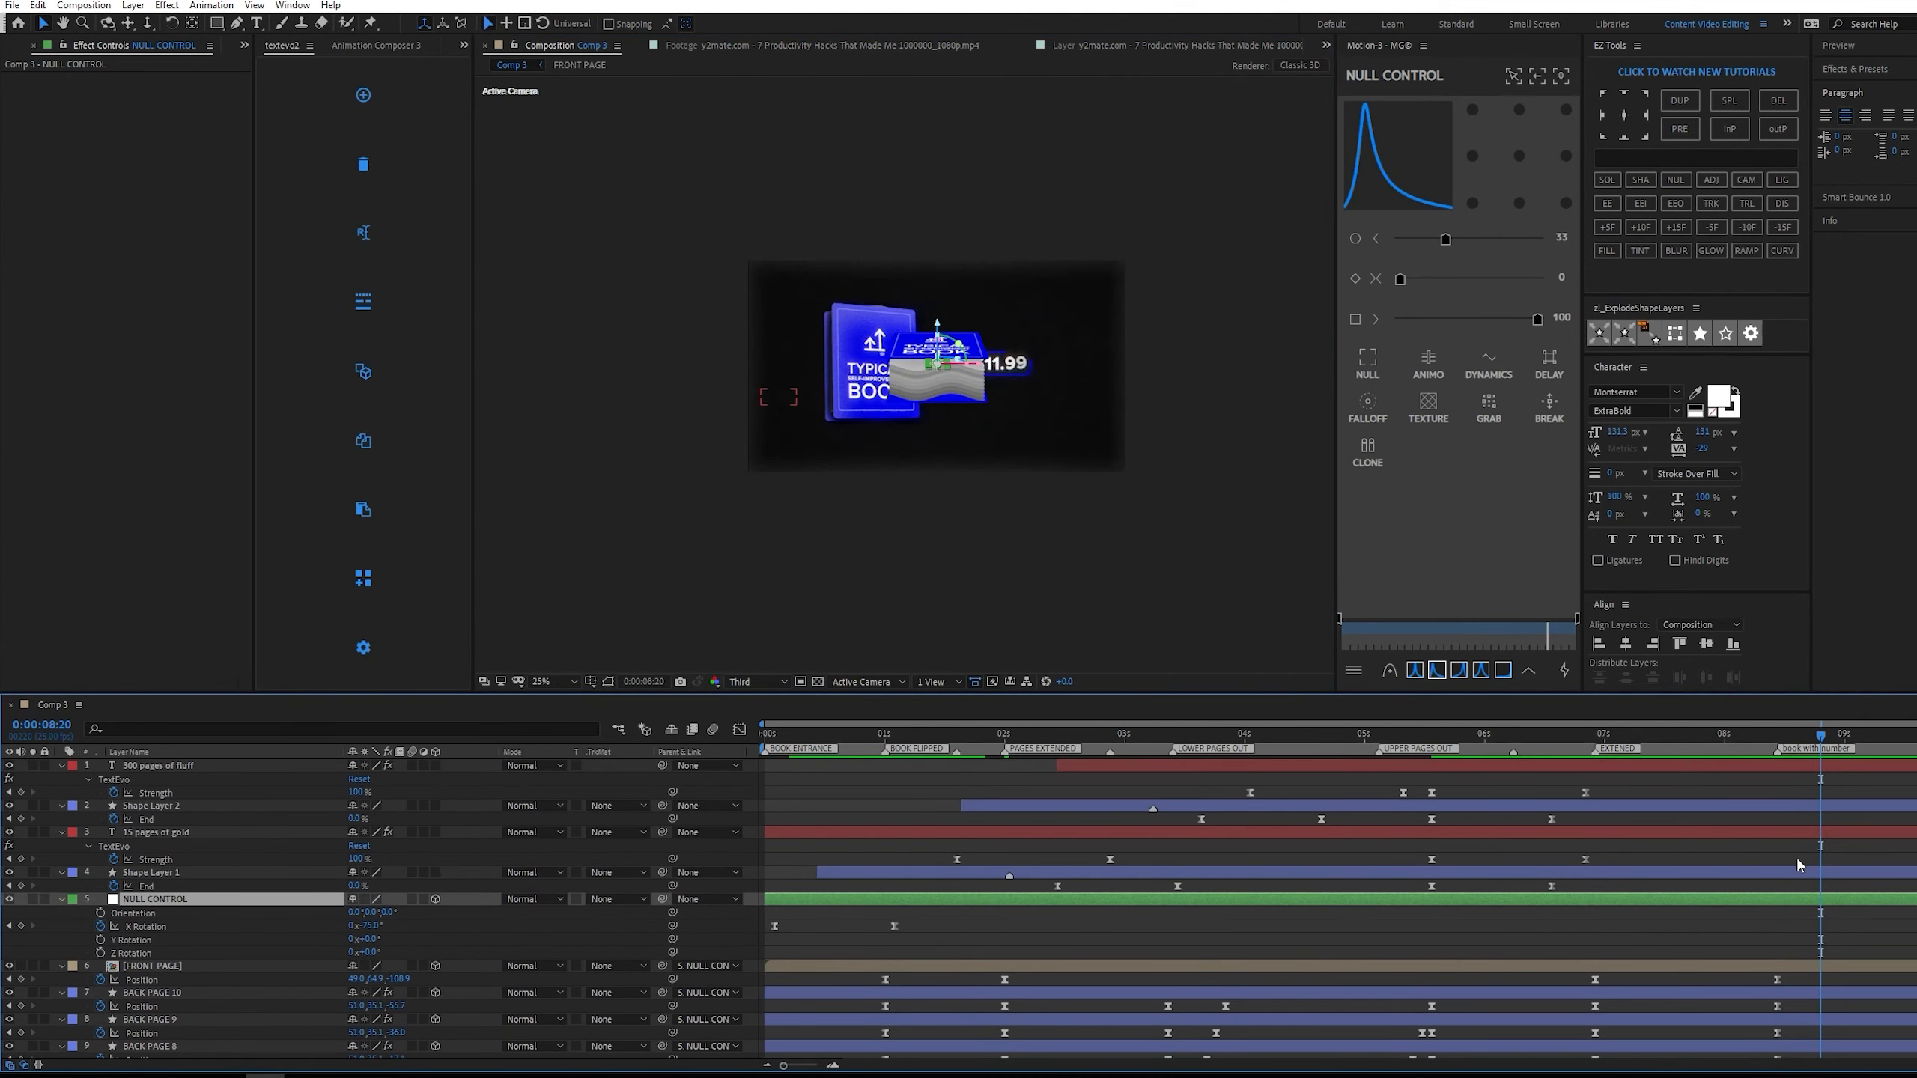
drag(1787, 736, 1779, 734)
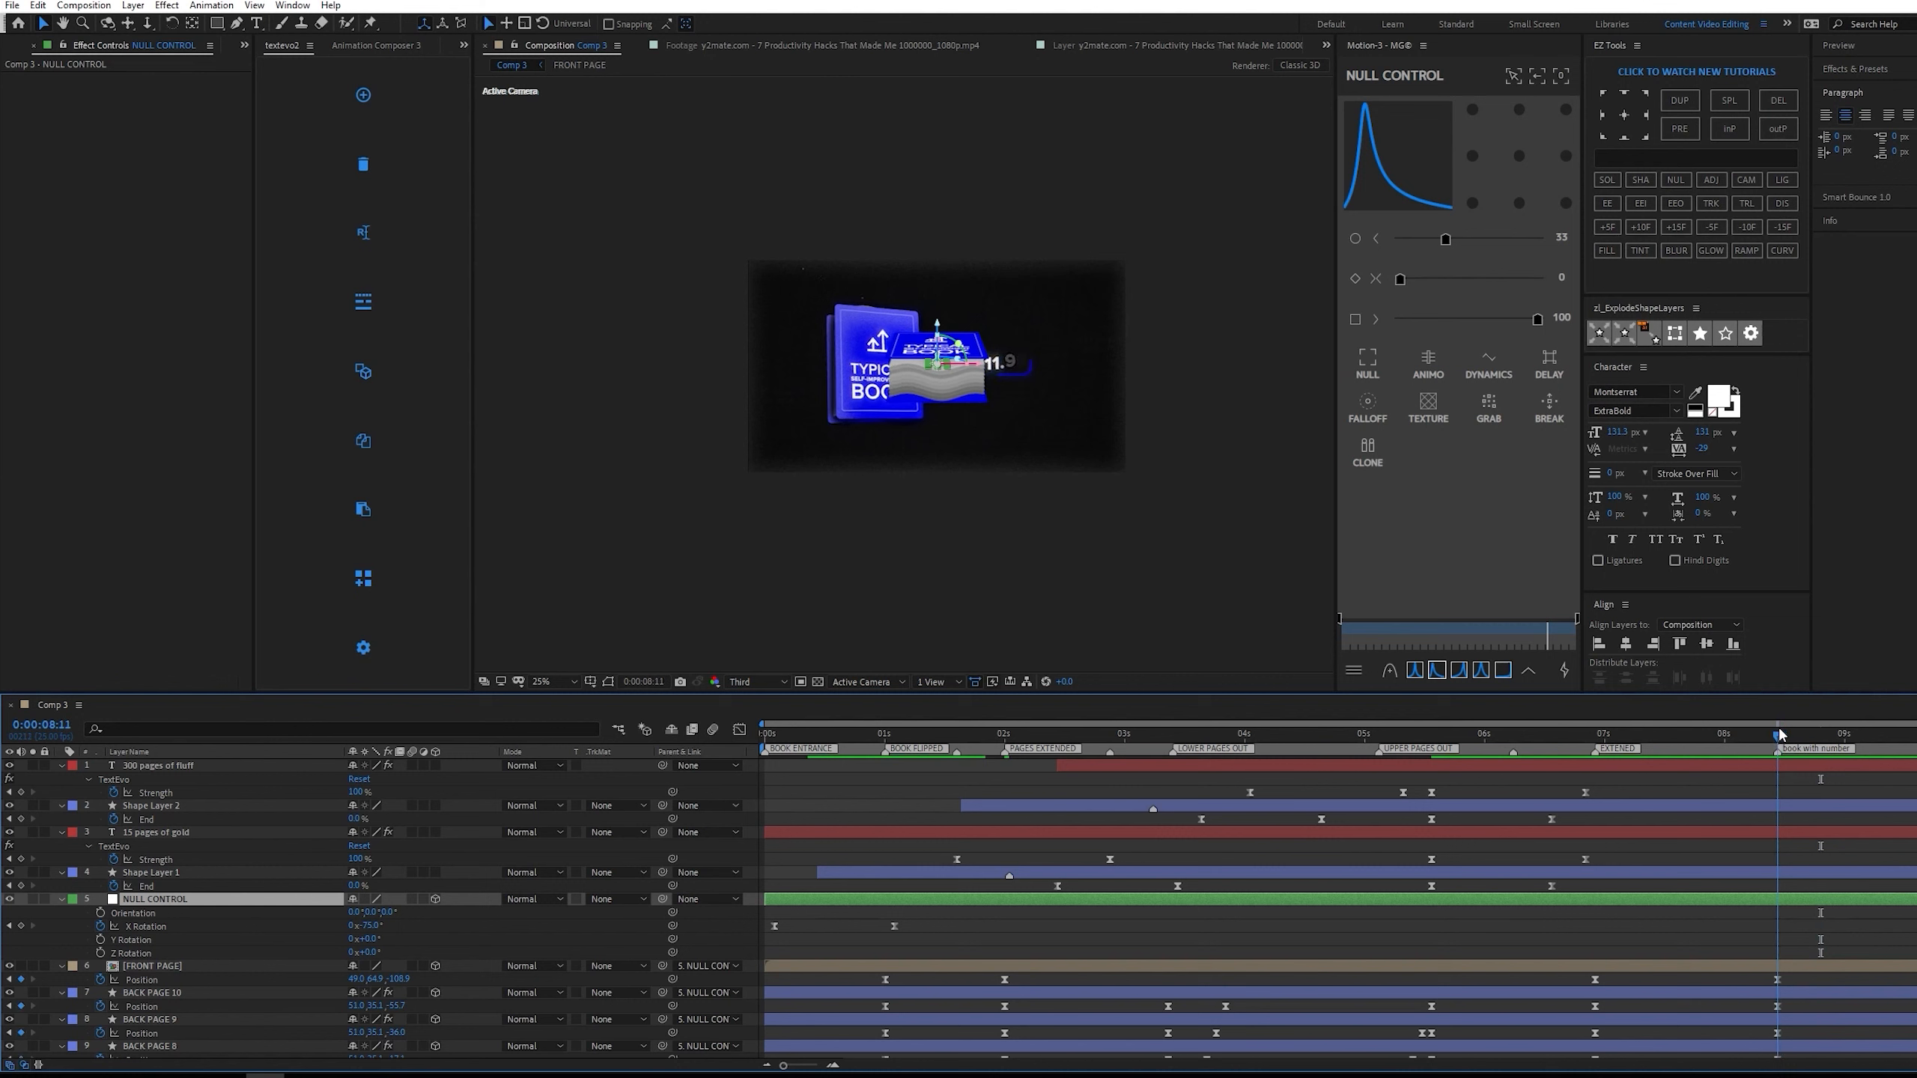
click(101, 939)
click(100, 953)
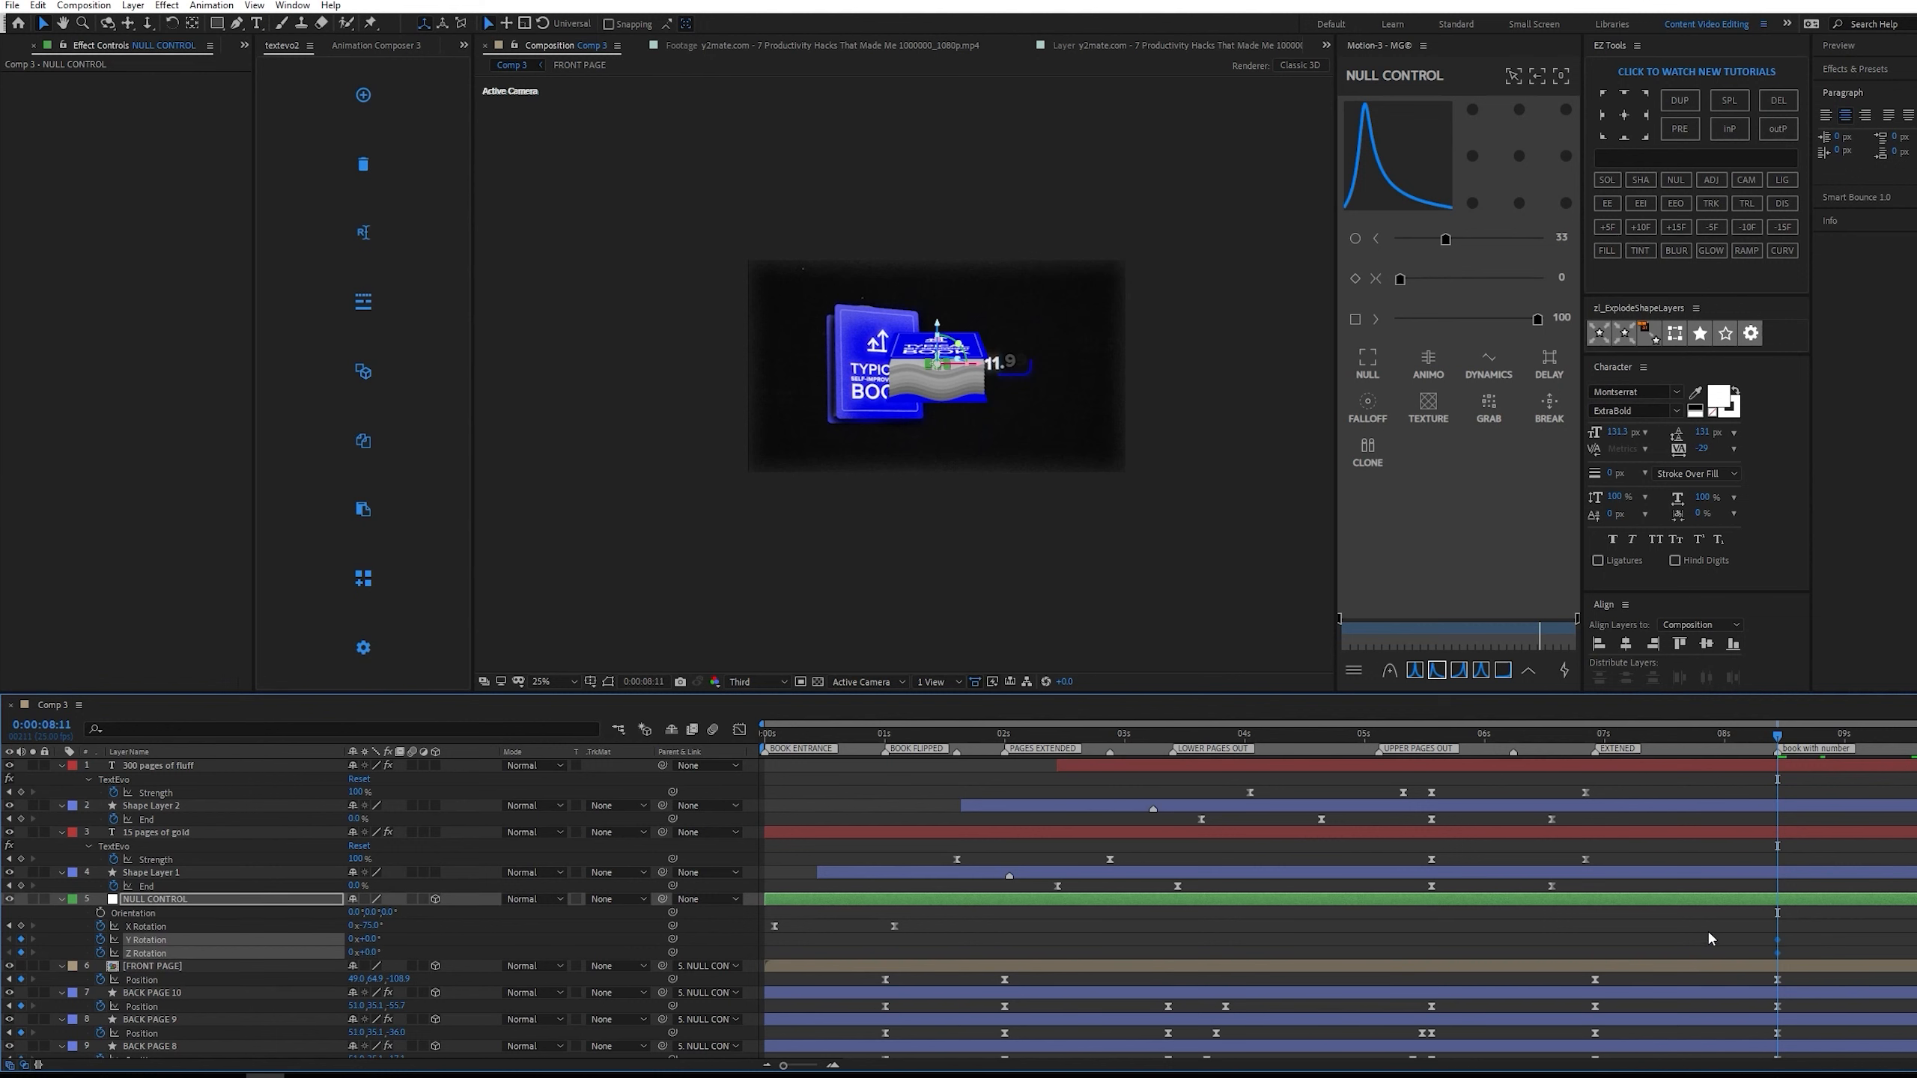
click(21, 925)
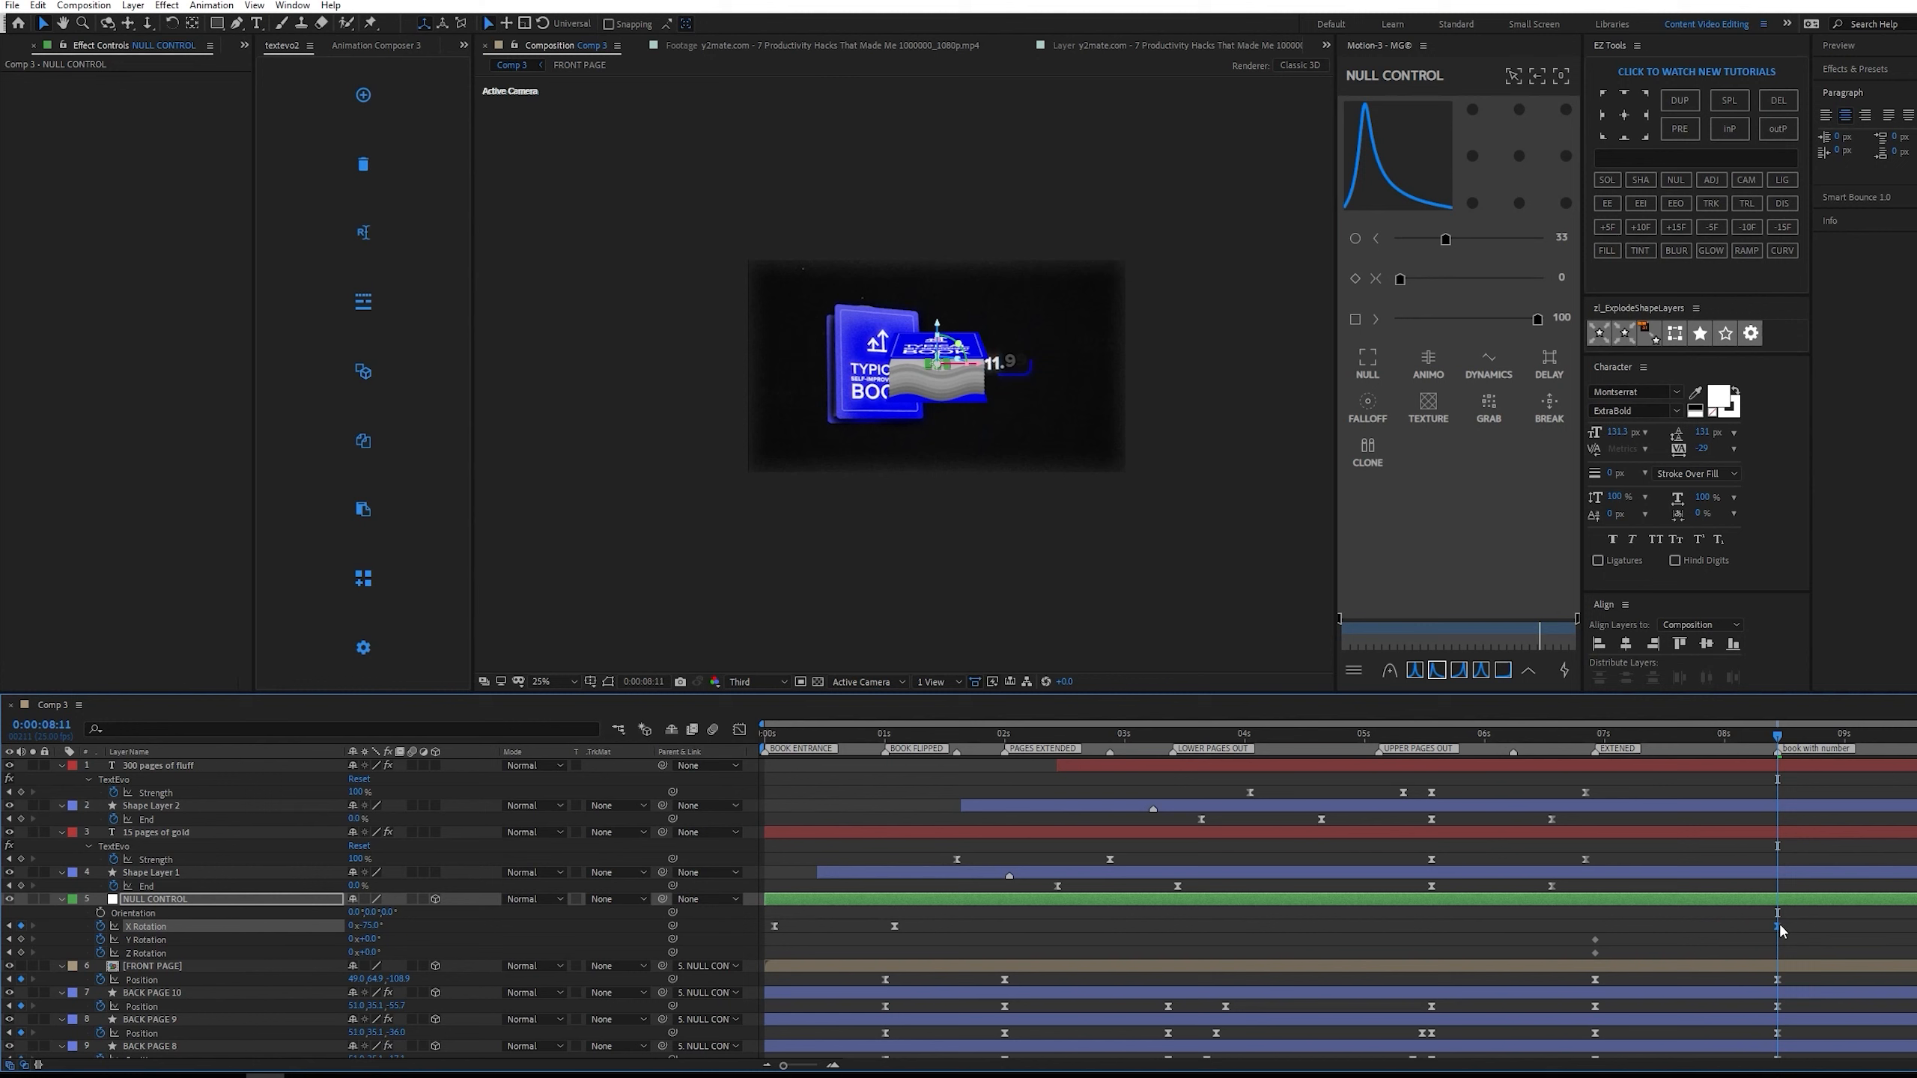
click(1704, 923)
Adjust NULL CONTROL's X, Y and Z Rotation at 0:00:08:11 to stand the book upright and tilted like the reference.
drag(370, 926, 782, 868)
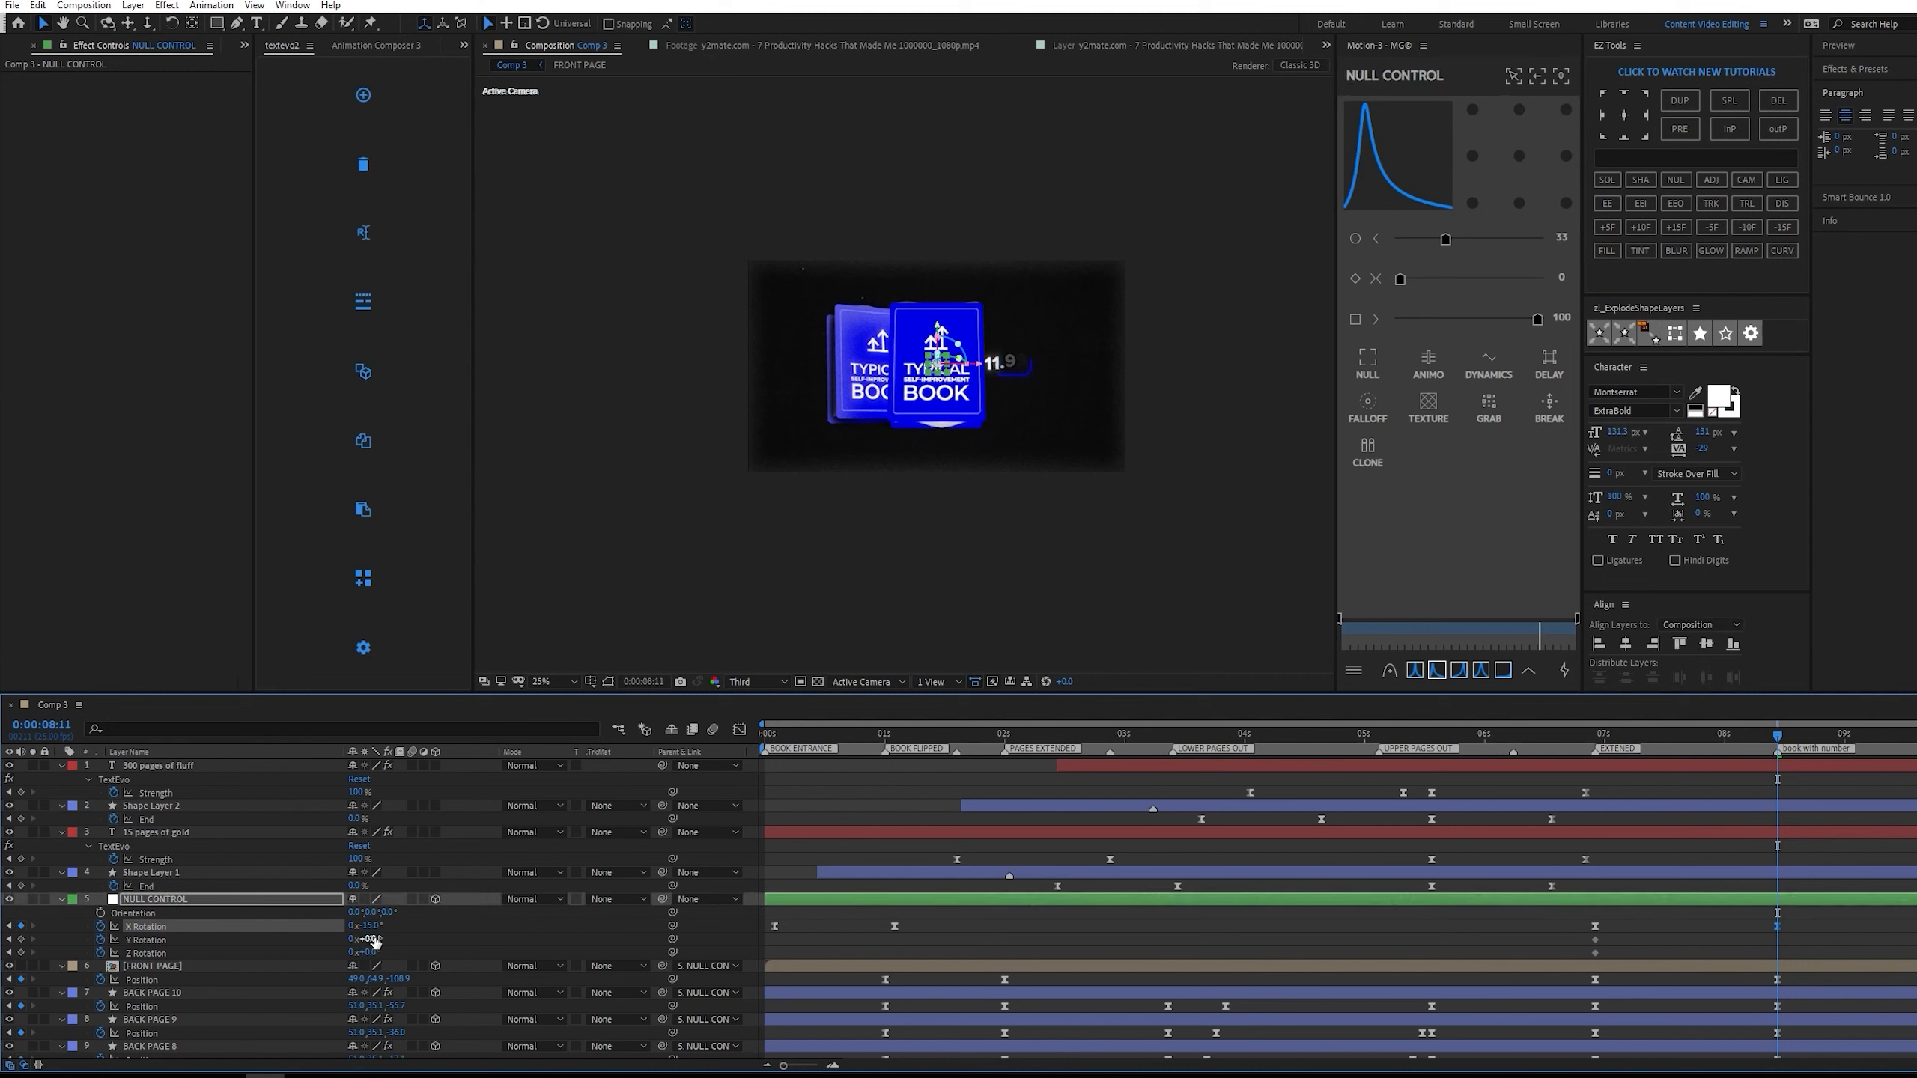
drag(368, 939, 162, 938)
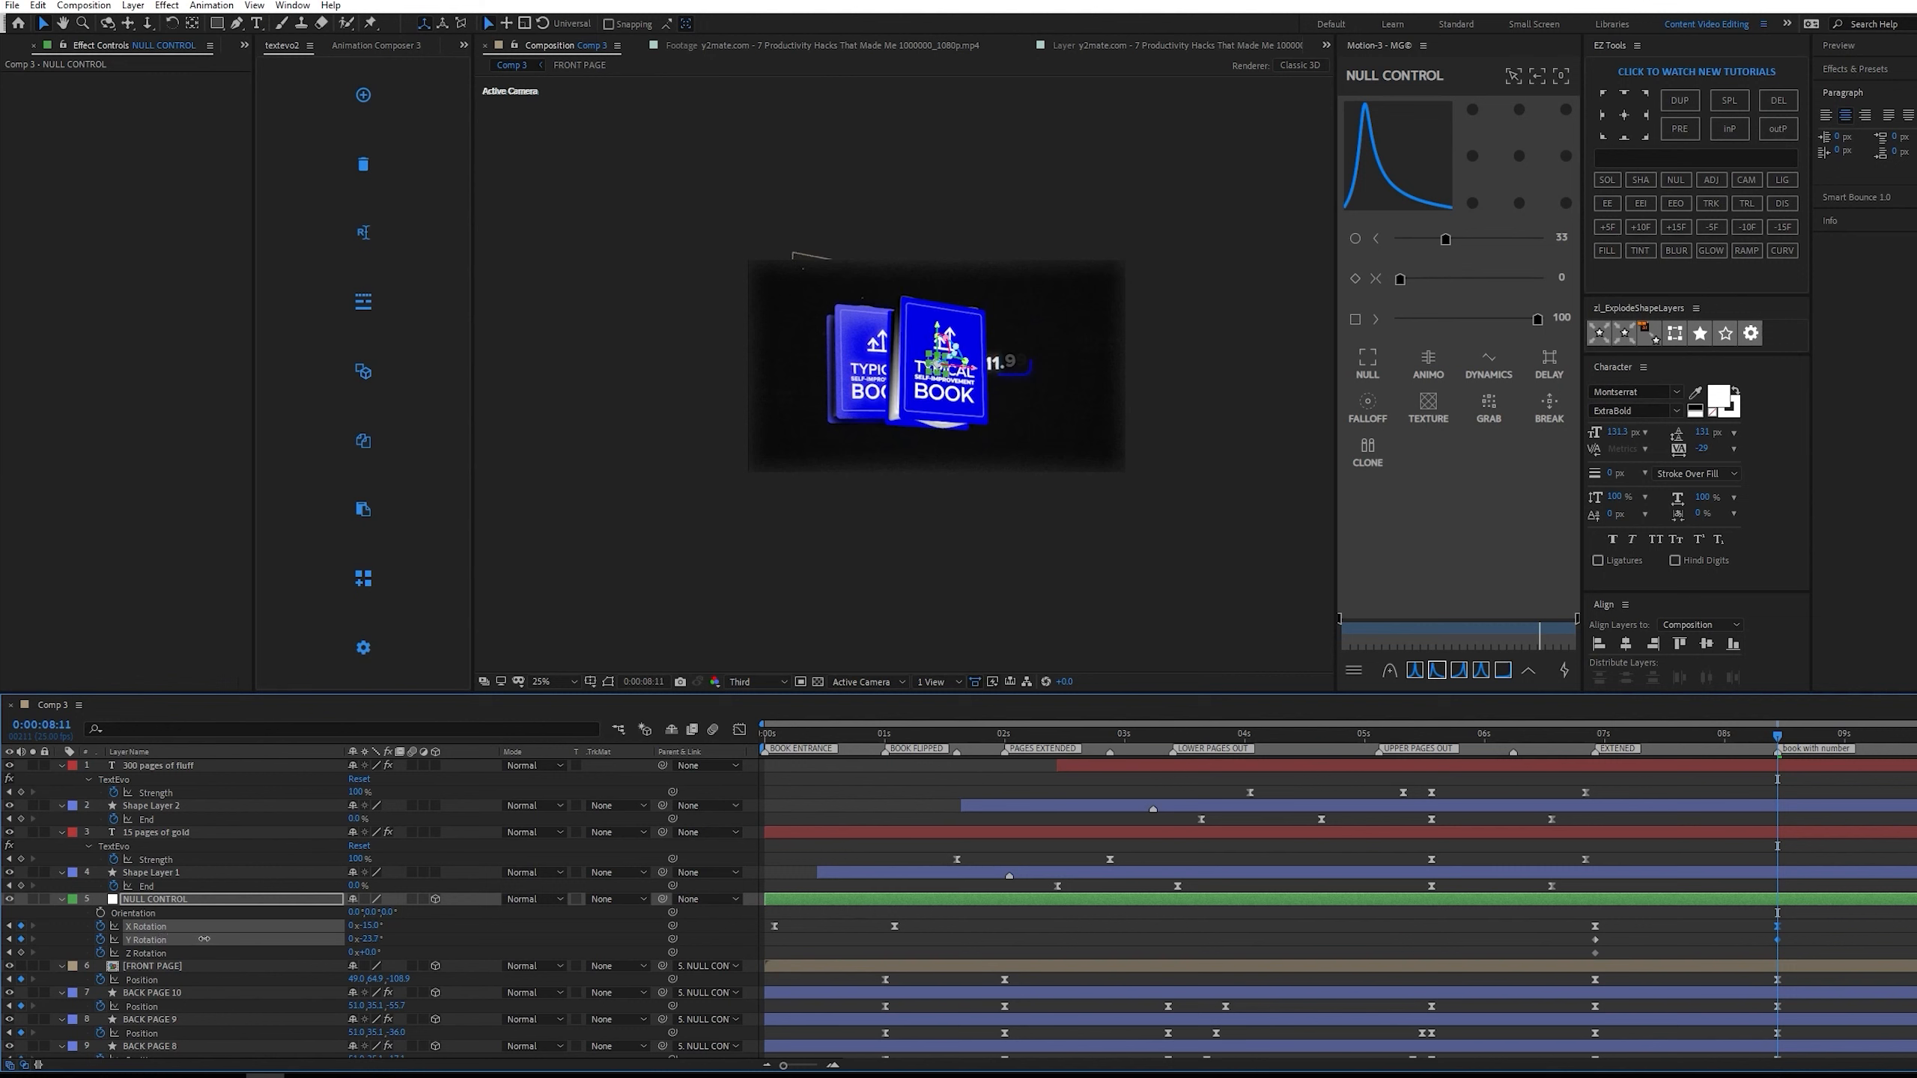
drag(364, 953, 333, 951)
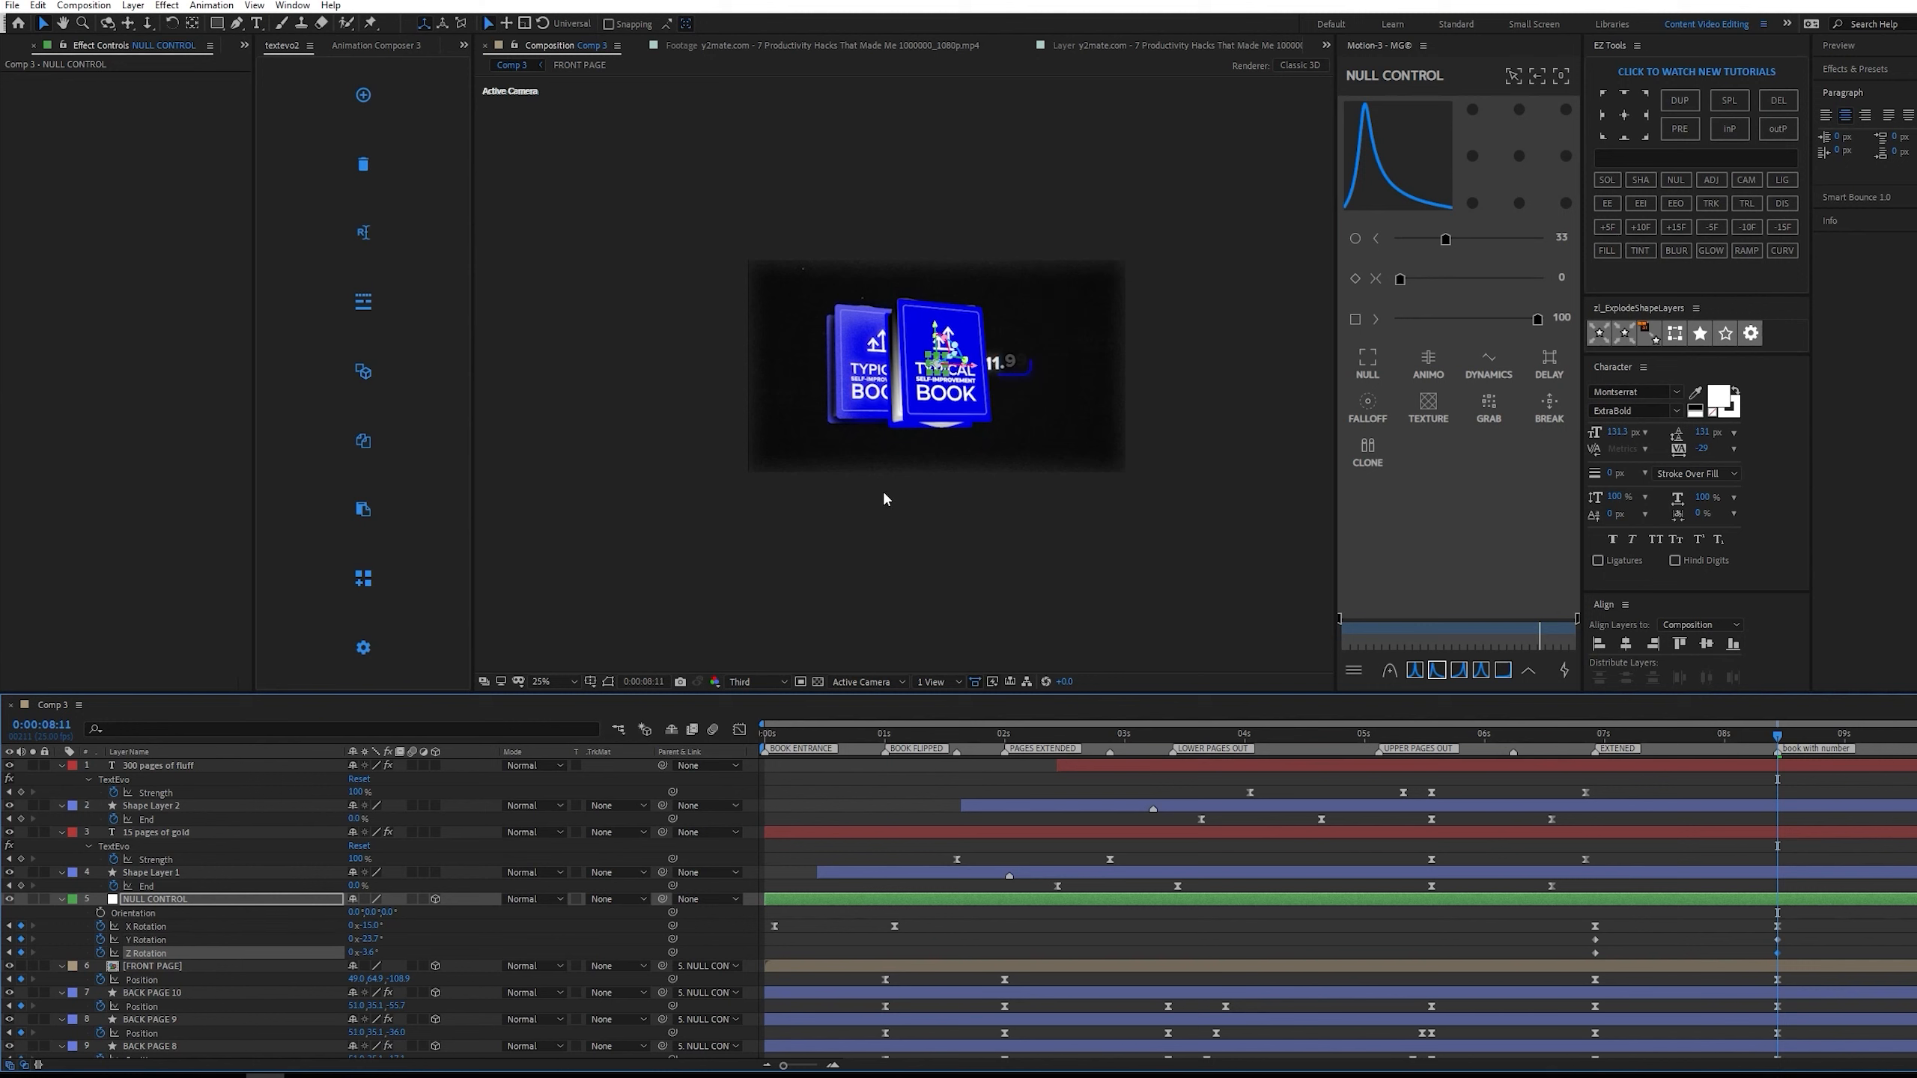
Keyframe NULL CONTROL's Position from the start of the closing, setting X to about 602 and Z to about 450 at 0:00:08:11.
scroll(906, 483, up, 2)
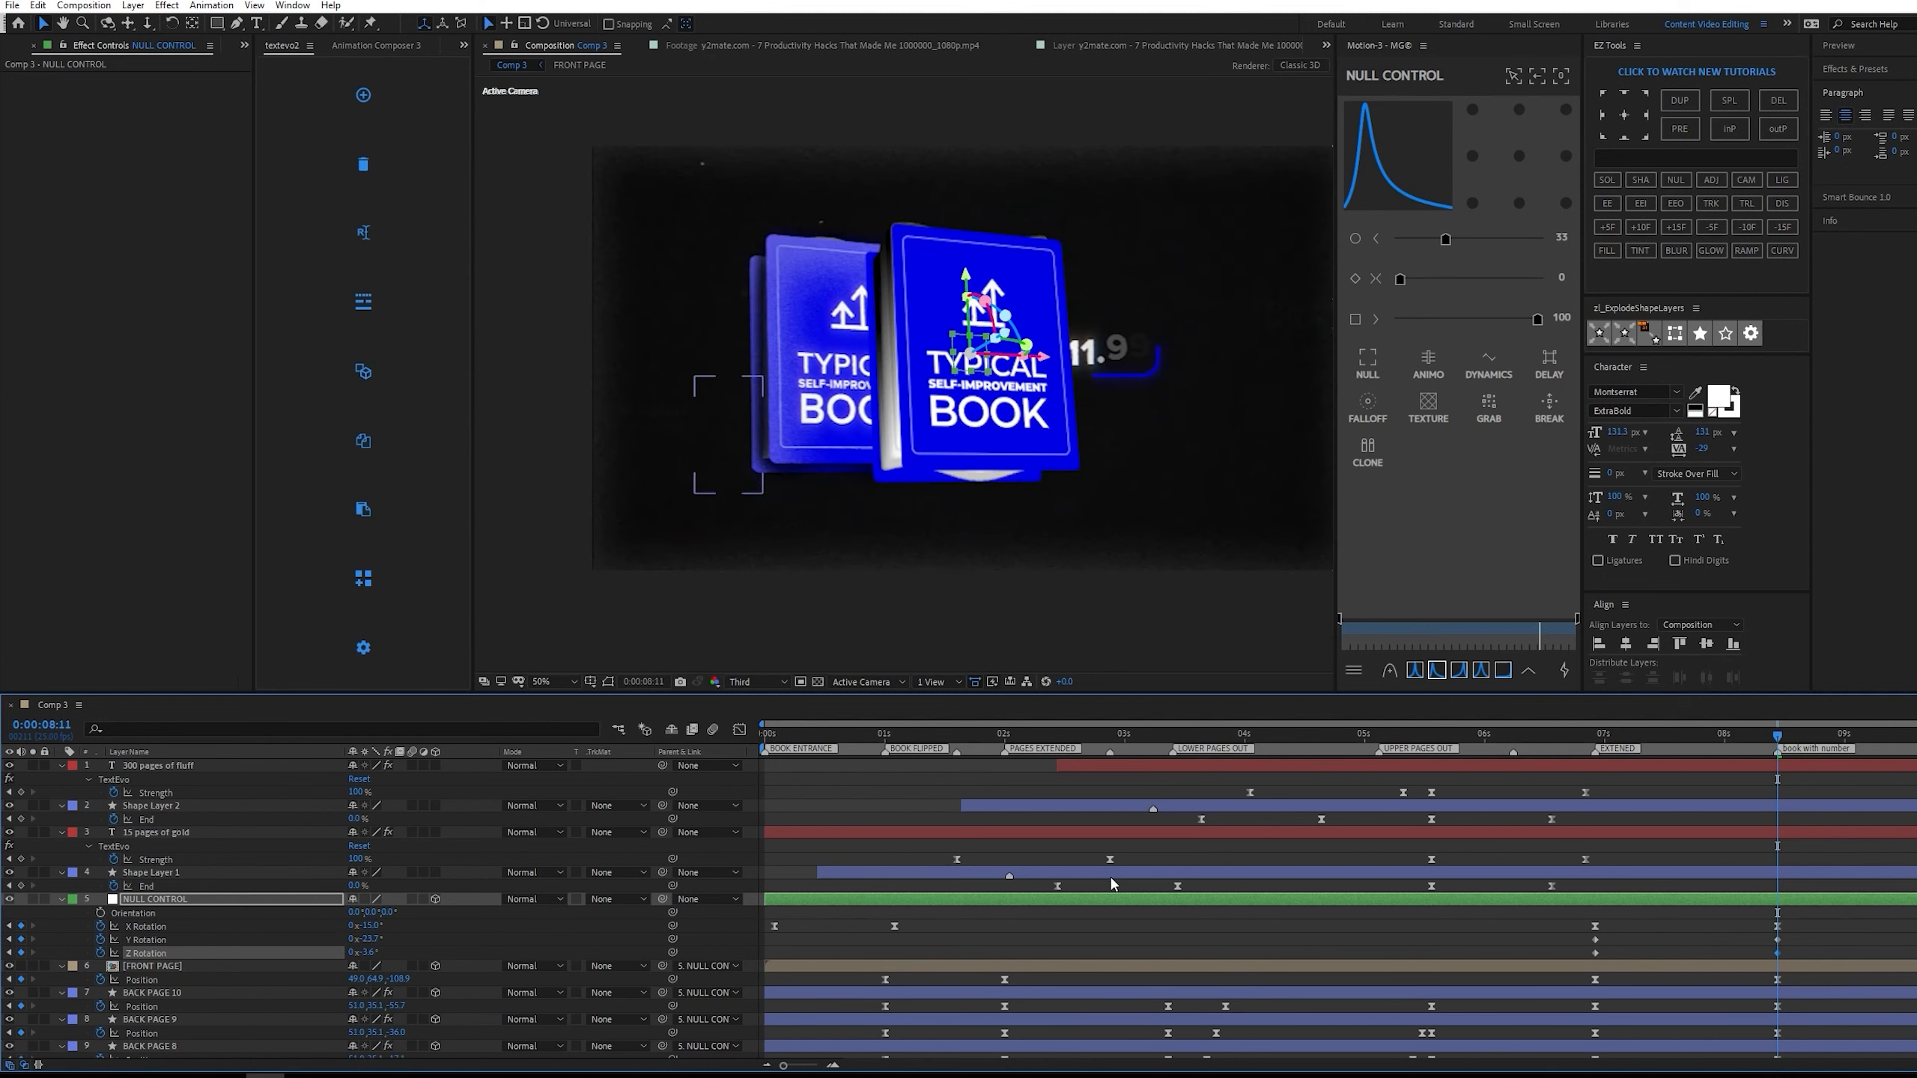
key(shift+p)
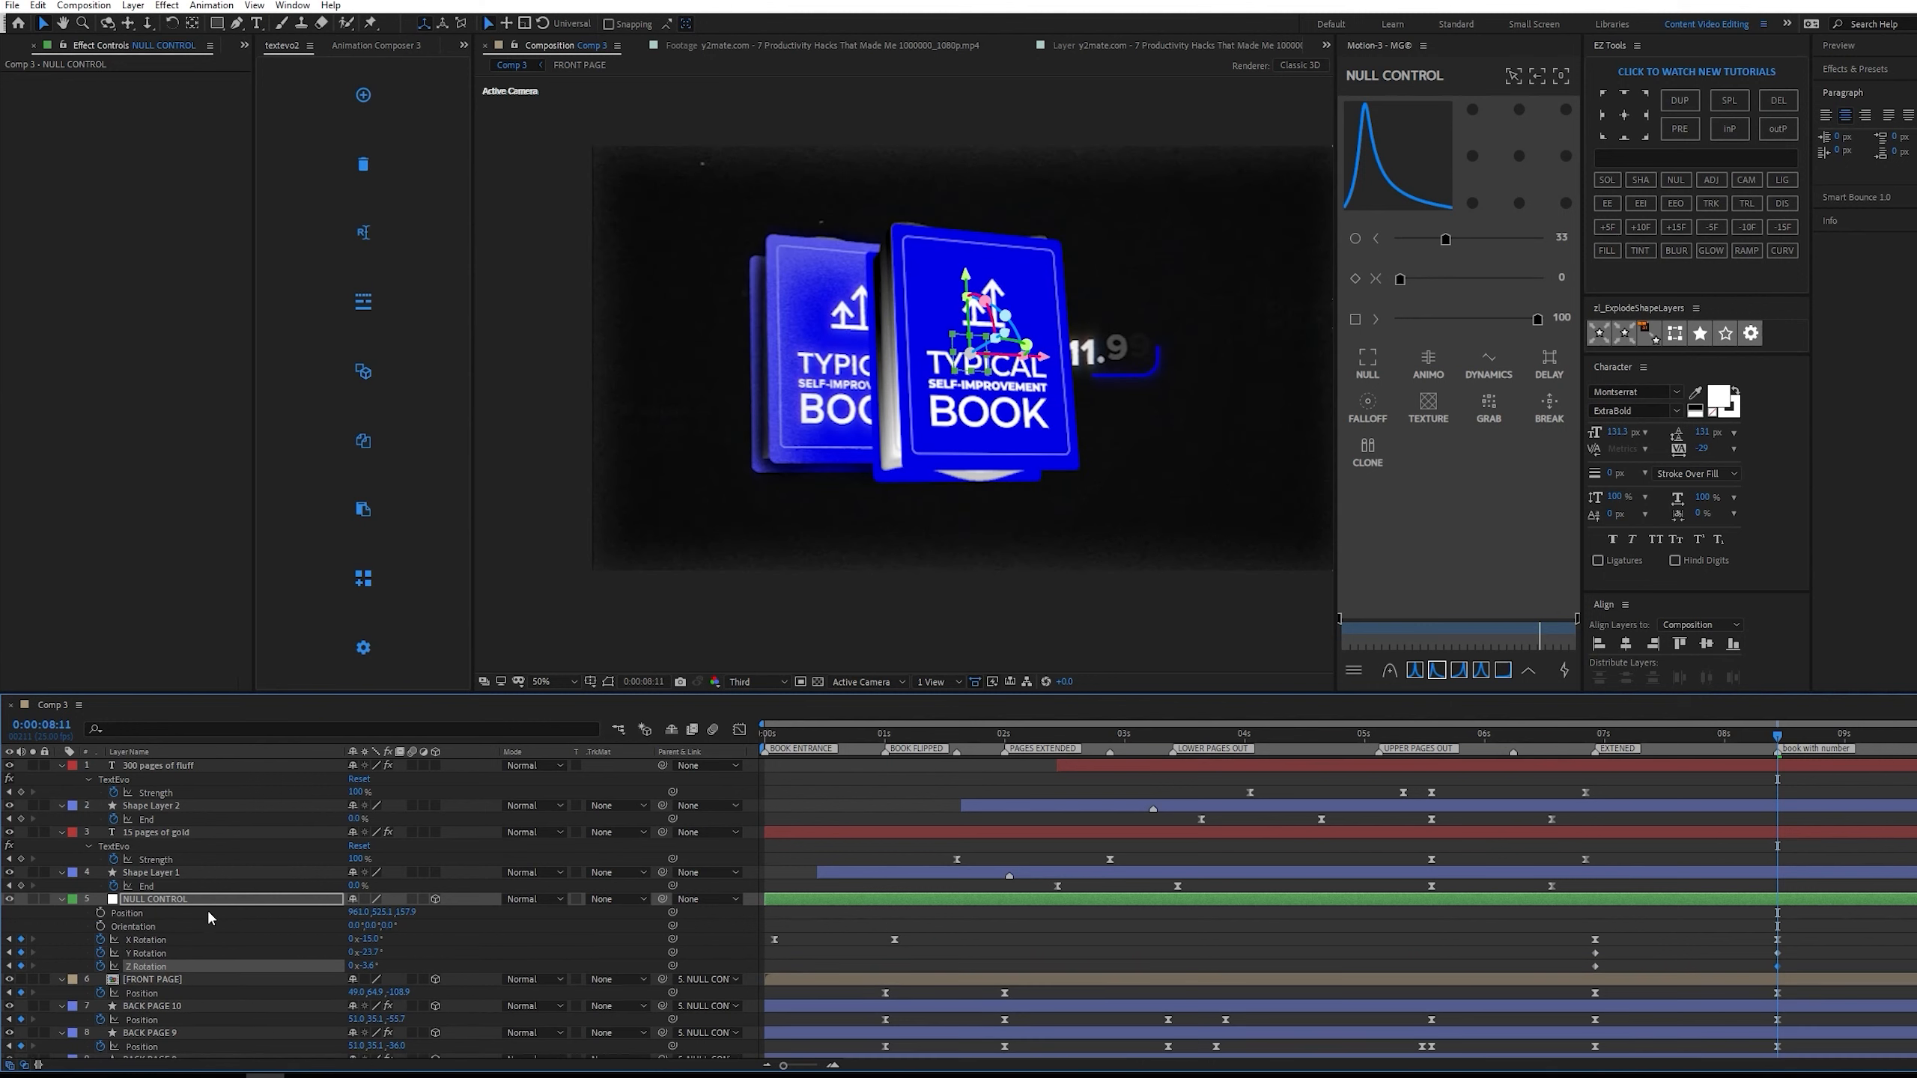
click(115, 913)
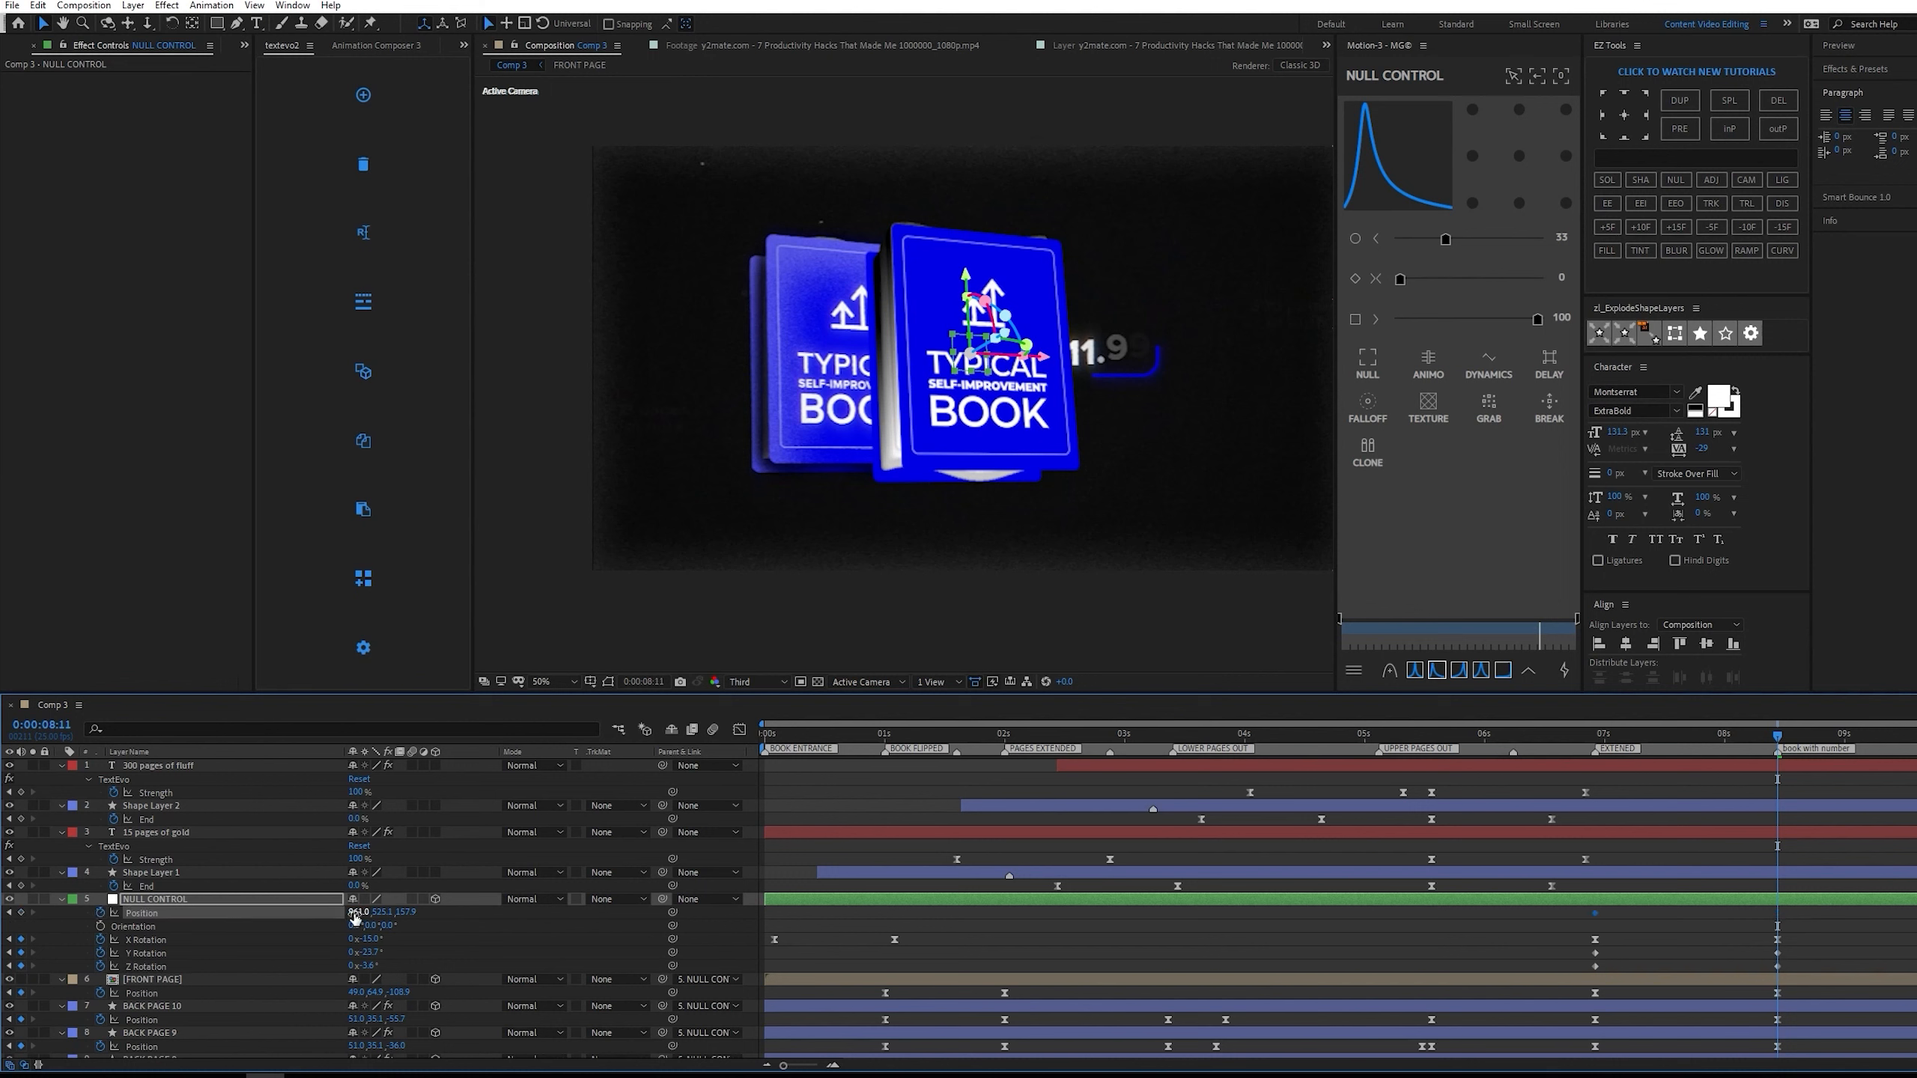
drag(355, 918, 112, 900)
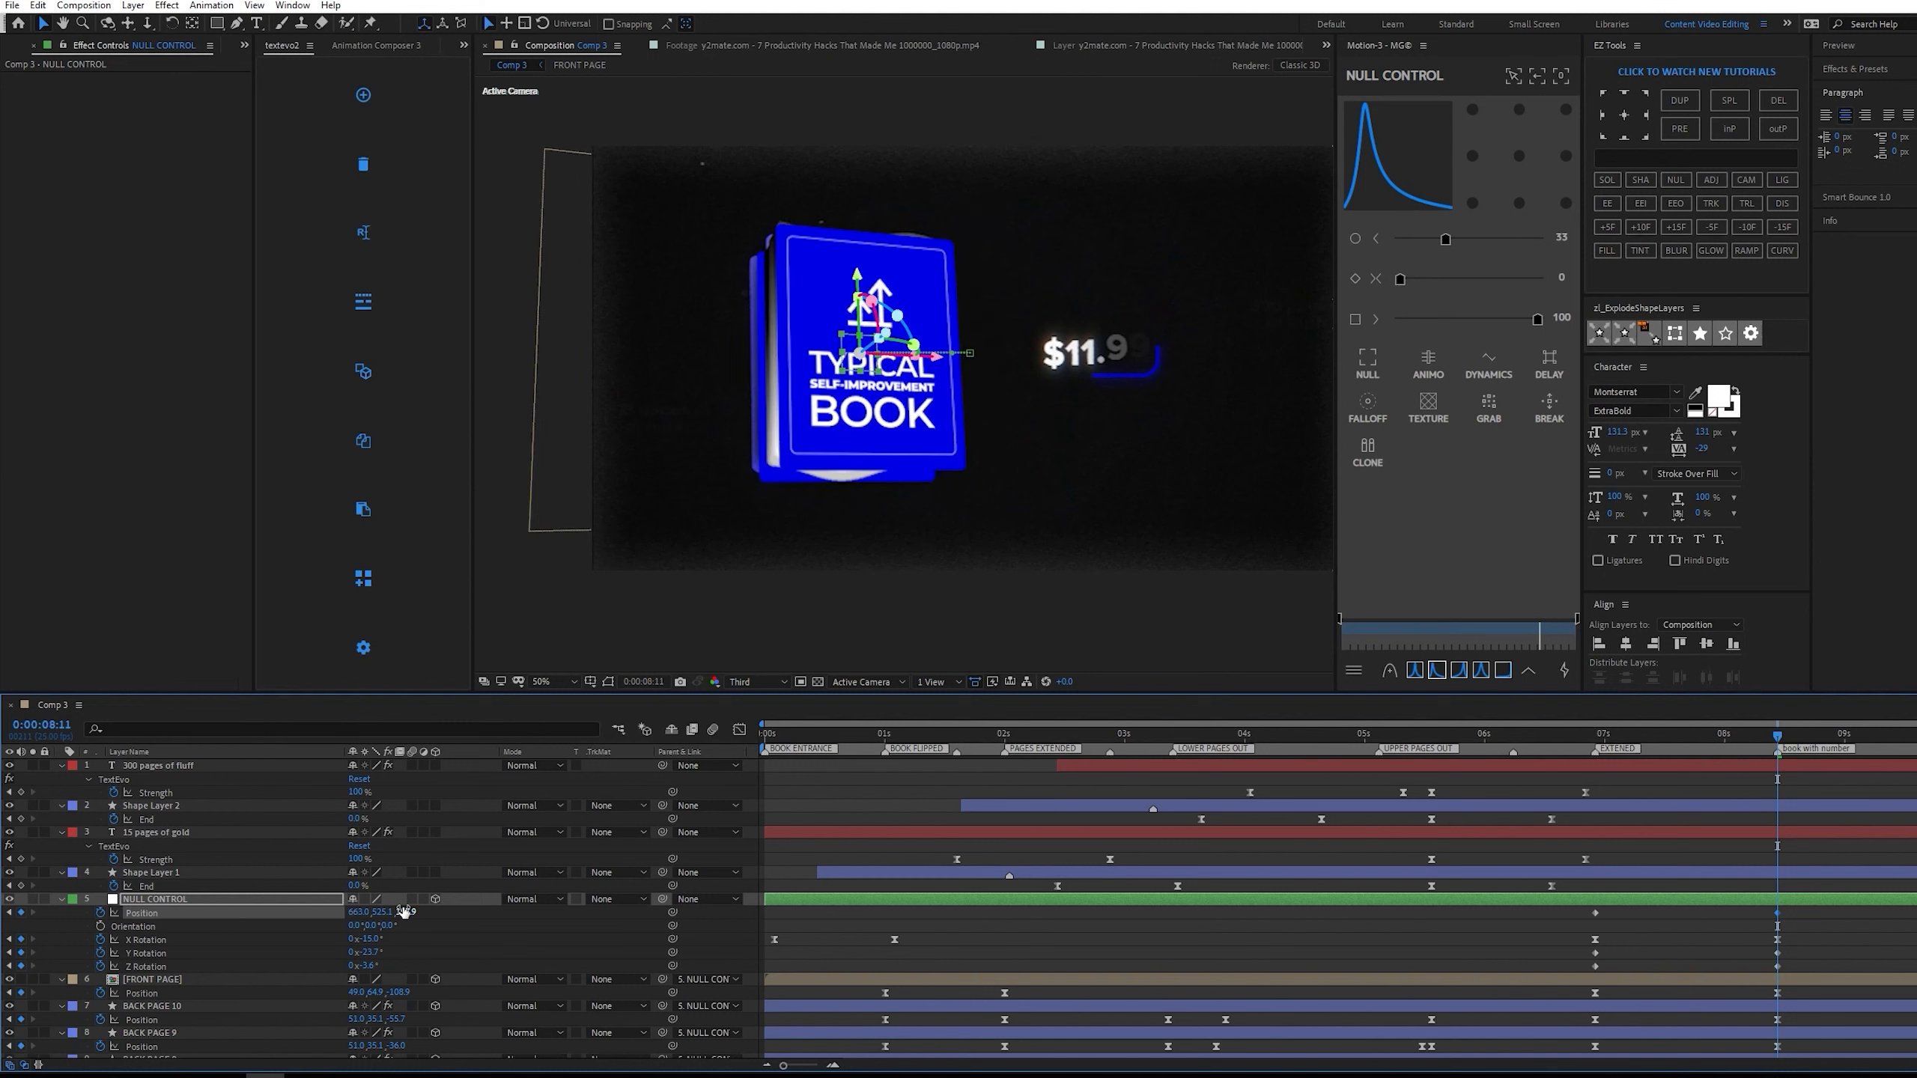
drag(414, 911, 622, 889)
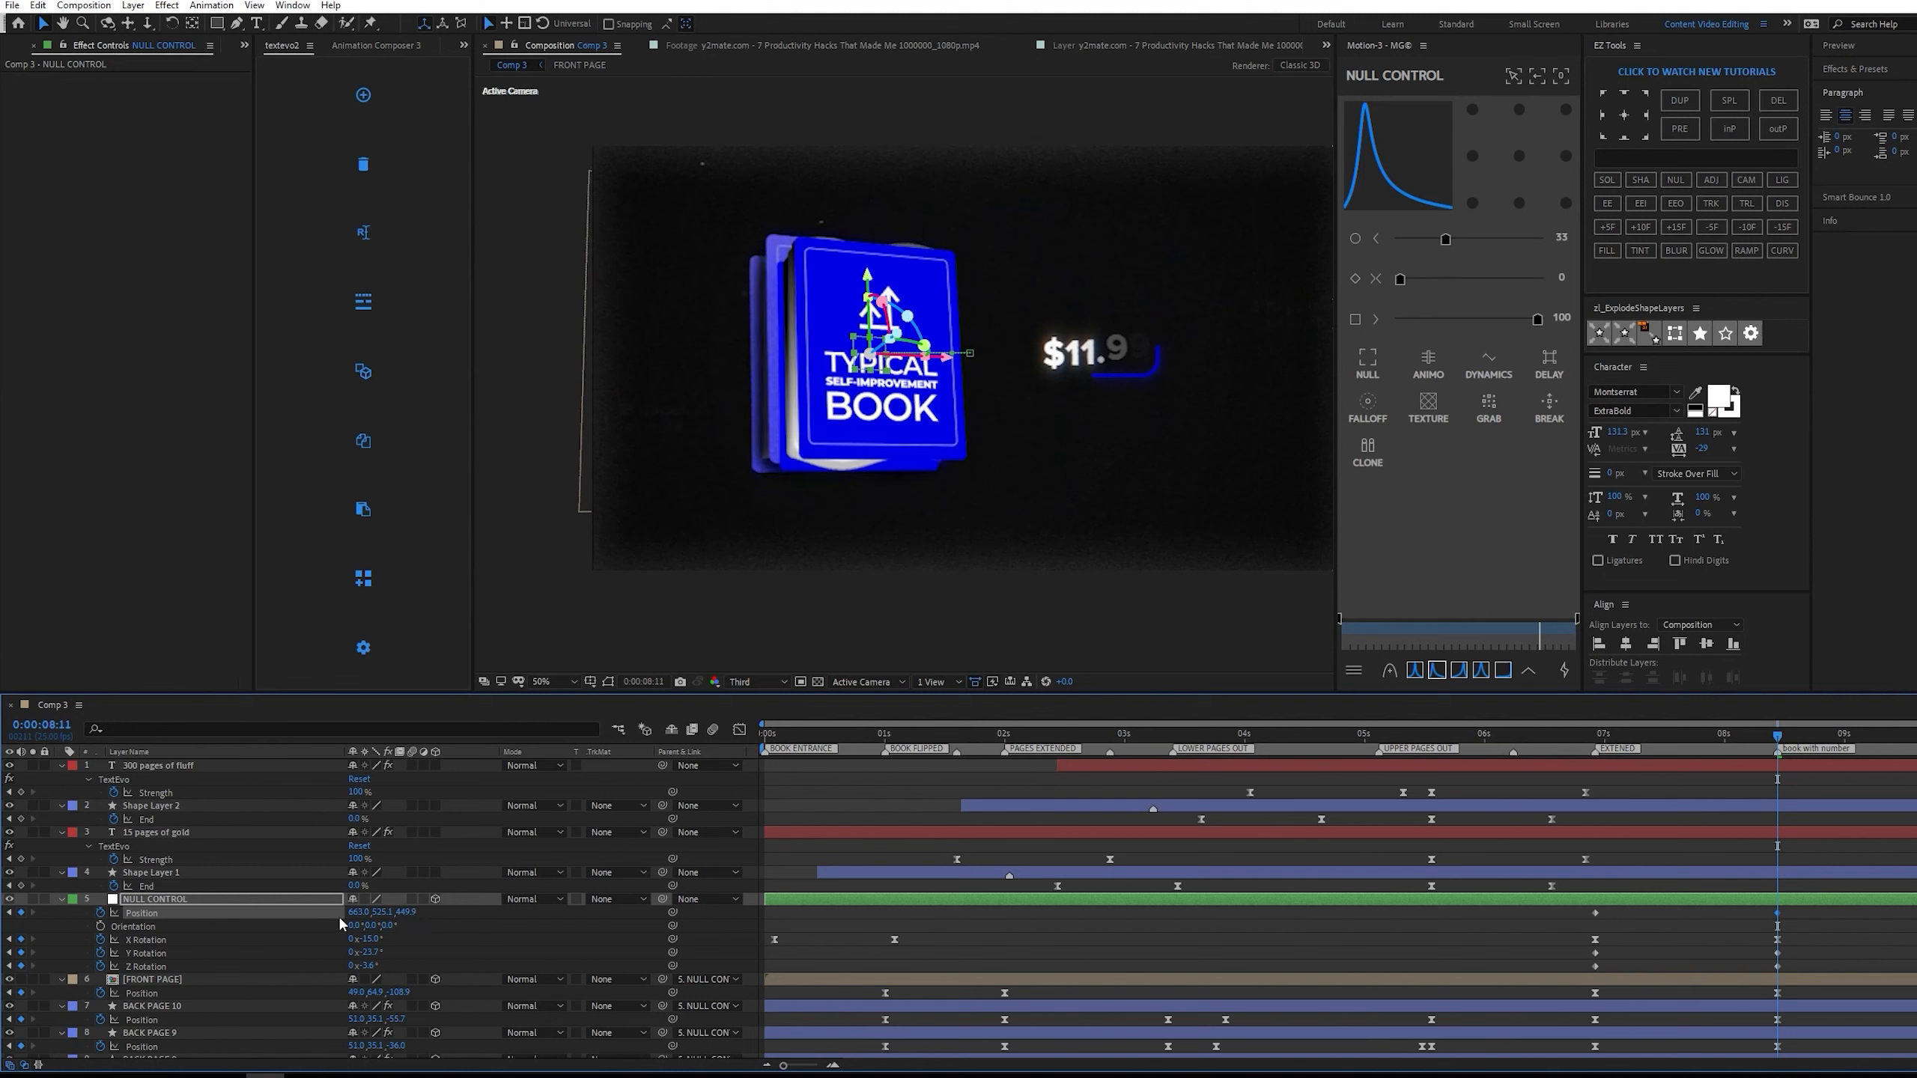
drag(352, 912, 306, 914)
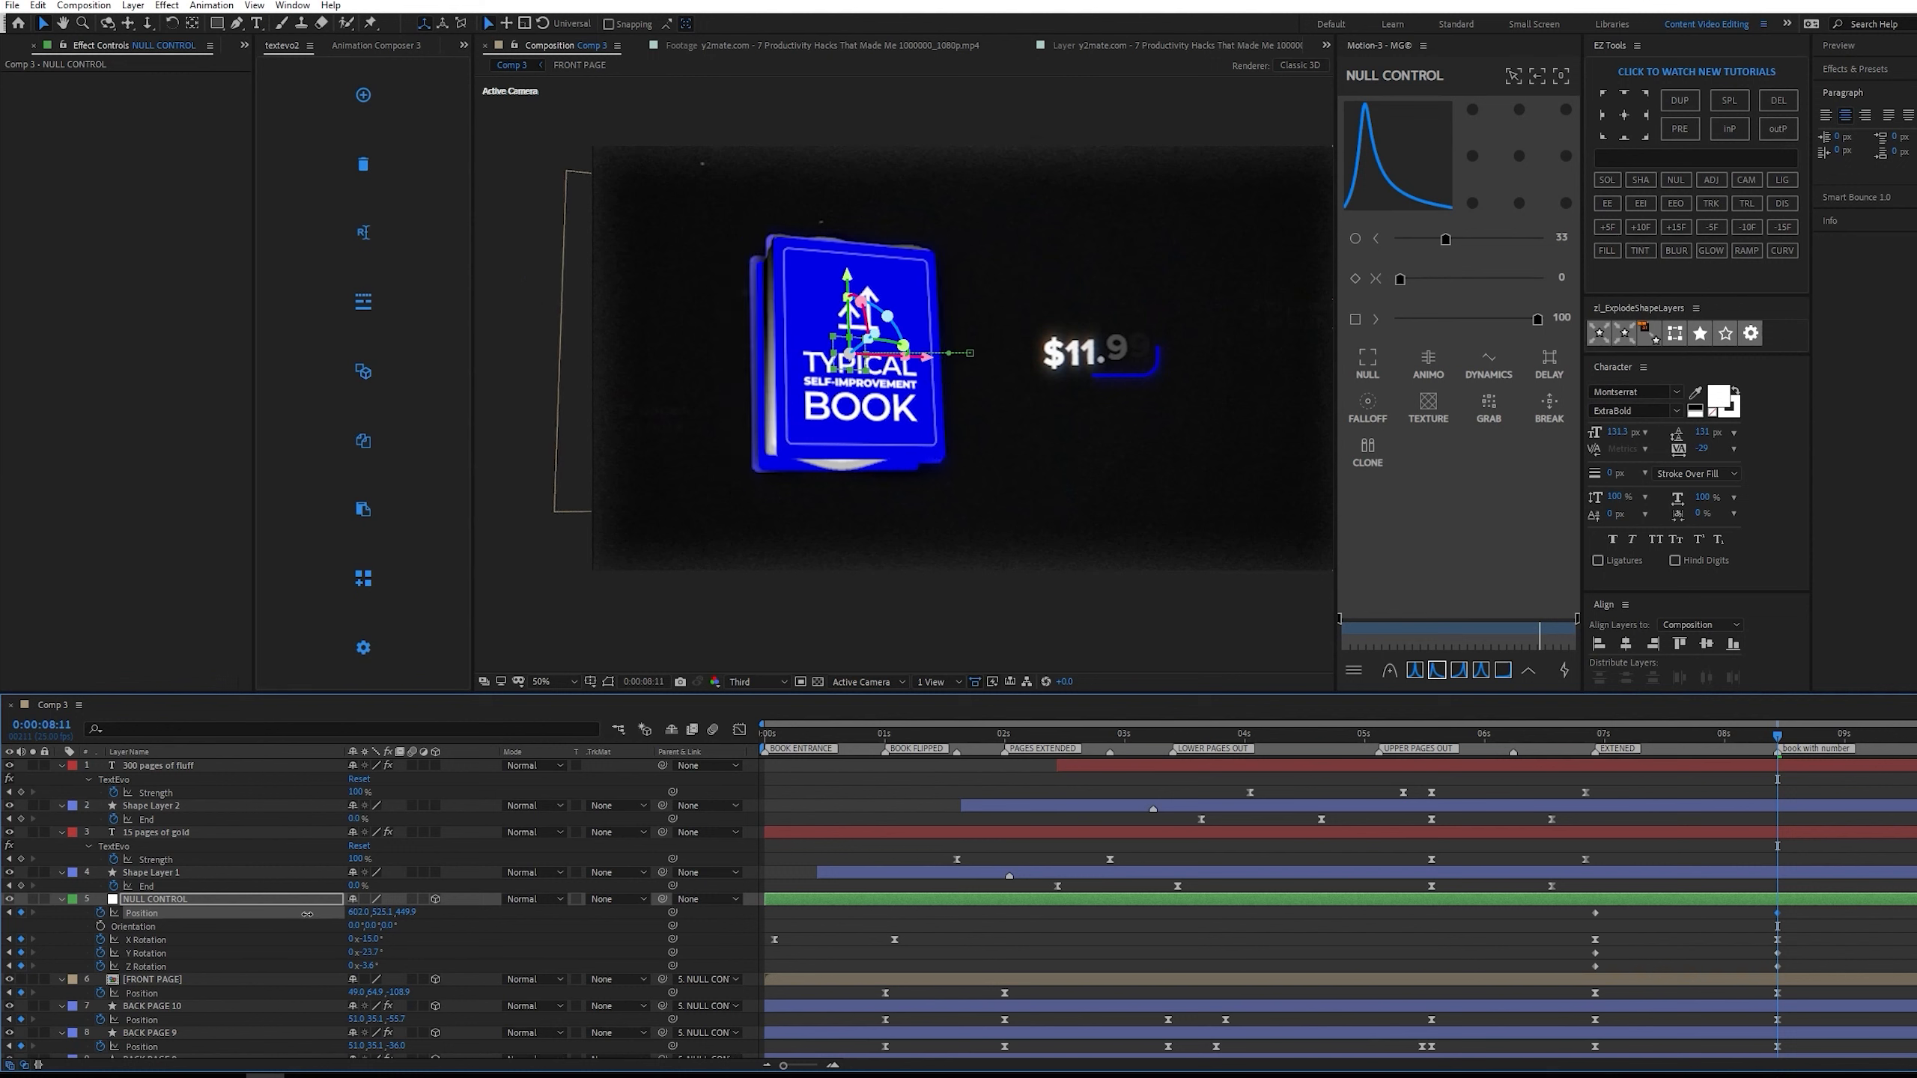
Ease NULL CONTROL's new Position and Rotation keyframes with all three easing values at 90.
drag(1797, 908, 1563, 990)
click(1415, 670)
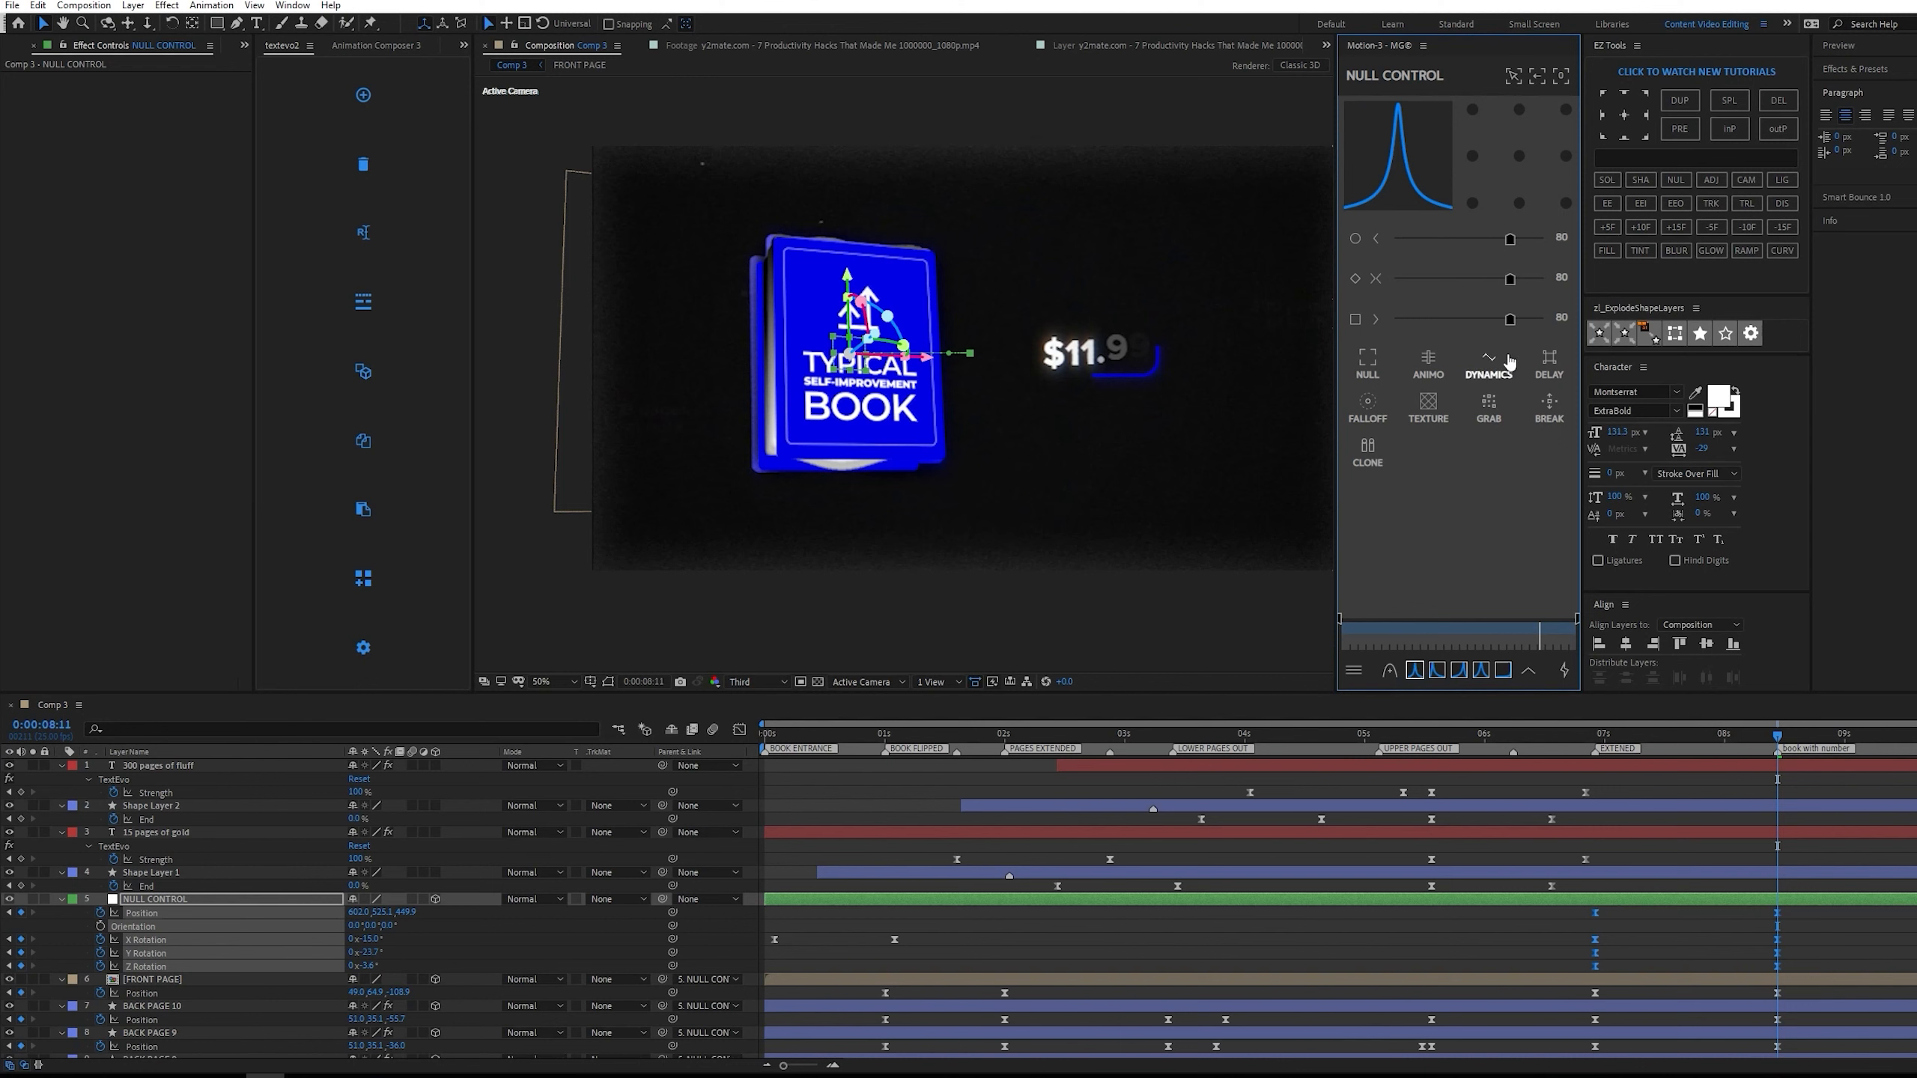
drag(1512, 280, 1527, 281)
Preview the book's closing and turning from 0:00:06:22 several times against the reference video.
click(1588, 727)
key(space)
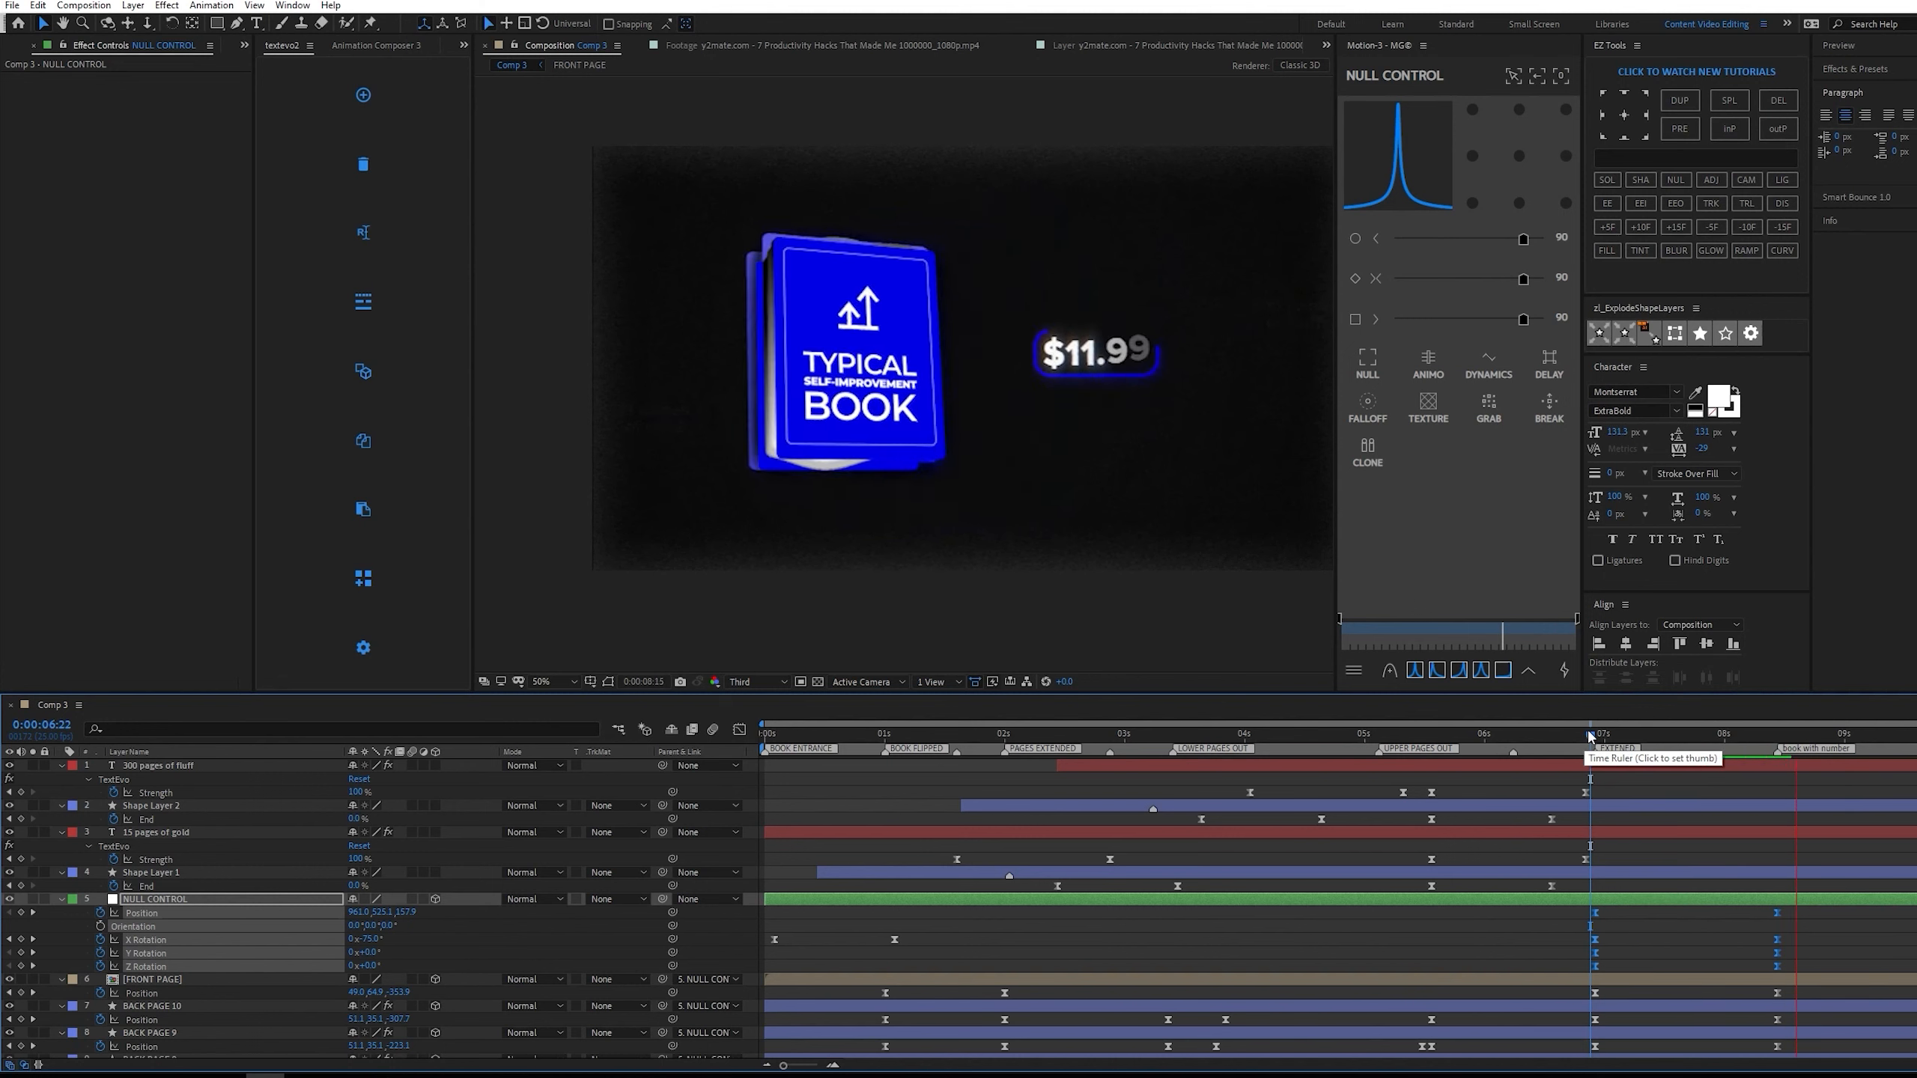
key(space)
key(space)
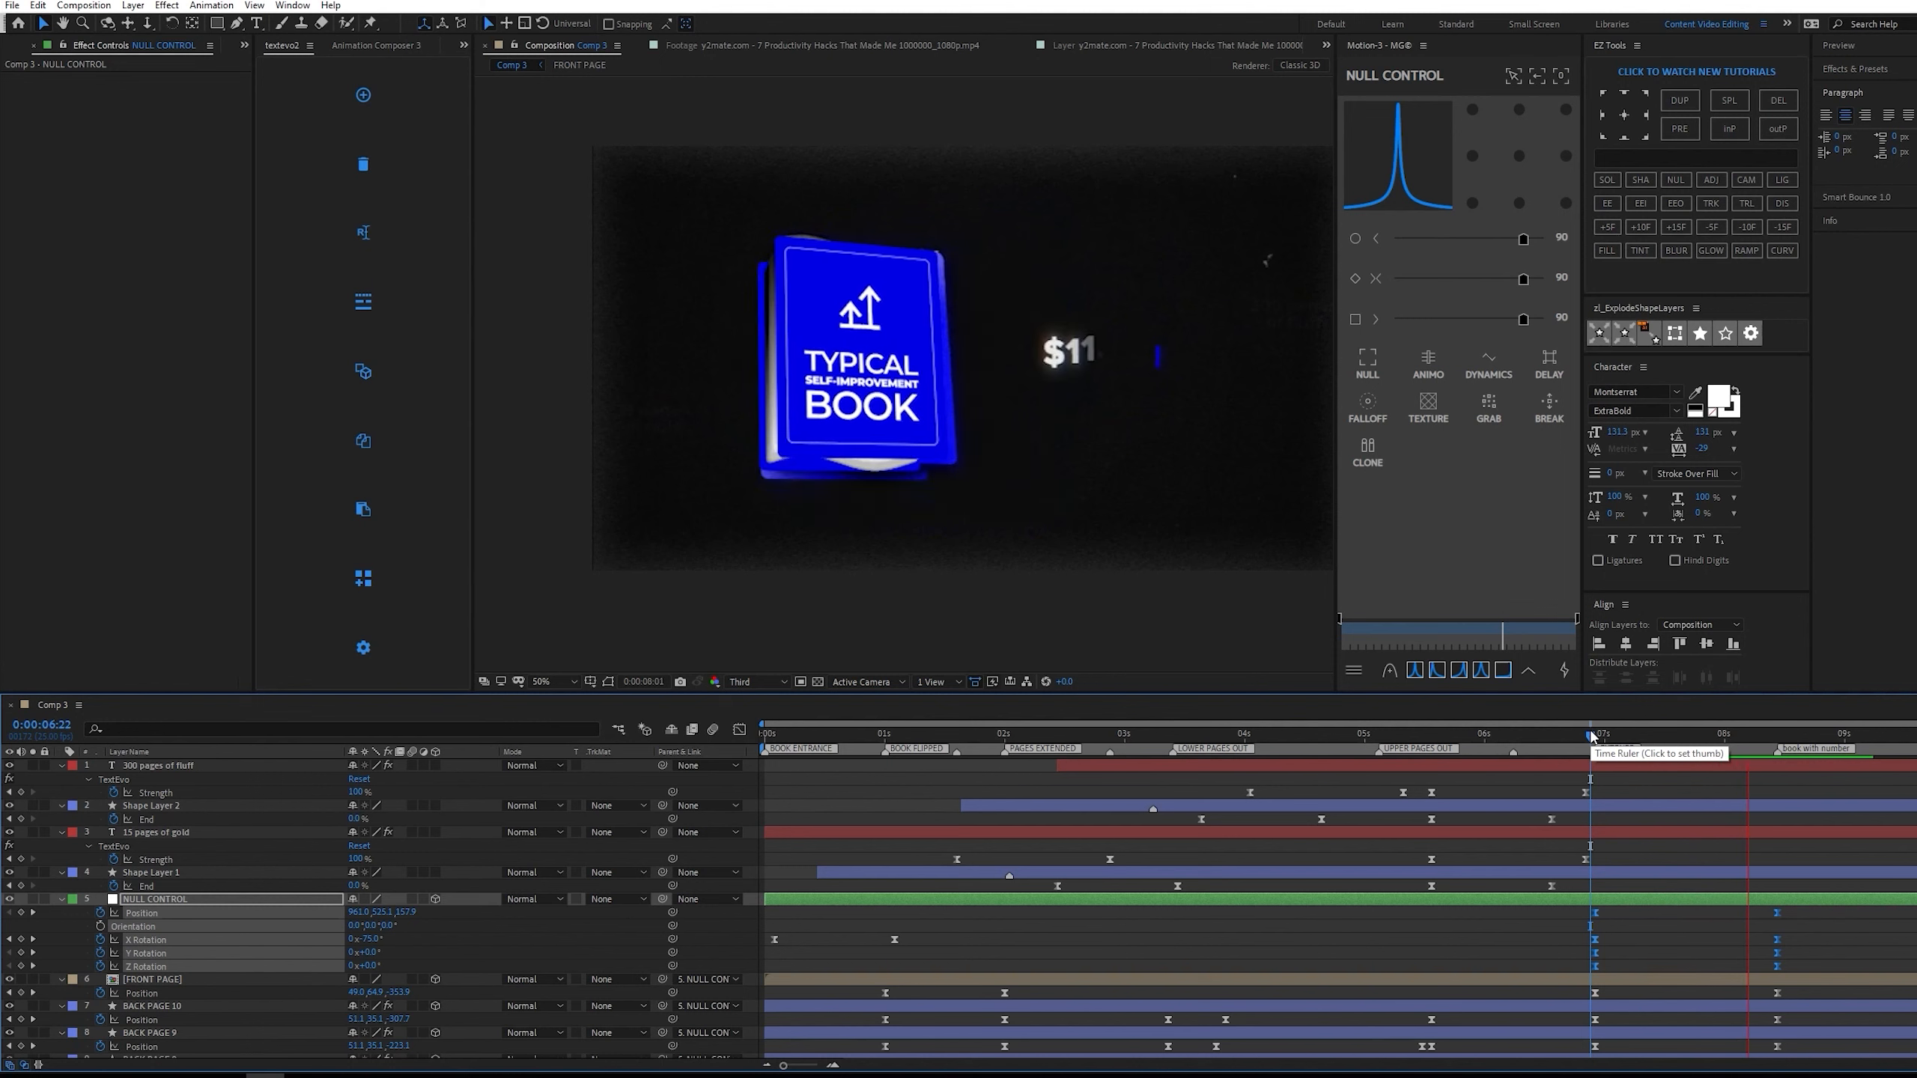
key(space)
key(space)
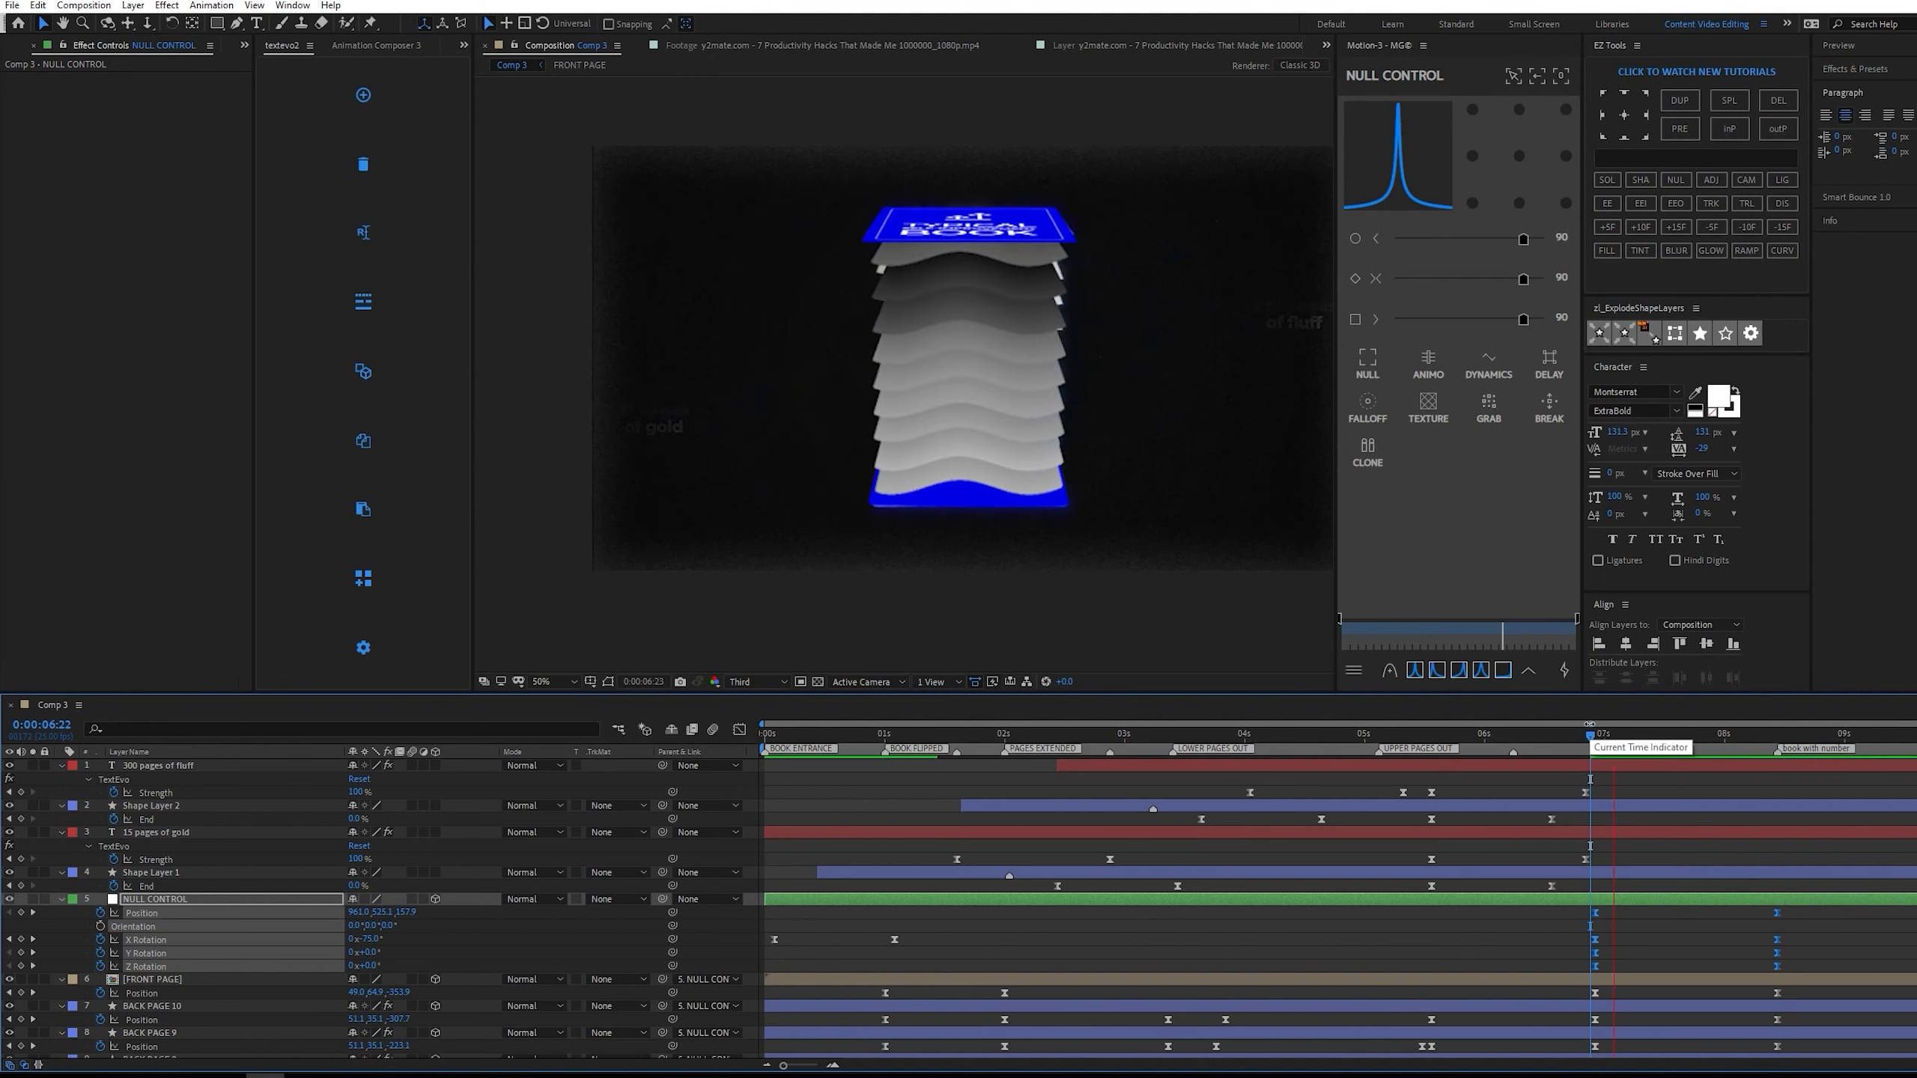
key(space)
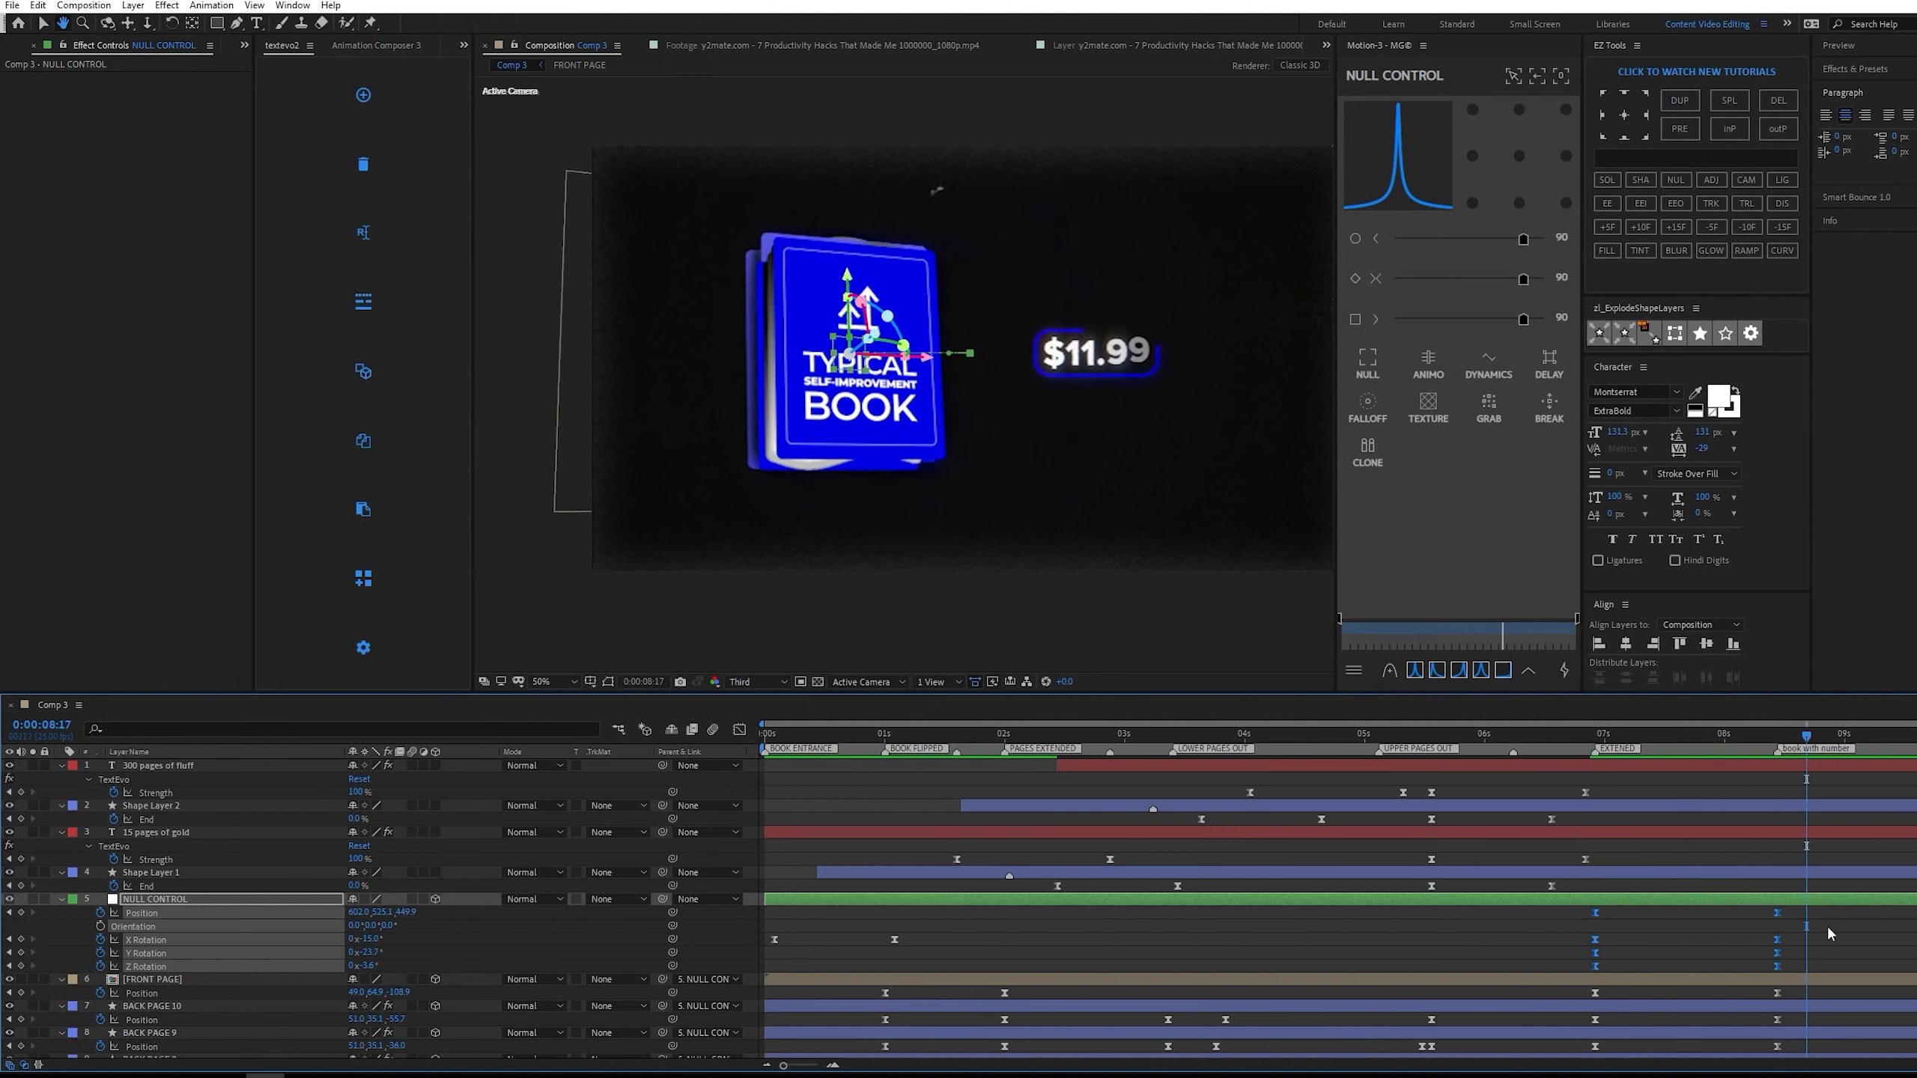
Set NULL CONTROL's Z Position to about 362 at its 0:00:08:11 keyframe to match the reference book's size.
click(1827, 924)
key(j)
drag(414, 913, 4, 886)
drag(408, 912, 372, 900)
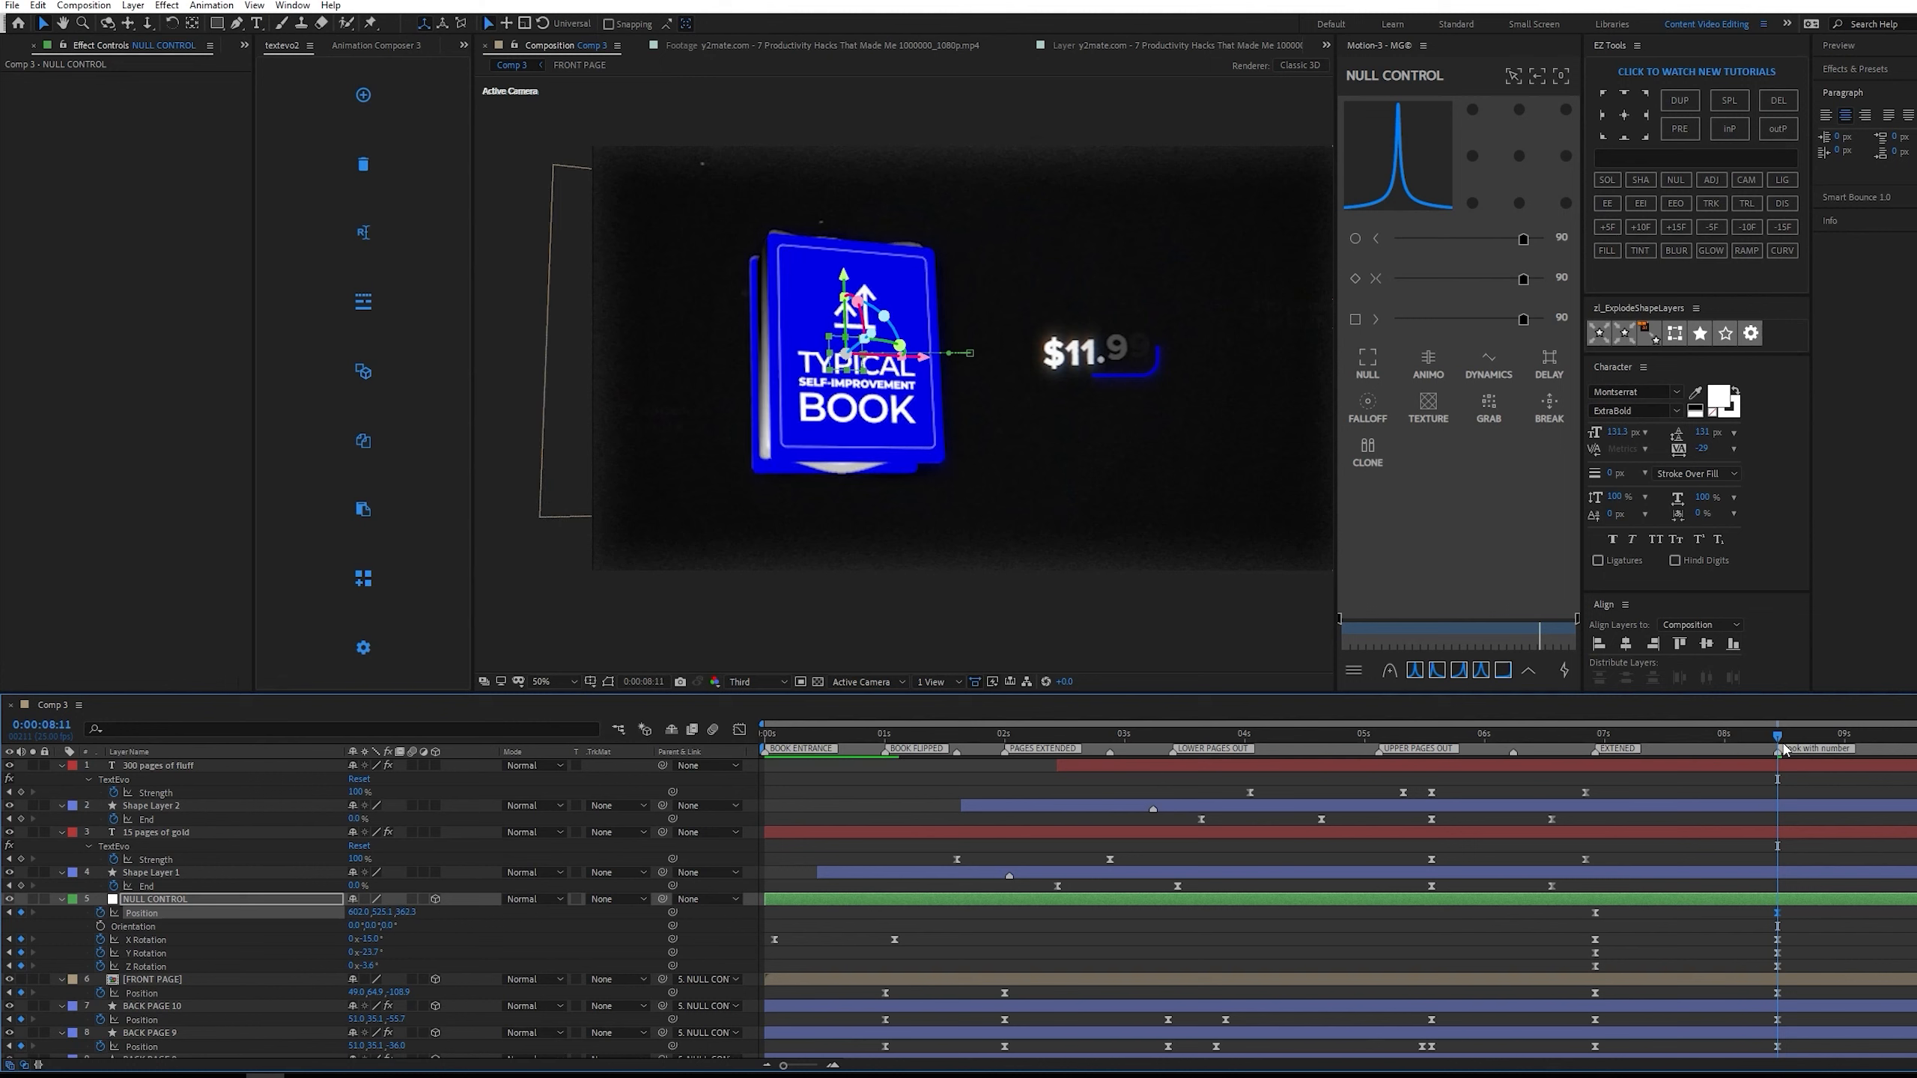
Scrub through the book's closing between 0:00:07:01 and 0:00:08:21 to compare its motion and page spacing with the reference.
click(1571, 734)
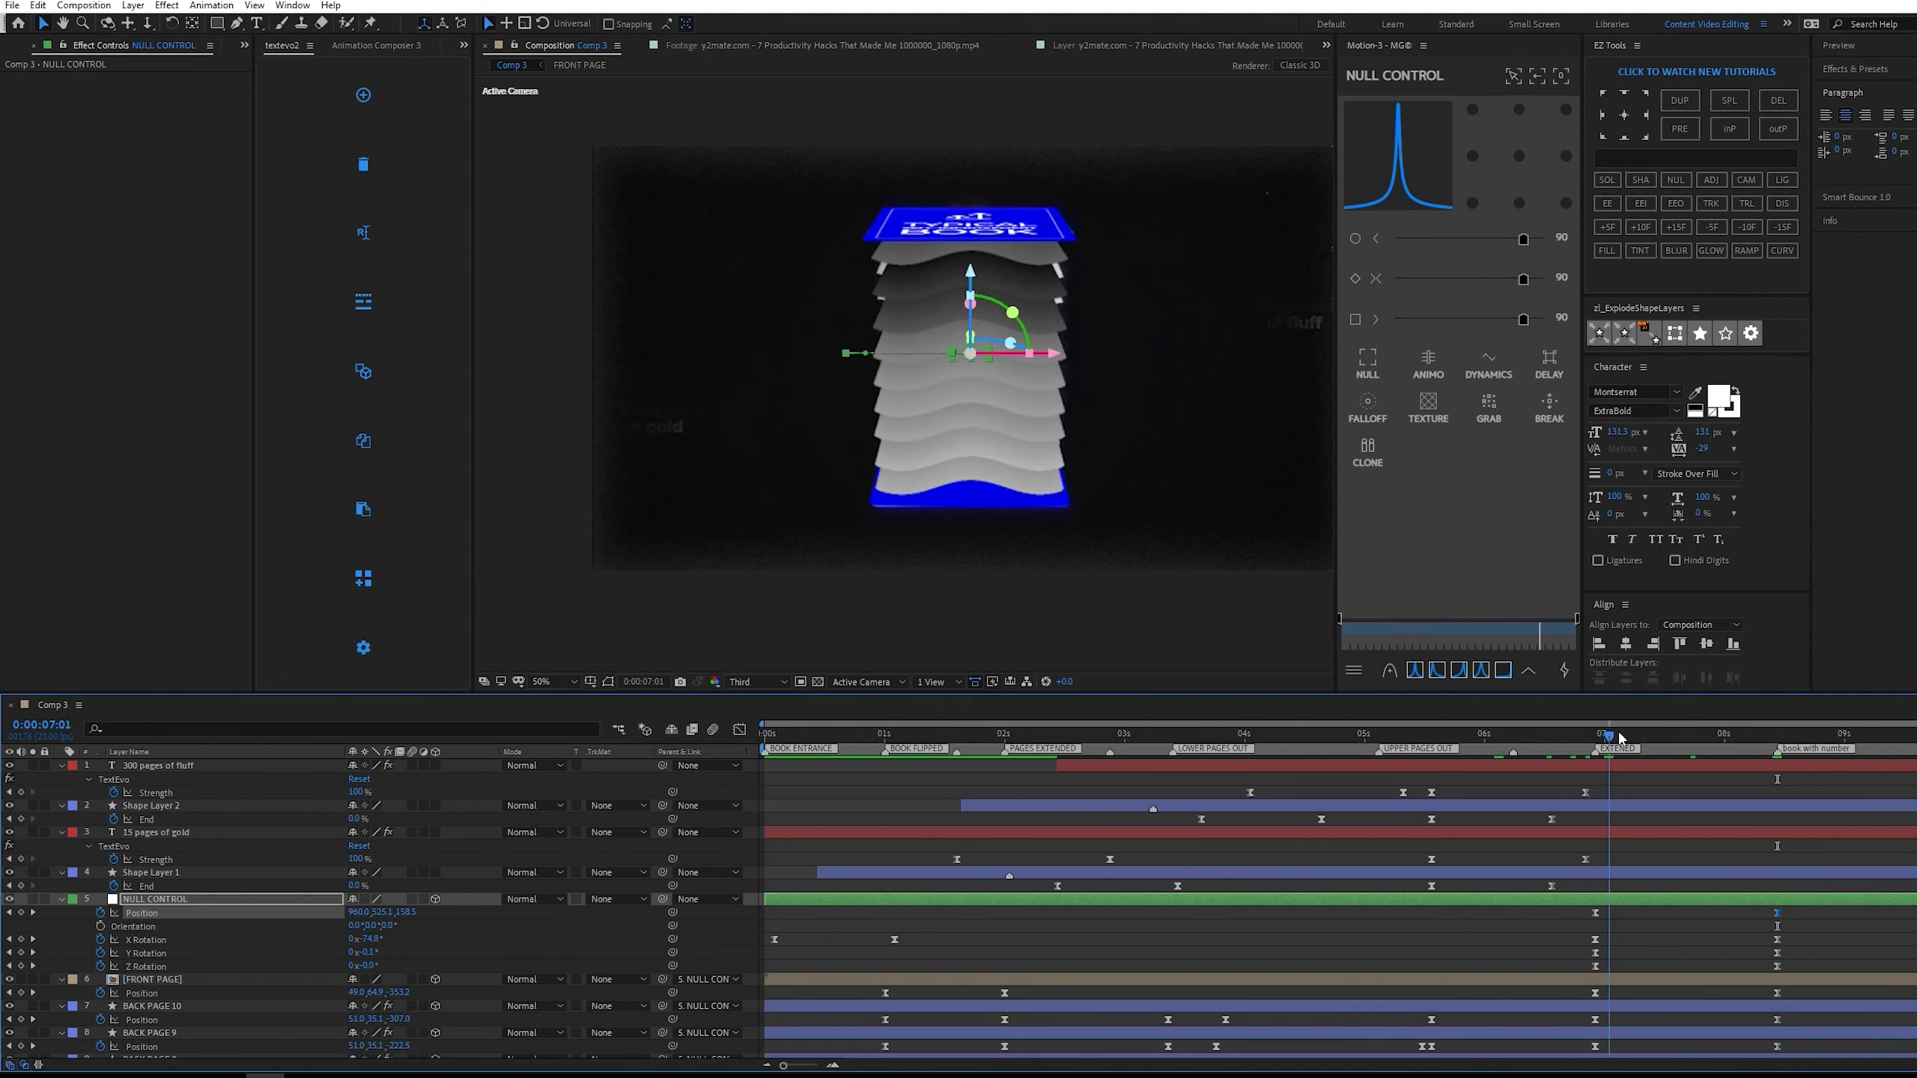
scroll(1201, 464, down, 2)
scroll(1184, 464, up, 2)
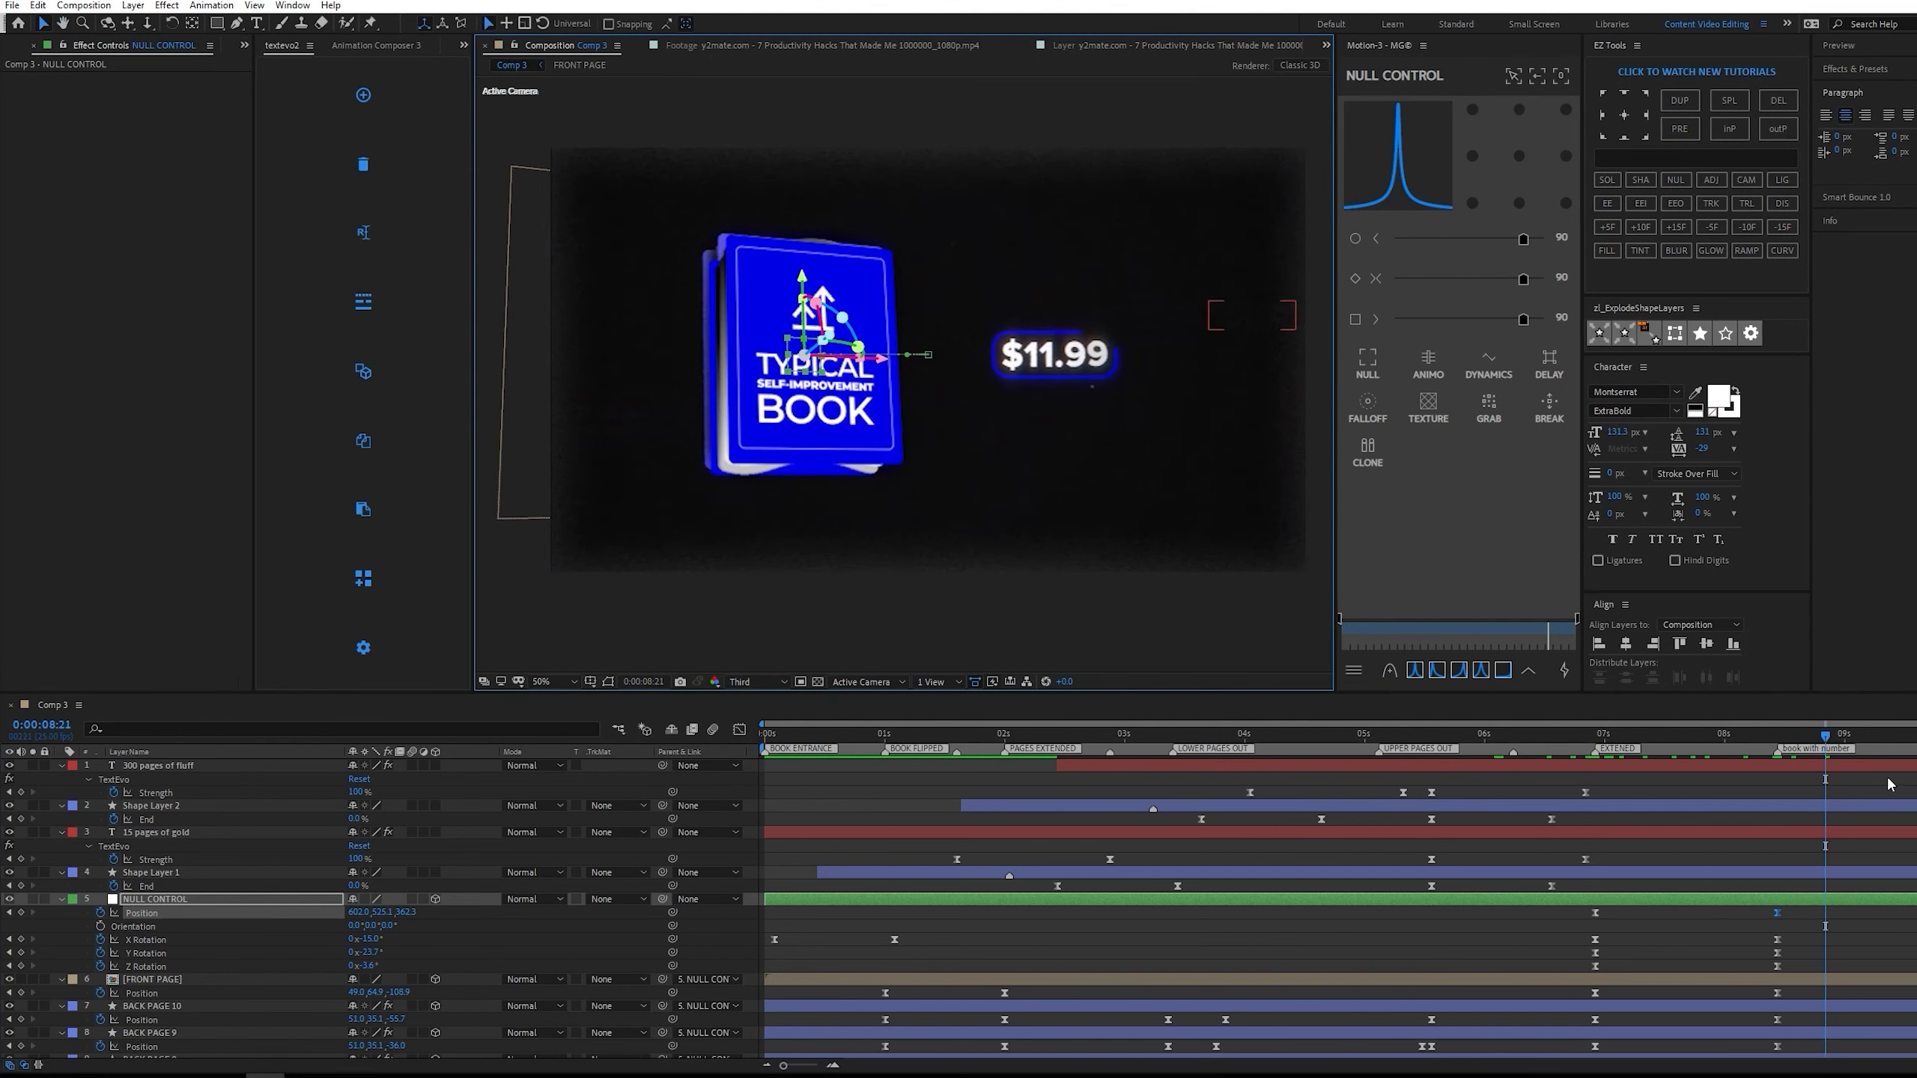
drag(1806, 728, 1672, 680)
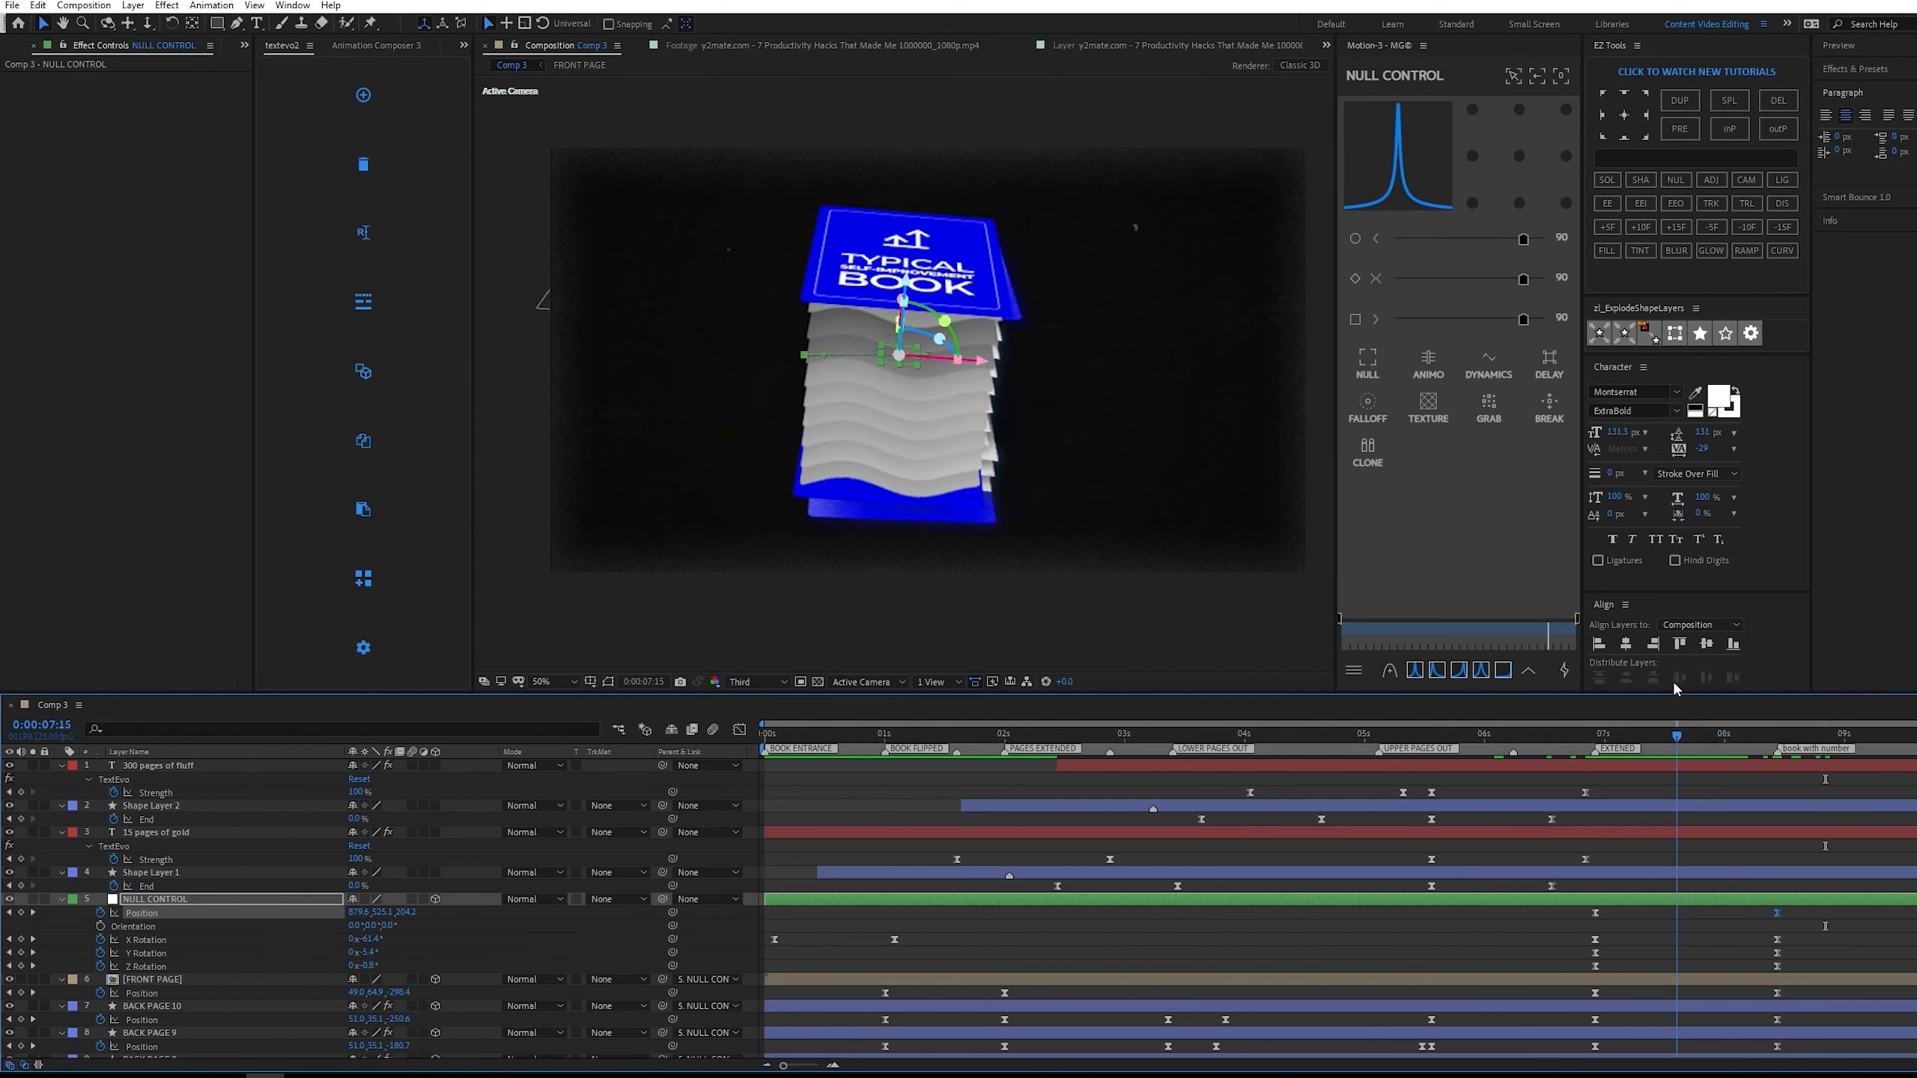
scroll(98, 941, down, 7)
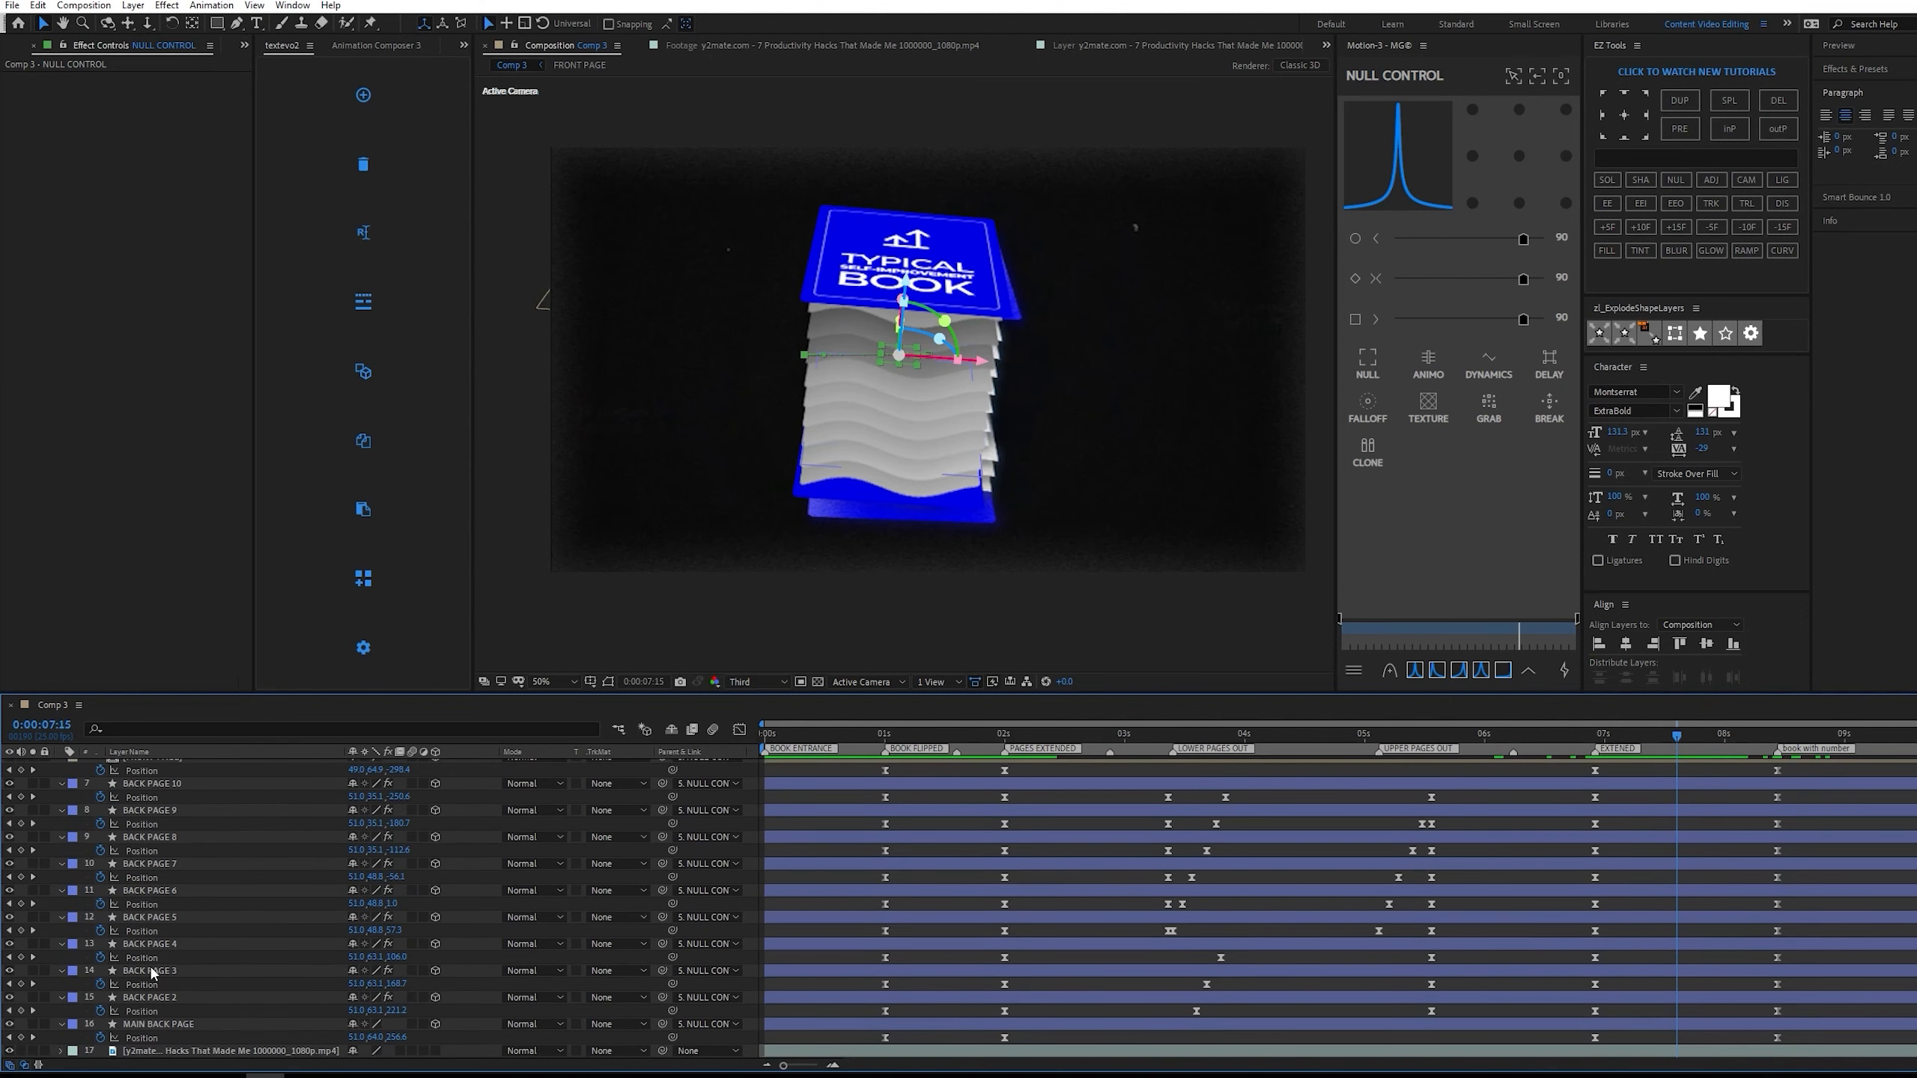
scroll(154, 974, up, 7)
click(1710, 918)
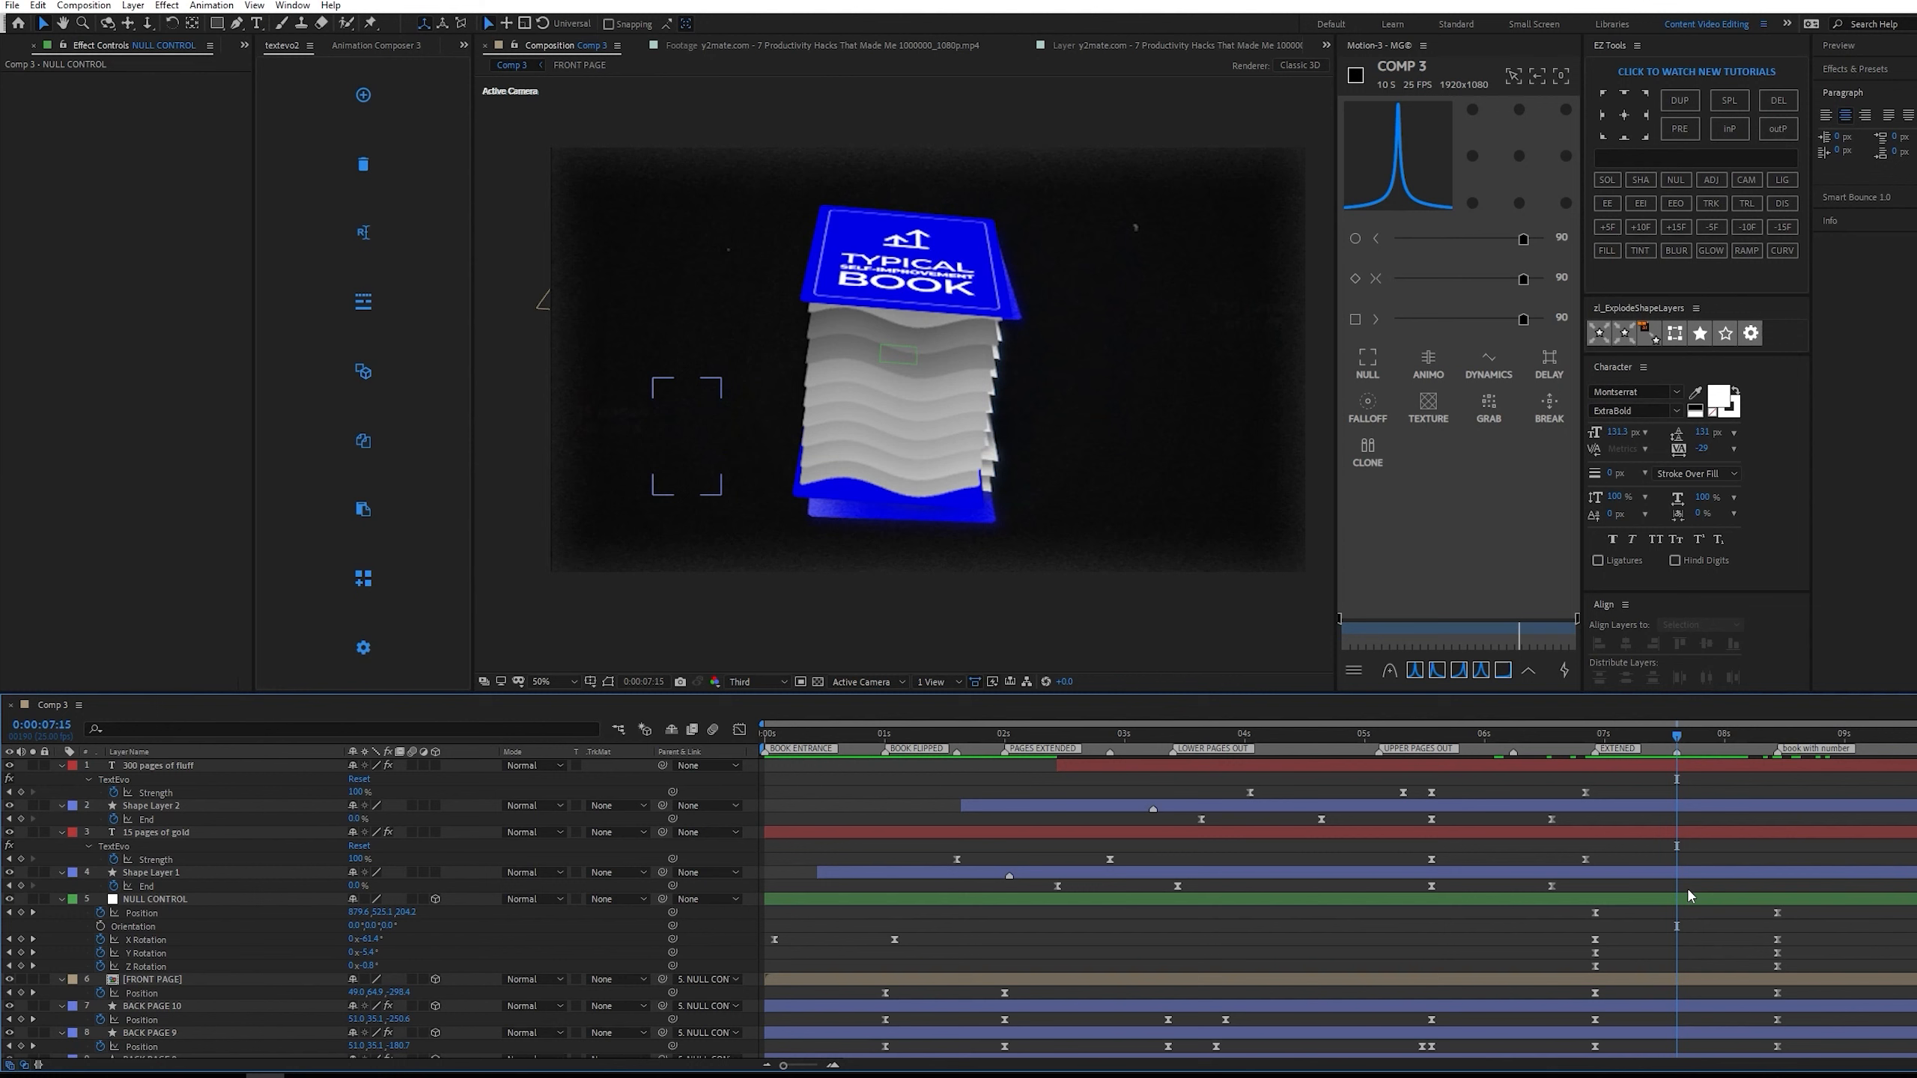
click(1748, 734)
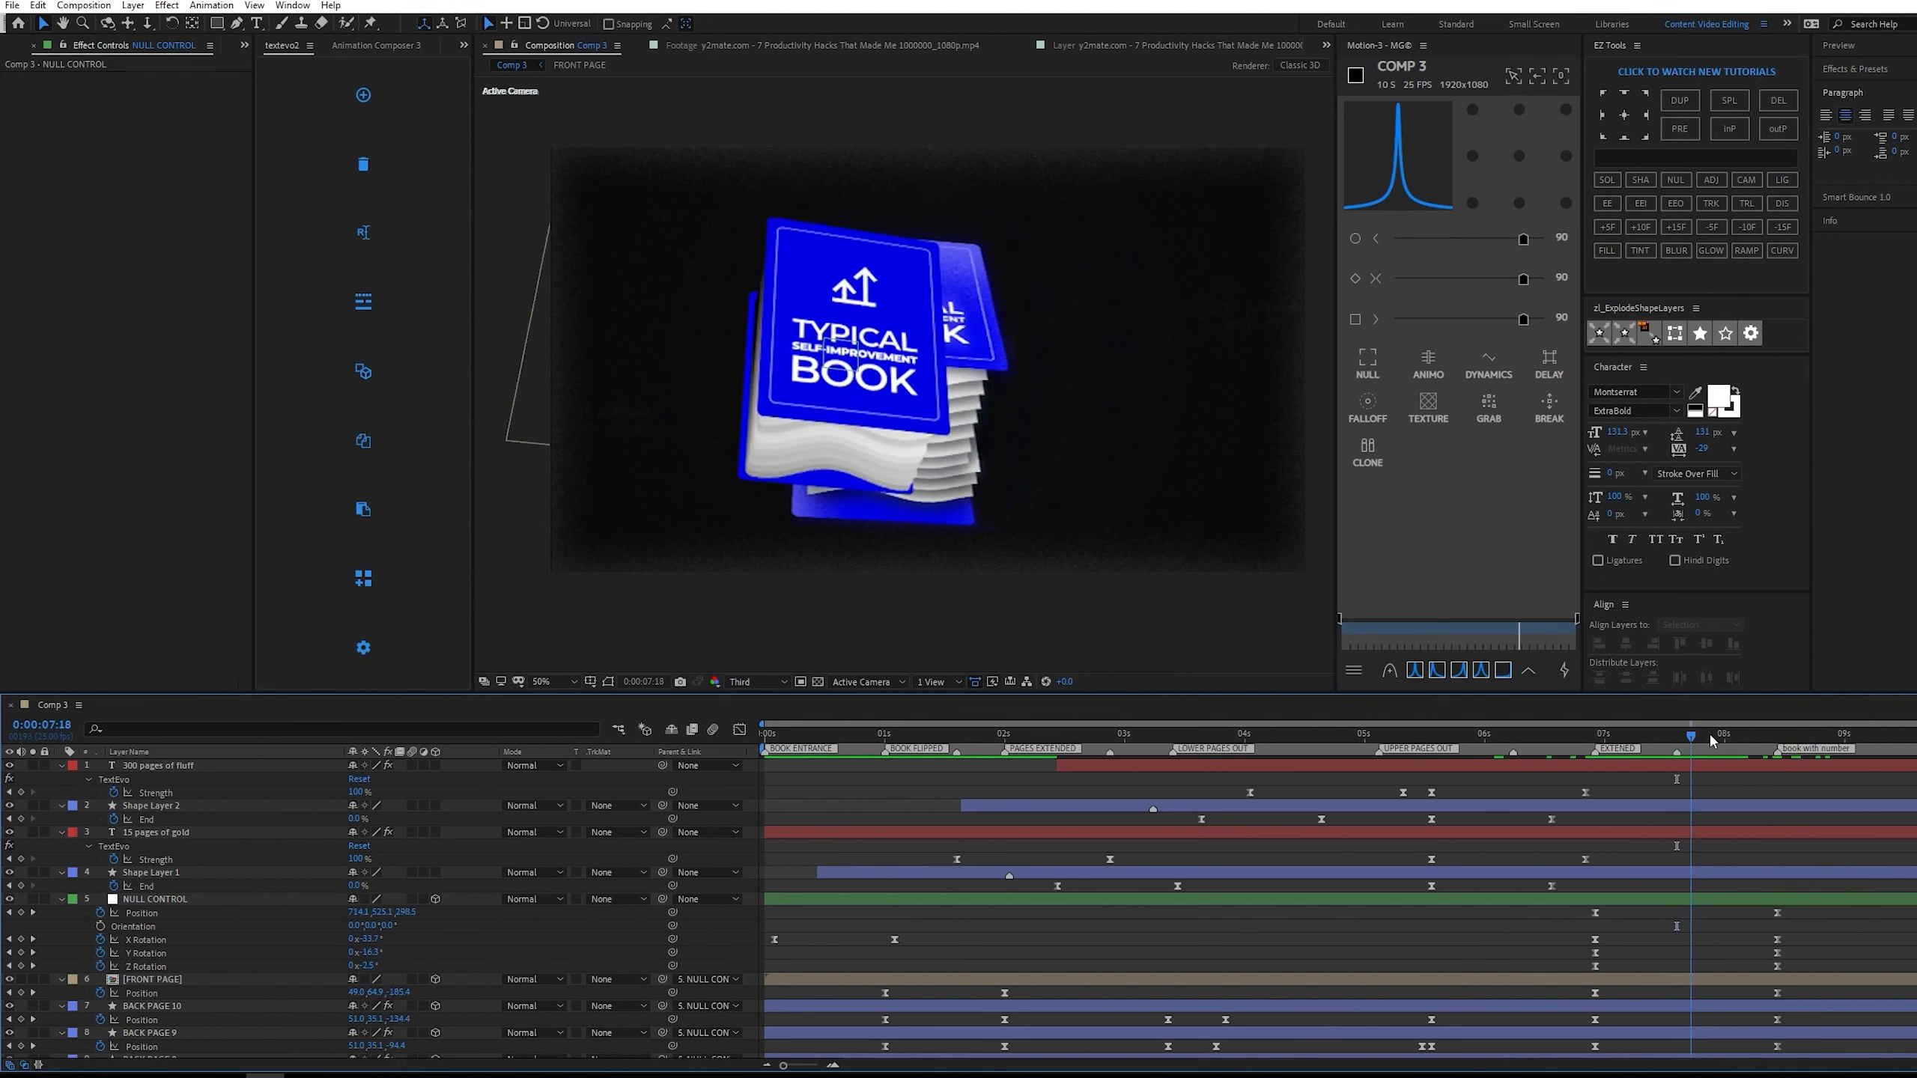
Preview the book's closing from 0:00:07:18 up to the $11.99 reference shot.
key(space)
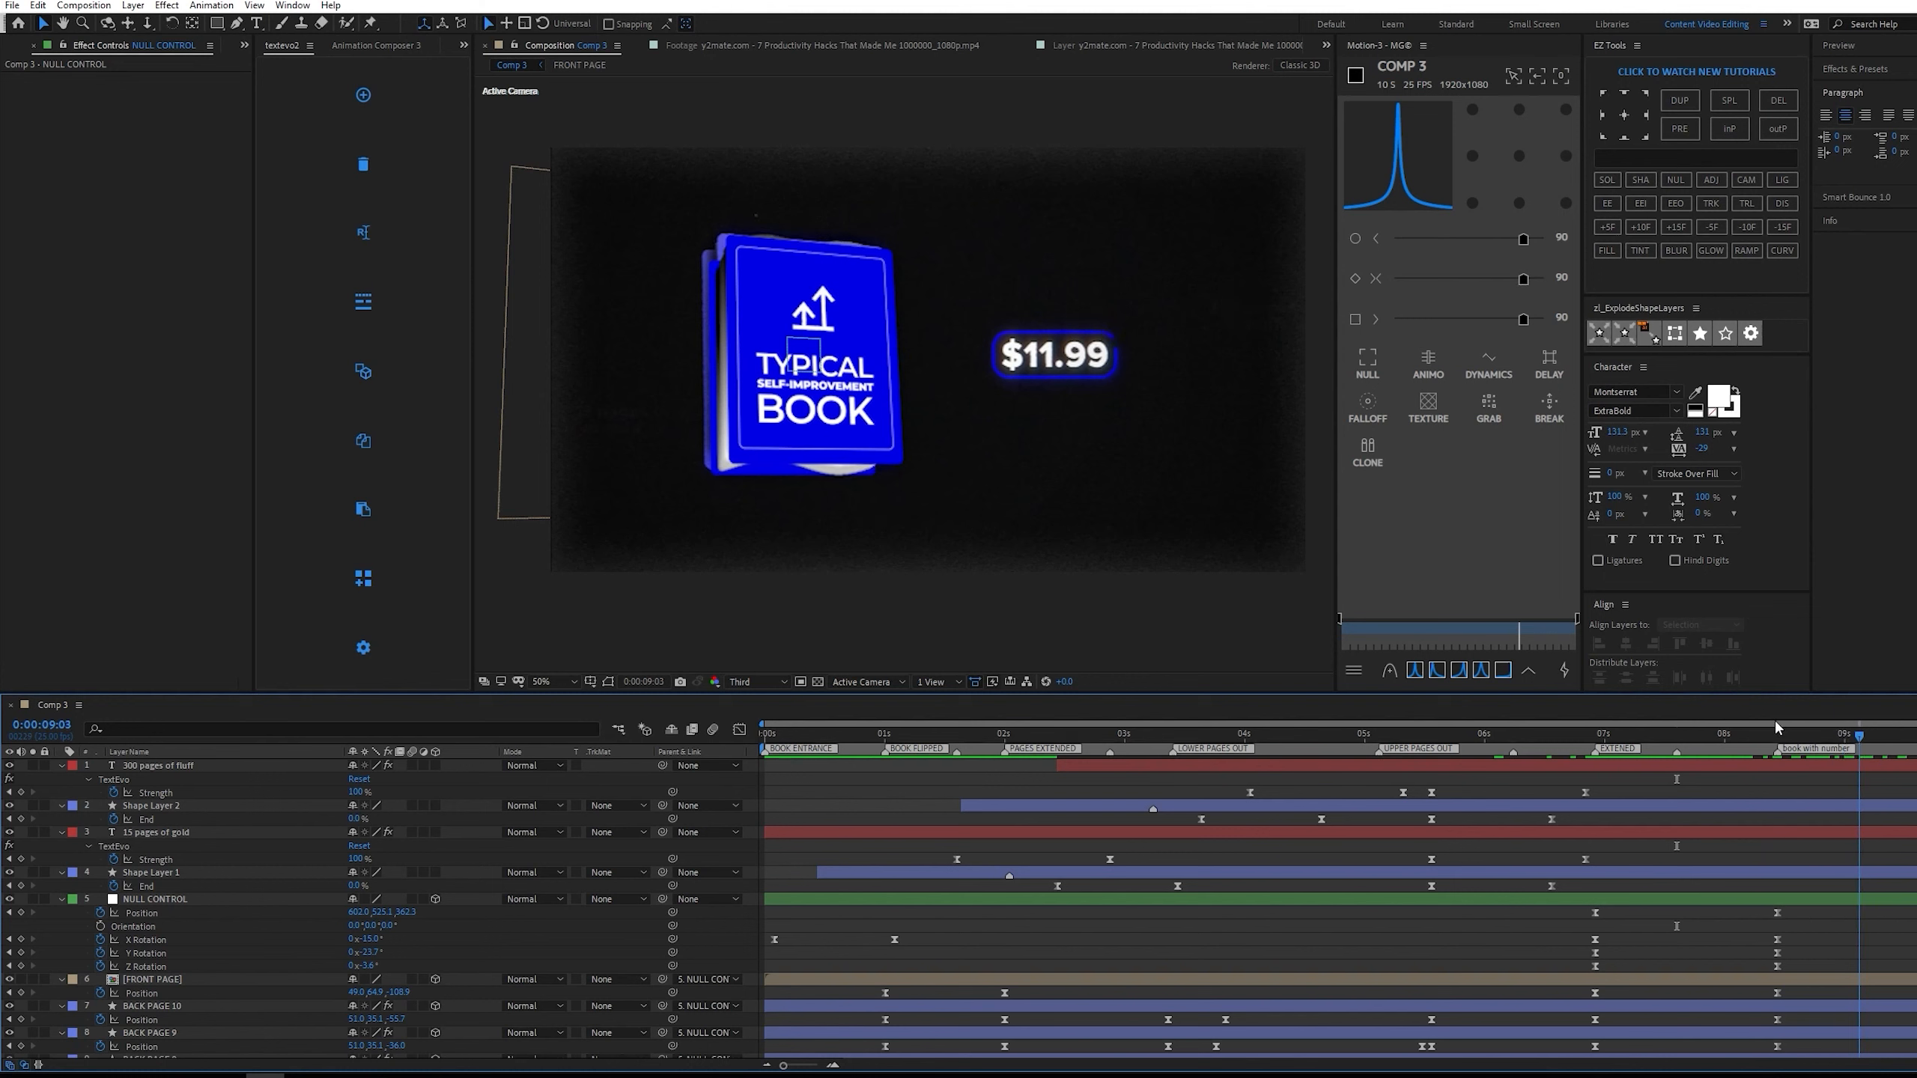
key(space)
drag(1774, 727, 1885, 722)
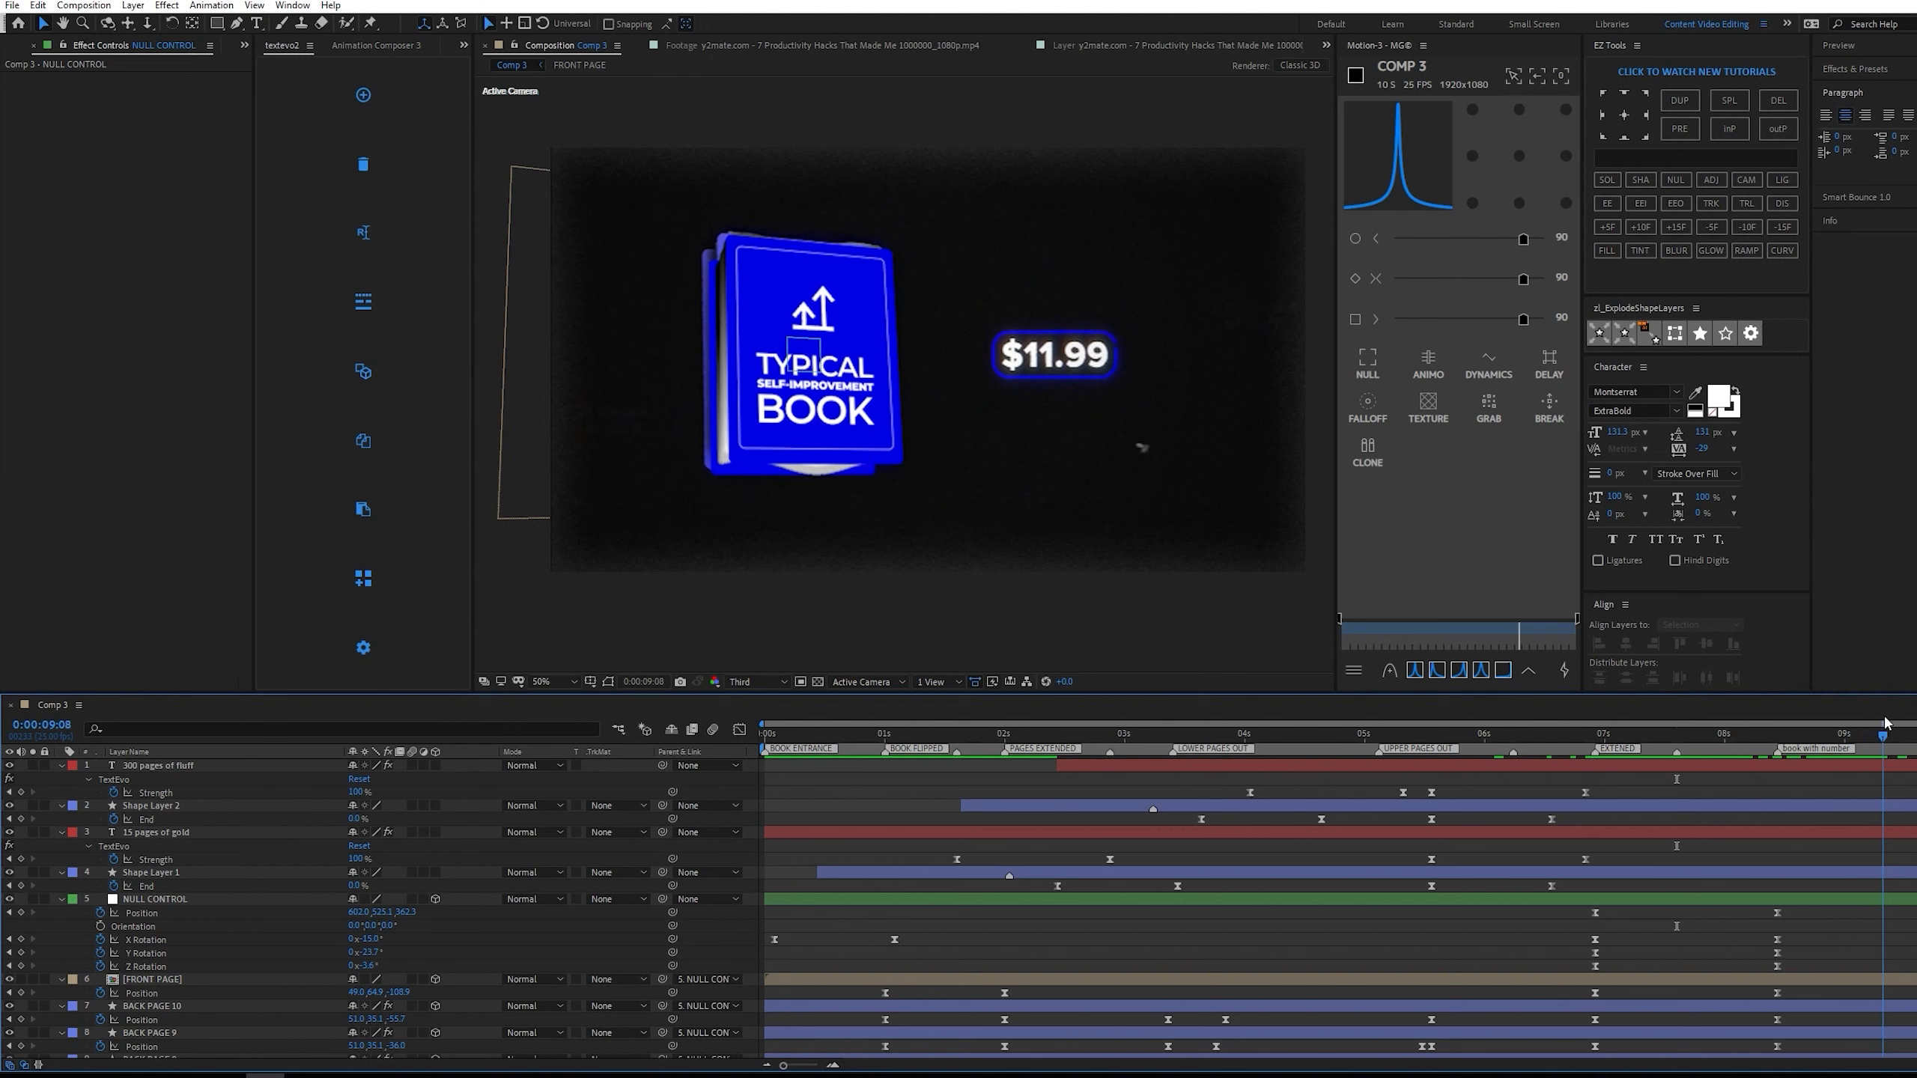
At 0:00:09:15, draw a rounded rectangle about 310 by 108 px over the blue outline around the reference price.
drag(1690, 734, 1915, 736)
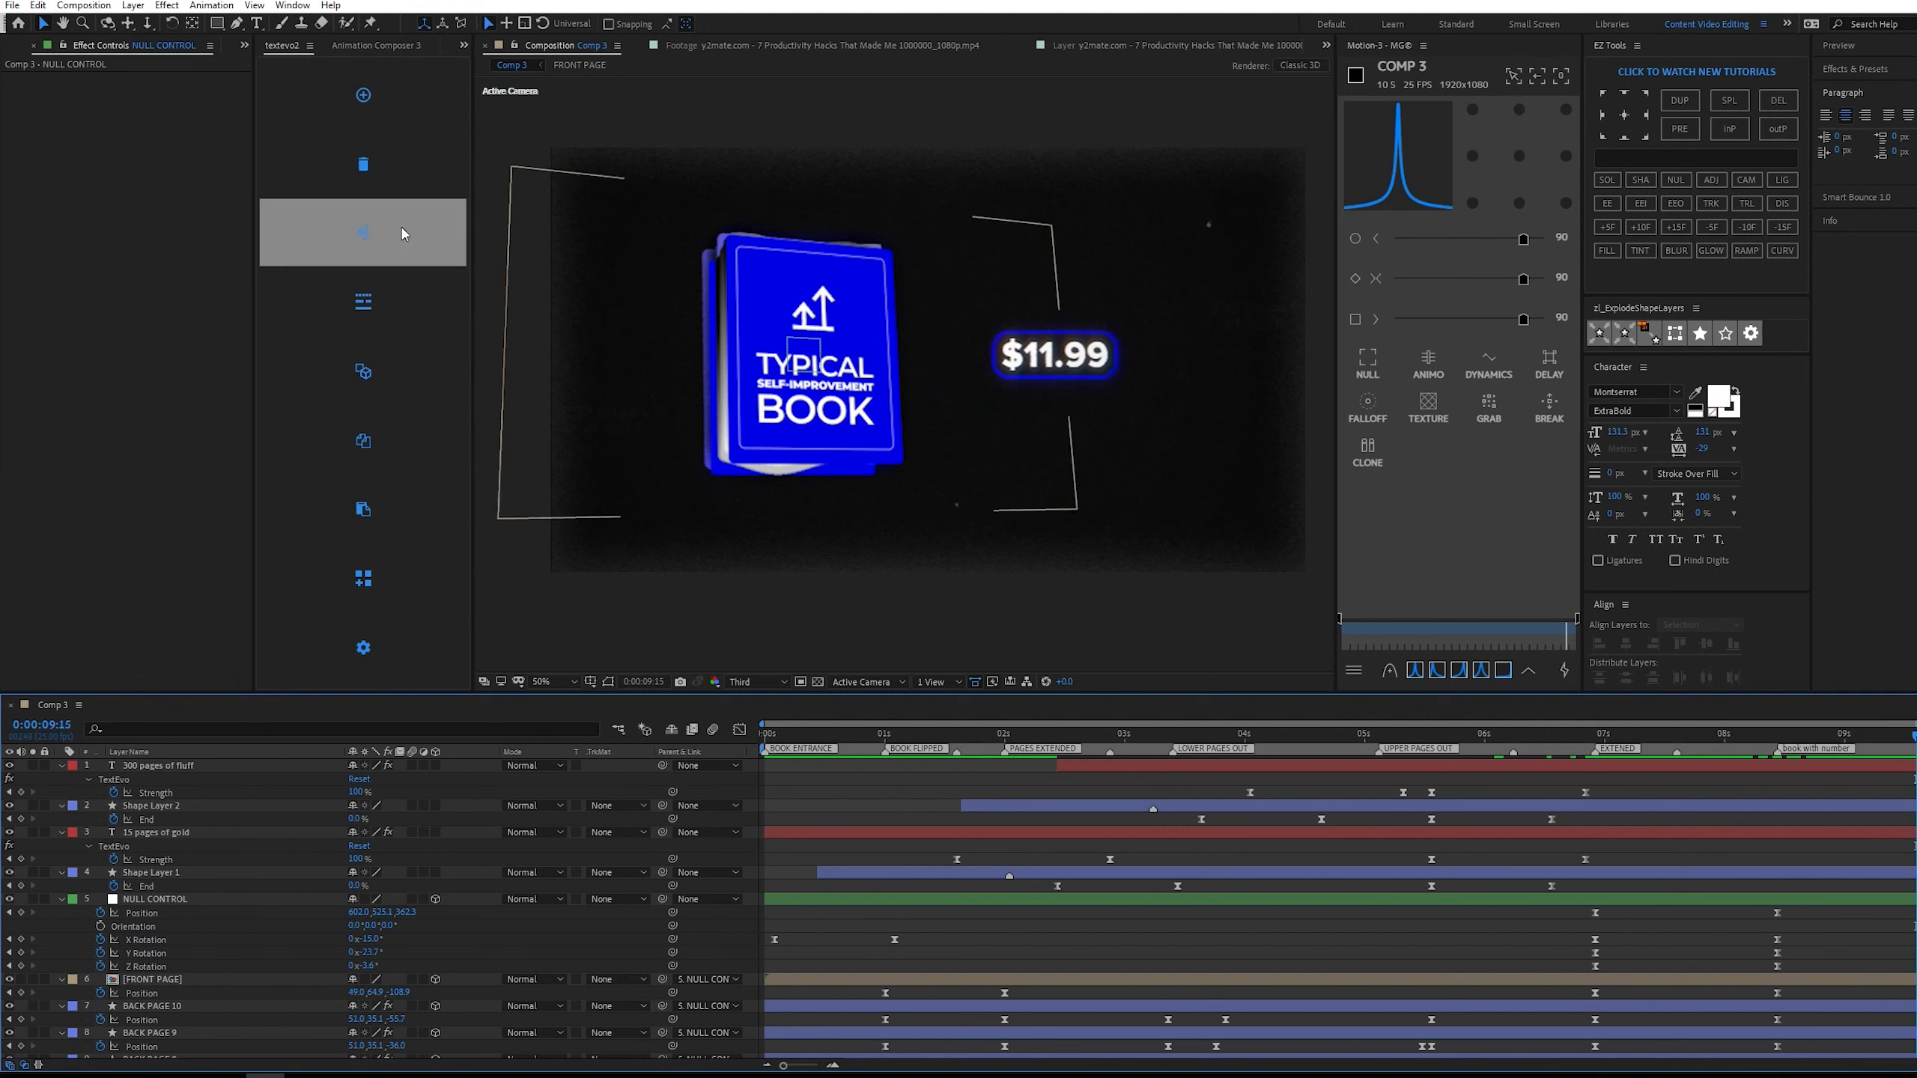
click(236, 23)
click(218, 24)
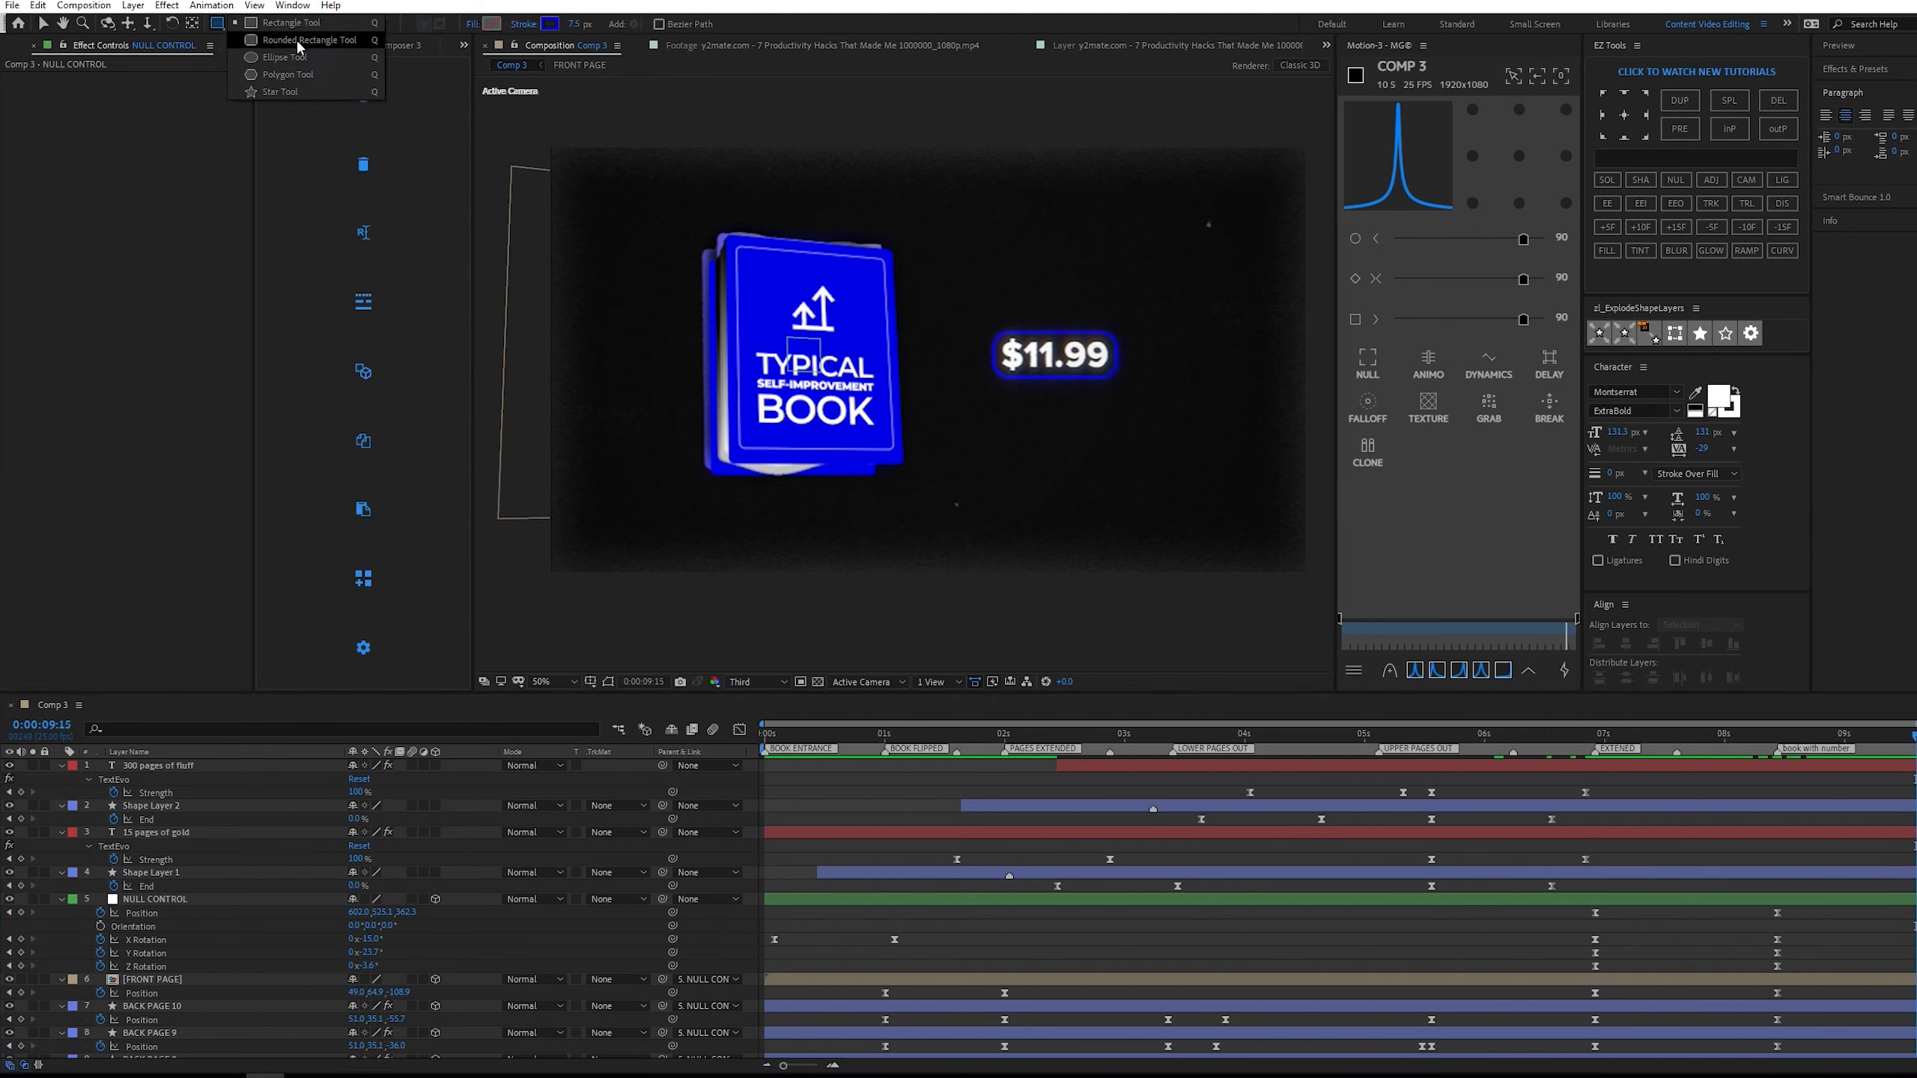
click(303, 47)
scroll(970, 324, up, 2)
drag(1253, 361, 800, 369)
mouse_move(835, 216)
mouse_down()
mouse_move(1180, 356)
mouse_move(1301, 381)
mouse_up()
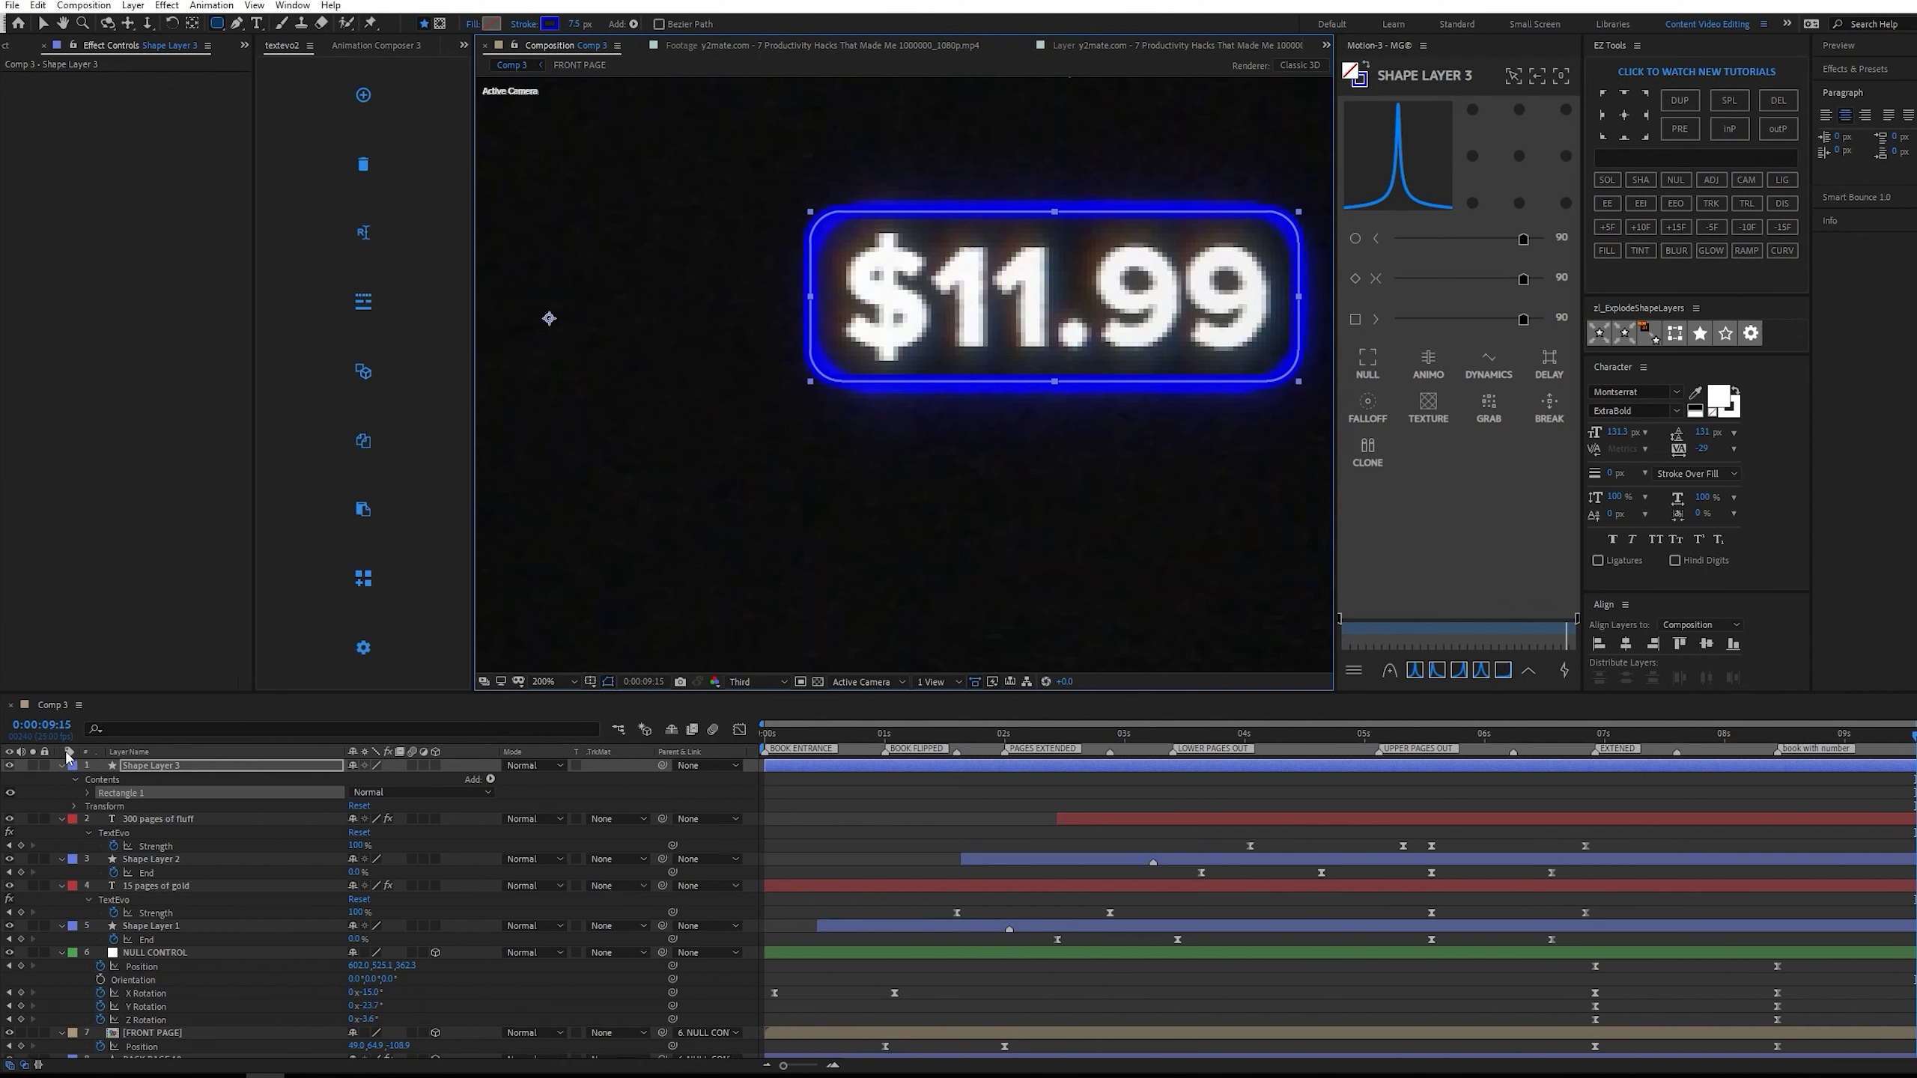
Set the new rectangle path's Roundness to about 31 so its corners match the reference outline.
click(88, 793)
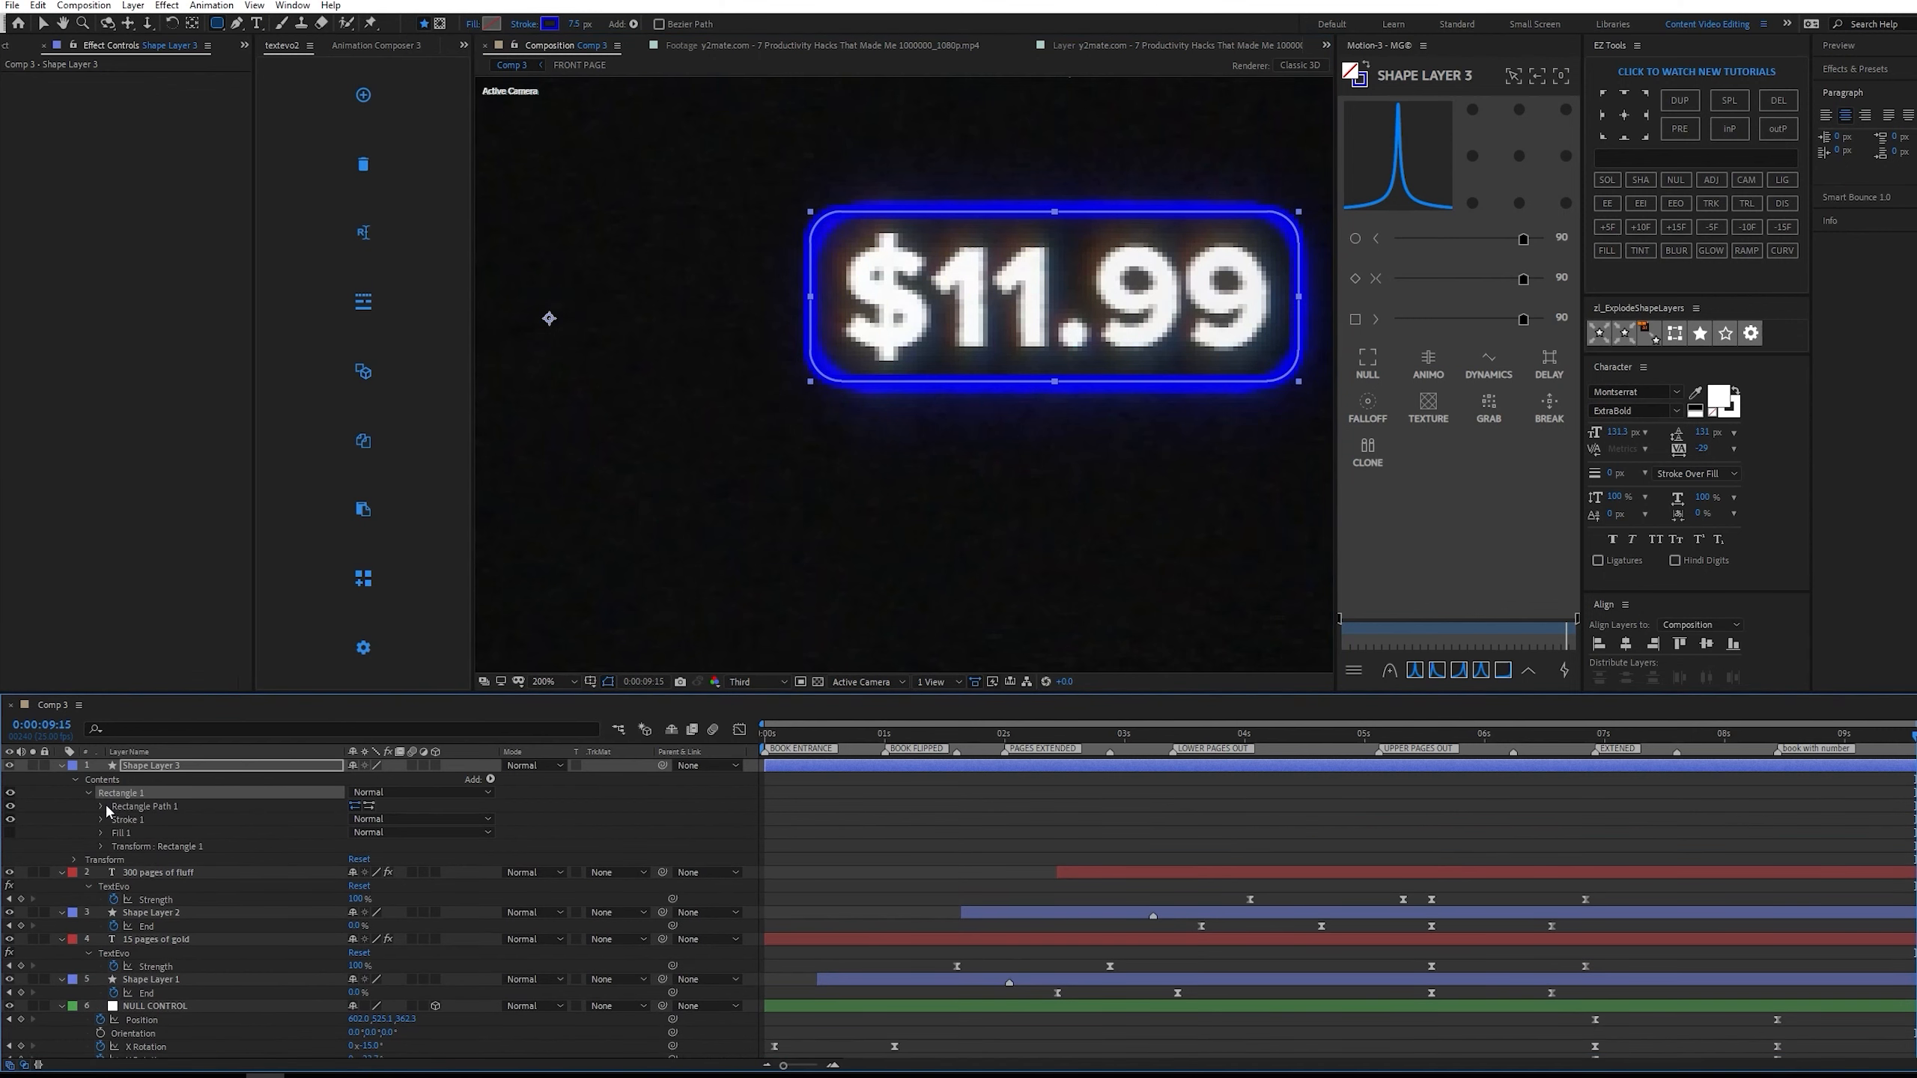
click(103, 806)
drag(361, 847, 452, 844)
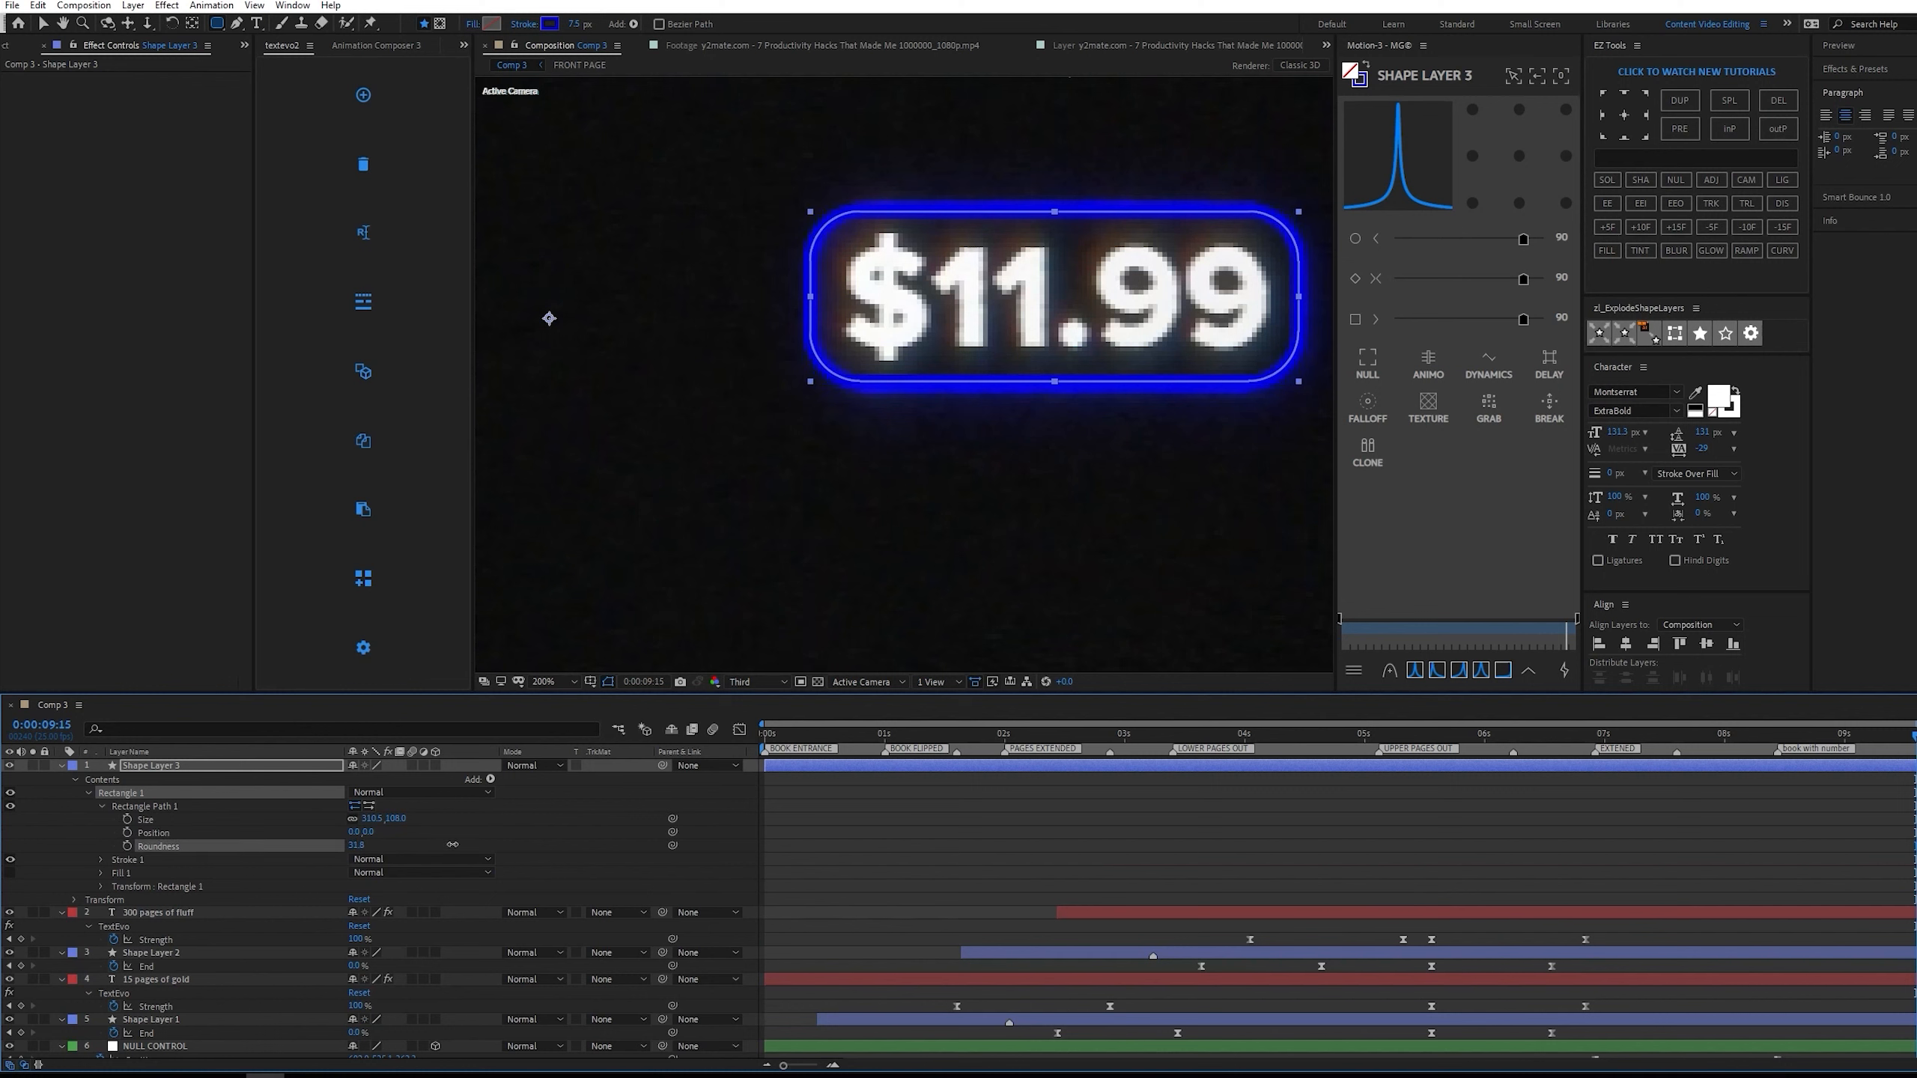
click(999, 843)
Add a new text layer reading $11.00 beside the reference price.
key(ctrl+t)
click(597, 307)
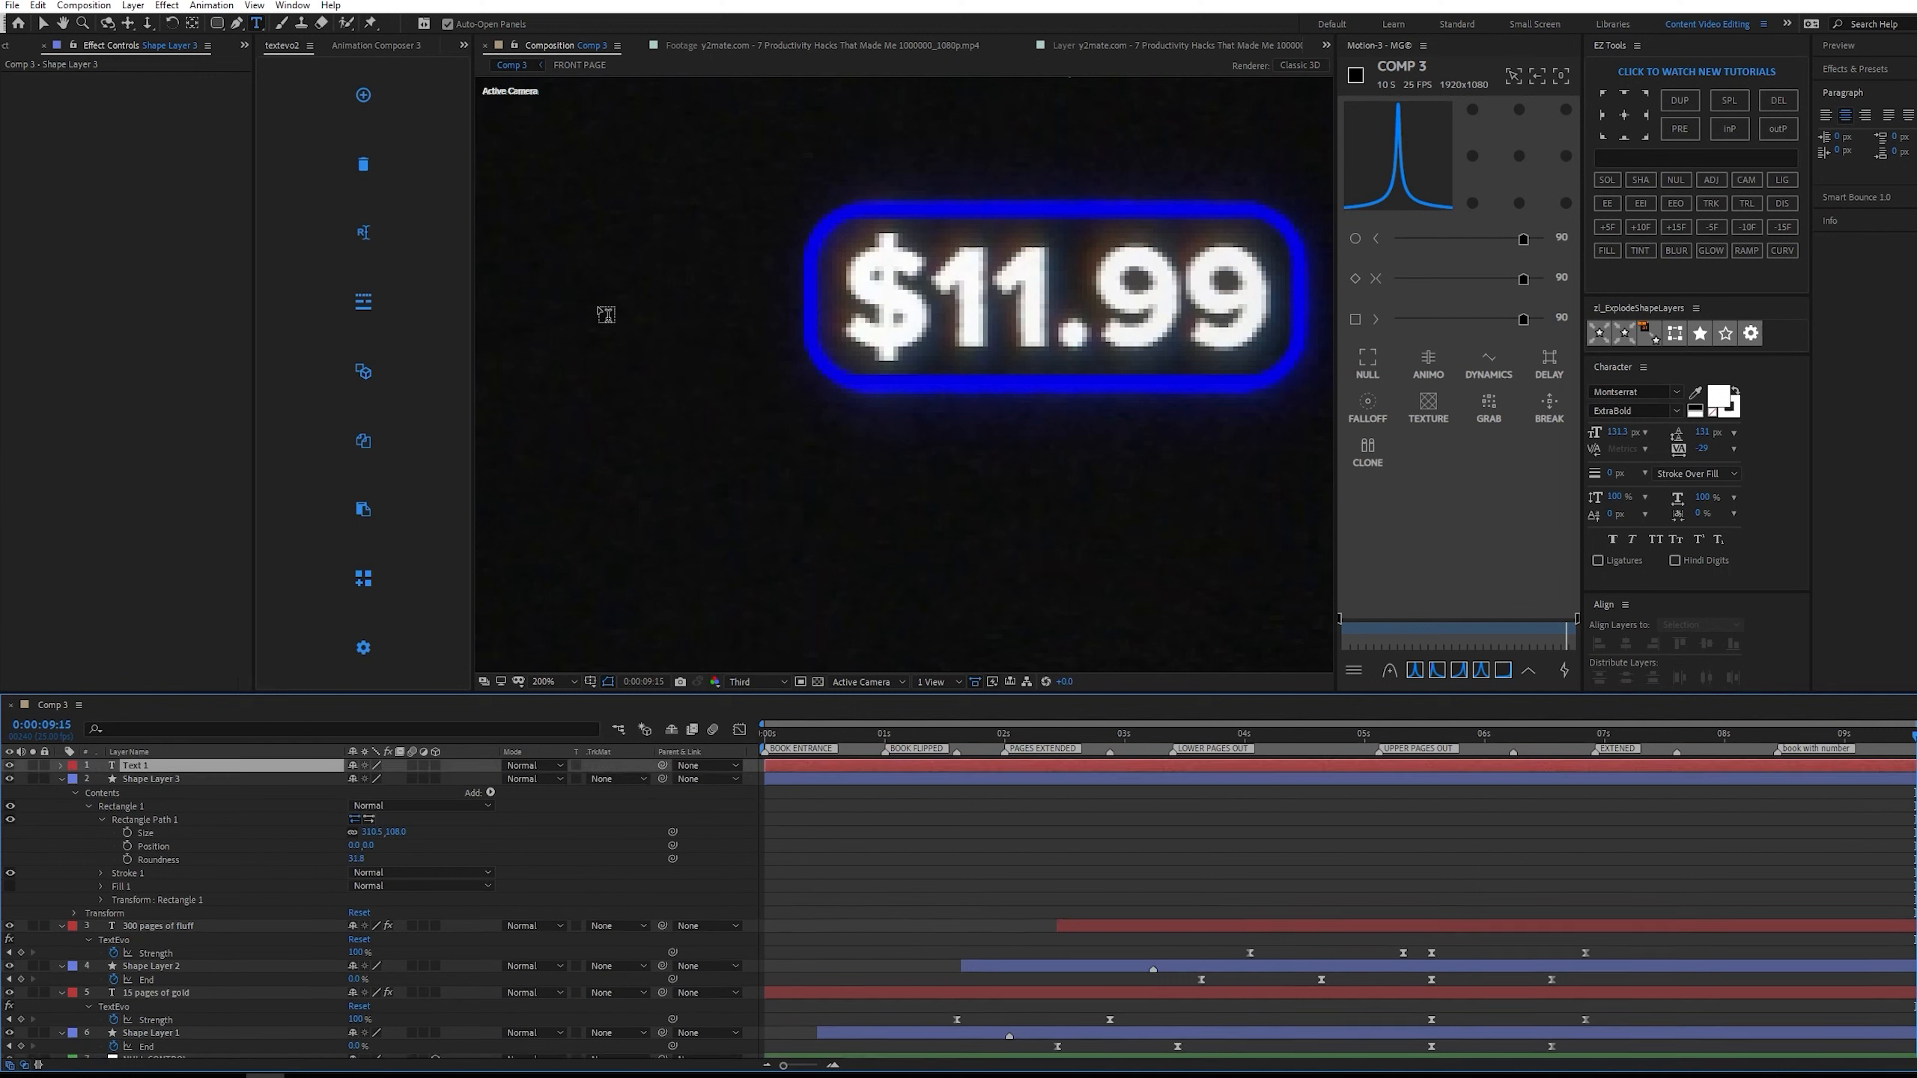
text($)
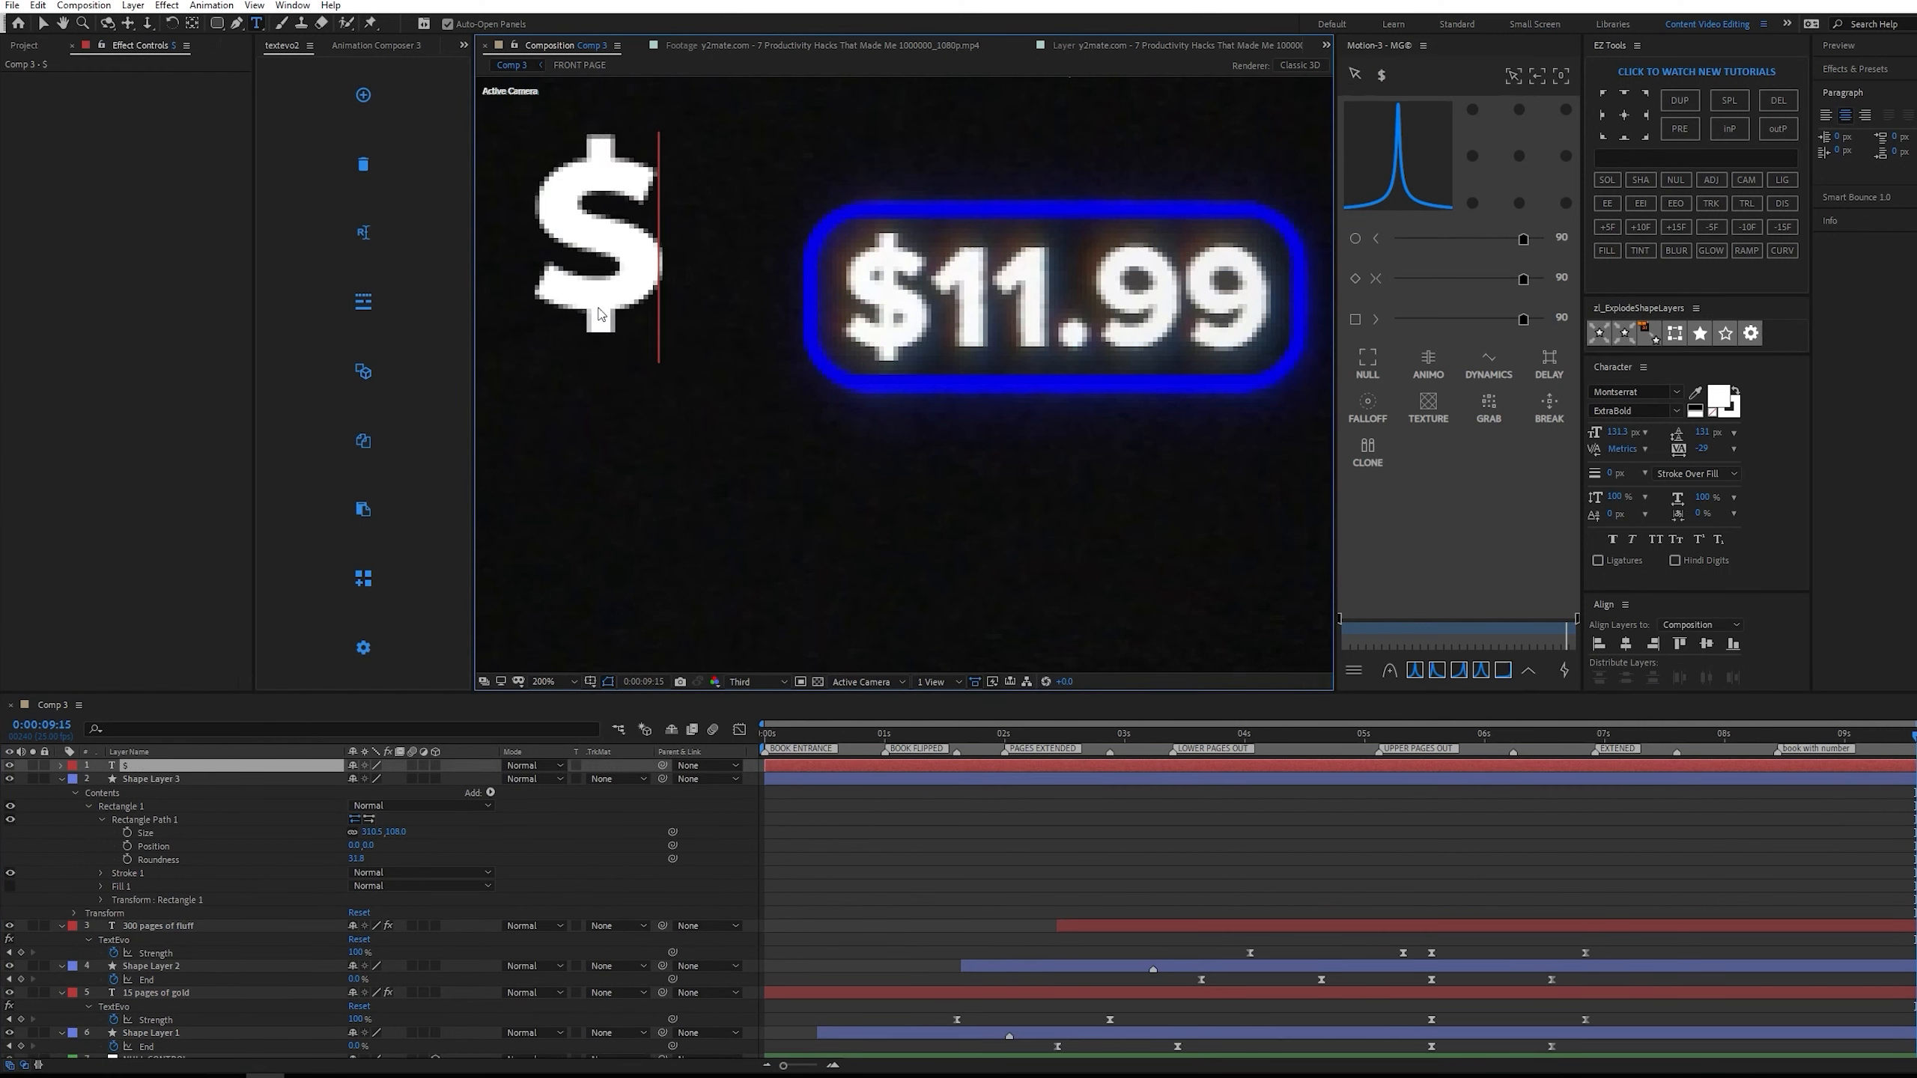
text(11.00)
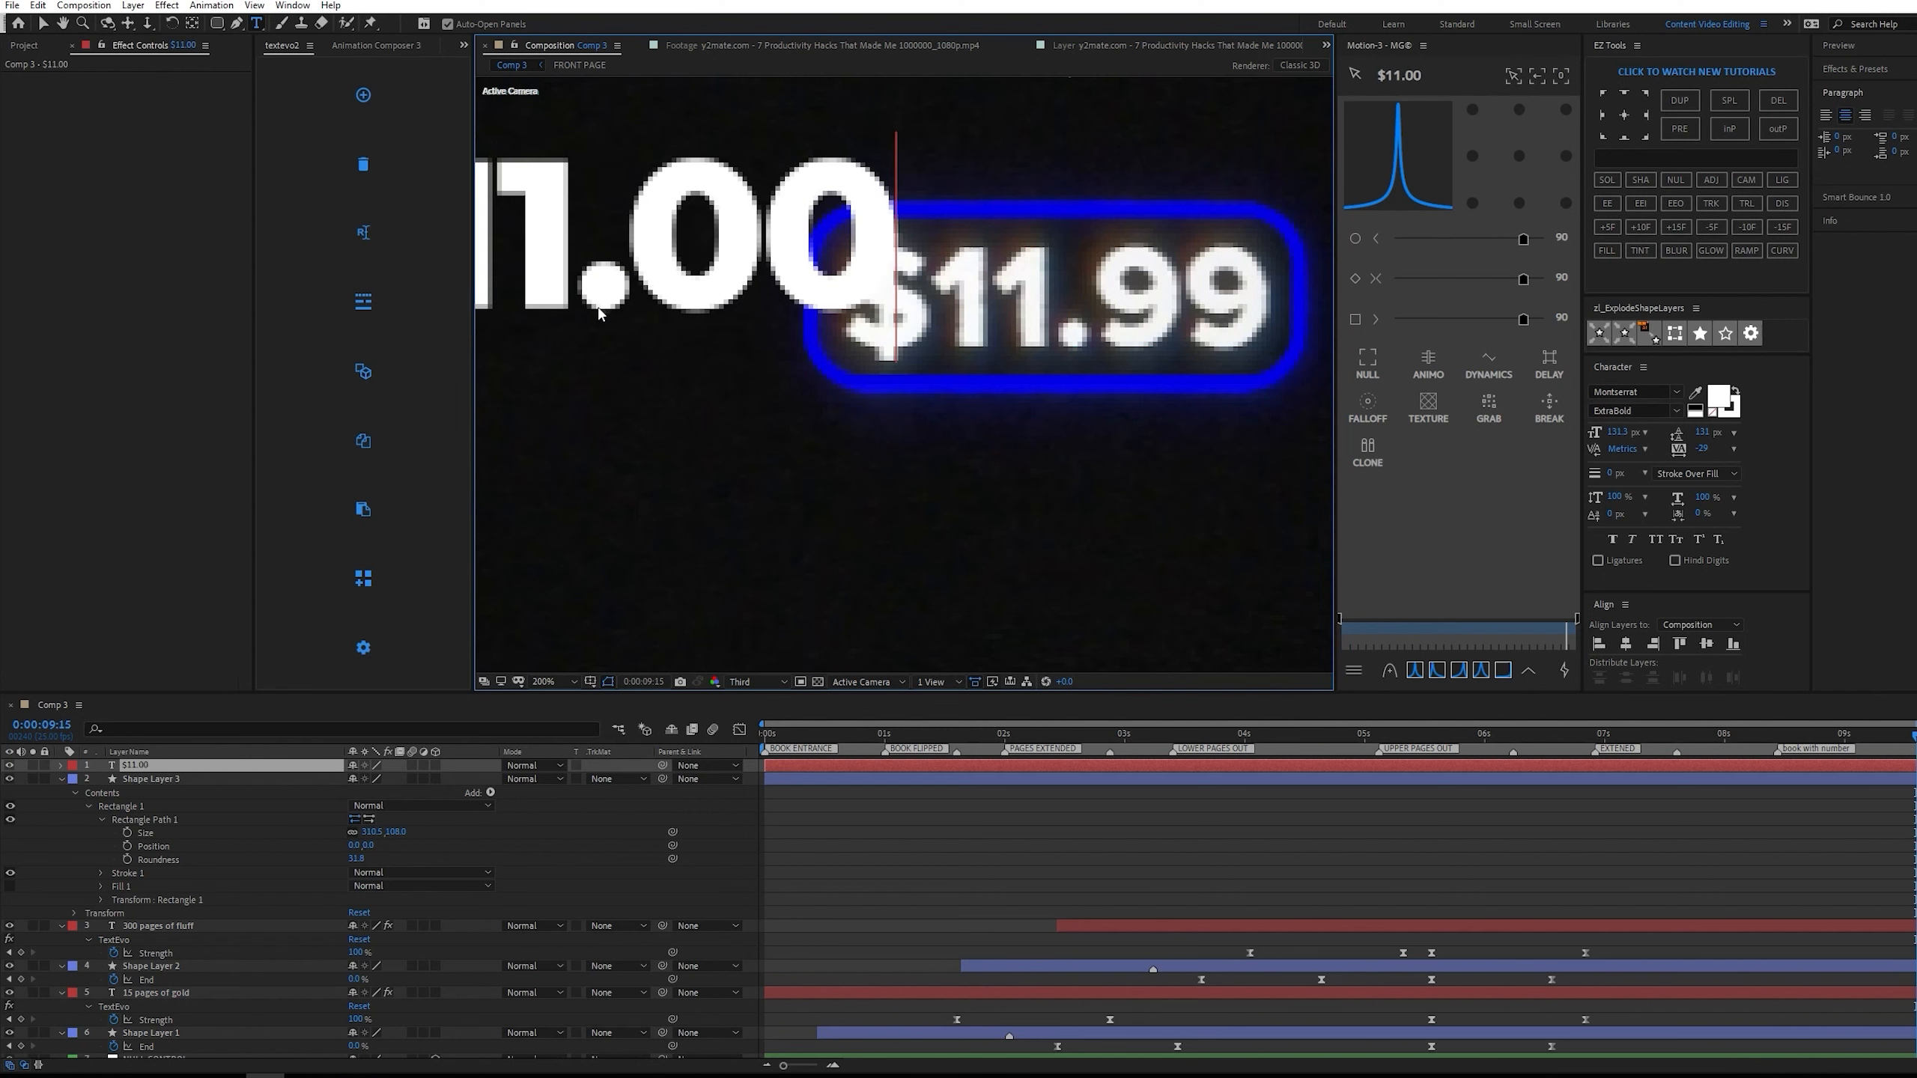
Center the $11.00 text's anchor point and fit the text over the reference price at a font size of 86 px.
key(ctrl+alt+Home)
key(ctrl+Home)
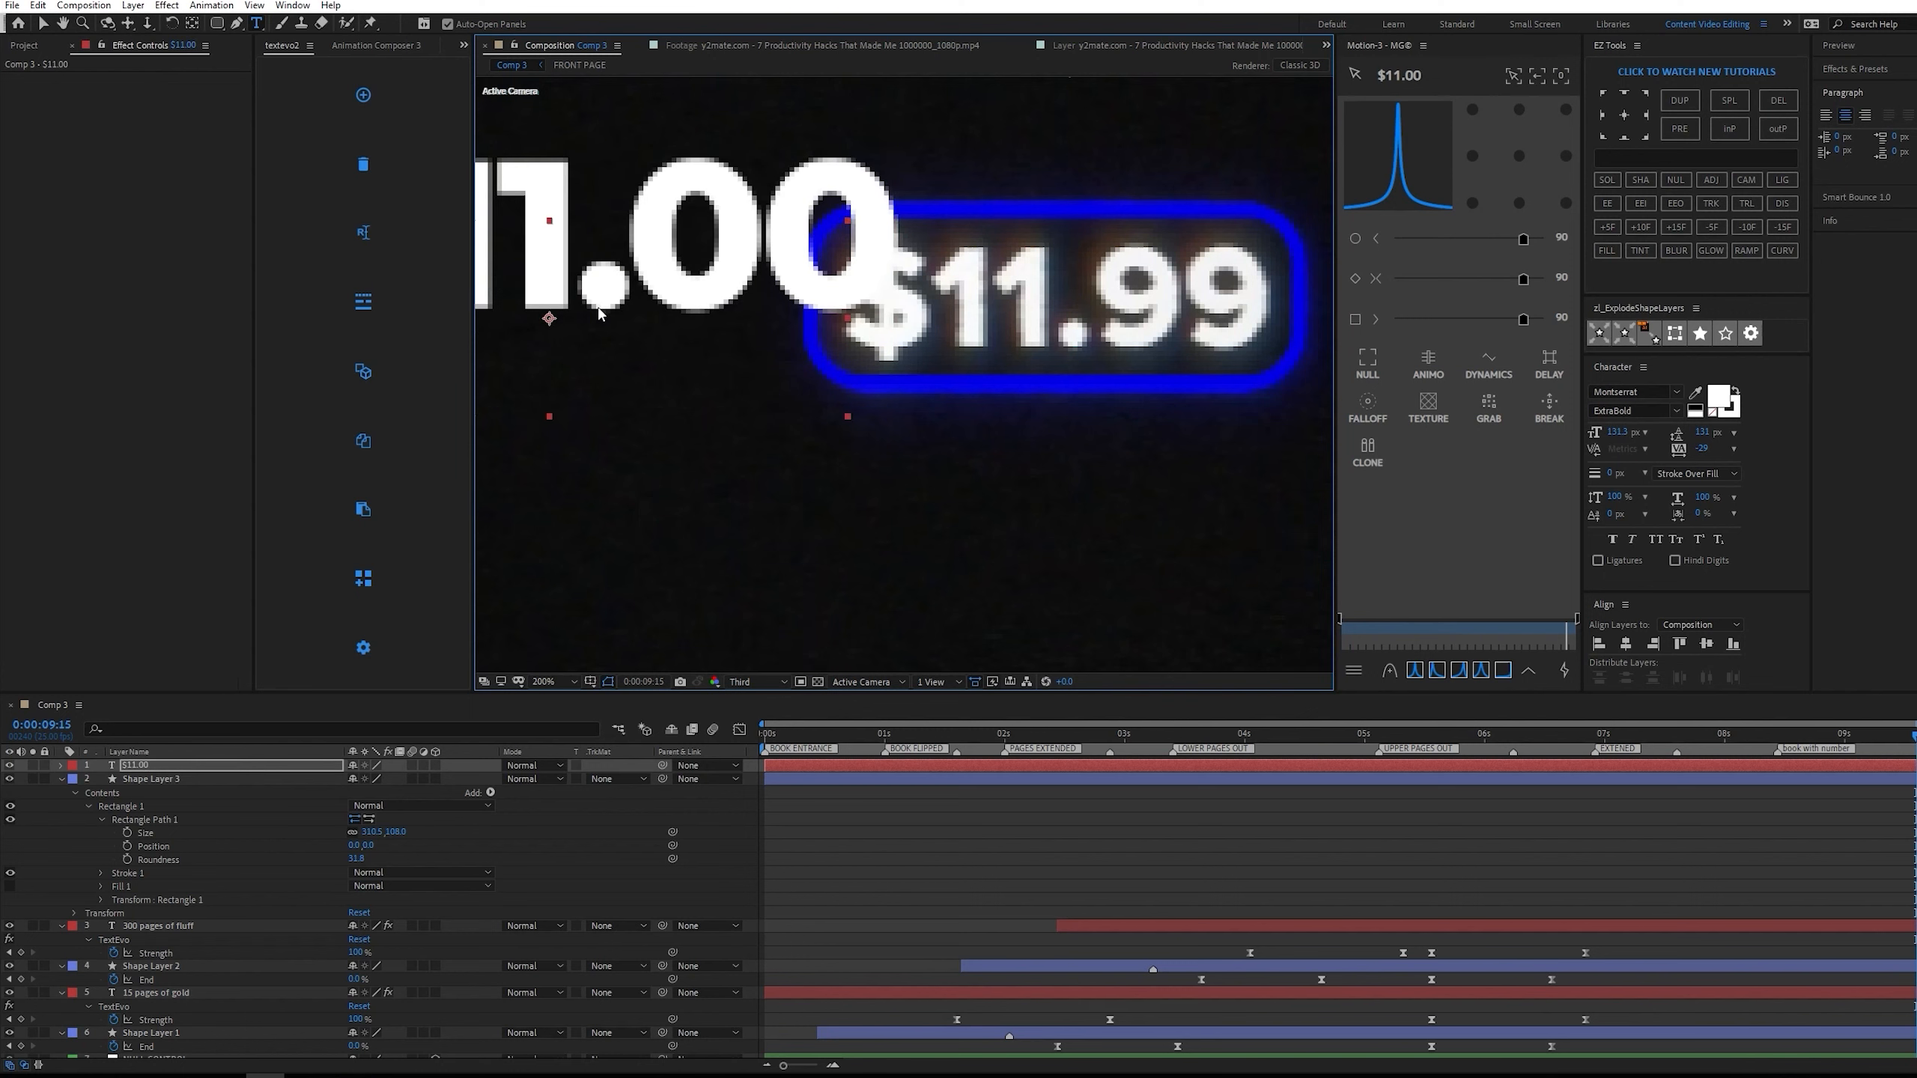
key(v)
drag(700, 356, 1331, 322)
drag(1614, 433, 1558, 420)
Change the price text's content to $11.99.
double_click(1192, 318)
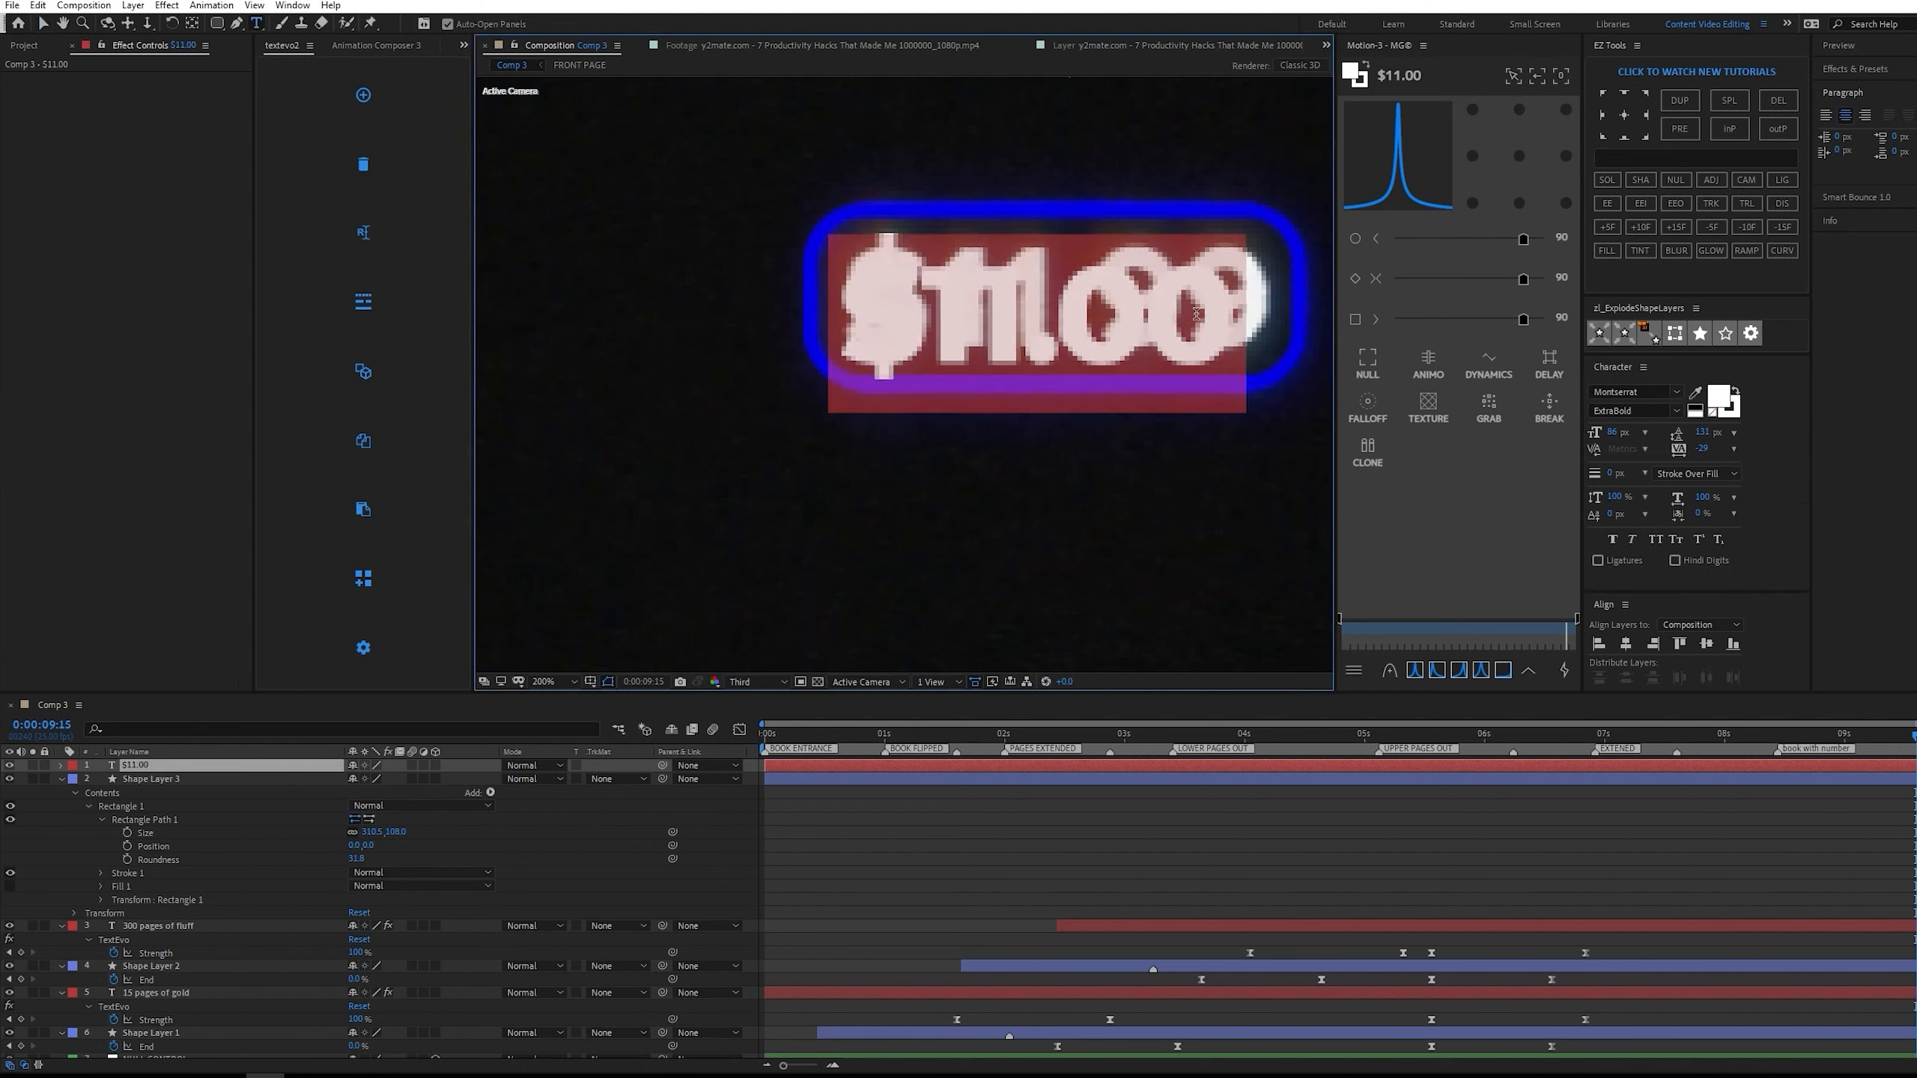
click(1195, 315)
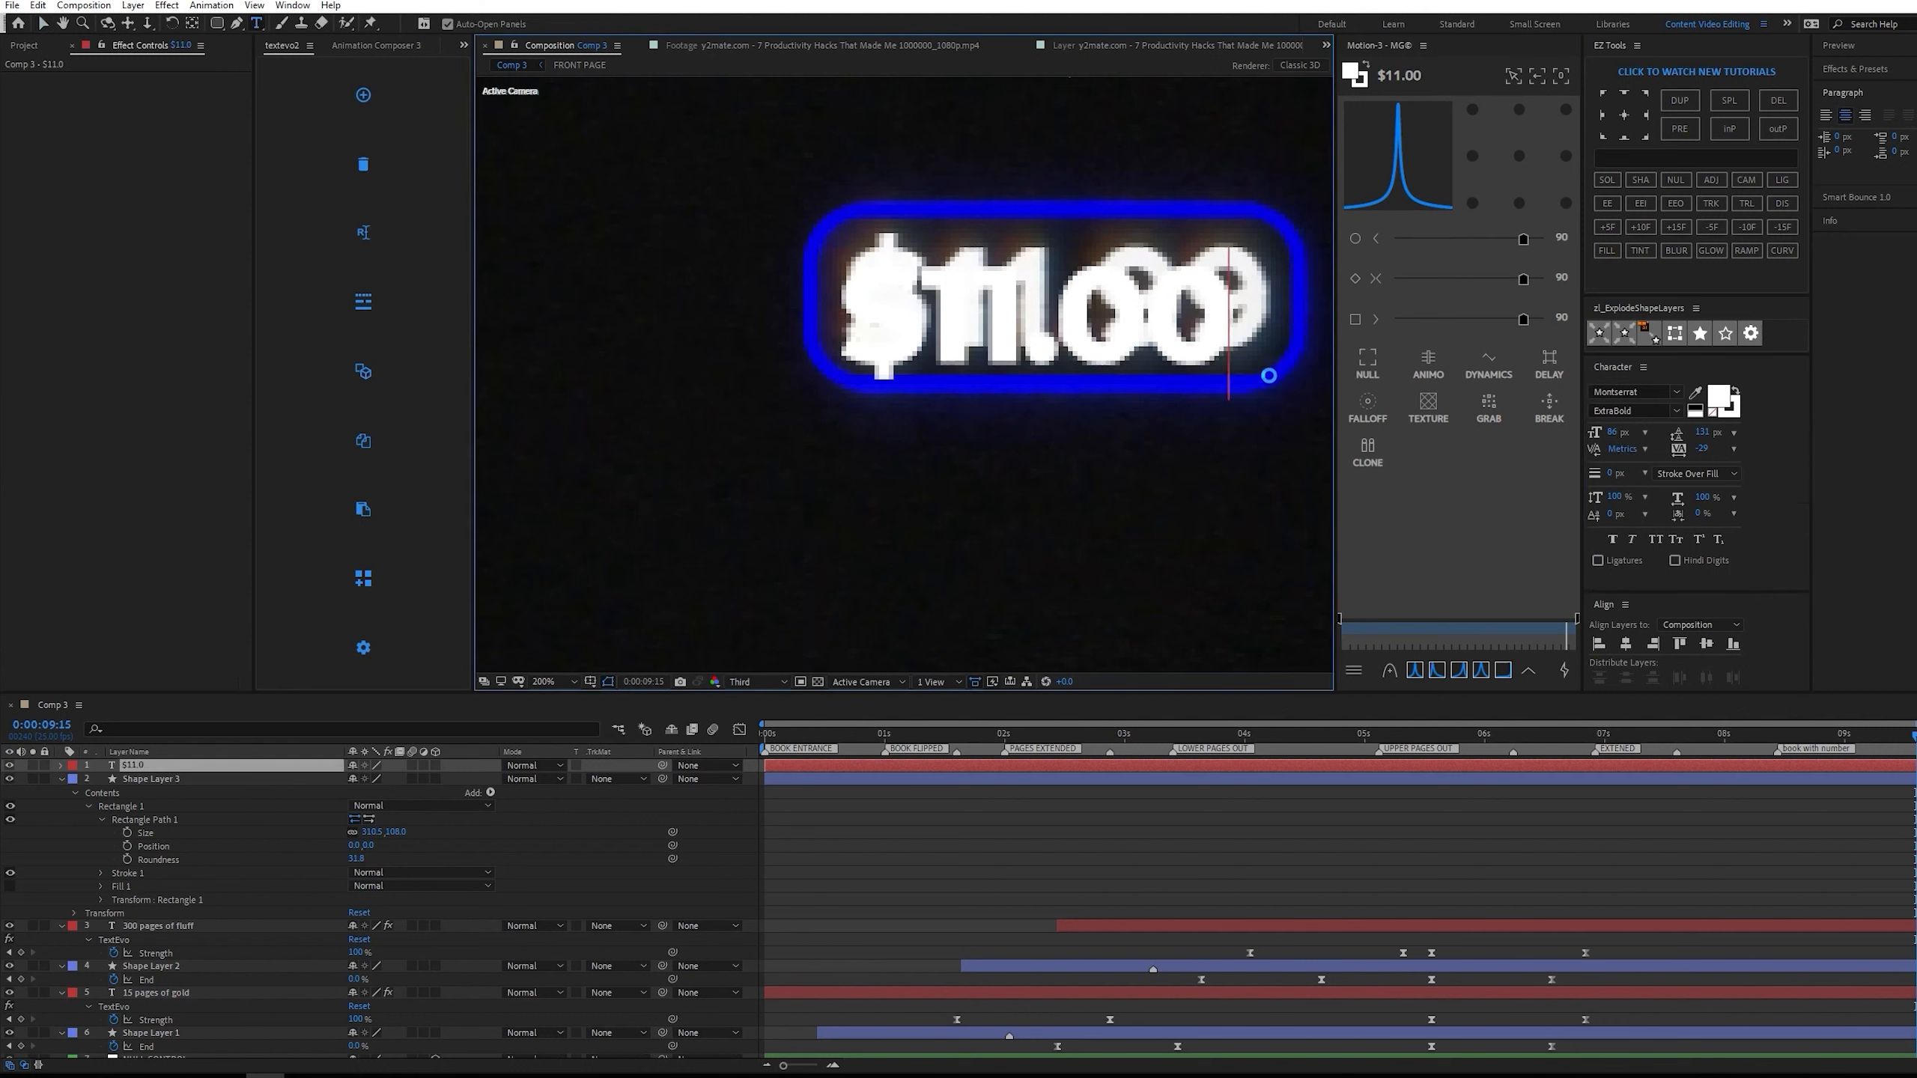
key(BackSpace)
text(99)
click(1876, 768)
key(v)
Align the $11.99 text over the reference price and set its font size to about 89 px.
drag(1116, 326, 1121, 309)
click(1617, 430)
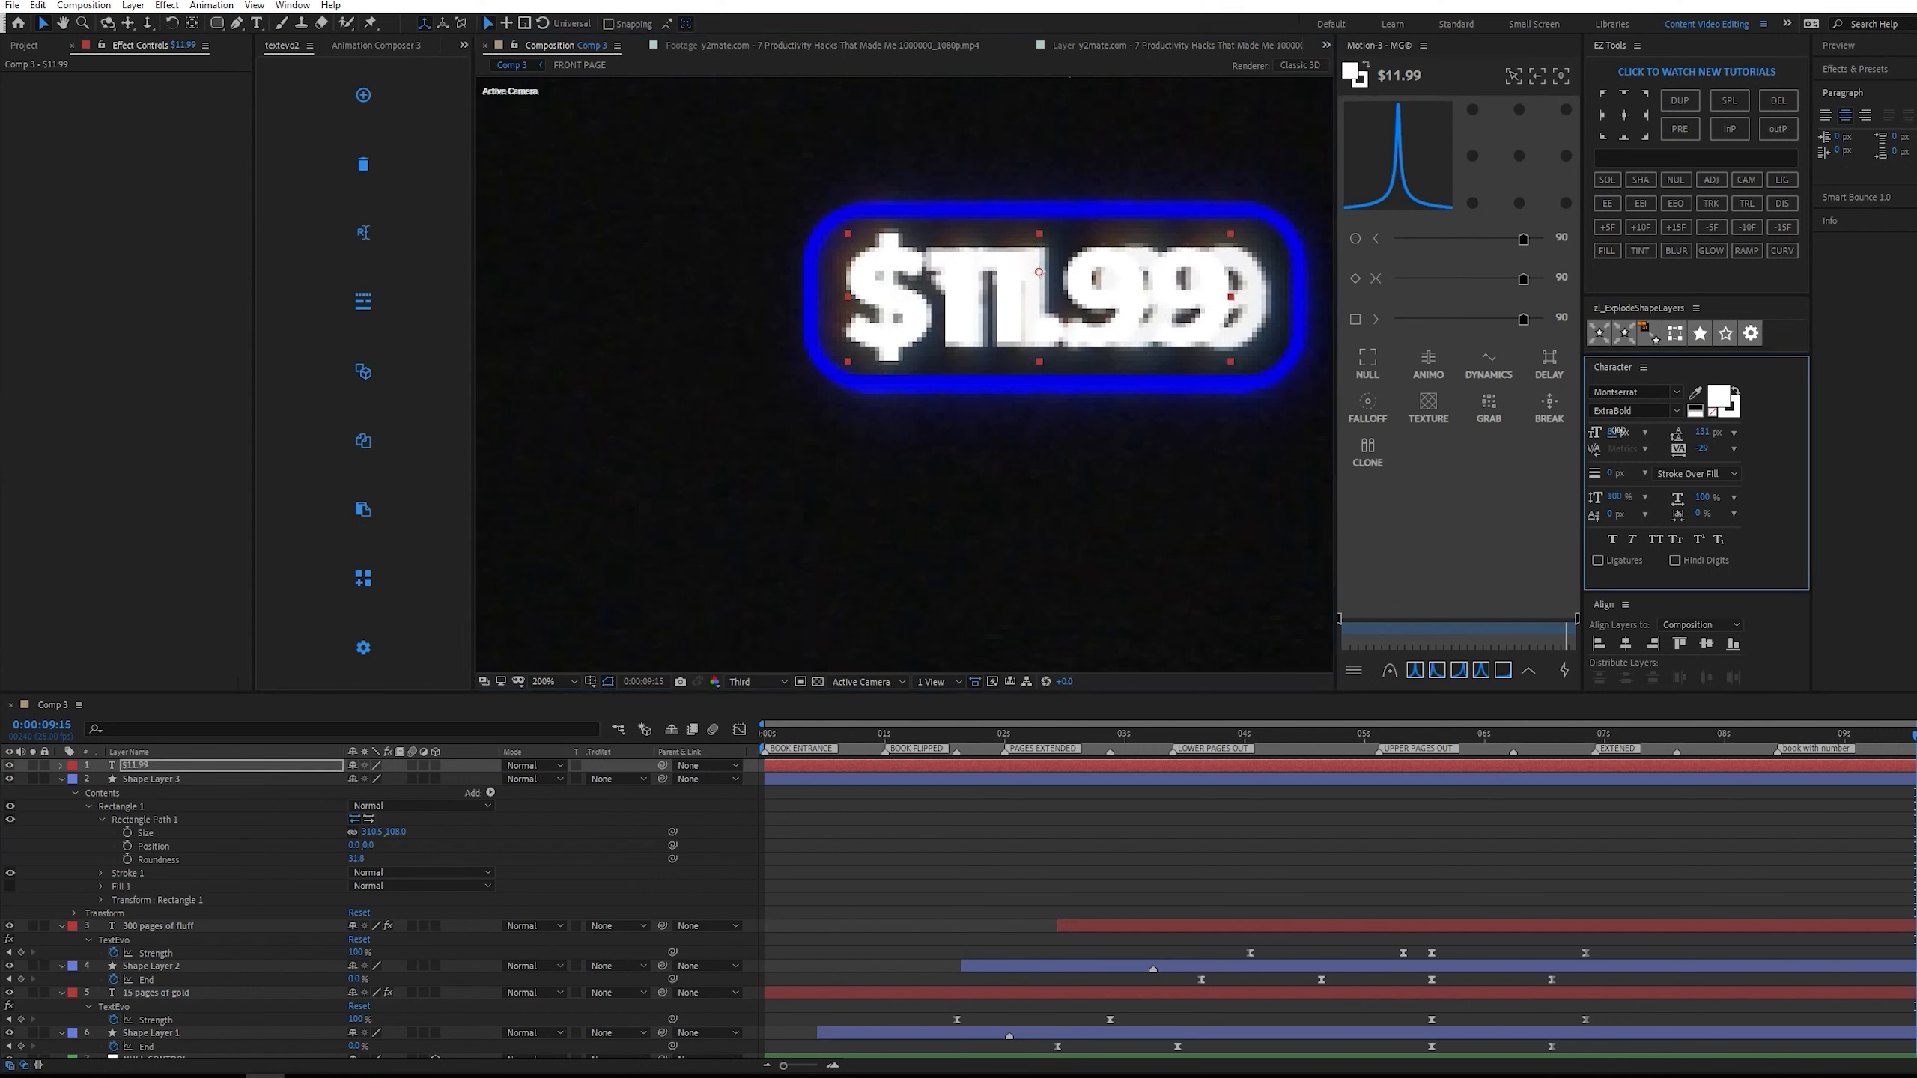
drag(1630, 430, 1652, 431)
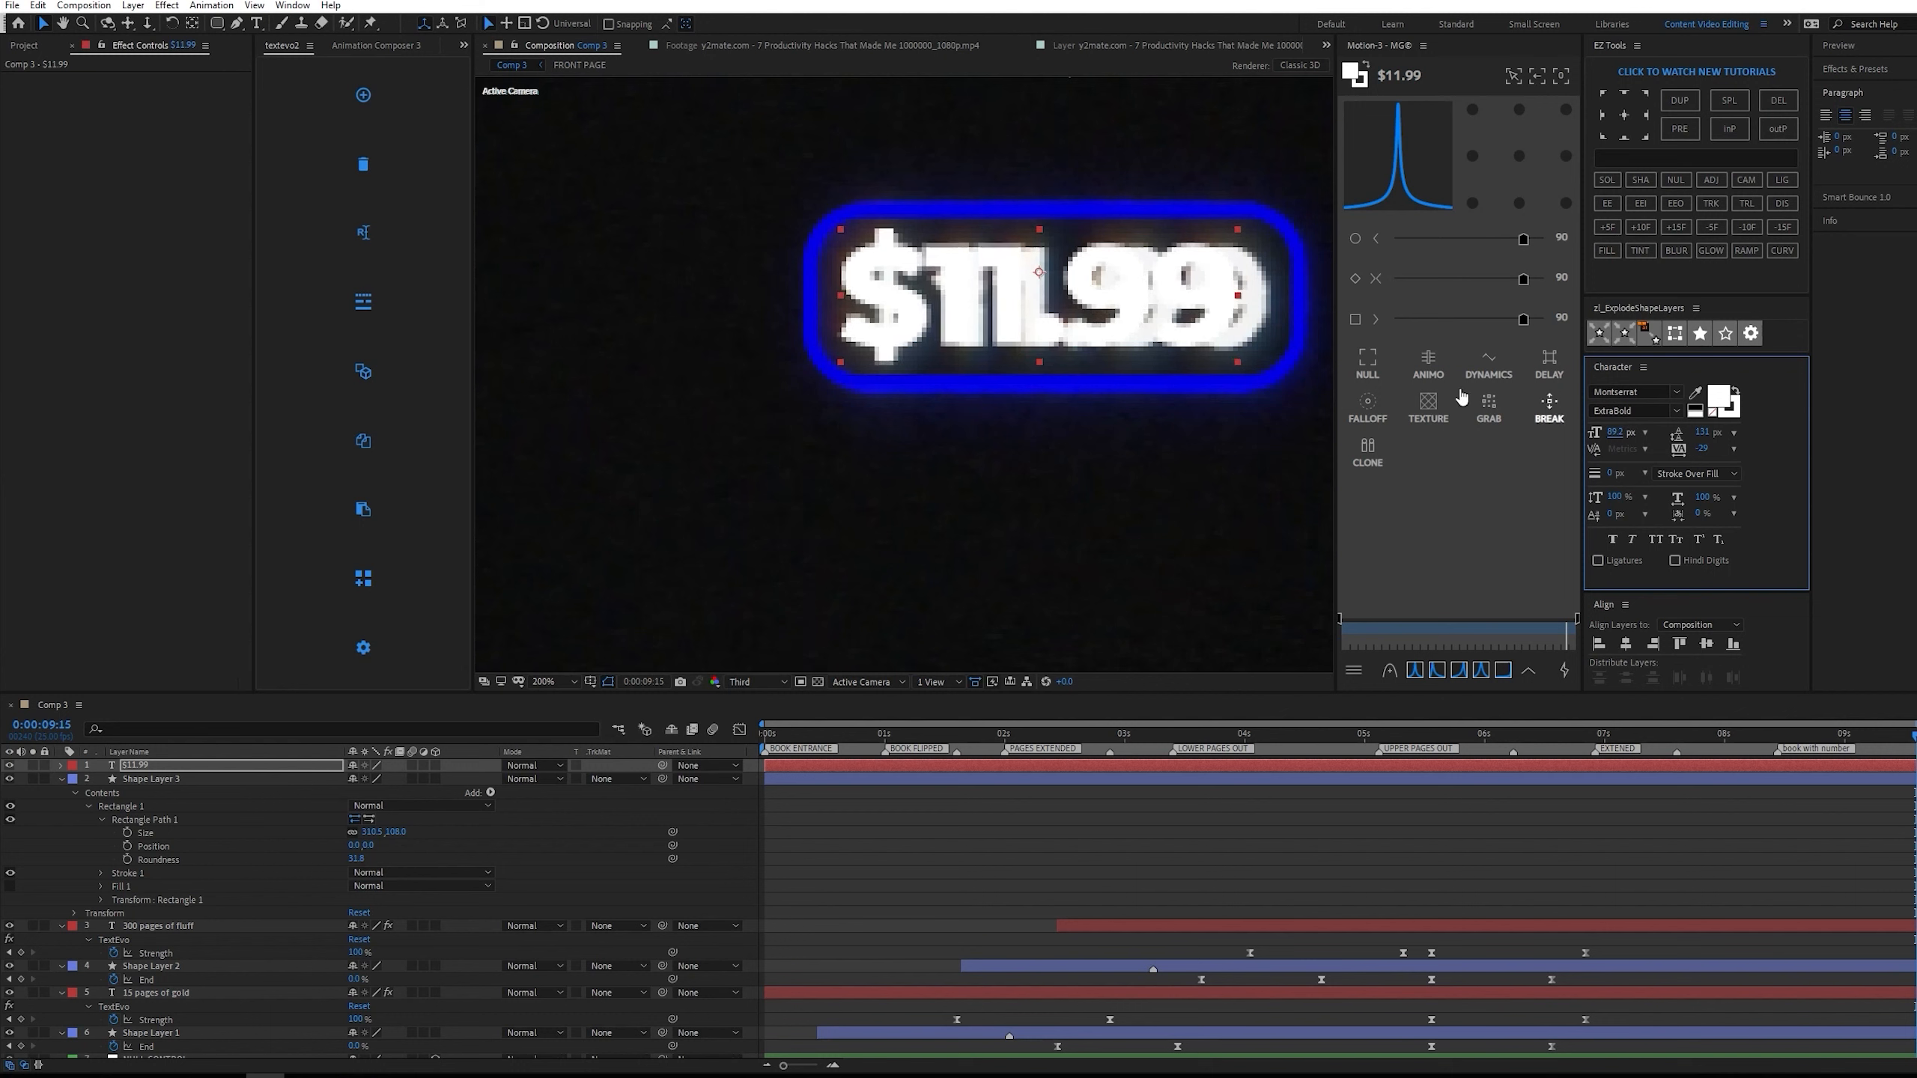
drag(1104, 304, 1115, 306)
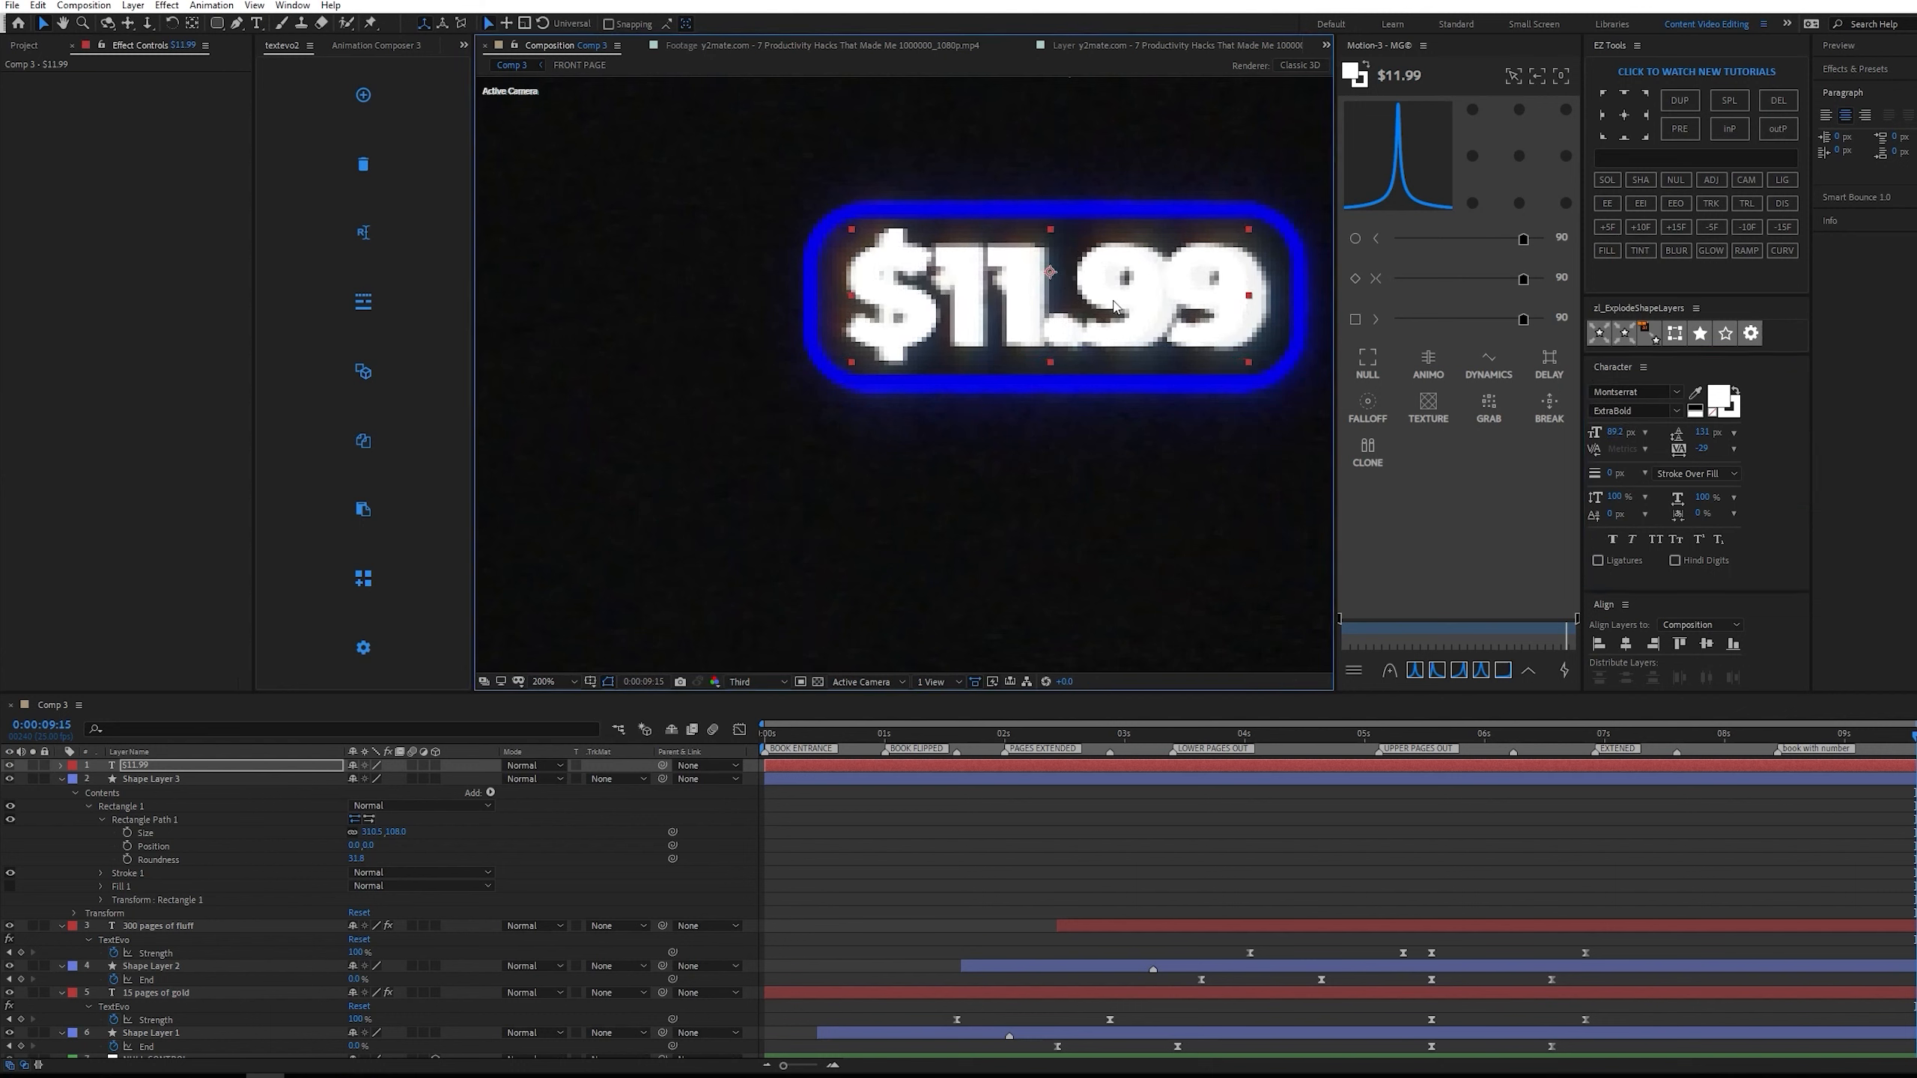
Center the $11.99 text and the rounded rectangle layer horizontally on each other.
ctrl+click(227, 779)
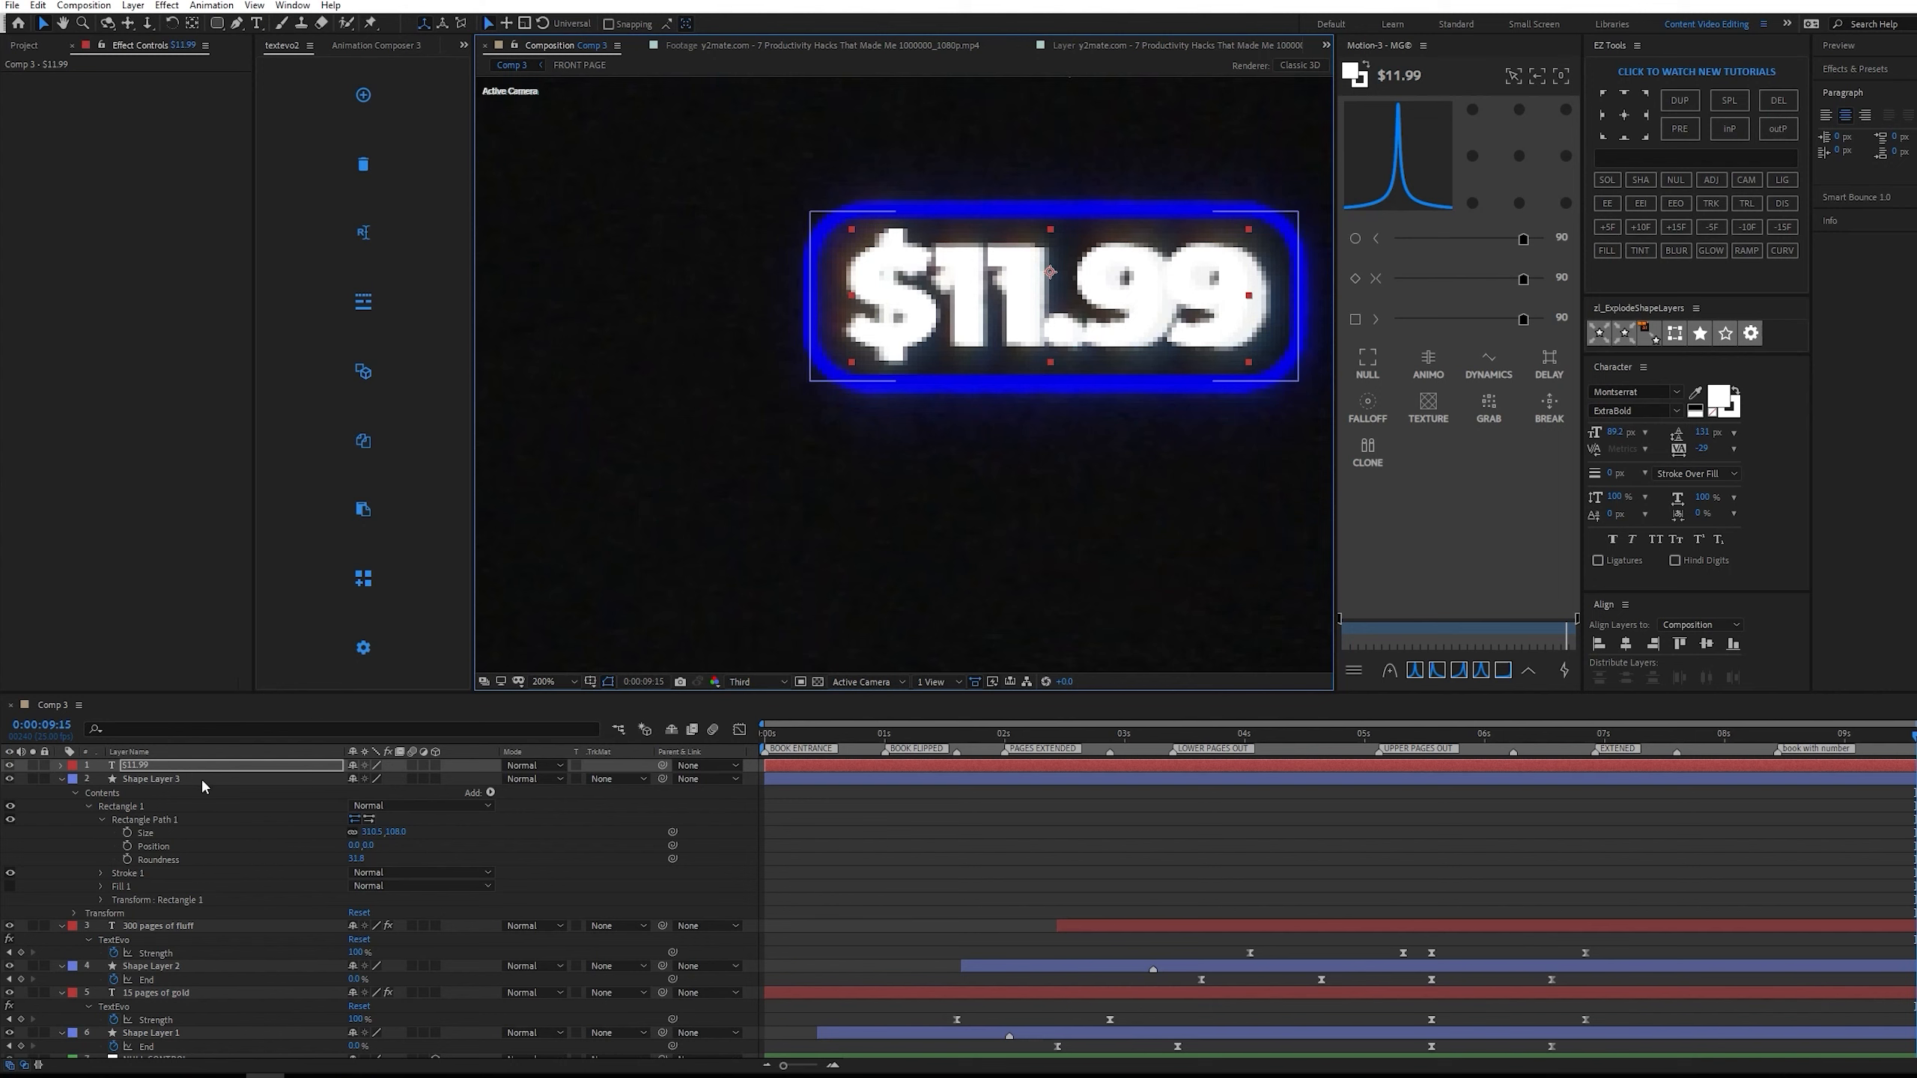
click(1626, 644)
click(436, 893)
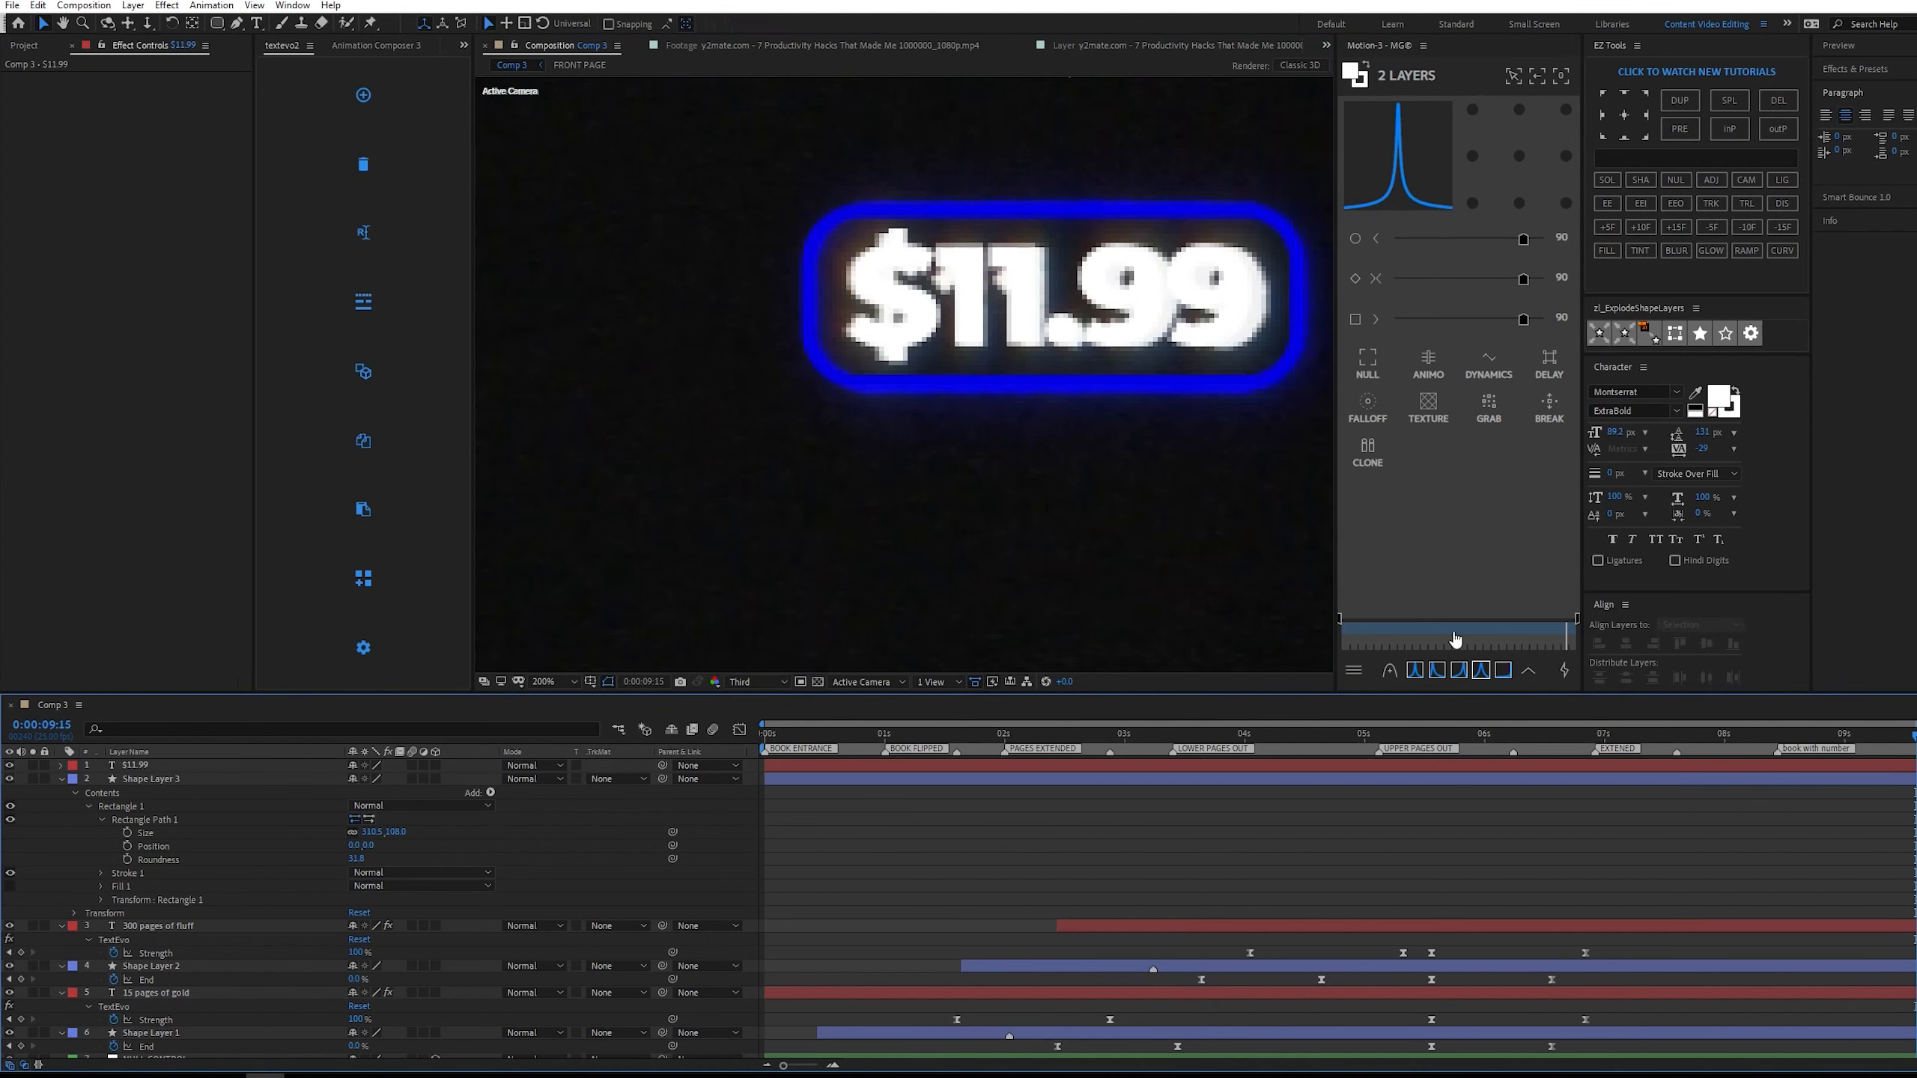
key(comma)
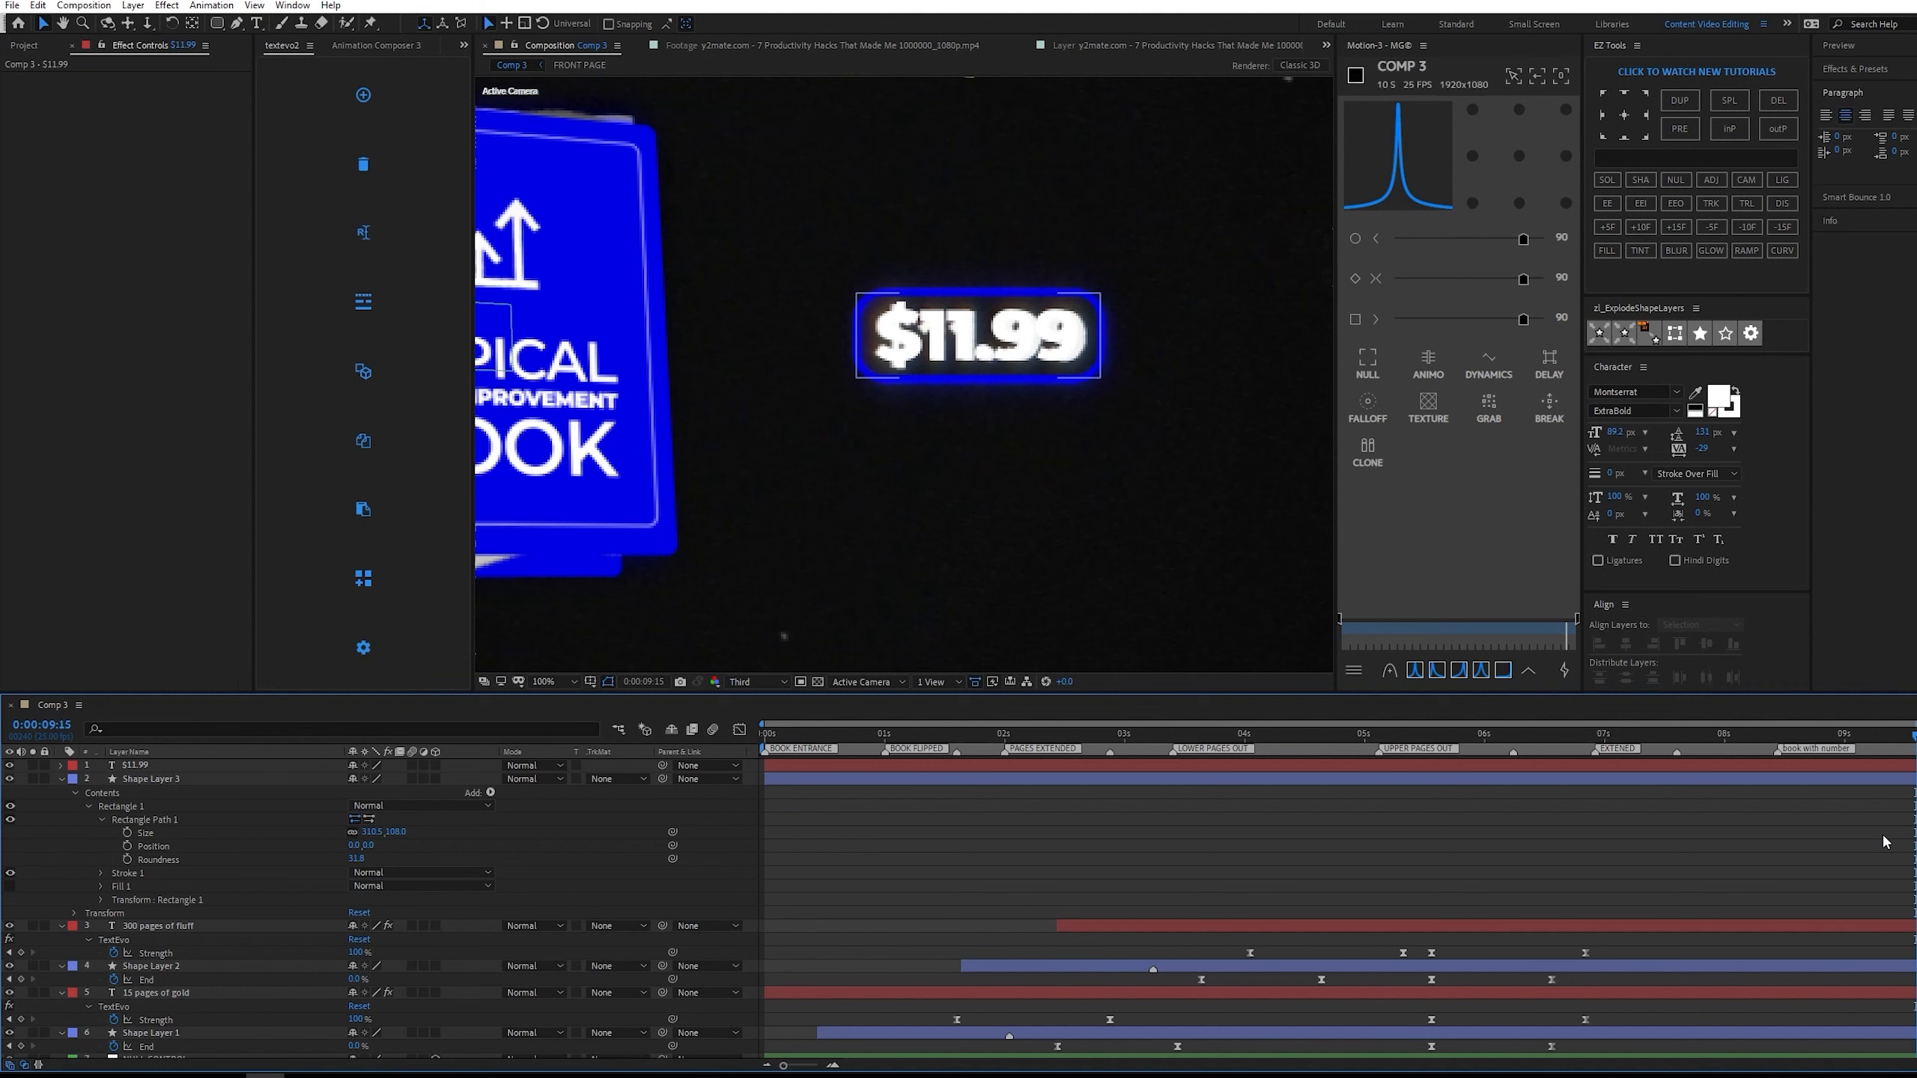
Select the rounded rectangle layer, Shape Layer 3, and go to 0:00:07:15.
click(282, 779)
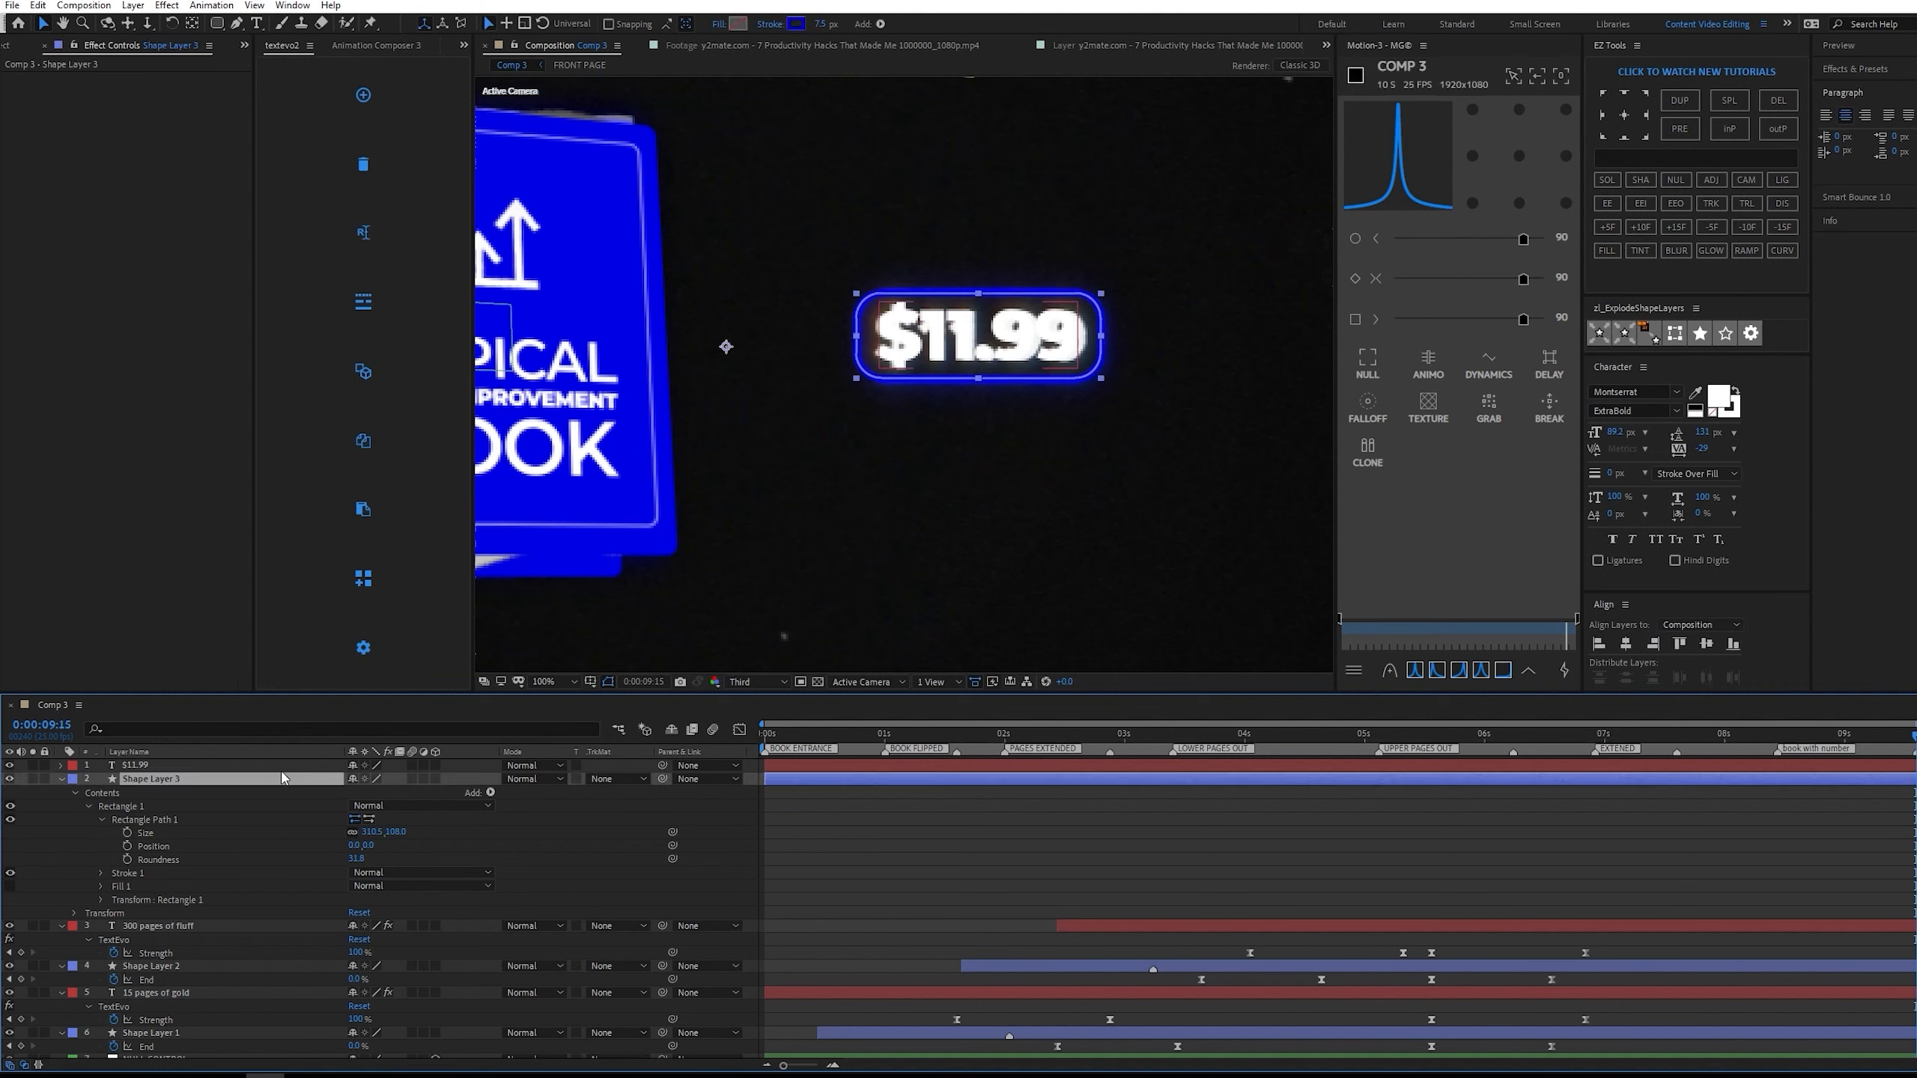
click(1678, 736)
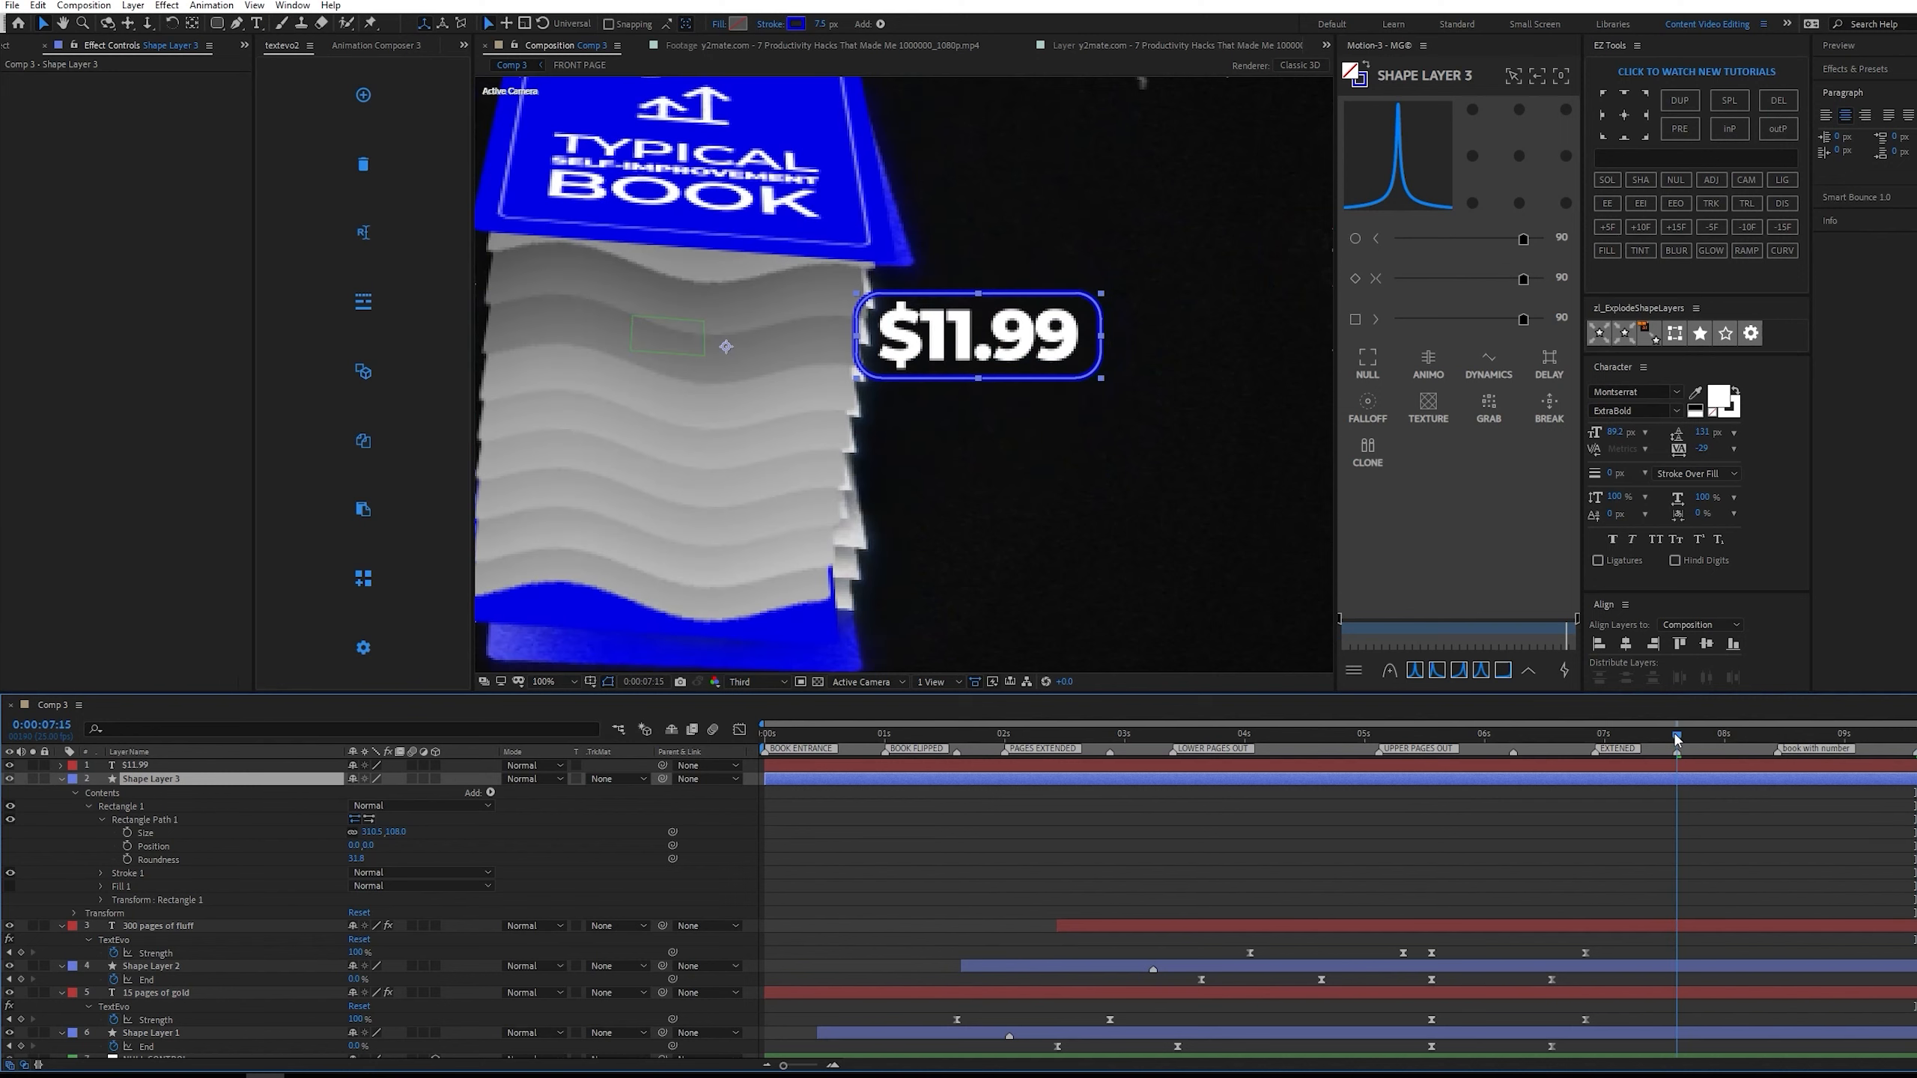
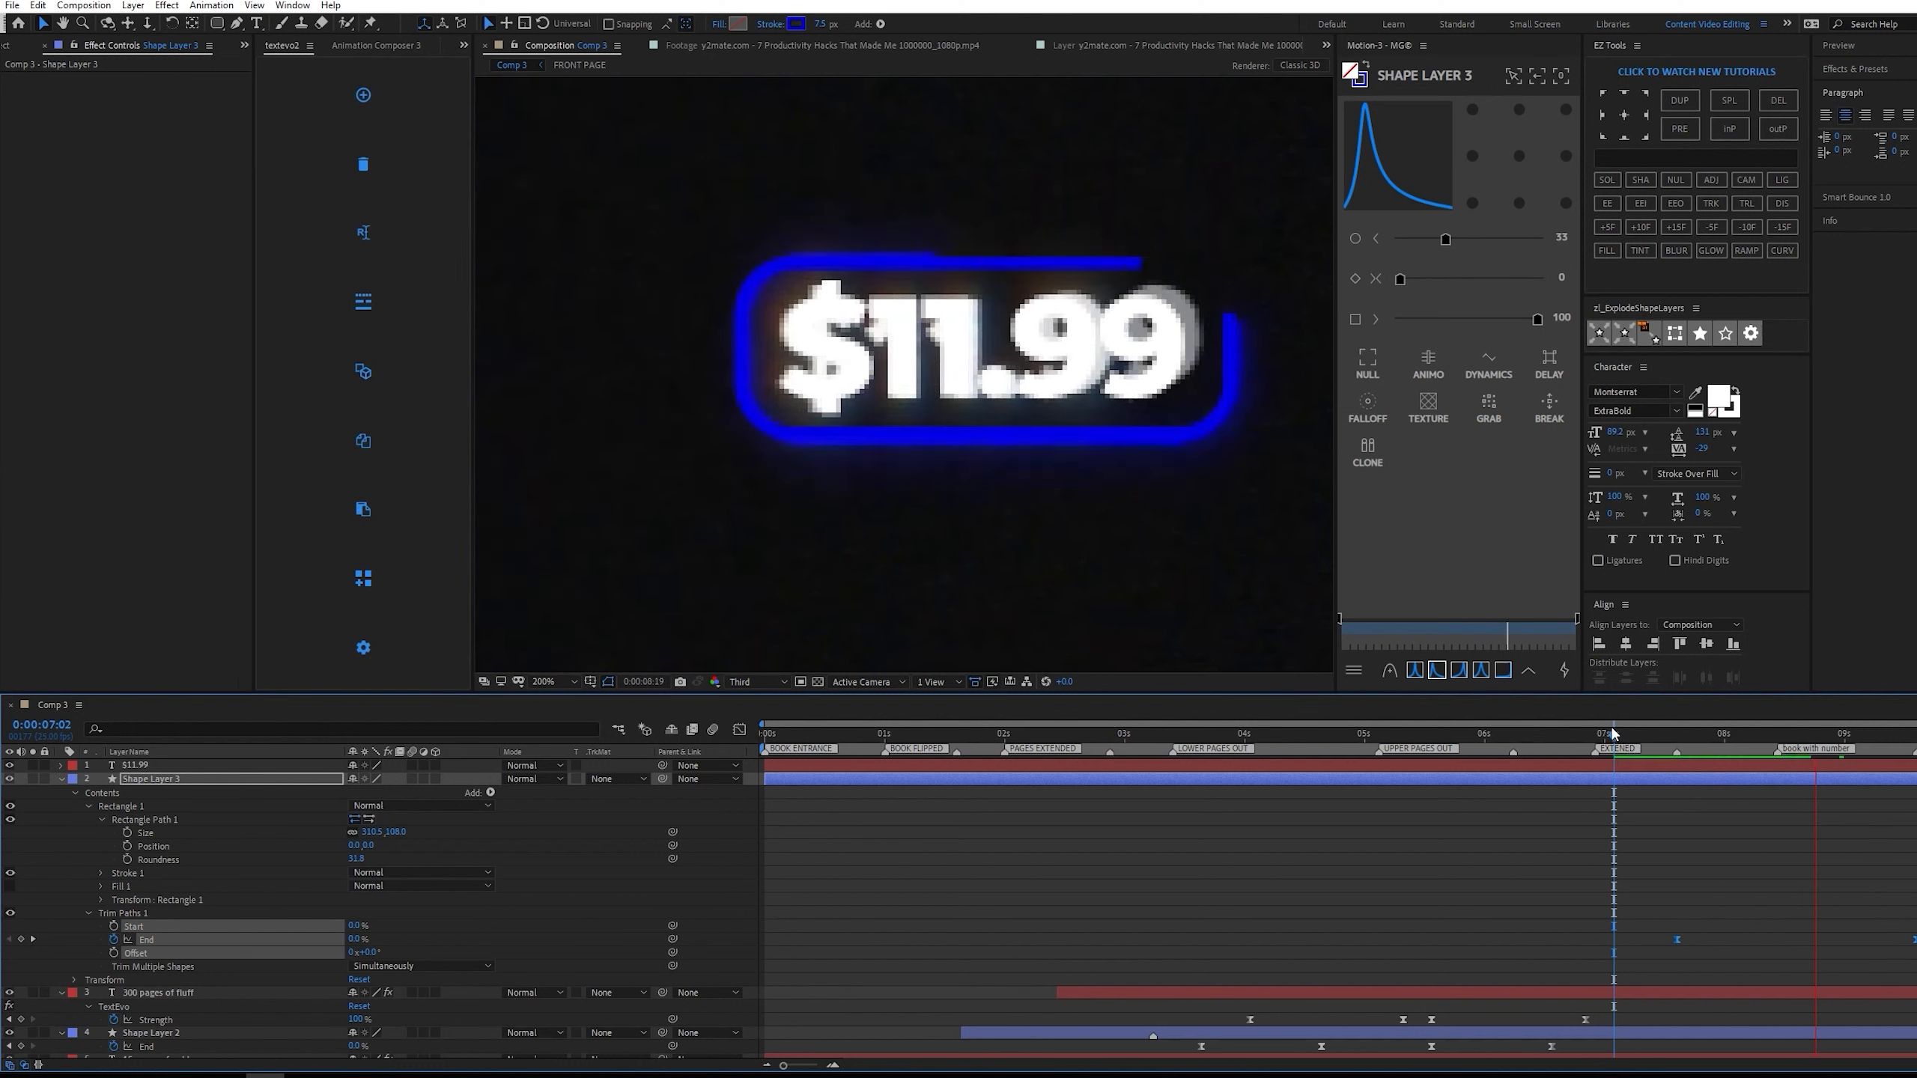
Shift the rounded outline's Trim Paths End keyframes to start at about 0:00:07:22 and preview the outline drawing on.
key(space)
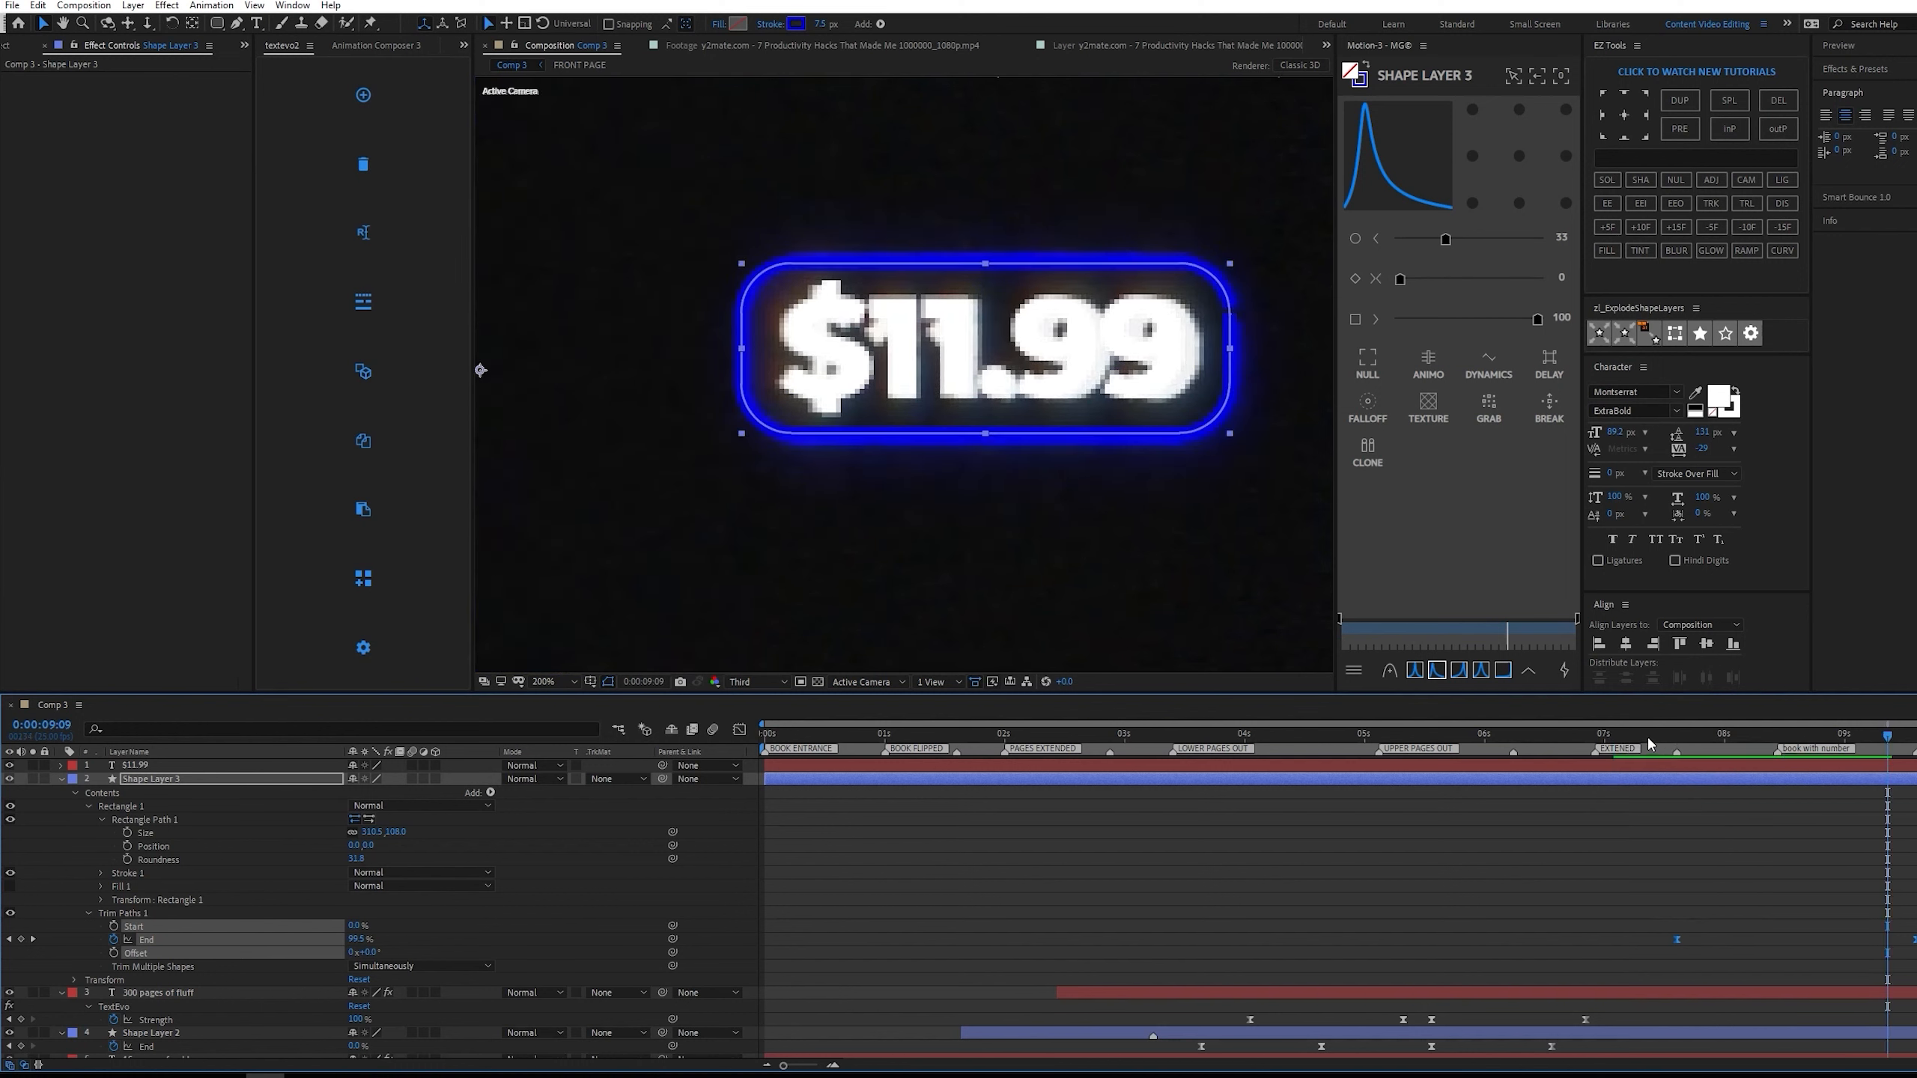
drag(1652, 736, 1736, 729)
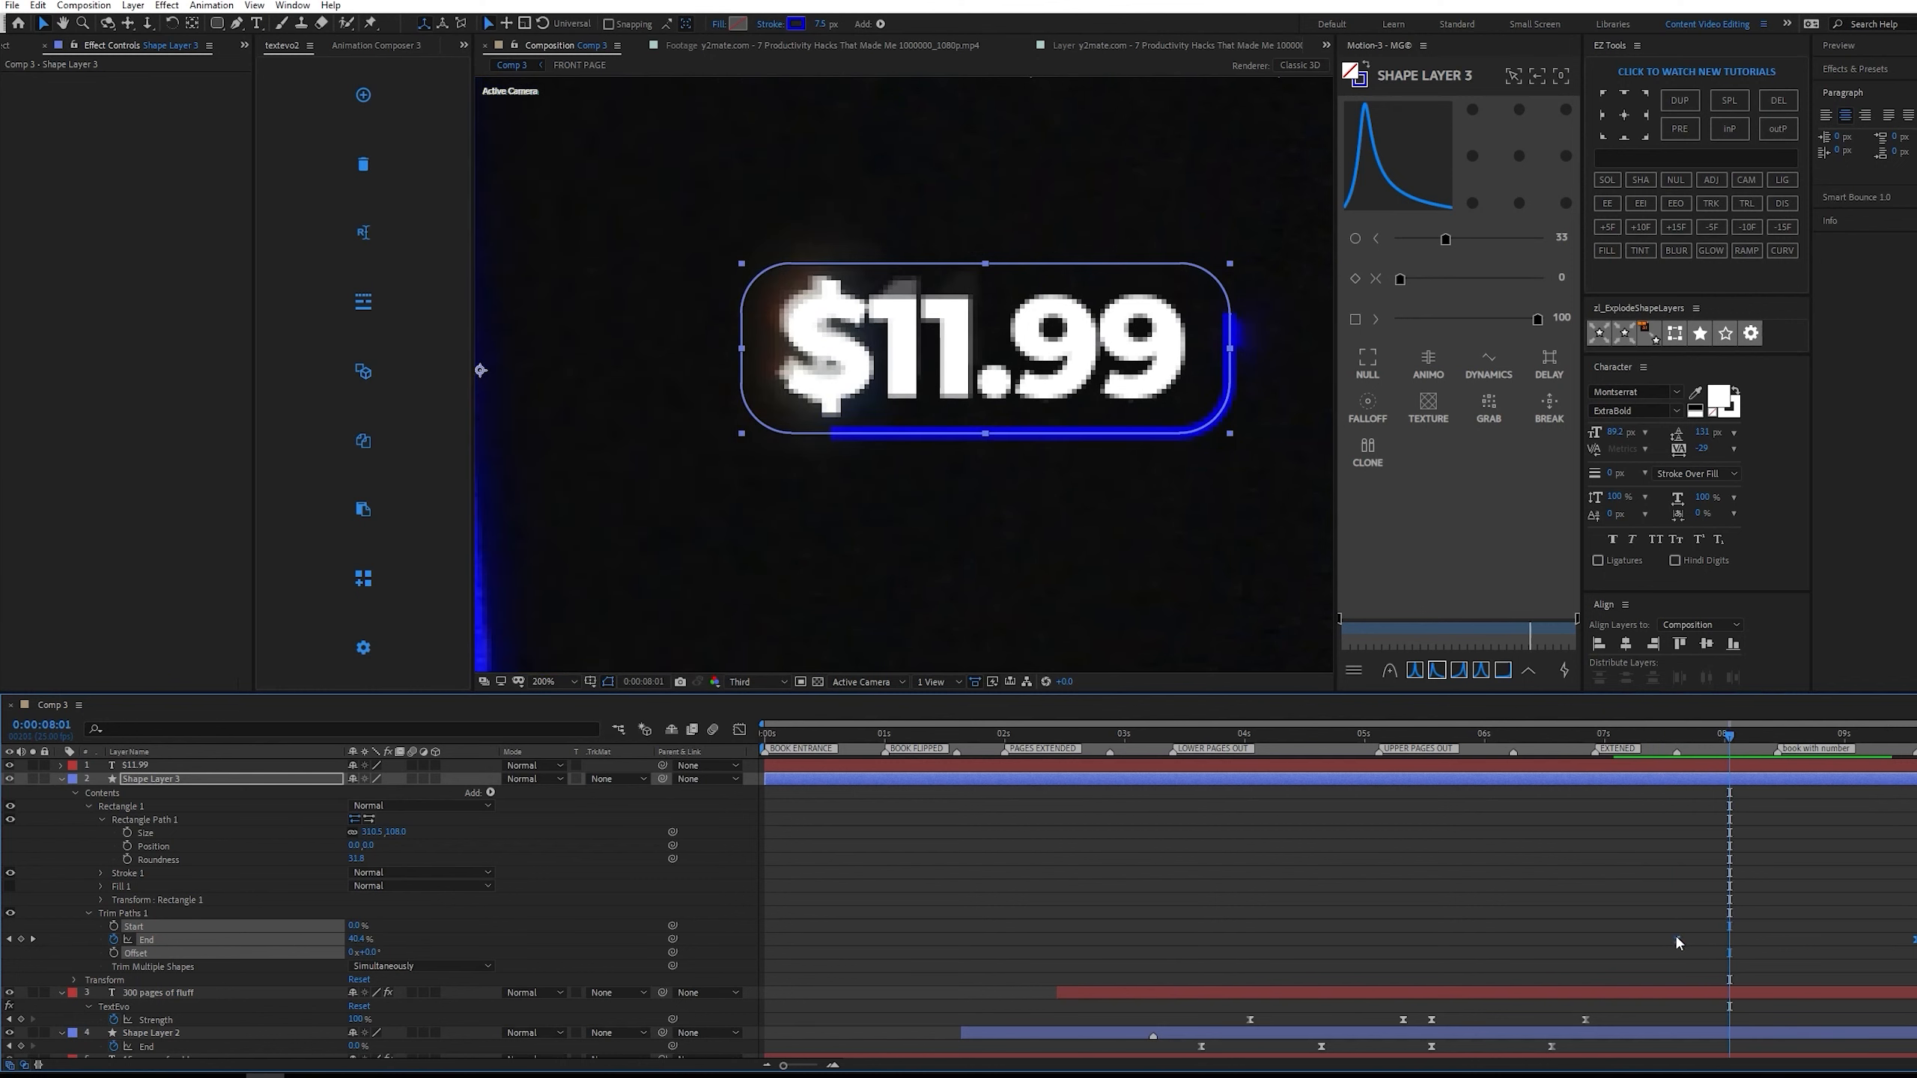
drag(1677, 934, 1707, 927)
key(space)
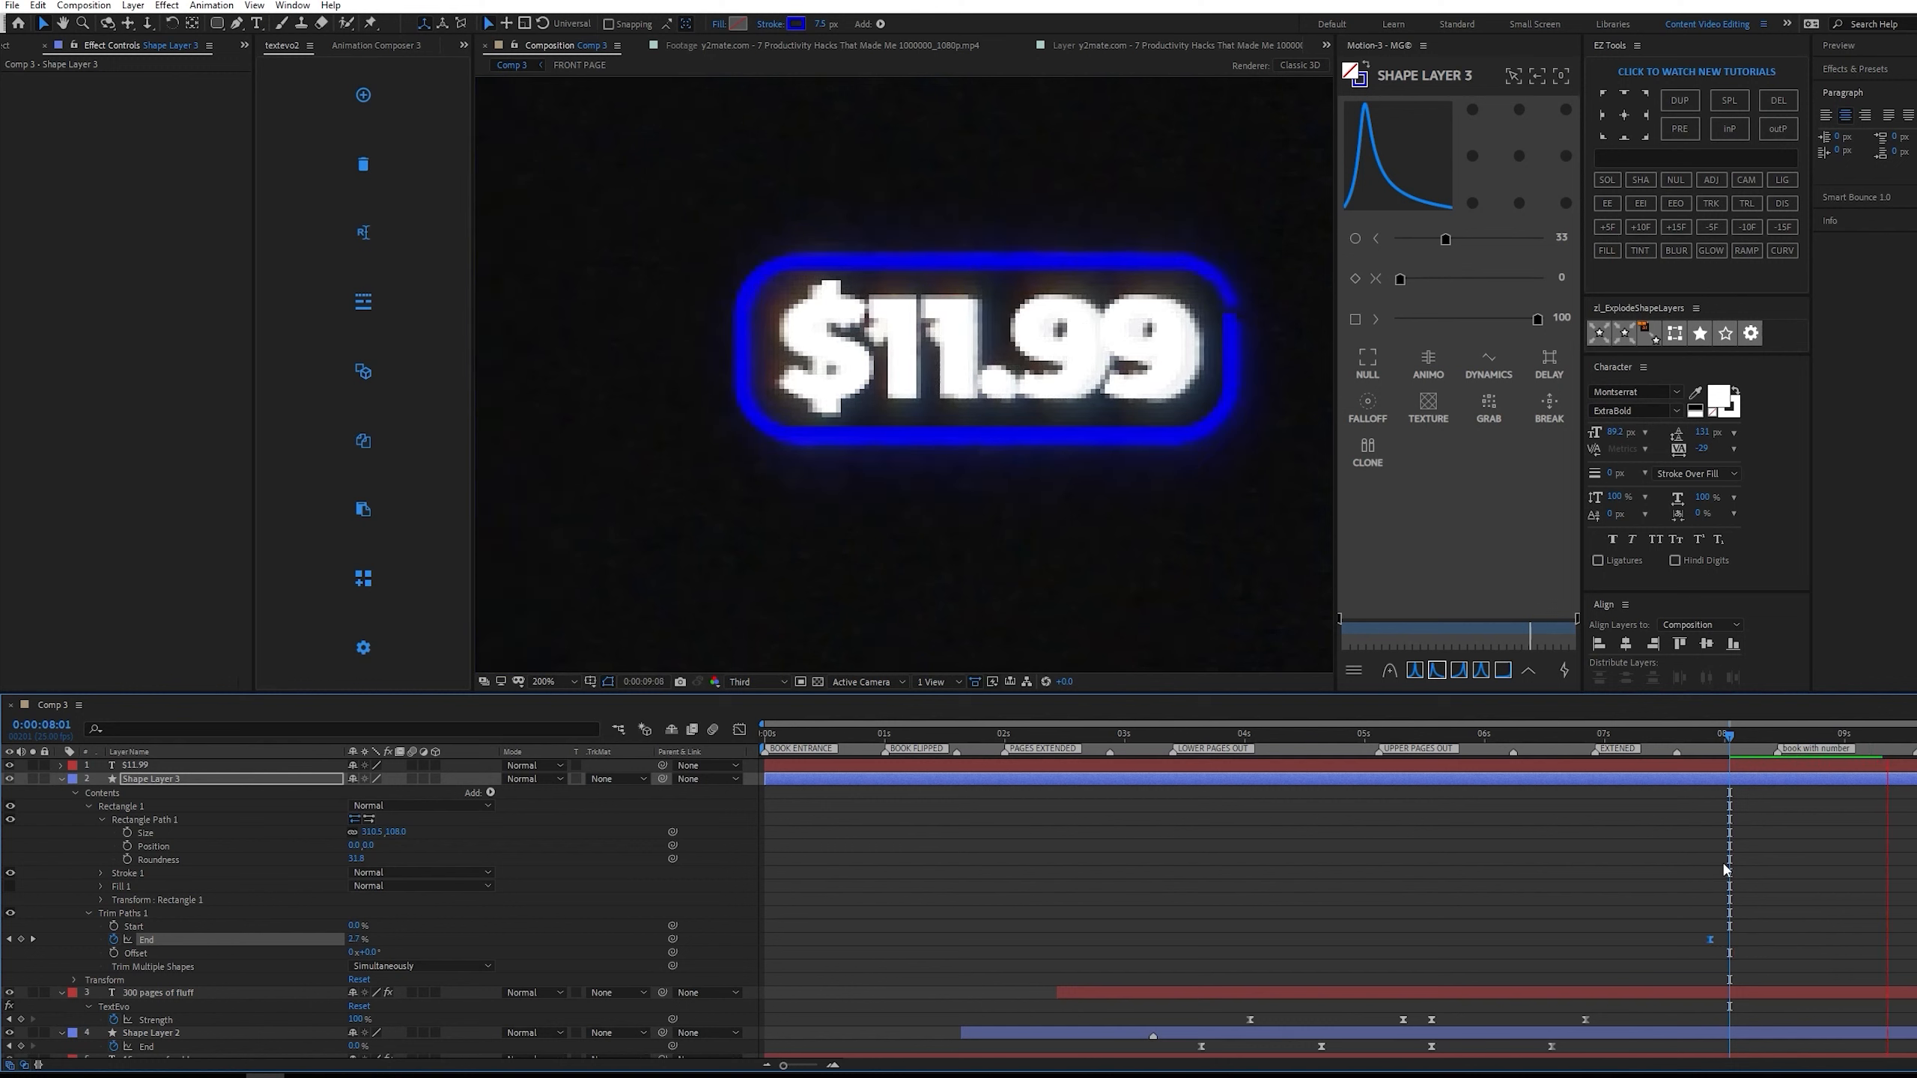
Apply a TextEvo animation to the $11.99 text layer at 0:00:07:17.
drag(1733, 735, 1698, 752)
key(Page_Up)
key(Page_Up)
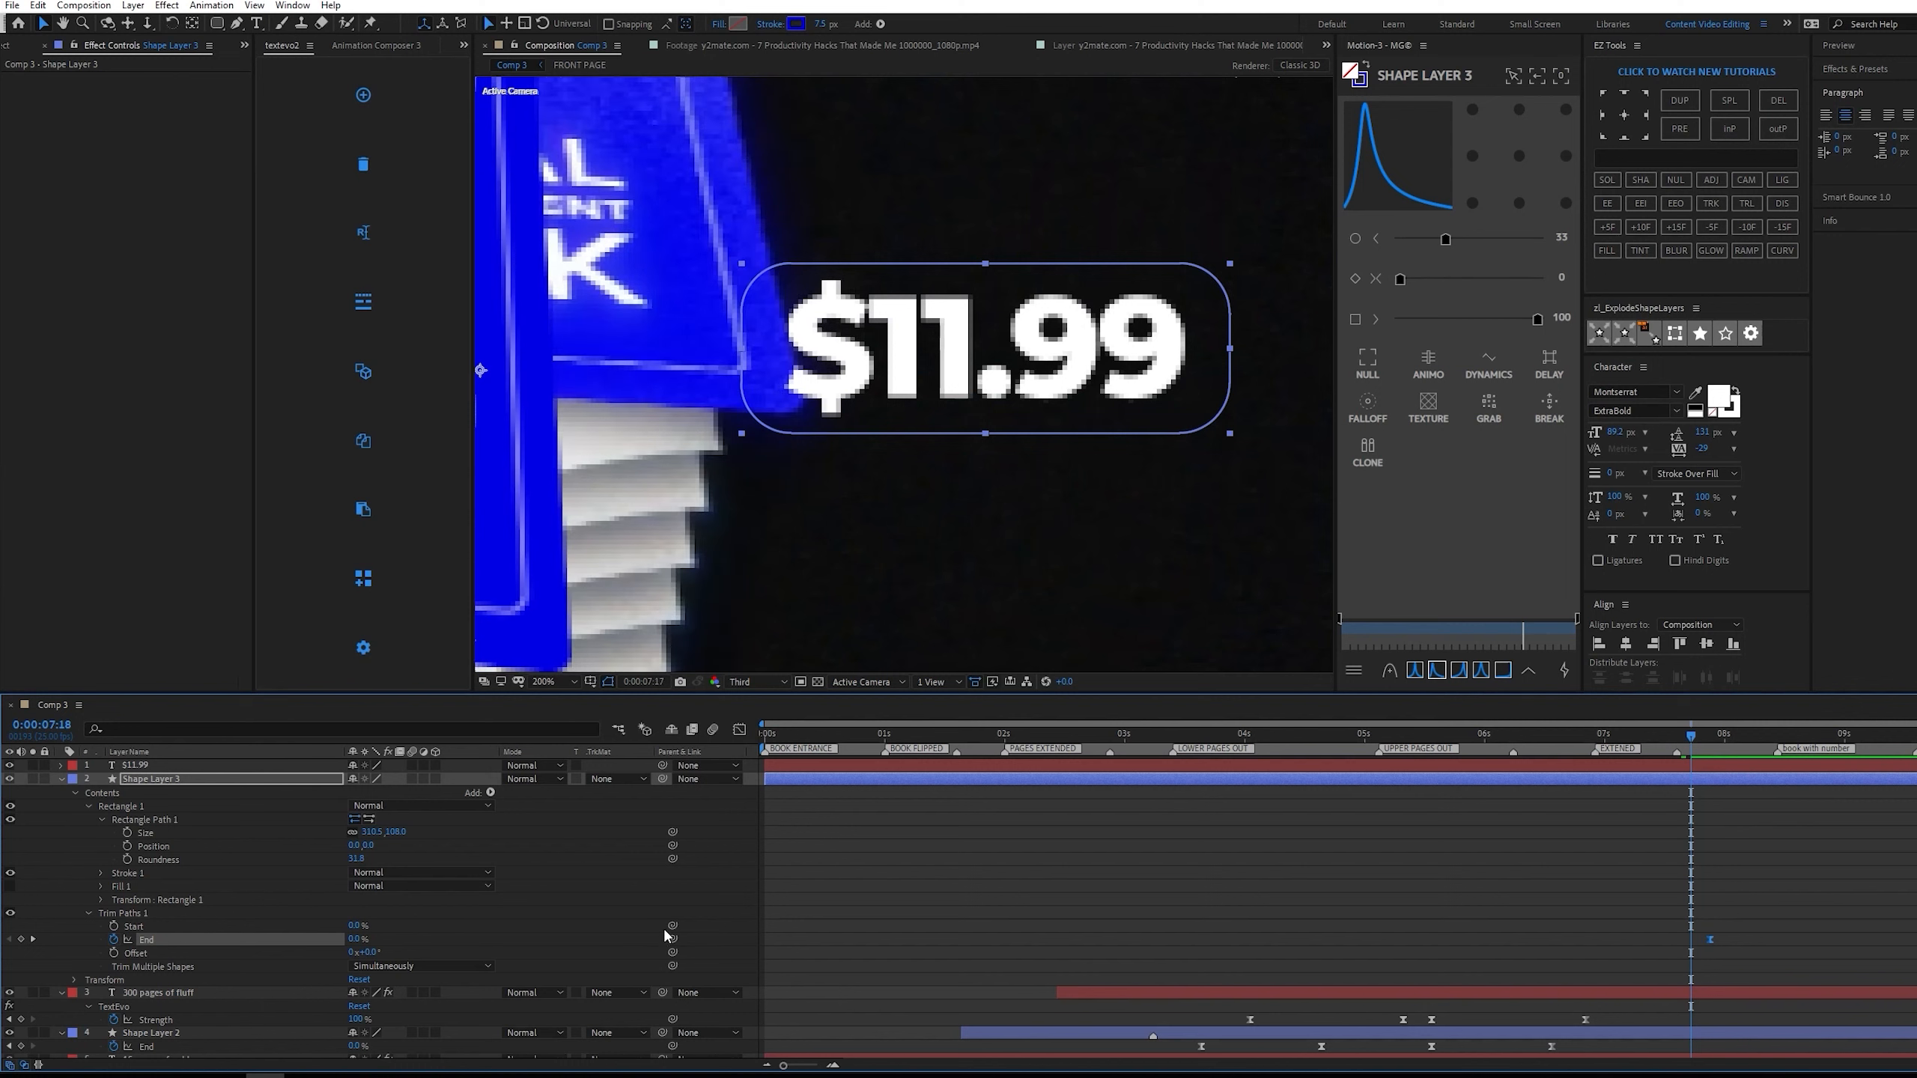
key(Page_Up)
click(174, 765)
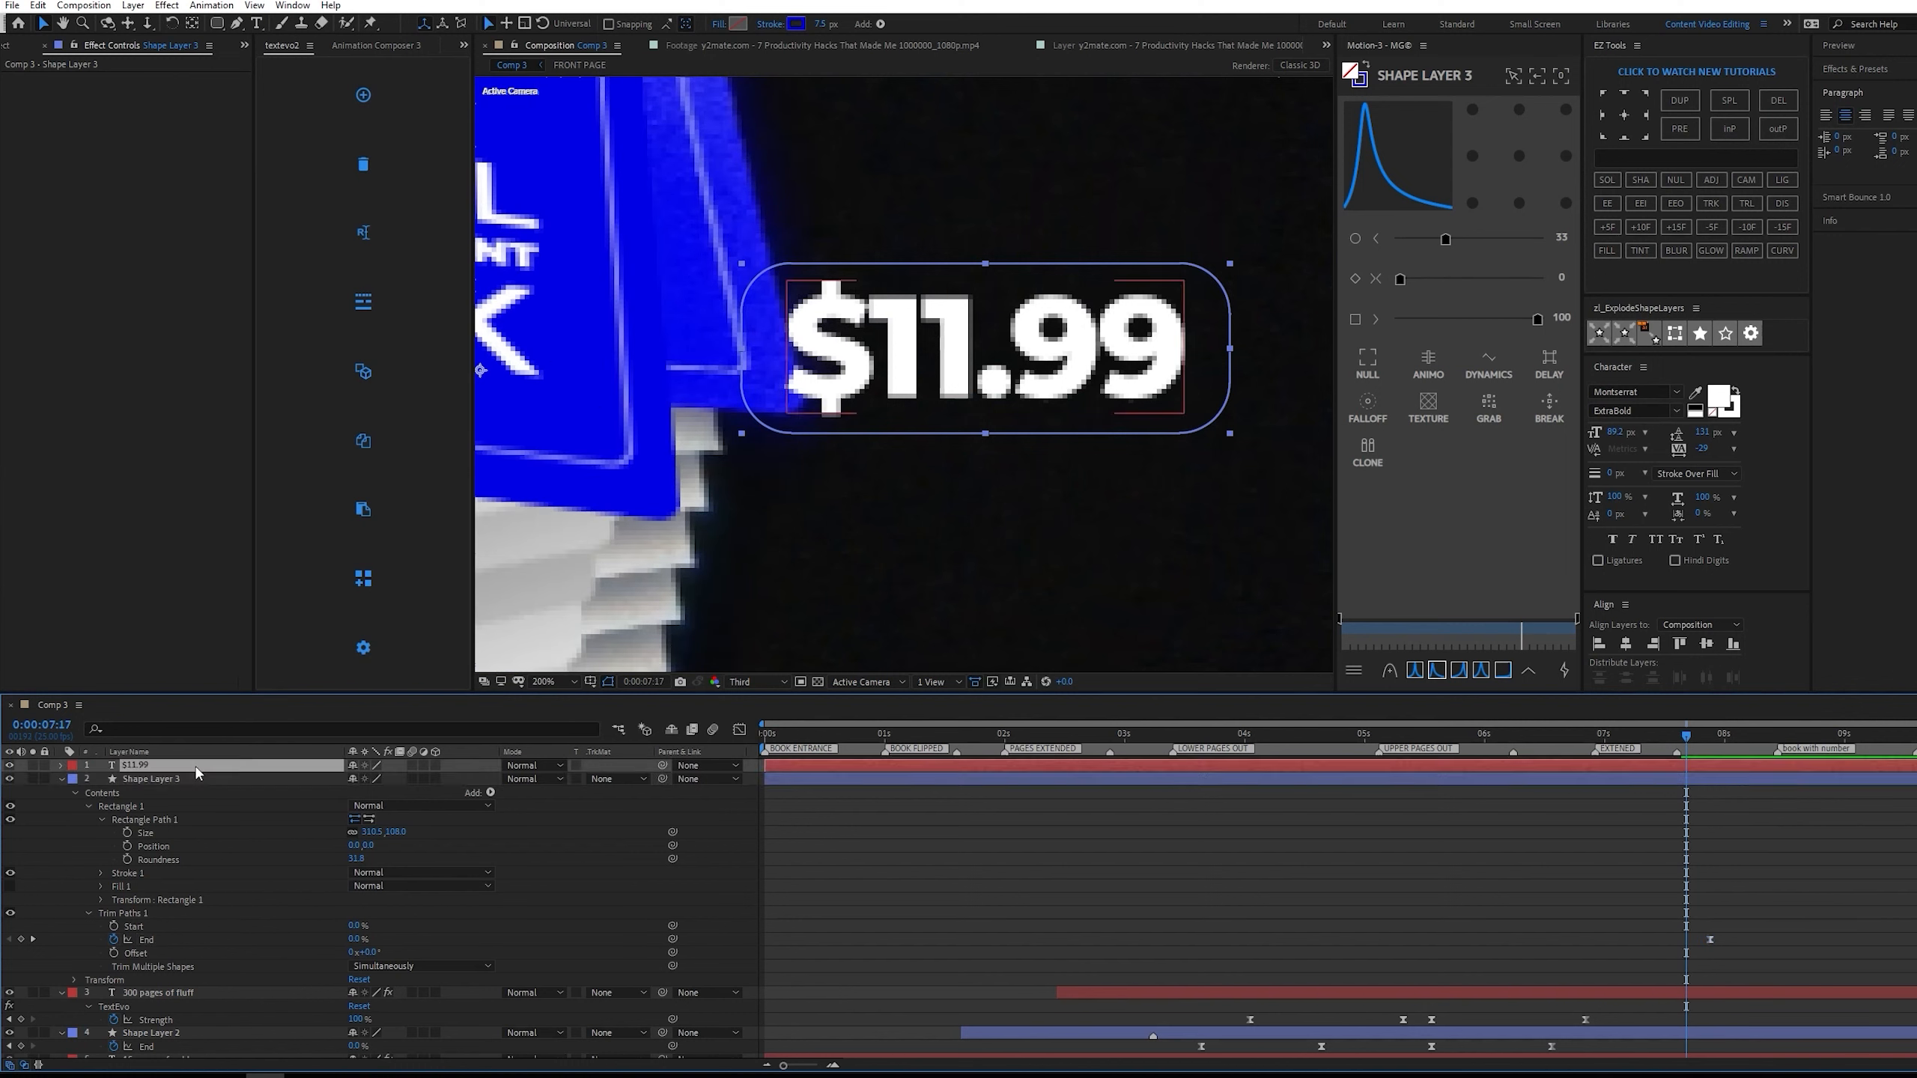
click(364, 97)
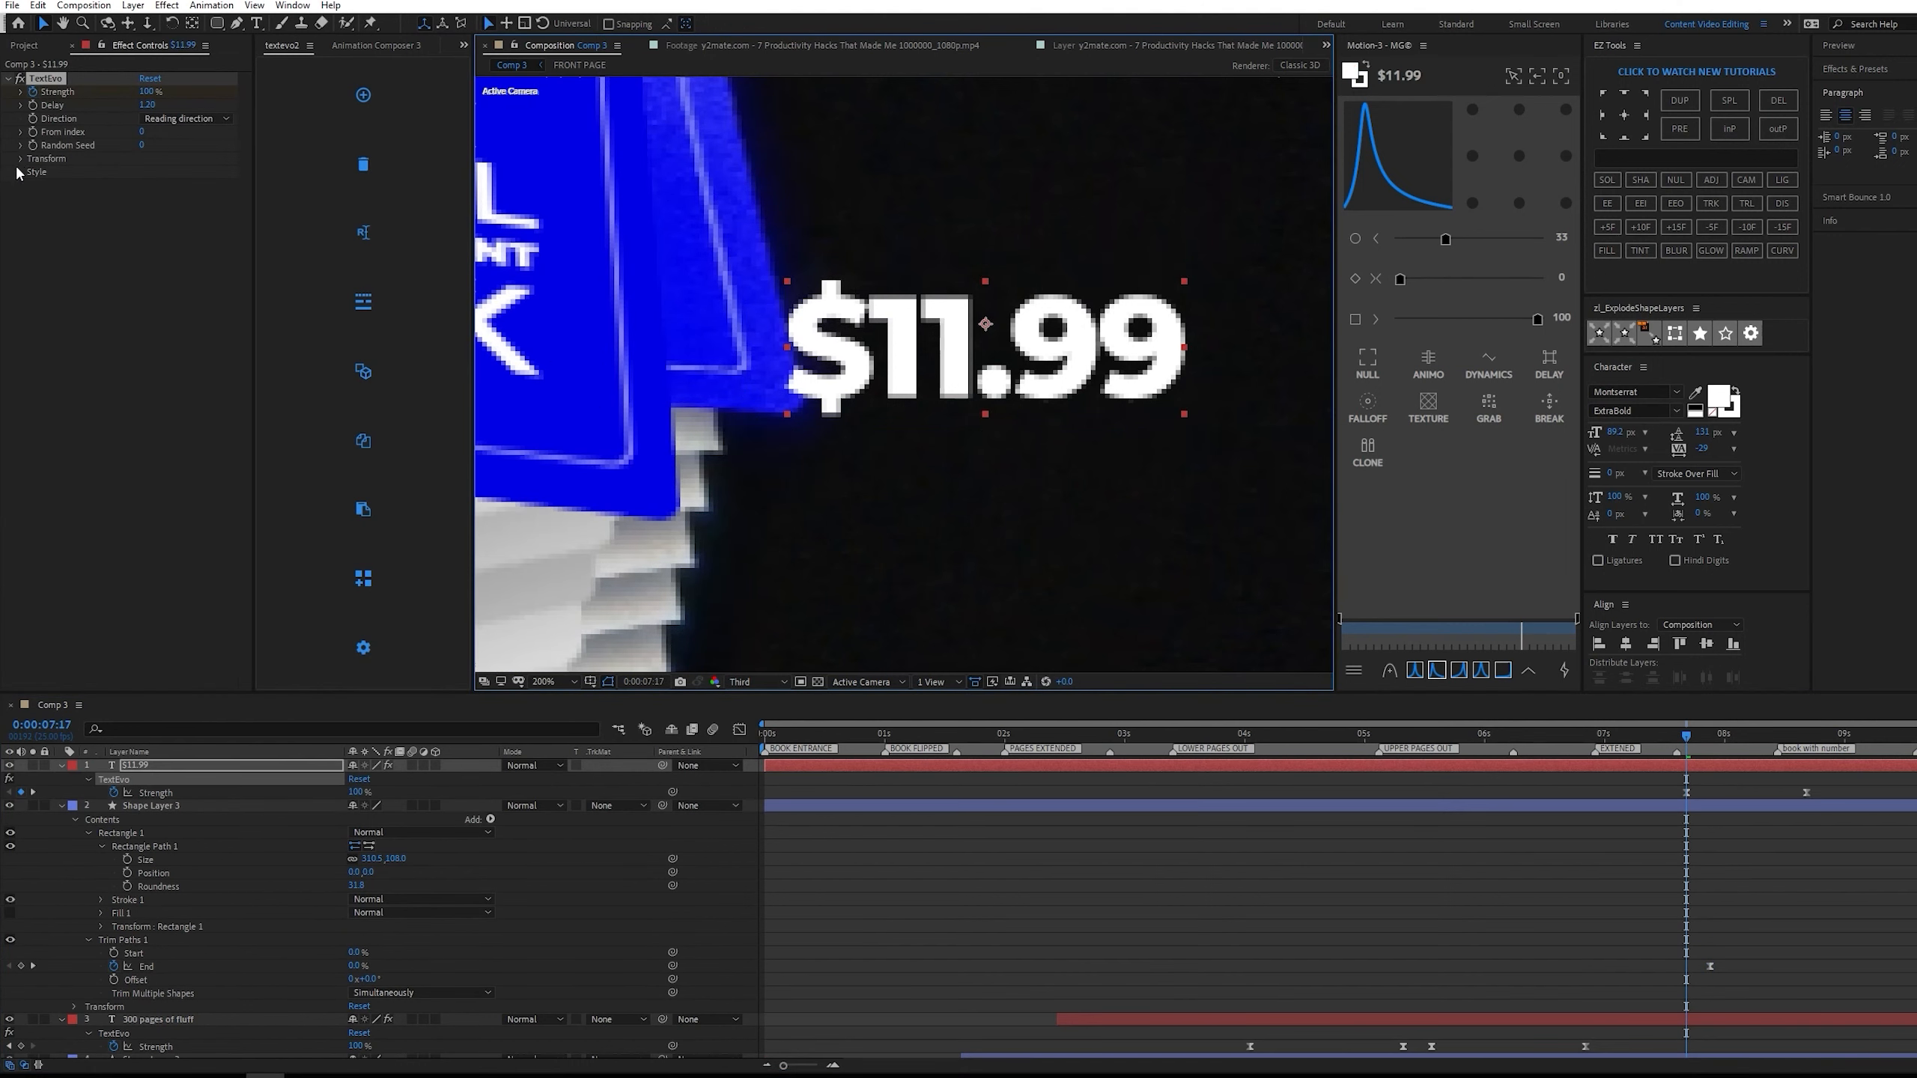
Set the $11.99 text's TextEvo Position Y to -10 and Opacity to 0%, and preview the text reveal.
click(22, 160)
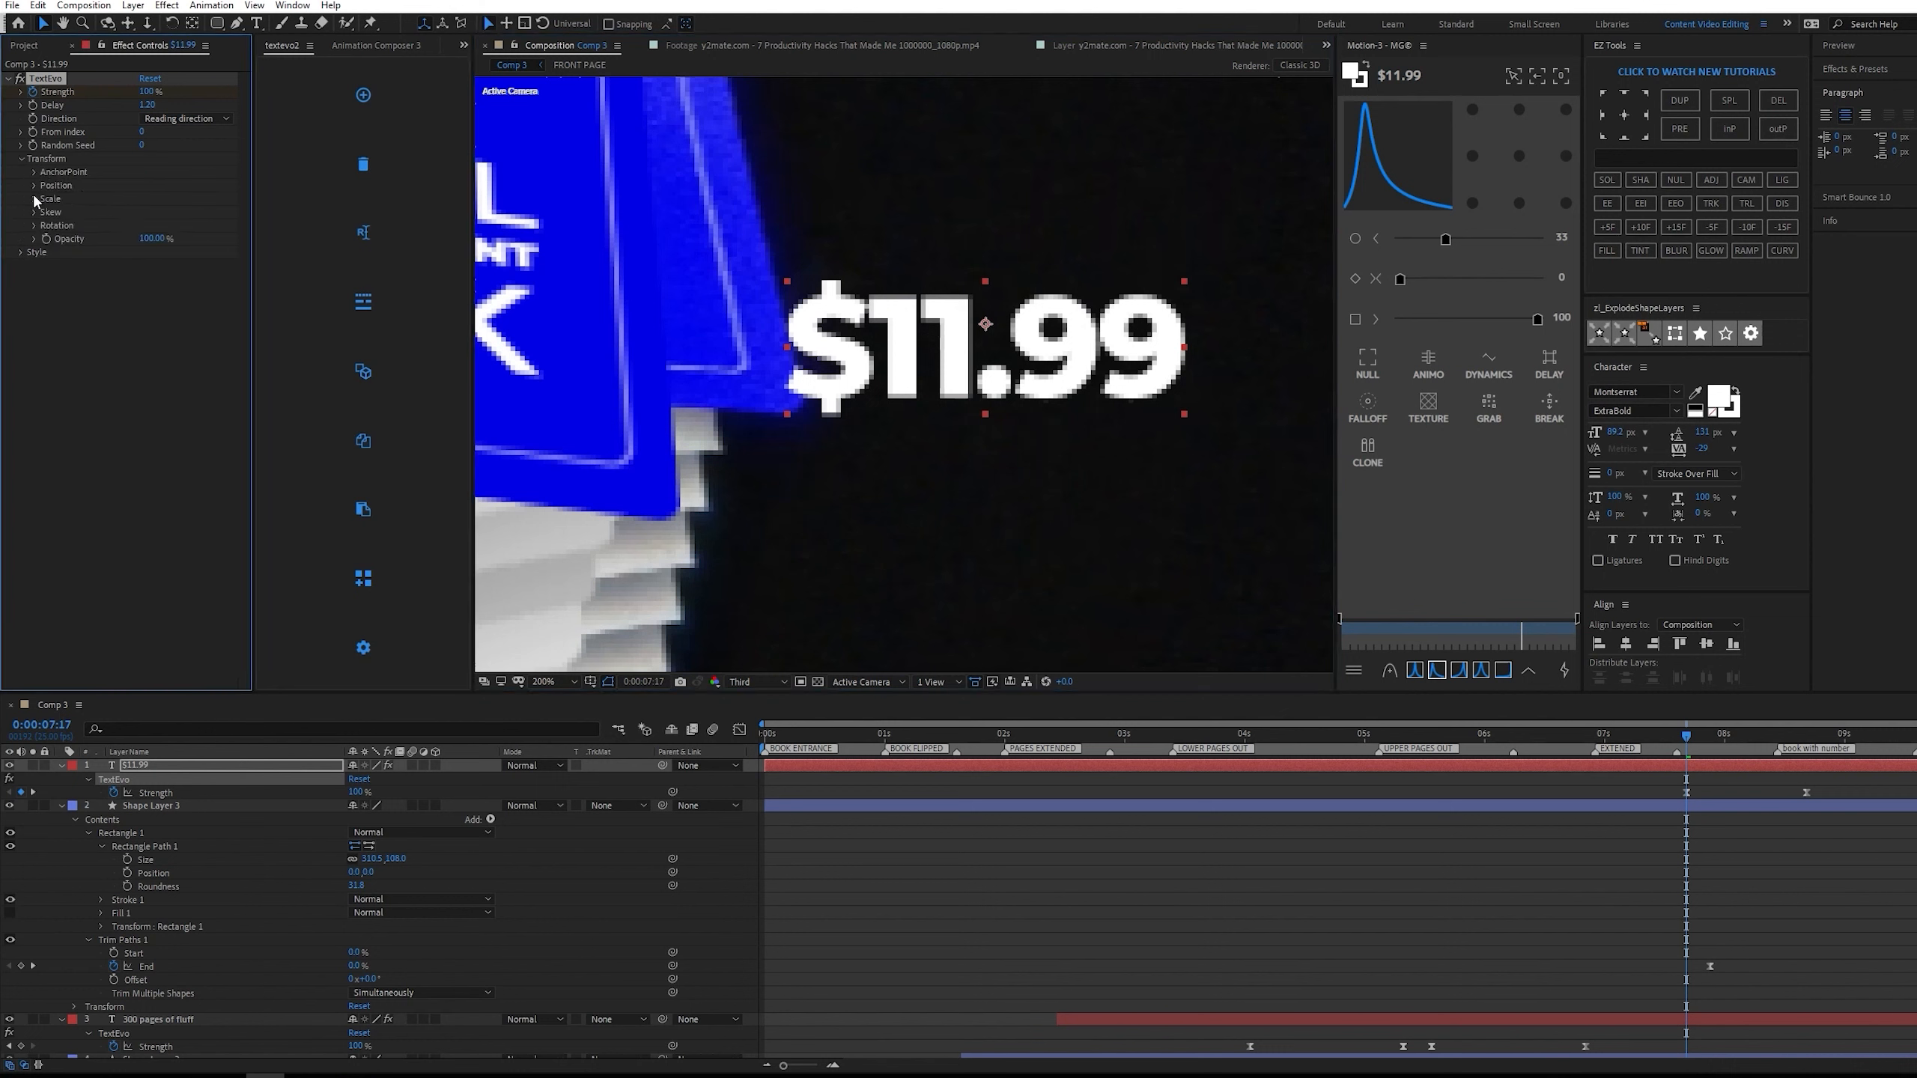
click(35, 186)
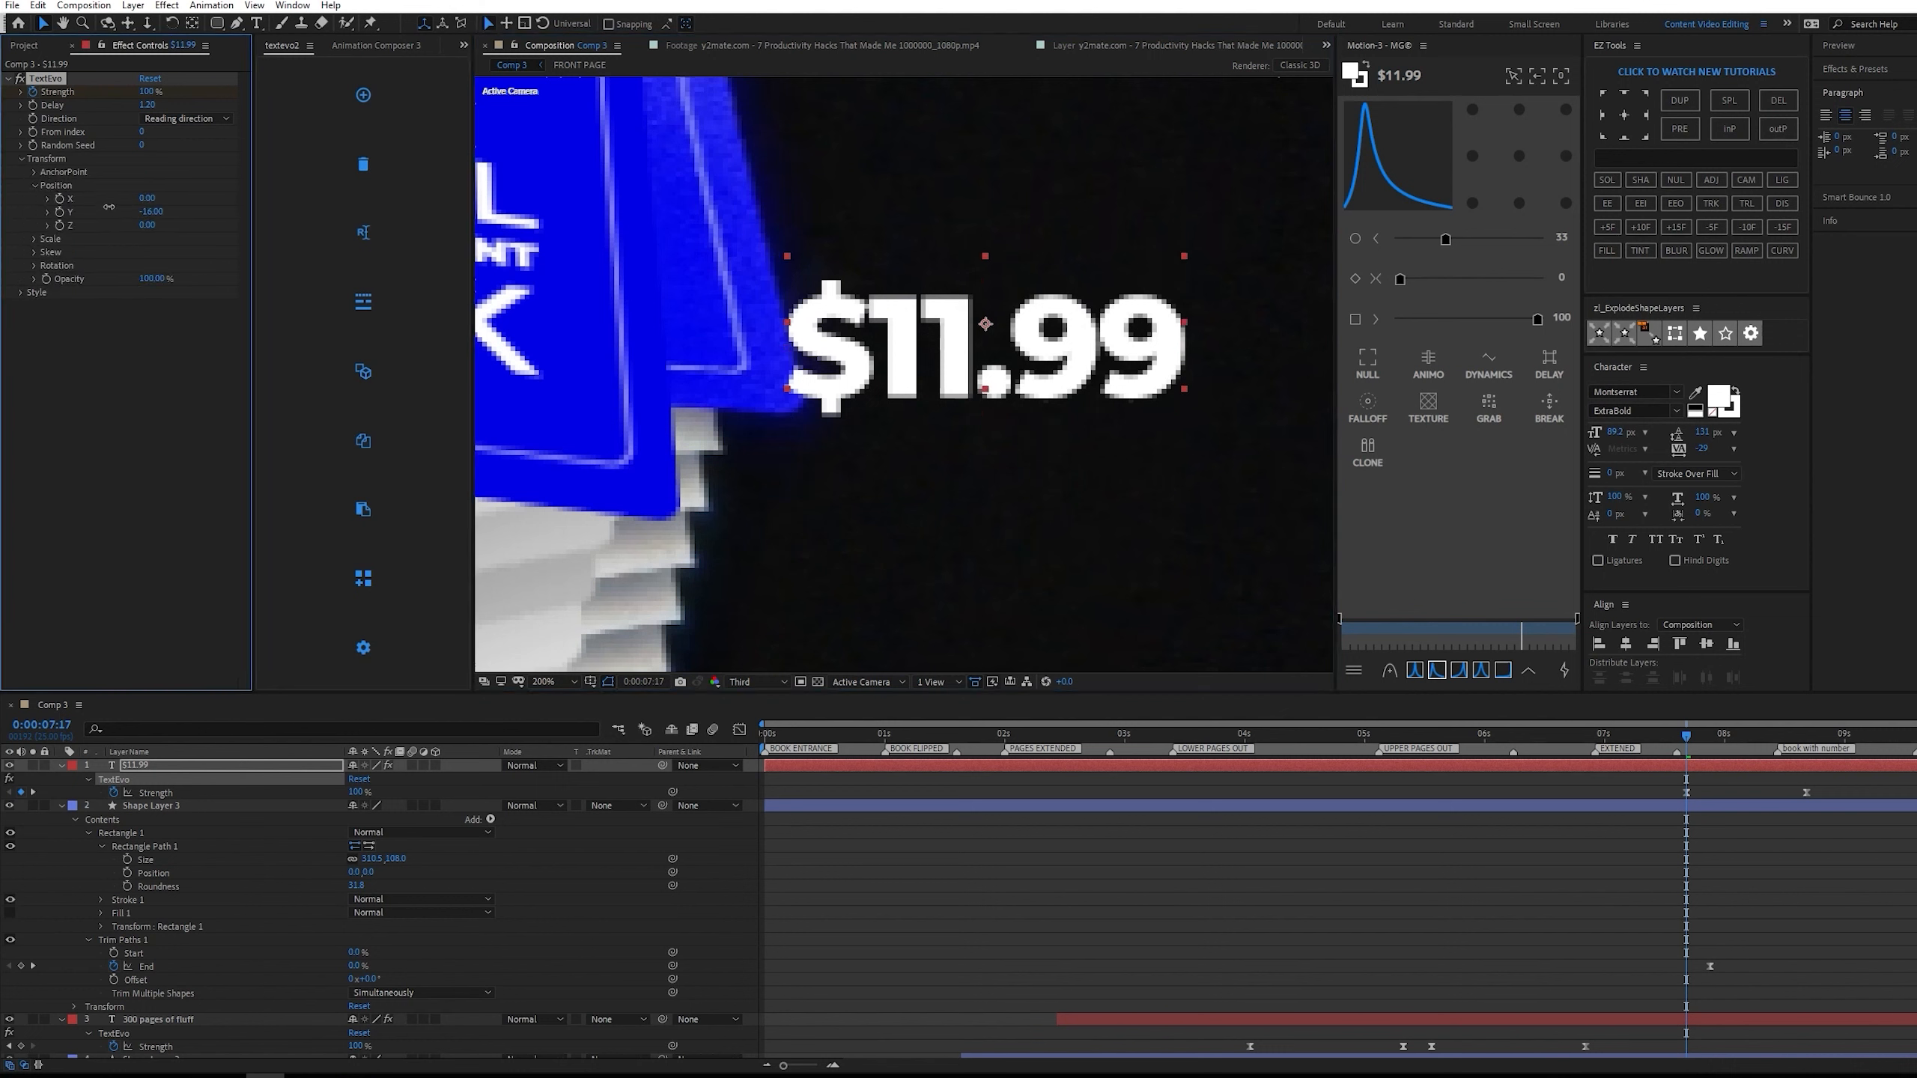
drag(148, 211, 88, 201)
click(149, 212)
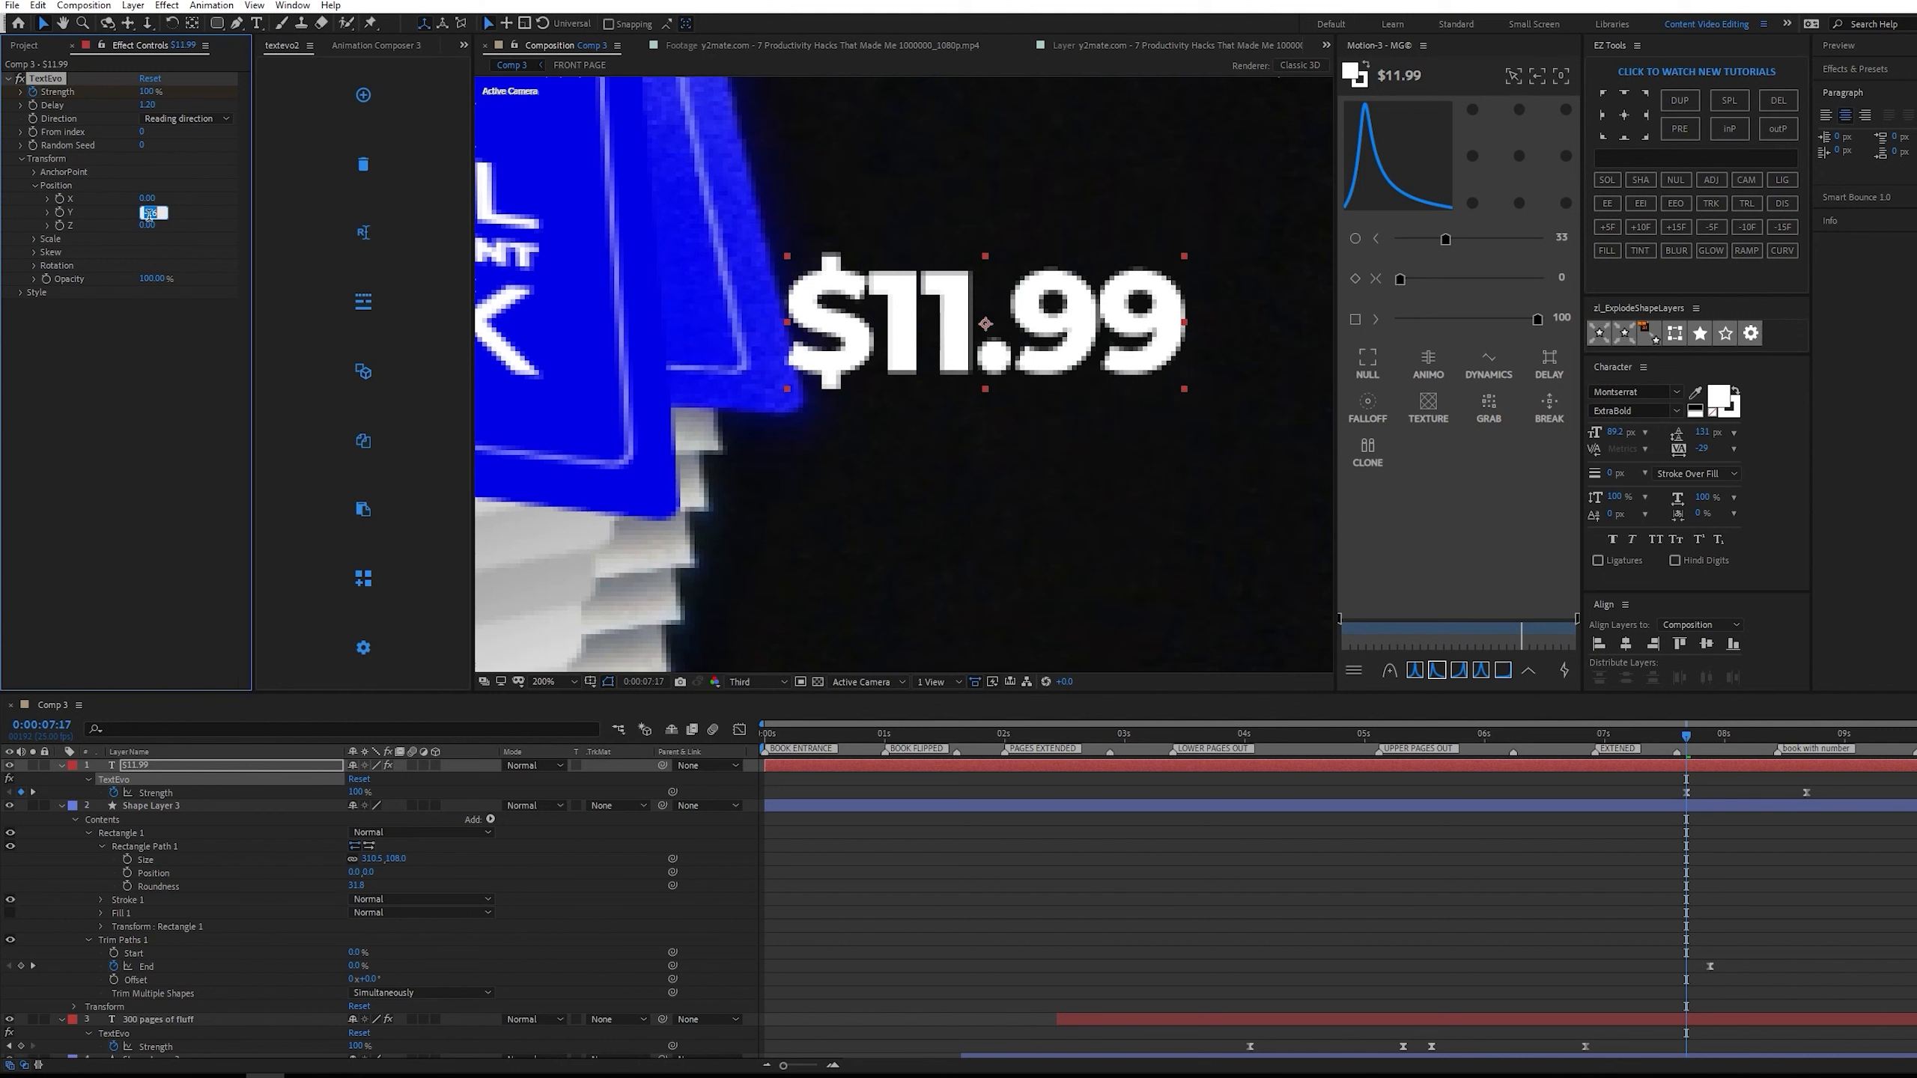
key(Return)
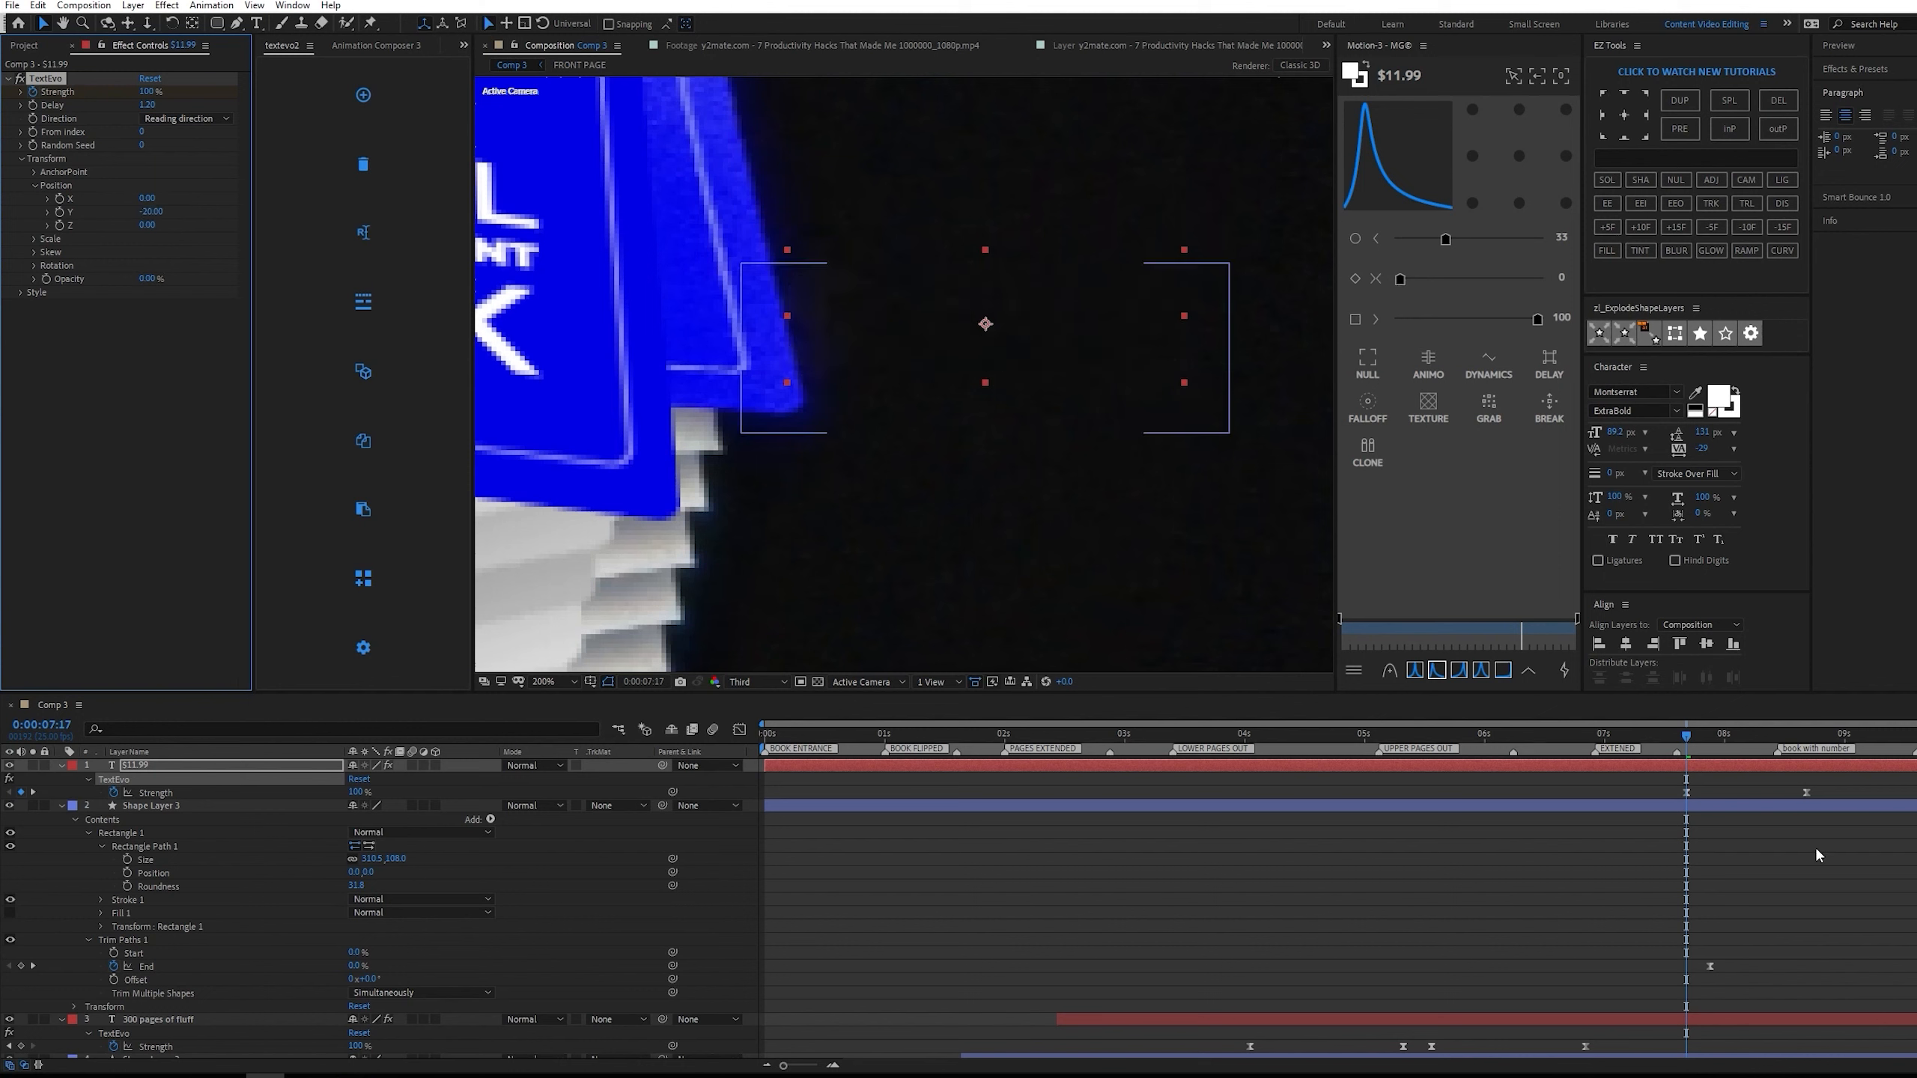
key(u)
key(u)
key(space)
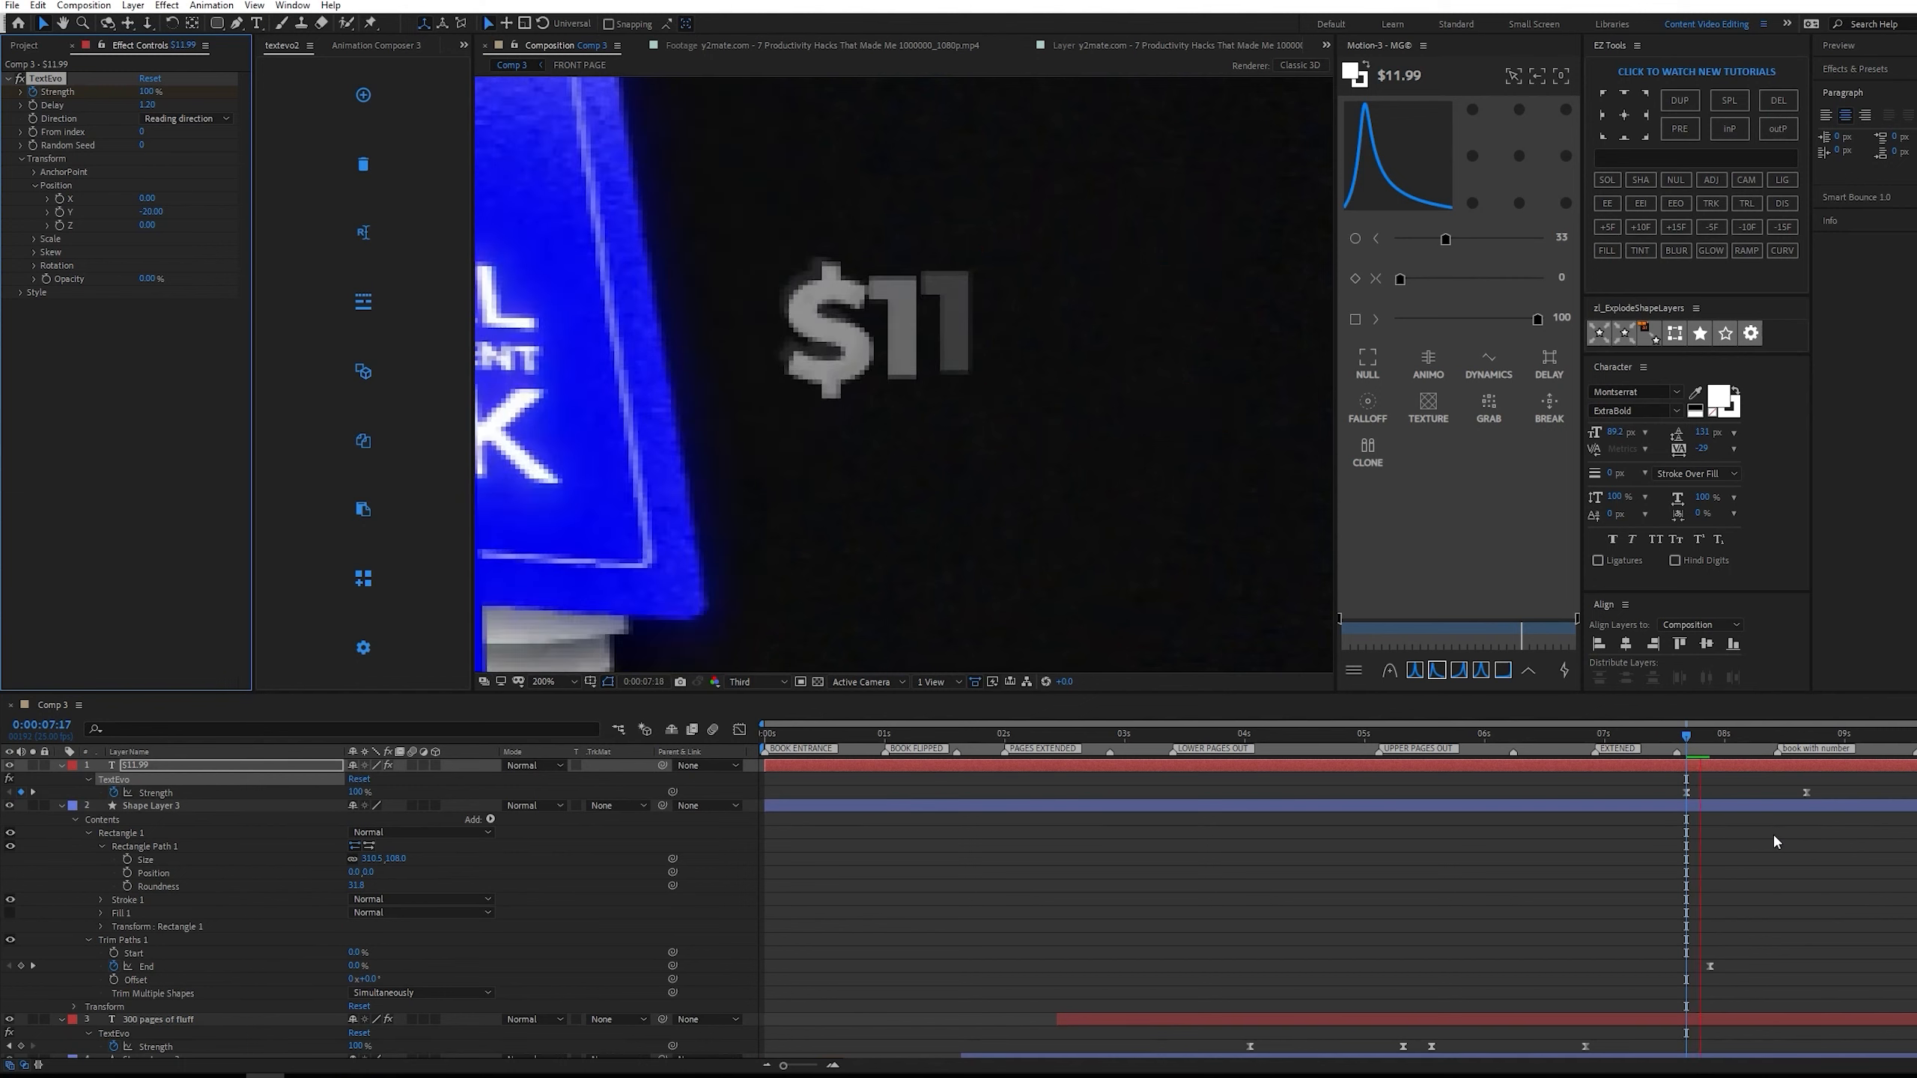
Shift the $11.99 text's TextEvo Strength keyframes to start with the outline's End keyframe, and preview both animations together.
drag(1824, 783, 1708, 792)
click(1716, 736)
key(space)
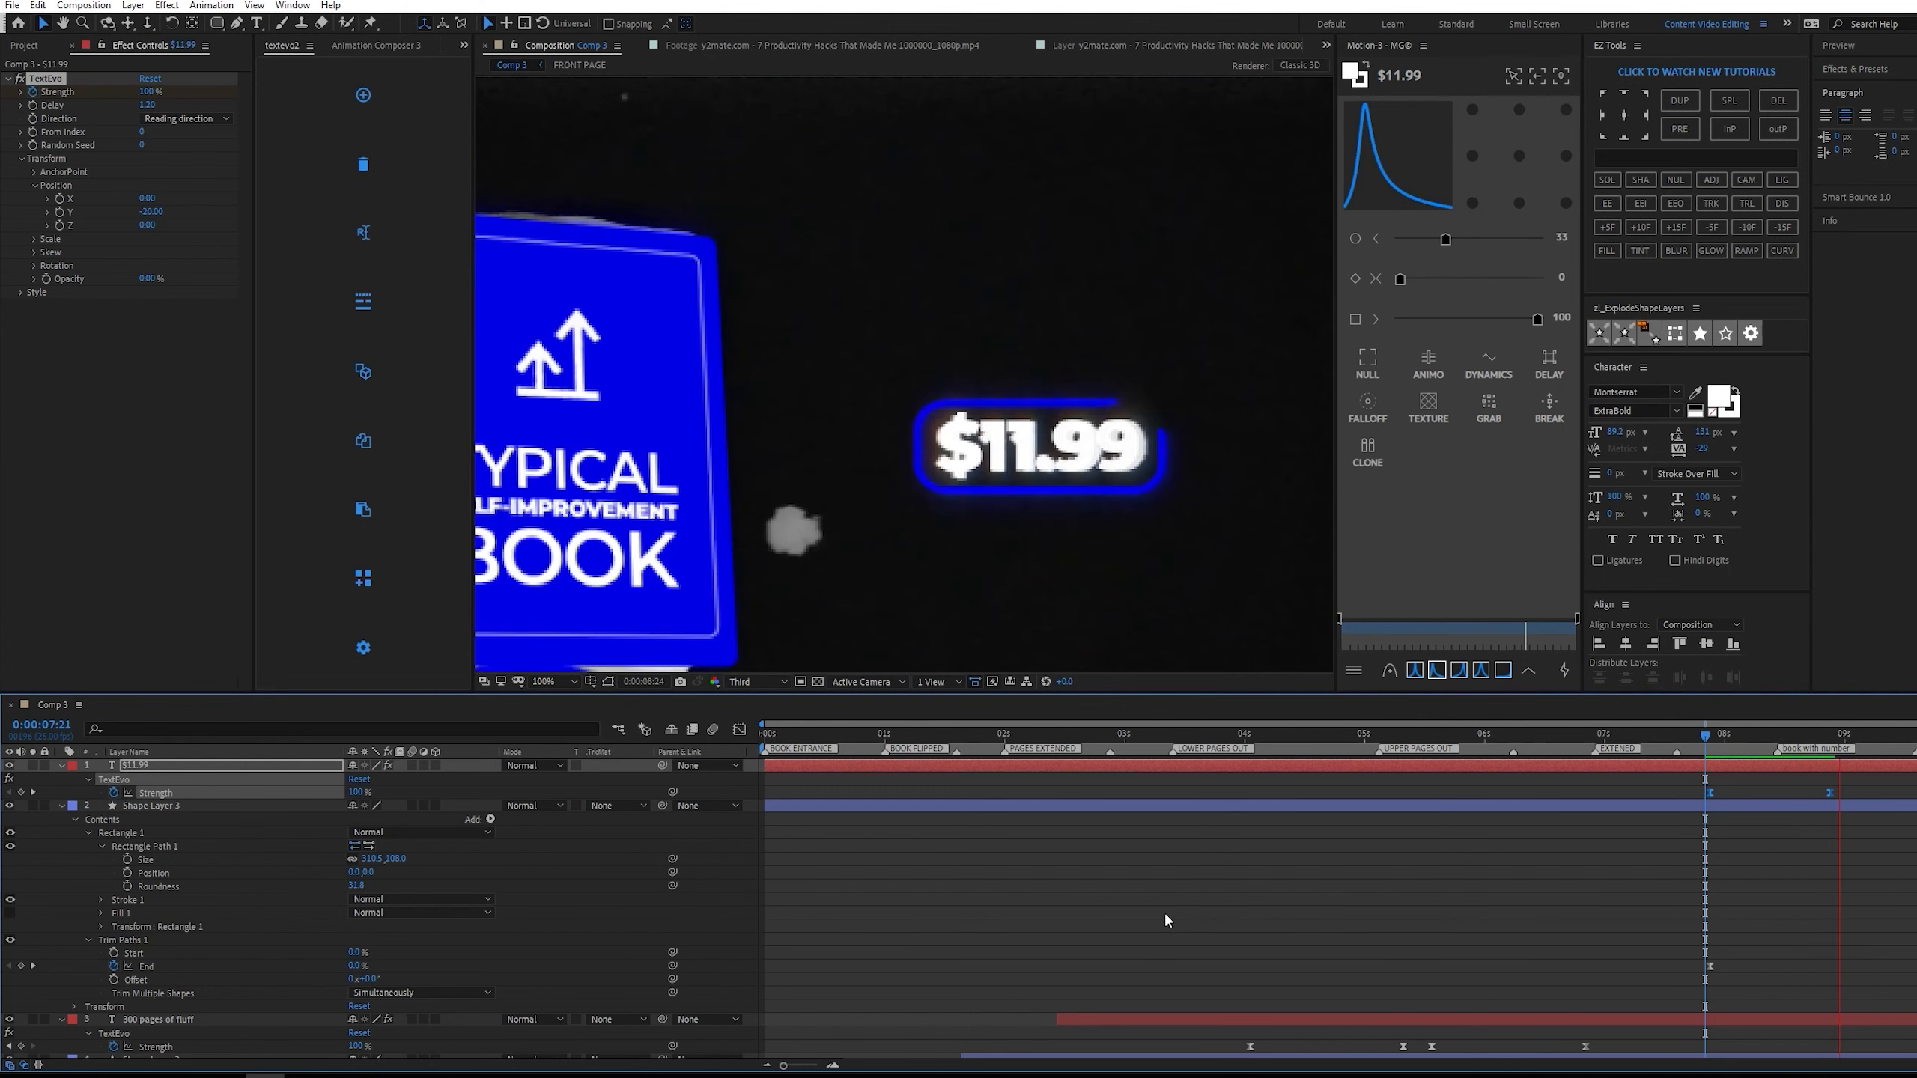
Hide the reference video layer and collapse the properties of all layers.
scroll(1164, 910, down, 10)
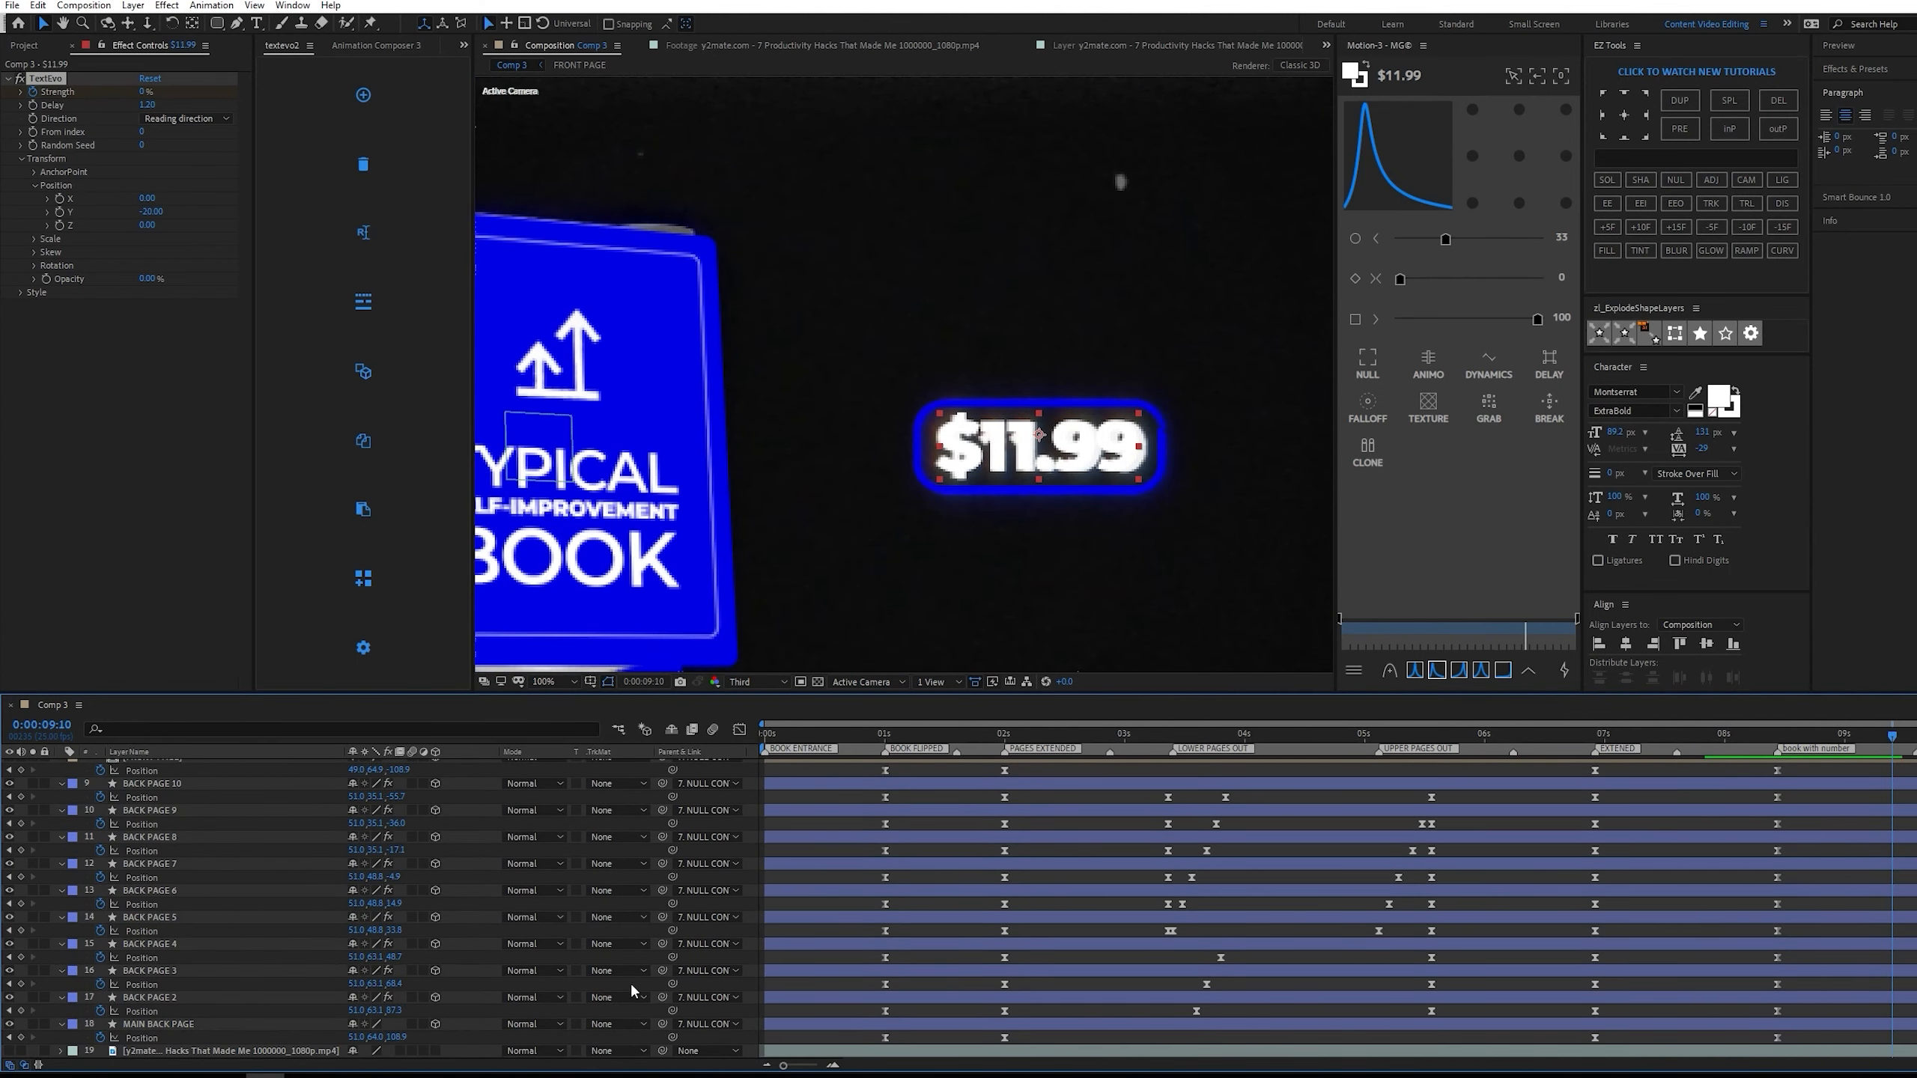
scroll(1626, 762, up, 10)
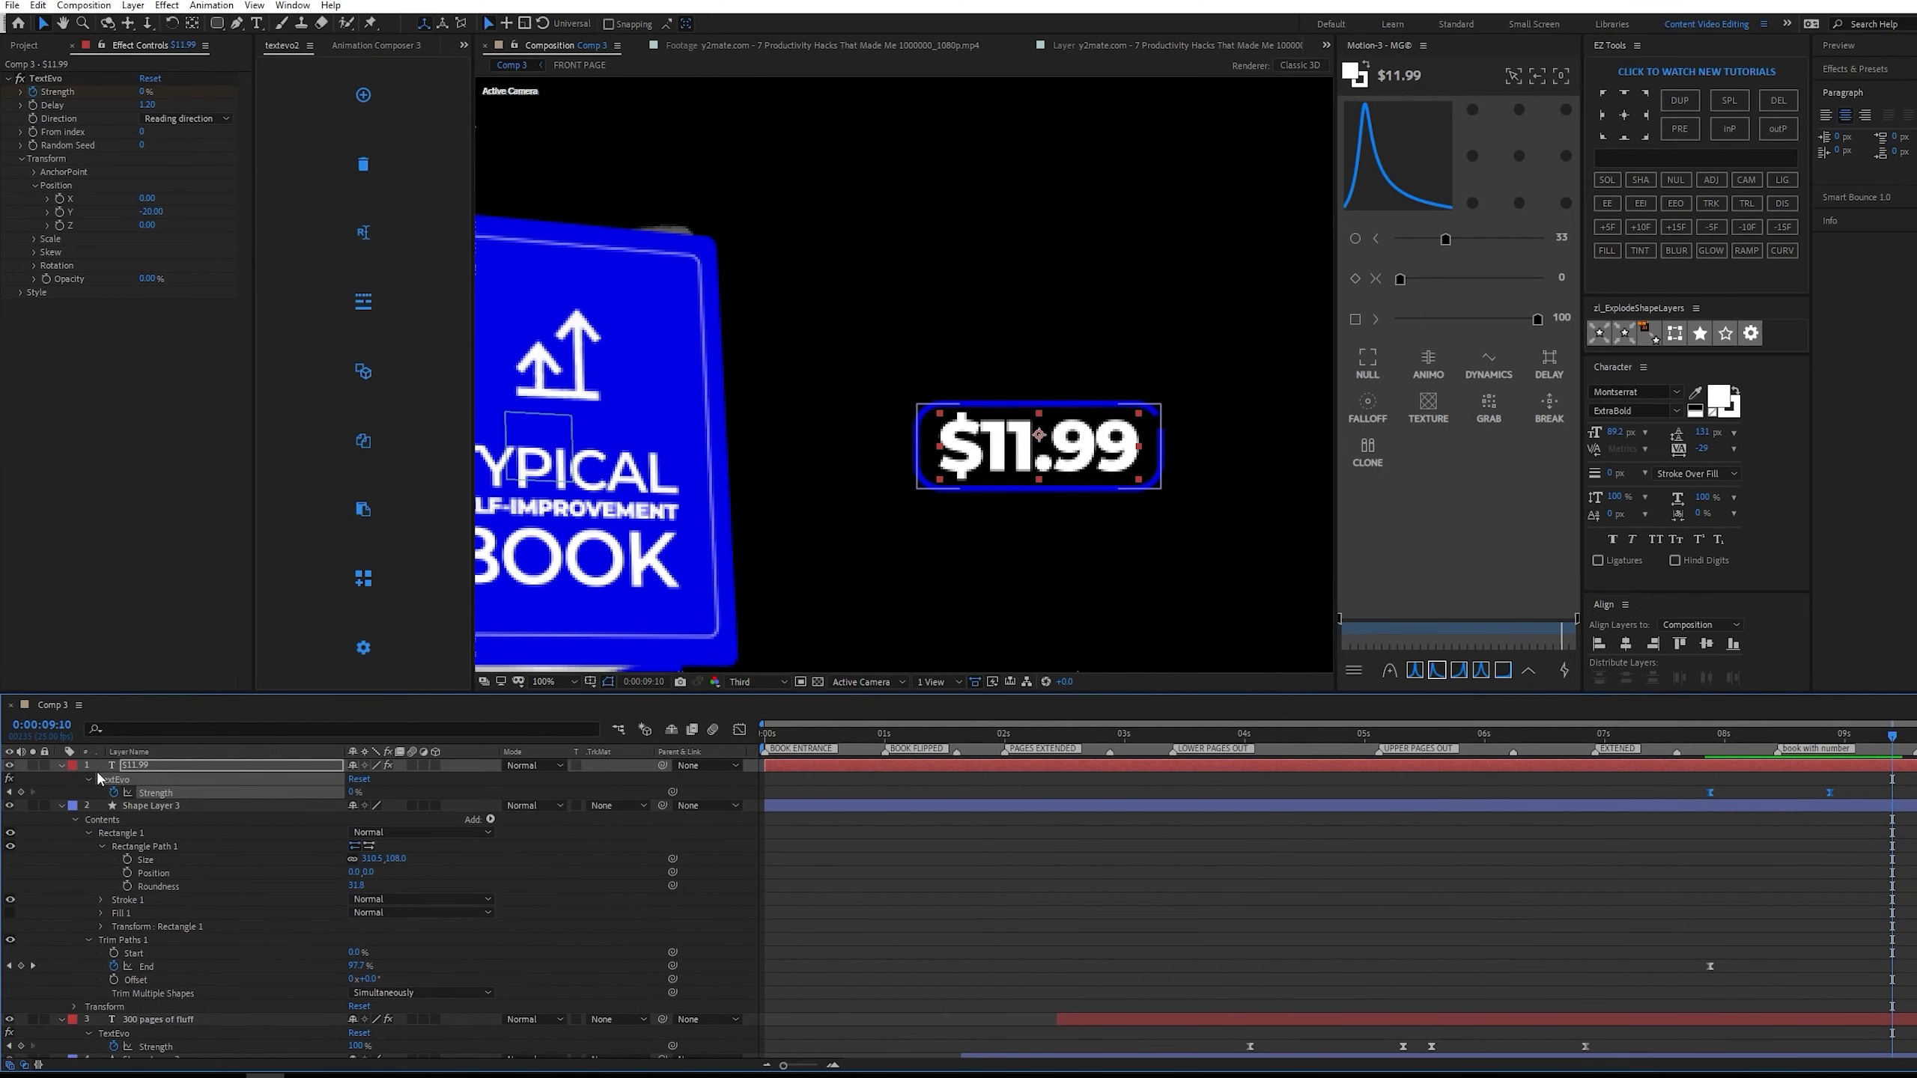
key(ctrl+a)
key(ctrl+grave)
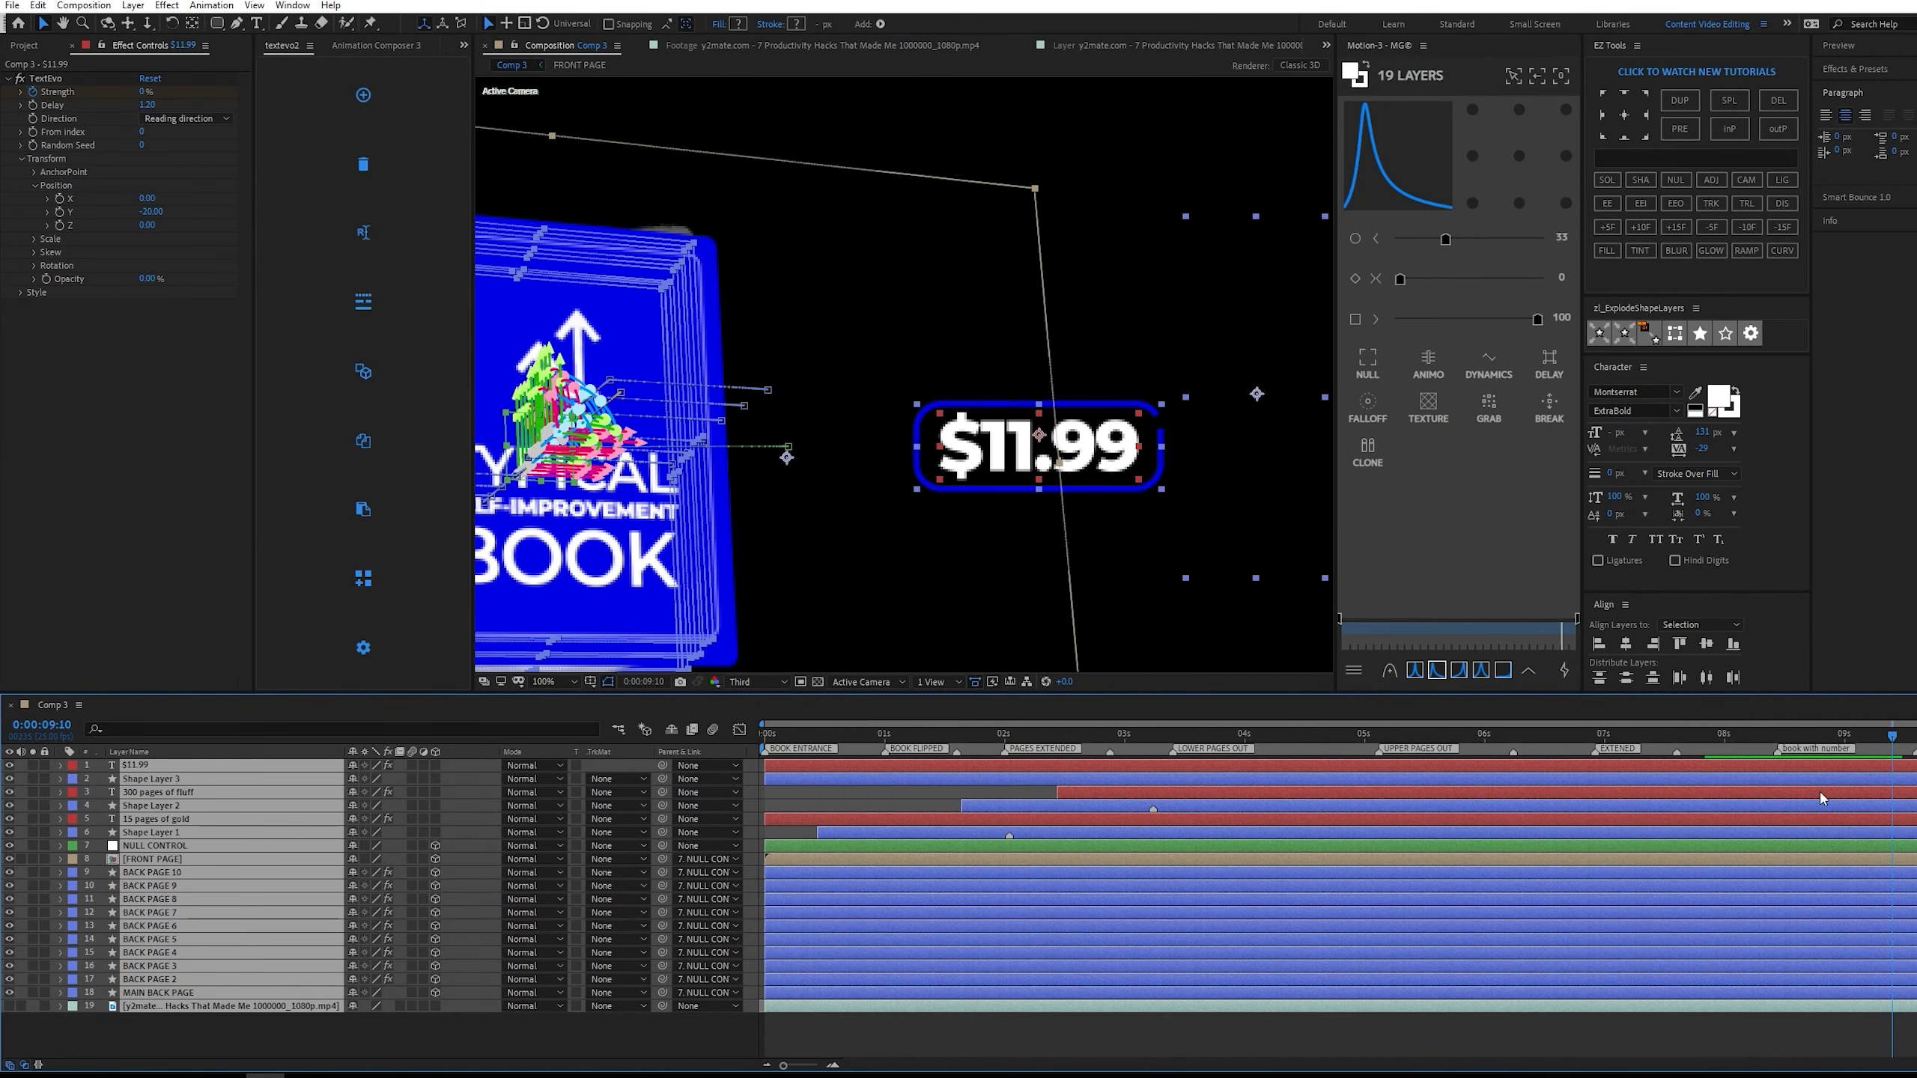
key(ctrl+shift+a)
Play back the book closing and the price reveal, starting from about 0:00:07:13 and from about 0:00:06:18, to check the motion.
drag(1827, 729, 1667, 715)
scroll(1097, 523, down, 3)
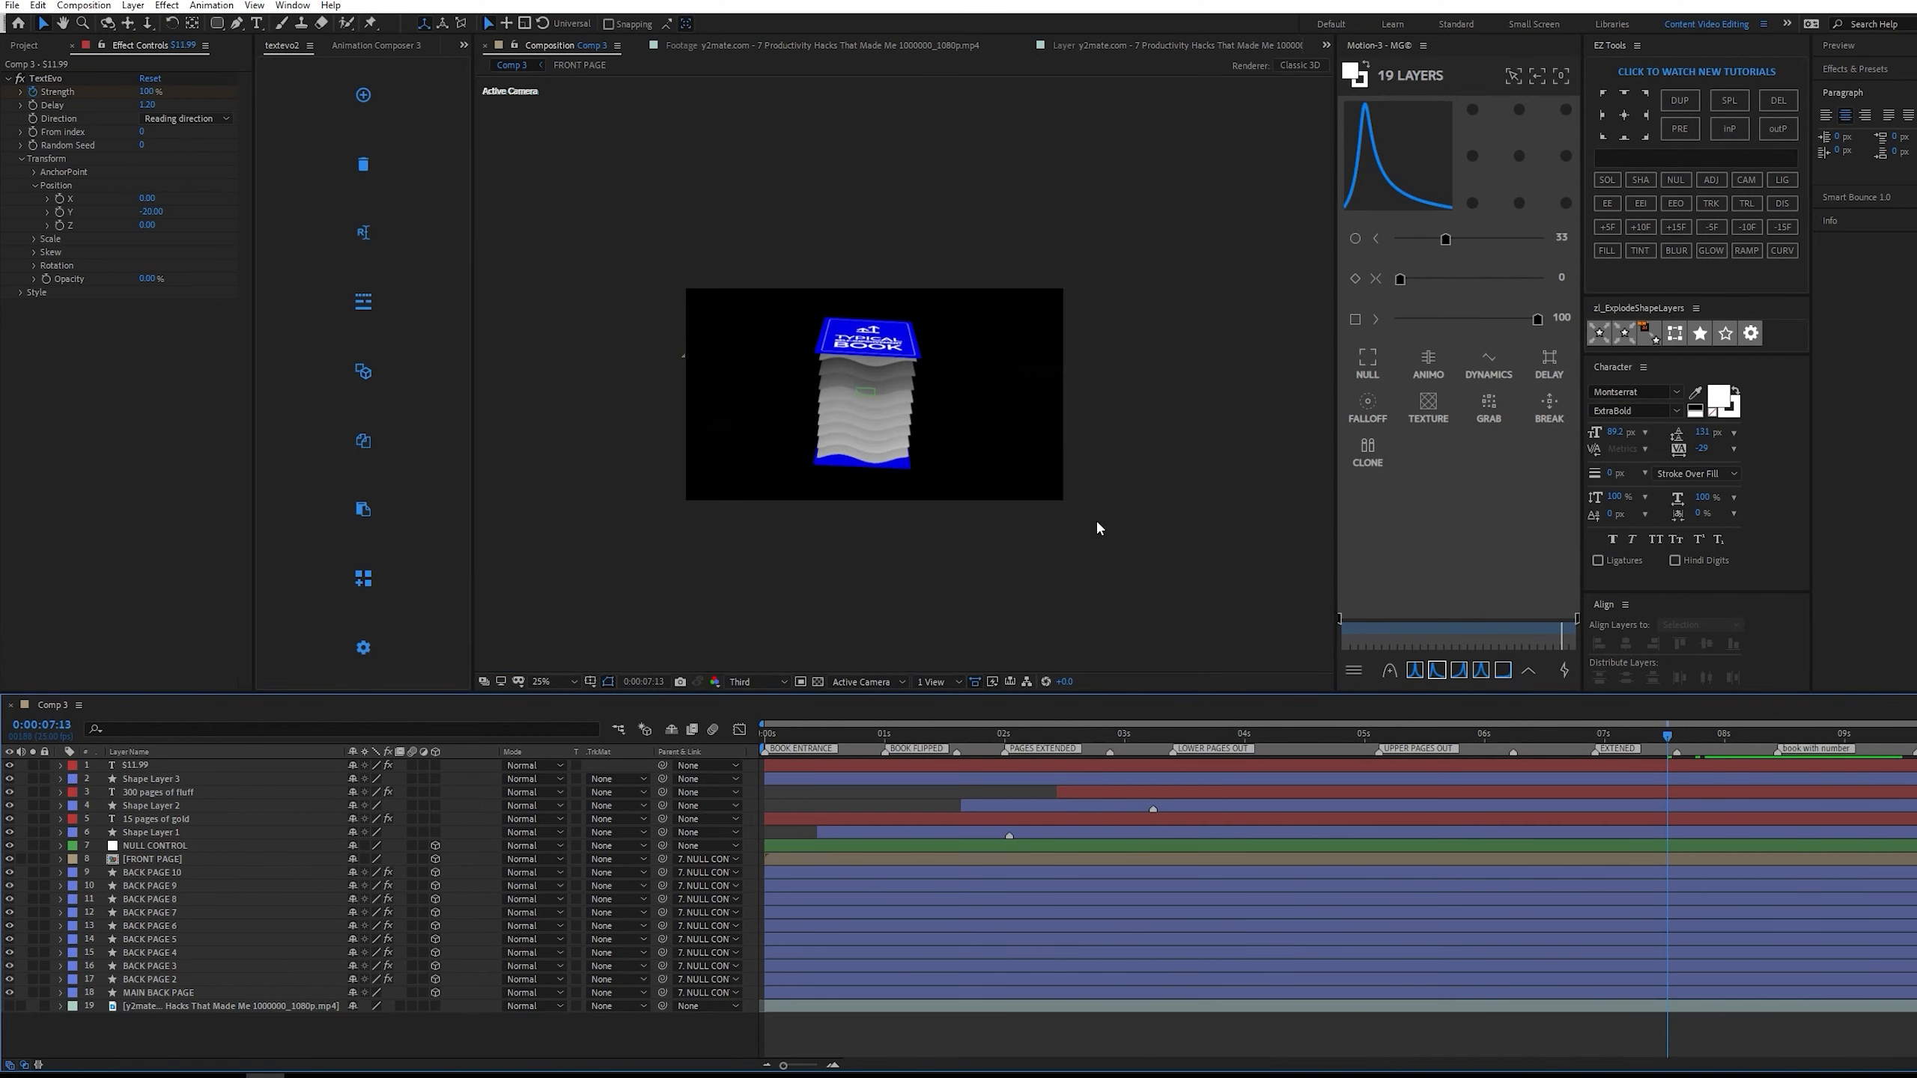
key(space)
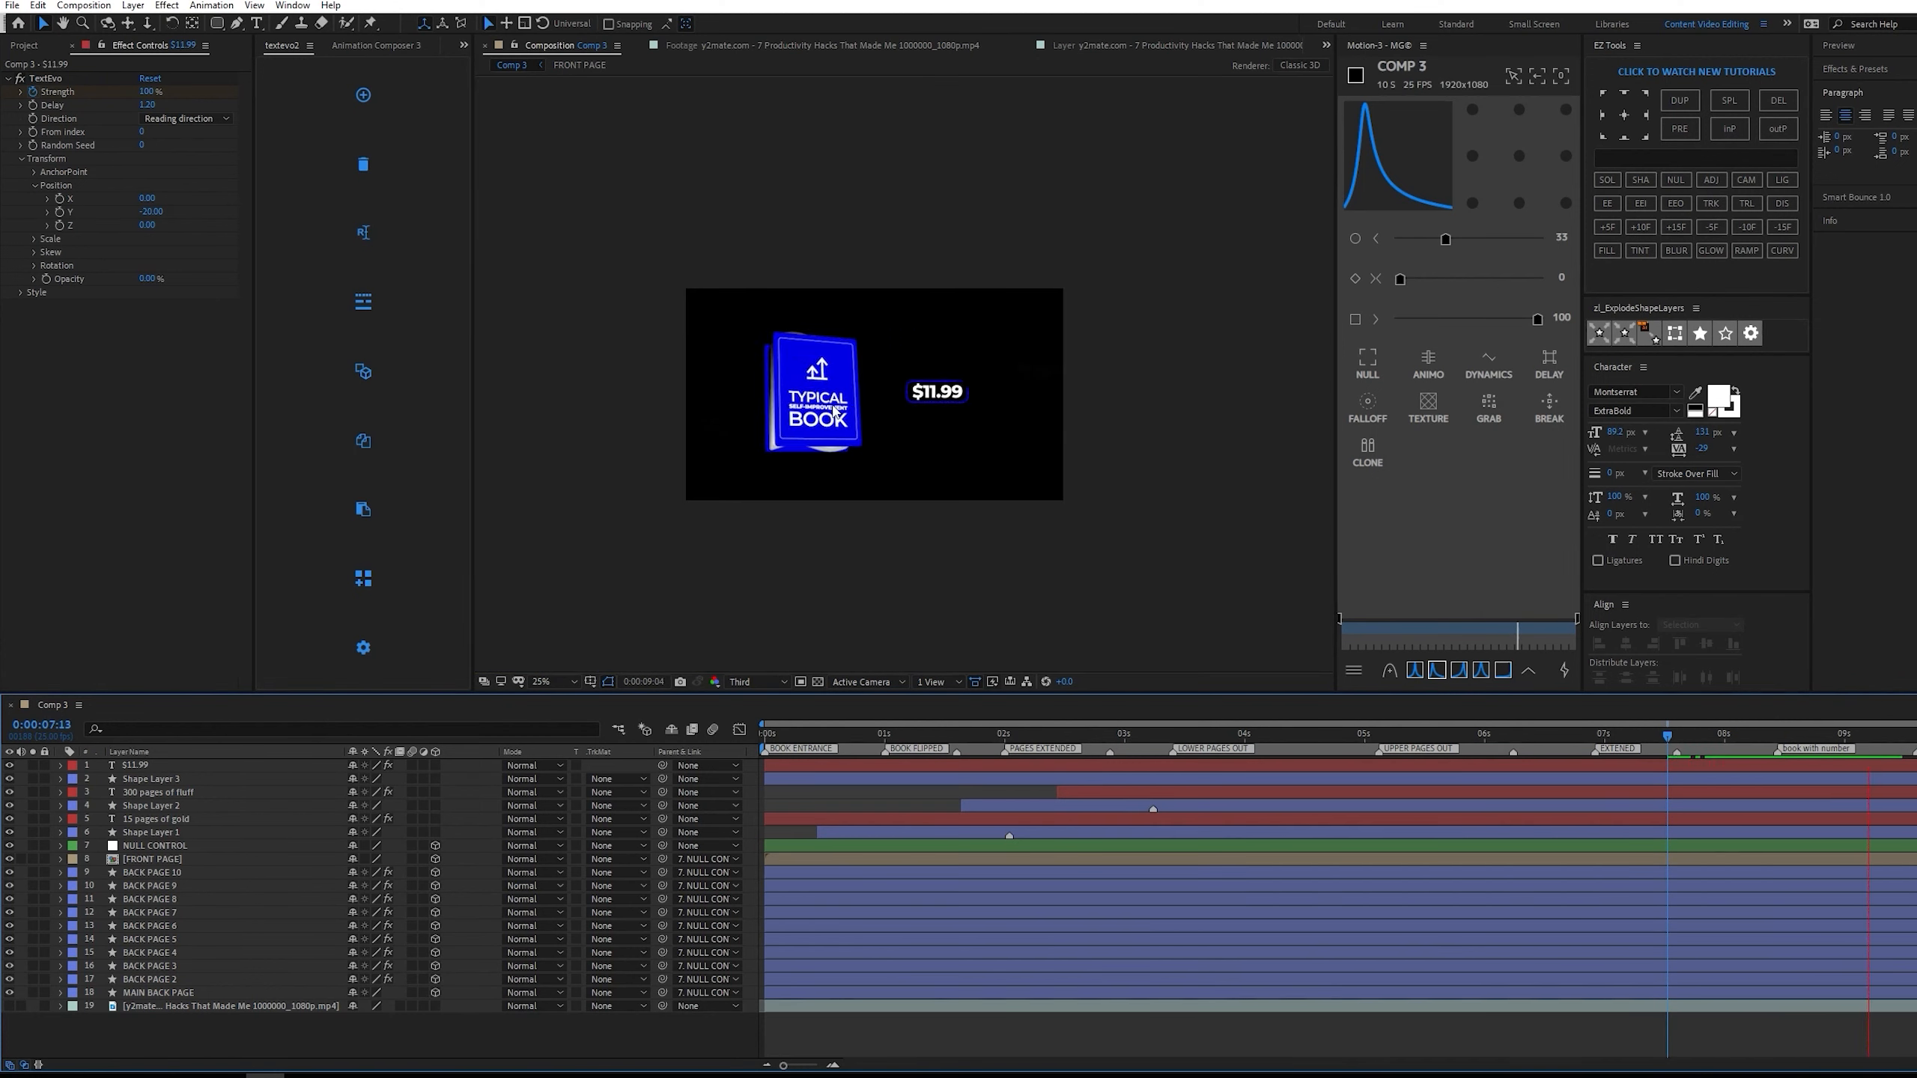
scroll(868, 424, up, 1)
key(space)
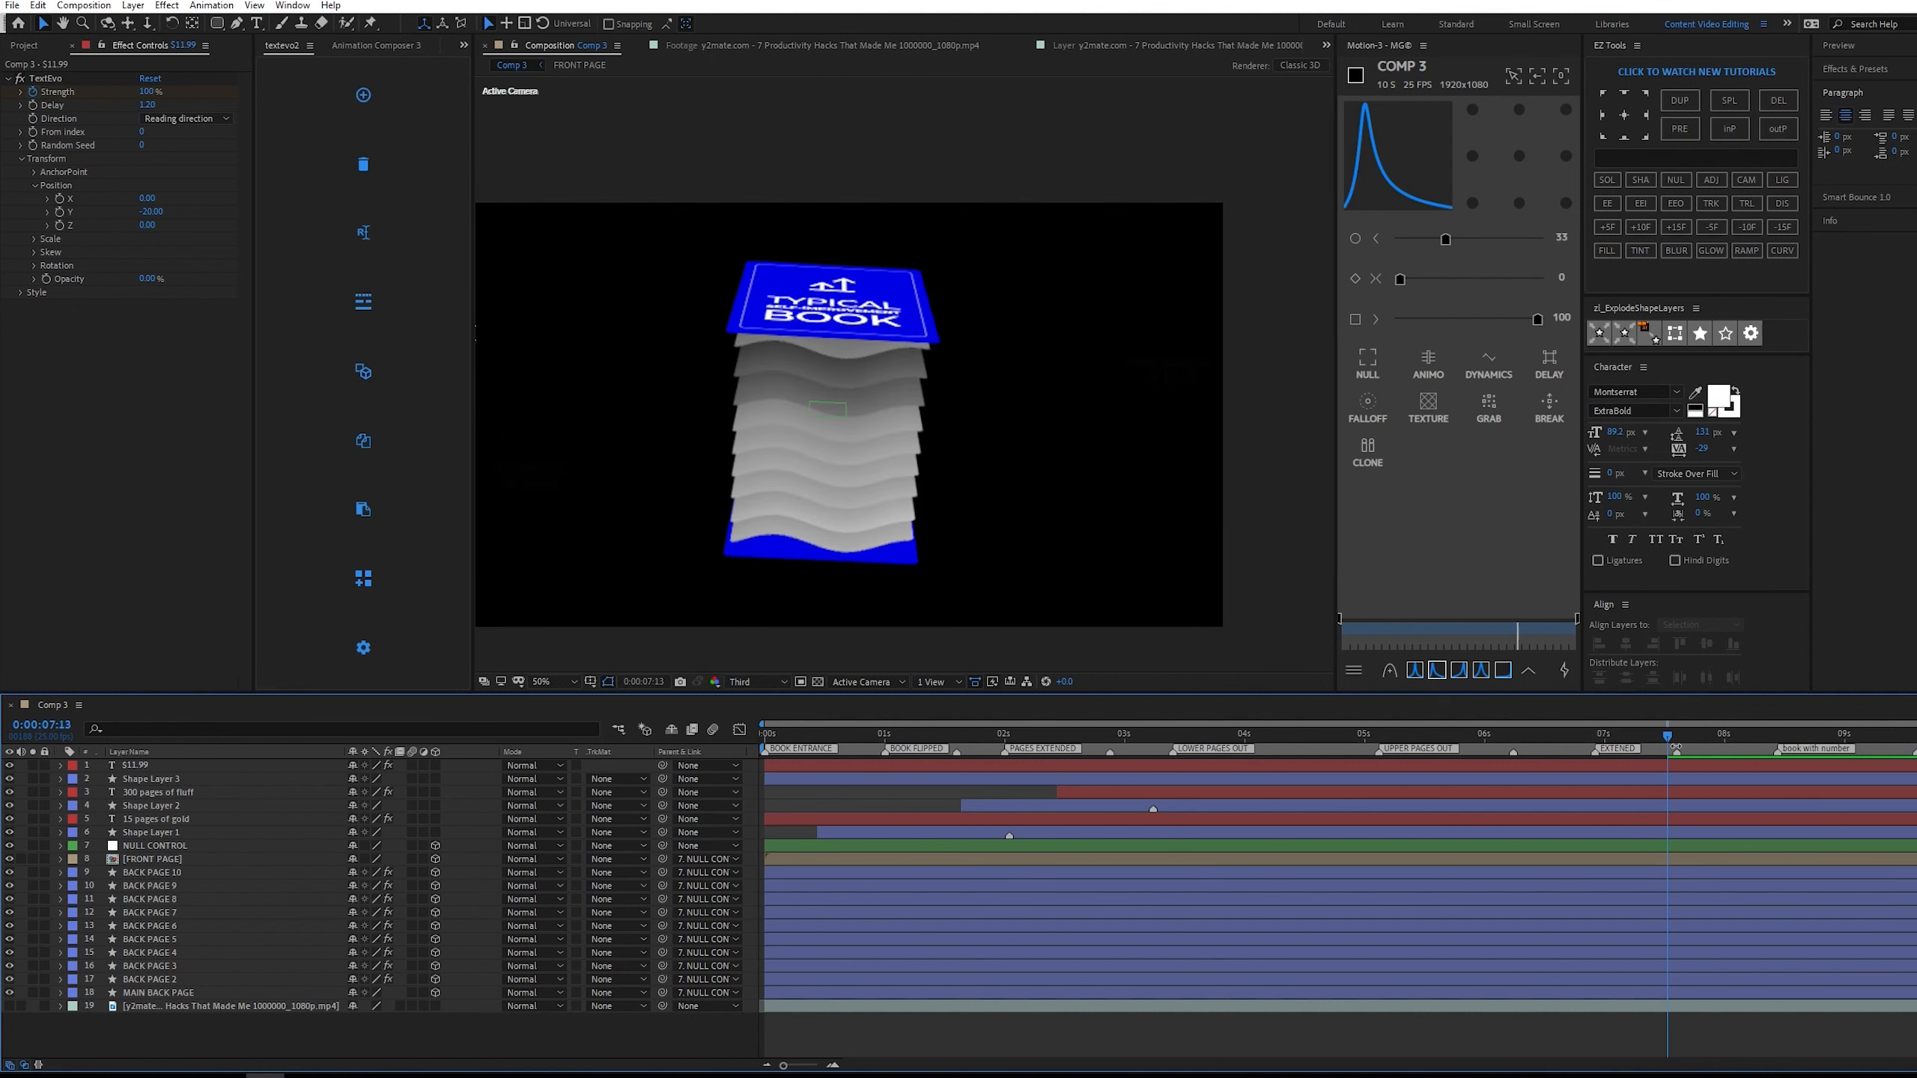
key(space)
drag(1644, 741, 1565, 740)
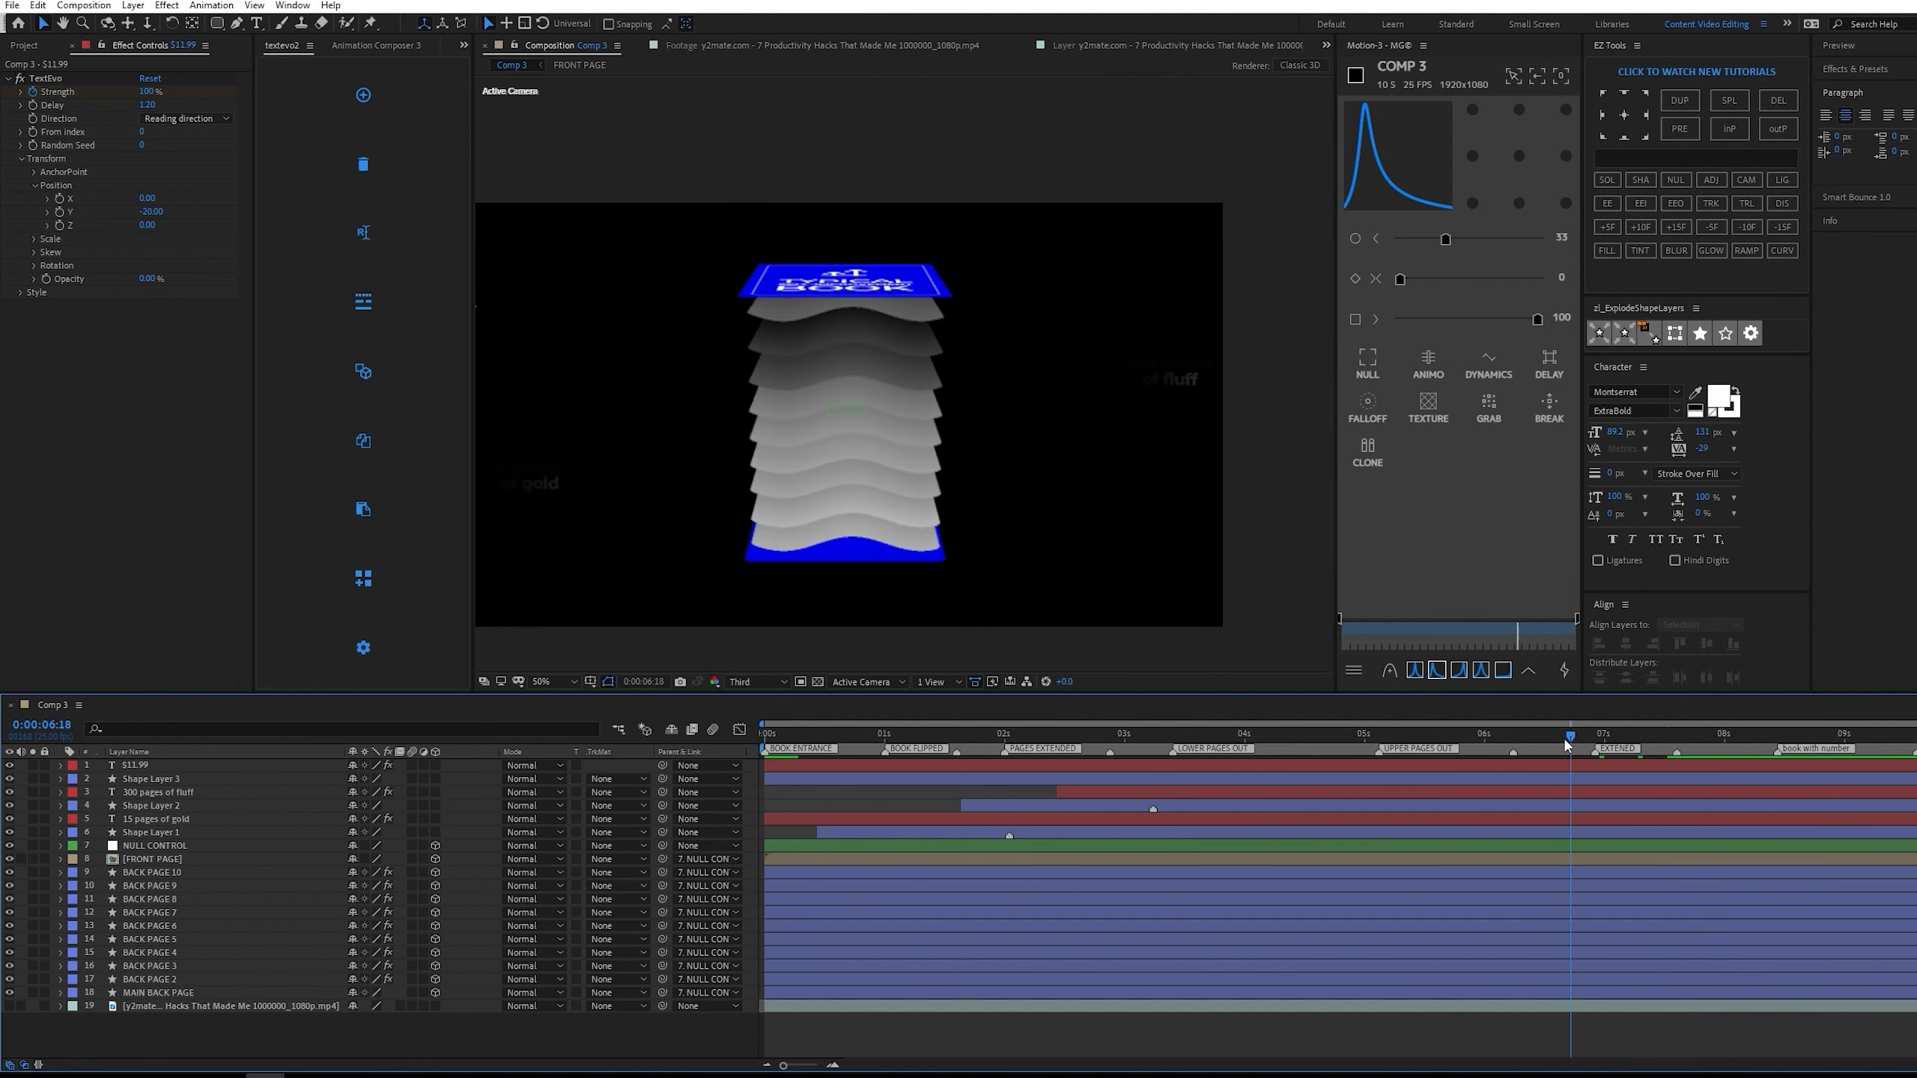
key(space)
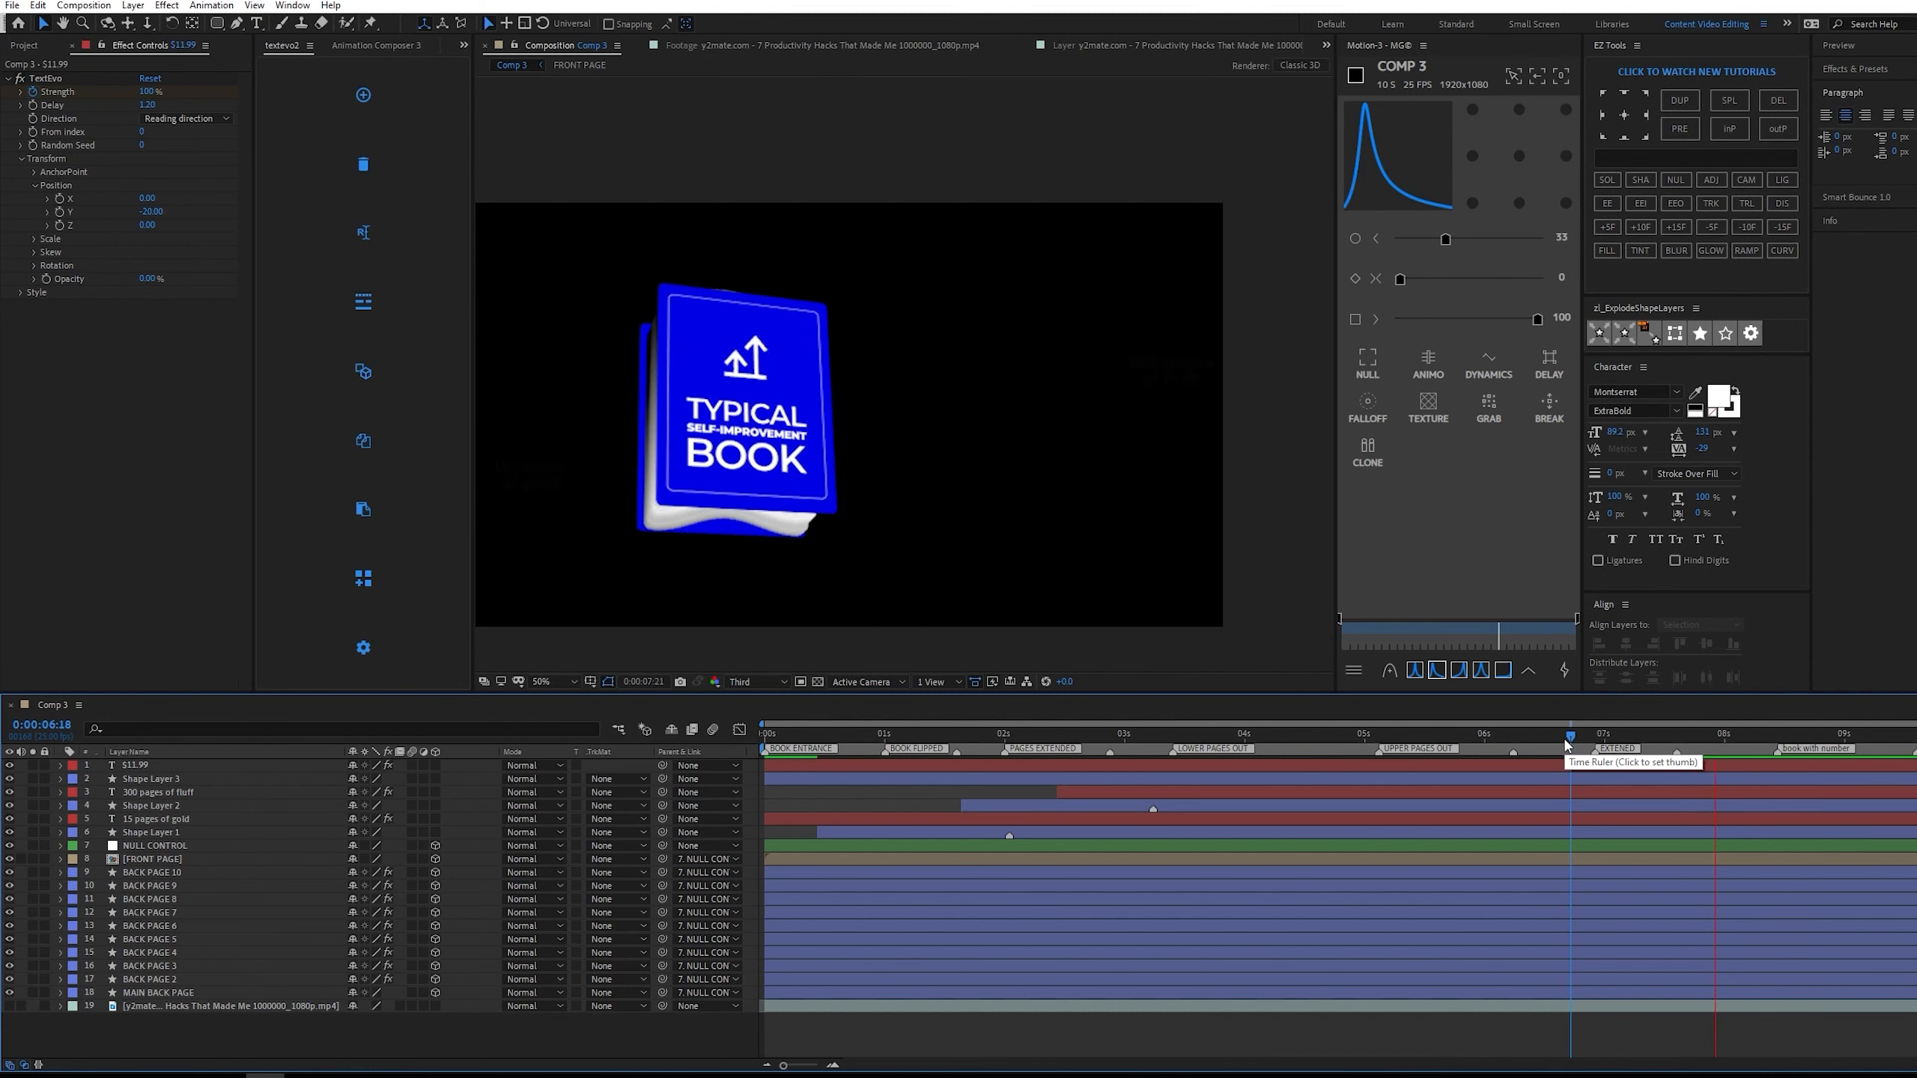
click(1577, 737)
key(space)
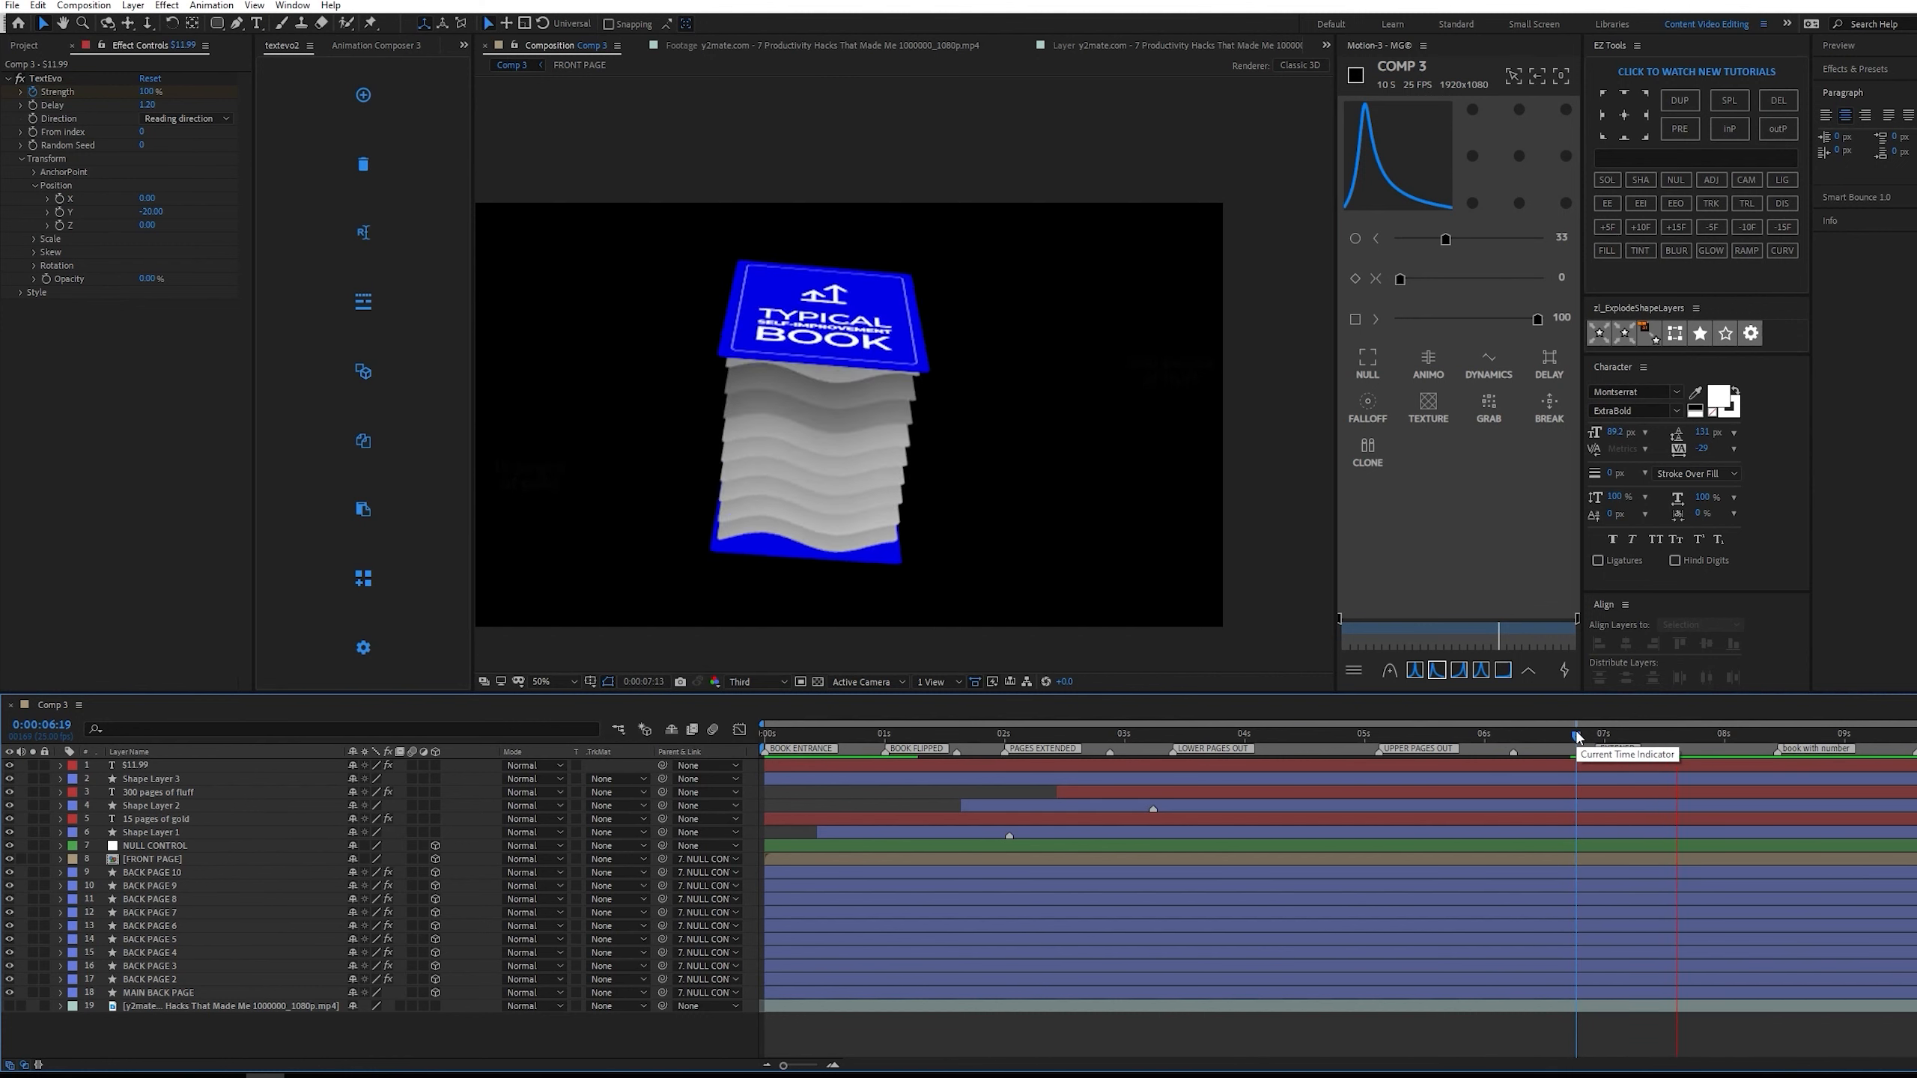
key(space)
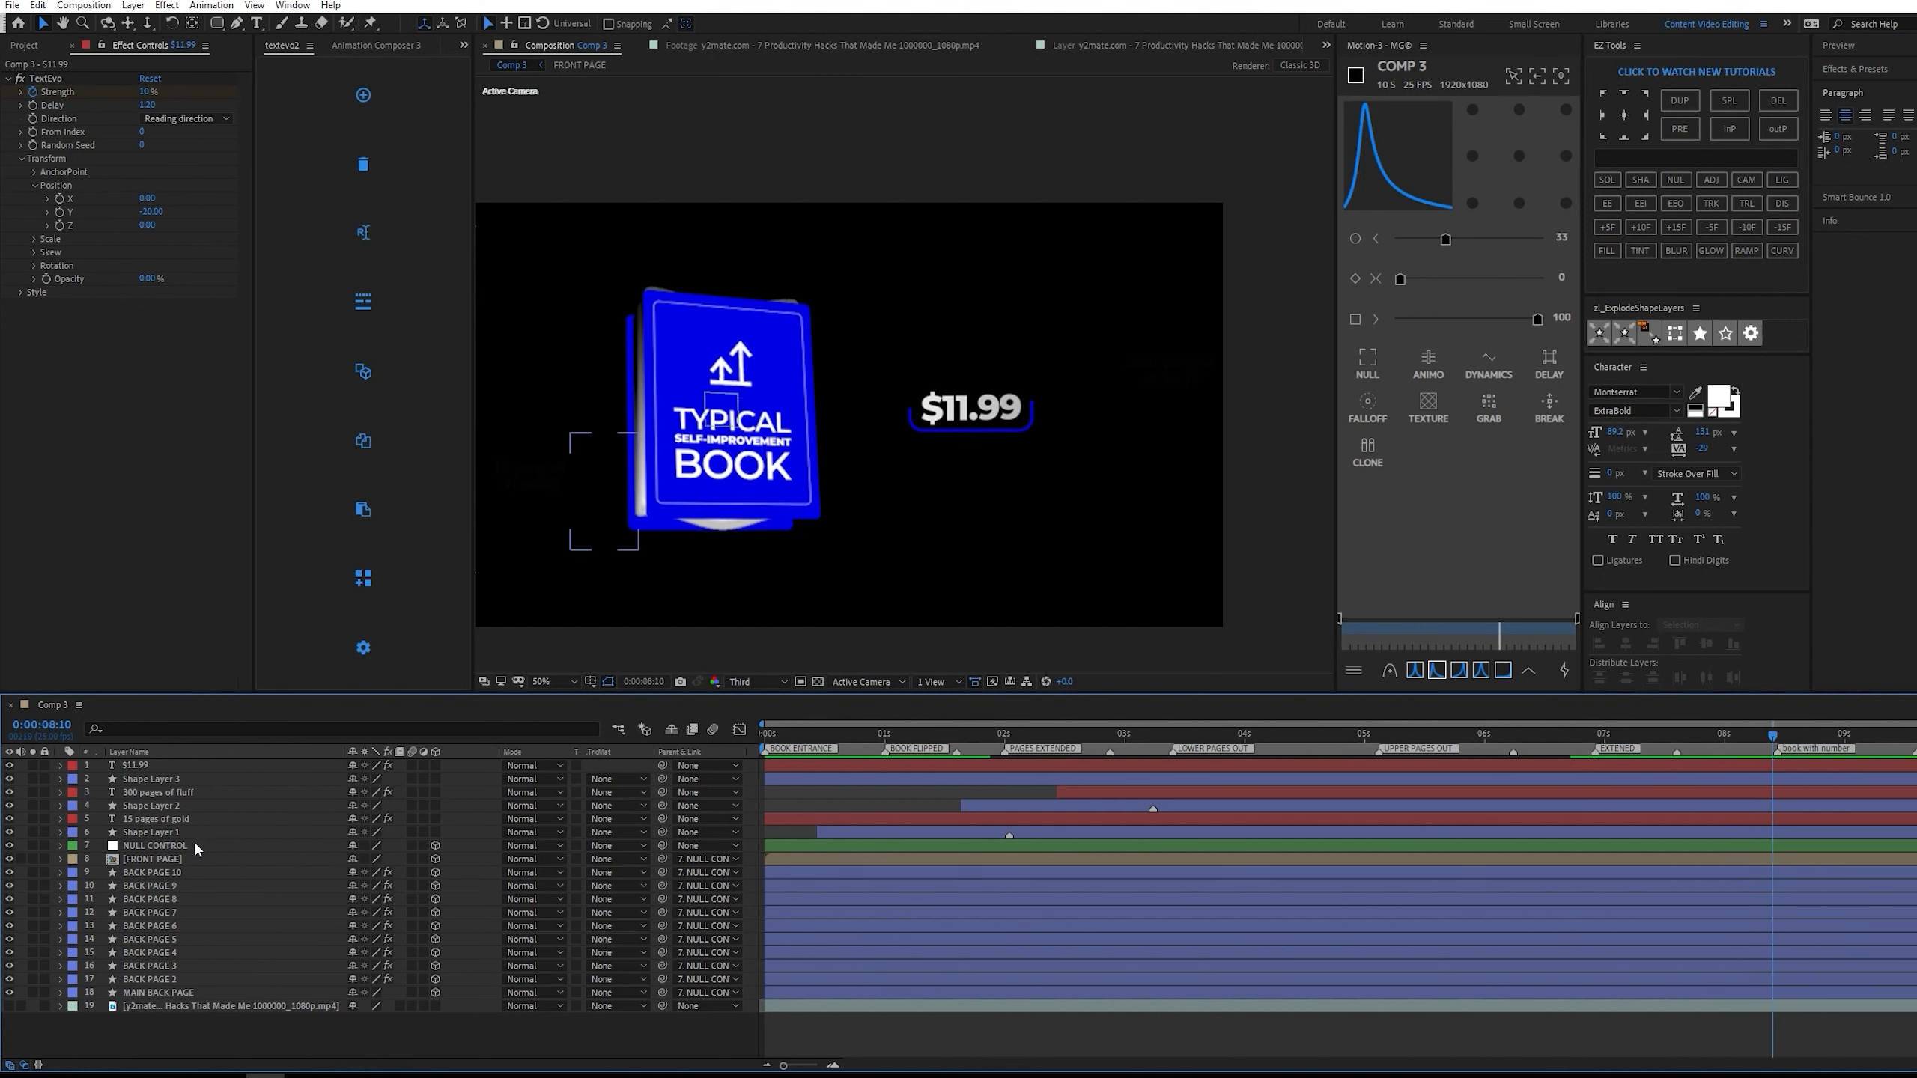
Set the easing of NULL CONTROL's book-closing Position and X, Y and Z Rotation keyframes to 80, and preview from 0:00:06:22.
click(193, 847)
key(u)
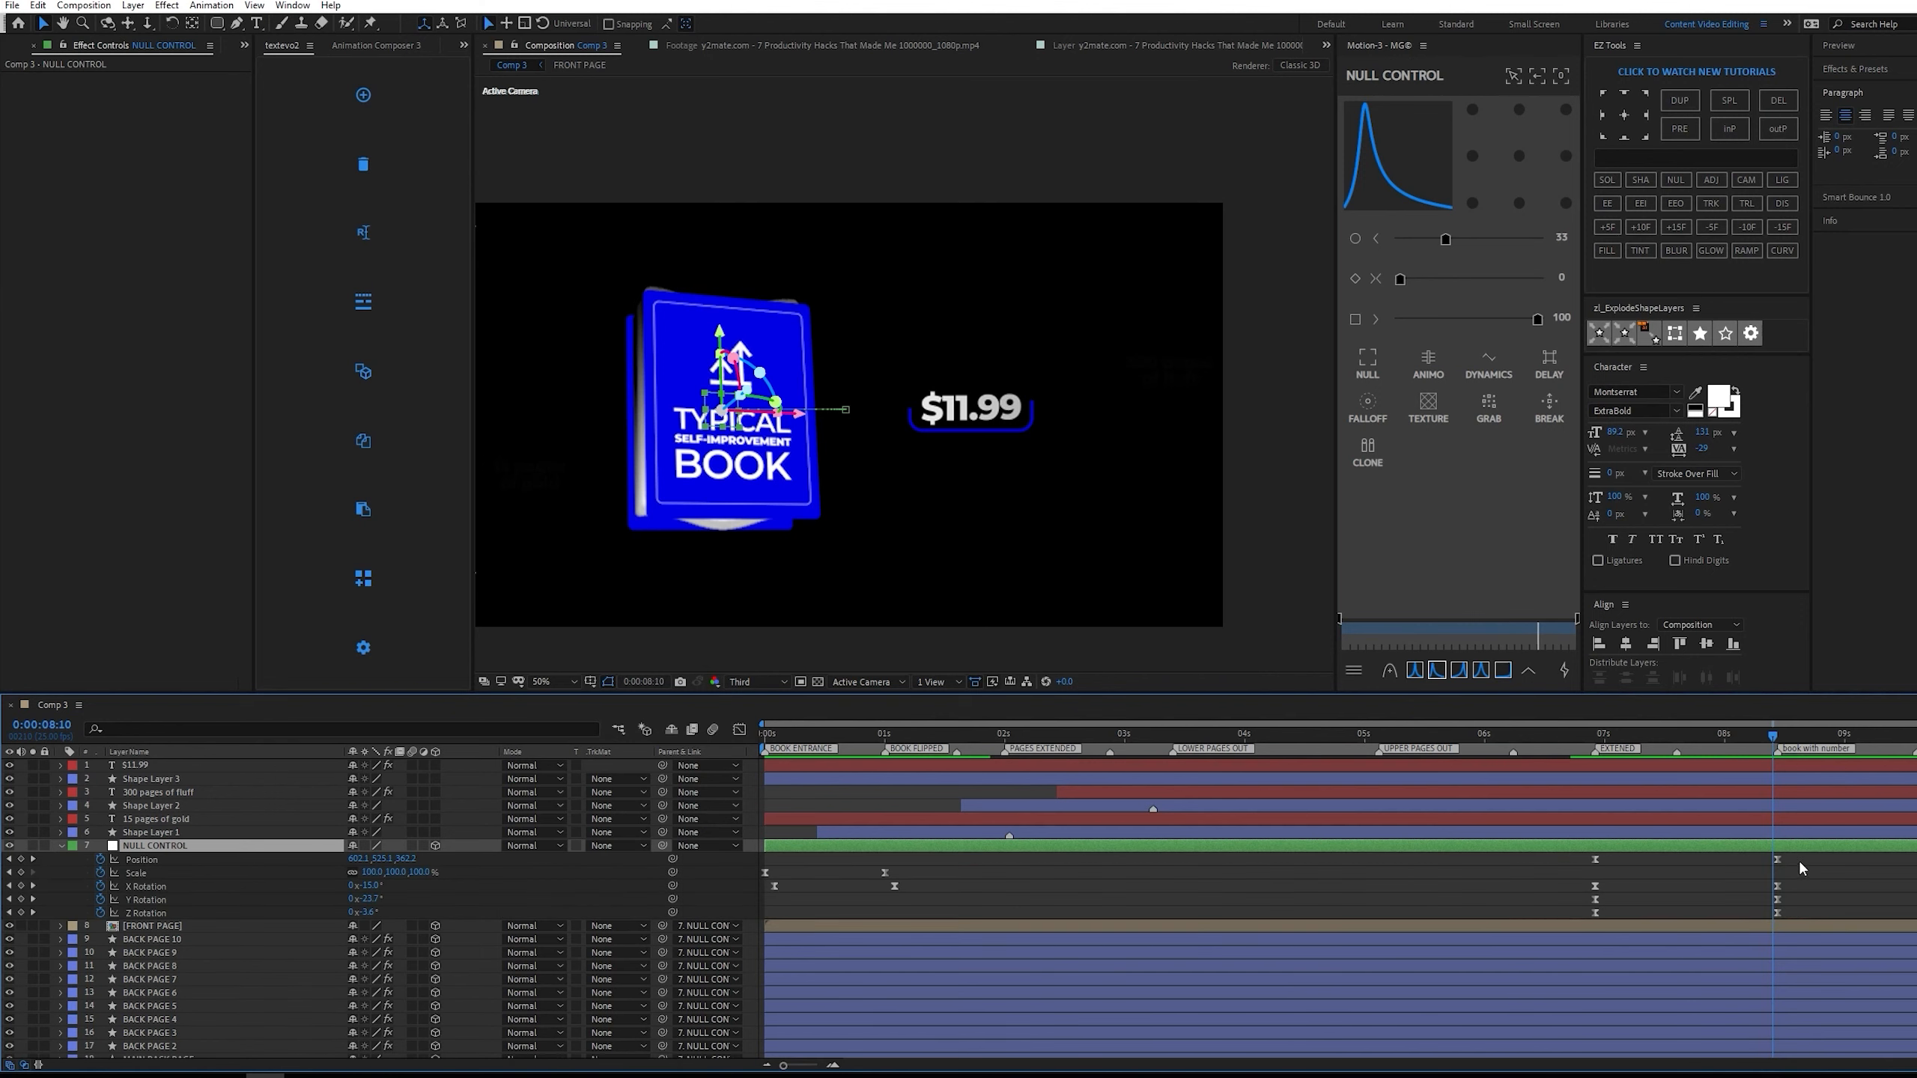
drag(1797, 859, 1584, 916)
key(shift+F3)
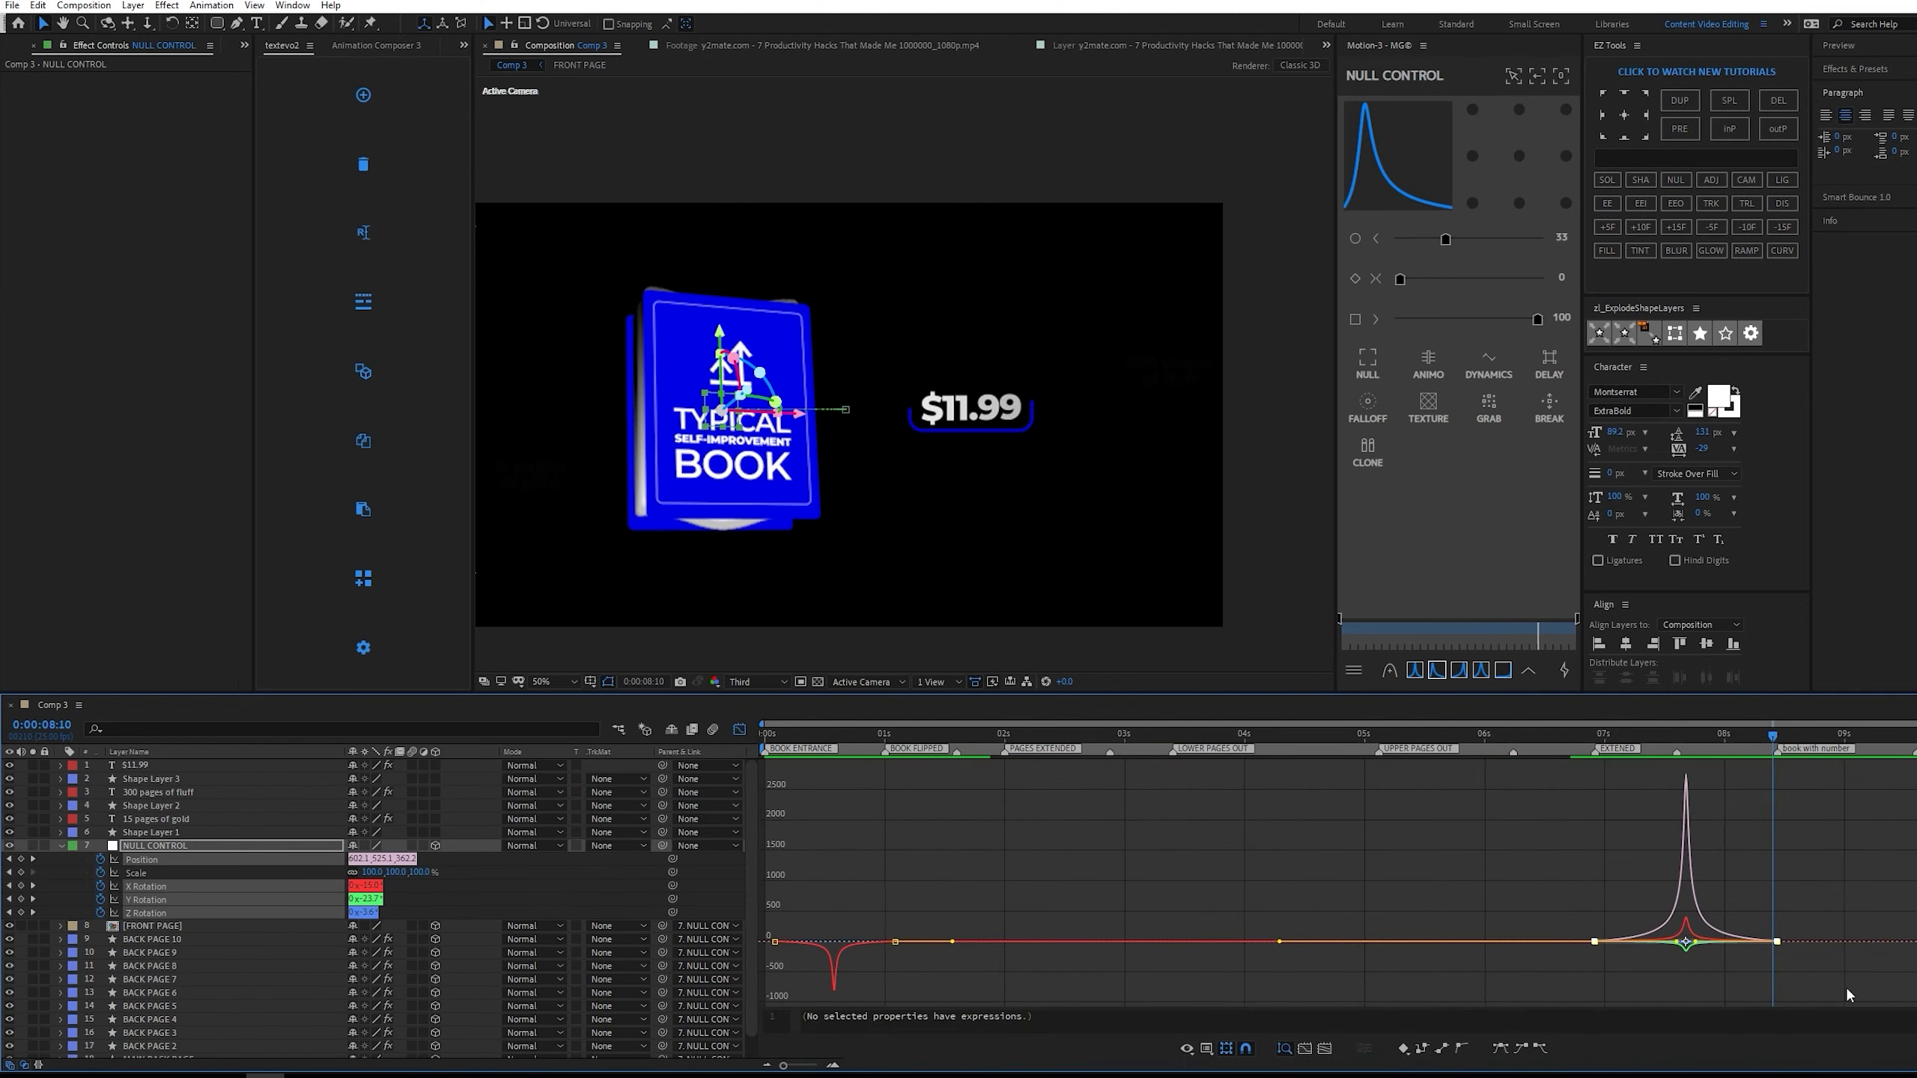
alt+scroll(1845, 986, up, 3)
drag(1800, 923, 1253, 1013)
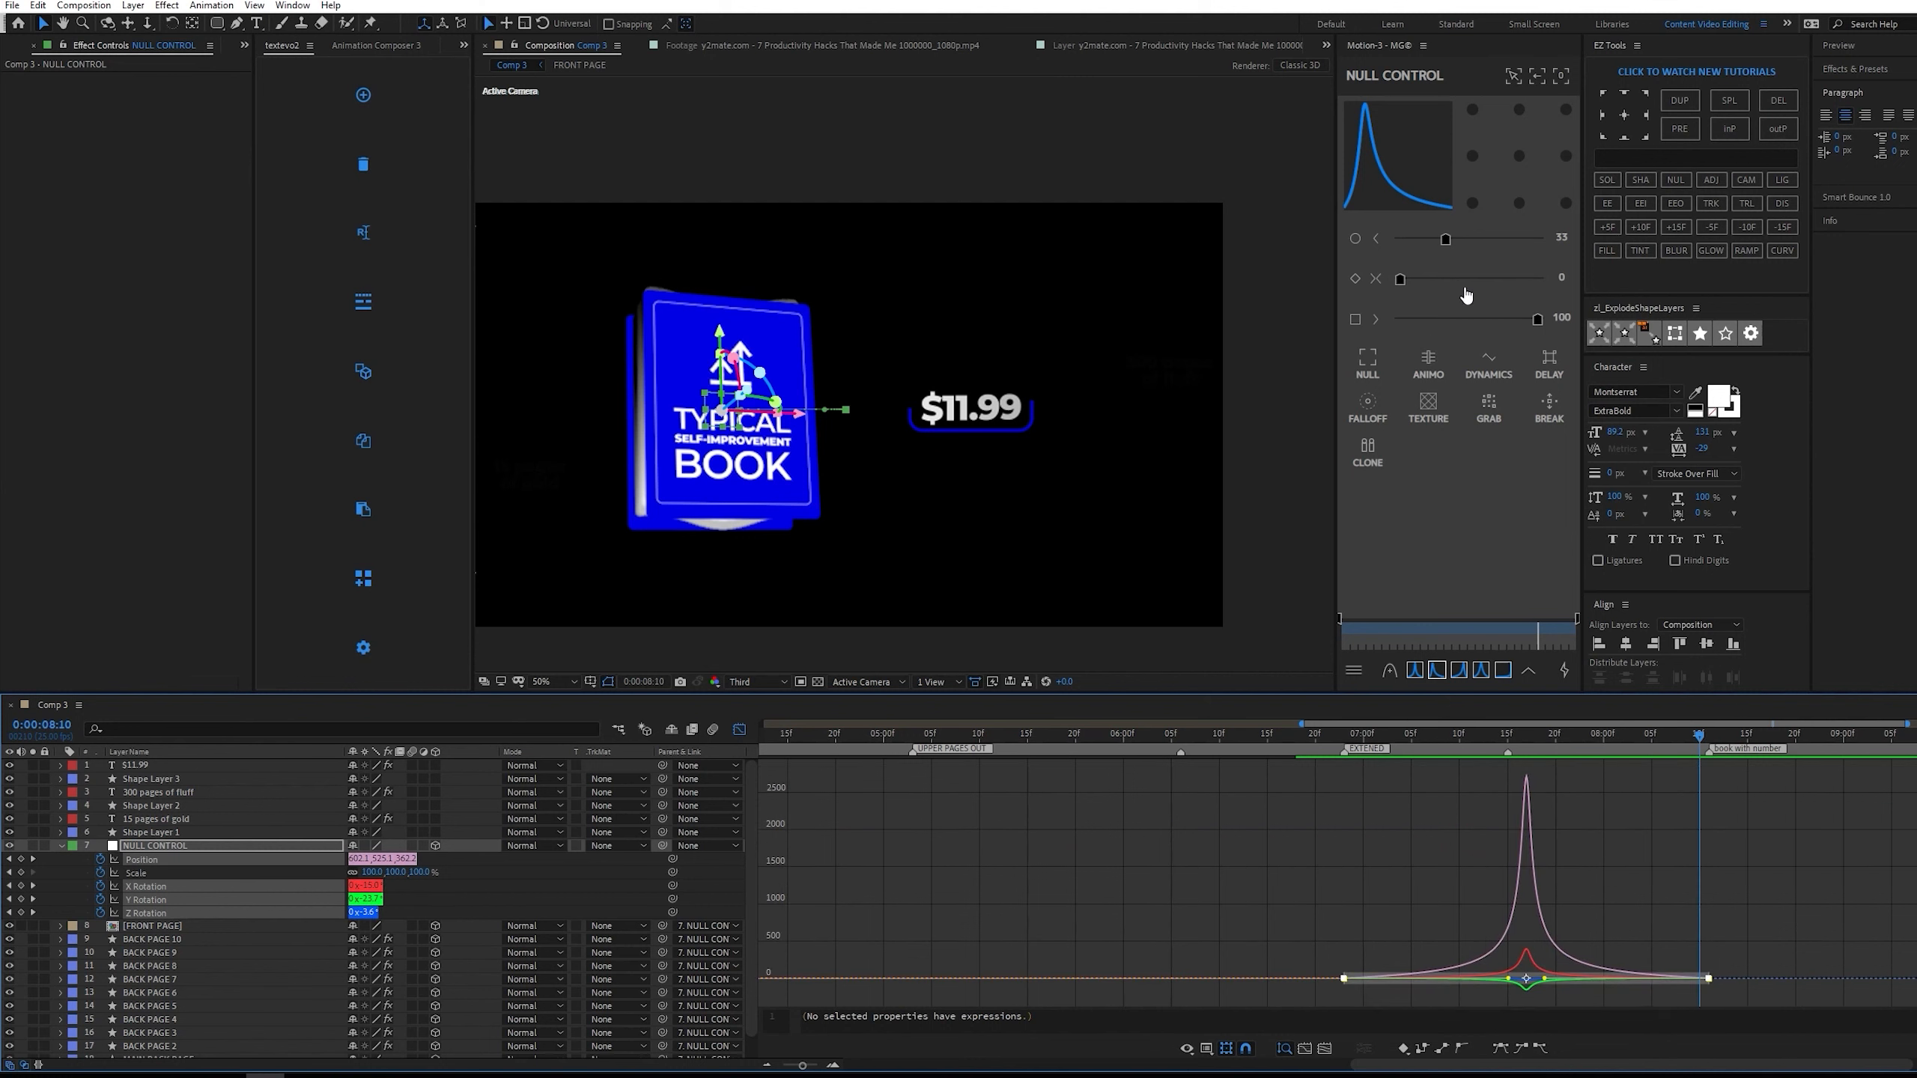
drag(1404, 280, 1513, 280)
drag(1647, 724, 1426, 725)
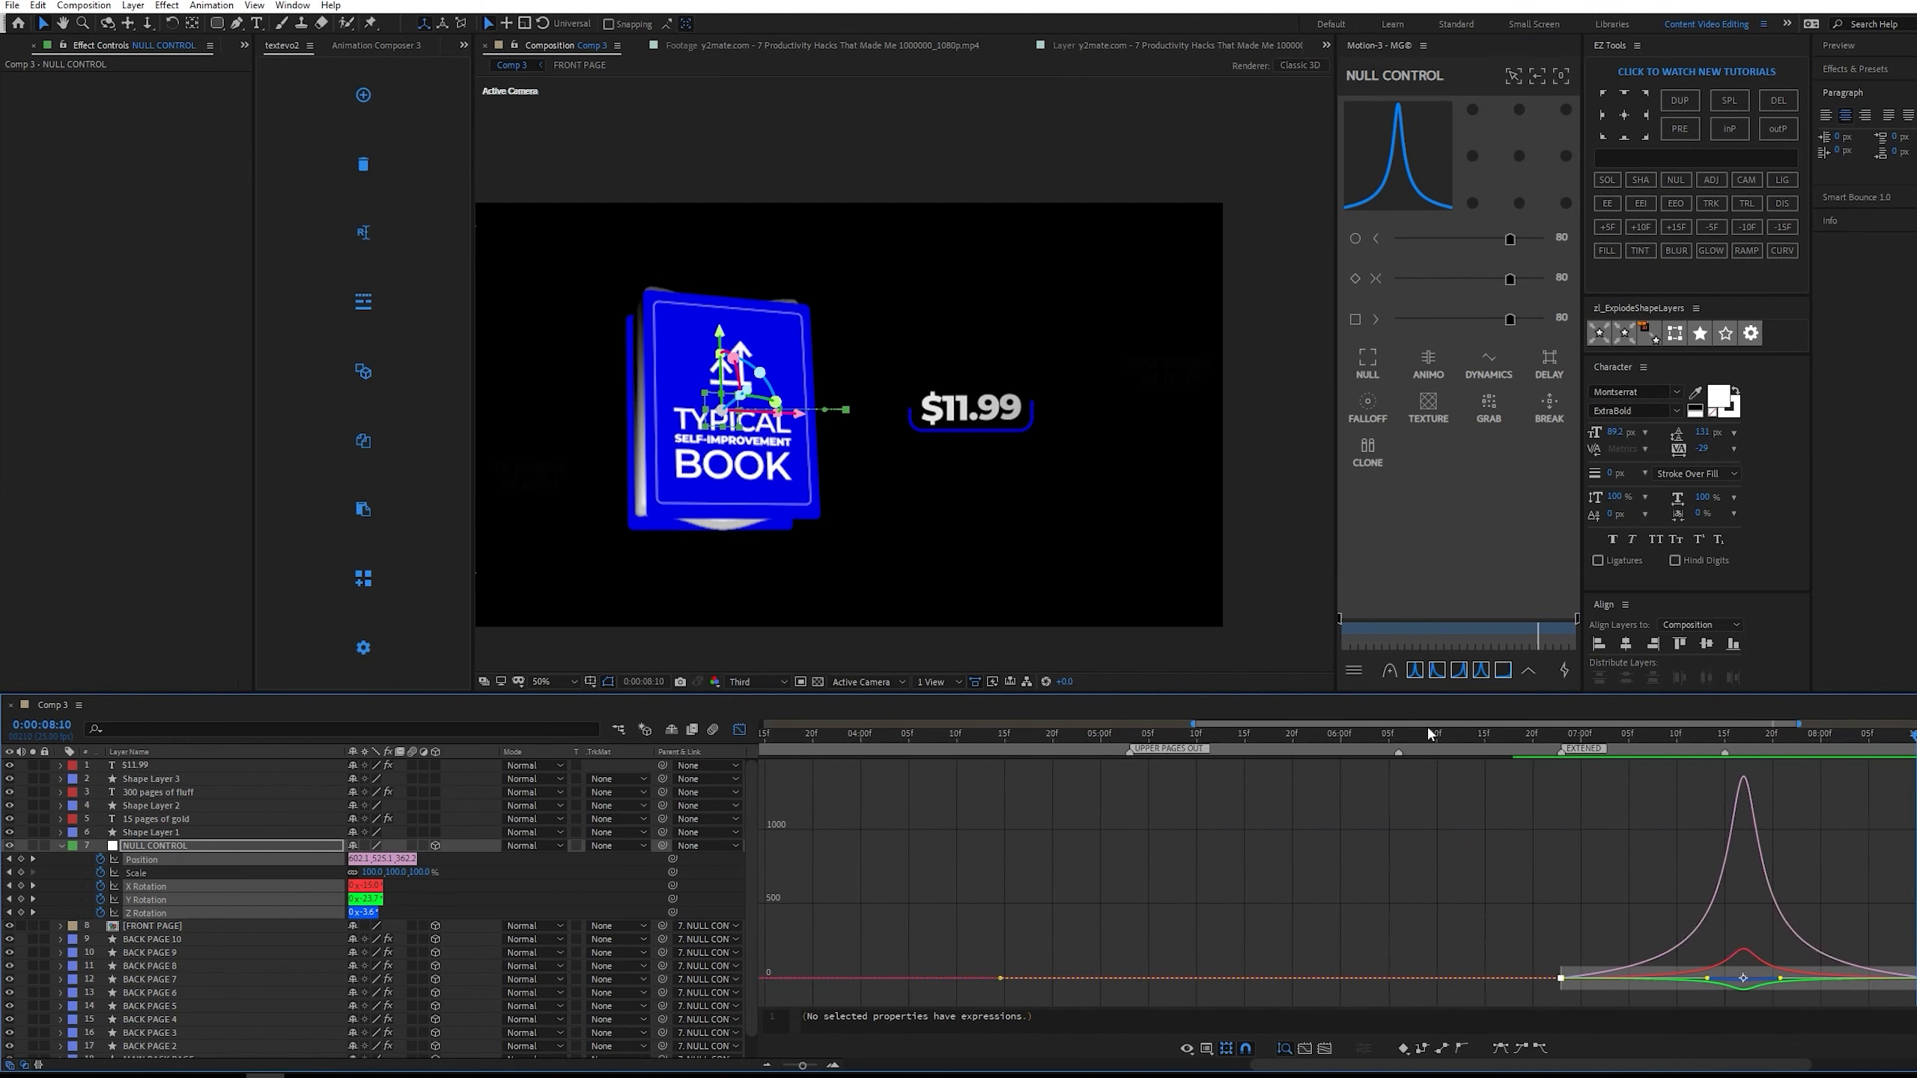
click(1833, 737)
drag(1834, 740, 1785, 740)
key(space)
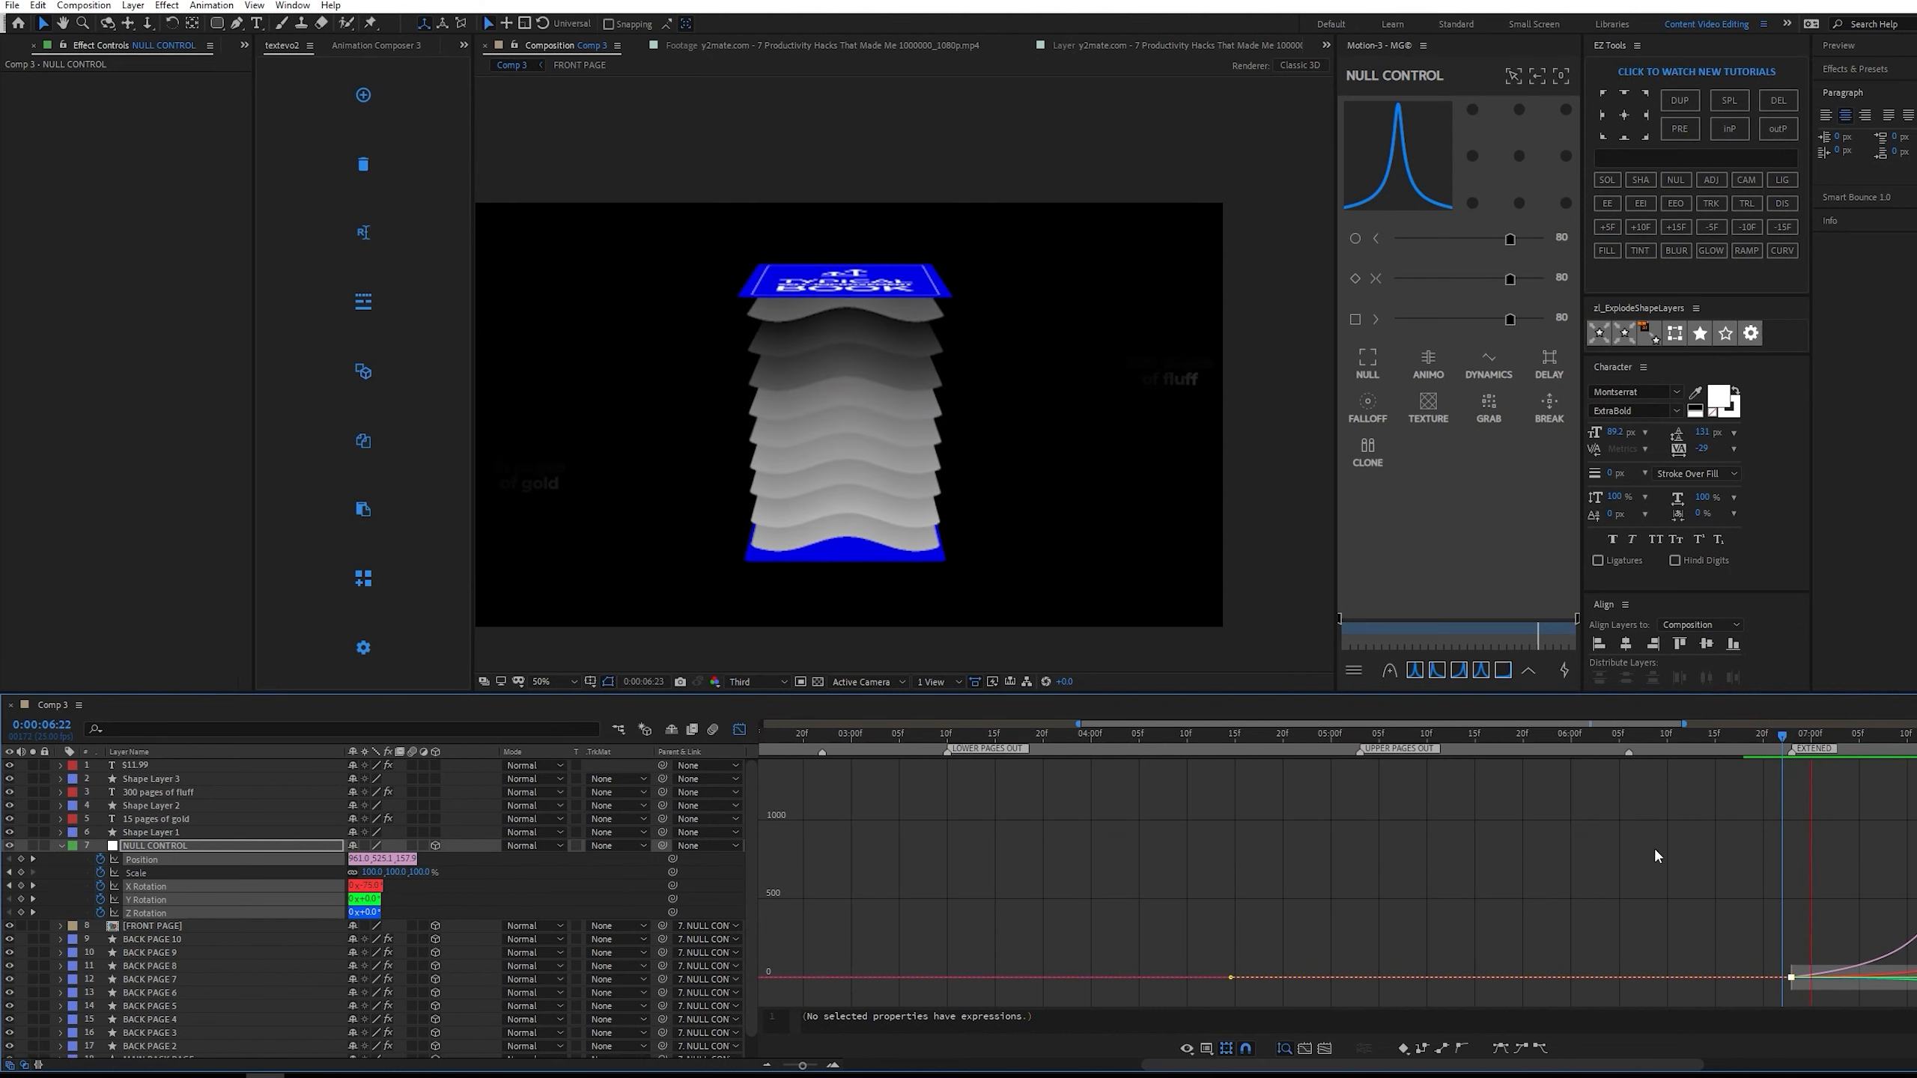
key(minus)
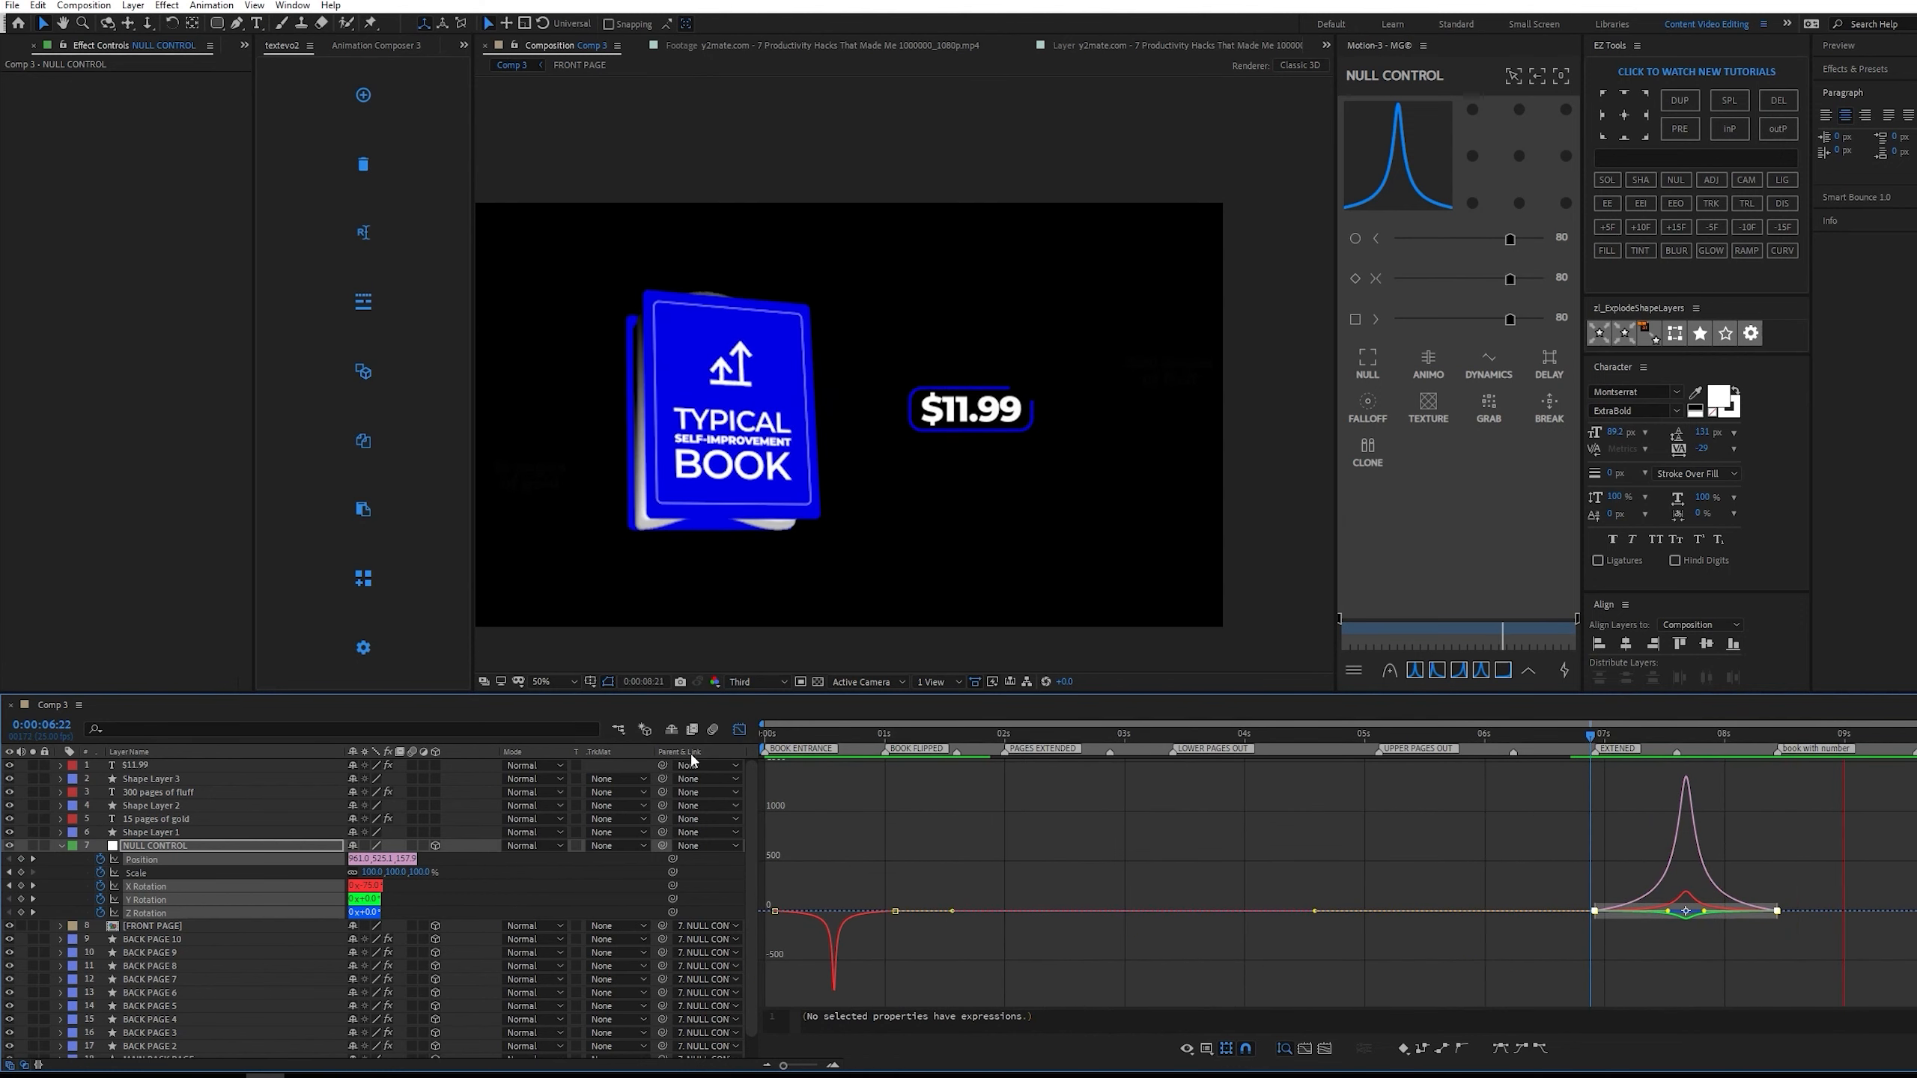
Close the speed graph, collapse the properties of all layers, and play through the whole animation.
key(shift+F3)
scroll(1054, 823, down, 1)
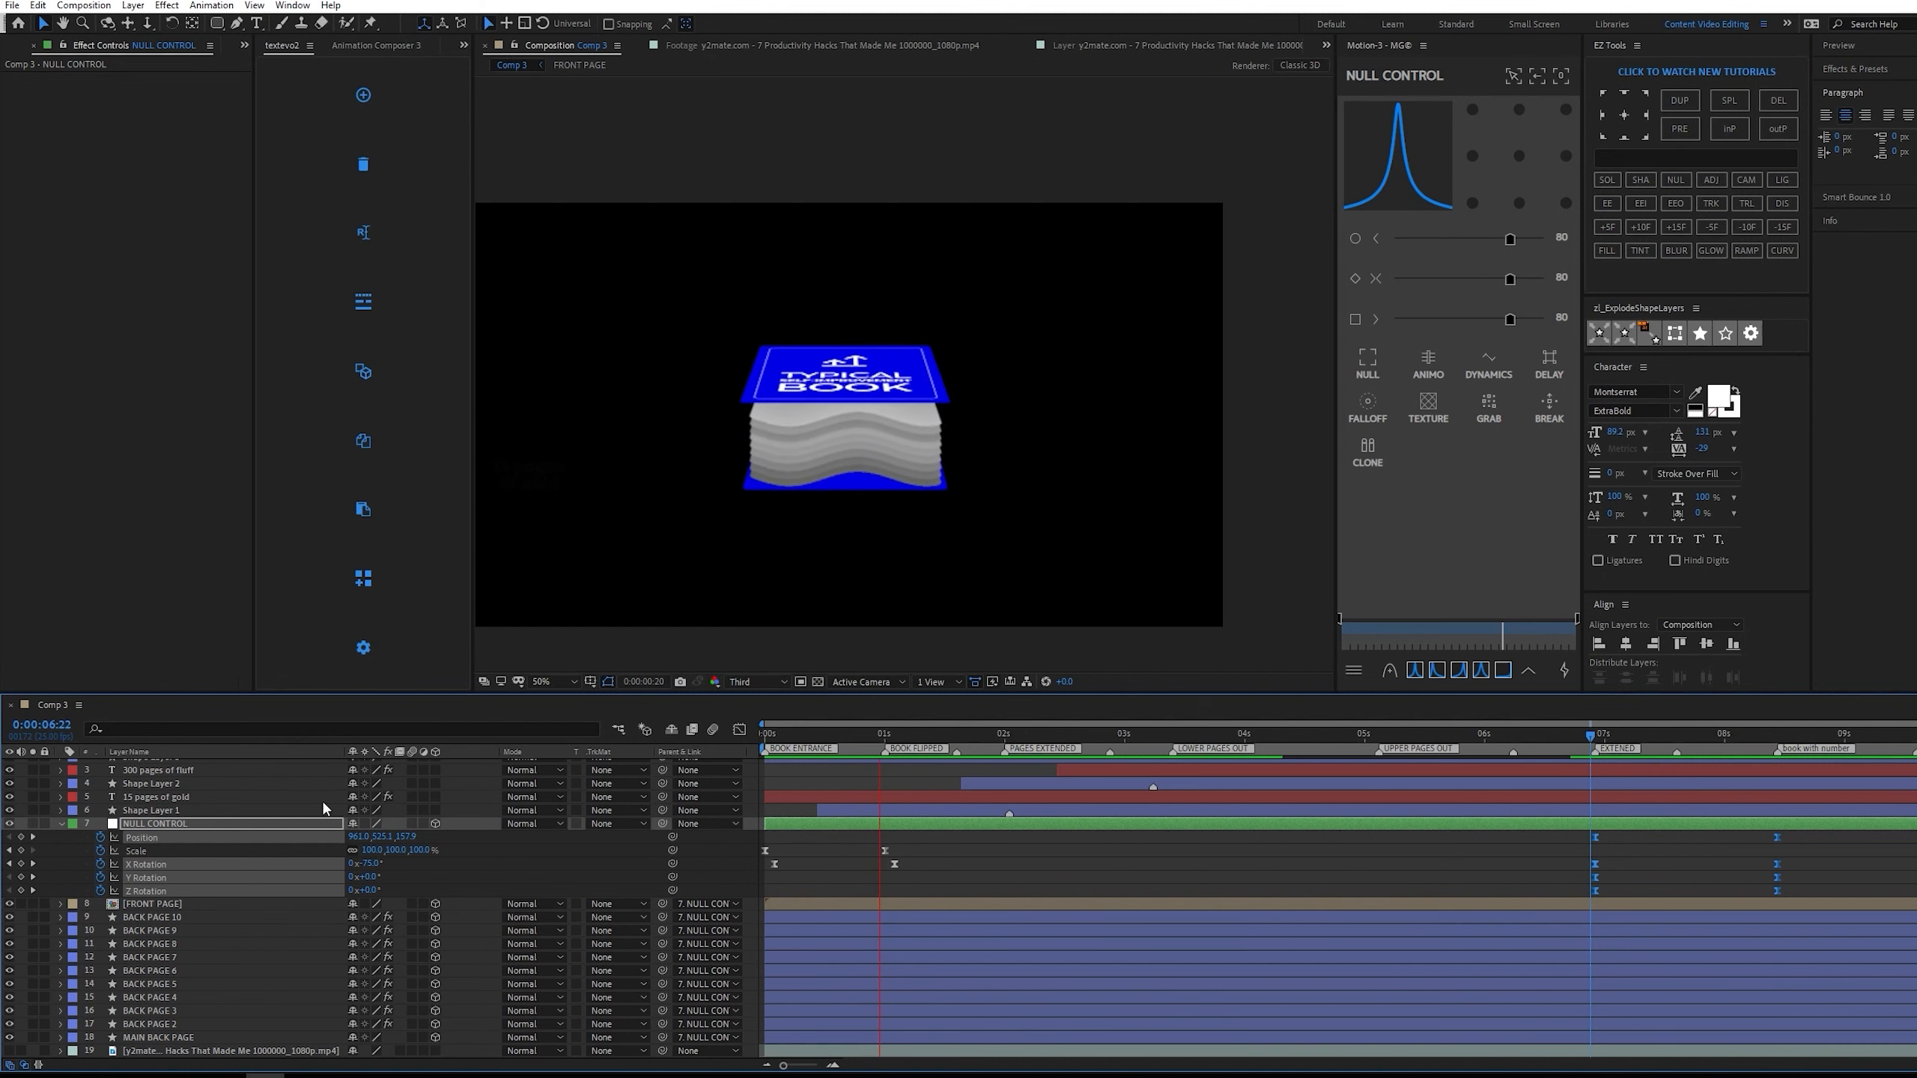
key(ctrl+a)
click(61, 824)
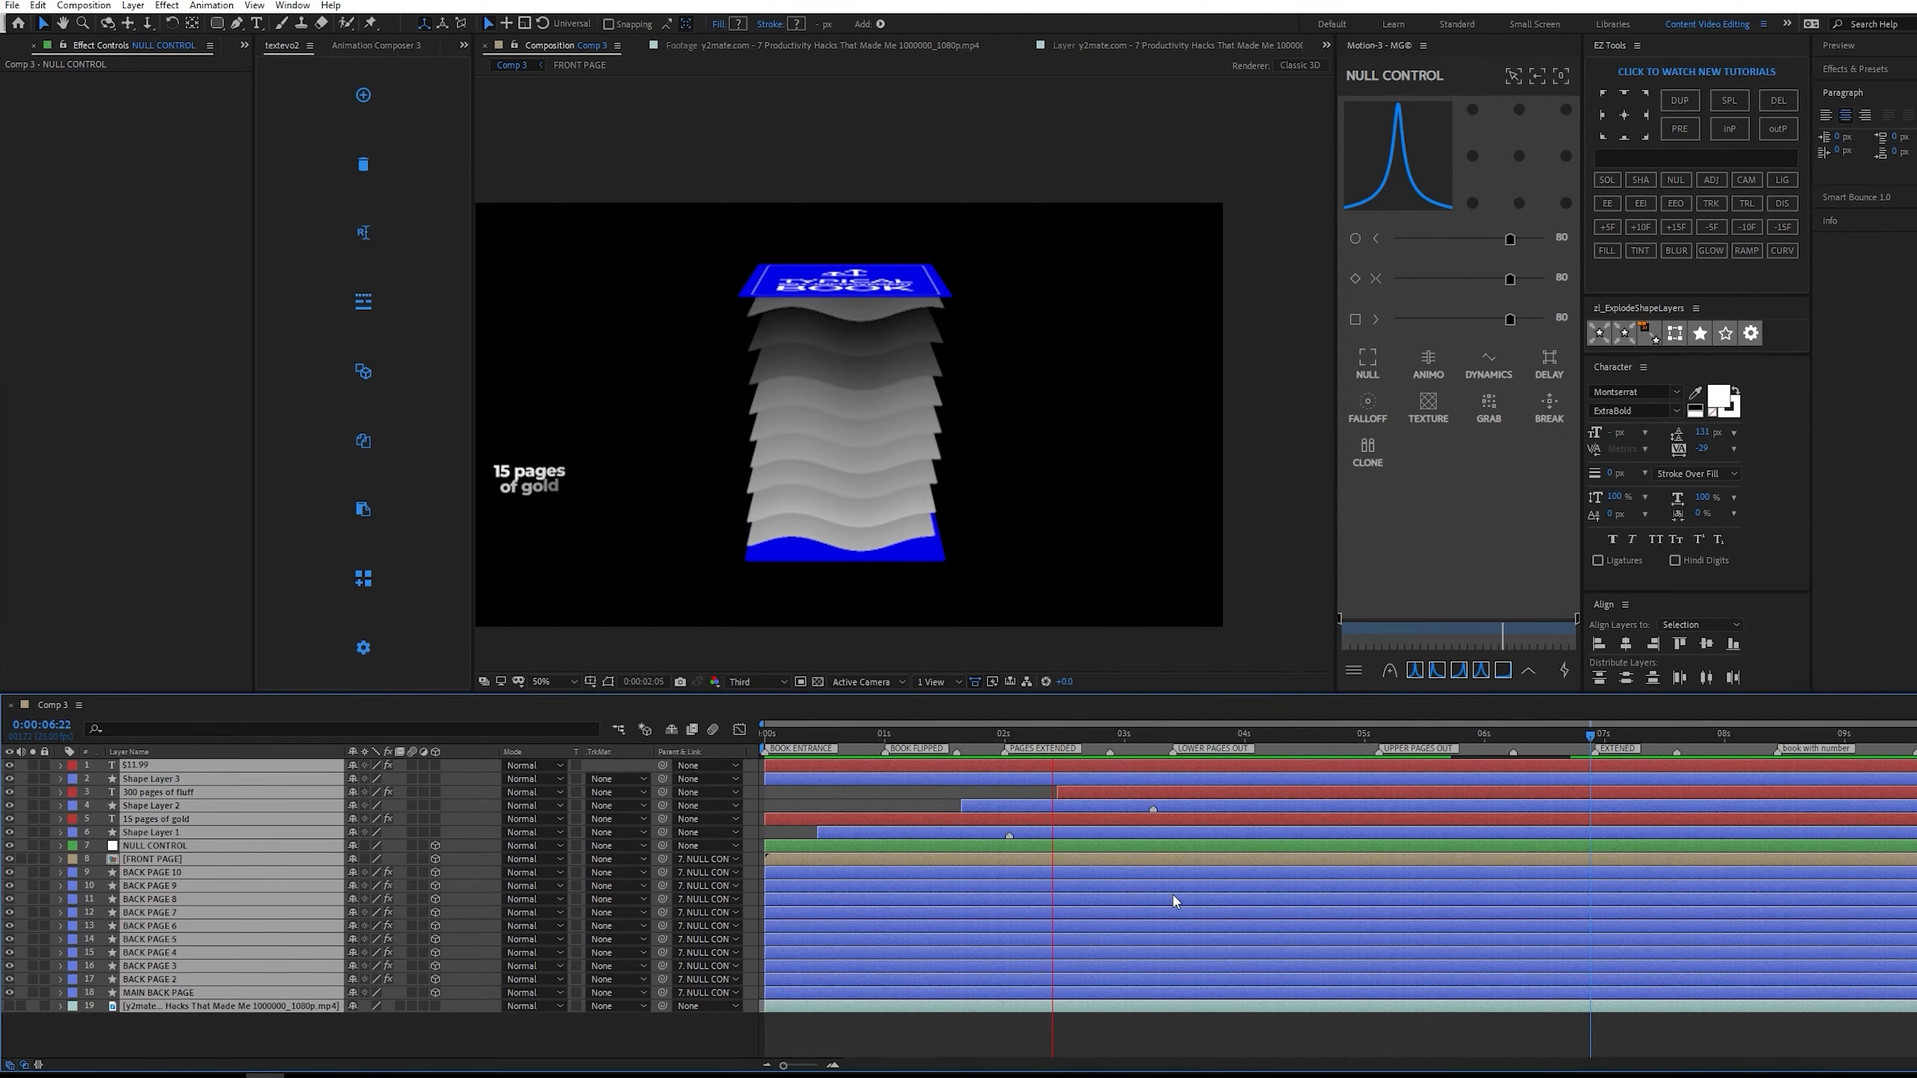
click(1352, 1056)
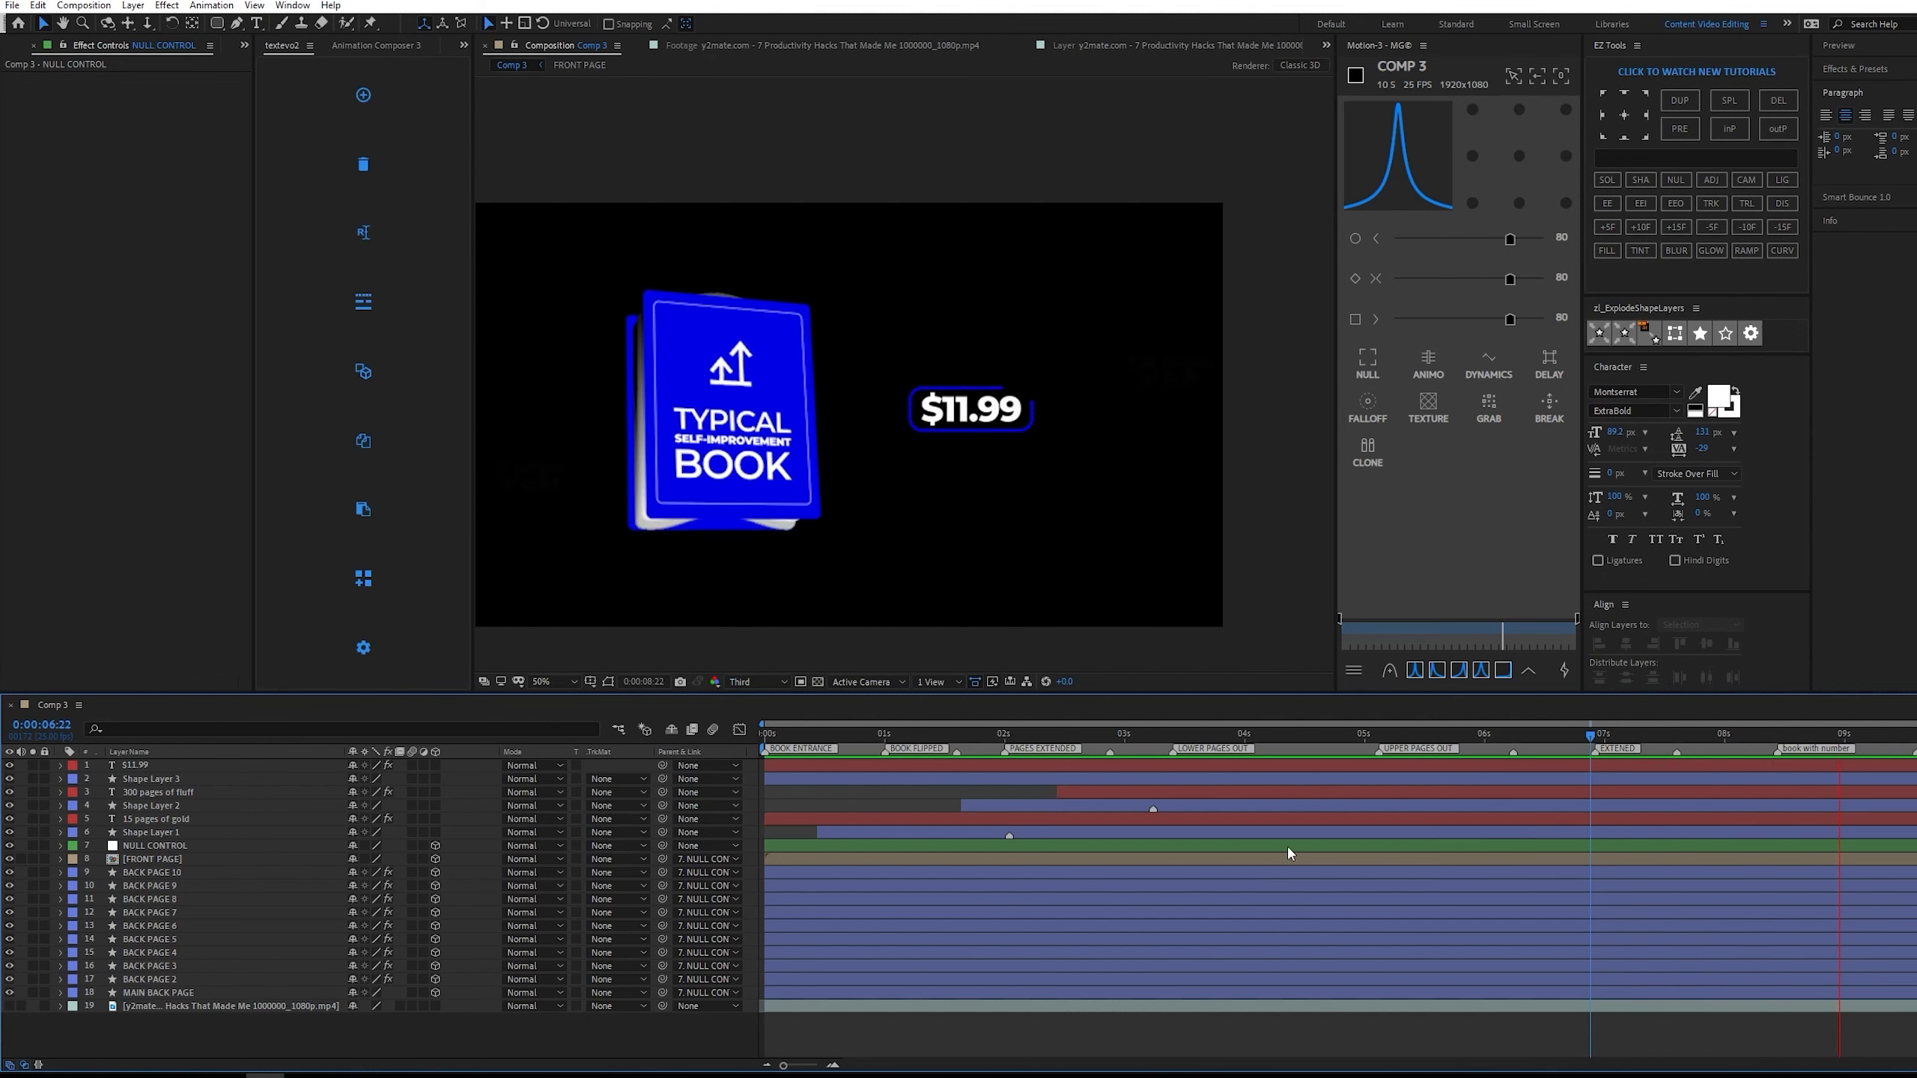
key(space)
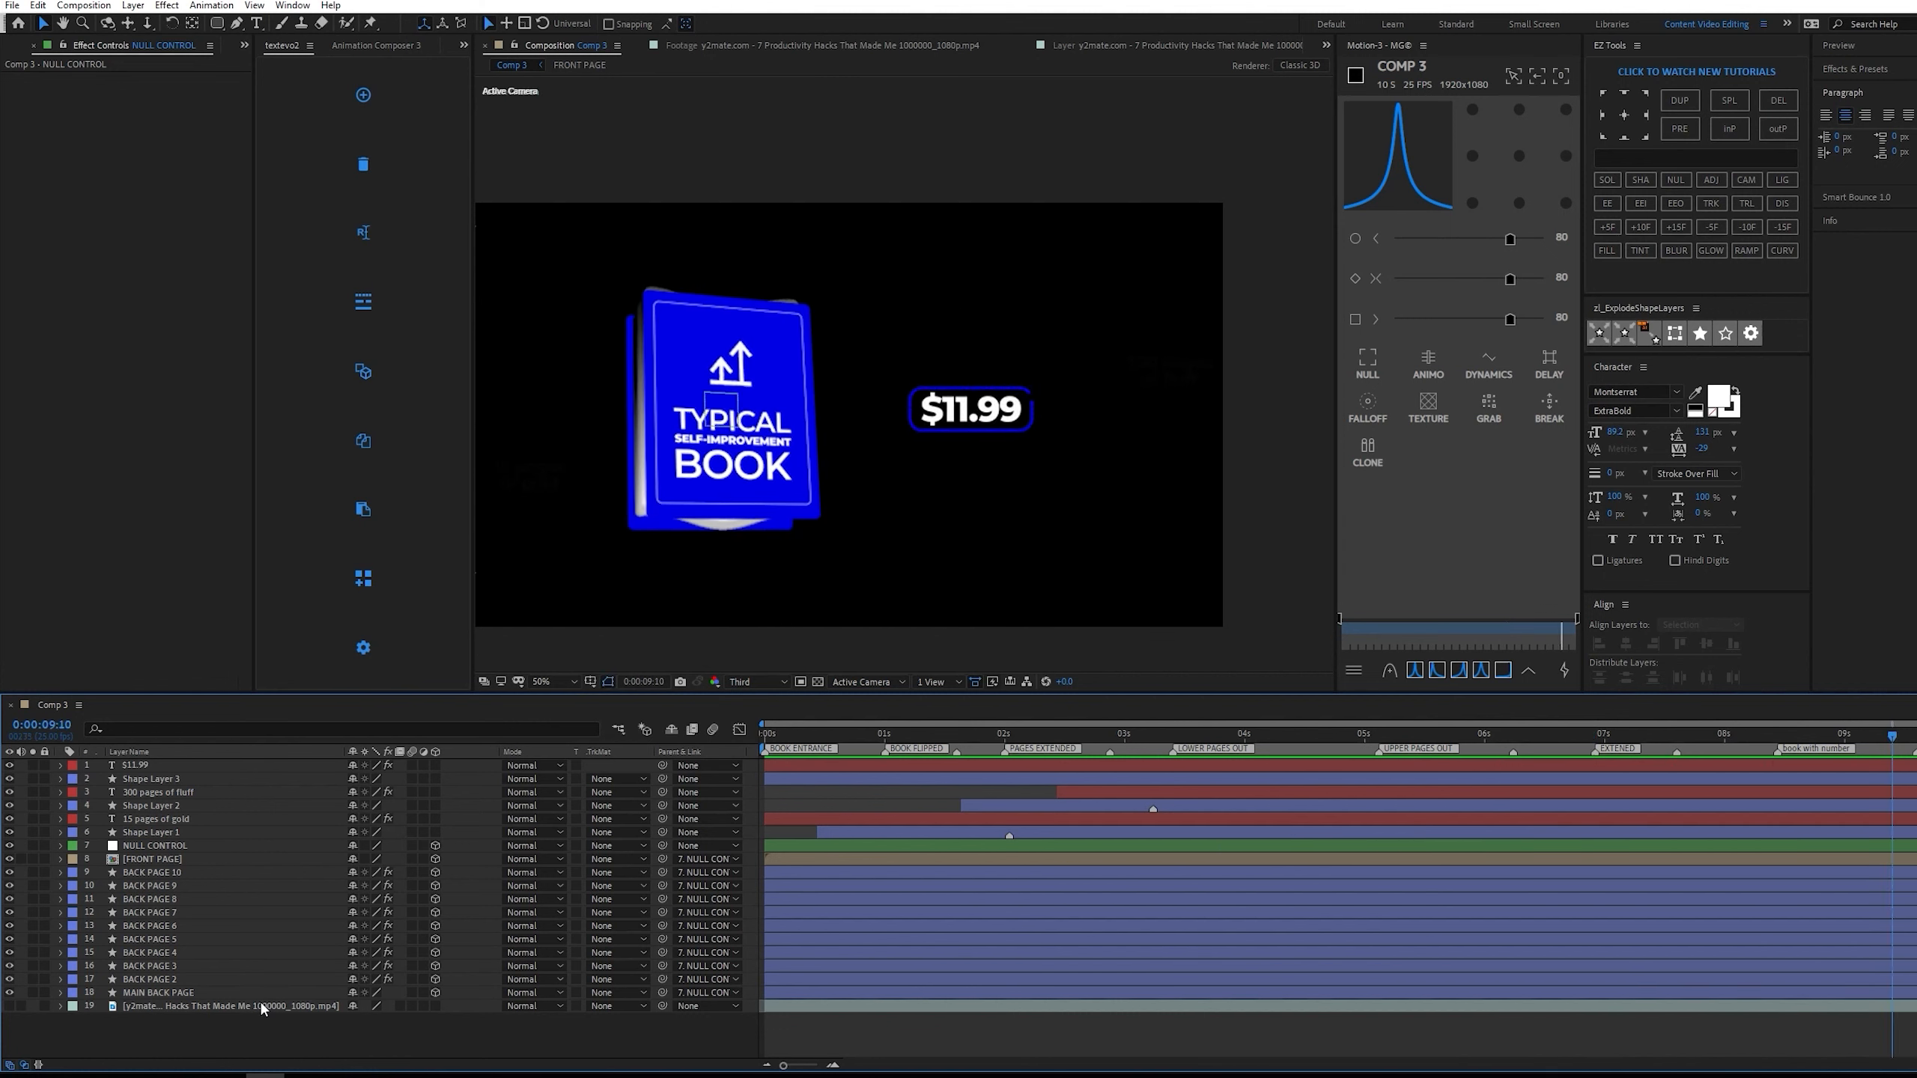
Show the reference video layer and scrub near the end of the composition to compare it with the recreated animation.
click(9, 1006)
click(32, 1006)
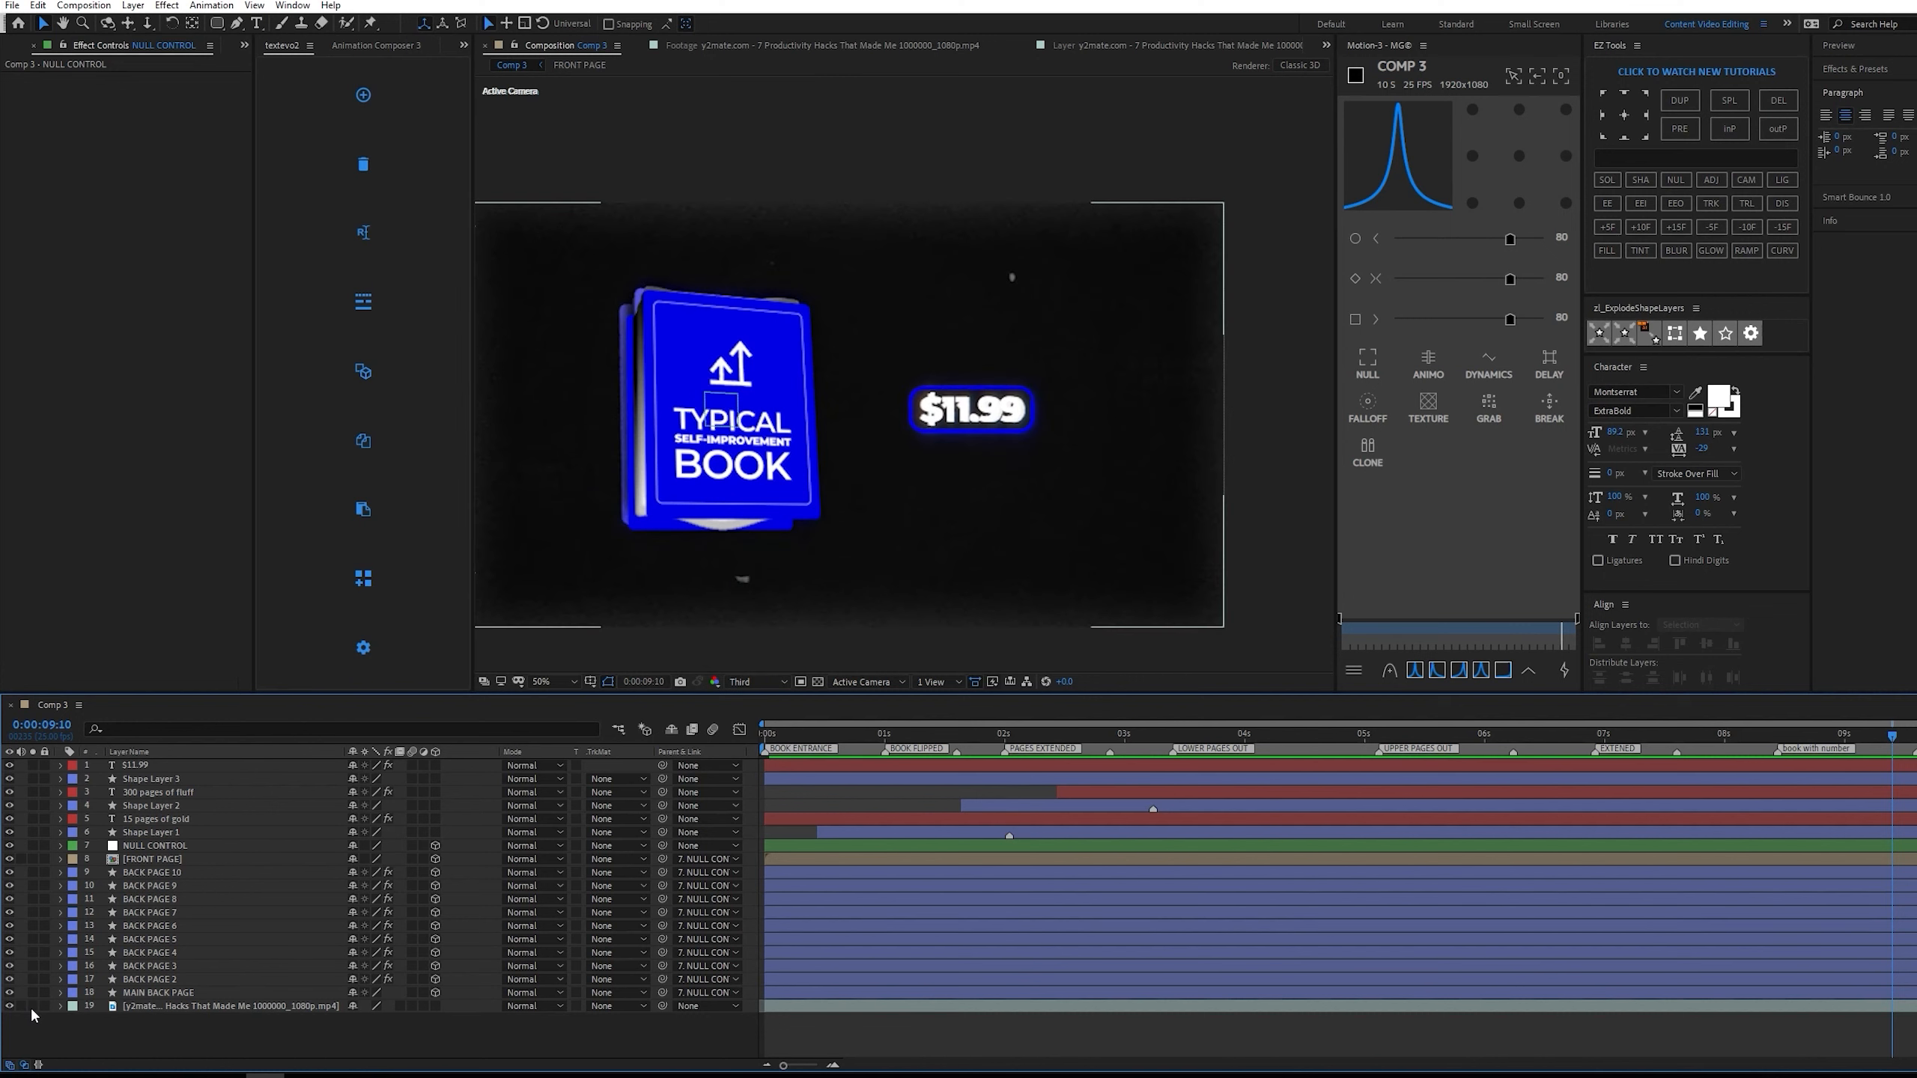
mouse_move(1886, 745)
mouse_down()
mouse_move(1826, 740)
mouse_move(1916, 740)
mouse_up()
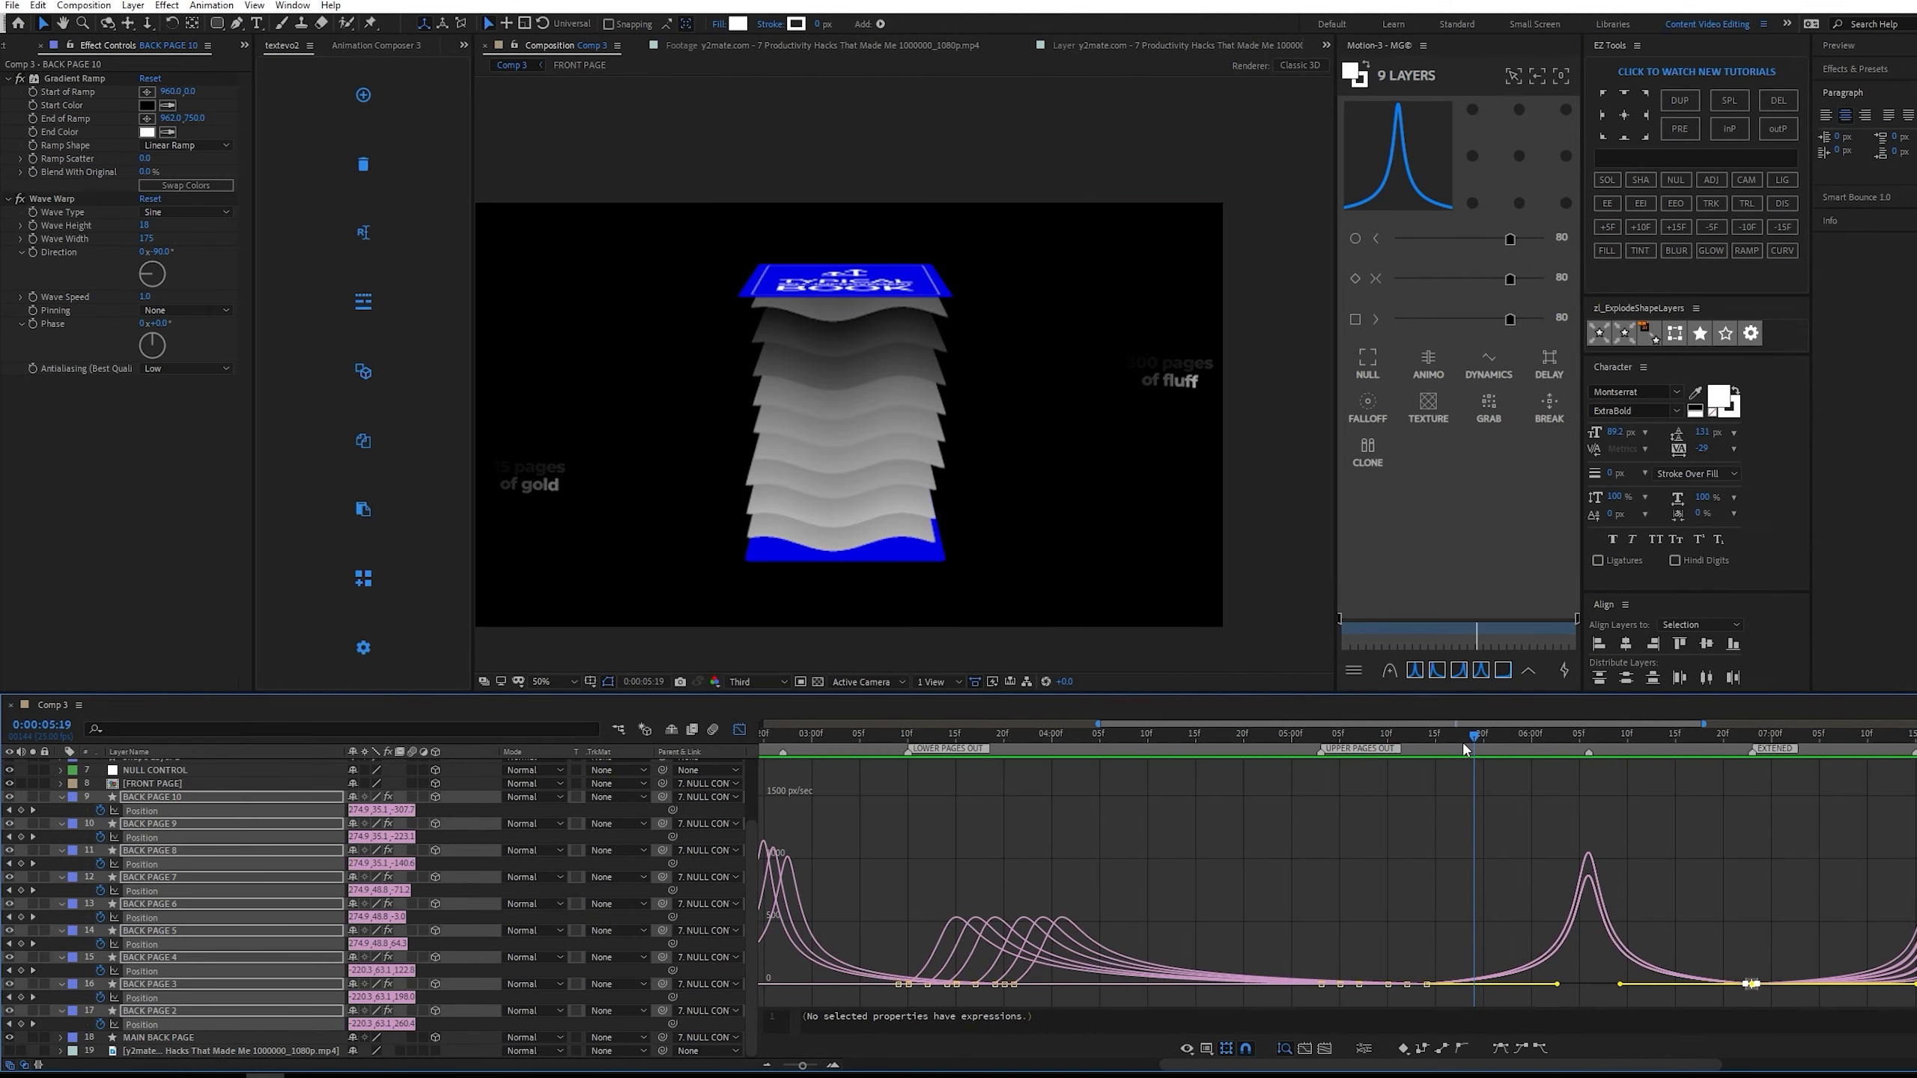
Scrub the closing page motion from about 0:00:05:18 and play it back from about 0:00:06:02.
click(1462, 742)
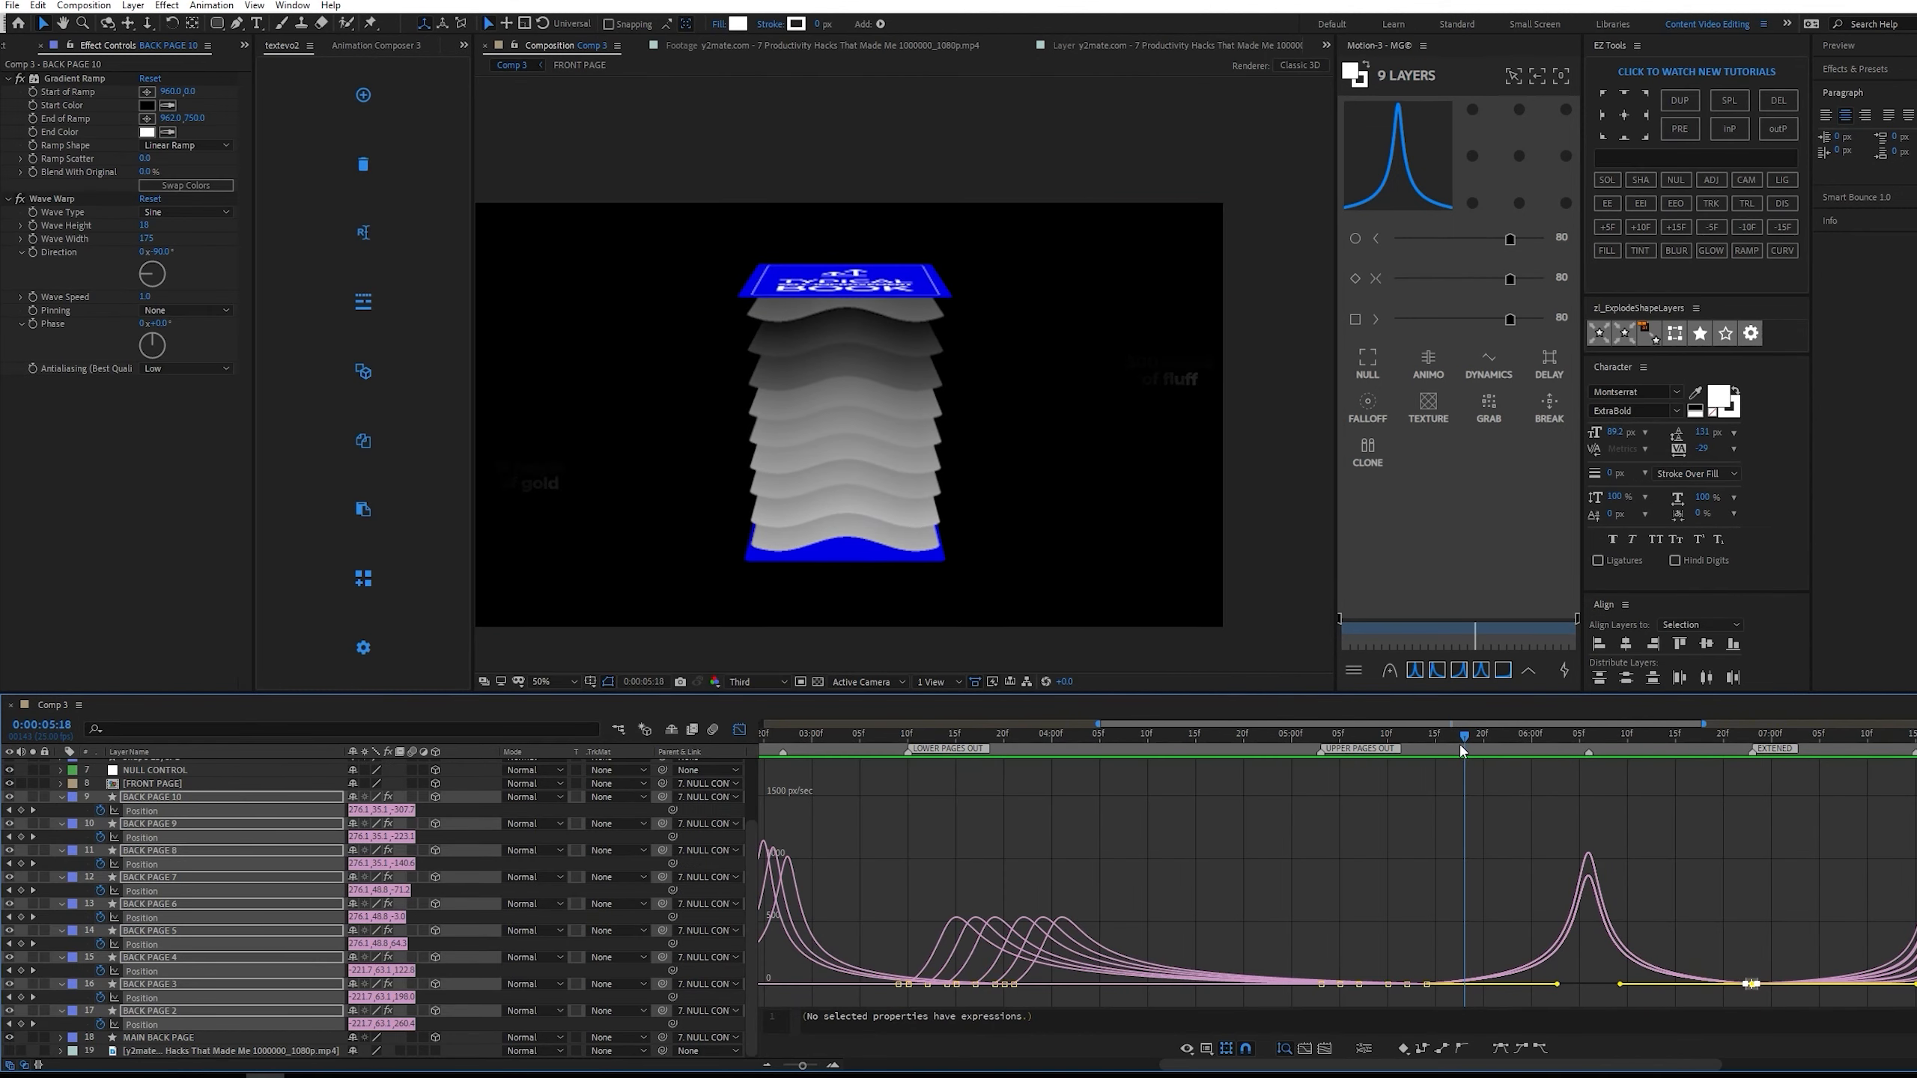
drag(1458, 744, 1554, 745)
key(space)
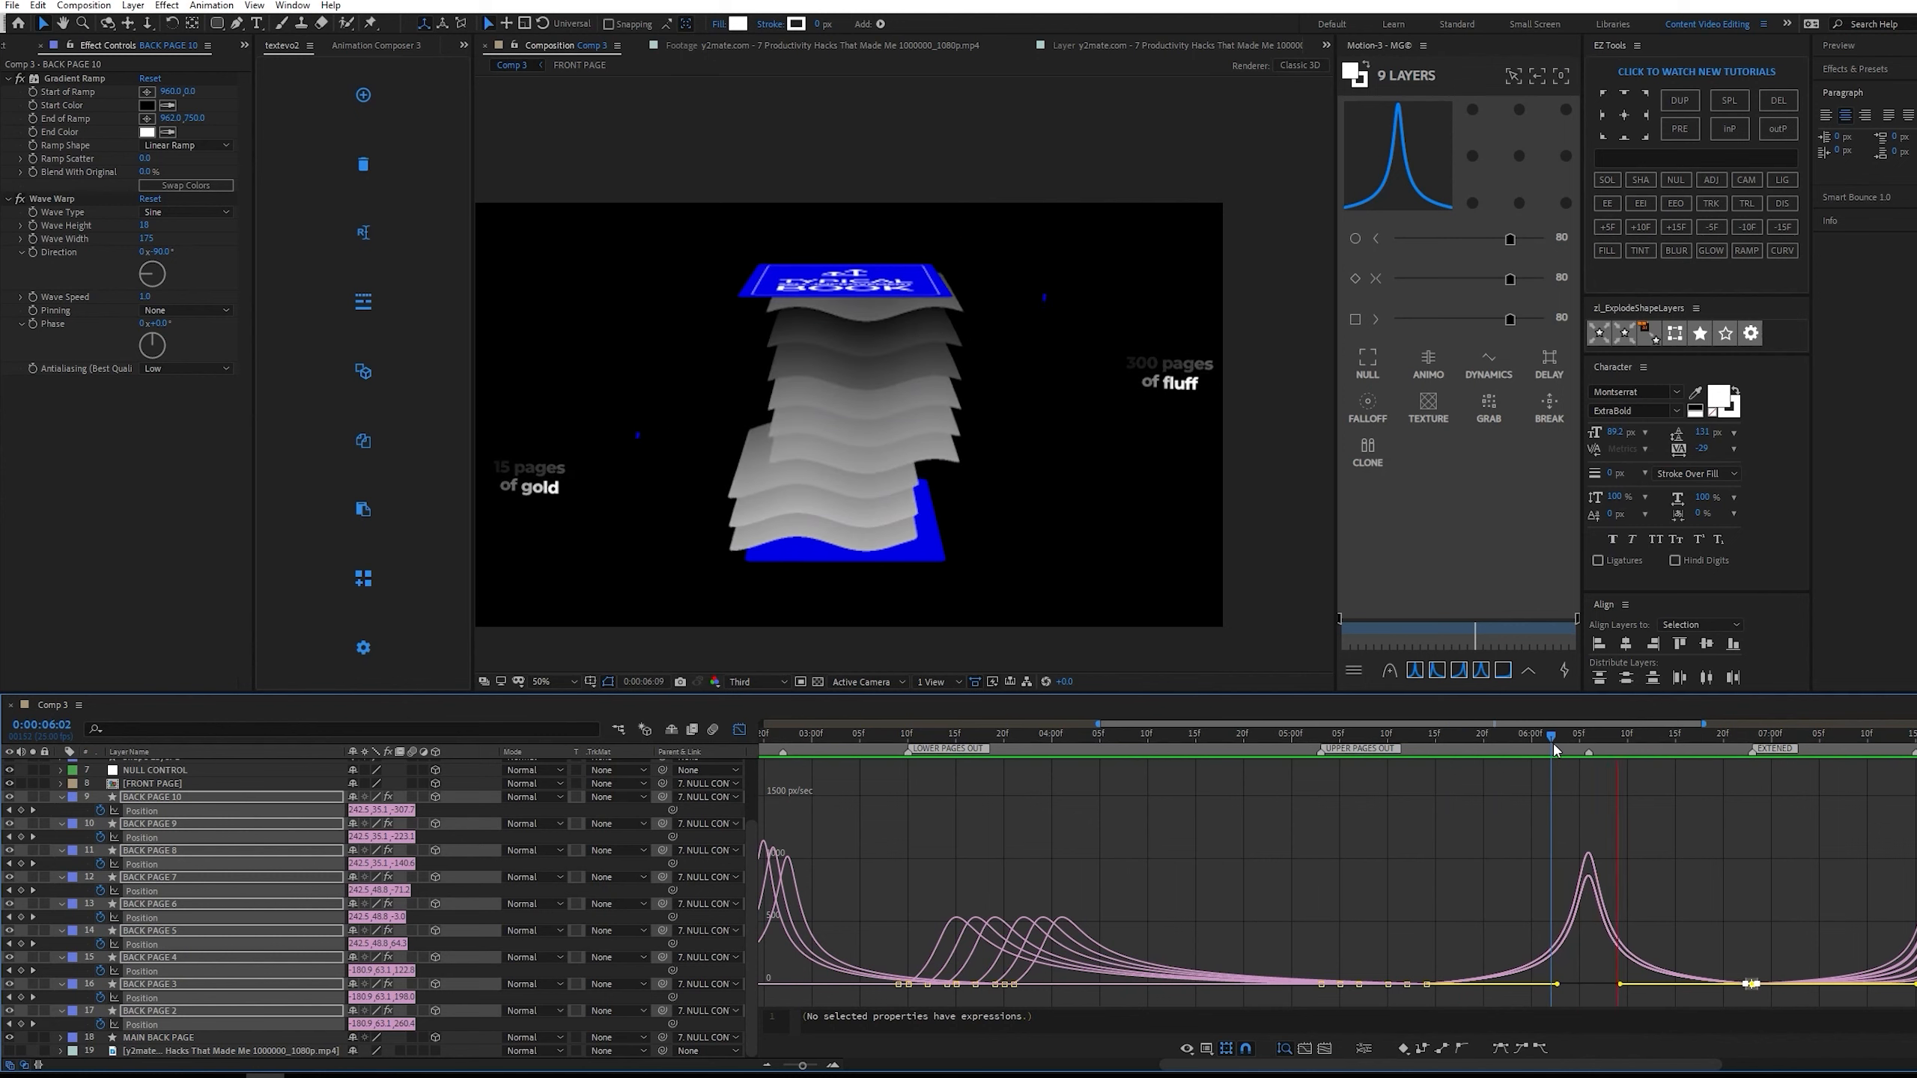
Close the speed graph, collapse the revealed properties of all layers, and clear the selection.
click(740, 729)
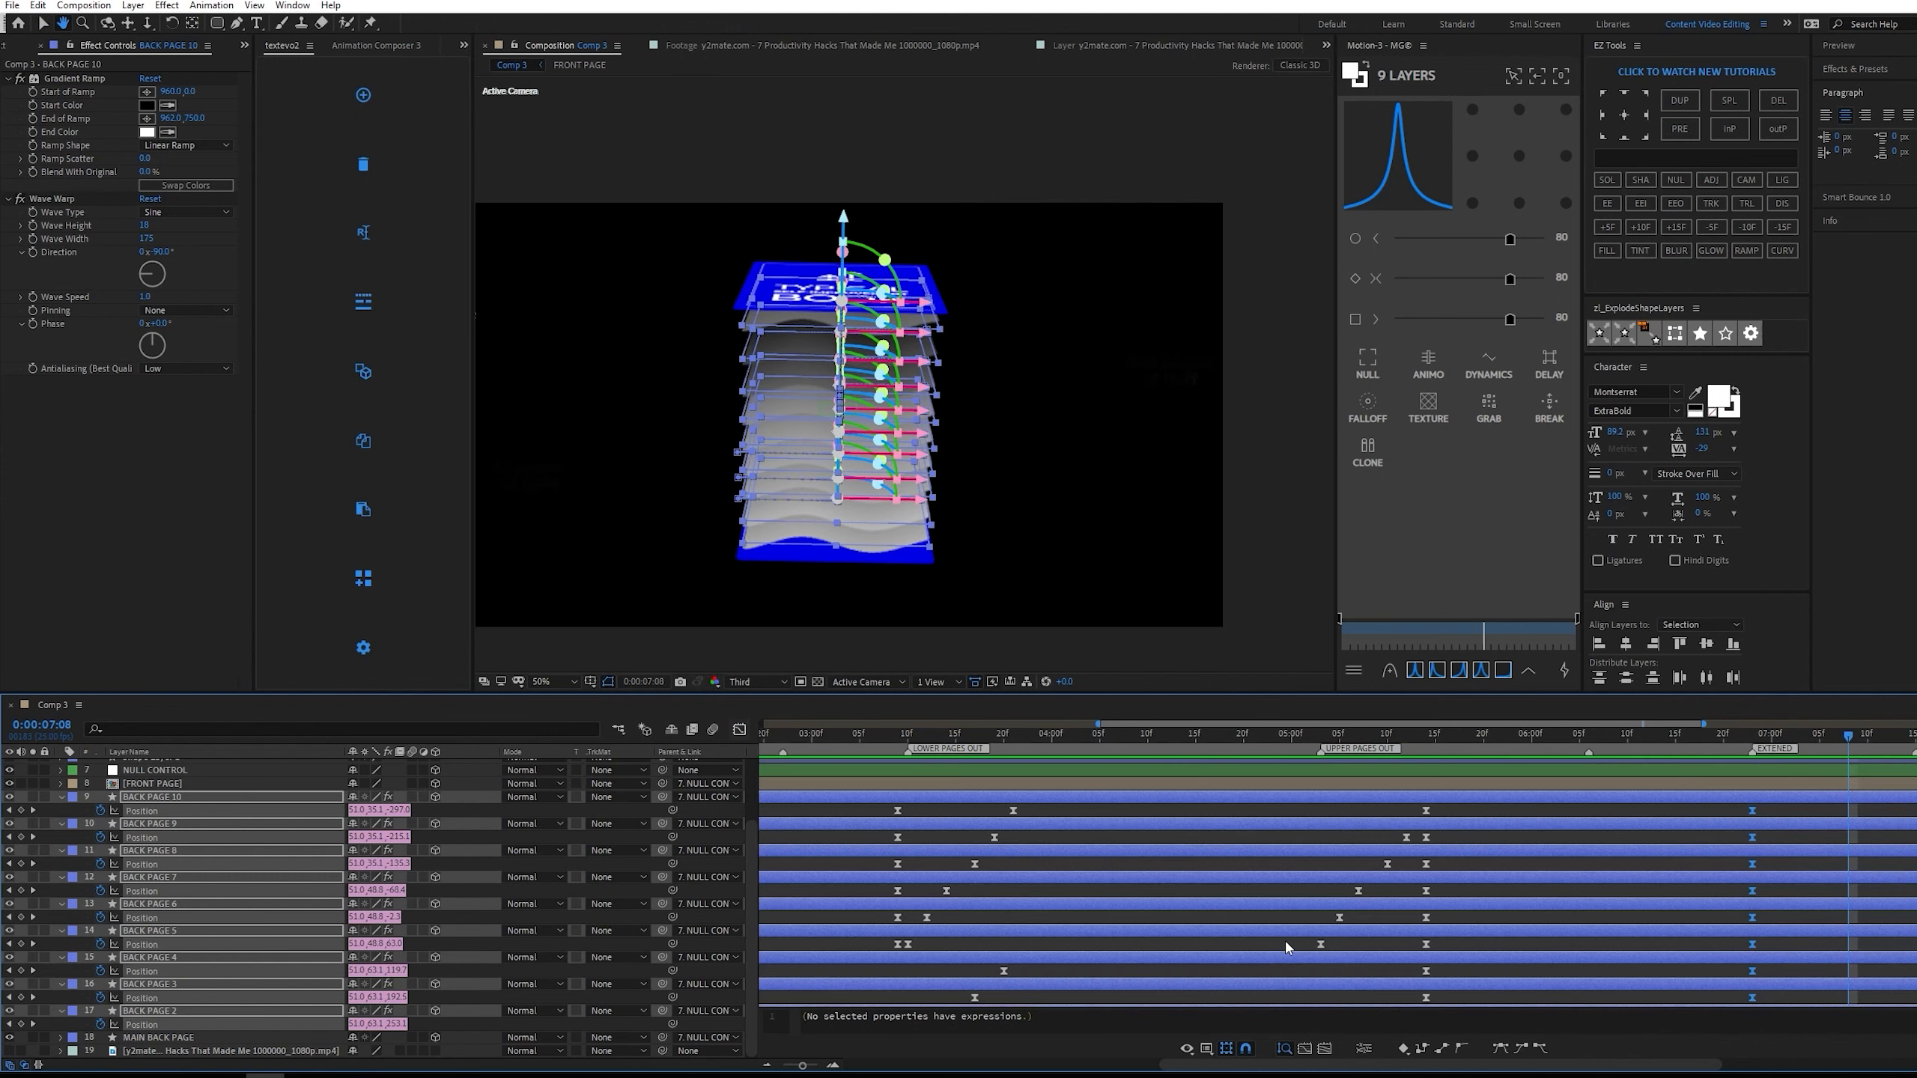
key(ctrl+a)
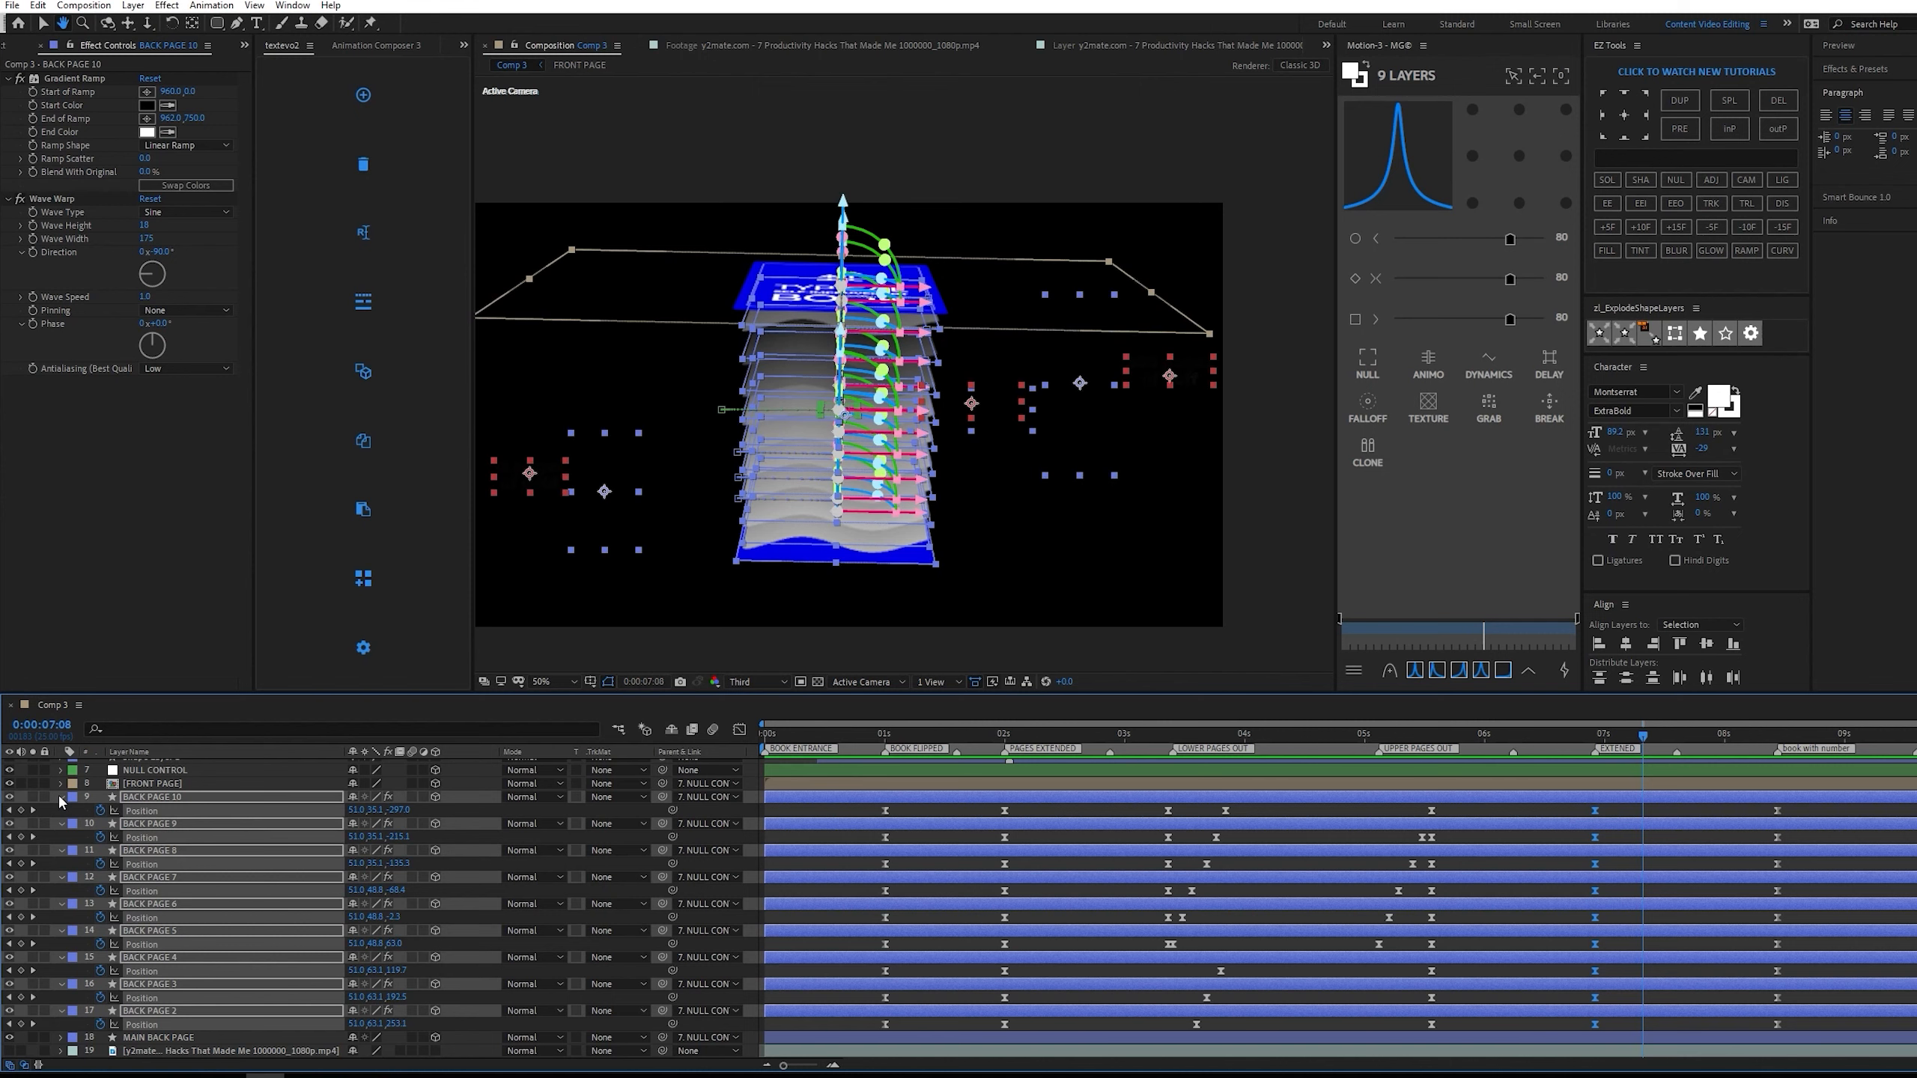
click(62, 798)
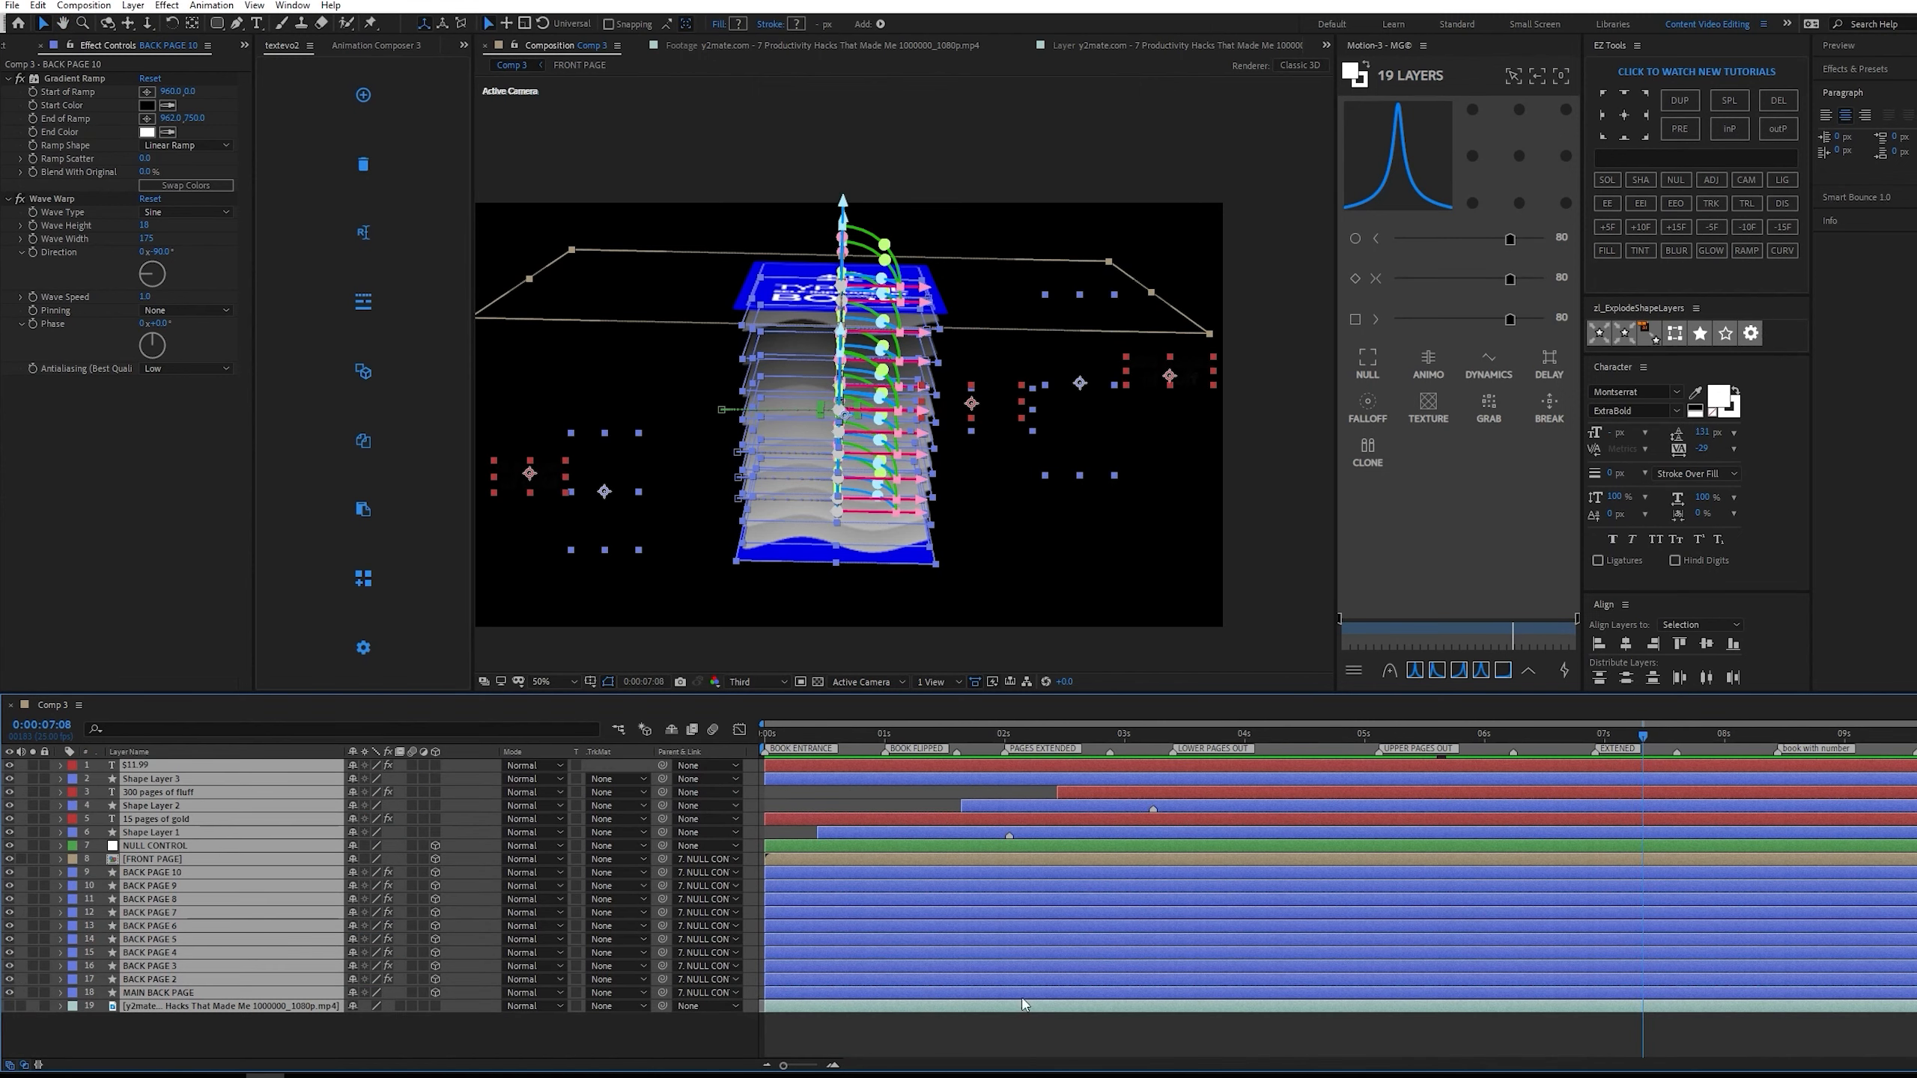
click(1051, 1027)
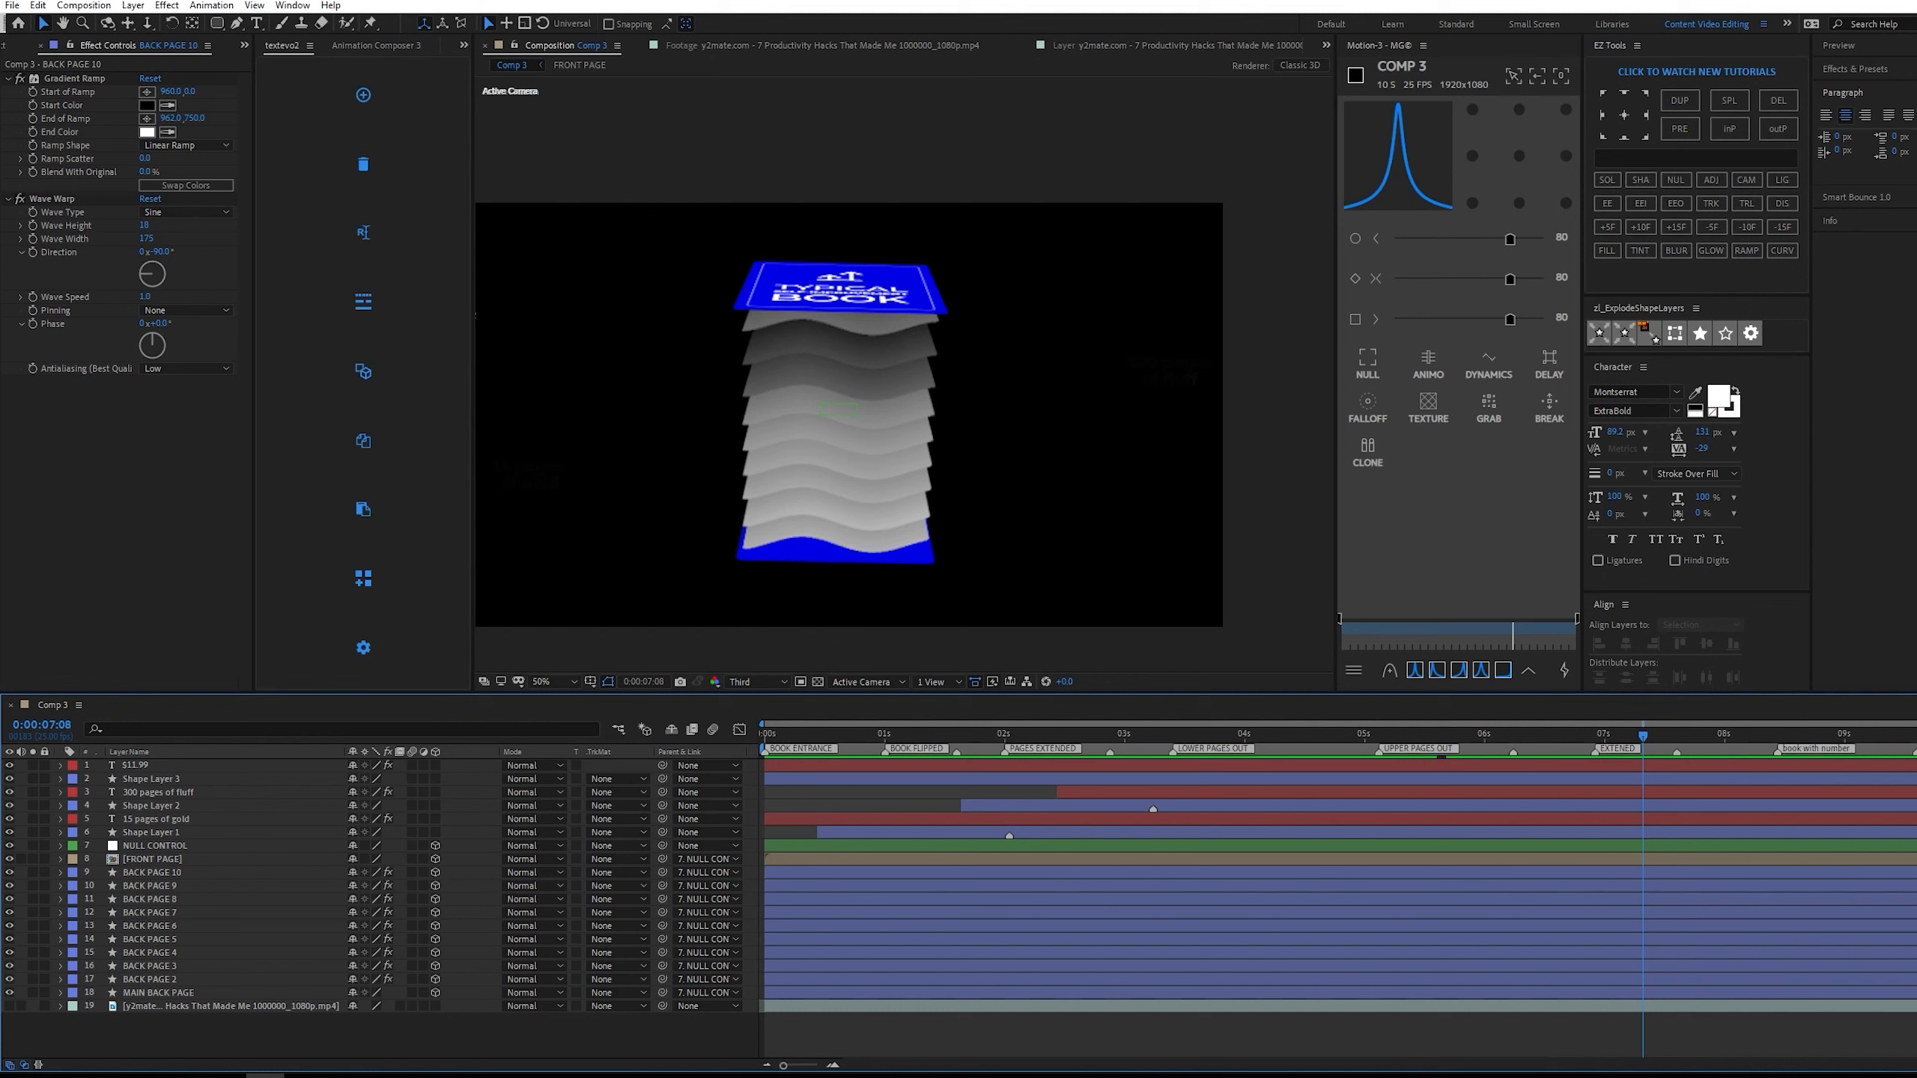
Show and solo the reference video layer, and select all layers from $11.99 down to MAIN BACK PAGE.
click(270, 1008)
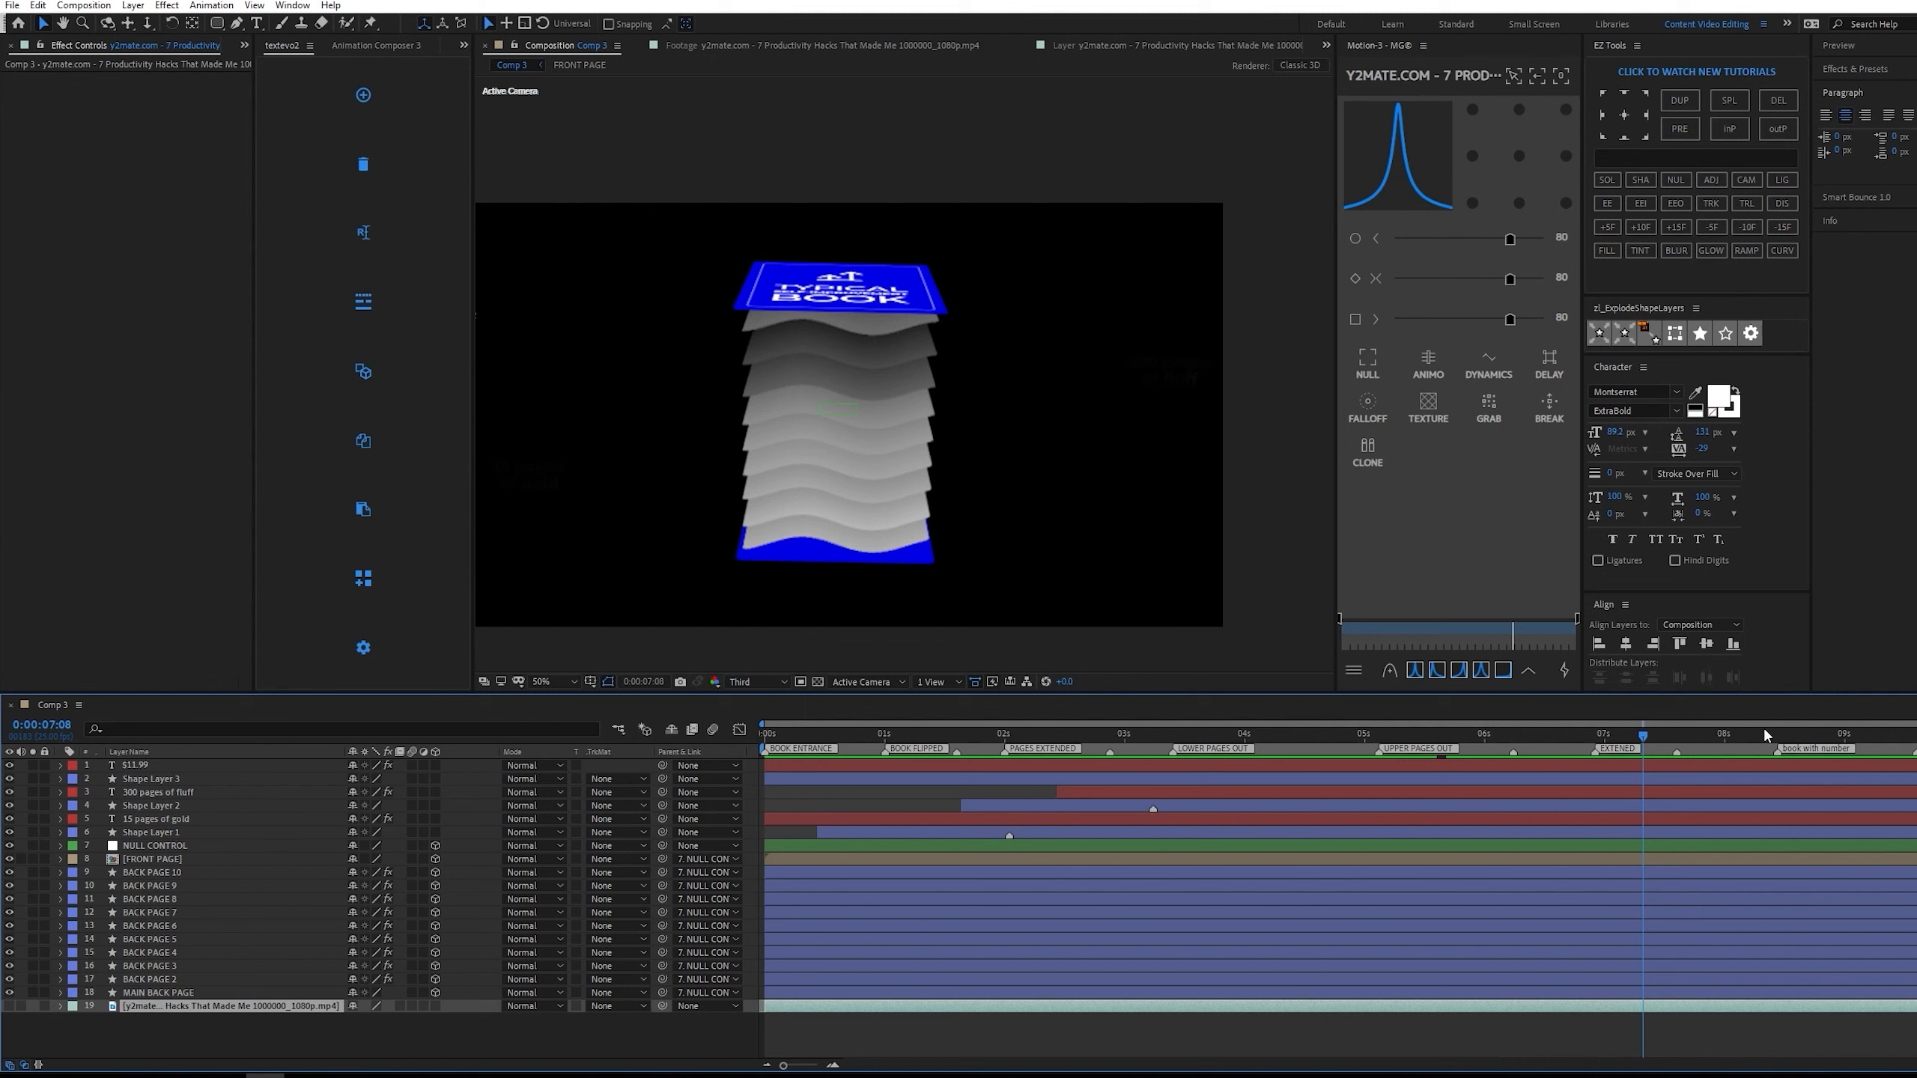
click(9, 1005)
click(32, 1005)
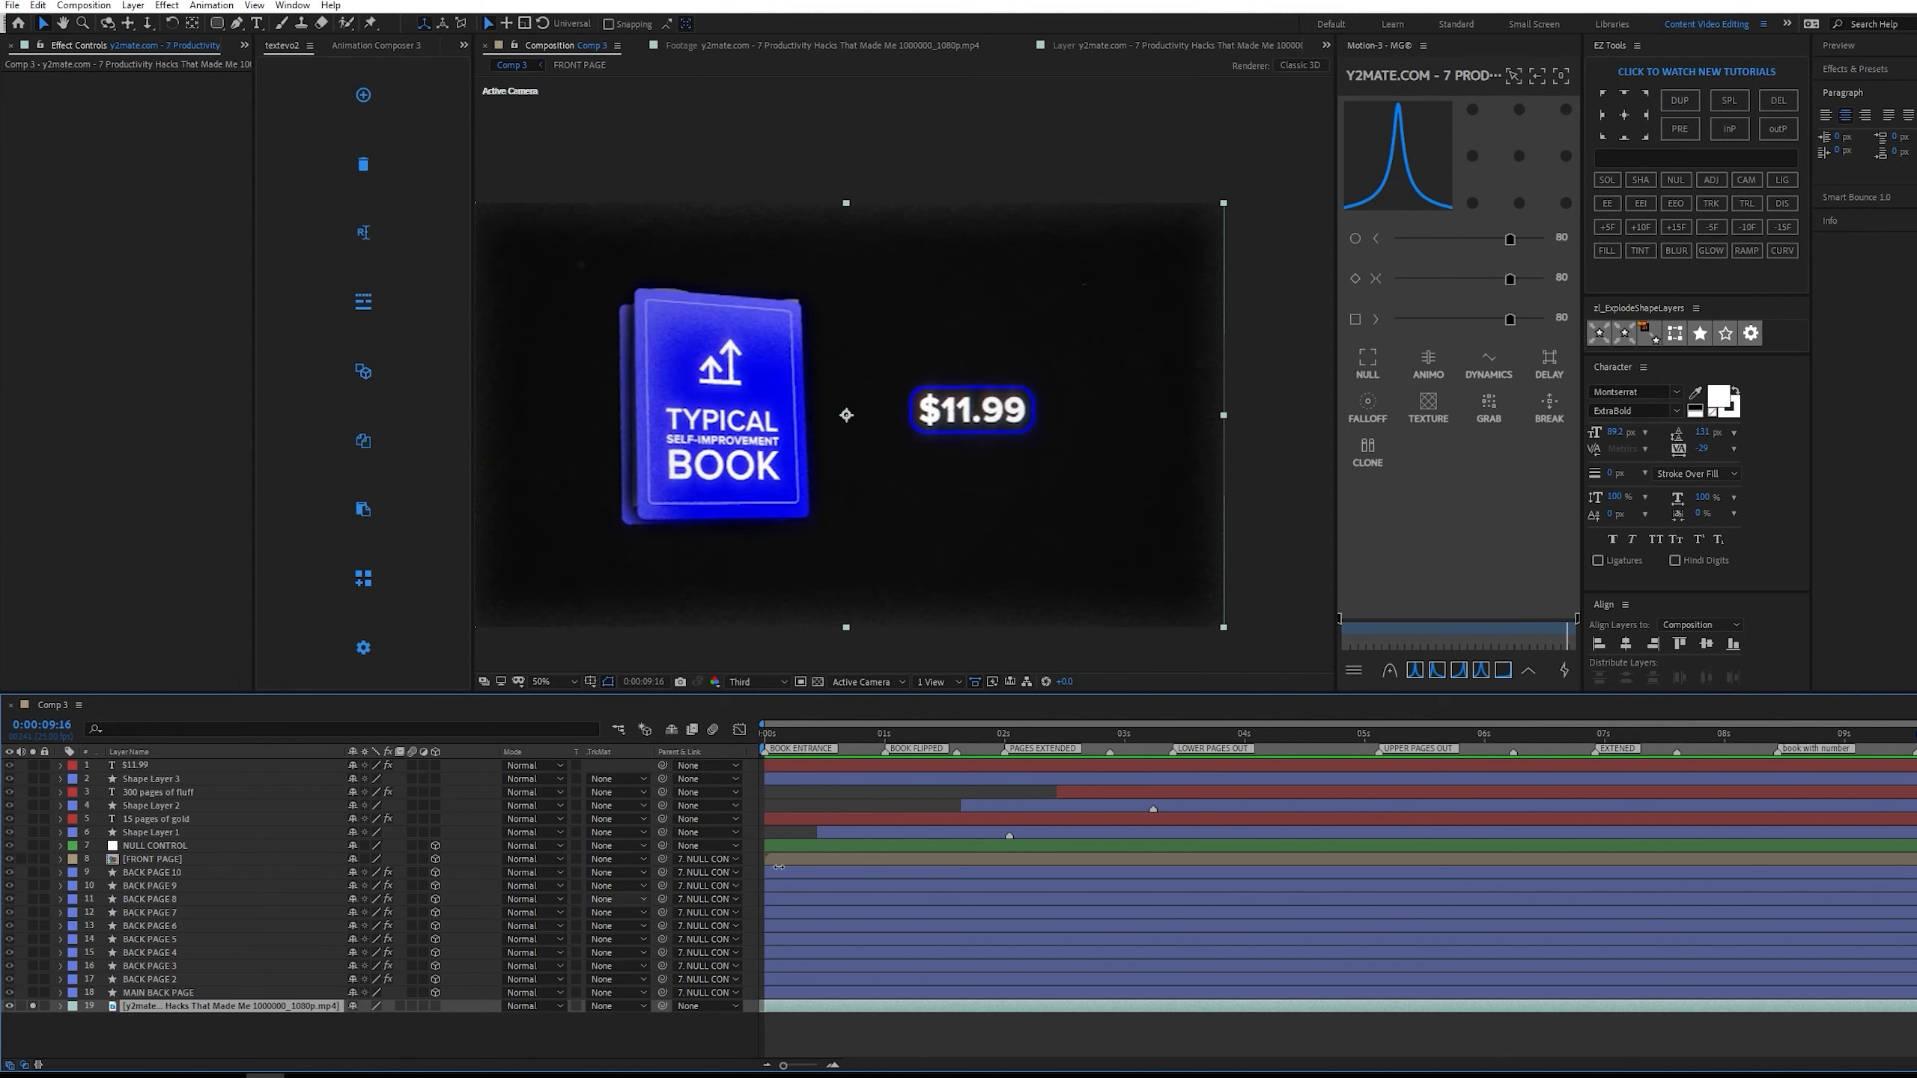
click(205, 992)
shift+click(203, 763)
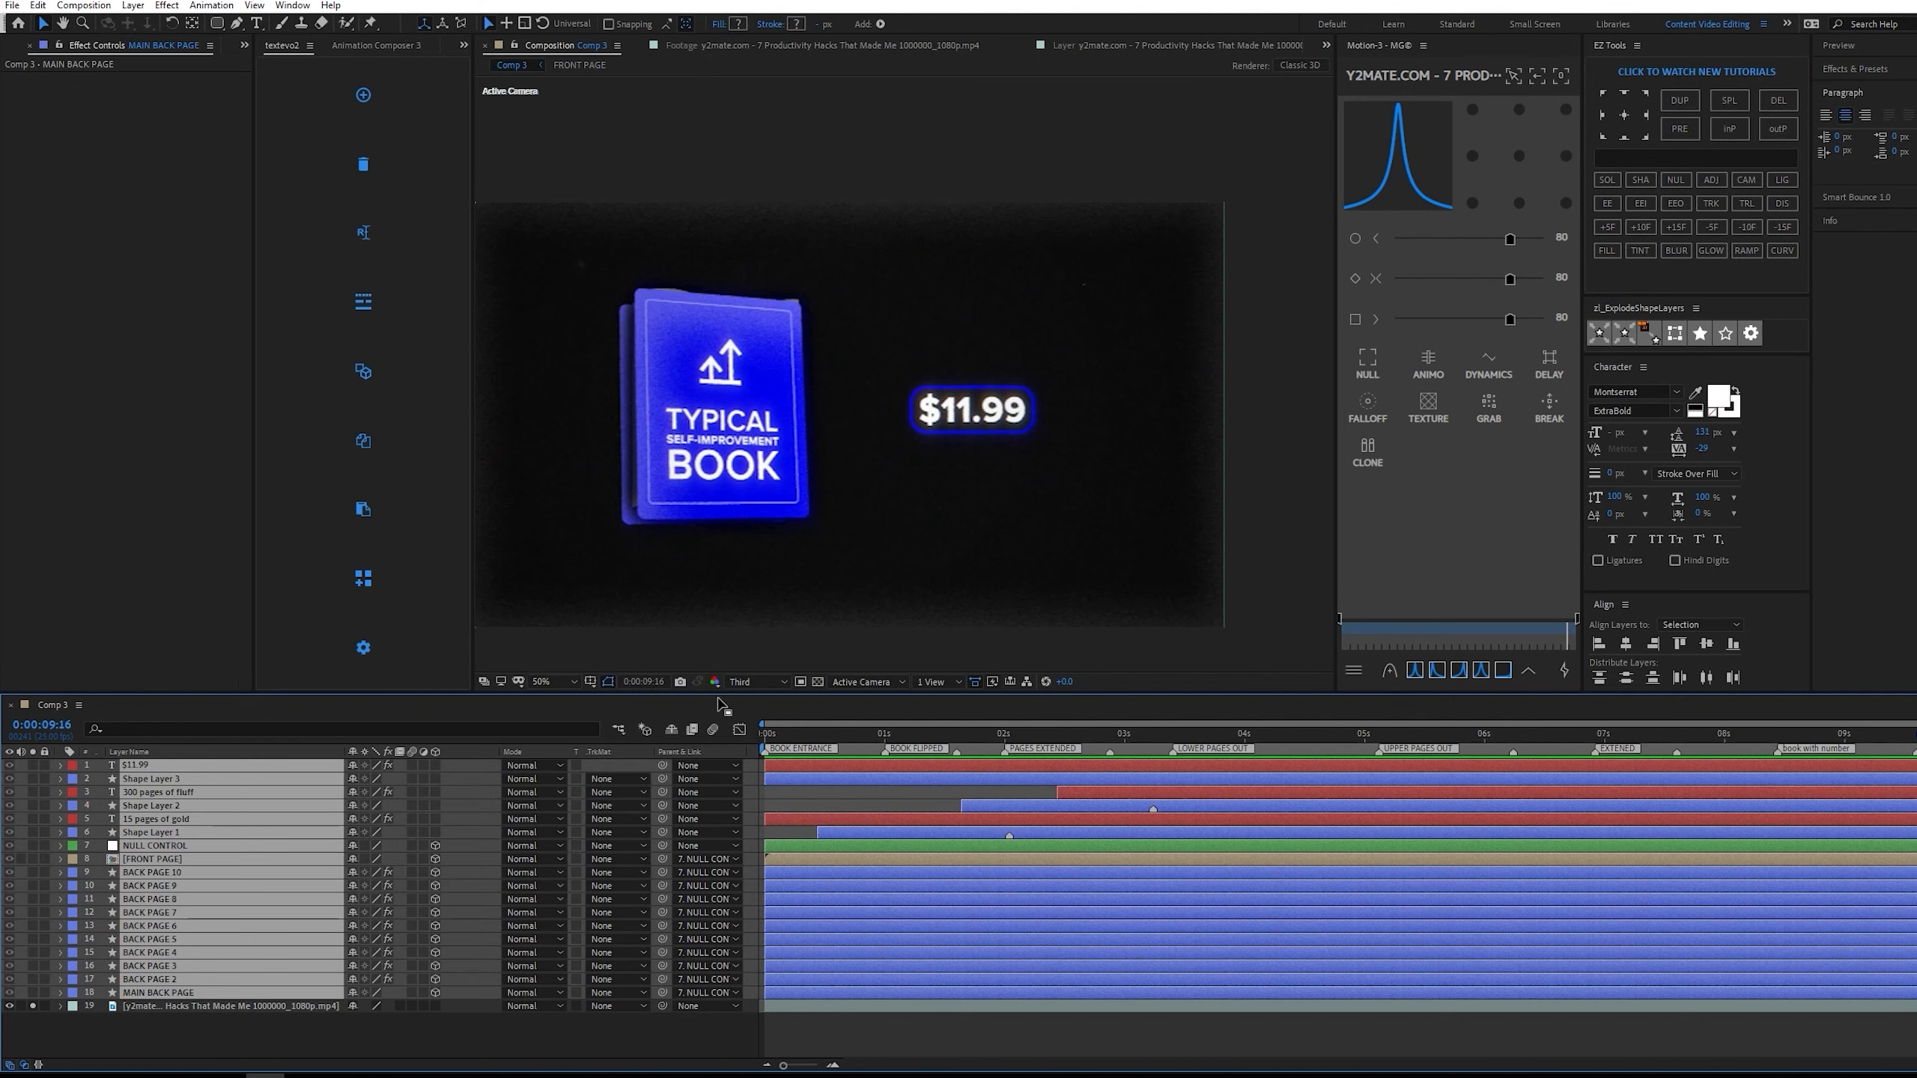
drag(1069, 552, 1199, 537)
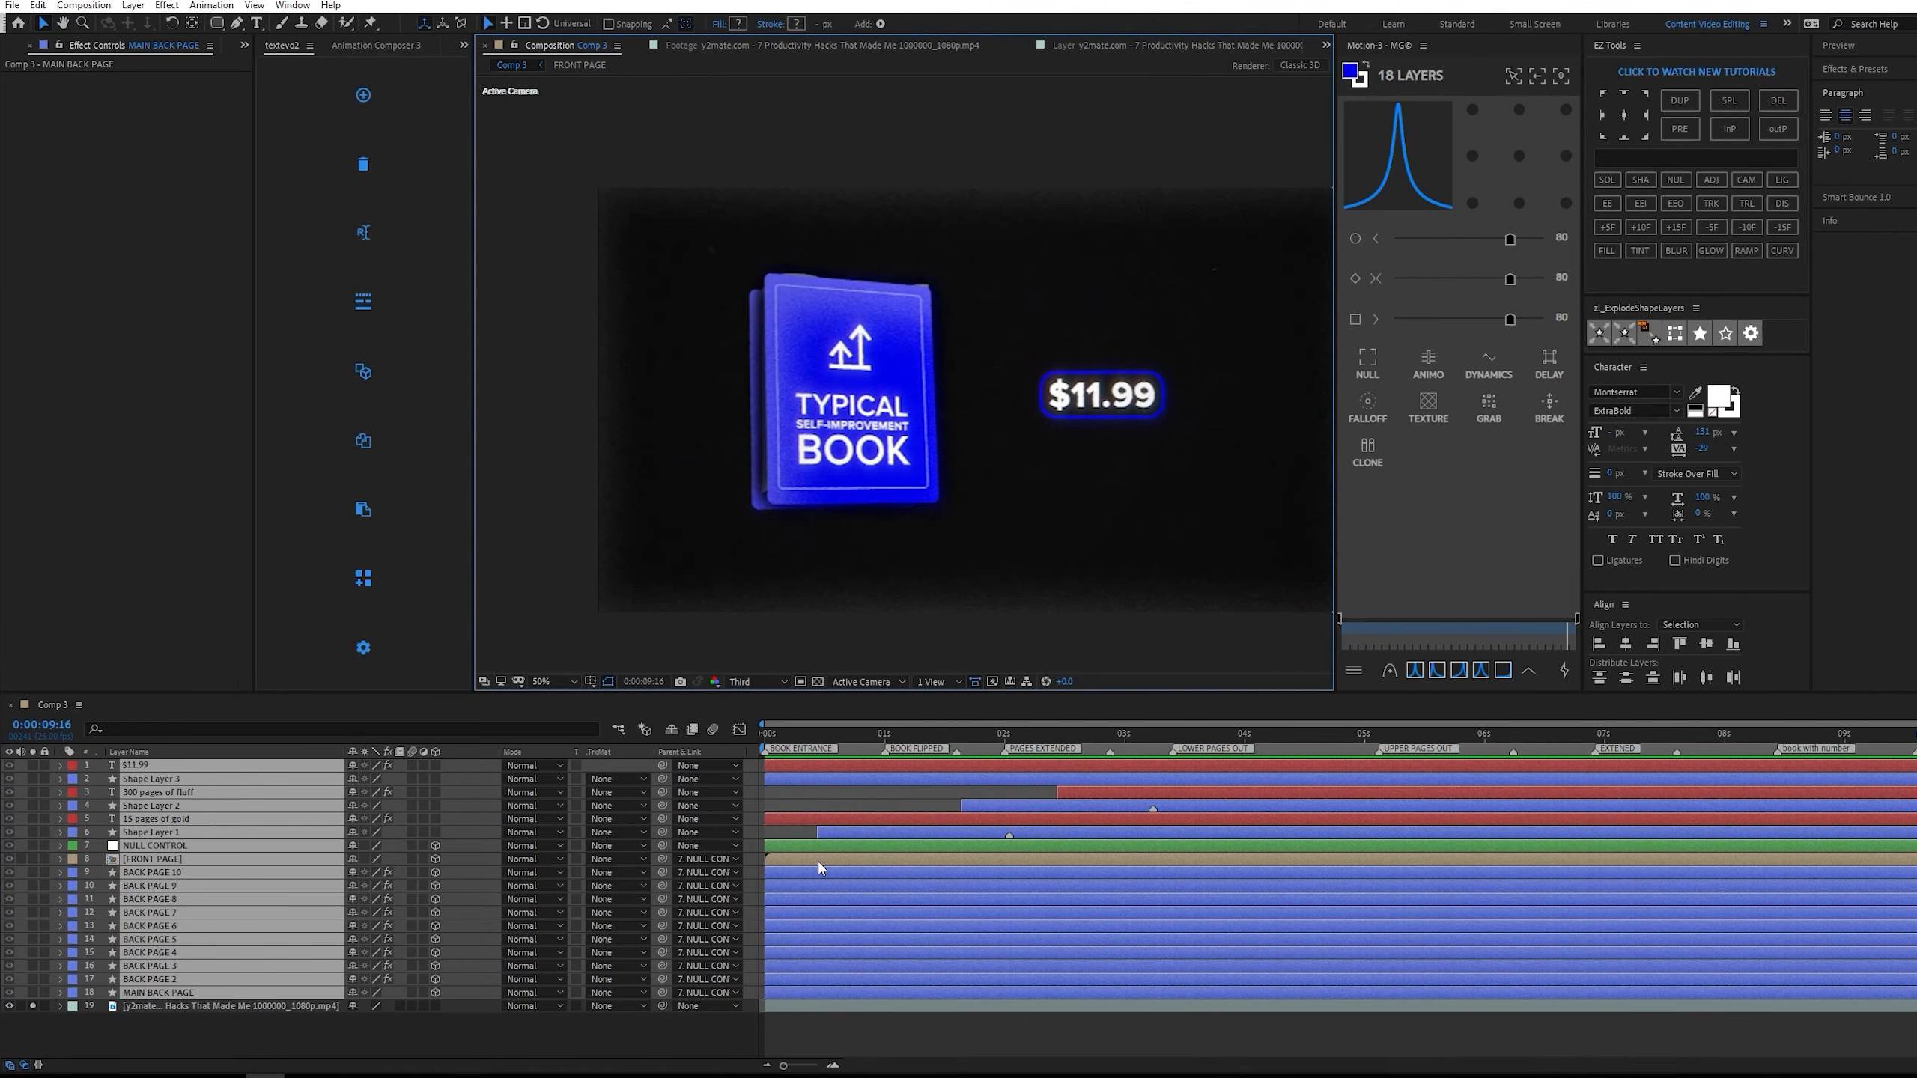
key(ctrl+shift+c)
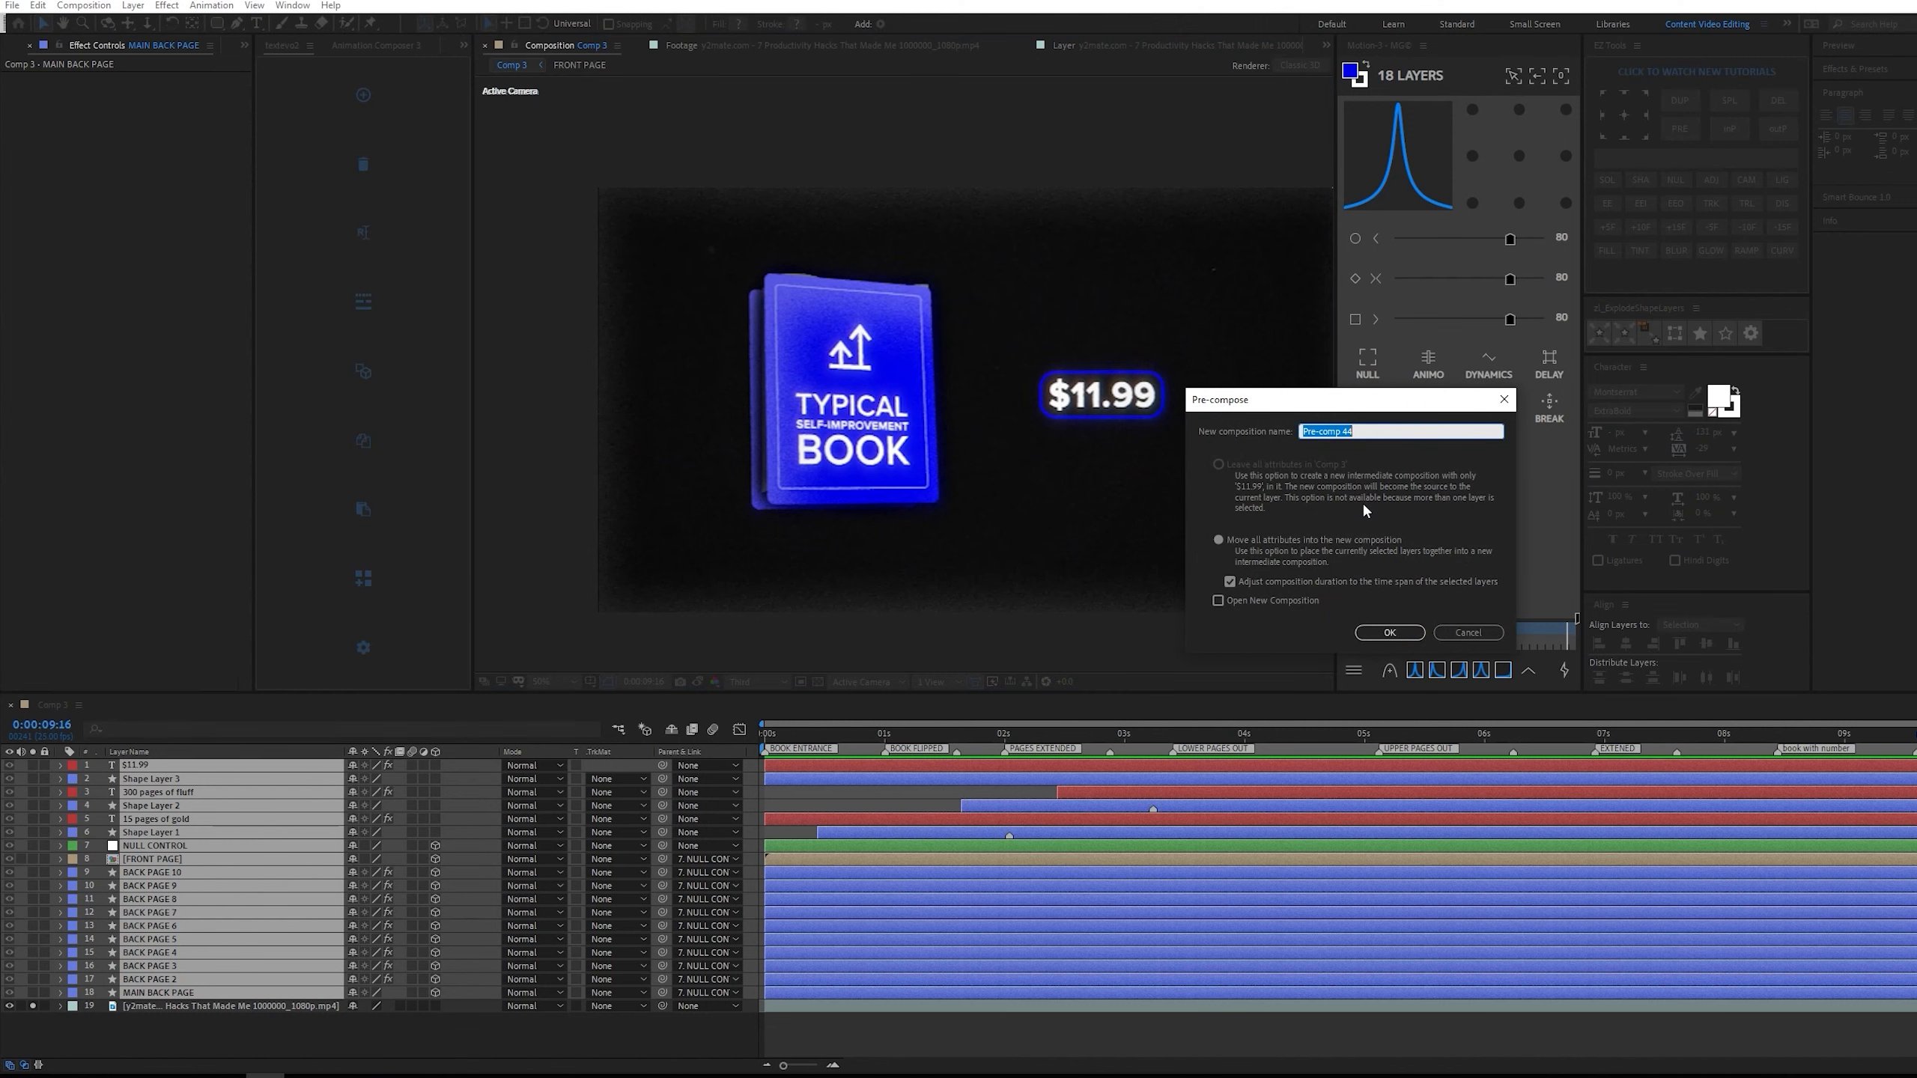
text(ANIMATION)
key(Return)
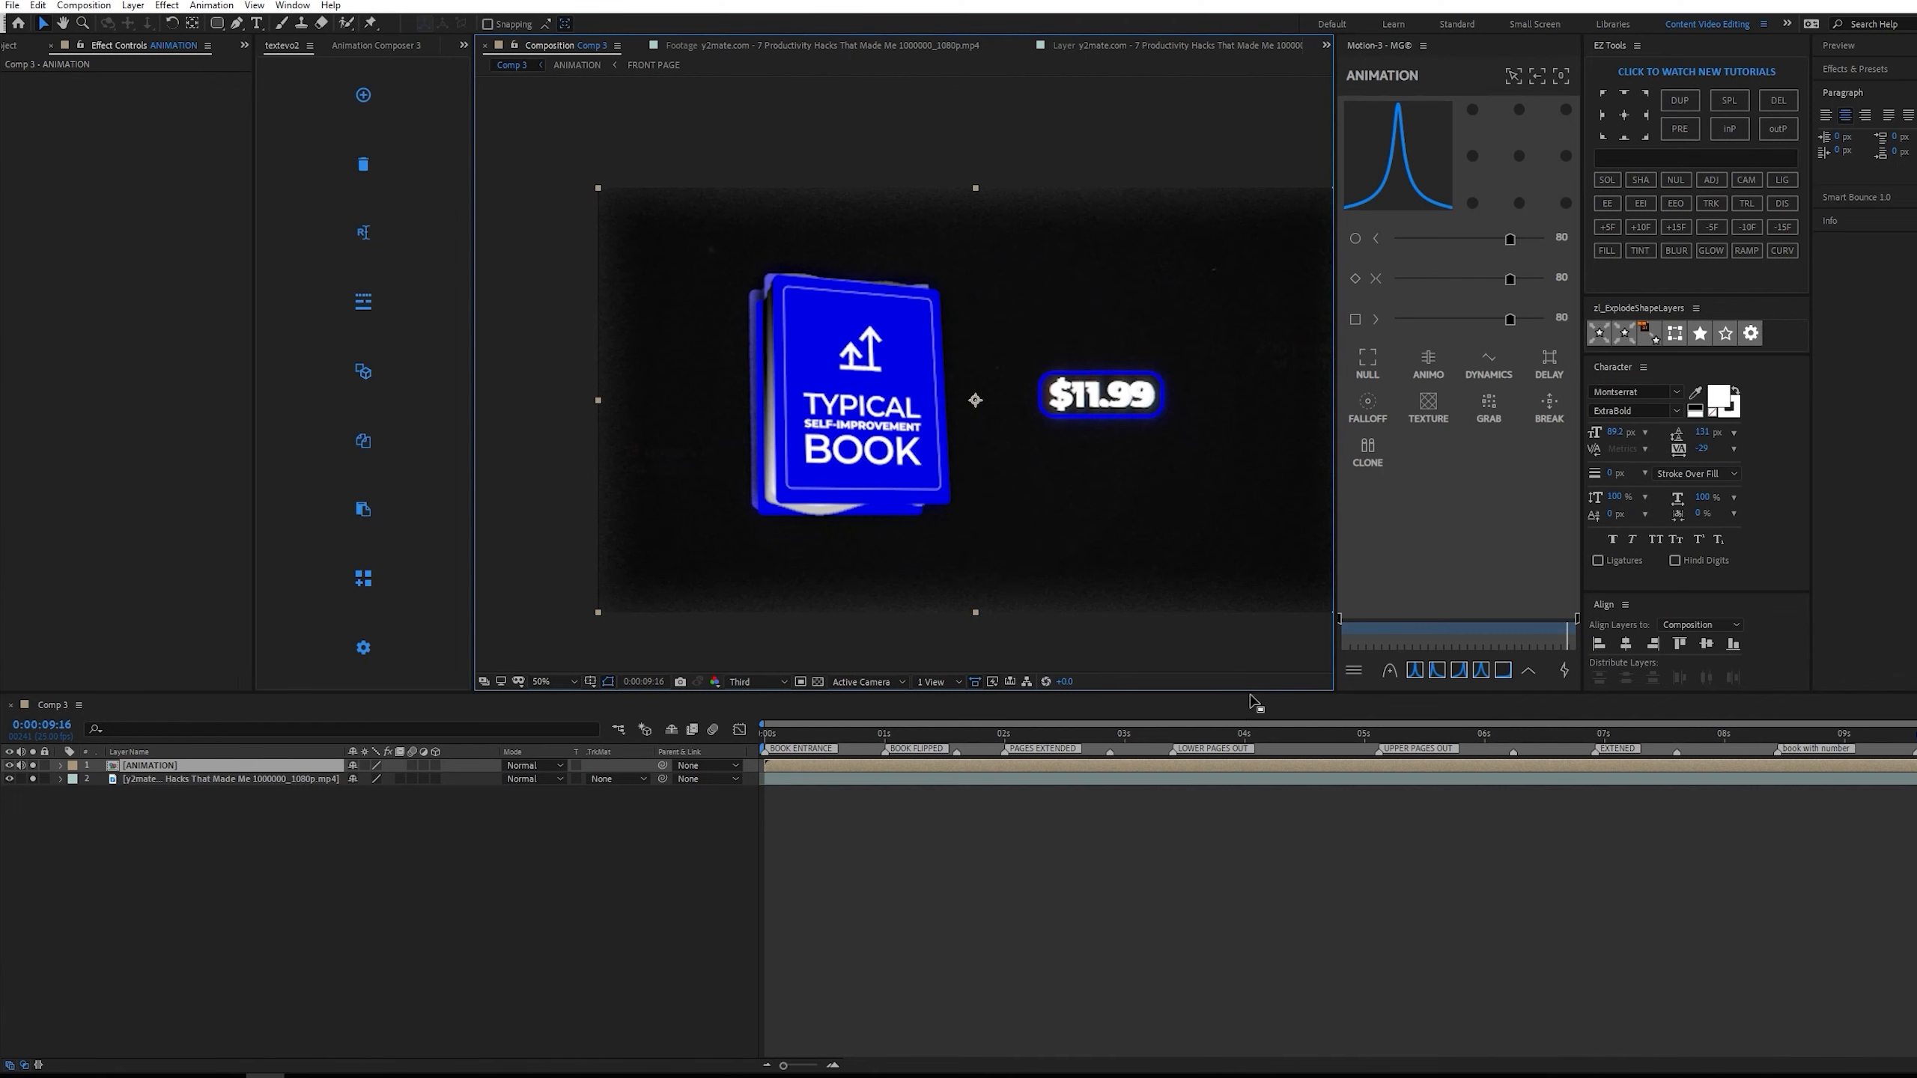
key(ctrl+z)
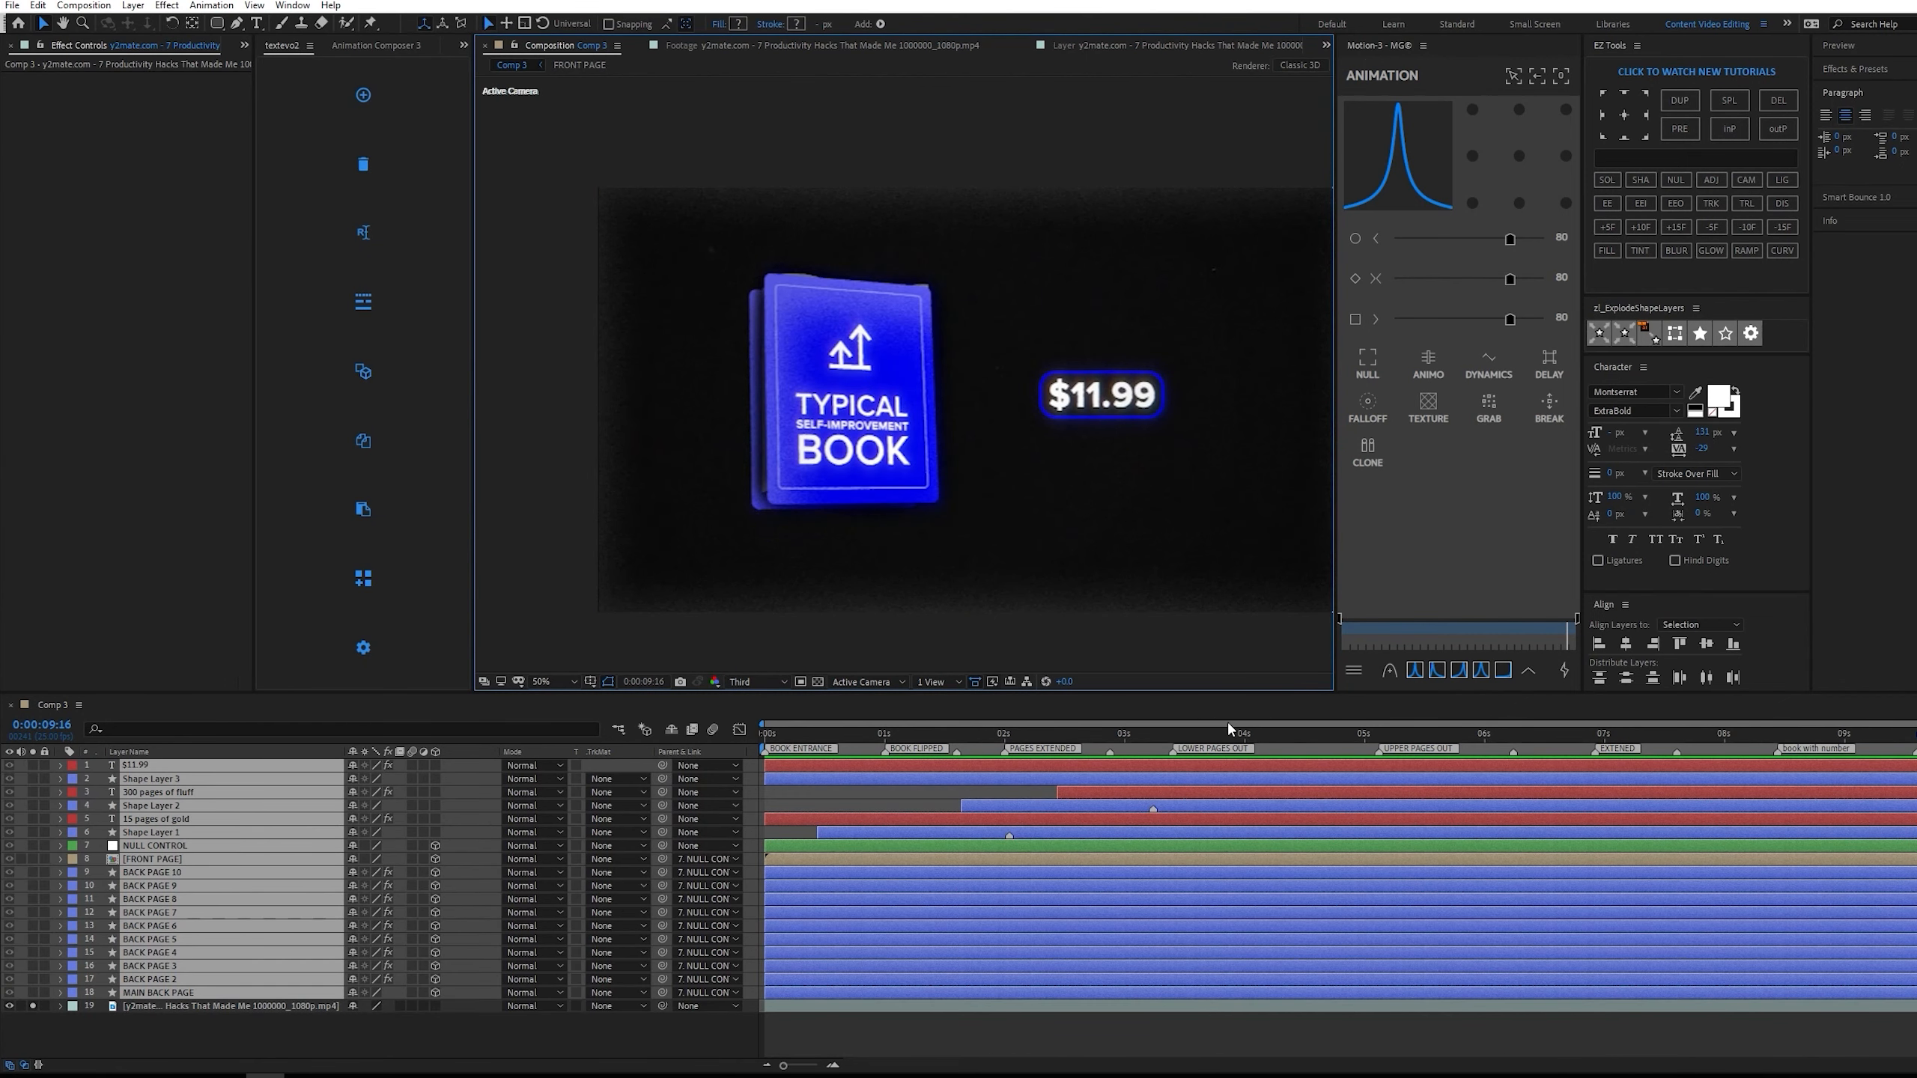
Pre-compose the selected animation layers under the default name and hide the resulting pre-comp layer.
key(ctrl+shift+c)
key(Return)
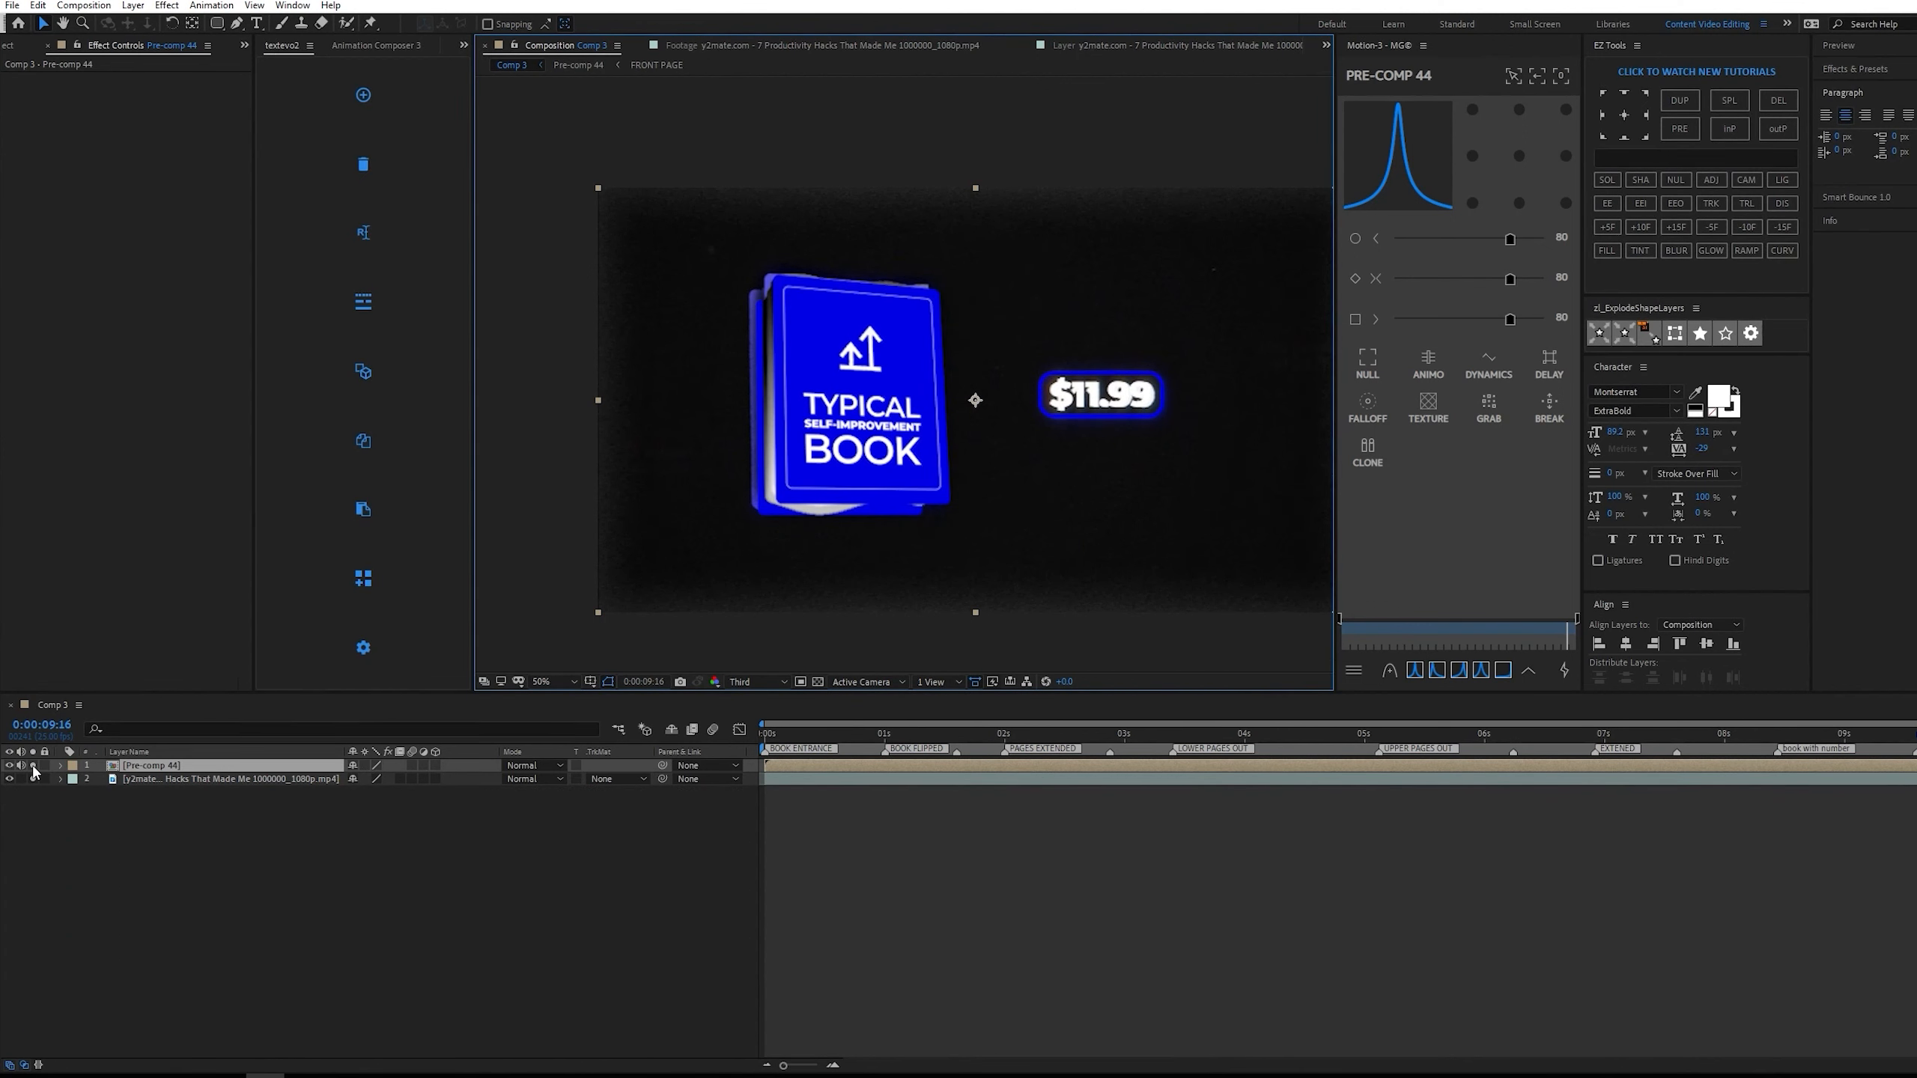
click(25, 763)
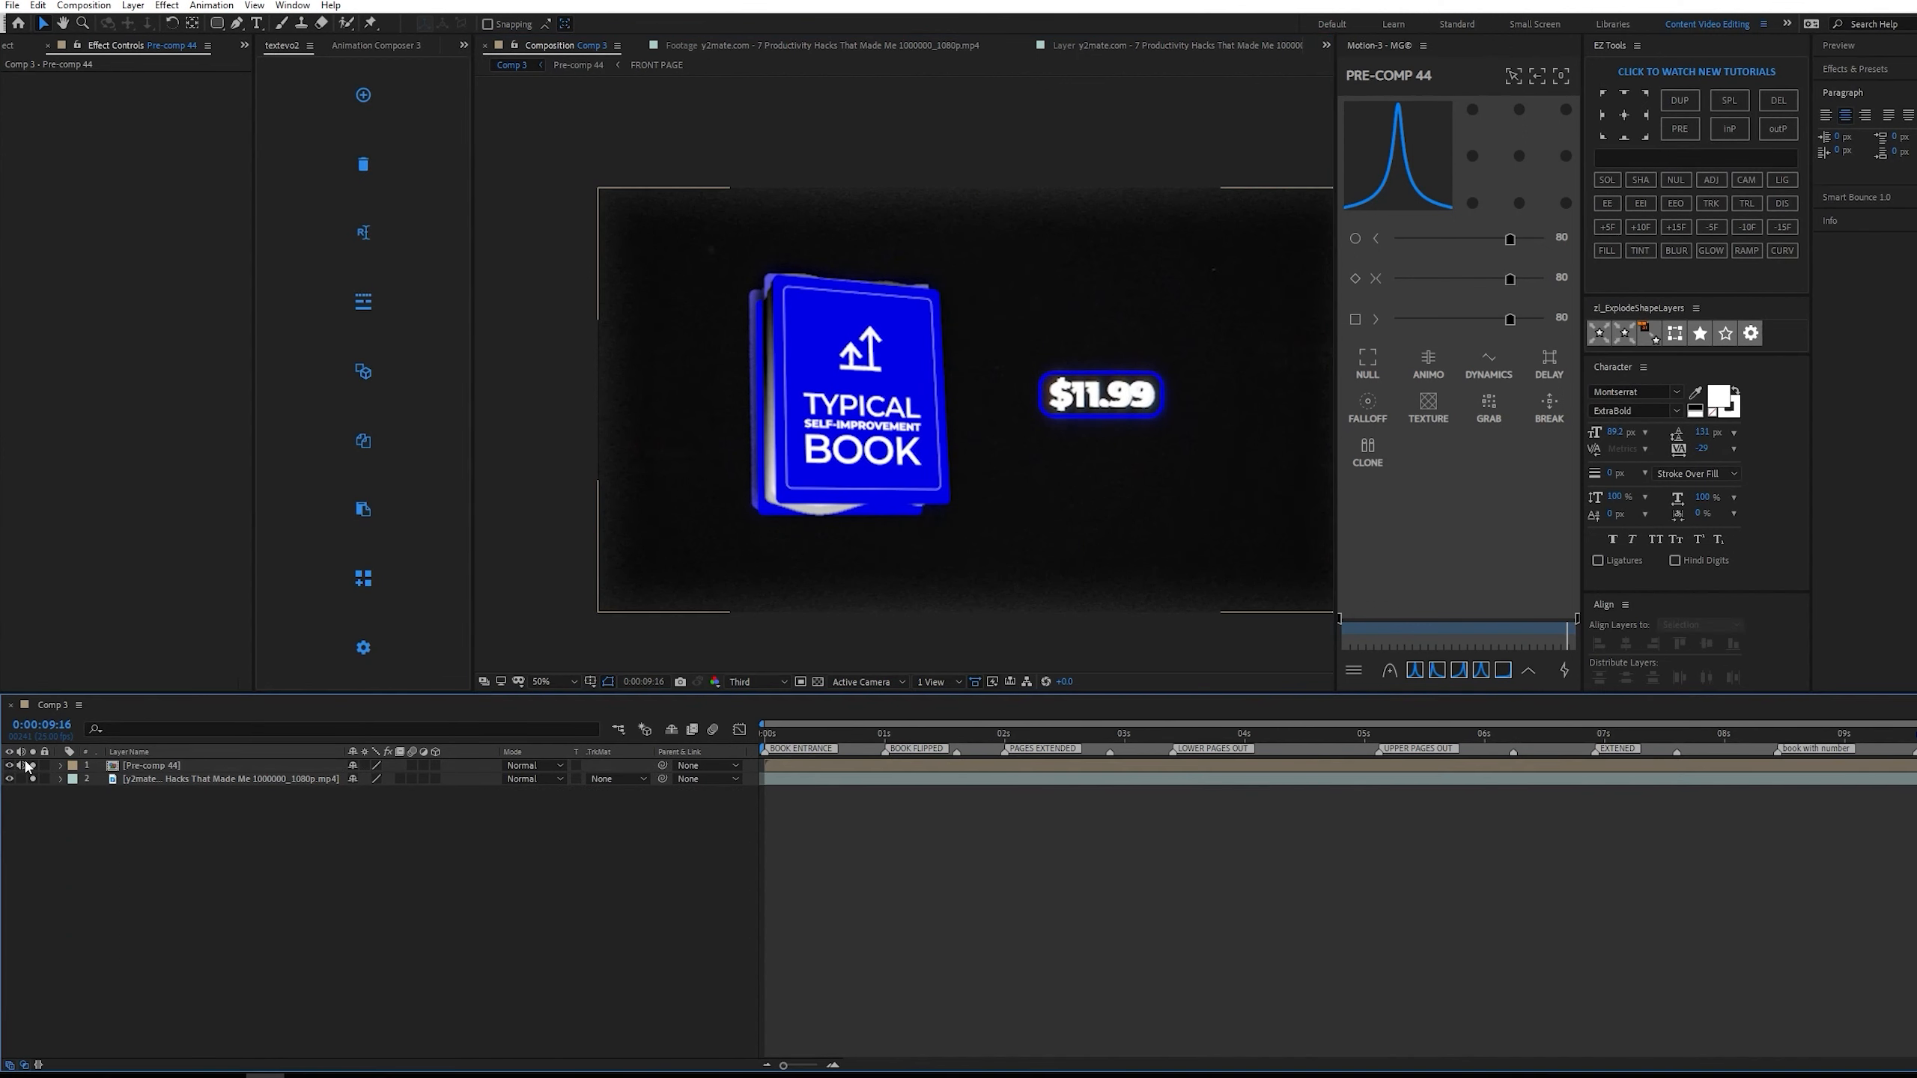
click(9, 765)
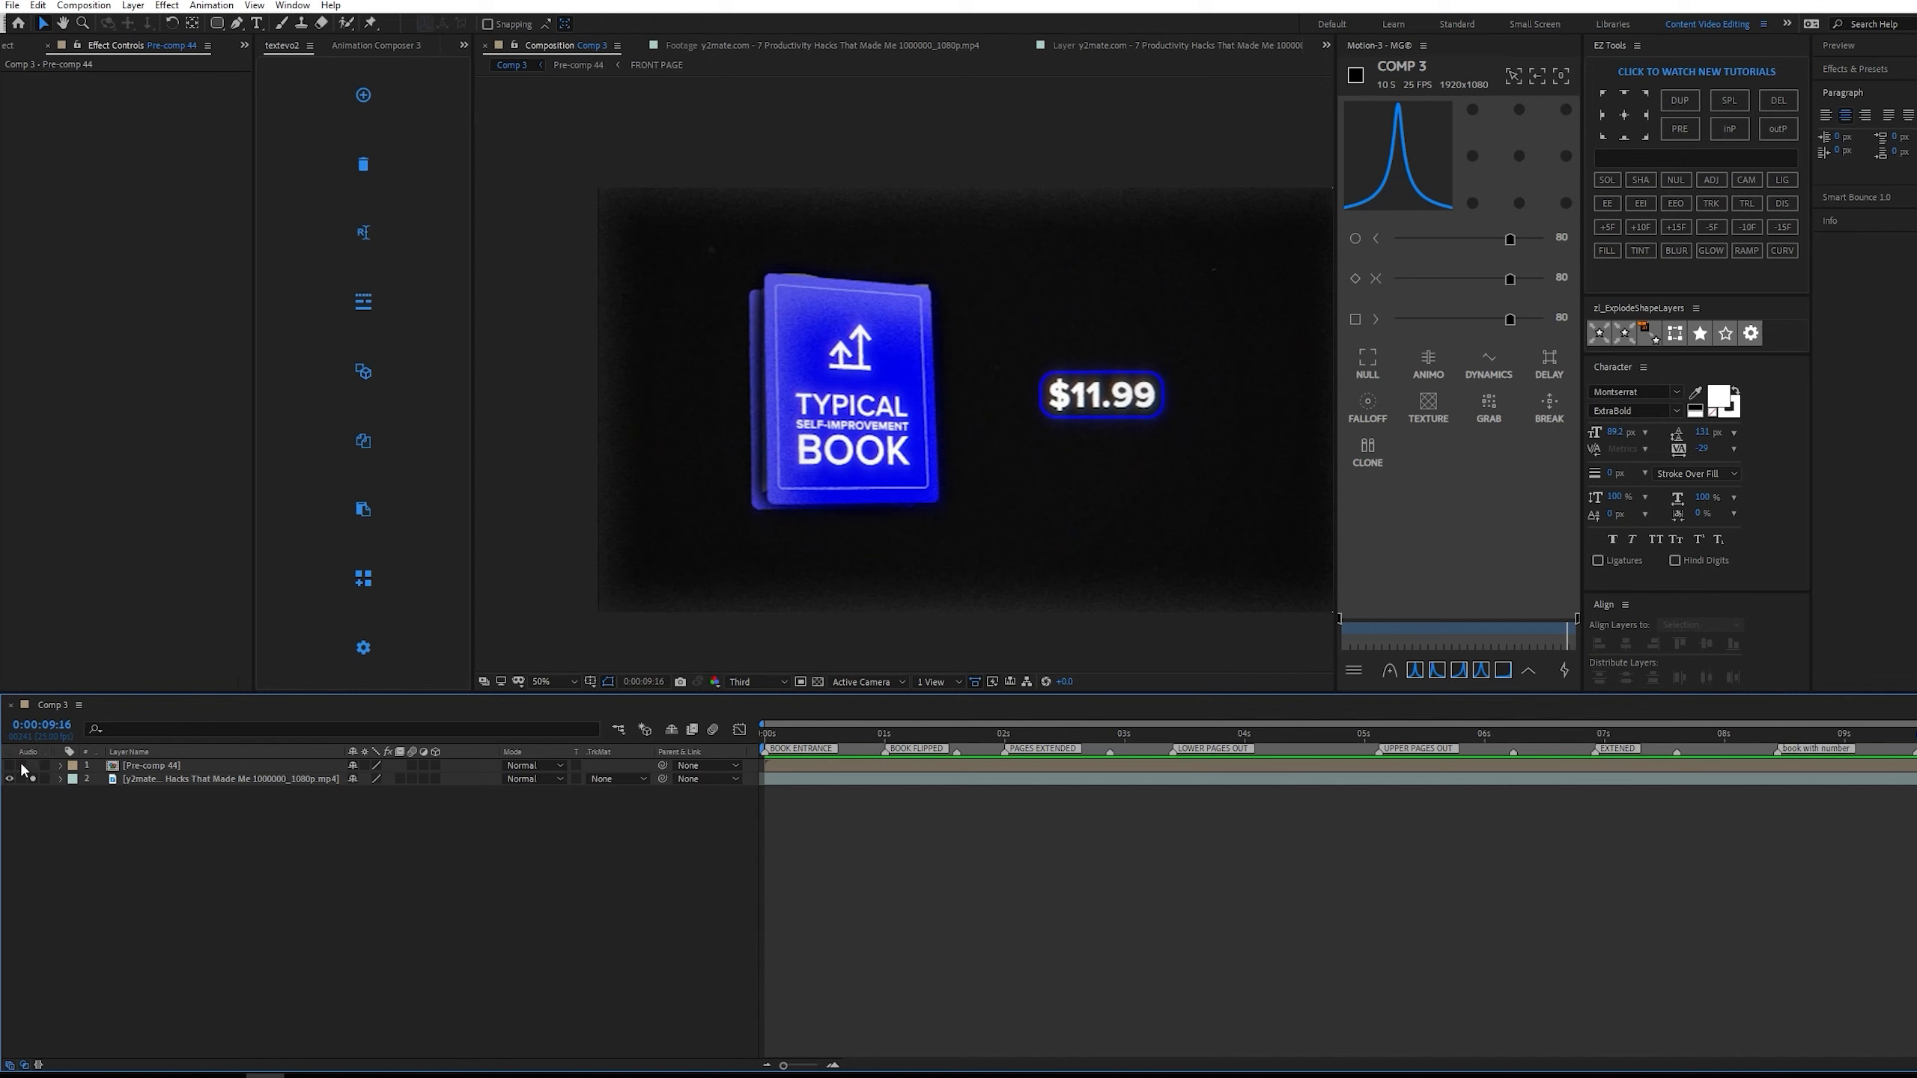
Examine the background texture, edge darkening and glow around the book in the reference video at about 0:00:02:06.
scroll(877, 510, down, 2)
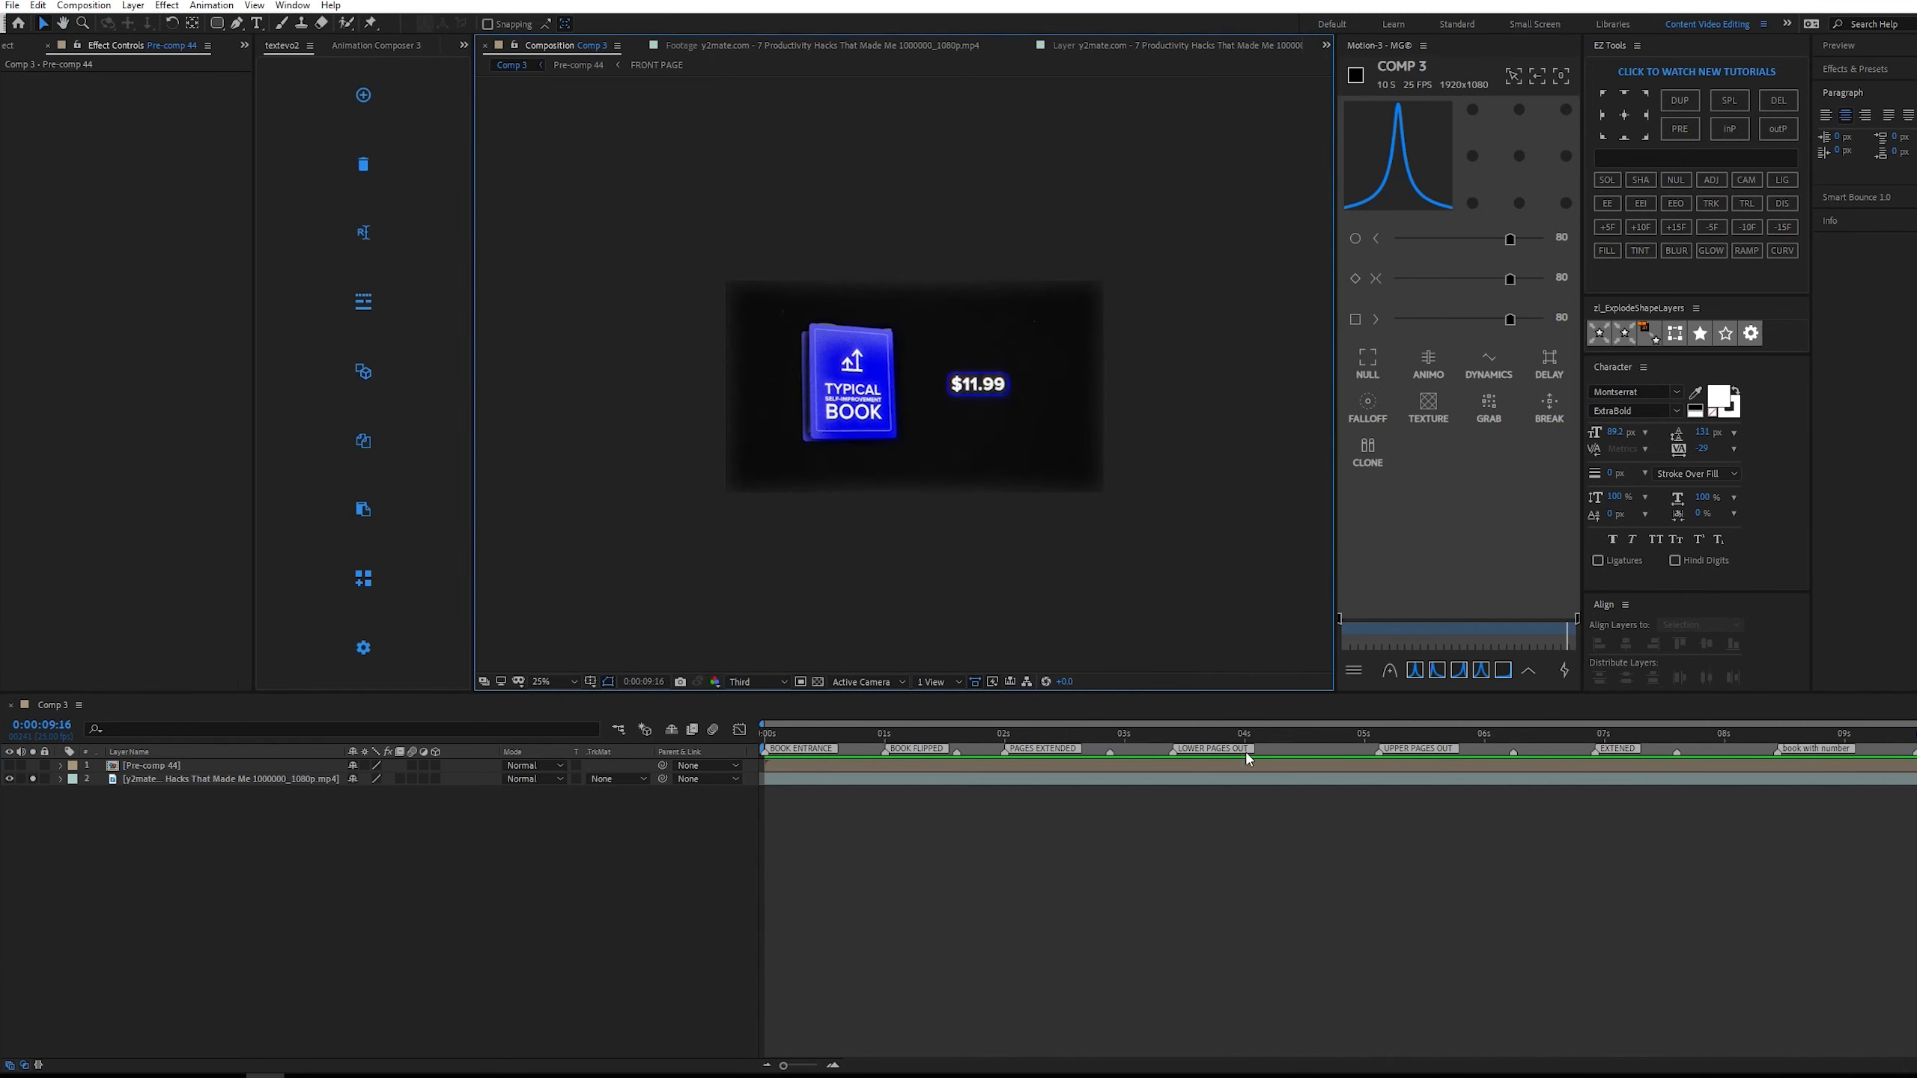
drag(1313, 734, 1035, 740)
scroll(746, 419, up, 2)
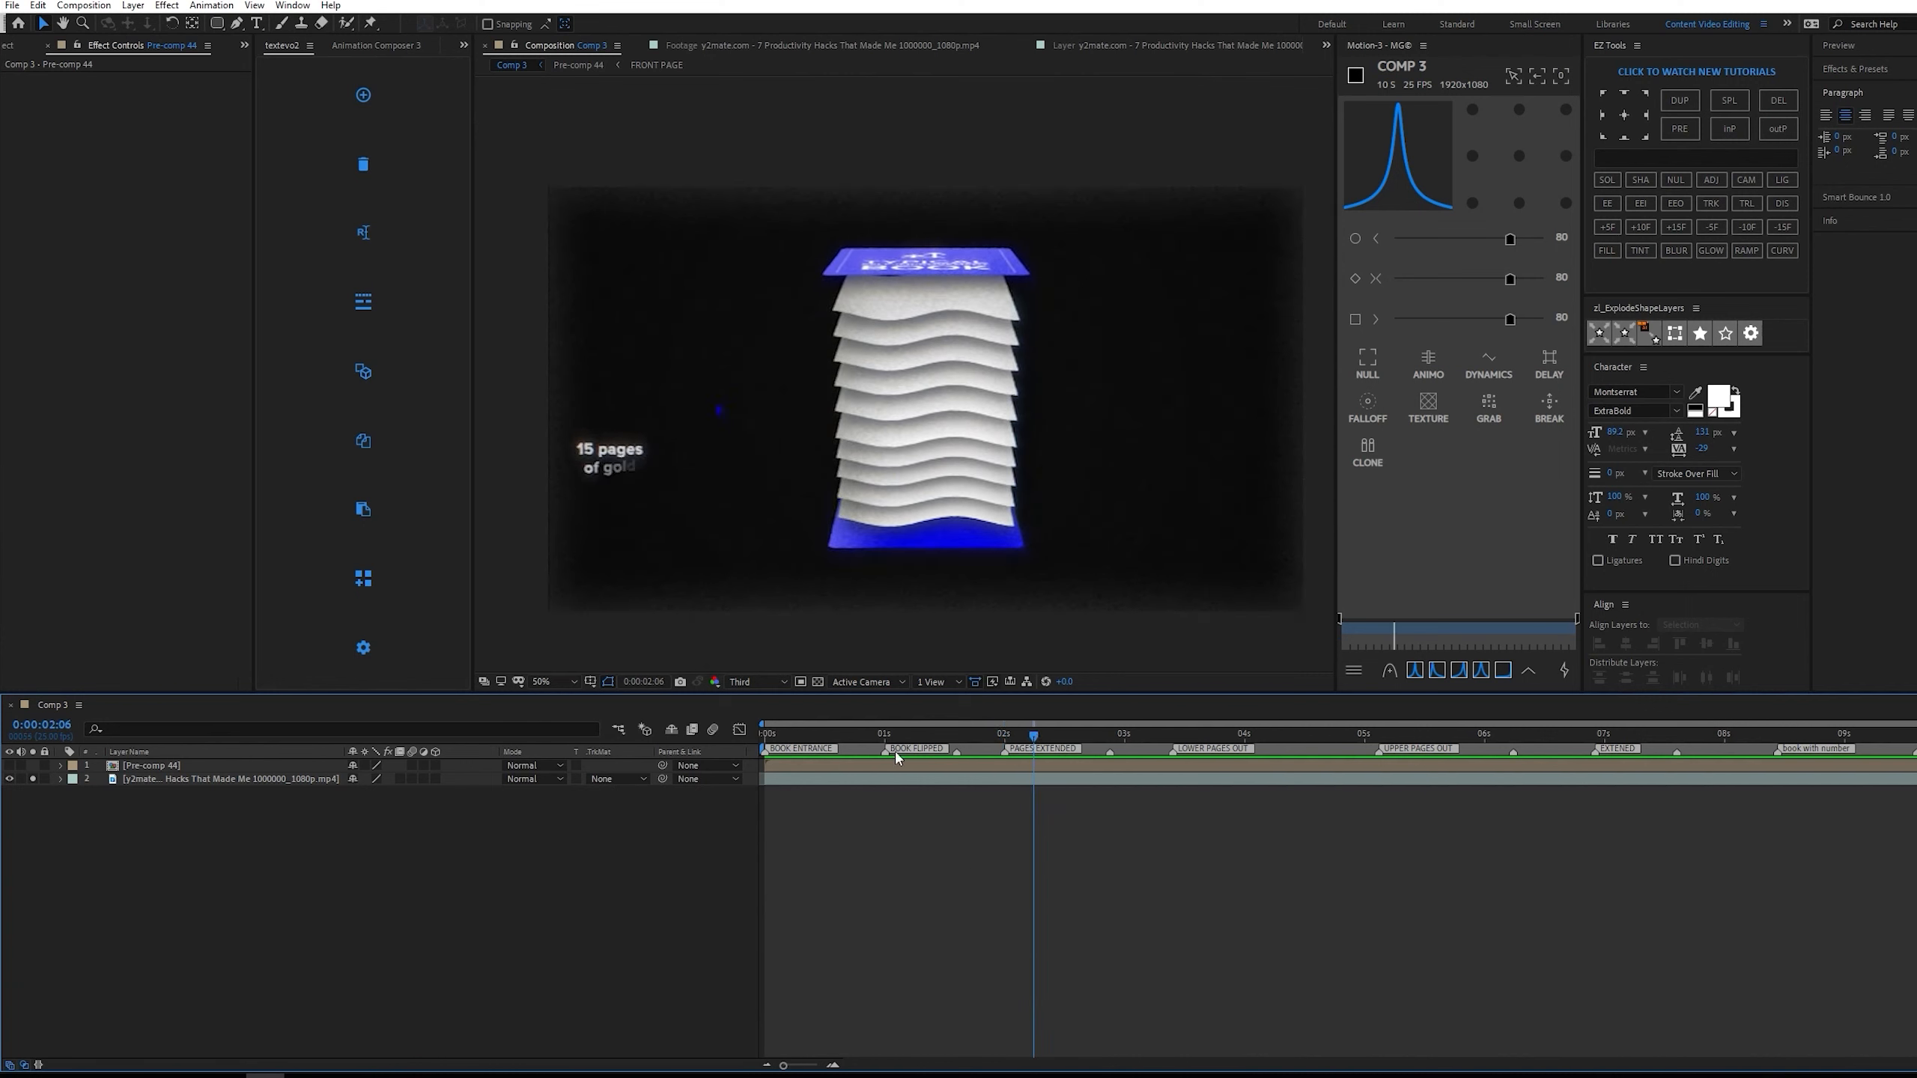
scroll(1264, 159, up, 2)
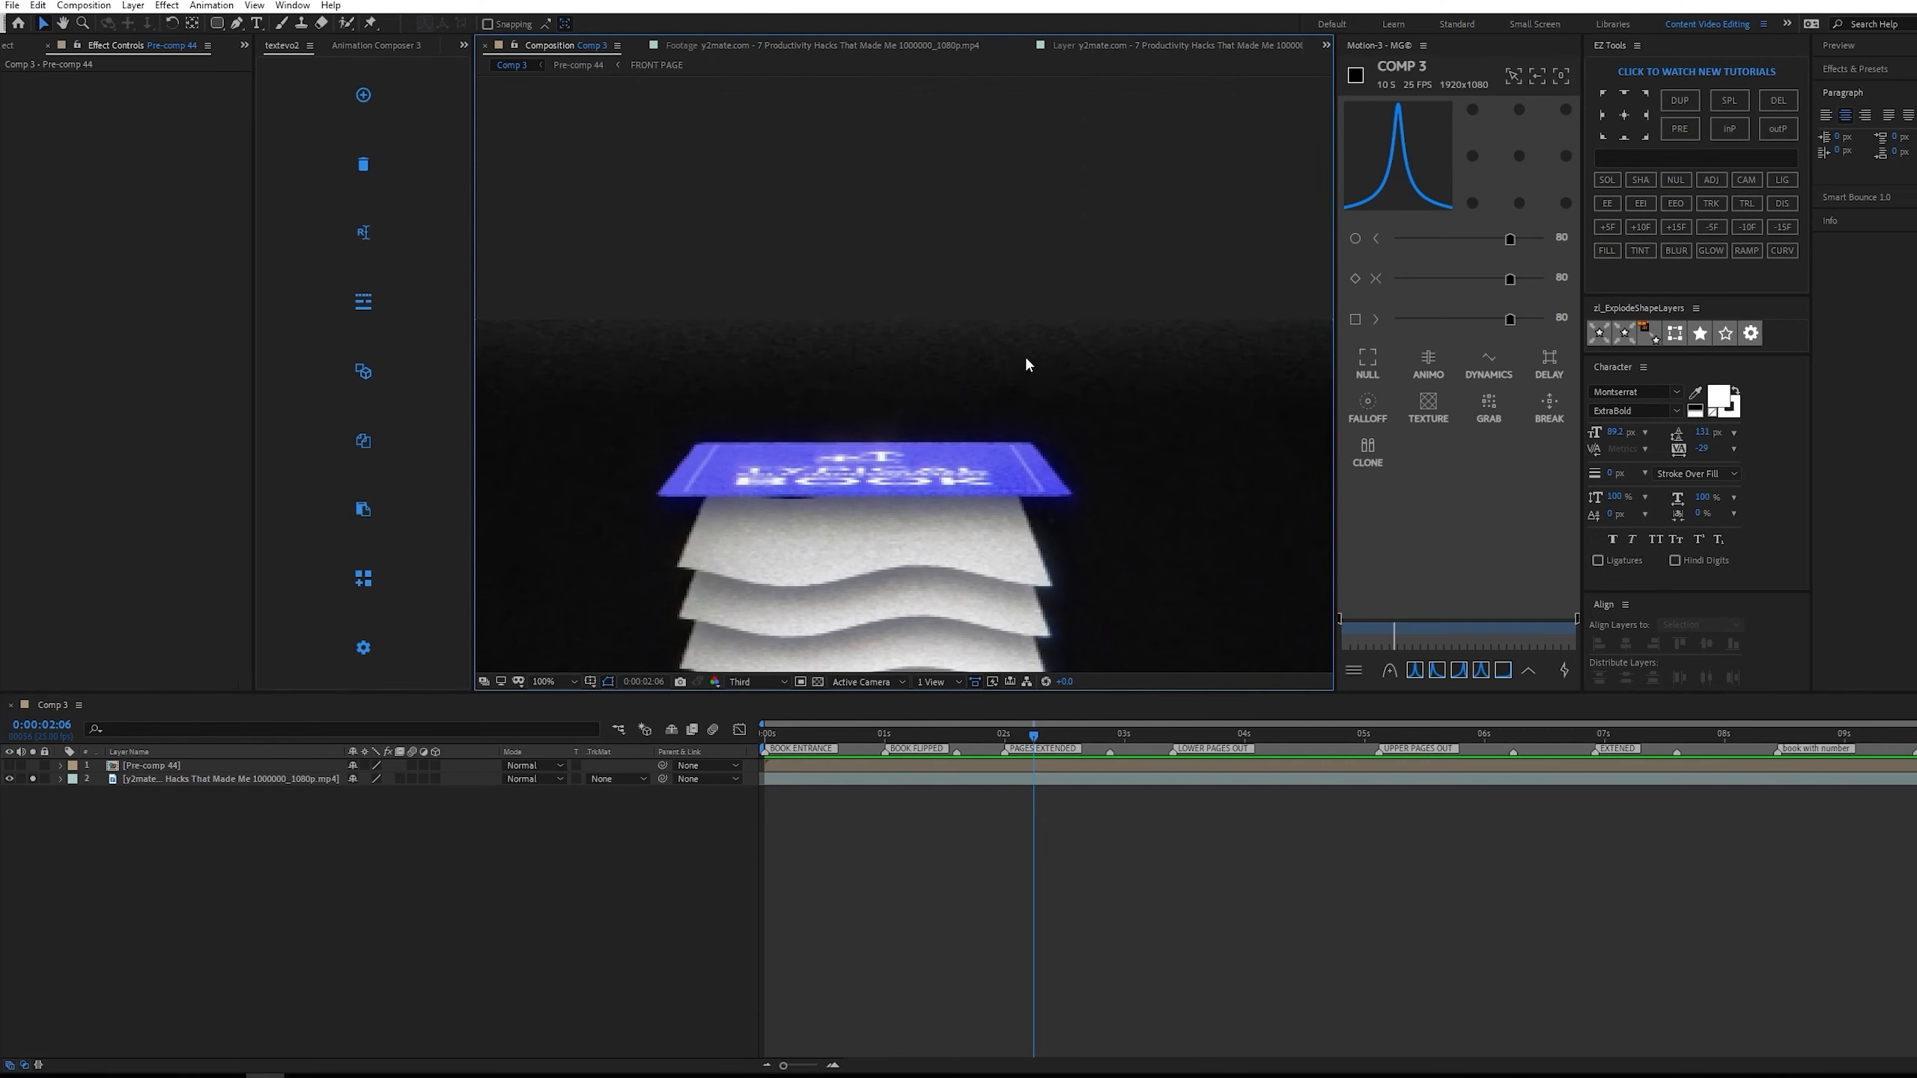
scroll(1018, 409, up, 2)
key(space)
drag(1091, 379, 975, 394)
scroll(966, 303, down, 1)
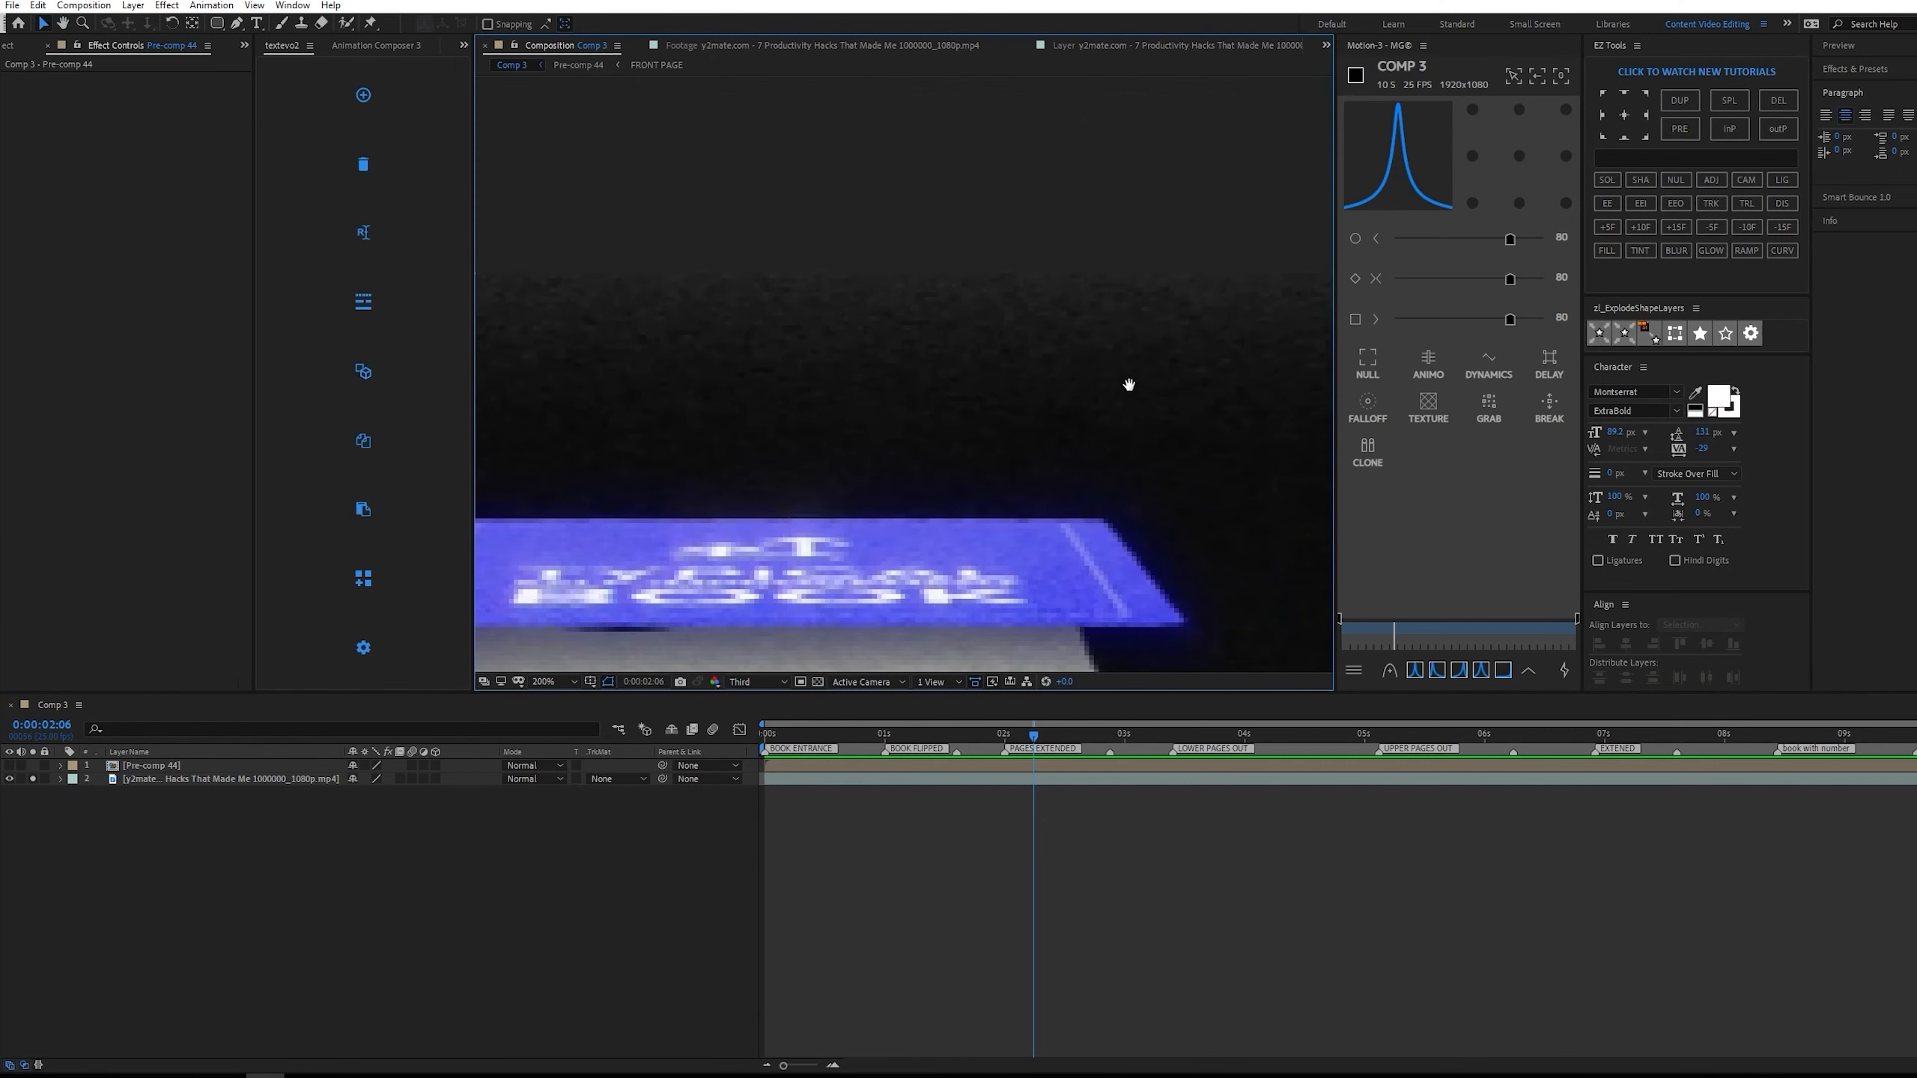
scroll(1040, 369, down, 5)
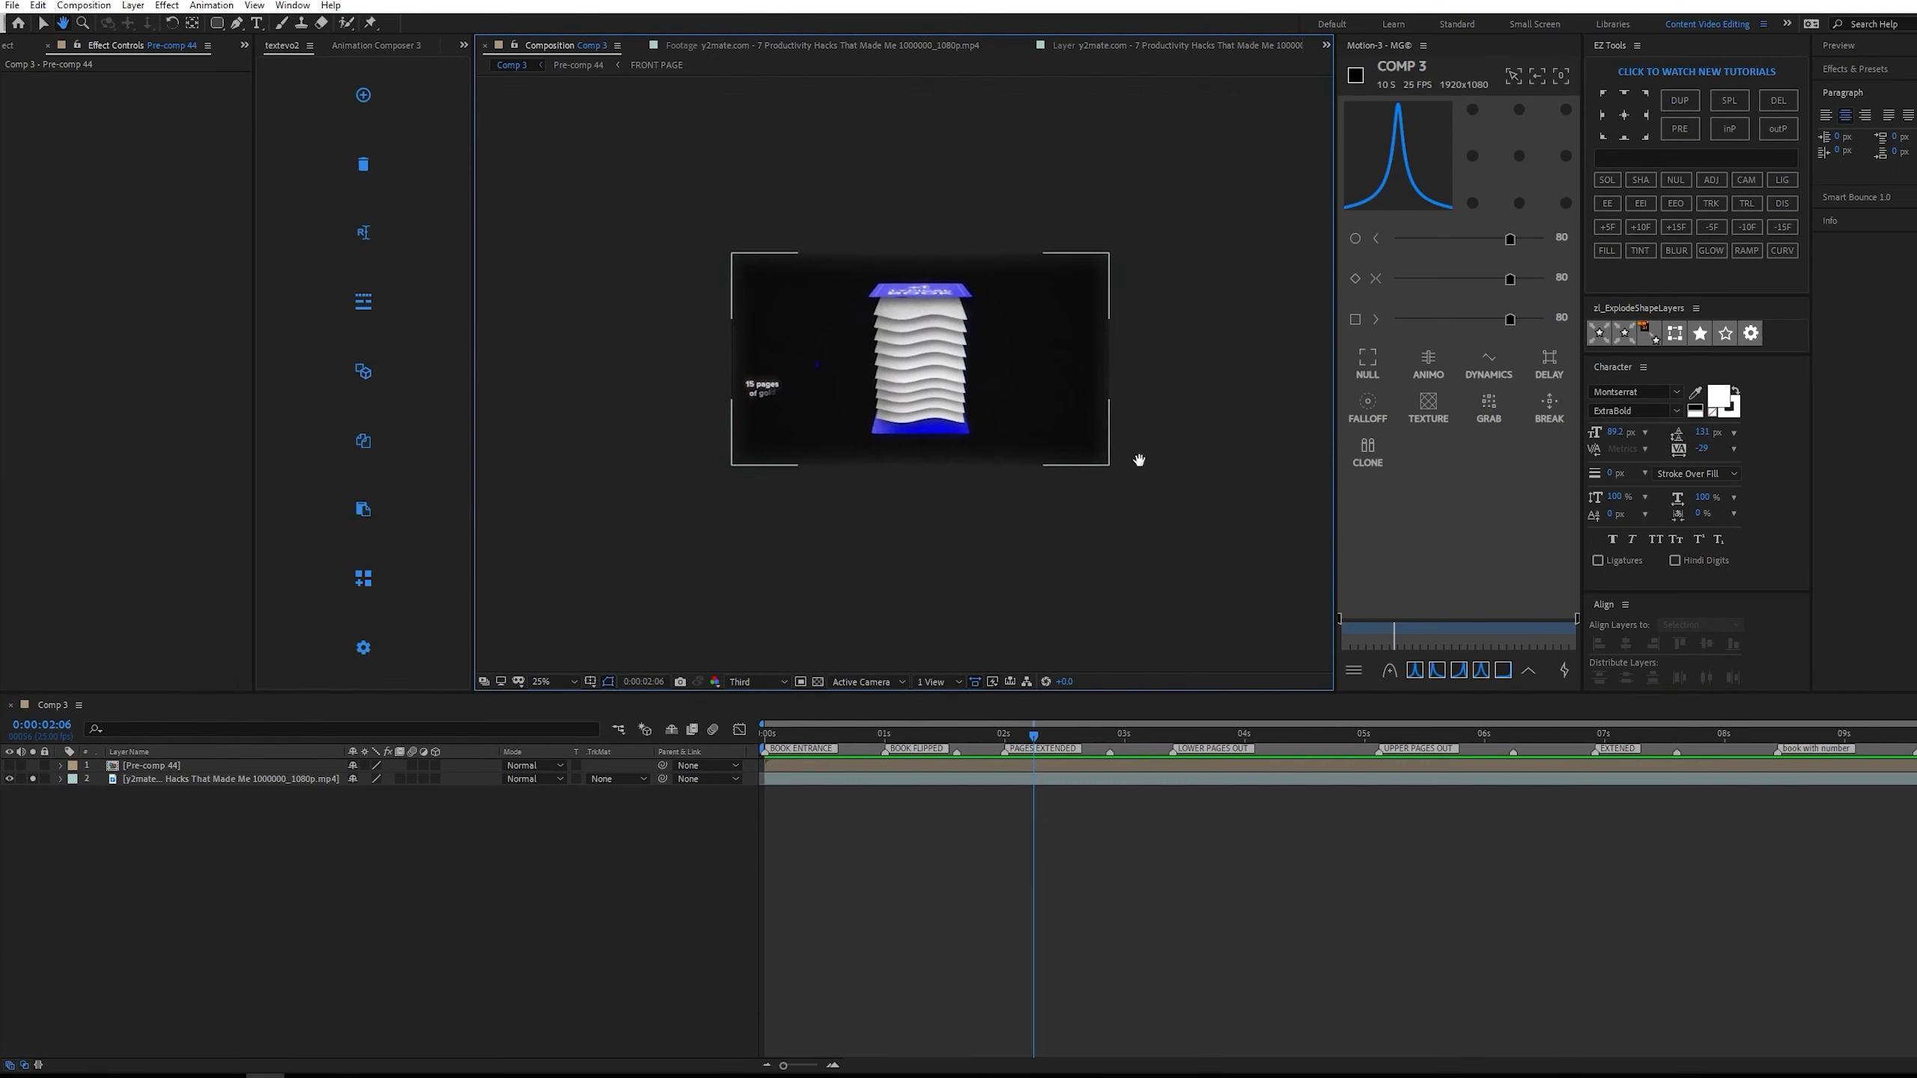
scroll(1139, 459, up, 1)
Play the reference video from 0:00:02:18 and inspect the film specks and glow on the closed book and price.
mouse_move(1057, 734)
mouse_down()
mouse_move(1366, 731)
mouse_move(1091, 732)
mouse_up()
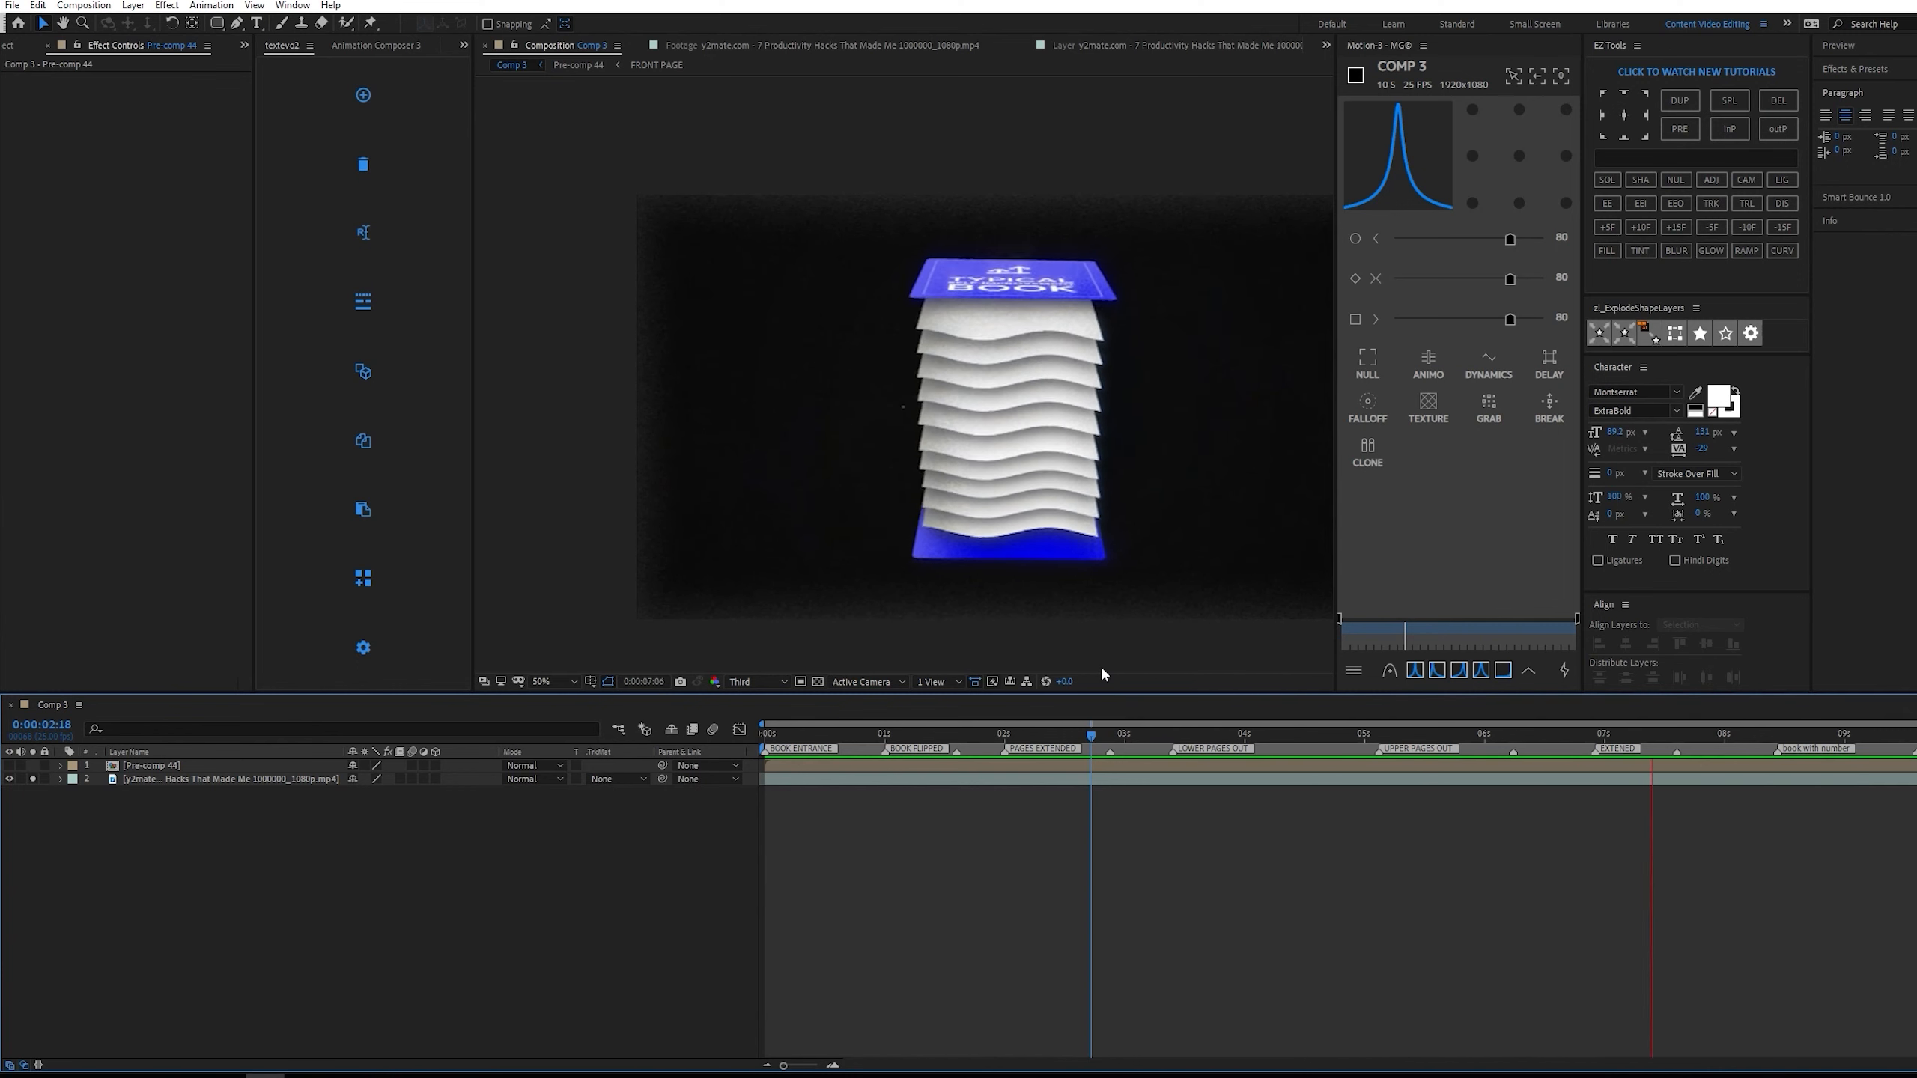
key(space)
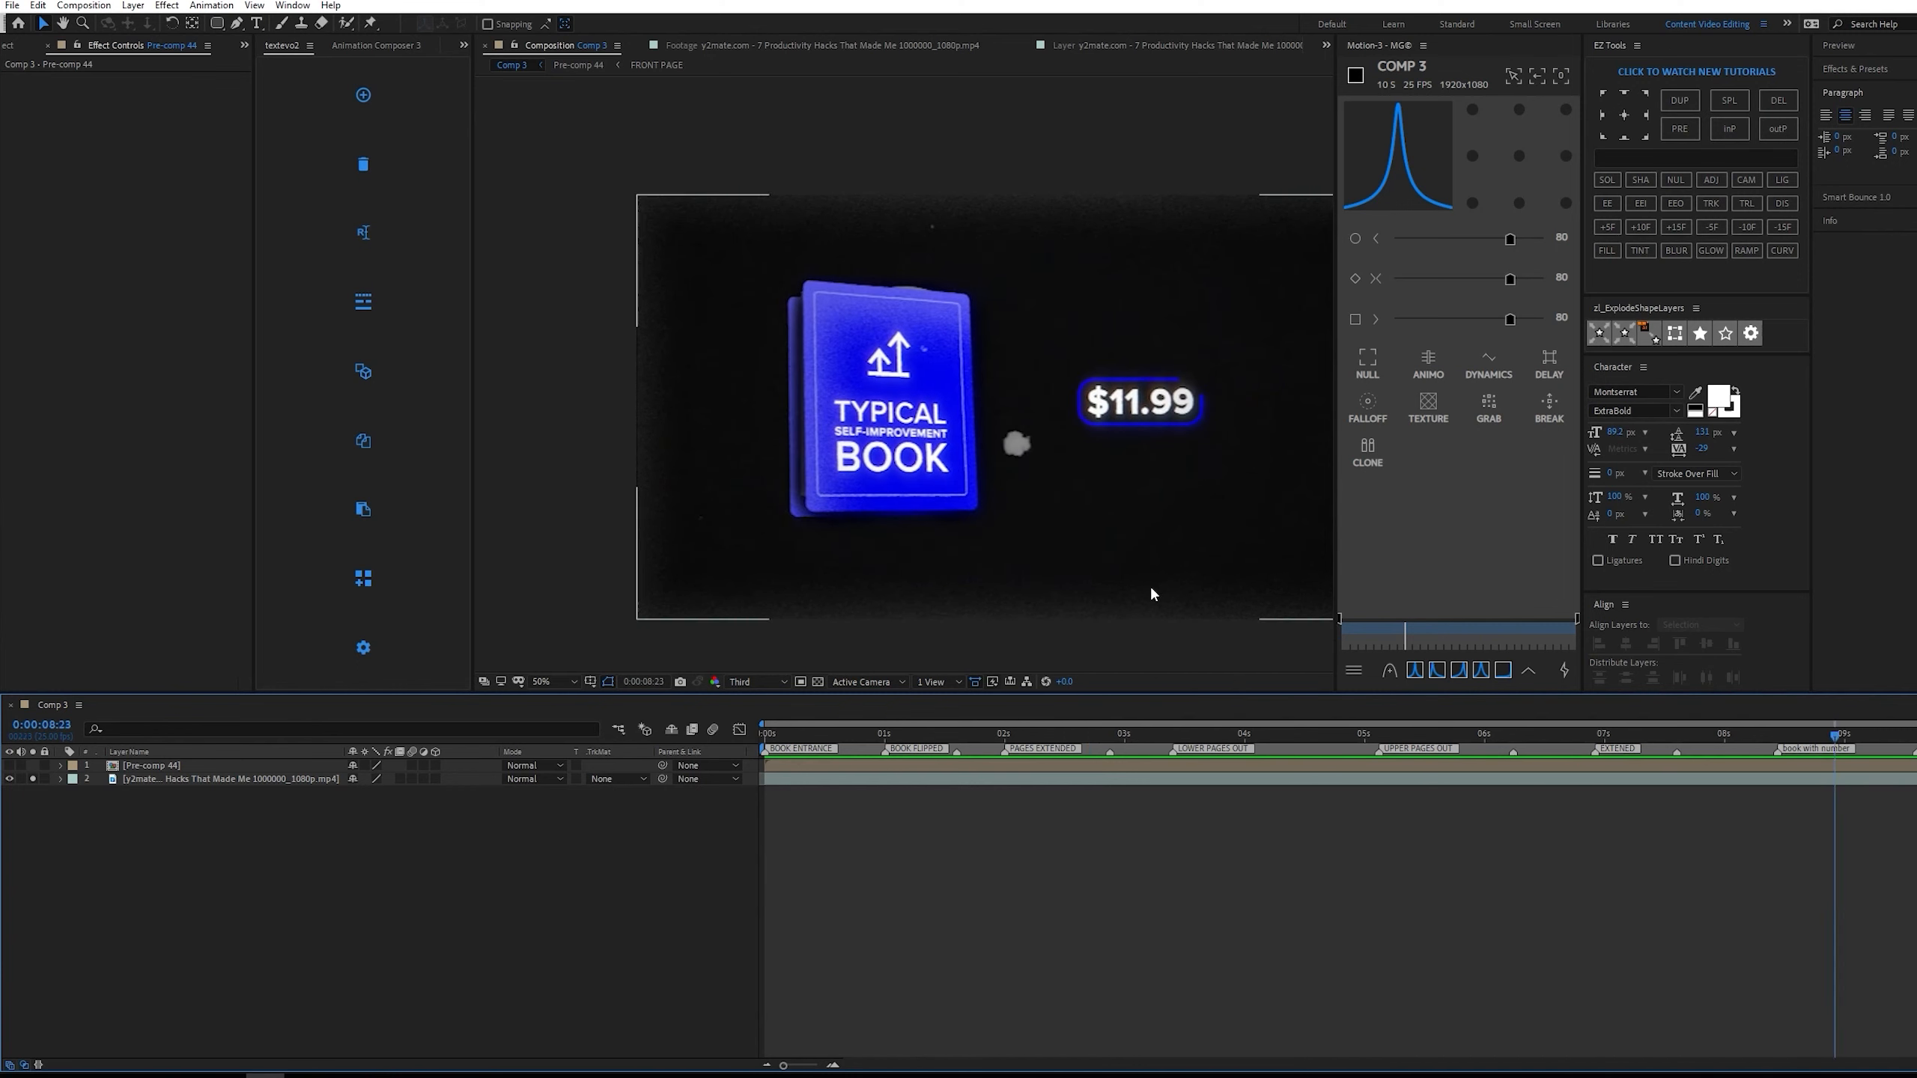
key(space)
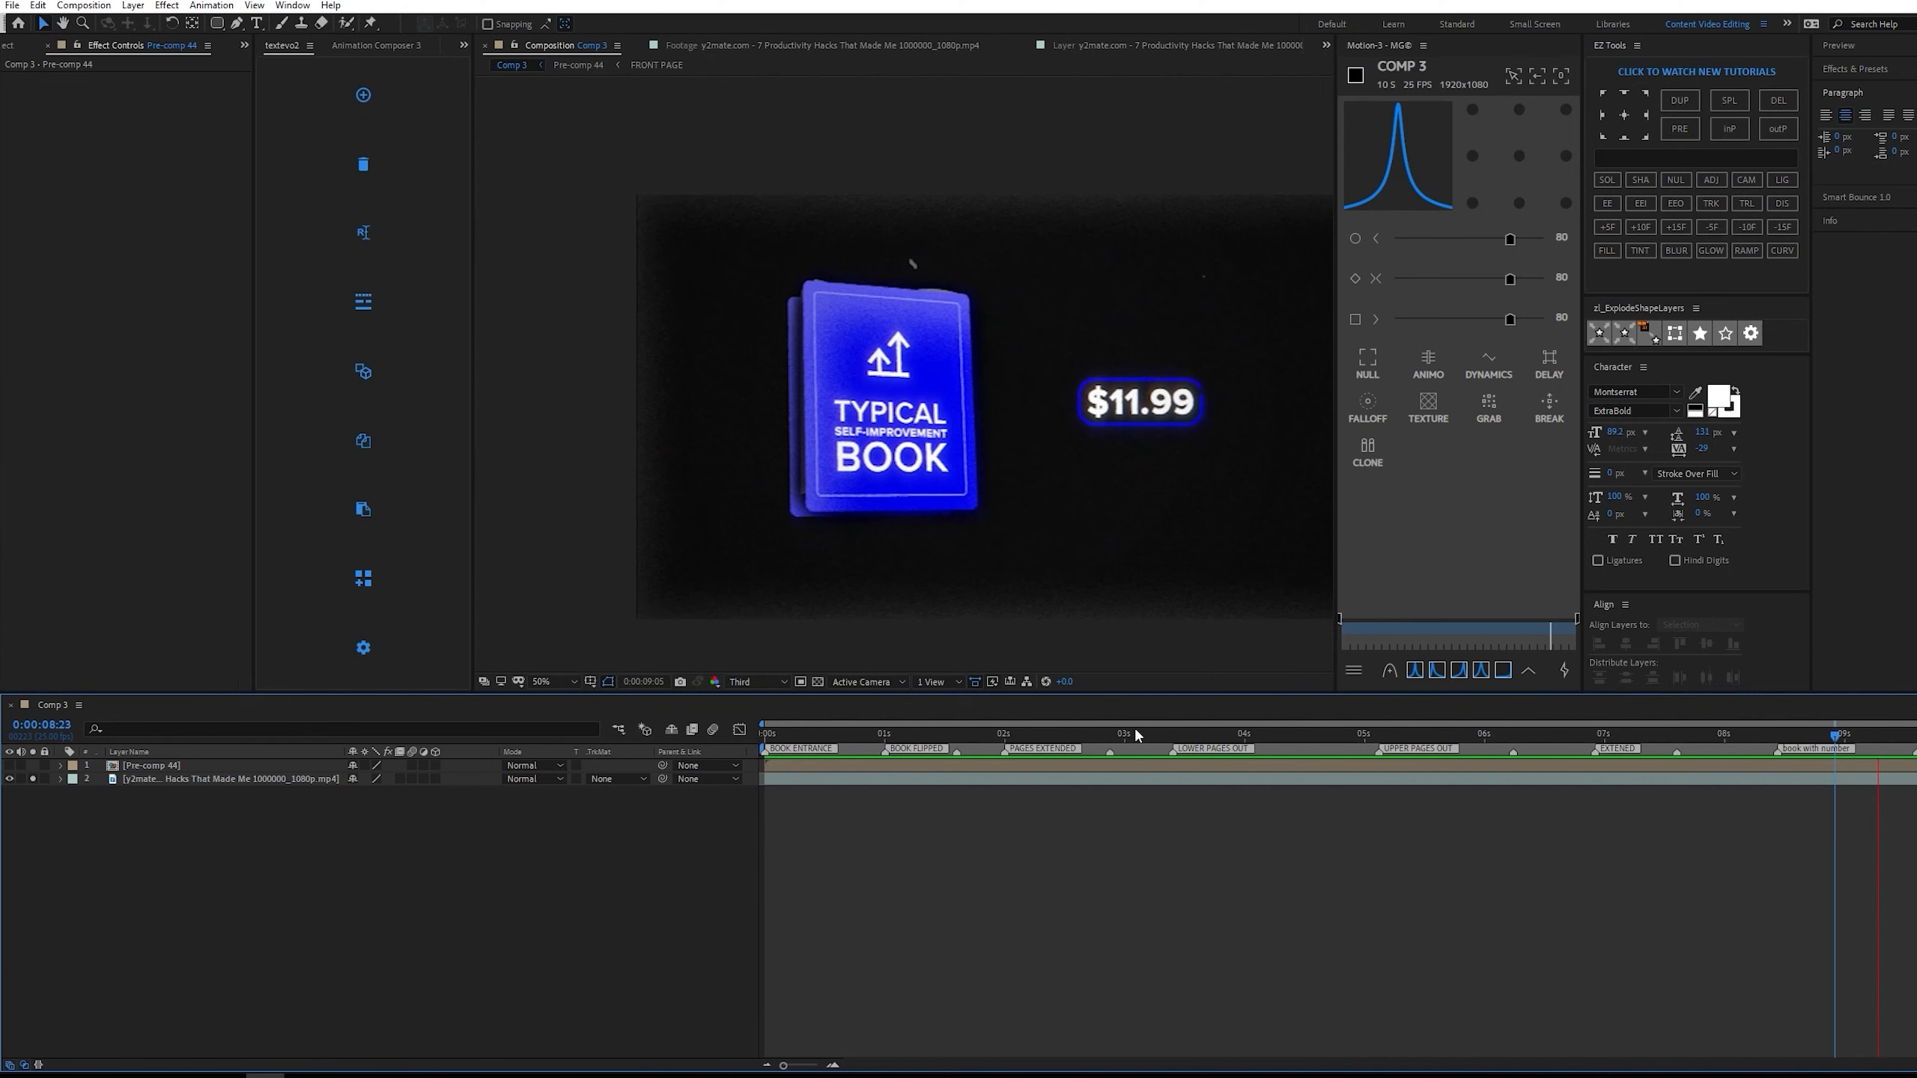
key(space)
scroll(1166, 410, up, 2)
key(space)
scroll(1167, 414, down, 1)
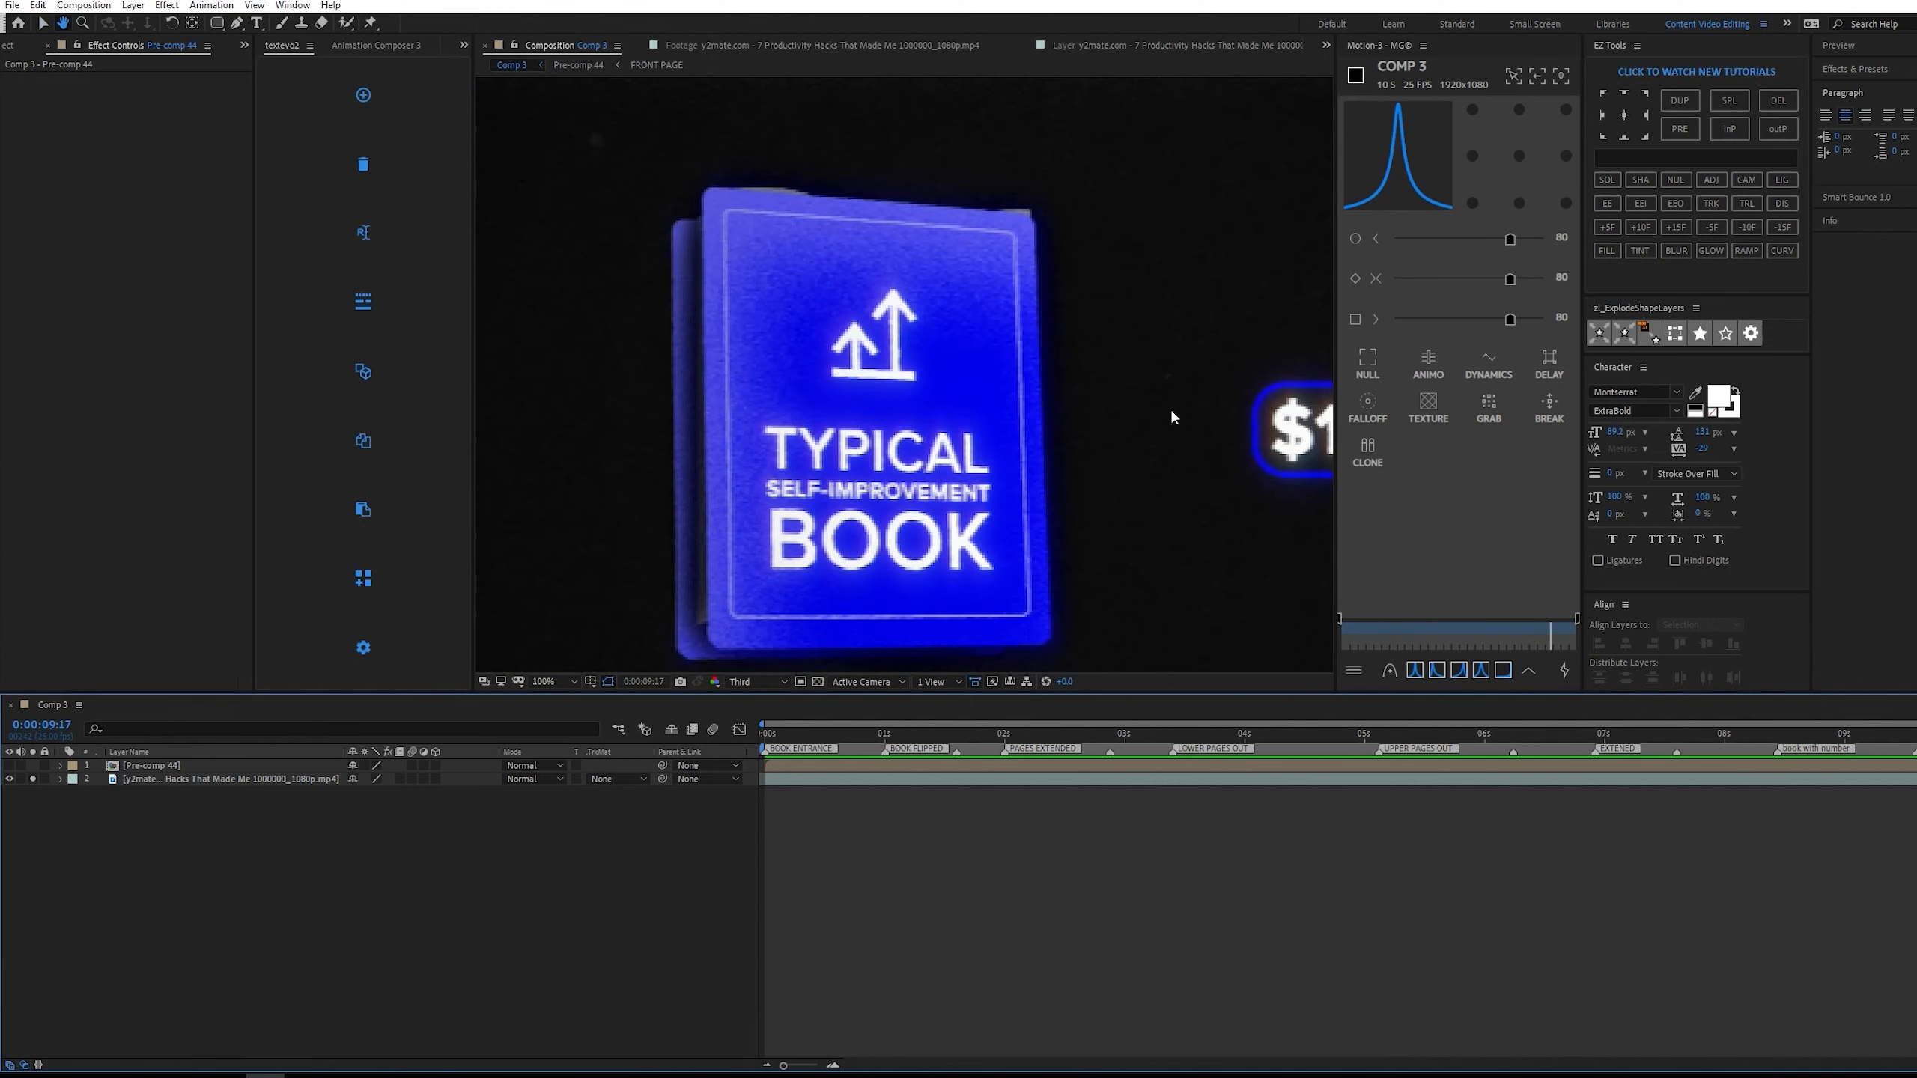
scroll(1169, 423, down, 1)
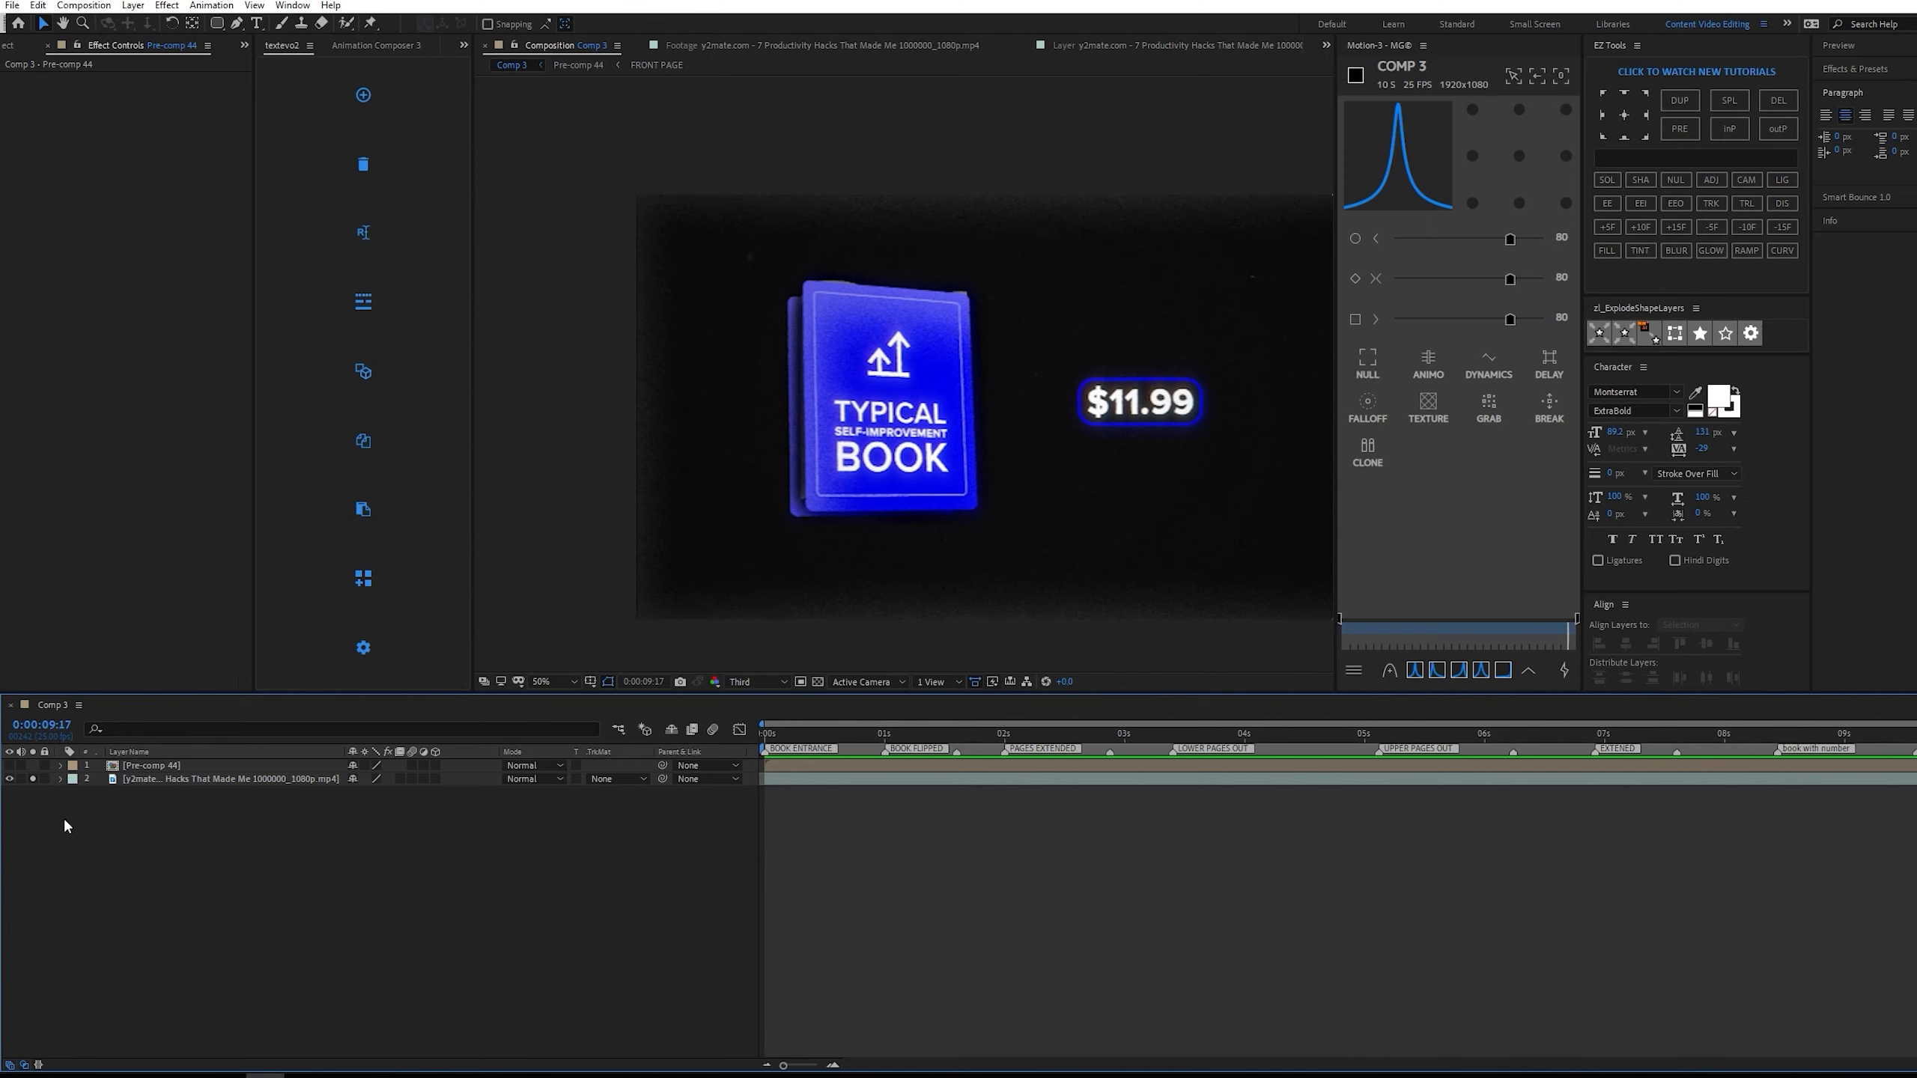
Hide the reference video layer, recenter the empty composition frame, and save the project.
click(9, 779)
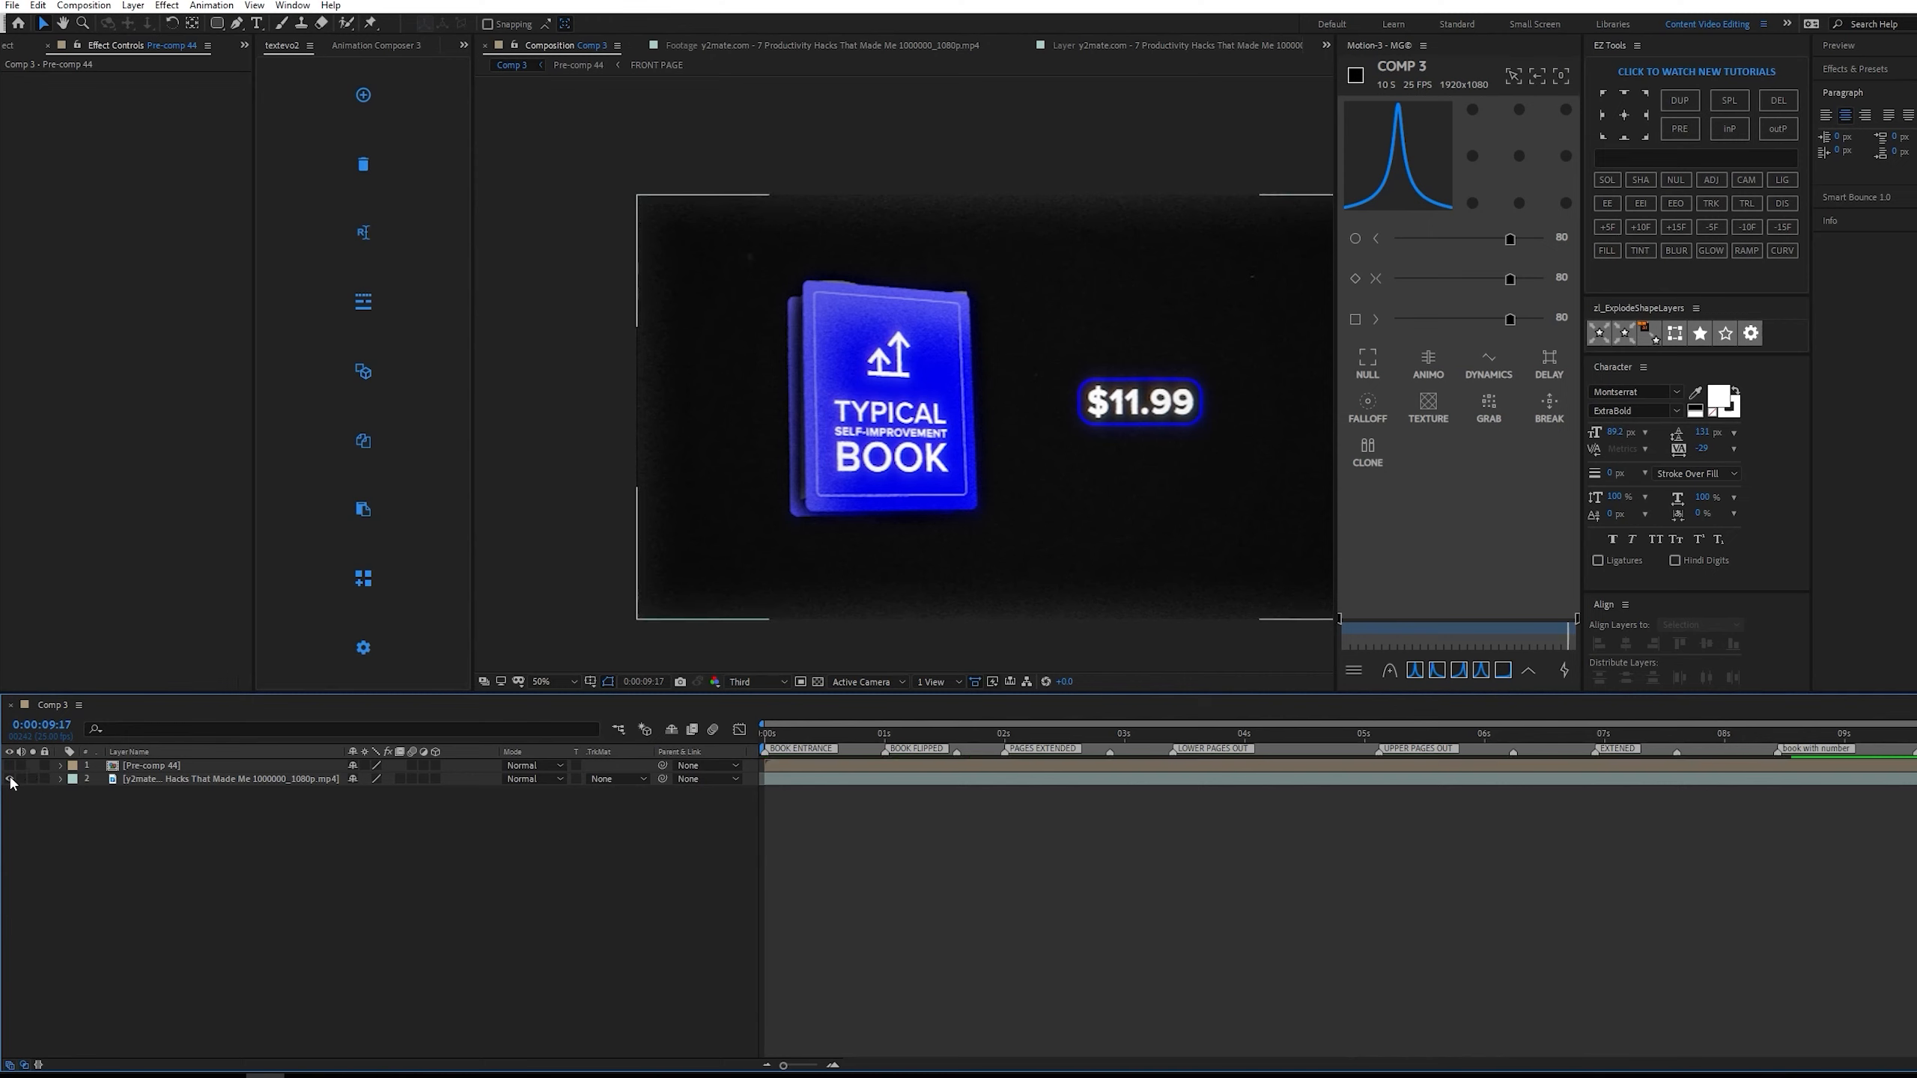
scroll(964, 571, down, 1)
scroll(966, 567, up, 1)
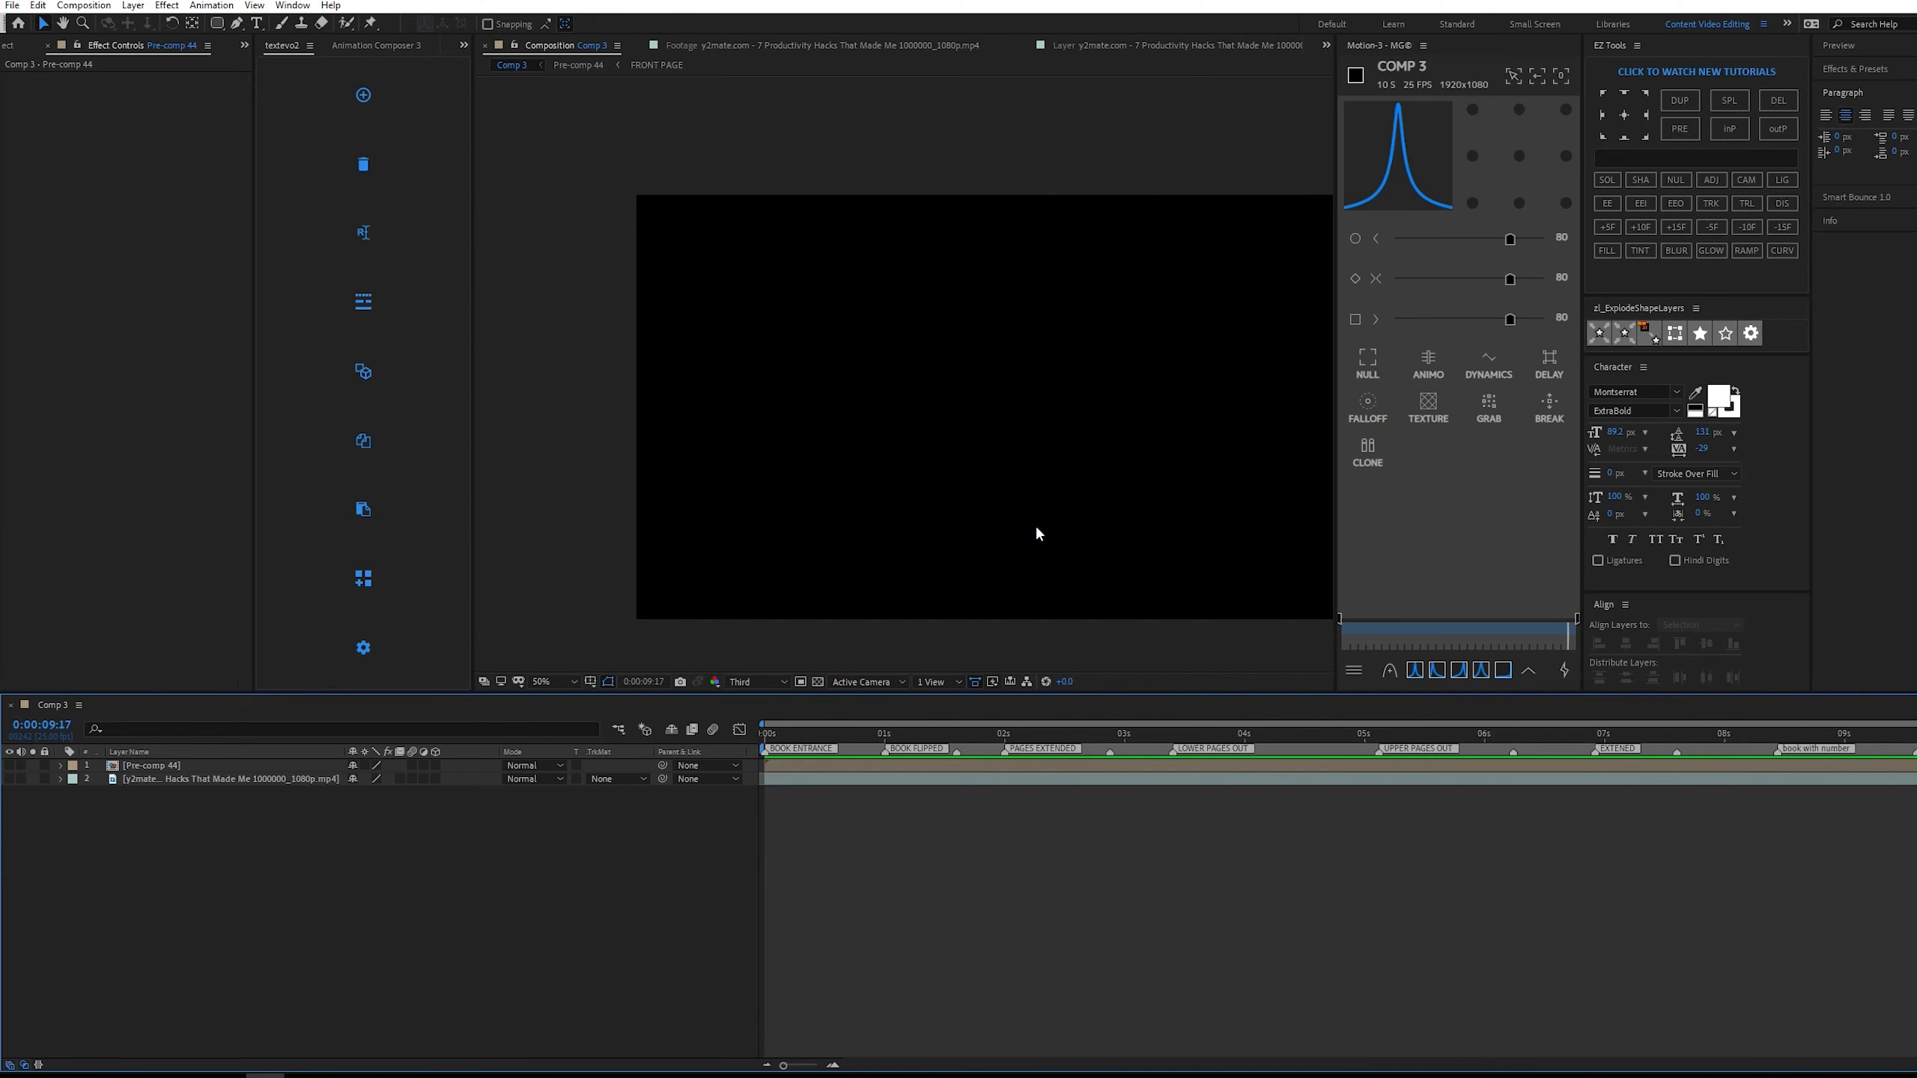
drag(1046, 500, 953, 502)
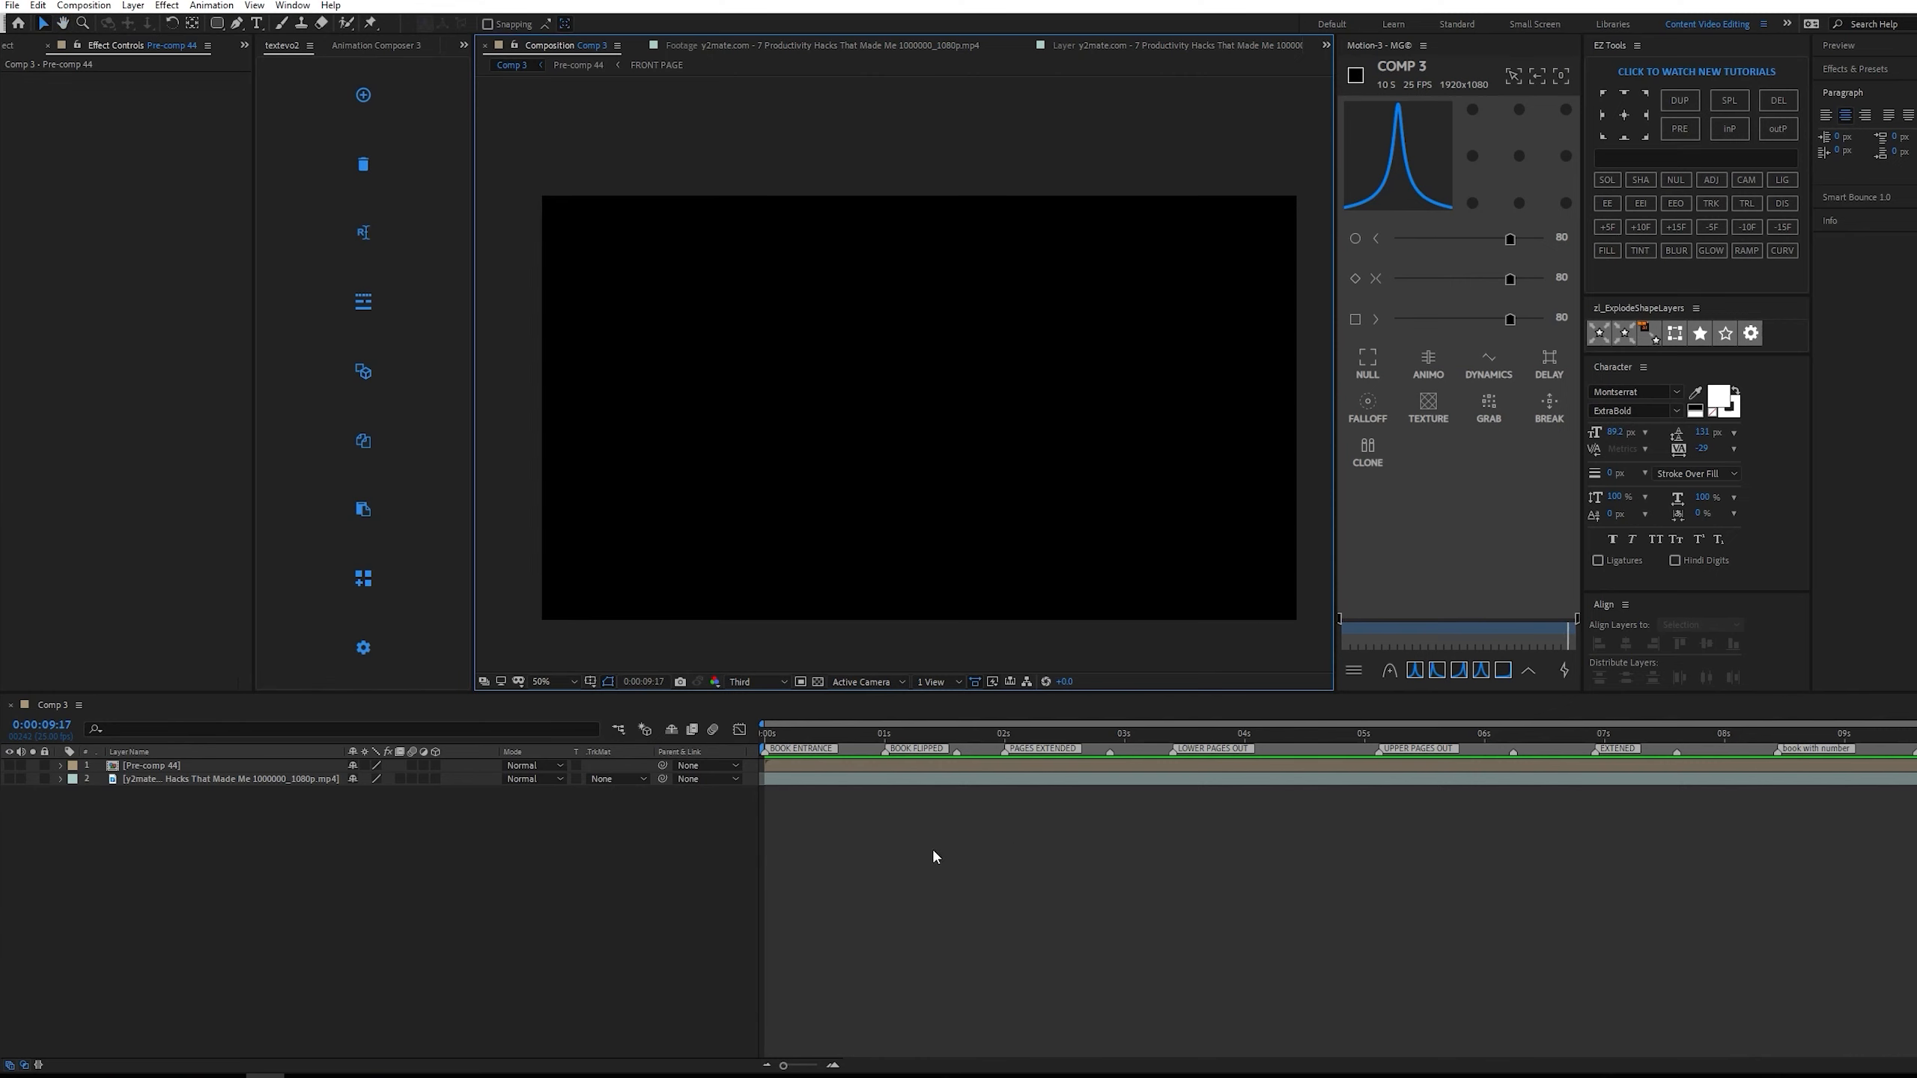
key(ctrl+s)
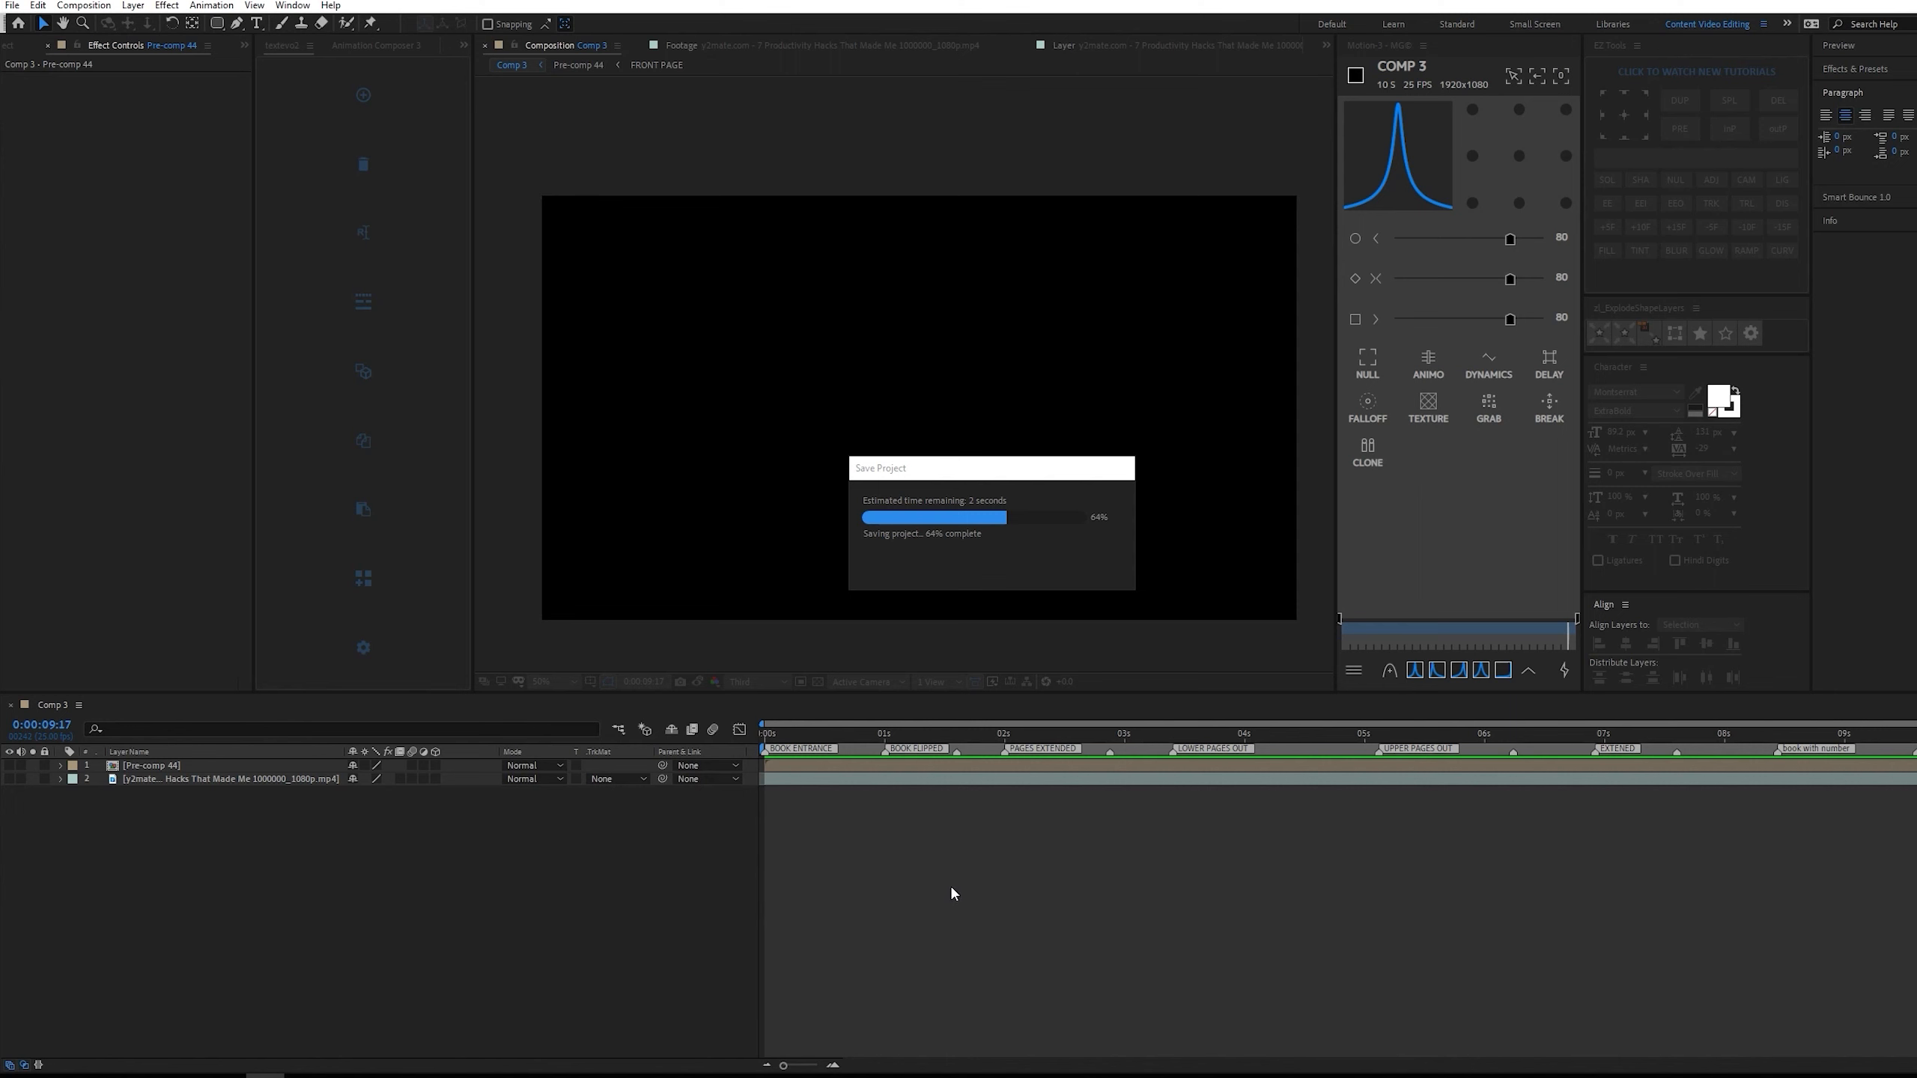
Search the project for "film" and add film grain.mp4 to Comp 3 as the lowest layer.
click(16, 50)
click(71, 149)
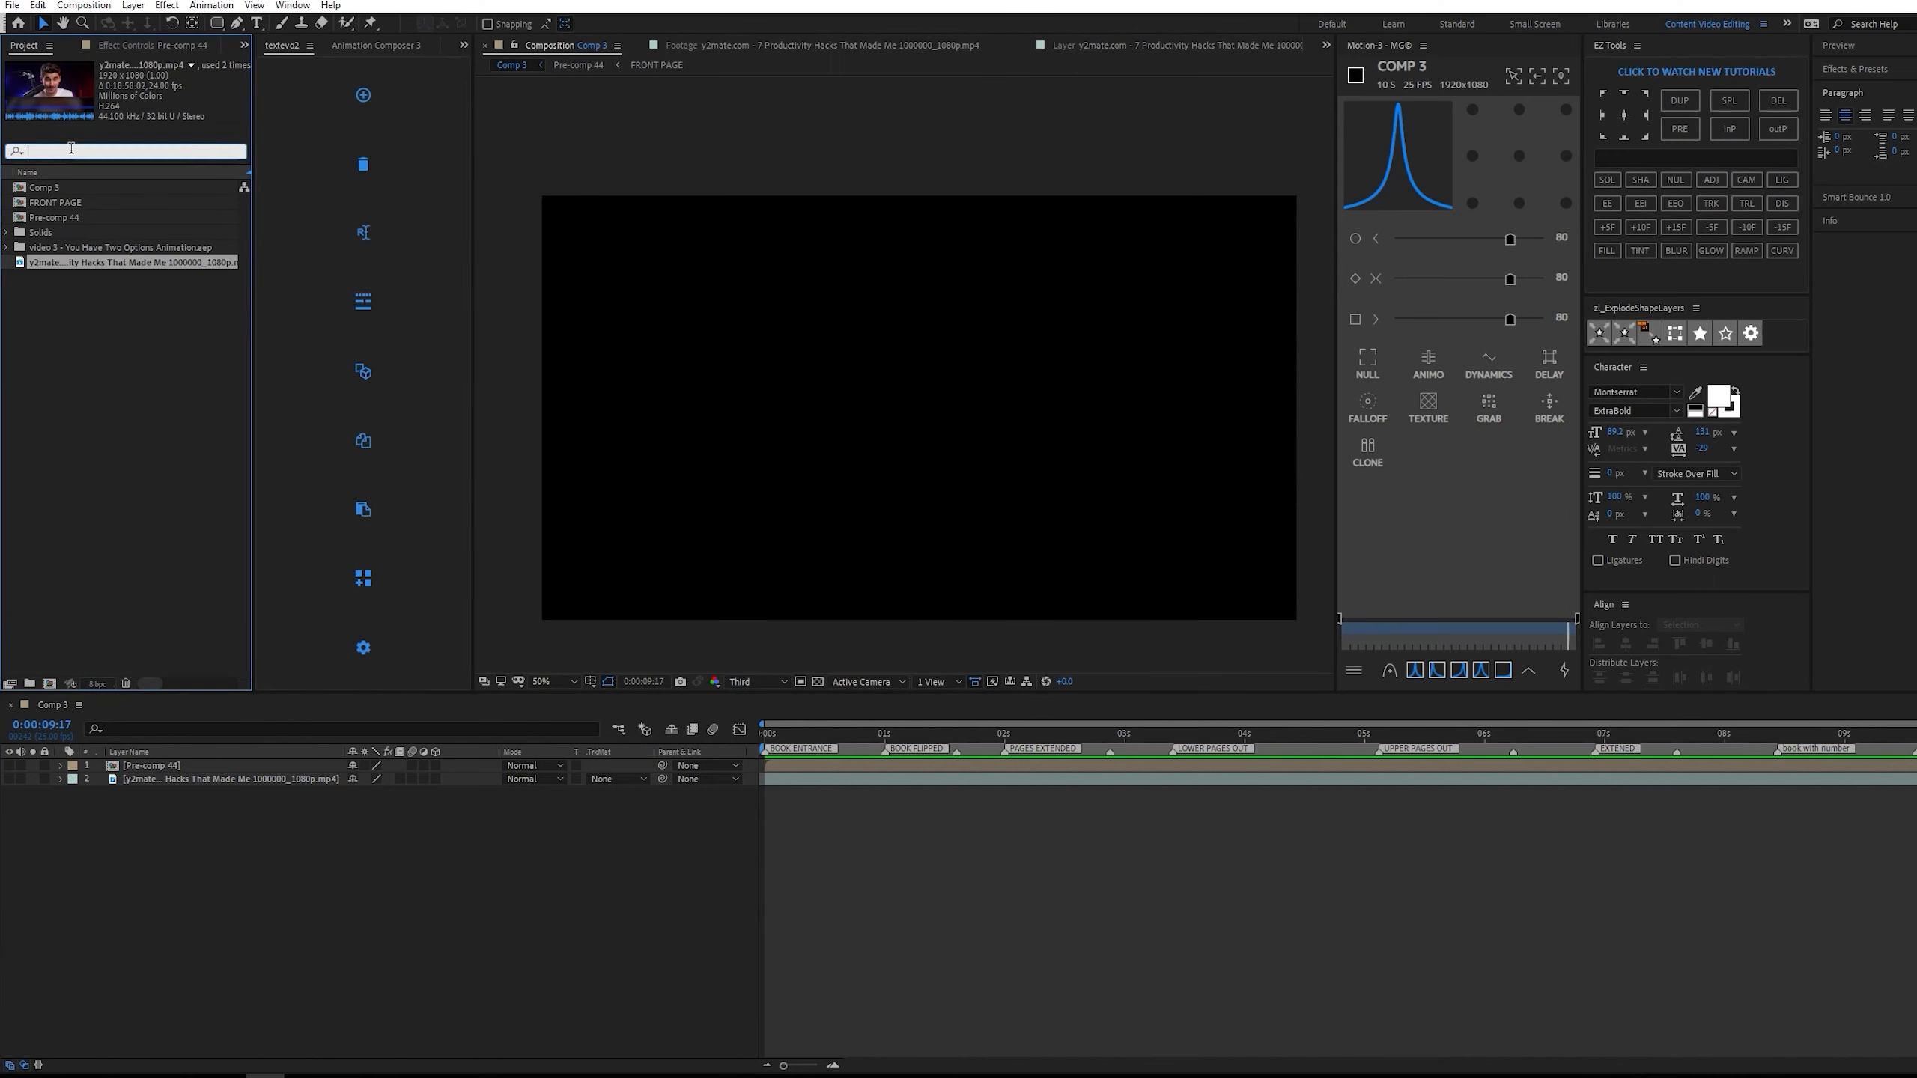
text(film)
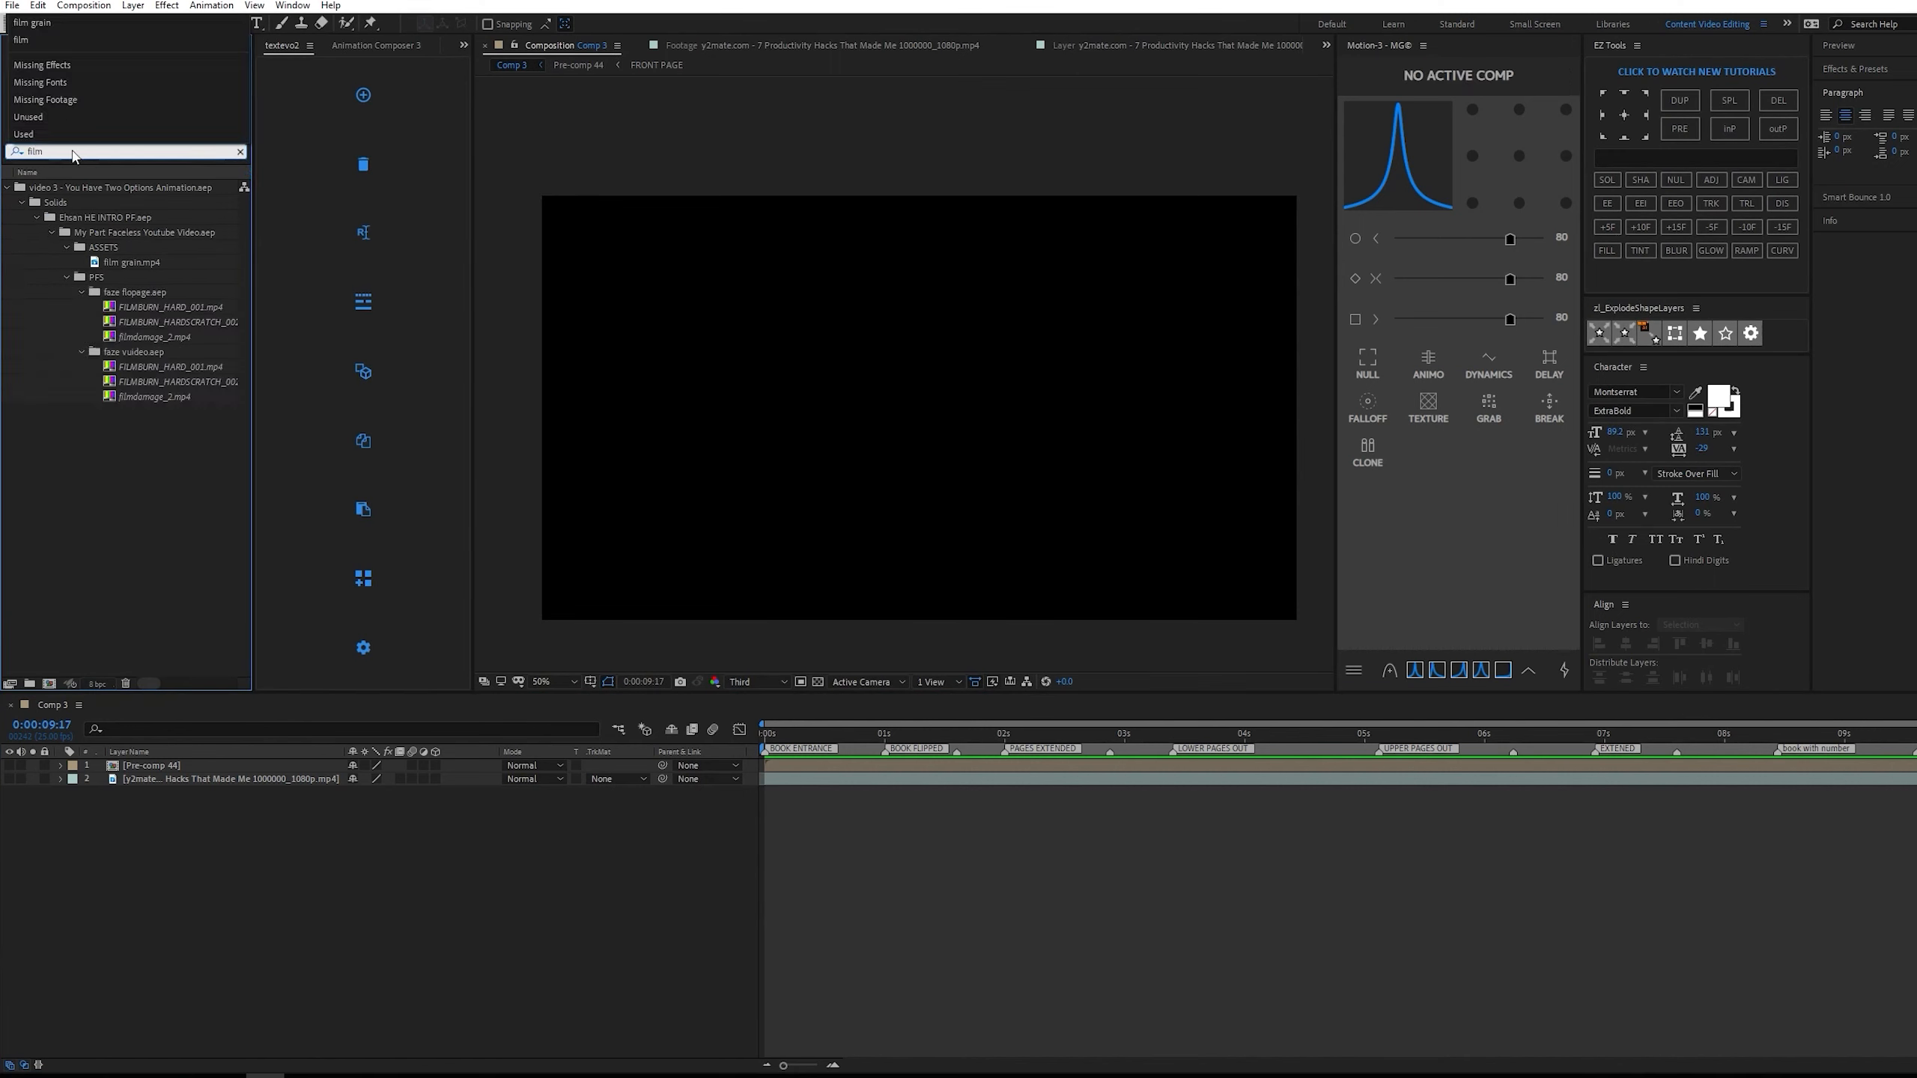
click(127, 262)
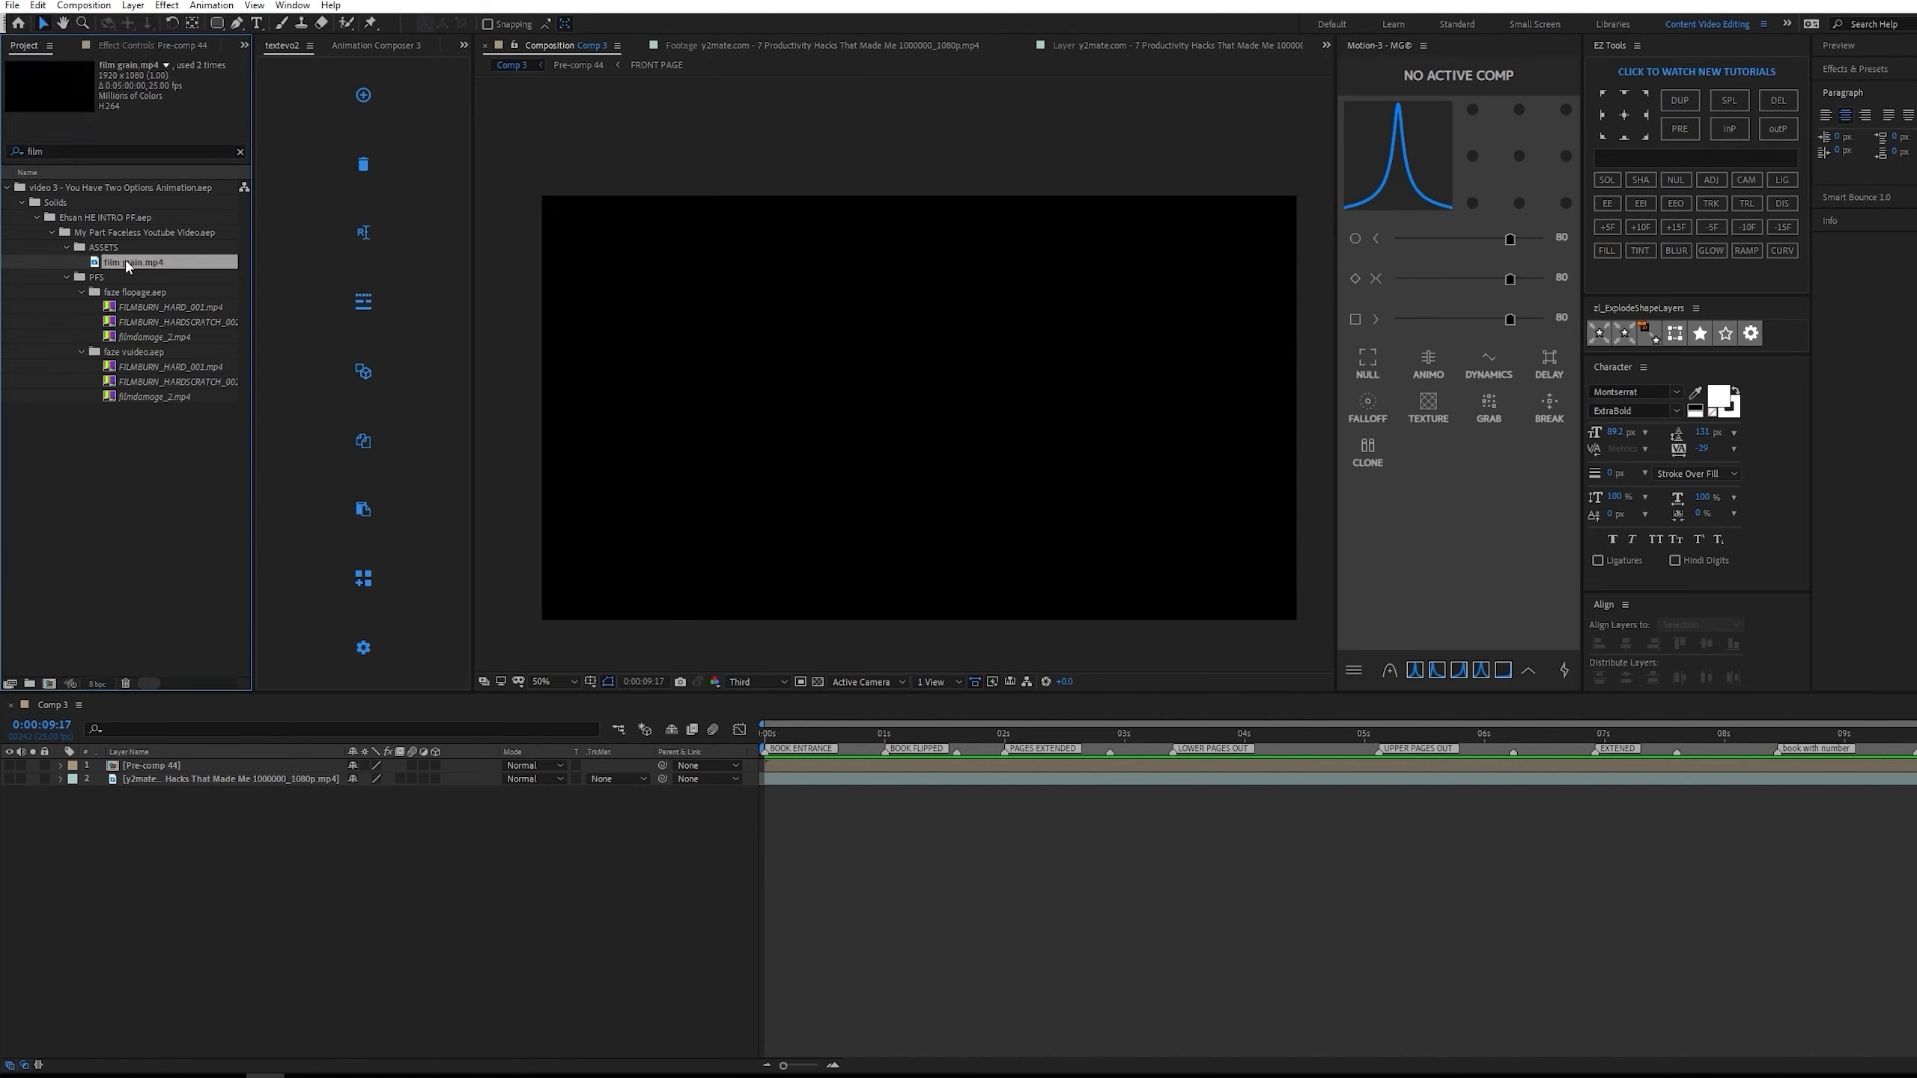
click(66, 277)
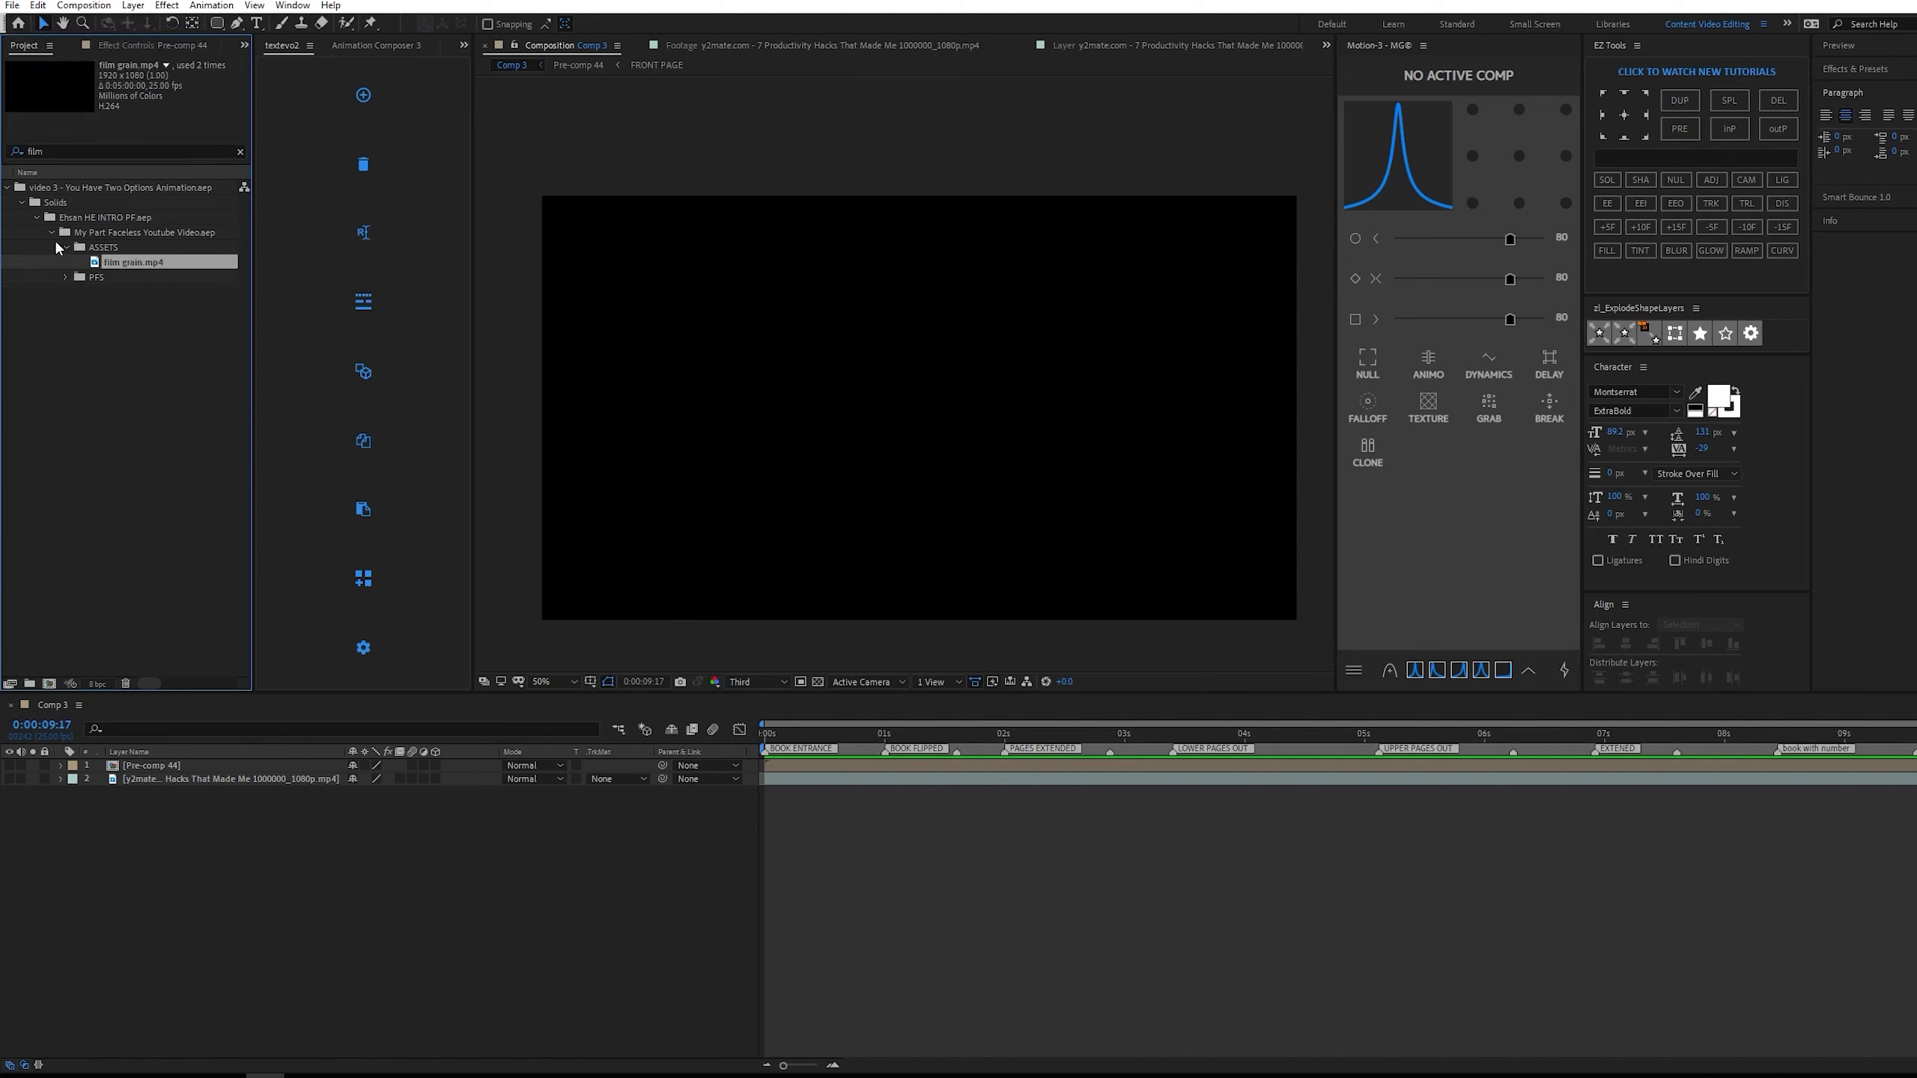
drag(147, 262, 212, 797)
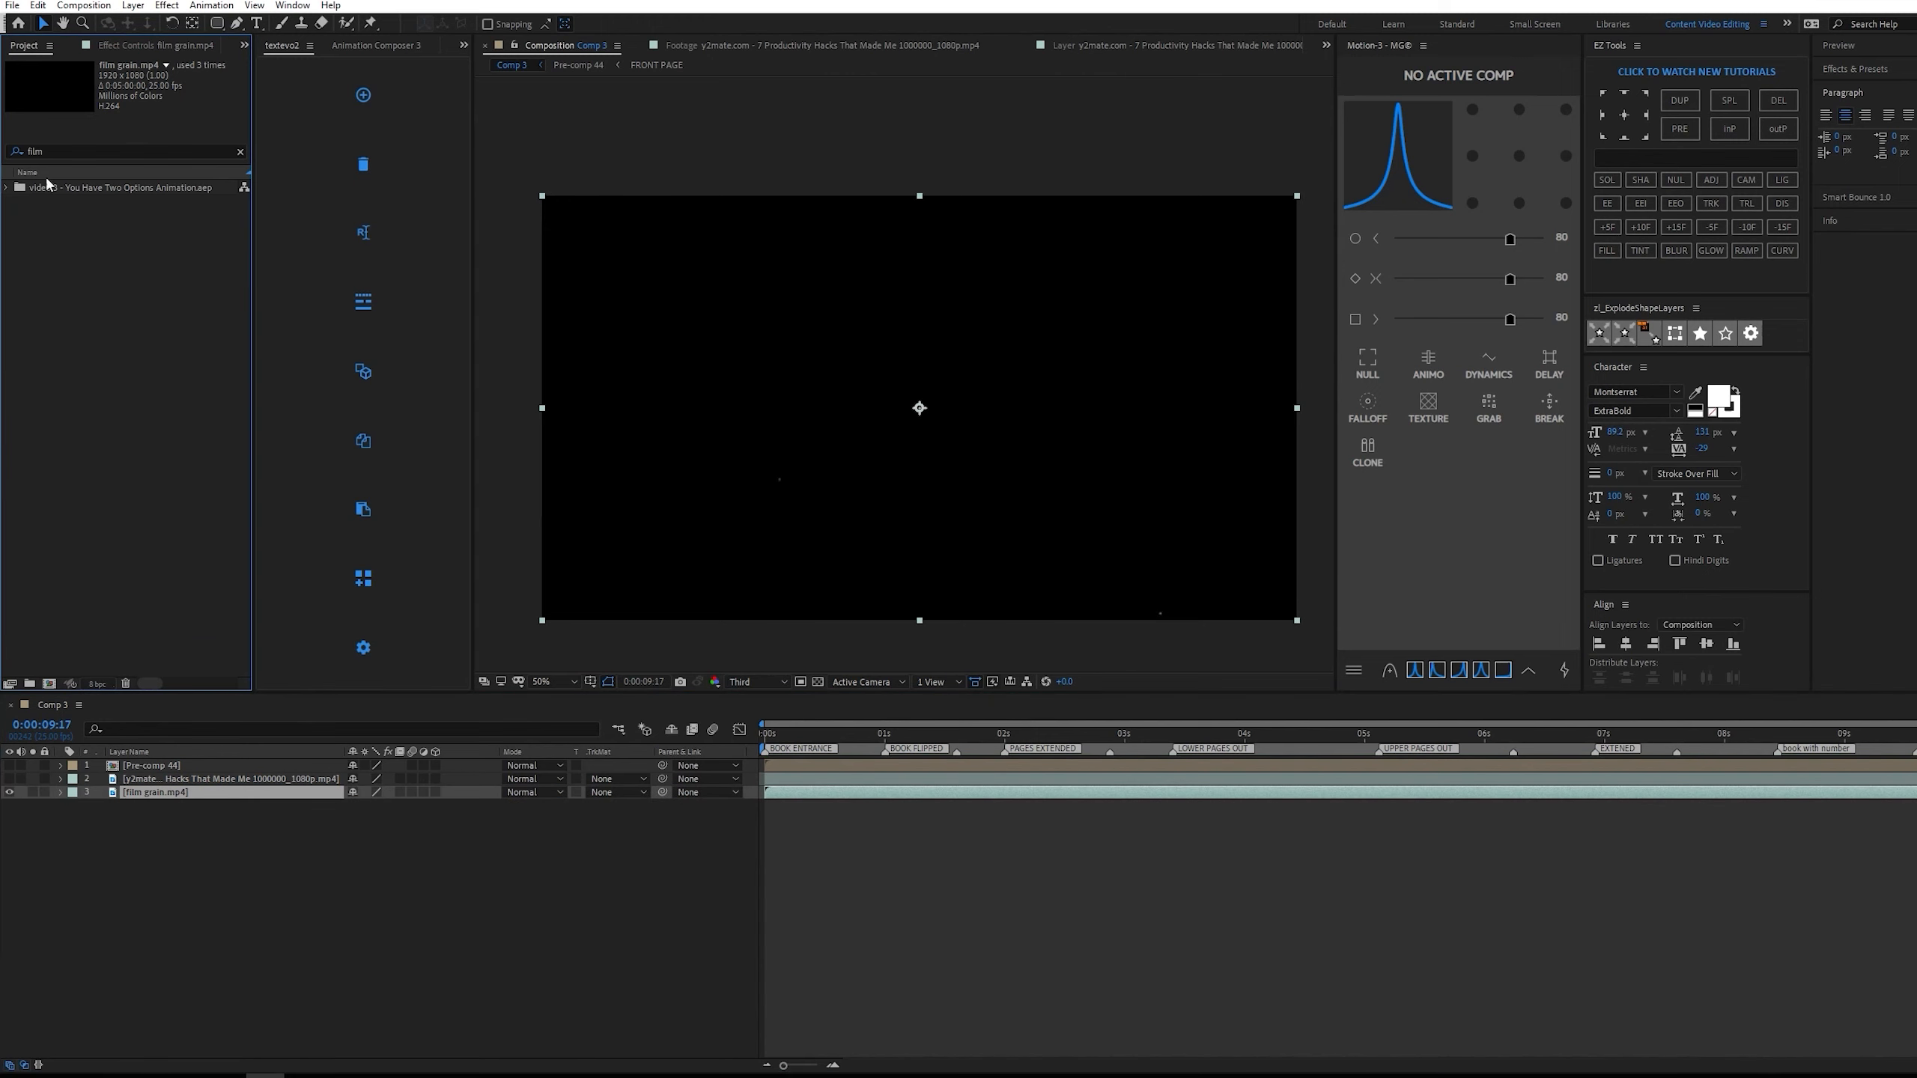
Move film grain.mp4 to the top of the Comp 3 layer stack and preview its specks from about 0:00:01:06.
drag(278, 802, 226, 759)
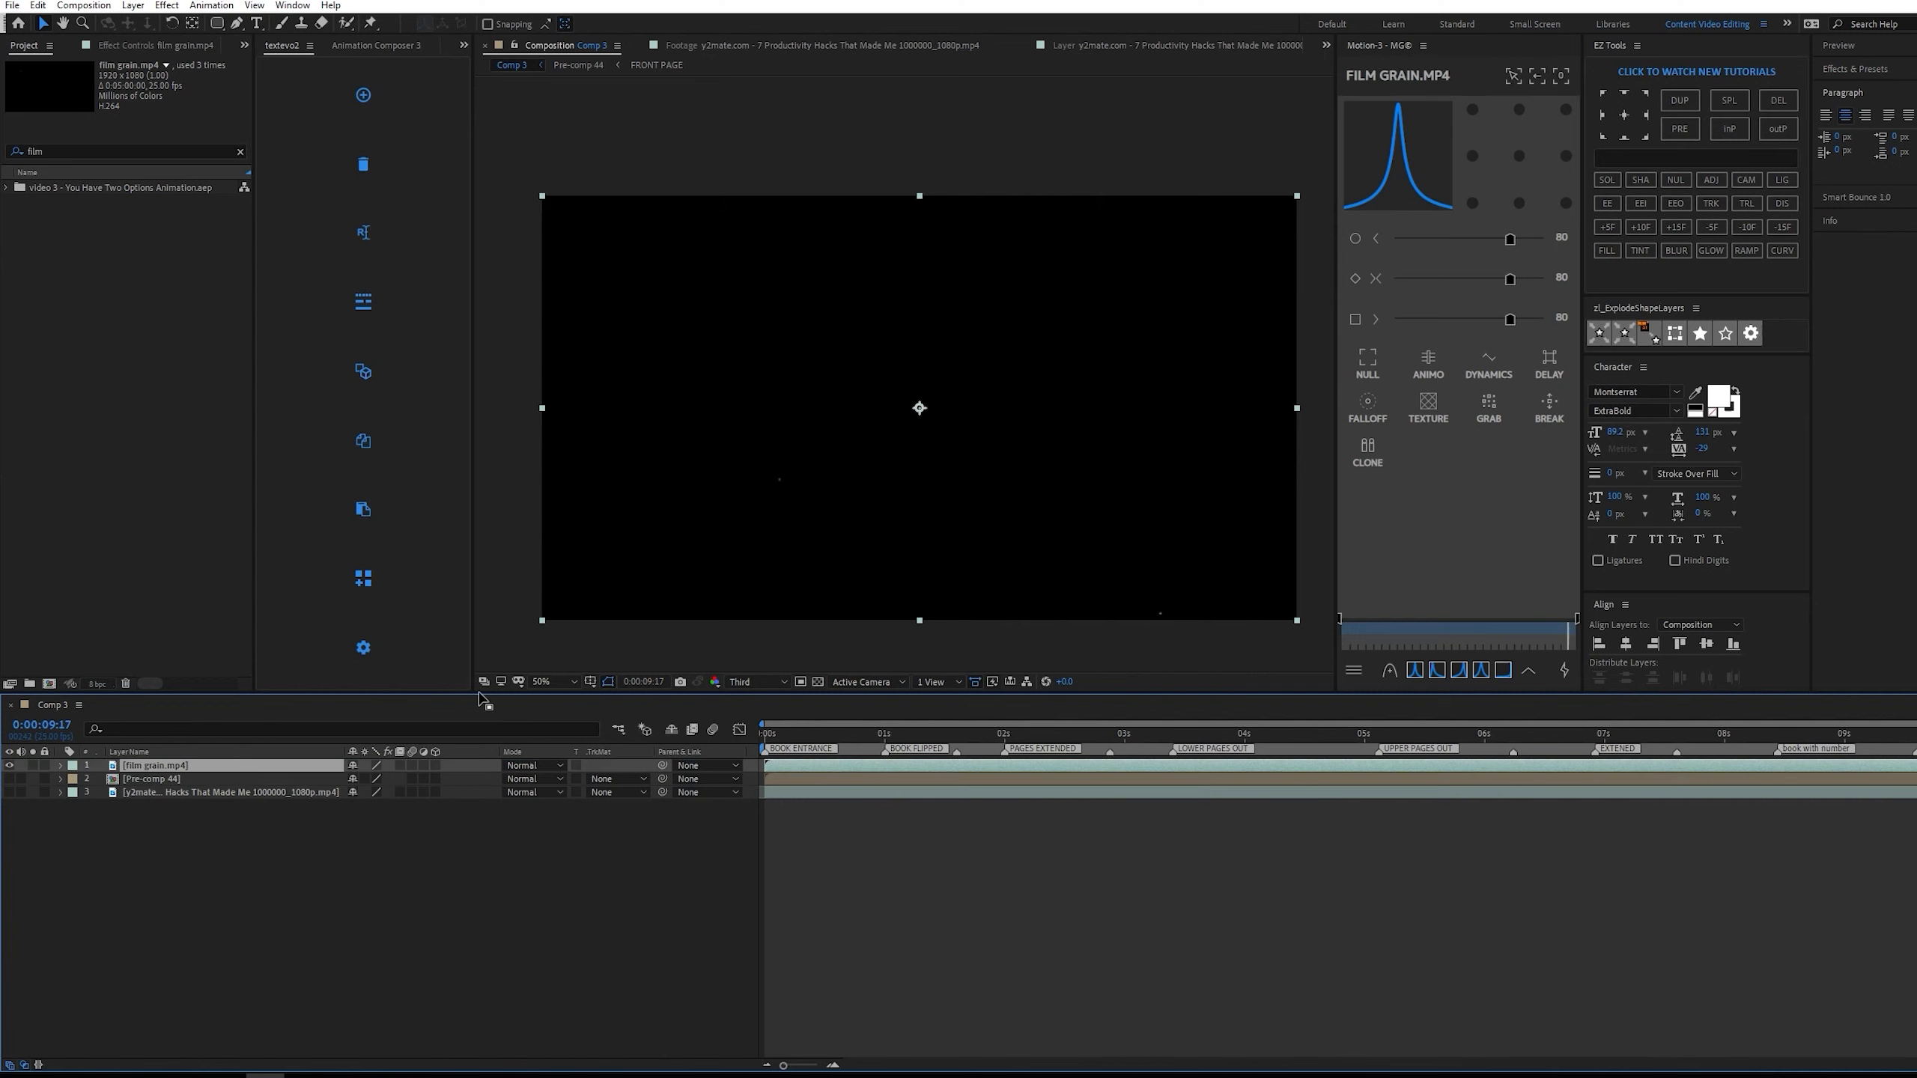
drag(1064, 749, 924, 728)
key(space)
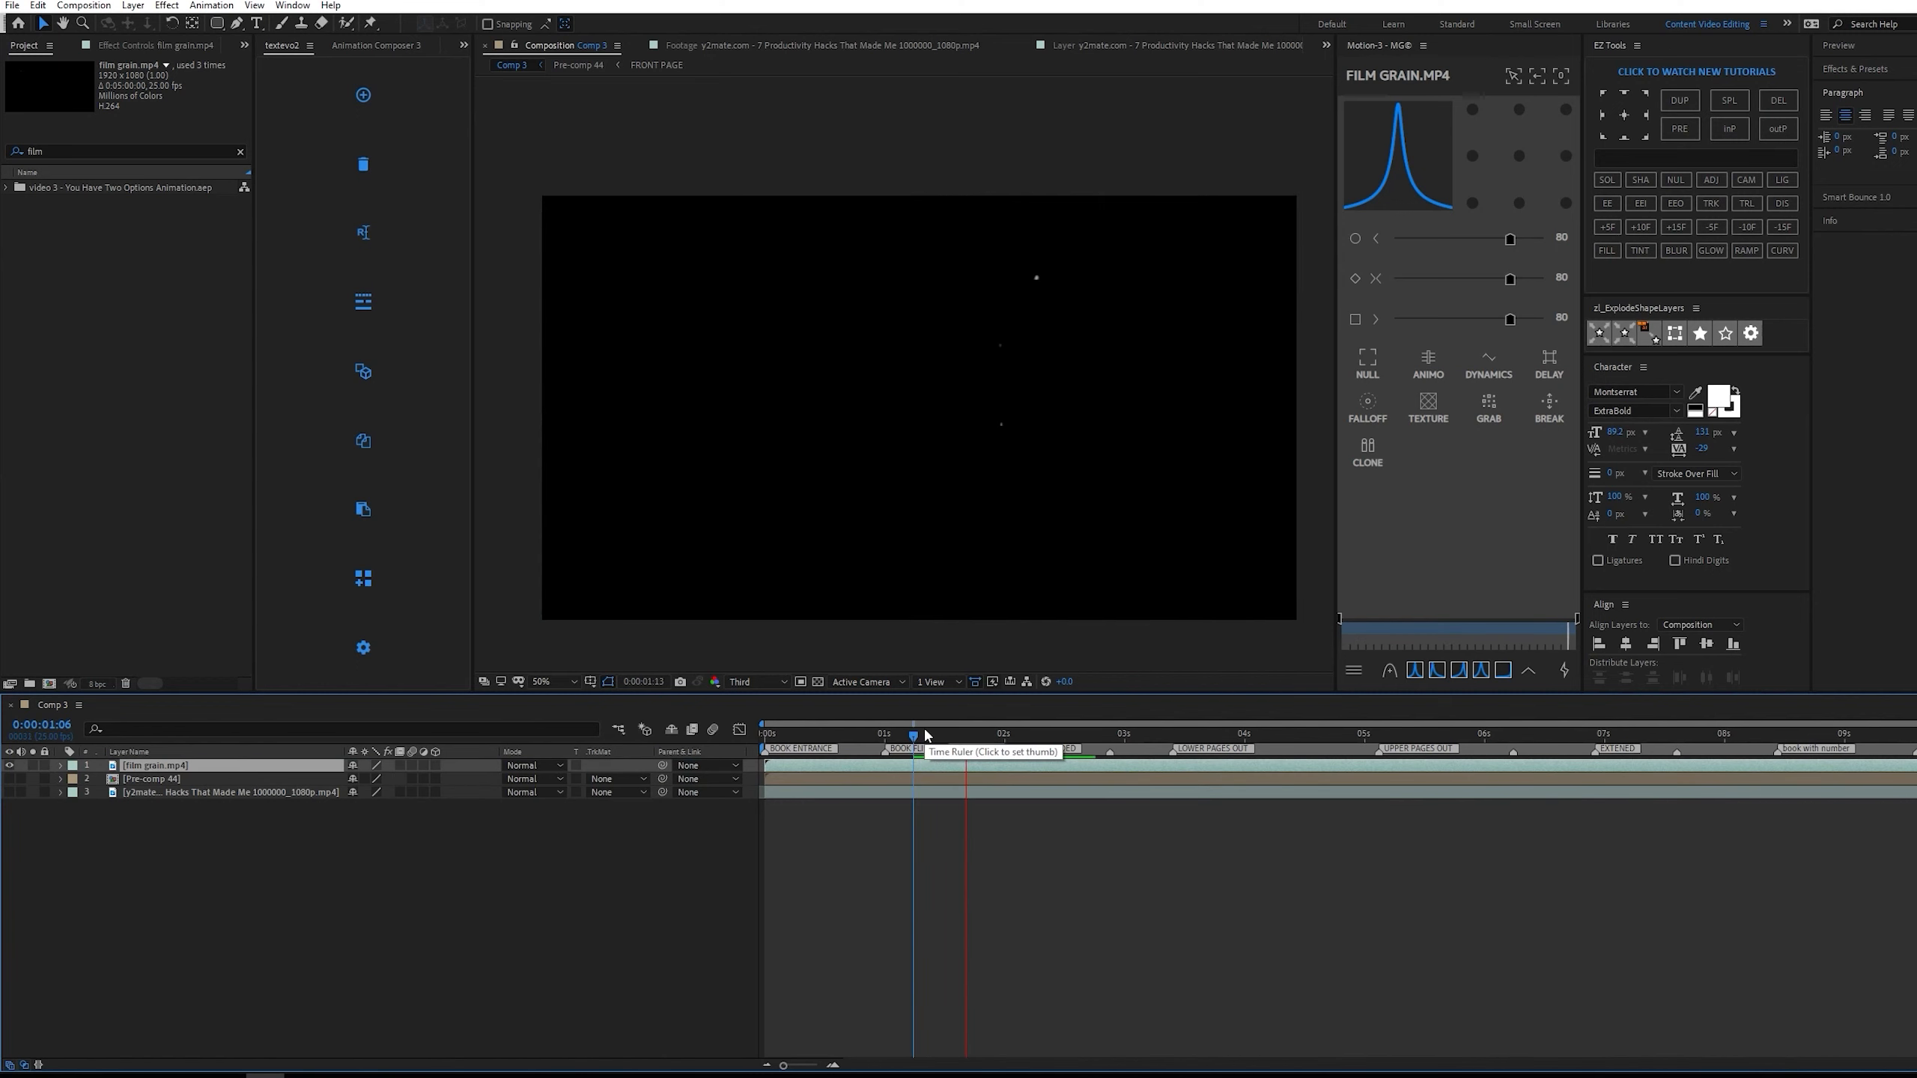
click(238, 767)
click(818, 681)
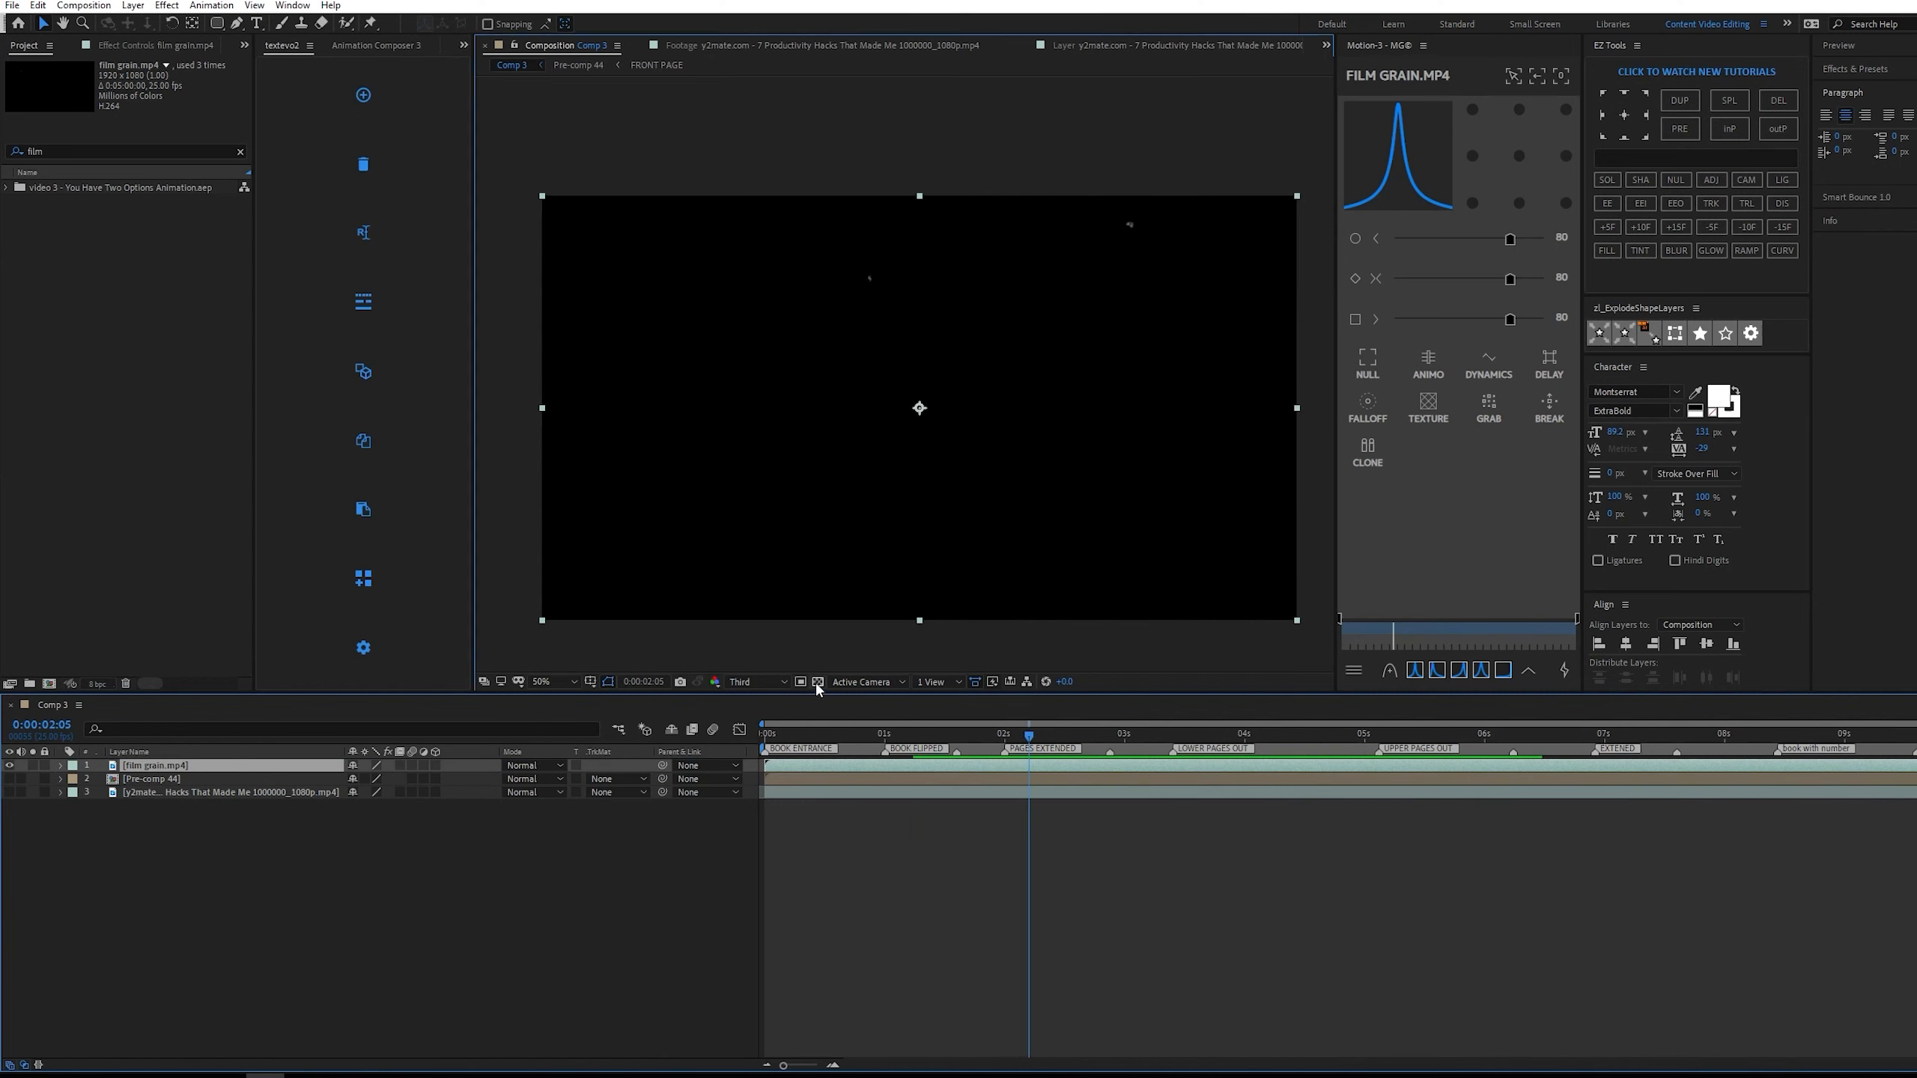
Set film grain.mp4 to the Add blending mode over the visible Pre-comp 44 and preview the composite from the start.
click(538, 765)
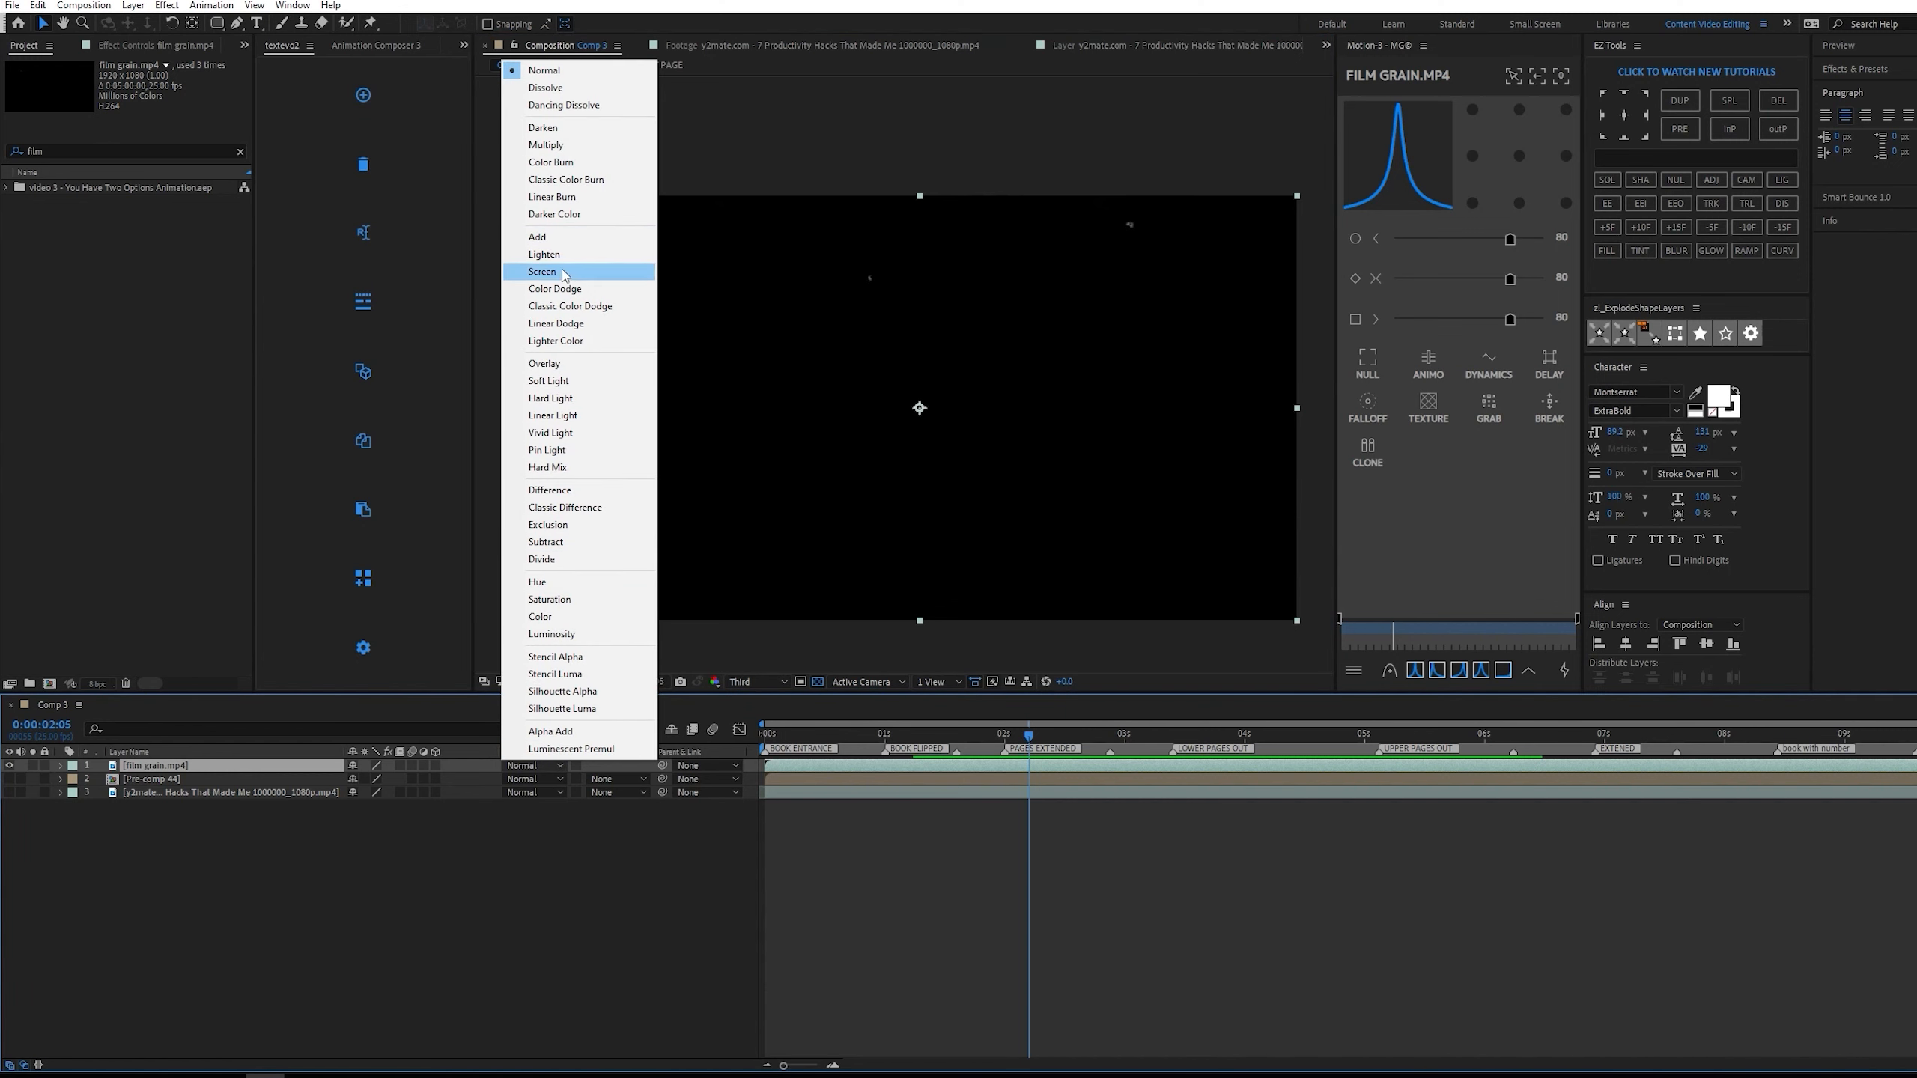
click(555, 242)
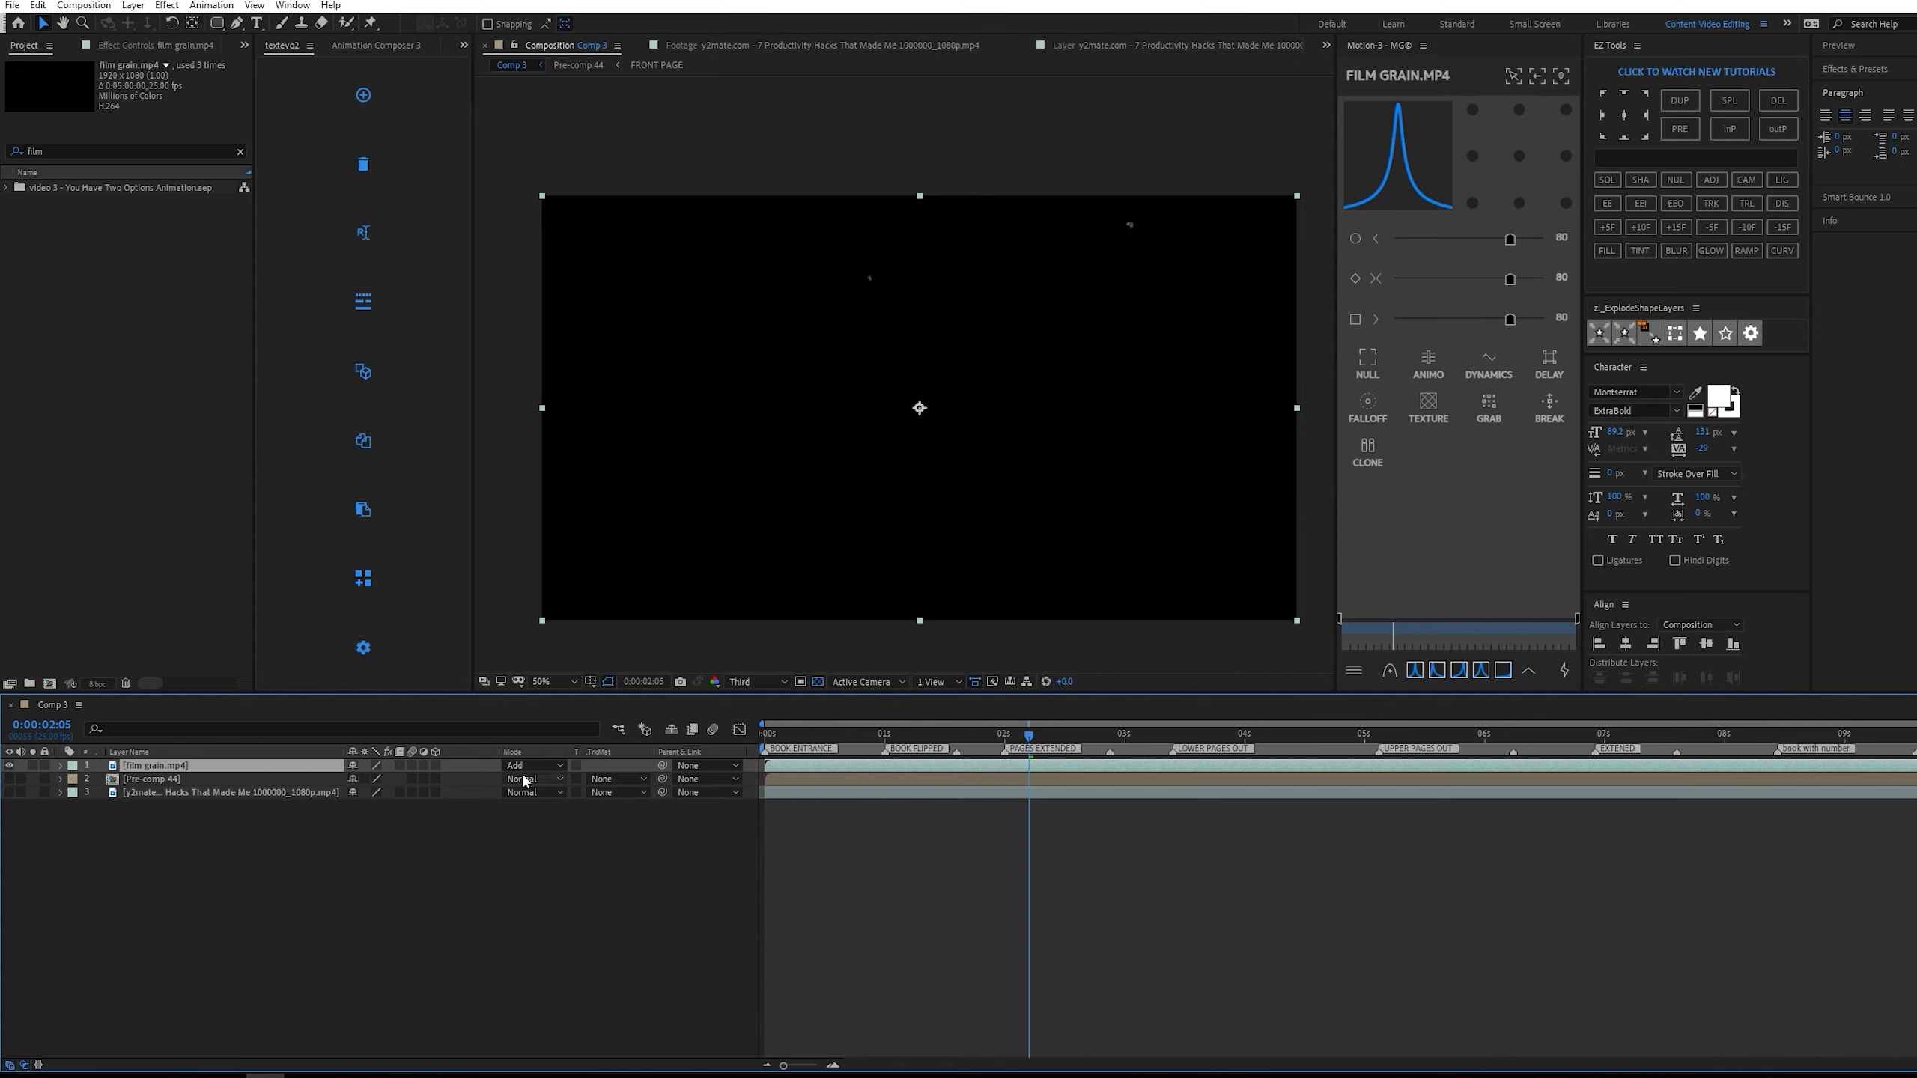
drag(1021, 743, 955, 736)
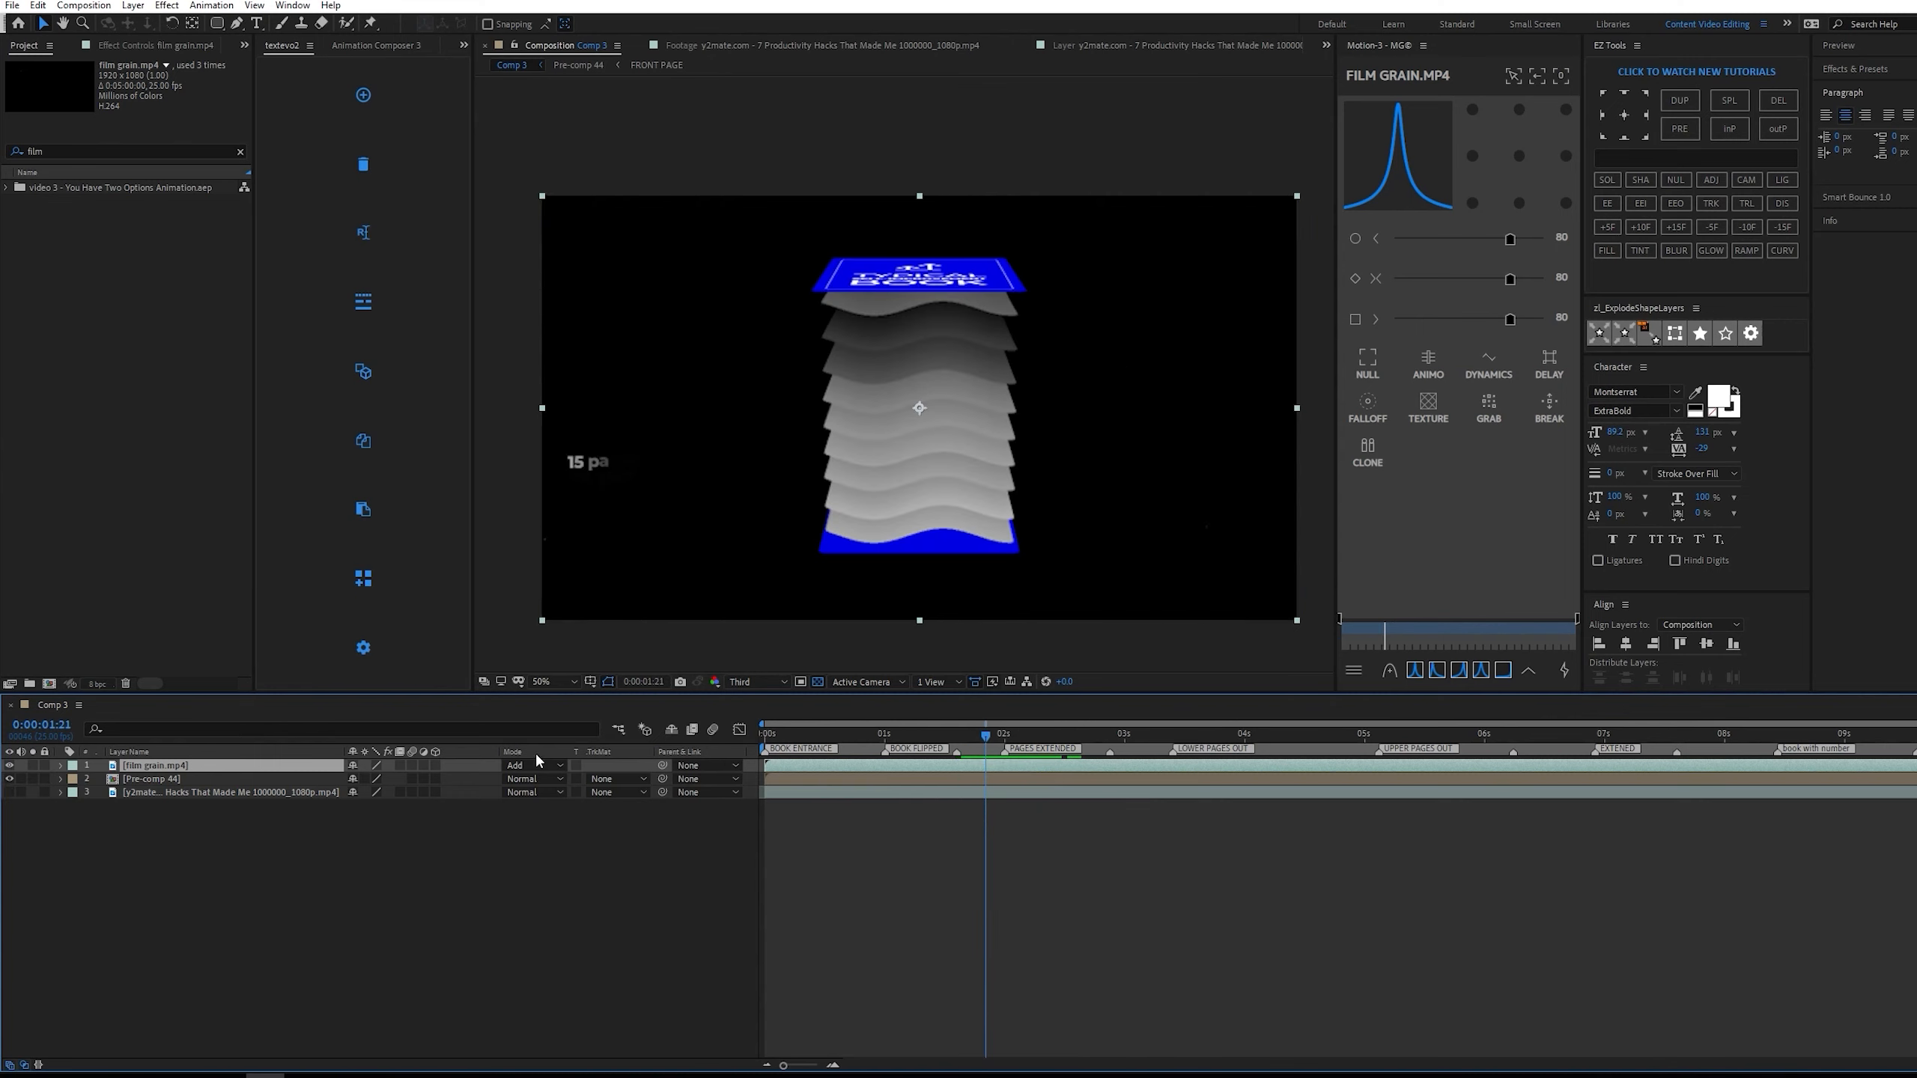
drag(989, 748, 763, 736)
key(space)
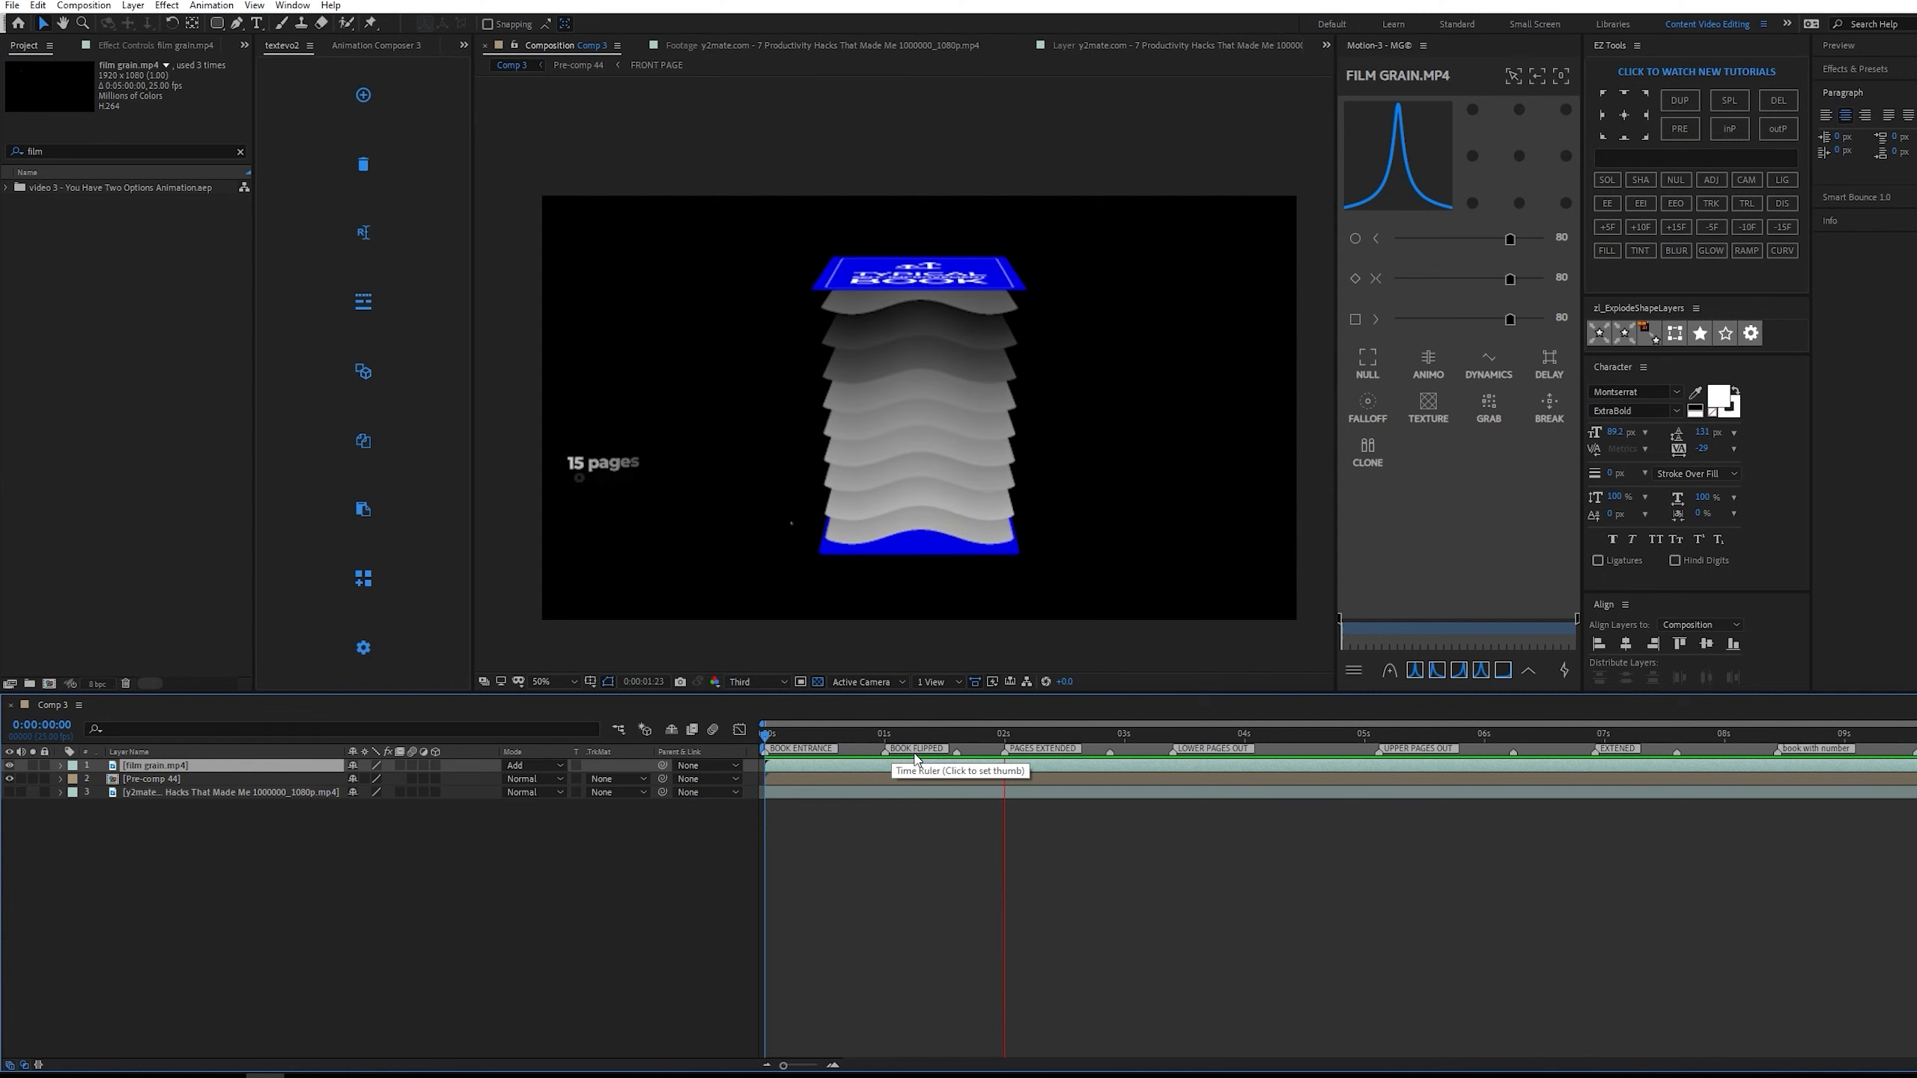
key(space)
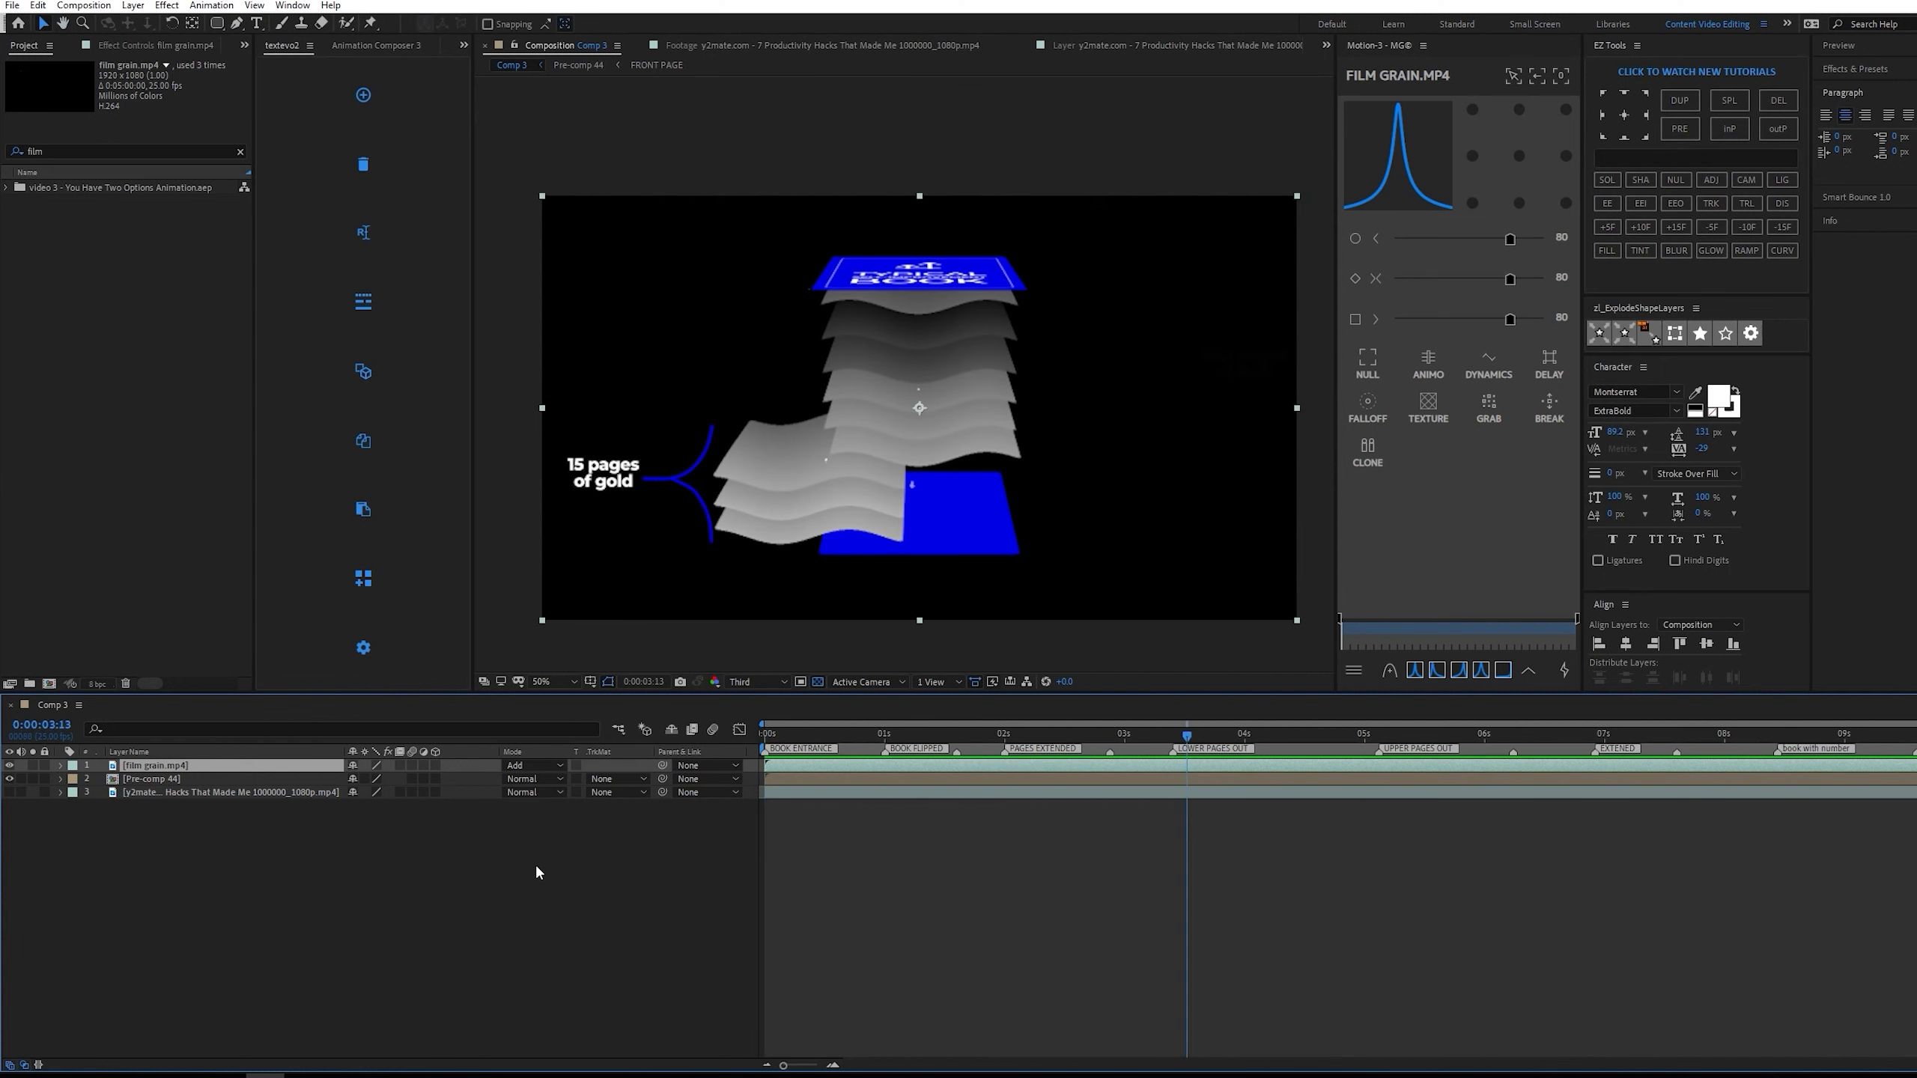
click(535, 867)
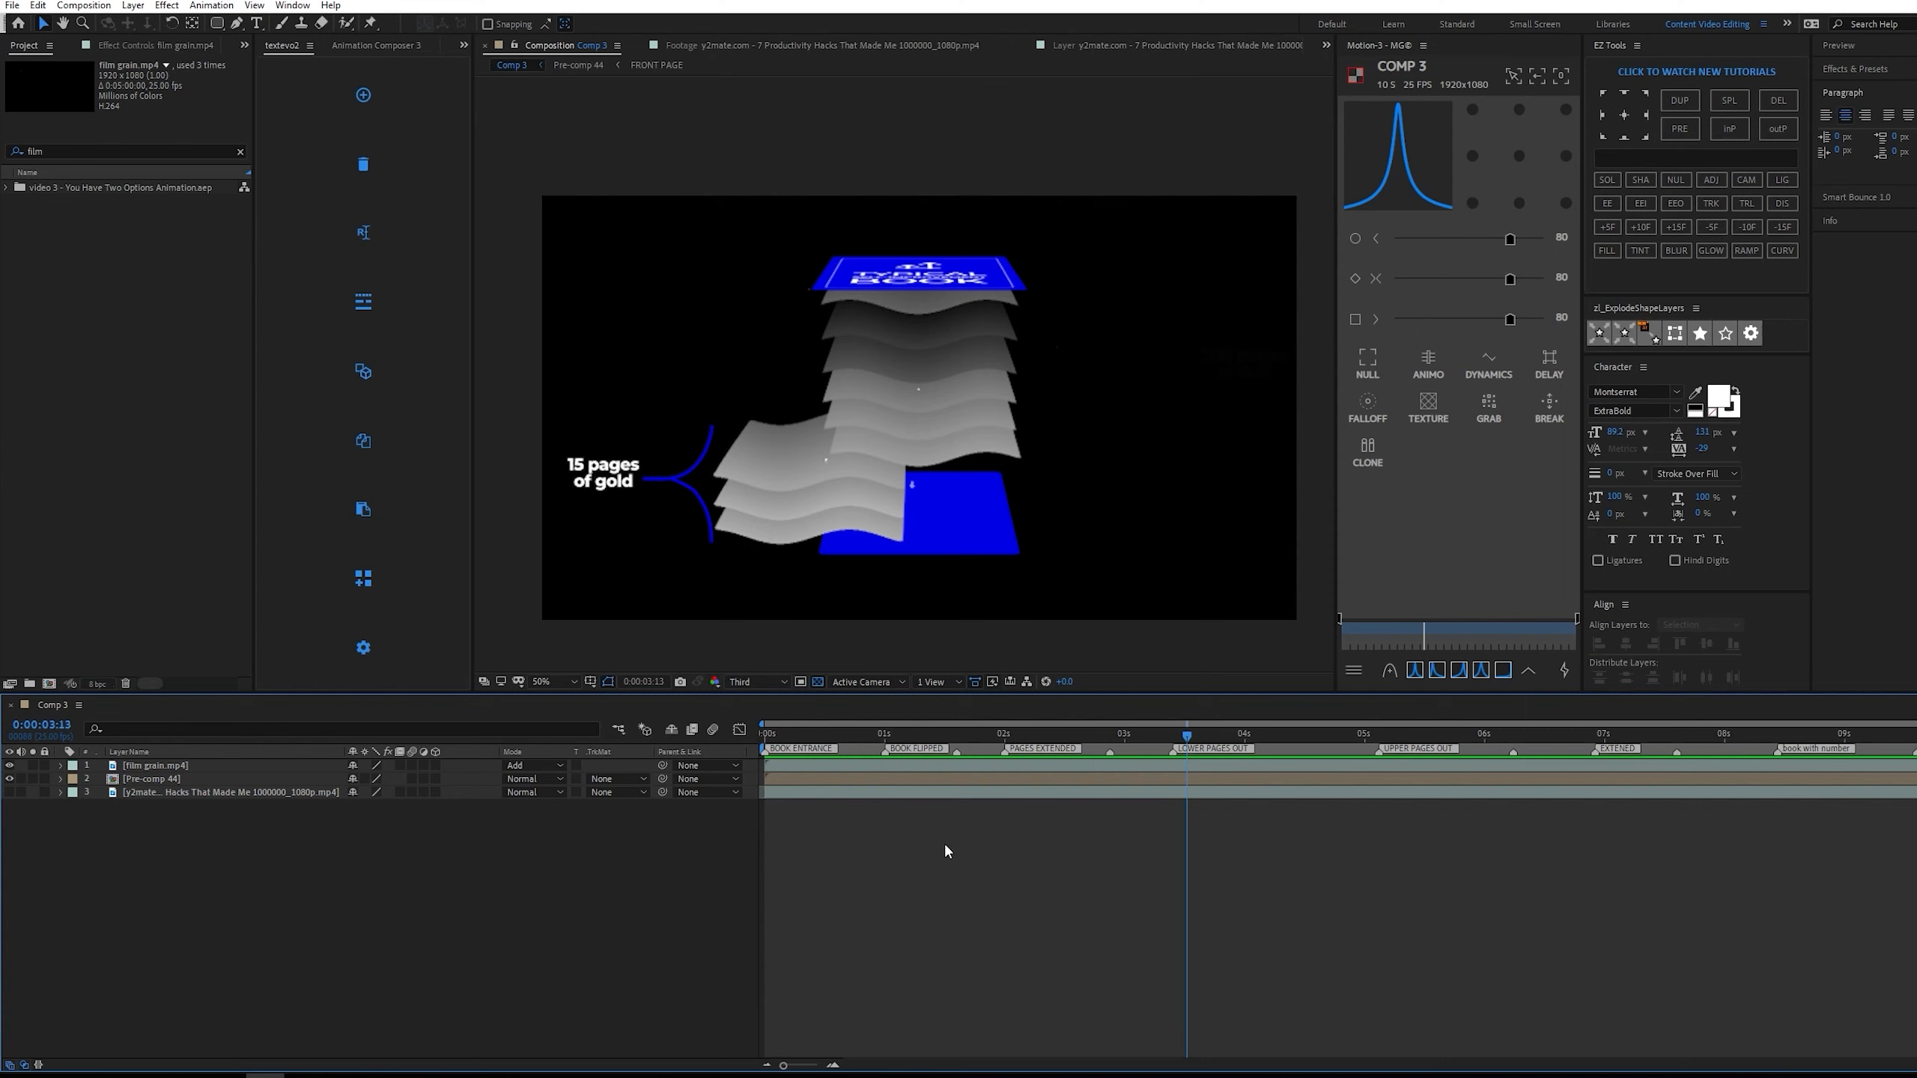
Add an adjustment layer above the film grain and apply the recent "nice deep glow" animation preset to it.
right_click(1098, 849)
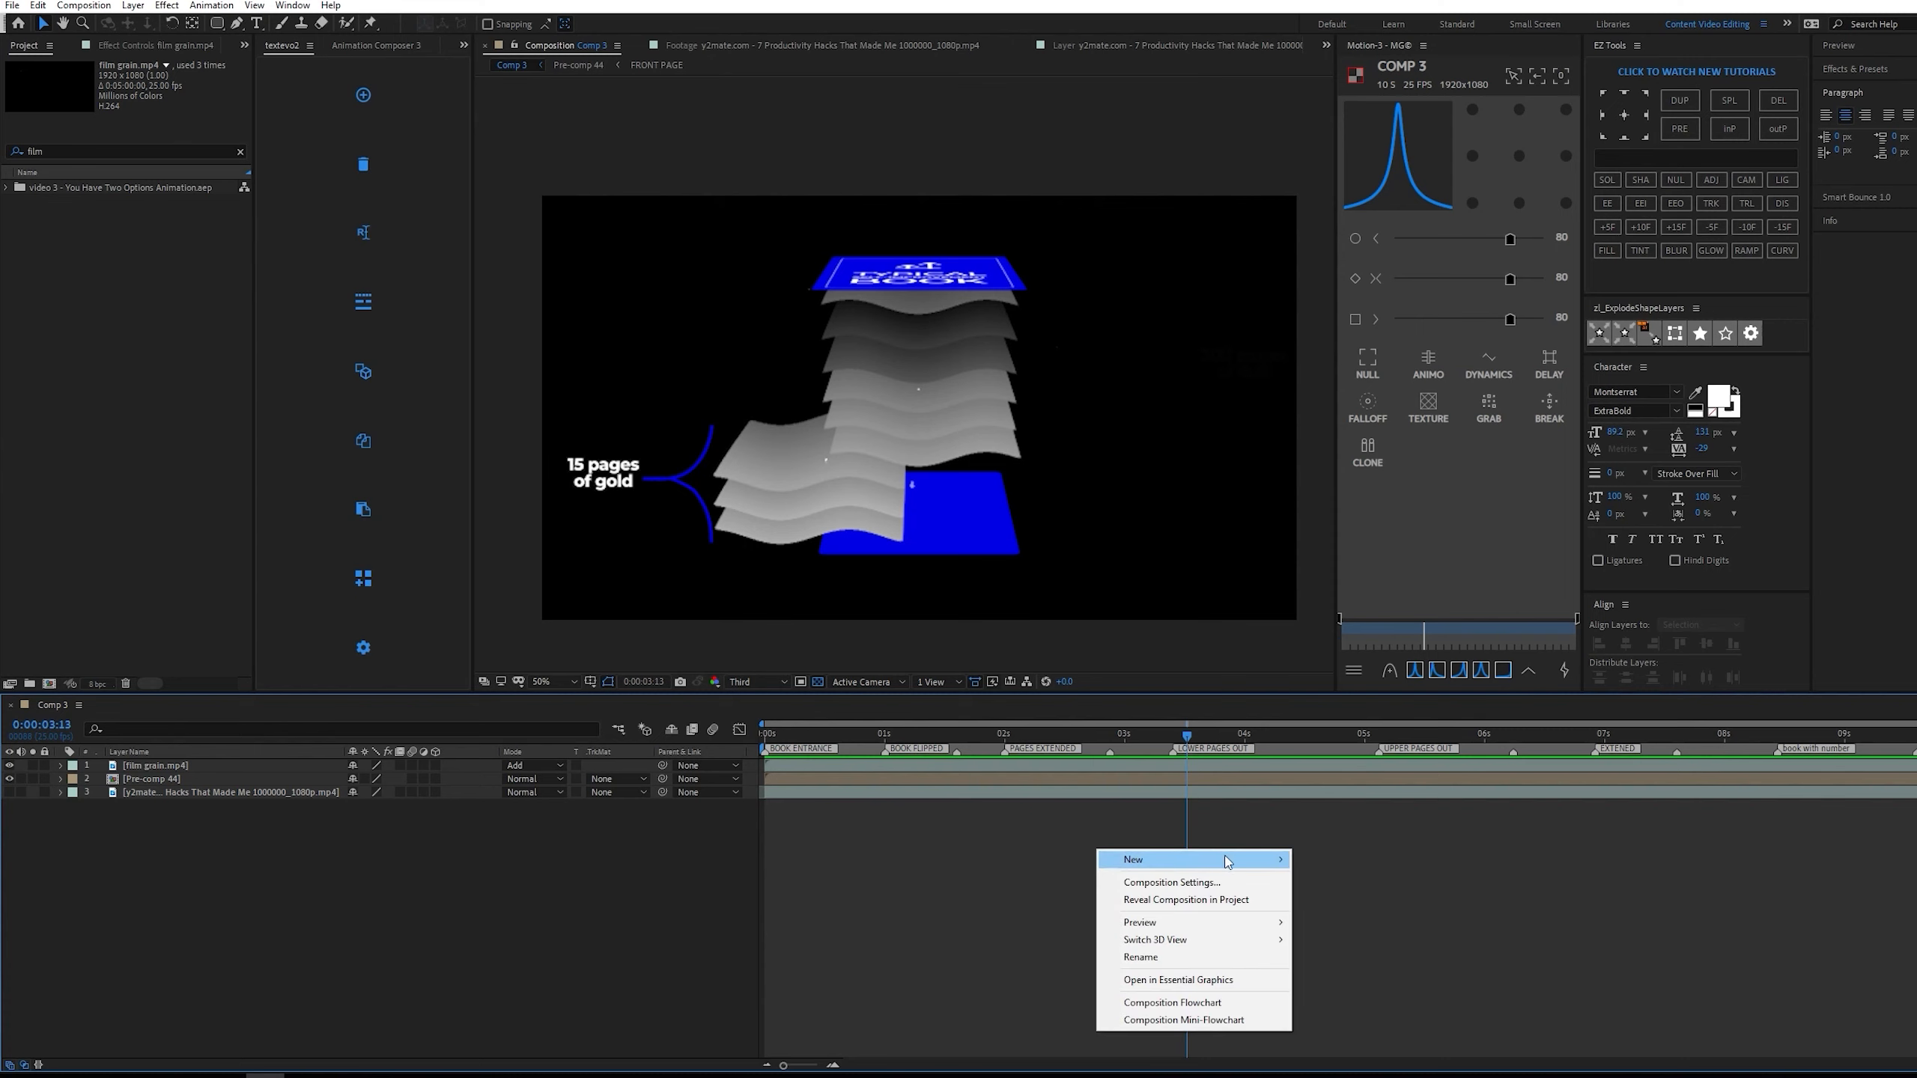
mouse_move(1226, 862)
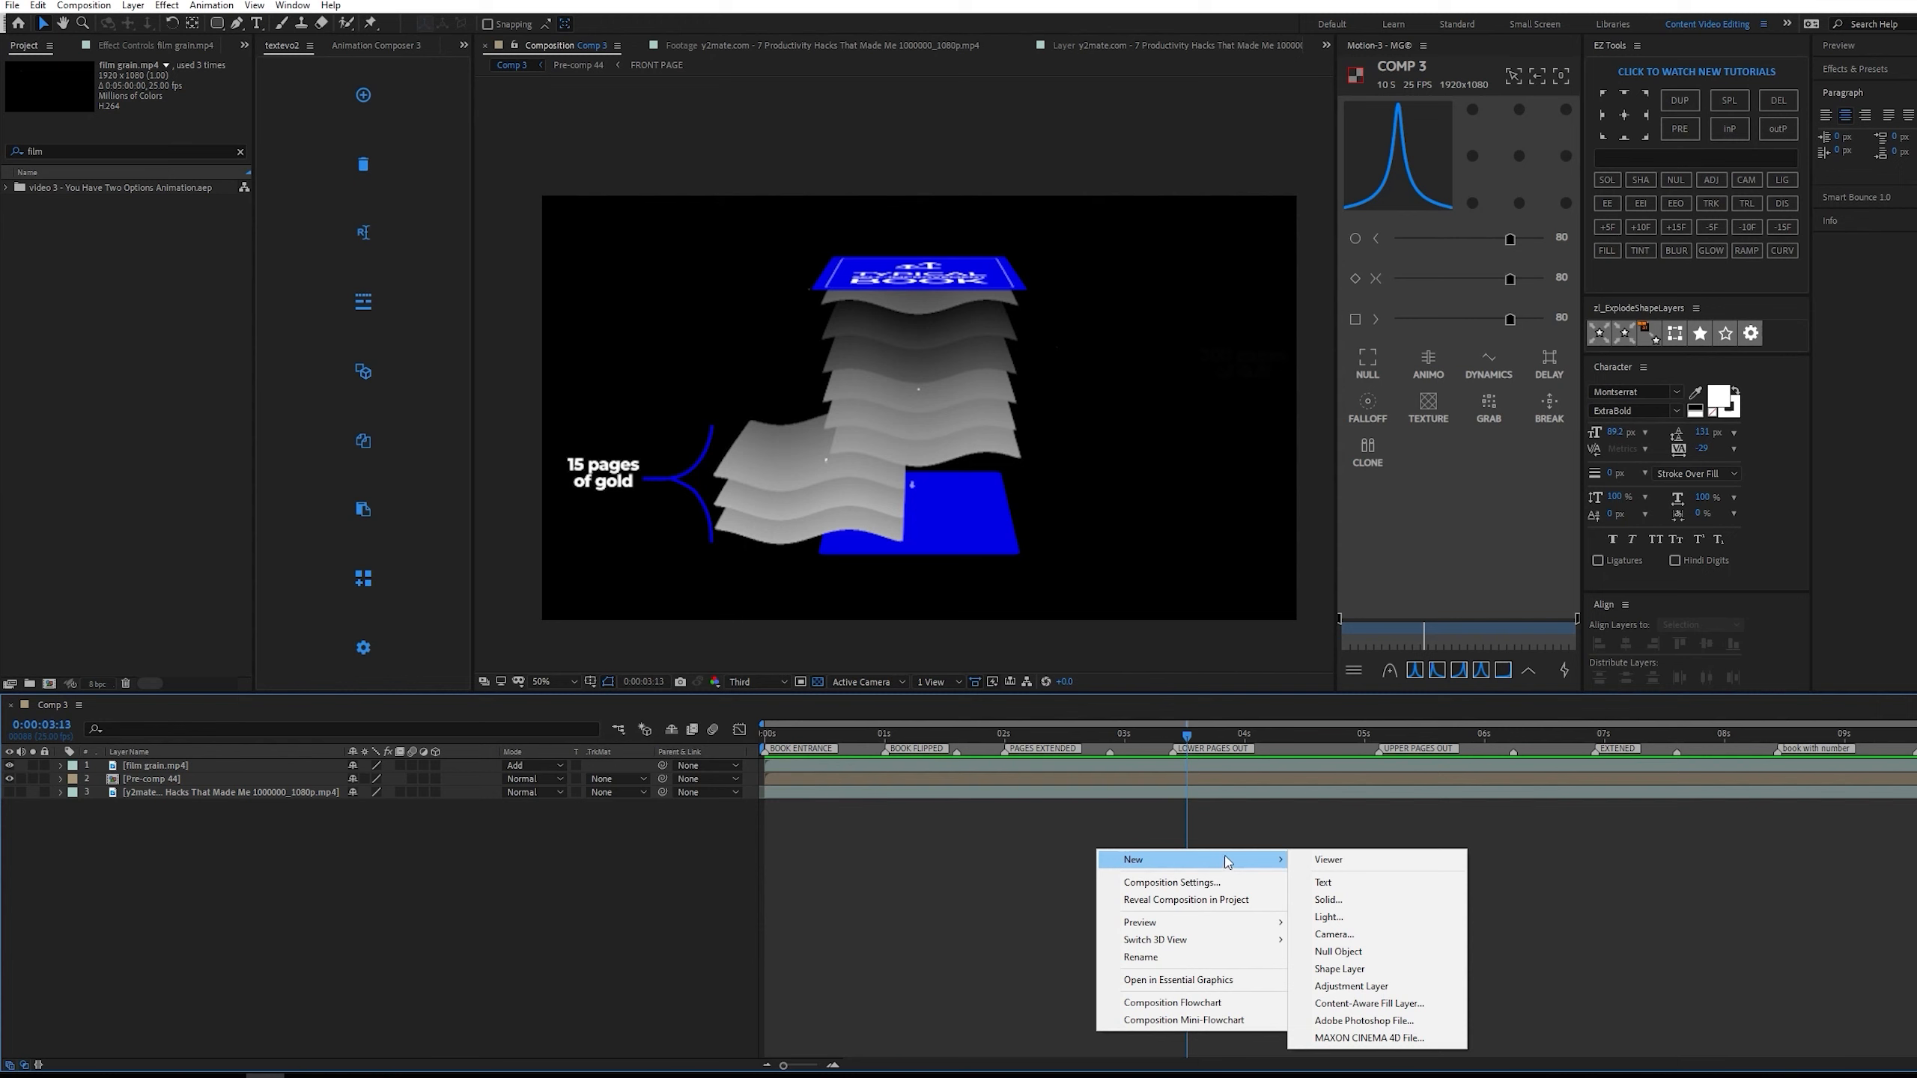
click(1379, 988)
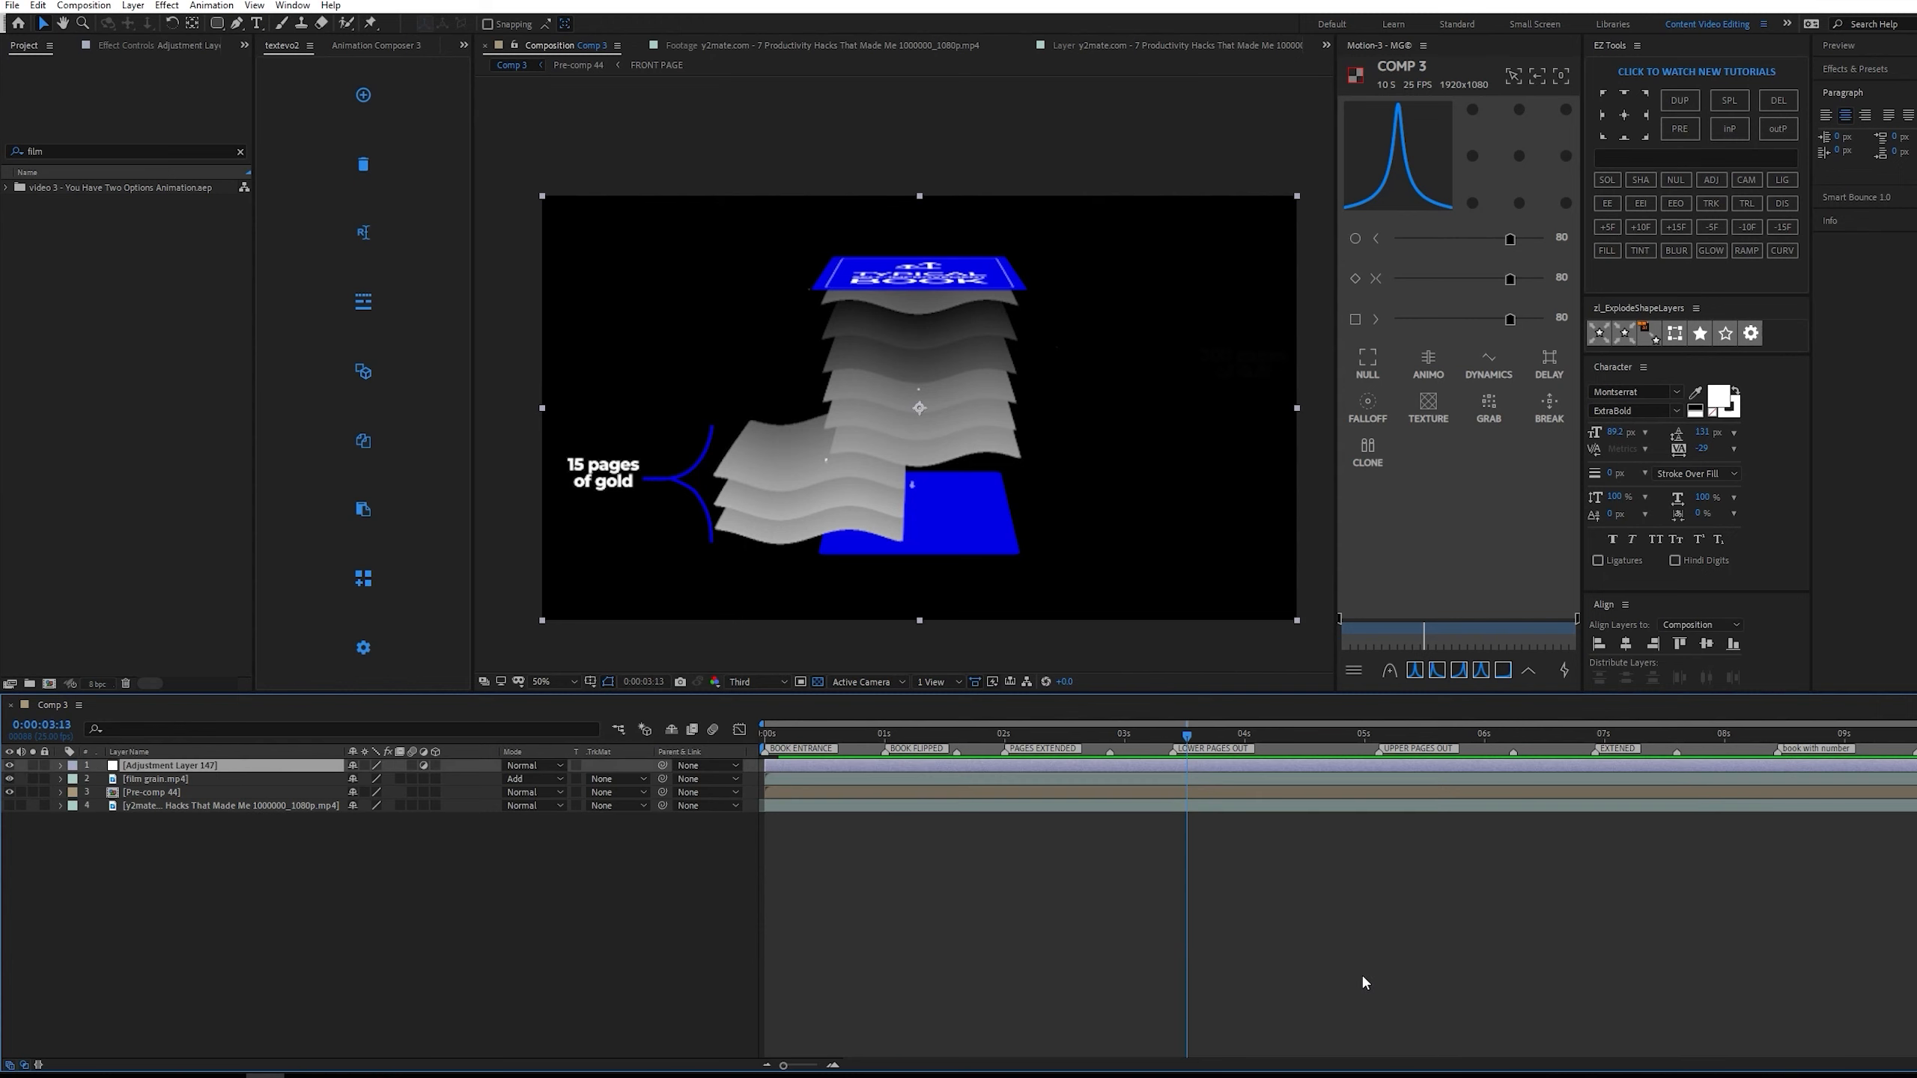
click(211, 6)
mouse_move(265, 64)
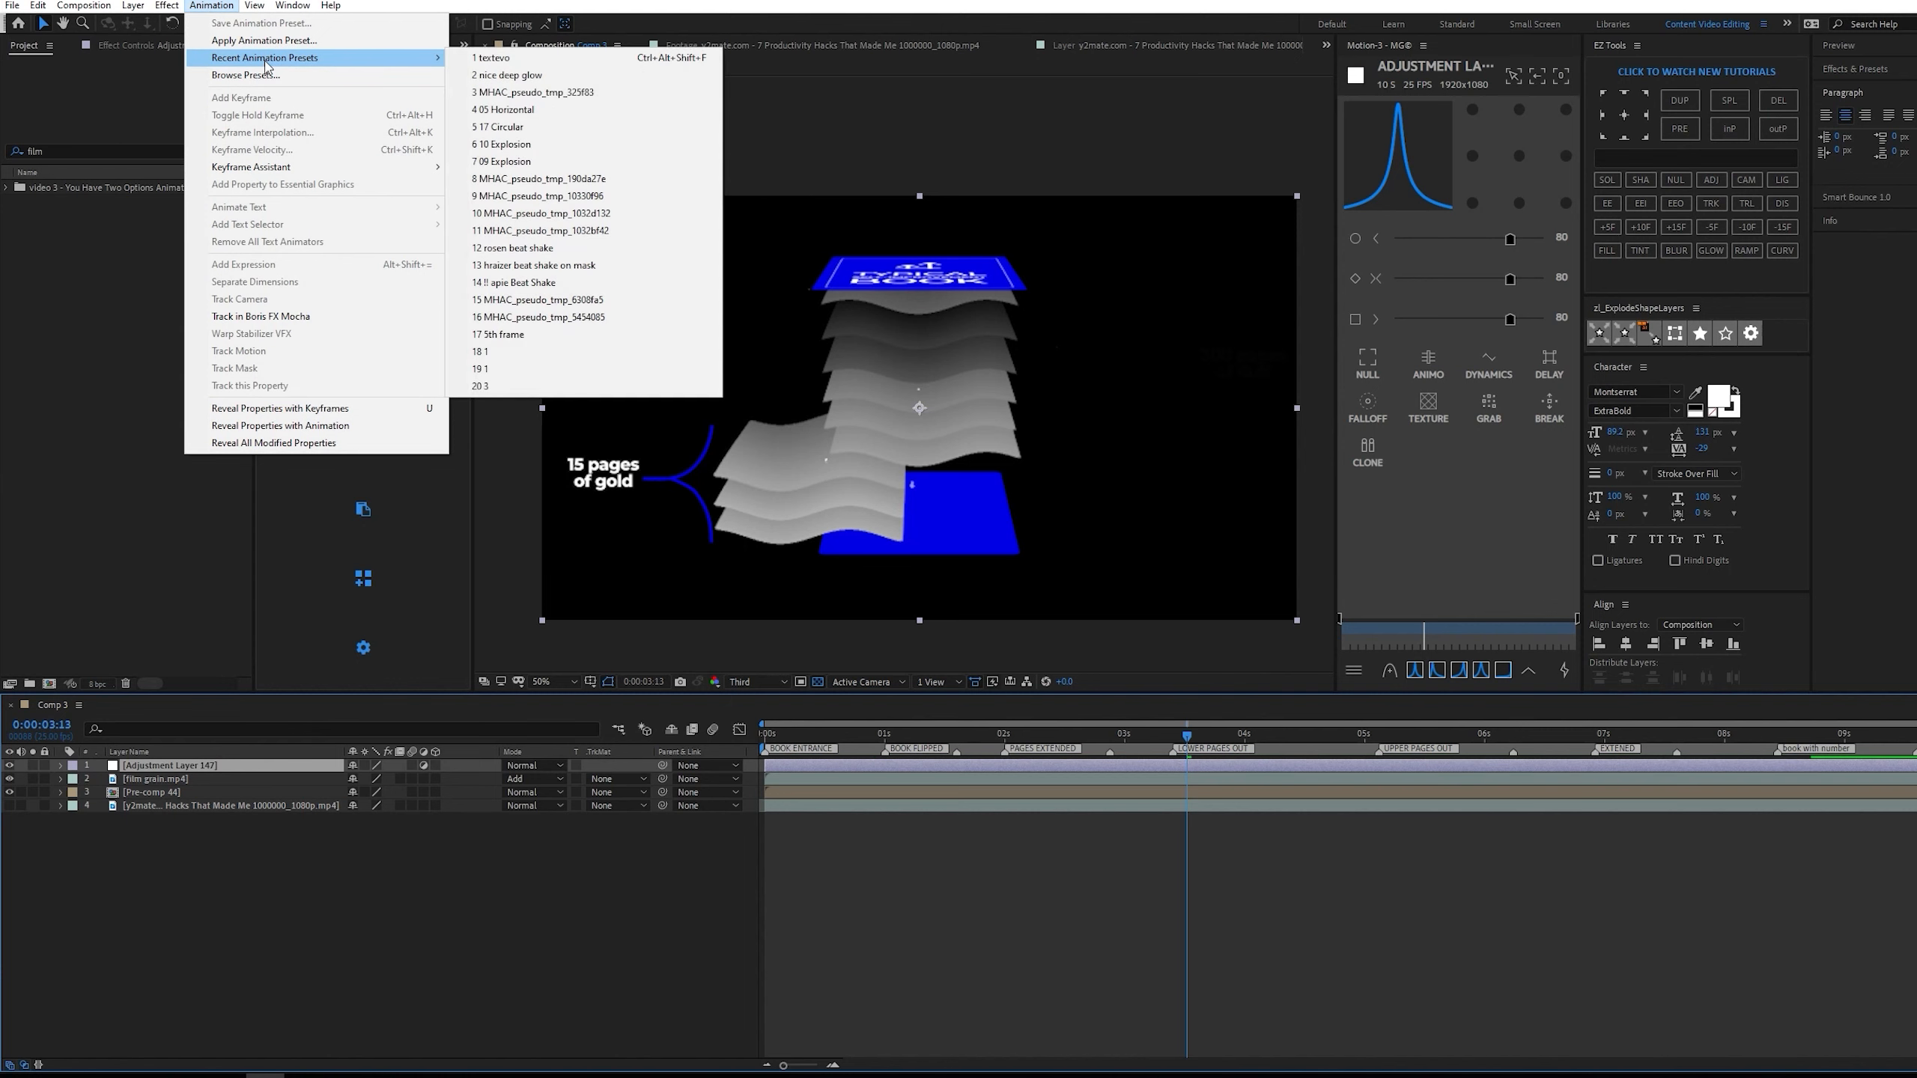
click(557, 69)
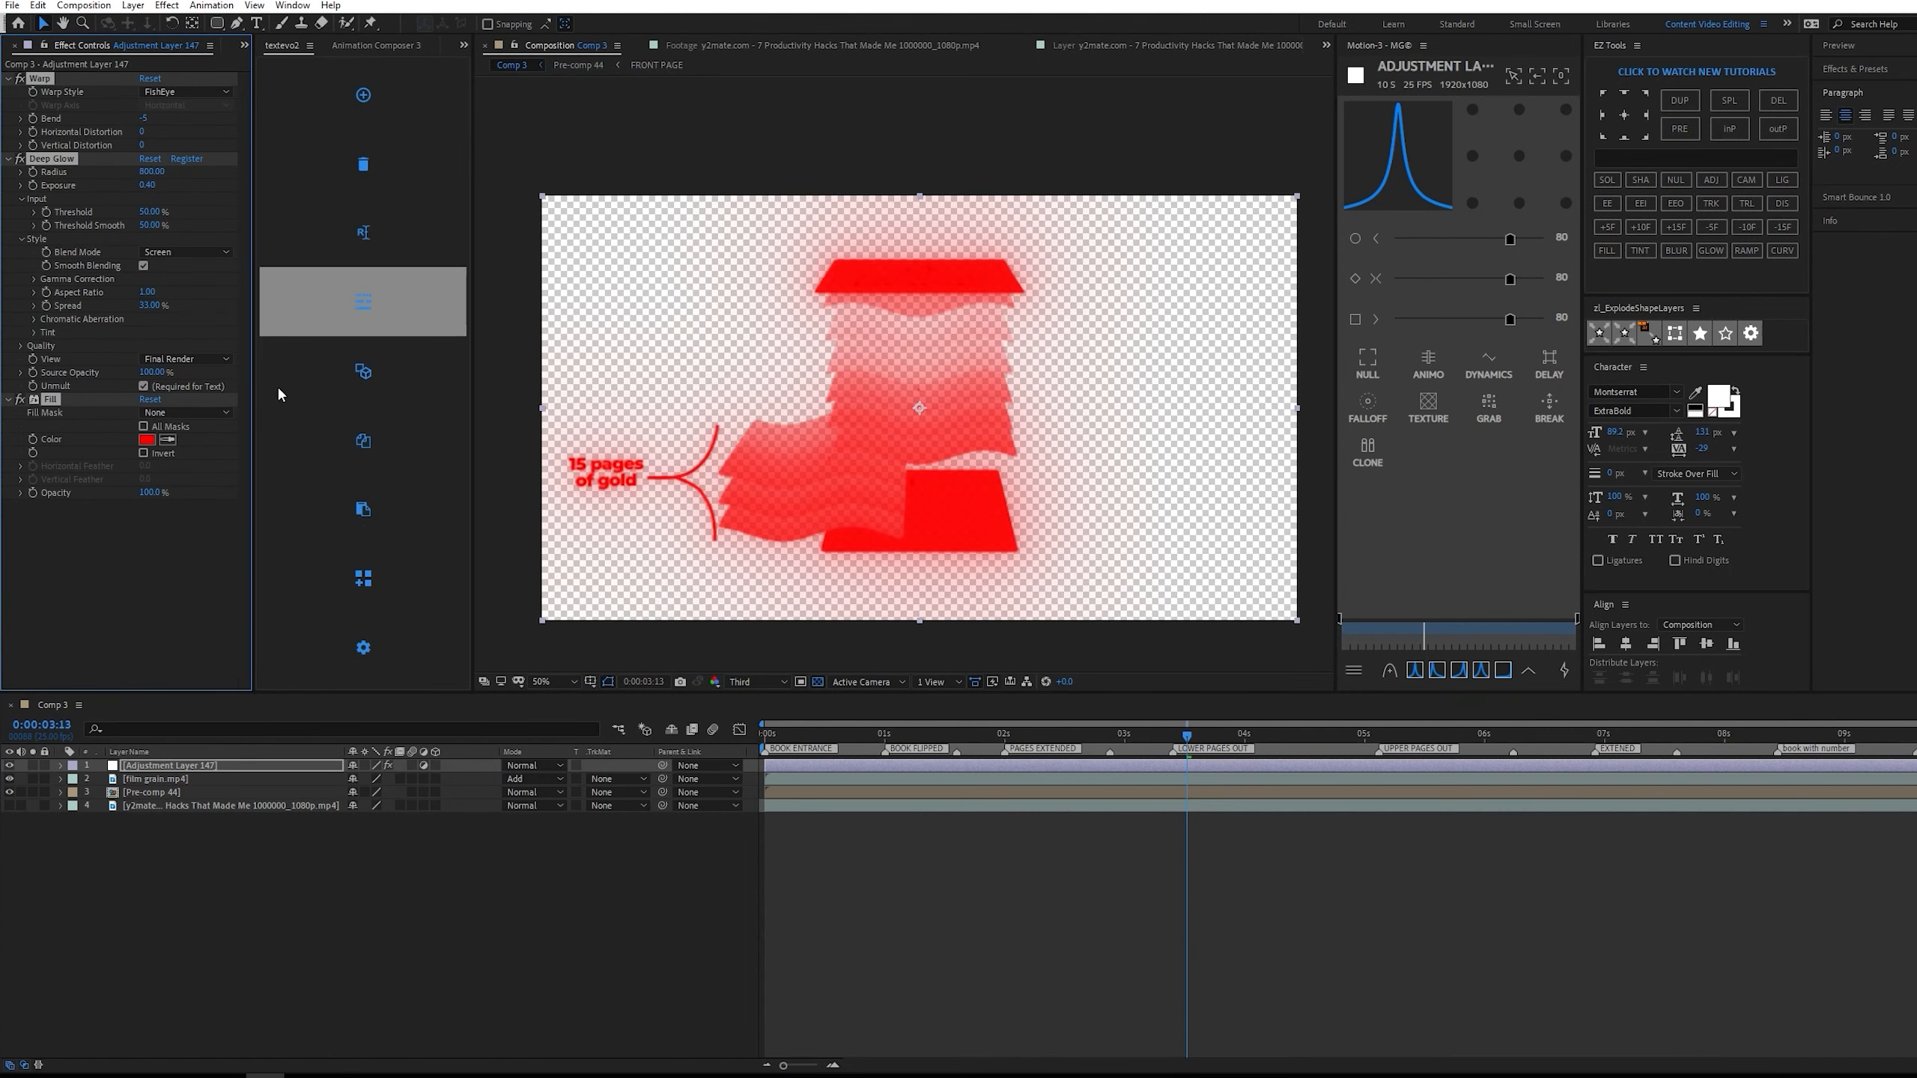
Delete the Fill and Warp effects from the glow adjustment layer and turn off Unmult in Deep Glow.
click(81, 500)
click(51, 399)
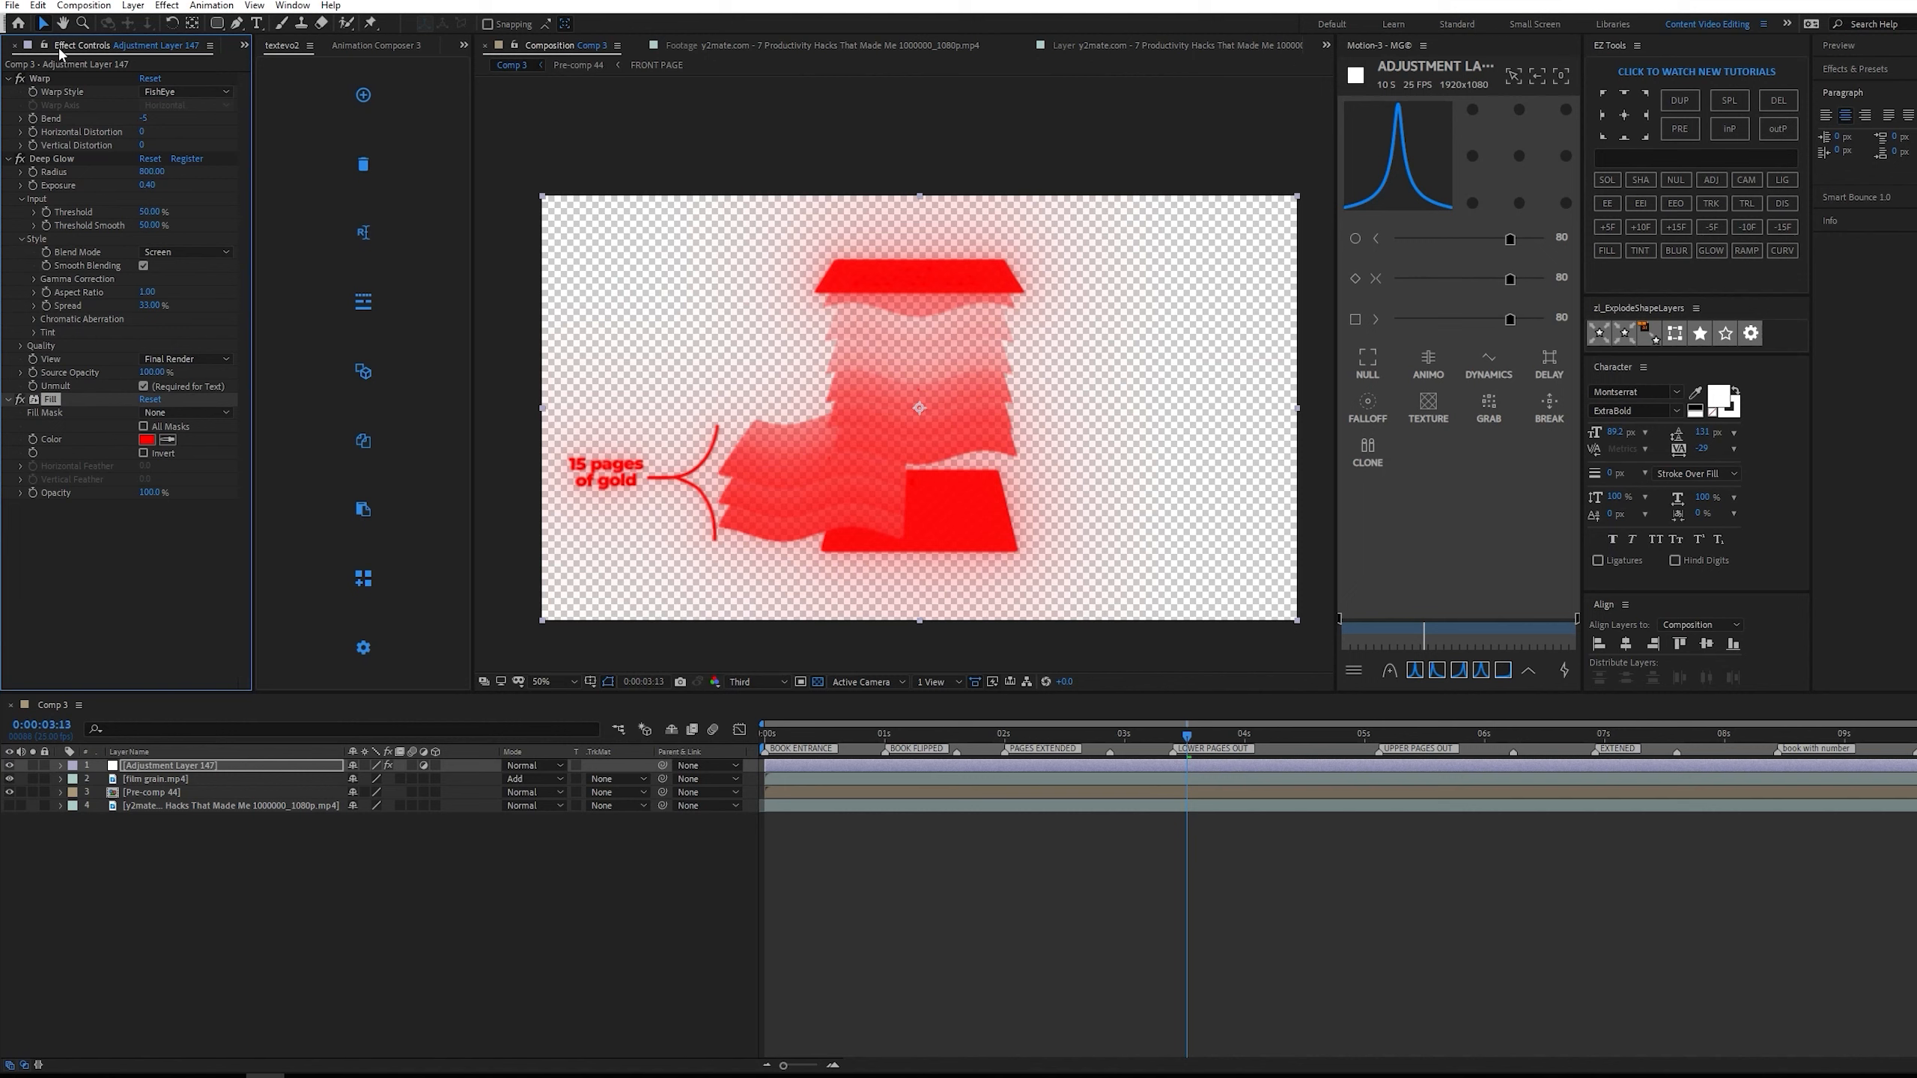
key(Delete)
click(42, 78)
key(Delete)
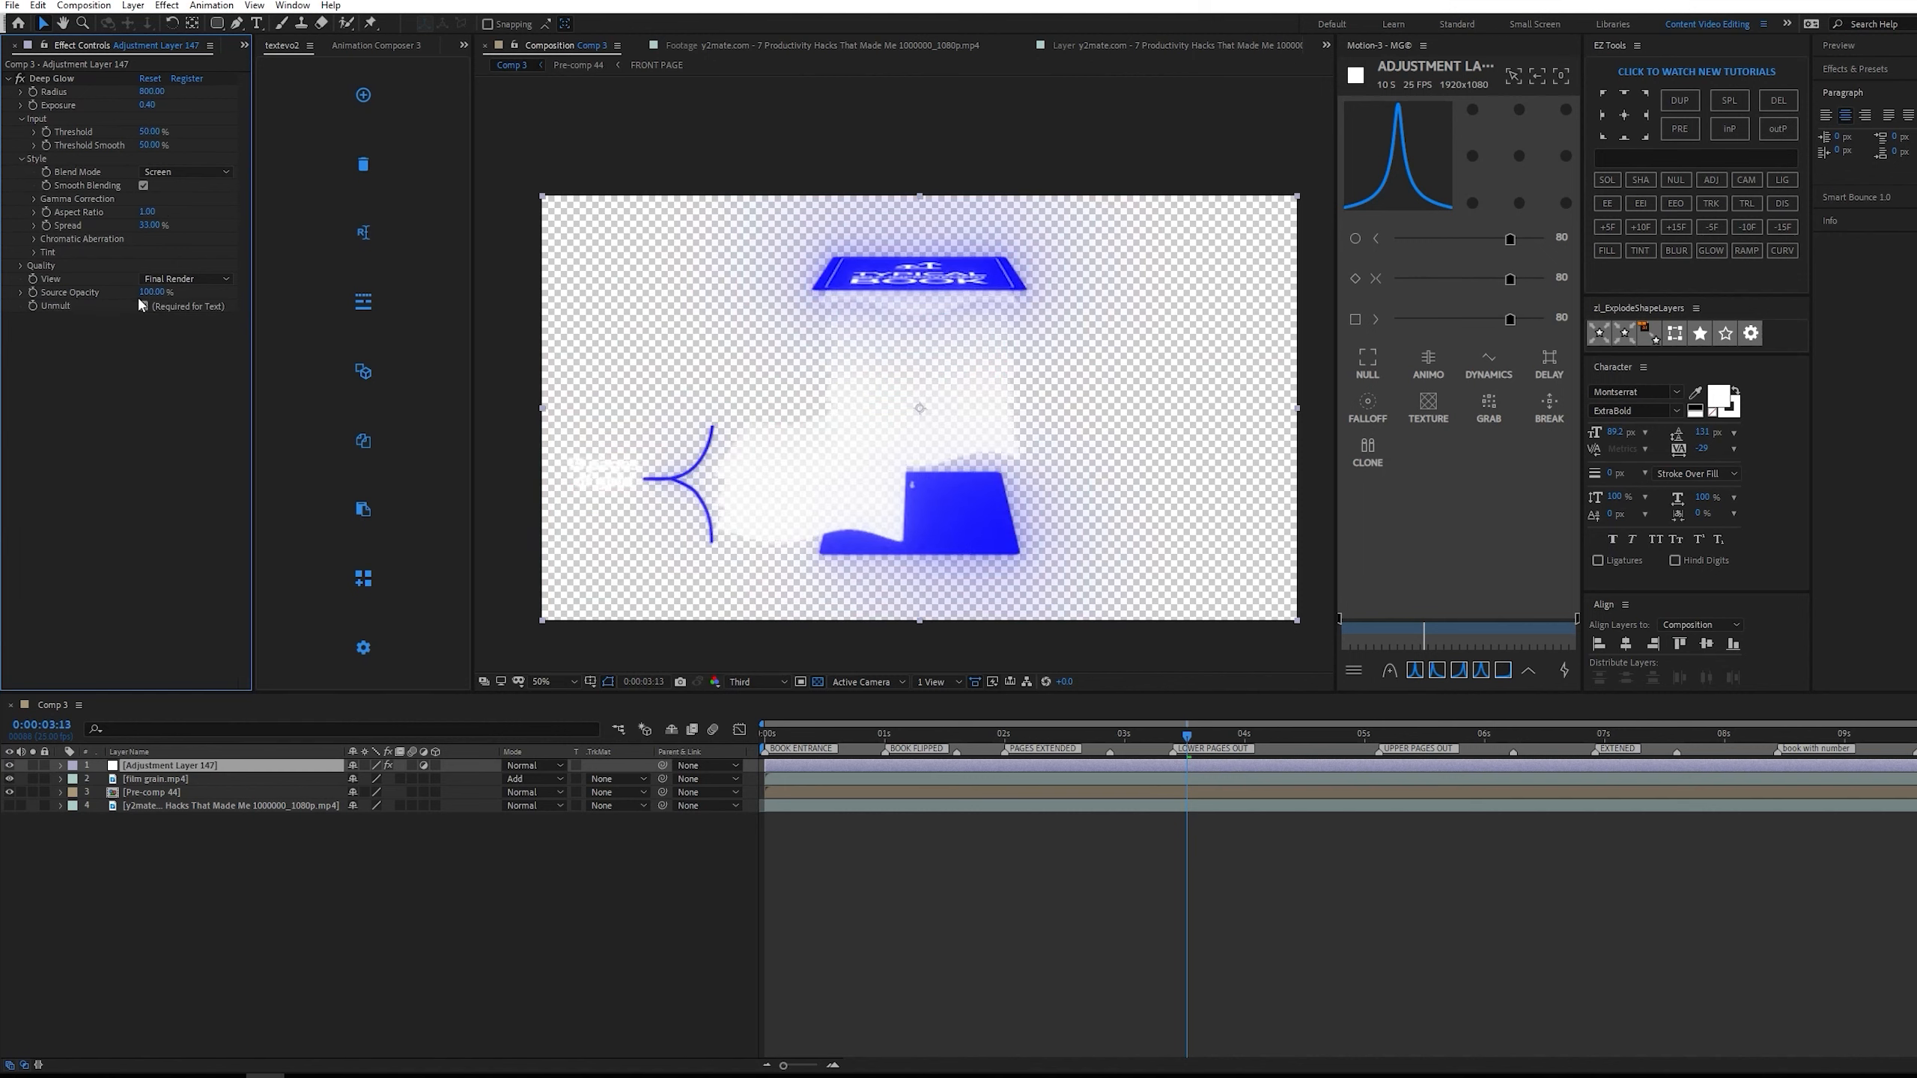
click(145, 304)
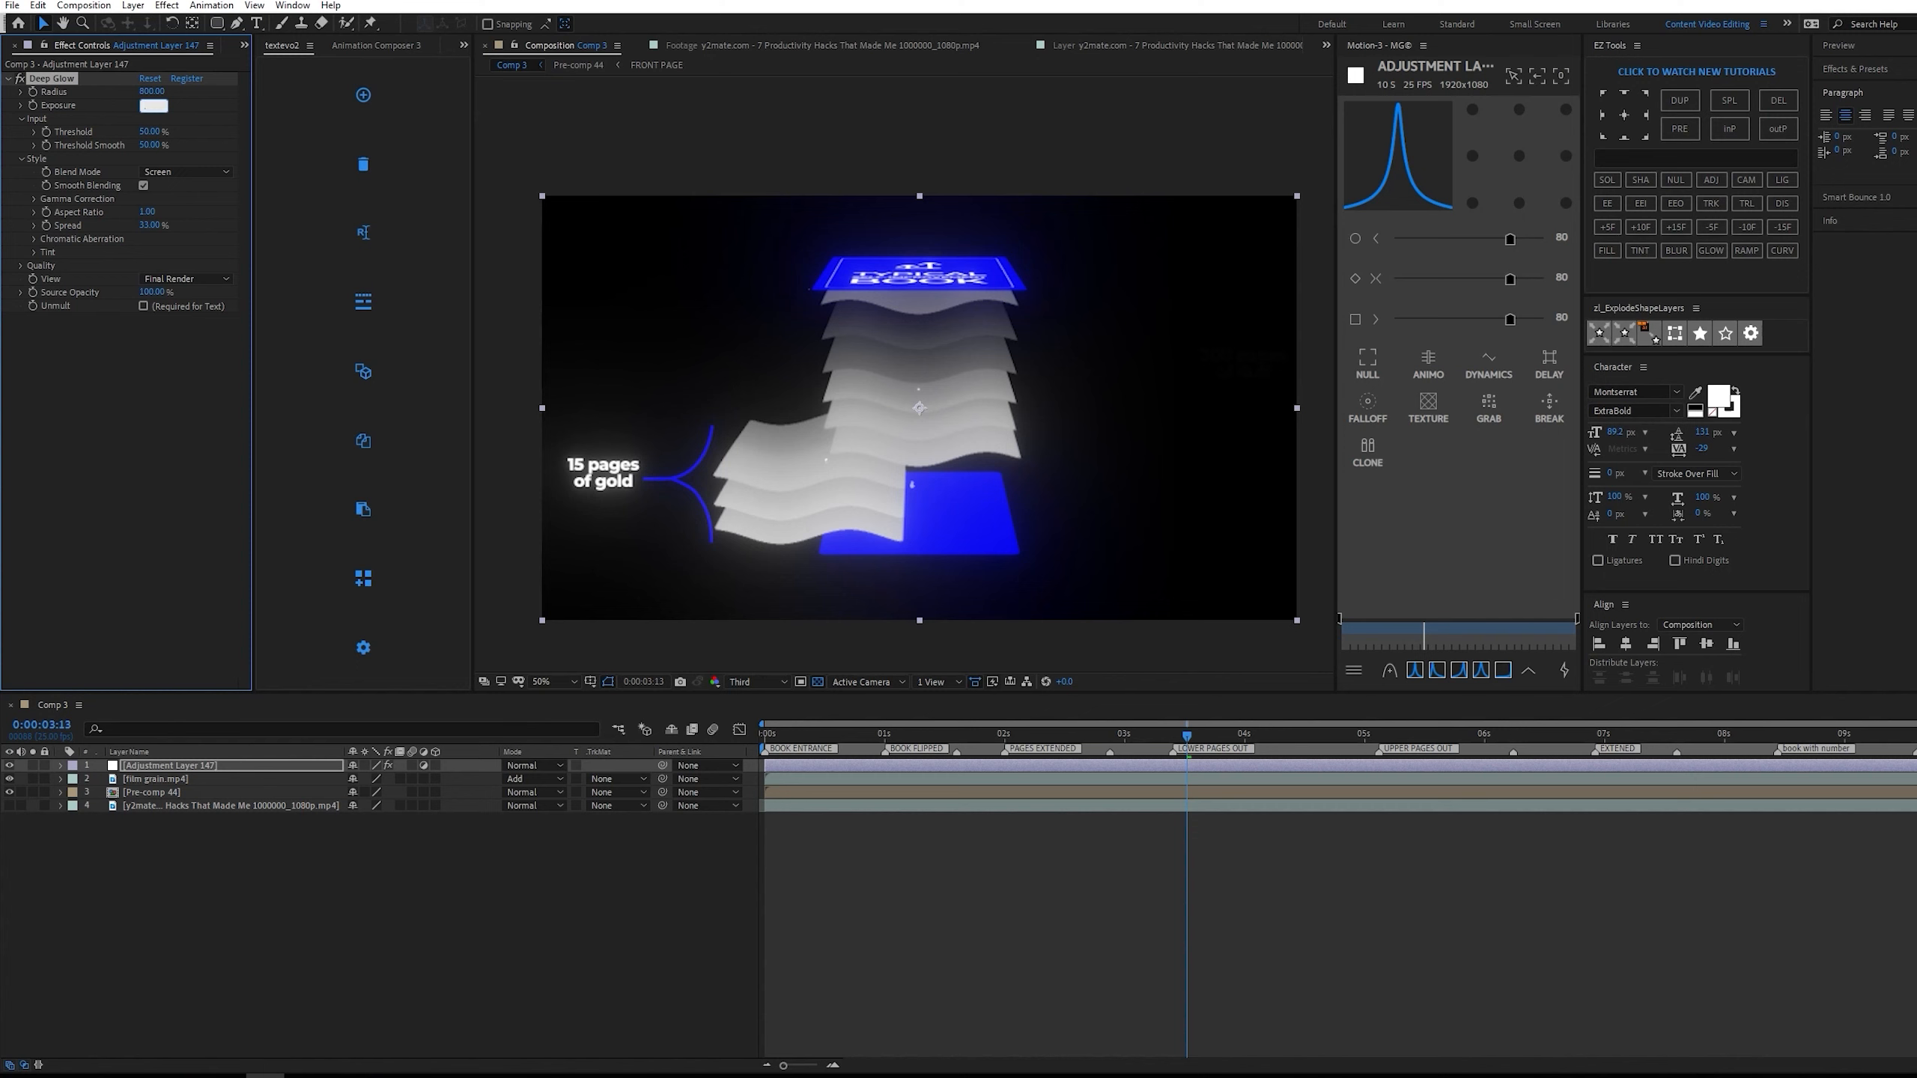
Set the Deep Glow exposure to 0.3 and preview the animation from the start.
text(.3)
key(Return)
drag(1187, 736, 765, 737)
key(space)
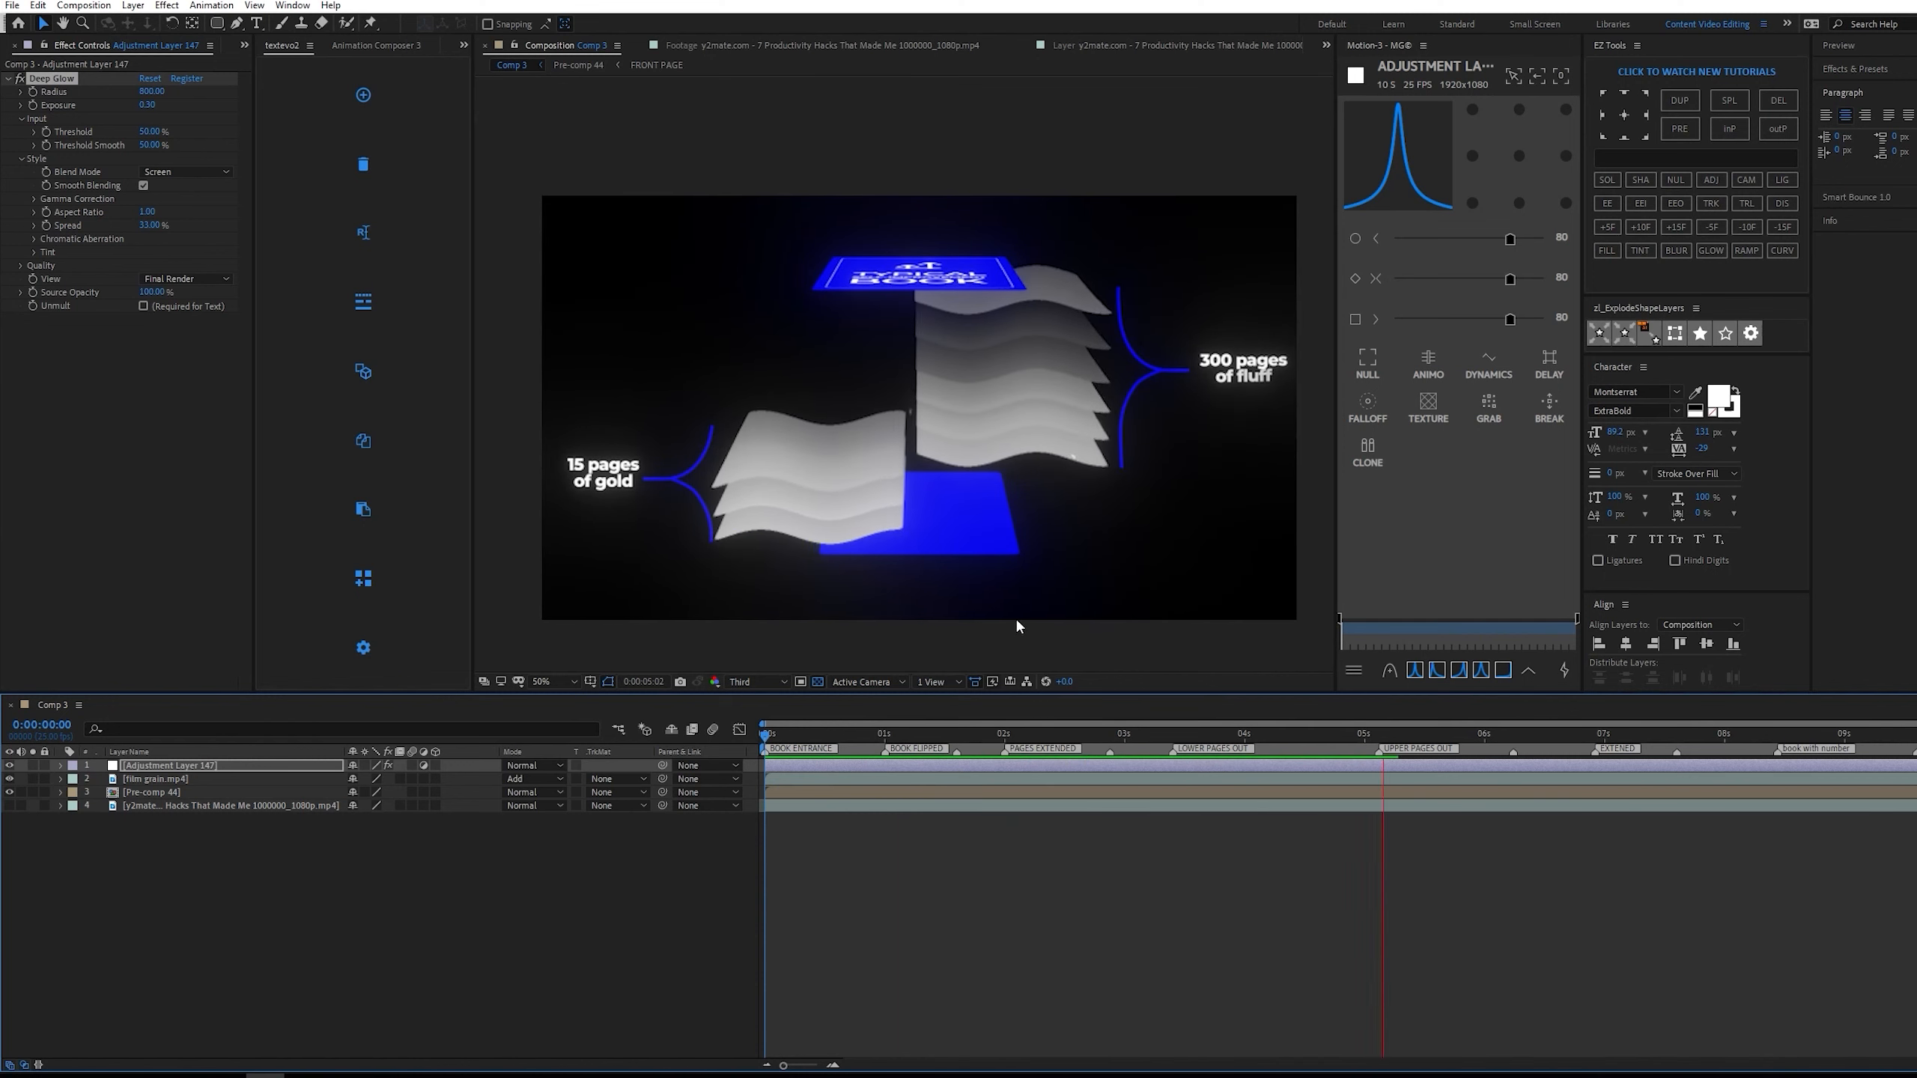
key(space)
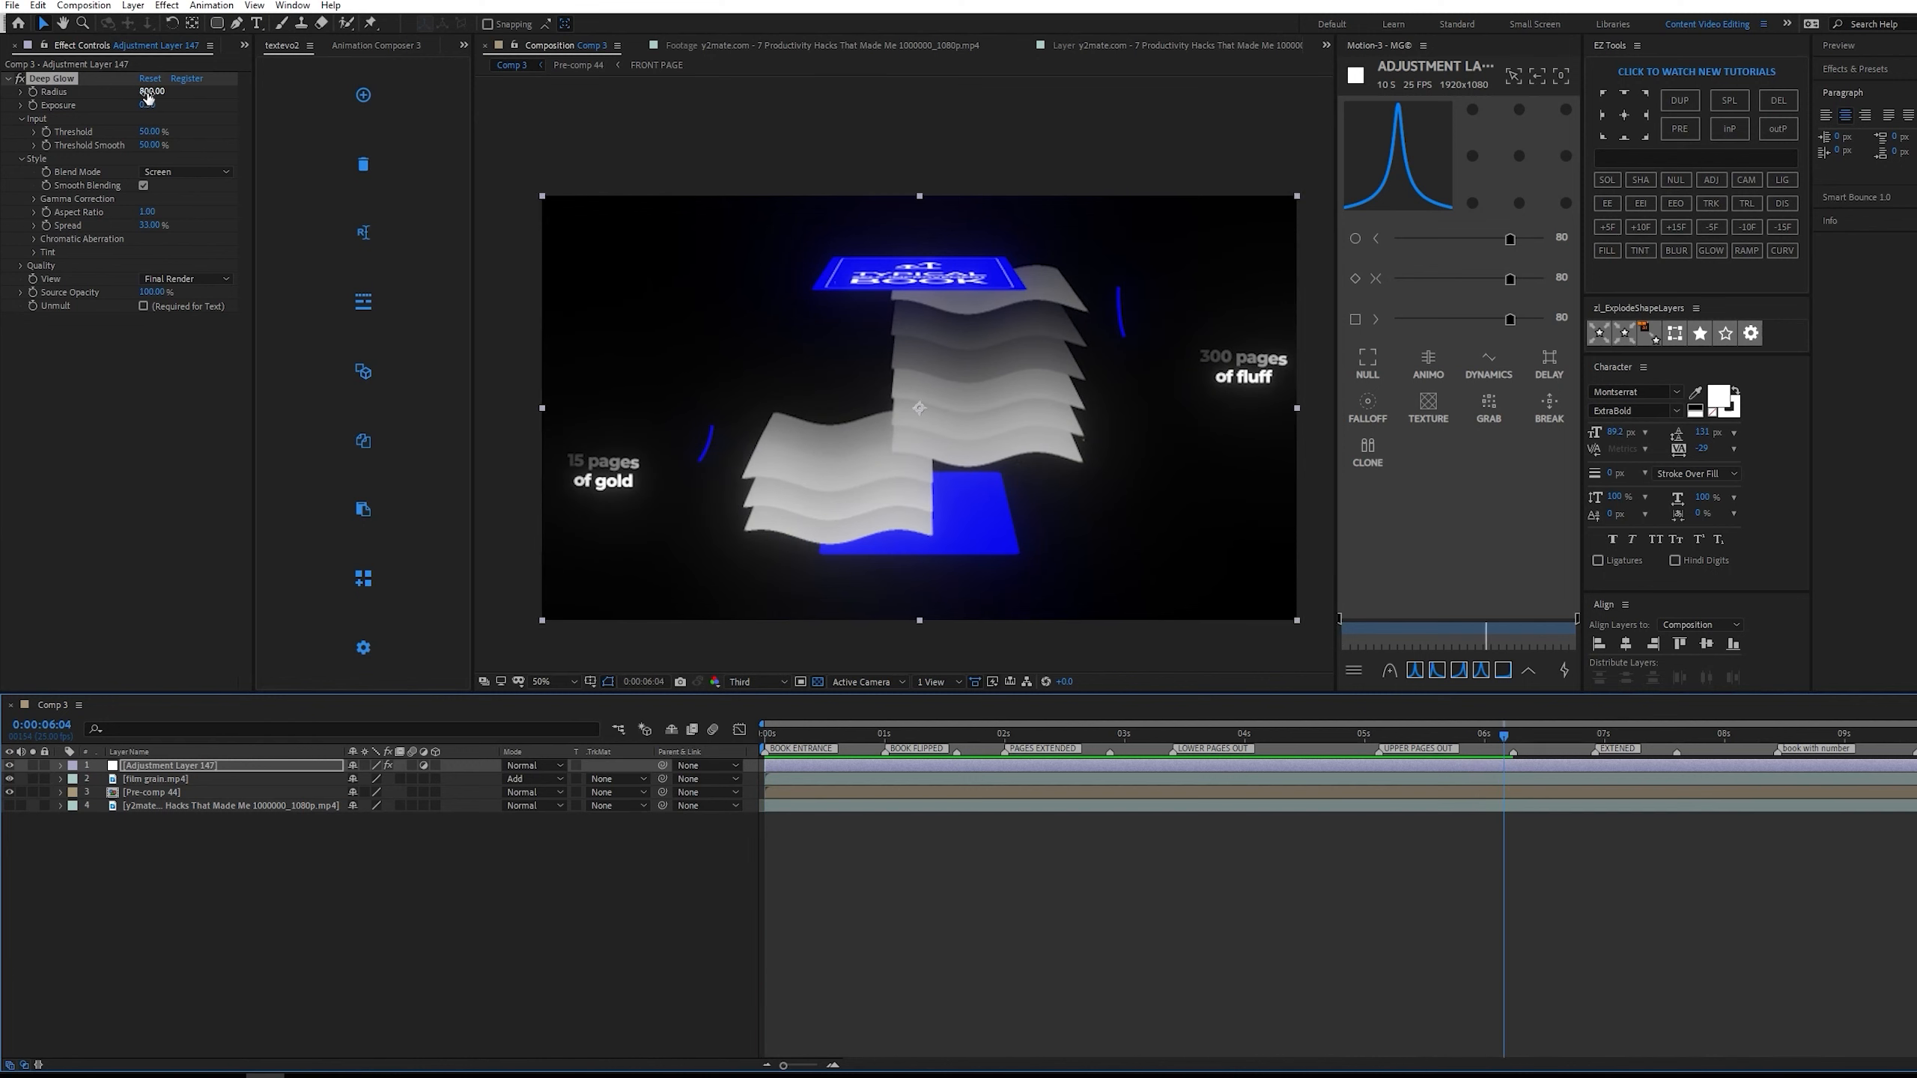
Set the Deep Glow exposure to 0.25 and check the book at 0:00:01:09.
click(150, 105)
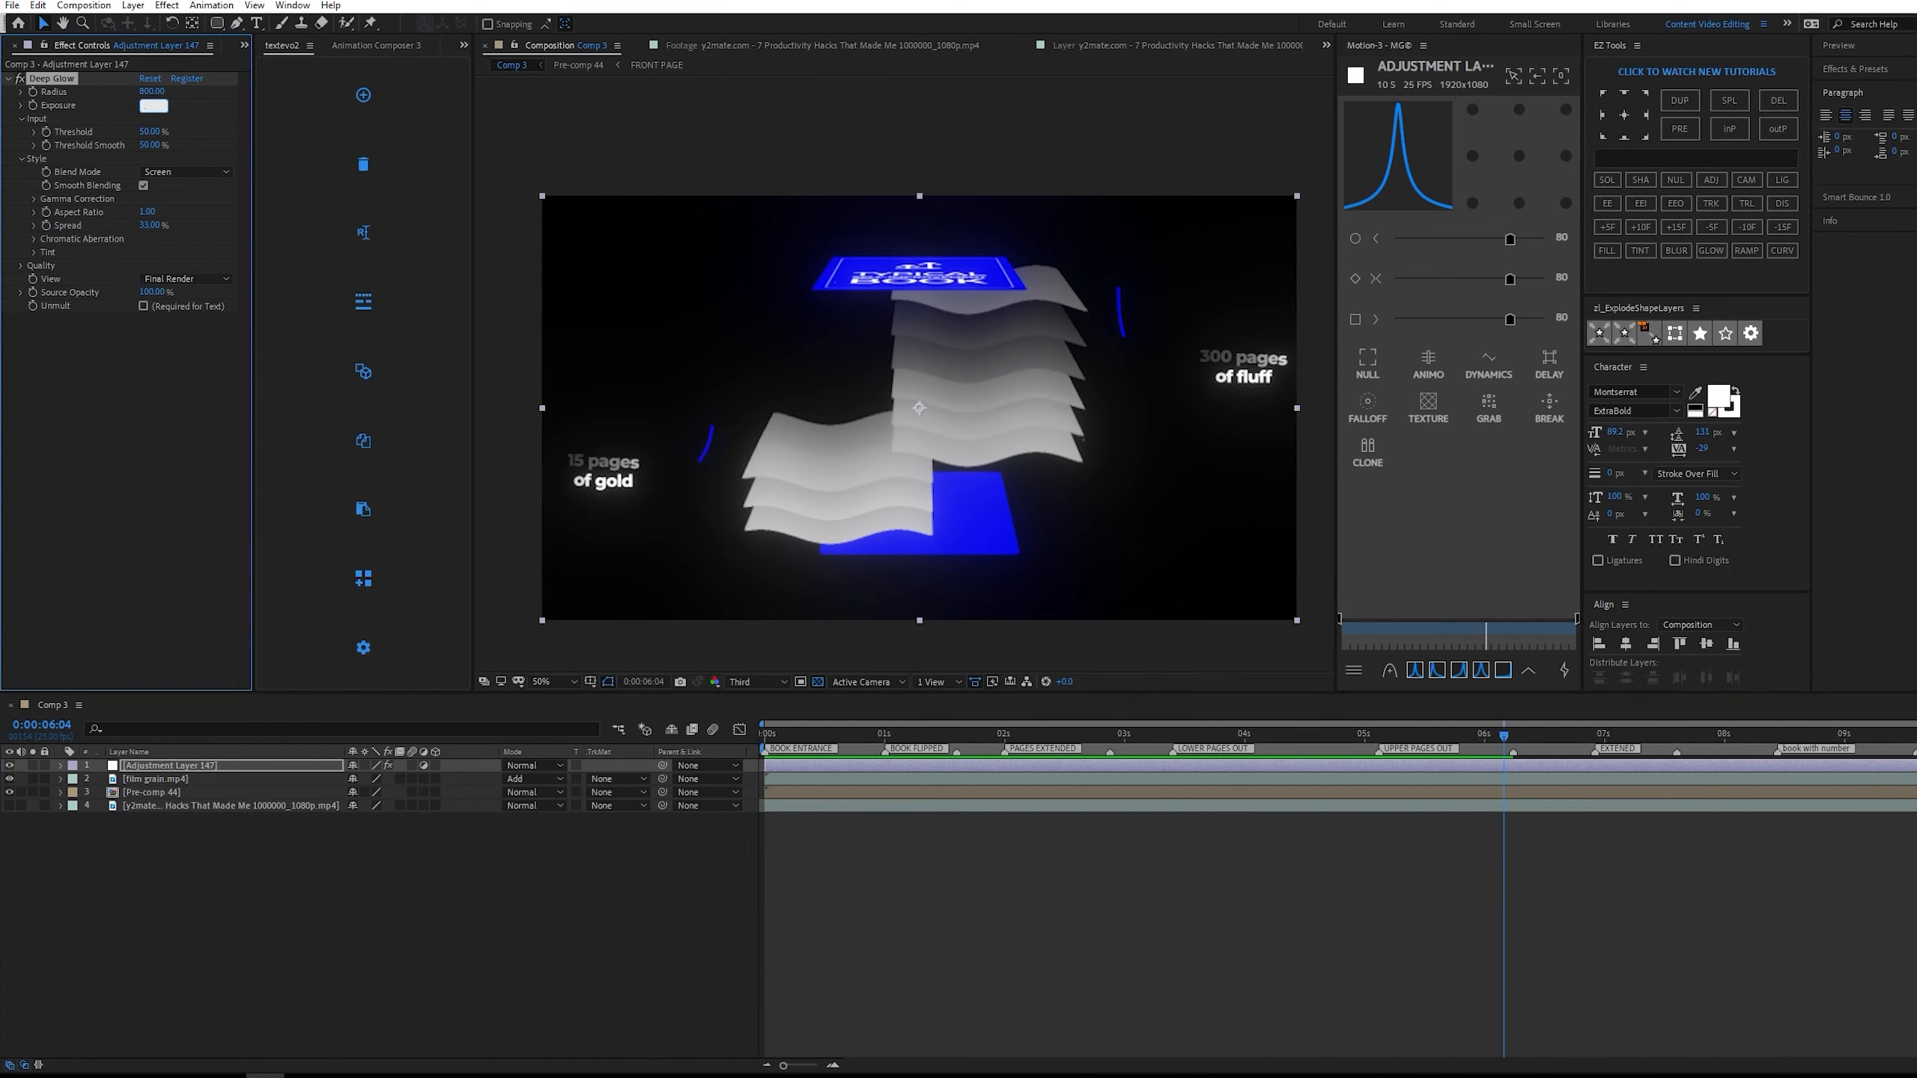
click(1114, 898)
drag(1254, 736, 928, 734)
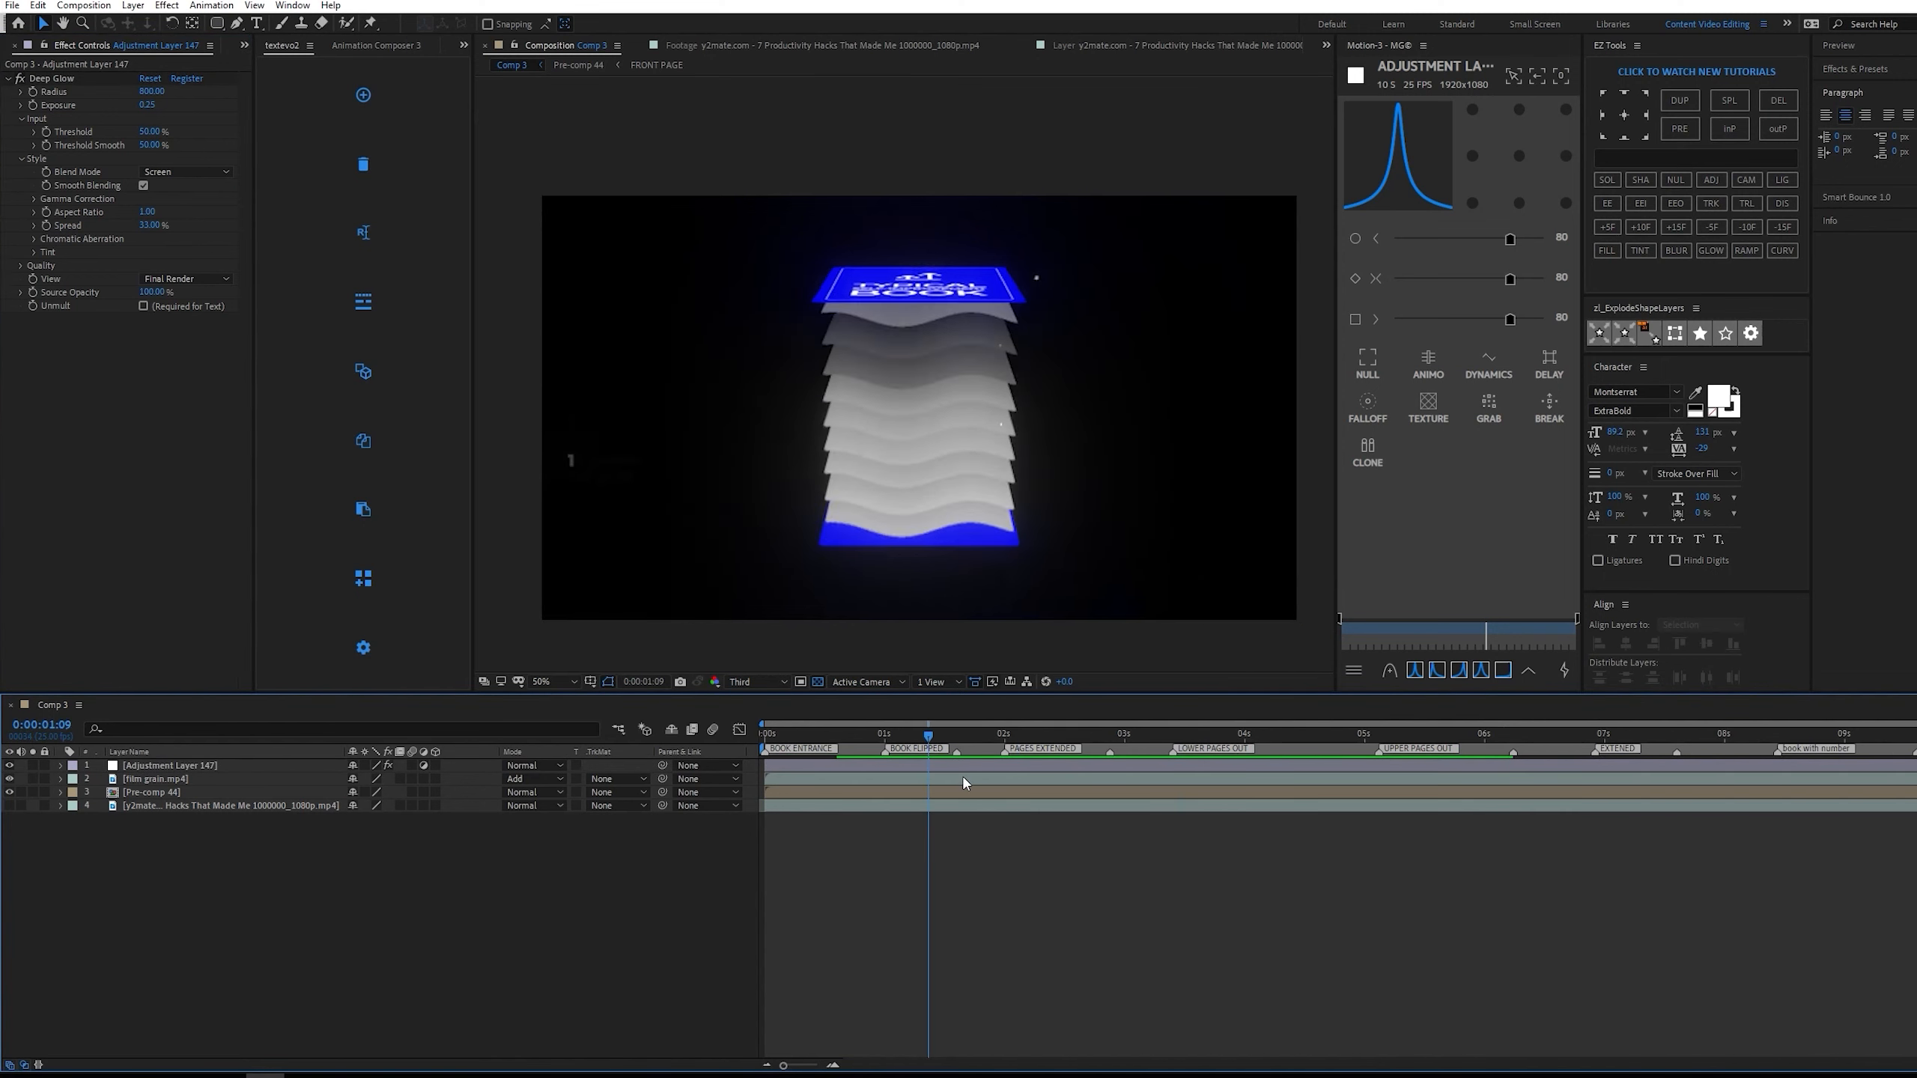
Add a second adjustment layer on top of Comp 3 and apply the Posterize Time effect to it.
right_click(1049, 712)
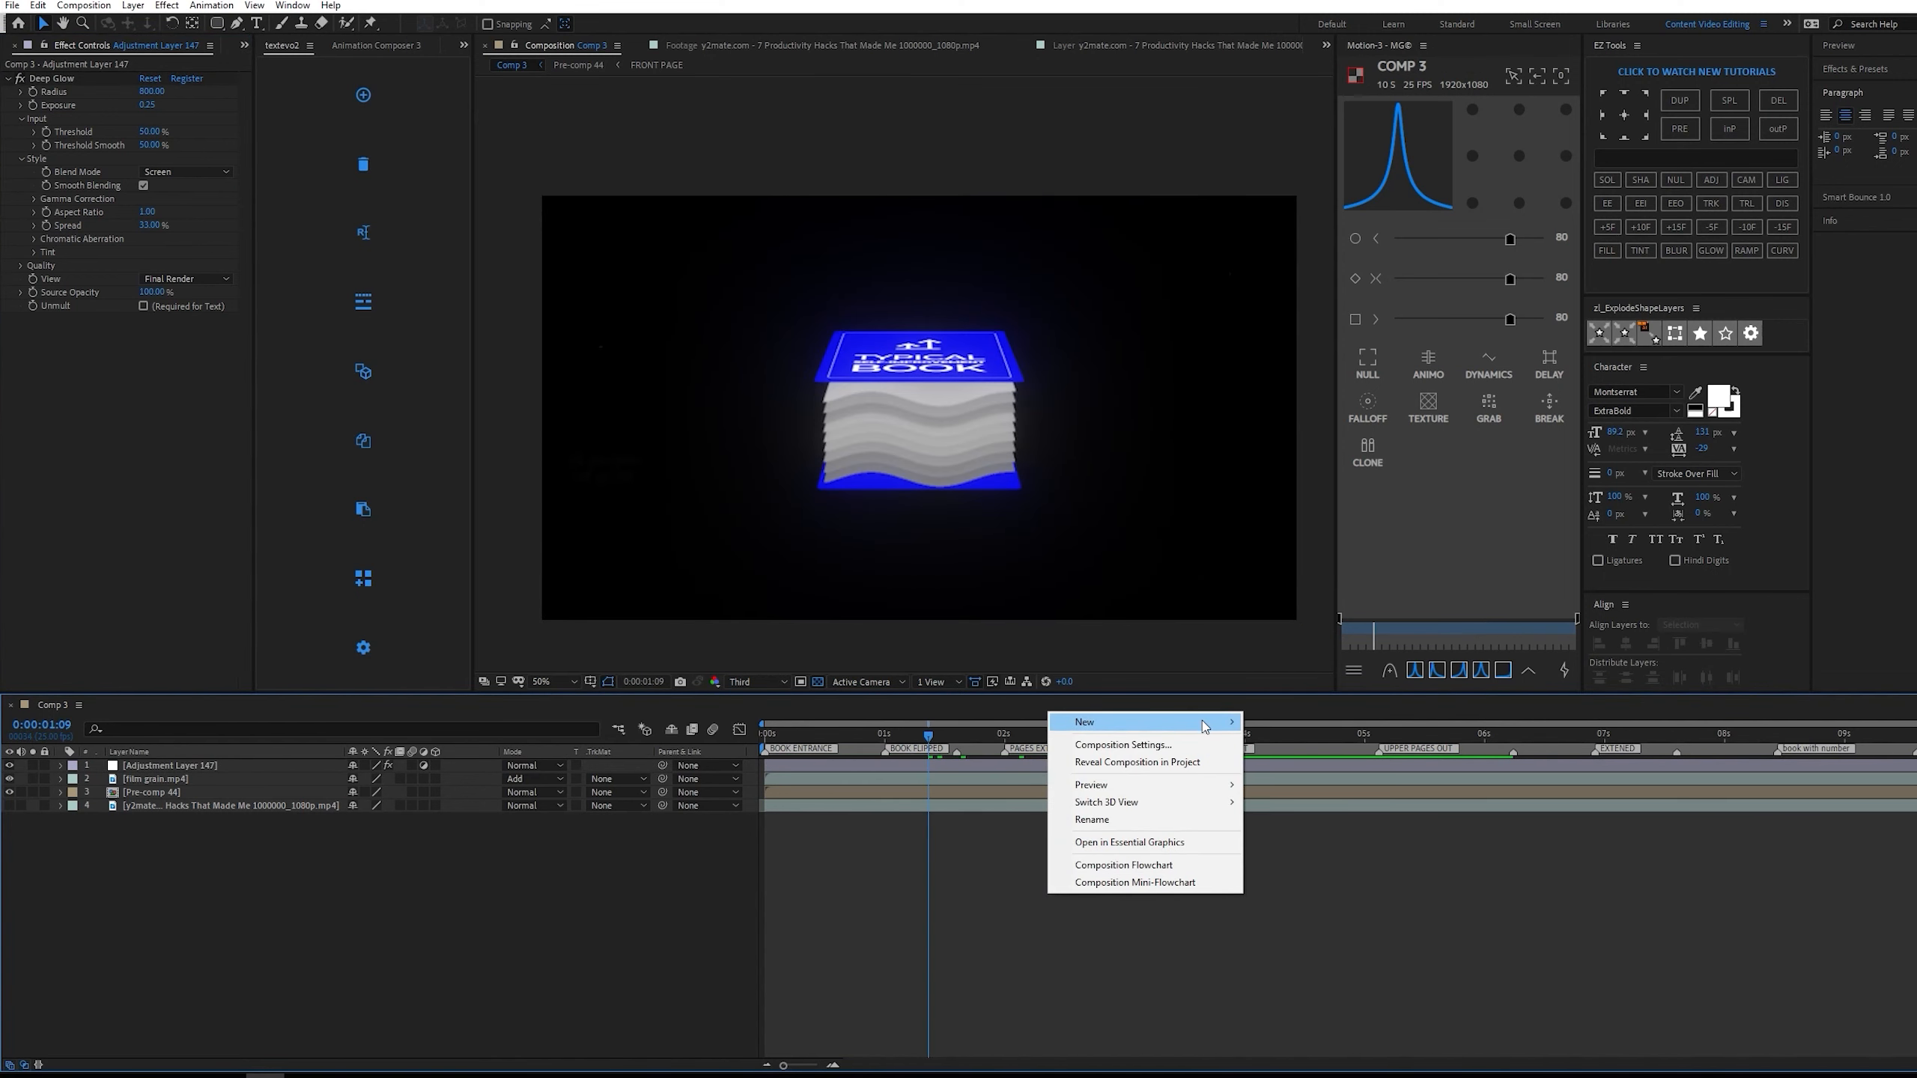
mouse_move(1208, 722)
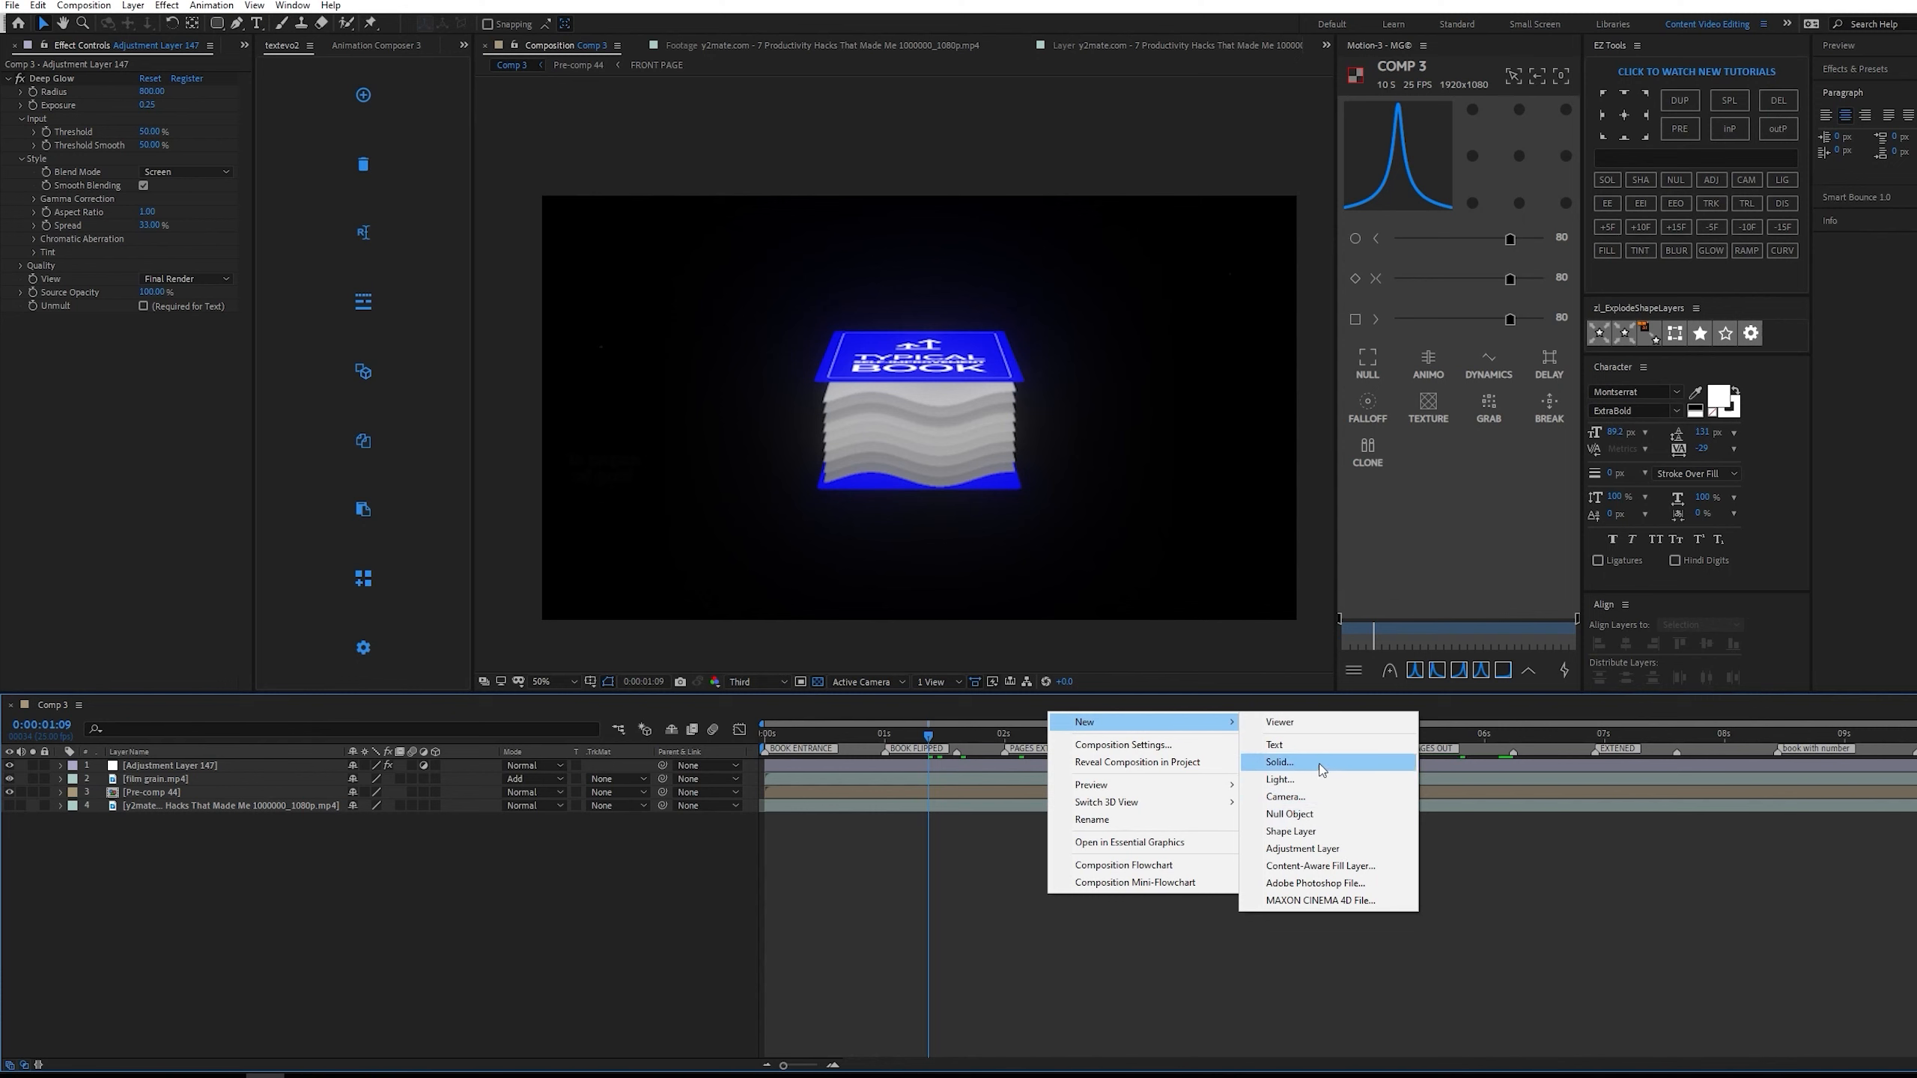
click(1320, 849)
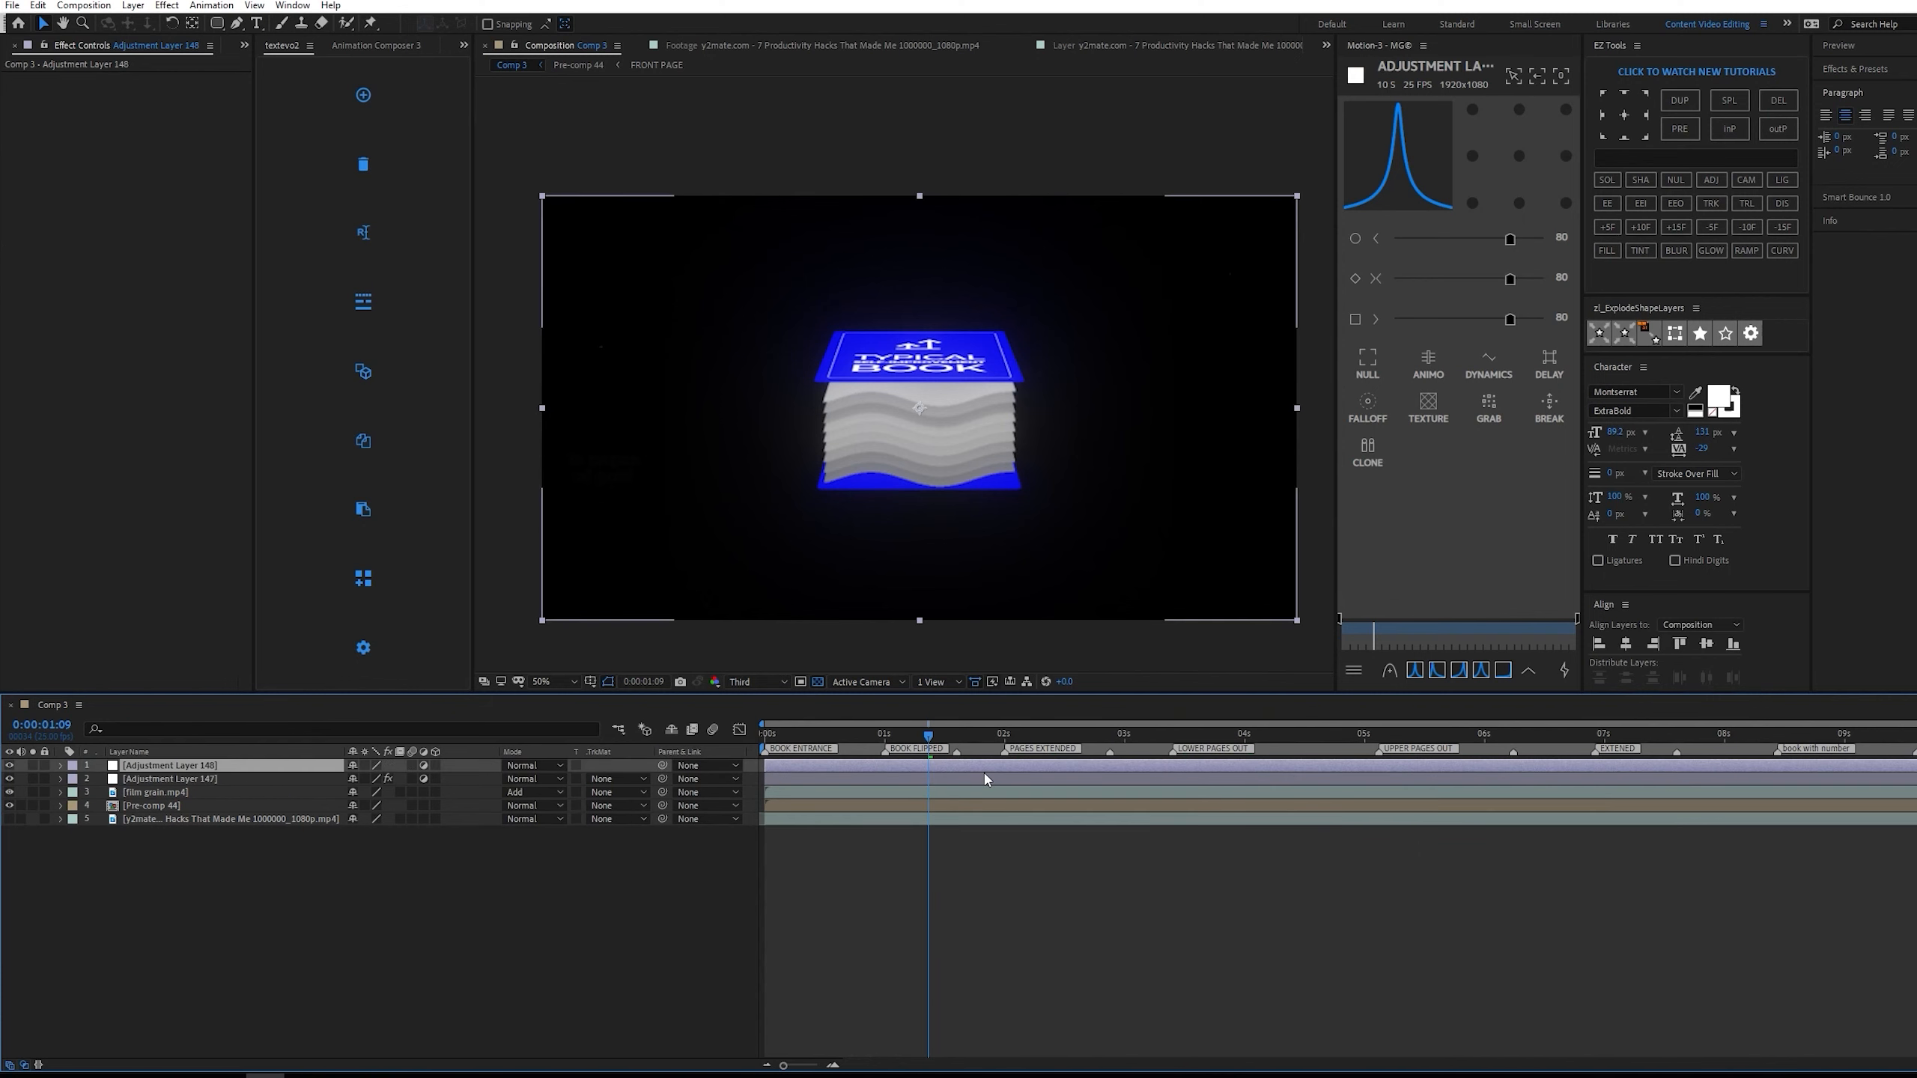
key(ctrl+space)
text(pos)
click(952, 841)
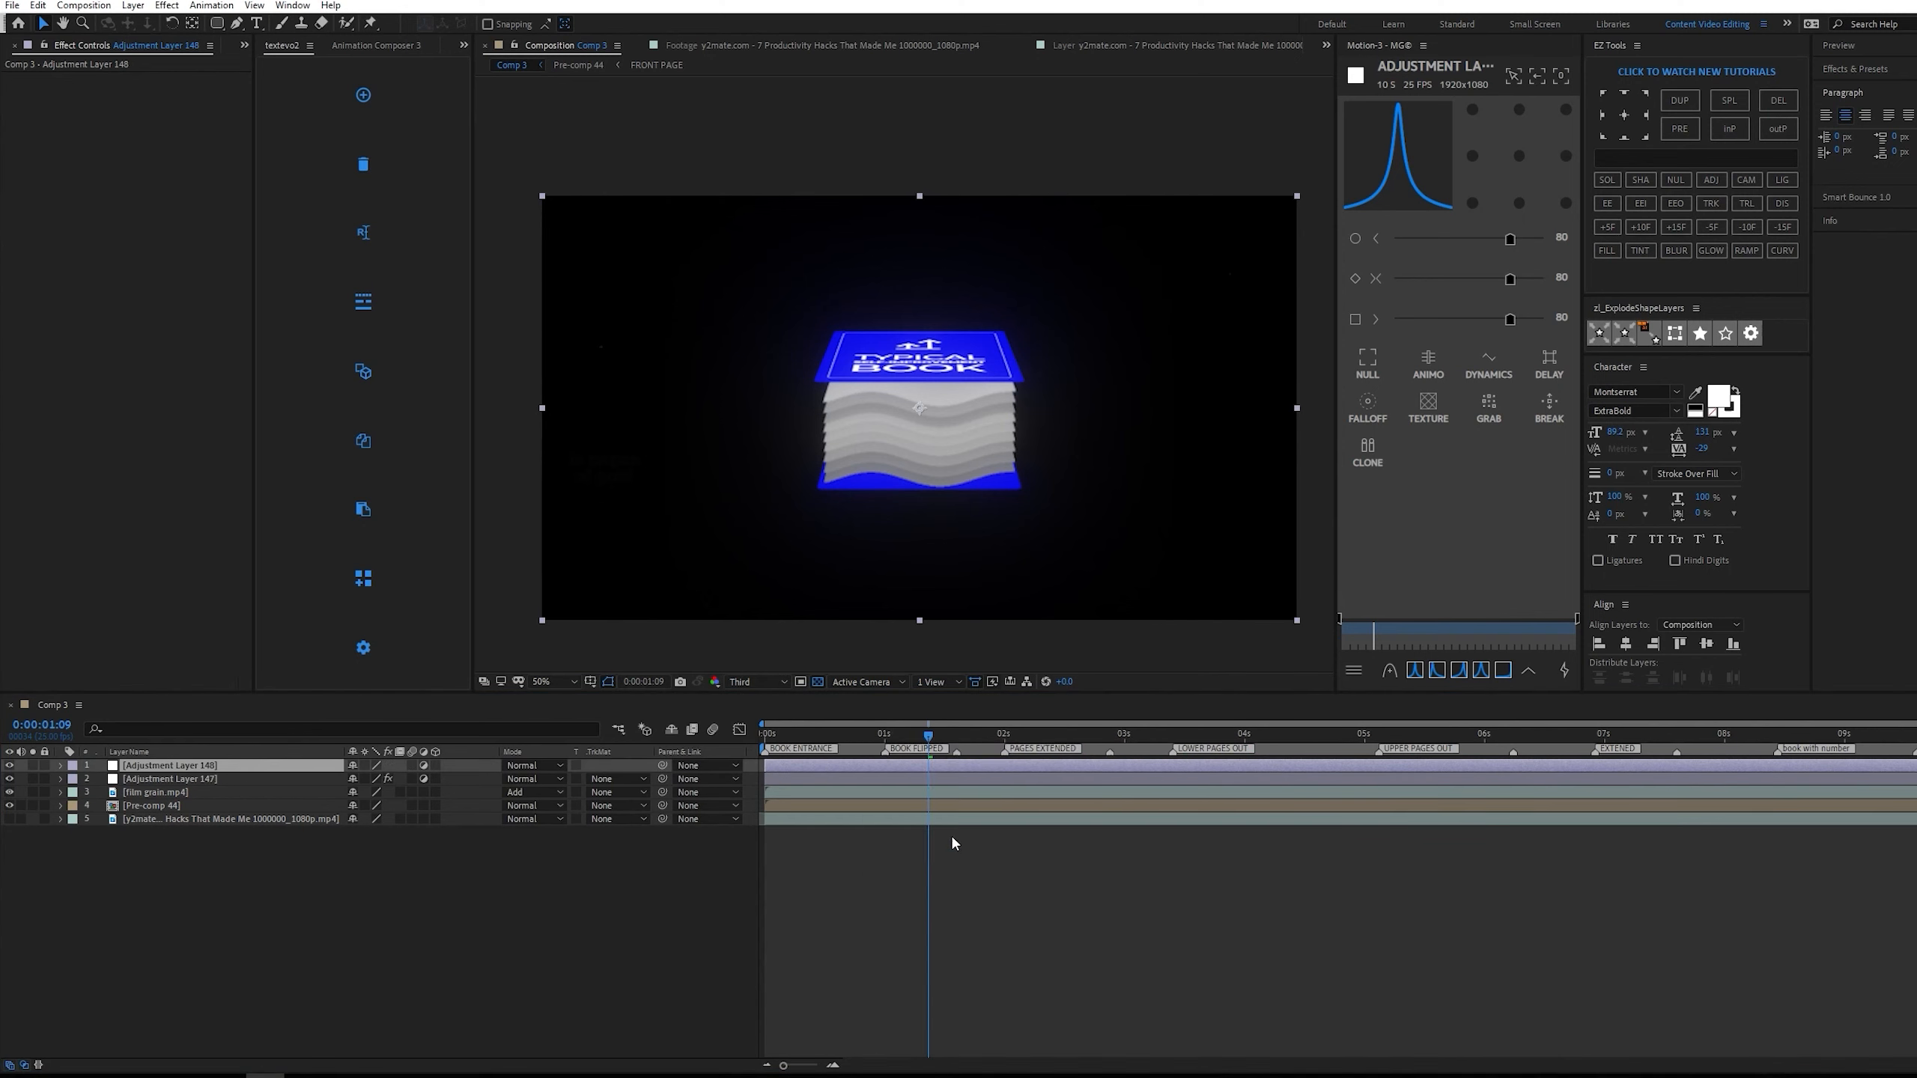
key(ctrl+z)
key(ctrl+space)
text(pos)
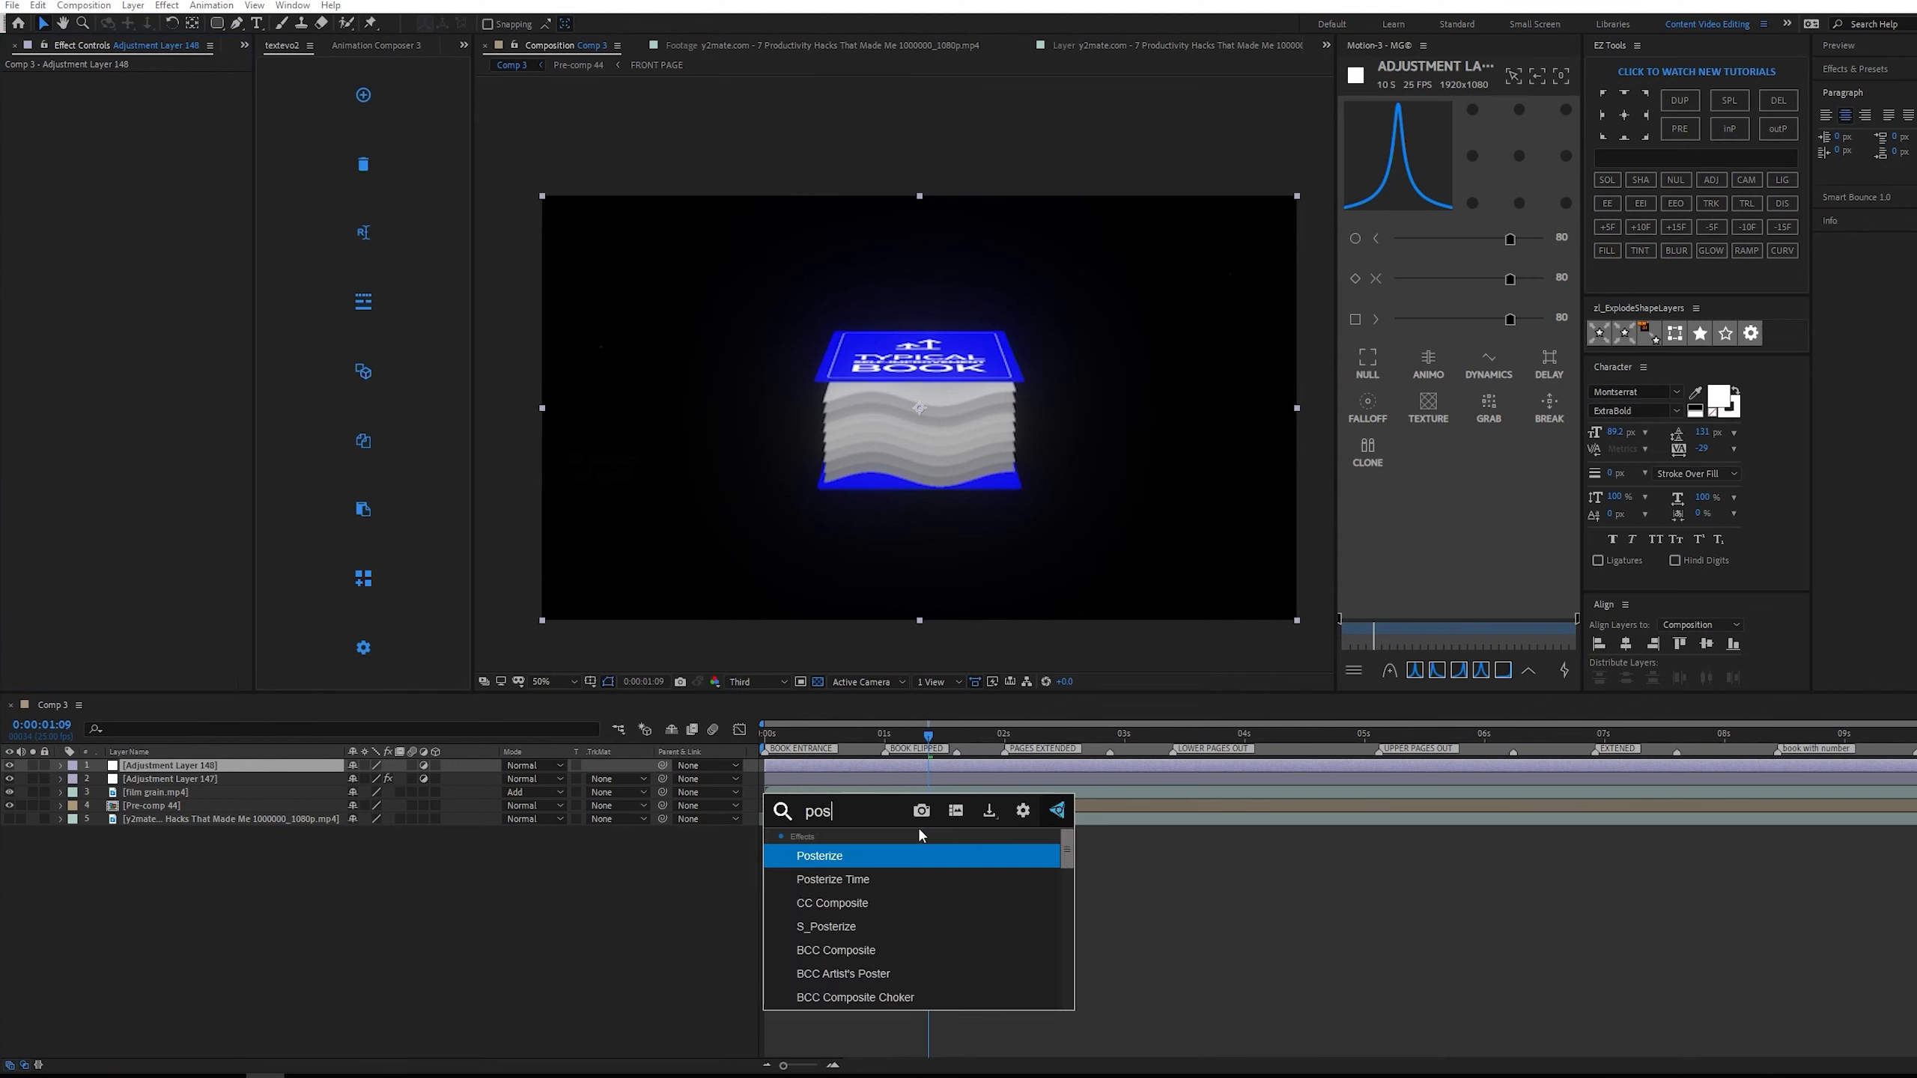
click(904, 878)
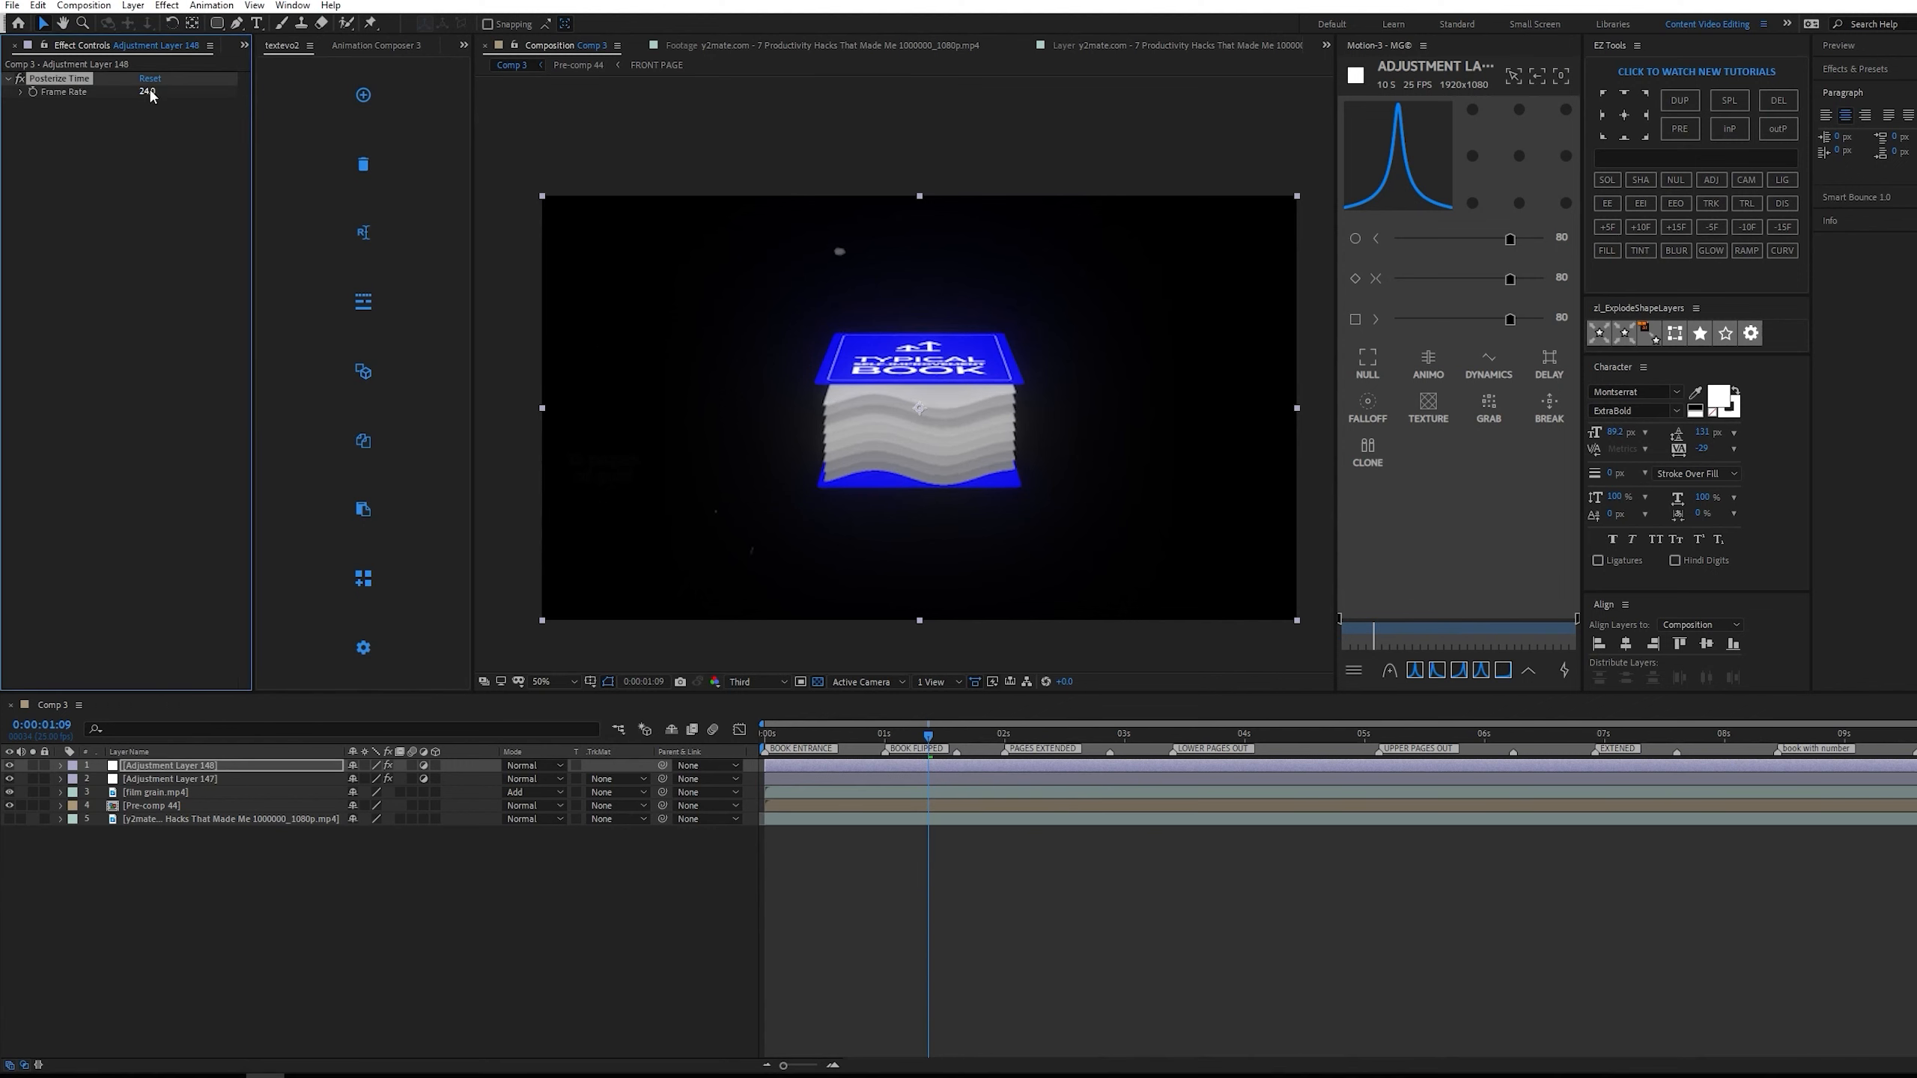
Set the Posterize Time frame rate to 14 and preview the animation from the start.
drag(151, 92, 152, 92)
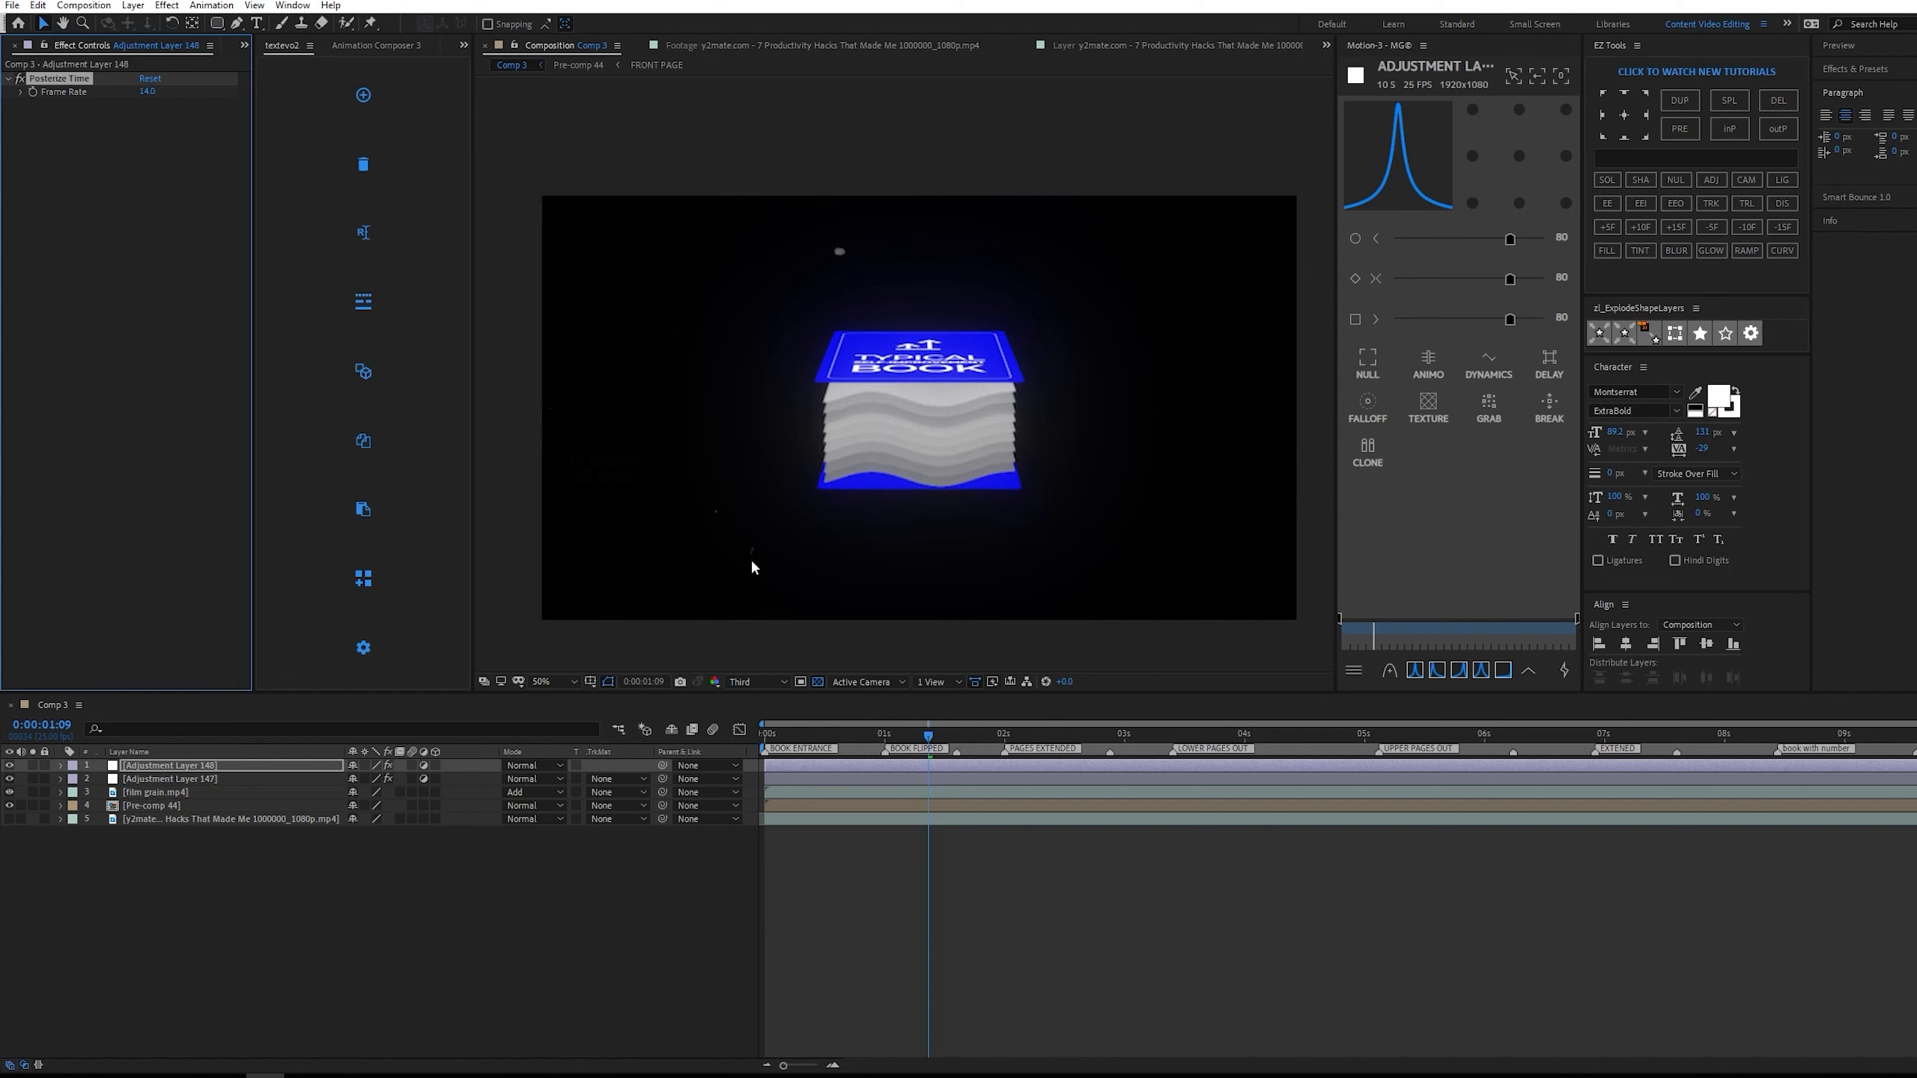
drag(936, 736, 651, 725)
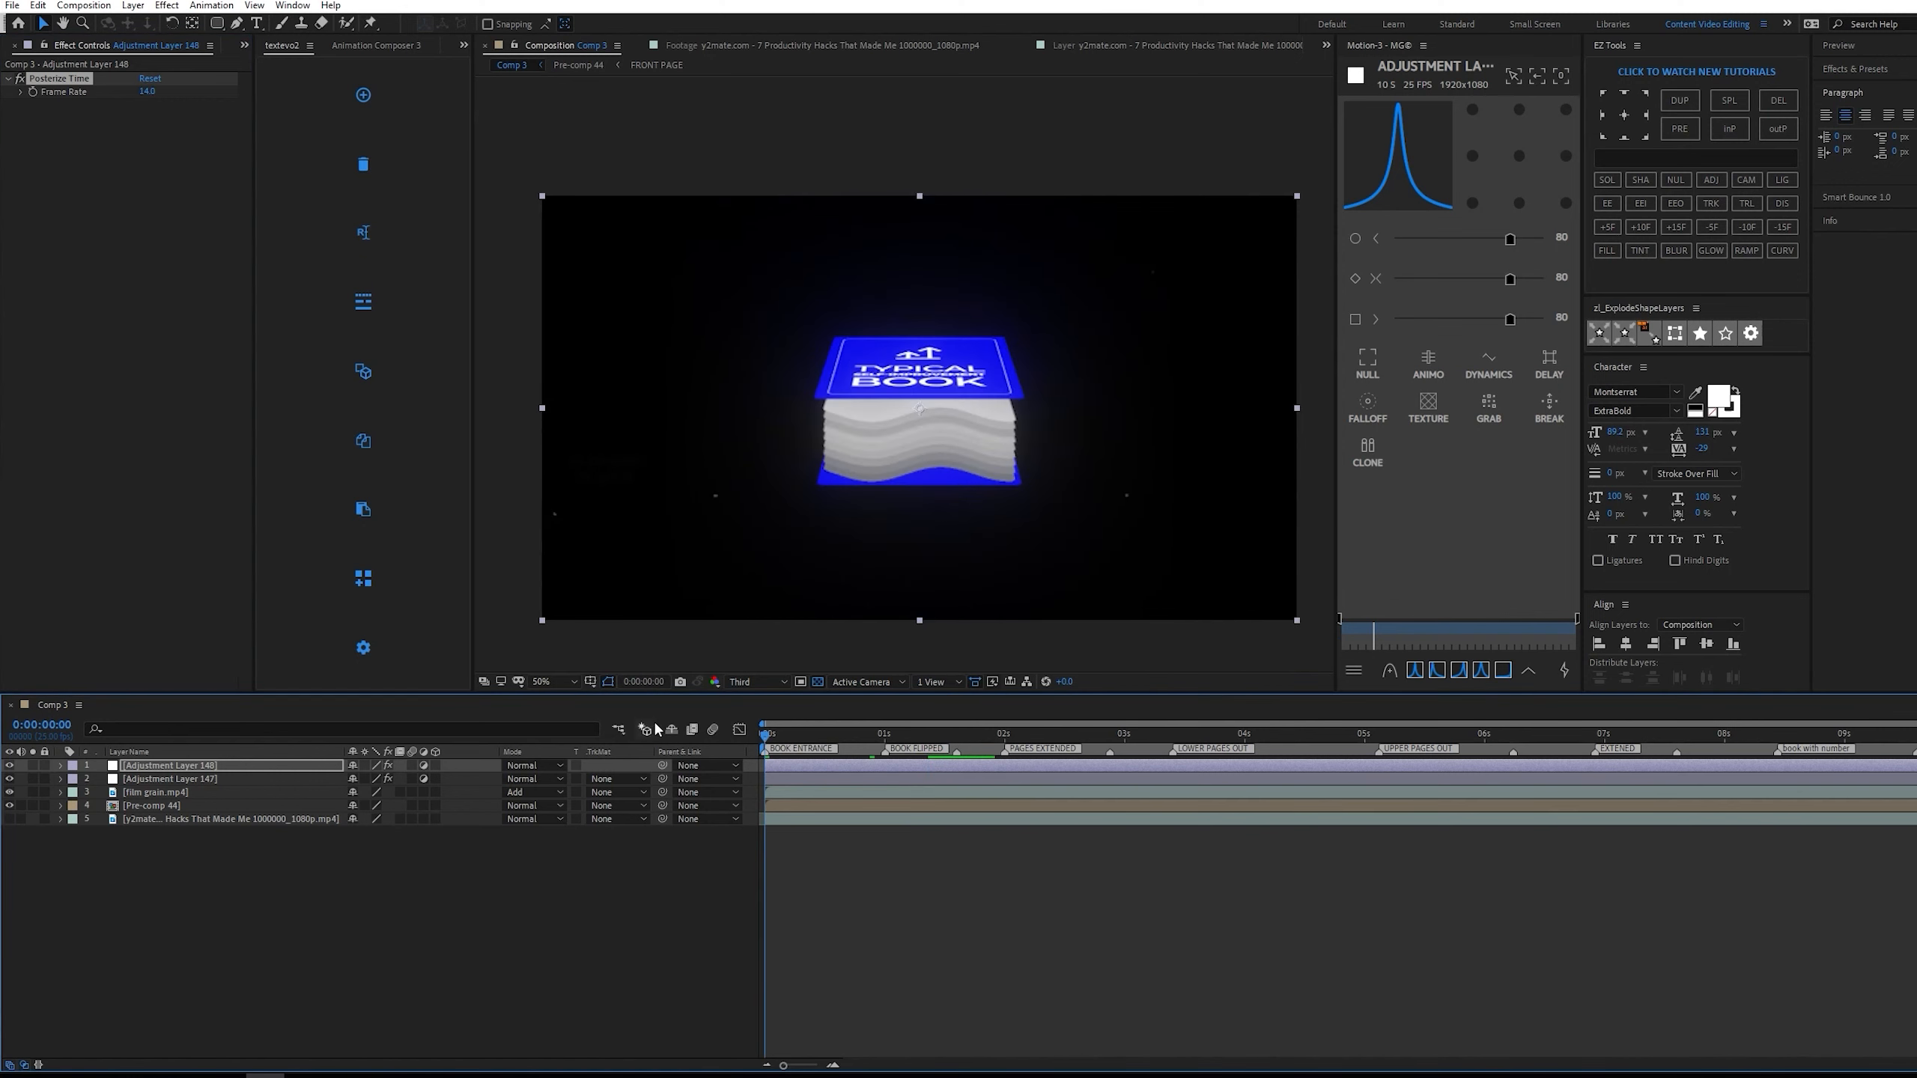
key(space)
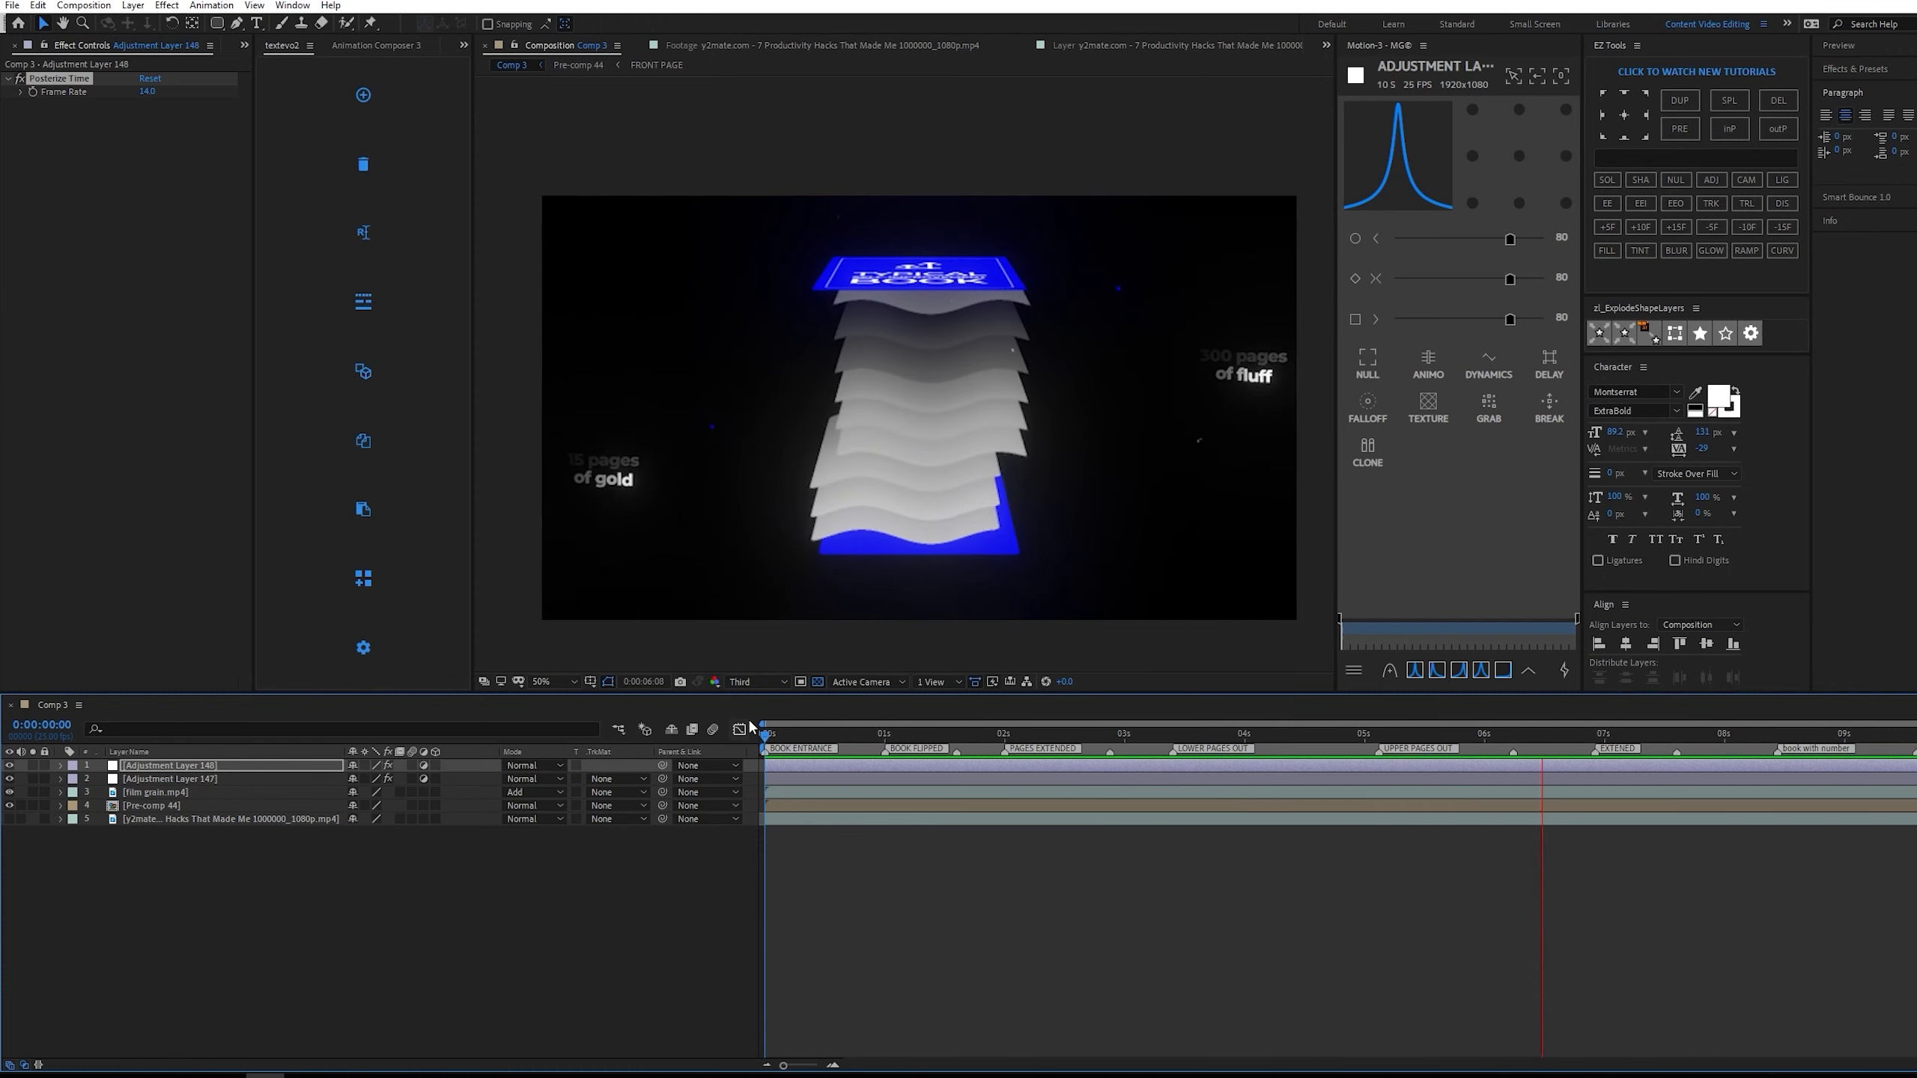
key(space)
Inspect the glow at 0:00:05:03 and set the Deep Glow exposure on the lower adjustment layer to 0.4.
key(period)
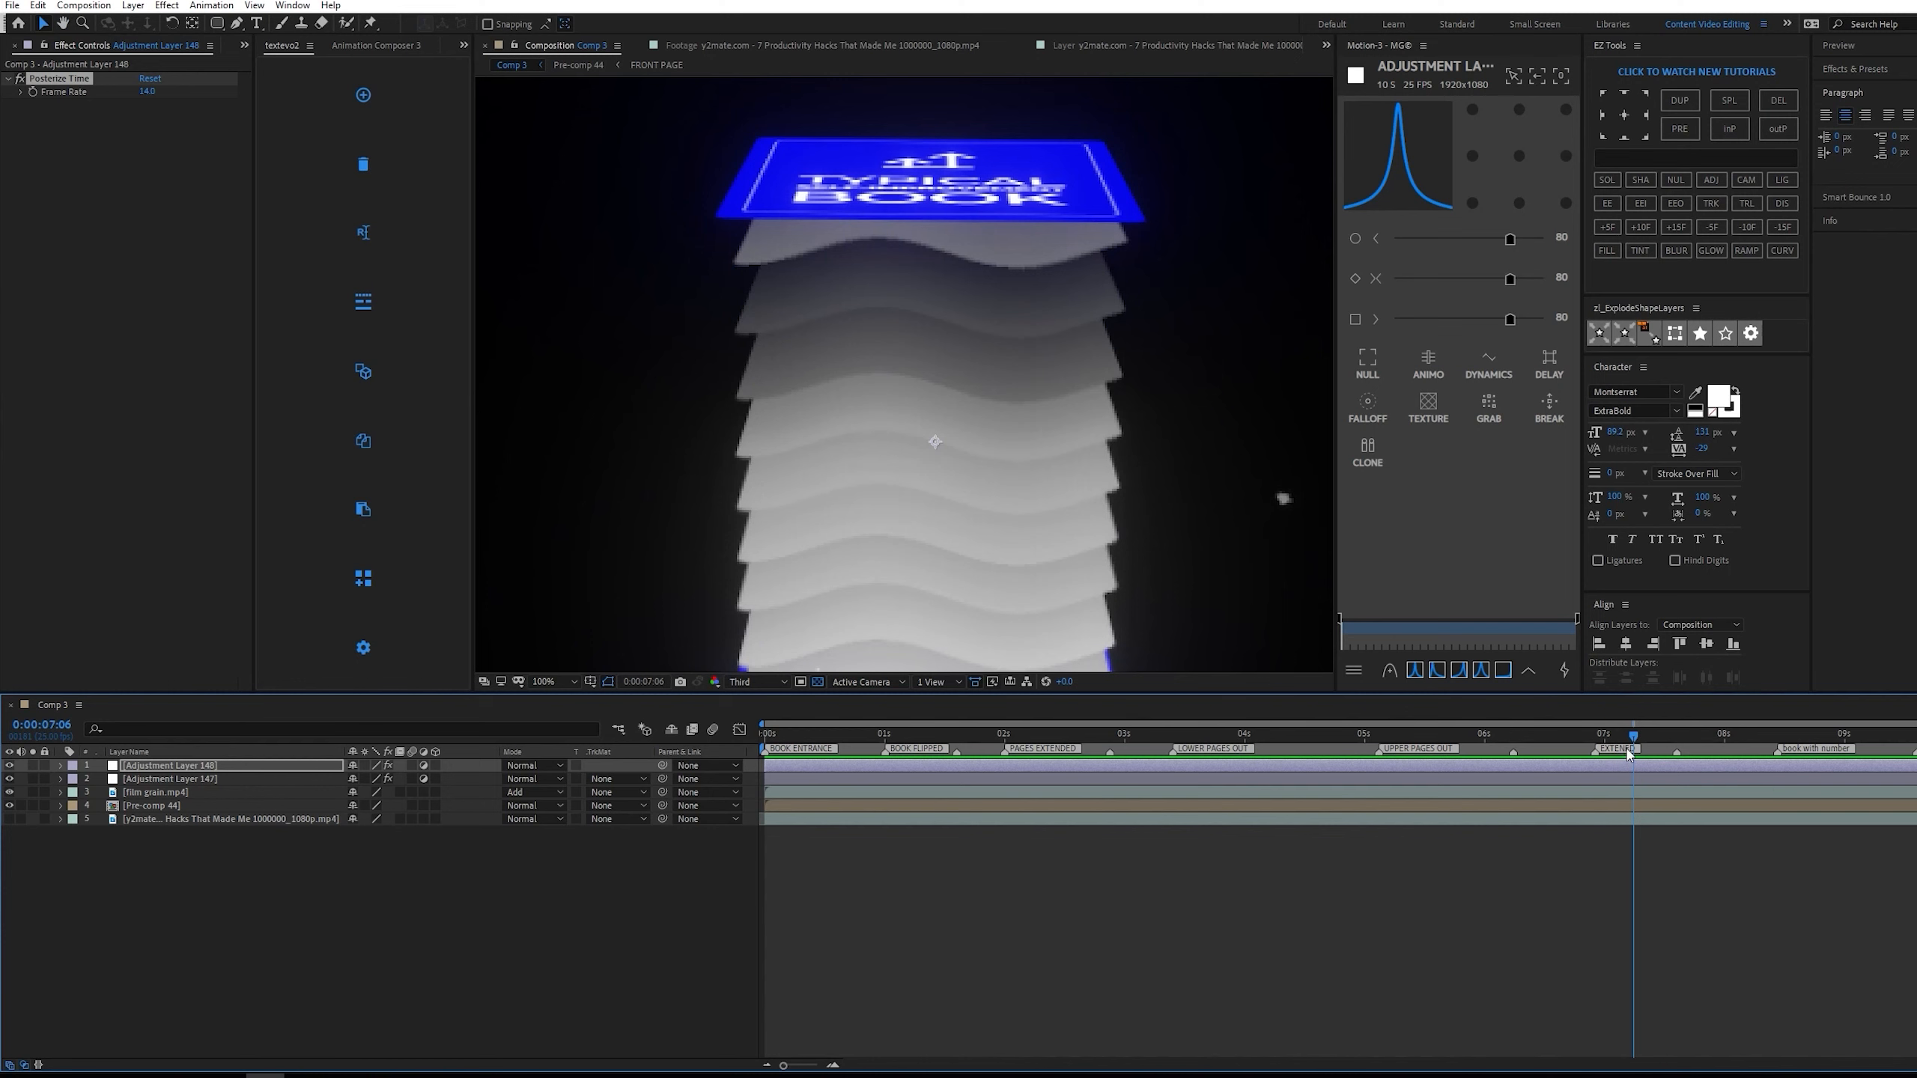
drag(1628, 751, 1380, 731)
key(comma)
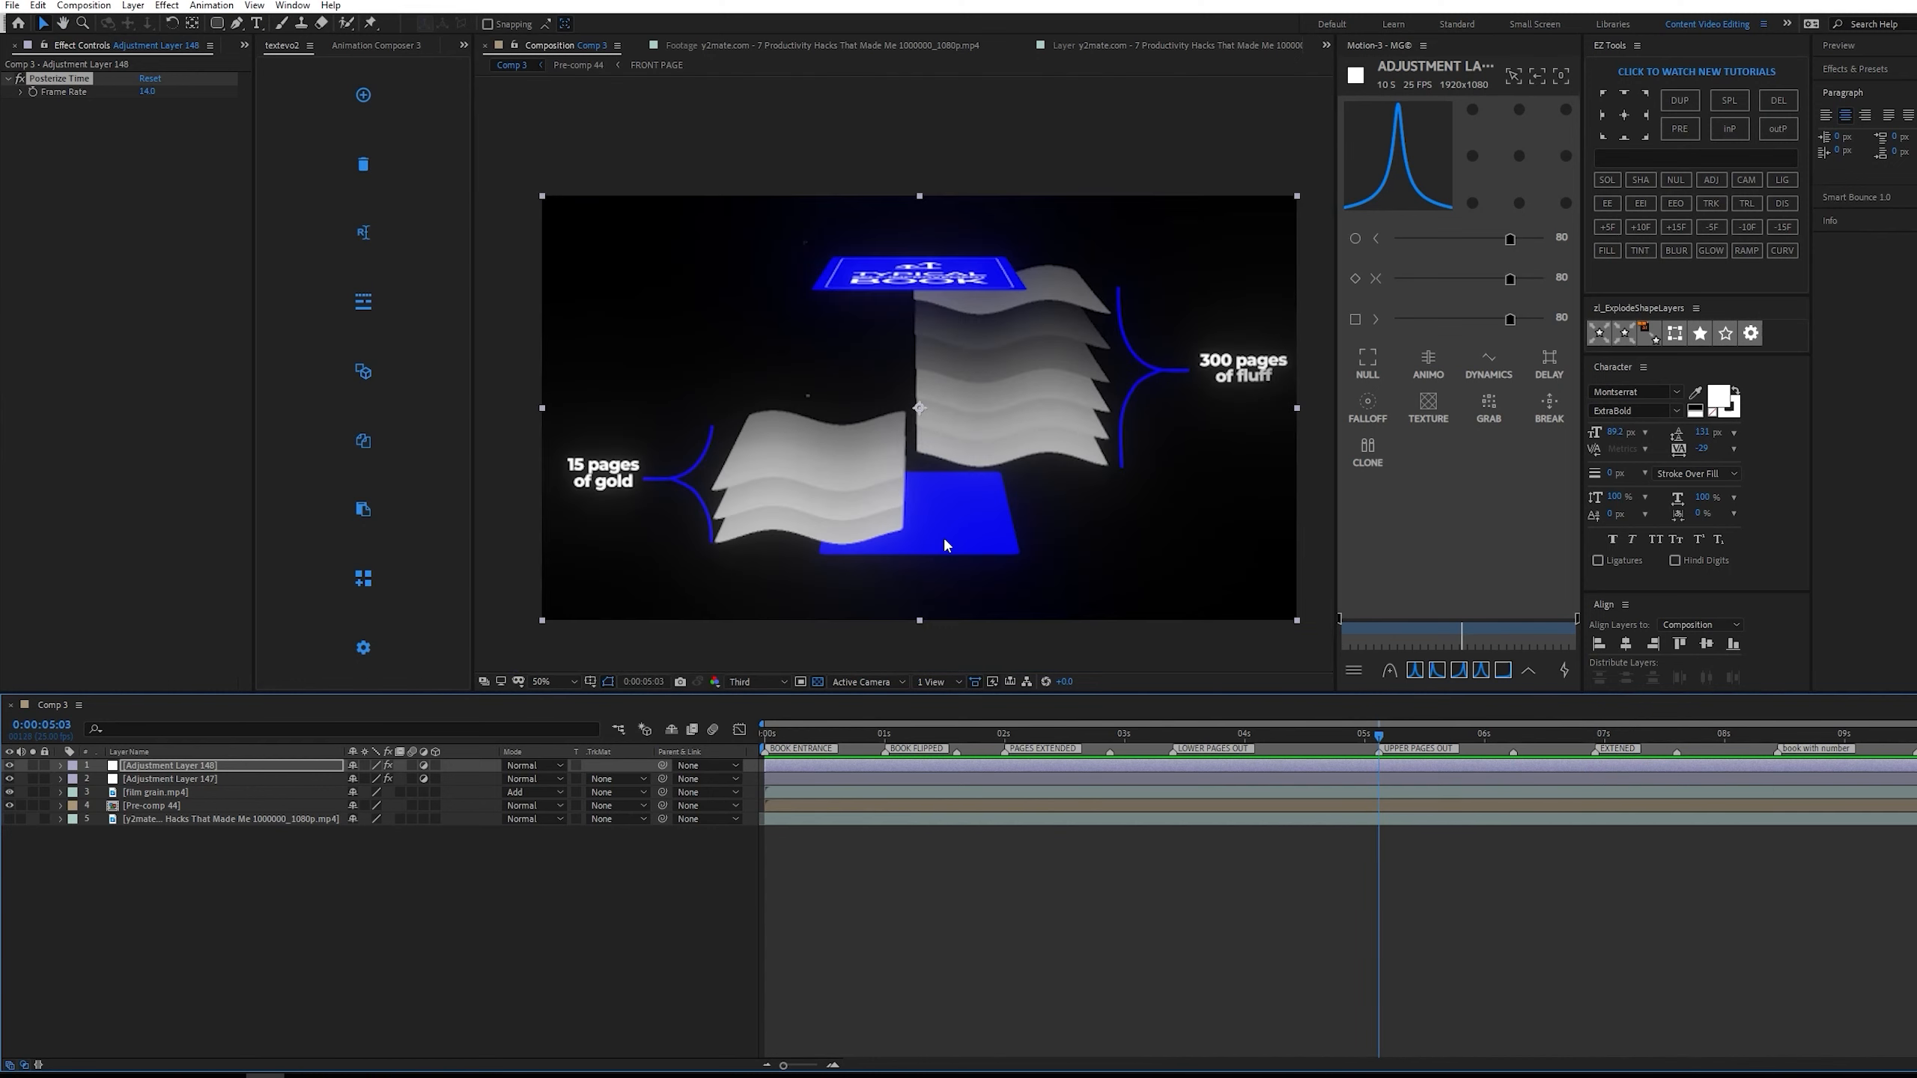
key(period)
drag(650, 522, 964, 516)
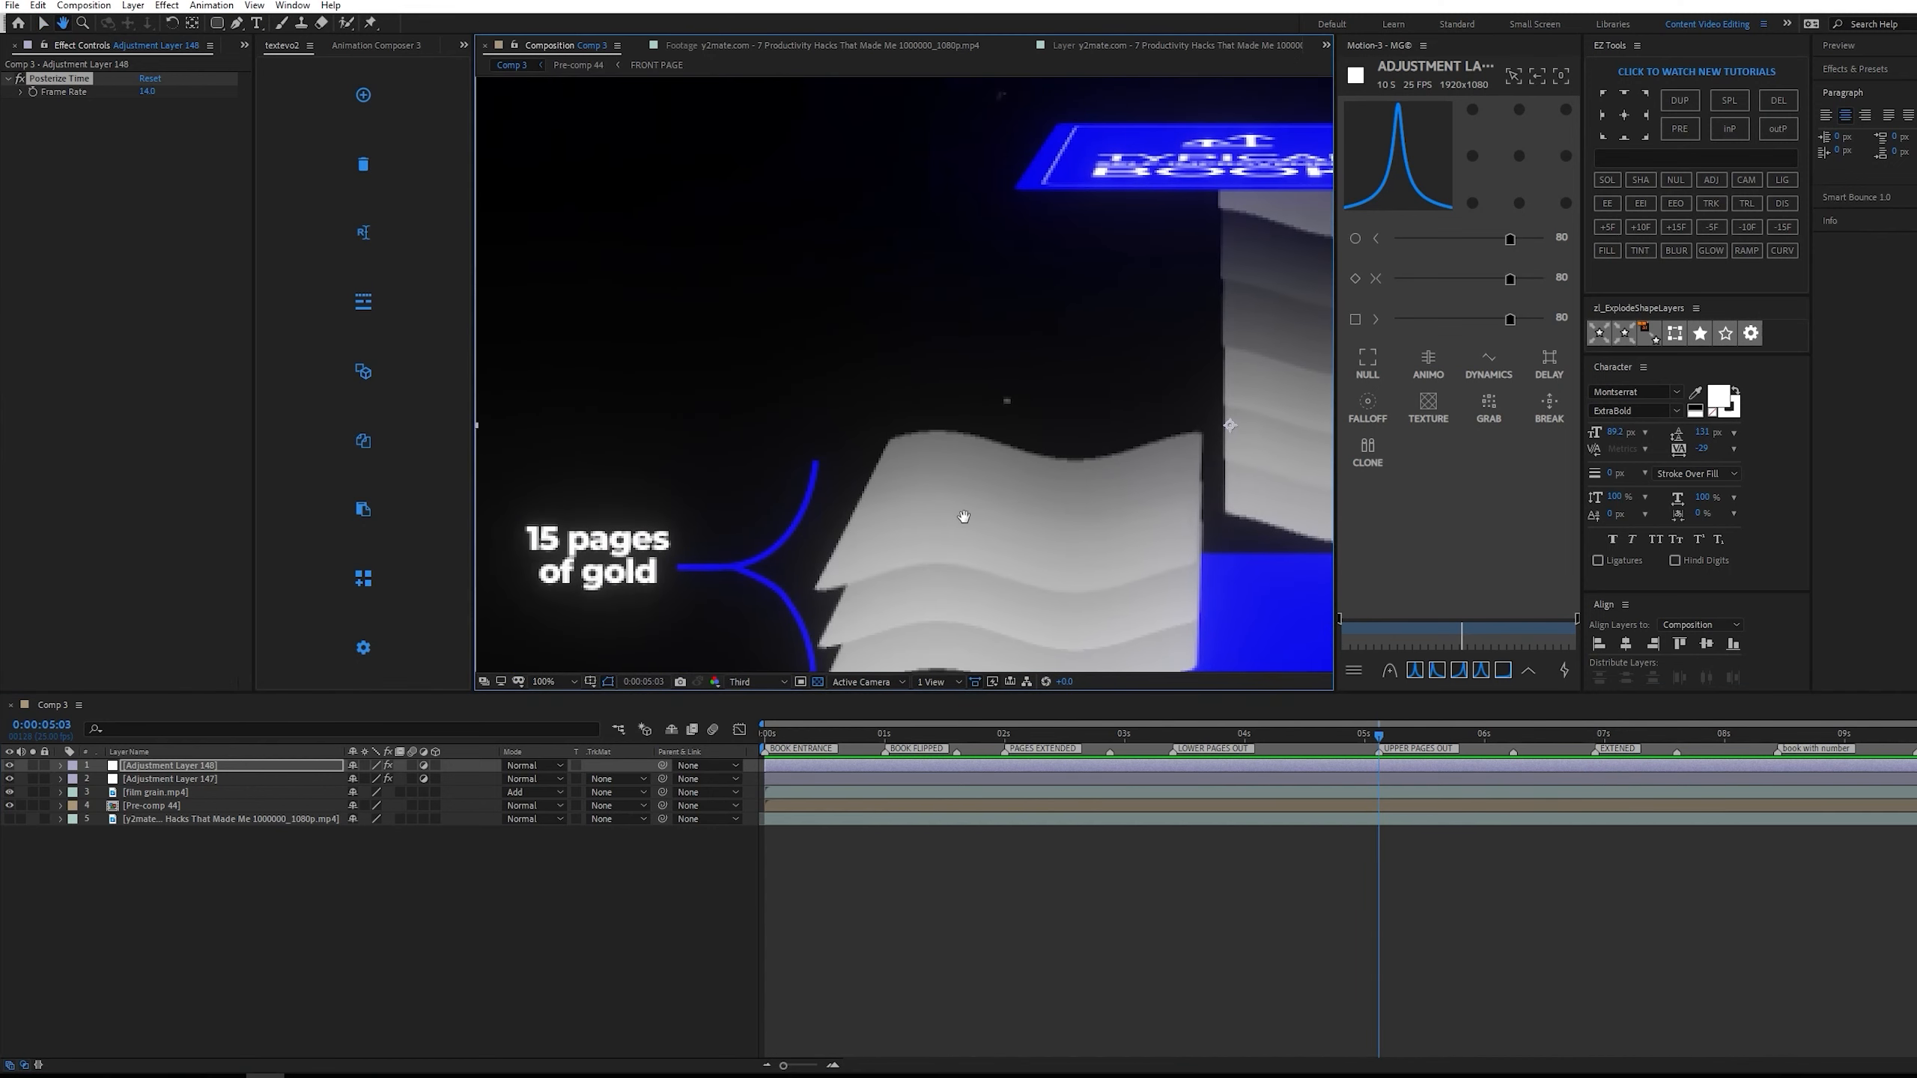
click(218, 780)
click(149, 105)
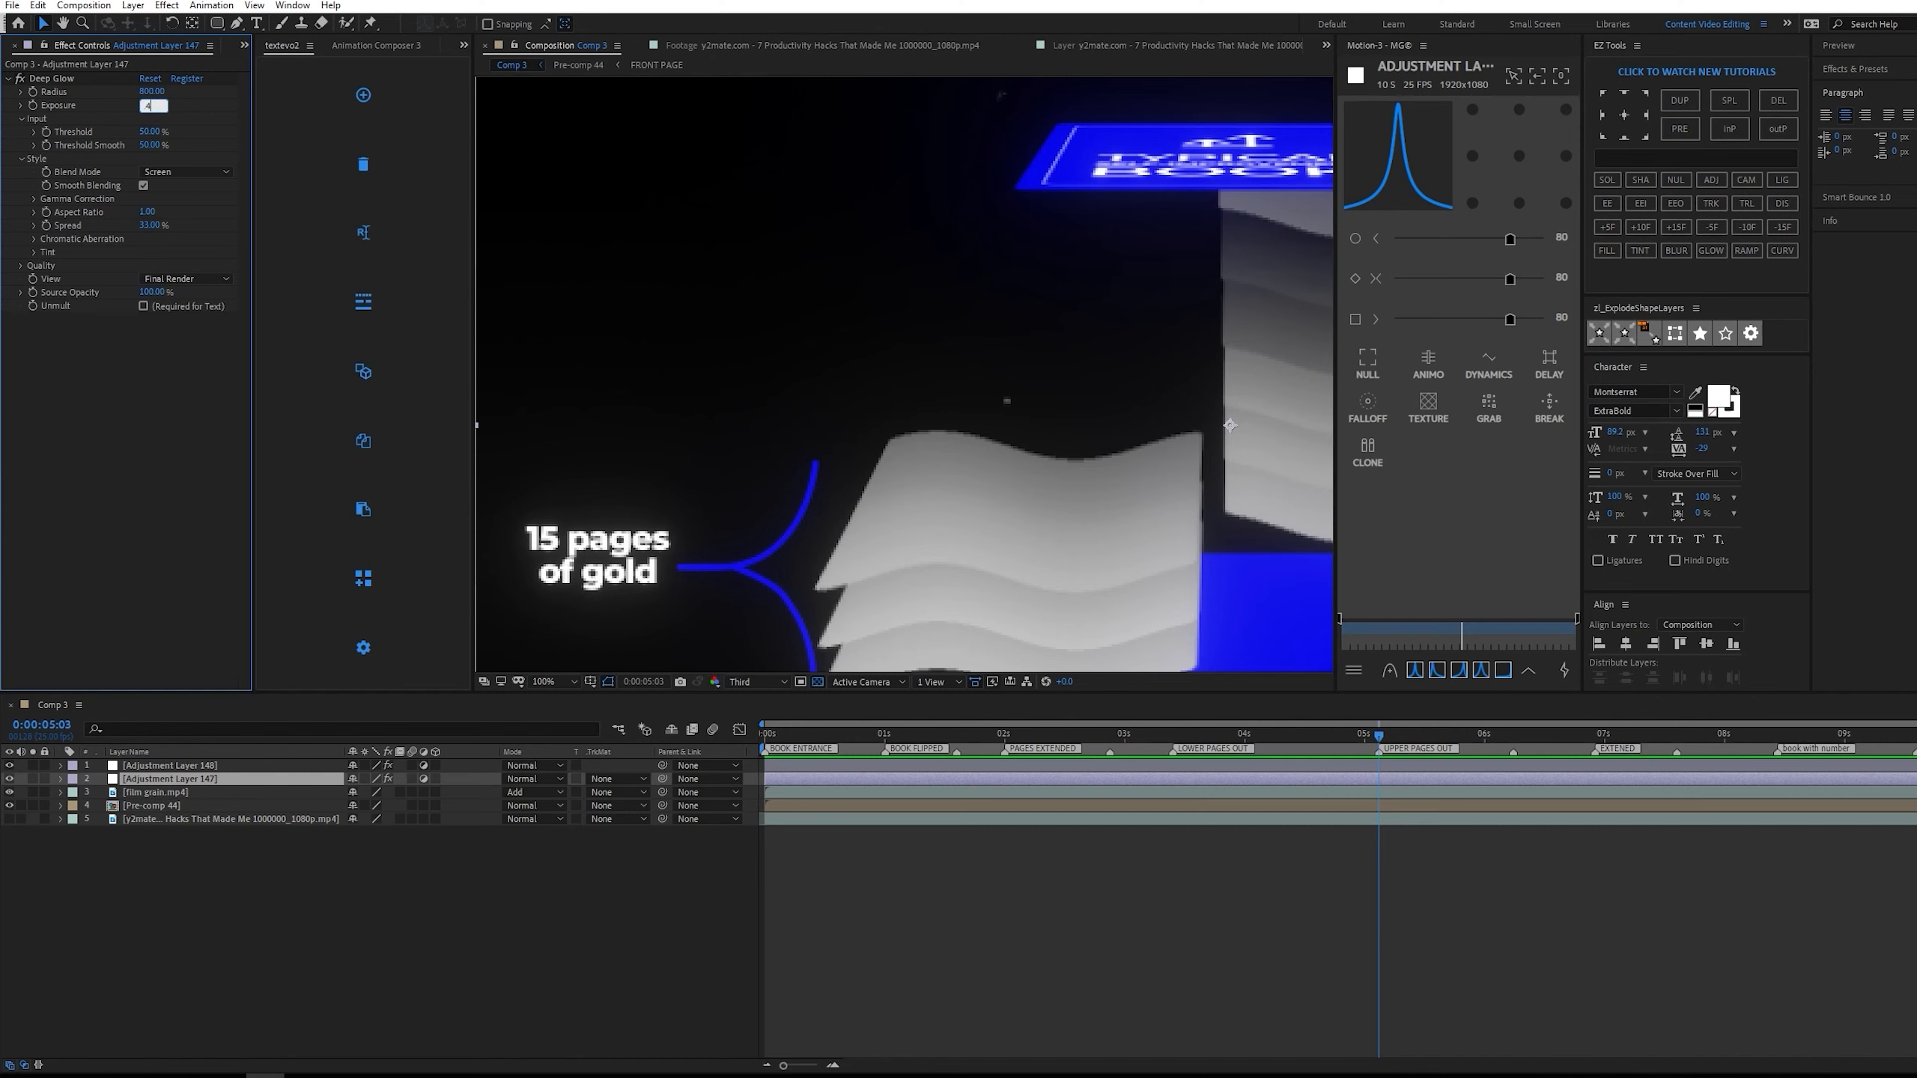
key(Return)
scroll(930, 340, down, 1)
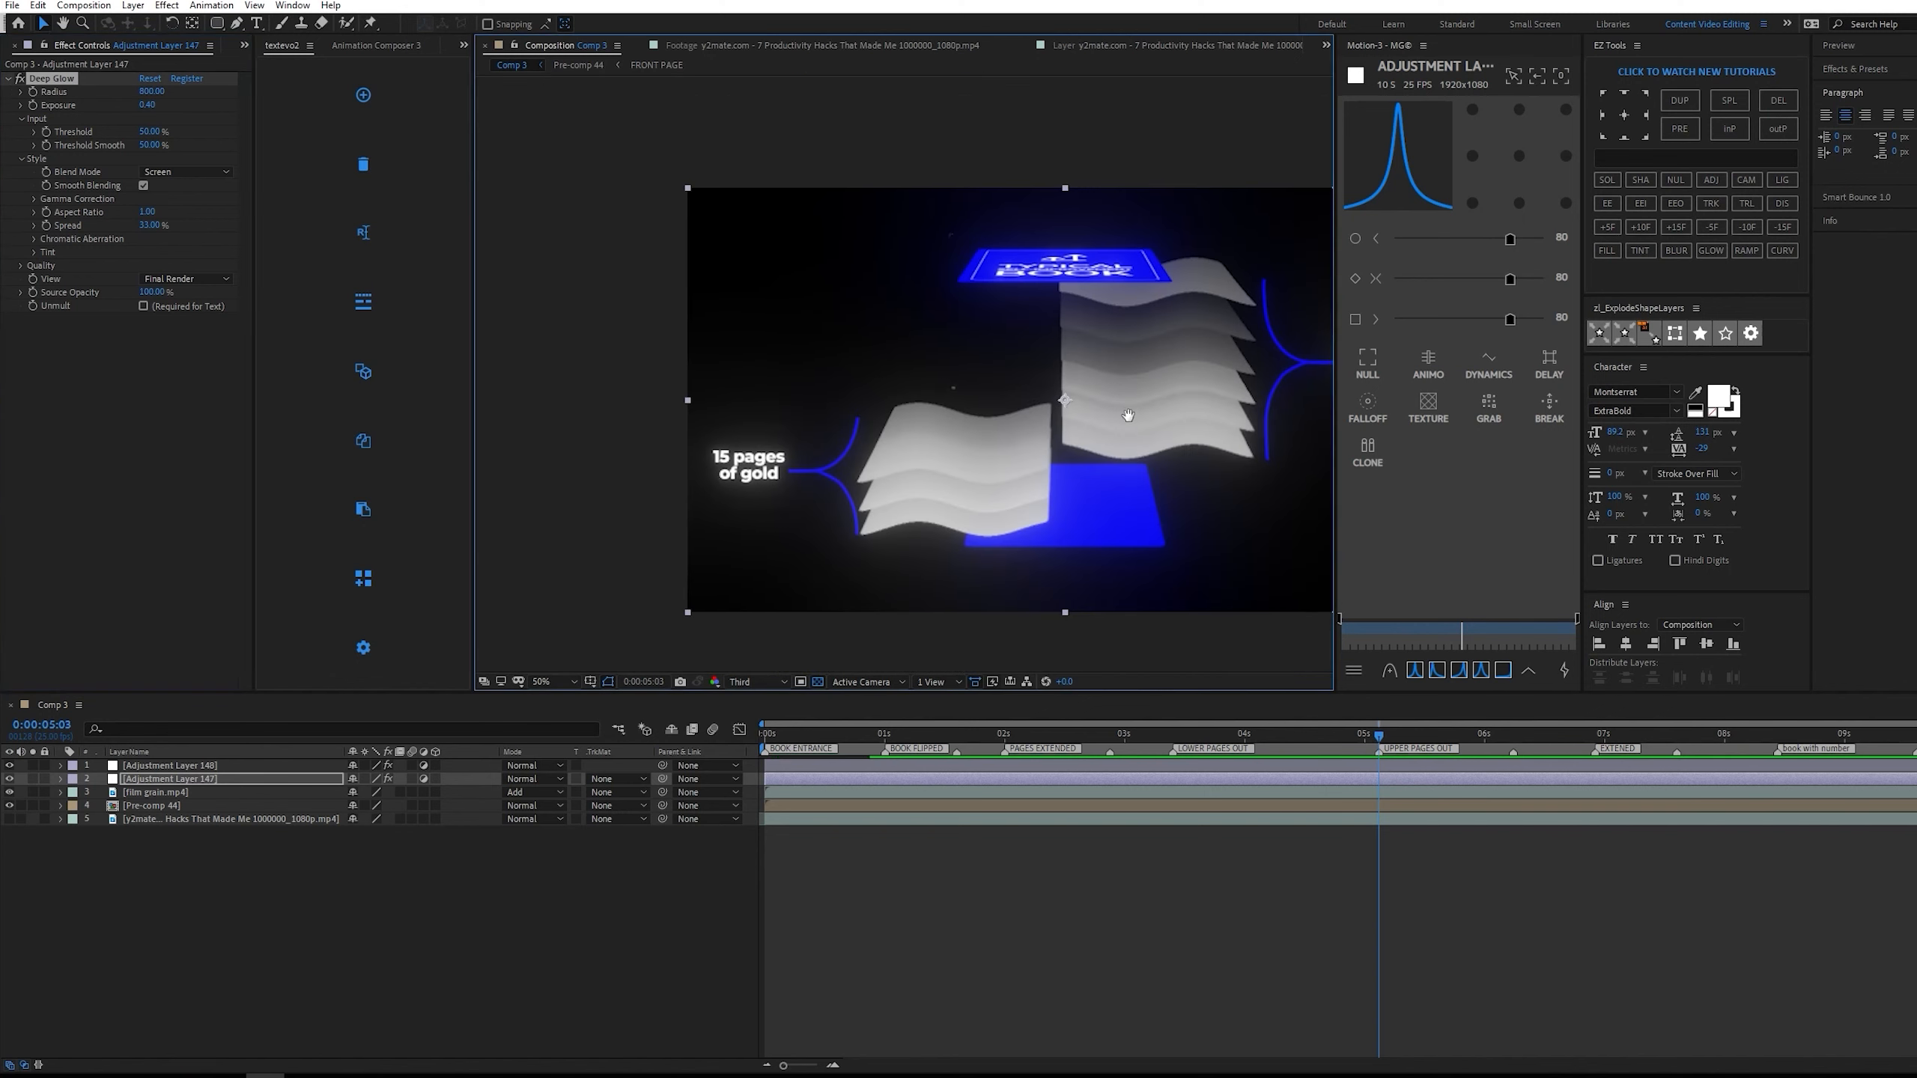
Inspect the glow up close on the page stacks and set the Deep Glow radius to 500.
drag(1132, 415, 920, 451)
scroll(1081, 420, up, 1)
drag(1182, 403, 1014, 380)
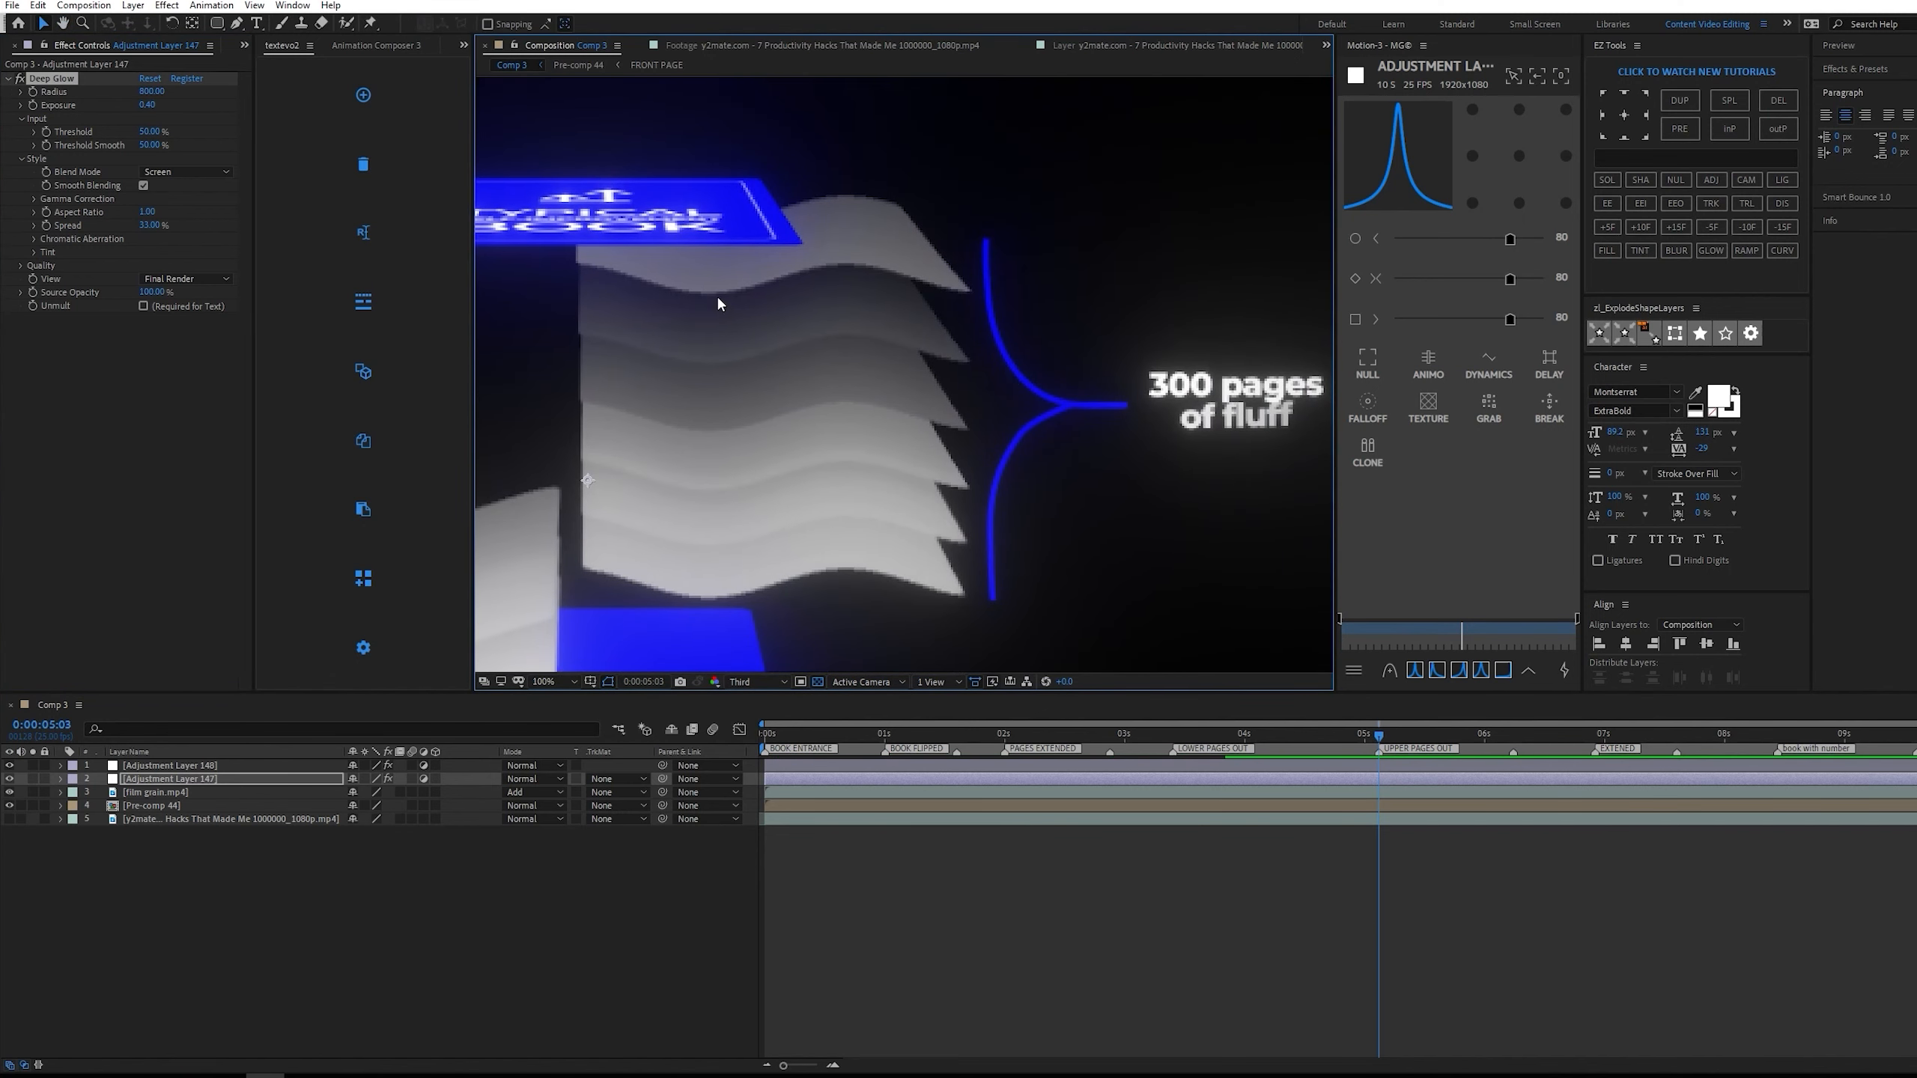
drag(87, 89, 3, 89)
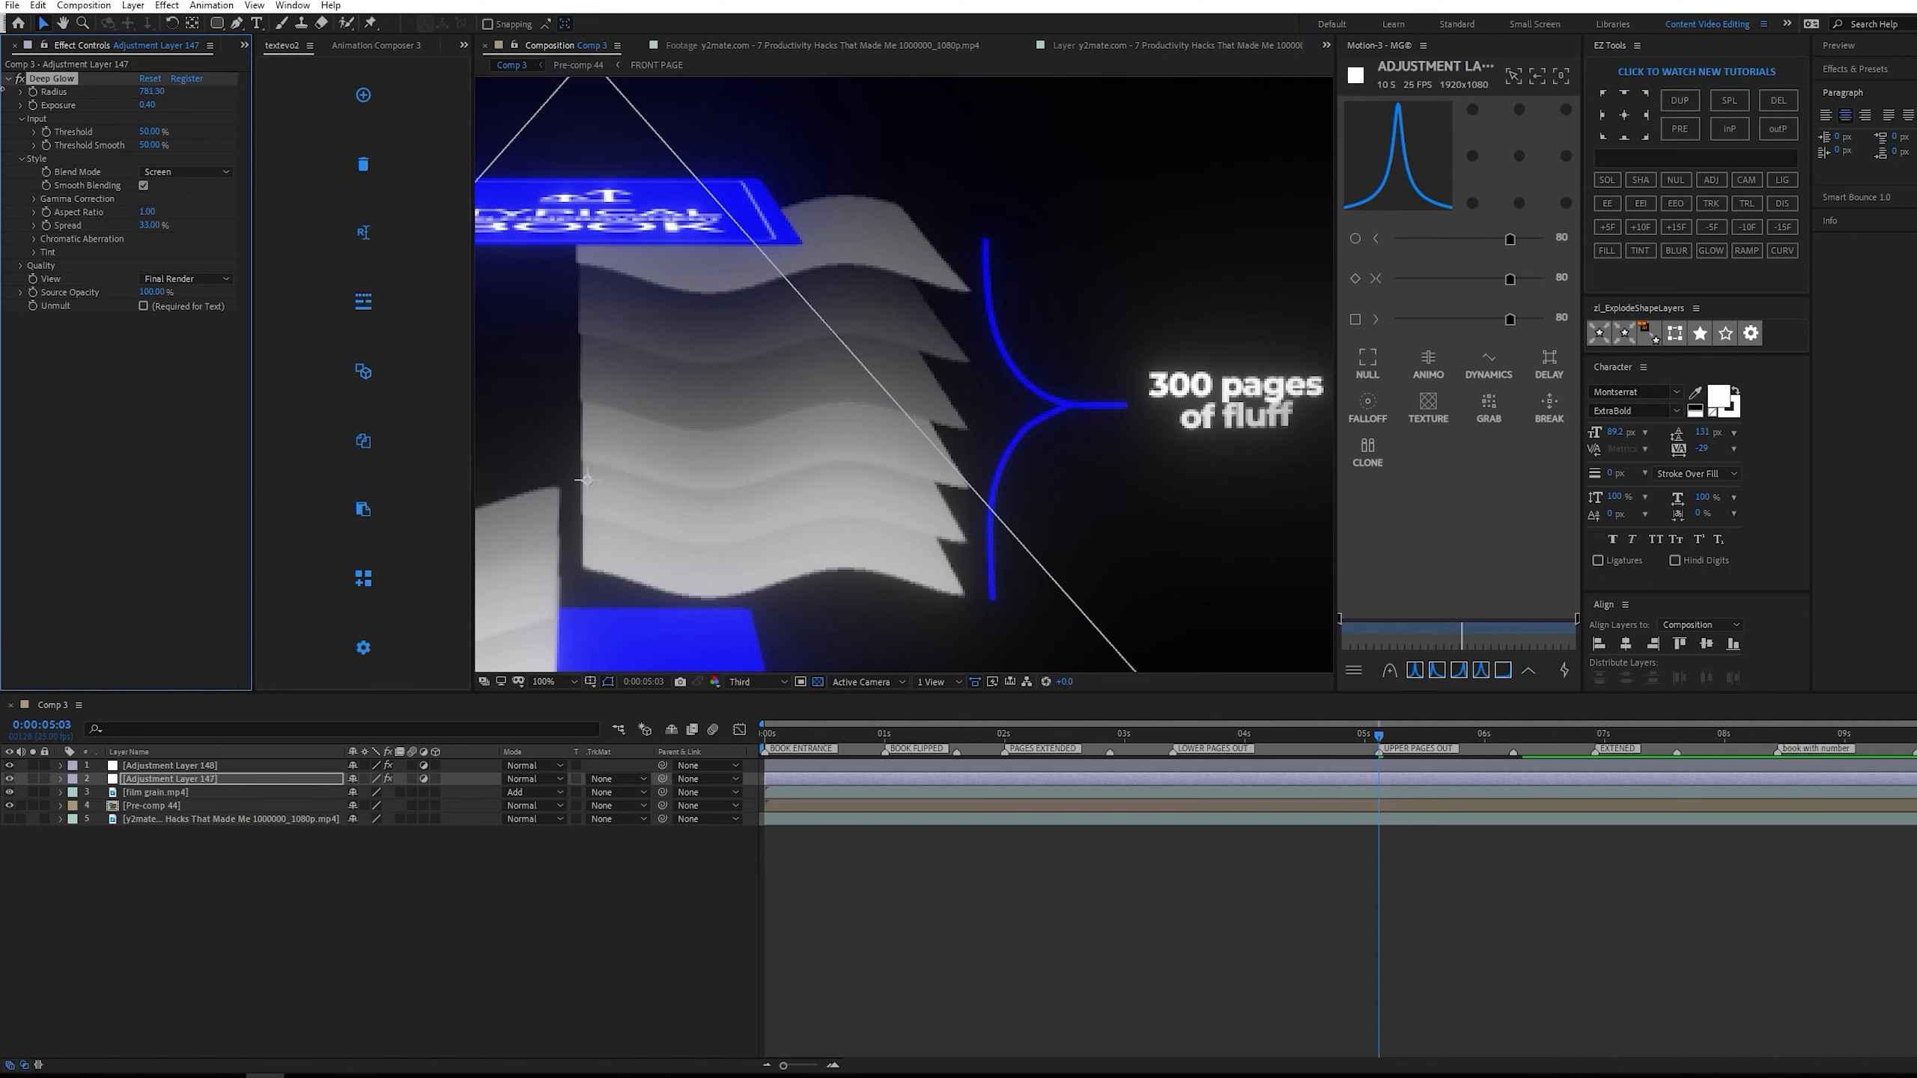
scroll(969, 395, down, 2)
click(155, 91)
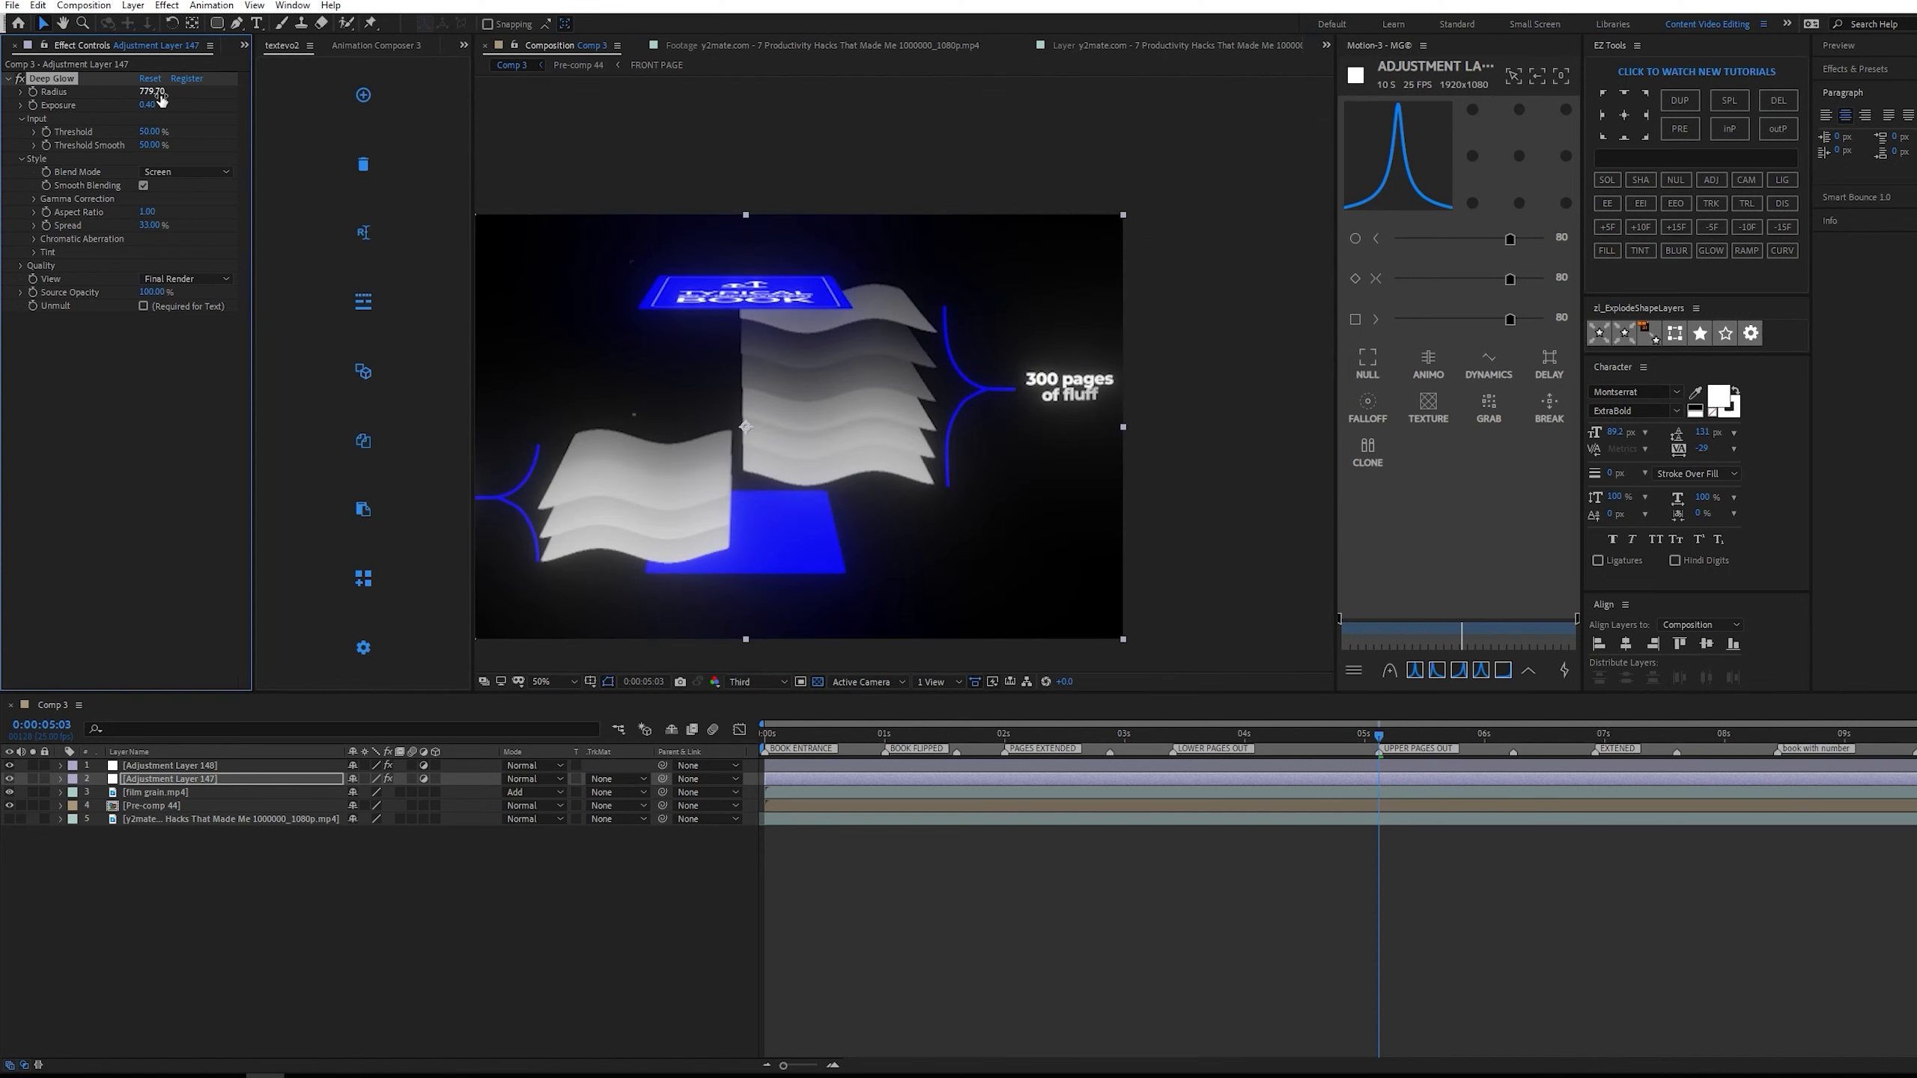
key(Return)
click(995, 869)
drag(954, 500, 1090, 489)
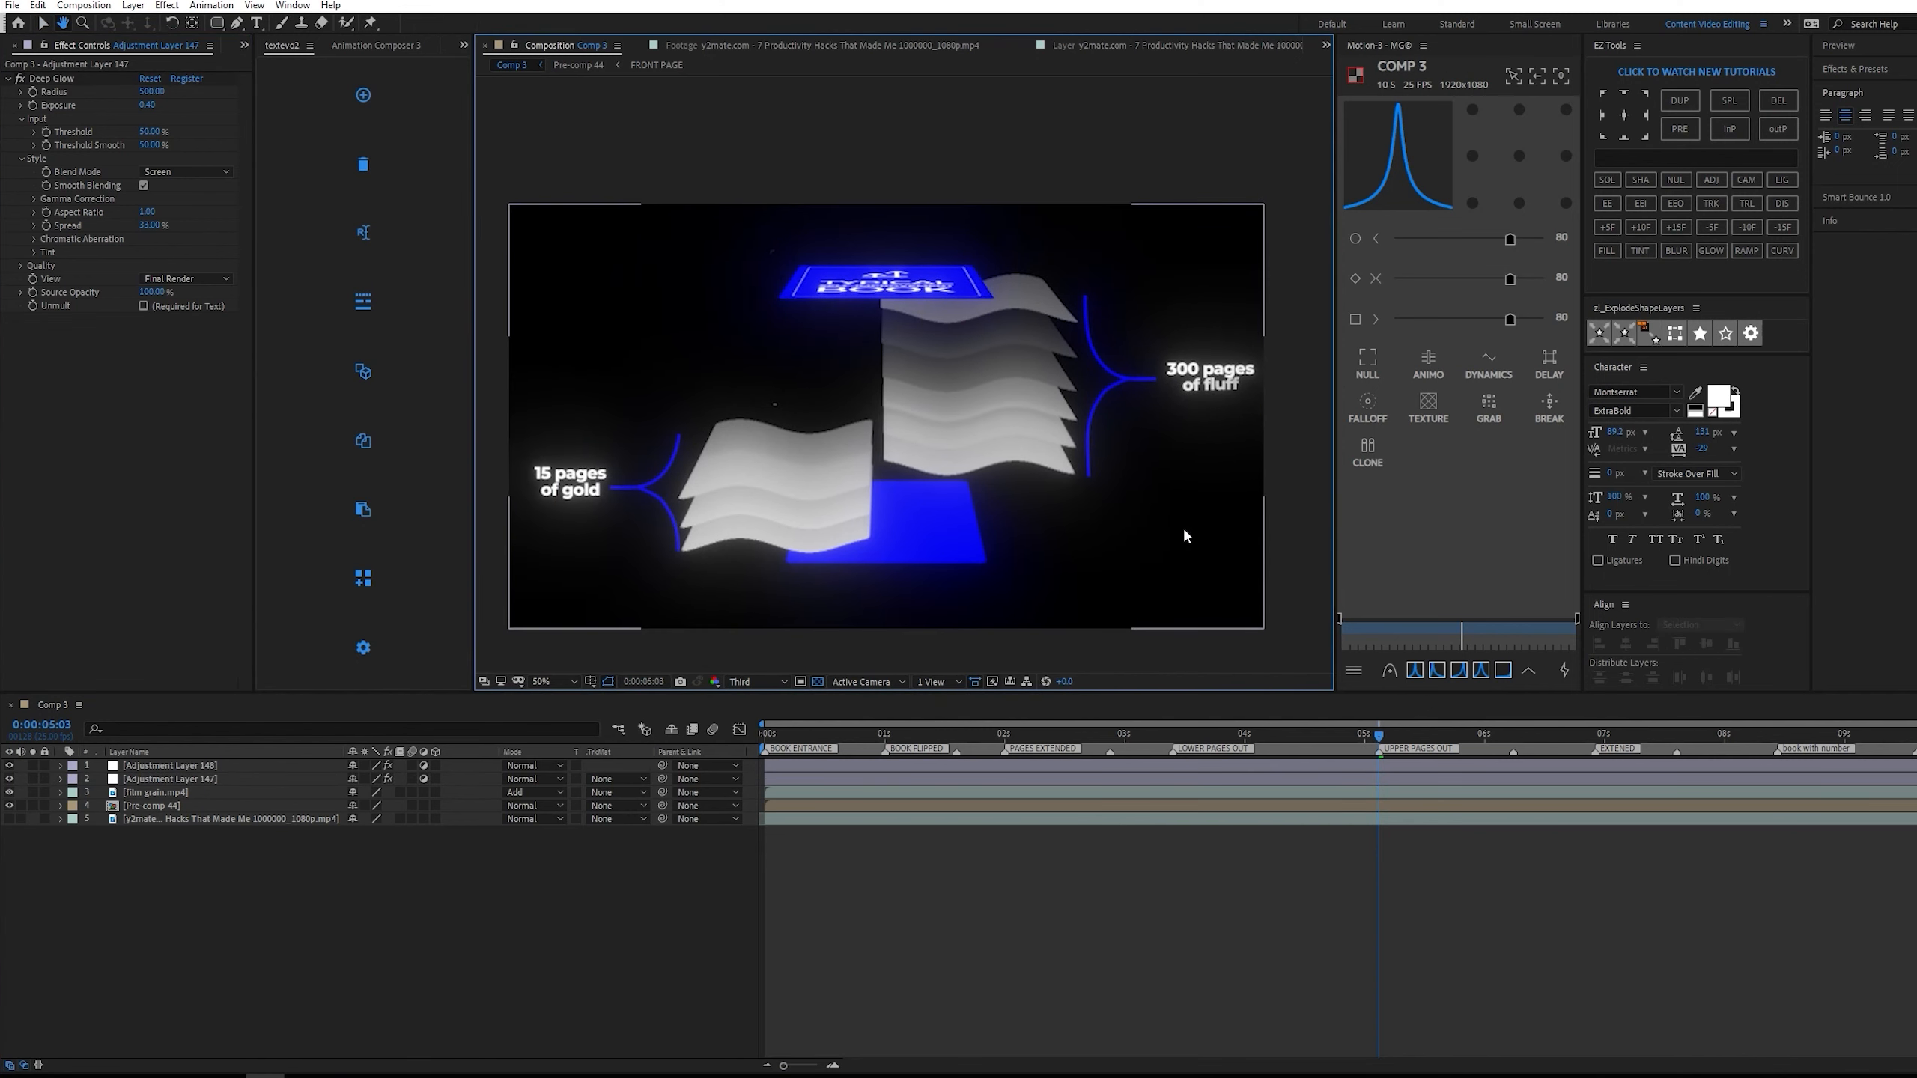
Preview the animation from the start and park the playhead at 0:00:02:23.
drag(1381, 738, 920, 747)
key(Home)
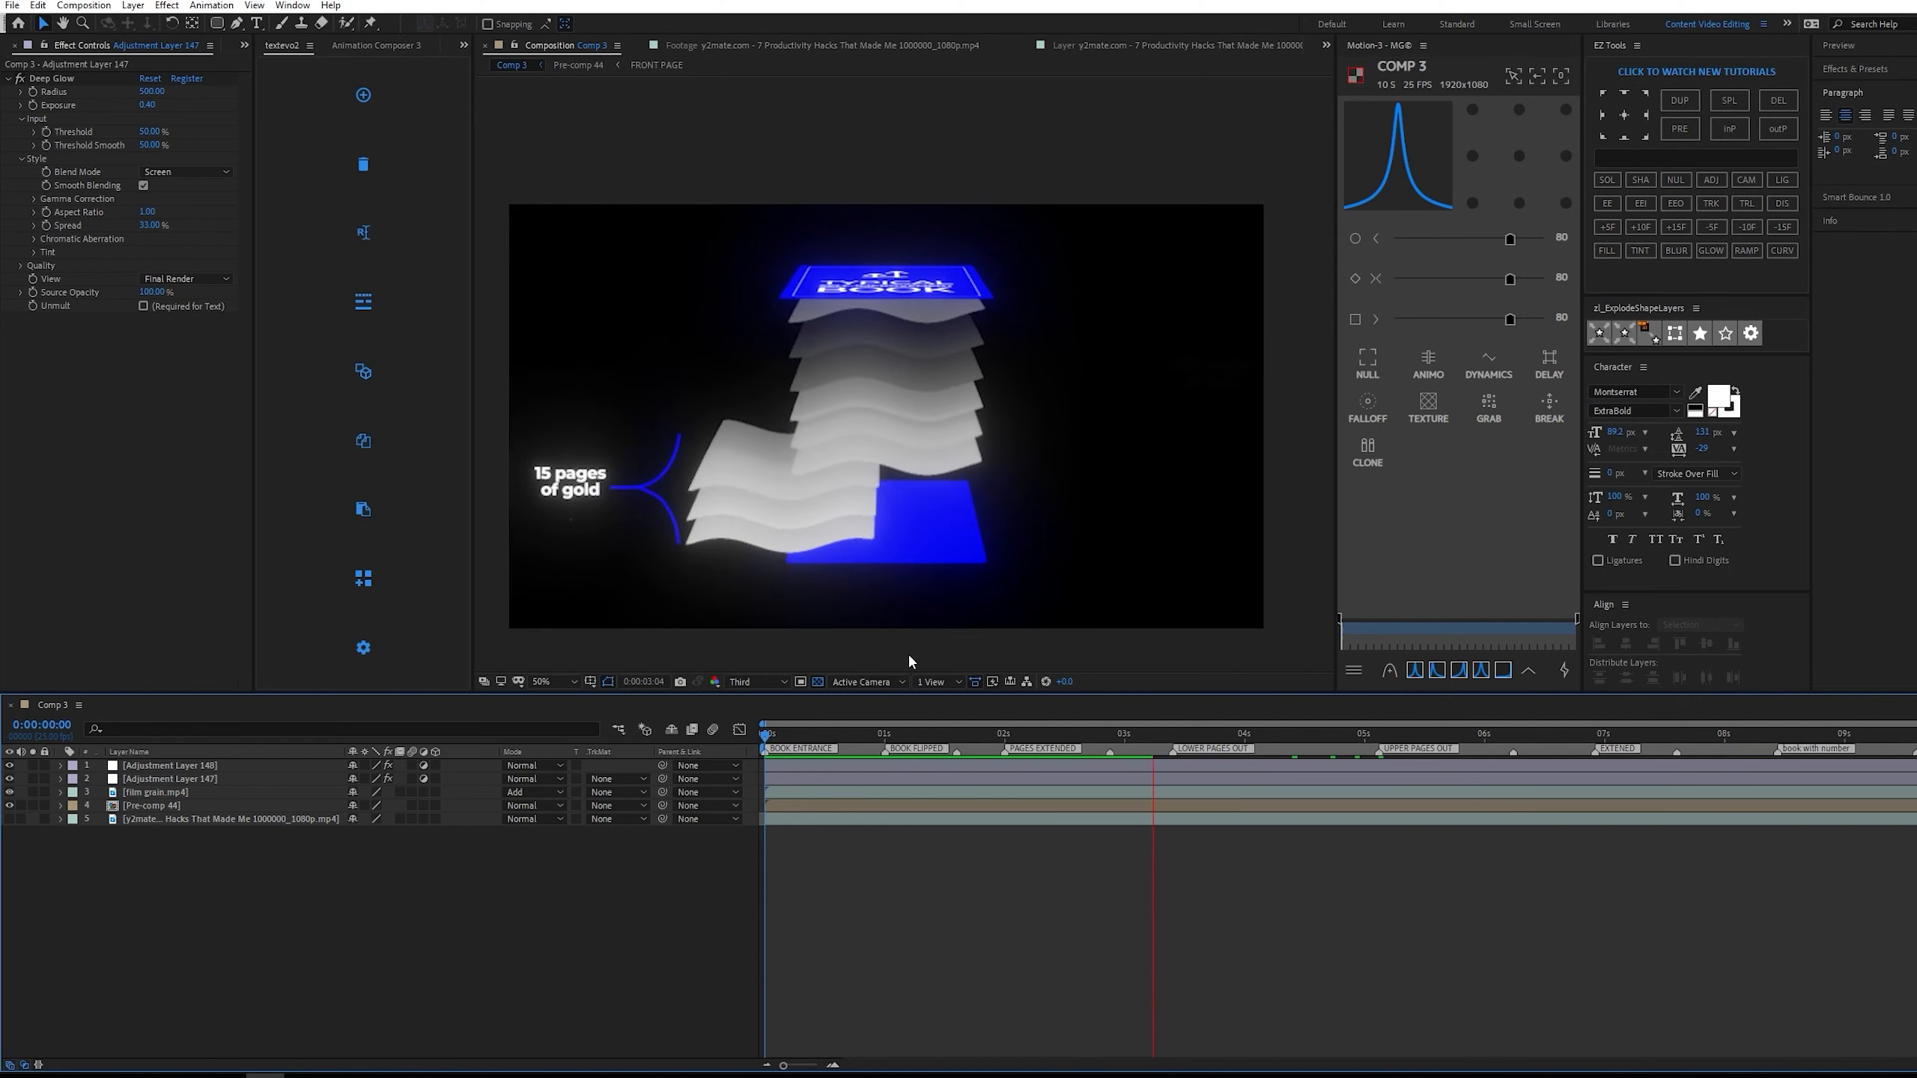
click(1115, 732)
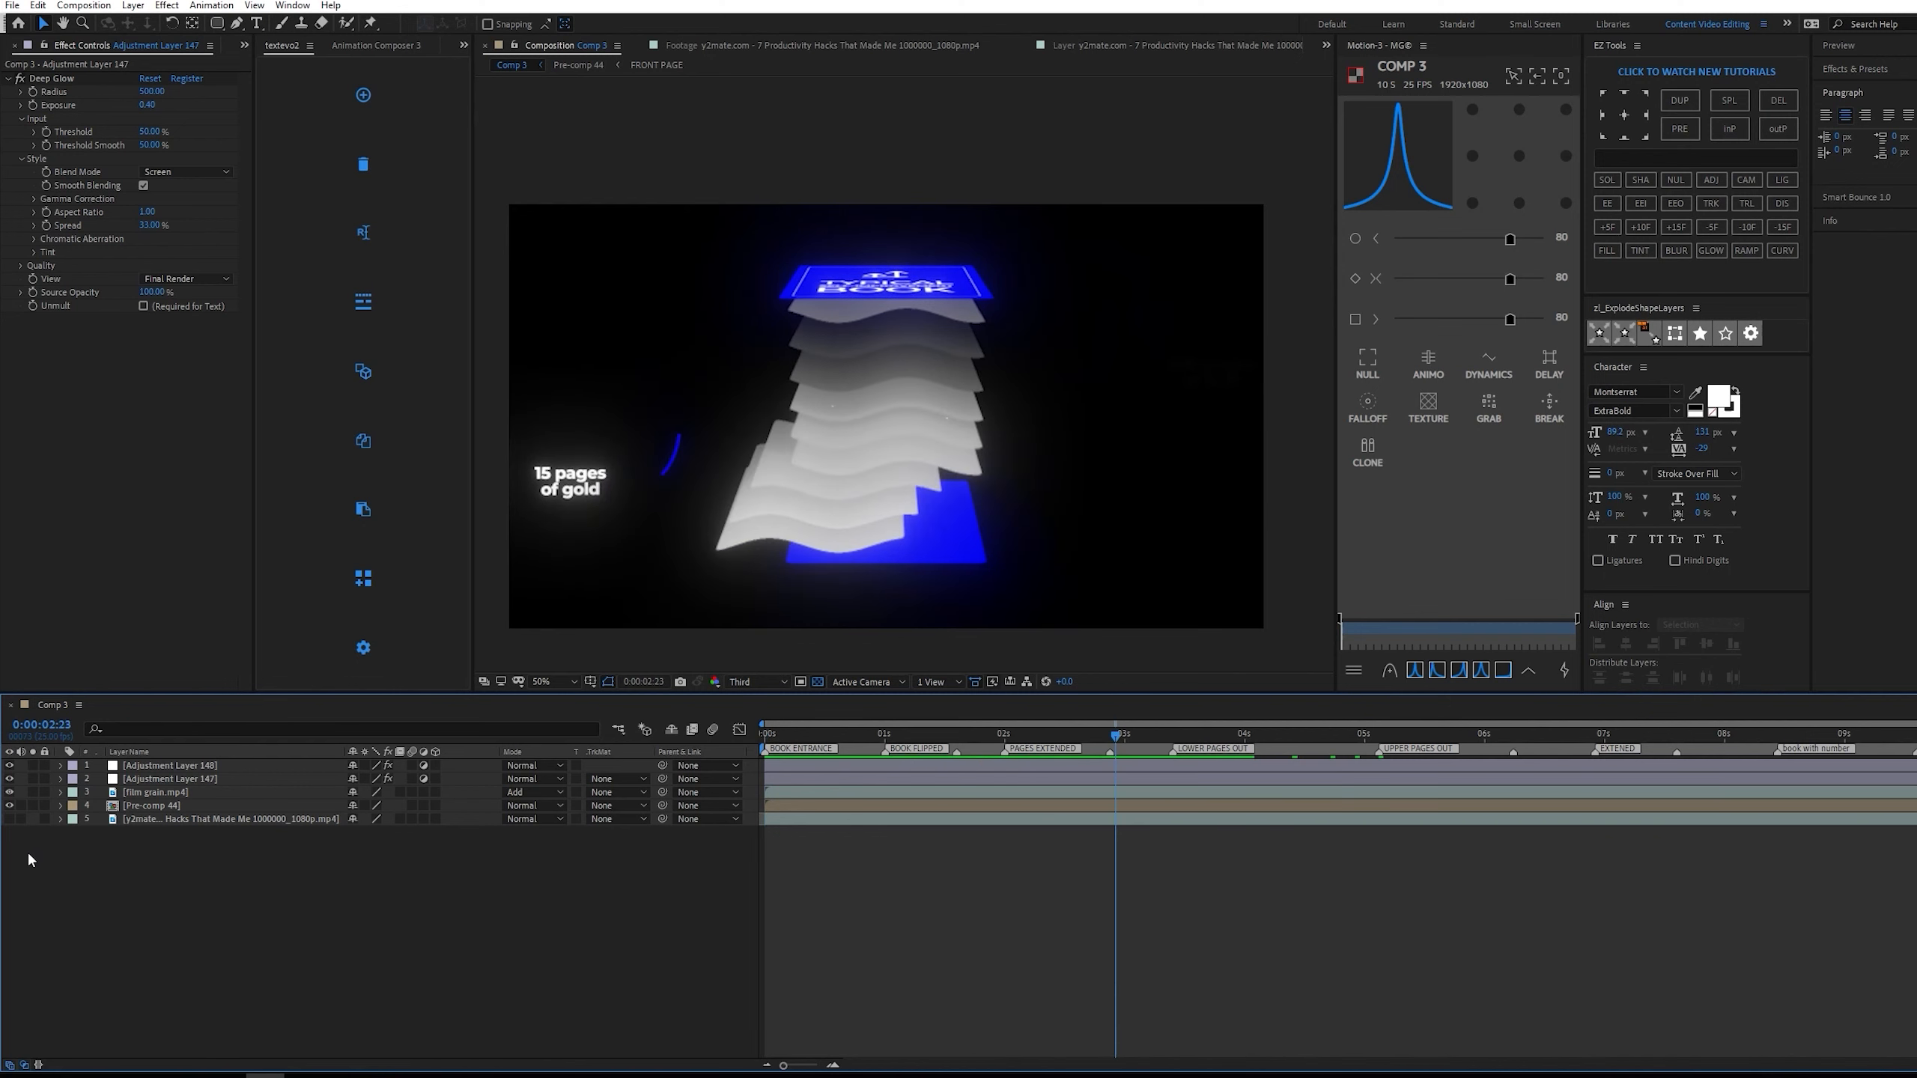
Compare the composition with the reference video at 0:00:02:23 by soloing the reference layer on and off, then hide the reference.
click(9, 818)
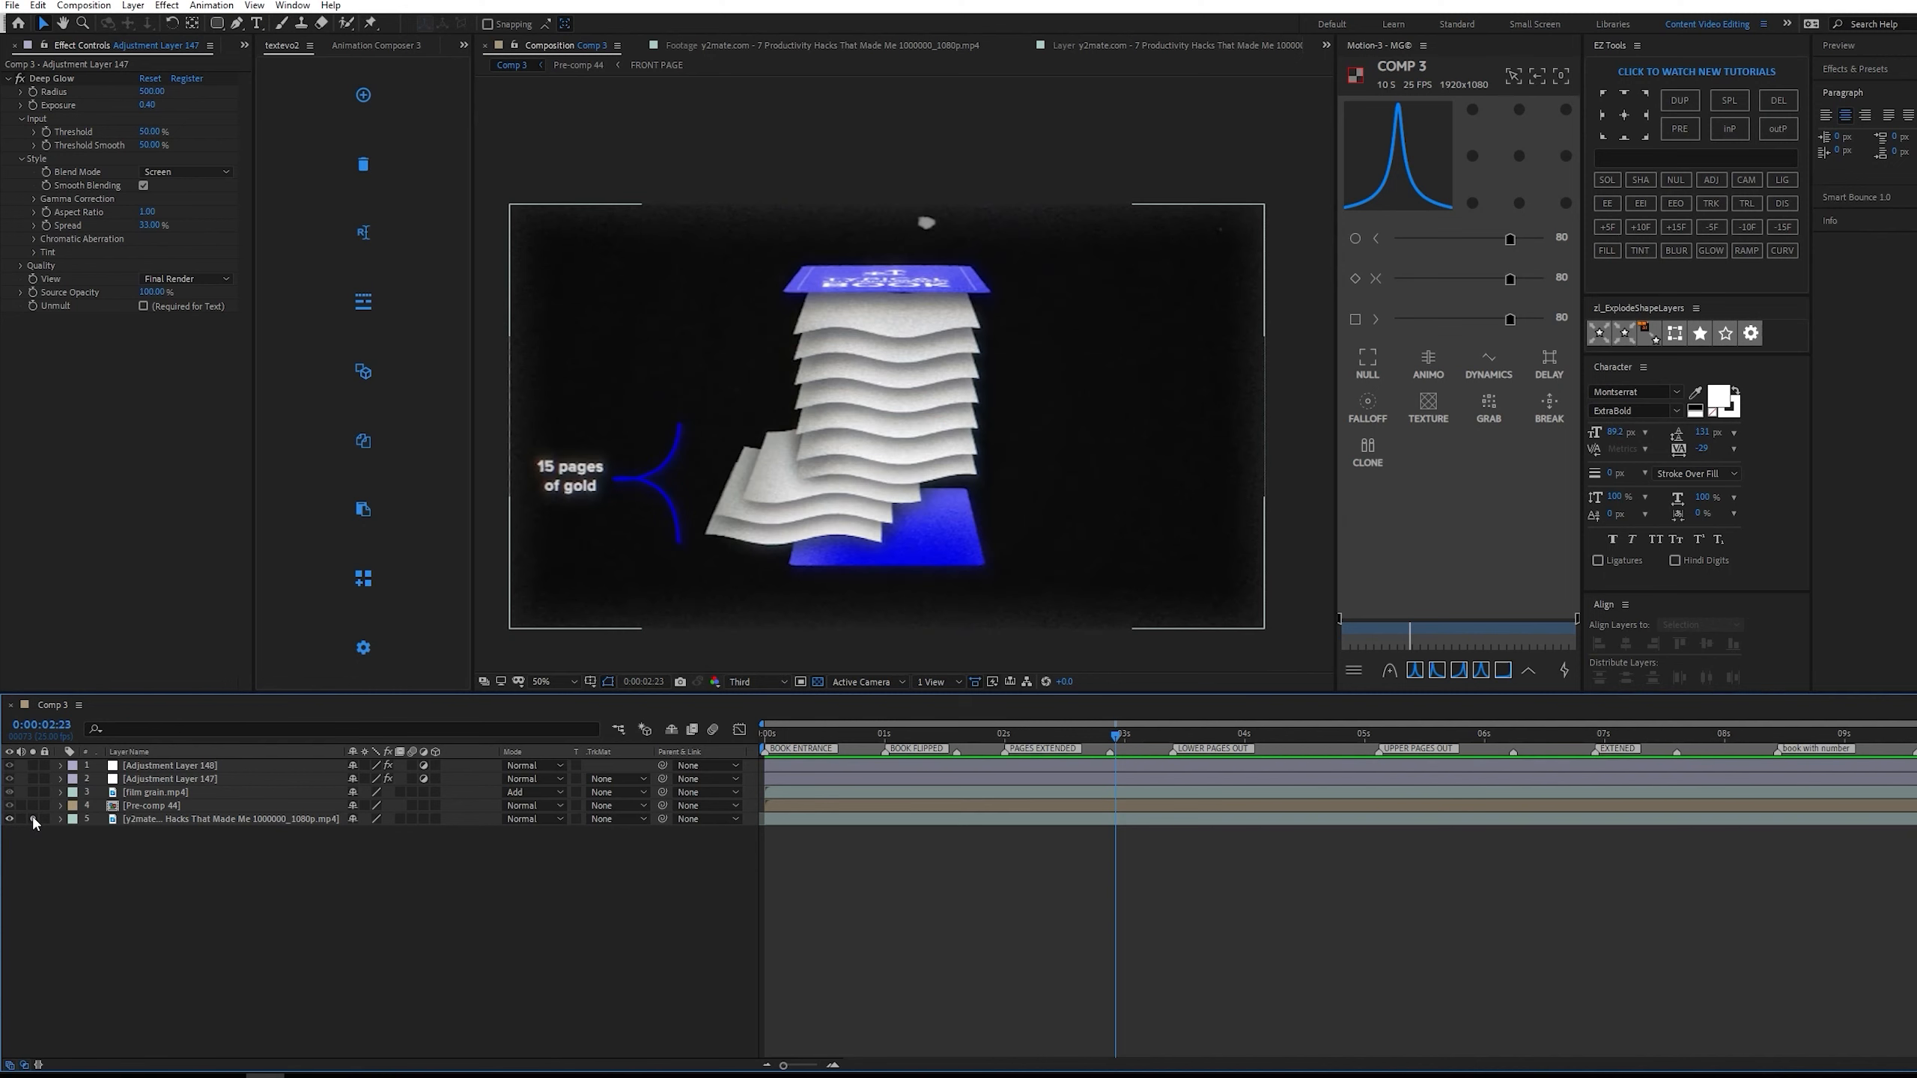
click(34, 819)
click(34, 819)
click(34, 819)
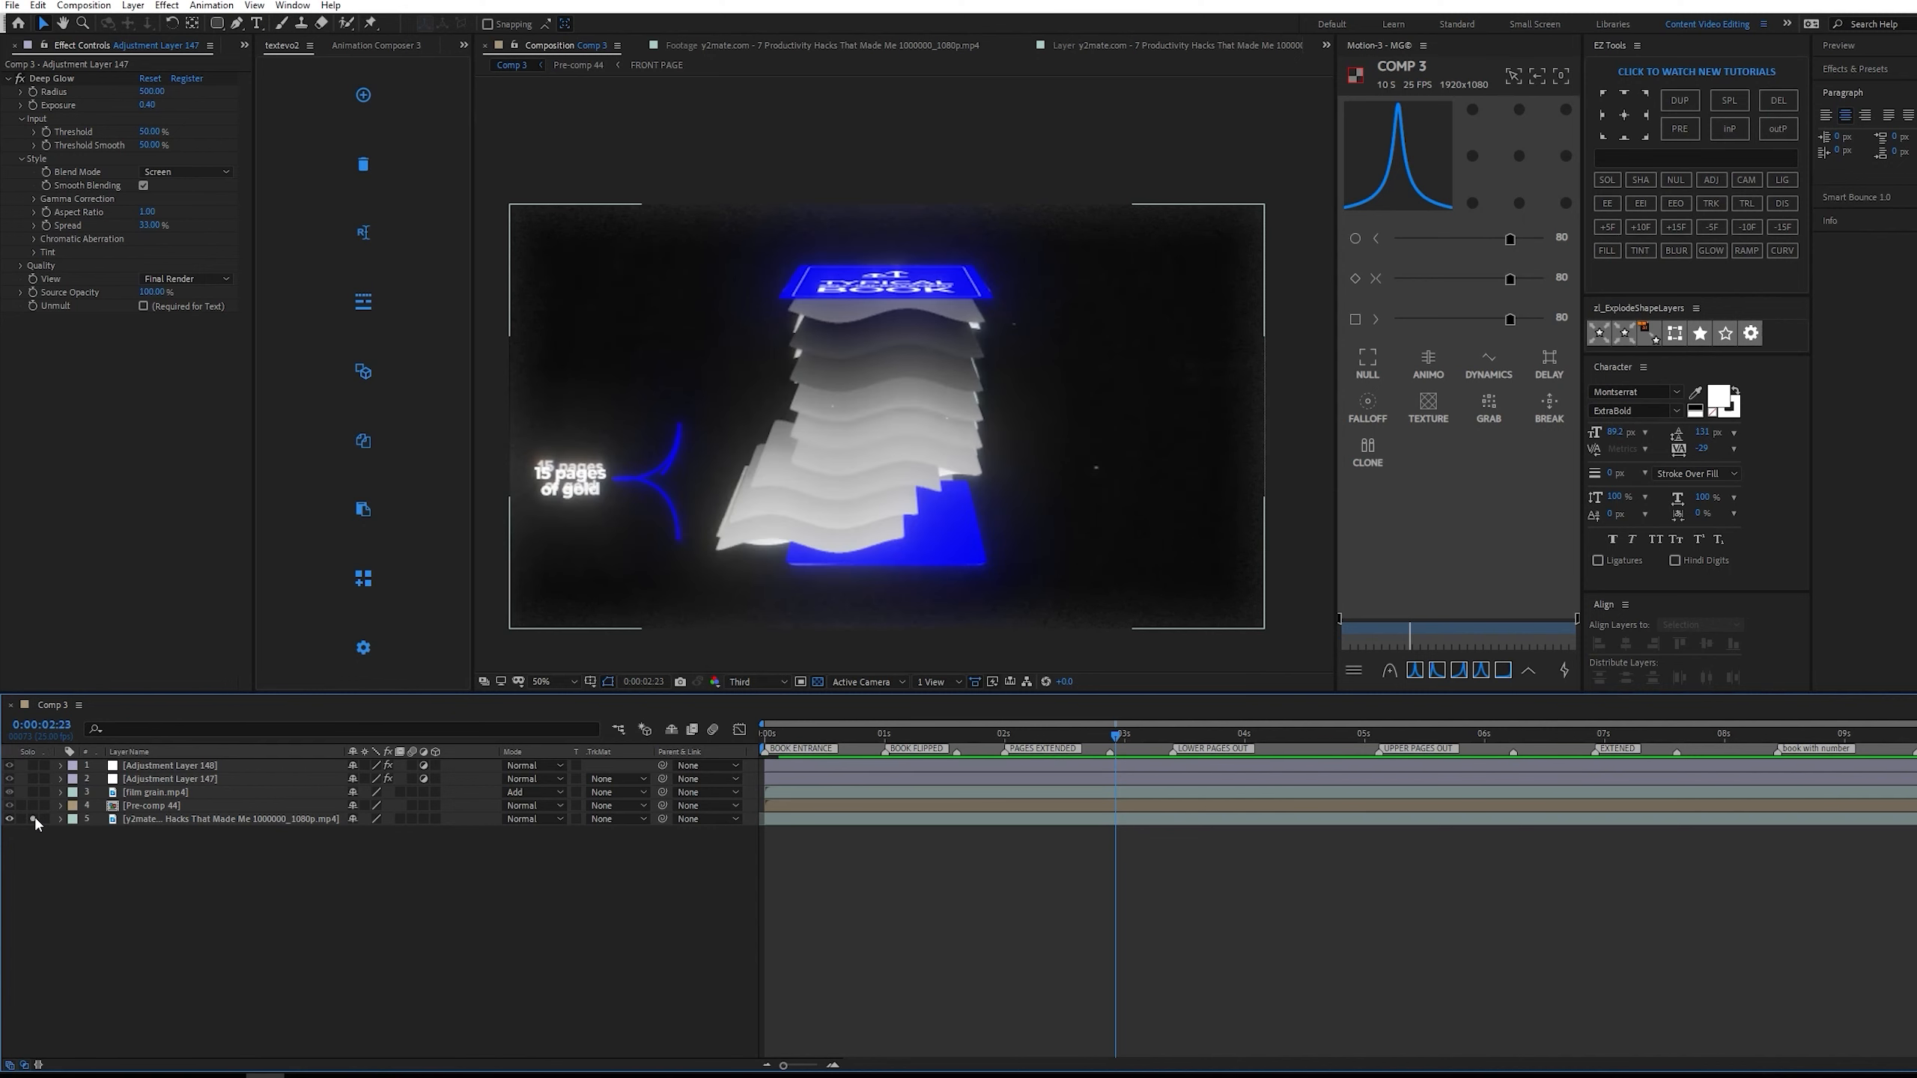
click(35, 819)
click(35, 818)
click(9, 818)
Add a new adjustment layer on top of Comp 3 and apply the Noise effect to it.
right_click(933, 951)
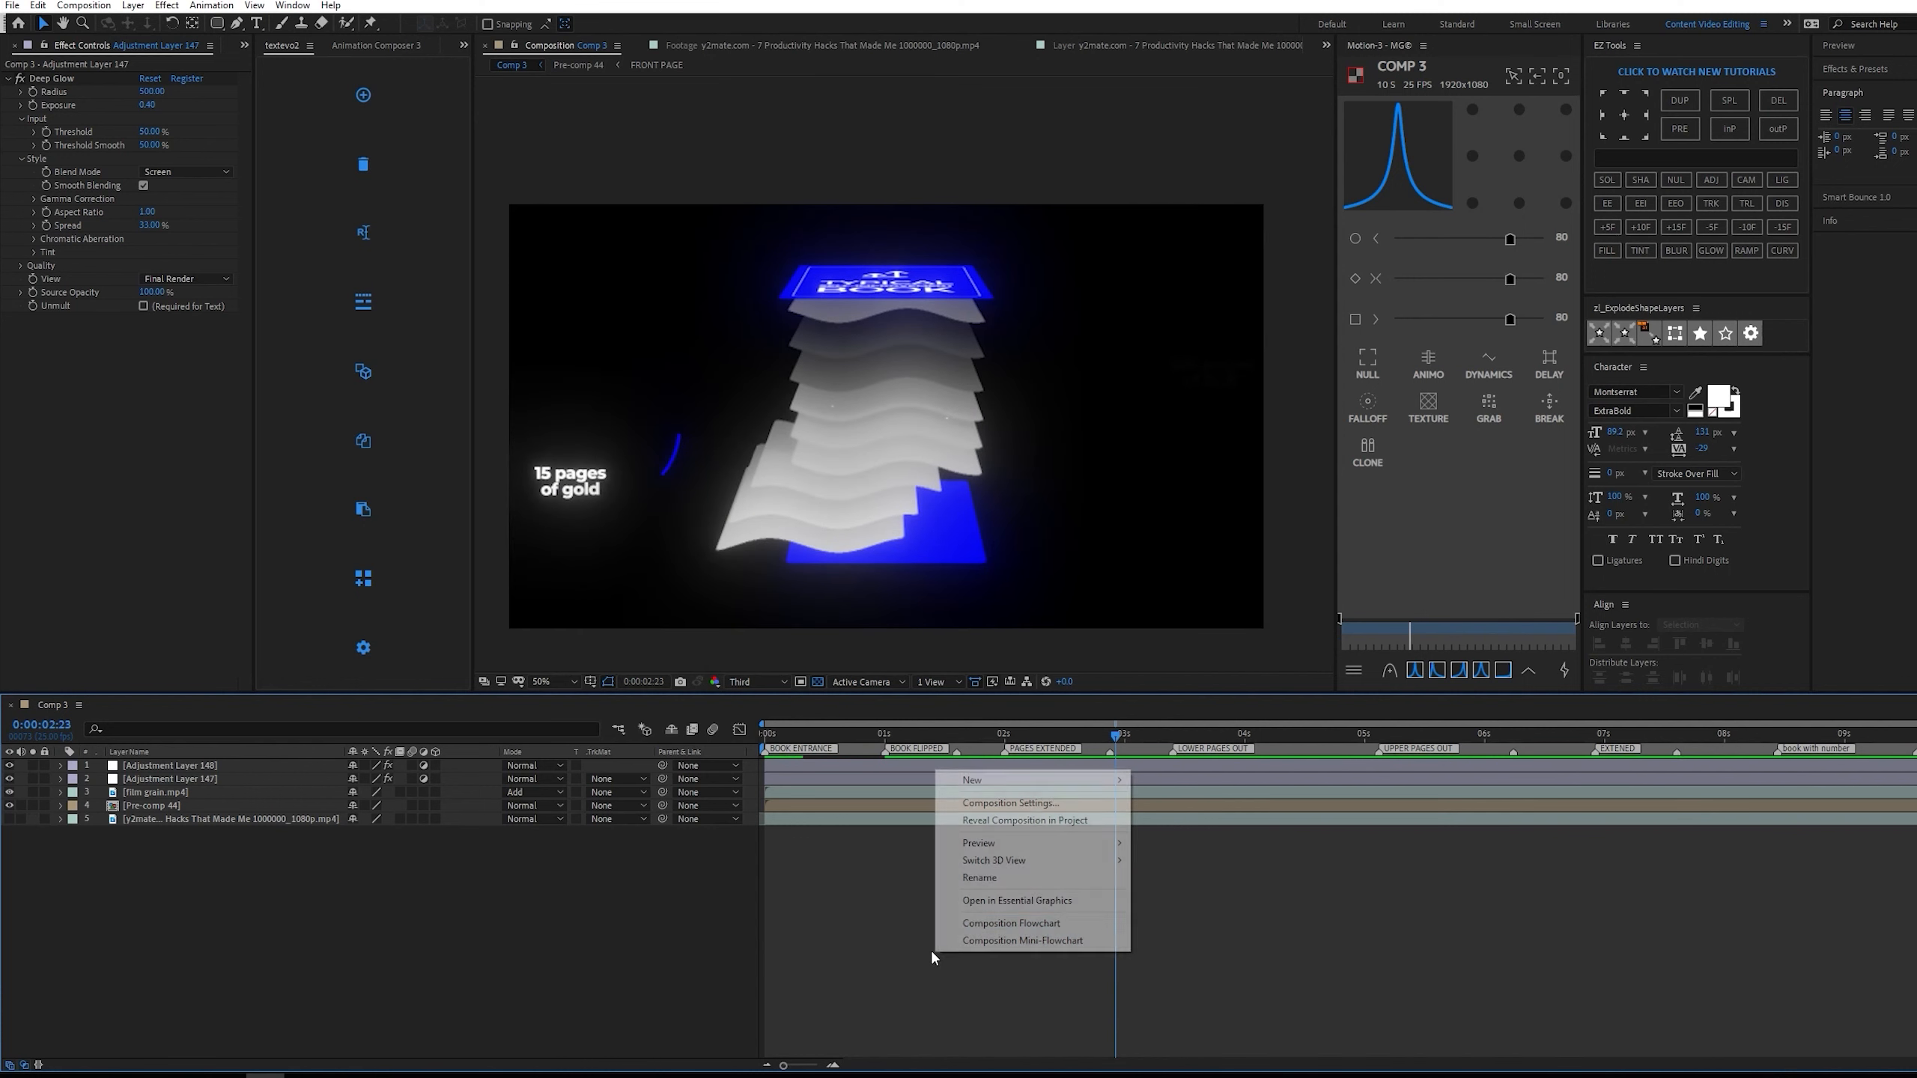
mouse_move(1027, 780)
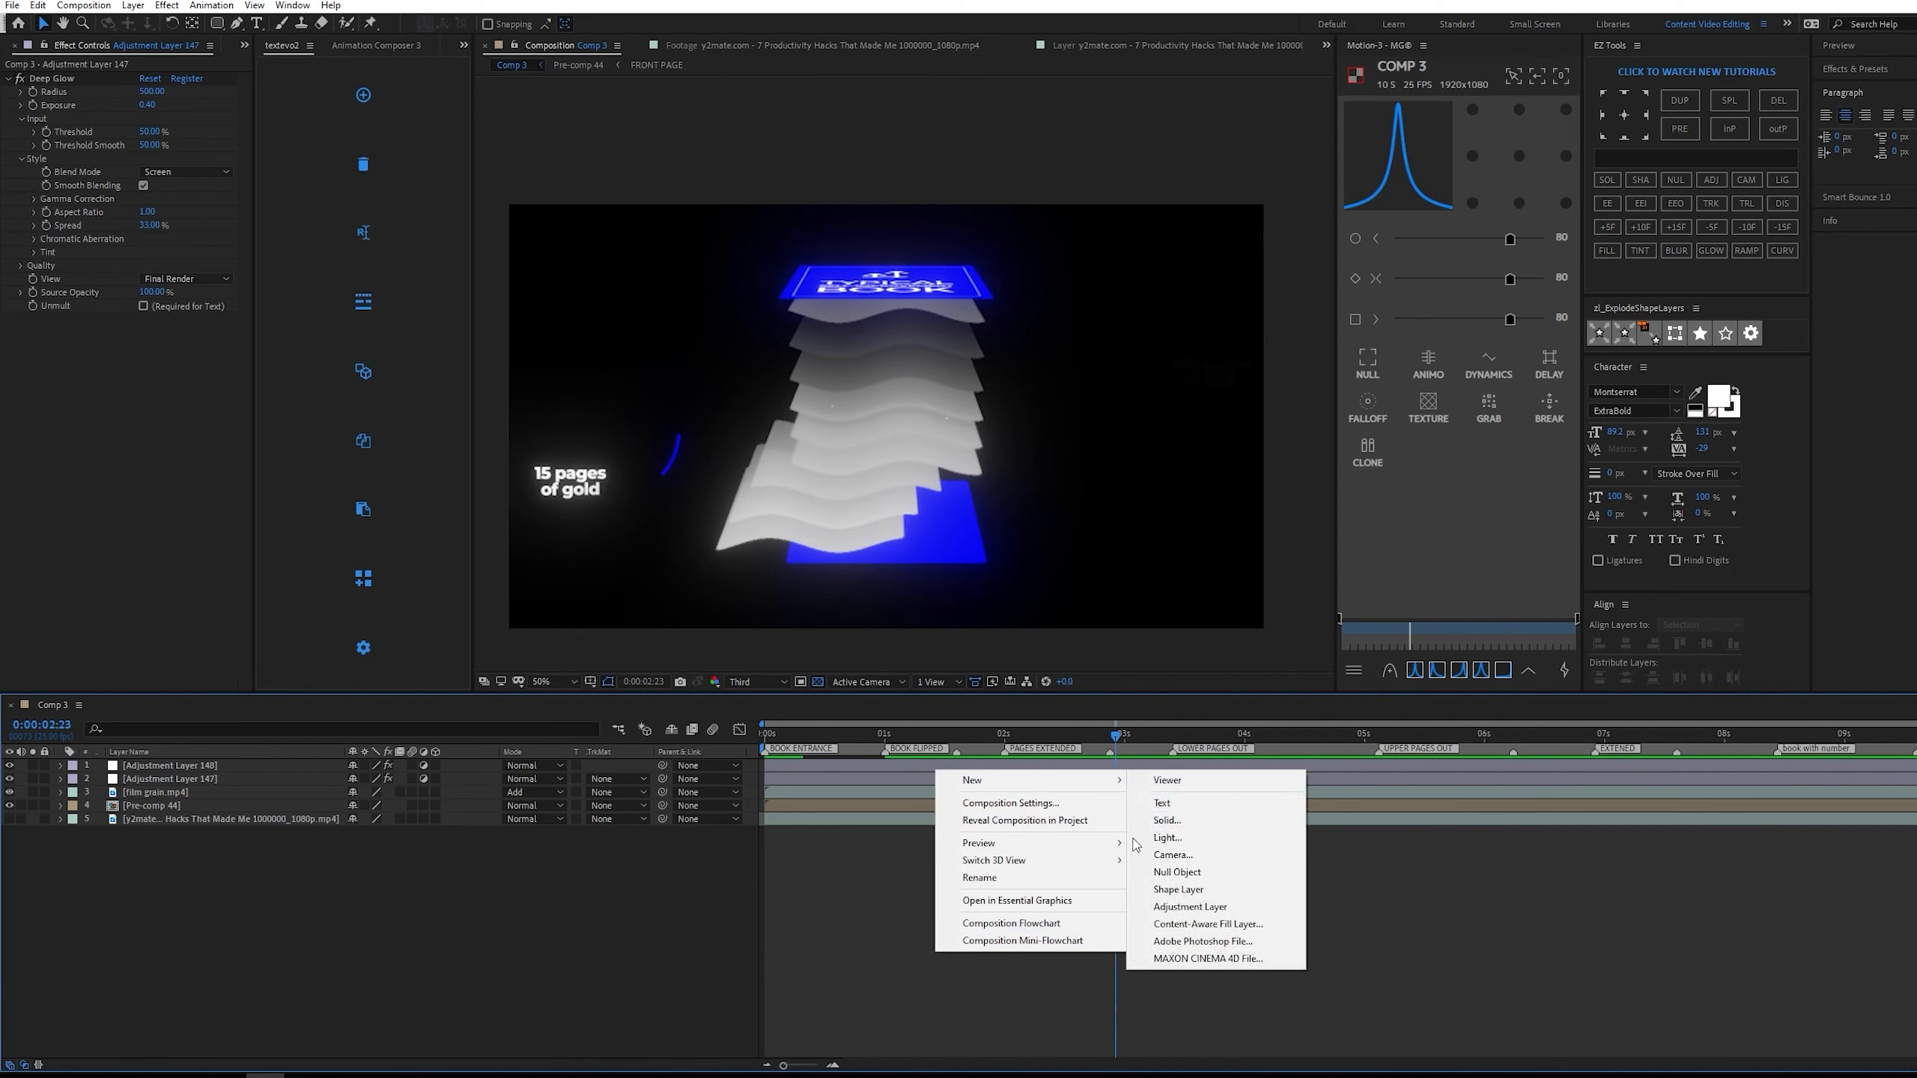
click(1220, 914)
key(ctrl+space)
text(n)
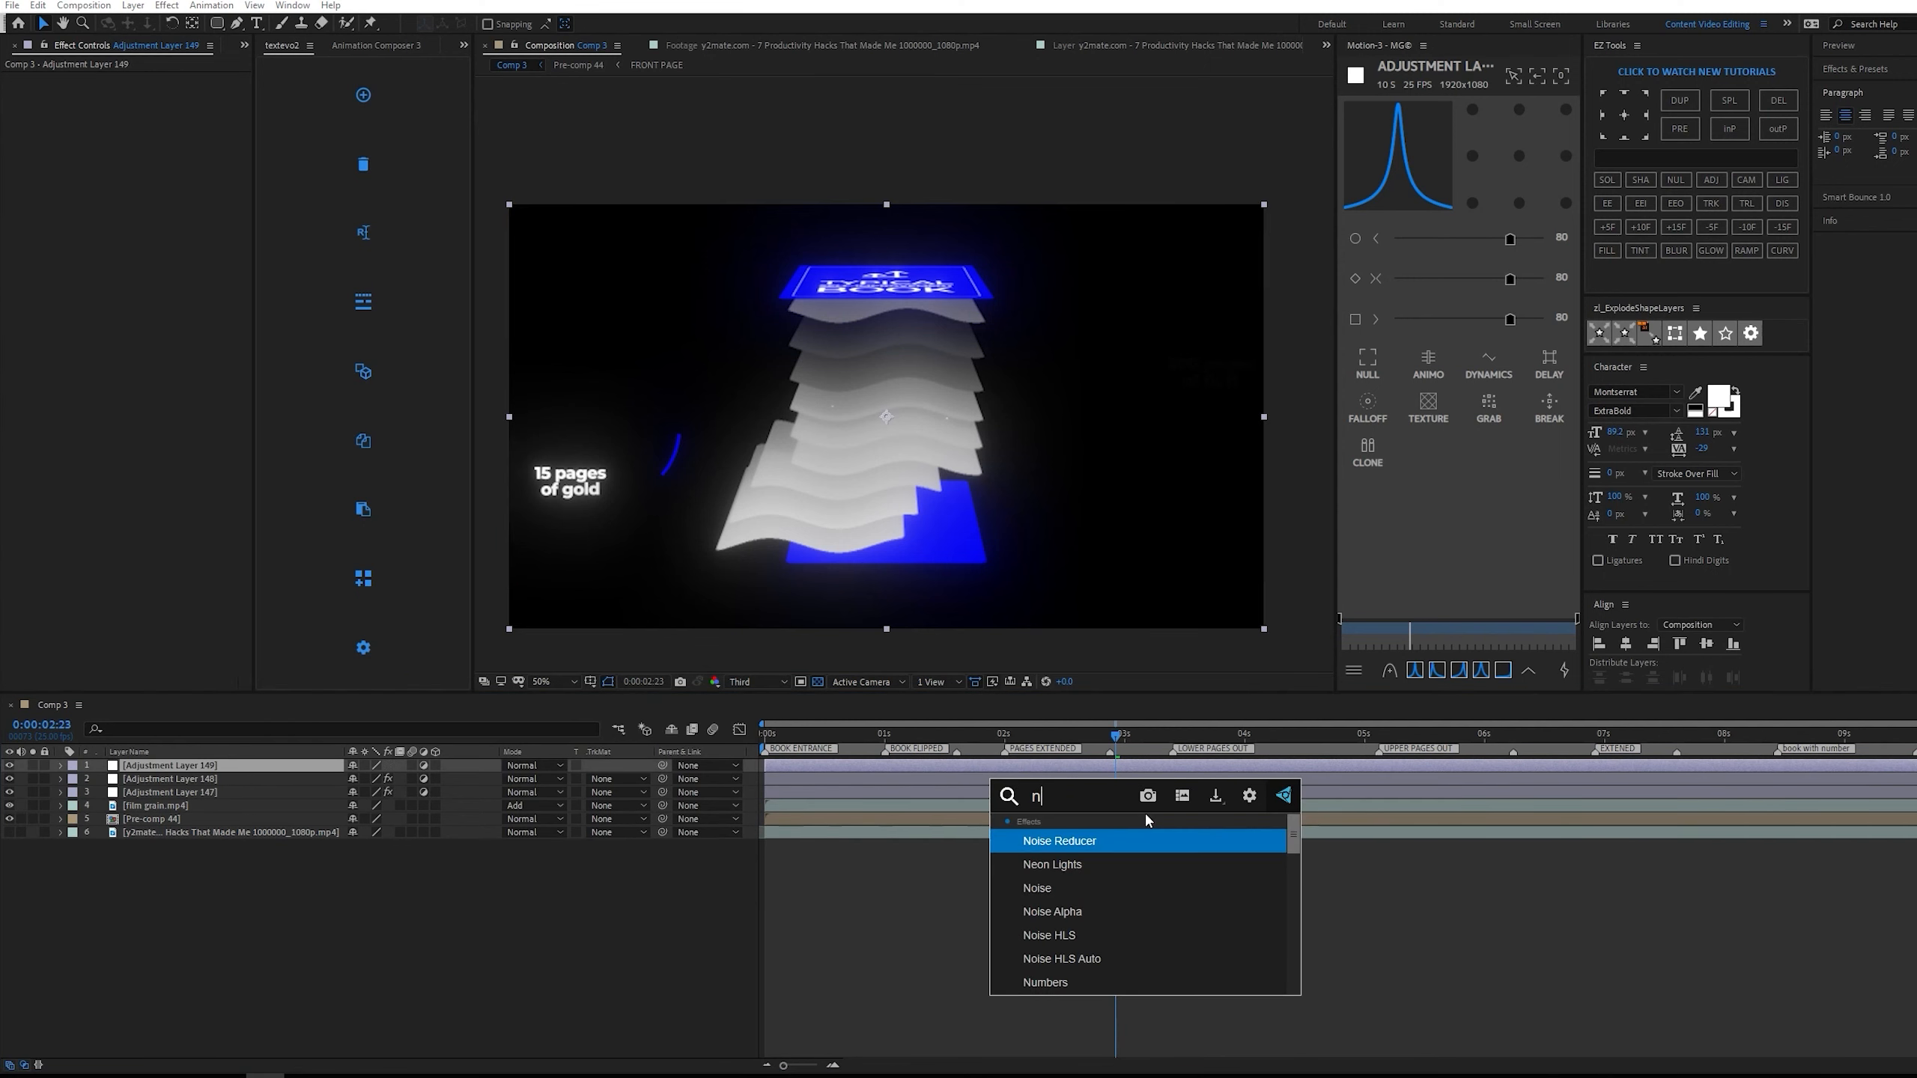
text(oise)
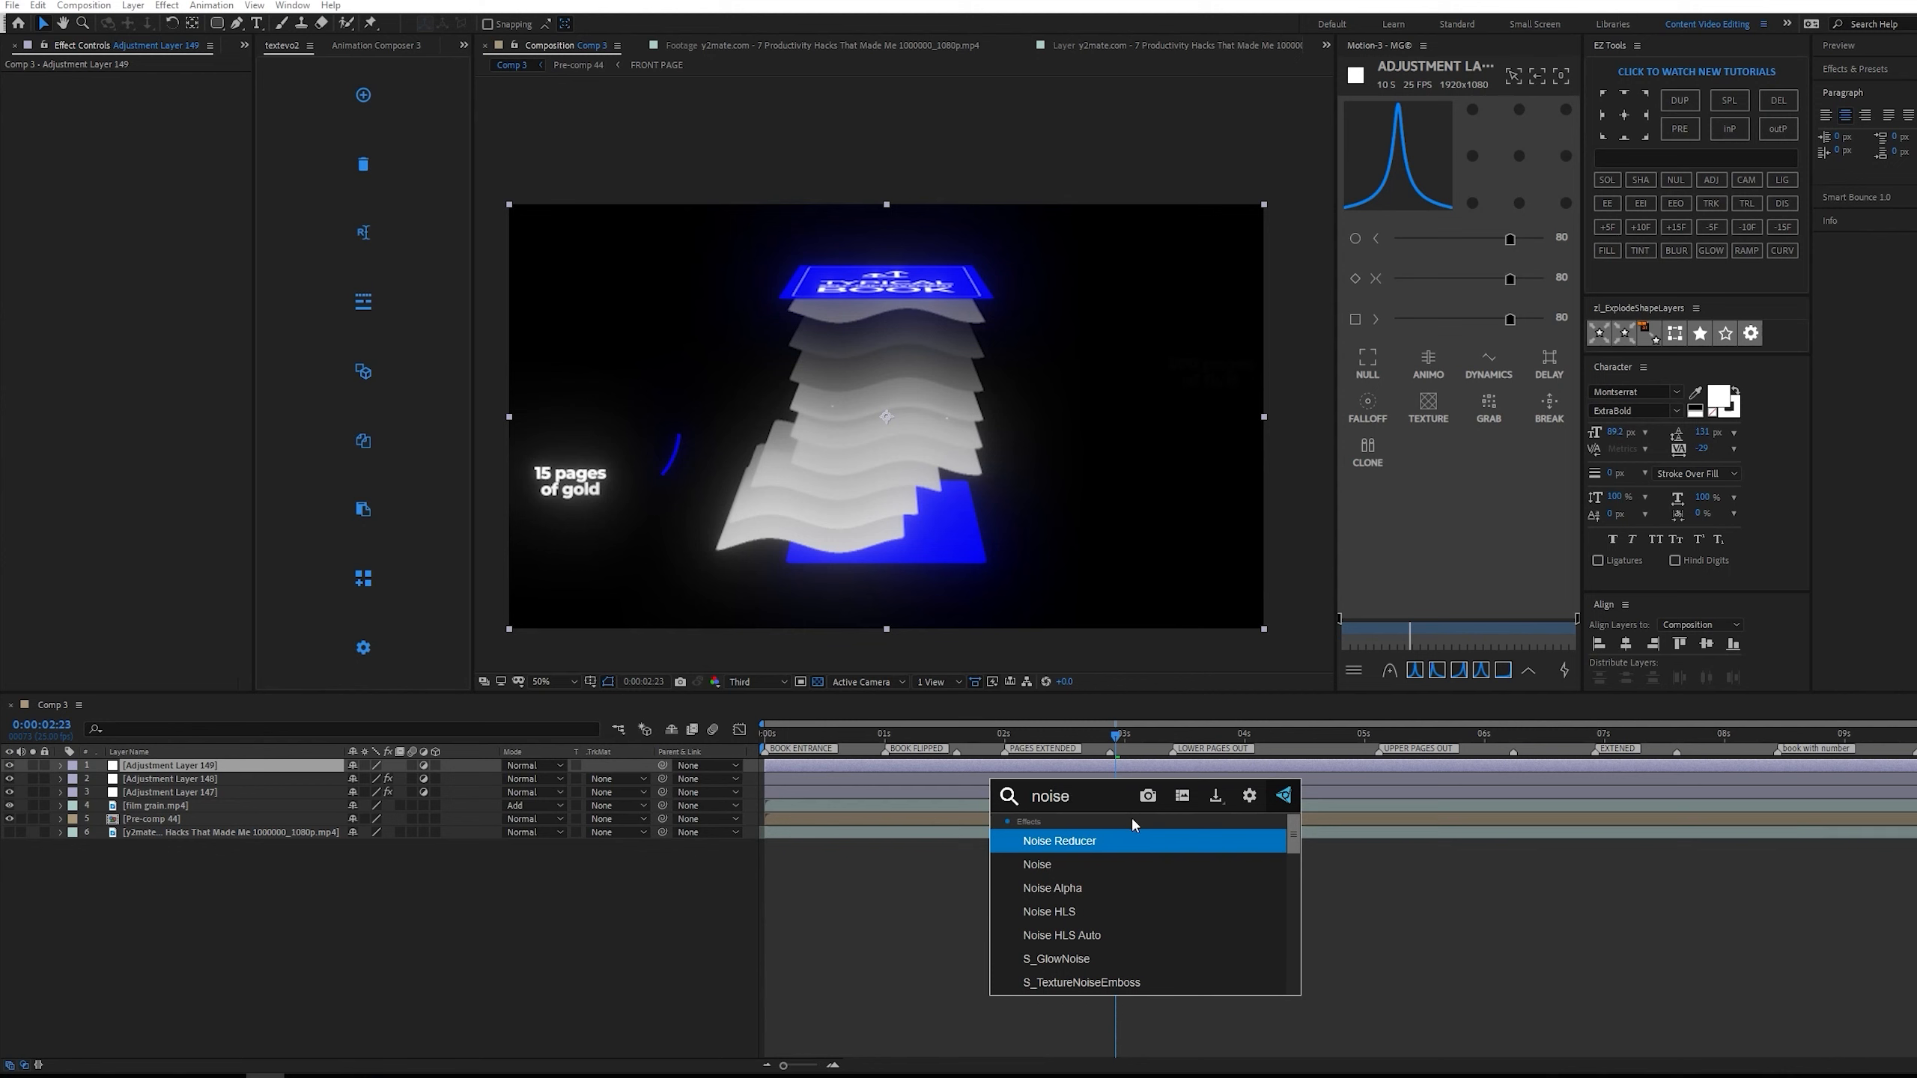
click(1135, 859)
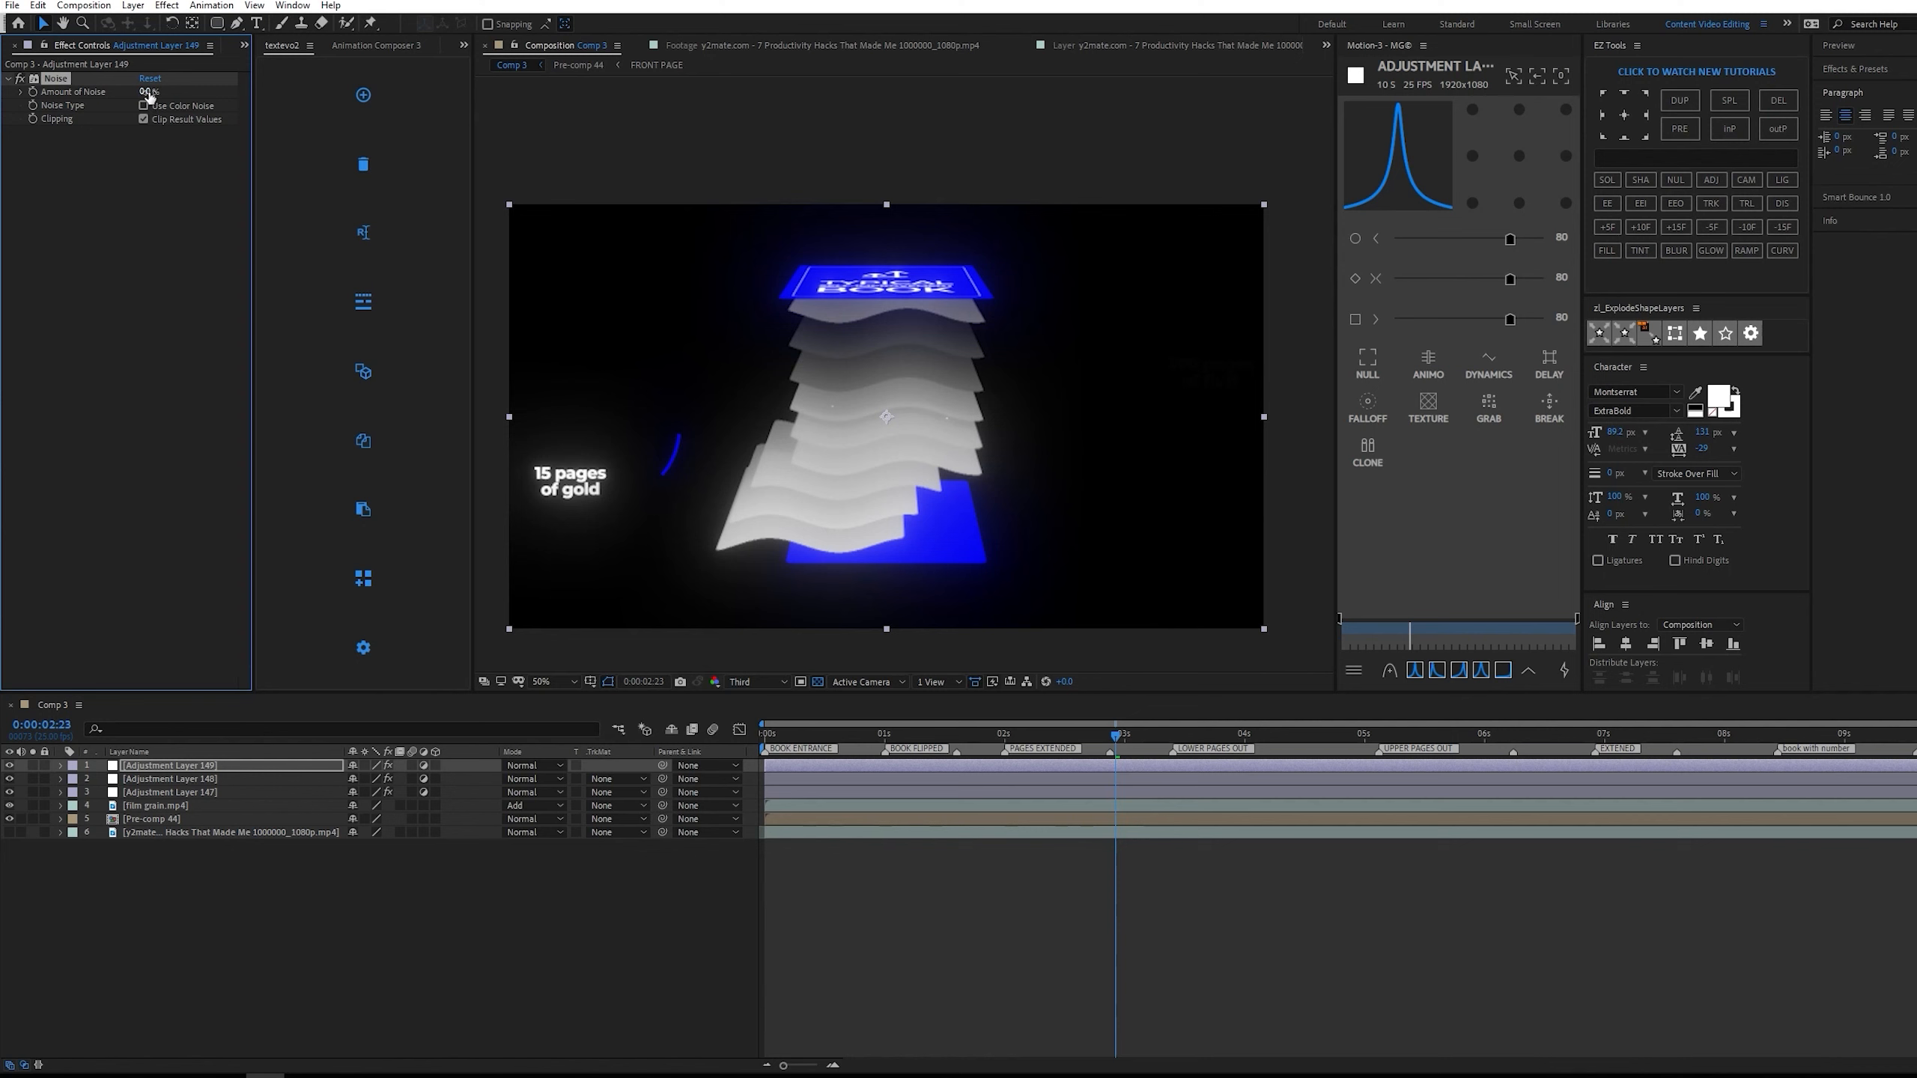
Try out different Amount of Noise values, including 0.2%, and inspect the grain on the pages up close.
drag(175, 89, 177, 89)
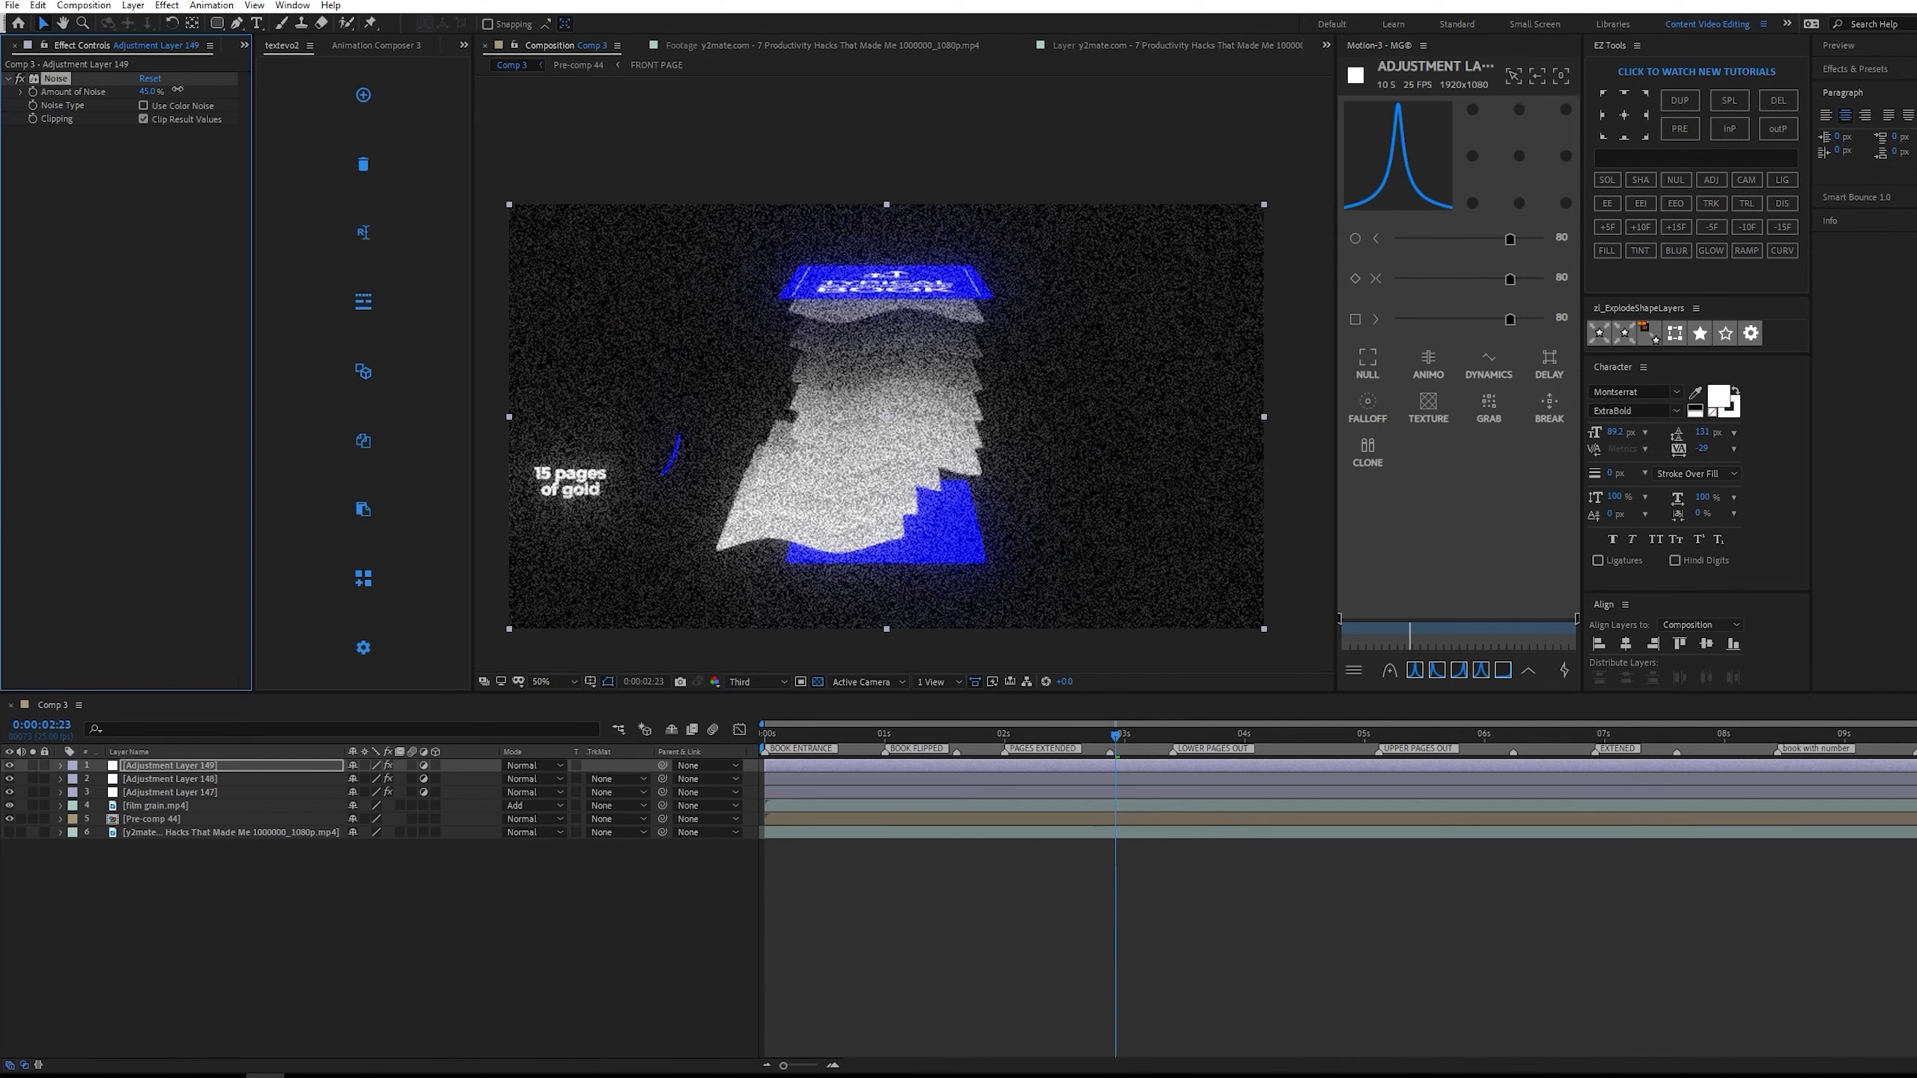
click(148, 92)
text(0.2)
key(Return)
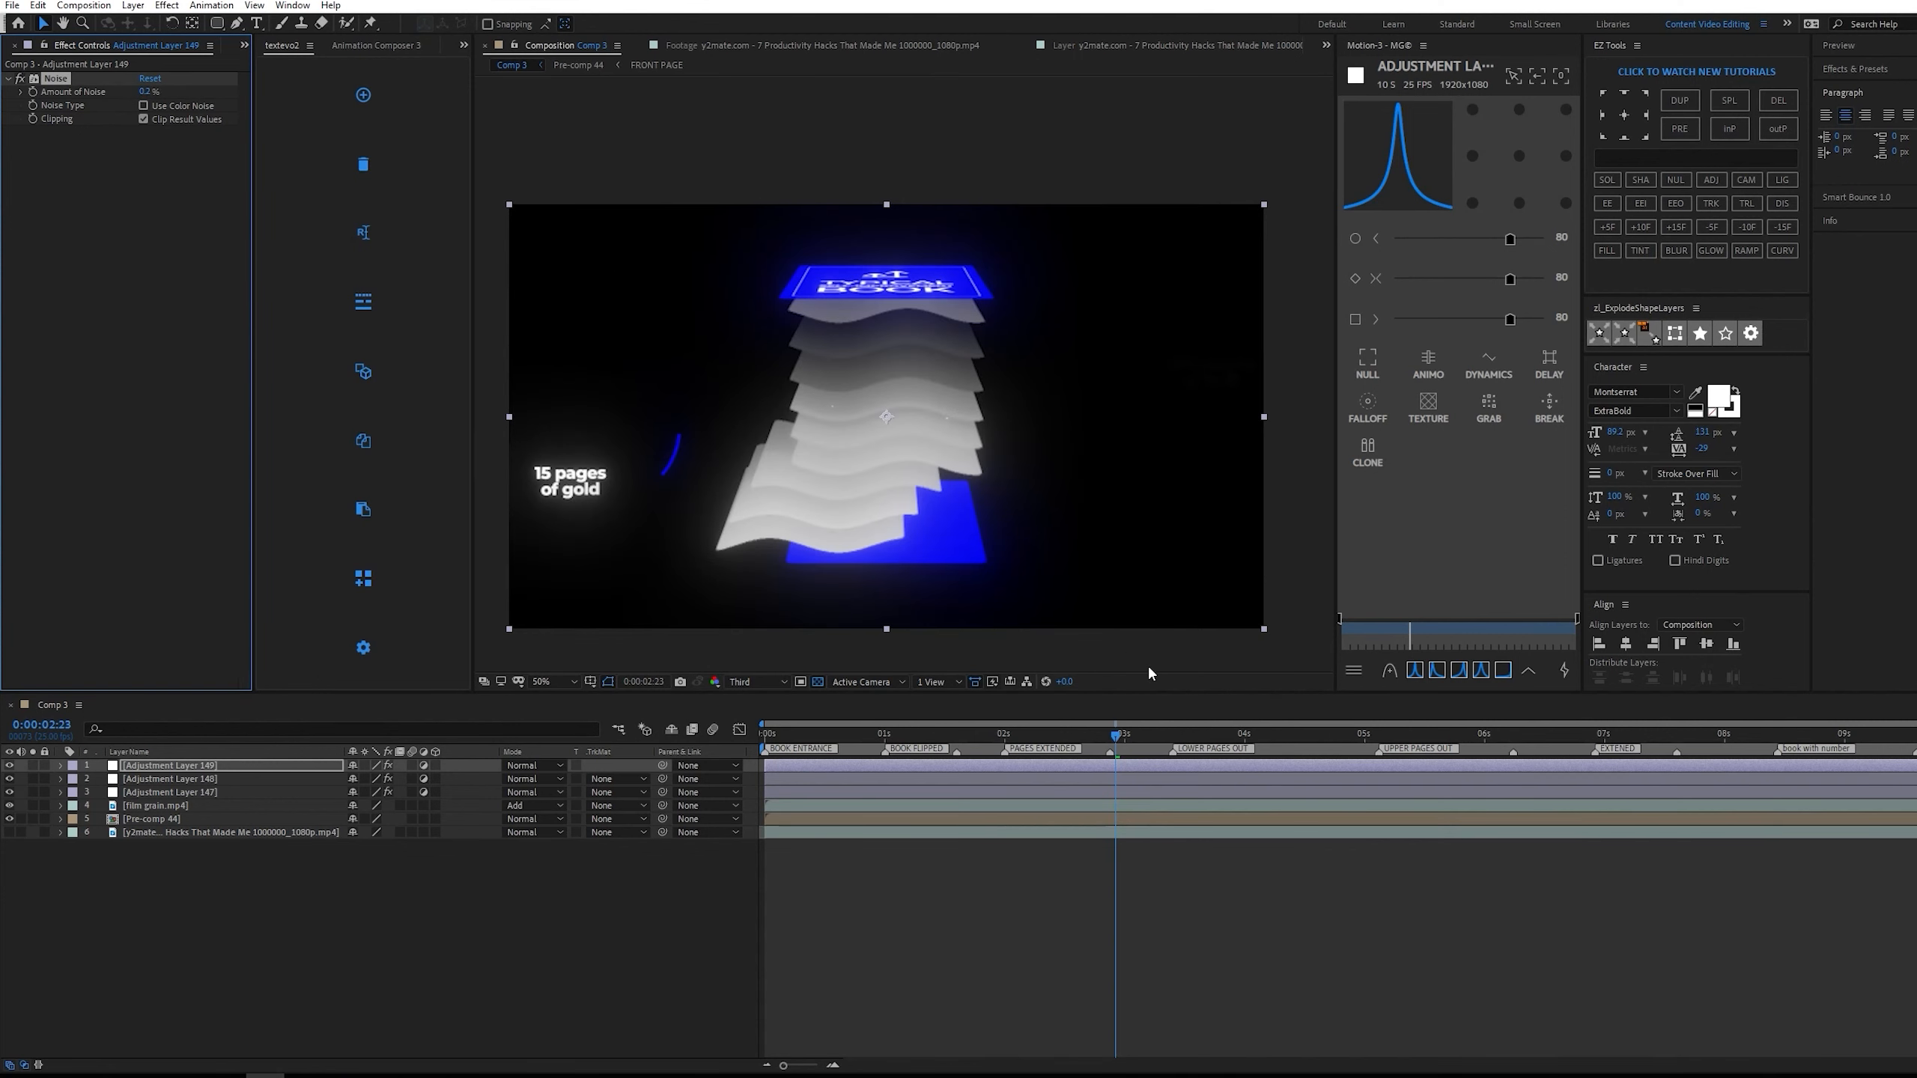
key(slash)
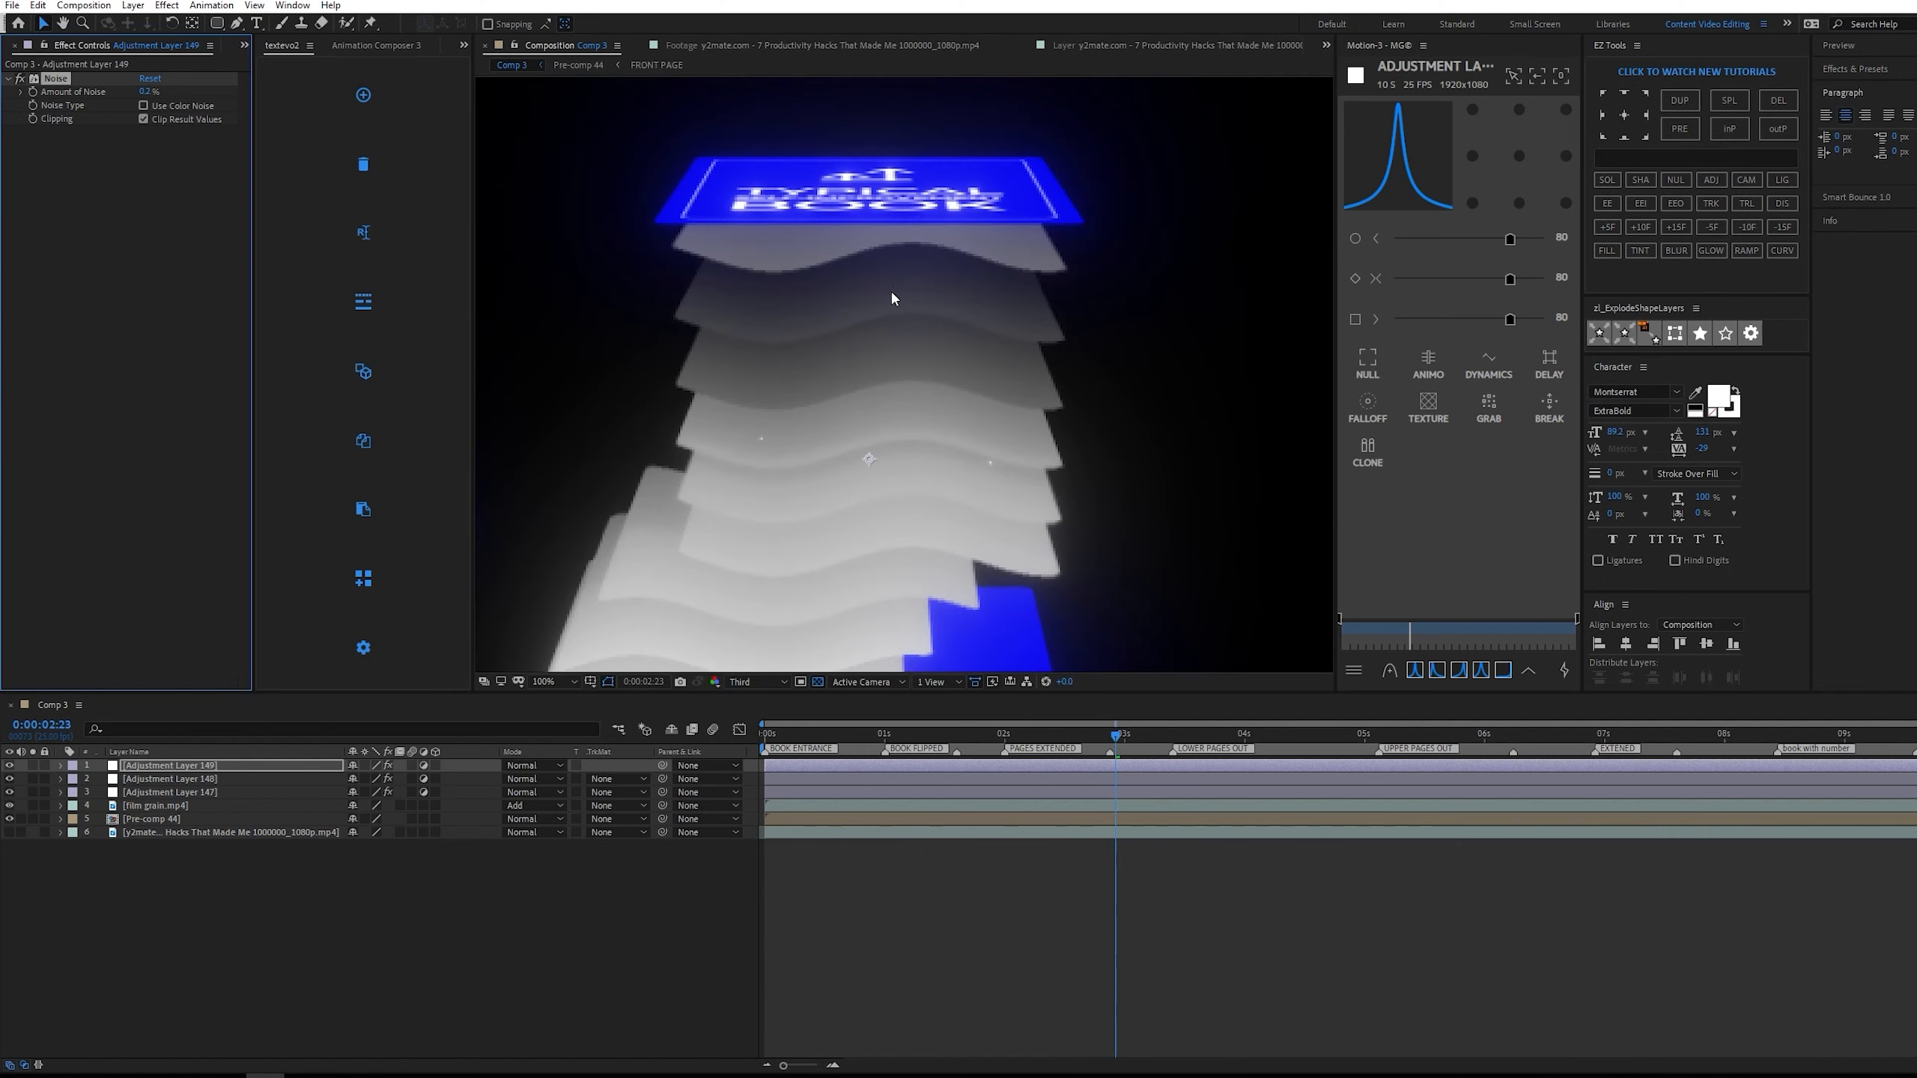
click(148, 92)
key(Return)
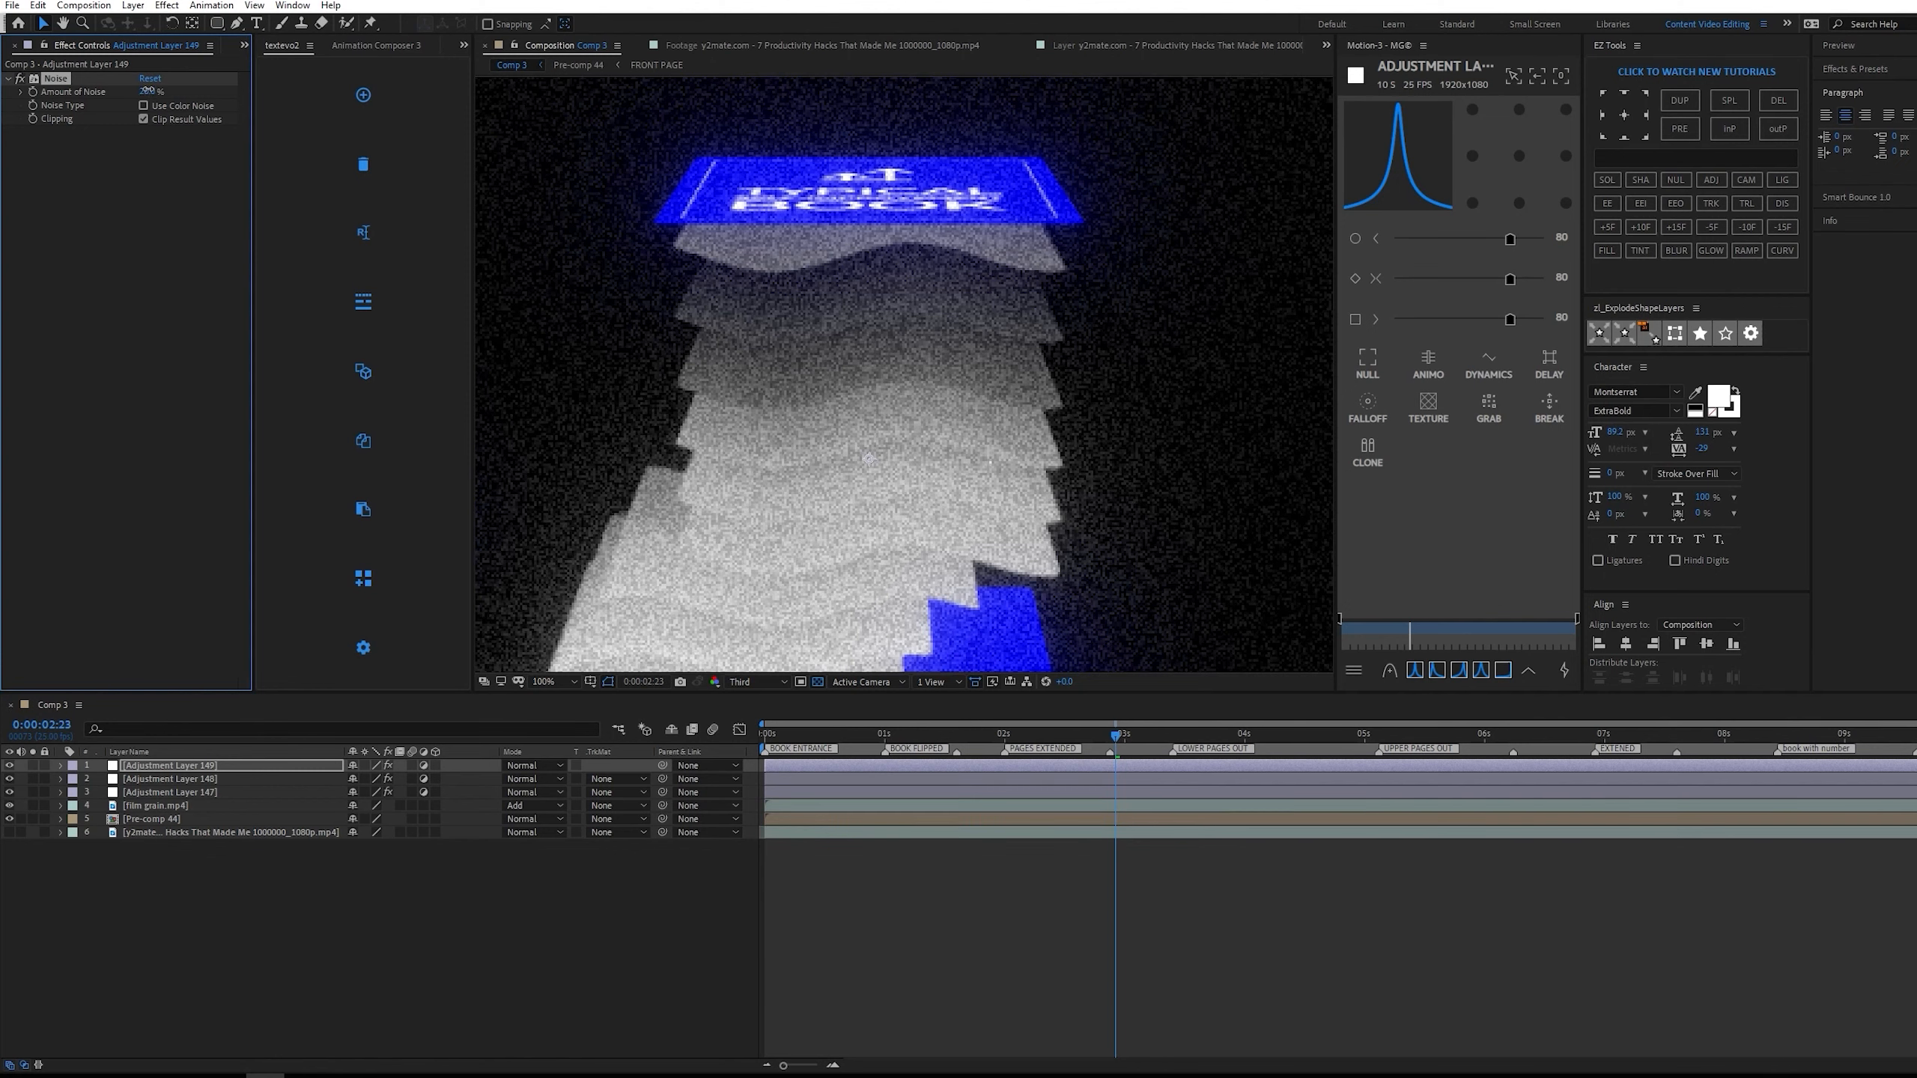
drag(148, 90, 129, 90)
scroll(898, 272, down, 1)
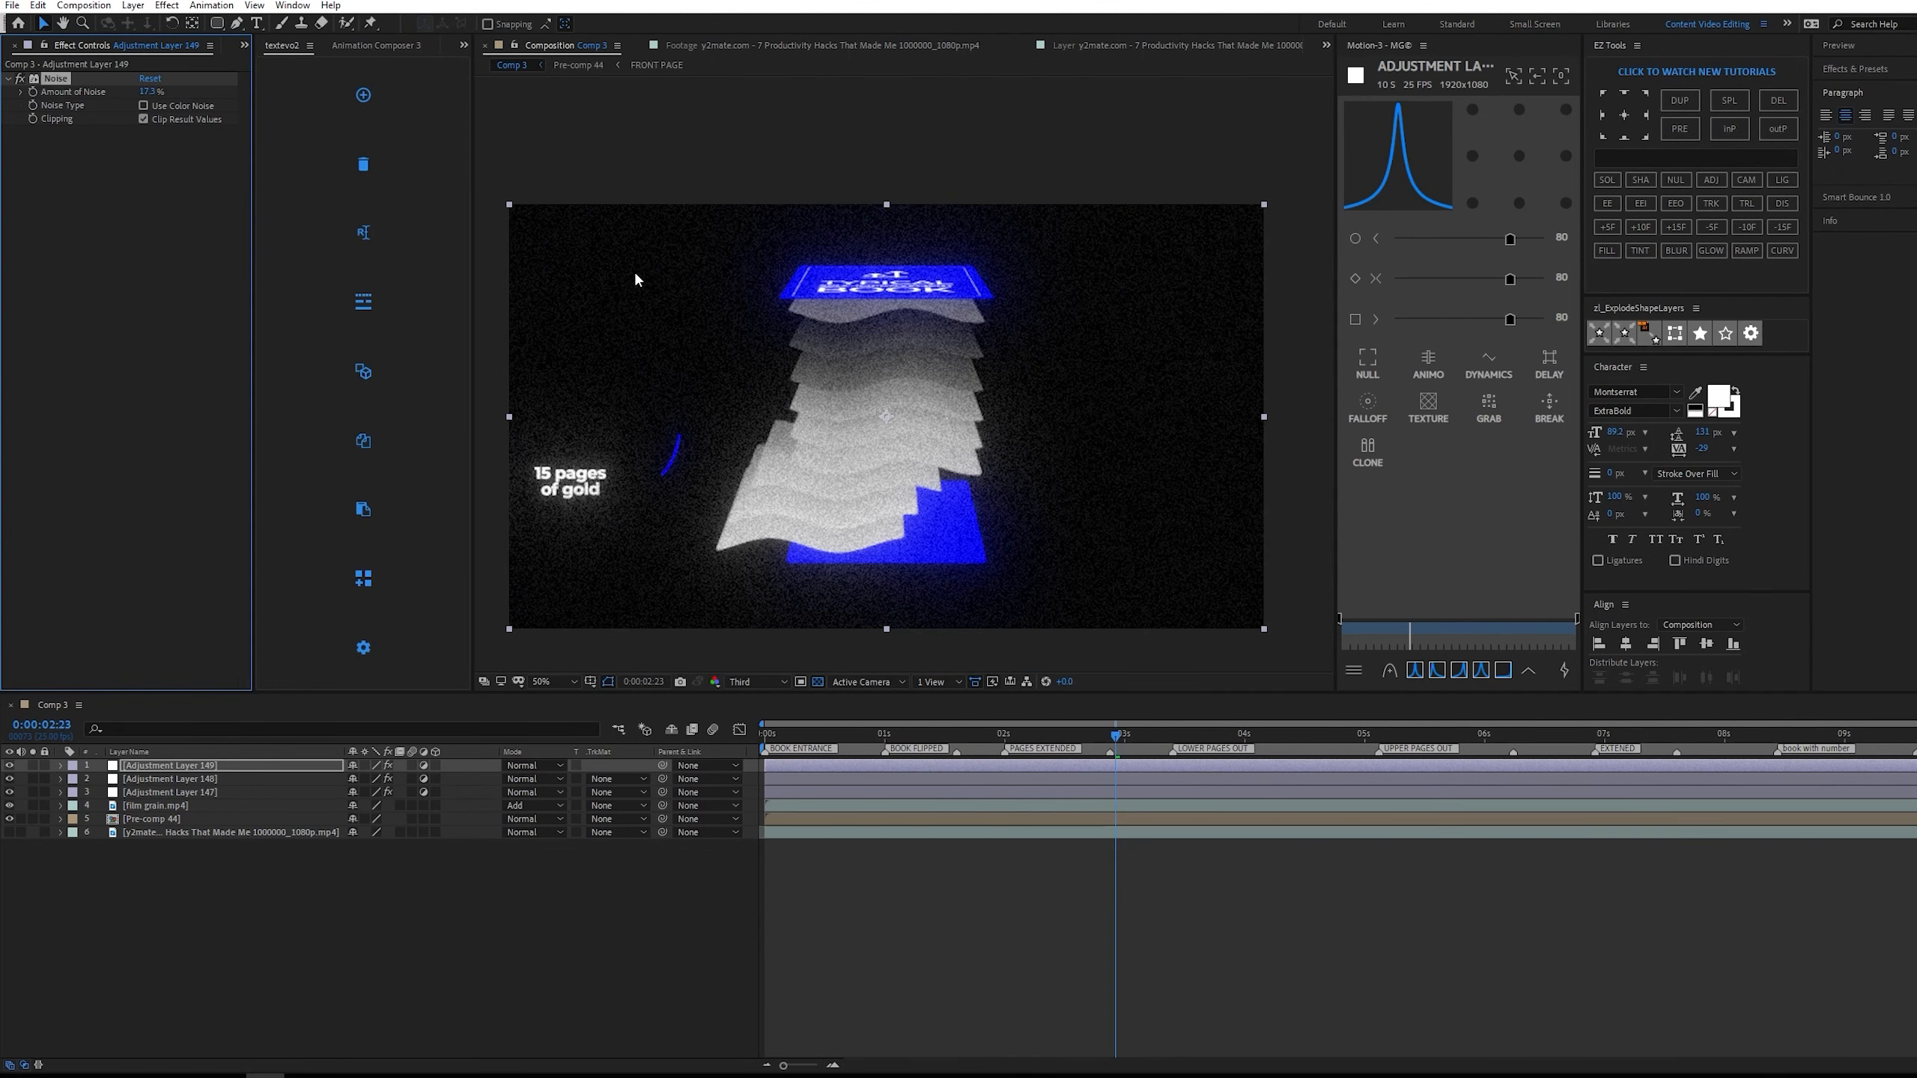
Move the Noise adjustment layer below the other two adjustment layers, set its noise amount to 10%, and preview from the start.
drag(218, 767, 210, 802)
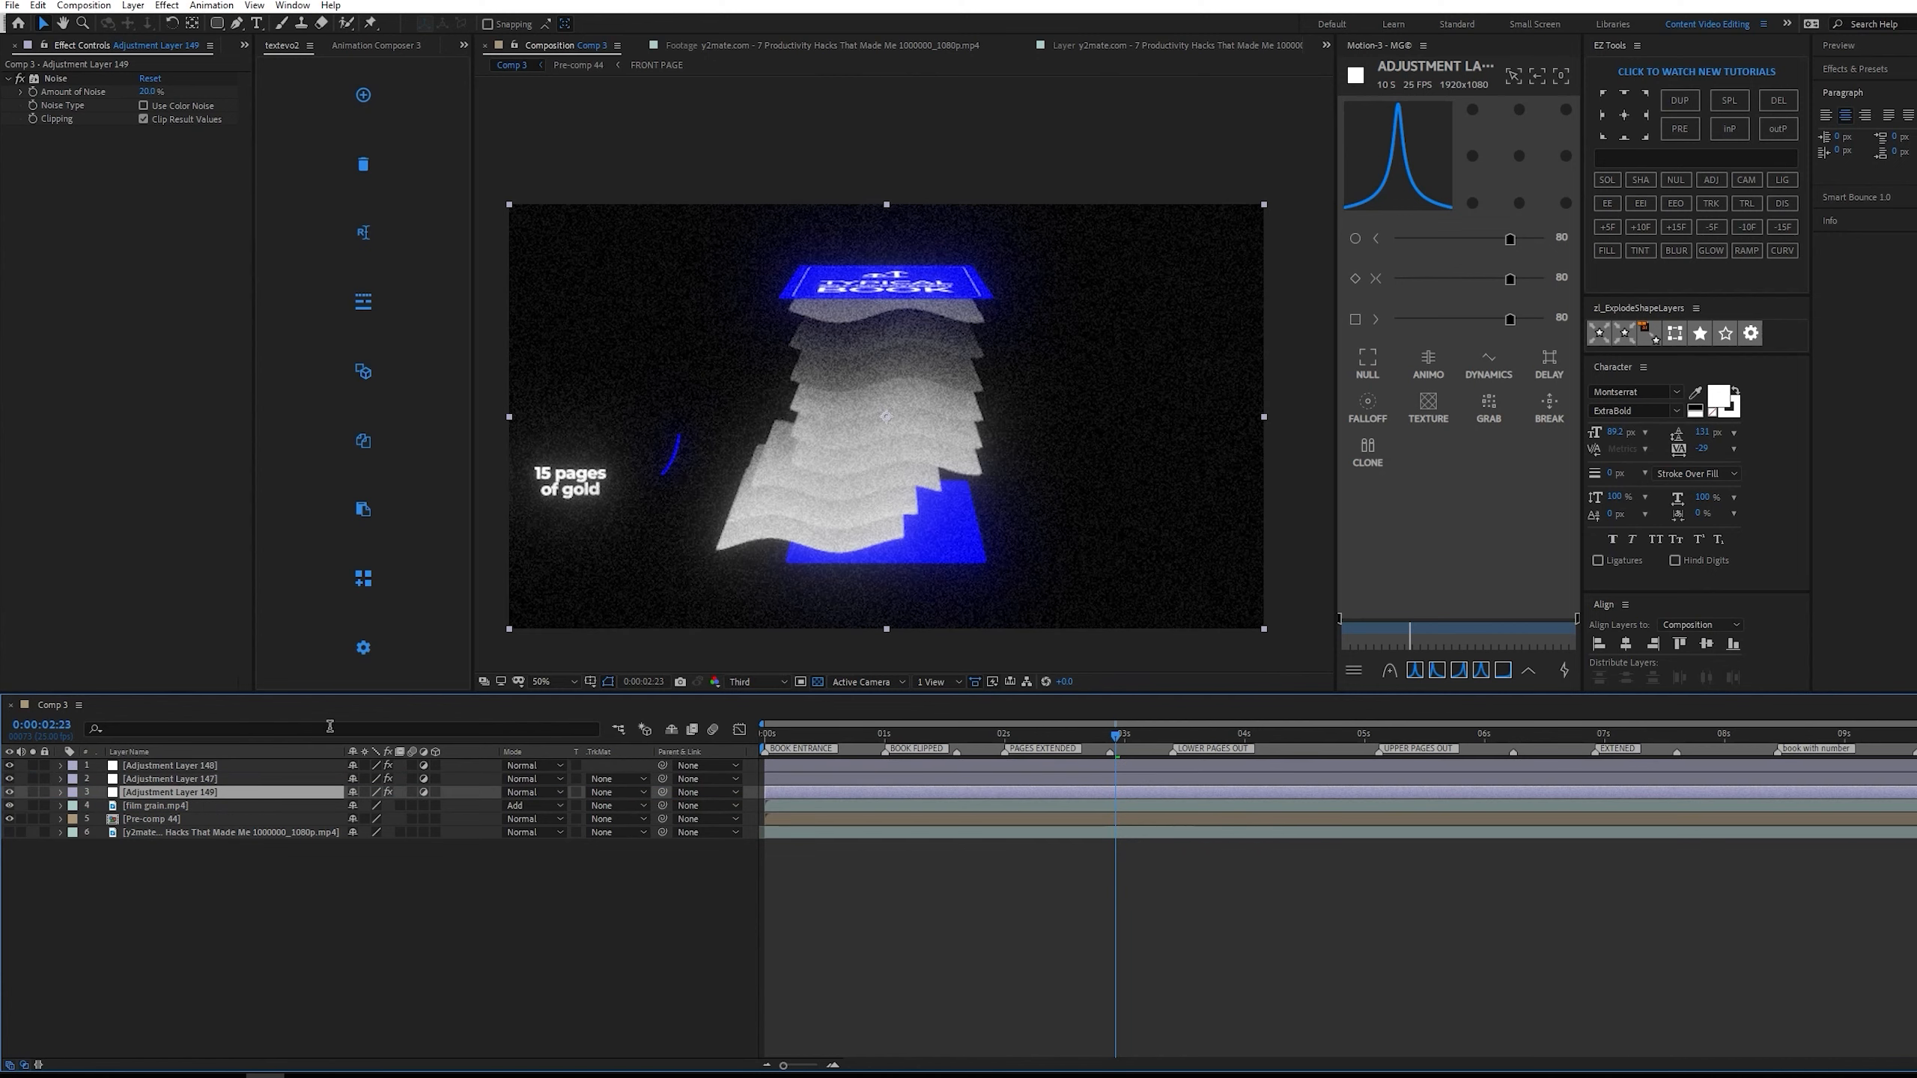
click(149, 91)
text(10)
key(Return)
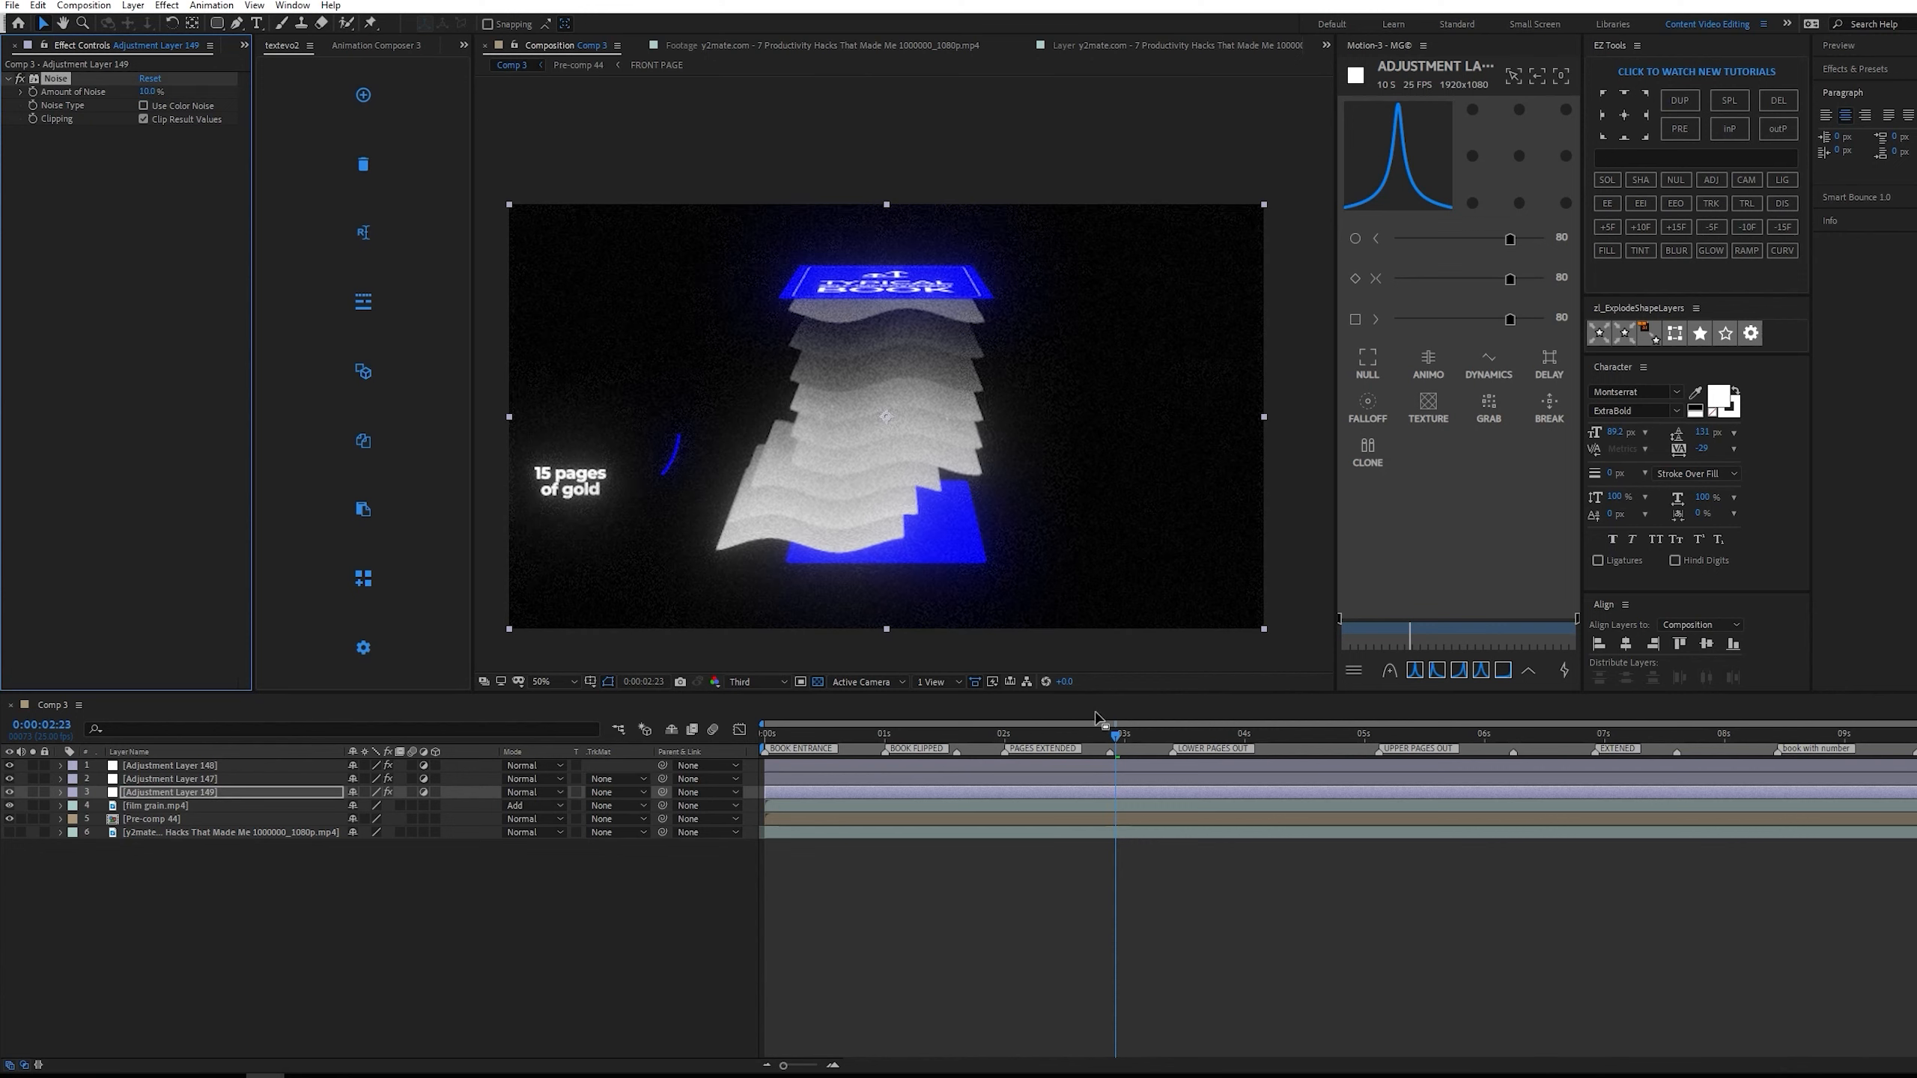
drag(943, 734, 682, 736)
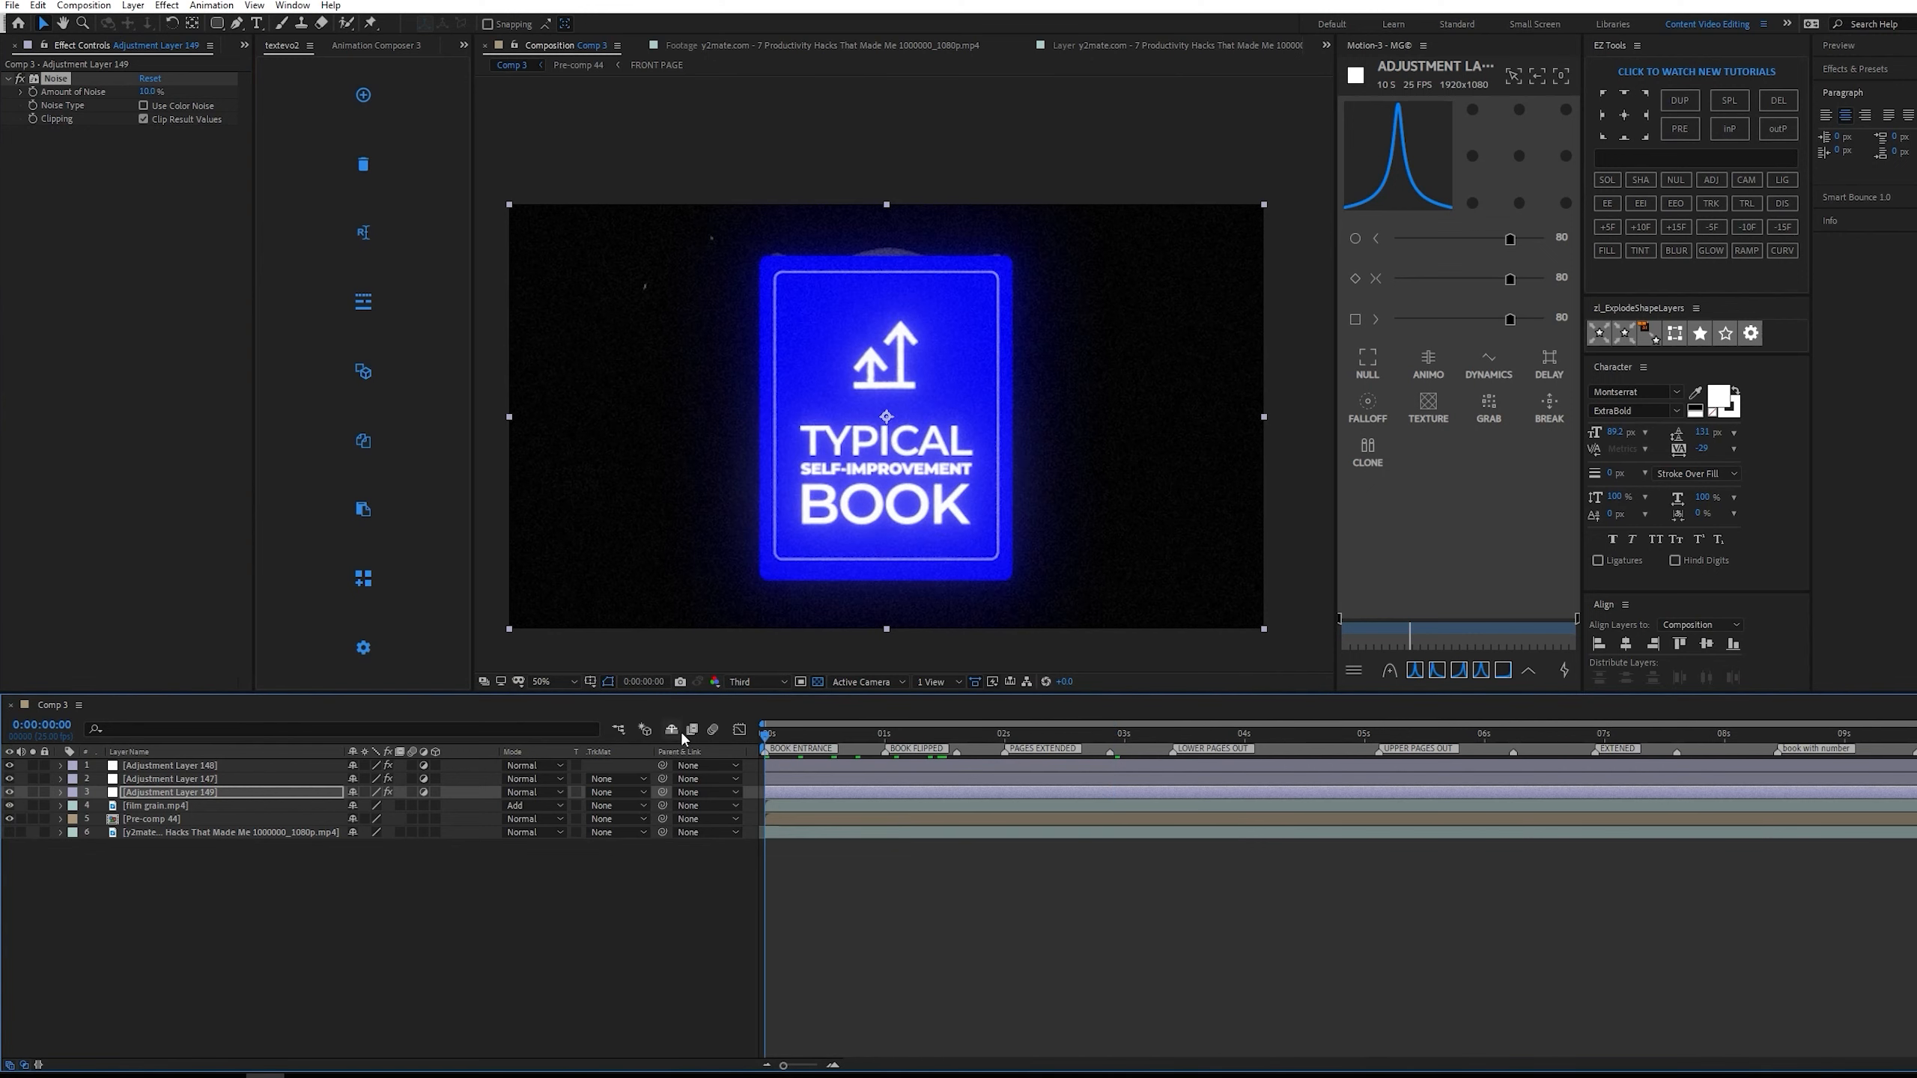
key(space)
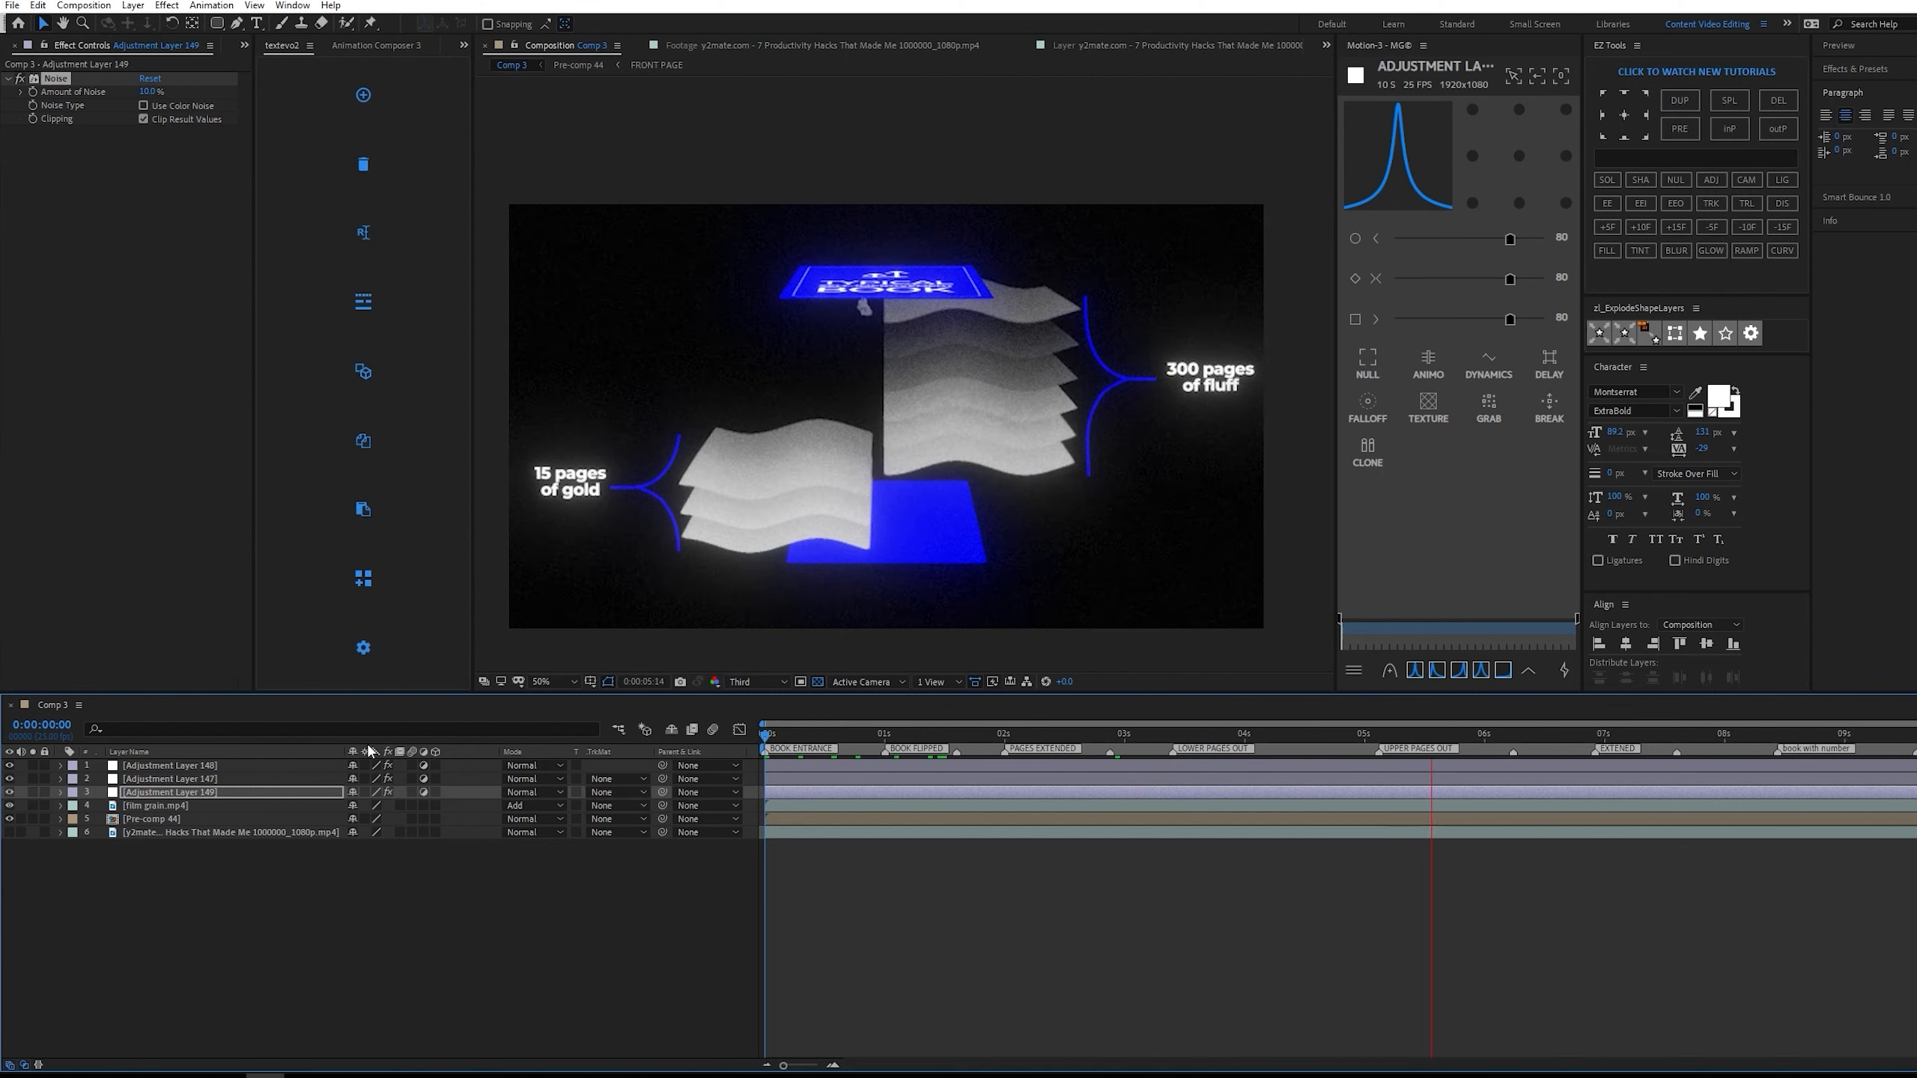
Try the Noise adjustment layer on top of the stack and preview the animation from 0:00:02:08.
click(223, 766)
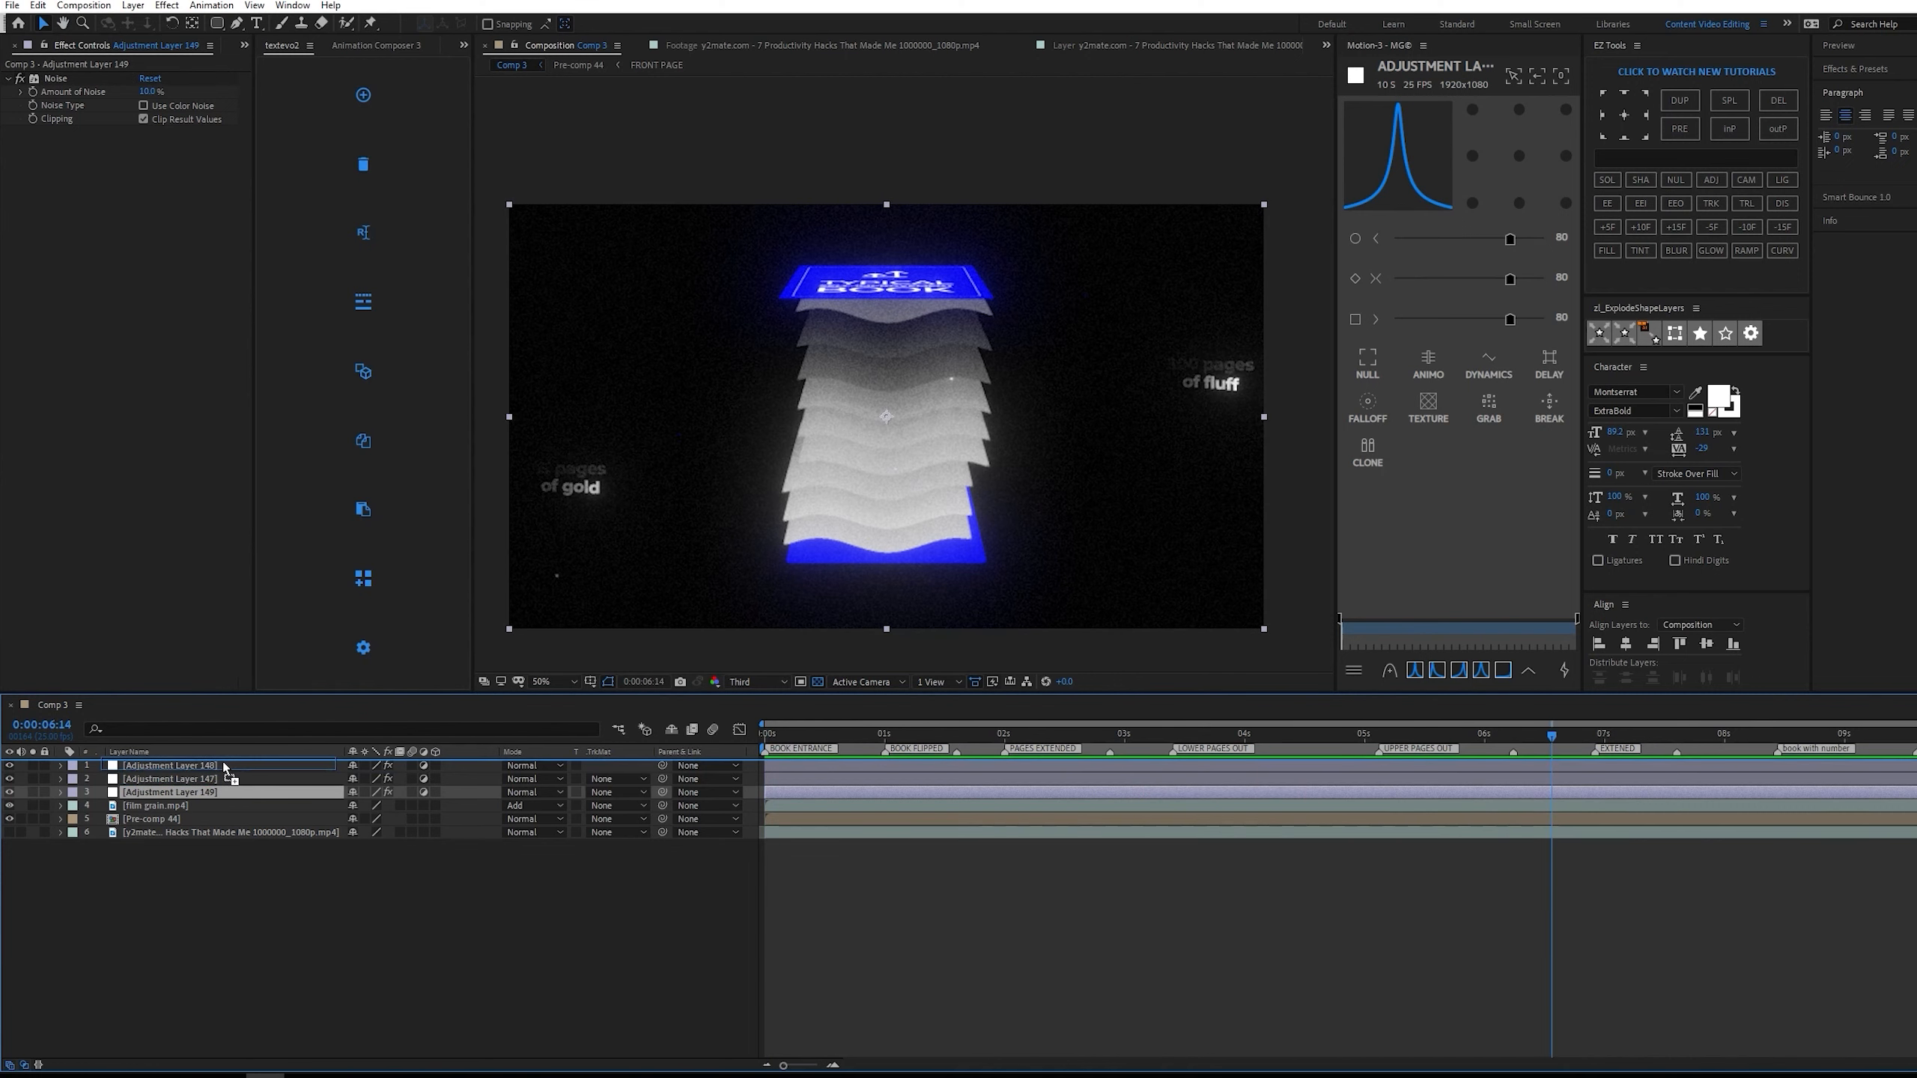
drag(223, 766, 223, 762)
click(1120, 732)
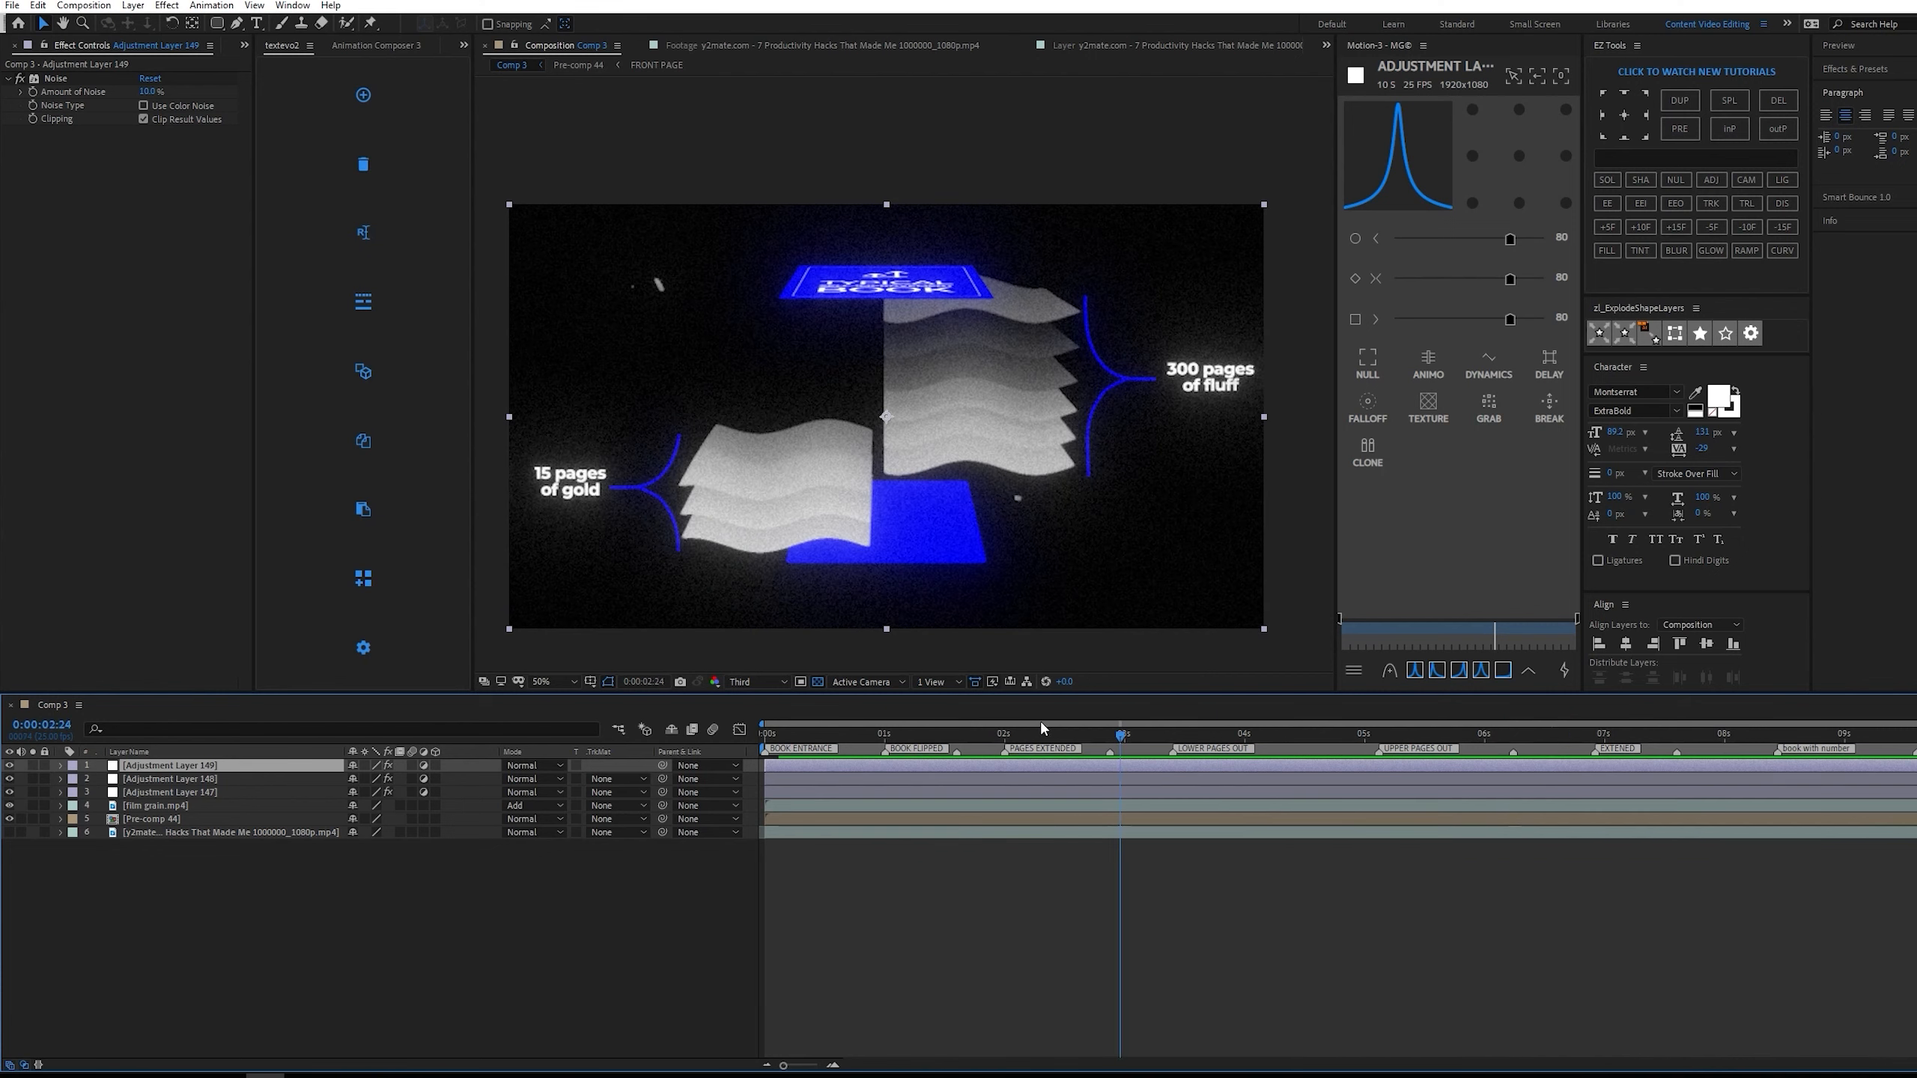
click(1046, 728)
key(space)
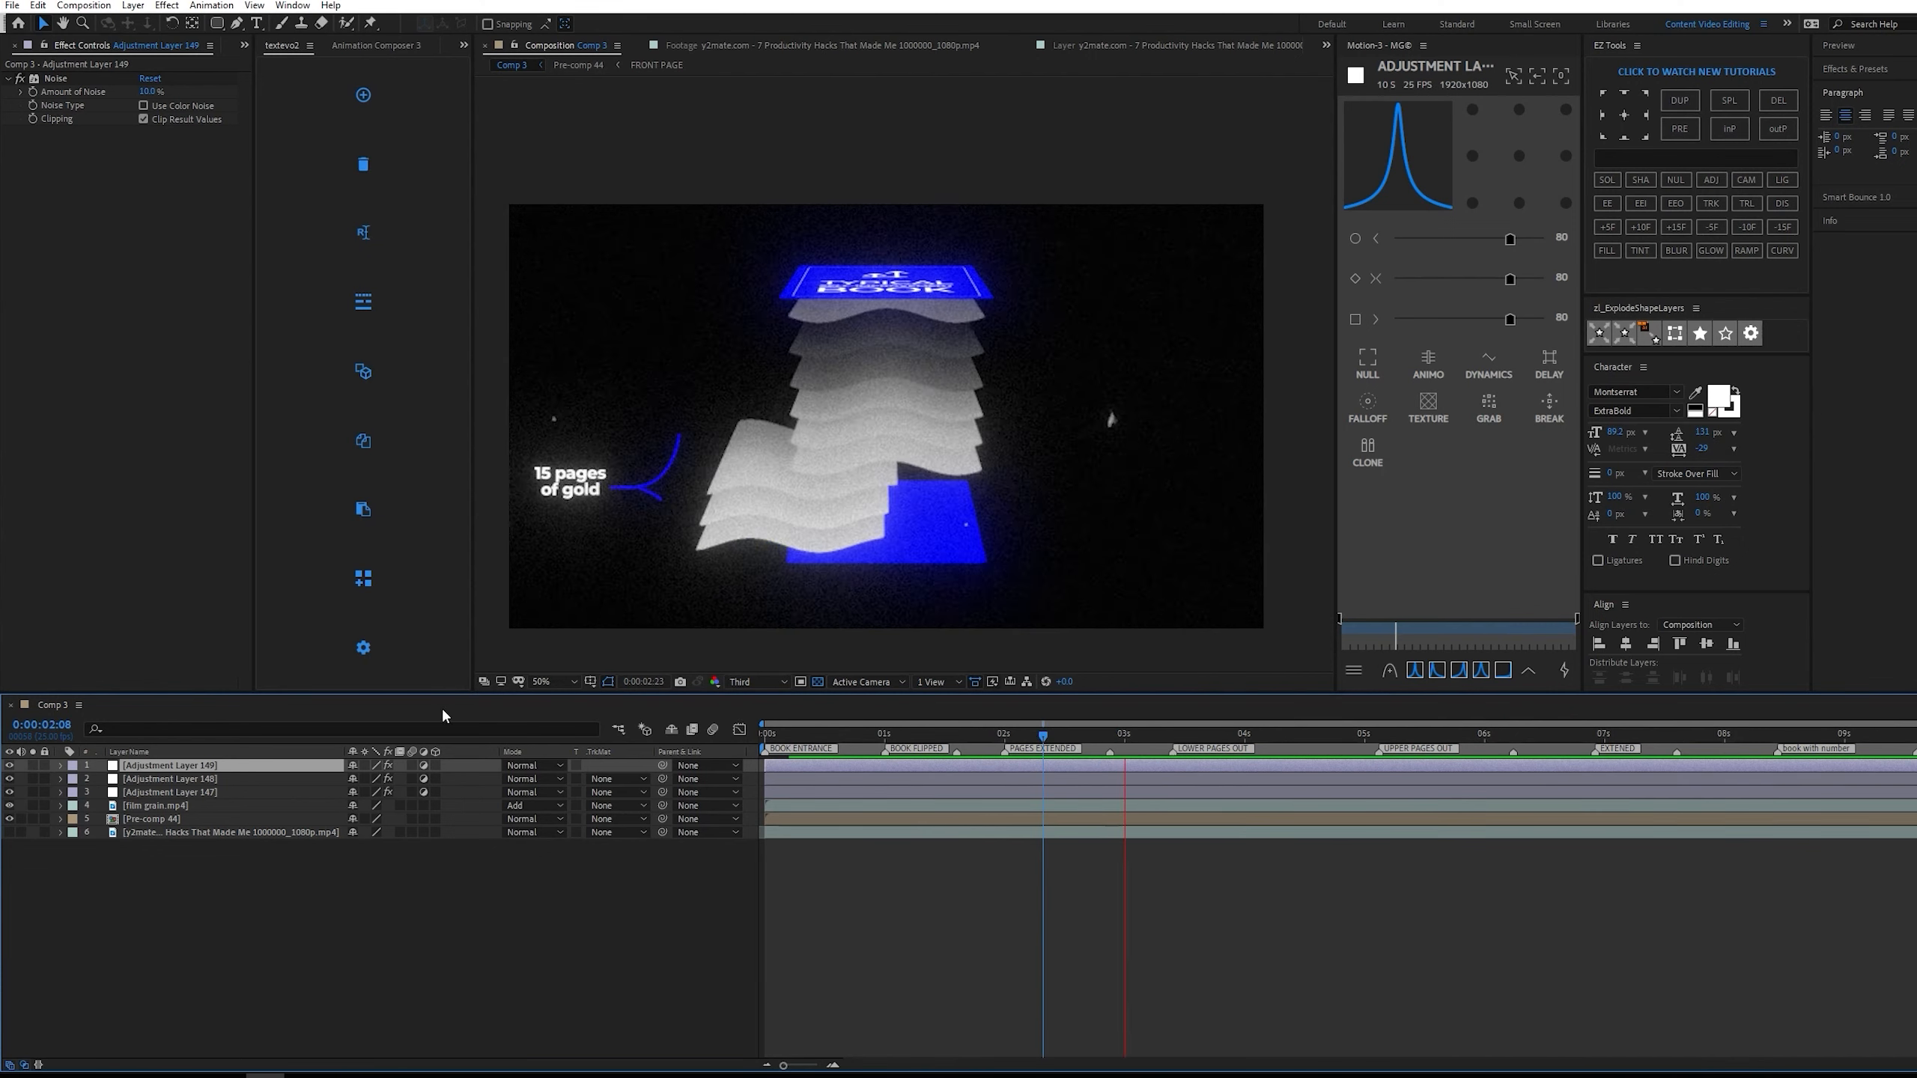
Place the Noise adjustment layer directly above the film grain layer and preview the page texture up close.
drag(234, 766, 246, 801)
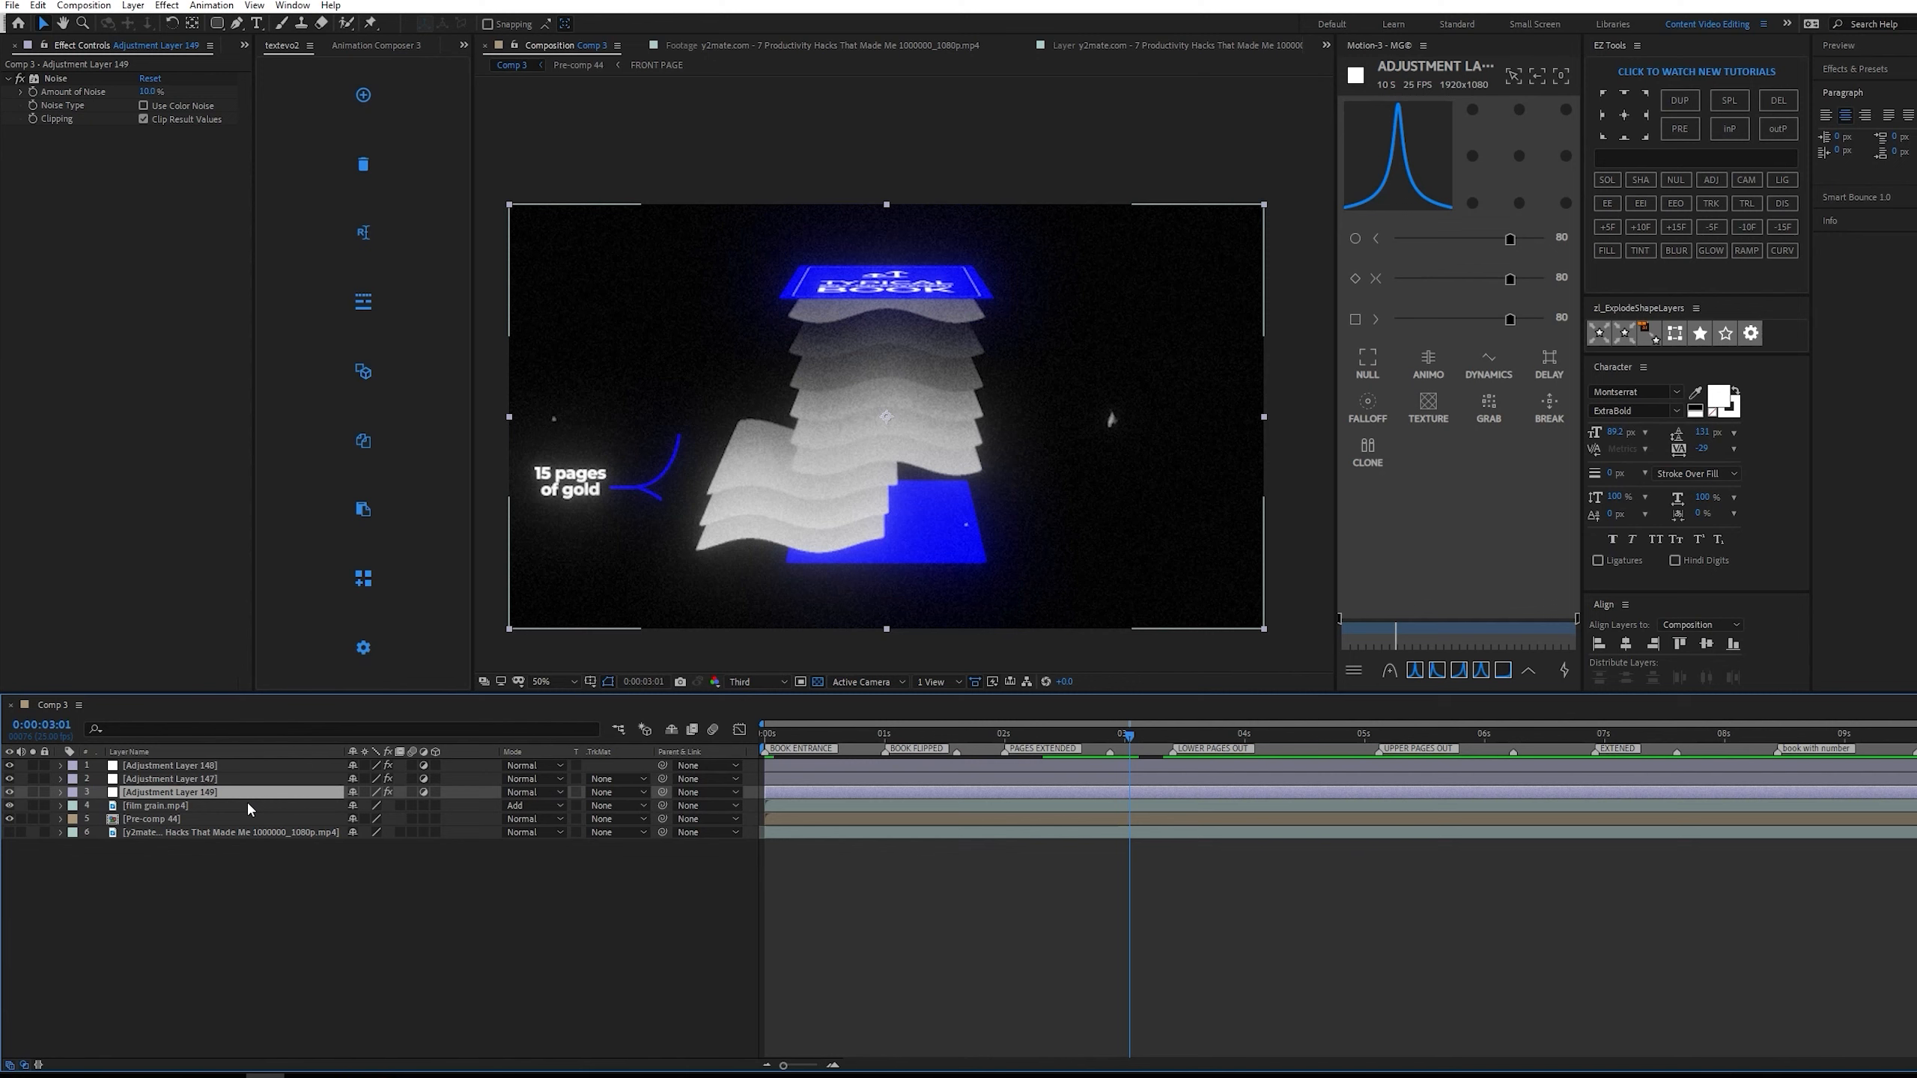
key(space)
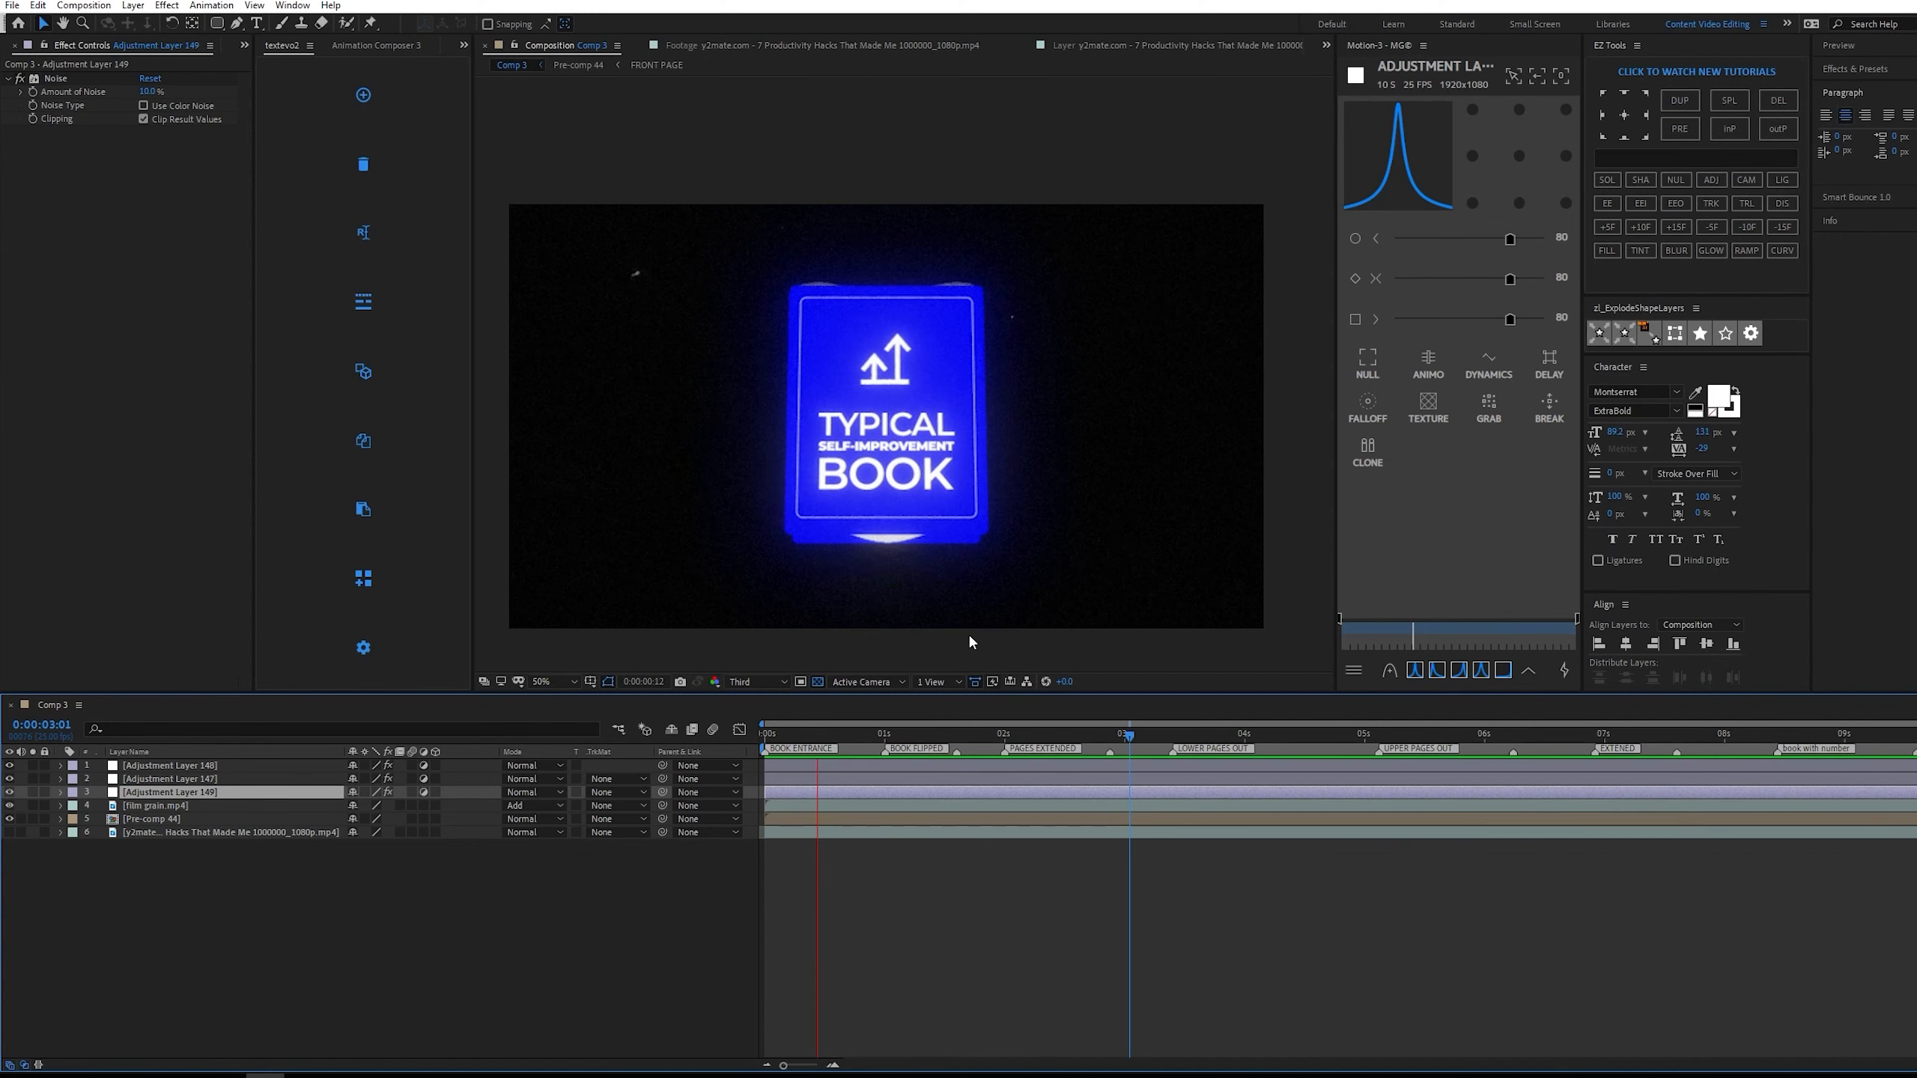
scroll(898, 407, up, 2)
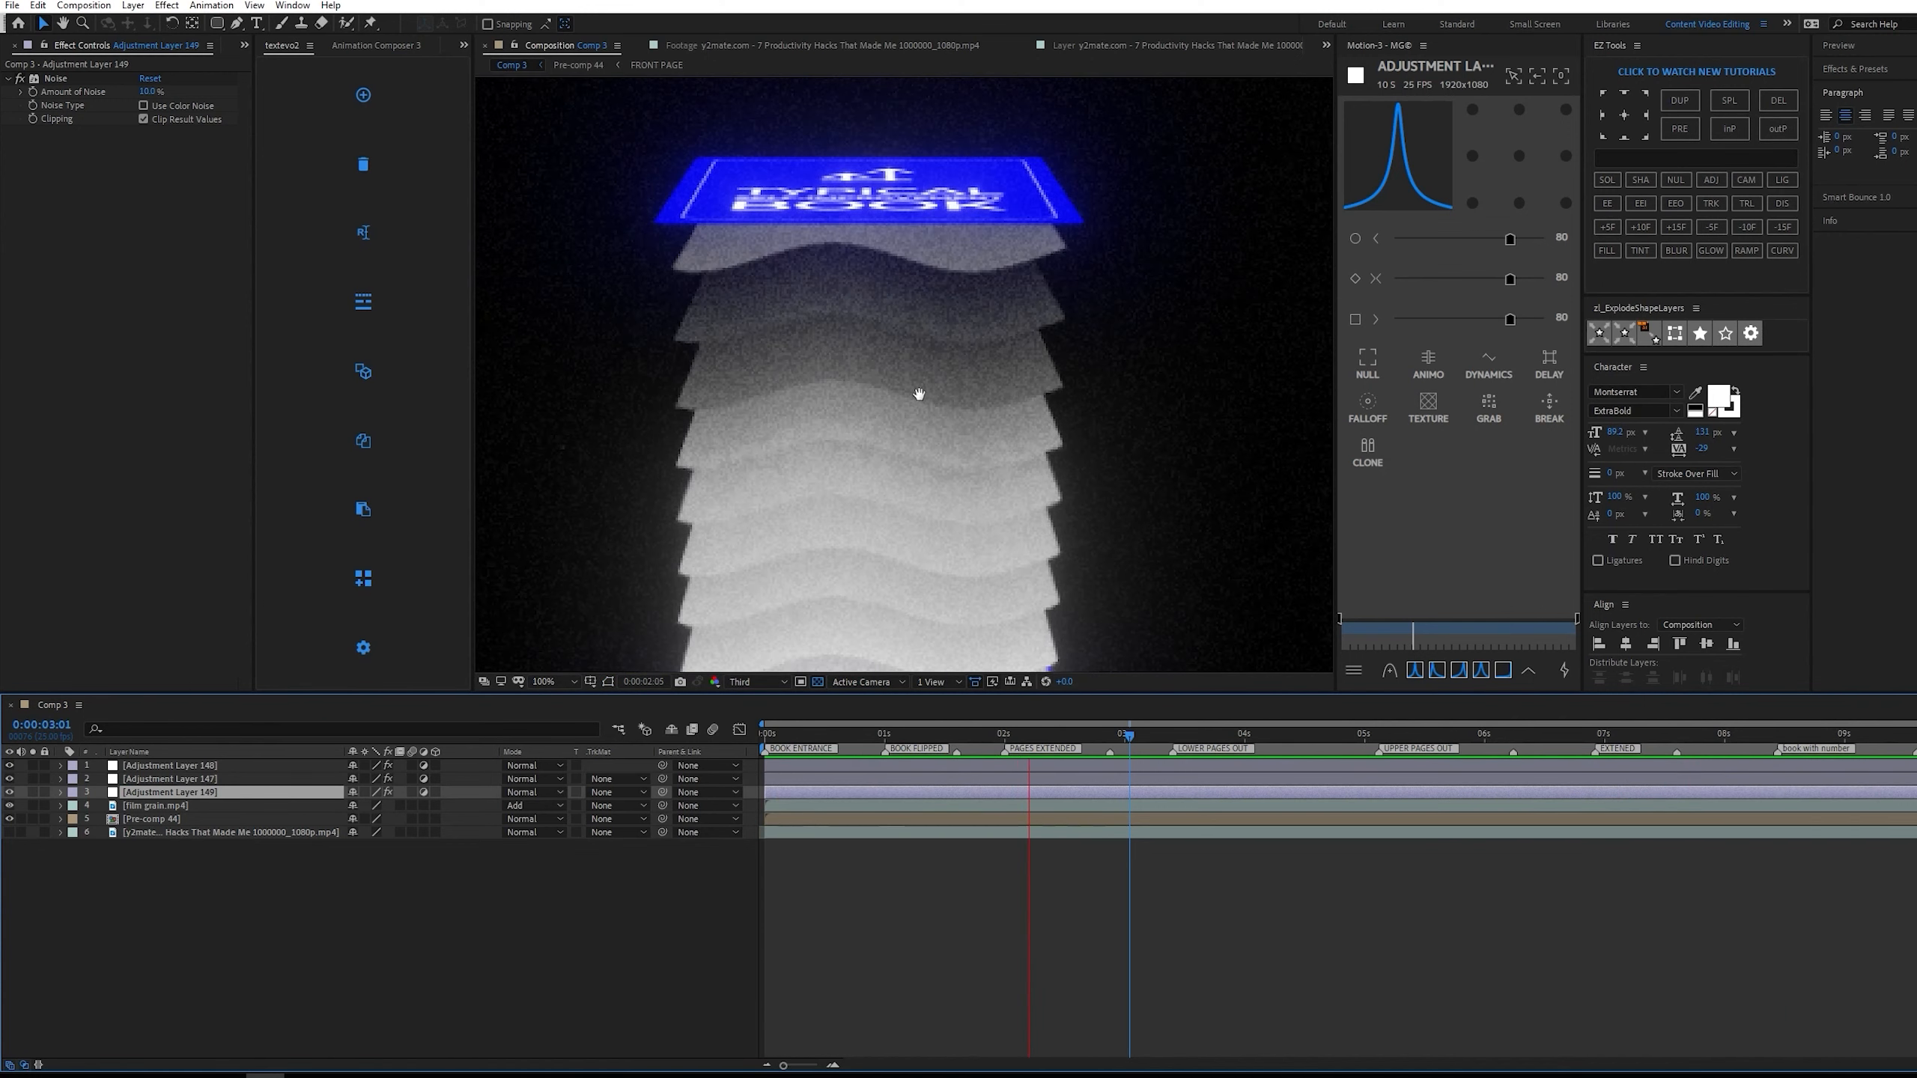
key(space)
In Pre-comp 44, move the Gradient Ramp start point of BACK PAGE 9 above the frame, to about 952, -68.
double_click(201, 818)
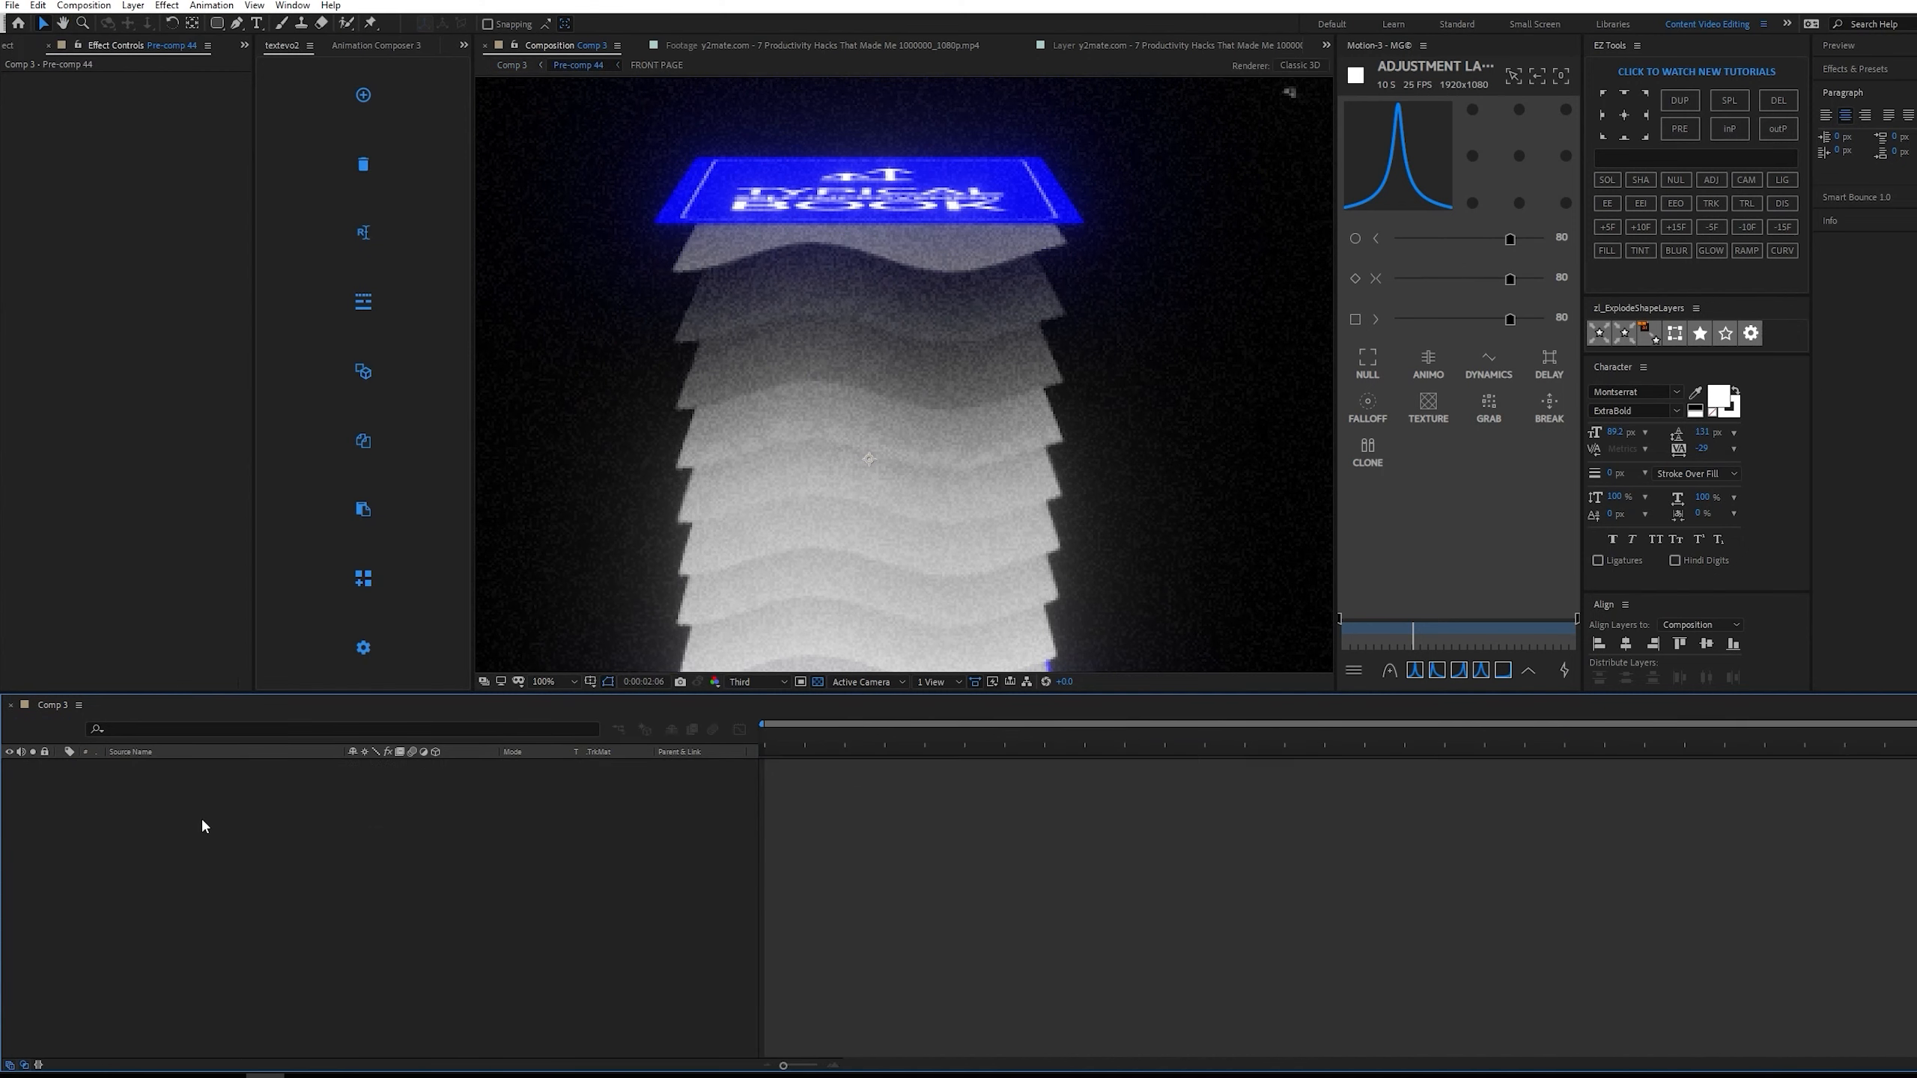
click(189, 885)
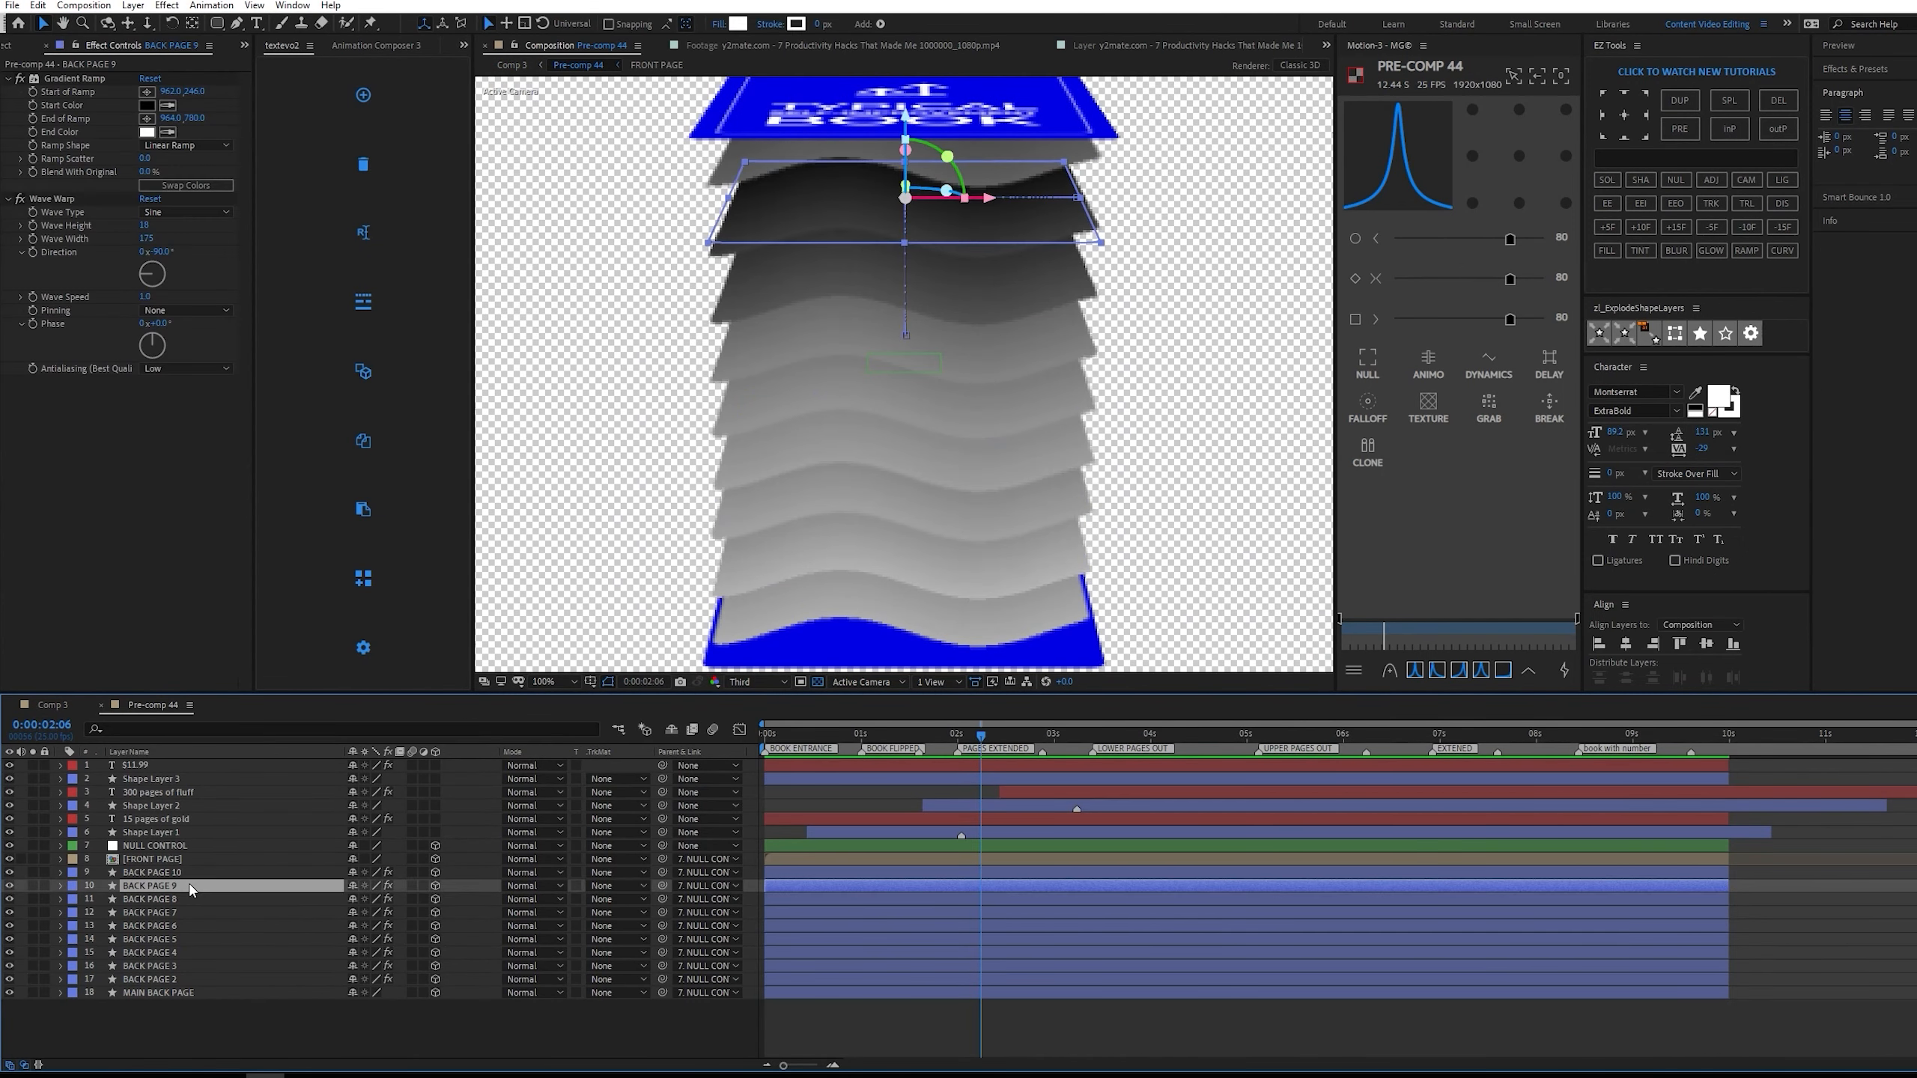
key(comma)
key(comma)
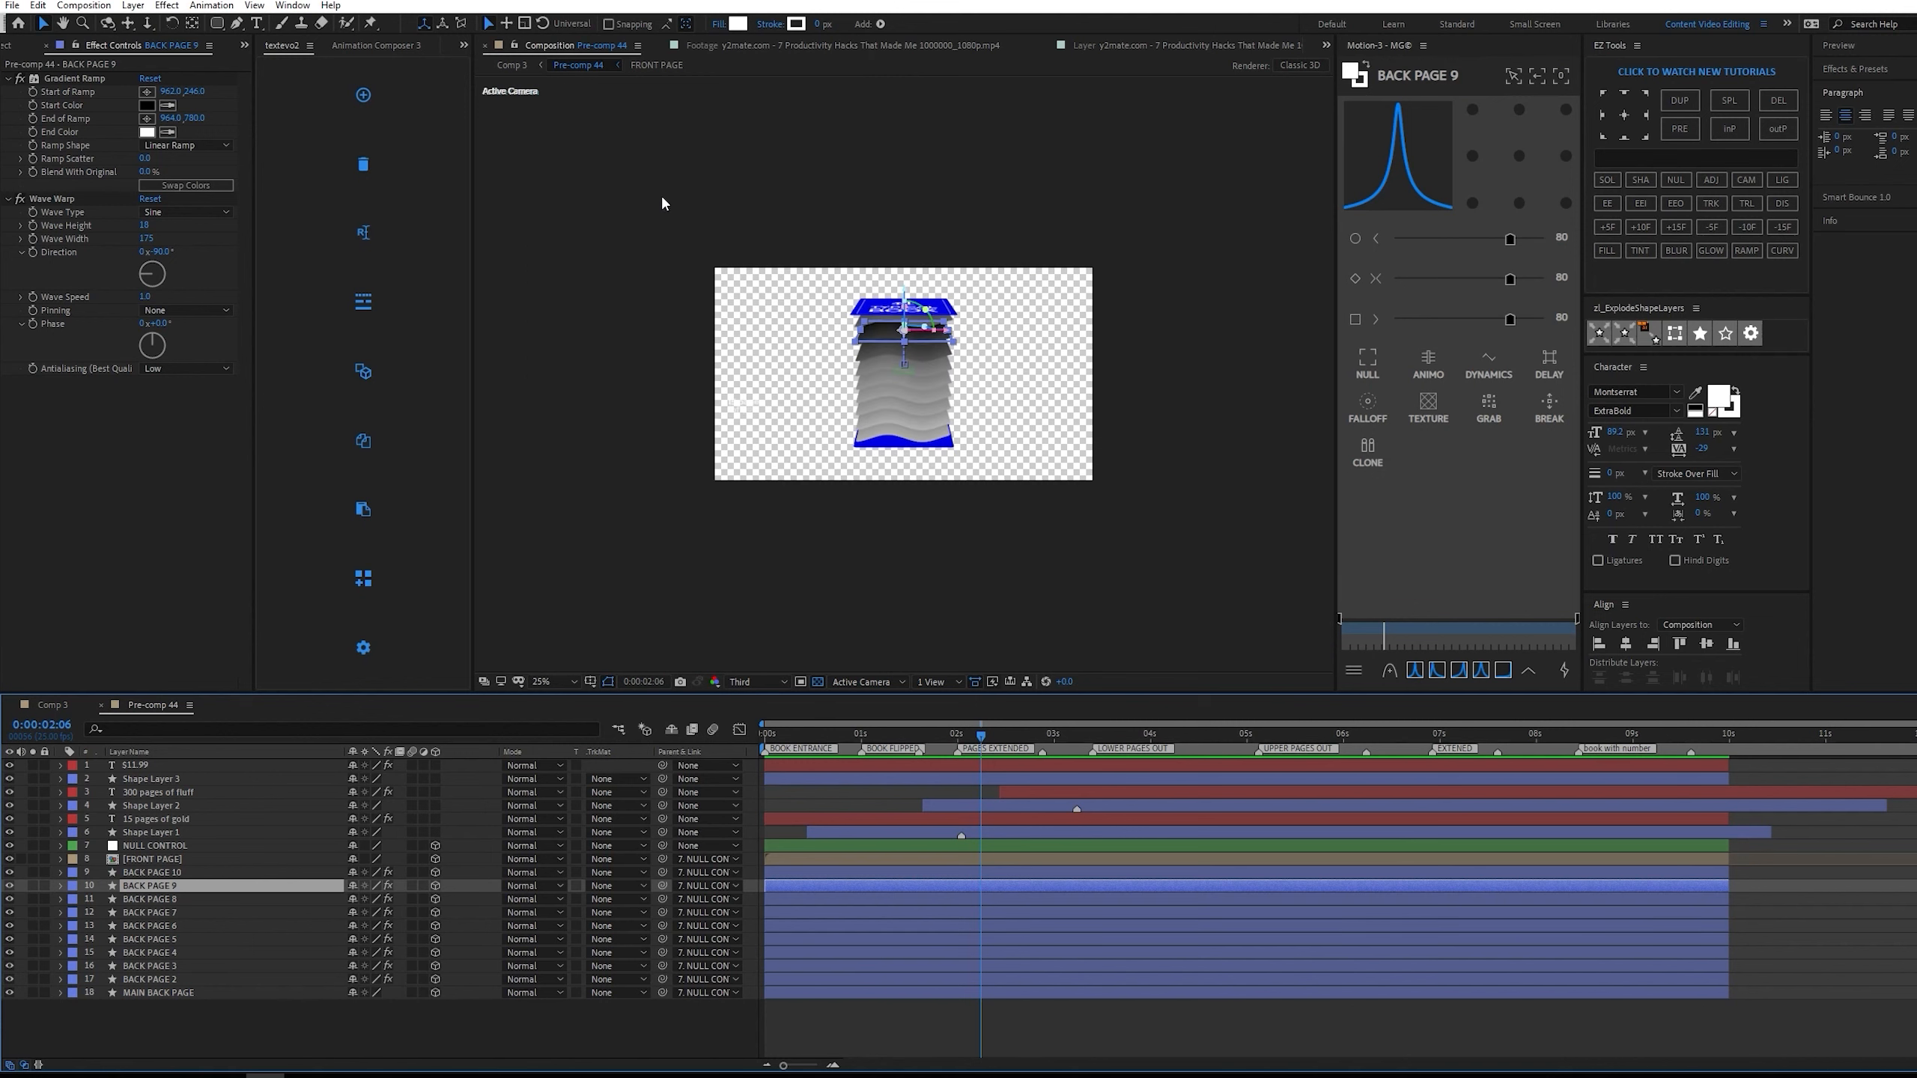
click(147, 92)
click(877, 140)
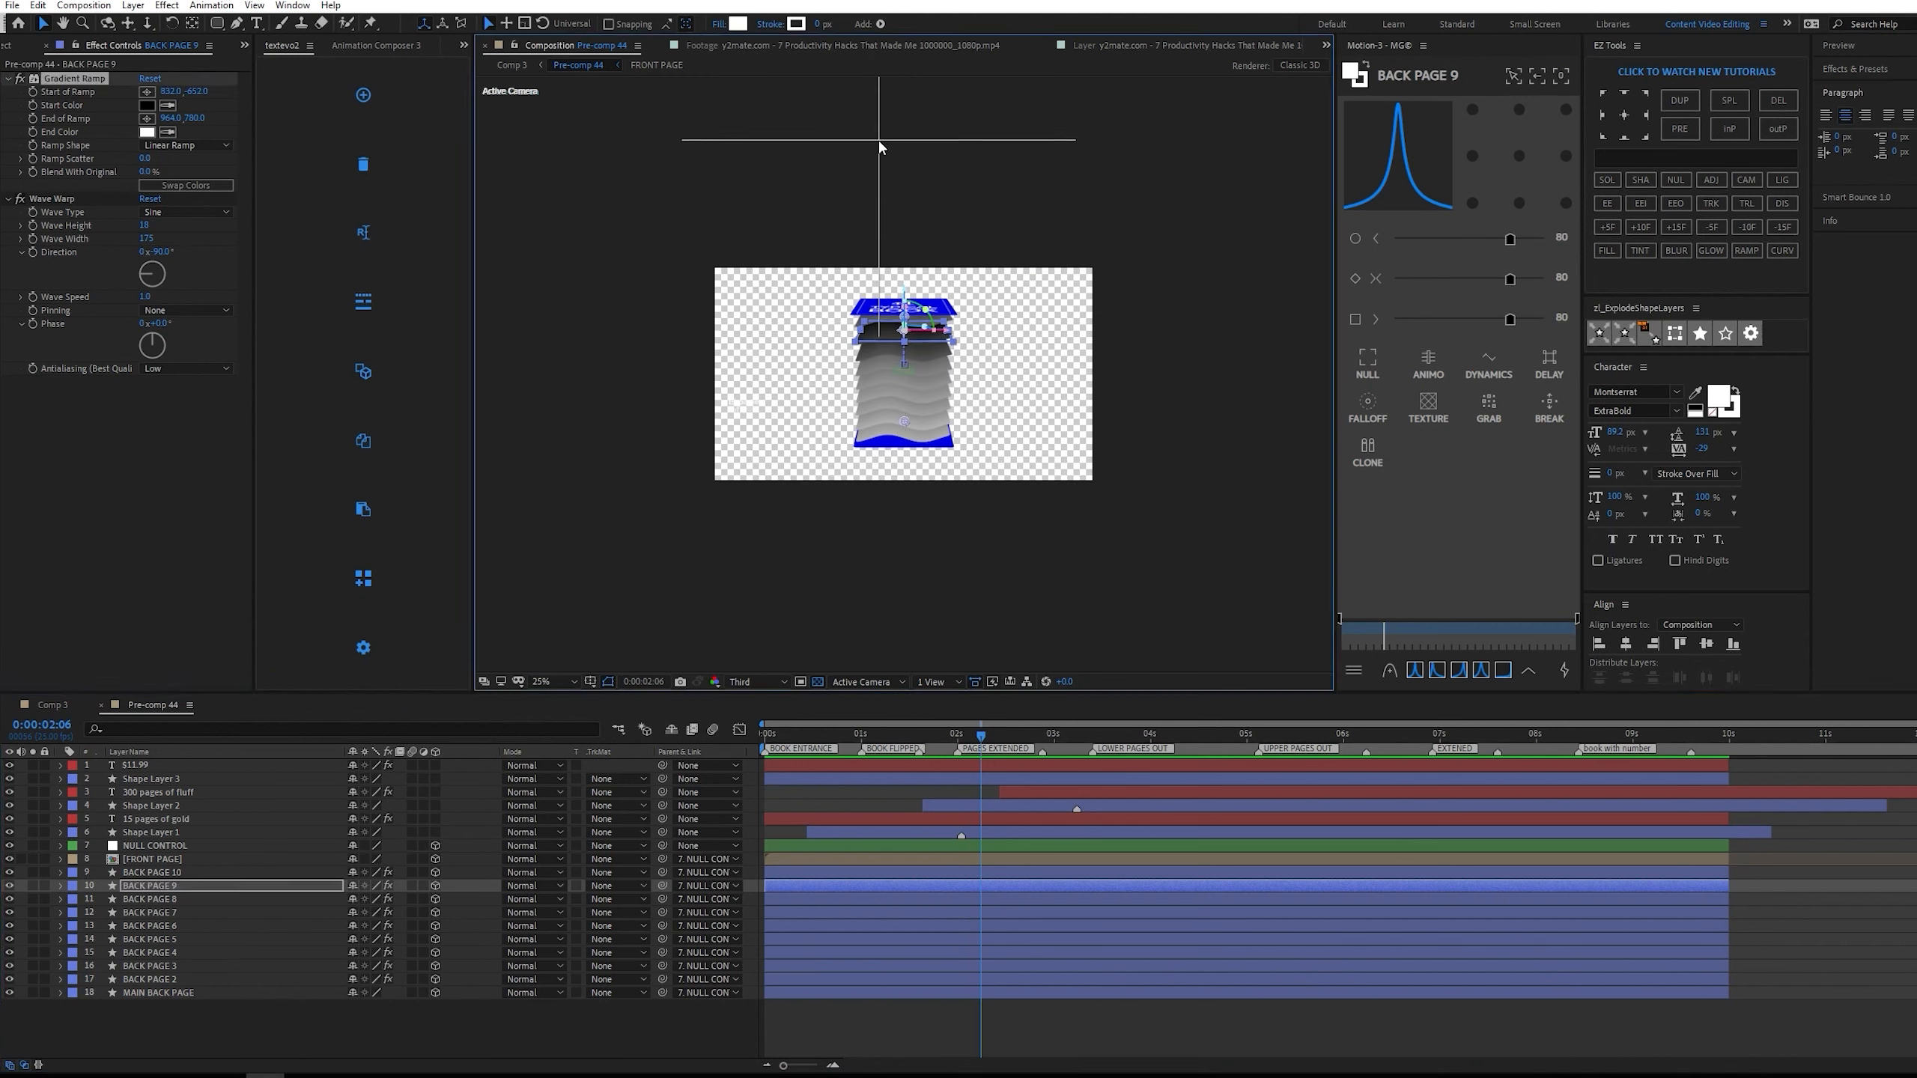
click(878, 140)
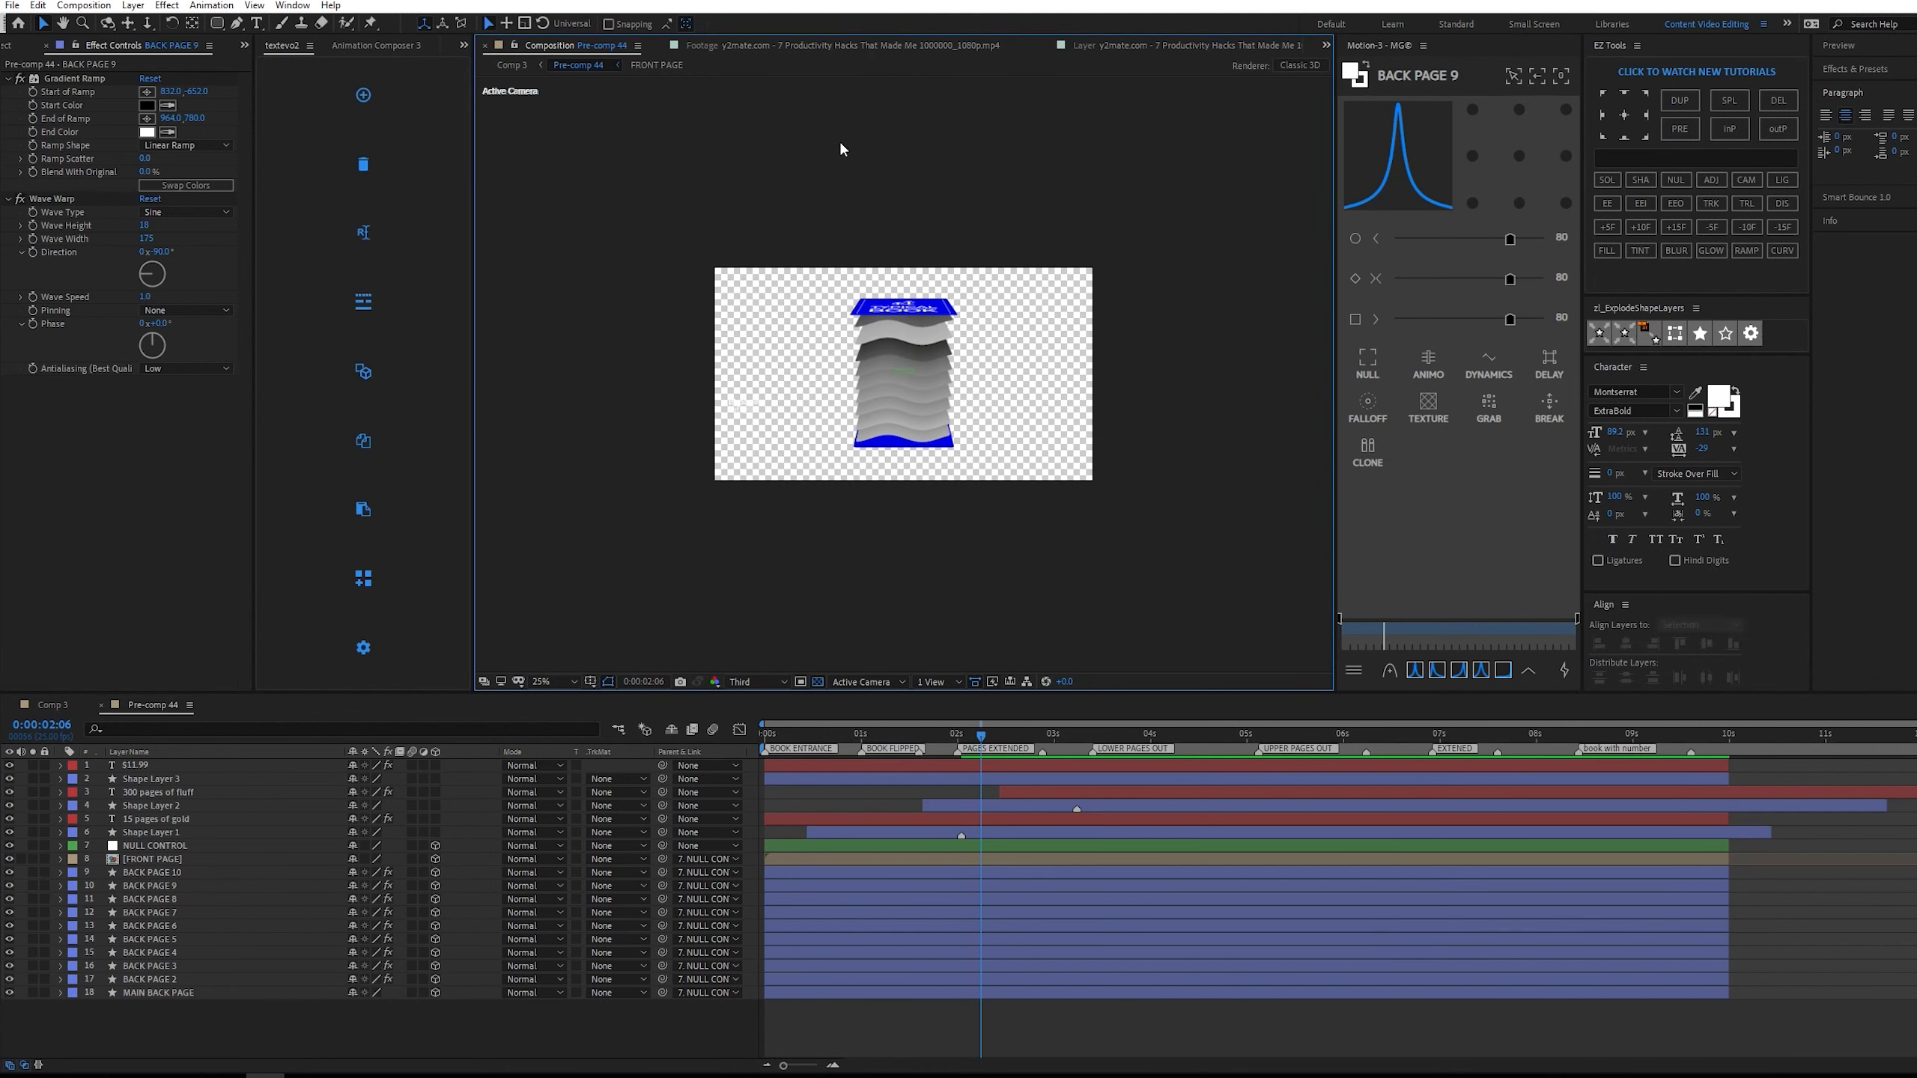
click(147, 91)
click(905, 203)
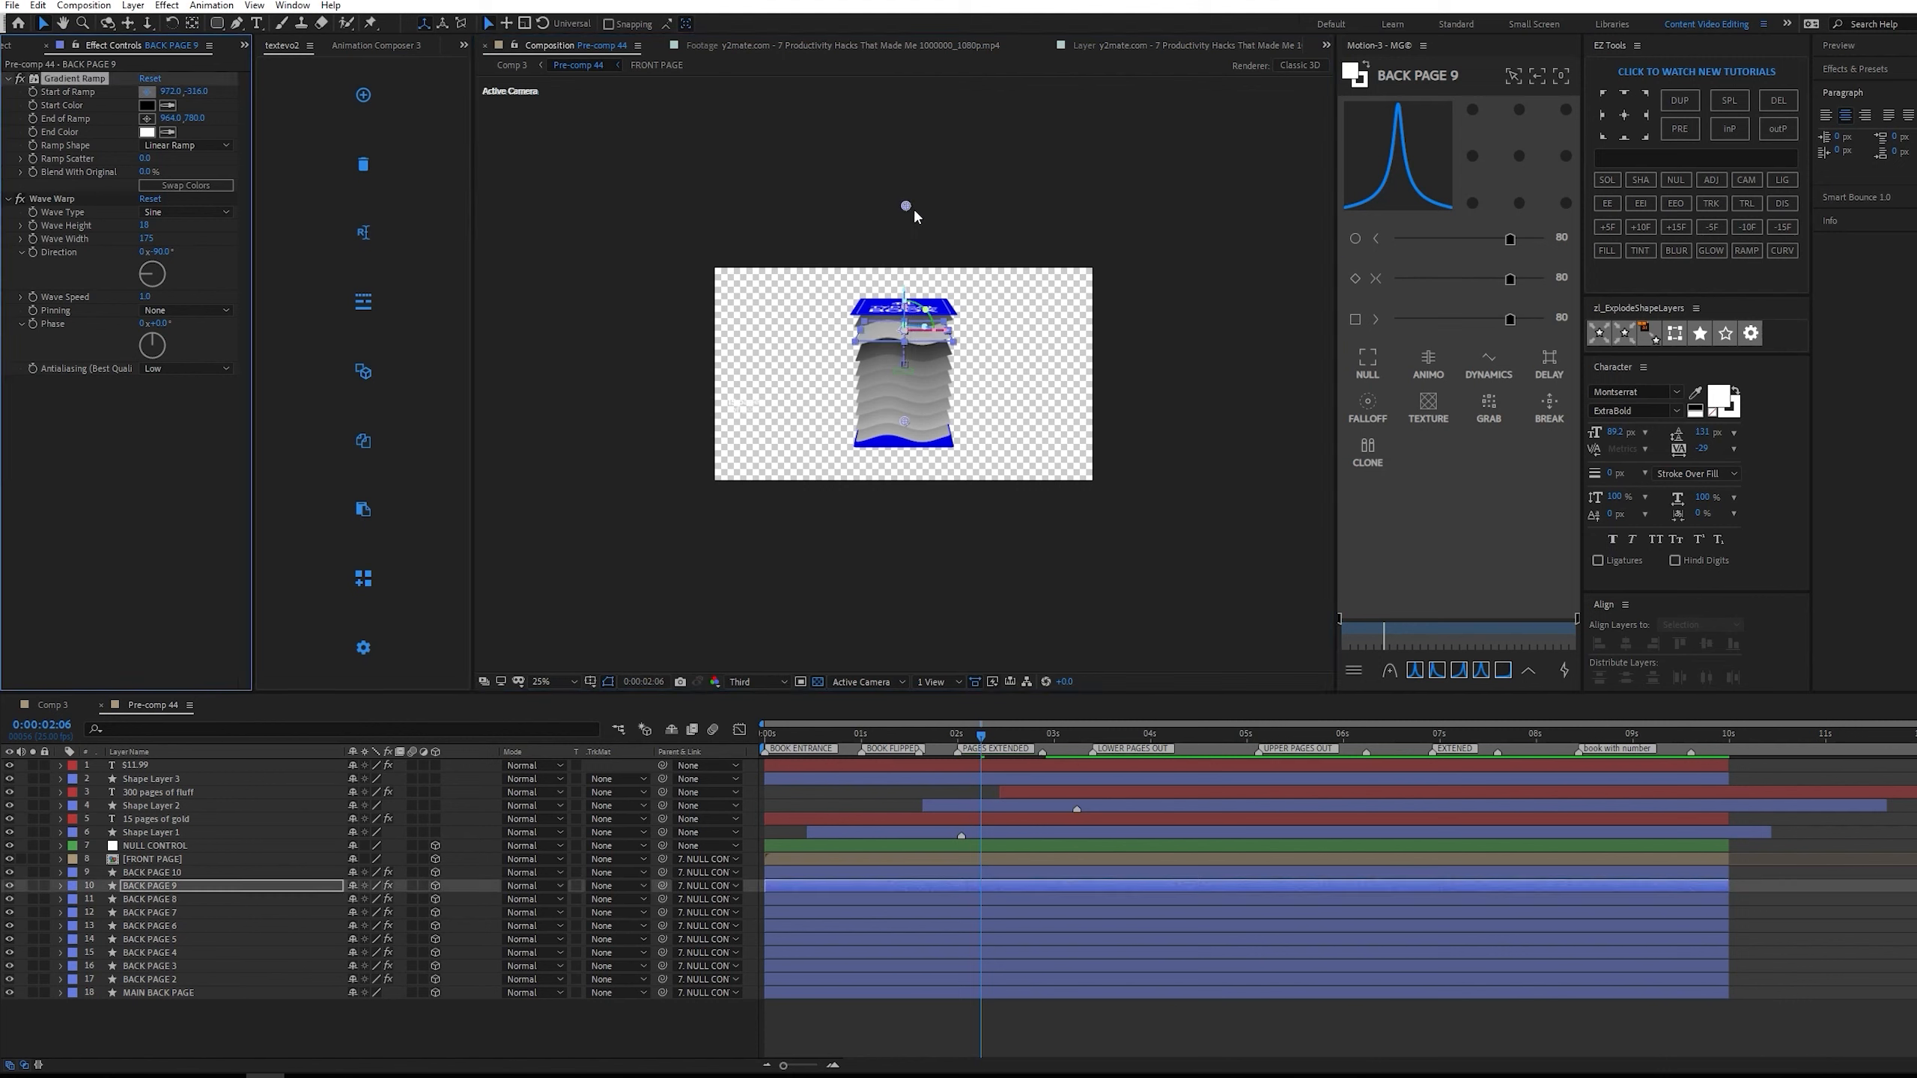
drag(905, 224, 903, 256)
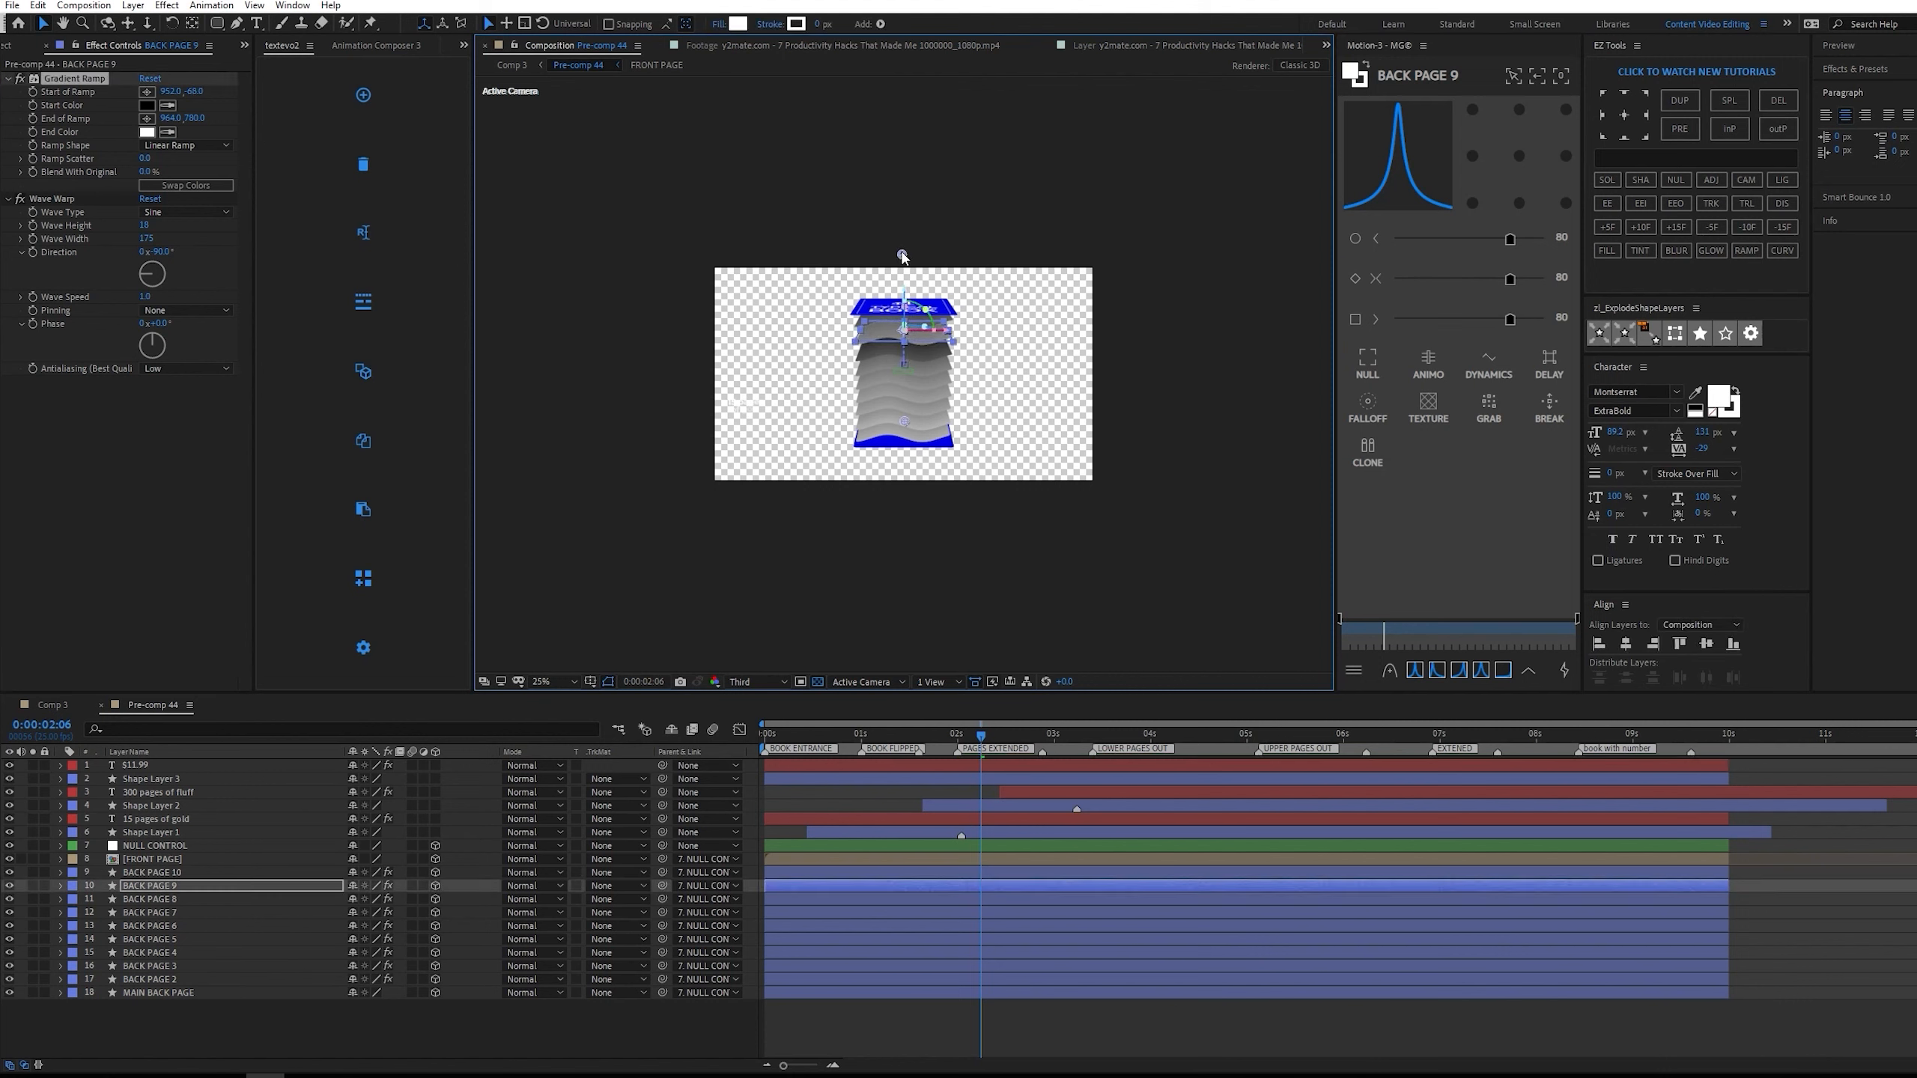
Move the Gradient Ramp start point of BACK PAGE 8 down to just above the book cover, at about 948, 120.
click(67, 79)
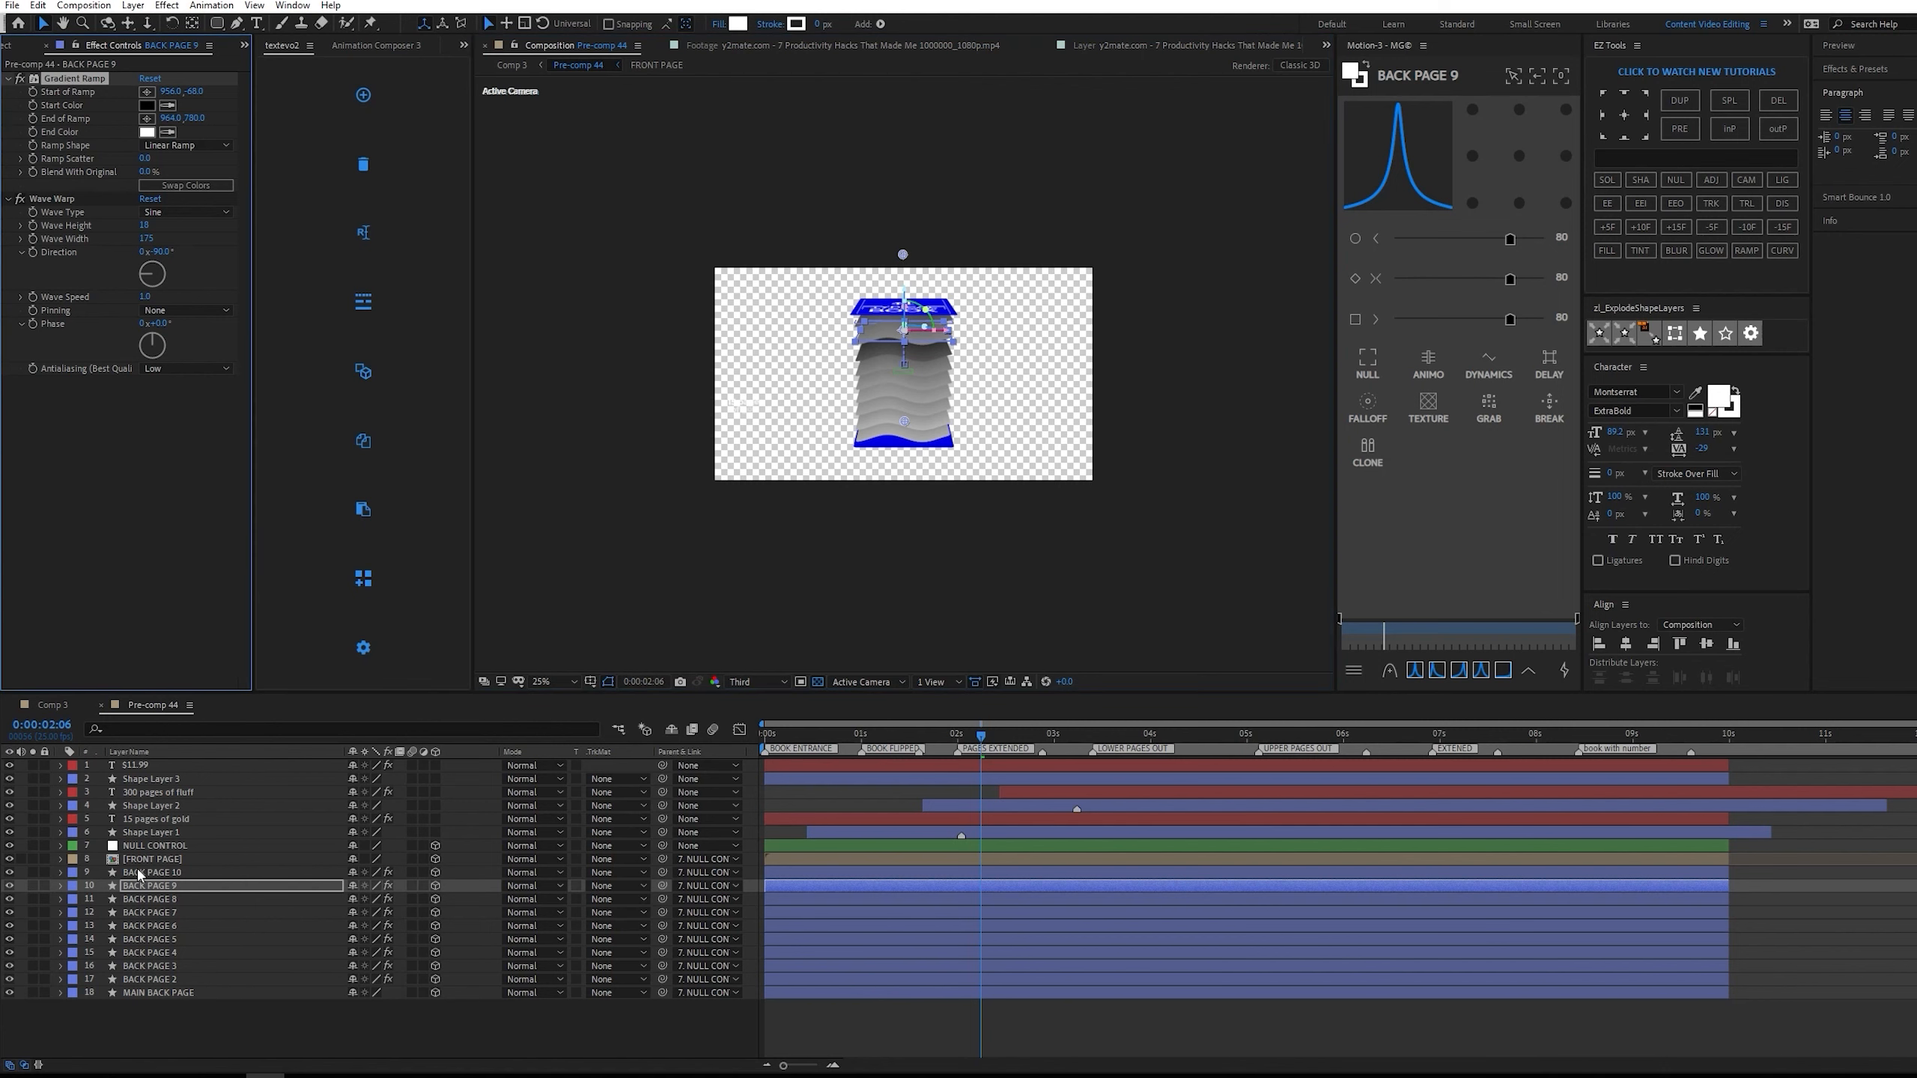
click(164, 898)
key(.)
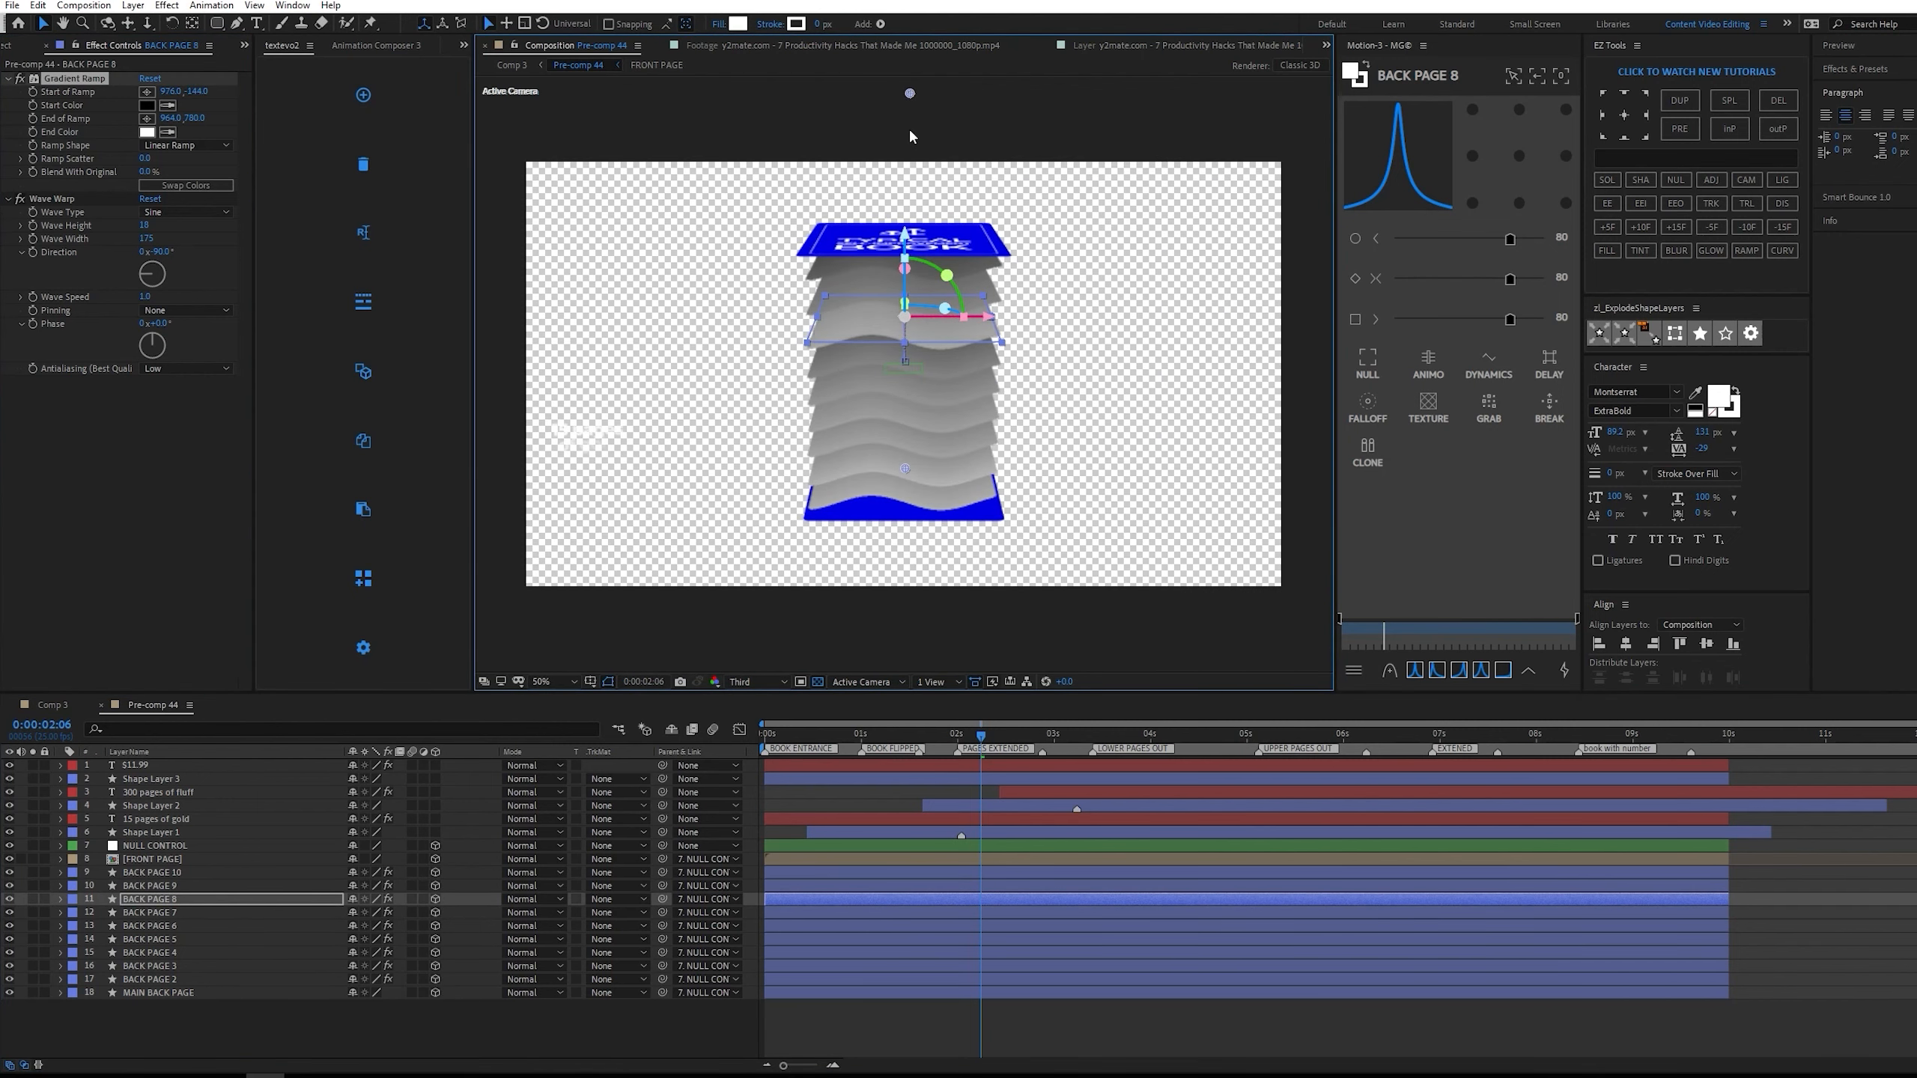
drag(903, 136, 907, 164)
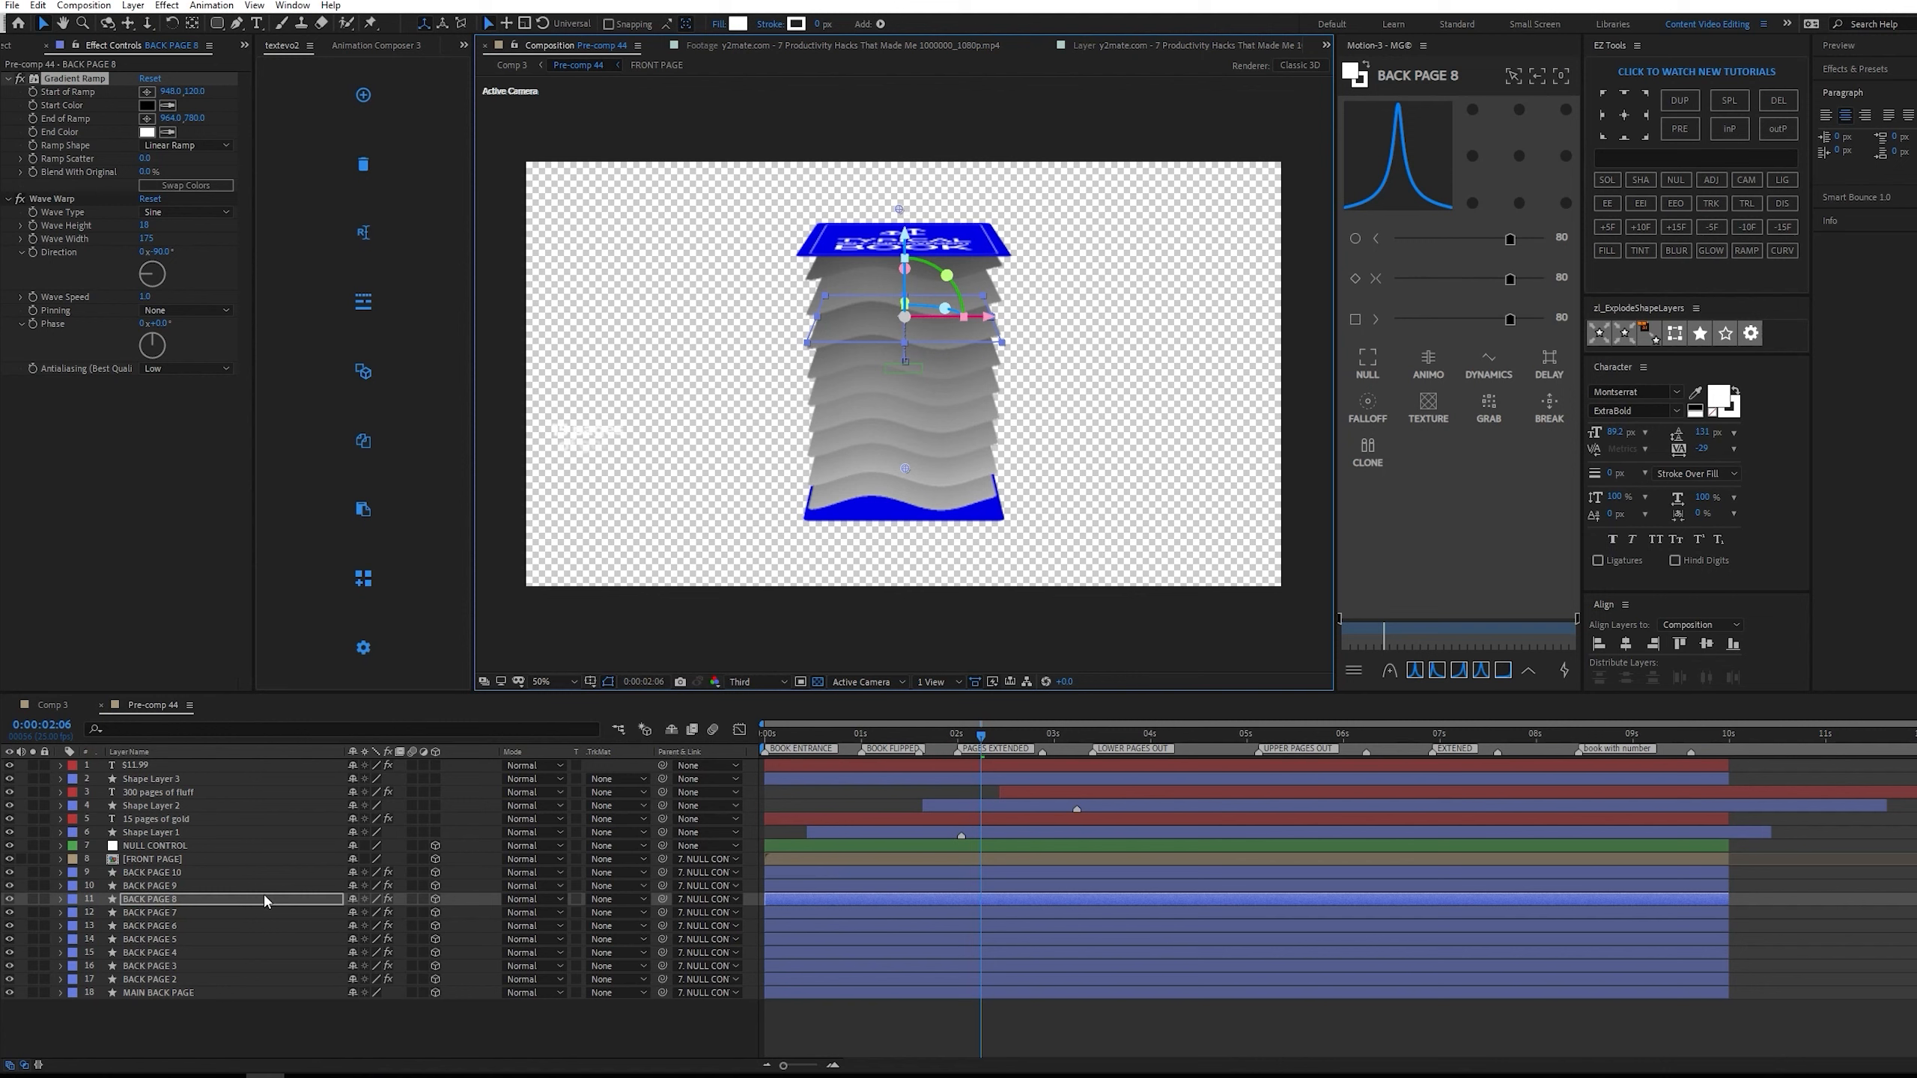
Reposition the Gradient Ramp start point of BACK PAGE 9 just inside the frame's upper edge, at about 948, 76.
click(204, 887)
click(148, 92)
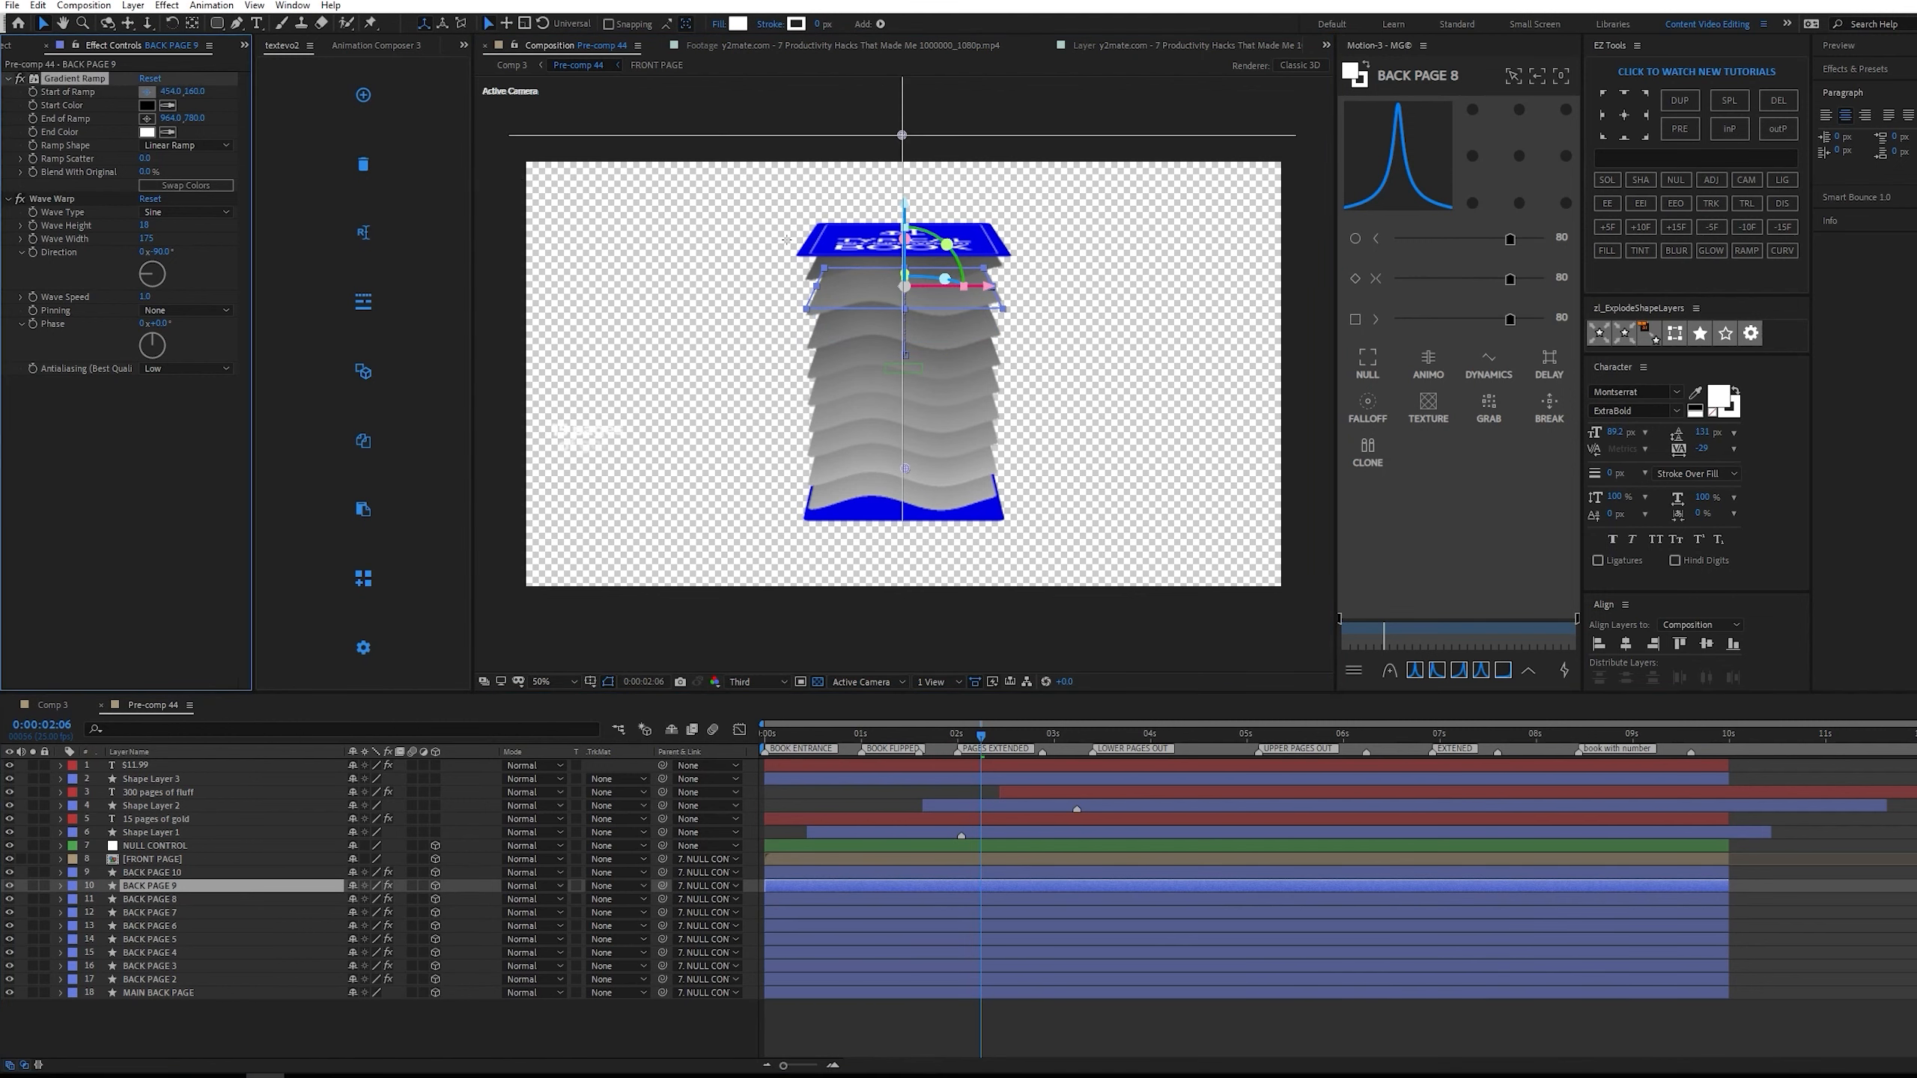
click(821, 252)
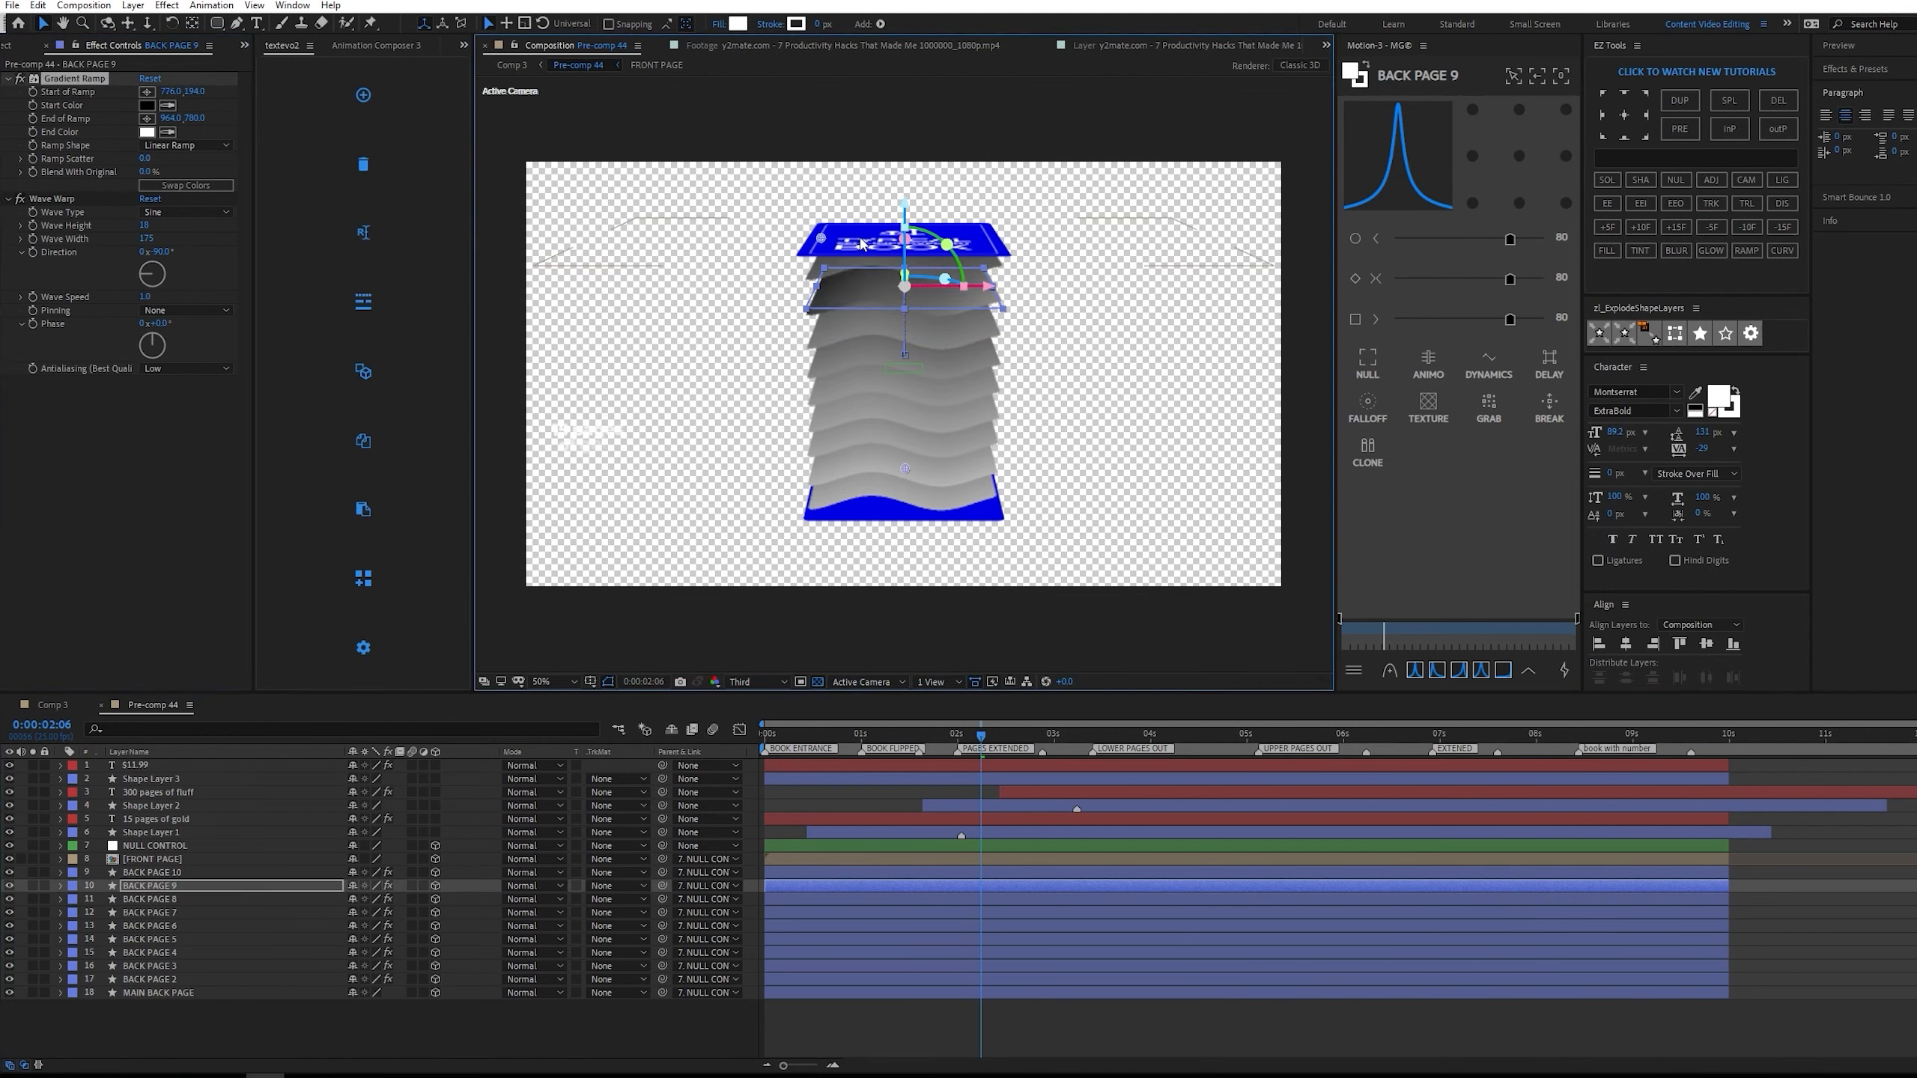
mouse_move(861, 243)
mouse_down()
mouse_move(899, 154)
mouse_move(897, 193)
mouse_up()
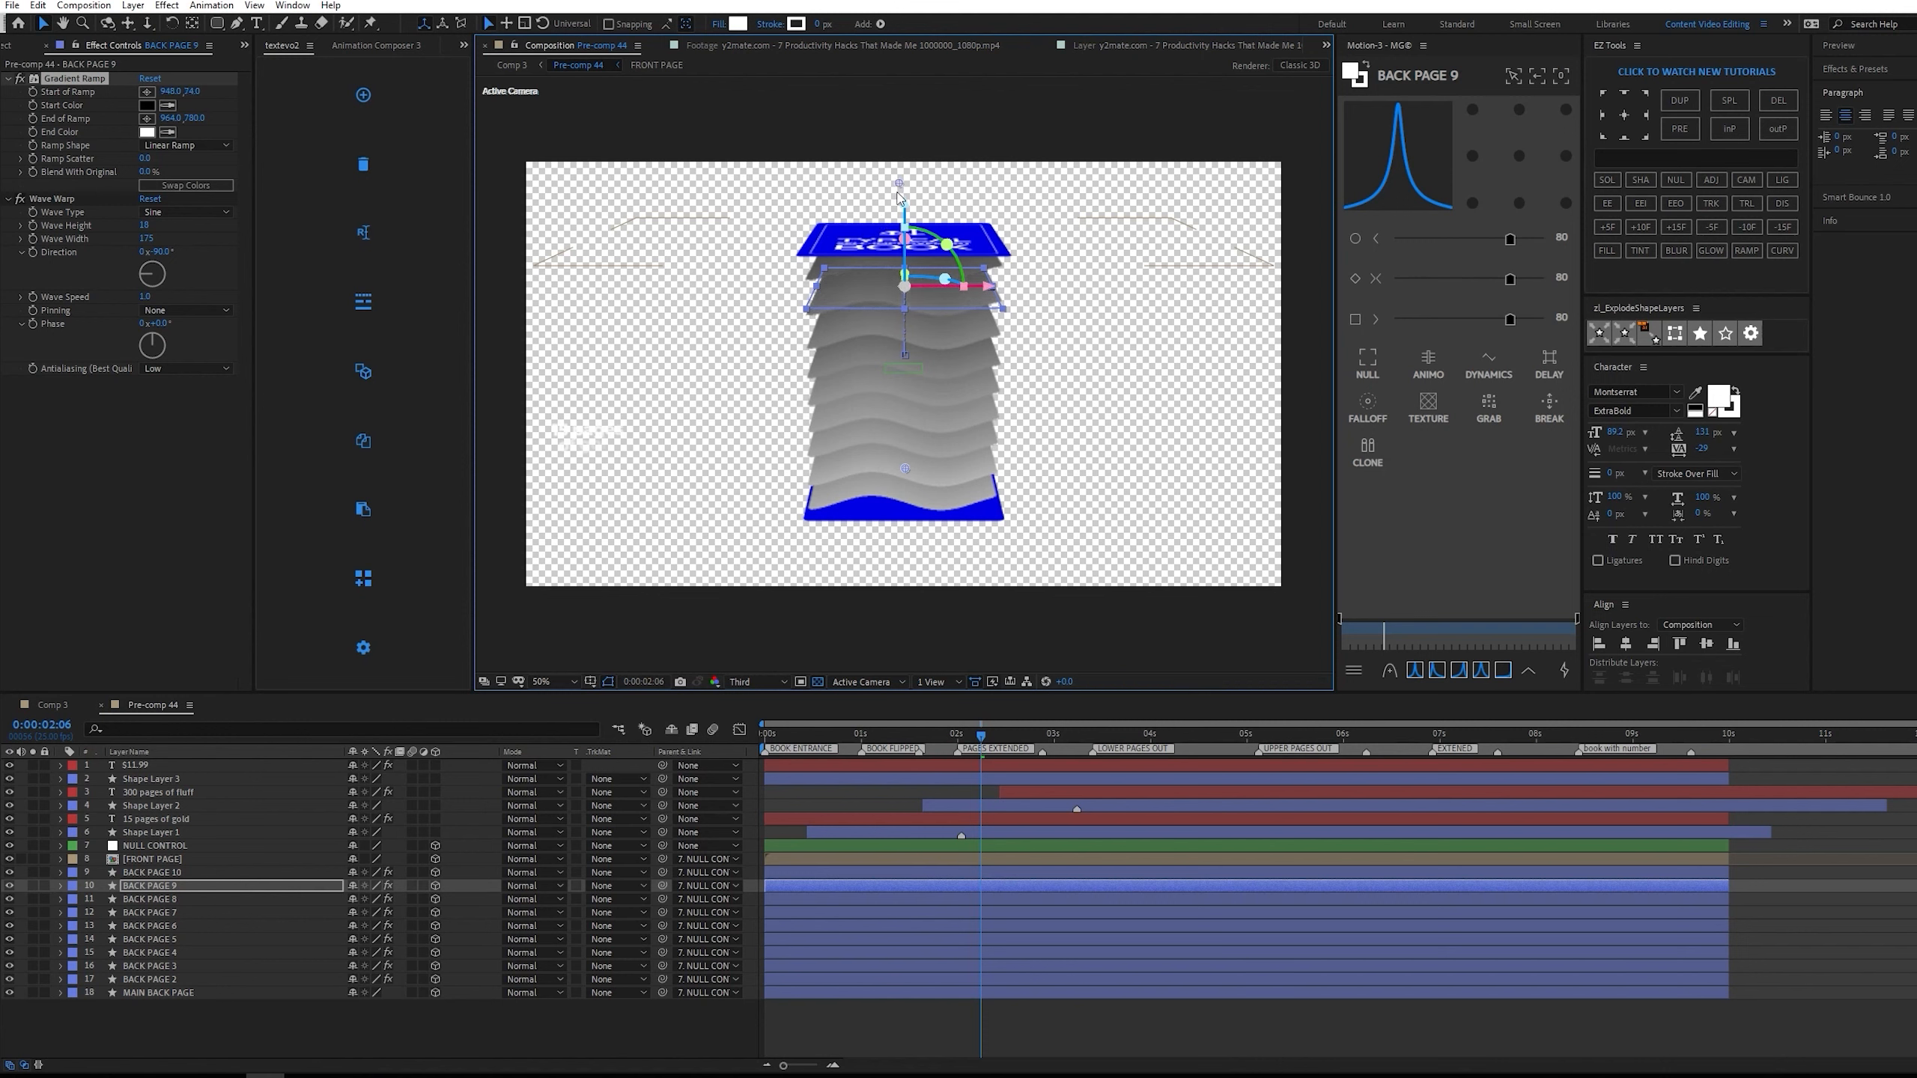
click(943, 798)
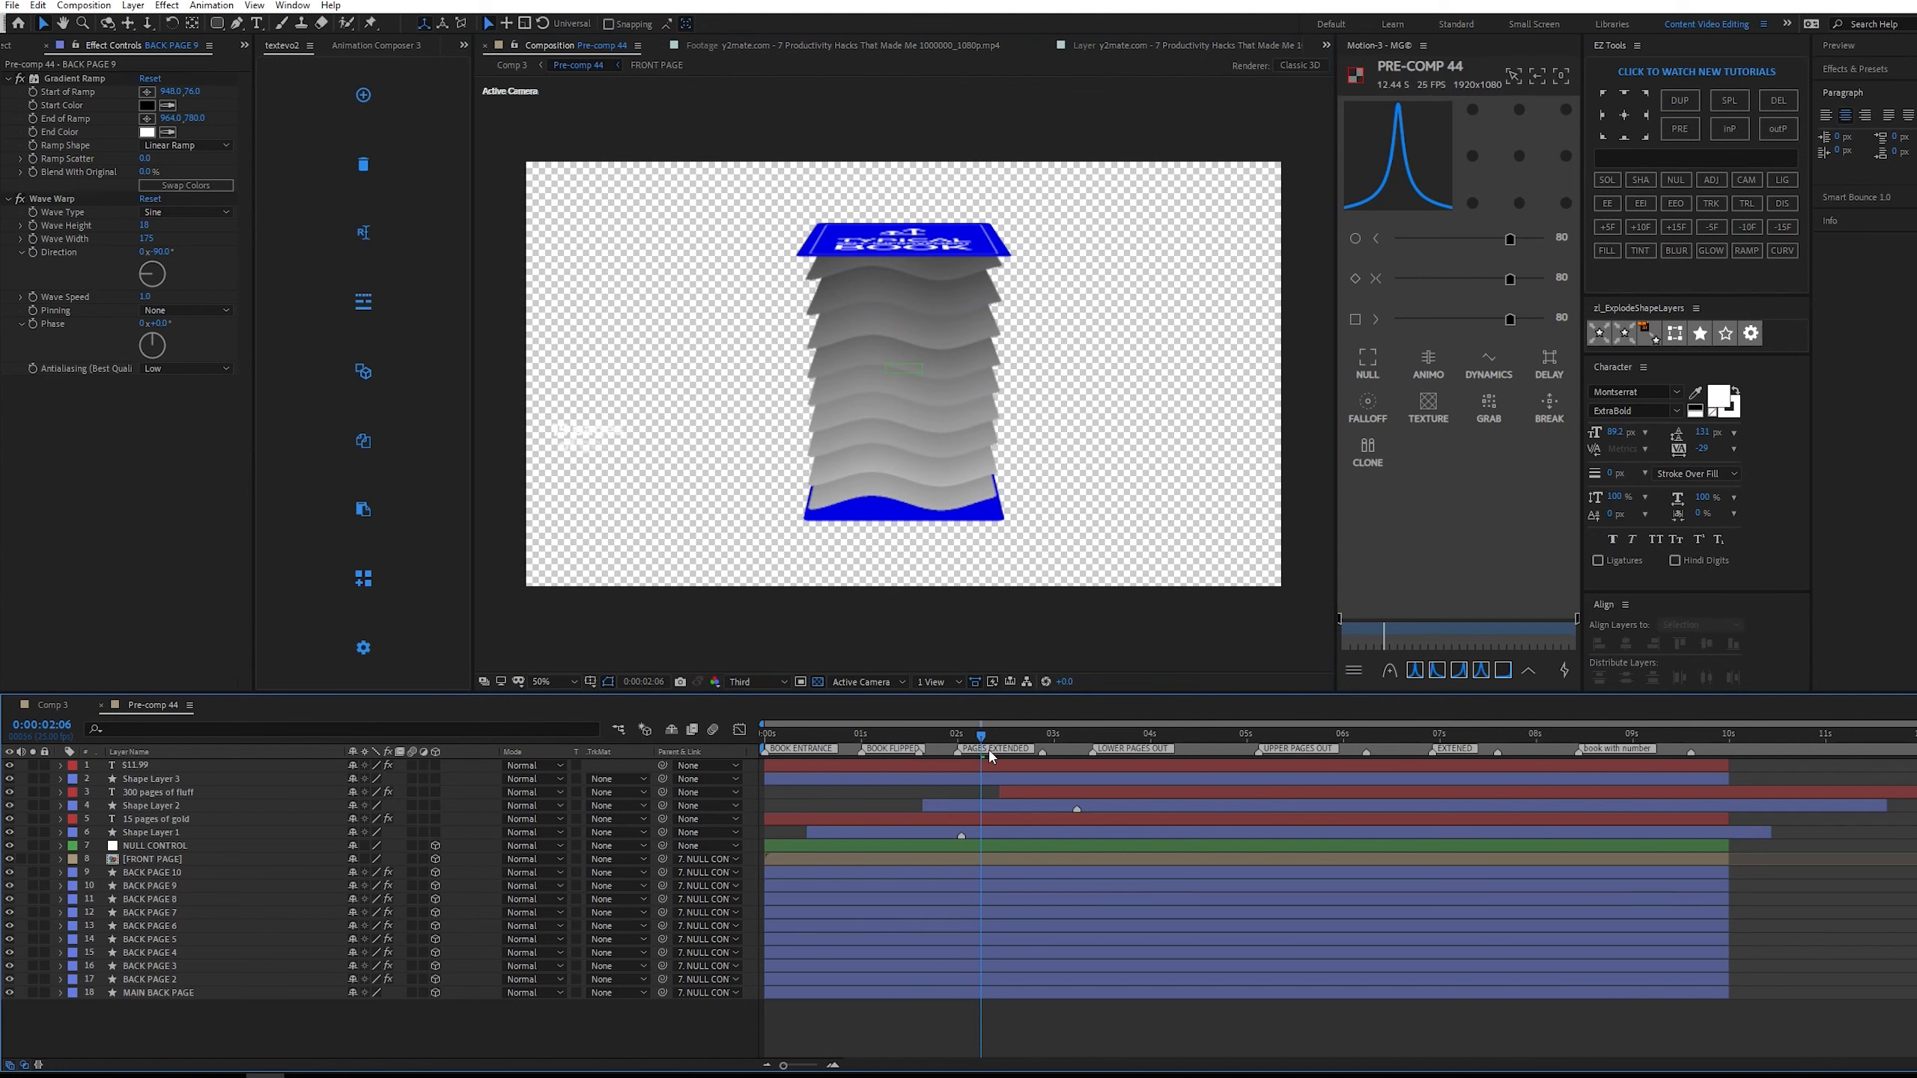
Return to Comp 3, inspect the shaded pages up close, and preview the full animation from the start.
key(Tab)
click(868, 822)
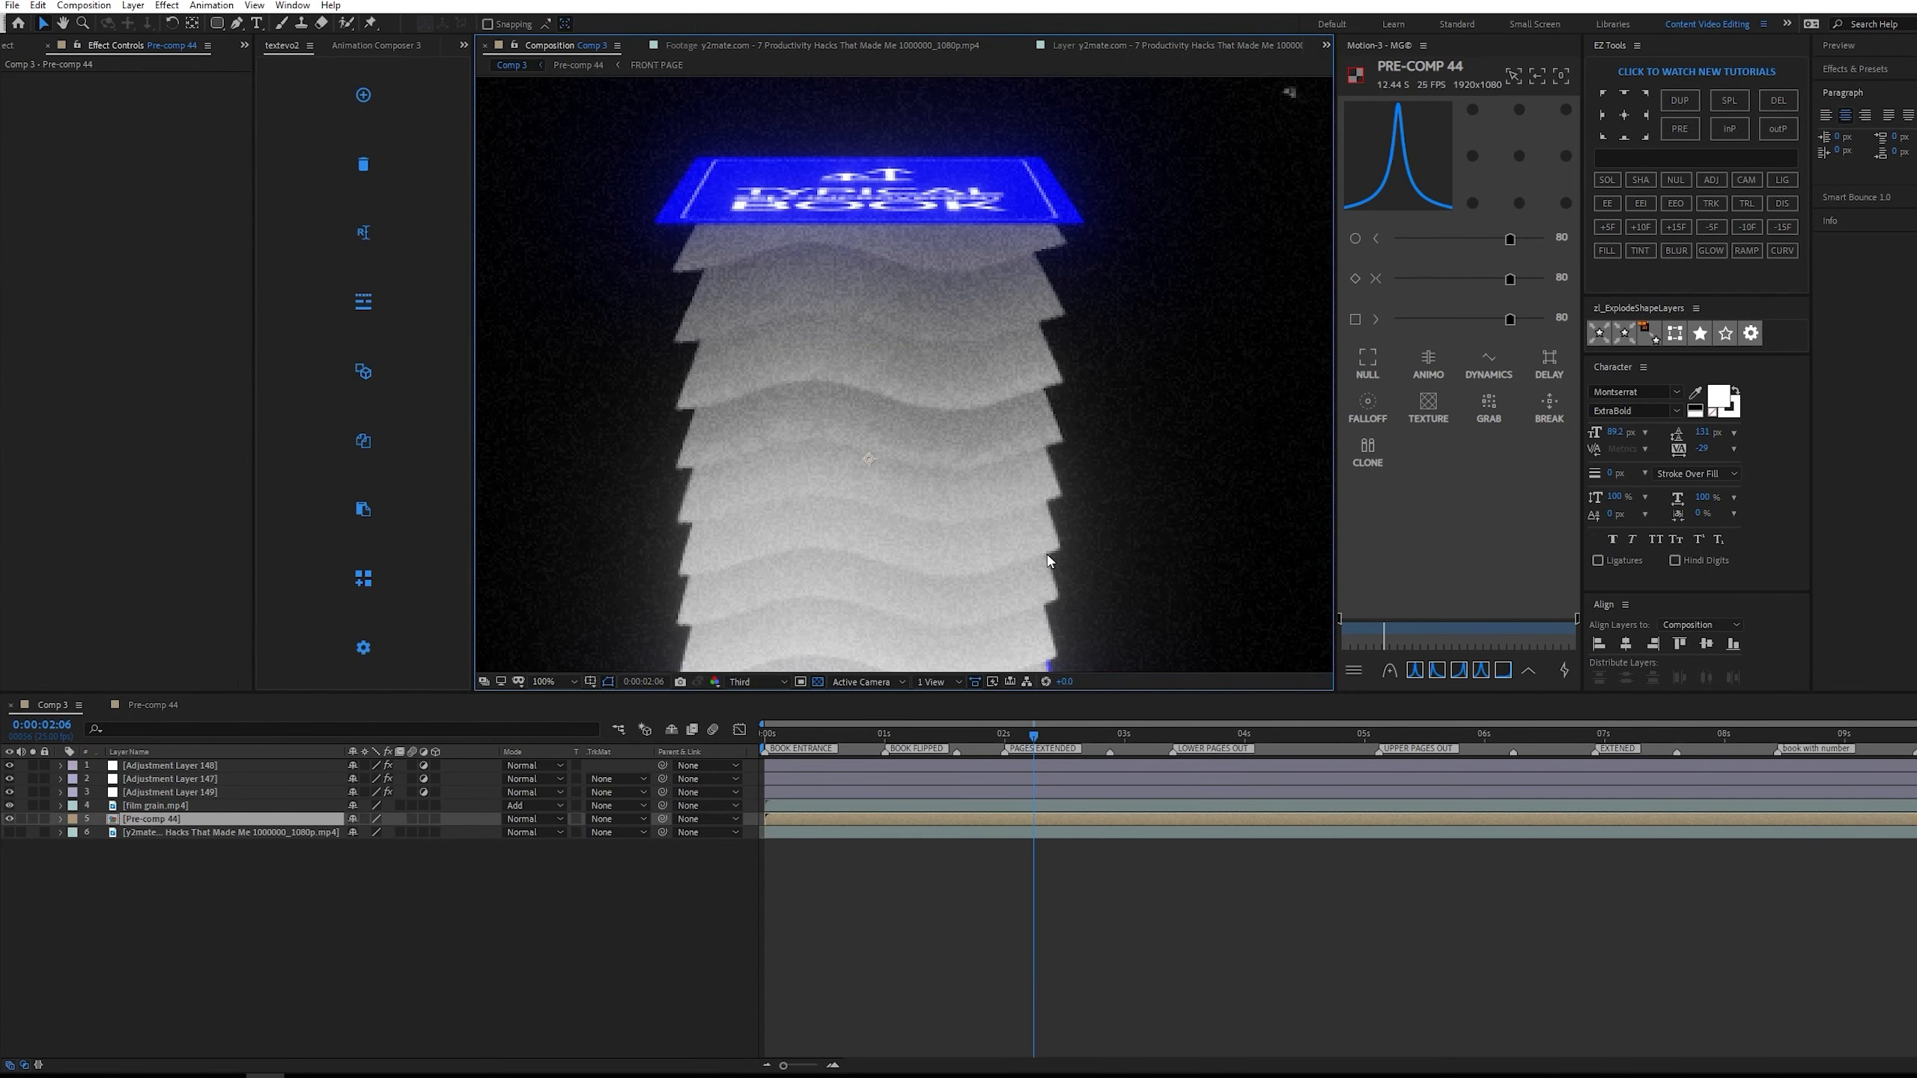
scroll(1049, 556, down, 2)
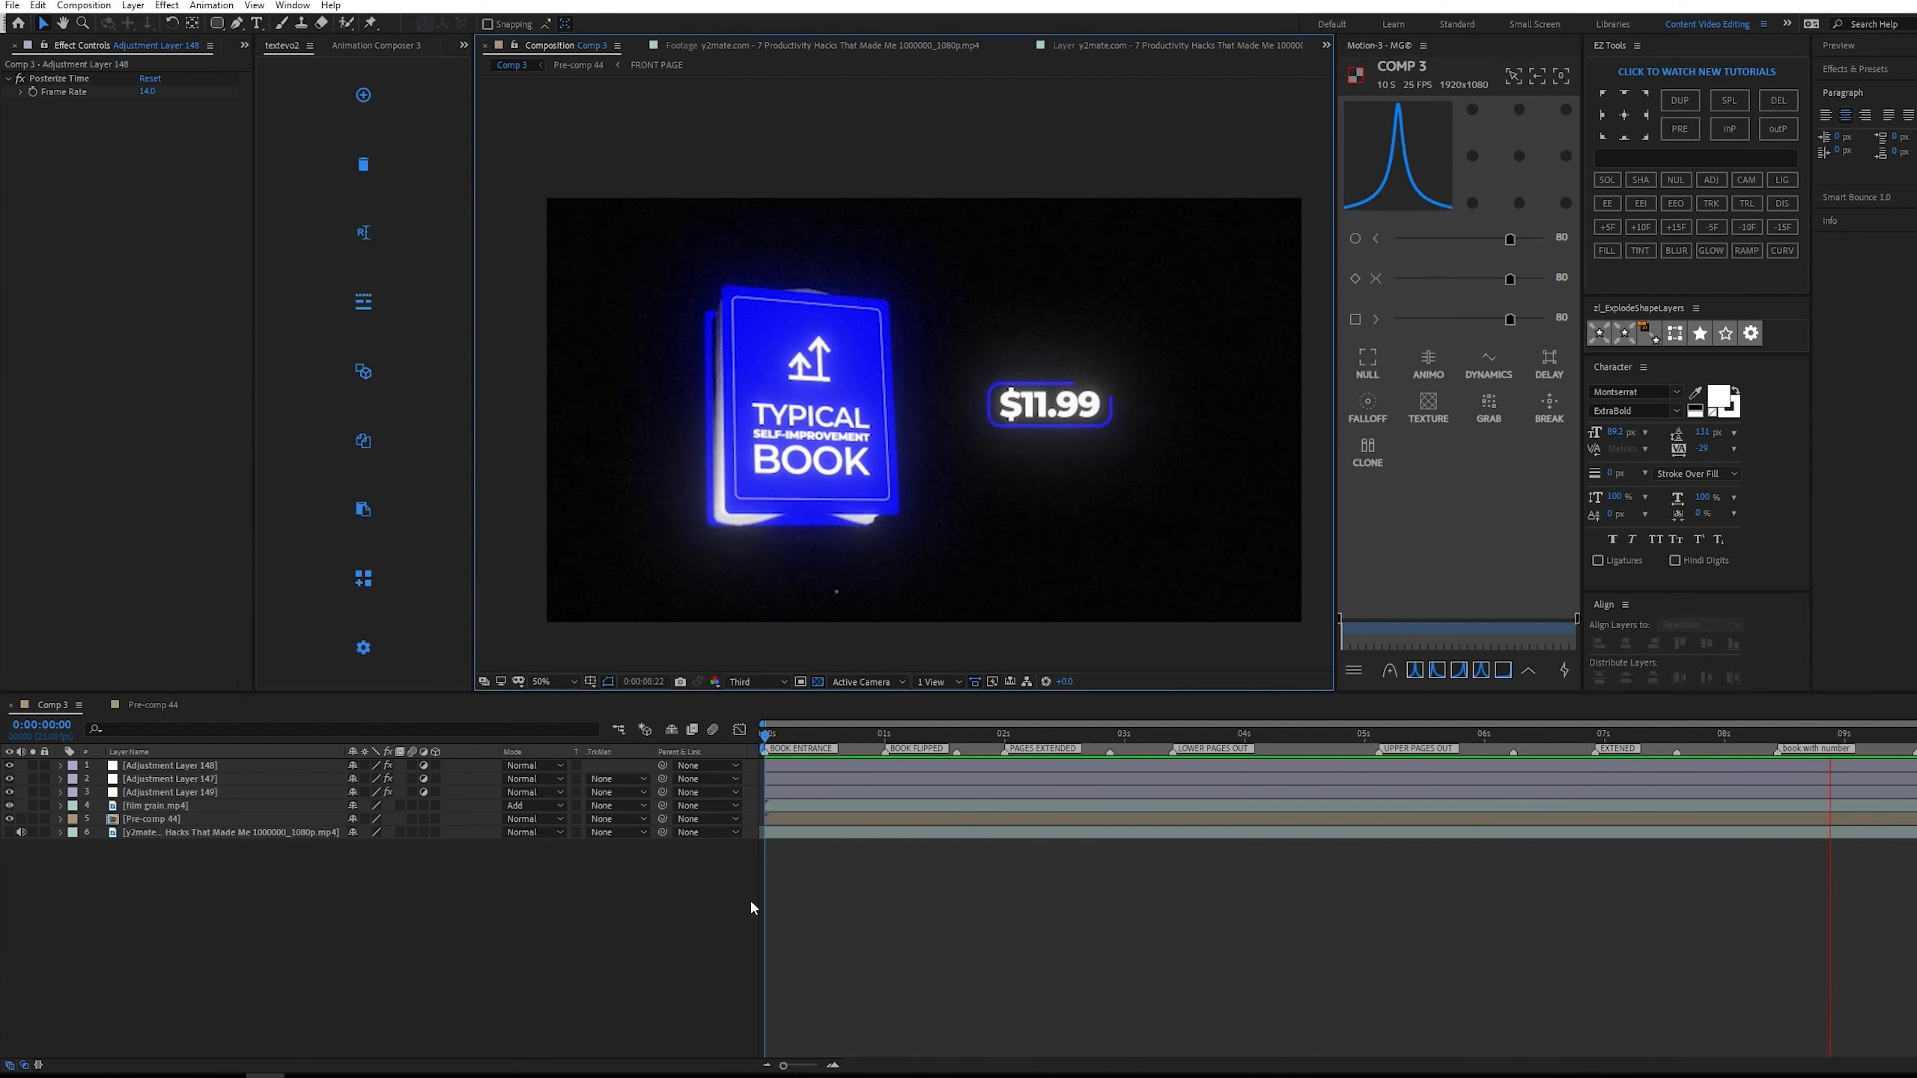
key(space)
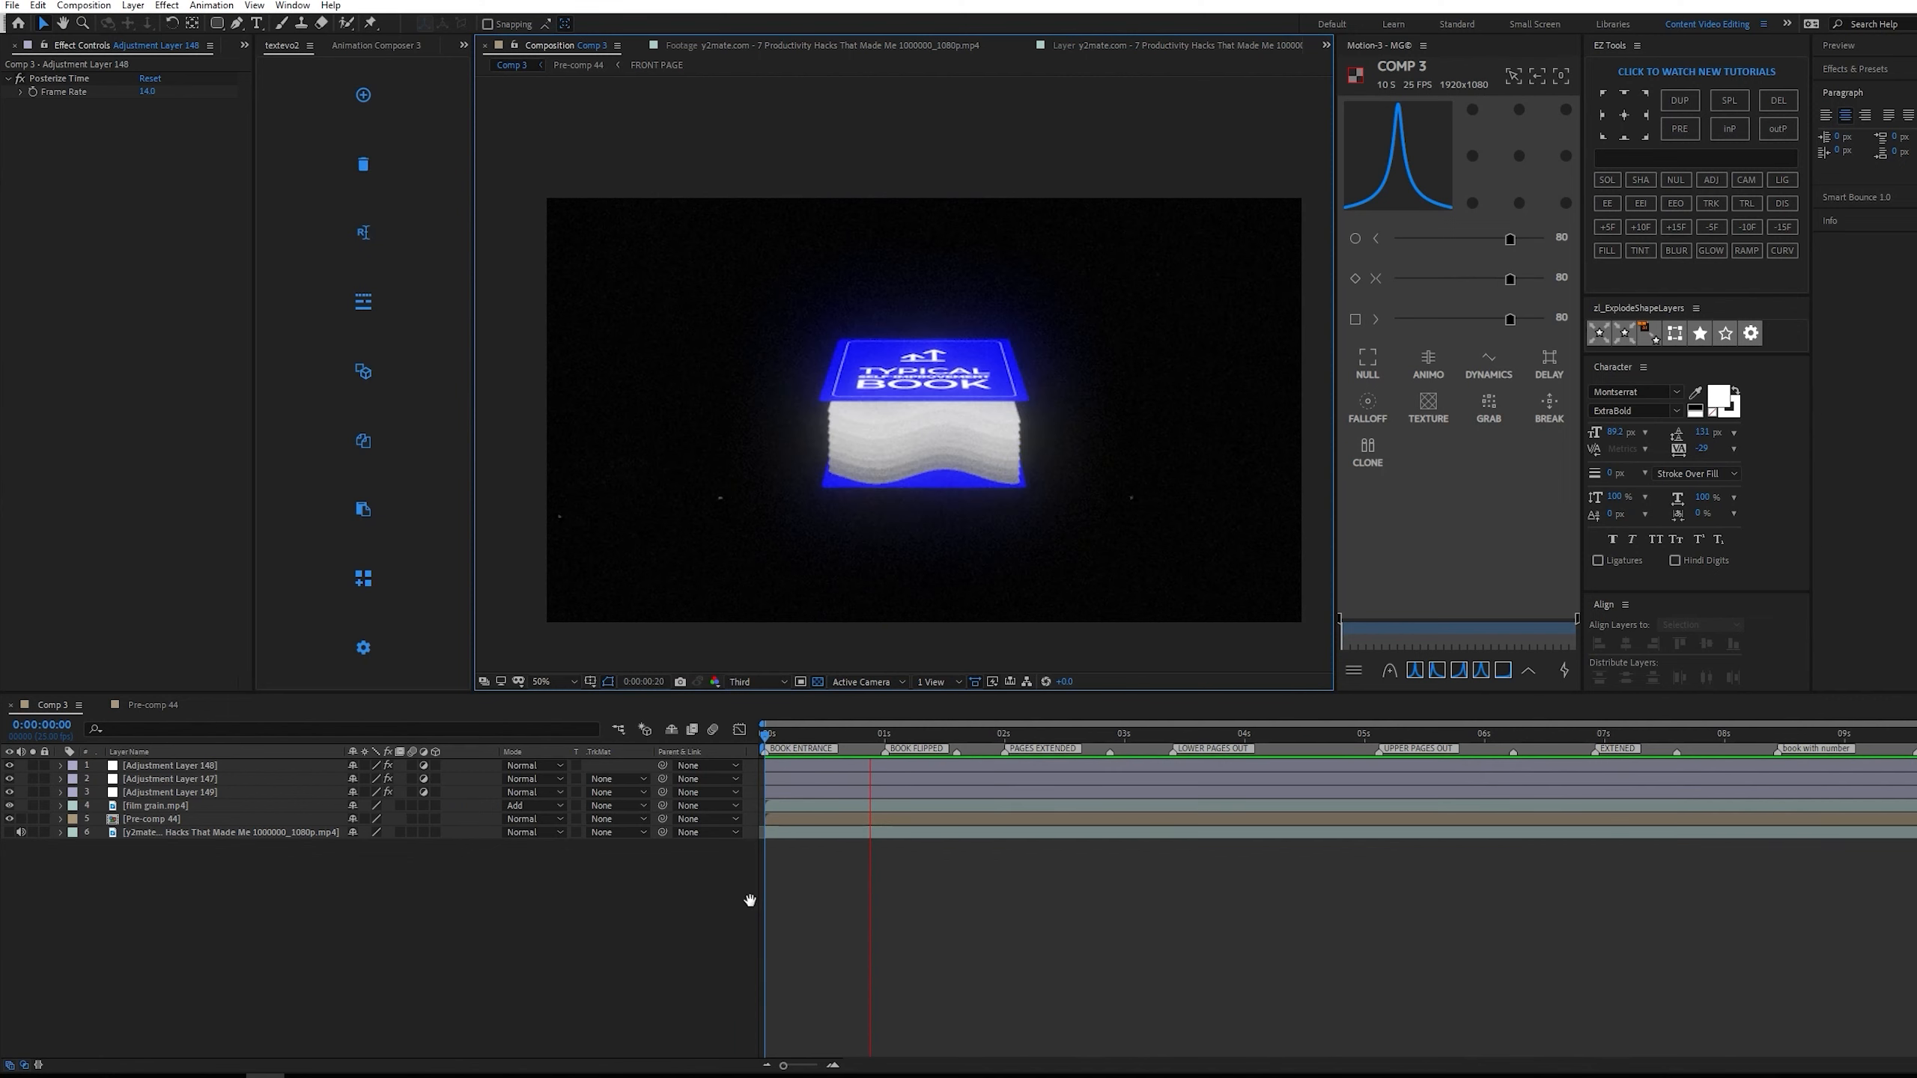
key(space)
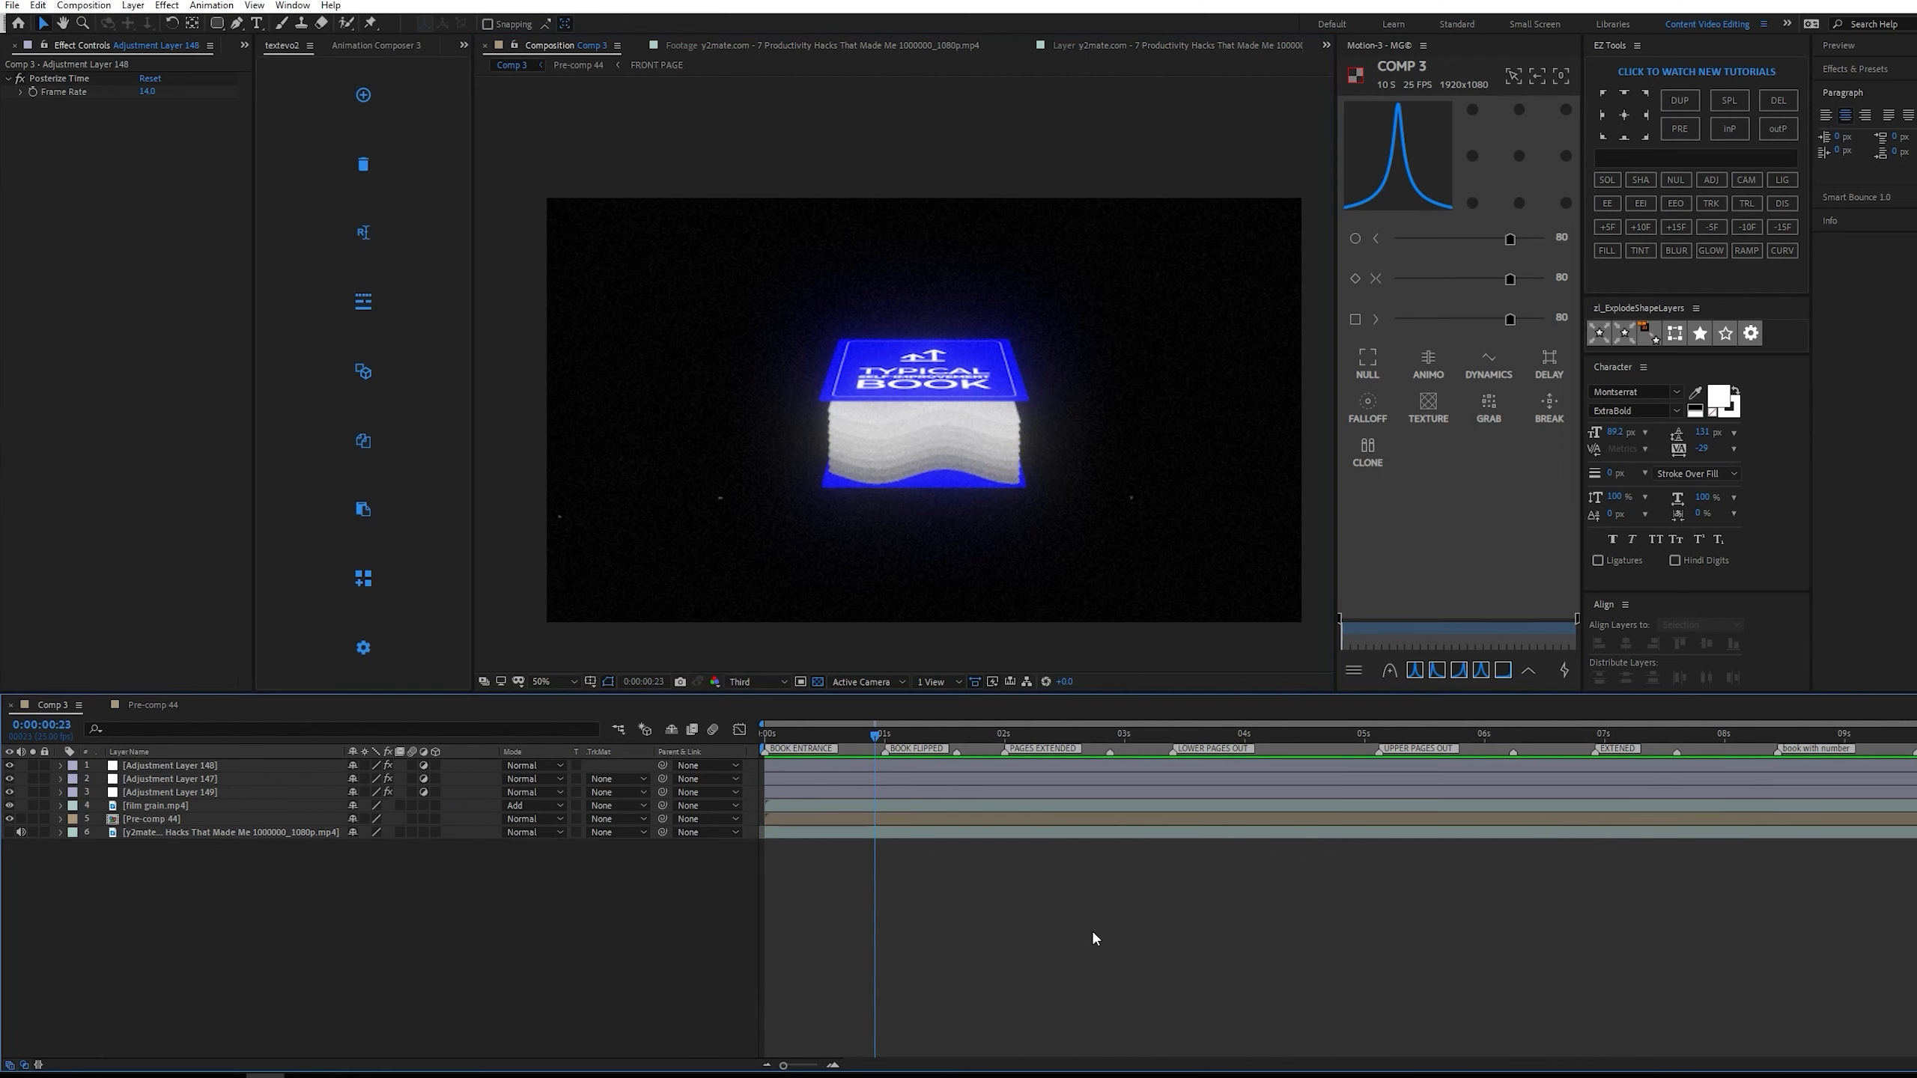